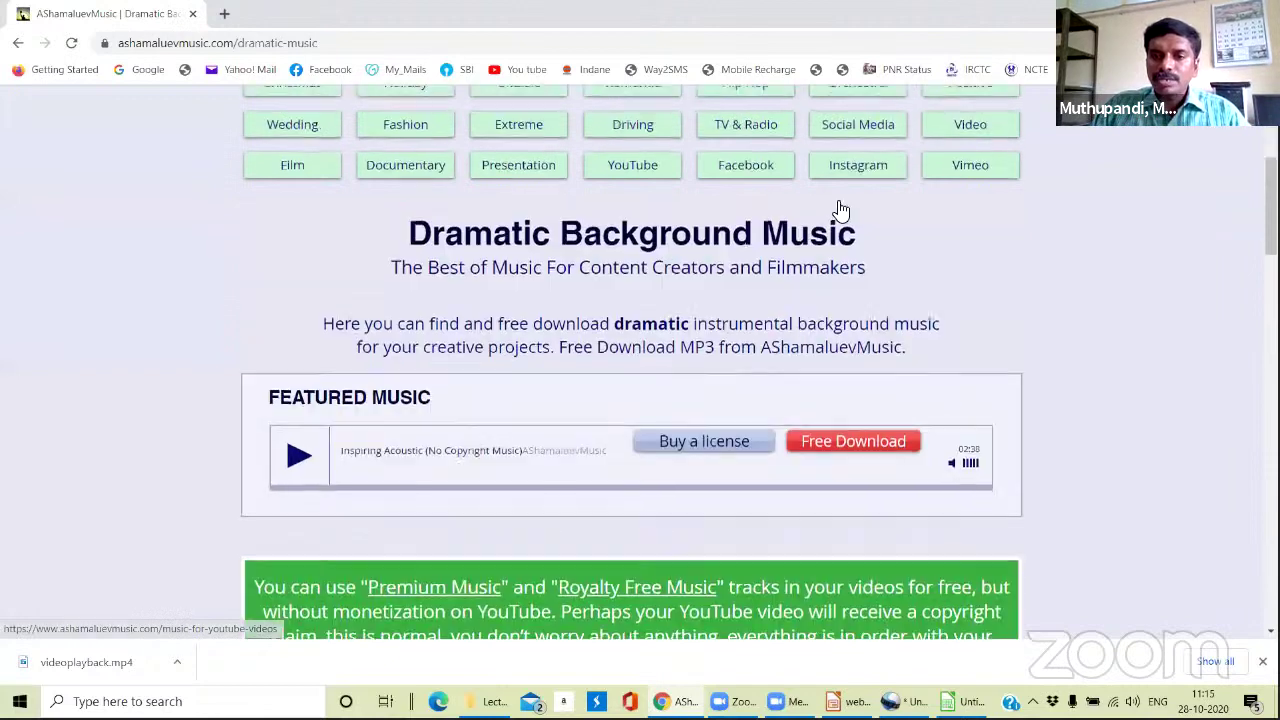
Switch to the Download Background Music slide, open the fesliyanstudios happy-music link and play the Happy Dreams track.
scroll(851, 206, down, 3)
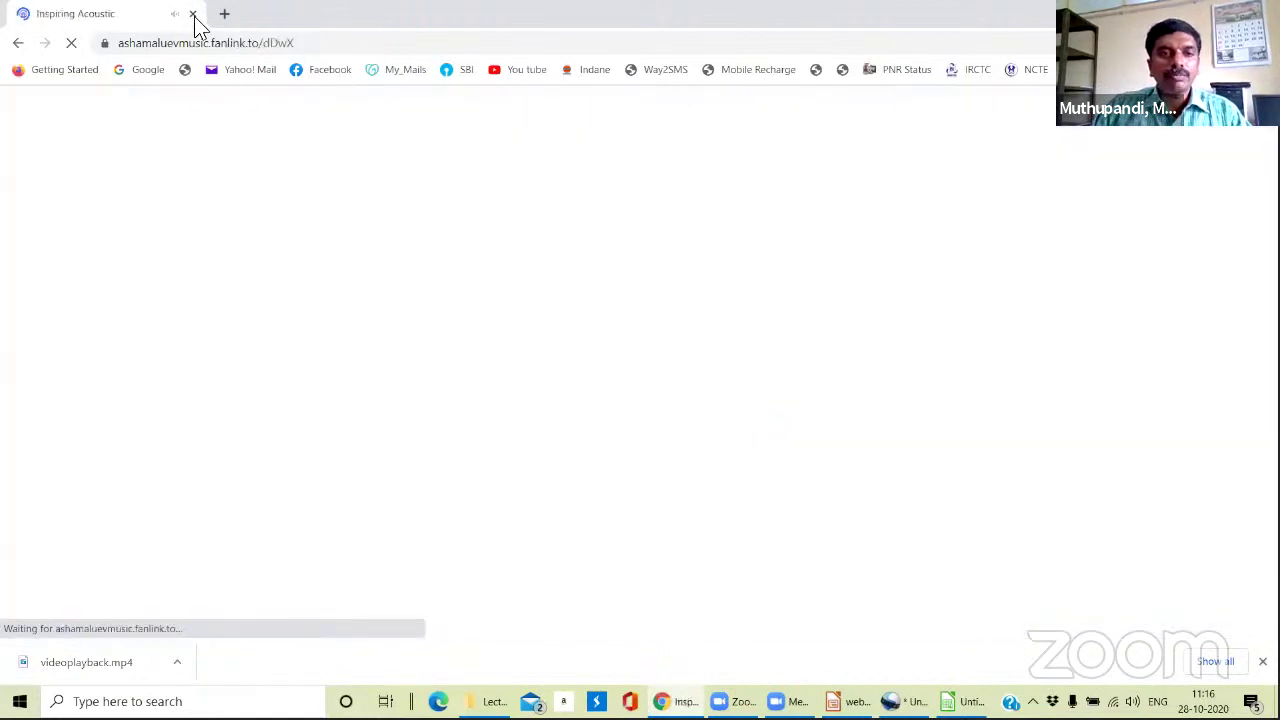
key(alt+Tab)
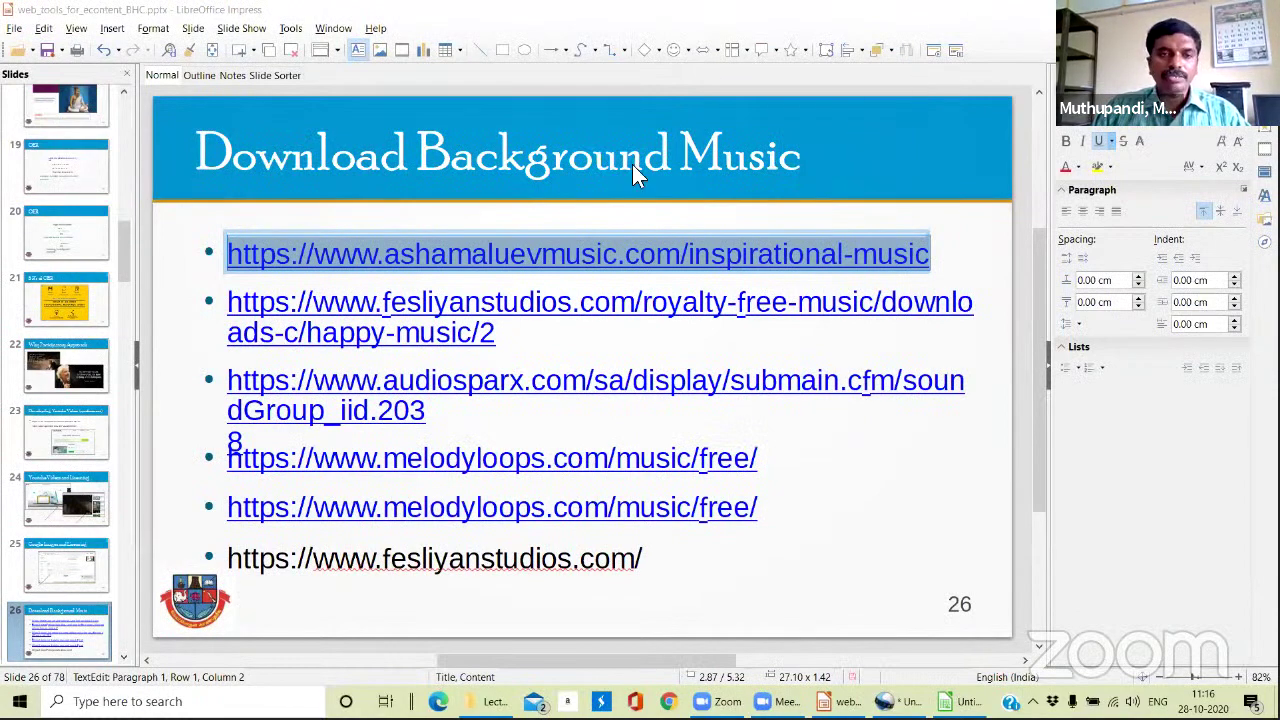
ctrl+click(520, 302)
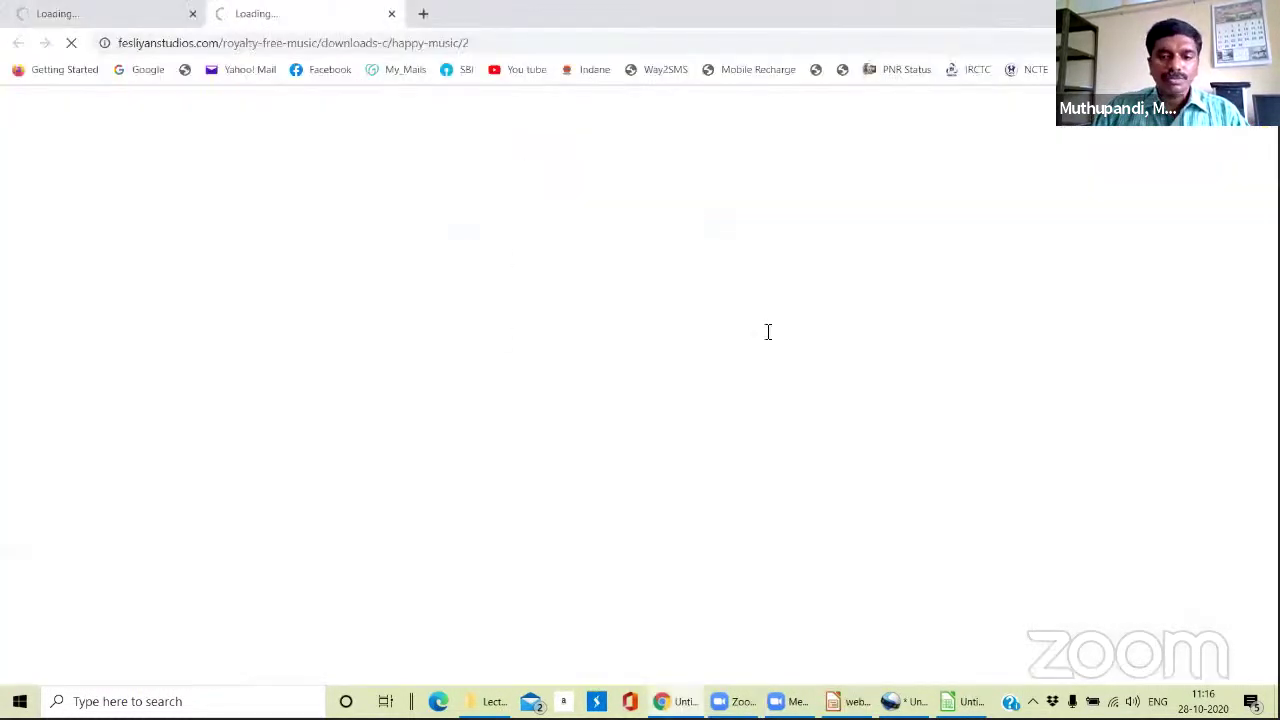
scroll(929, 271, down, 3)
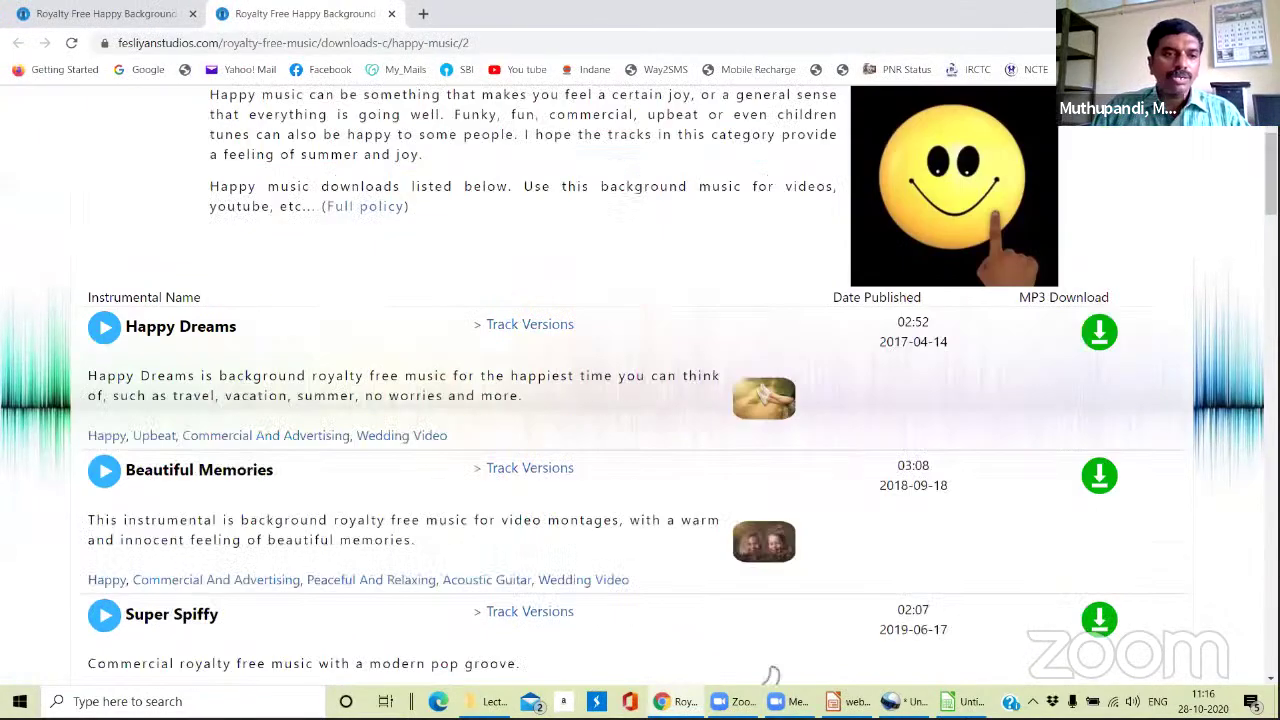
scroll(120, 170, down, 2)
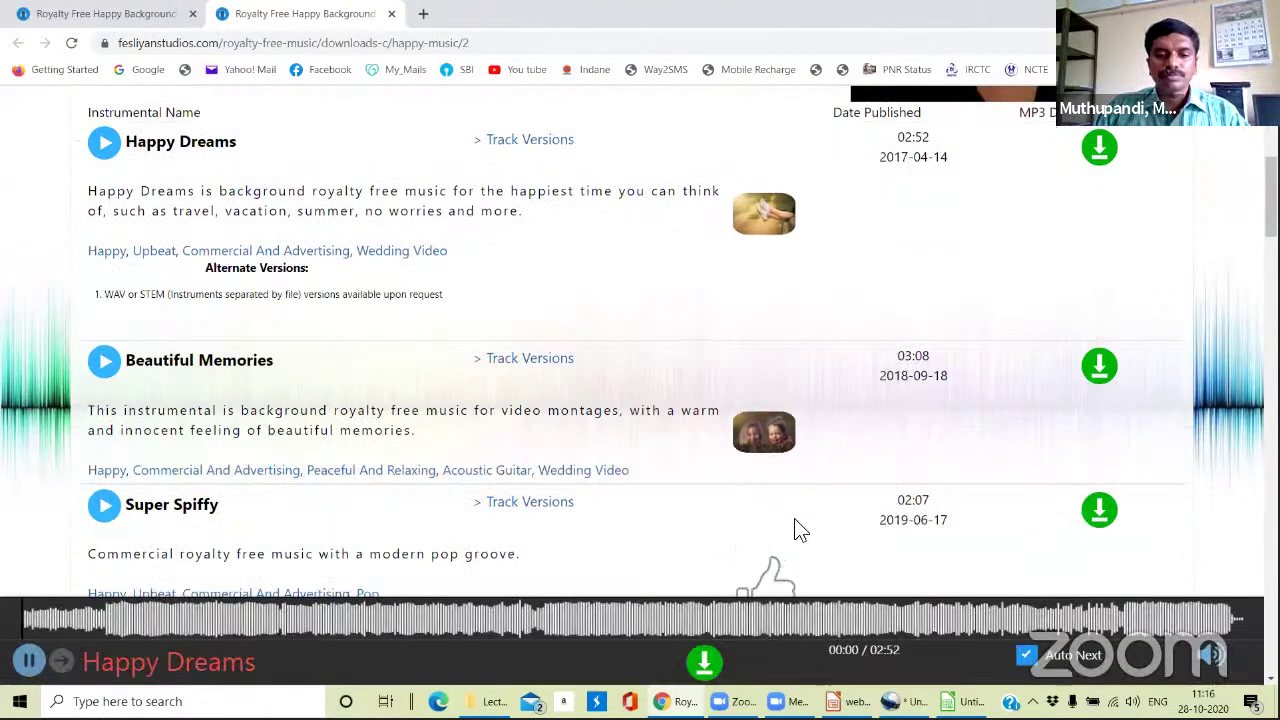
scroll(830, 520, down, 2)
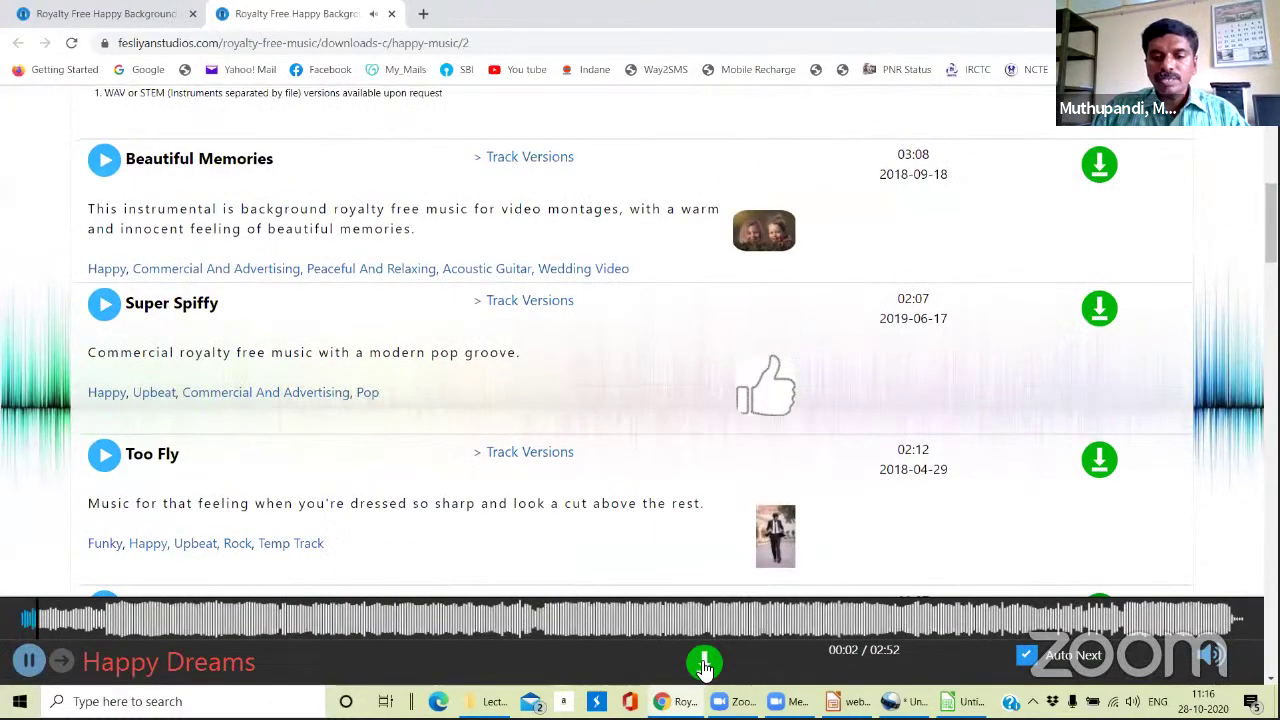
Download the Happy Dreams track as an MP3 into a new Desktop folder named BHC and dismiss the download notice.
click(704, 665)
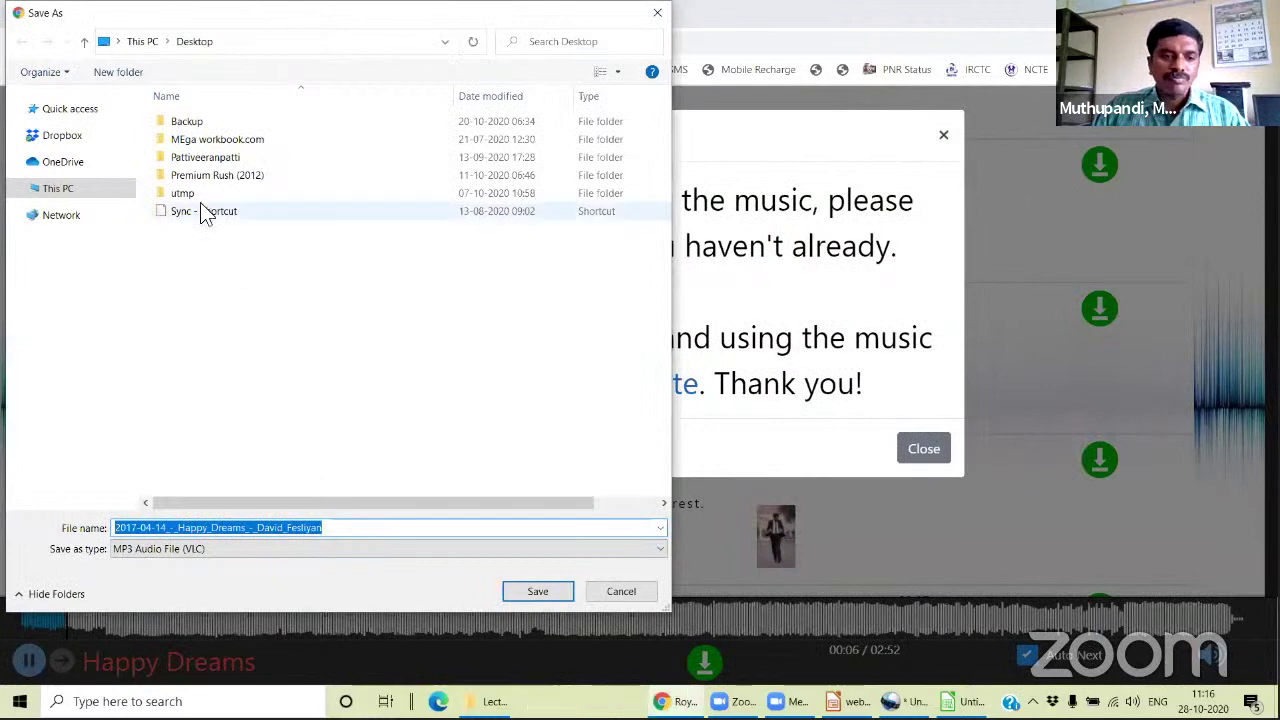
click(80, 110)
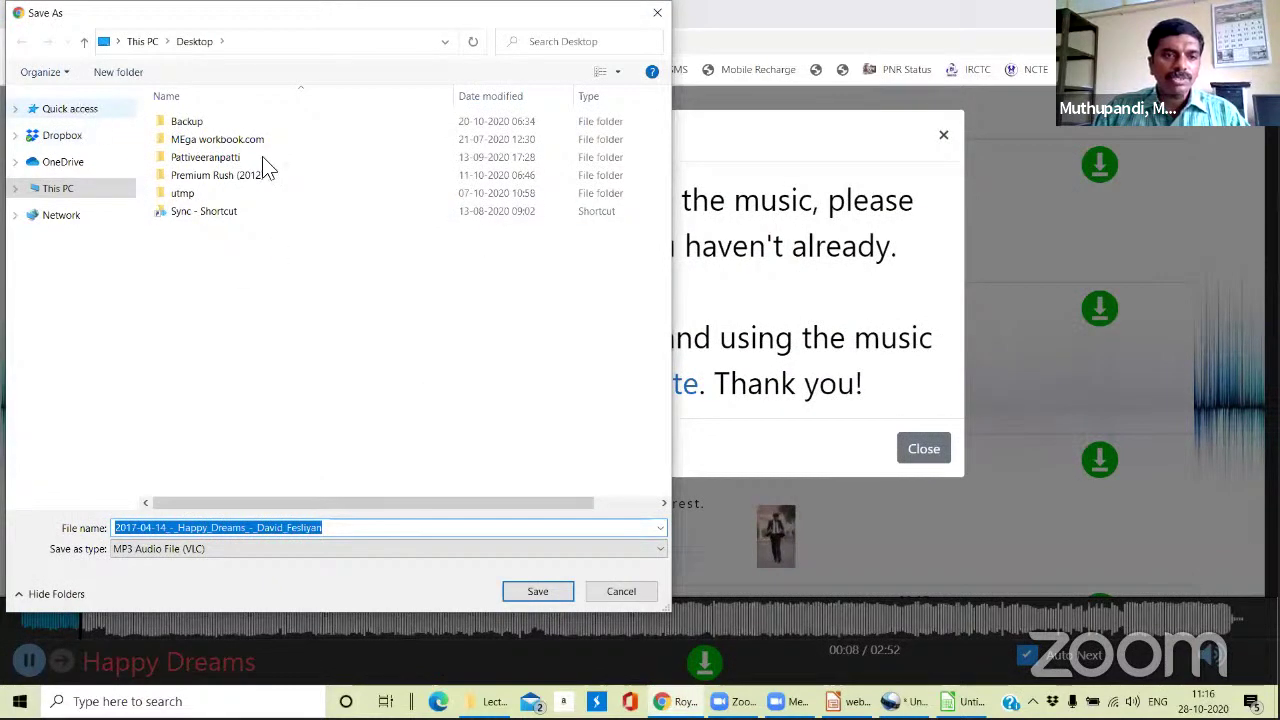
double_click(242, 137)
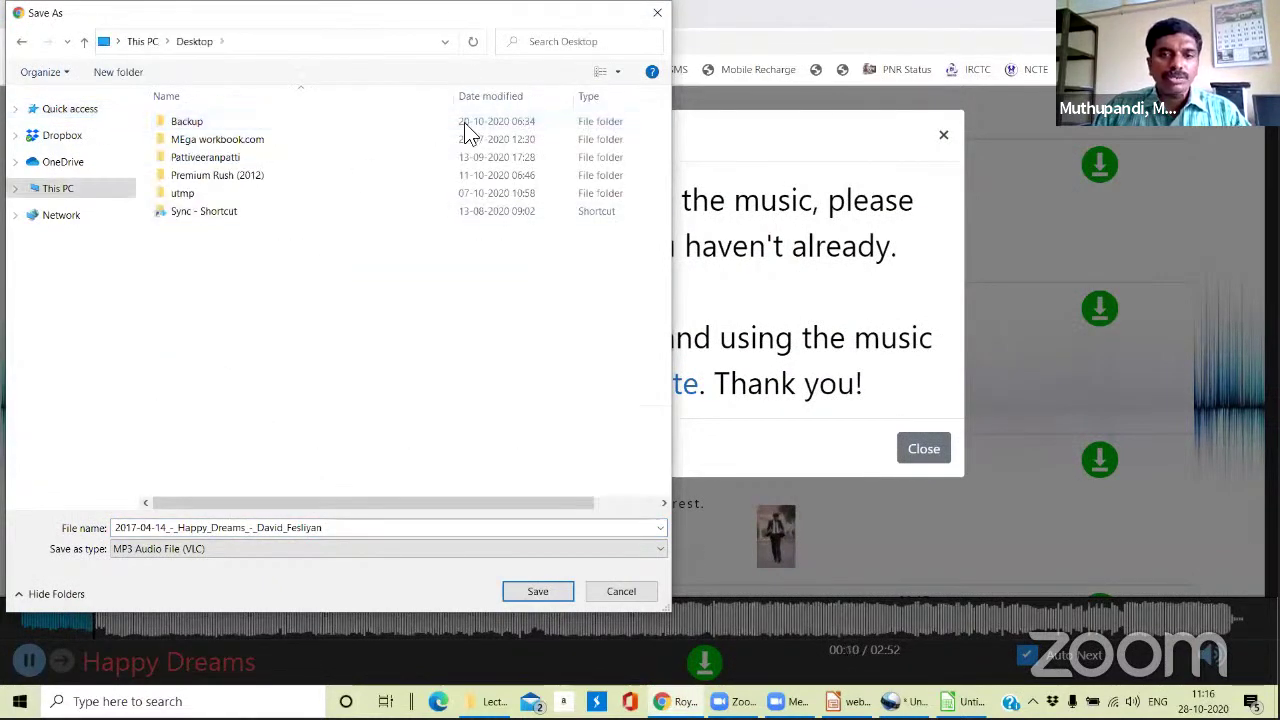
click(126, 74)
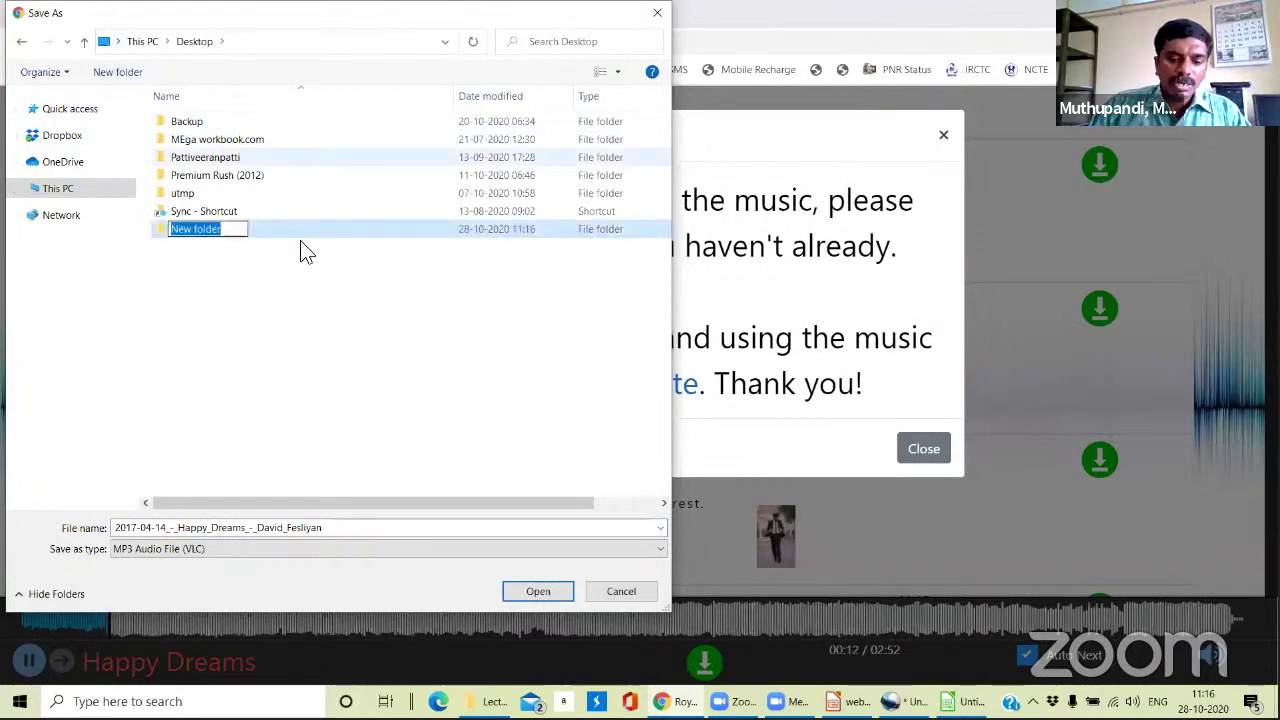
text(BH)
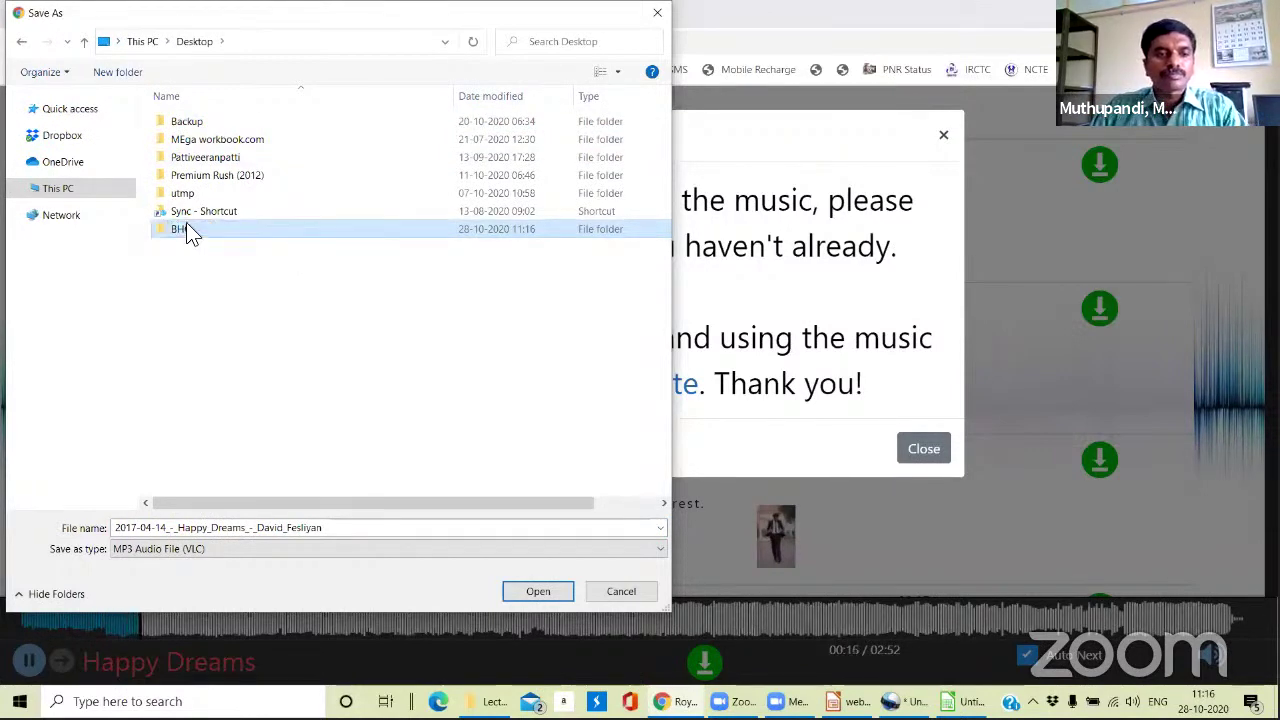
text(C)
key(Return)
key(Return)
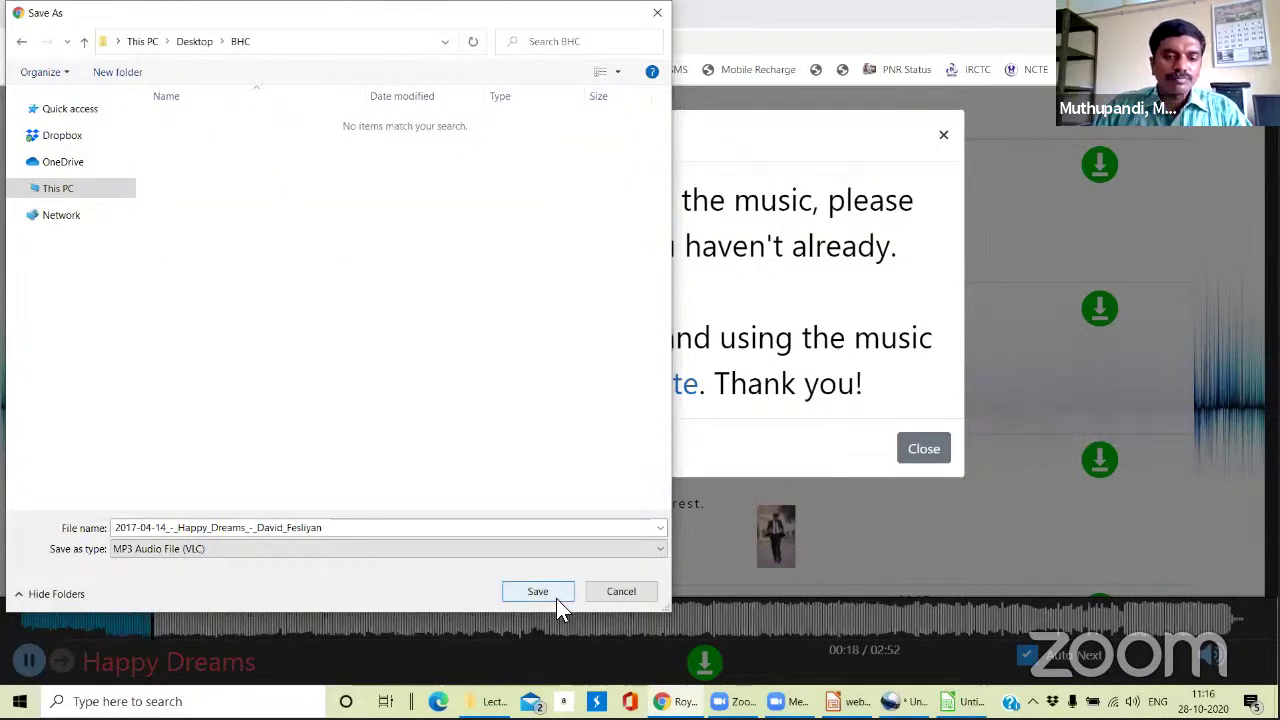
click(545, 594)
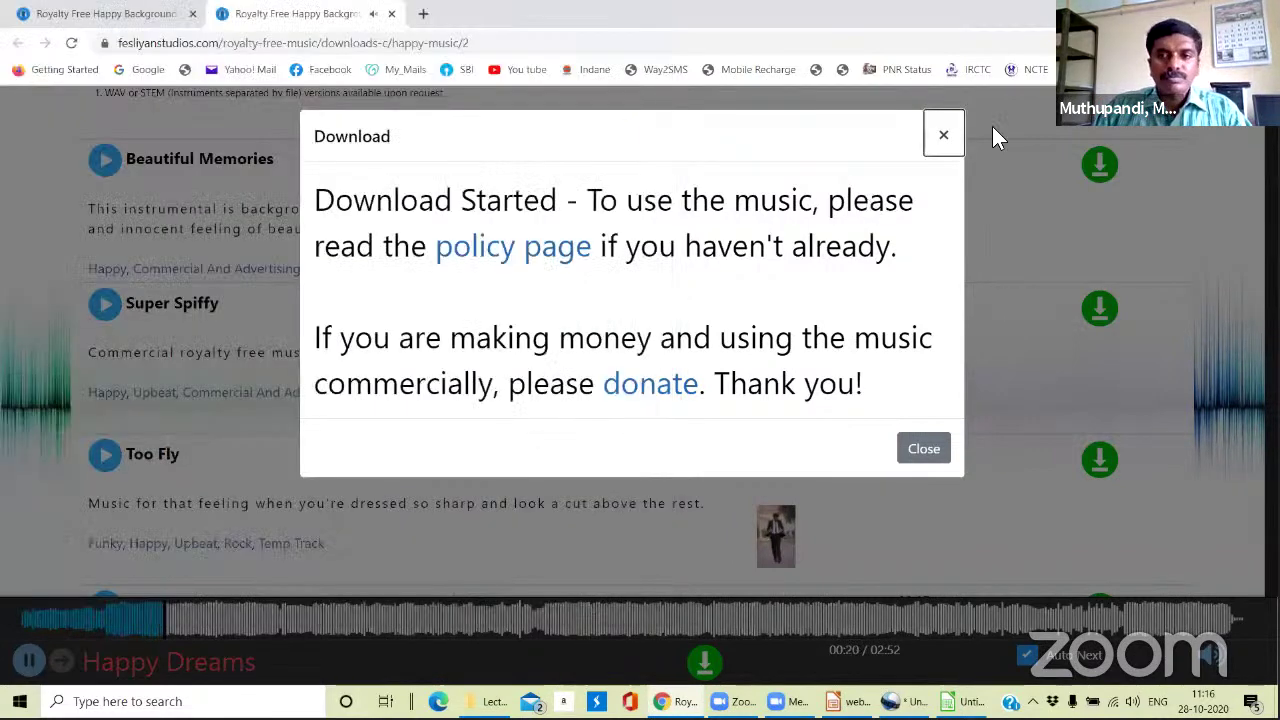
click(942, 137)
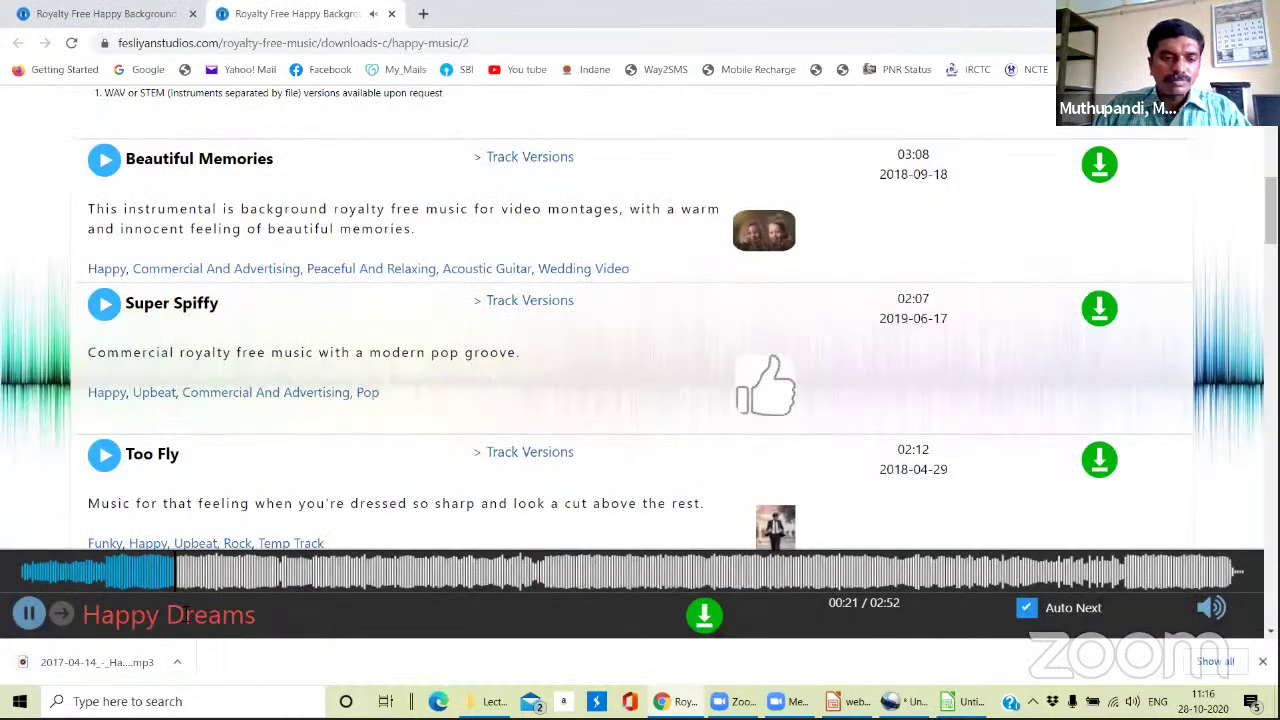
Pause Happy Dreams, close the Fesliyan Studios pages and return to the Download Background Music slide.
click(30, 615)
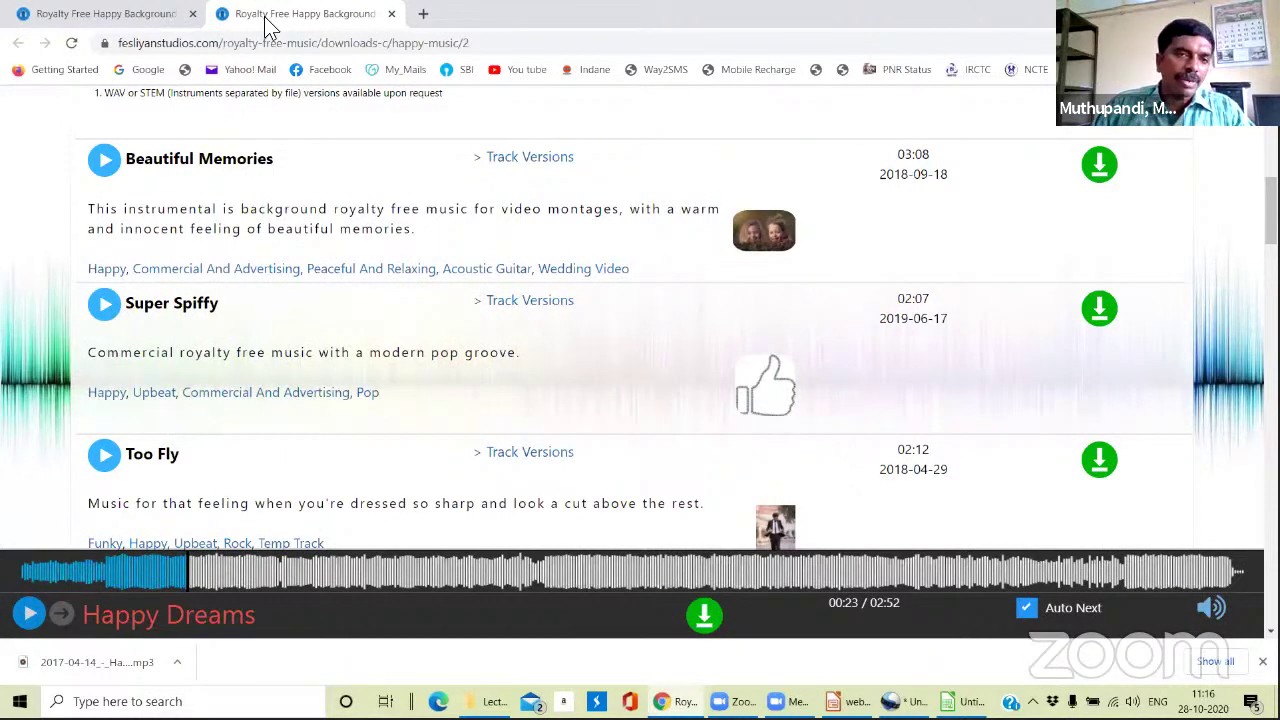
click(106, 12)
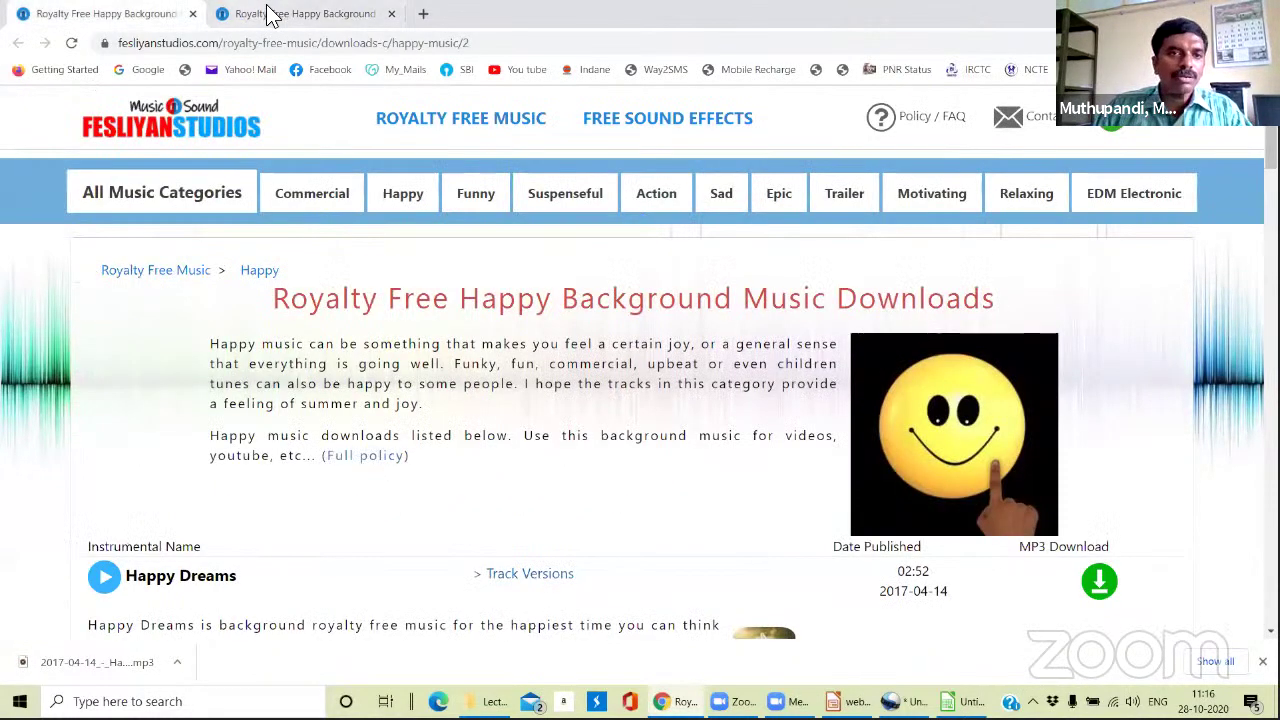
click(268, 14)
middle_click(251, 20)
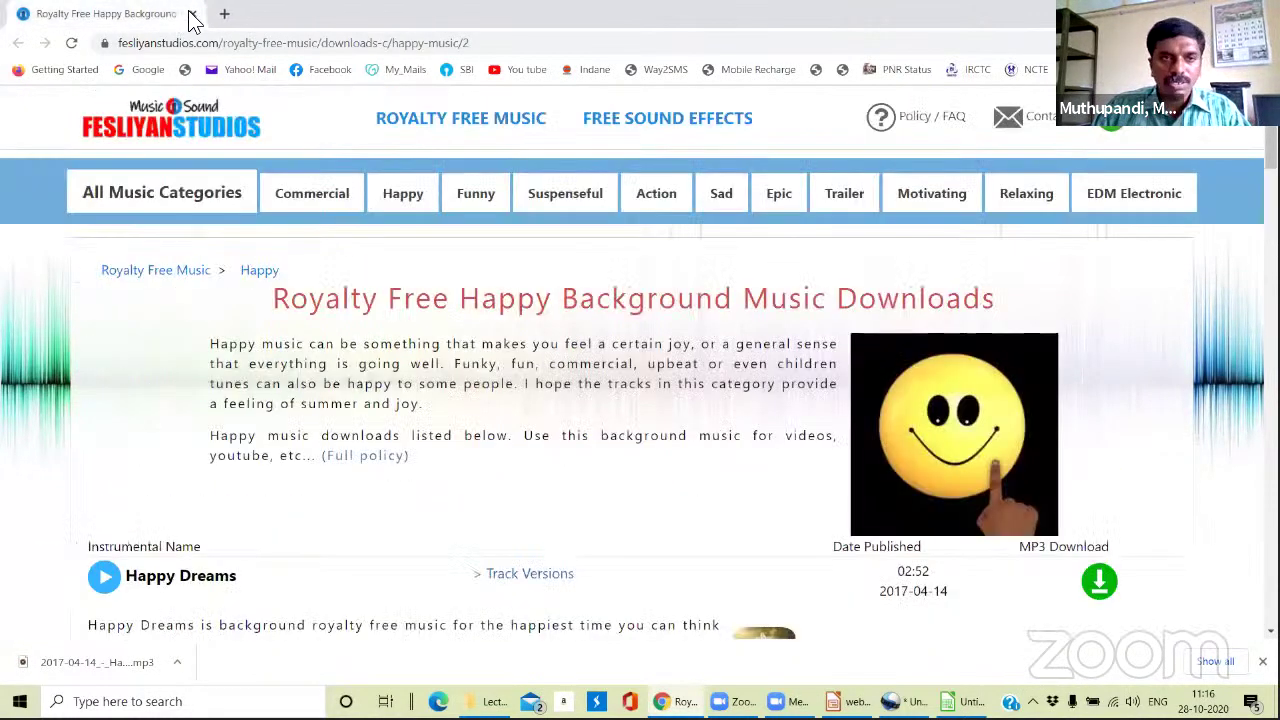
key(alt+Tab)
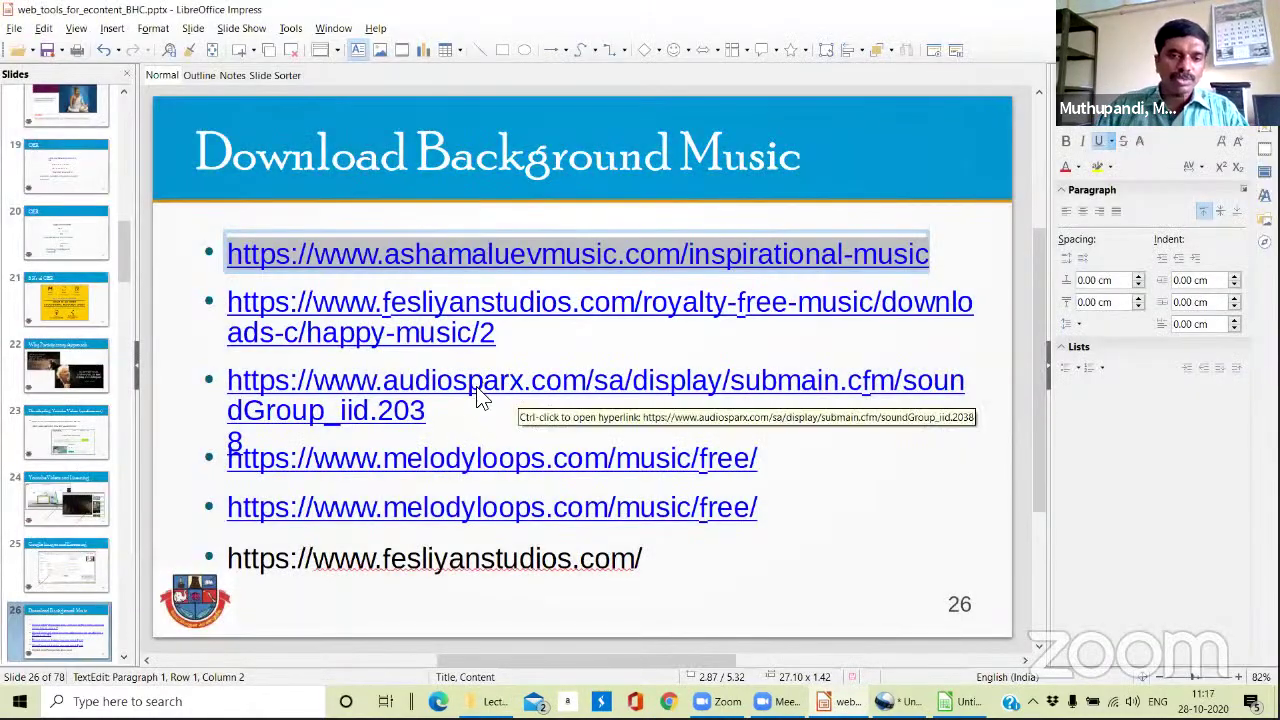
Open the audiosparx link from the slide and play Pachelbel Canon from the best-selling tracks.
click(535, 414)
ctrl+click(512, 372)
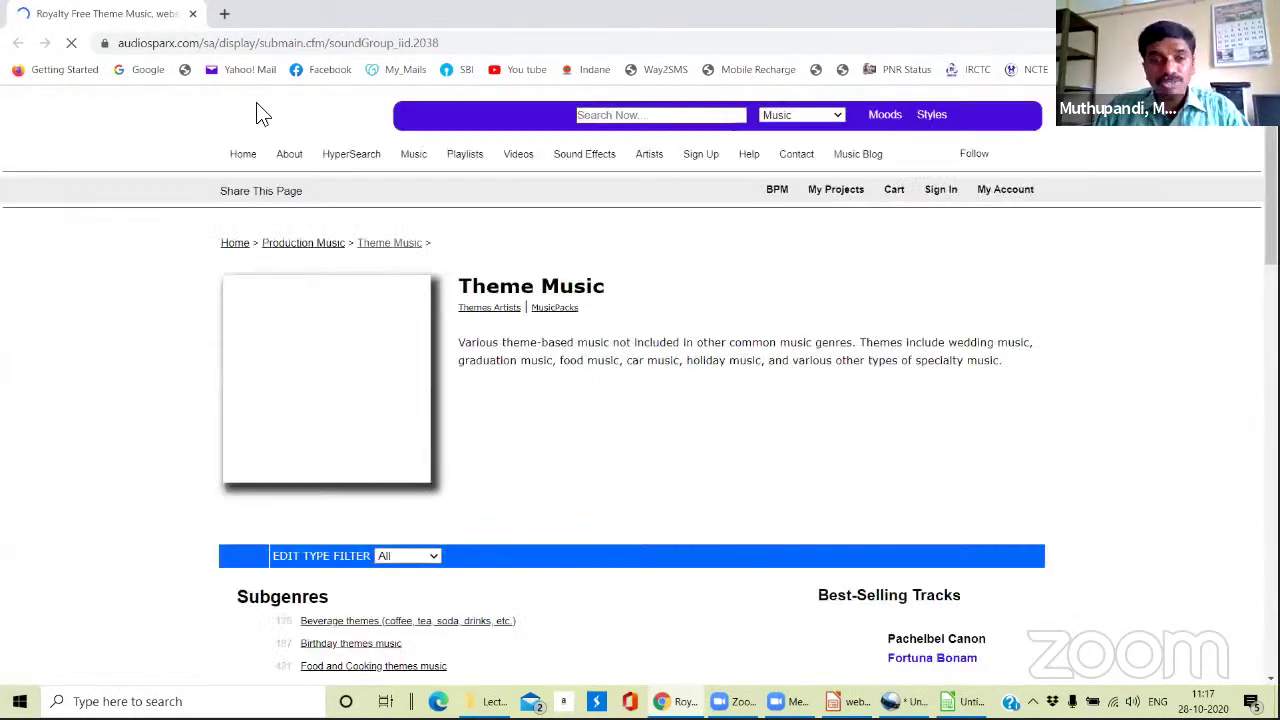
scroll(620, 450, down, 2)
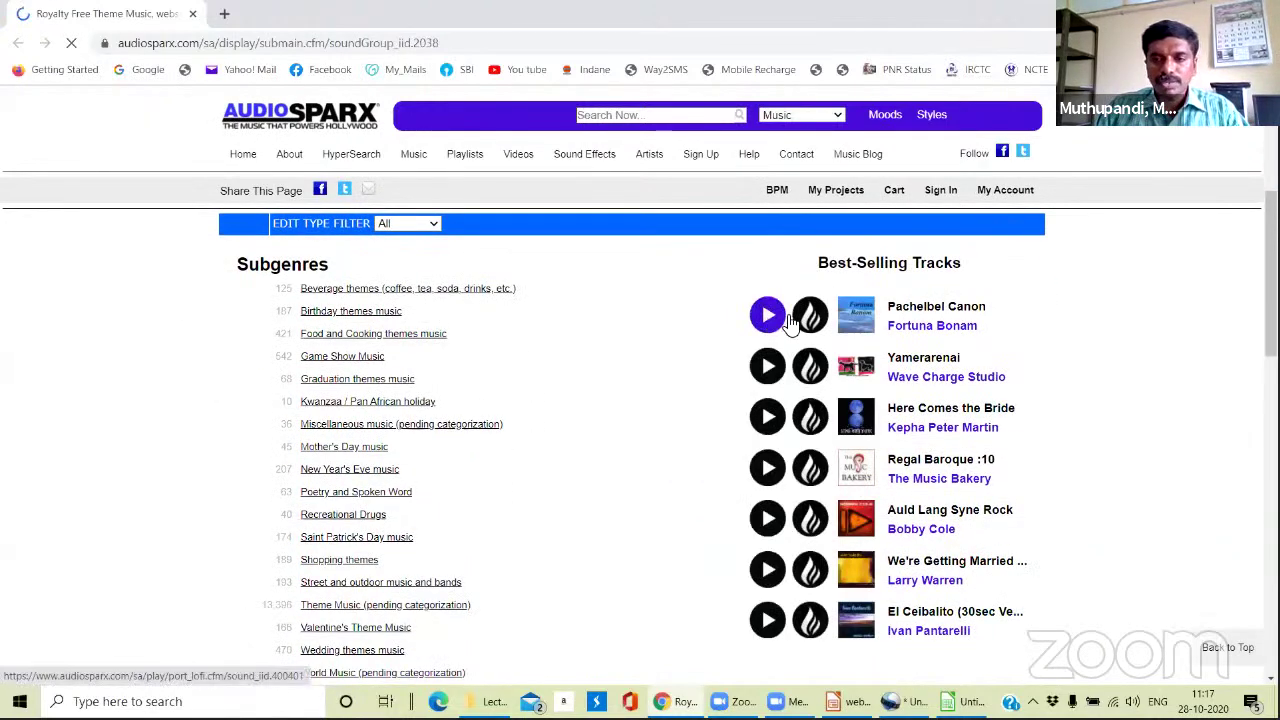
click(767, 313)
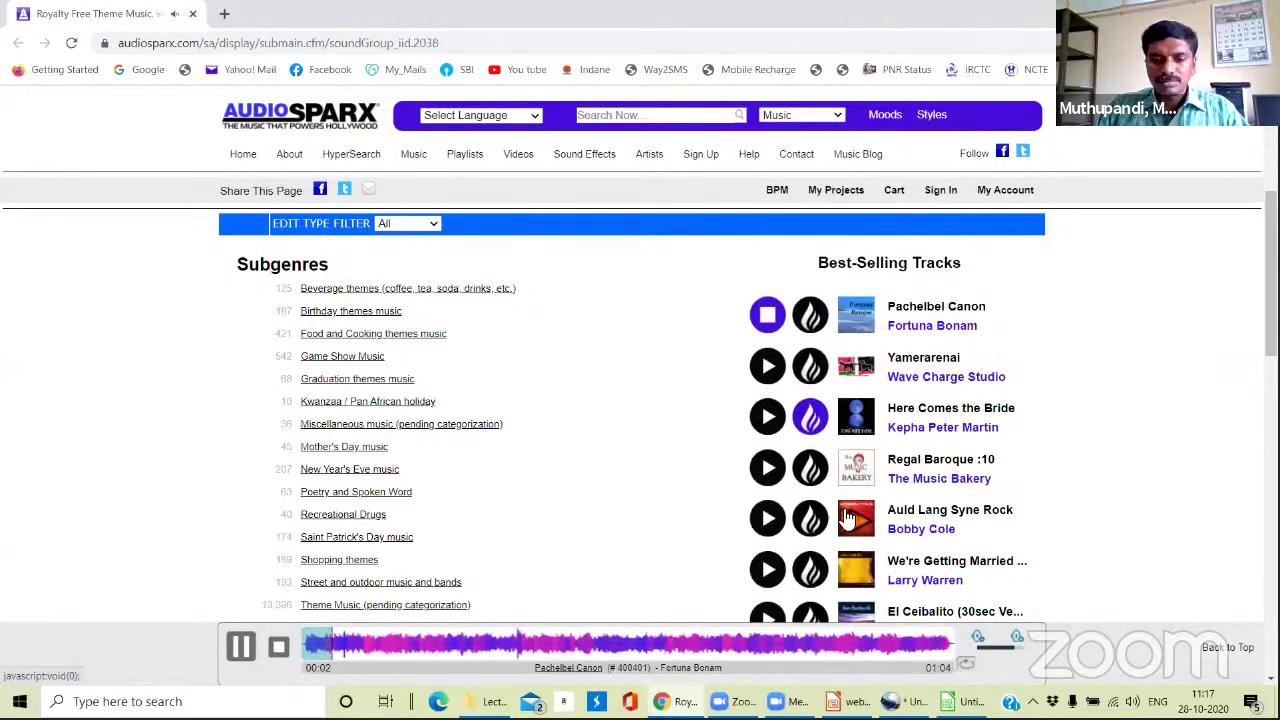
Look over the best-selling tracks, pause Pachelbel Canon and close the AudioSparx page.
mouse_move(925, 565)
scroll(927, 530, down, 1)
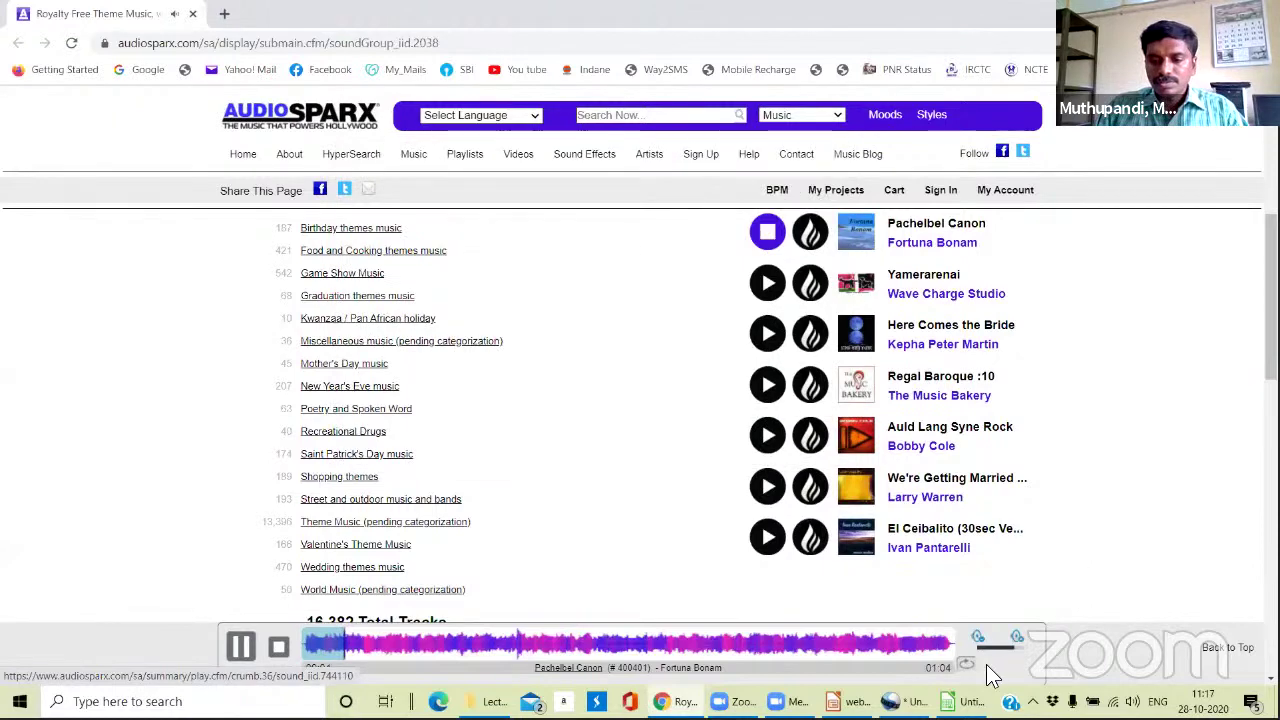
scroll(670, 558, up, 1)
scroll(655, 520, up, 5)
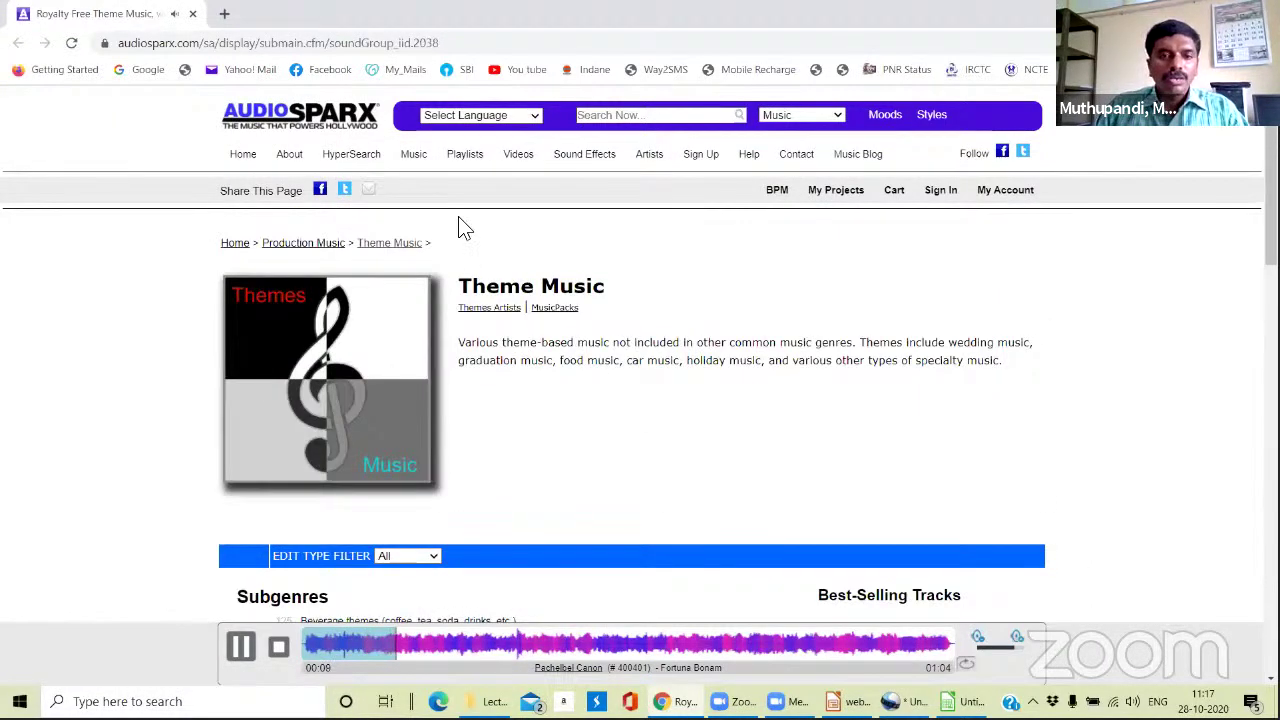
click(243, 648)
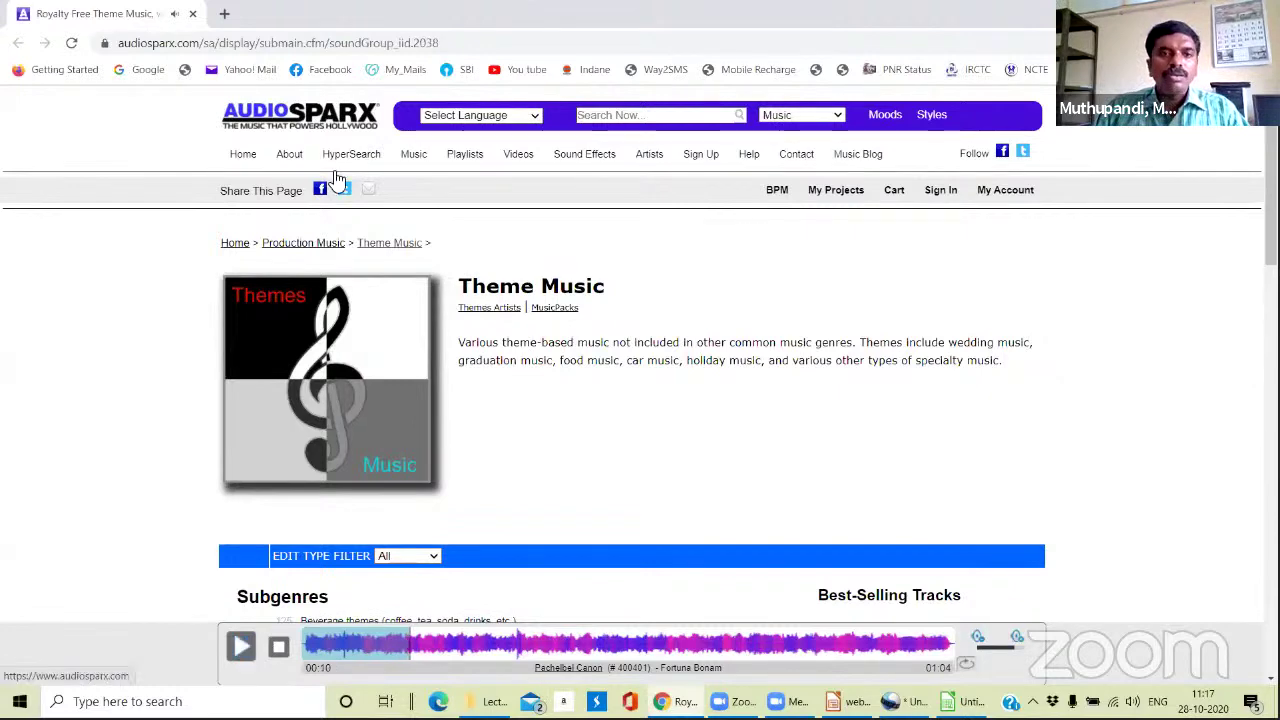
click(194, 15)
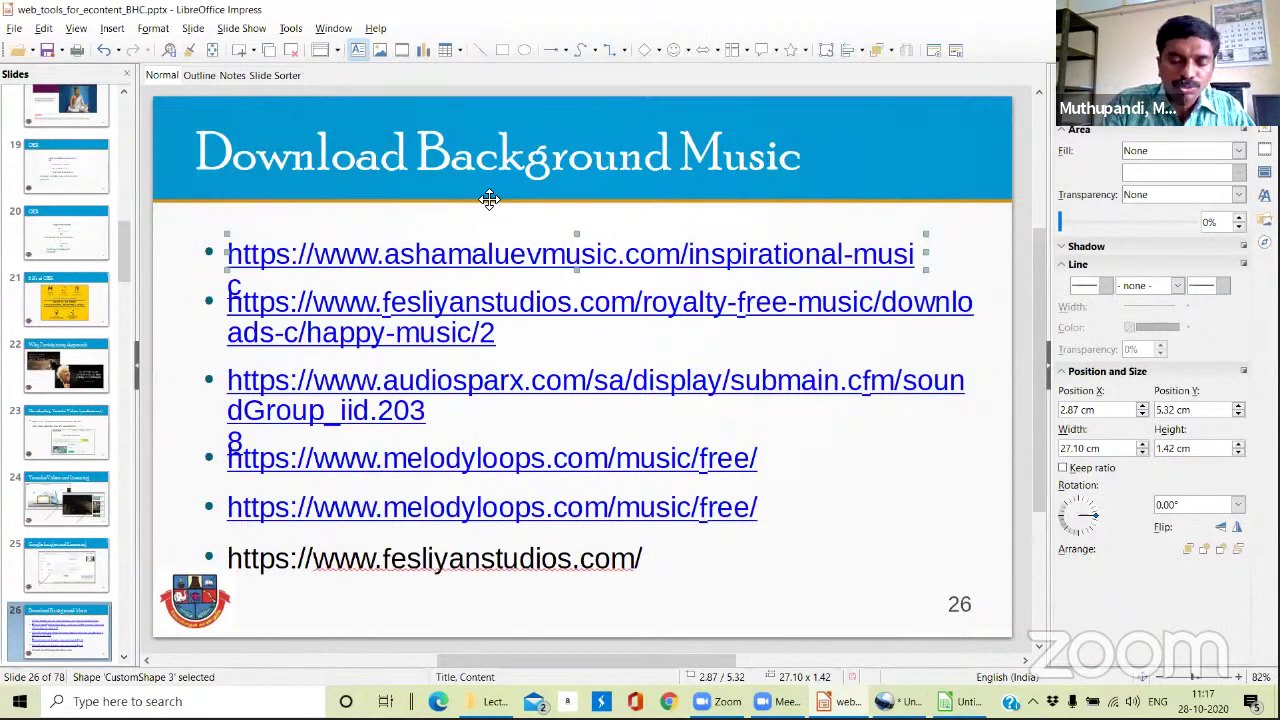
Present the Download Background Music slide full screen, advance to the Convert file format slide and end the slide show.
key(F5)
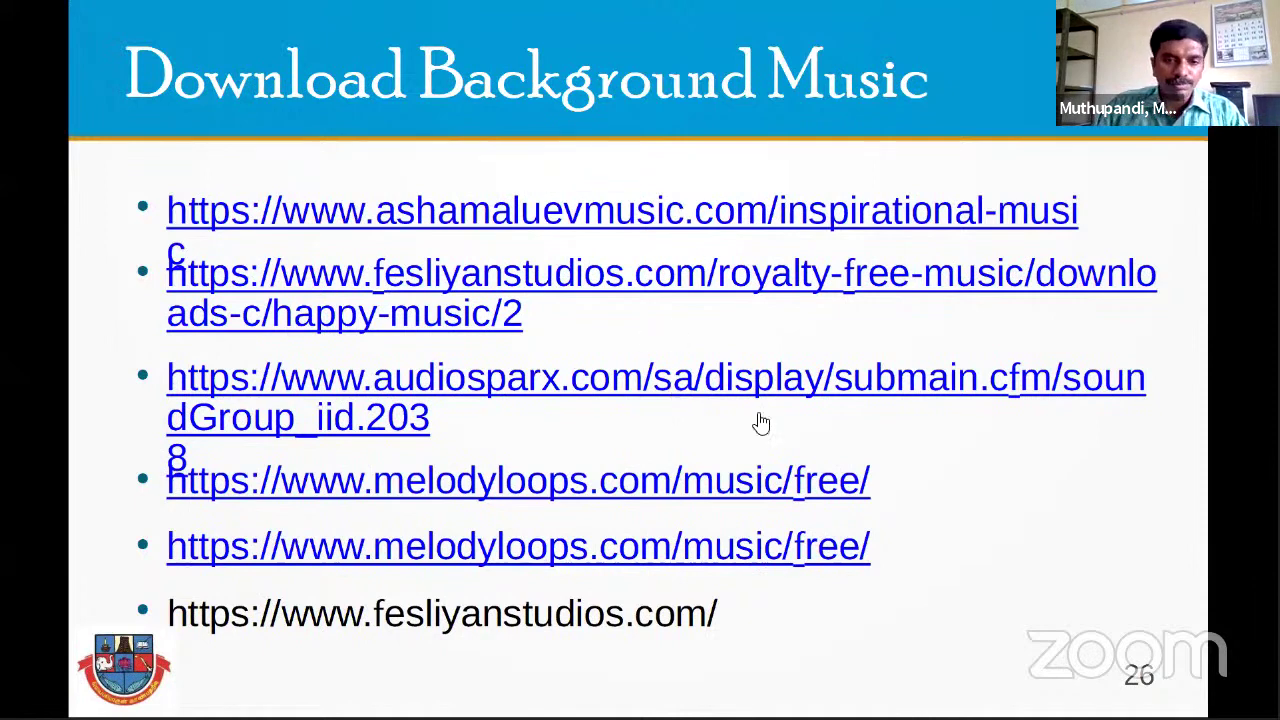
key(Right)
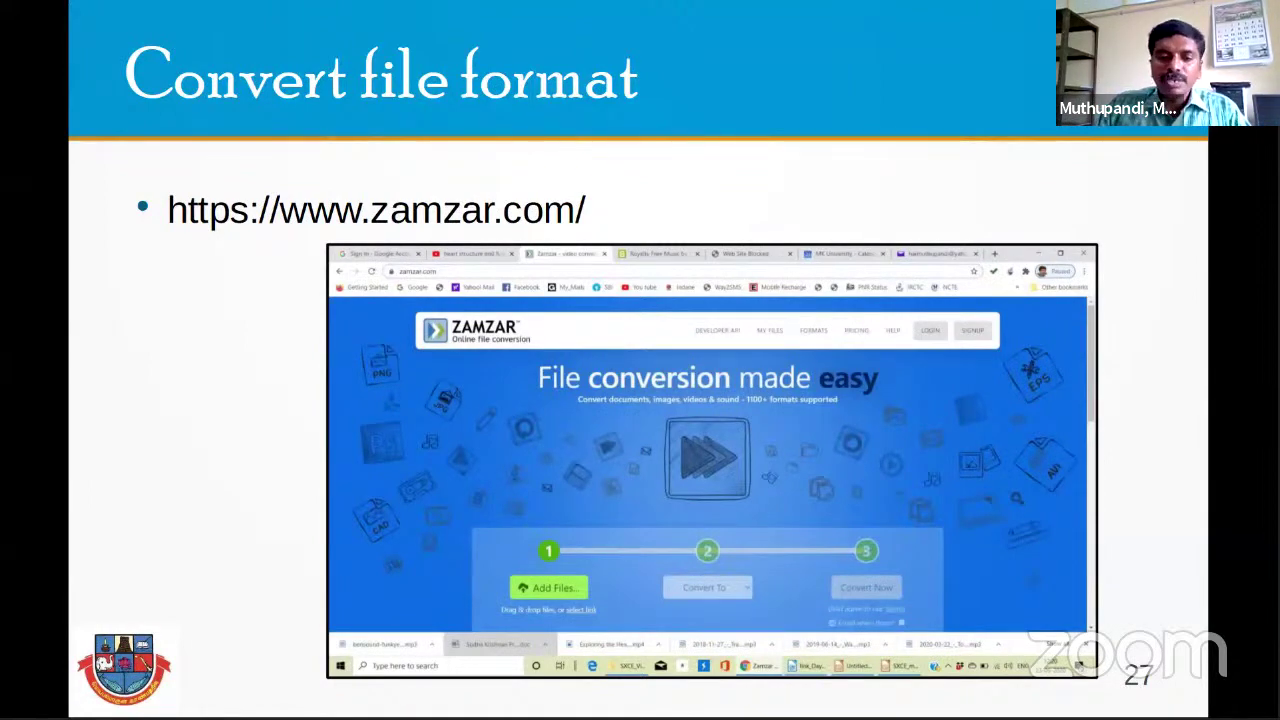
key(Escape)
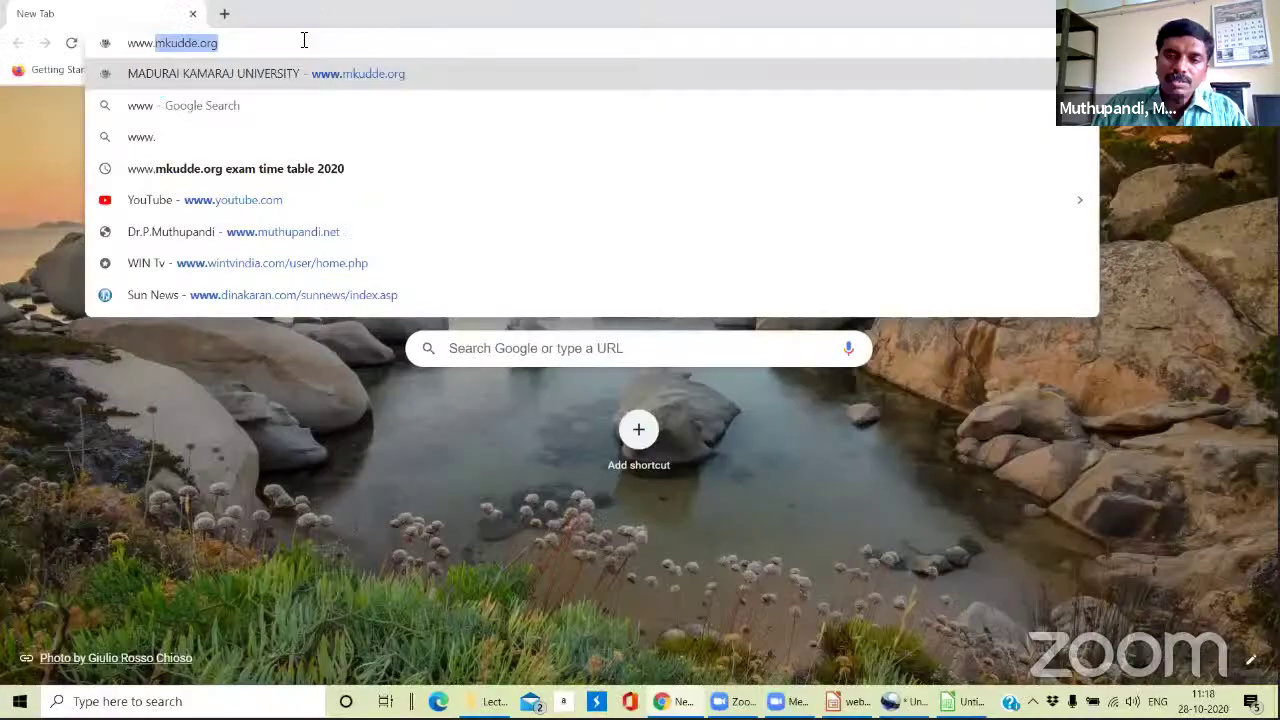
text(zamzar)
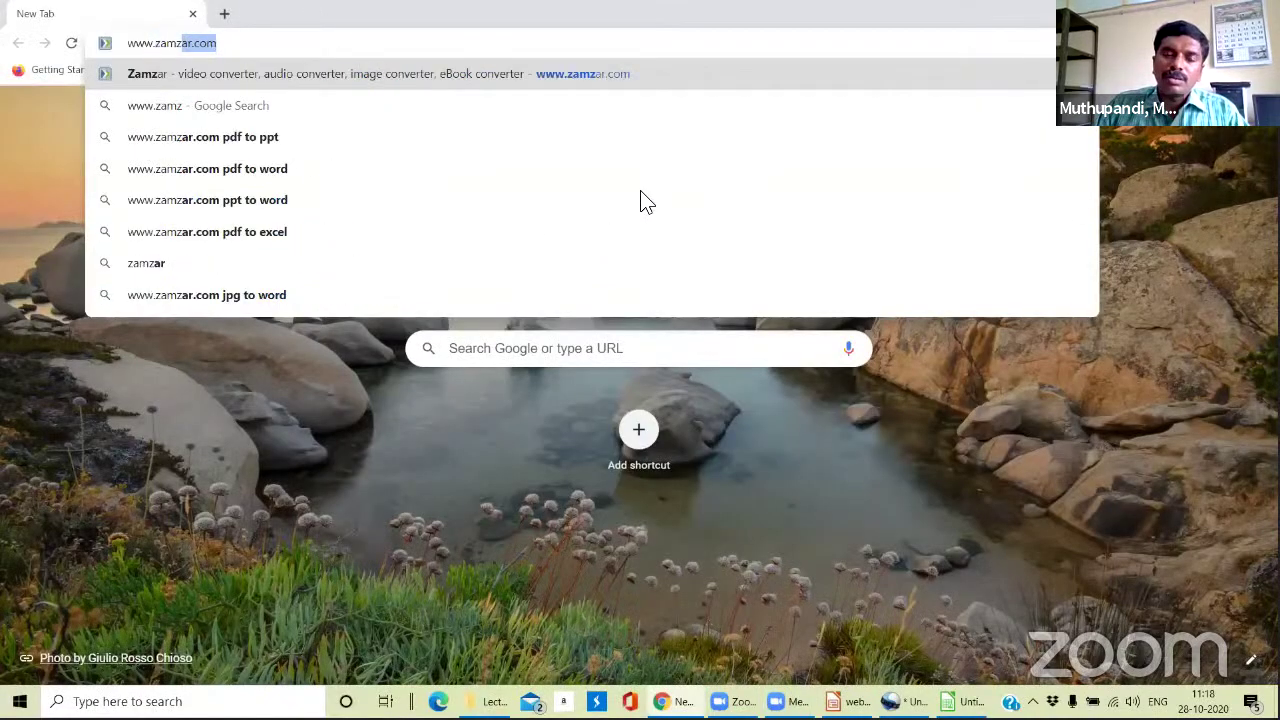
key(Return)
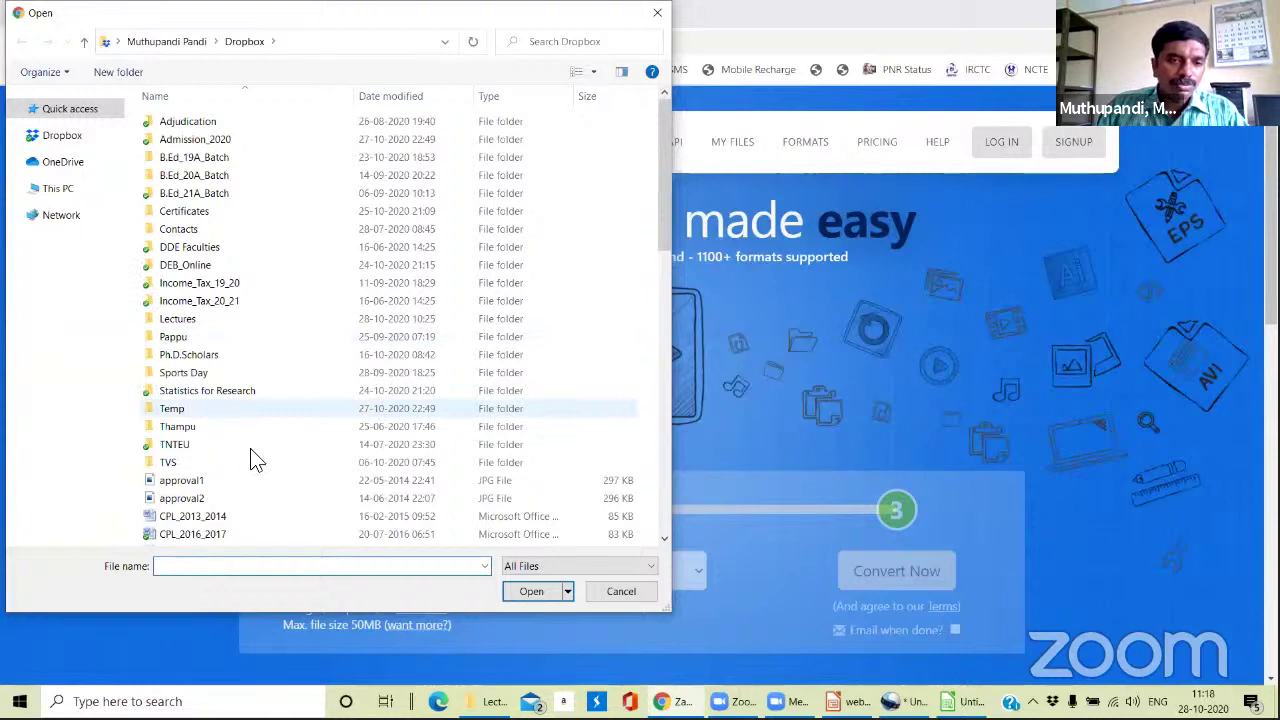
Add the PDF file details for 20AT batch from the Desktop folder as the file for conversion.
scroll(250, 458, down, 10)
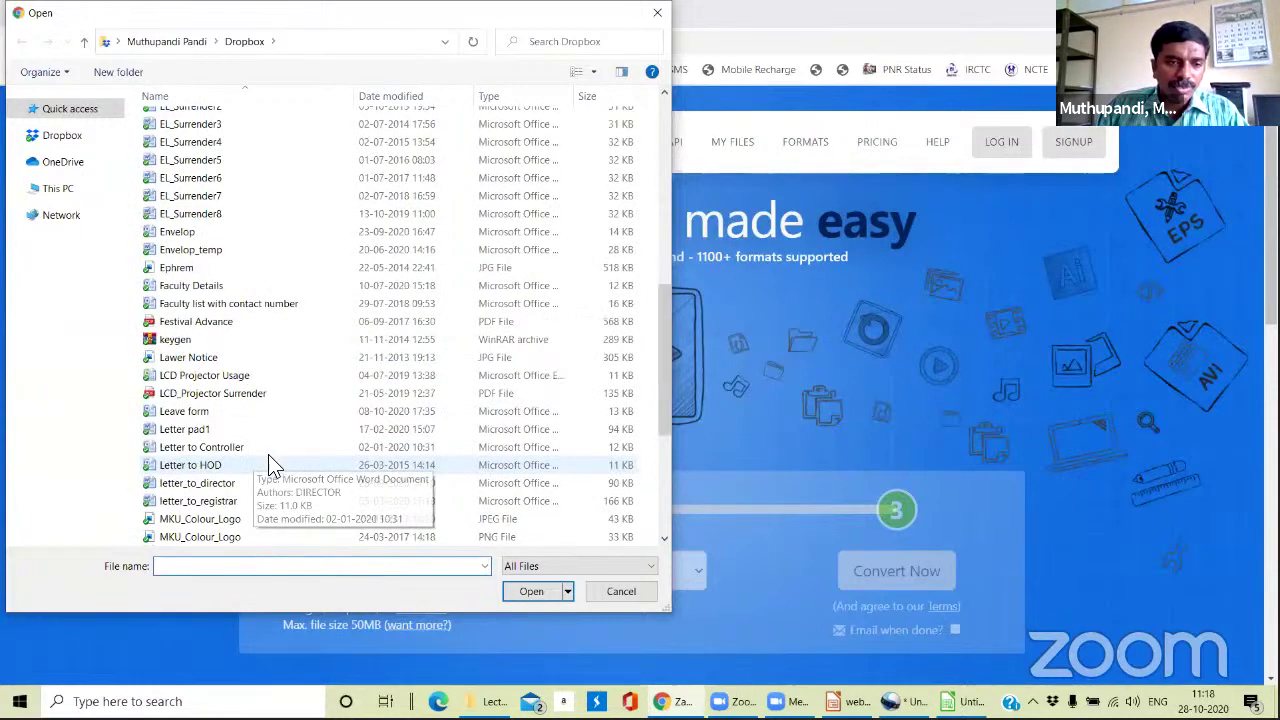
scroll(290, 340, down, 4)
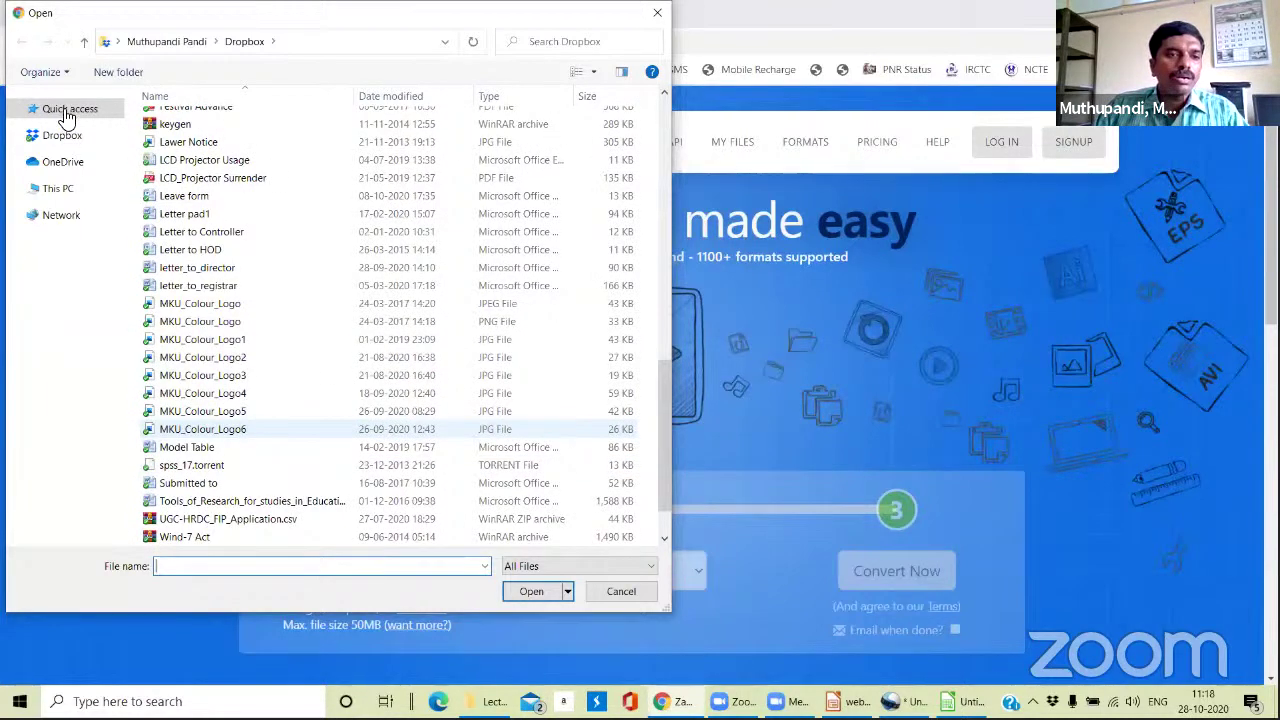
scroll(200, 150, up, 15)
key(alt+Left)
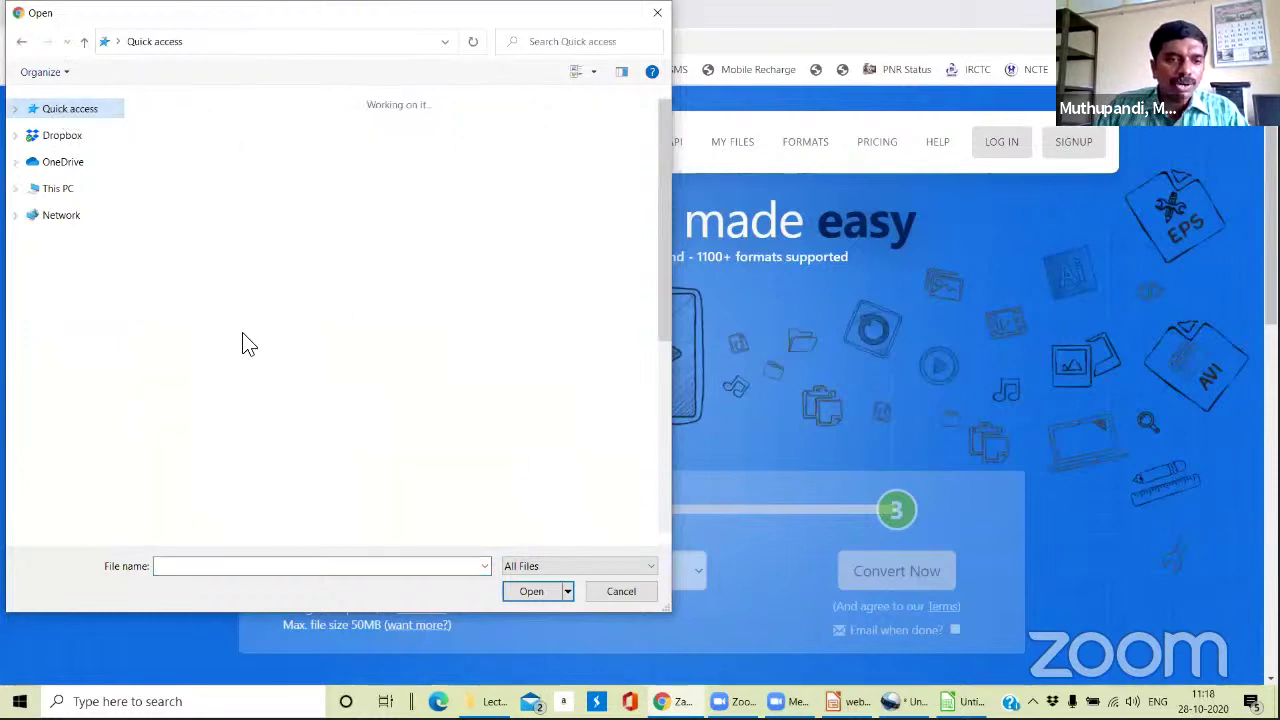
key(alt+Left)
key(a)
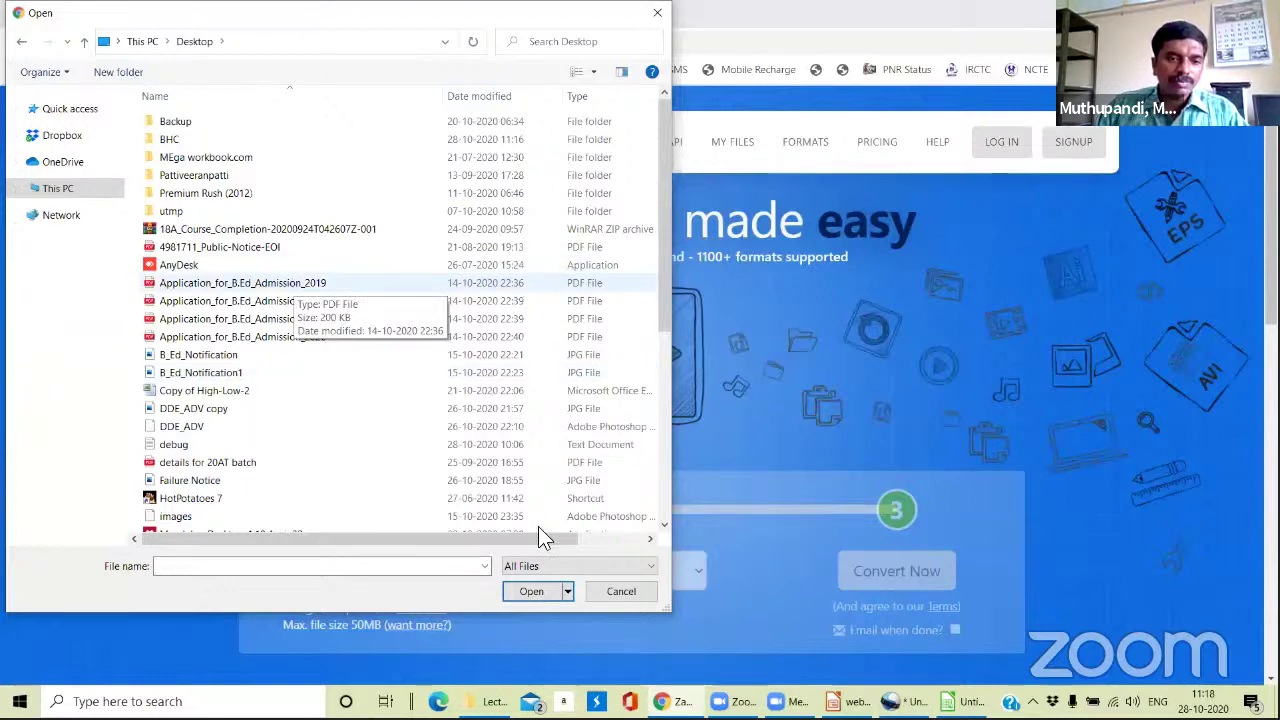
click(491, 462)
scroll(491, 510, down, 1)
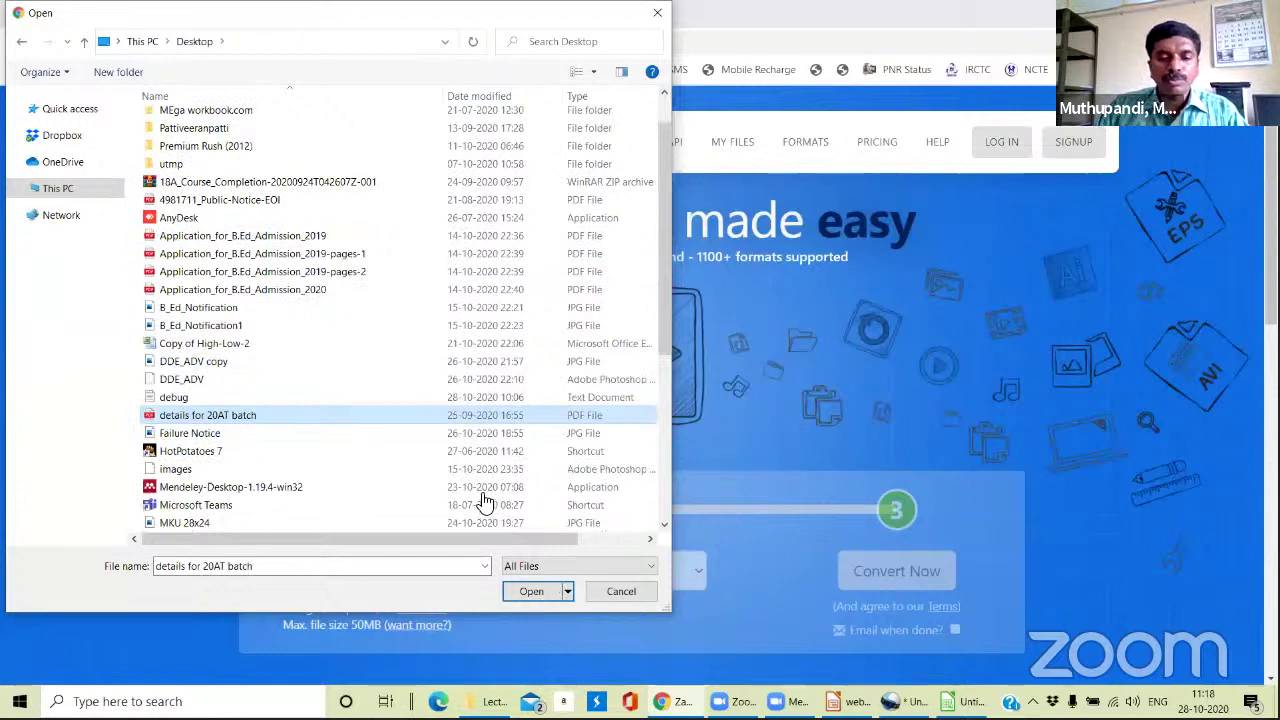
key(Return)
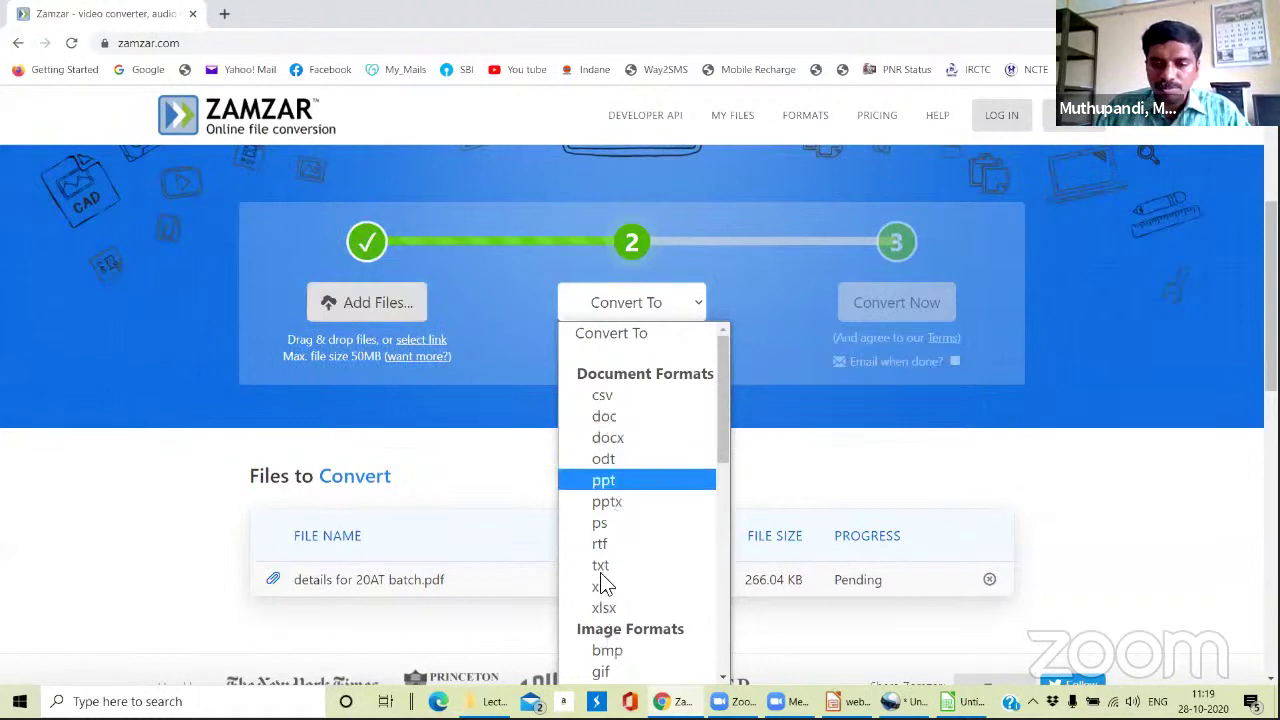
Look over the output formats offered for details for 20AT batch.pdf and the conversion option, and close the Zamzar page.
key(t)
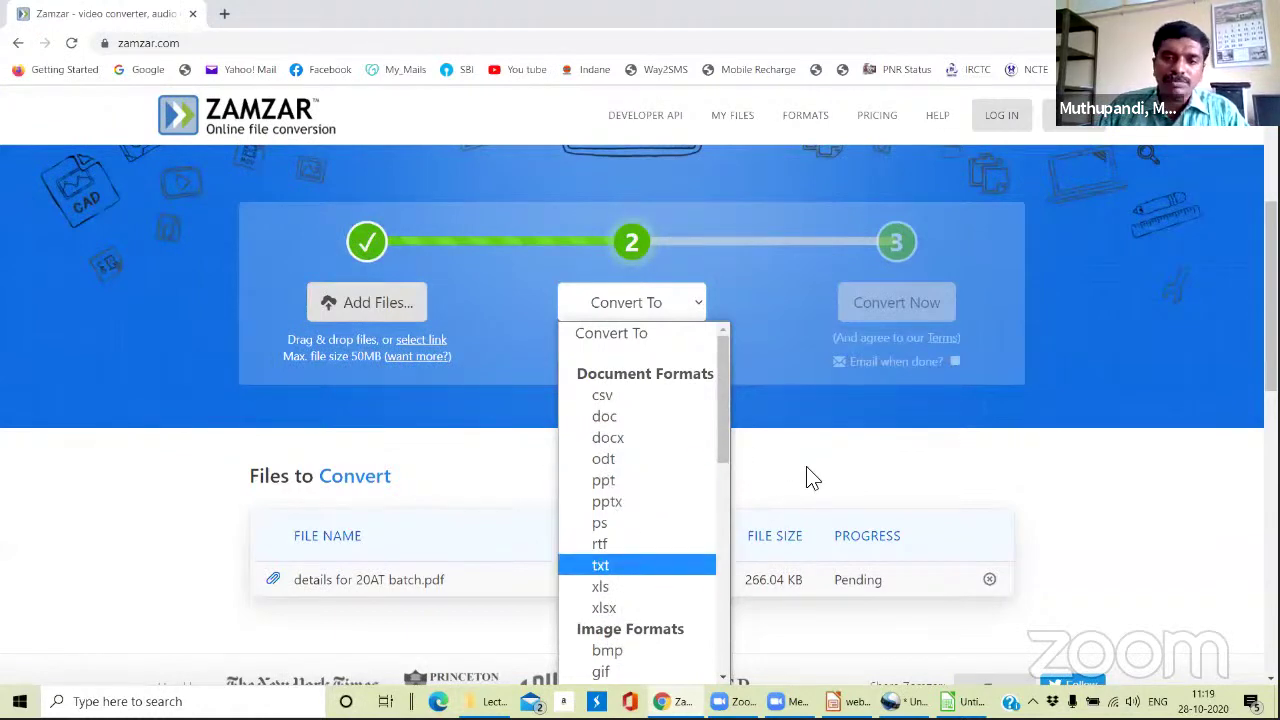
key(o)
click(895, 329)
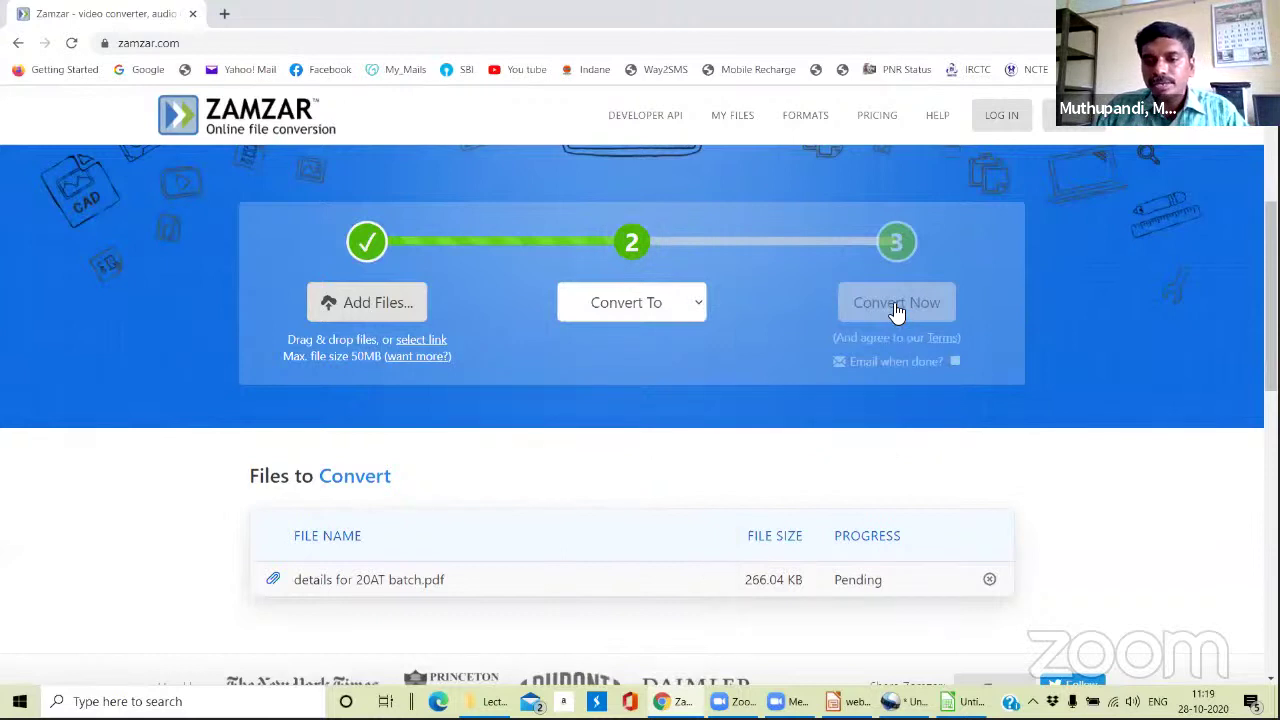
click(892, 304)
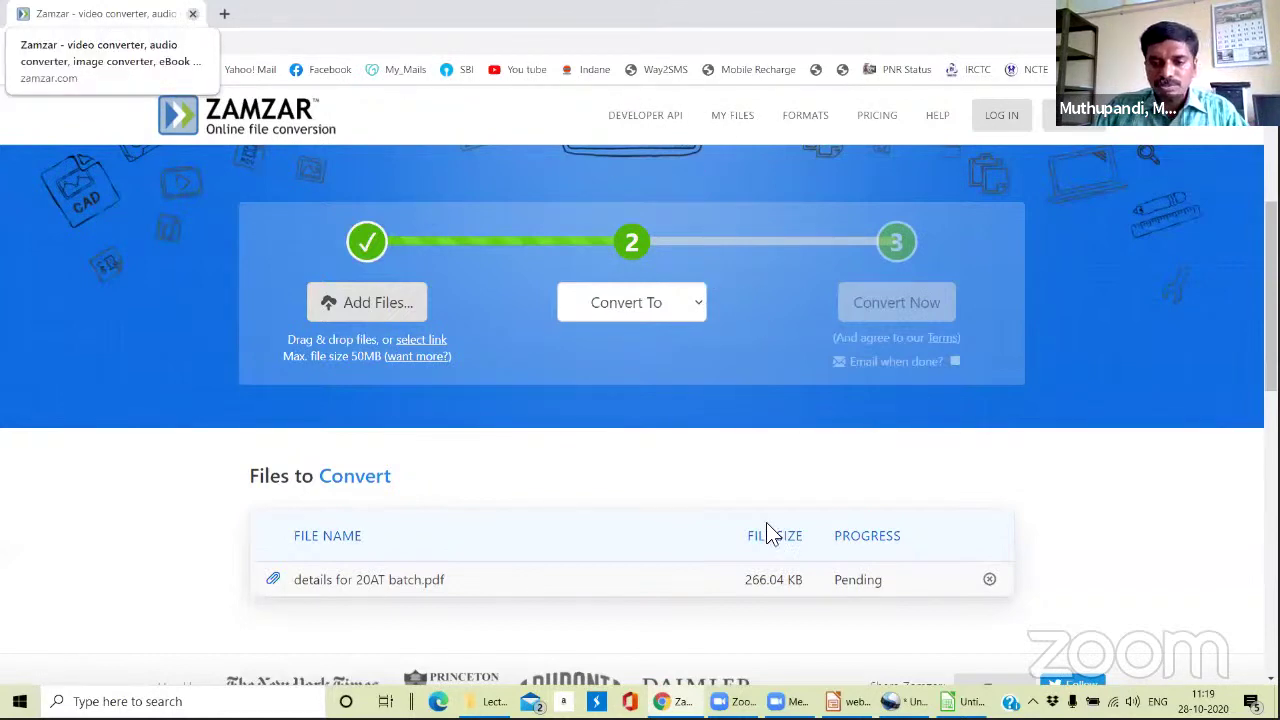
key(super+d)
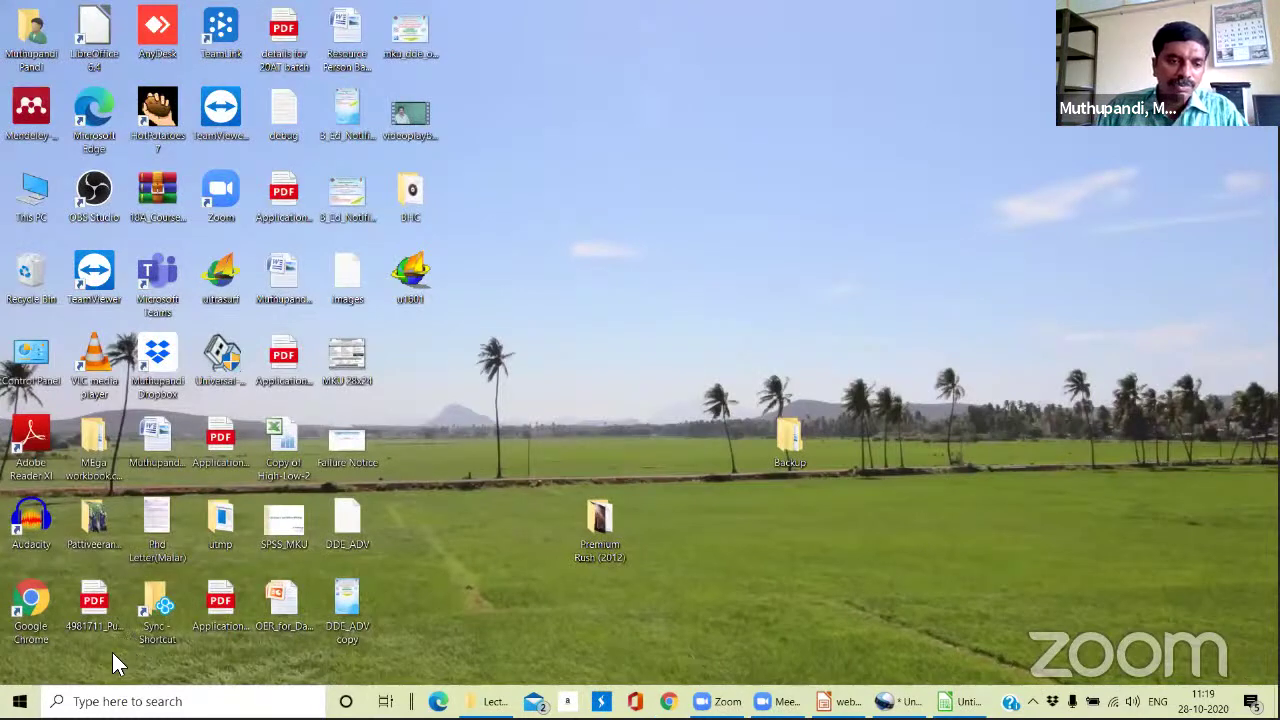
Switch to LibreOffice Impress and present slide 28, Converting PPT into Images, full screen.
key(alt+Tab)
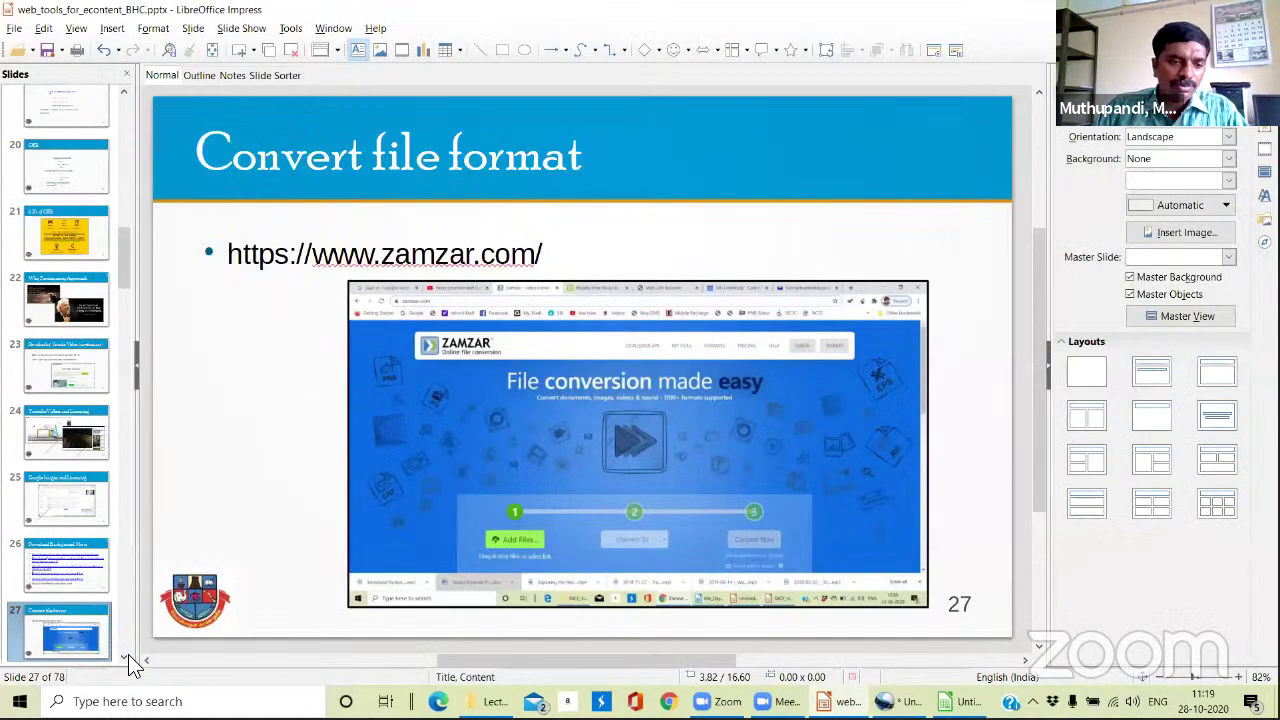
scroll(68, 512, down, 3)
click(68, 519)
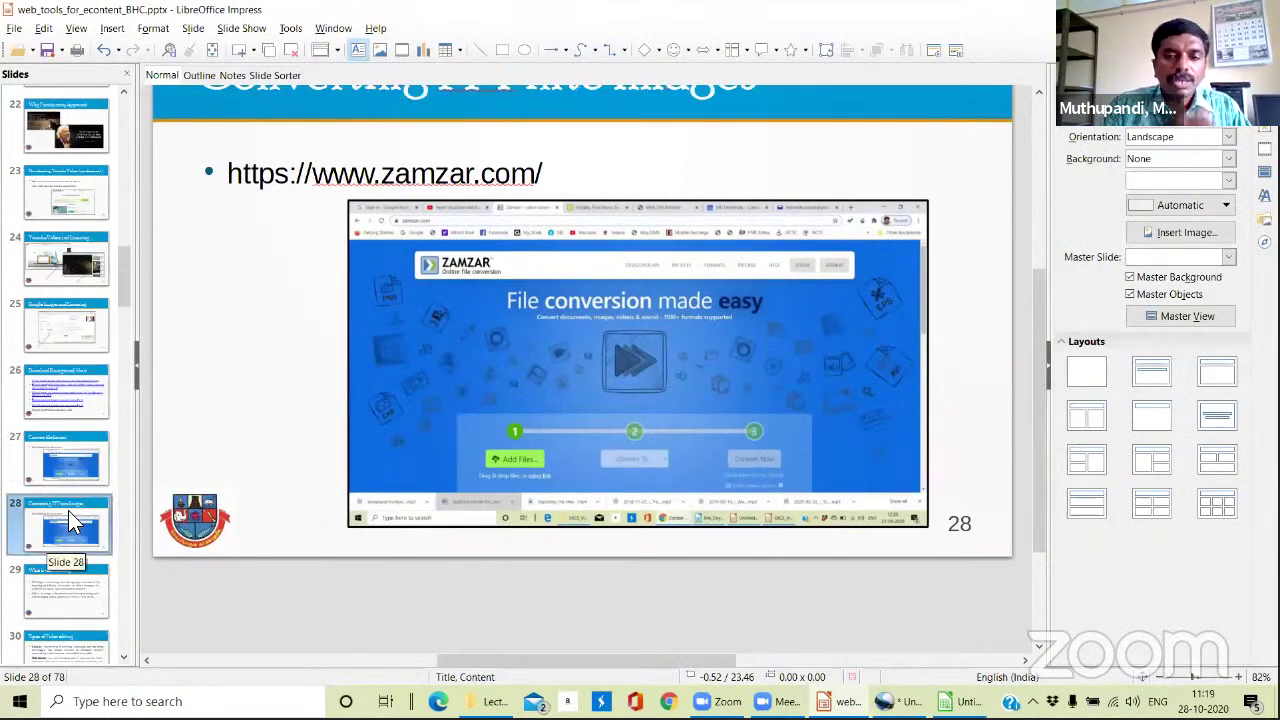
key(shift+F5)
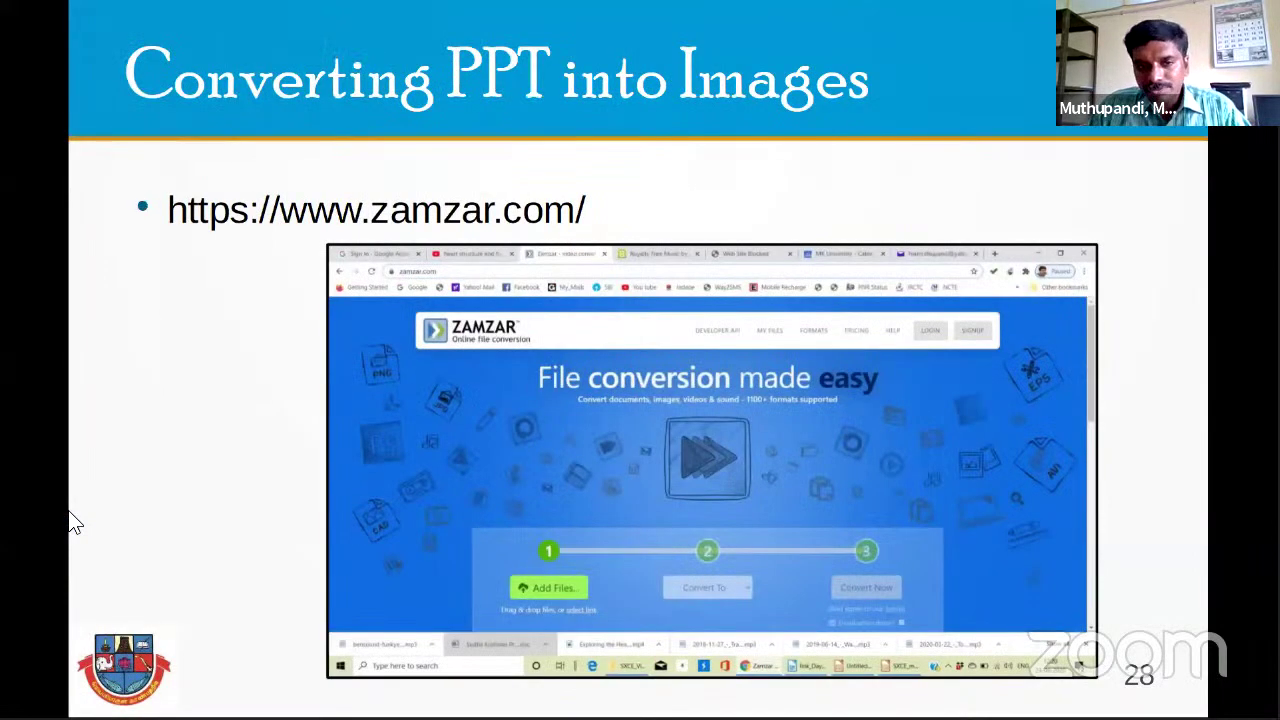
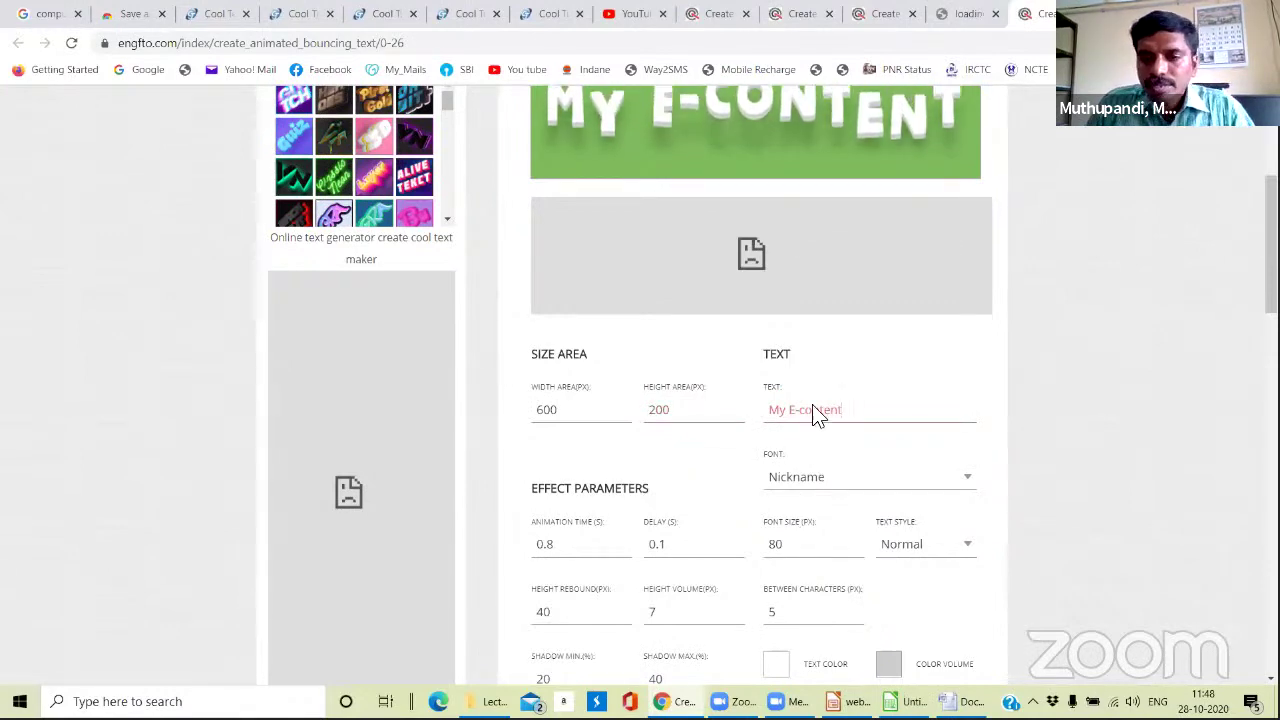
Set the background colour of the My E-content bouncing text to black, RGB 2, 4, 1, and check the preview.
scroll(829, 369, up, 2)
scroll(820, 460, down, 3)
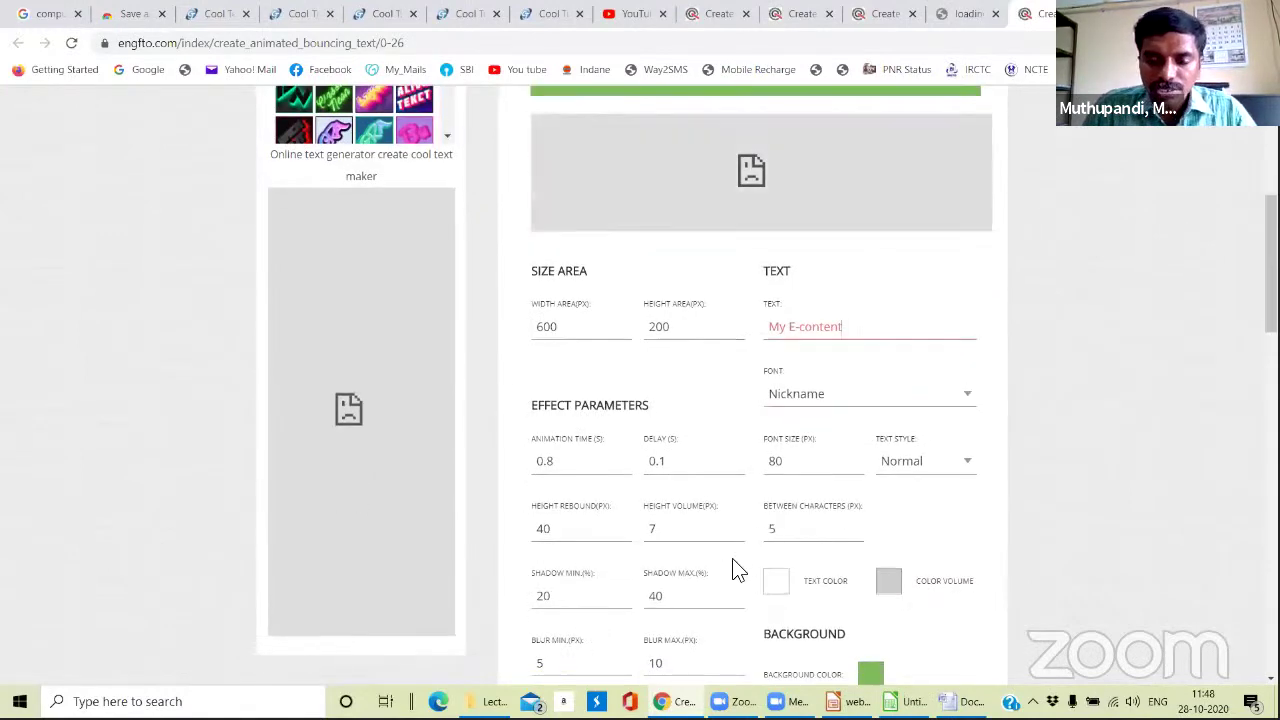
scroll(857, 628, down, 1)
click(871, 594)
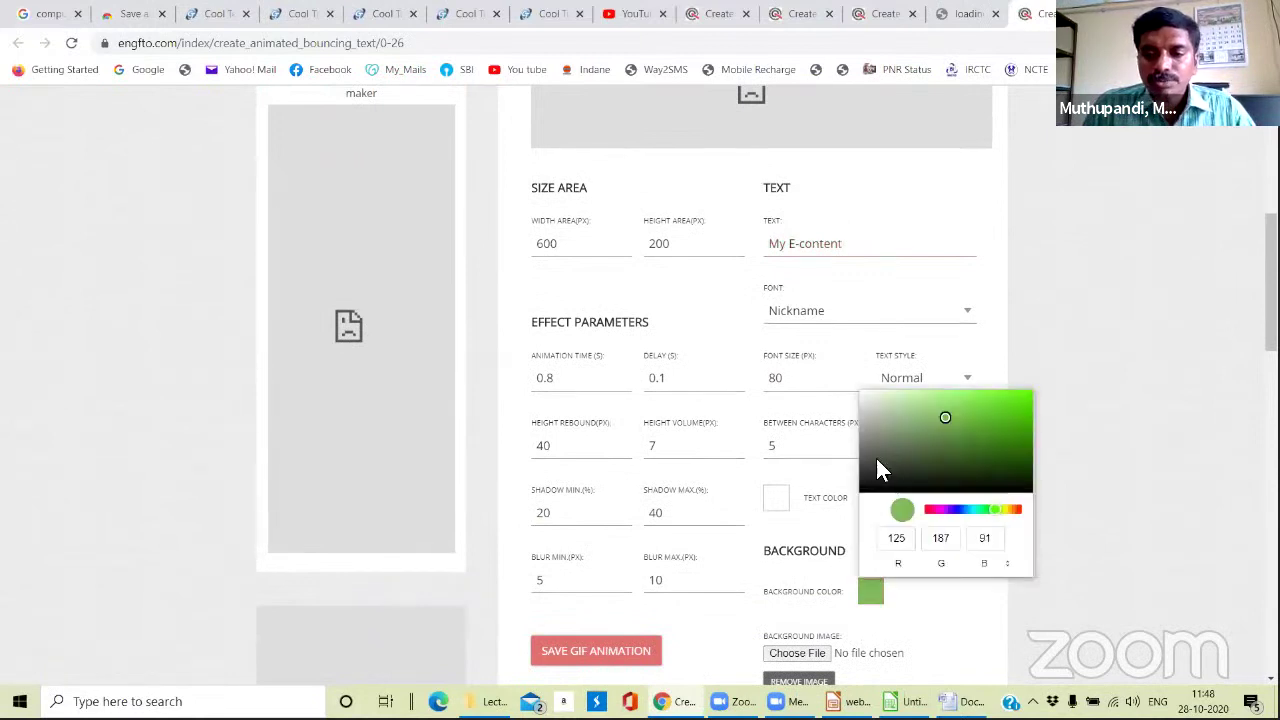
click(862, 394)
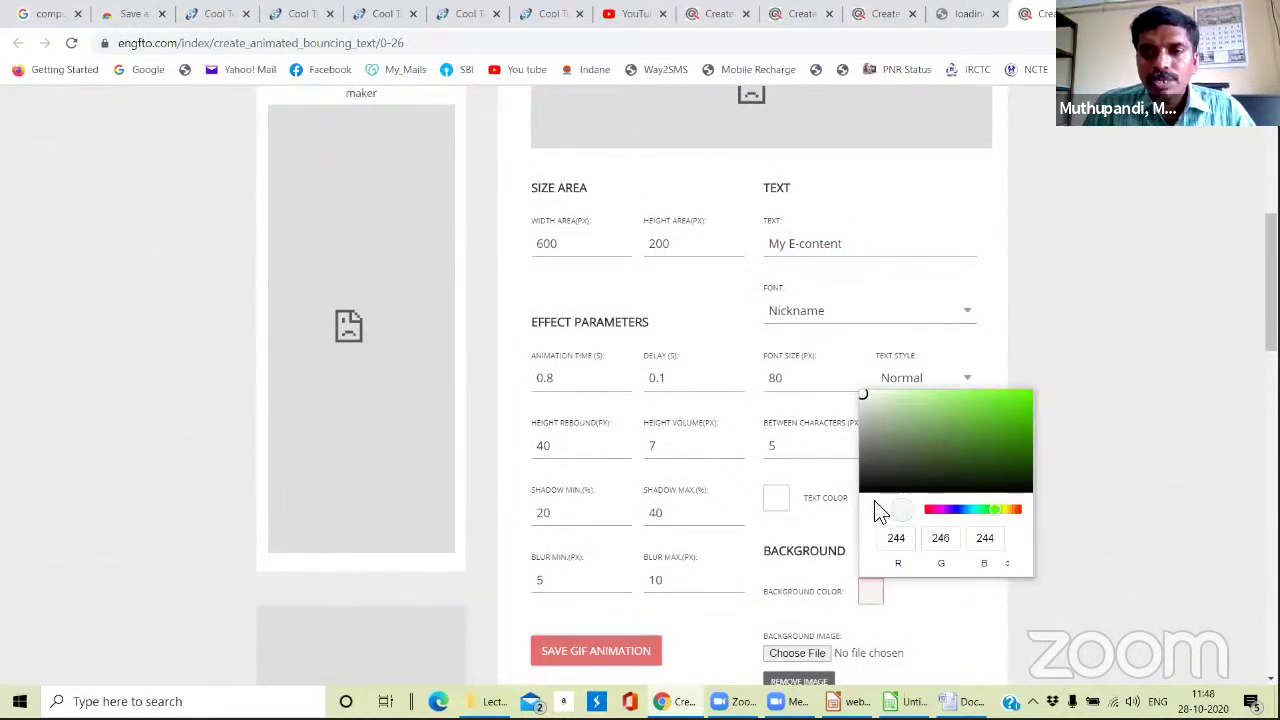
click(972, 485)
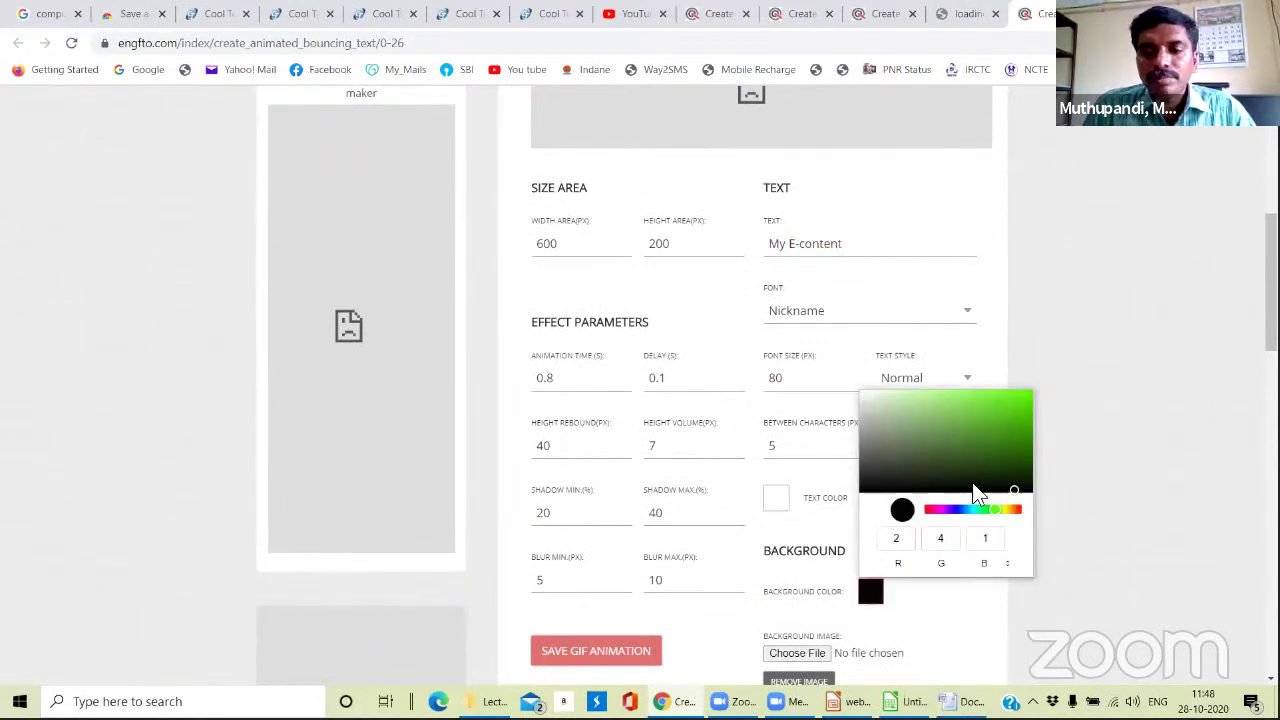
click(940, 645)
scroll(930, 525, up, 3)
scroll(908, 591, up, 2)
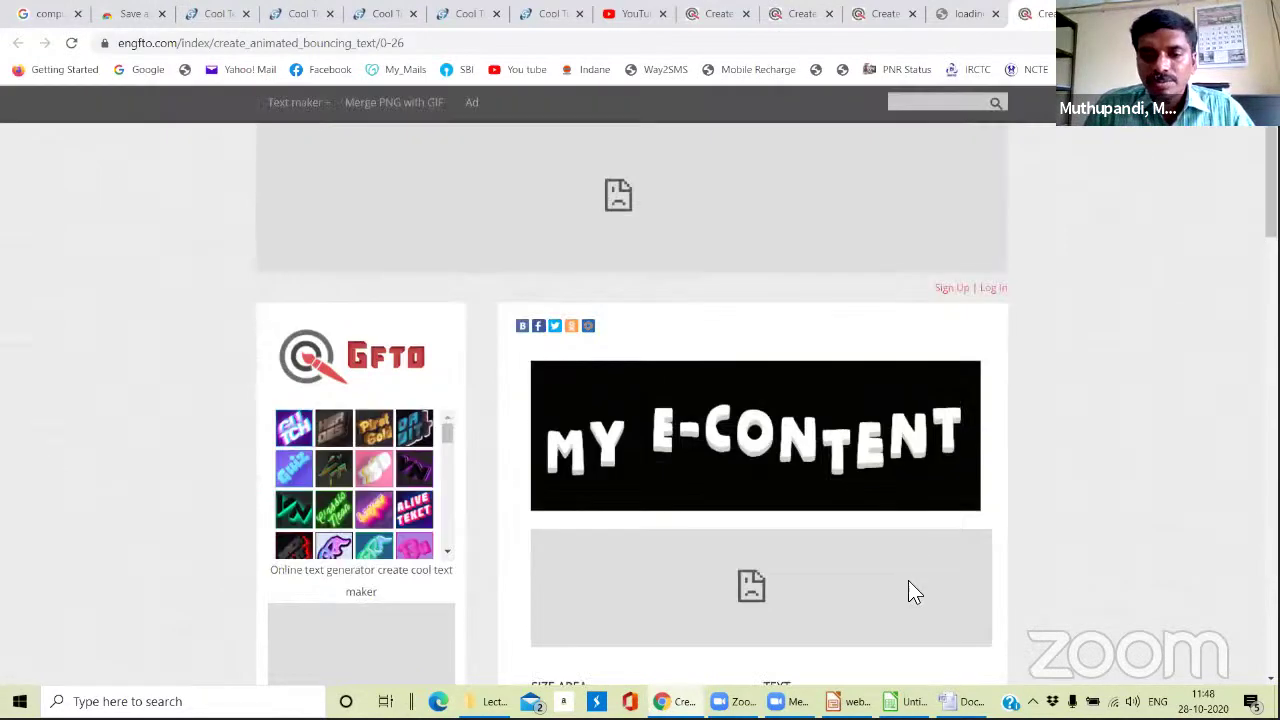
Examine the bouncing text's font, effect, colour and background image settings and the GIF saving option.
scroll(928, 583, down, 2)
scroll(930, 591, down, 3)
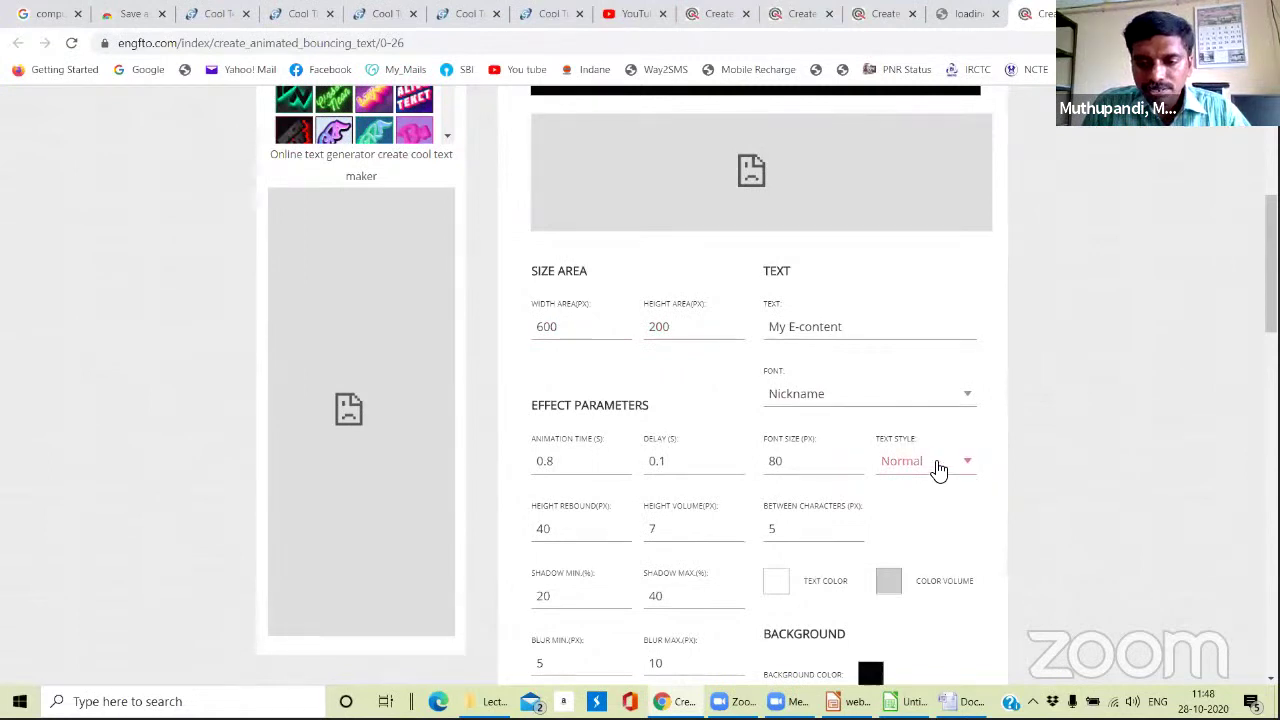
scroll(640, 580, down, 2)
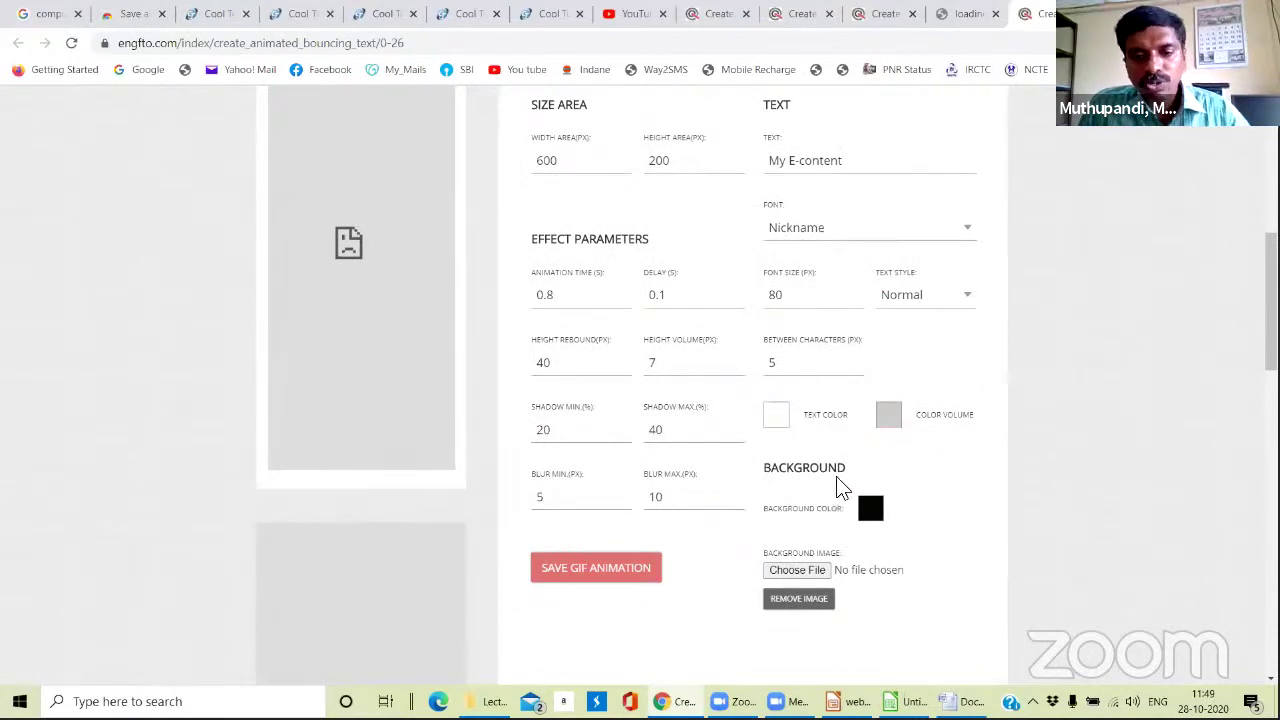
scroll(735, 560, down, 2)
scroll(703, 534, up, 2)
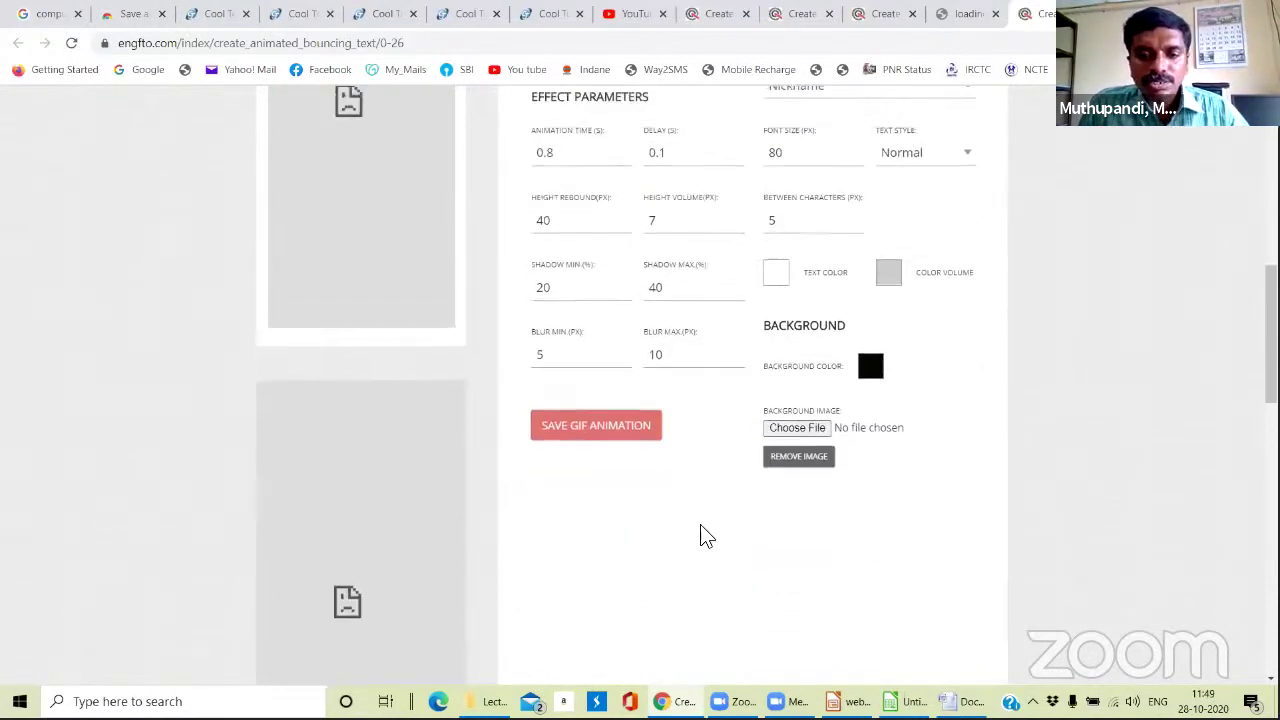
scroll(730, 538, down, 1)
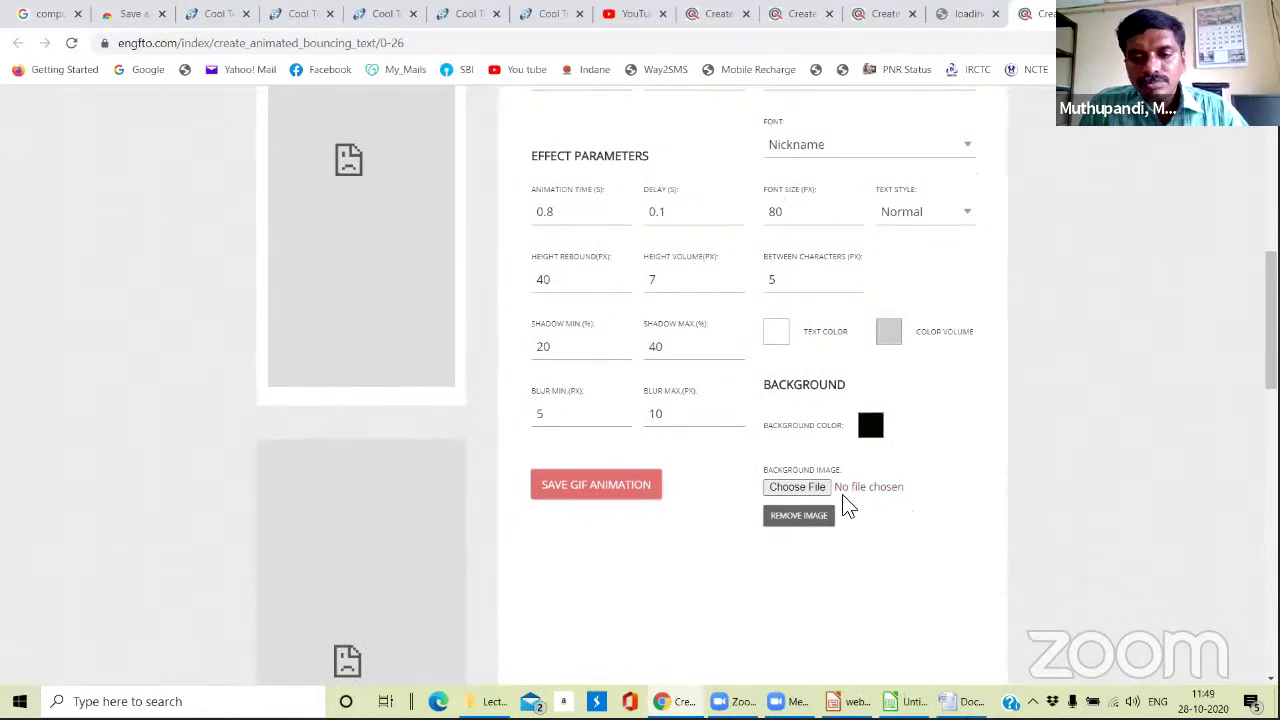
scroll(857, 549, up, 2)
scroll(866, 554, down, 2)
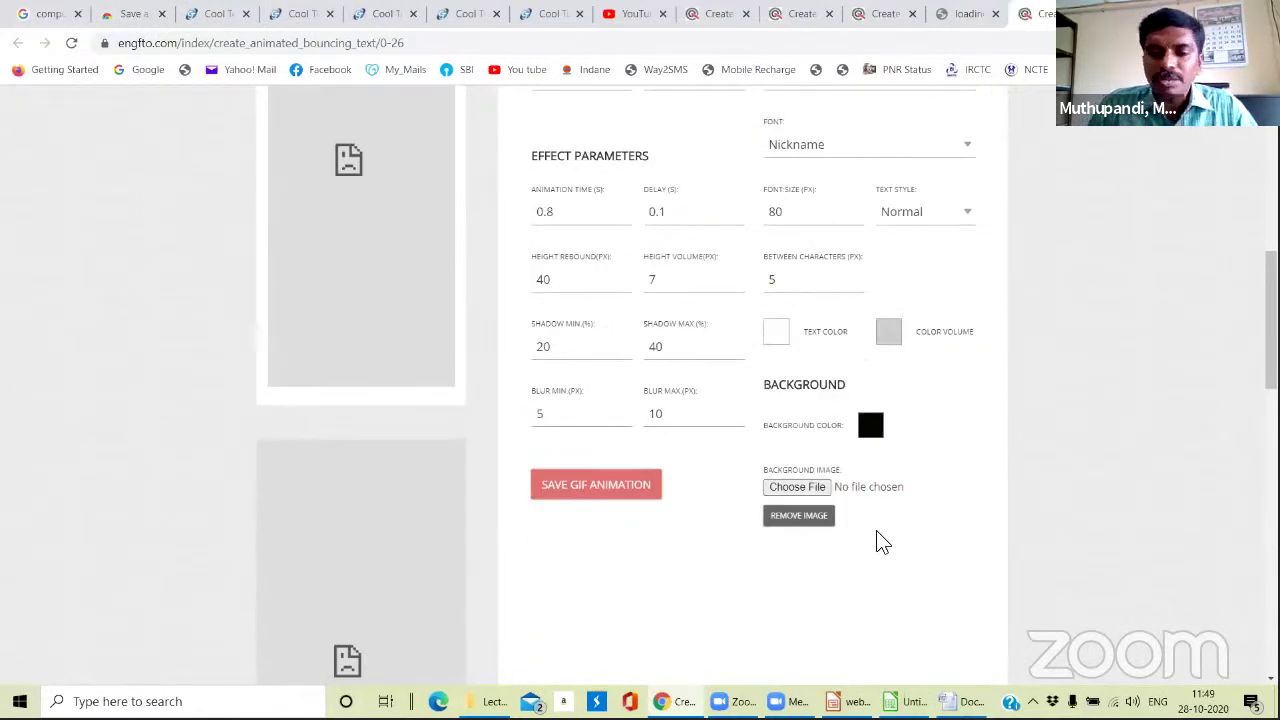
scroll(885, 538, up, 1)
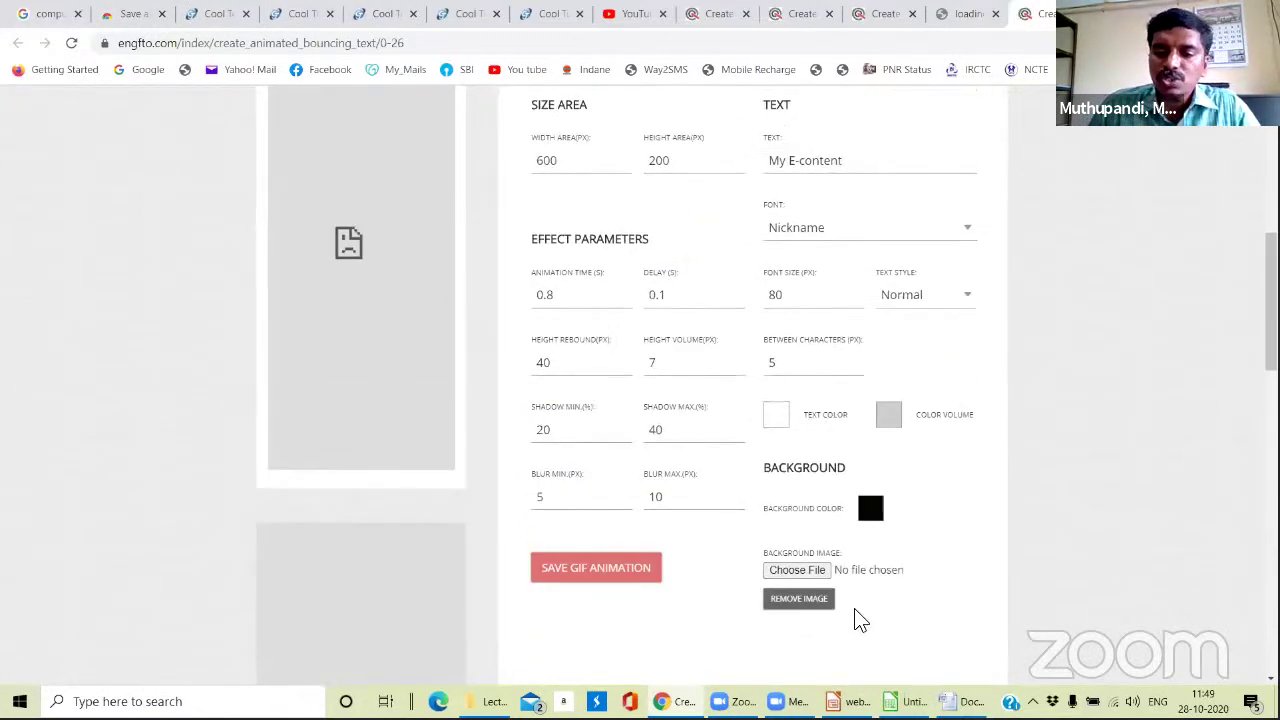
Use MKU_Colour_Logo4.jpg from the Dropbox folder as the bouncing text's background image and check the preview.
click(800, 574)
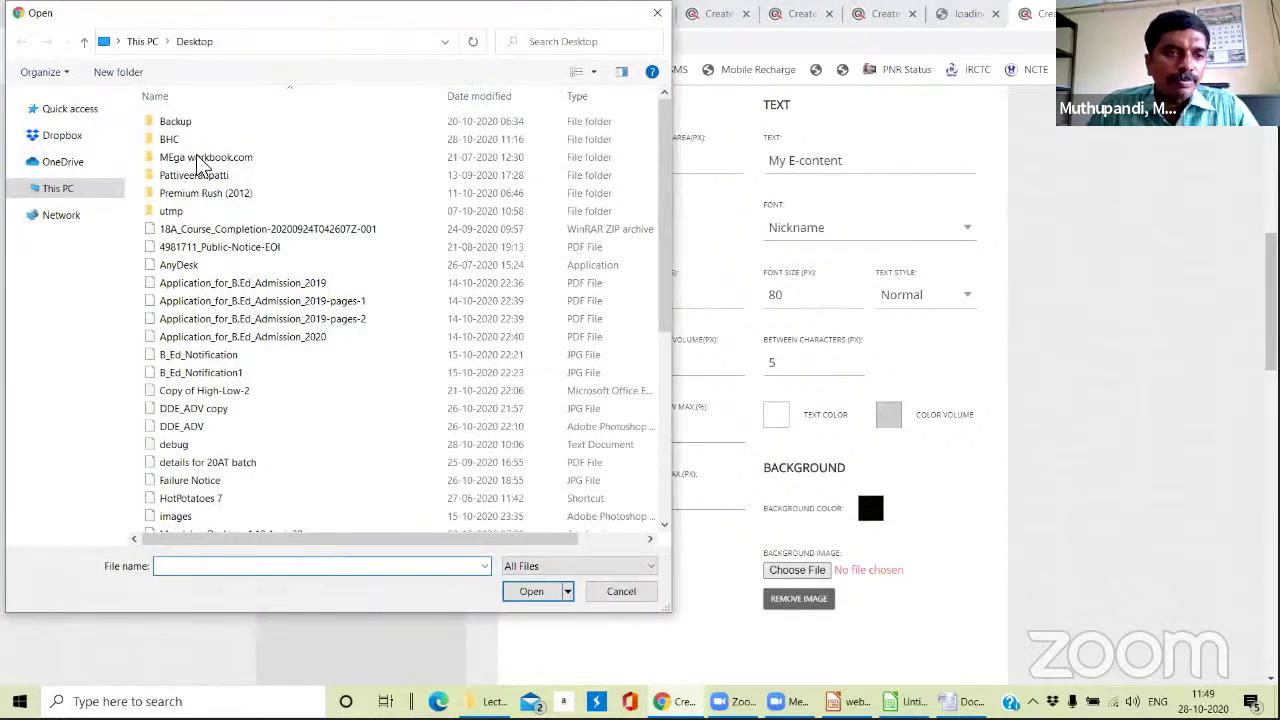
click(62, 135)
scroll(251, 410, down, 5)
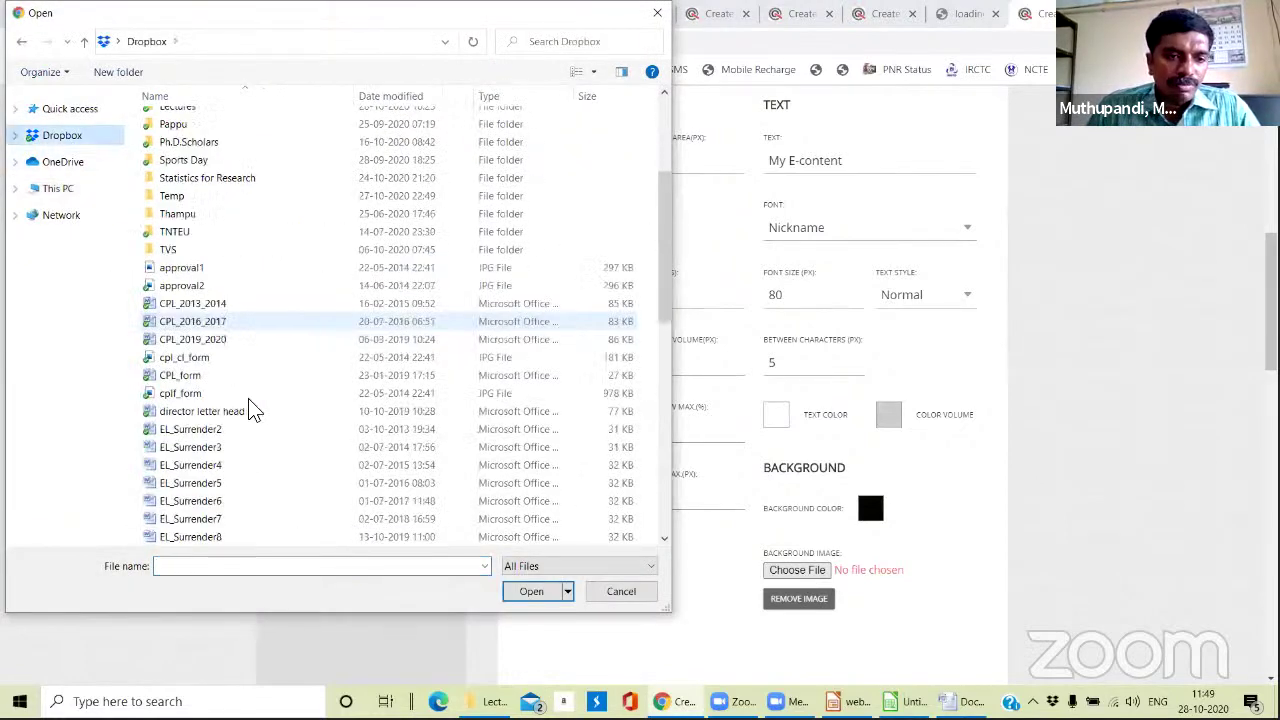
scroll(265, 445, down, 8)
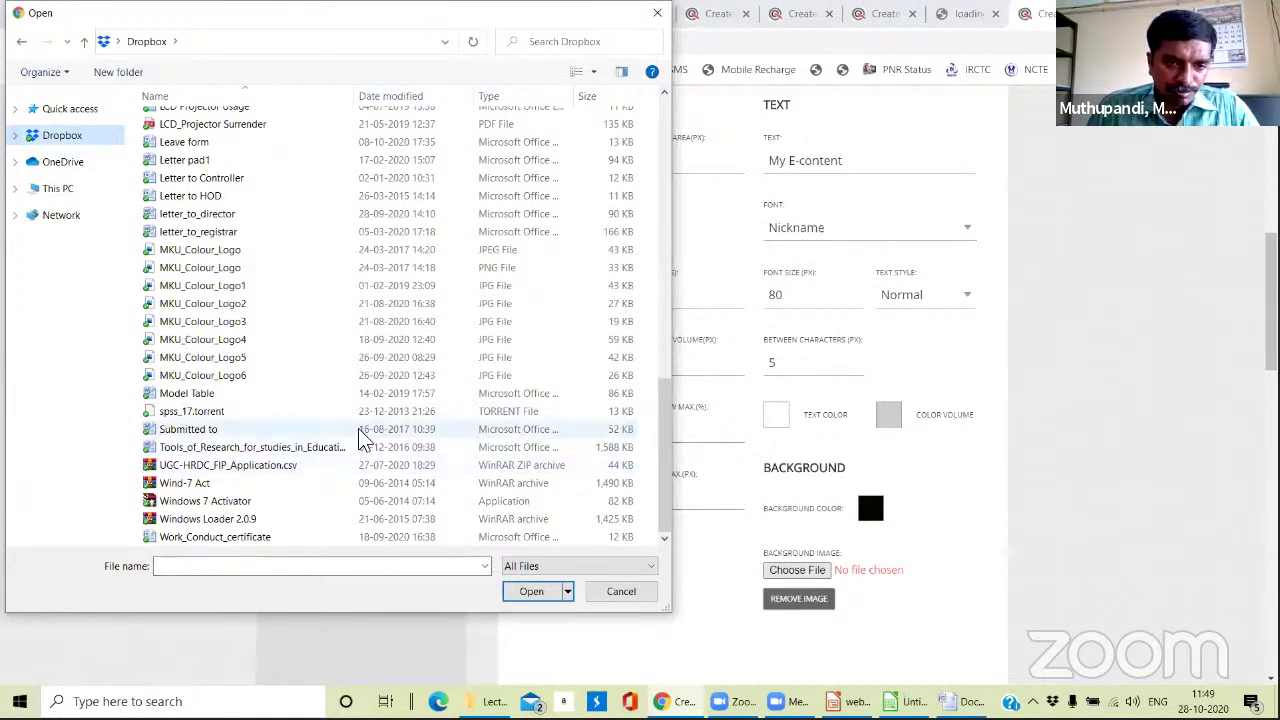
click(531, 591)
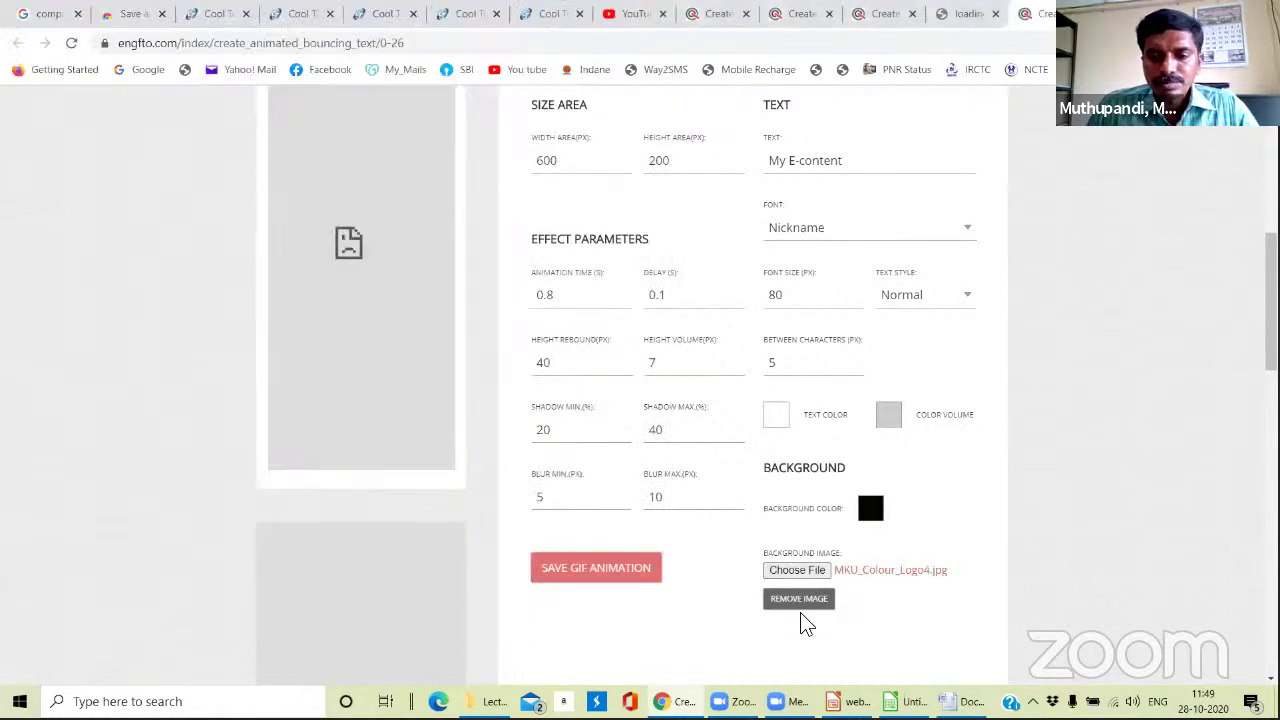
scroll(905, 530, up, 4)
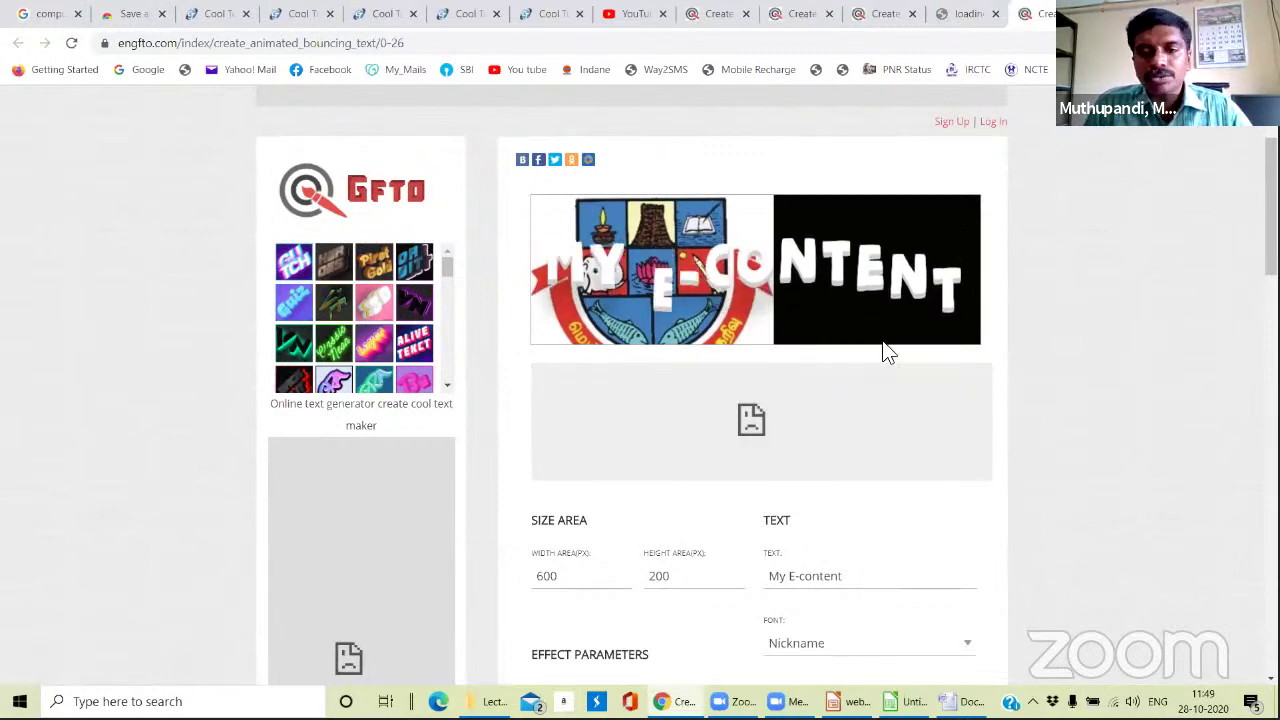
scroll(860, 390, up, 2)
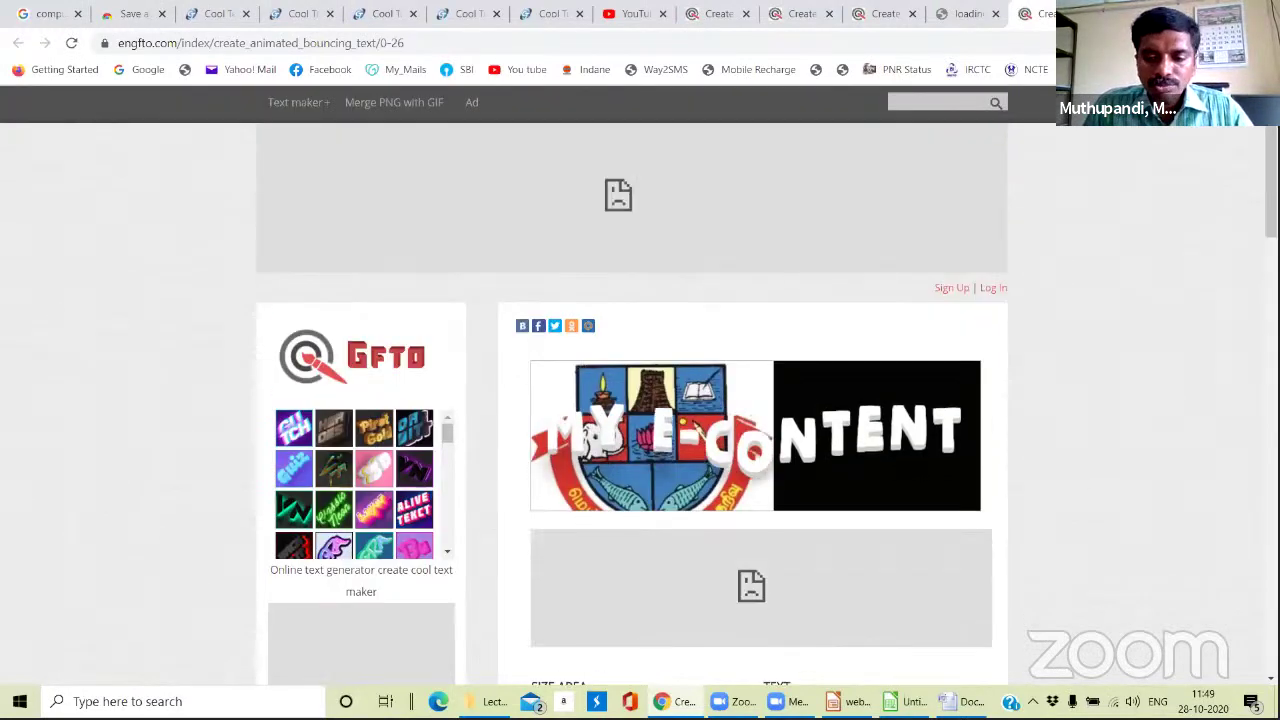
scroll(830, 440, down, 3)
Switch to the loading.io animated text page and reload it to bring up the text generator.
click(973, 16)
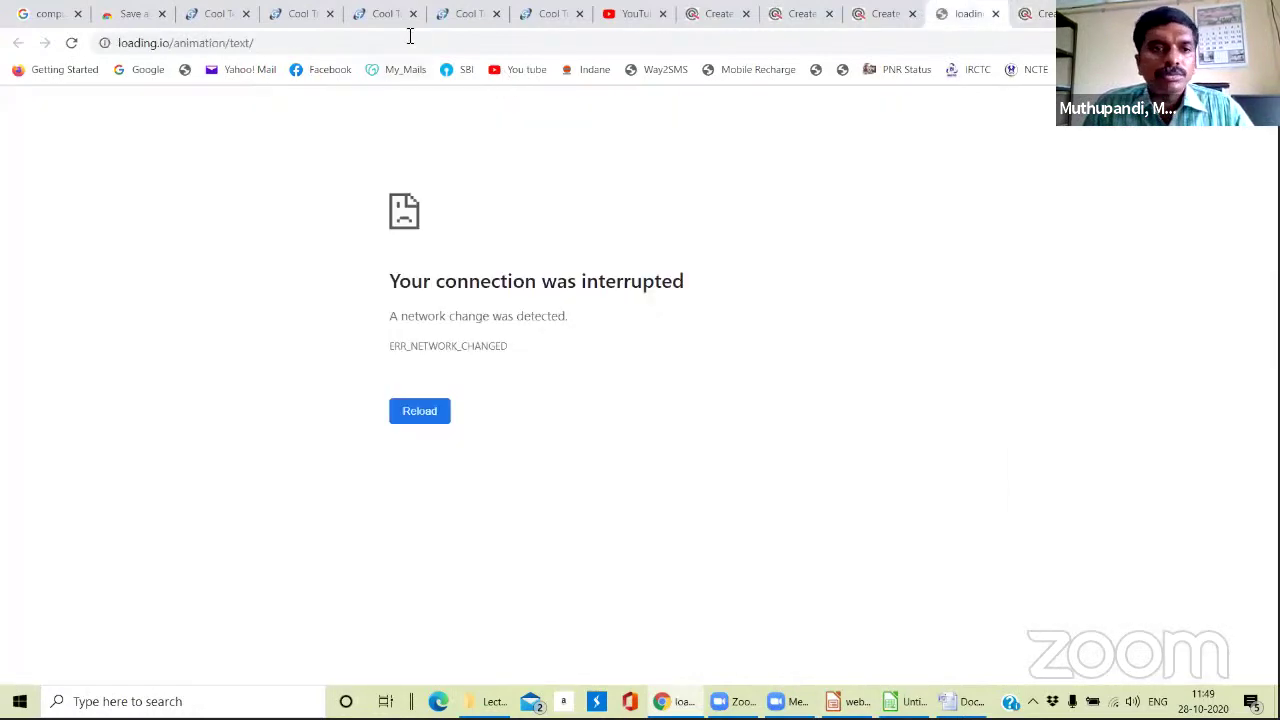
click(416, 48)
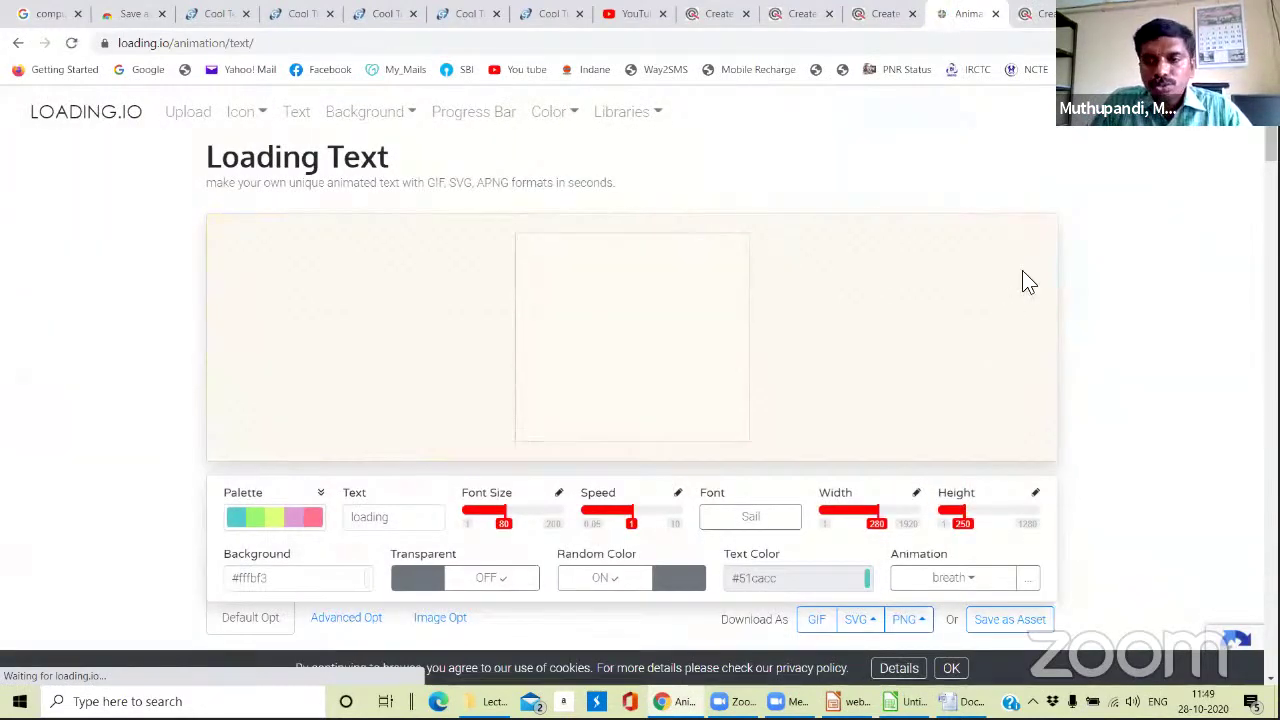
scroll(1022, 276, down, 1)
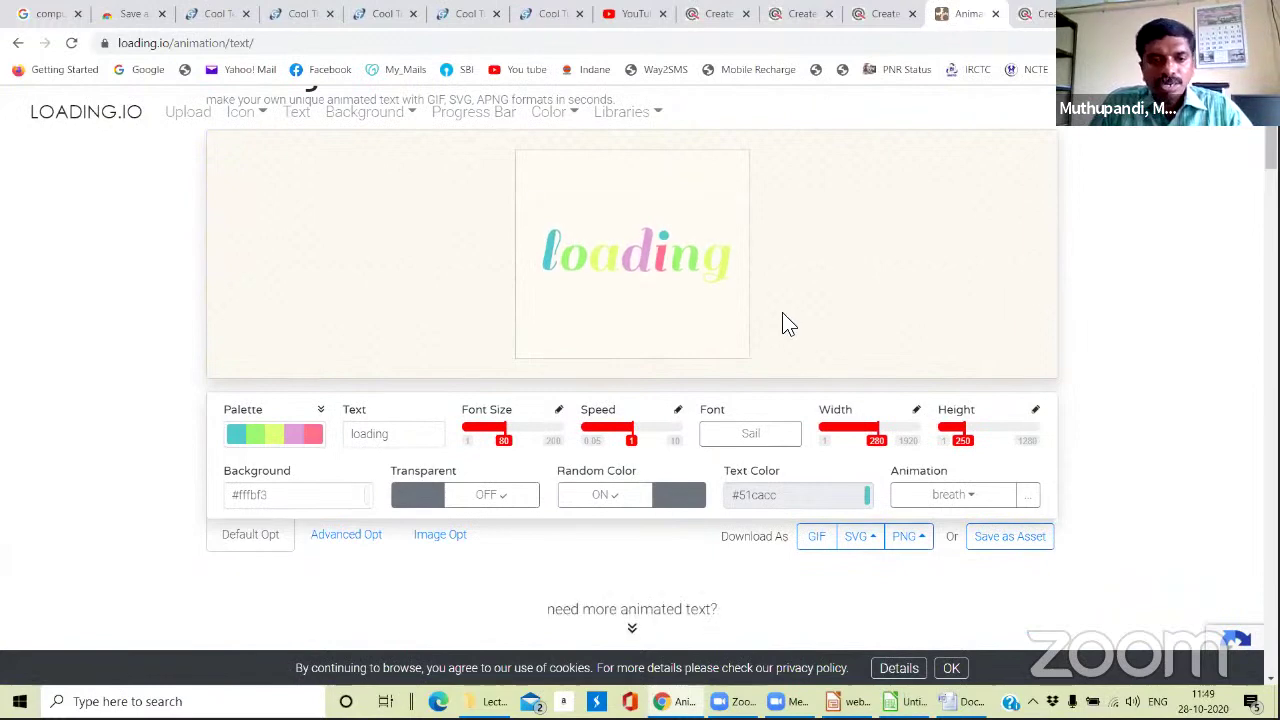
Replace the sample text of the loading animation with BBHC, TPJ.
drag(398, 436, 330, 440)
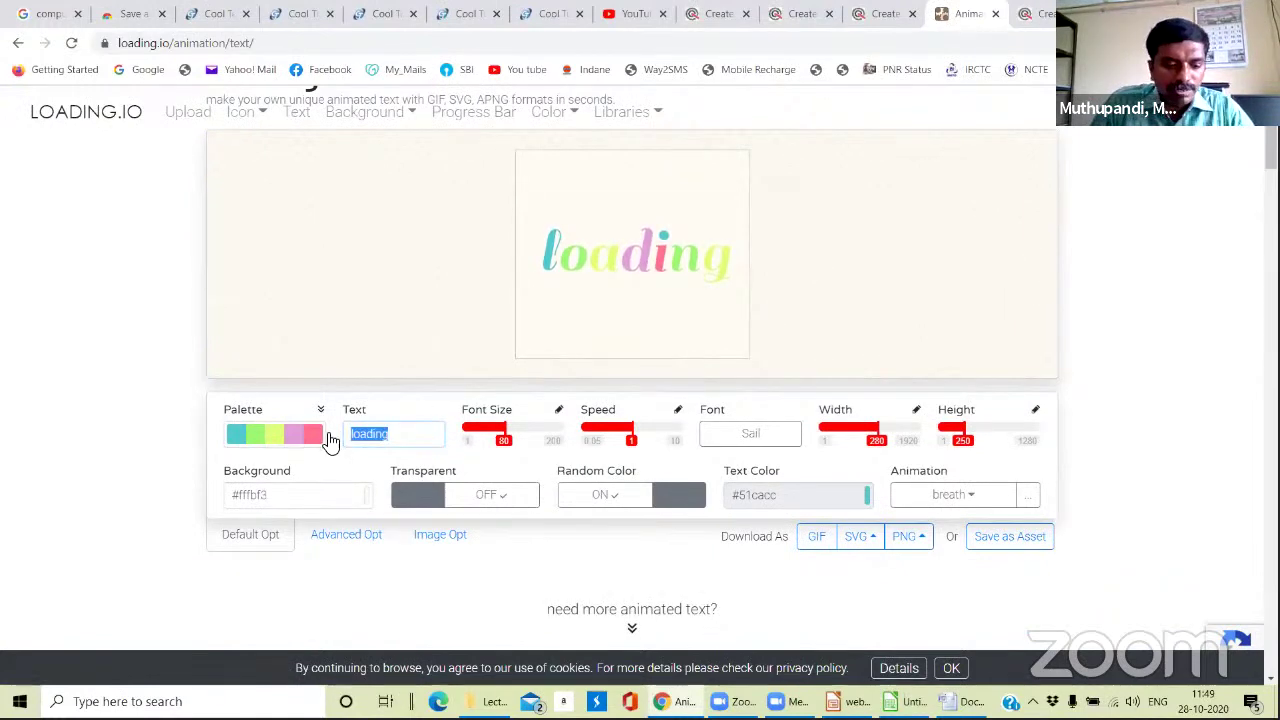
text(B)
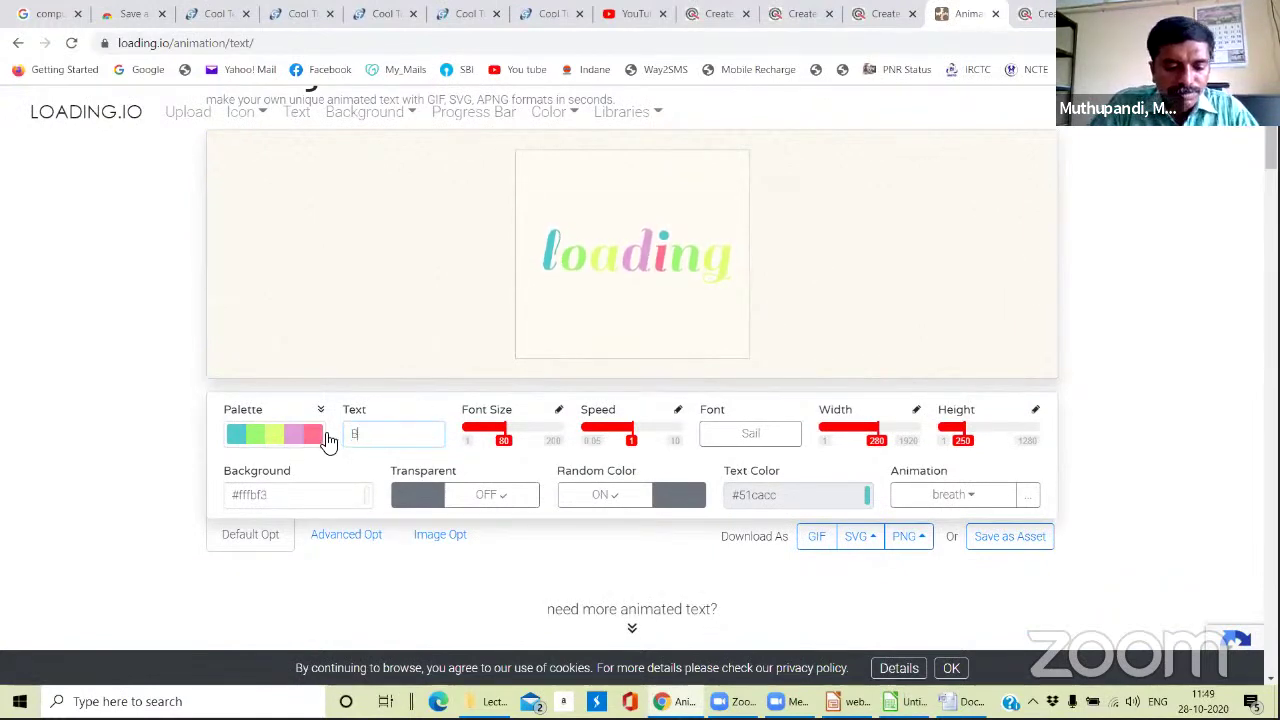
text(his)
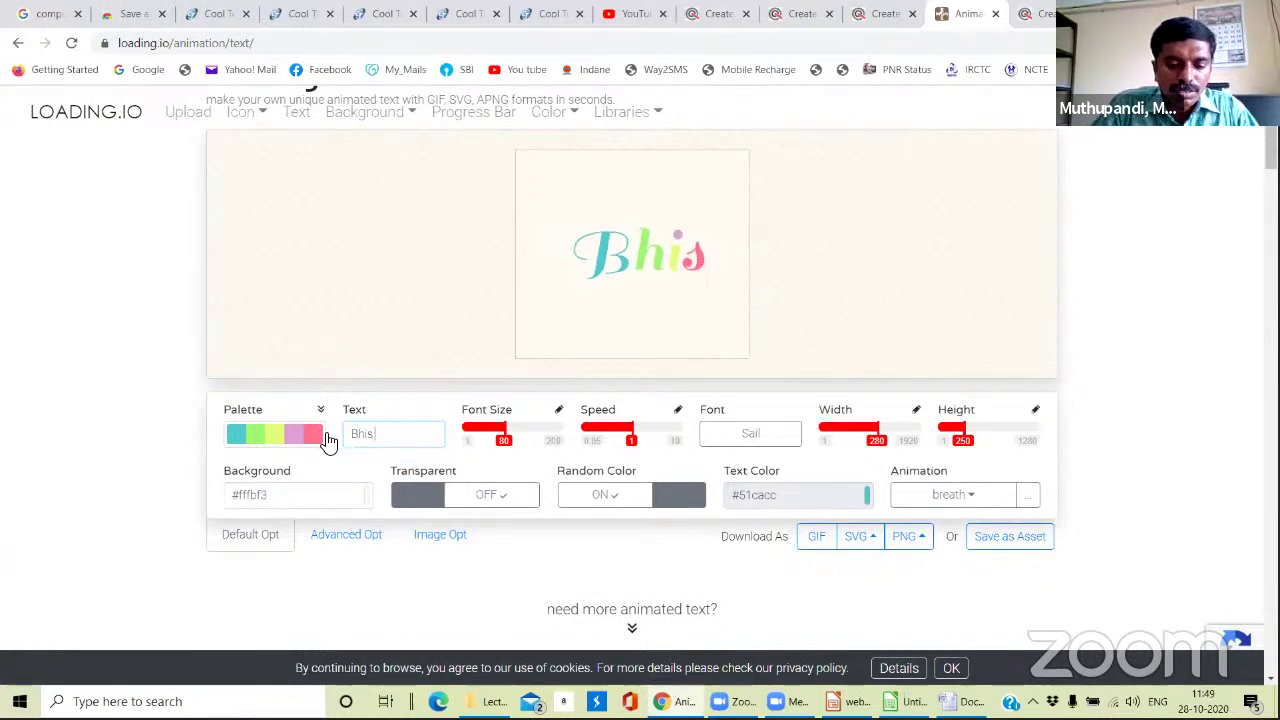
text(opu He)
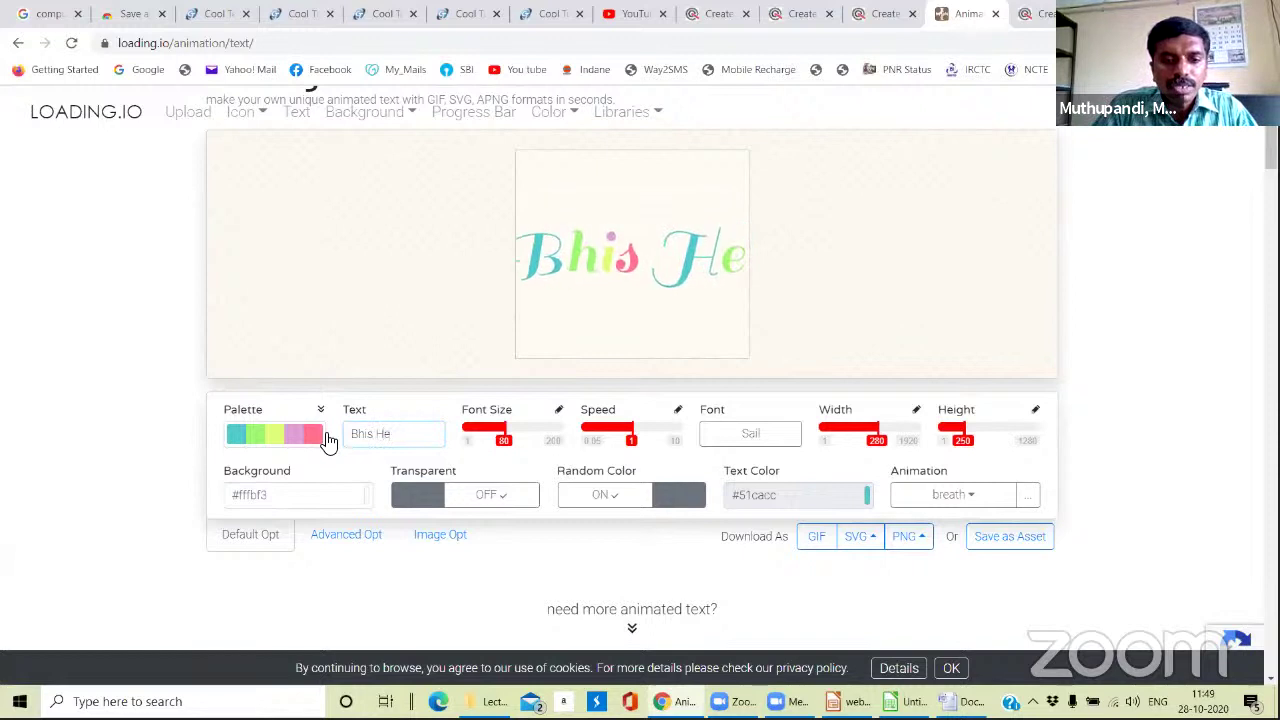
key(BackSpace)
key(BackSpace)
key(BackSpace)
key(BackSpace)
key(BackSpace)
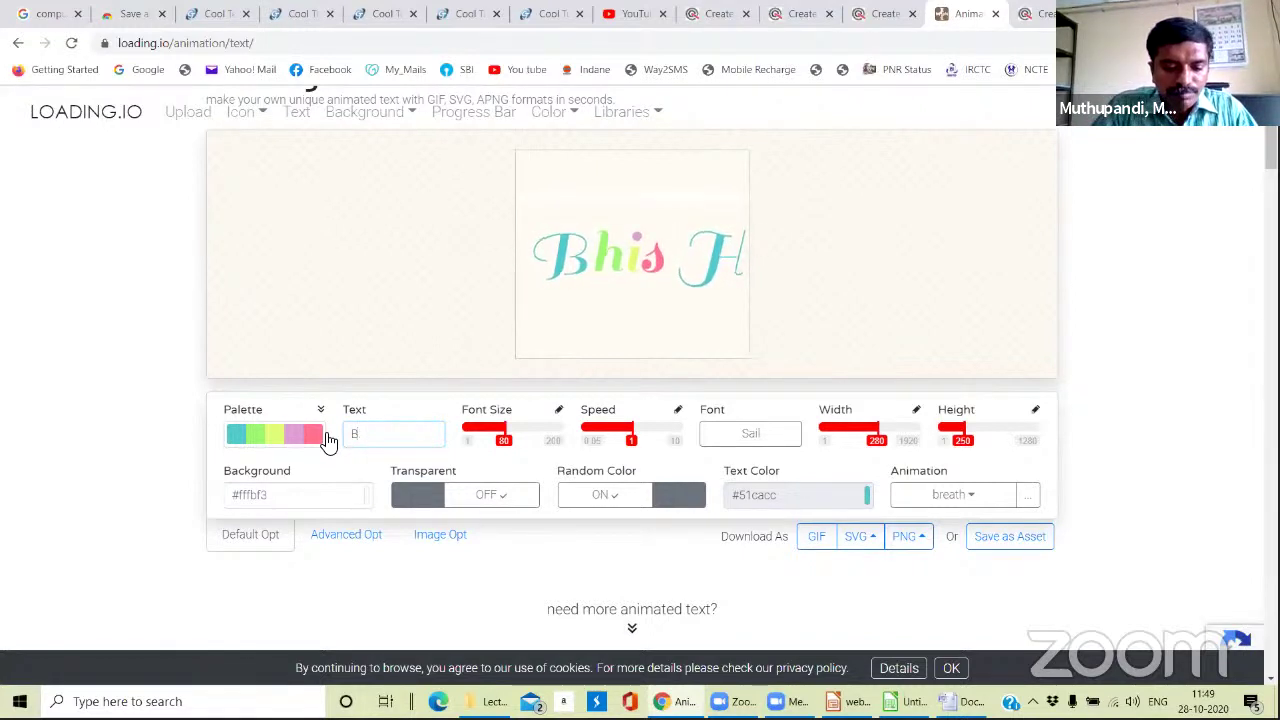
text(BHC)
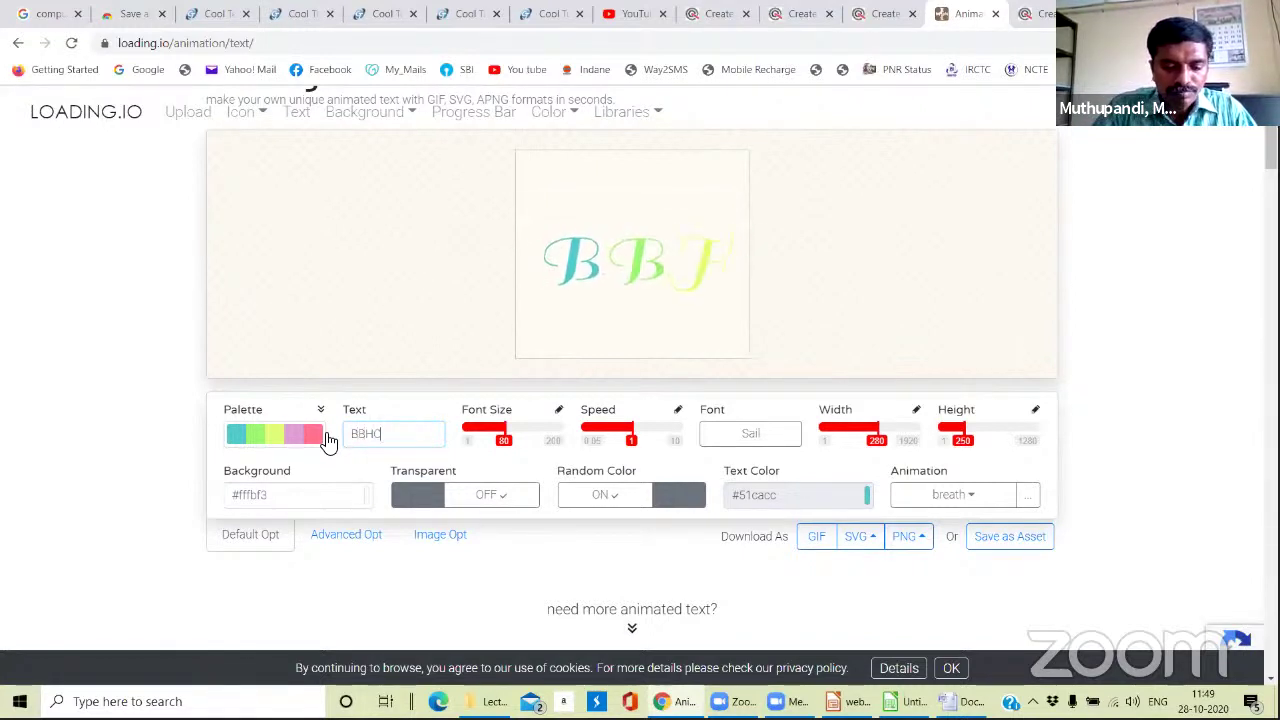
text(, TPJ)
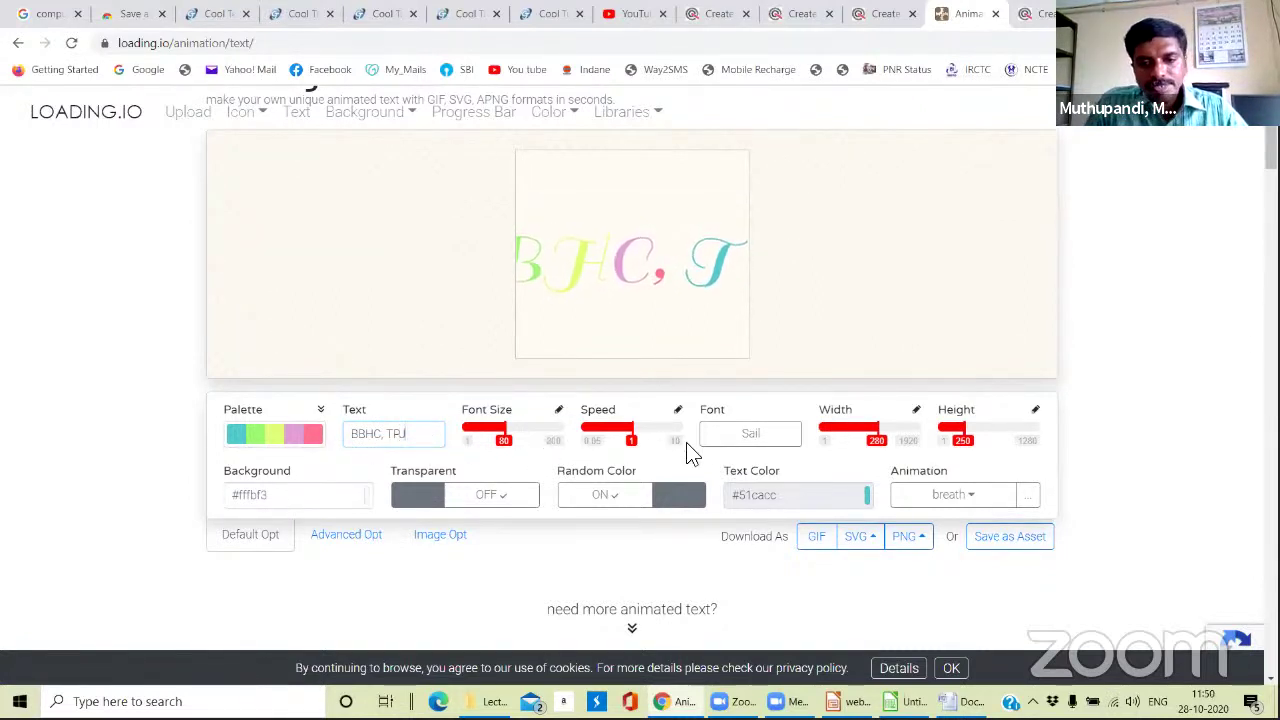
Try the bounce-out and bounce animations on the text and return it to breath.
click(985, 503)
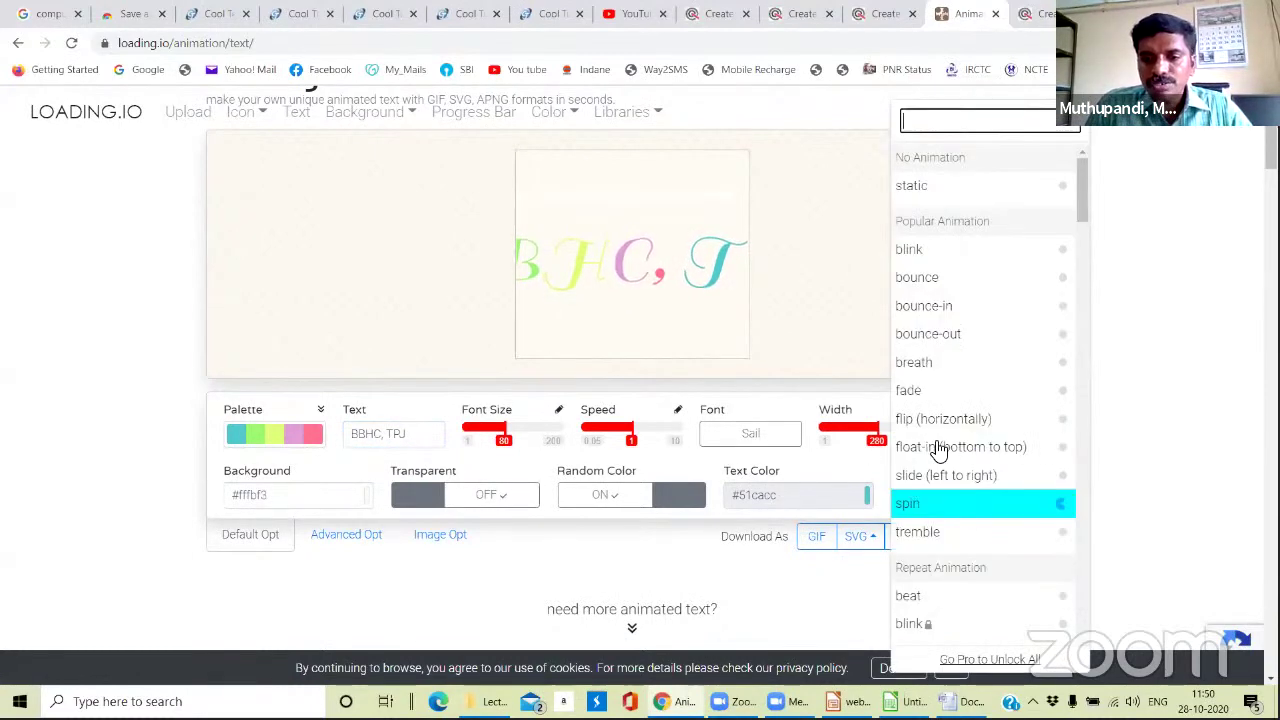
click(936, 336)
click(936, 505)
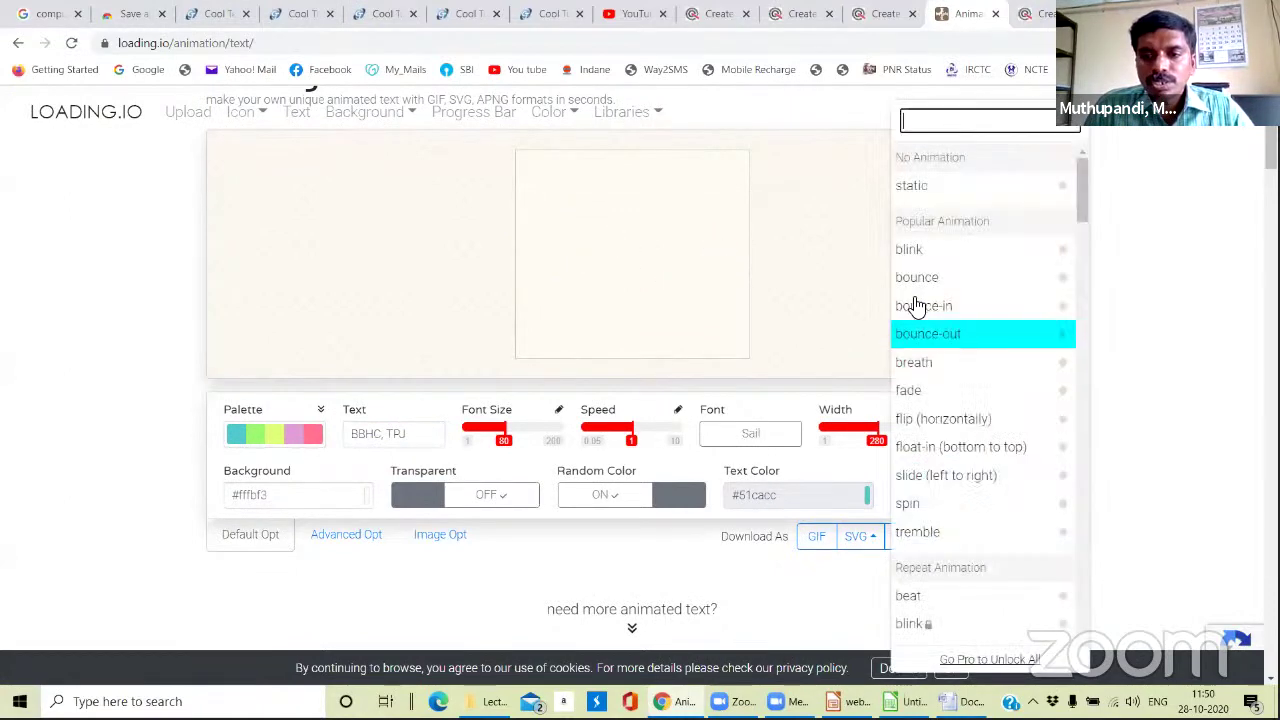
click(920, 279)
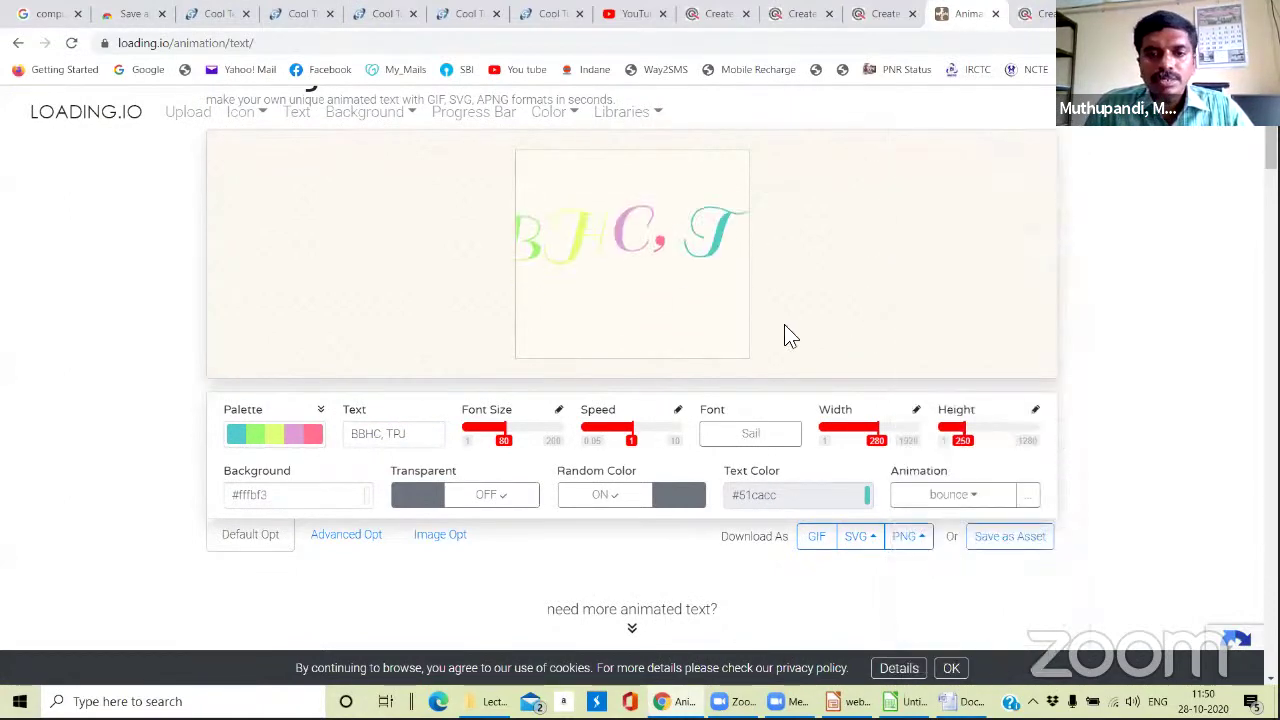
click(950, 506)
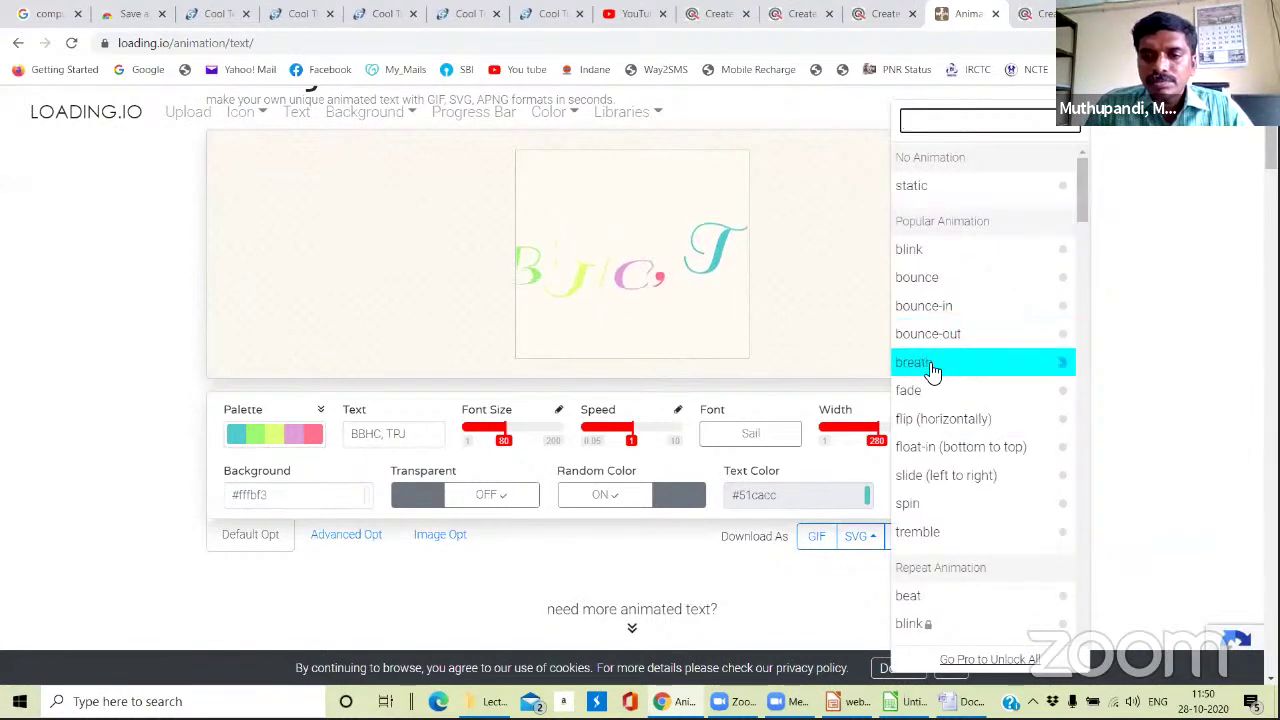
click(930, 370)
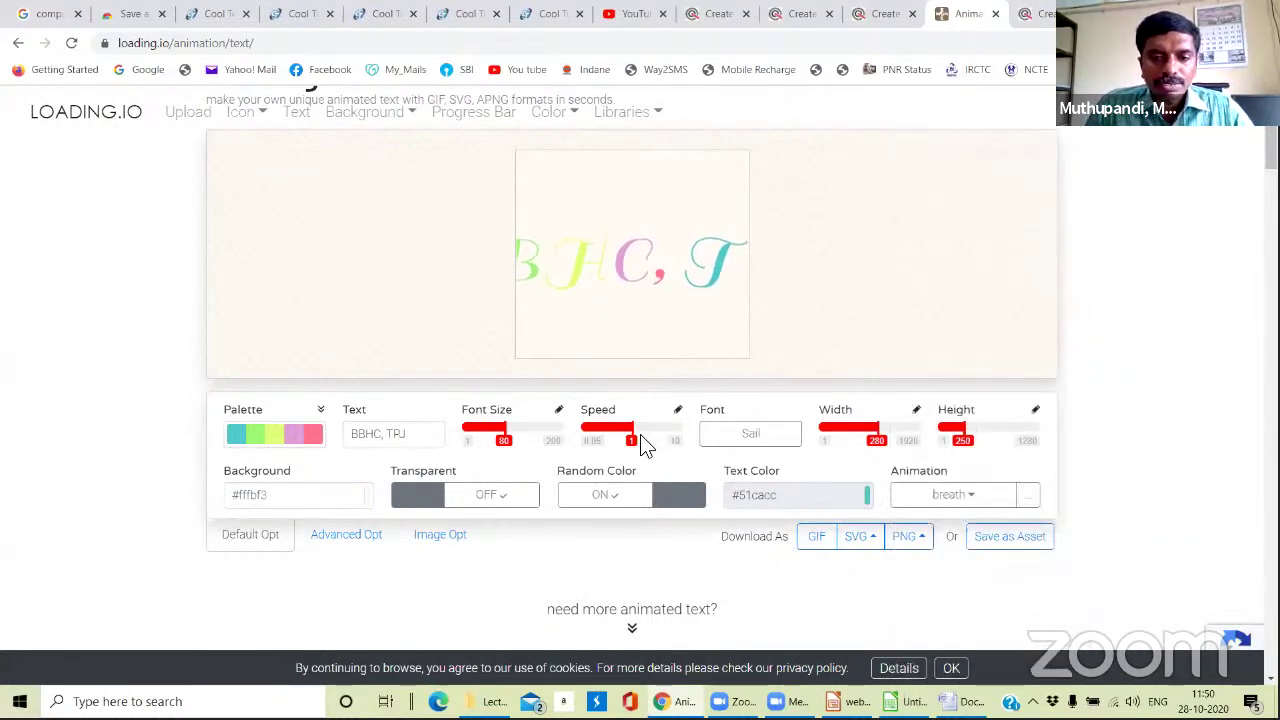
Set the animated text's speed to 0.12, font size to 53, width to 281 and height to 430.
drag(631, 443, 600, 443)
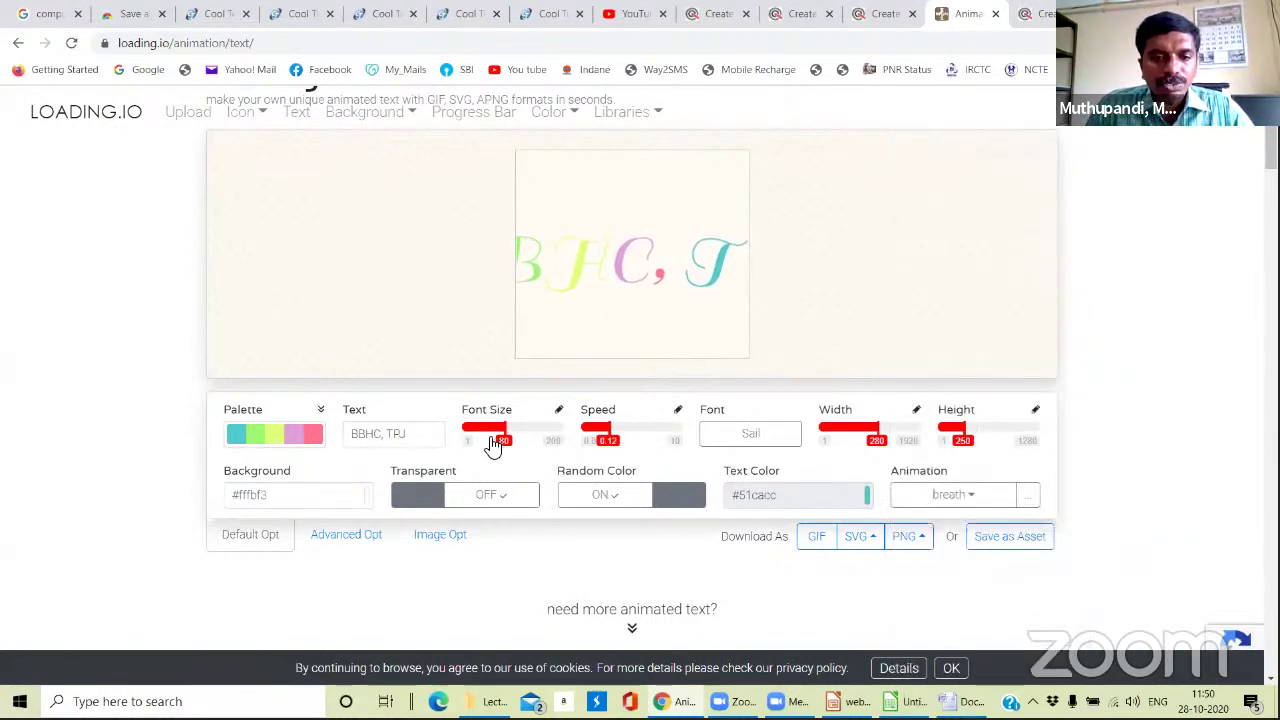
click(493, 443)
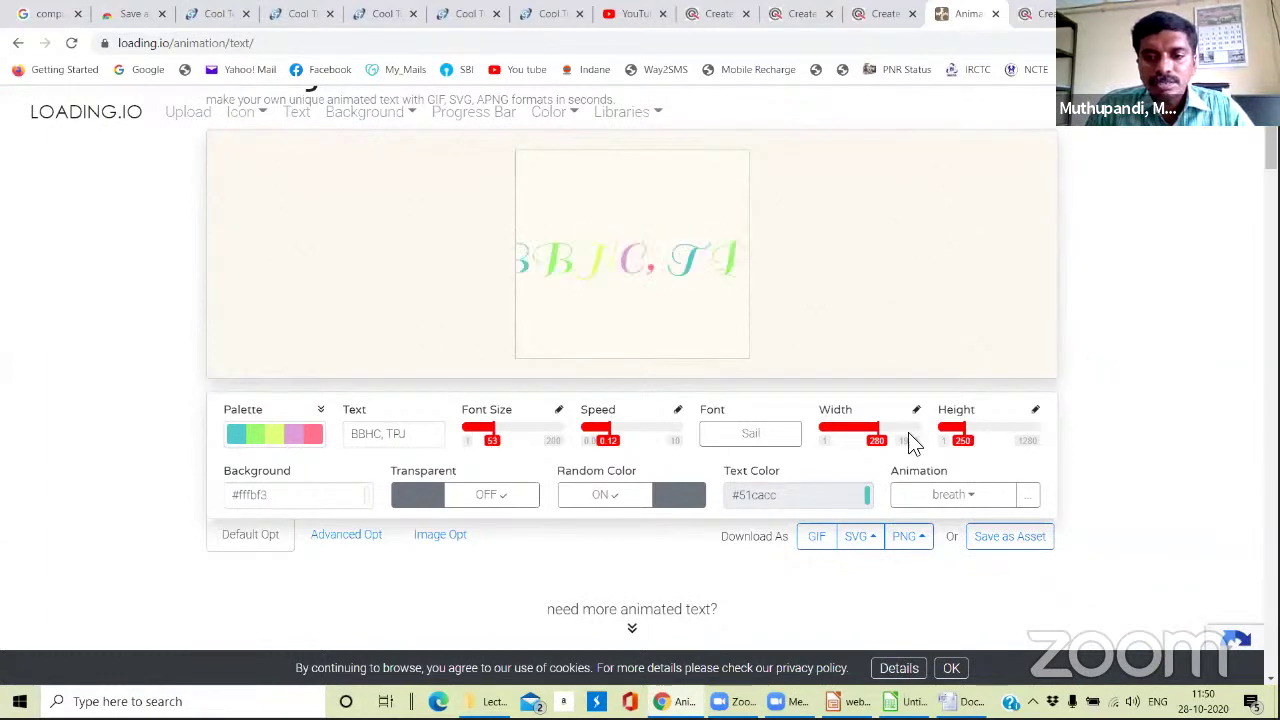
mouse_move(880, 445)
mouse_down()
mouse_move(869, 446)
mouse_move(897, 445)
mouse_move(877, 443)
mouse_up()
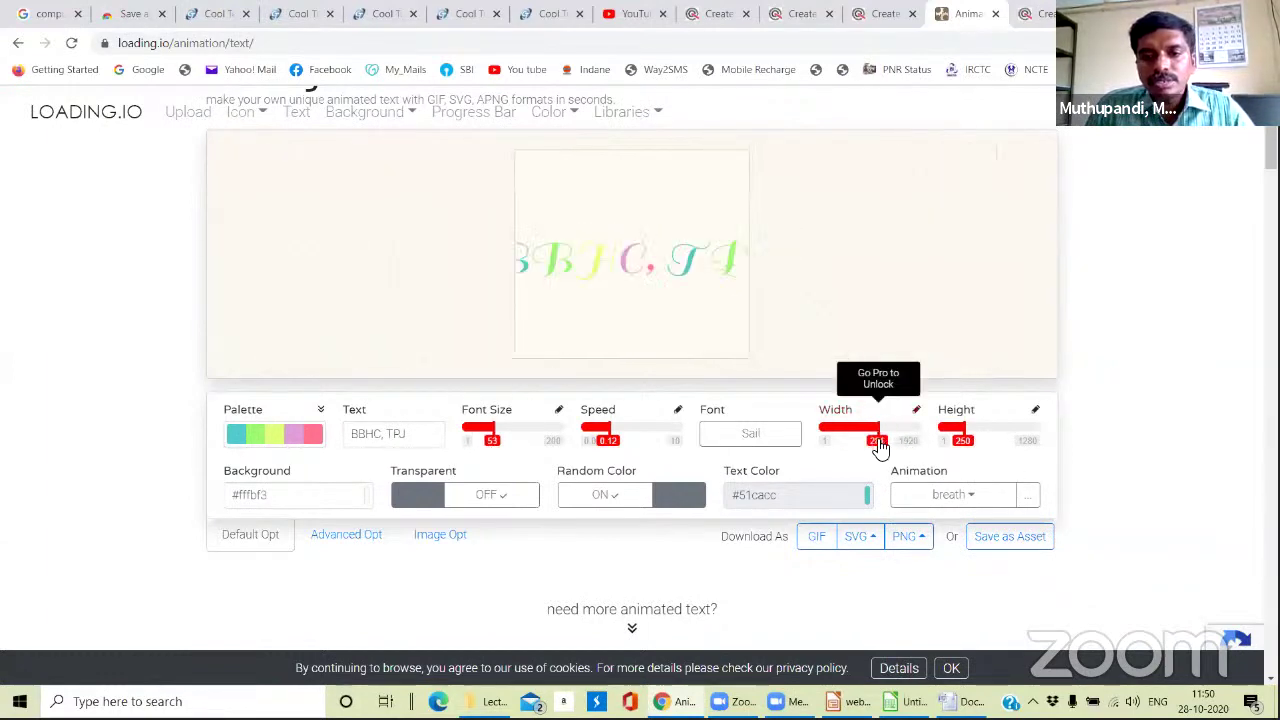
click(975, 438)
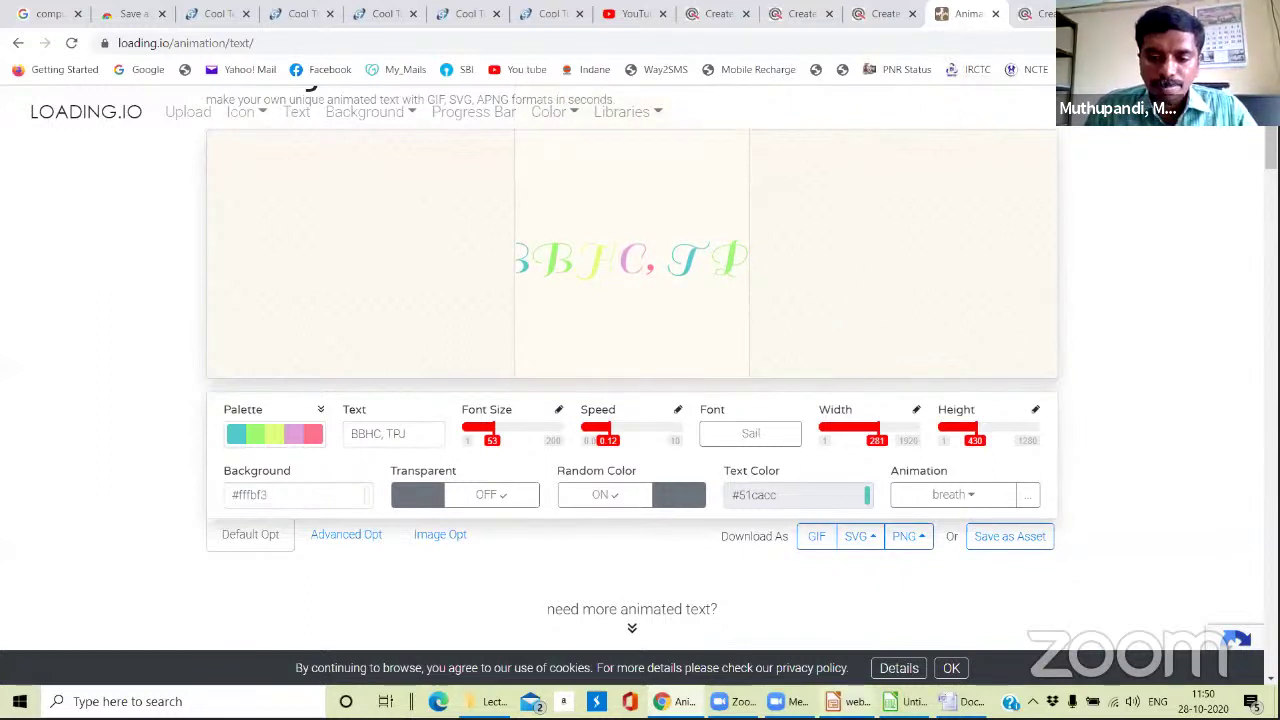
Switch to LibreOffice Impress, present slide 32, Animated Text, full screen and advance to the Online Image Editor slide.
click(910, 701)
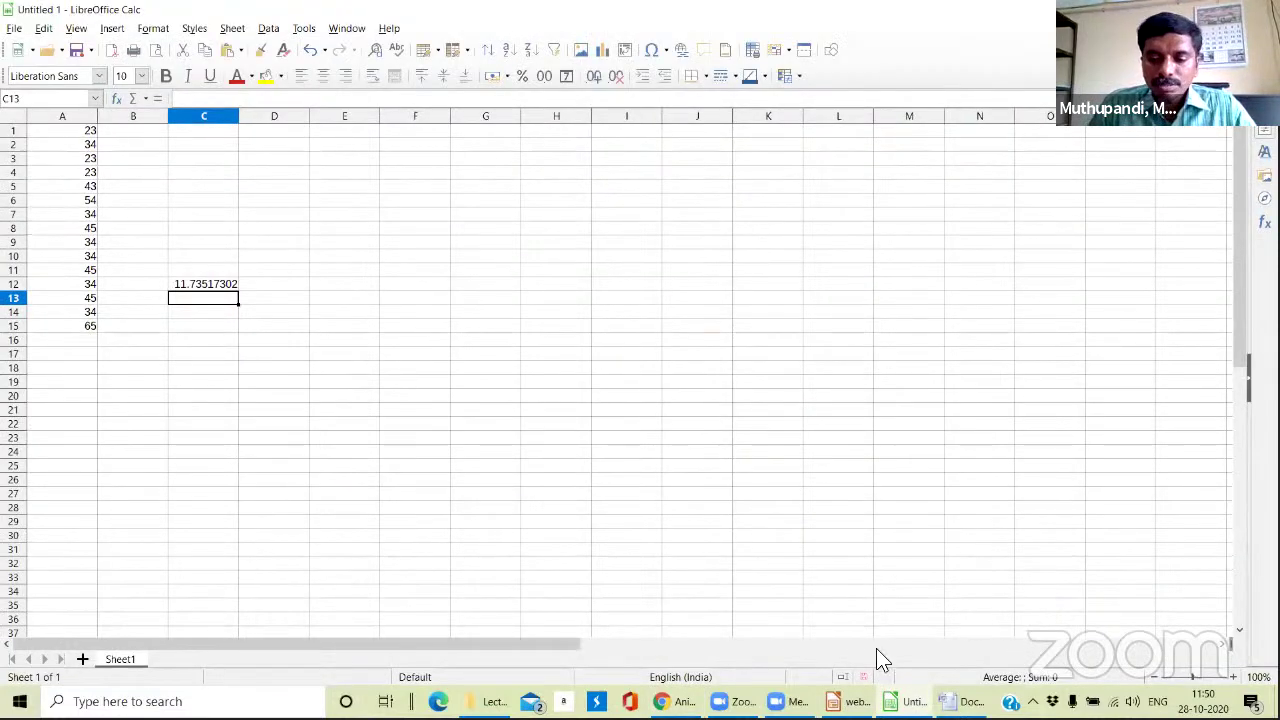
click(857, 701)
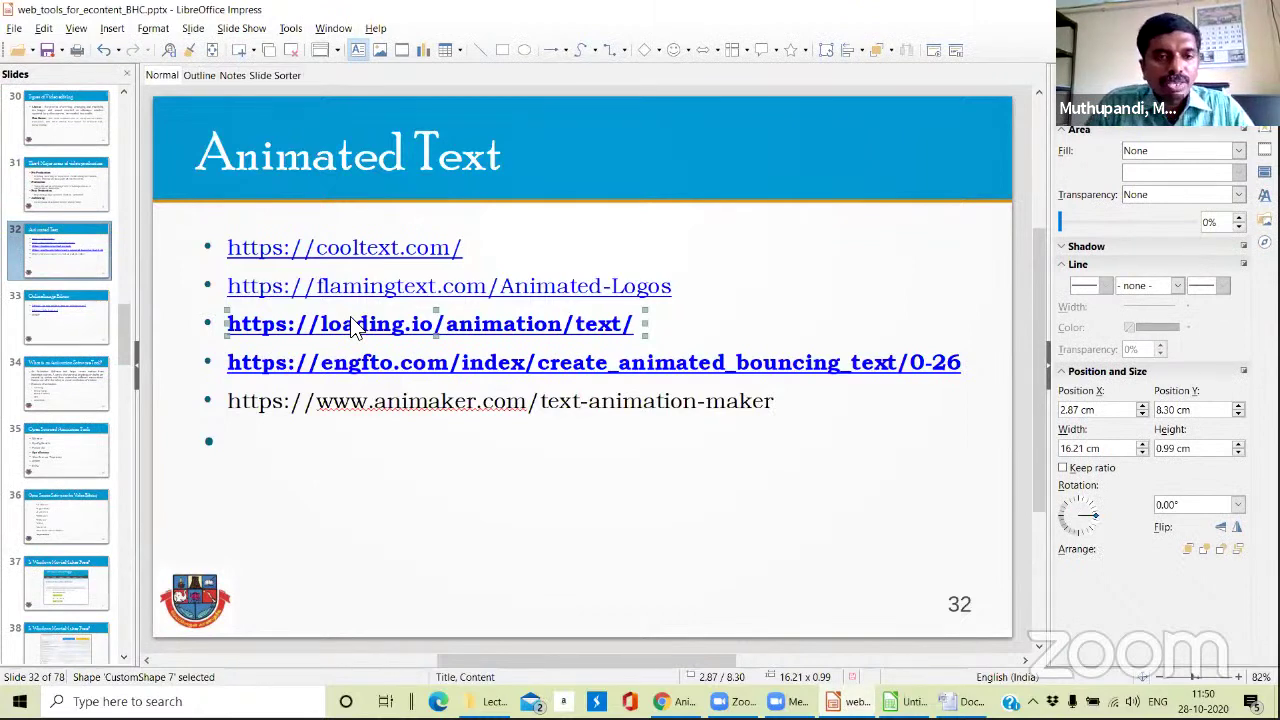
key(F5)
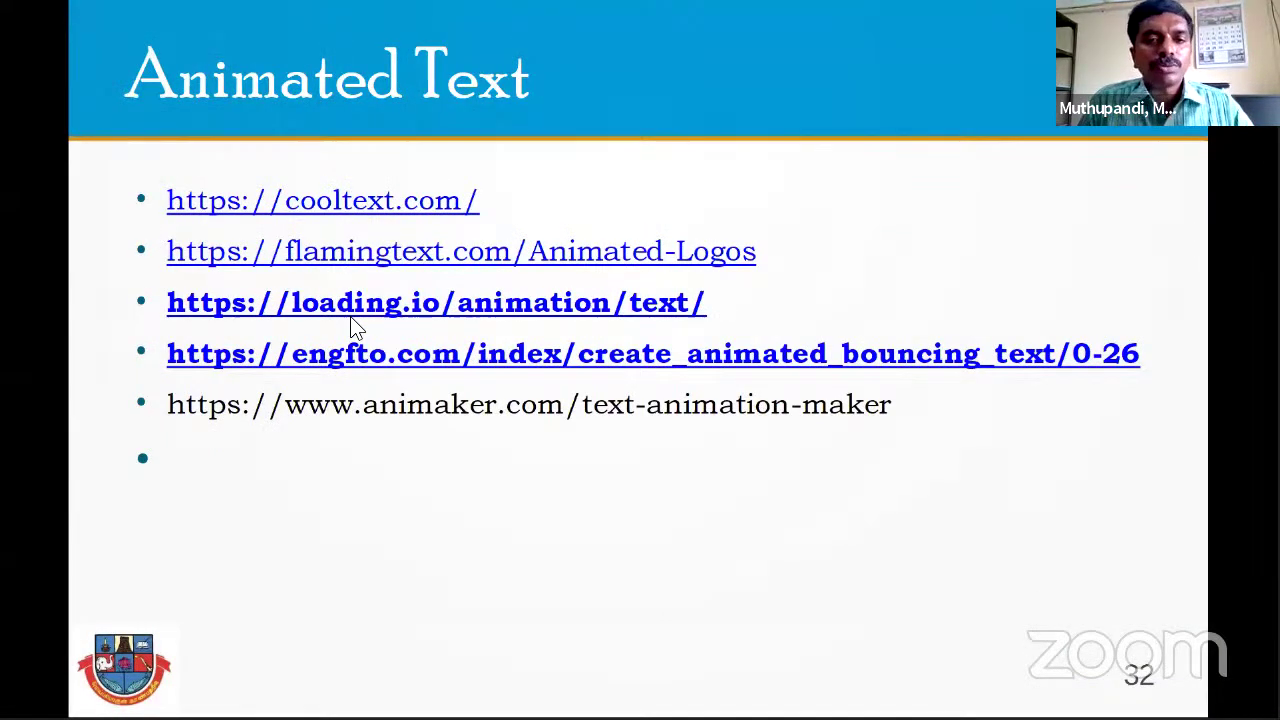
key(Right)
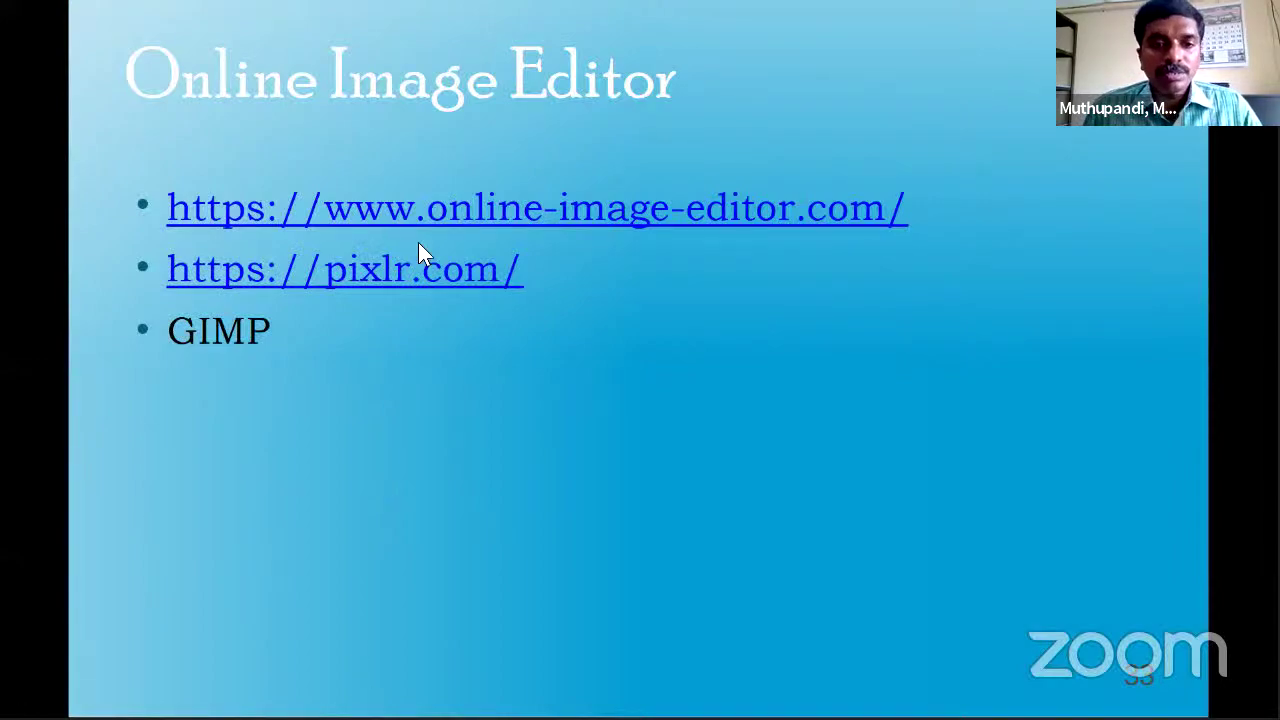
Upload an MKU_Colour_Logo image from the Dropbox folder to online-image-editor.com and preview it in the pink hearts photo frame.
key(alt+Tab)
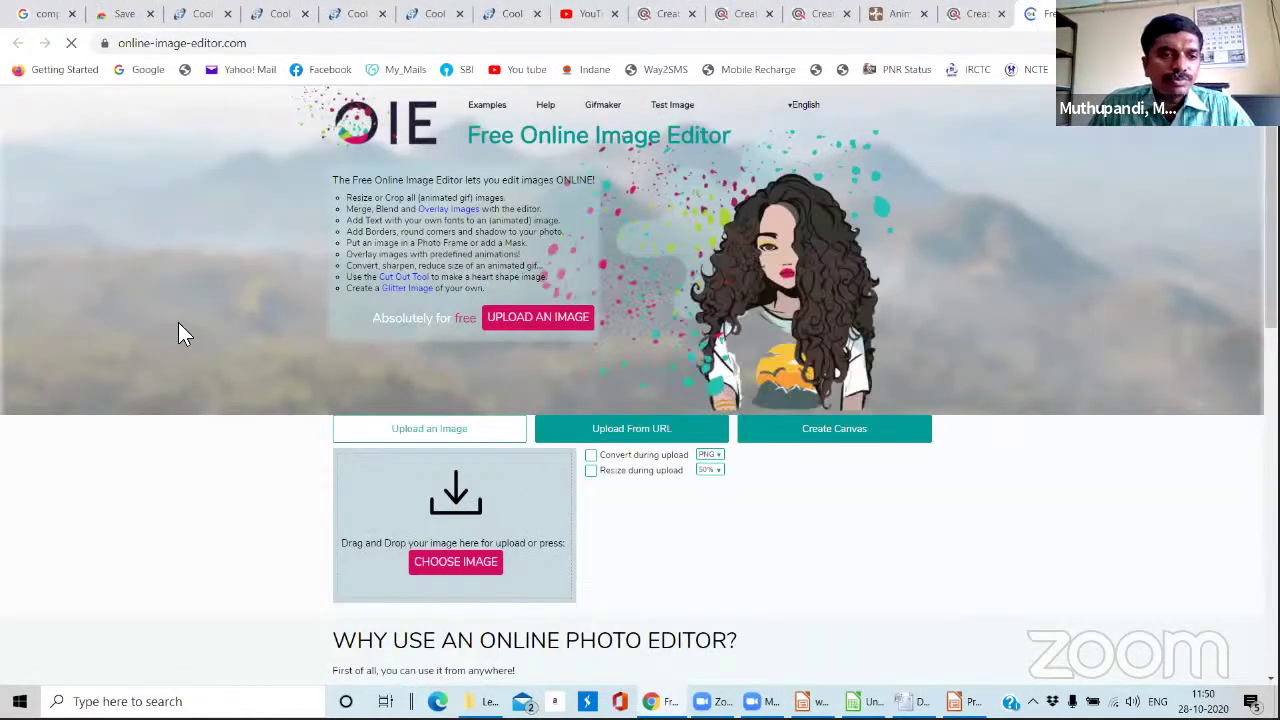
scroll(265, 440, down, 2)
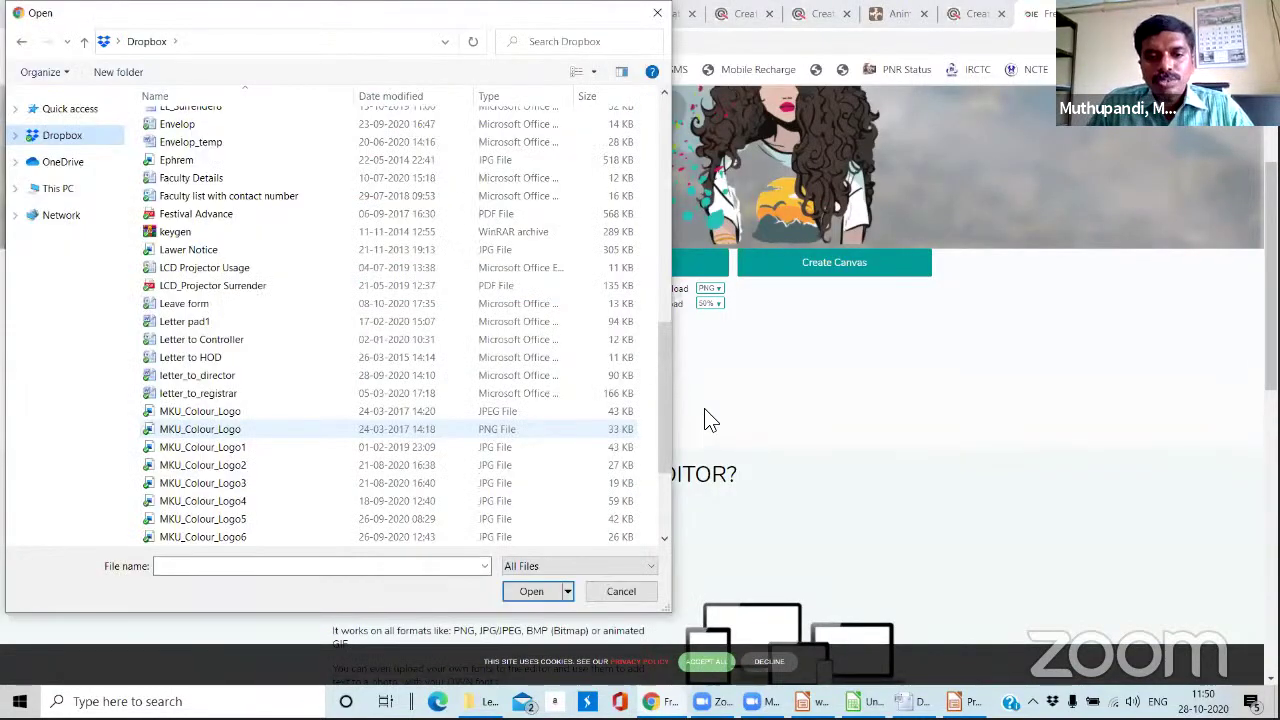
key(Return)
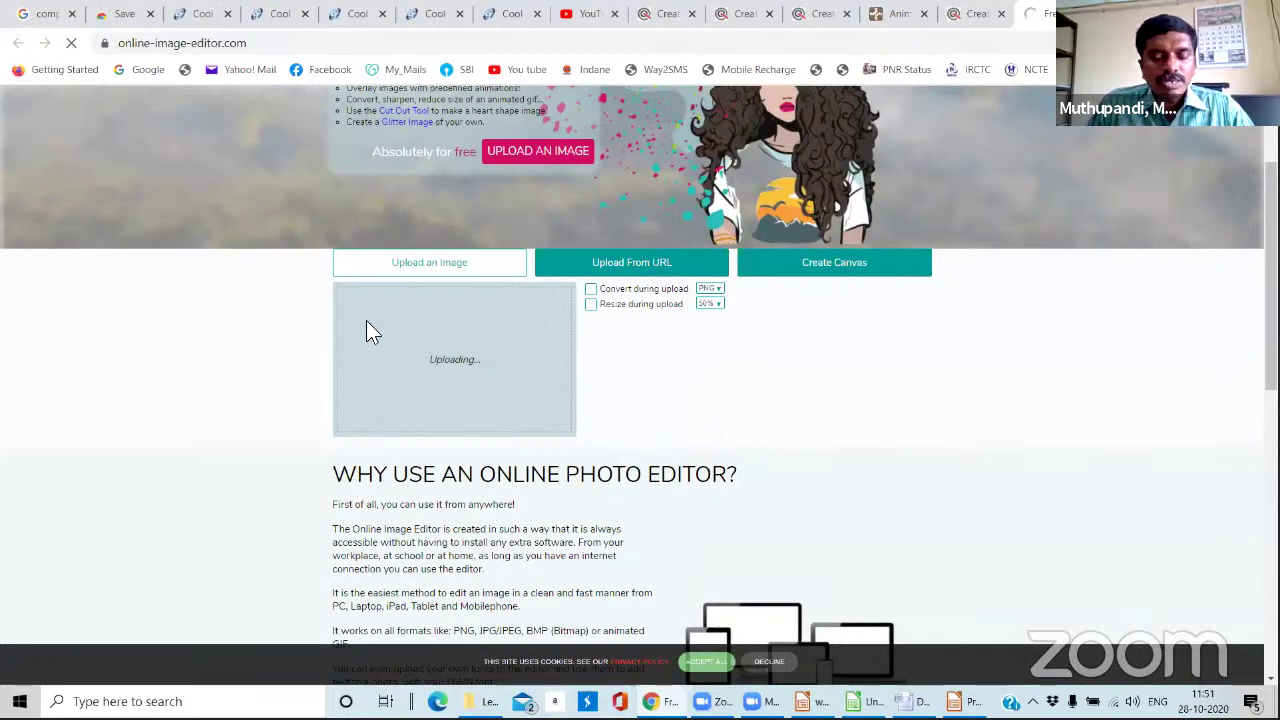
scroll(384, 326, down, 5)
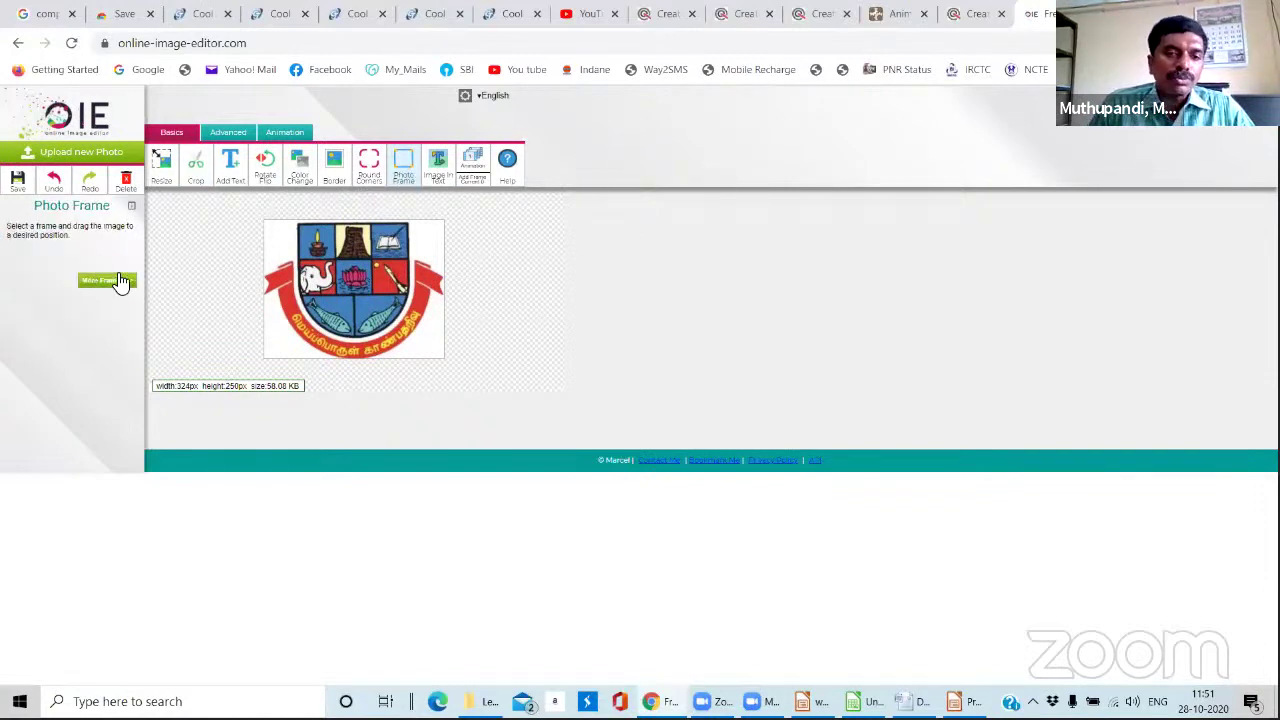
click(27, 278)
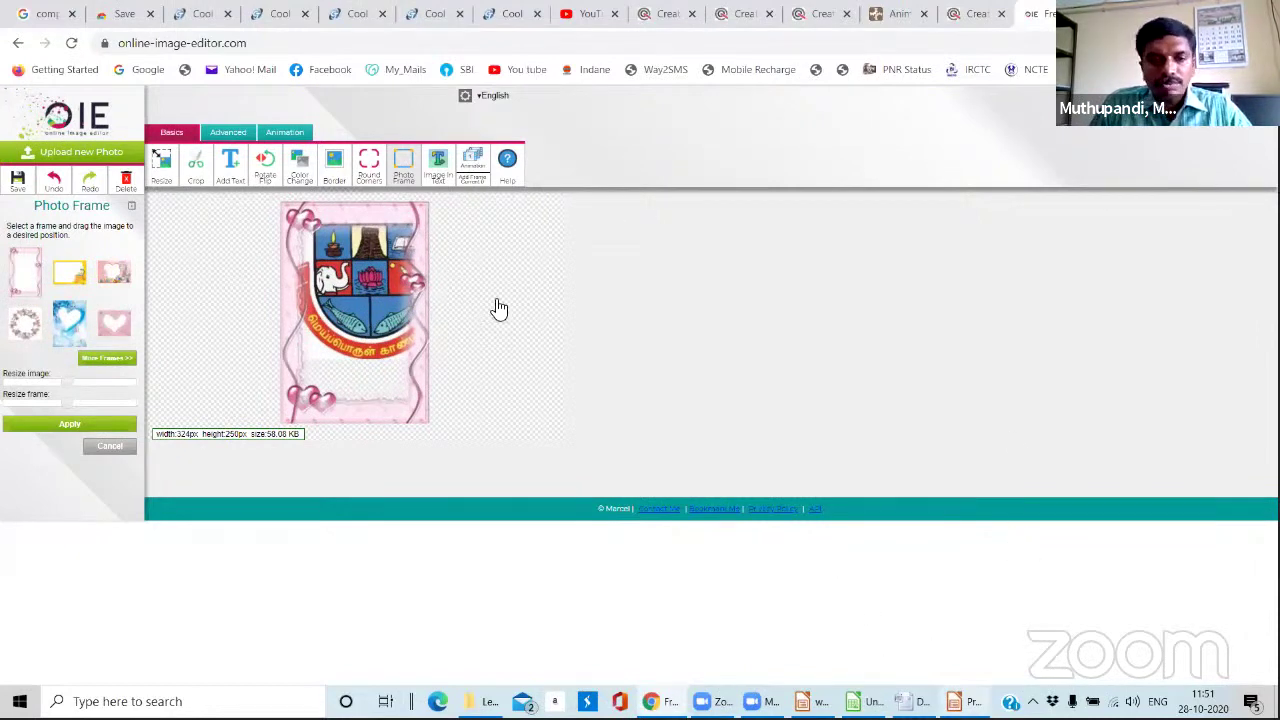
Open pixlr.com and look through its Pixlr E and Pixlr X editor choices and its editing feature descriptions.
key(alt+Tab)
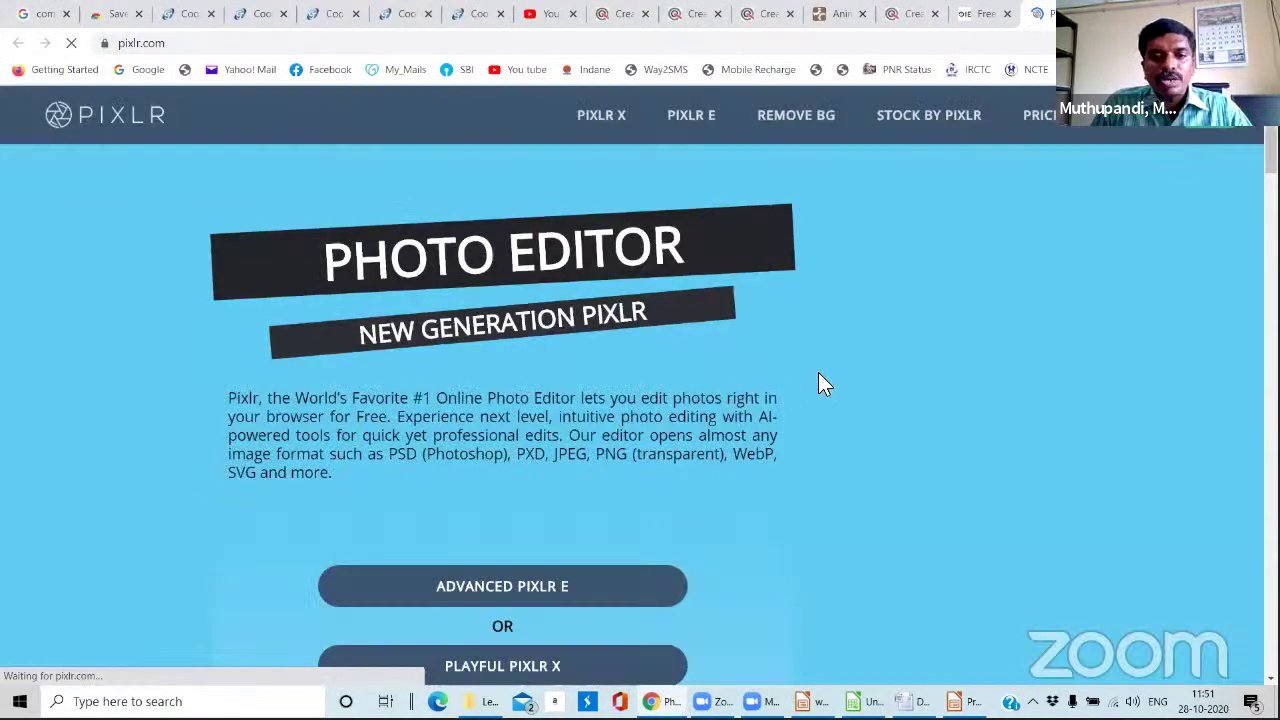
scroll(558, 480, down, 2)
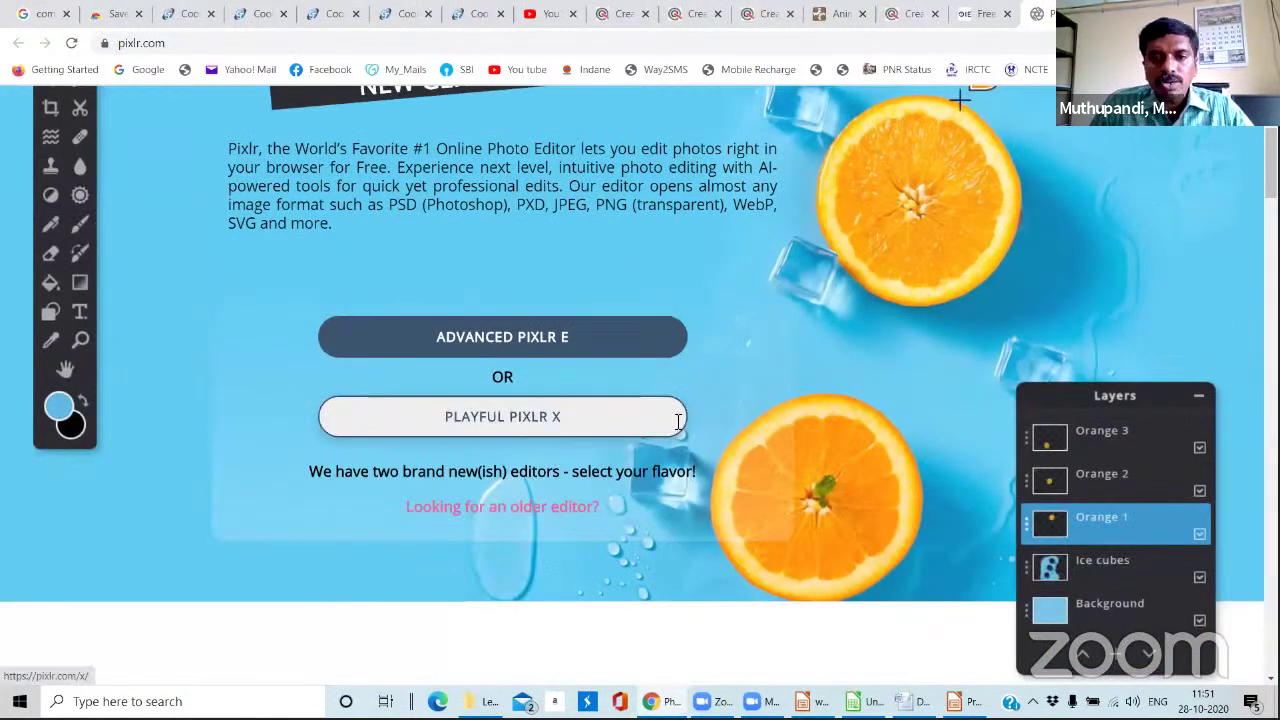
scroll(700, 449, up, 3)
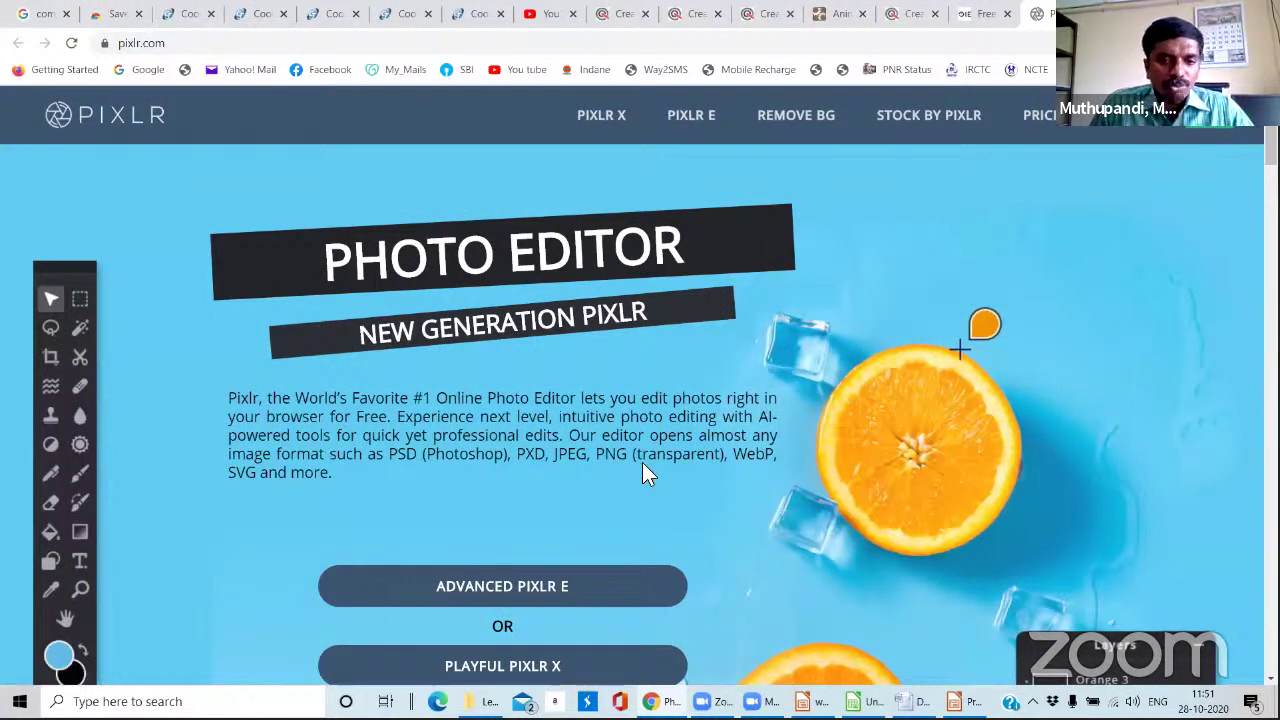
scroll(643, 465, down, 2)
scroll(751, 454, down, 1)
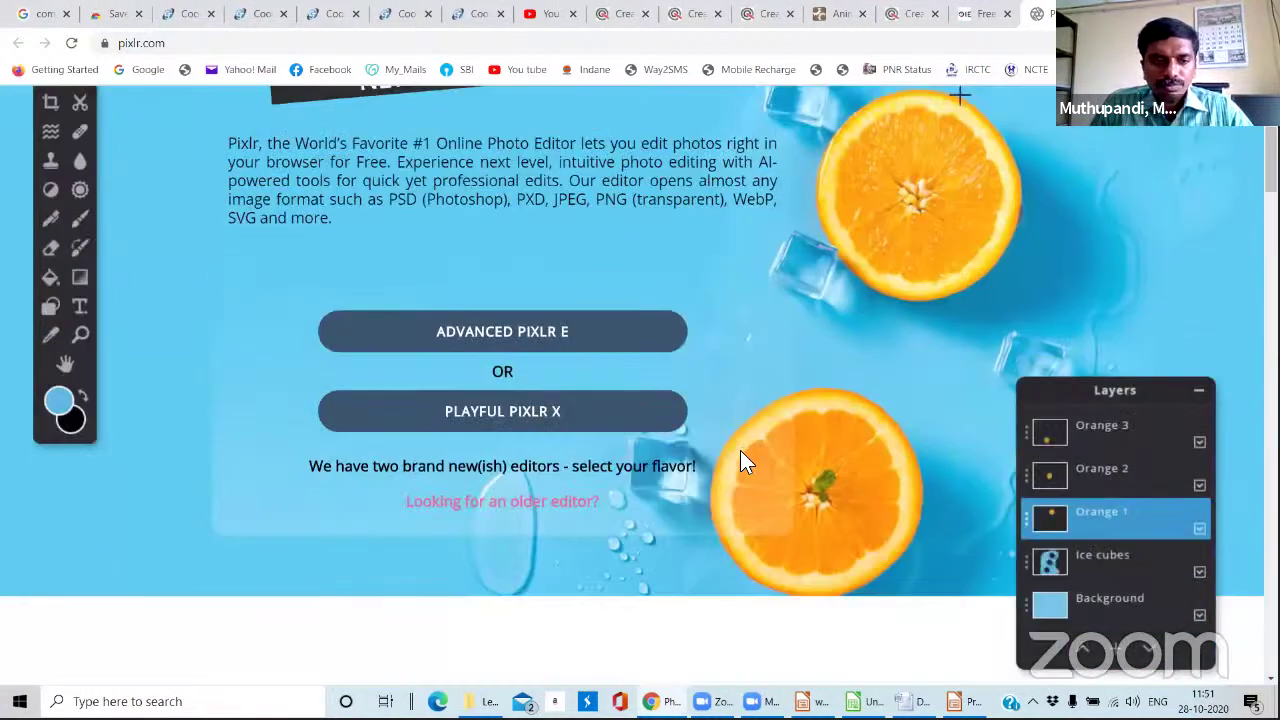
scroll(506, 408, down, 10)
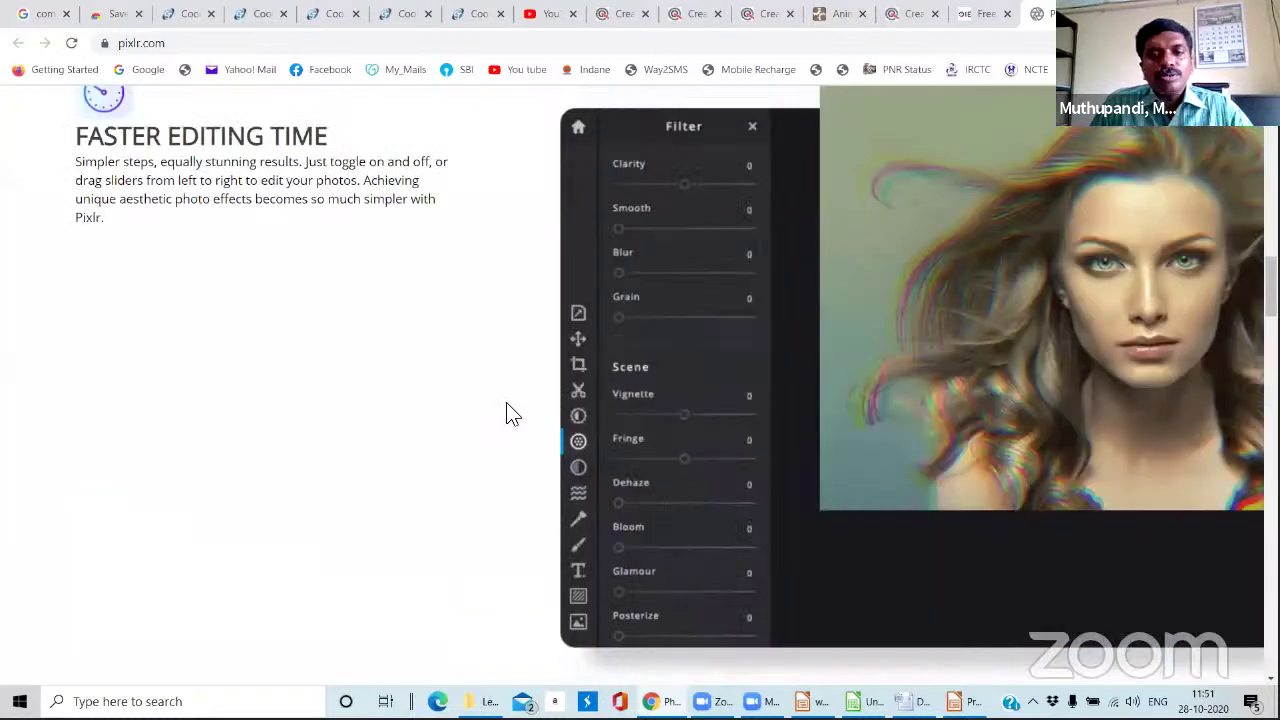
scroll(515, 393, down, 5)
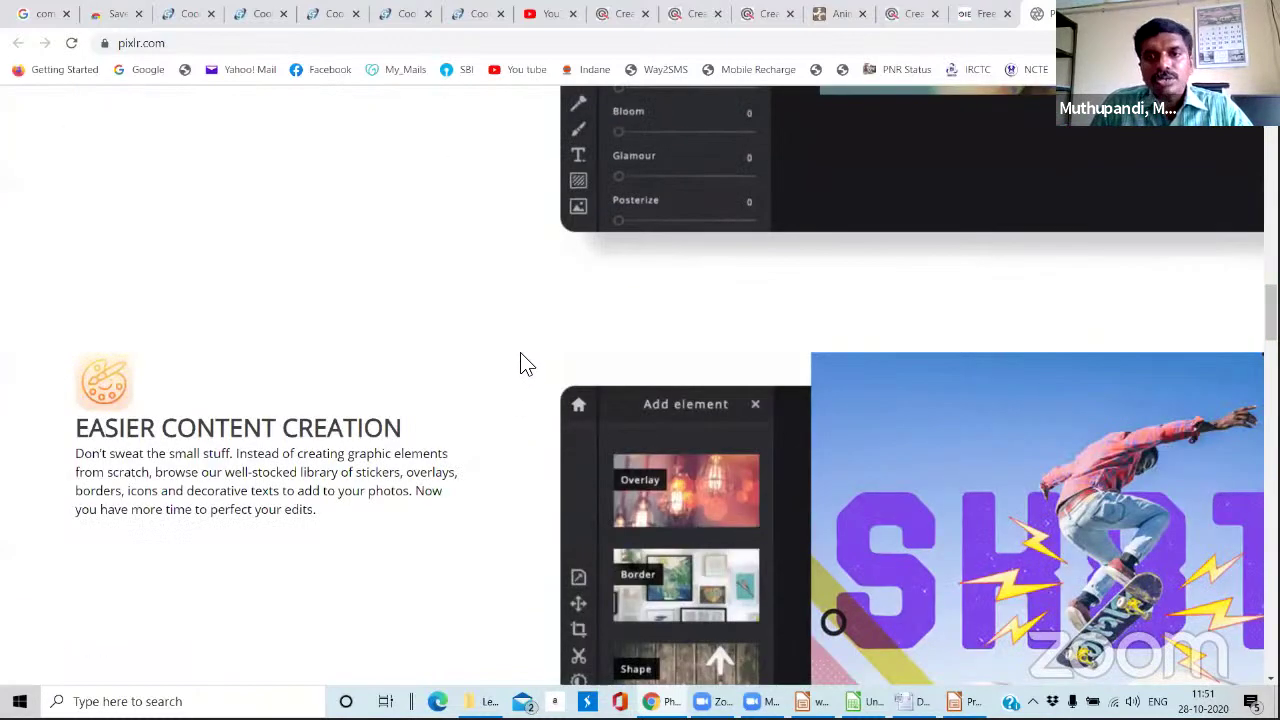
scroll(535, 357, up, 5)
scroll(577, 338, up, 5)
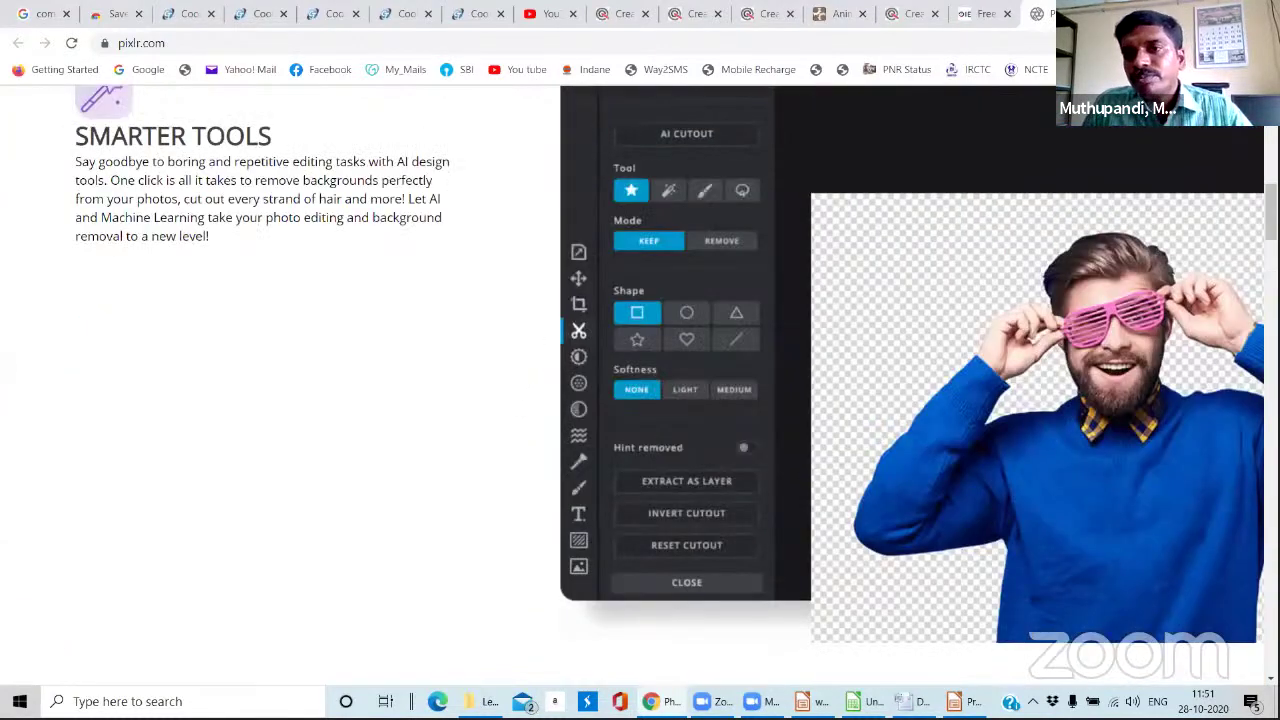
Close the Pixlr, Online Image Editor and last engfto bouncing text browser tabs.
scroll(577, 338, up, 5)
key(ctrl+w)
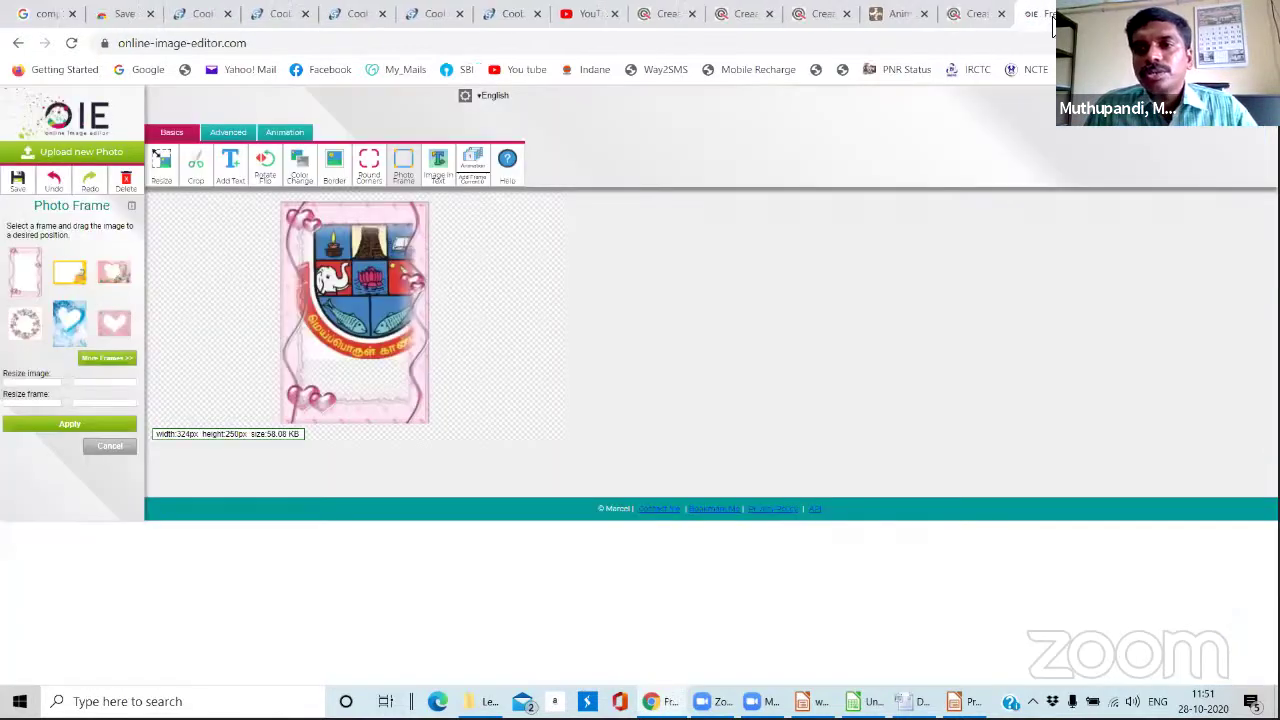
key(ctrl+w)
key(ctrl+w)
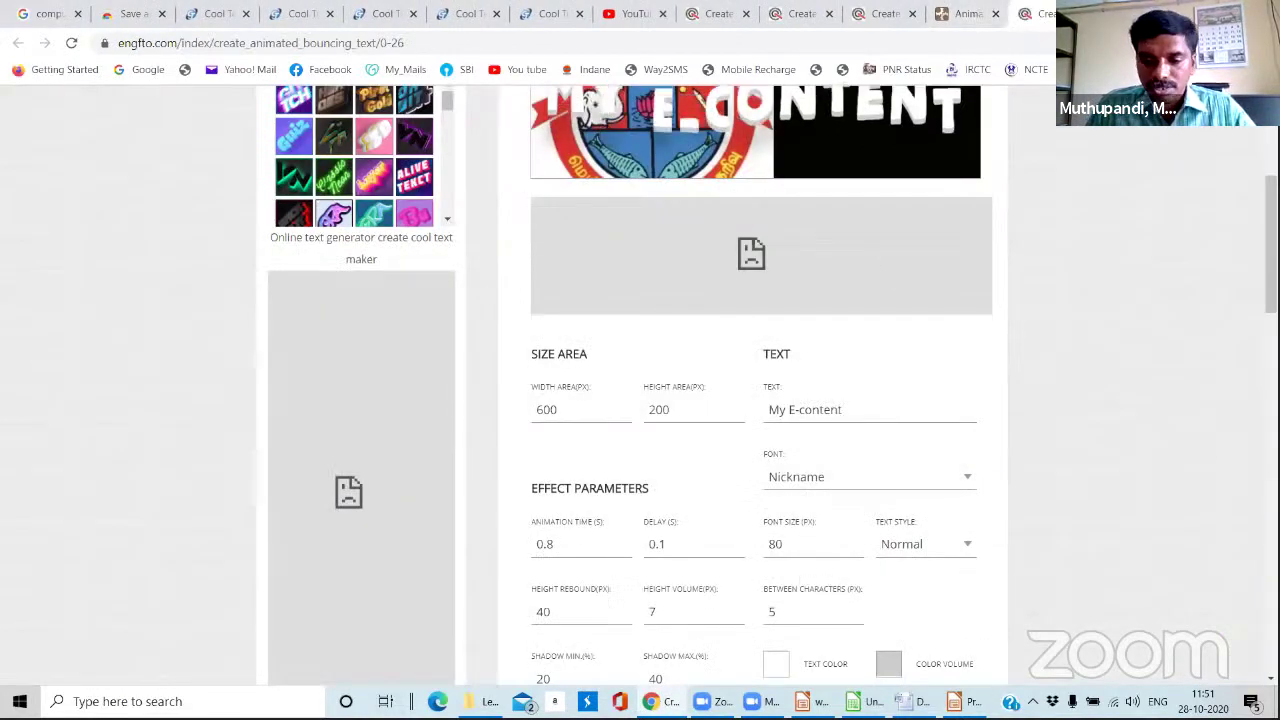
Switch to the LibreOffice Impress slide show and advance from Online Image Editor to slide 40, OpenShot?
key(alt+Tab)
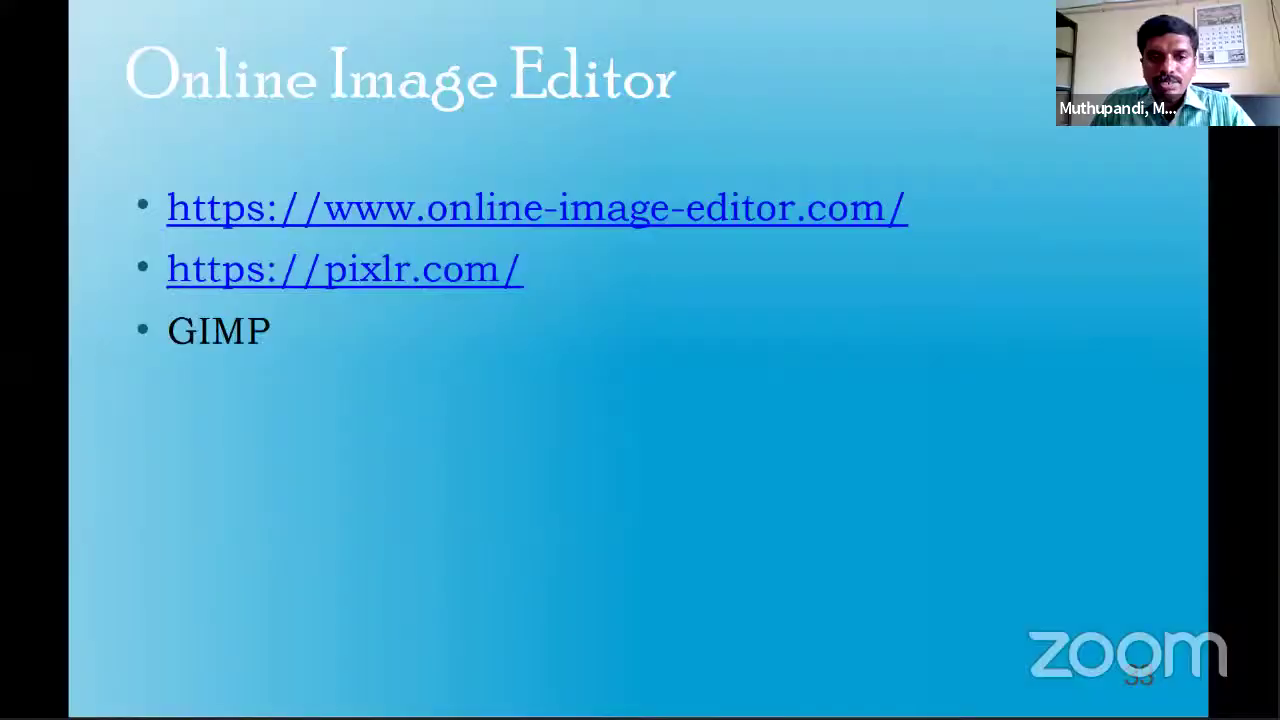
key(Right)
key(Right)
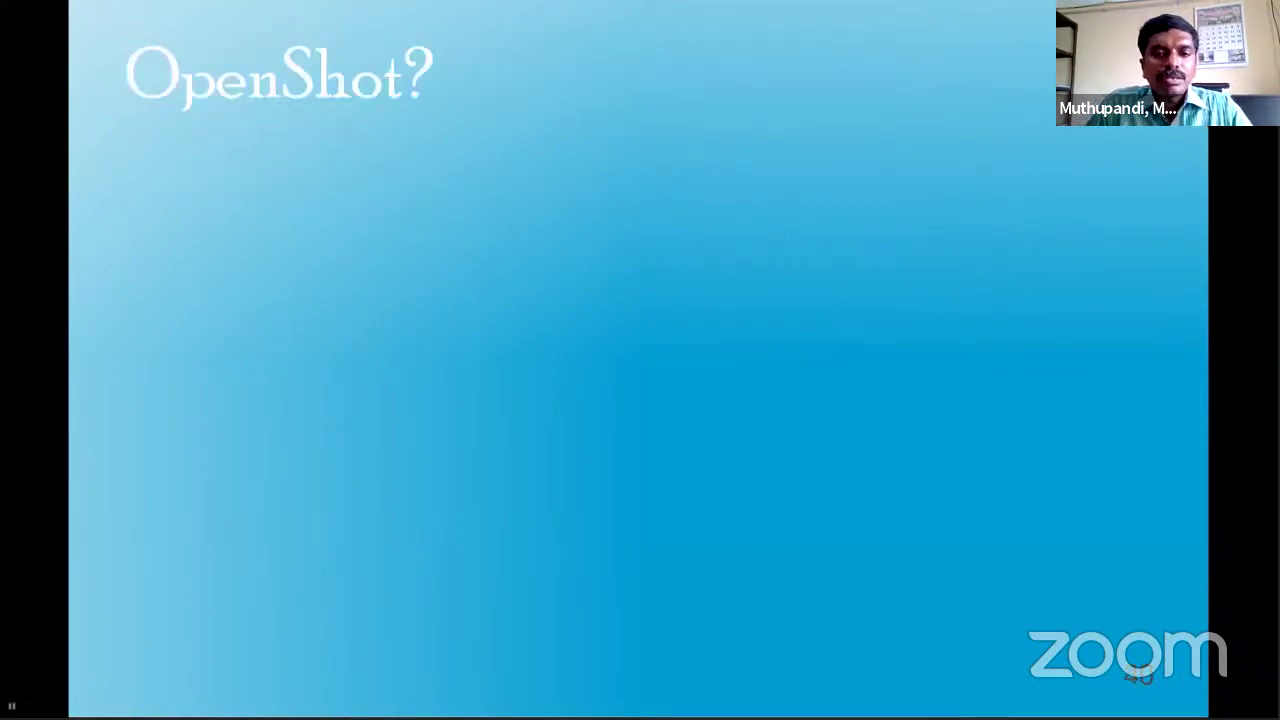
Restart the web_tools_for_econtent_BHC.pptx slide show from slide 40 and advance to the Features of OpenShot slide.
key(alt+Tab)
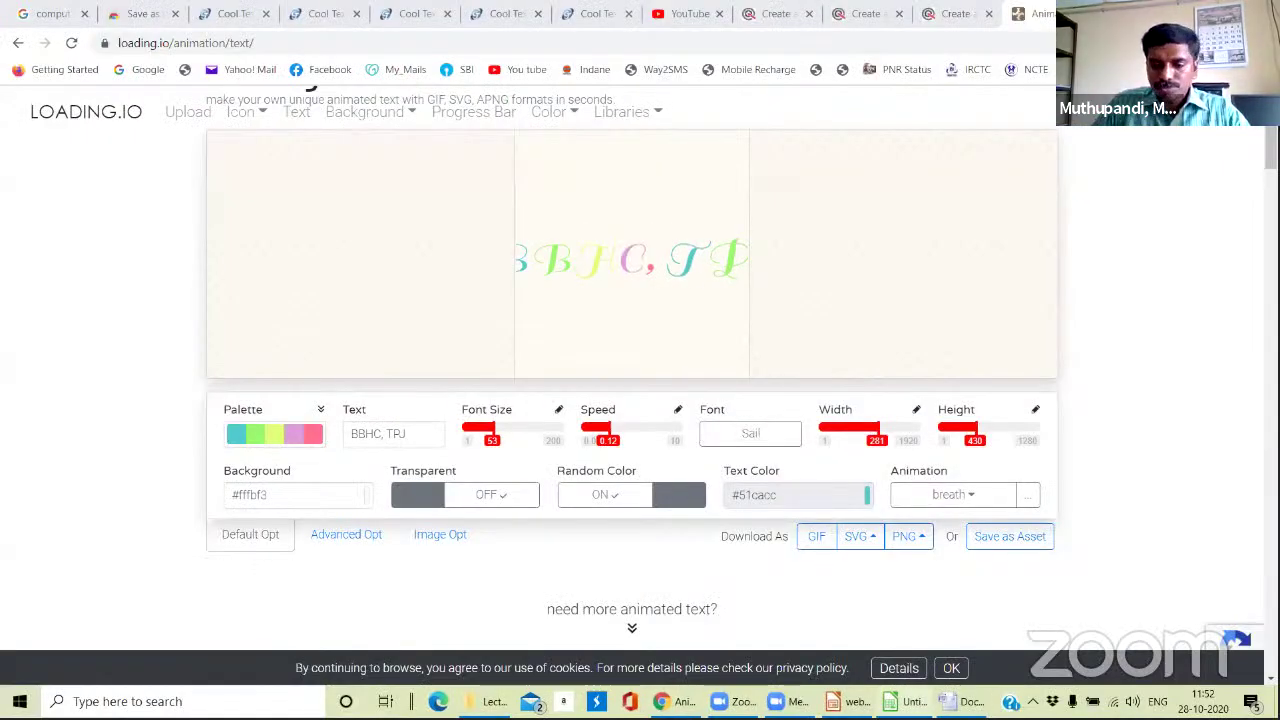
key(alt+Tab)
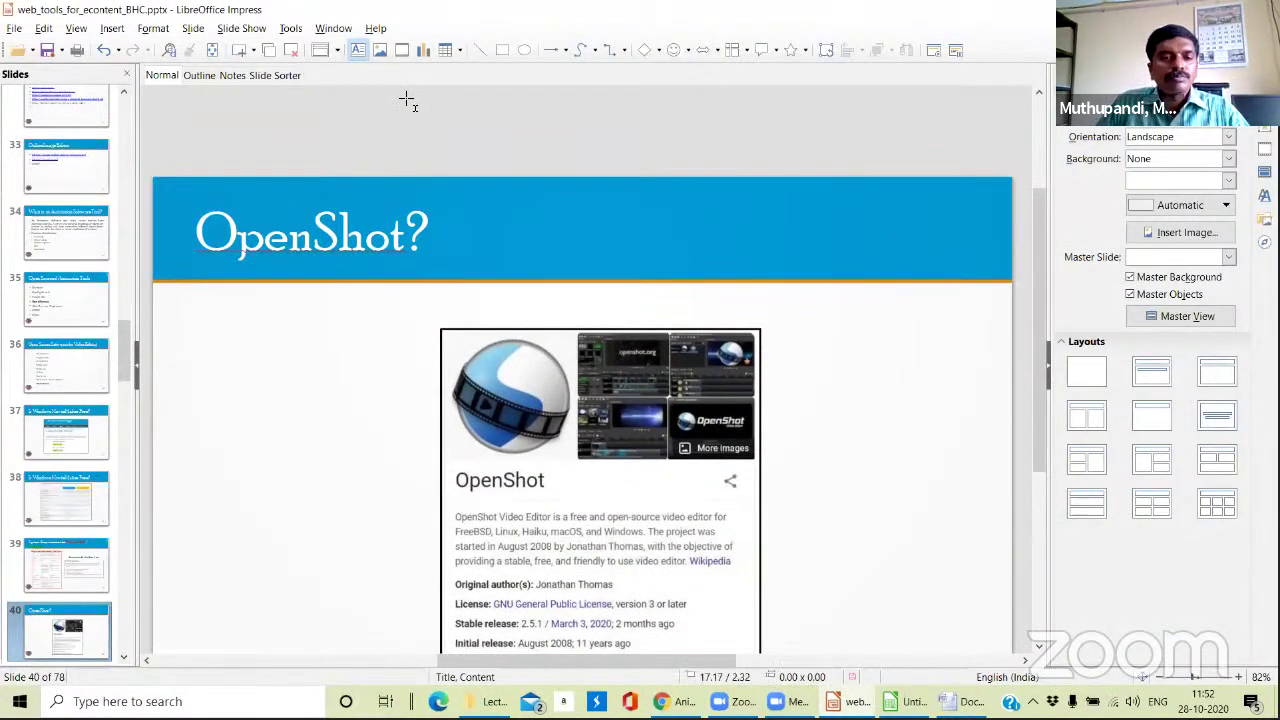
click(241, 28)
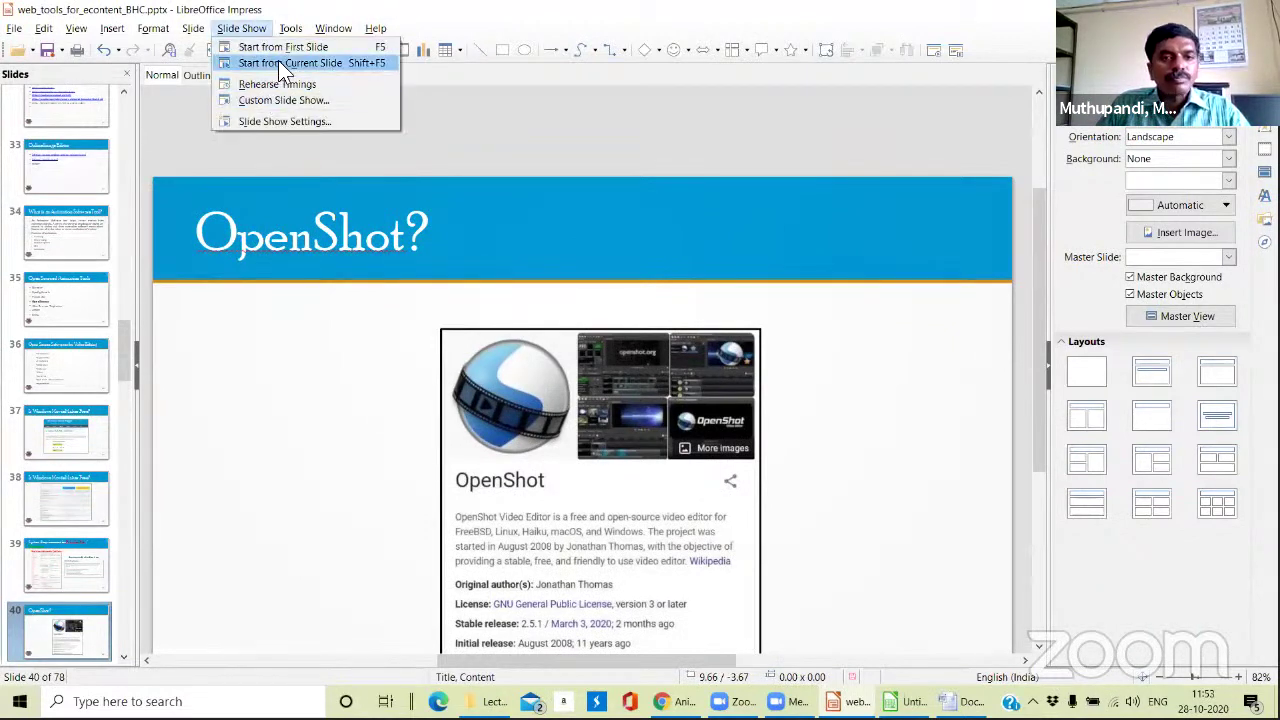
click(278, 60)
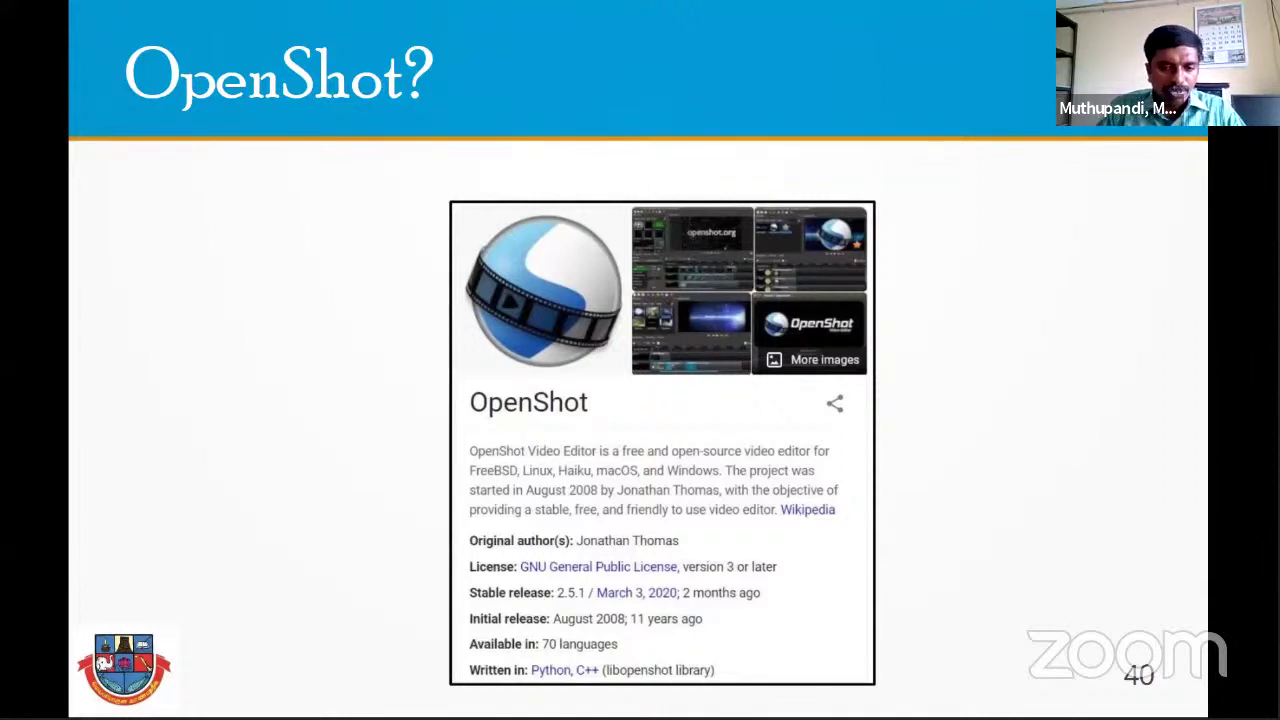
key(Right)
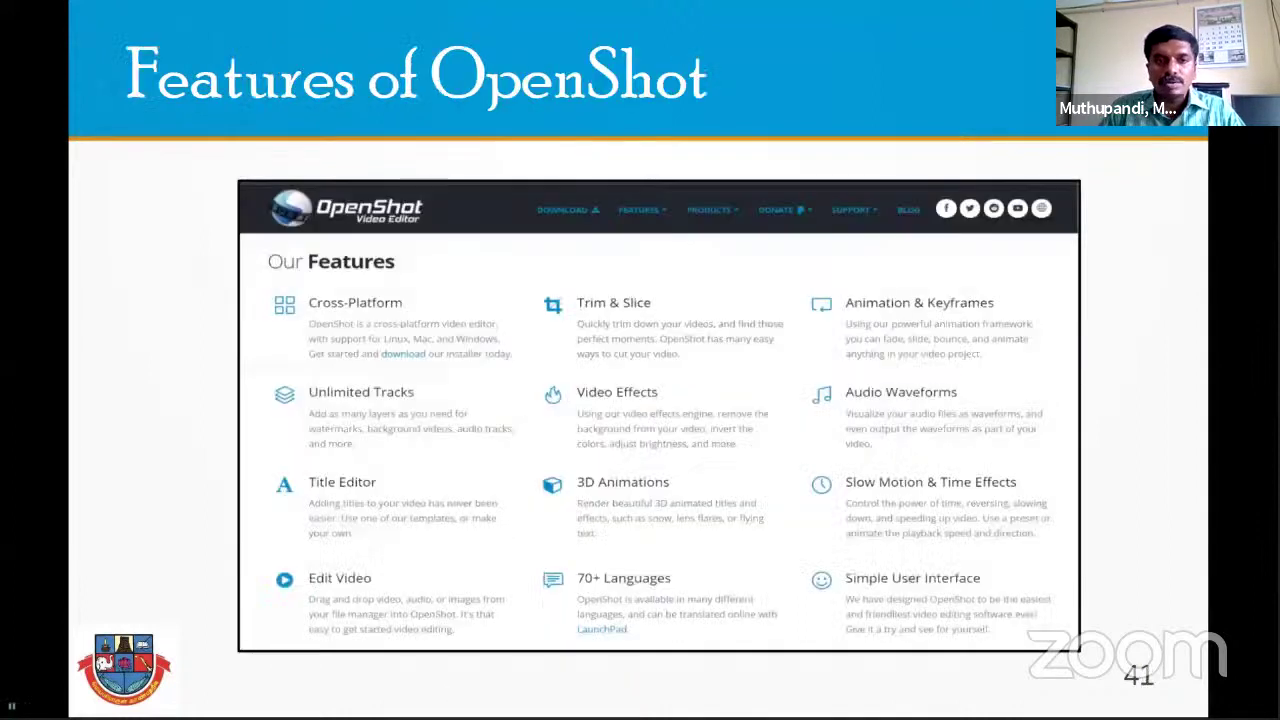
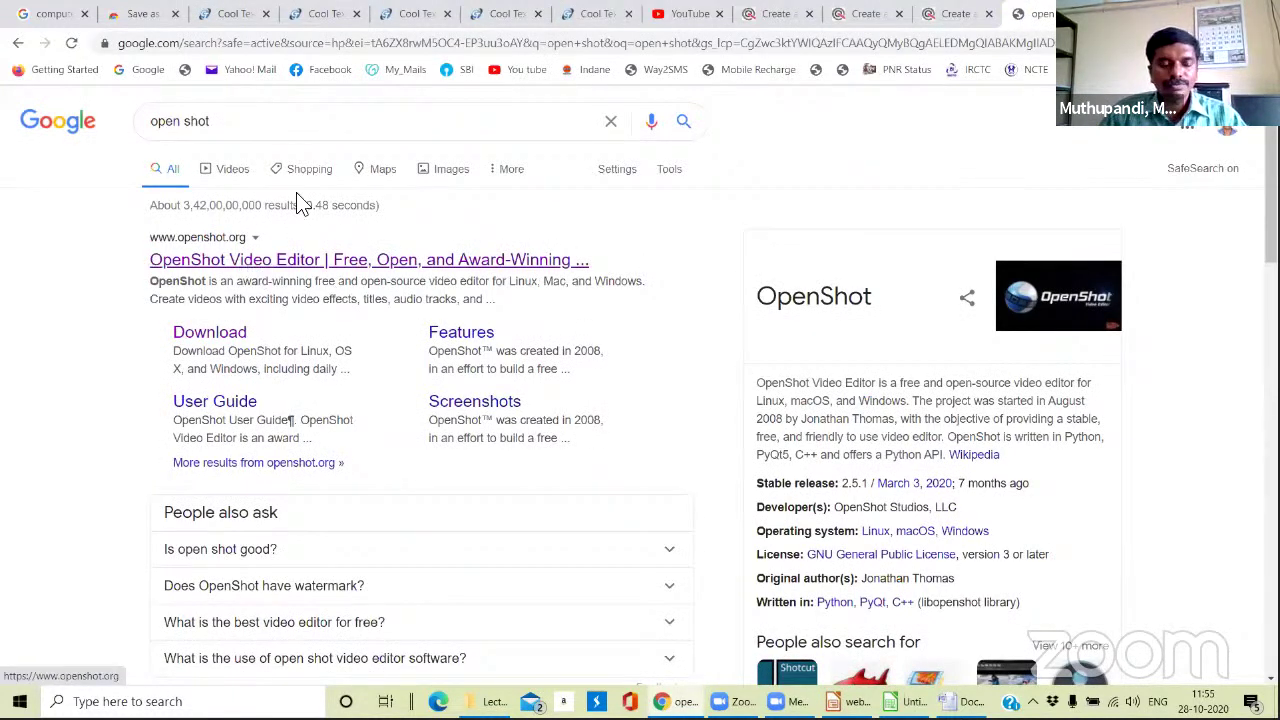
Try to open the OpenShot Video Editor website from the Google results and look over the search page while it loads.
click(291, 266)
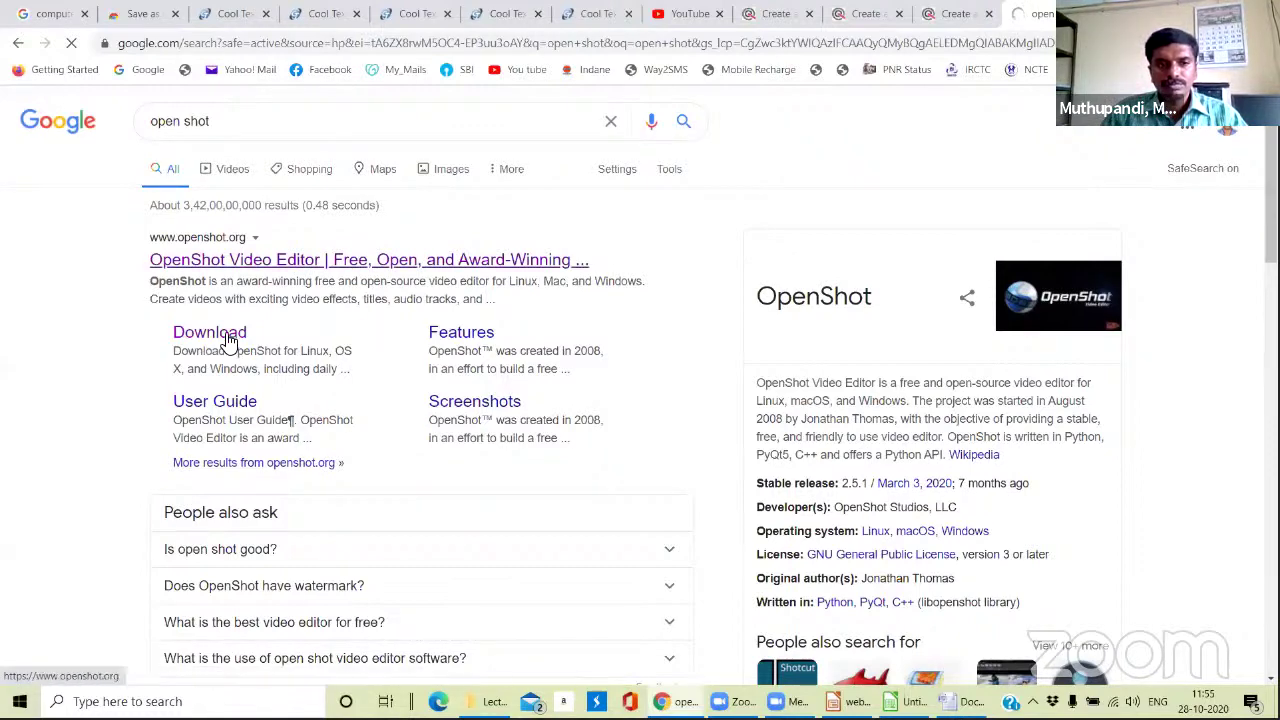
scroll(950, 200, down, 3)
scroll(920, 215, up, 1)
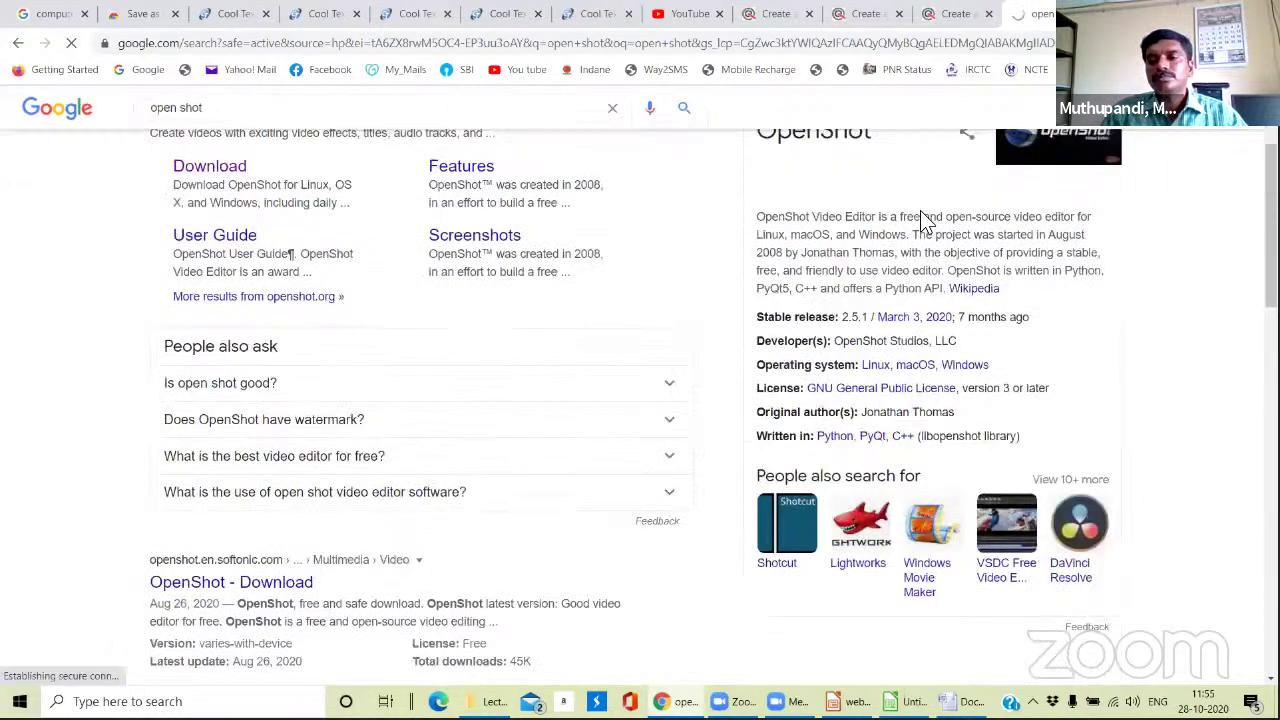
scroll(620, 130, up, 2)
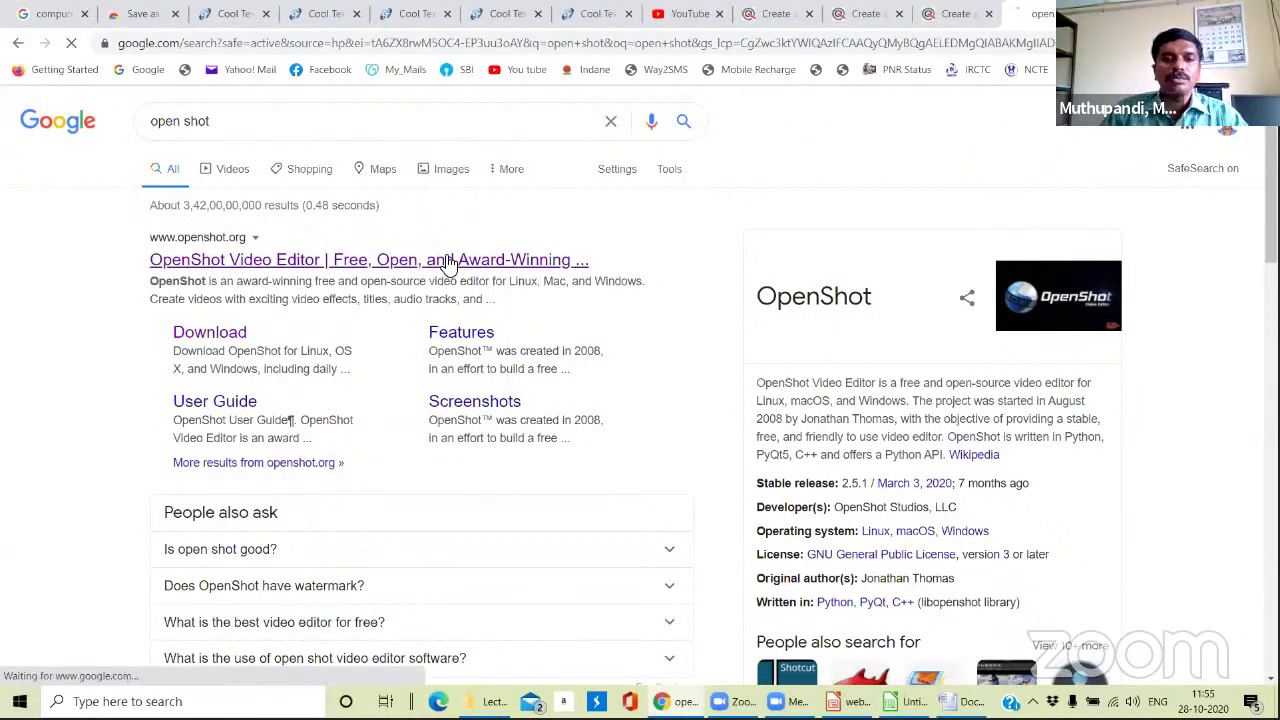
Close the two engfto bouncing text tabs nearest to the open shot search tab.
click(960, 14)
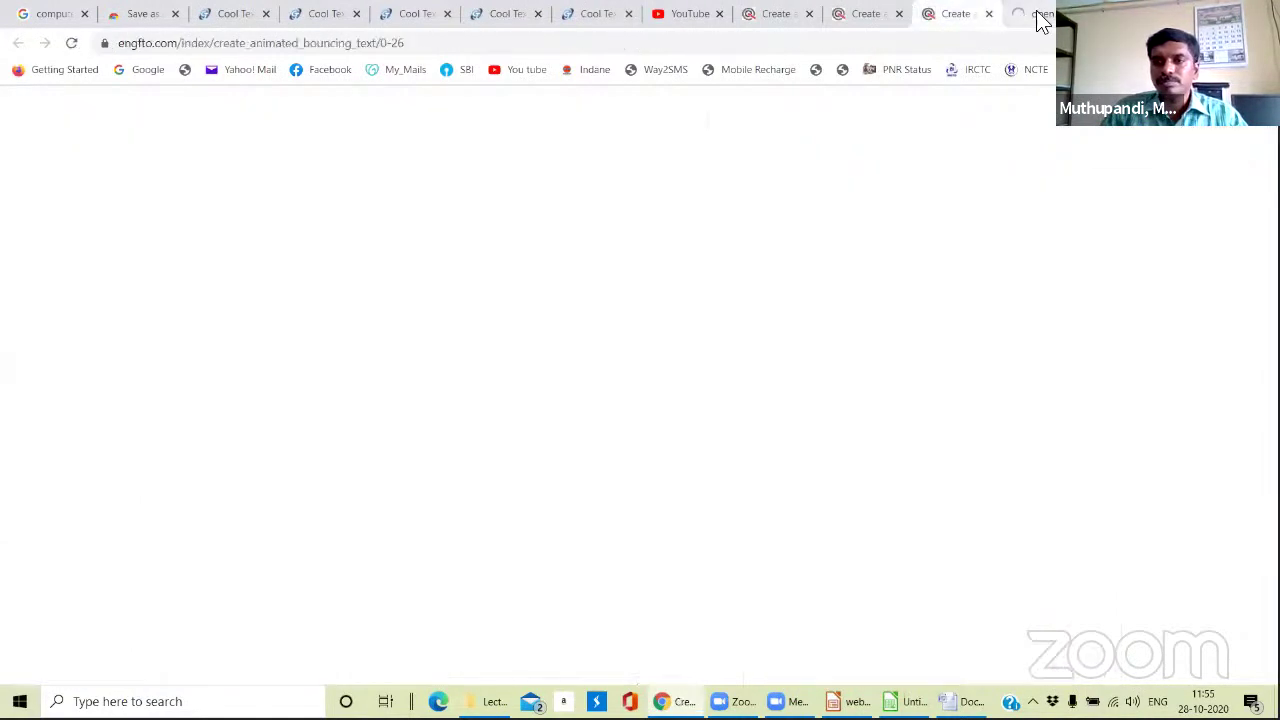
click(983, 25)
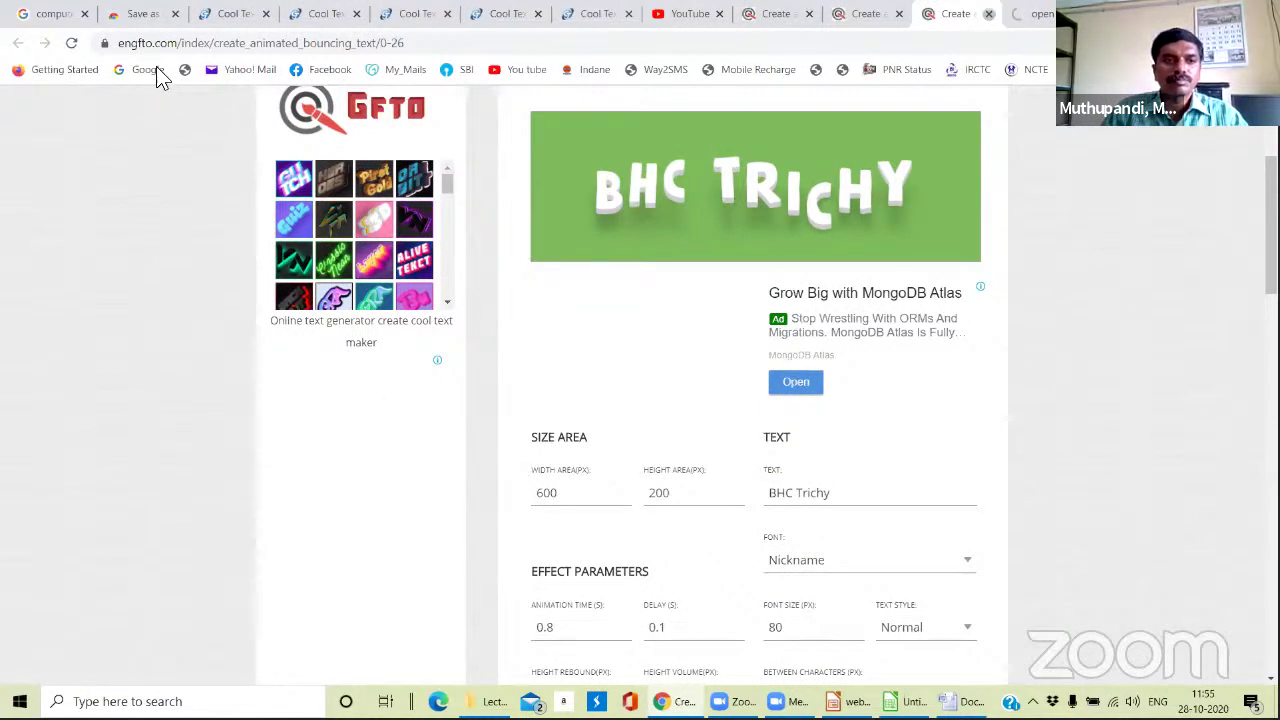
key(ctrl+w)
key(ctrl+shift+Tab)
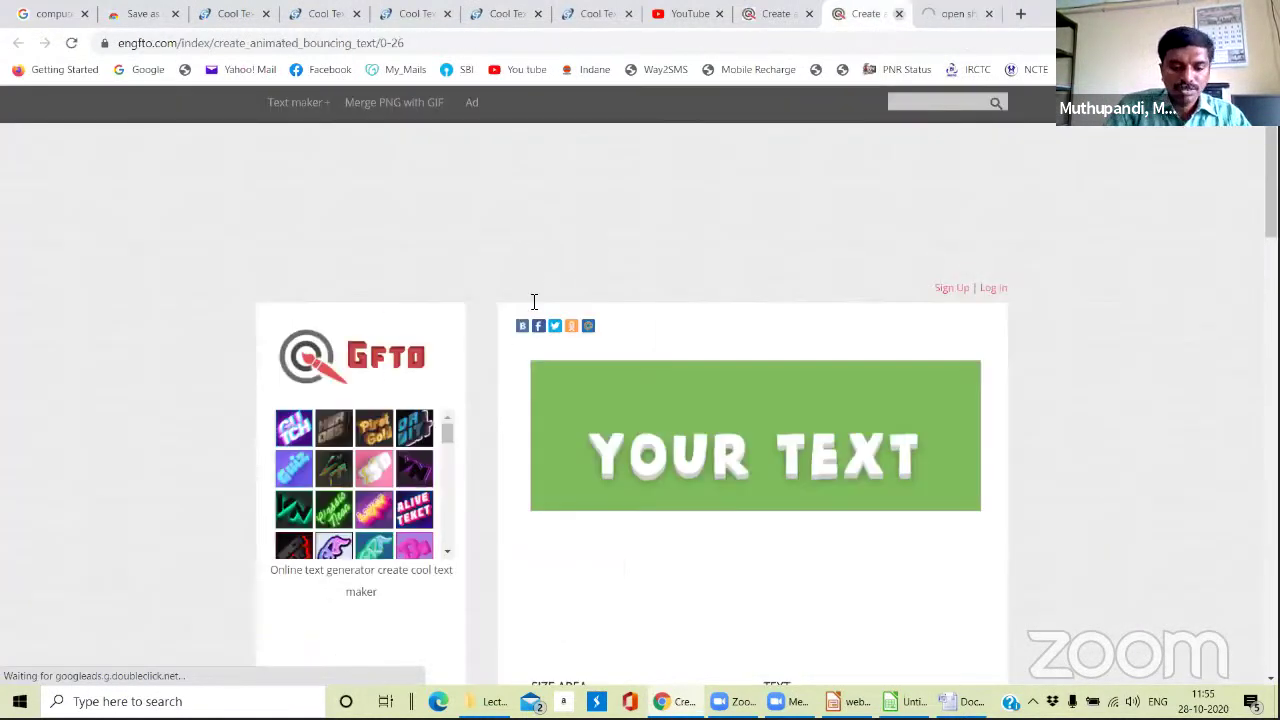
key(ctrl+w)
Search Google for "open shot" and try to open the openshot.org website, reloading the page once.
key(alt+Left)
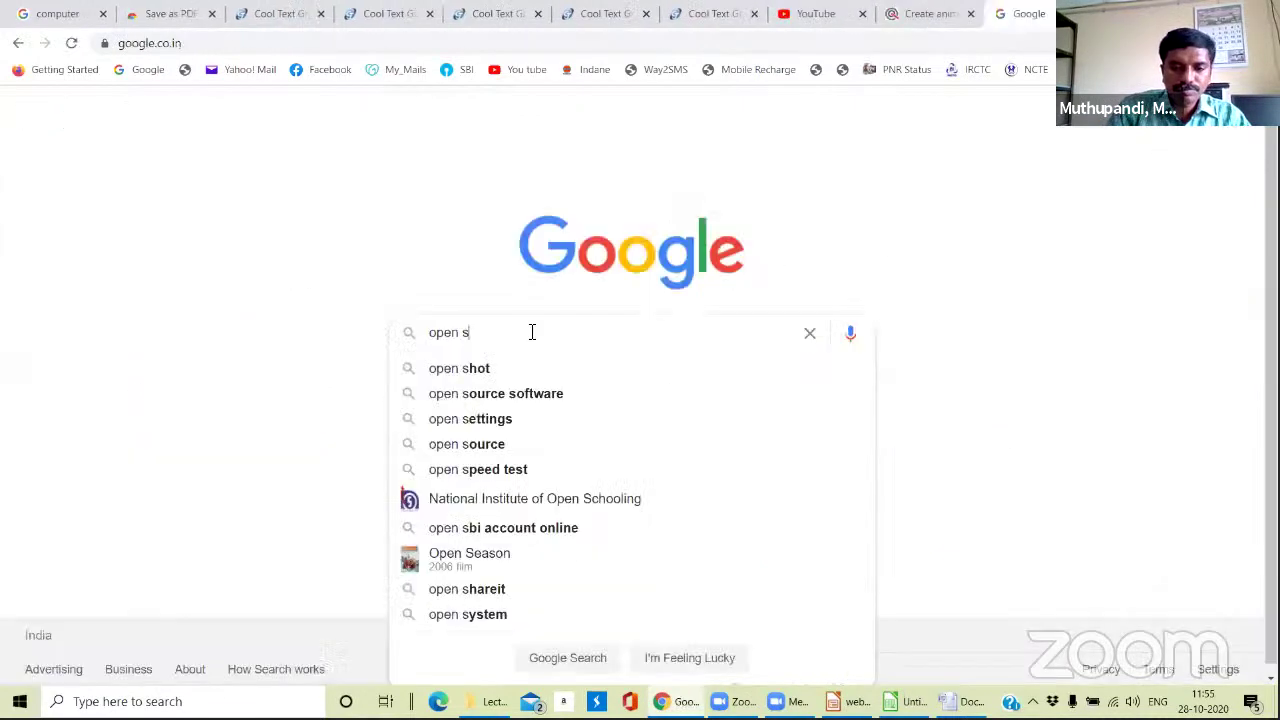
text(hot)
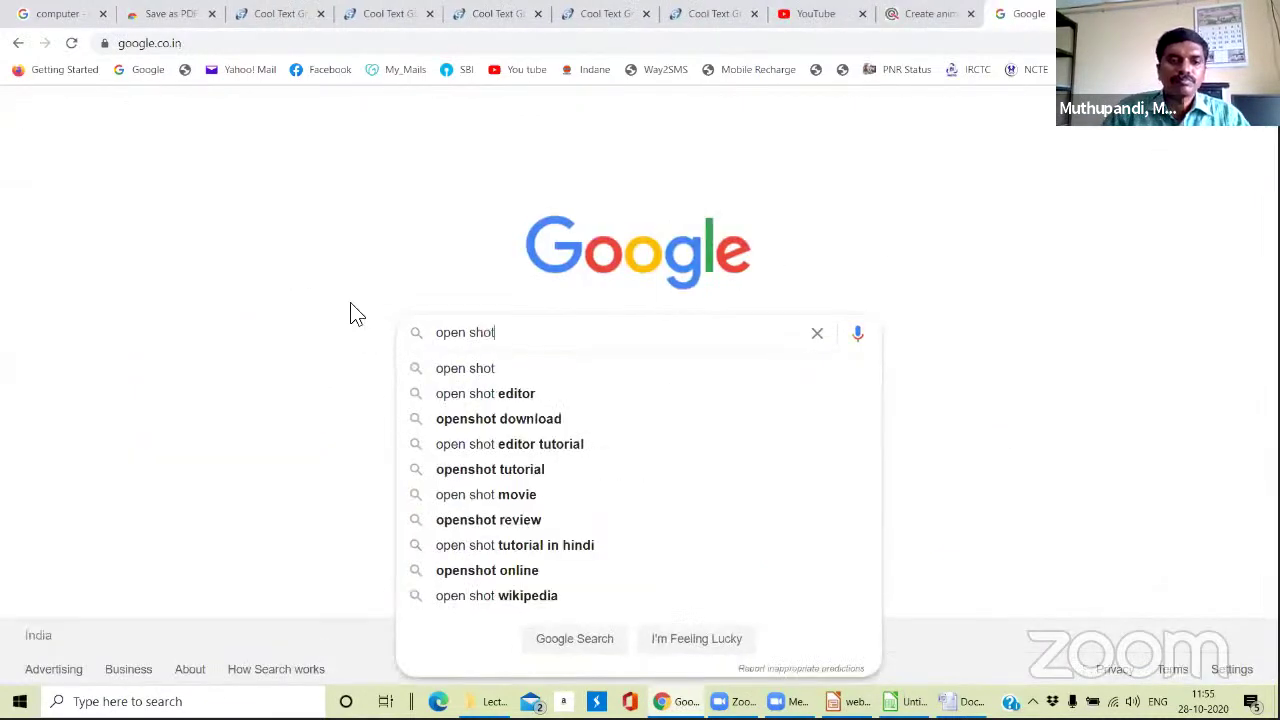
key(Return)
click(316, 455)
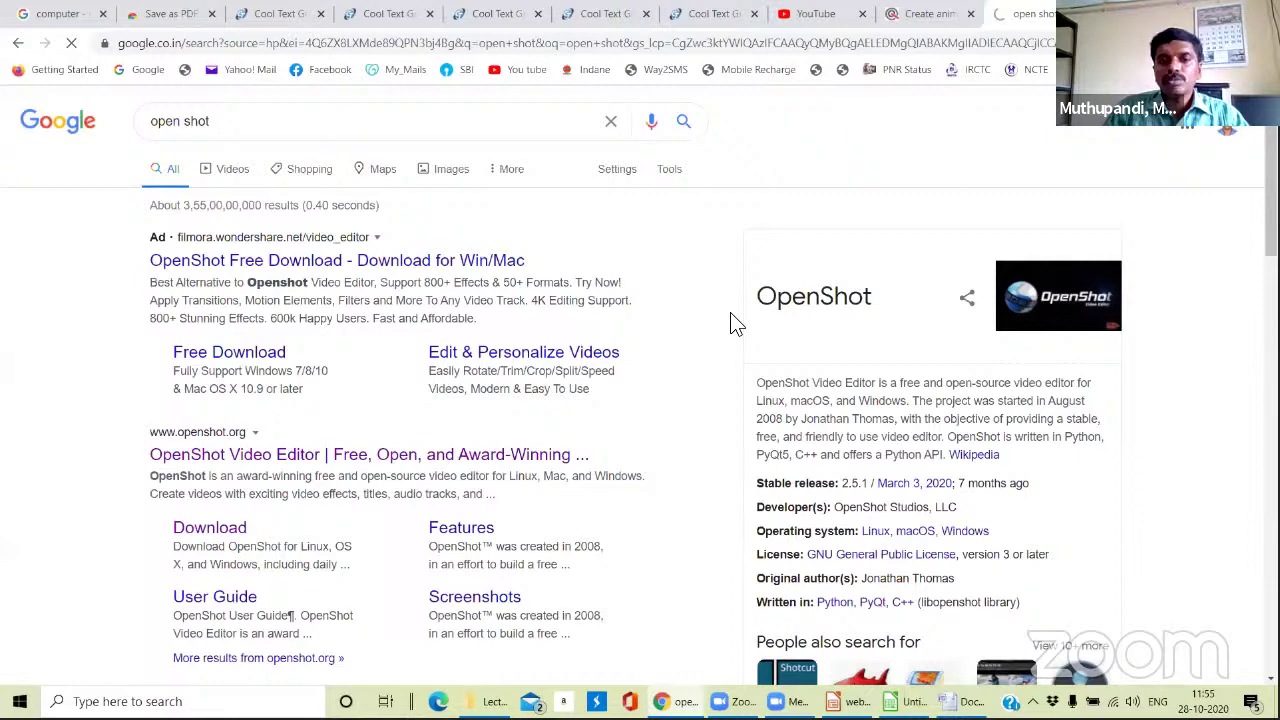
scroll(337, 257, down, 2)
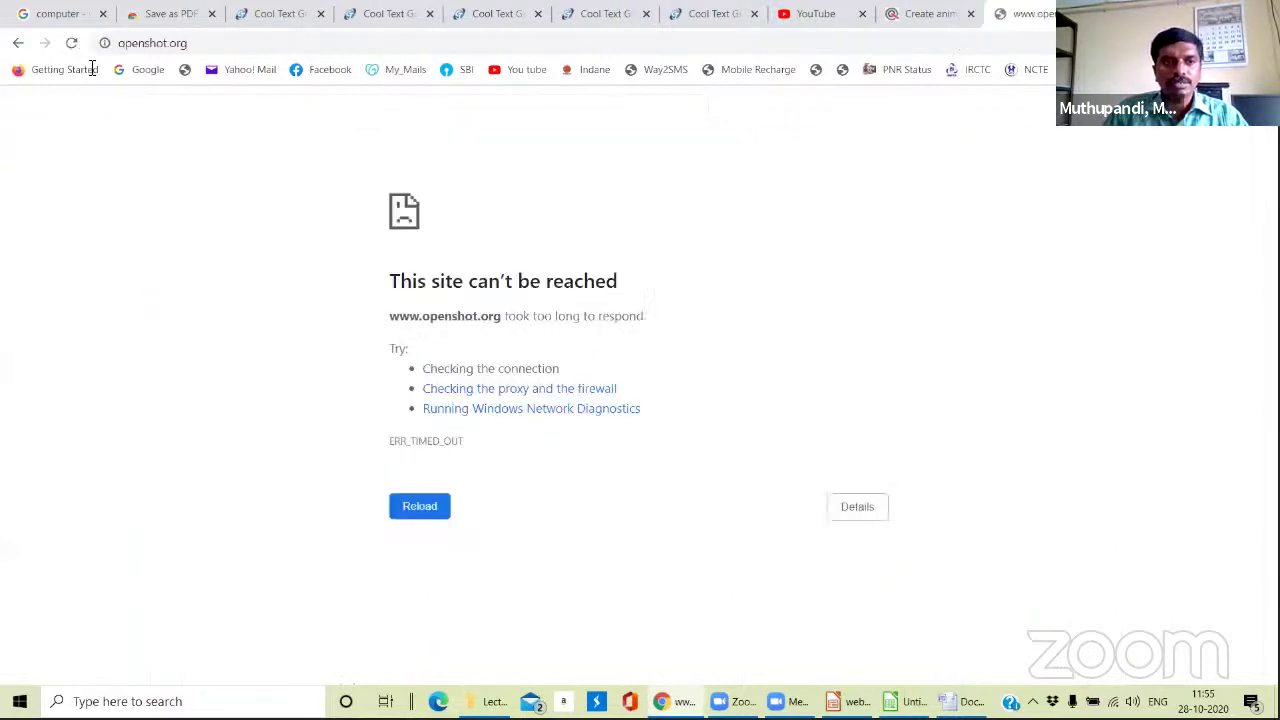
key(F5)
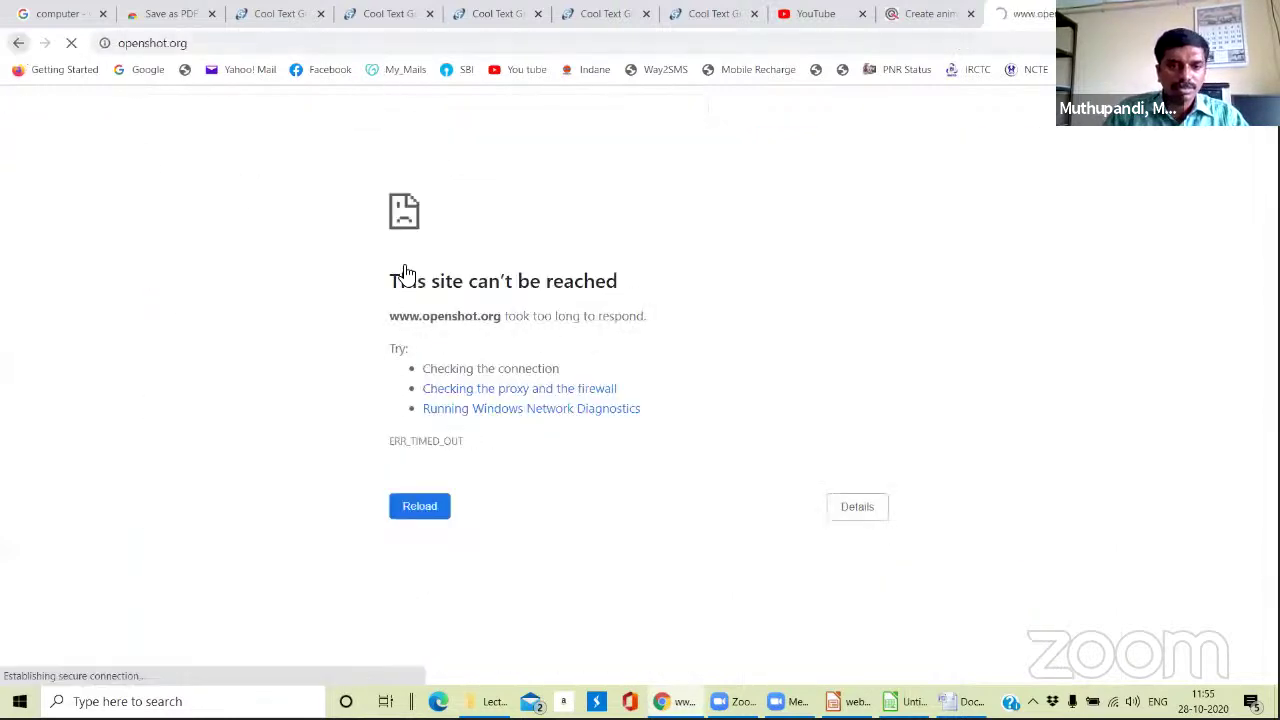
Go back to the search results, follow the related search "openshot download" and try to open OpenShot's official download page.
key(alt+Left)
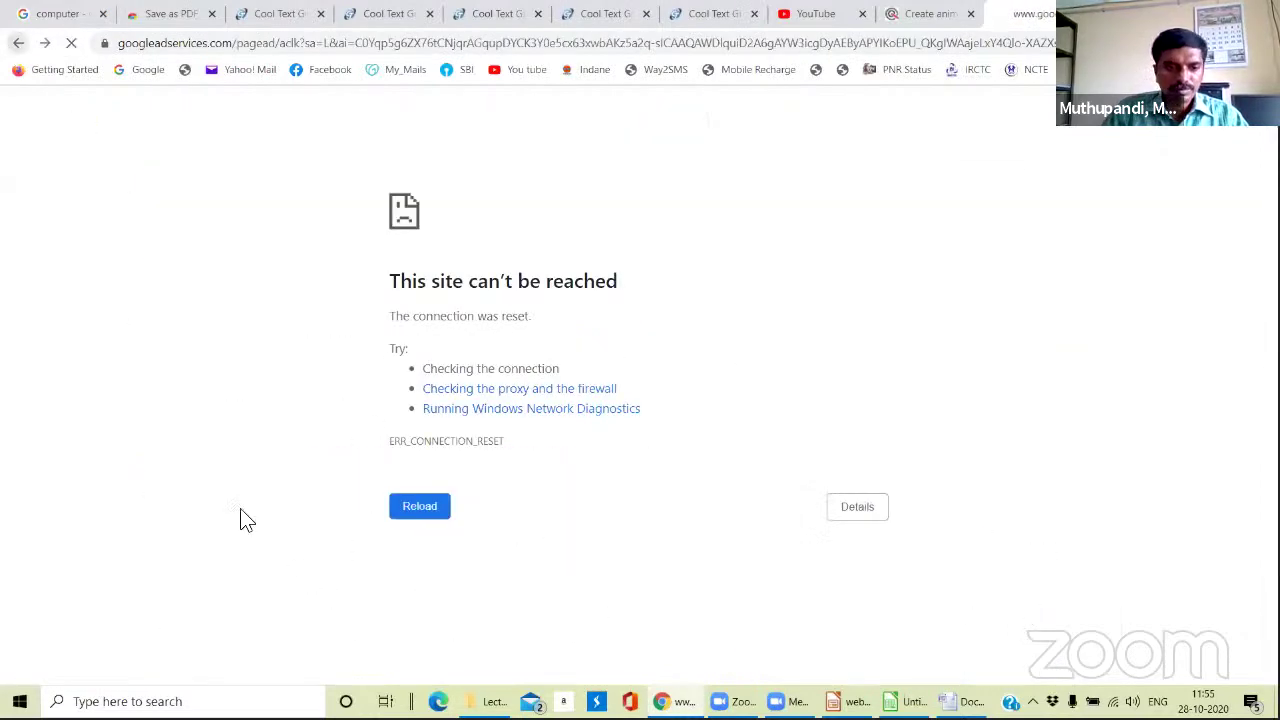
key(alt+Left)
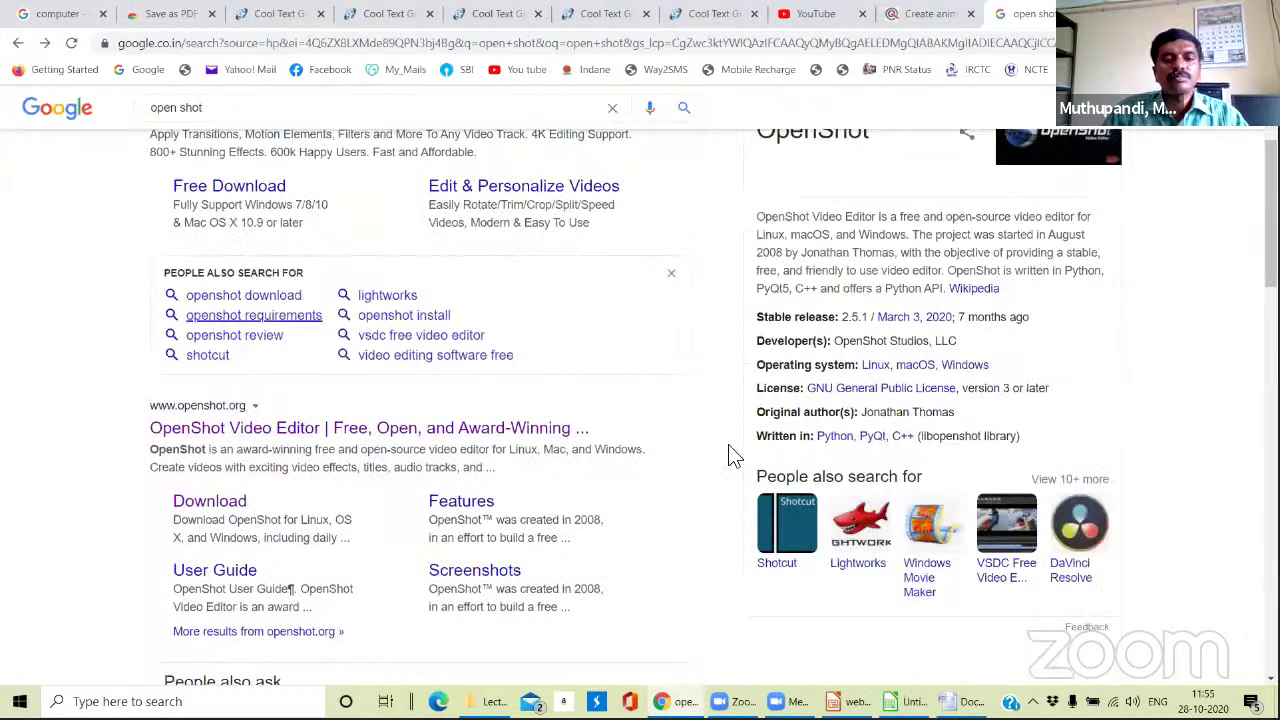
click(270, 288)
click(270, 270)
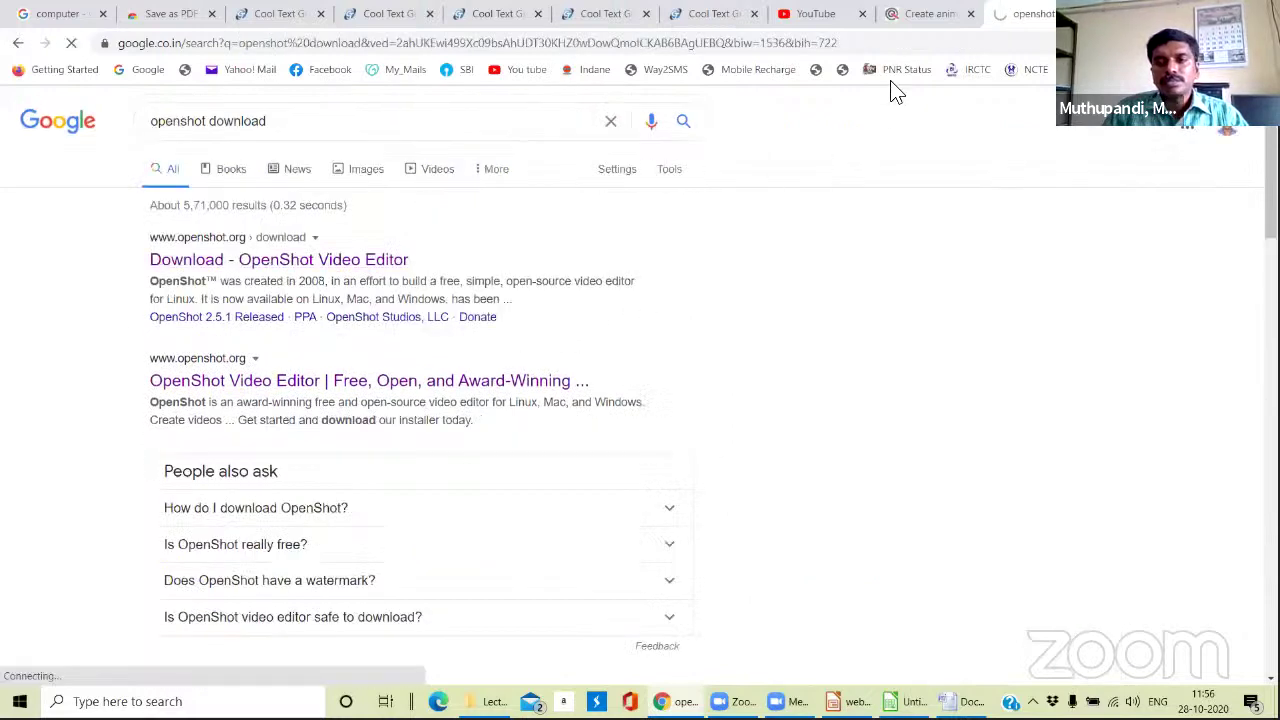
Leave the browser and launch the installed OpenShot Video Editor by searching Windows for "open shot".
click(925, 14)
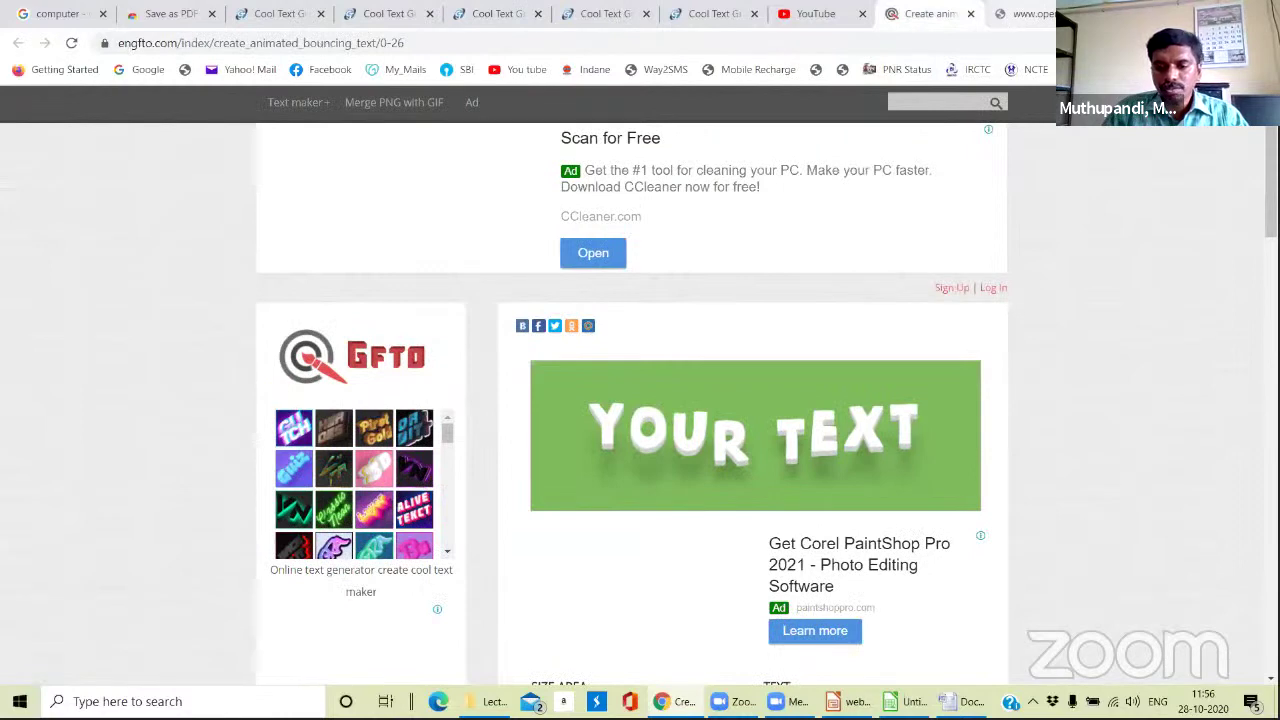
click(903, 701)
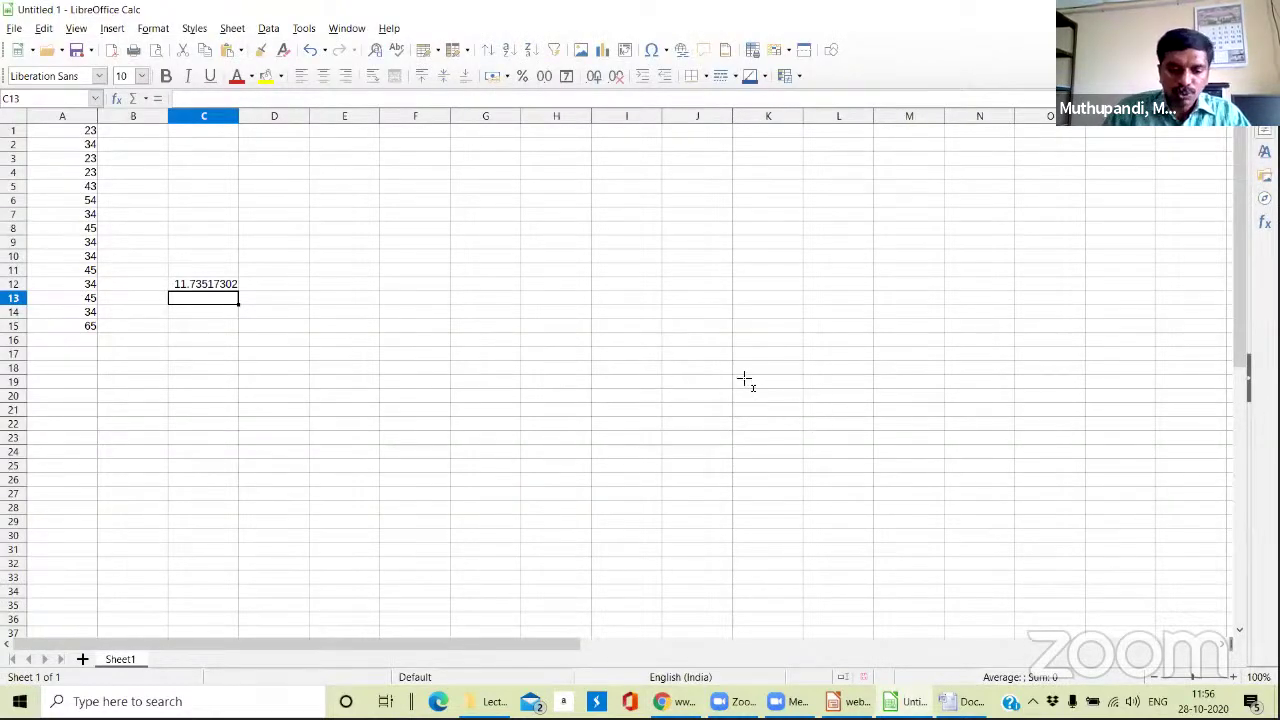
key(alt+Tab)
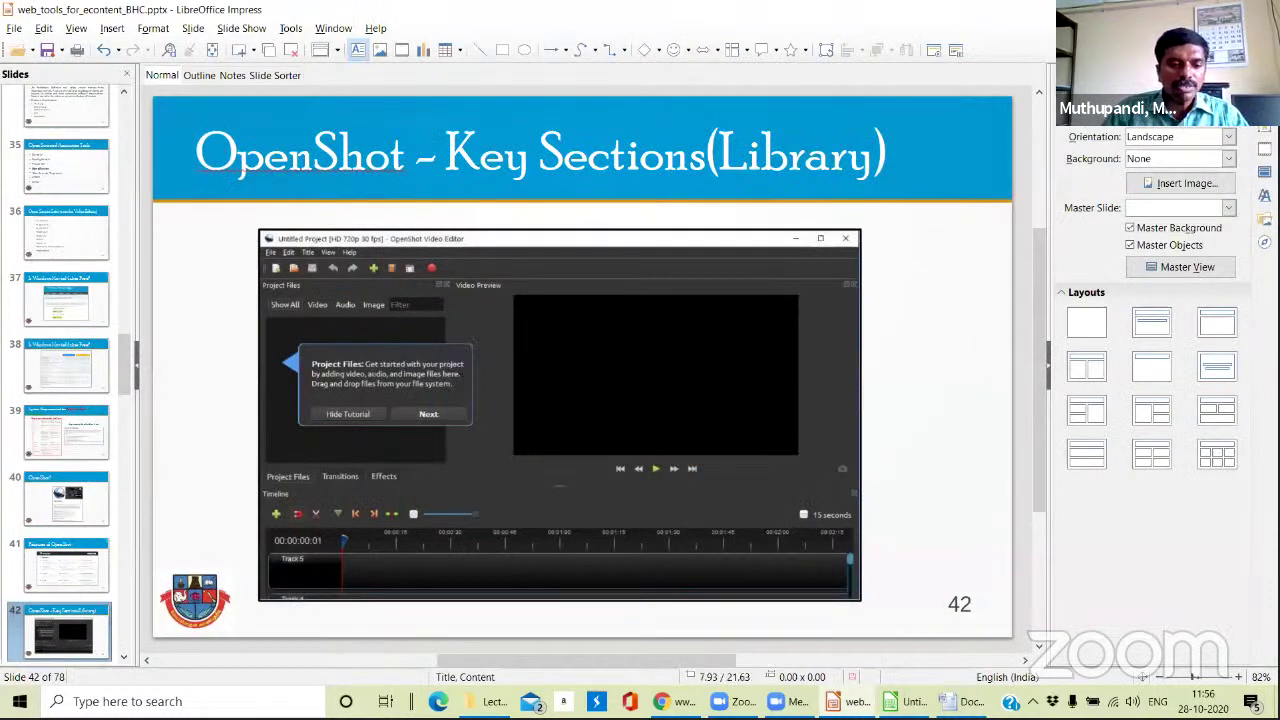
key(super)
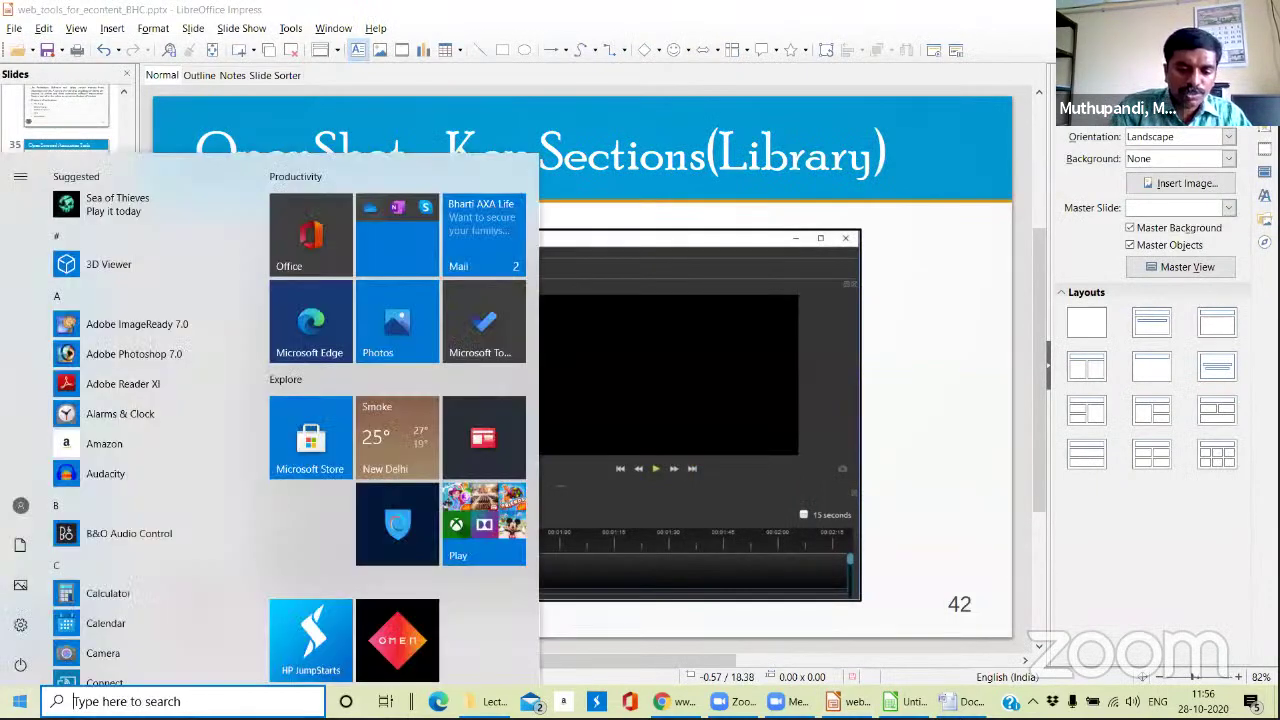
text(open sh)
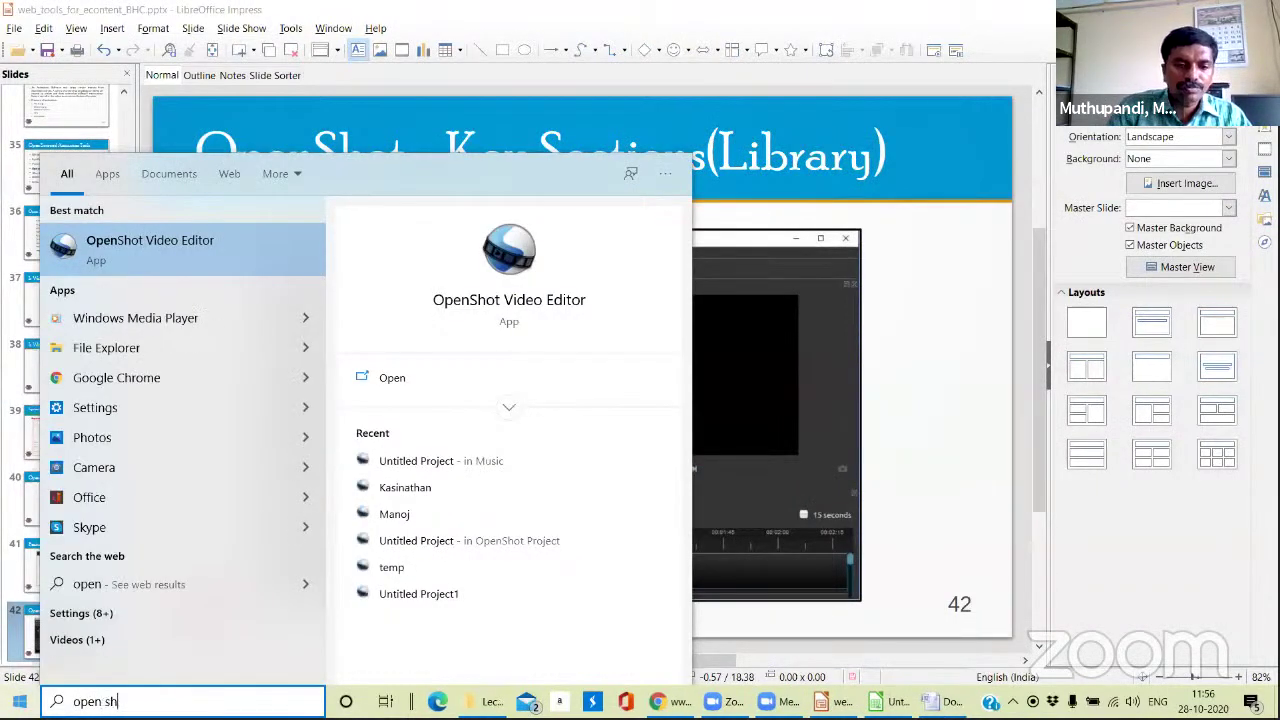
text(ot)
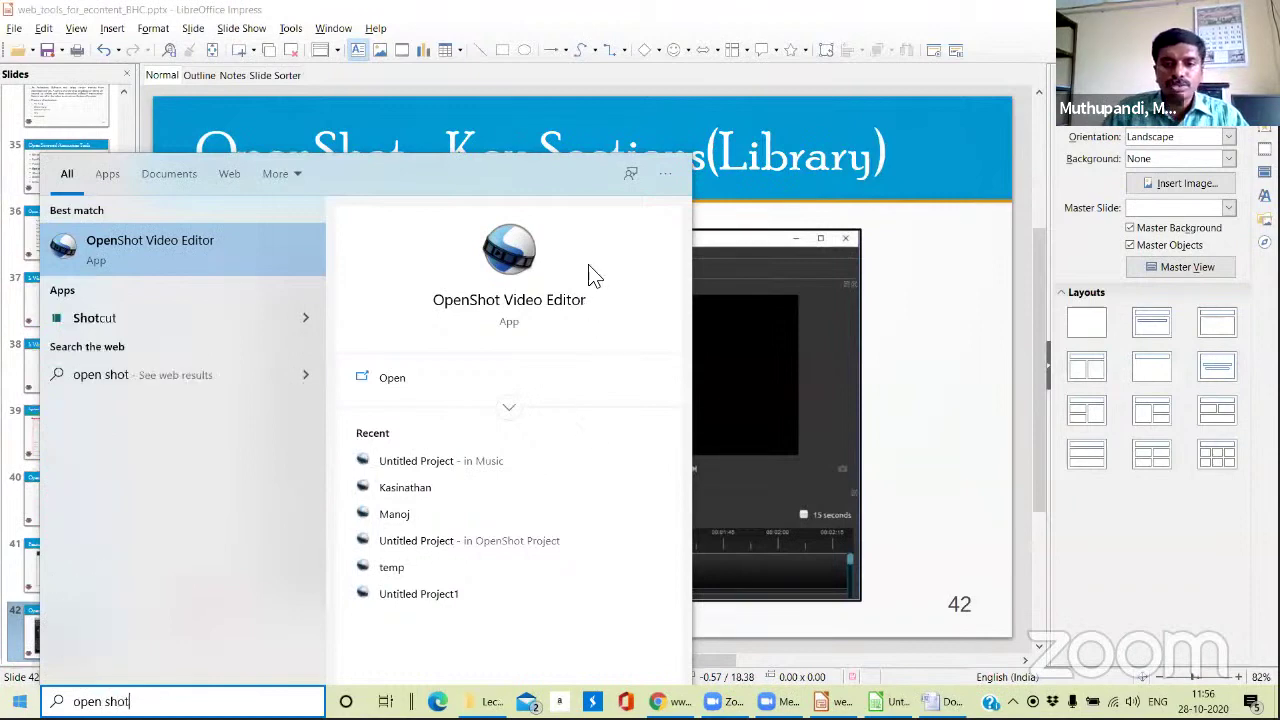
click(556, 311)
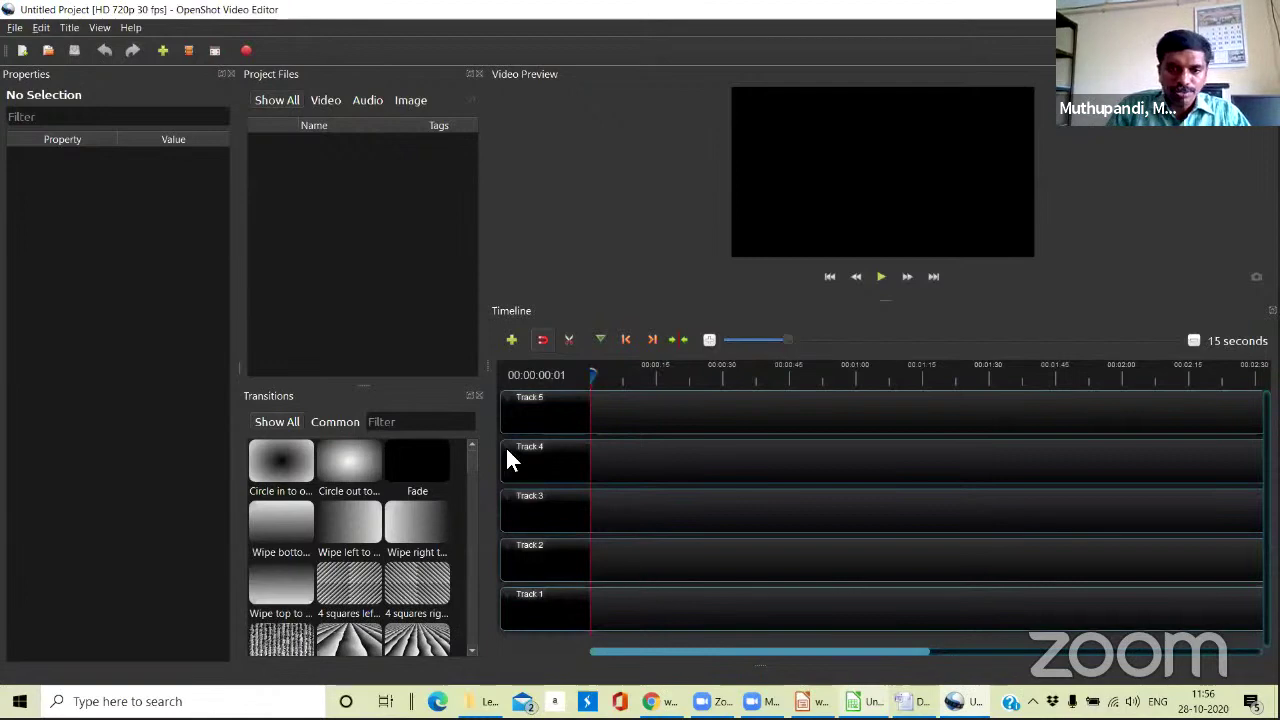
Import the videoplayback MP4 file from the Desktop folder into the project files.
key(alt+Tab)
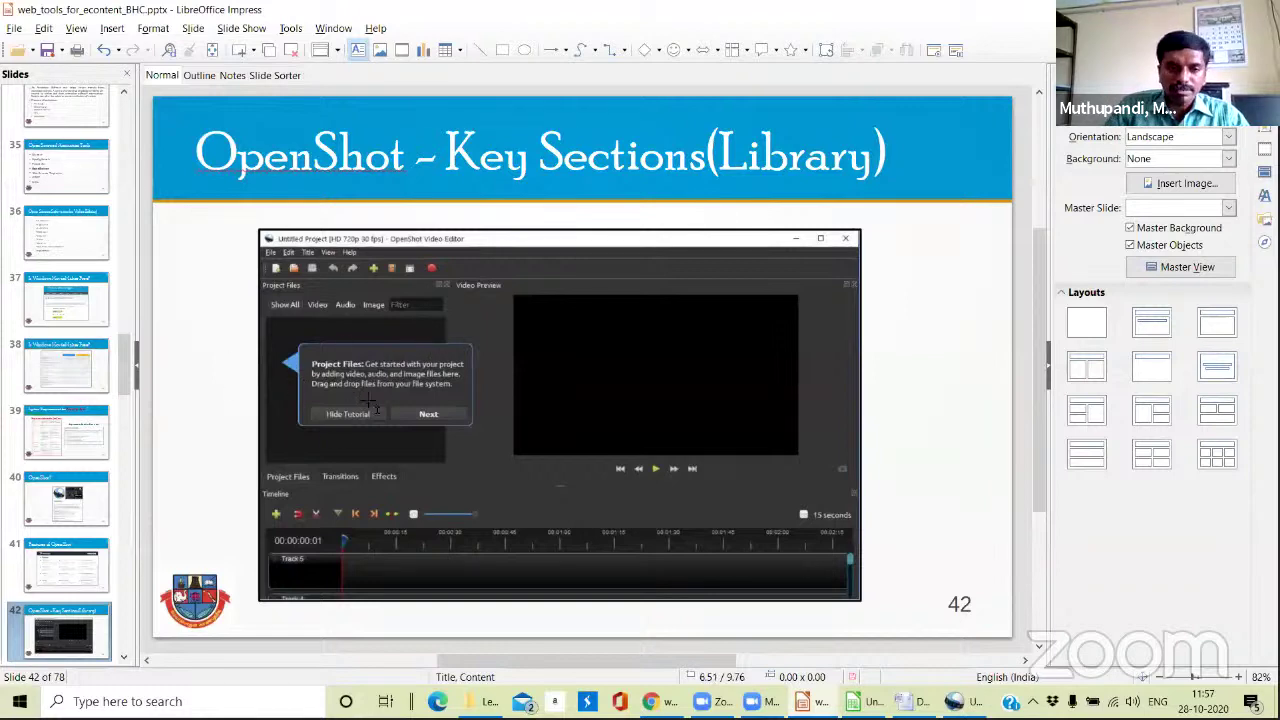
key(alt+Tab)
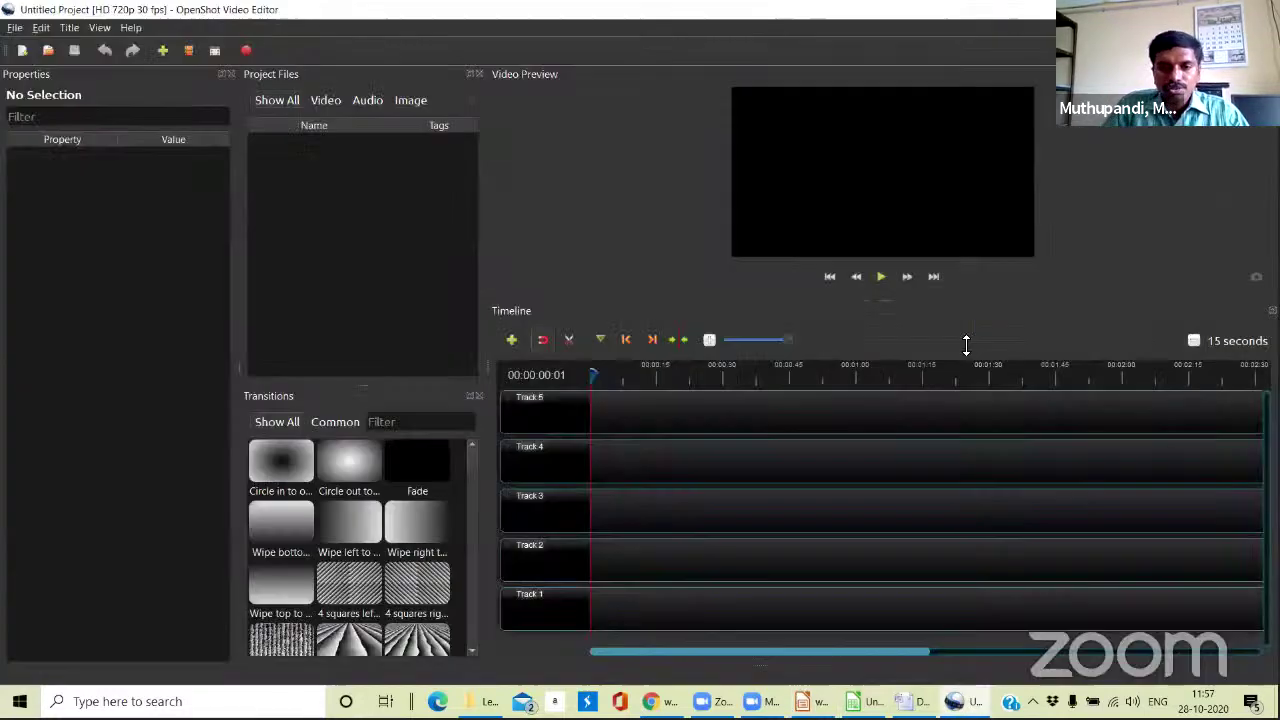
right_click(355, 266)
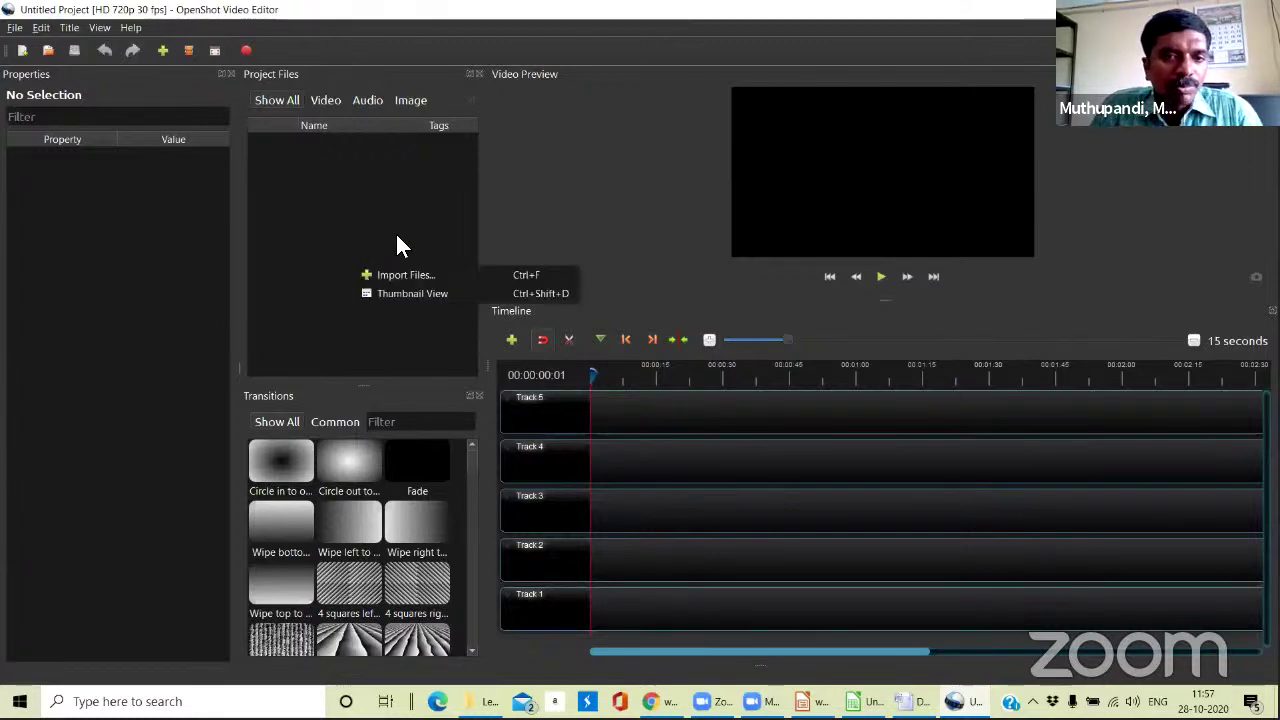
key(ctrl+f)
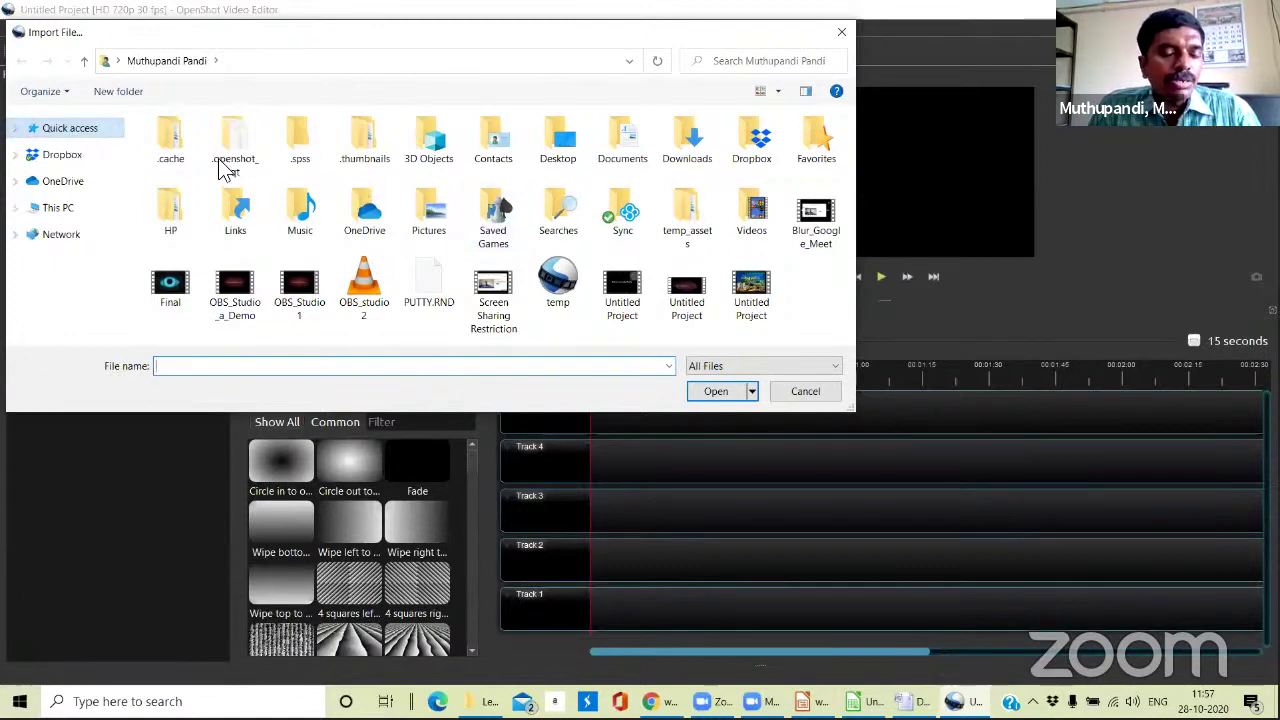
double_click(558, 138)
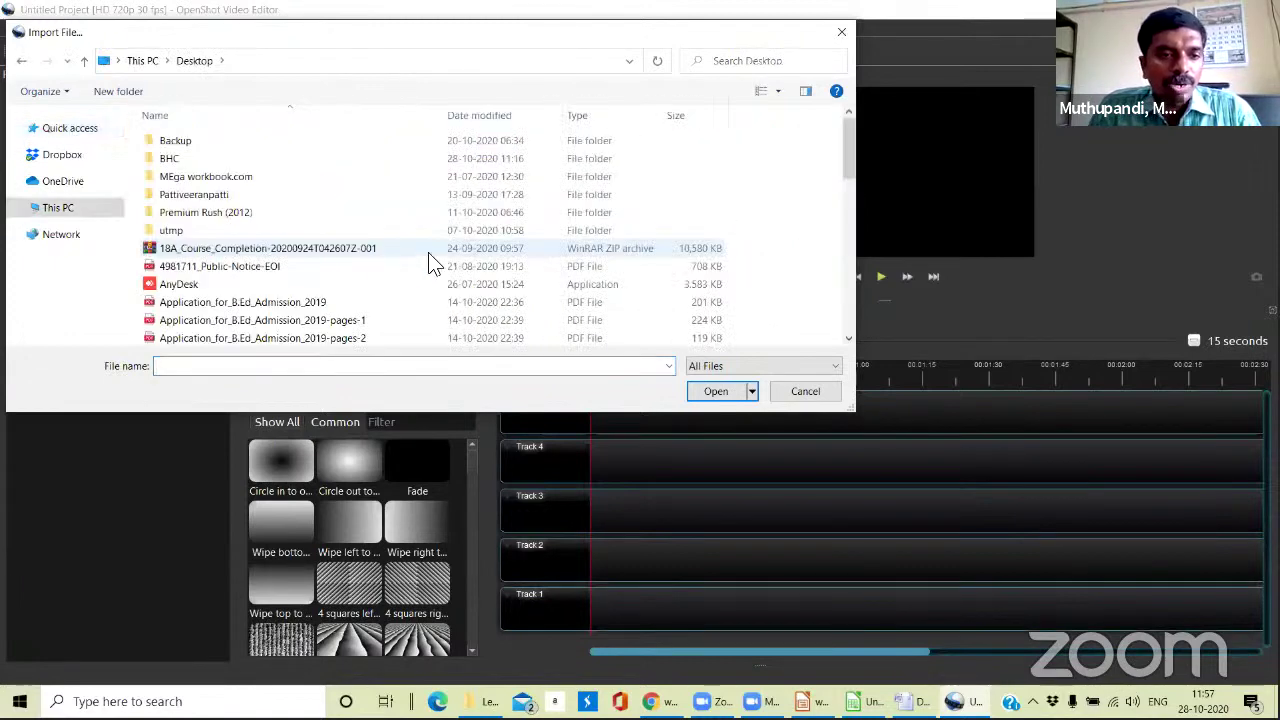
click(847, 334)
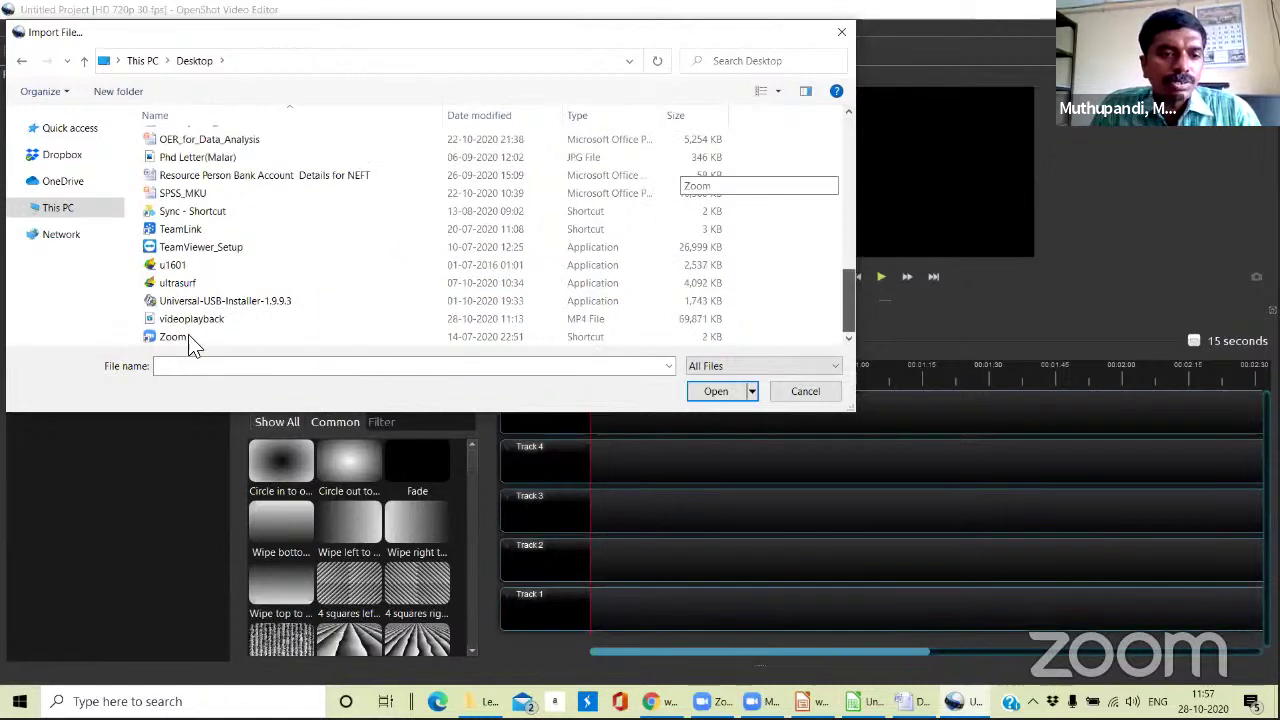
click(716, 391)
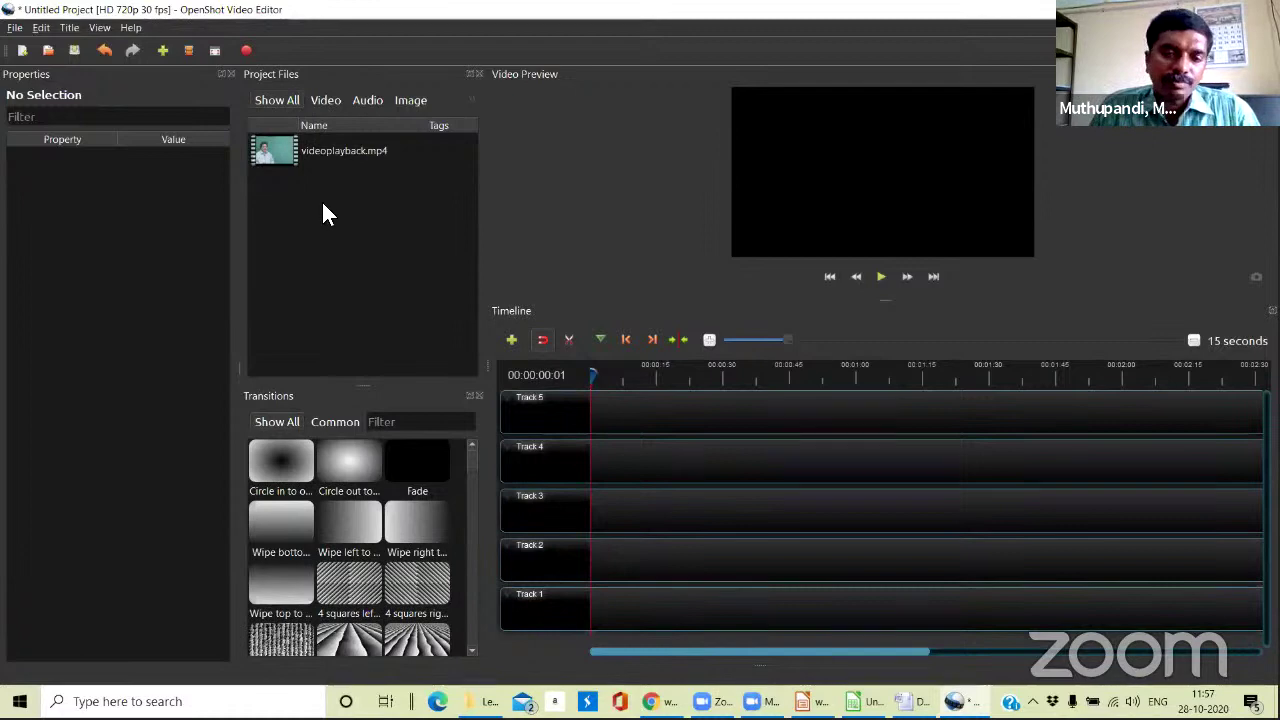
Import the Happy Dreams audio file from the Desktop's BHC folder into the project files.
right_click(337, 250)
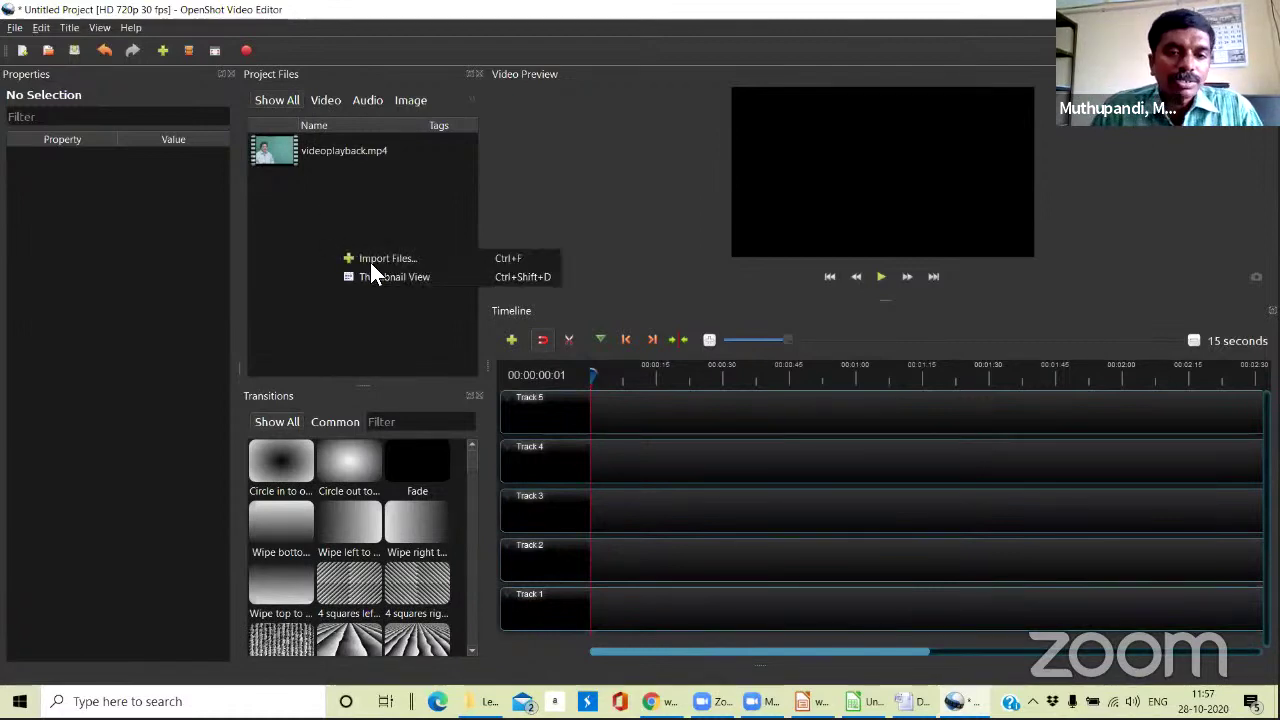
click(383, 255)
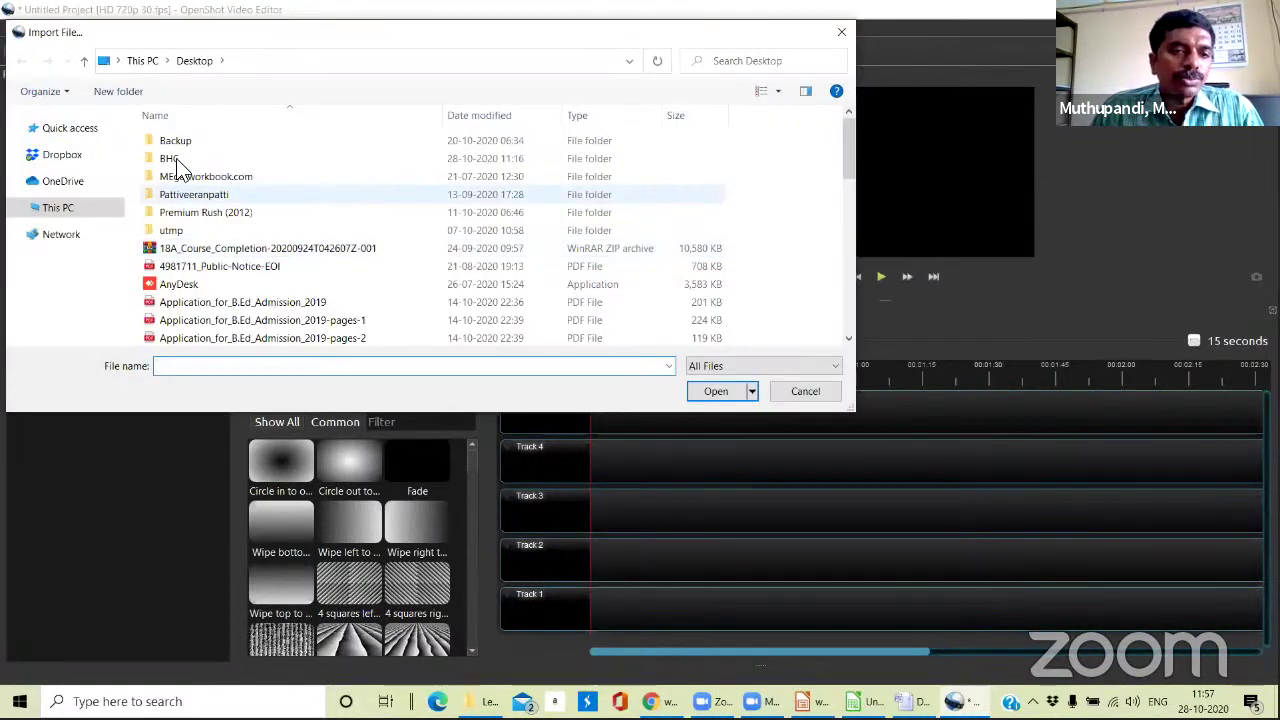
double_click(200, 158)
click(200, 145)
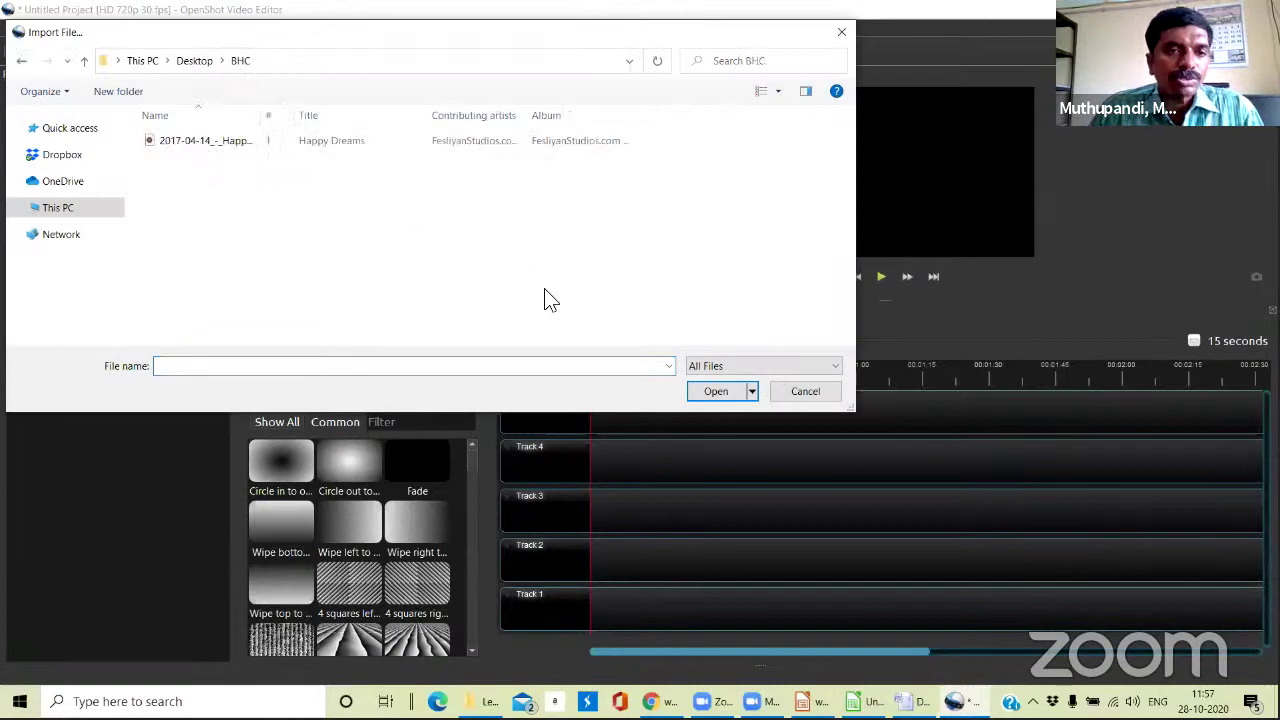
click(712, 391)
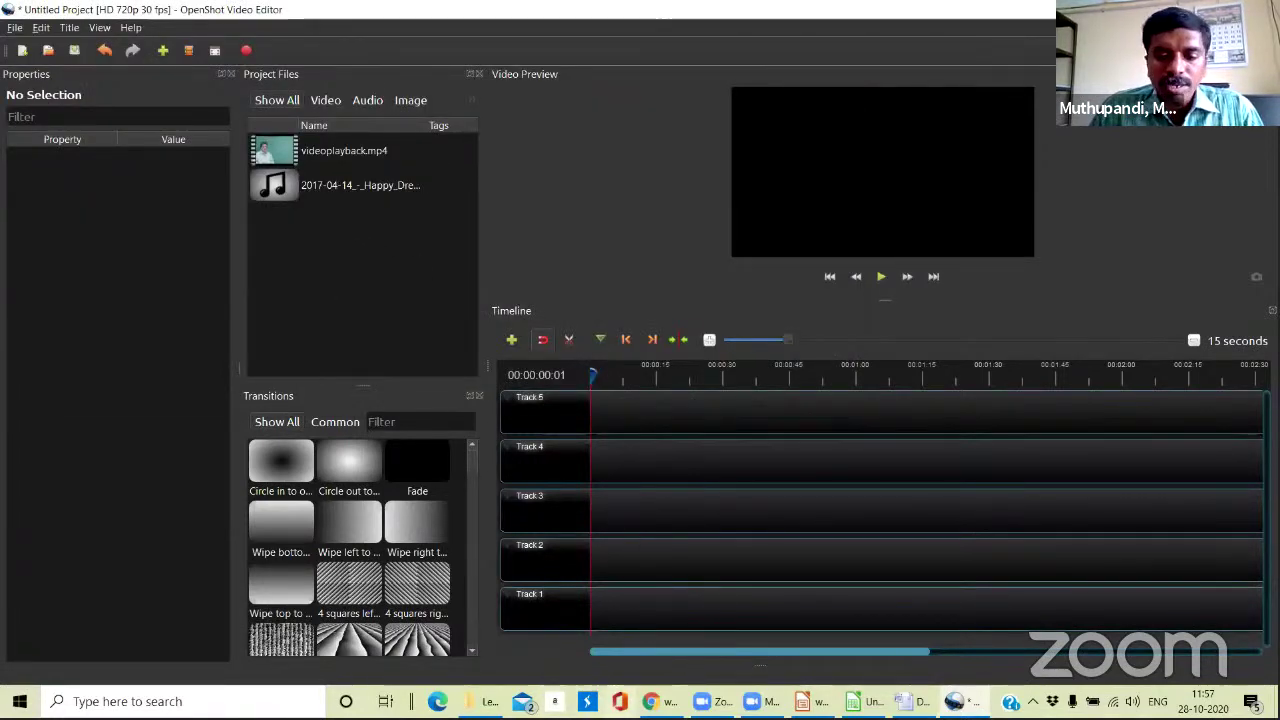
Switch to Chrome, load Google in the Save as PDF tab, and search for images of Bishop Heber College.
key(alt+Tab)
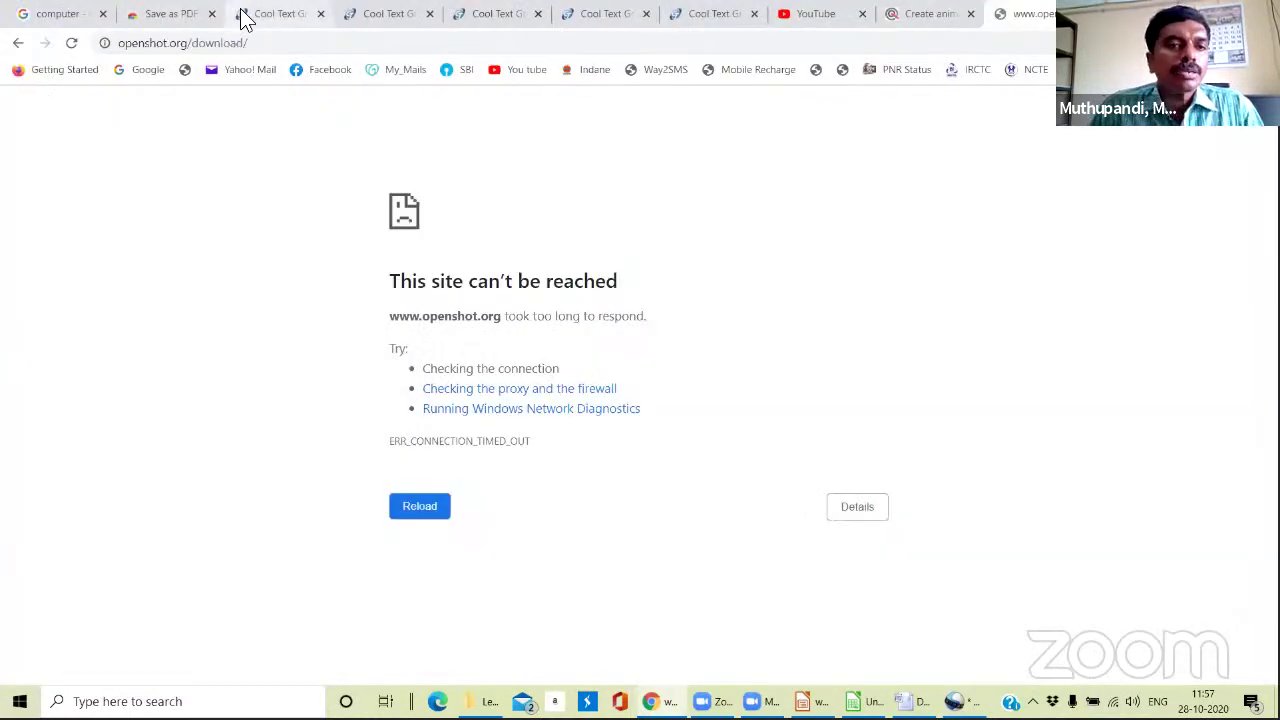
click(165, 14)
click(150, 70)
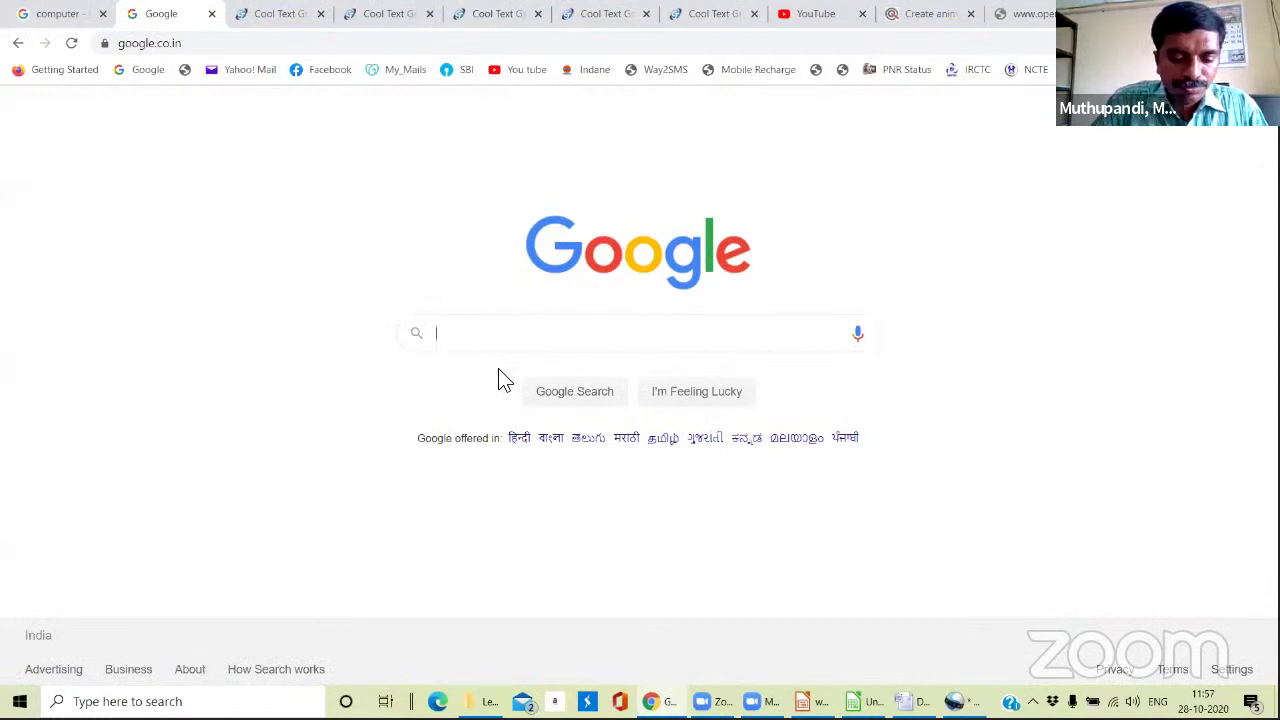
text(Bhis)
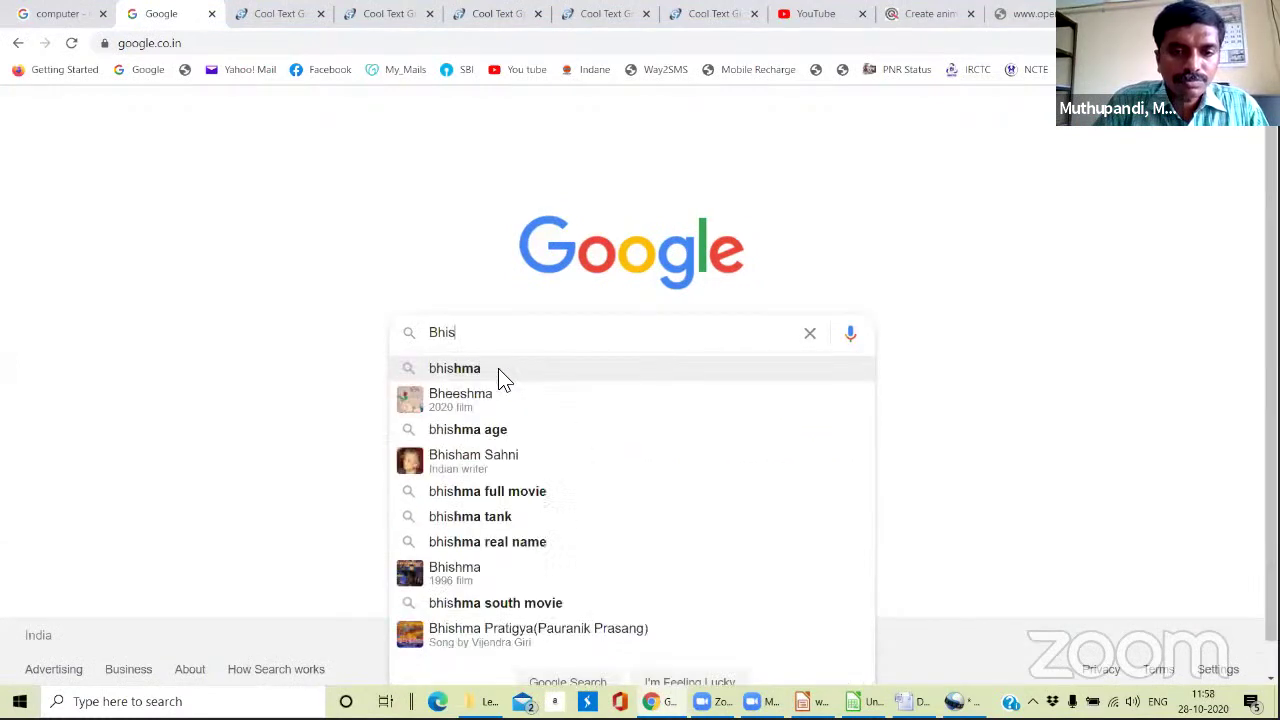
text(hop)
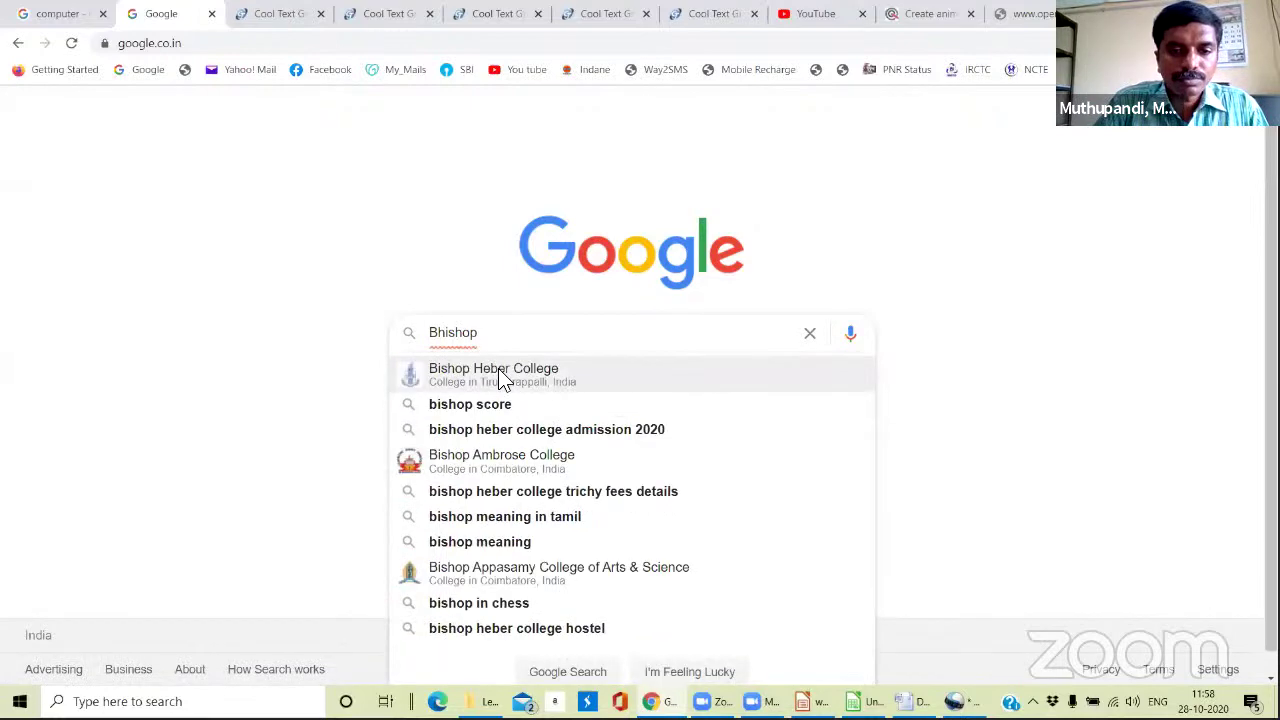
click(503, 378)
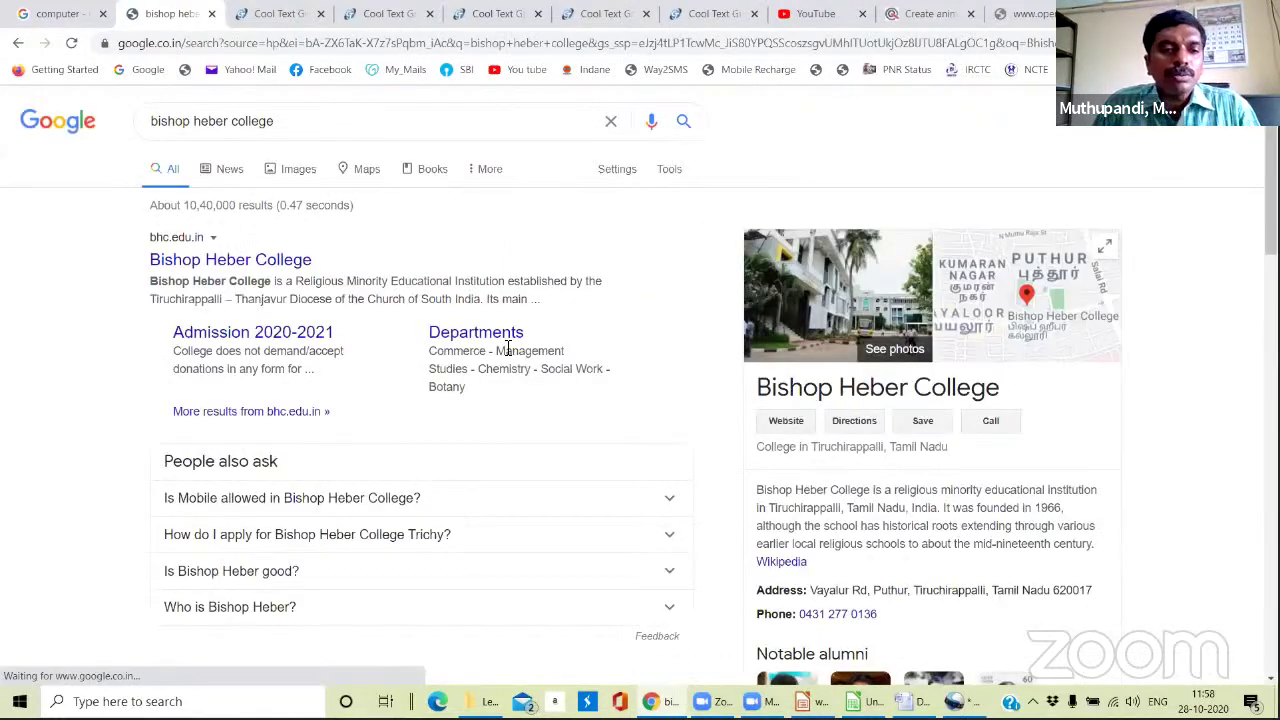
click(295, 178)
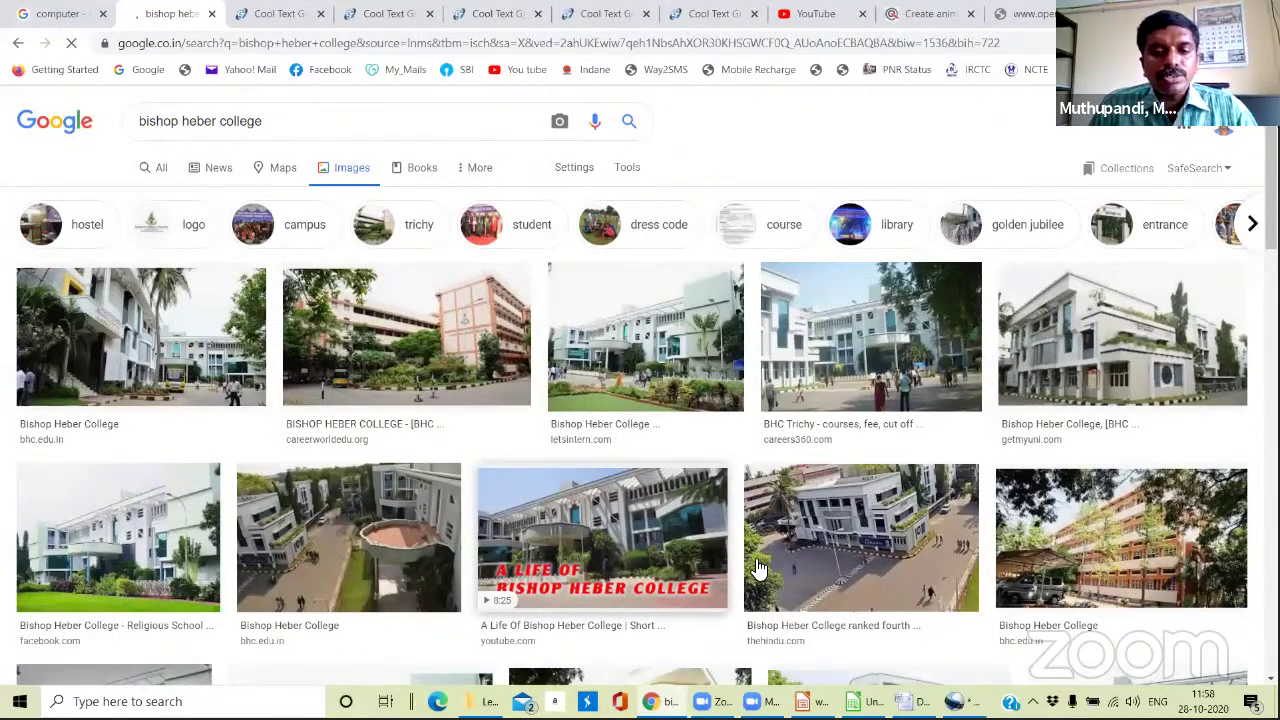
Open the "A Life Of Bishop Heber College" image result in a new tab and view that tab.
scroll(580, 460, down, 1)
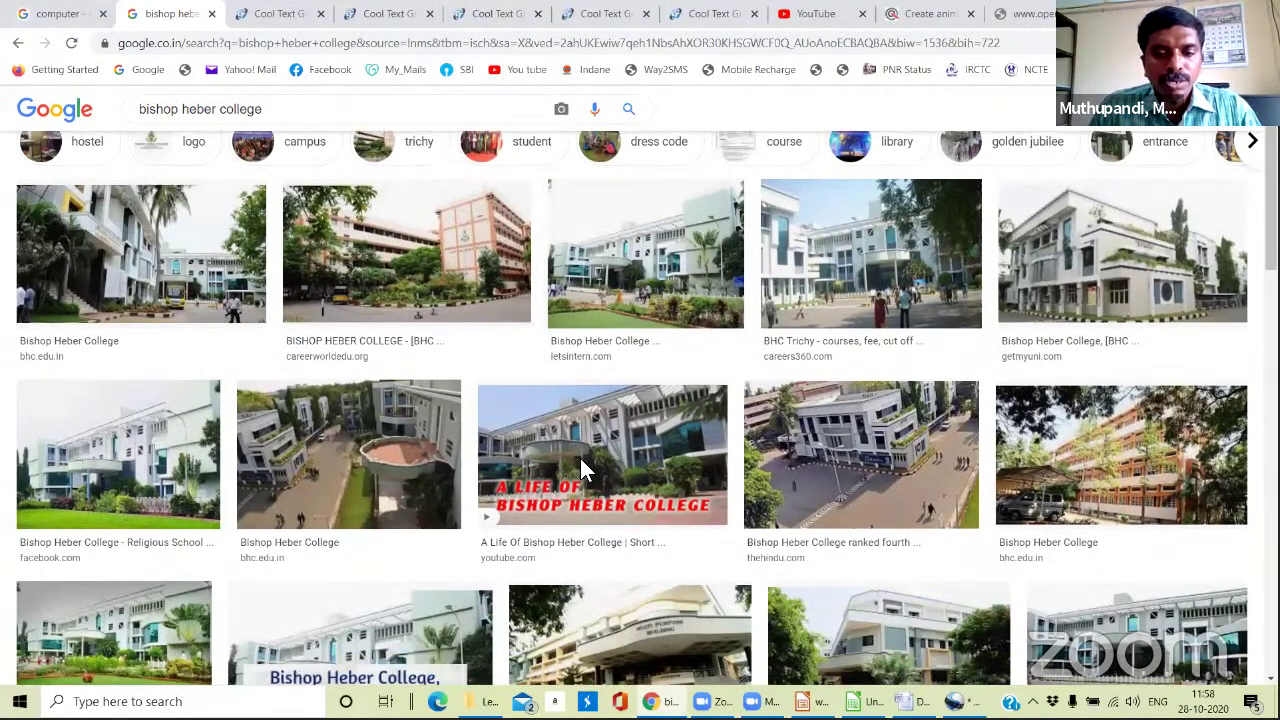
right_click(648, 202)
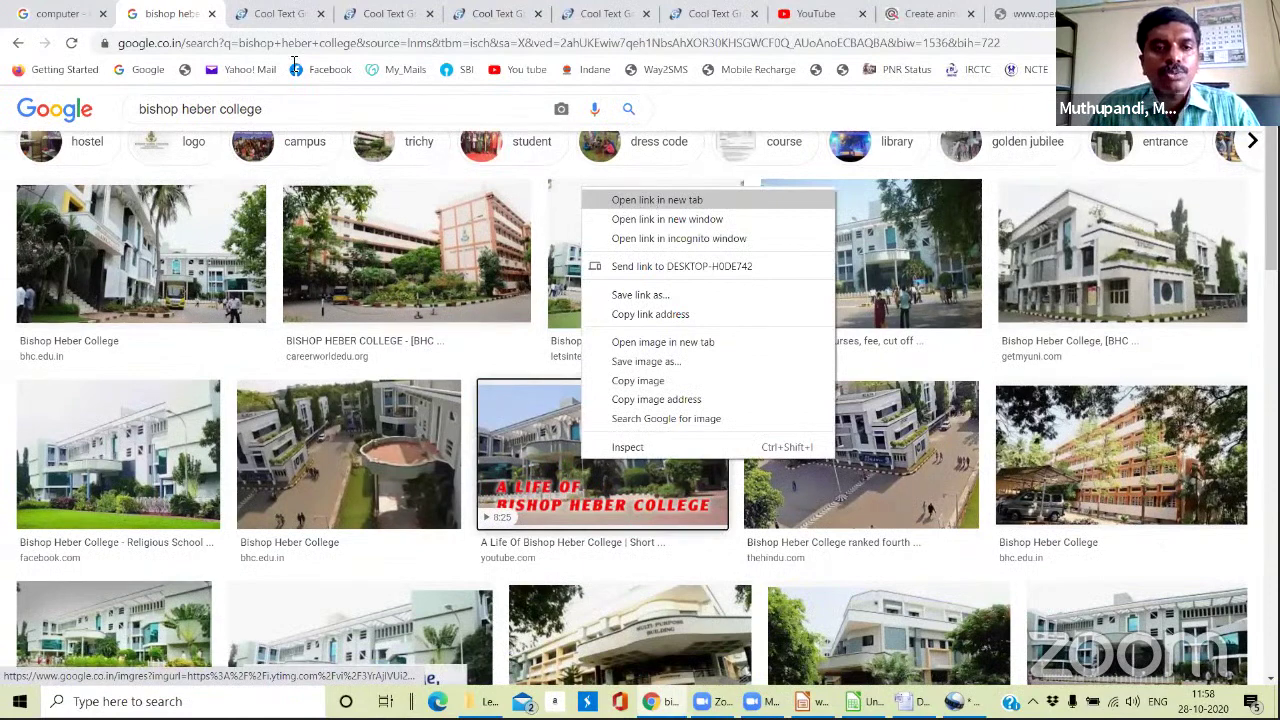
click(651, 198)
click(253, 16)
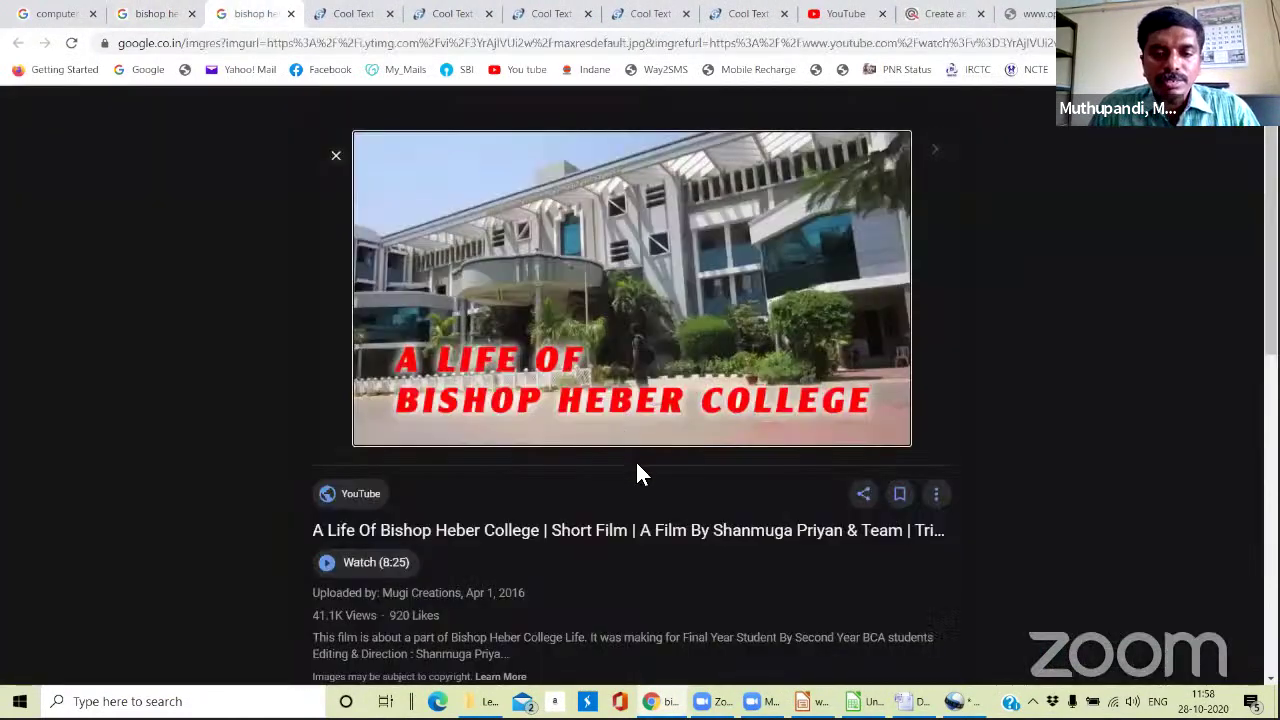
Save the enlarged college image as the JPEG maxresdefault in the Desktop's BHC folder.
right_click(640, 474)
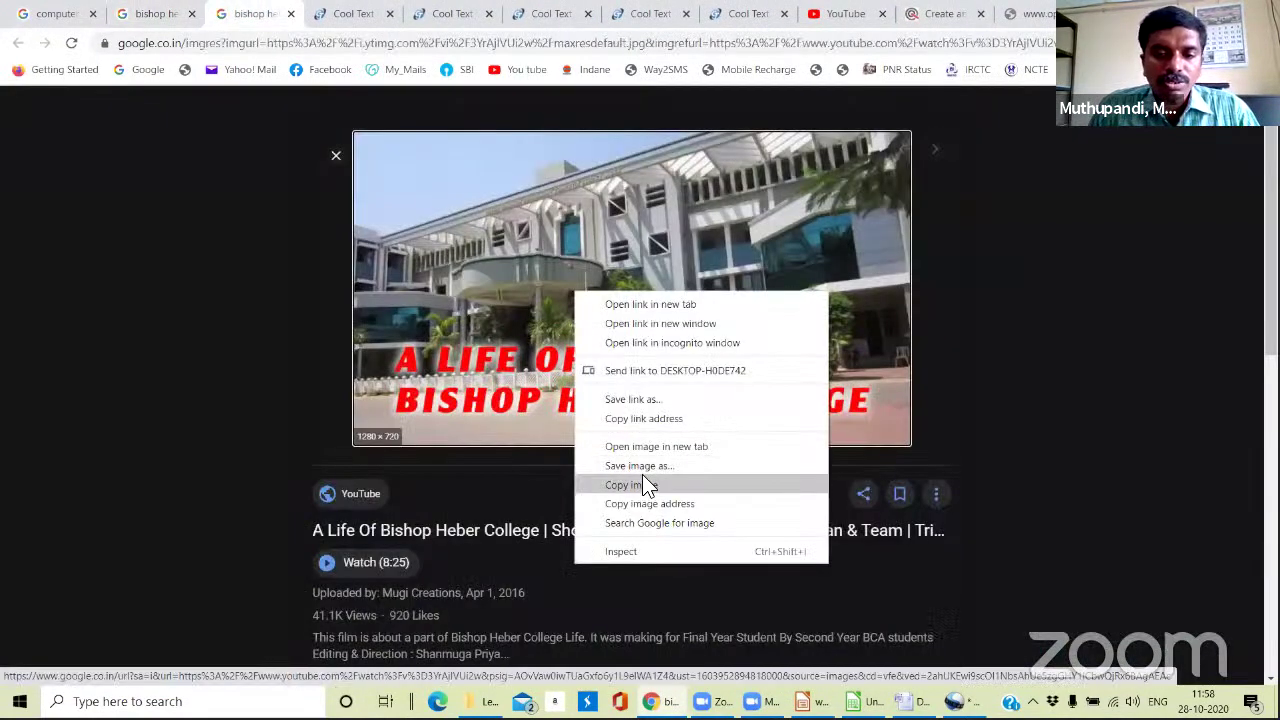
click(640, 470)
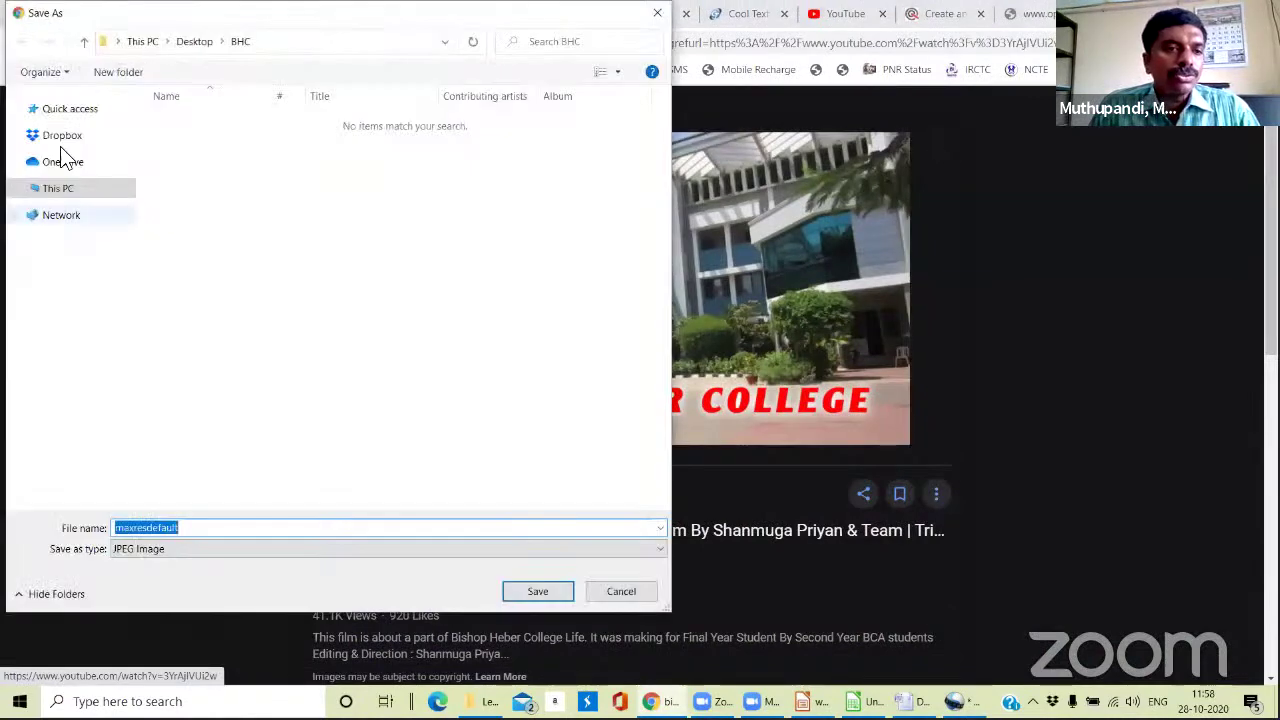
click(60, 140)
click(70, 108)
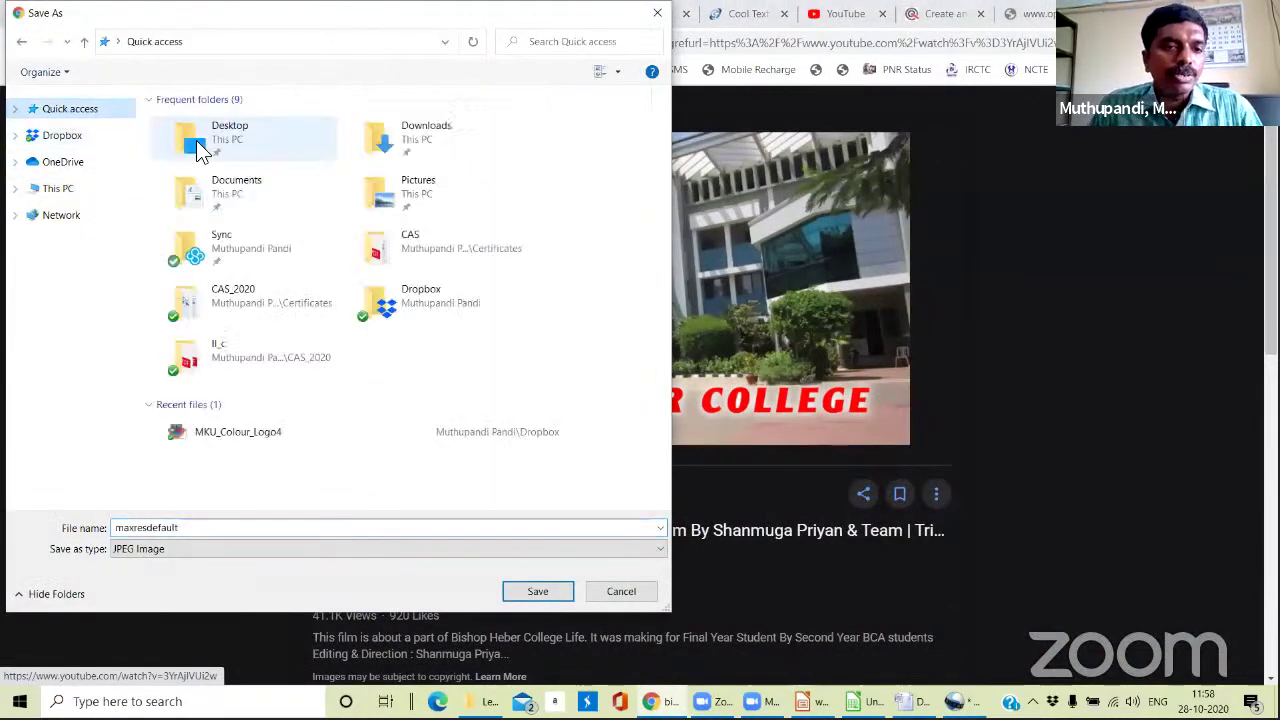
double_click(188, 143)
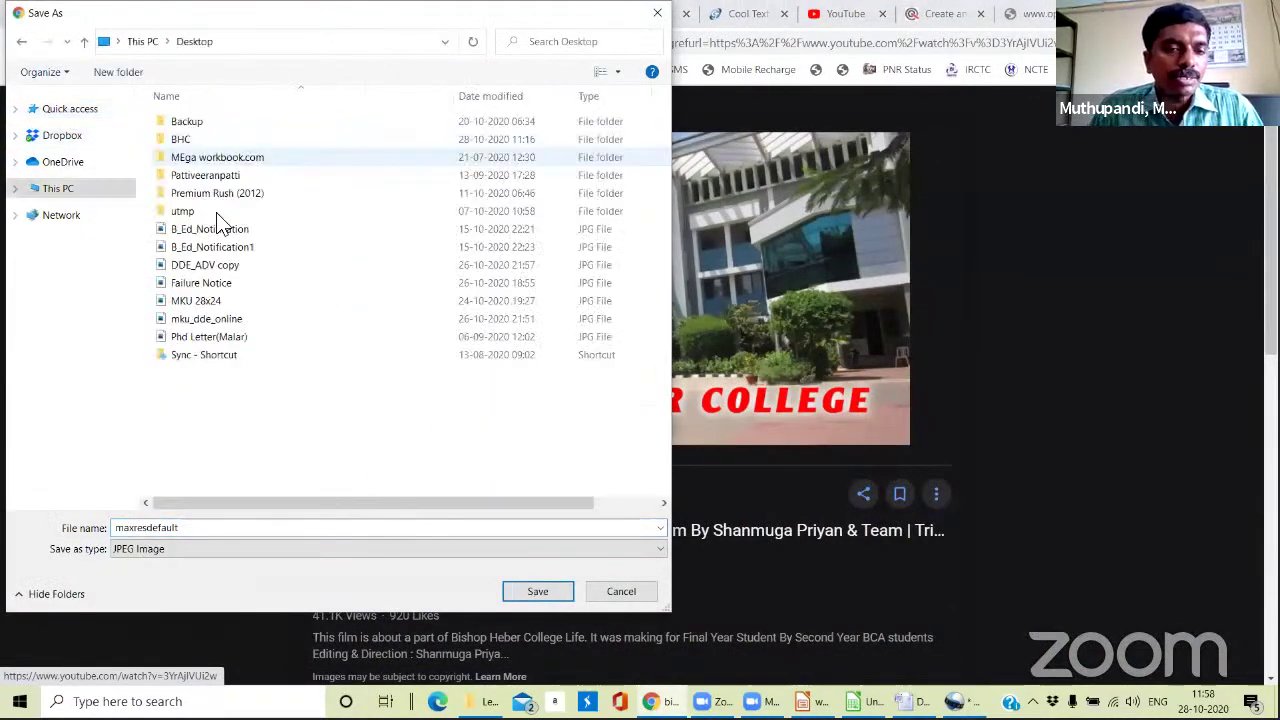
double_click(182, 138)
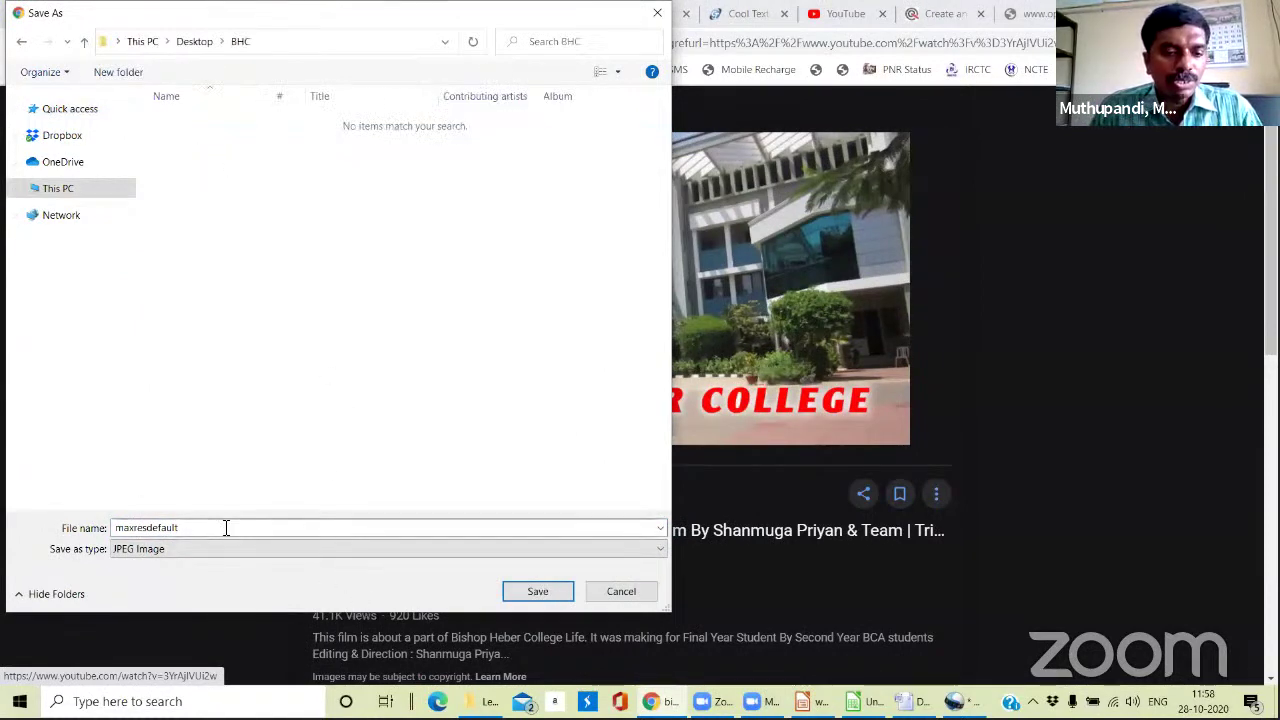
click(530, 592)
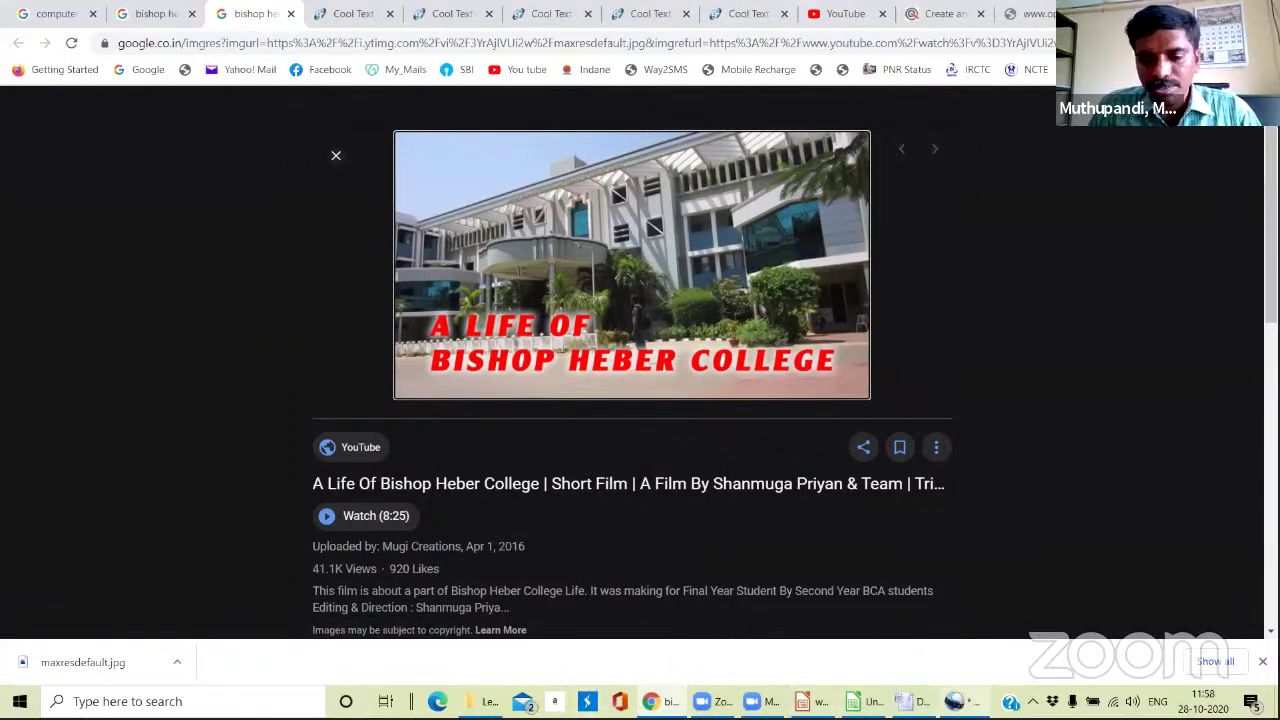
Switch to OpenShot and import the maxresdefault image from the BHC folder into the project files.
click(954, 701)
right_click(303, 253)
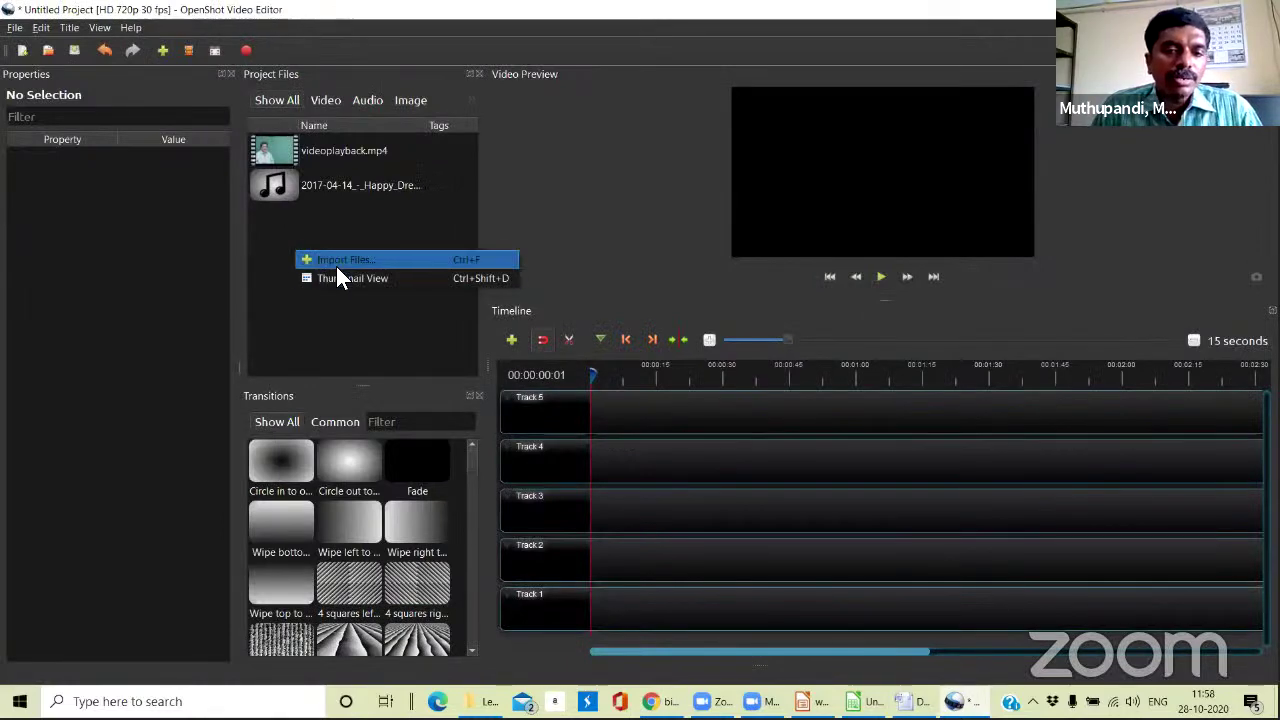
click(336, 263)
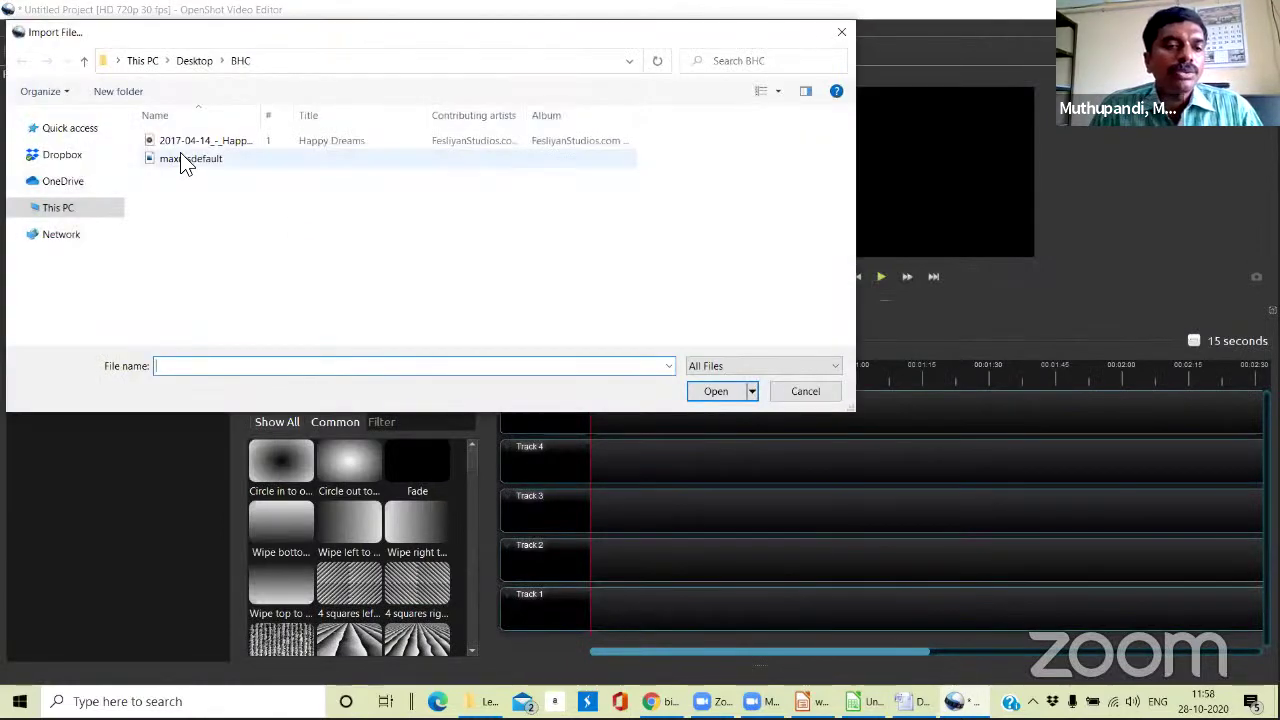
click(180, 158)
click(716, 391)
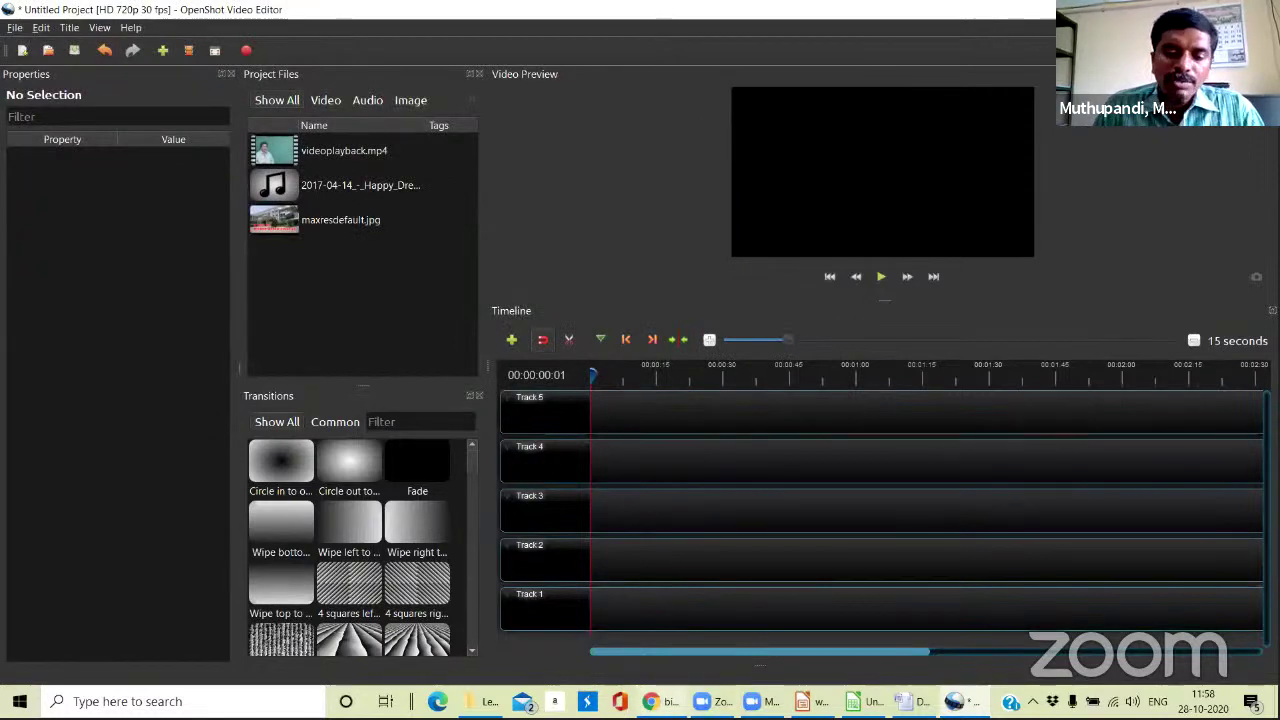
Return to the Chrome image results and save the bhc.edu.in aerial campus picture as the JPEG download in the BHC folder.
key(alt+Tab)
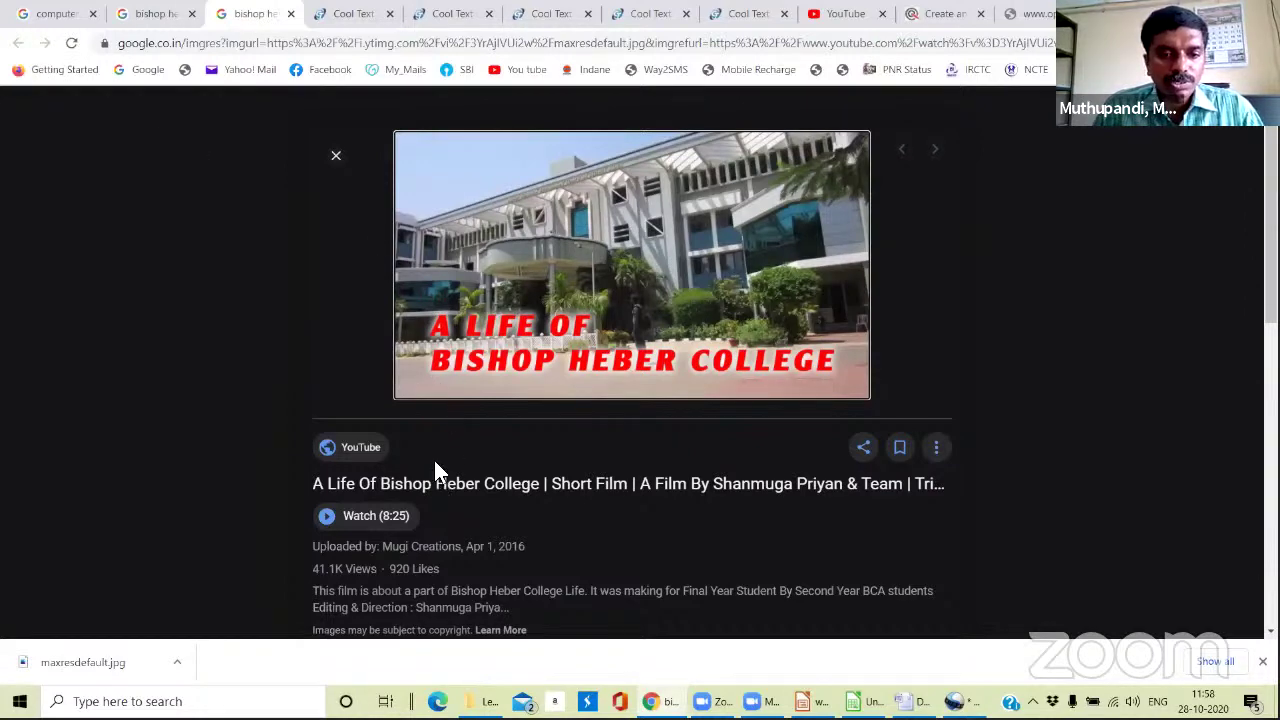
key(ctrl+shift+Tab)
key(shift+F10)
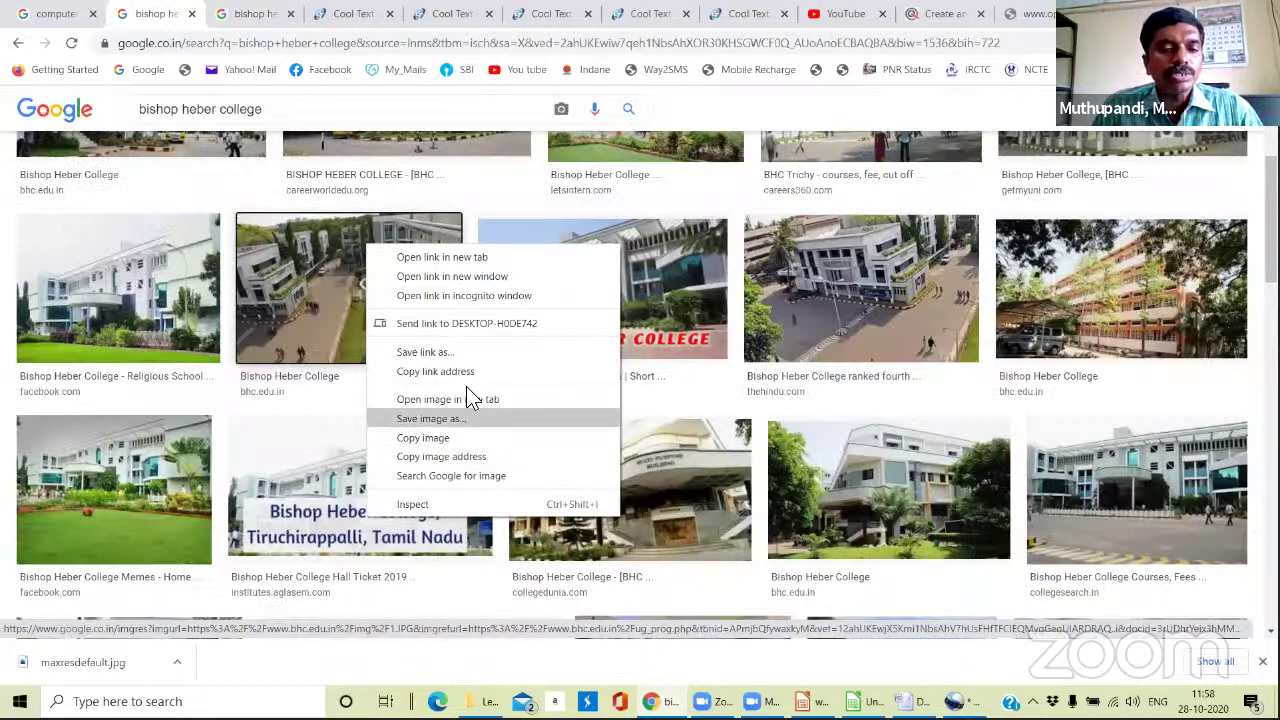
key(Return)
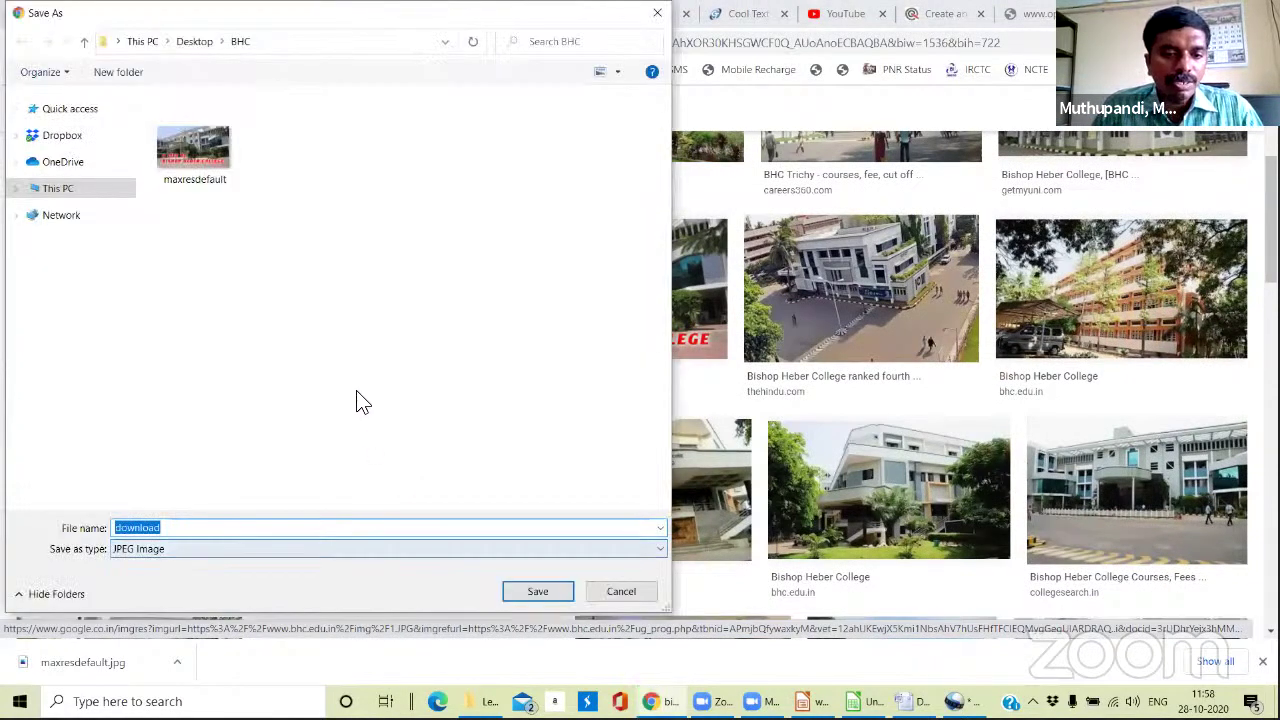
key(Return)
Save the Bishop Heber College Hall Ticket 2019 image as the JPEG download (1) in the BHC folder.
scroll(418, 572, down, 1)
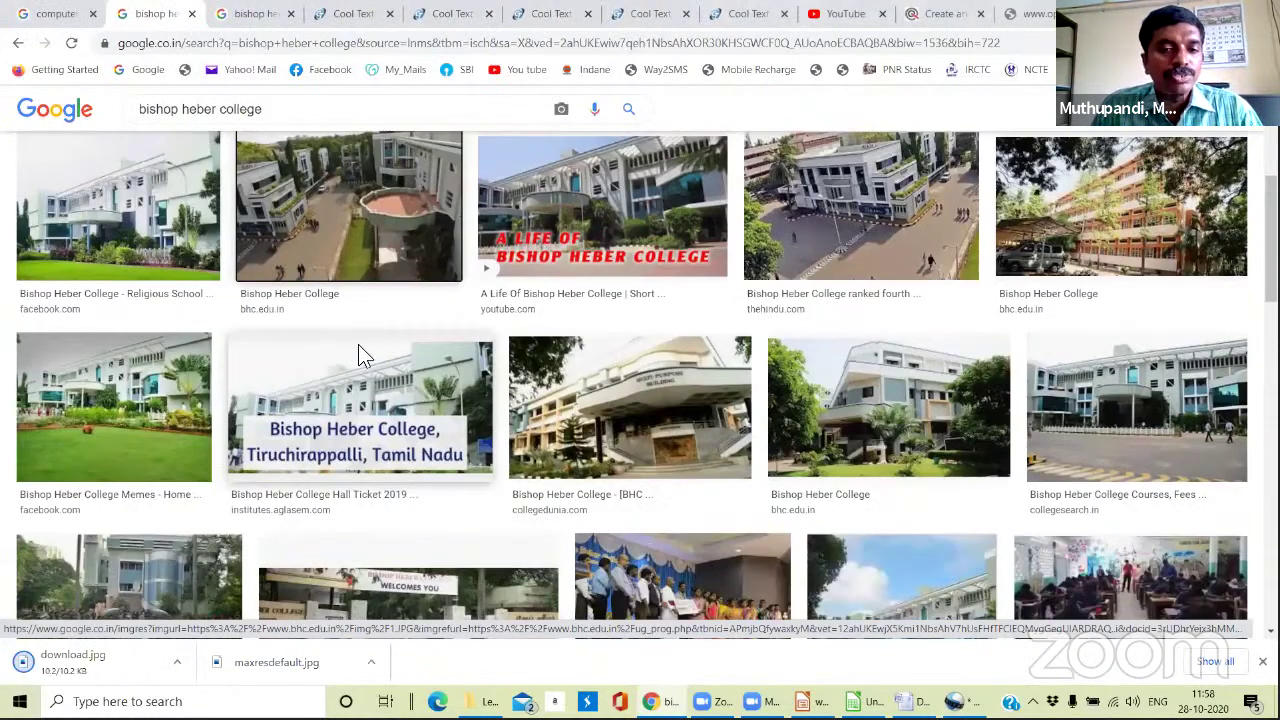
right_click(366, 394)
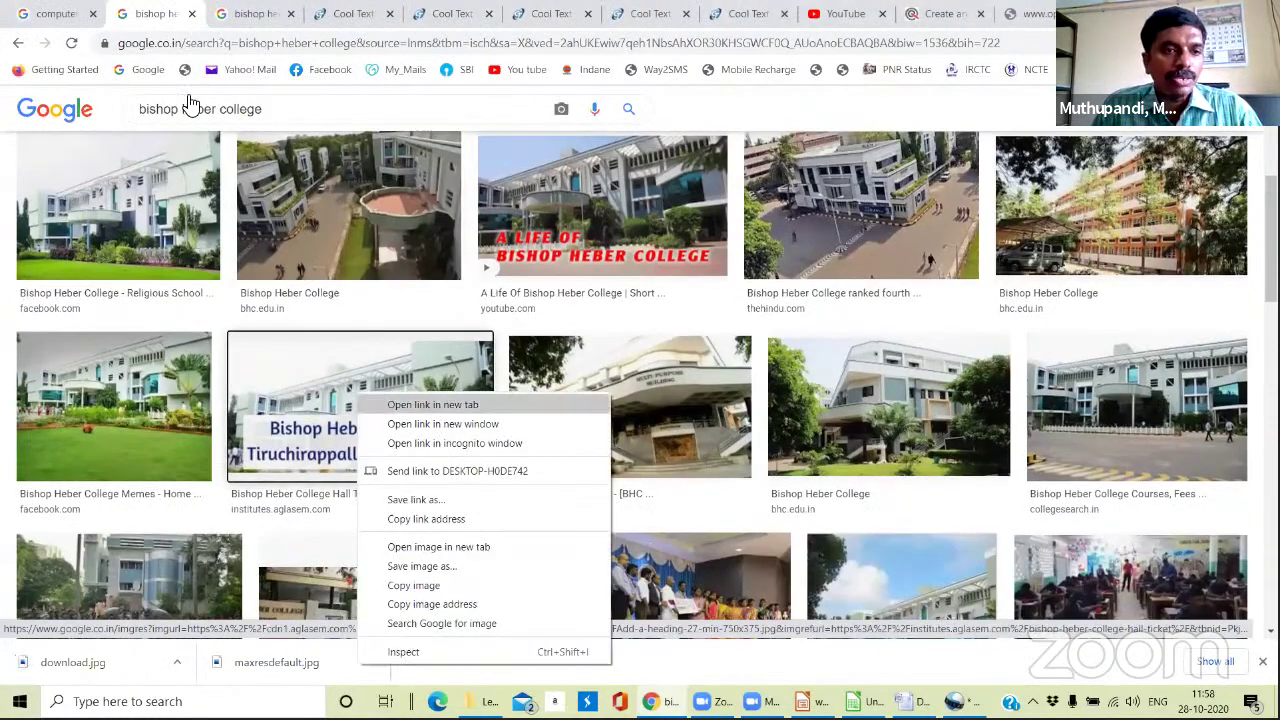
click(533, 595)
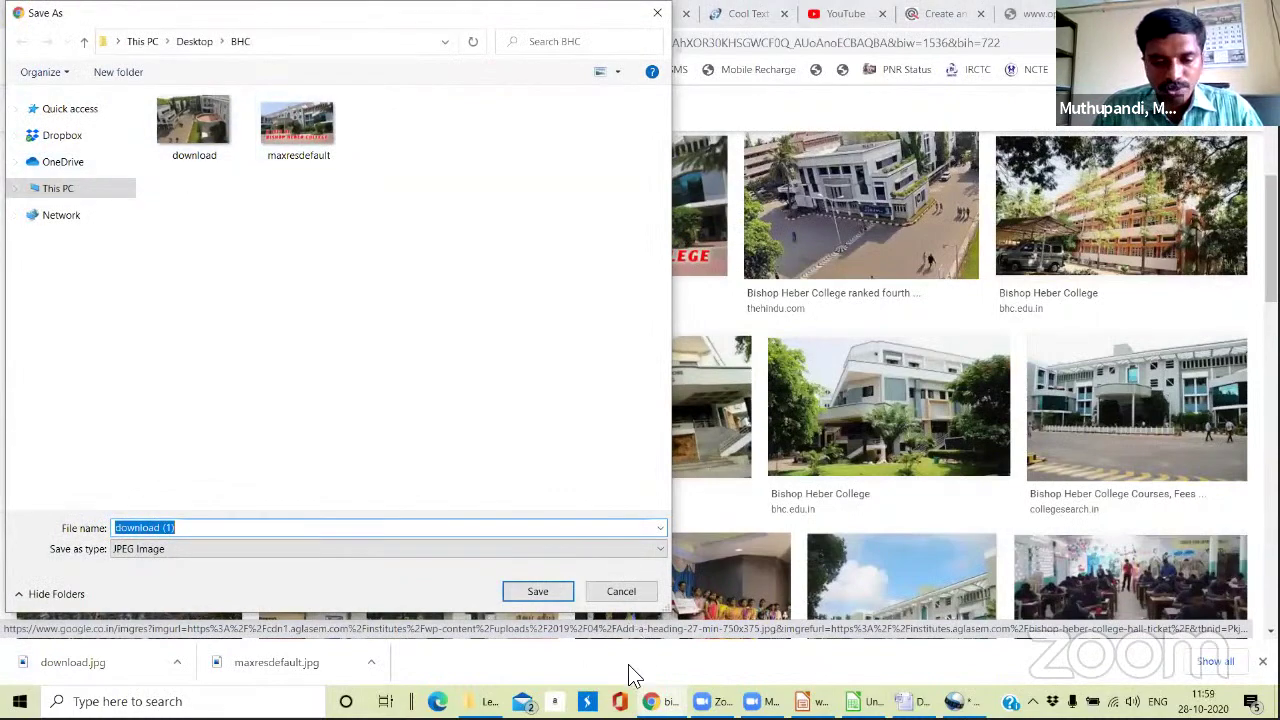
key(Return)
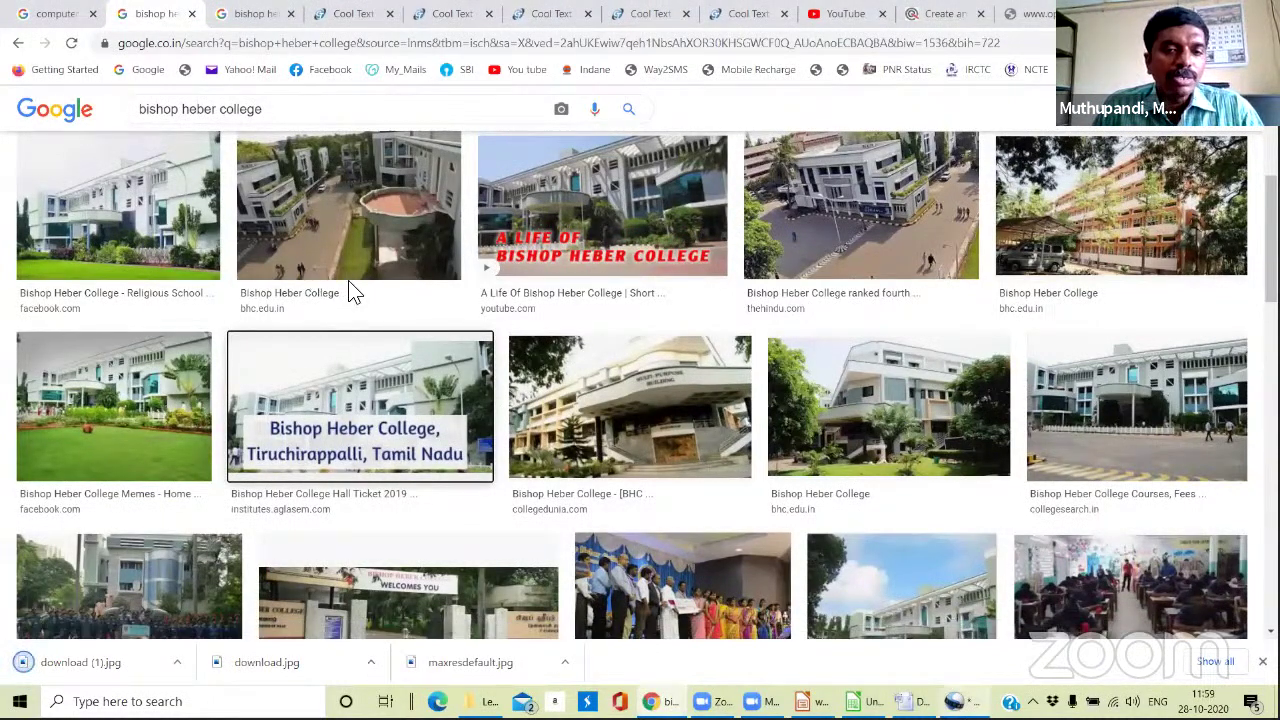
Switch to OpenShot and import the download and download (1) images from the BHC folder into the project files.
key(alt+Tab)
key(ctrl+i)
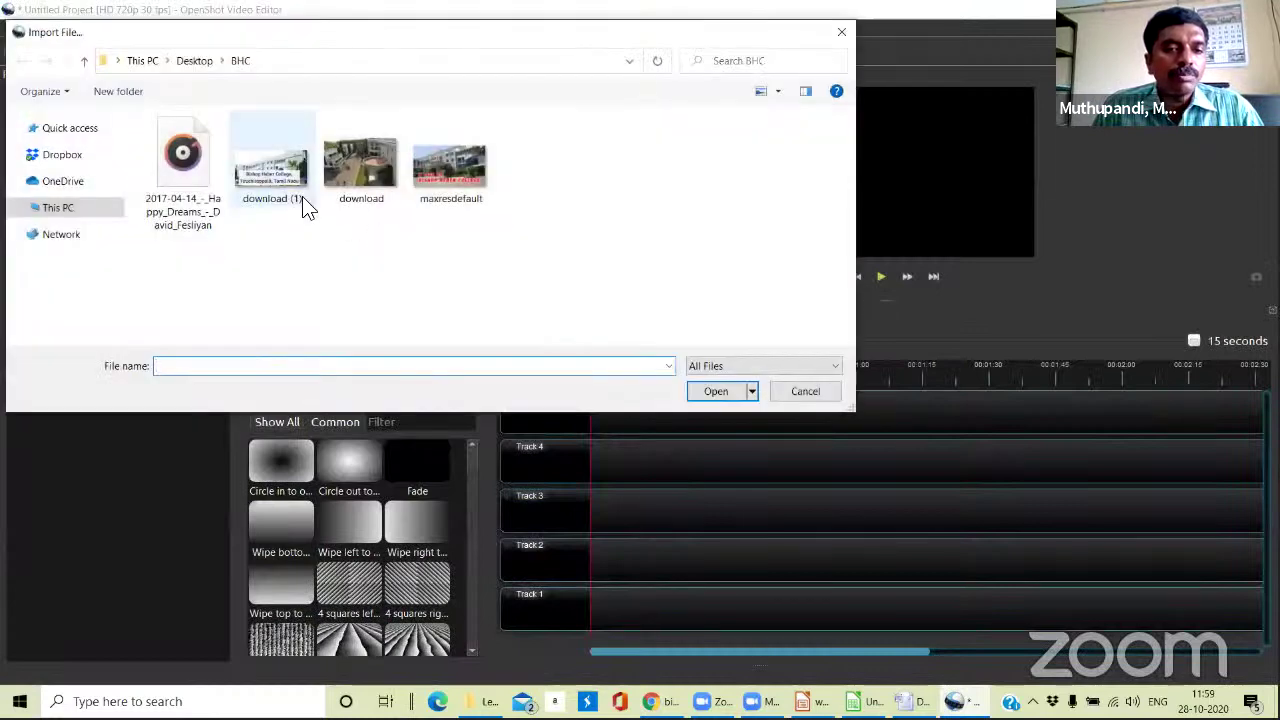
click(308, 188)
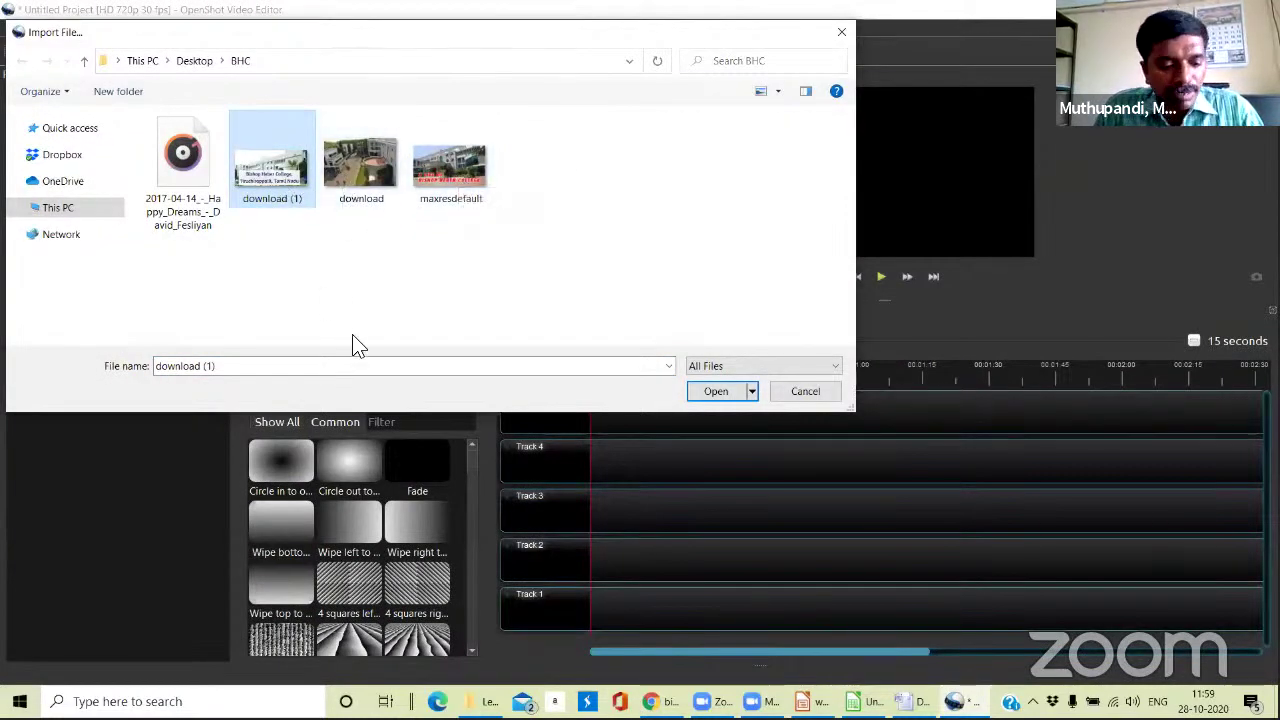
ctrl+click(354, 186)
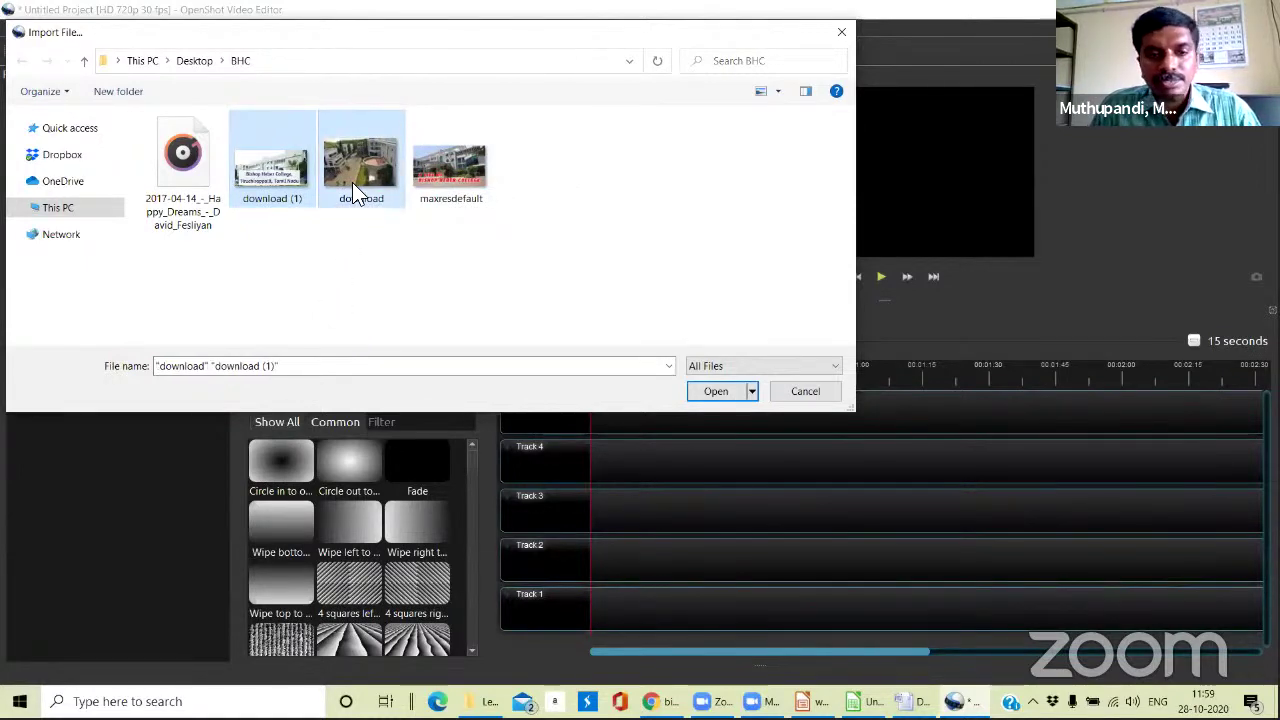
click(698, 386)
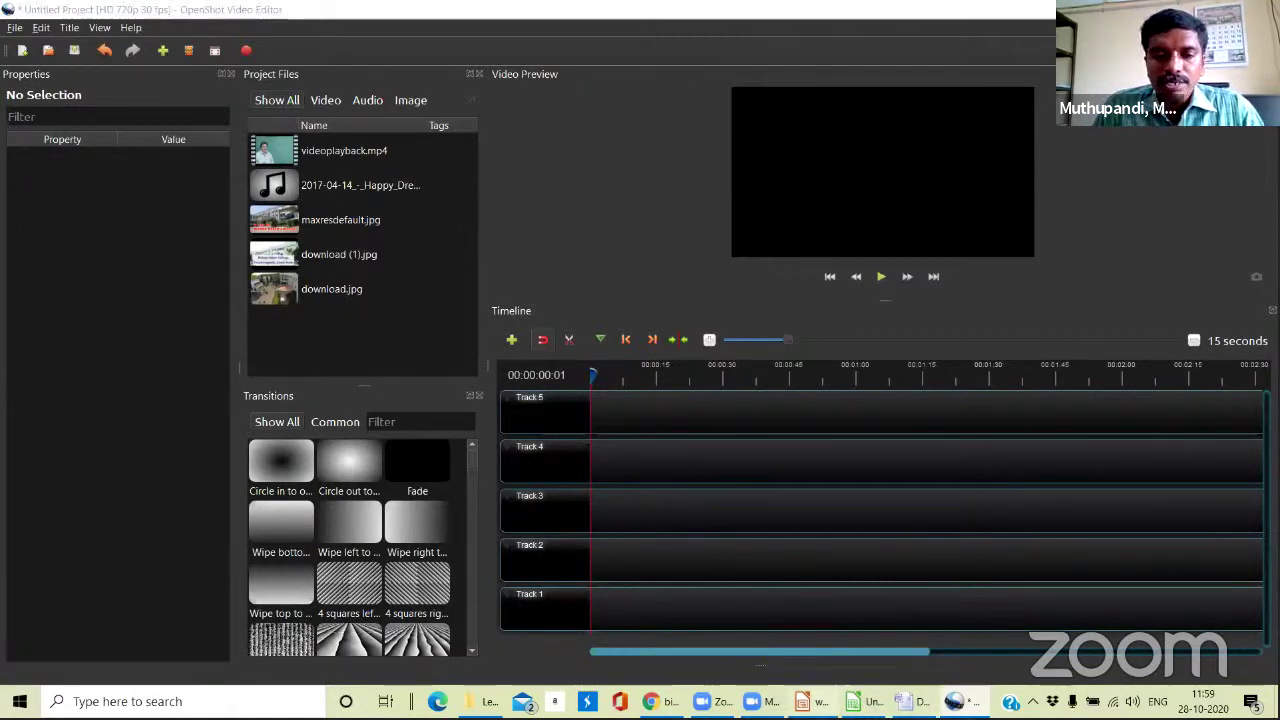
Switch to the Impress presentation and run the slide show on the OpenShot Key Sections slides, advancing to the Time Line slide.
key(alt+Tab)
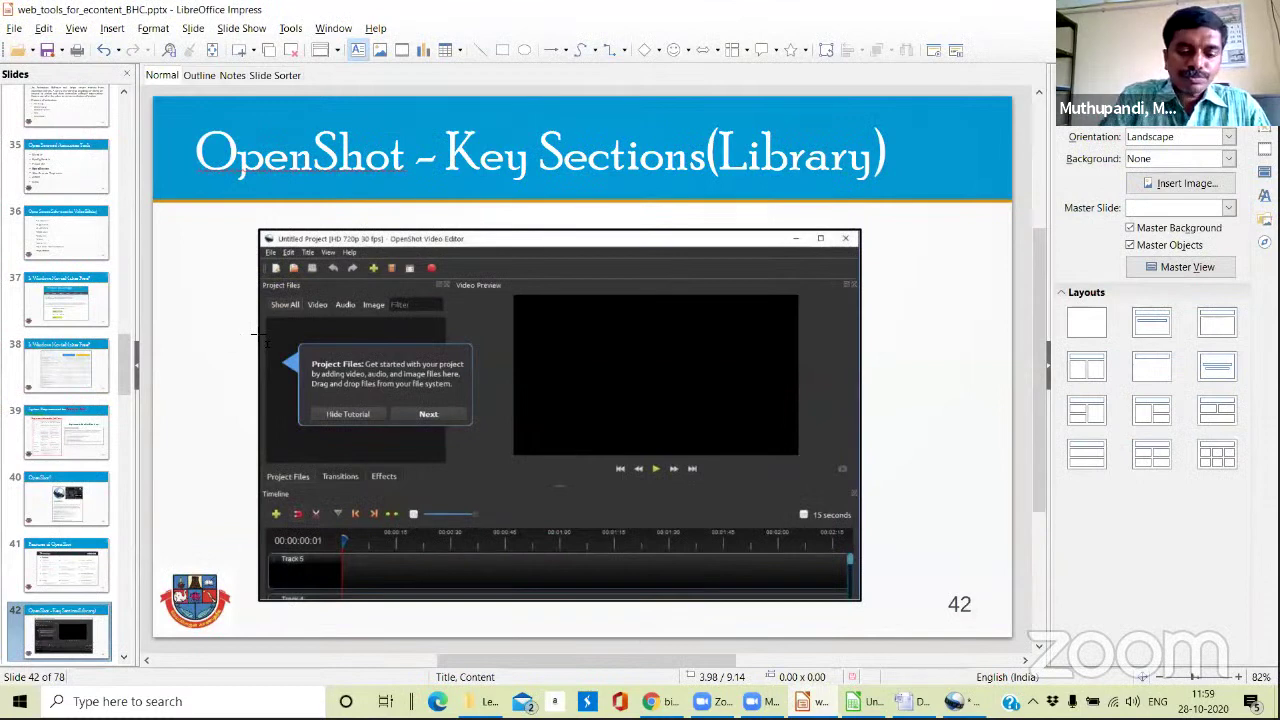
key(F5)
click(254, 330)
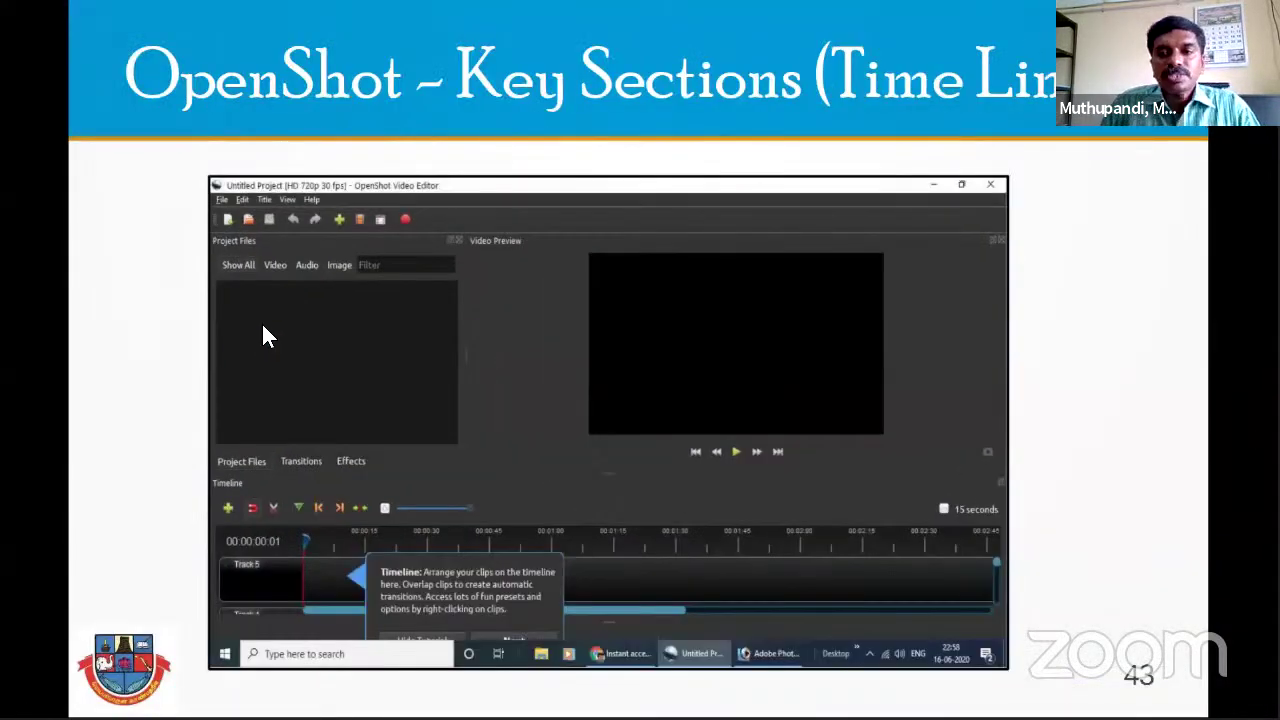
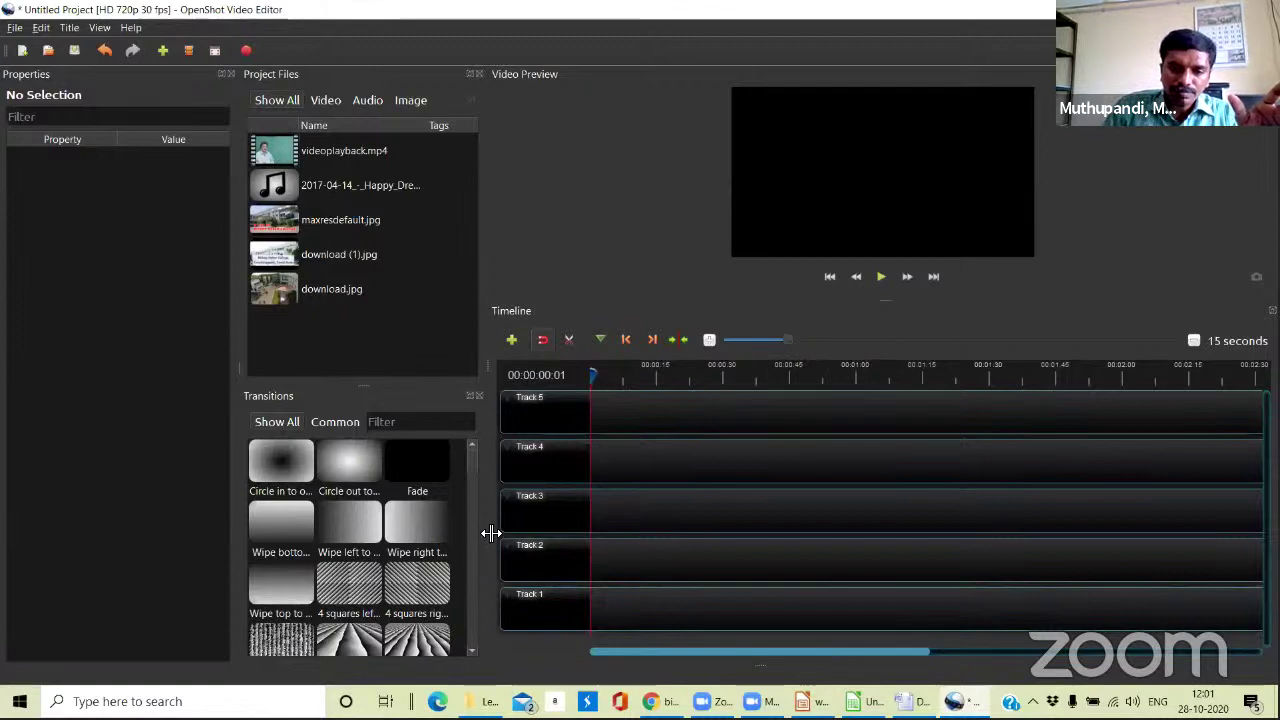
Rearrange the OpenShot workspace with narrower Project Files and Transitions areas and an enlarged Video Preview above the Timeline.
drag(489, 531, 466, 514)
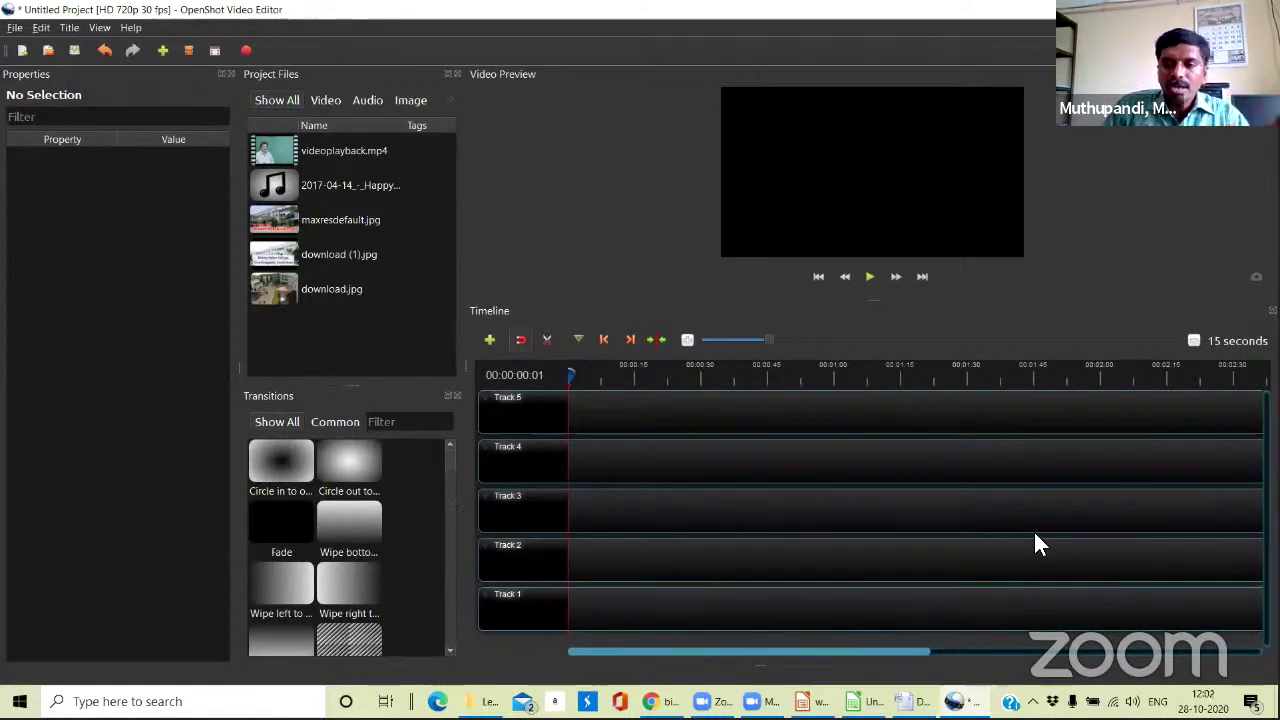
double_click(884, 312)
drag(866, 338, 903, 449)
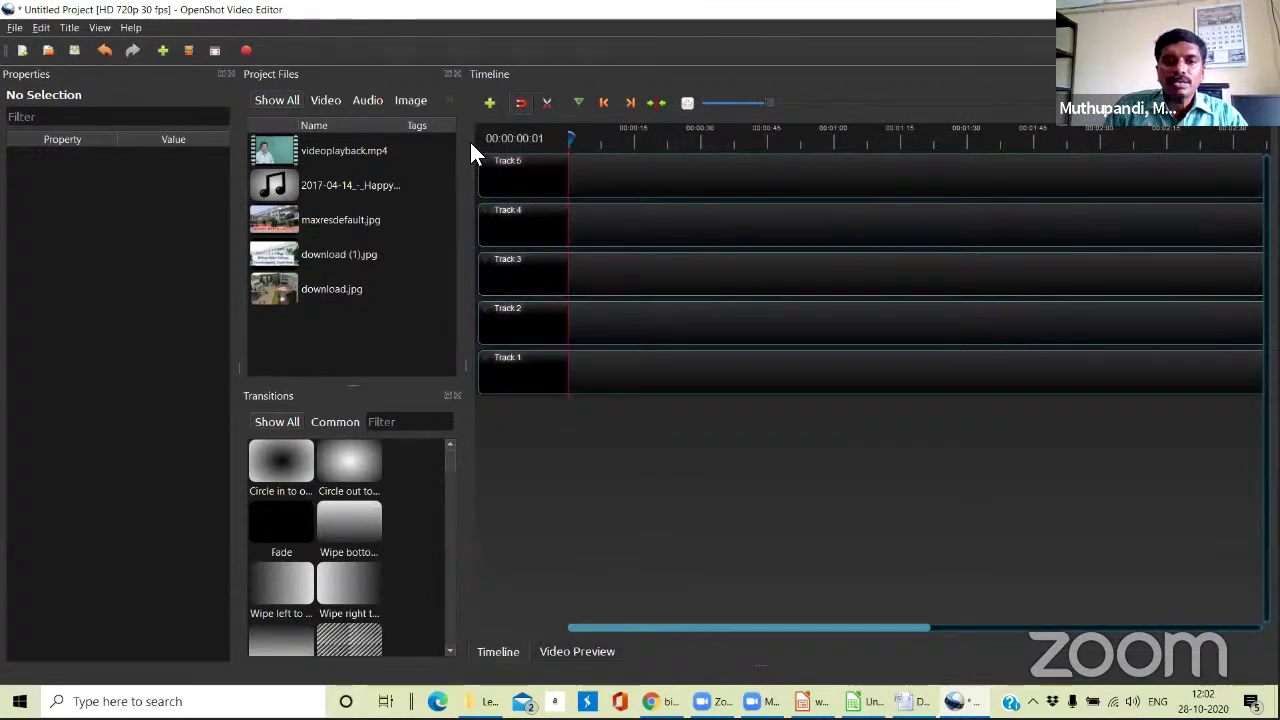
drag(899, 85, 898, 608)
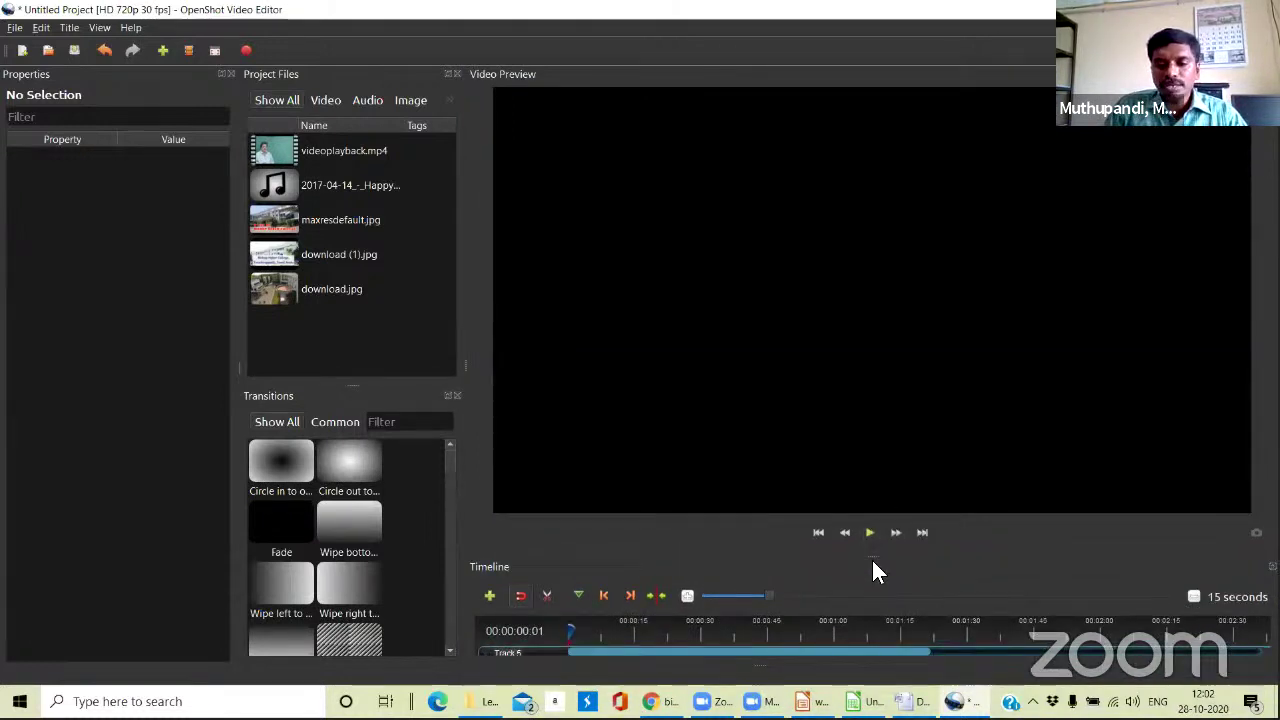
drag(872, 553, 881, 391)
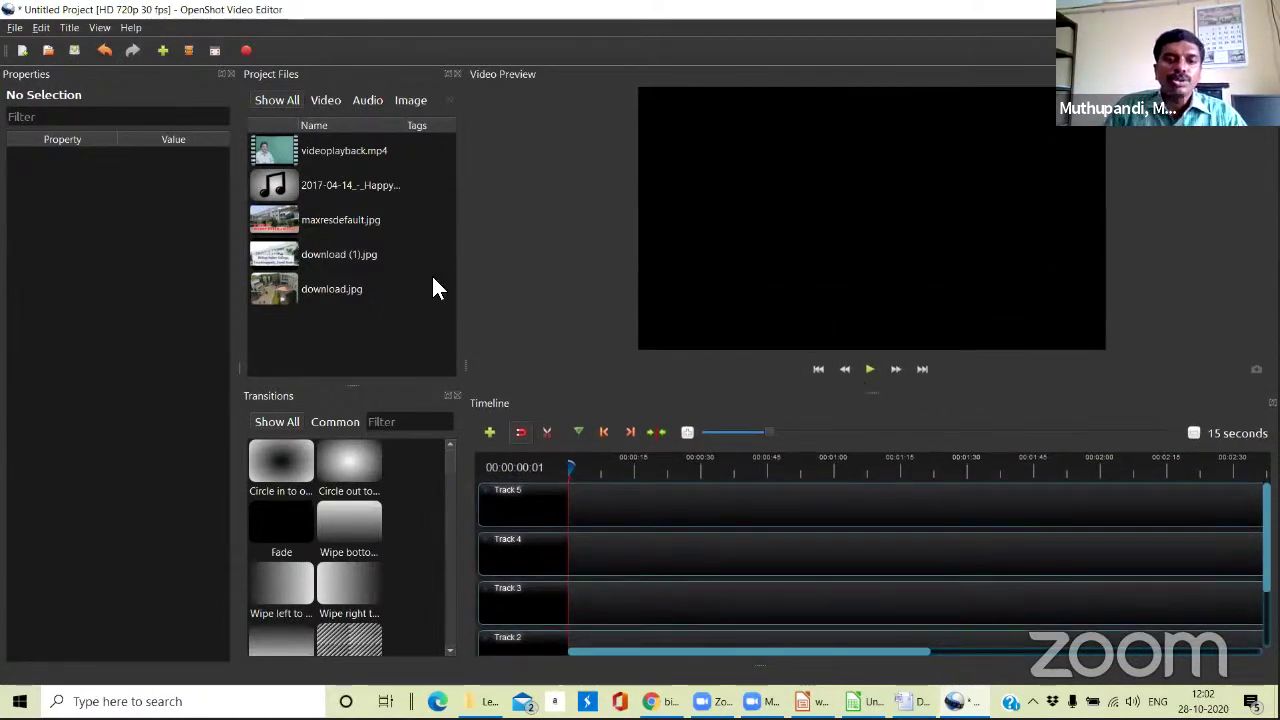
drag(466, 366, 423, 362)
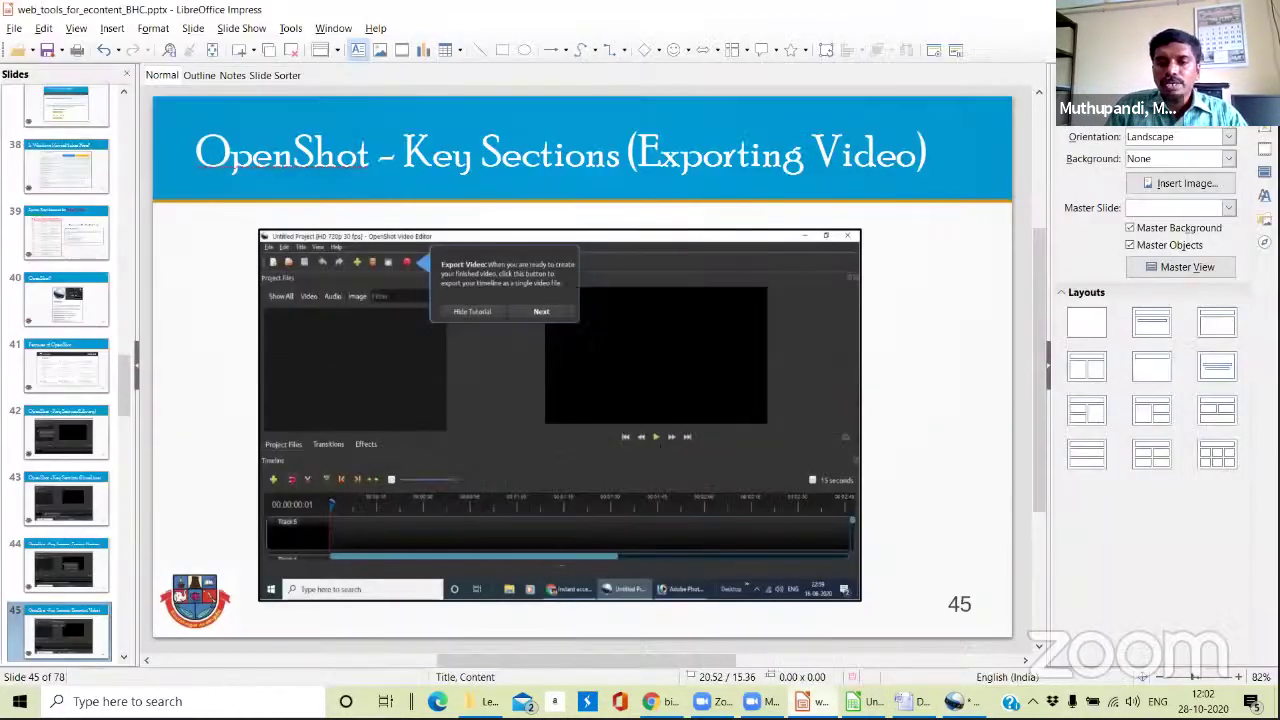
Present the Impress slides from Exporting Video through to New Project, and end the slide show.
click(812, 701)
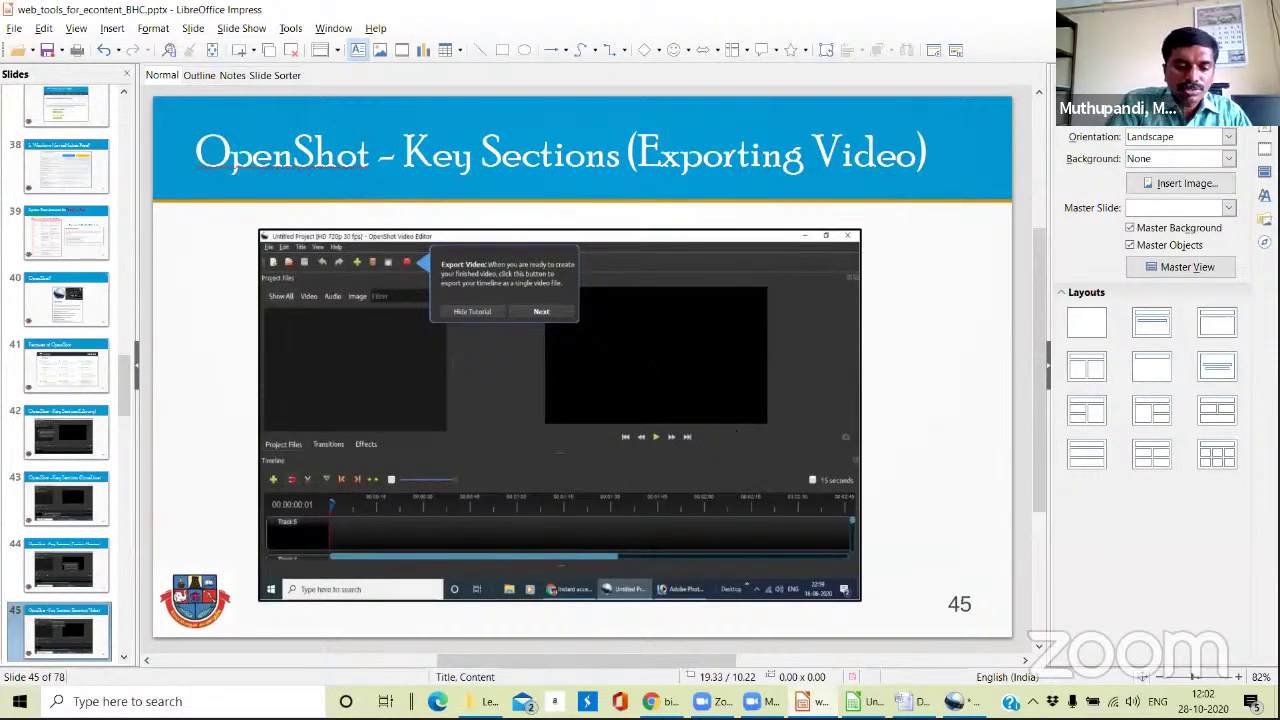
key(shift+F5)
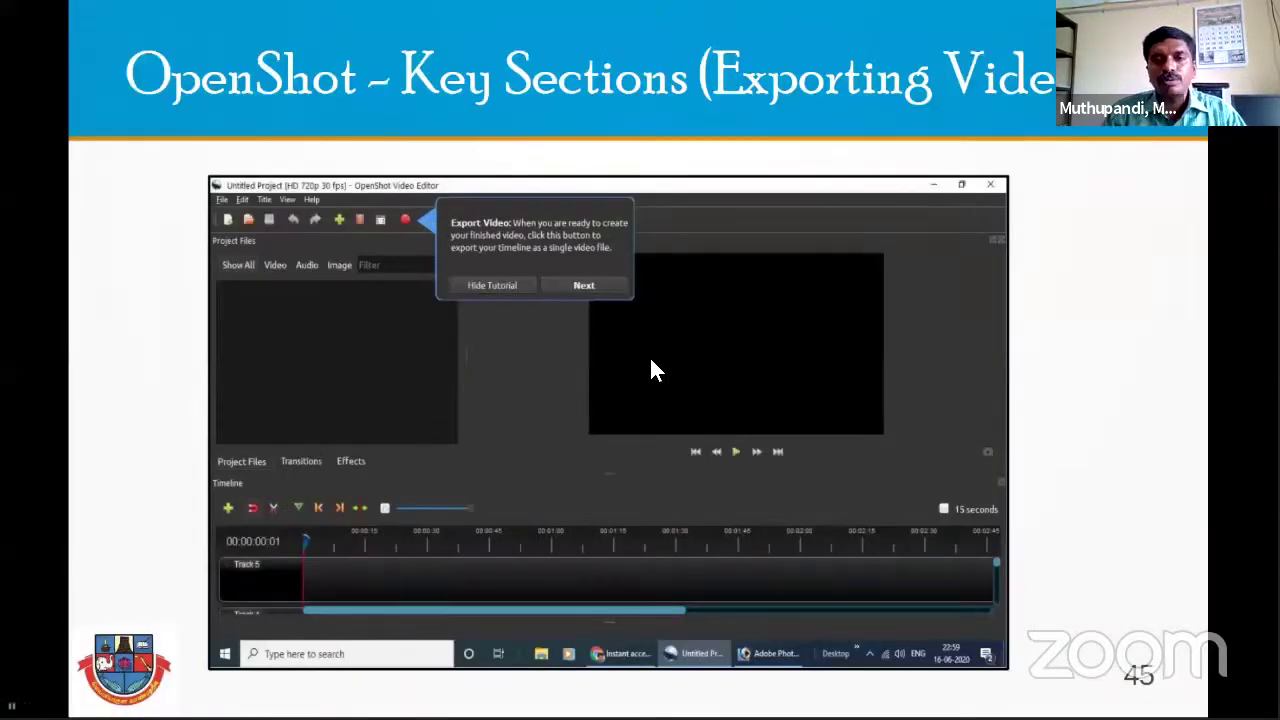
click(652, 368)
click(652, 370)
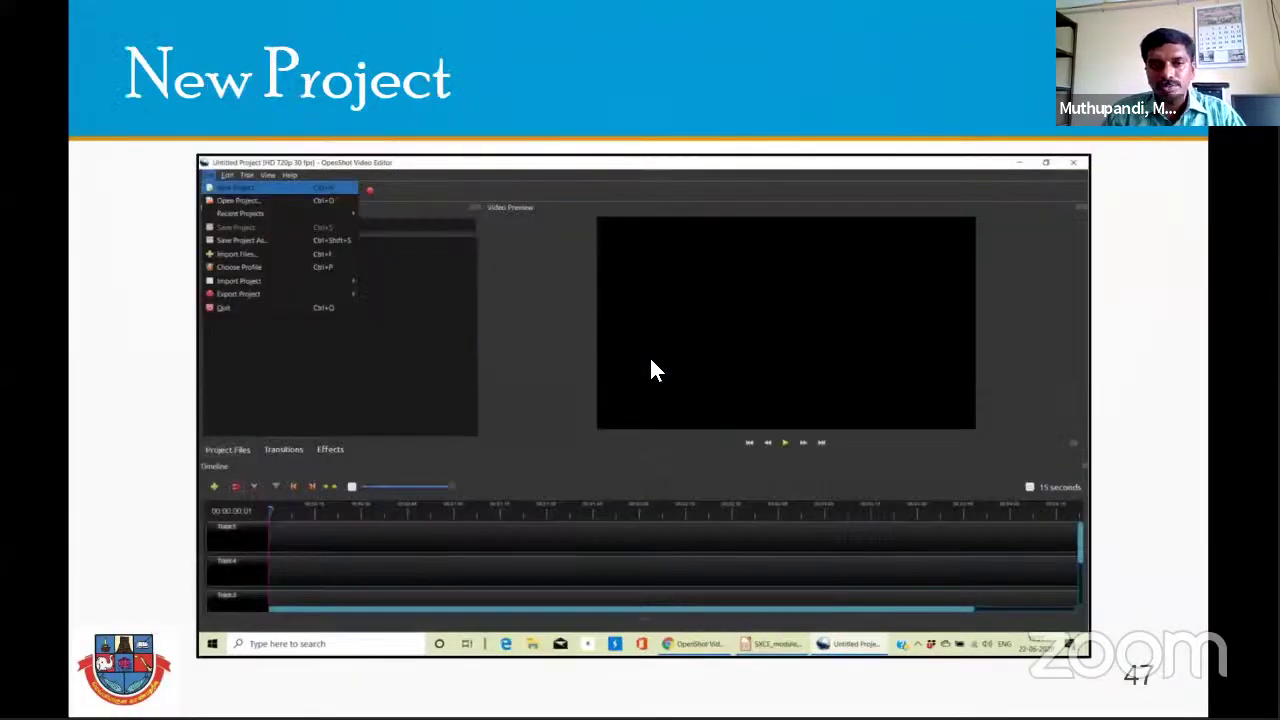
key(Escape)
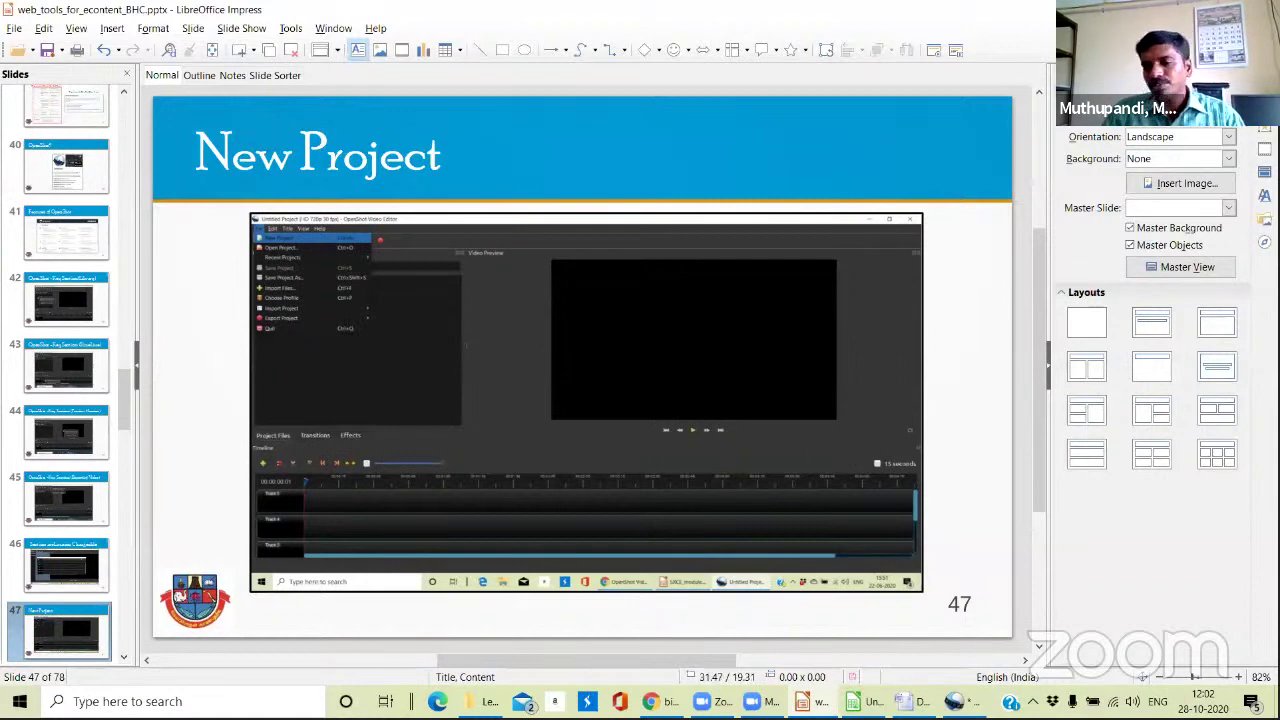
Return to OpenShot and point out the imported music and videoplayback files, leaving the video selected.
key(alt+Tab)
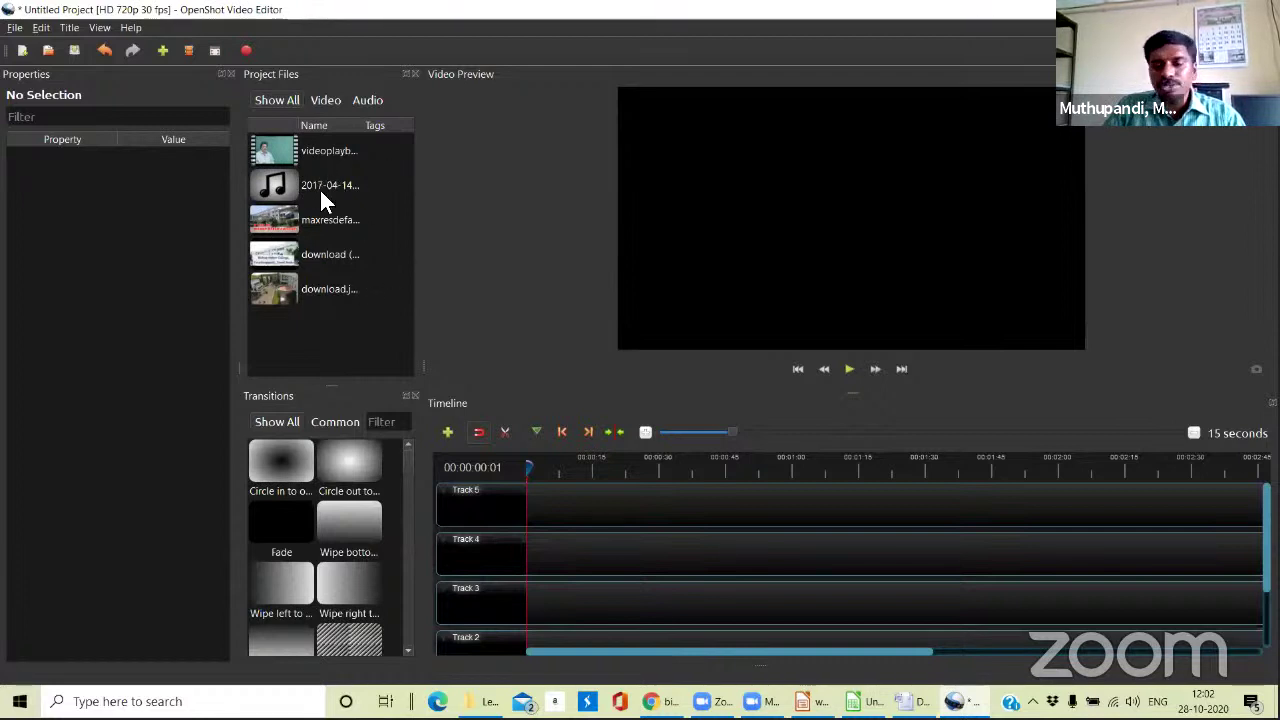
click(274, 160)
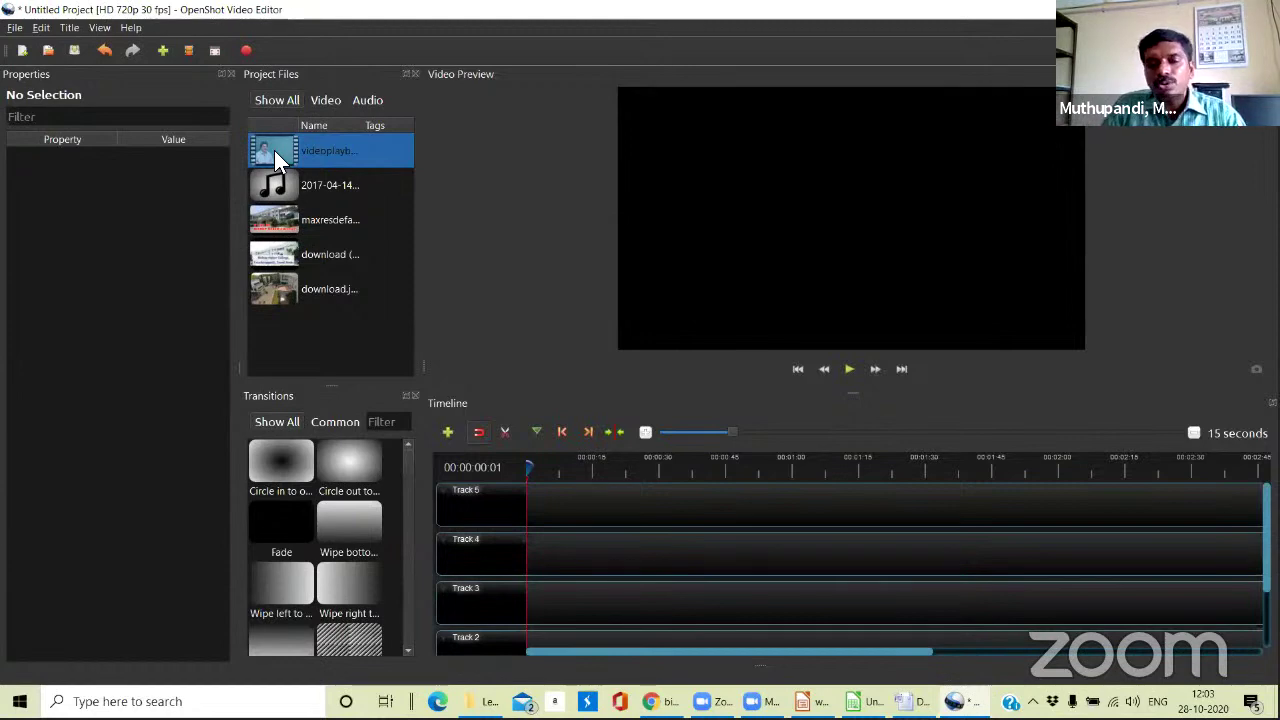
click(346, 184)
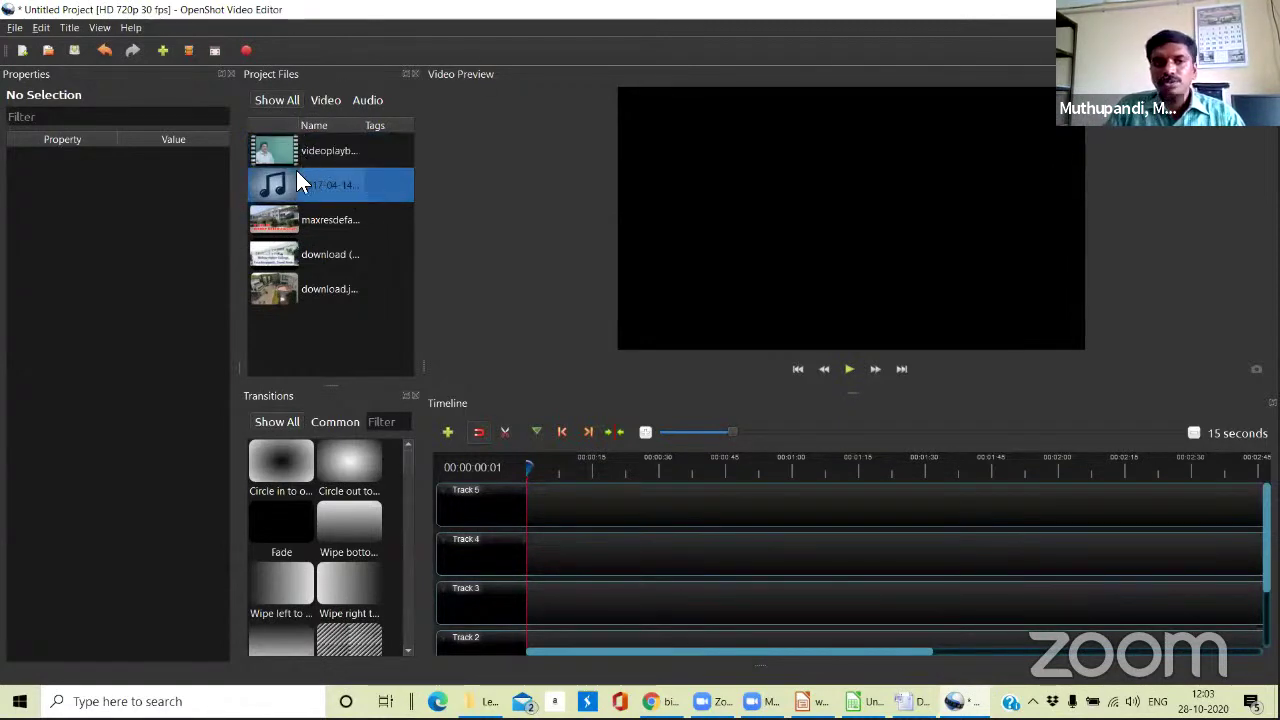
click(272, 152)
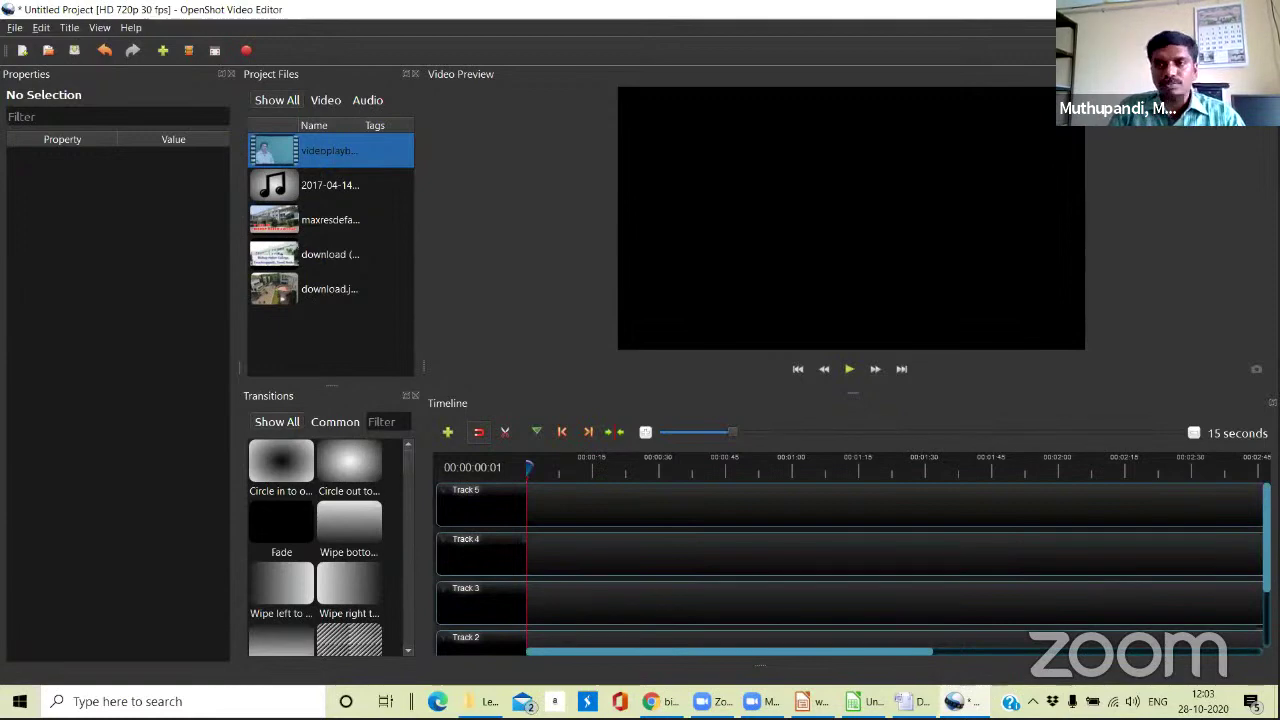
Go to the Windows desktop, search for obs and launch OBS Studio (64bit).
key(alt+Tab)
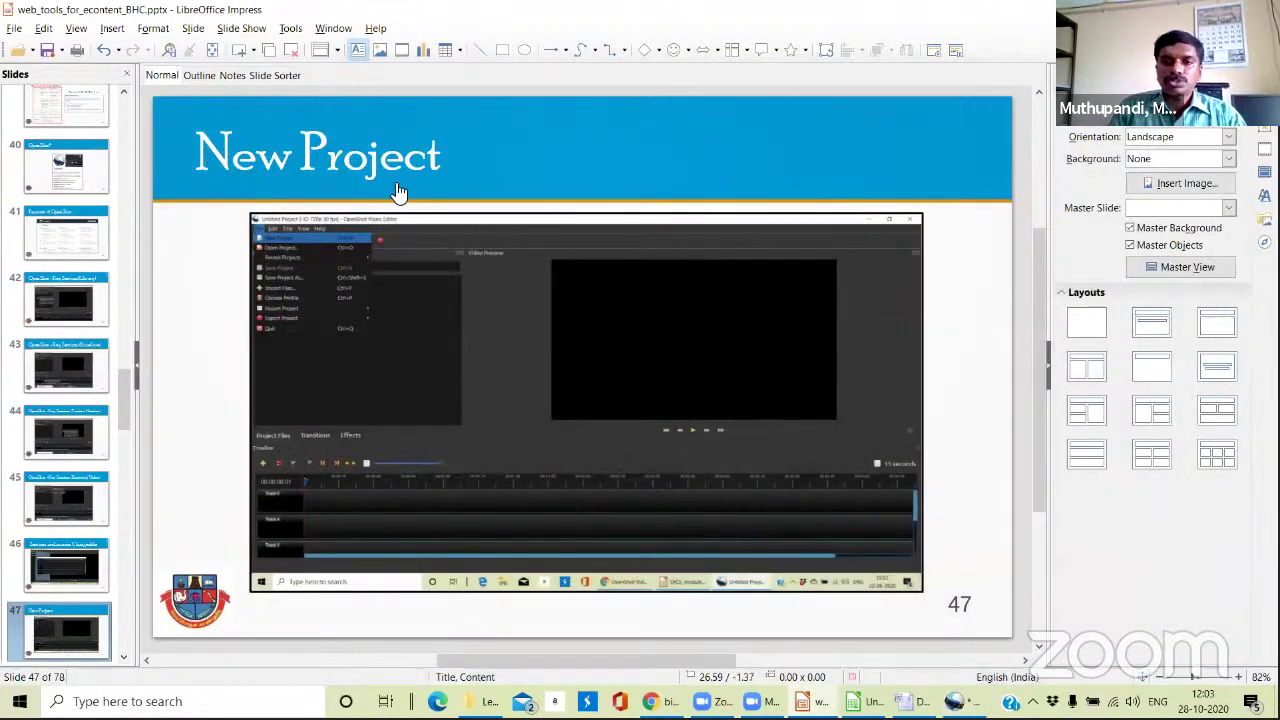
key(alt+Tab)
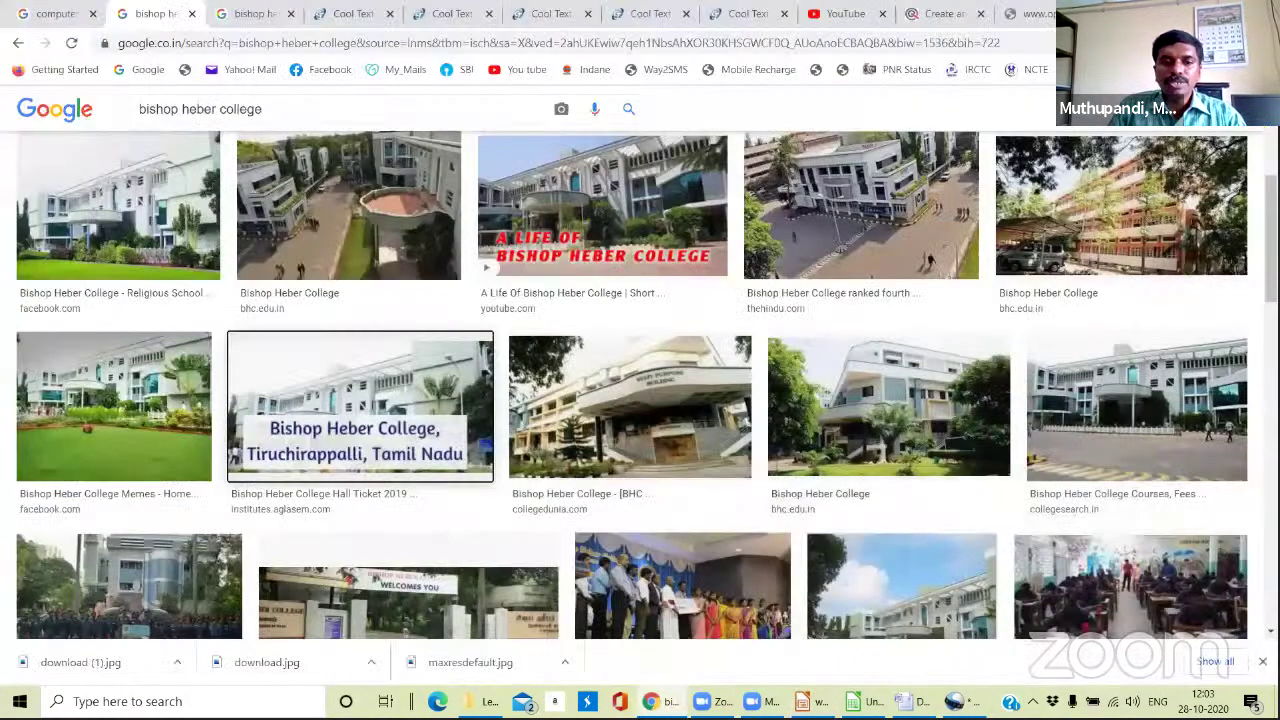
key(alt+Tab)
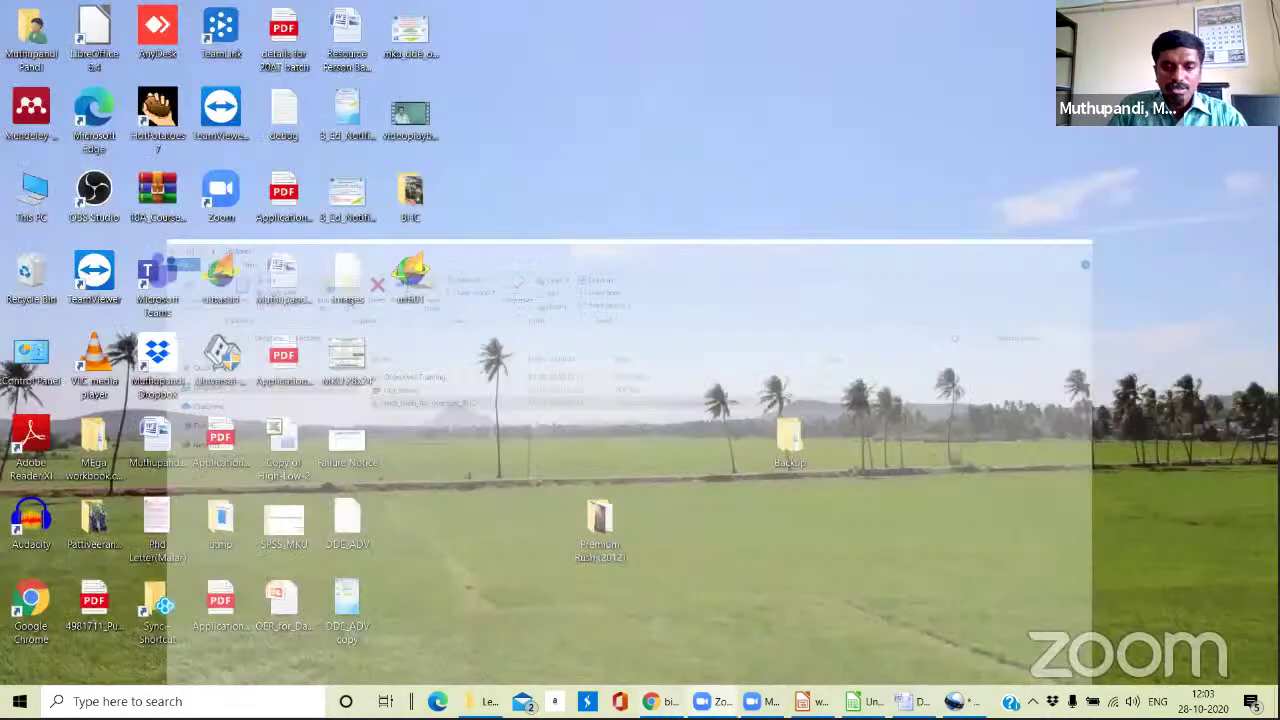
key(super)
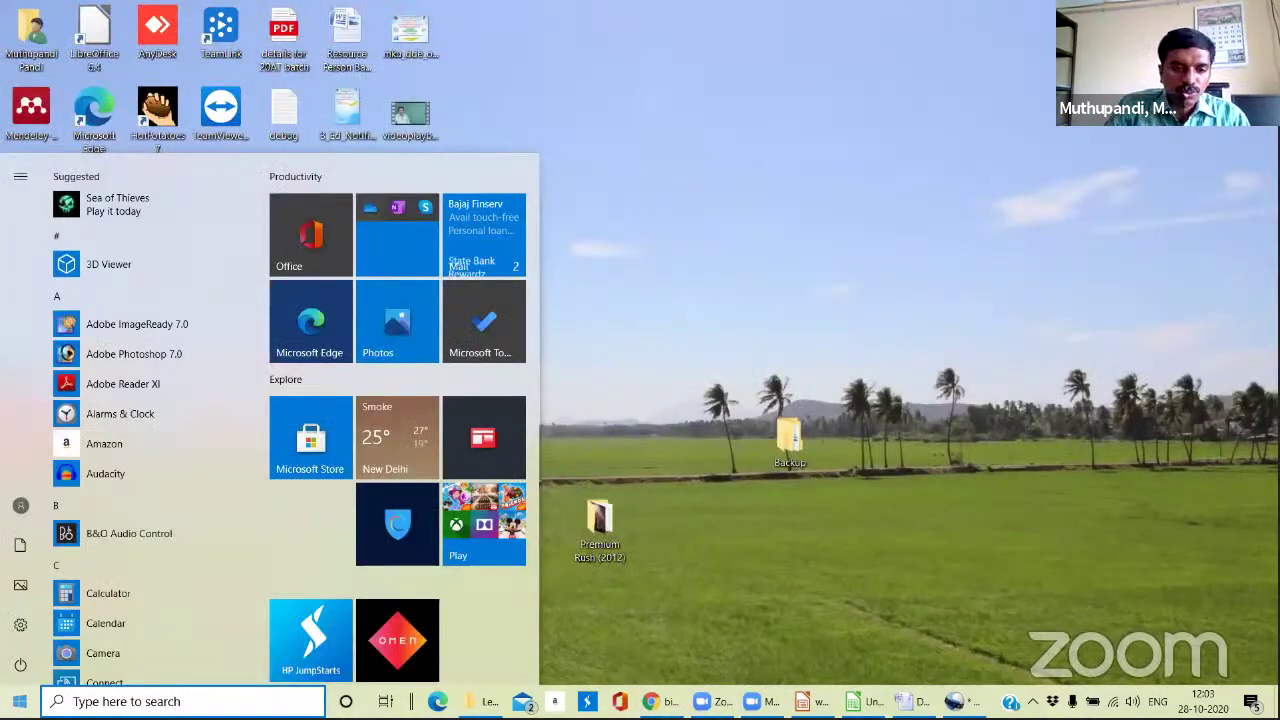
key(super)
key(super)
text(obs)
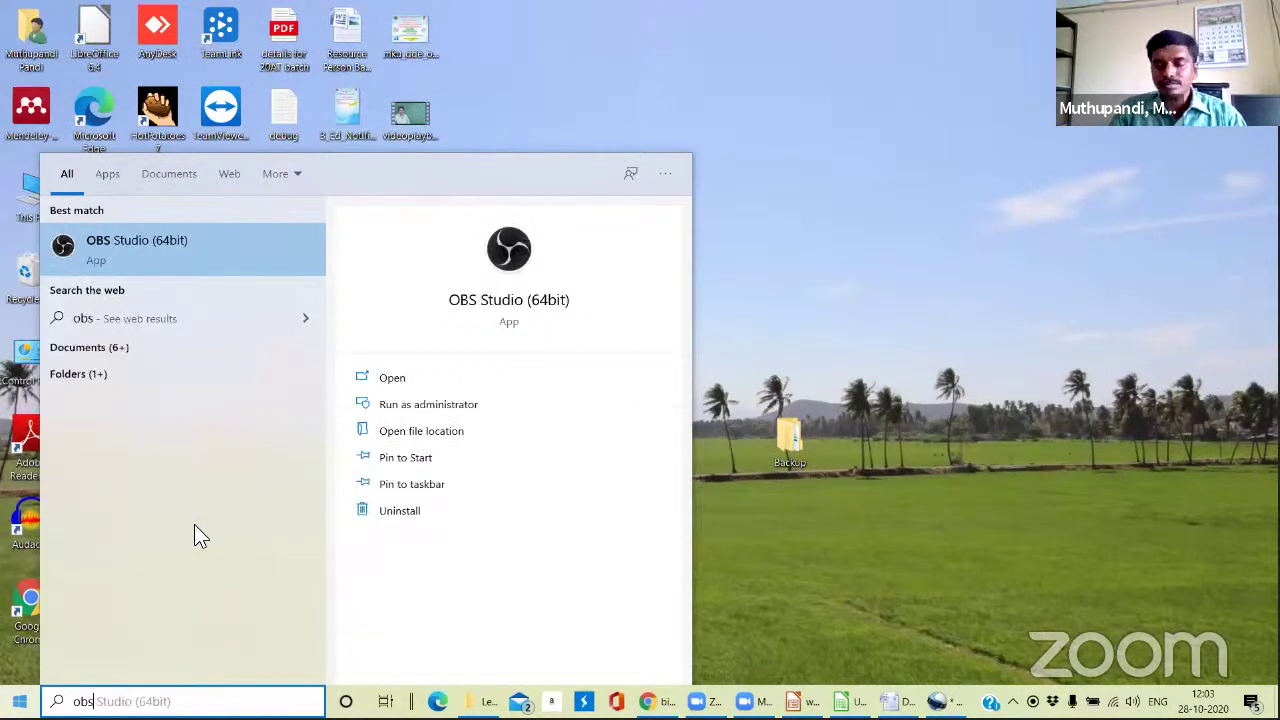
key(Return)
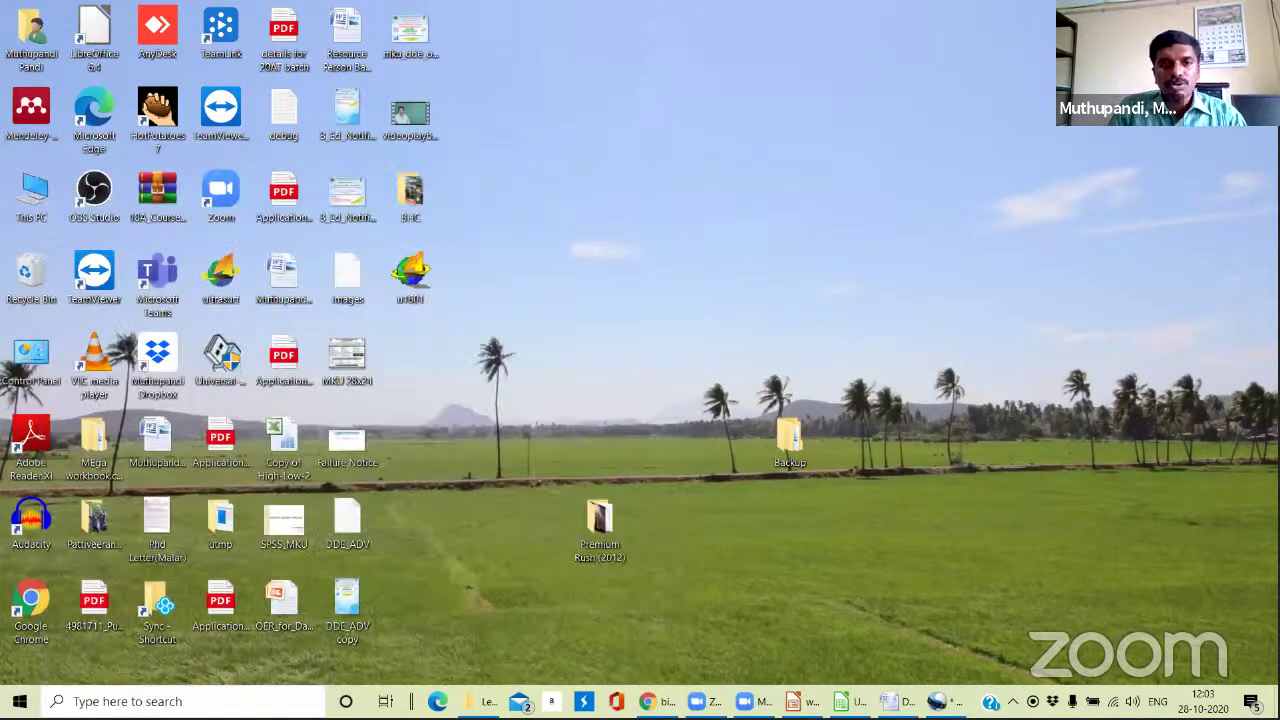
Switch to Chrome, search Google for obs studio and view the Windows installer options on the obsproject.com/download page.
click(647, 701)
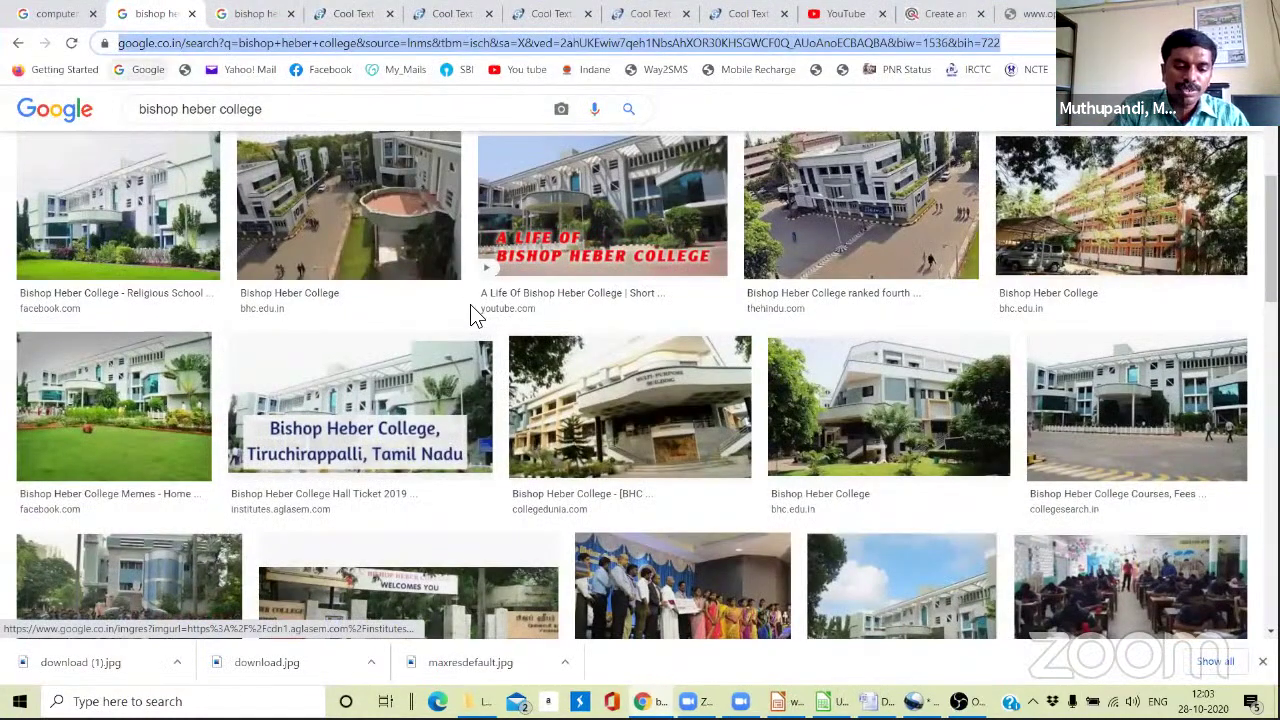
click(476, 316)
text(obs studio)
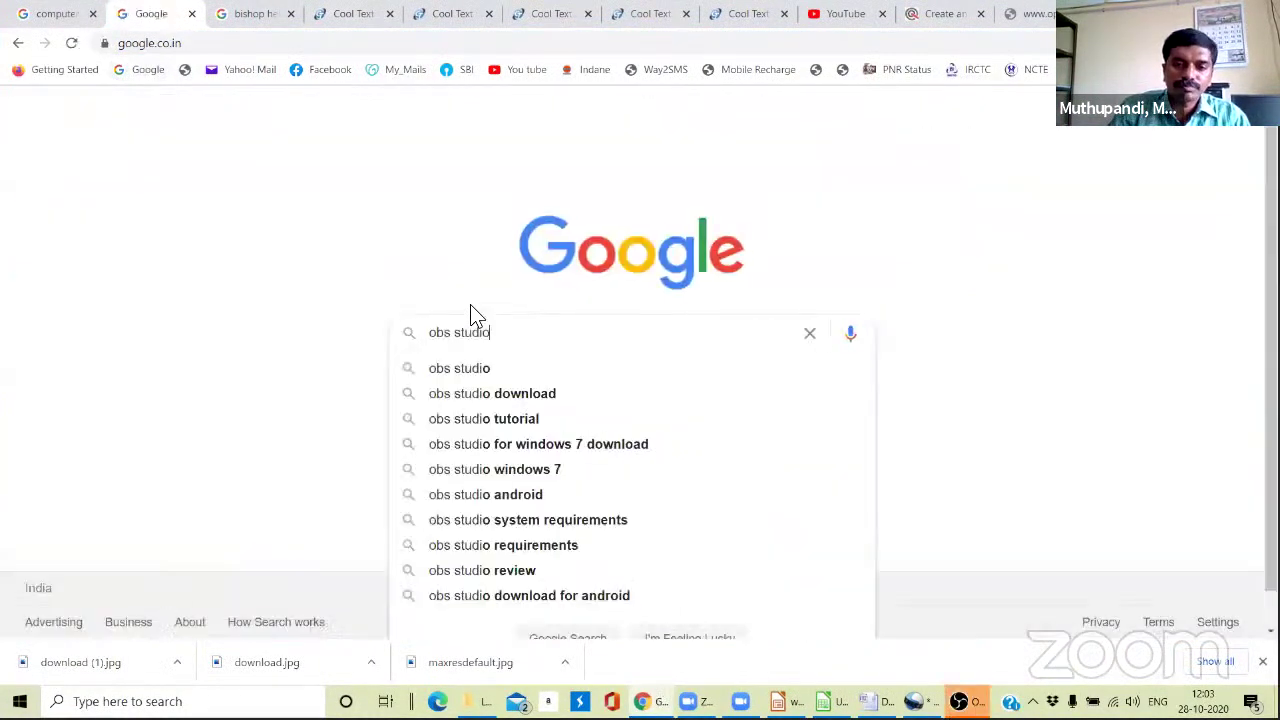
click(486, 370)
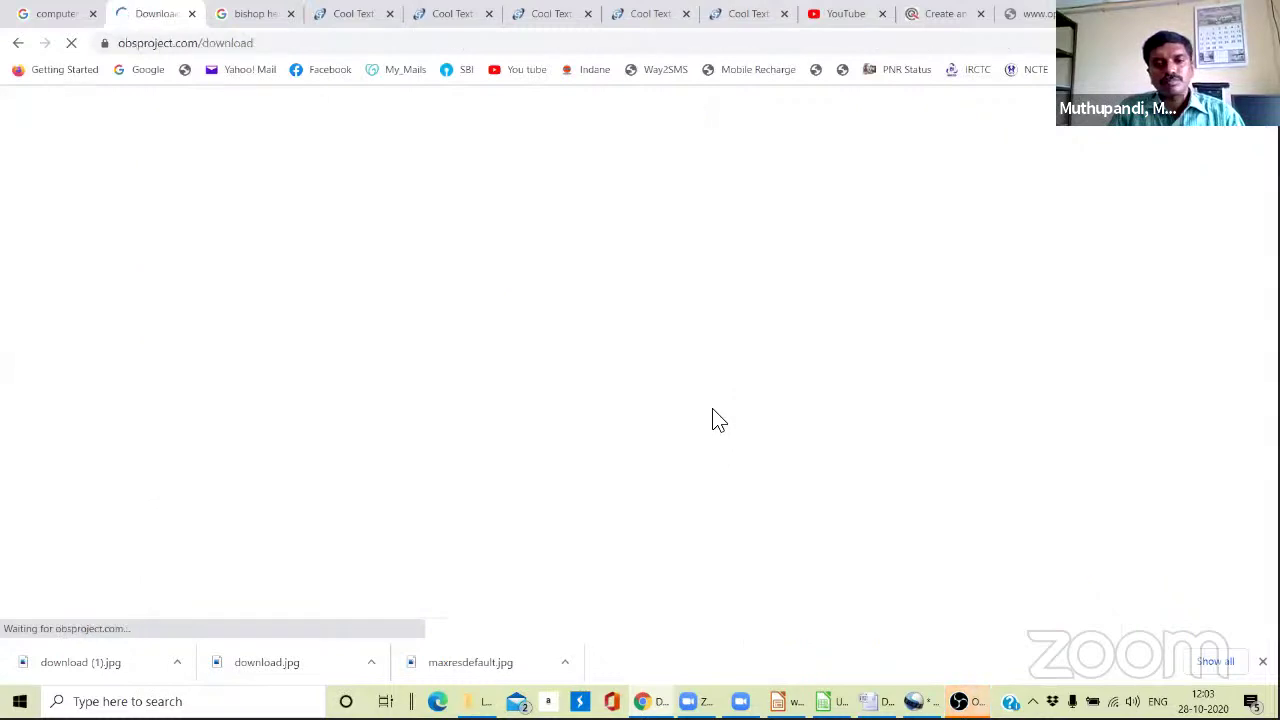
scroll(890, 468, down, 3)
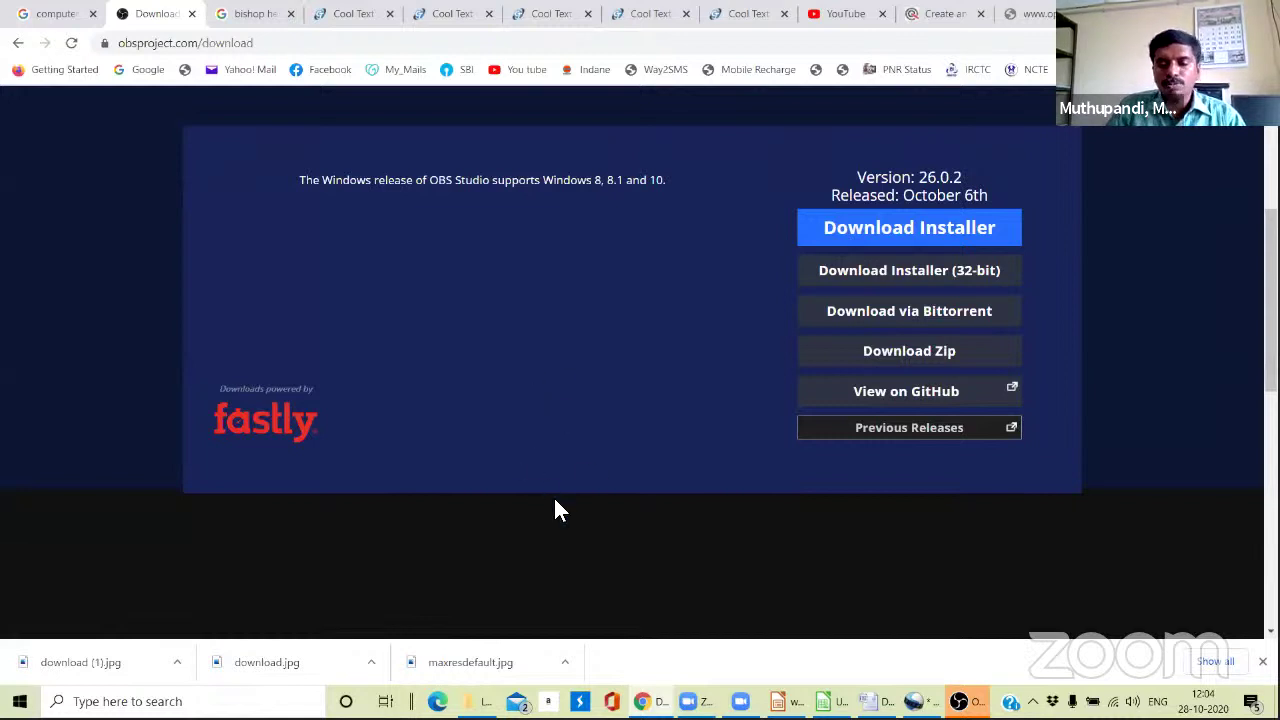
Switch to OBS Studio, move its window clear of the screen edge and maximize it.
key(alt+Tab)
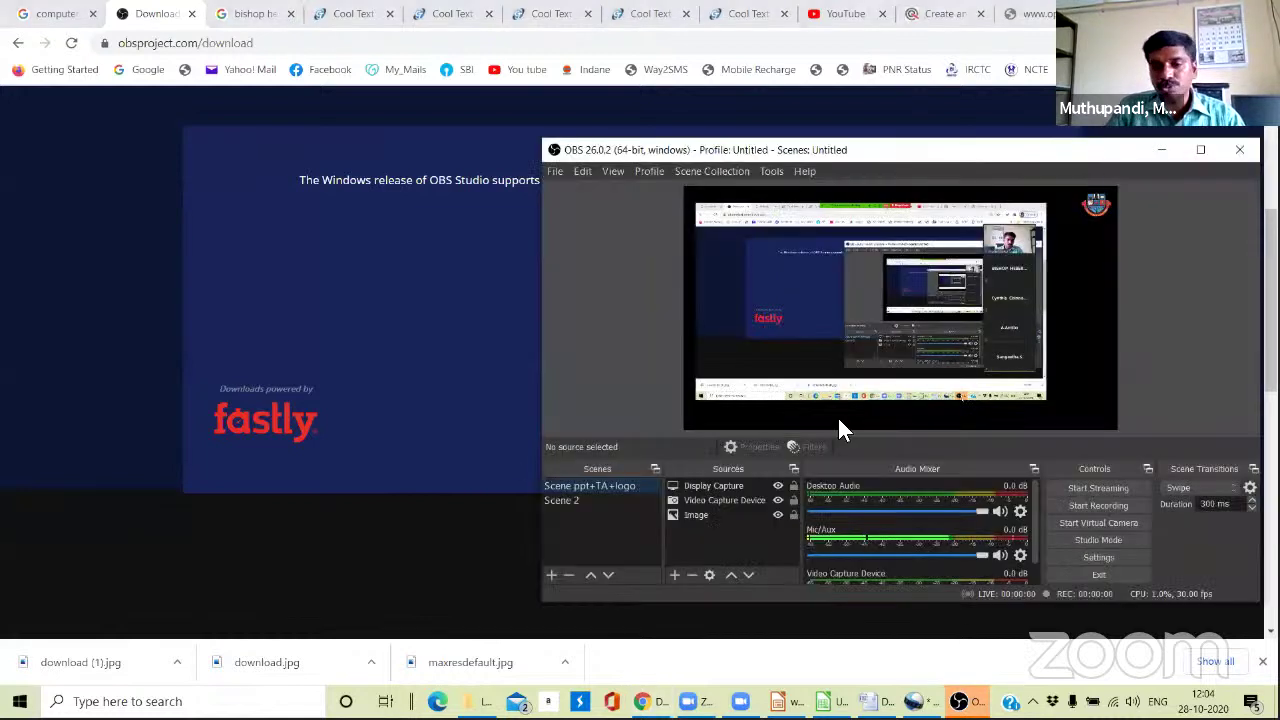
drag(545, 150, 212, 136)
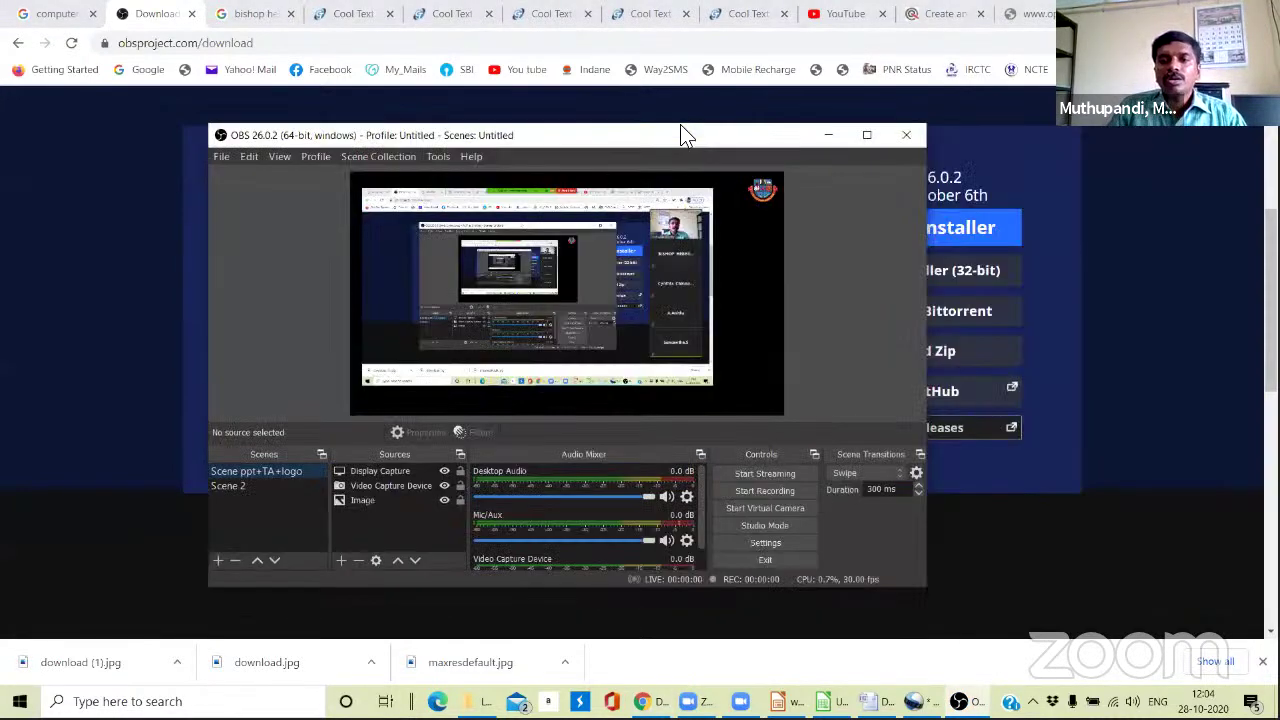
click(868, 136)
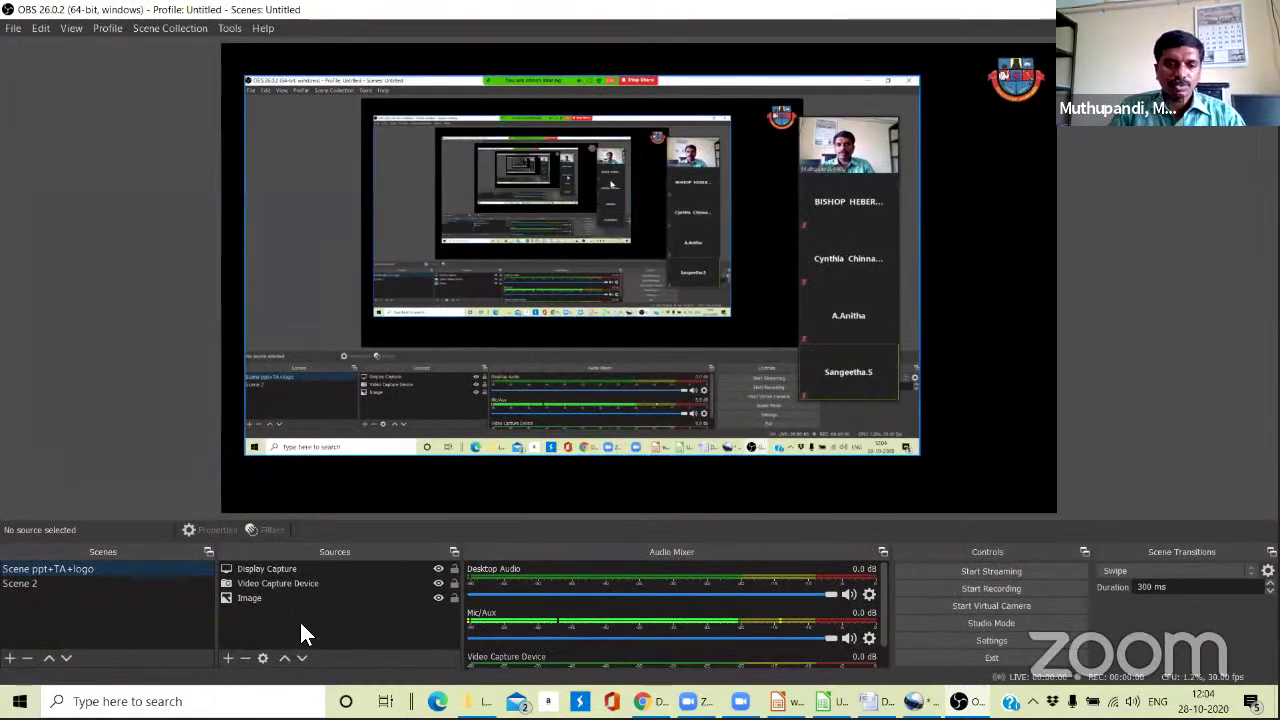
Remove the Display Capture source from the scene named Scene ppt+TA+logo and confirm the removal.
click(256, 583)
right_click(256, 568)
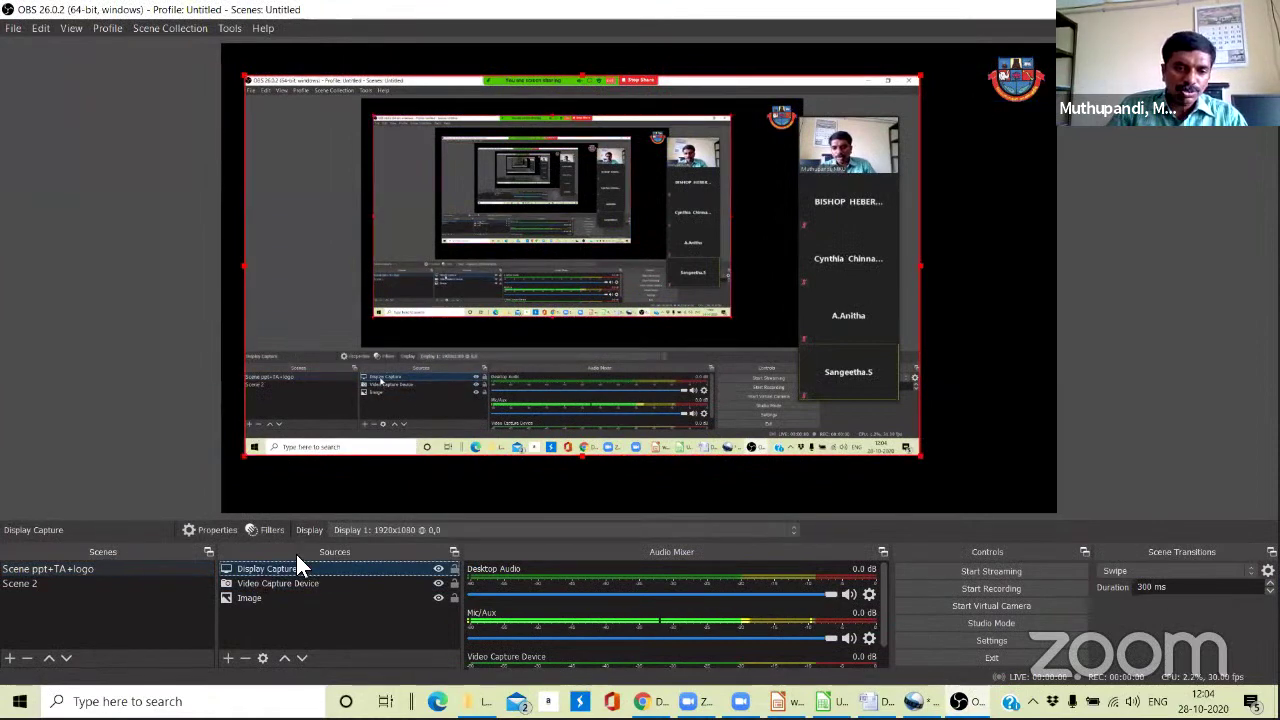
click(282, 570)
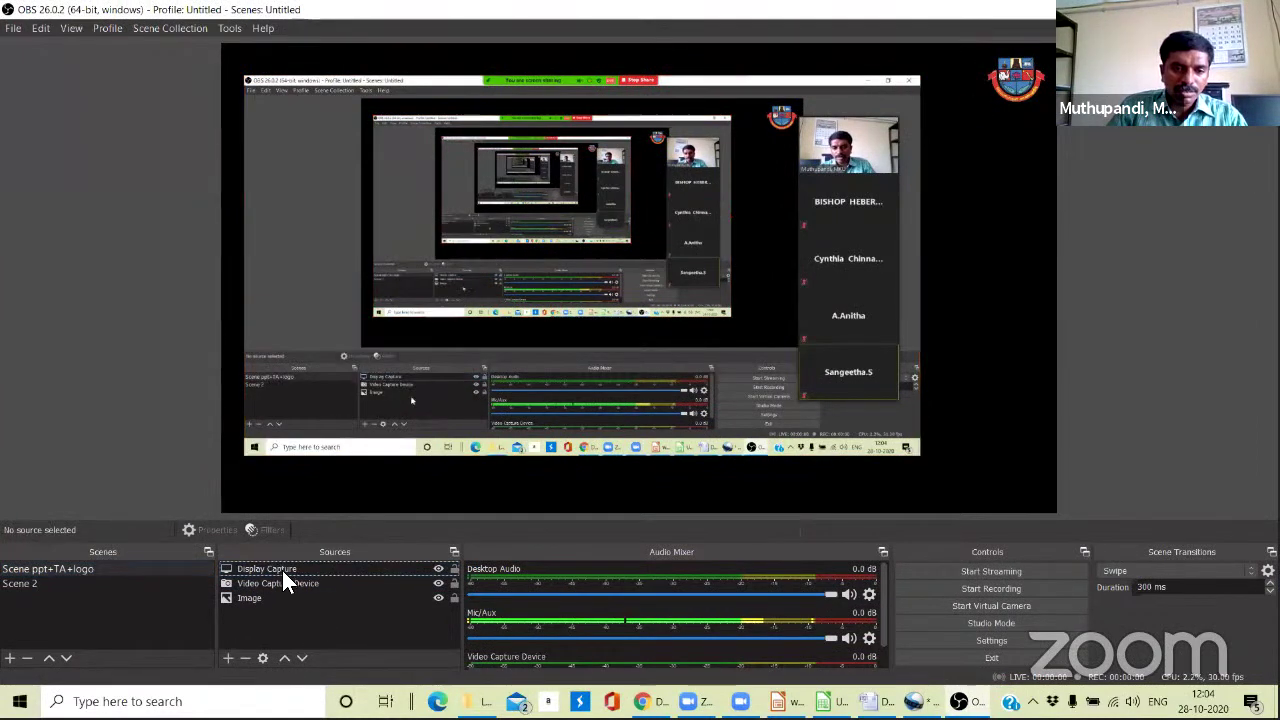
click(245, 658)
click(712, 370)
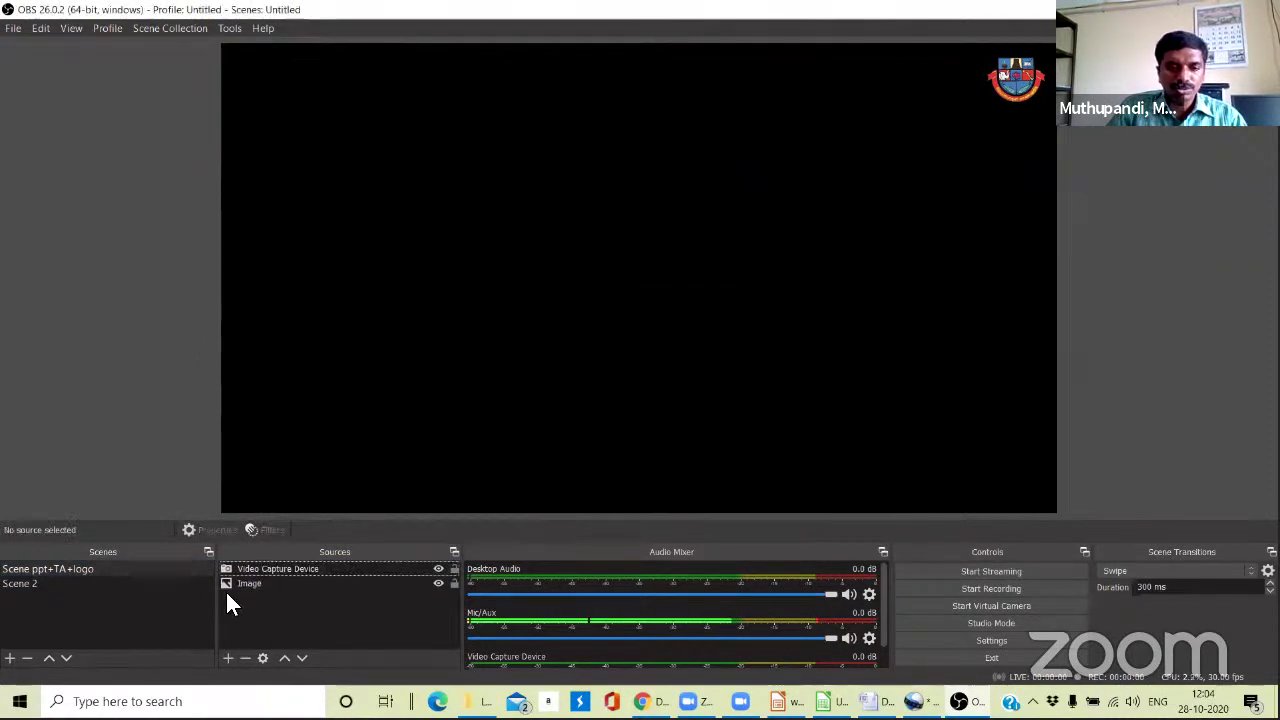
Remove the Video Capture Device and Image sources from Scene ppt+TA+logo, leaving its source list empty.
click(252, 568)
right_click(252, 568)
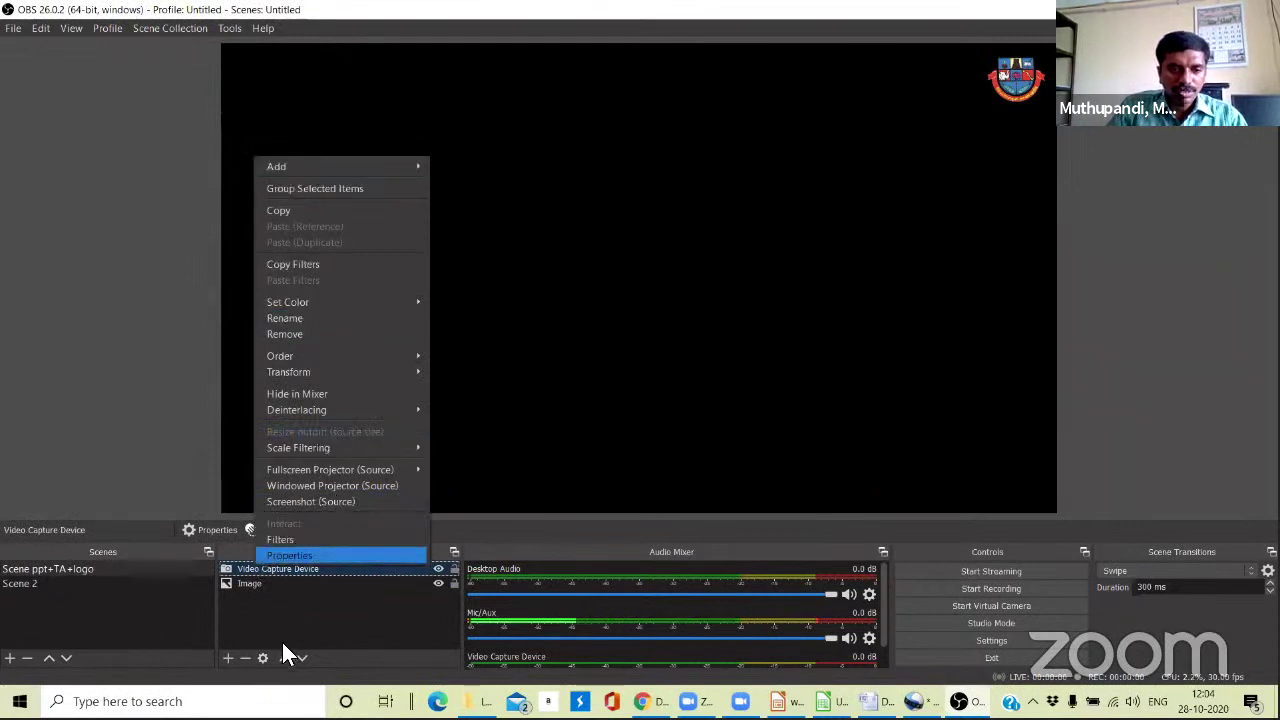
click(250, 590)
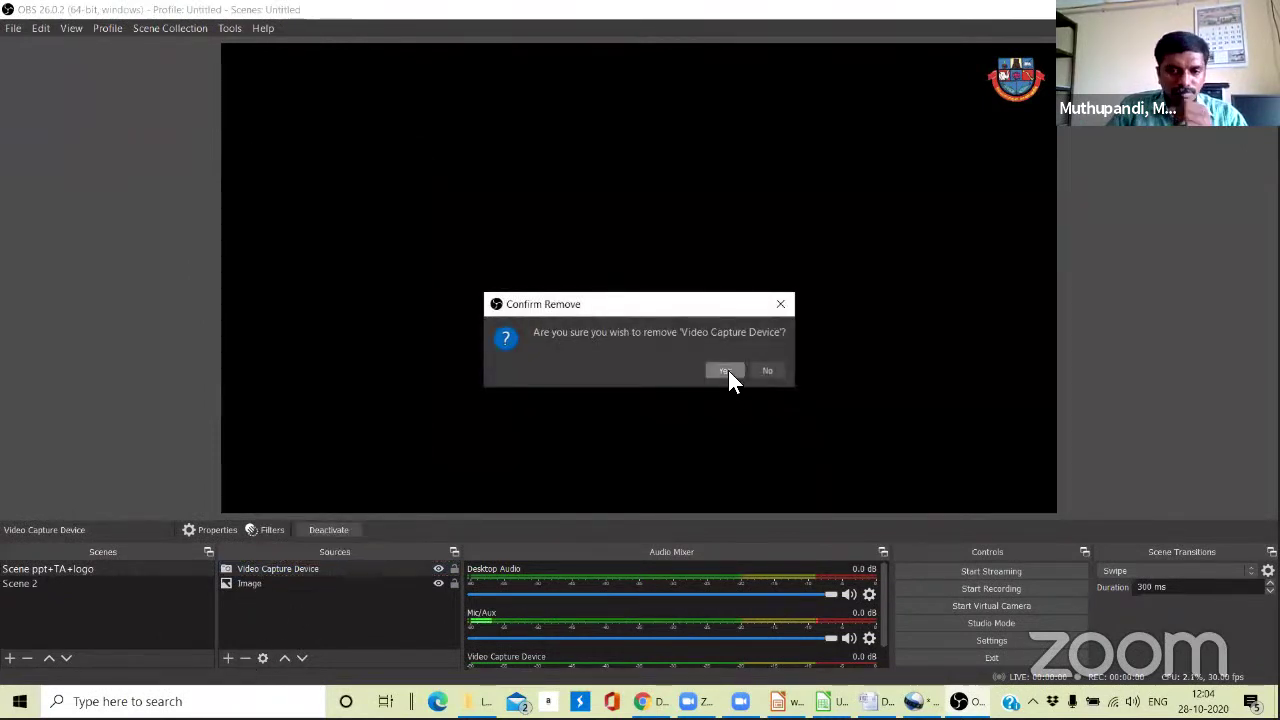
click(728, 370)
right_click(290, 575)
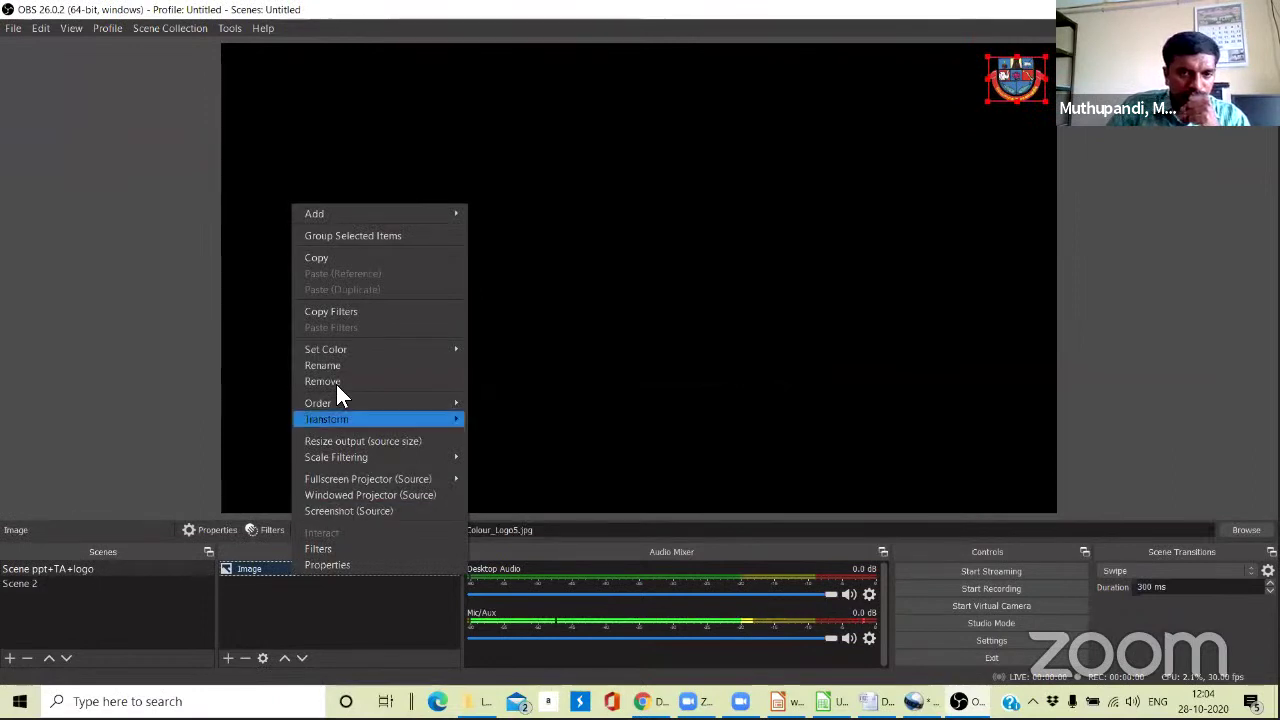
click(245, 658)
click(690, 370)
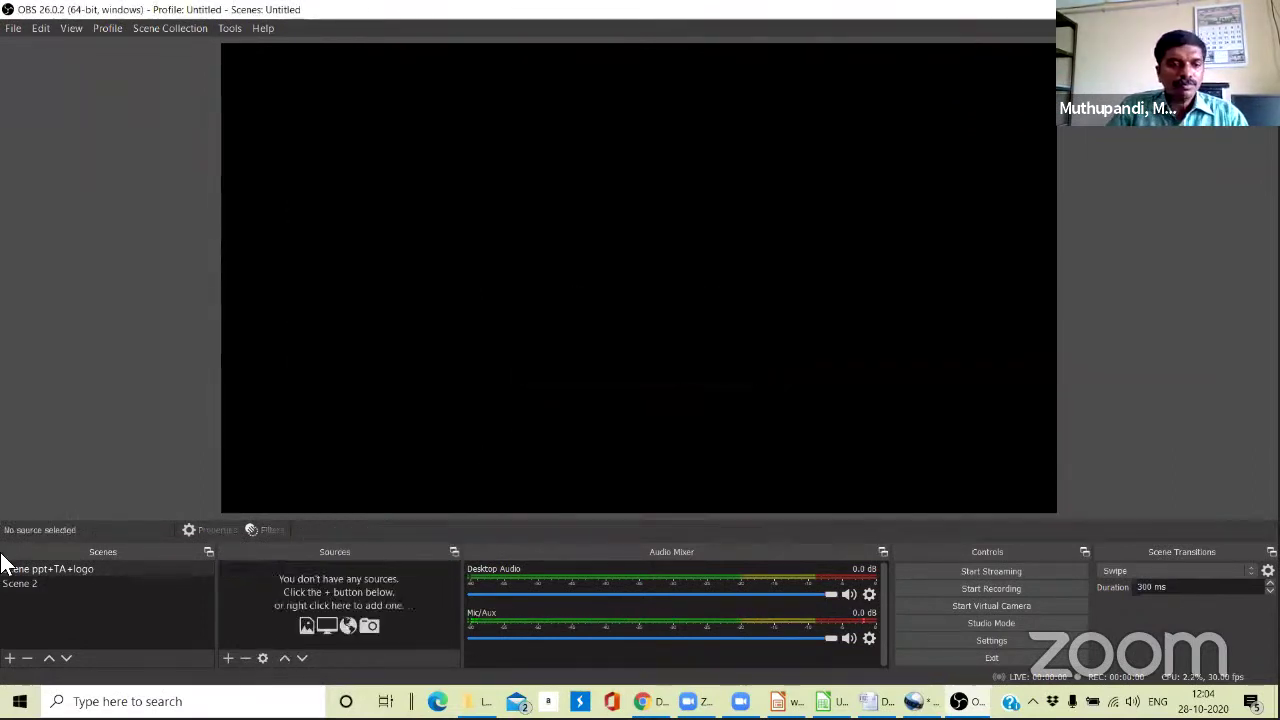
Delete the scene named Scene ppt+TA+logo and confirm the removal.
right_click(30, 568)
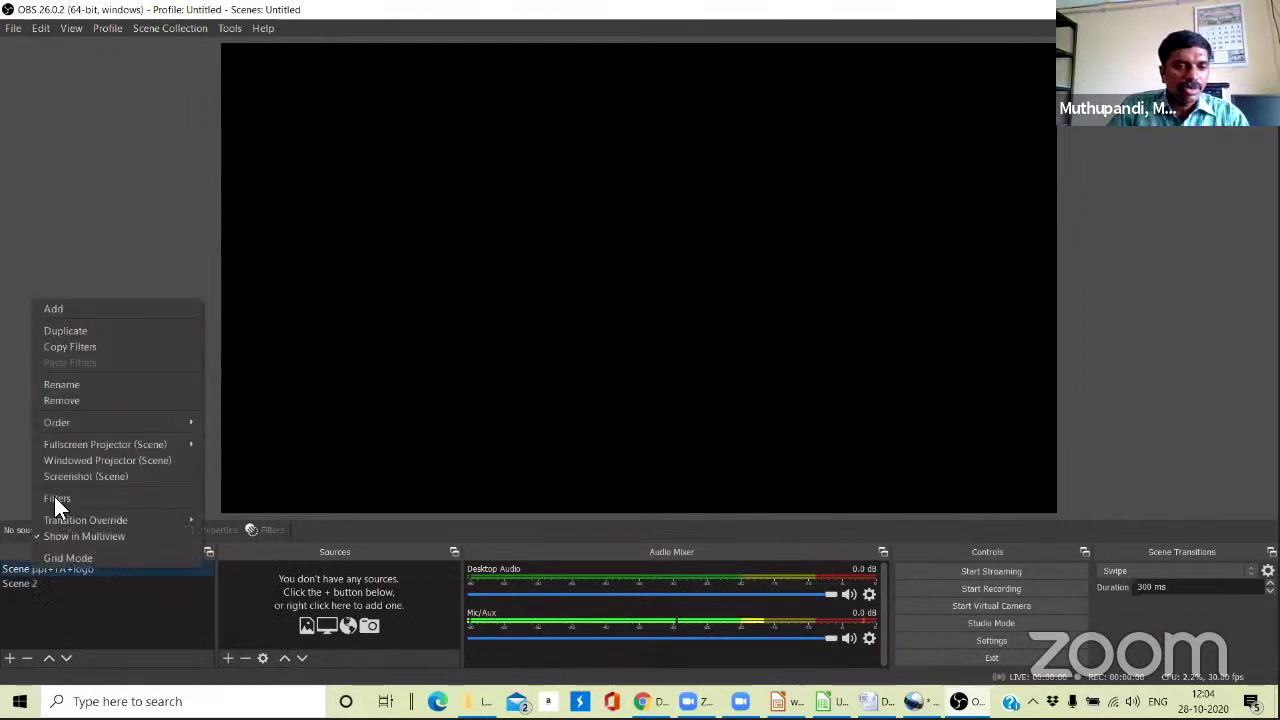
click(27, 658)
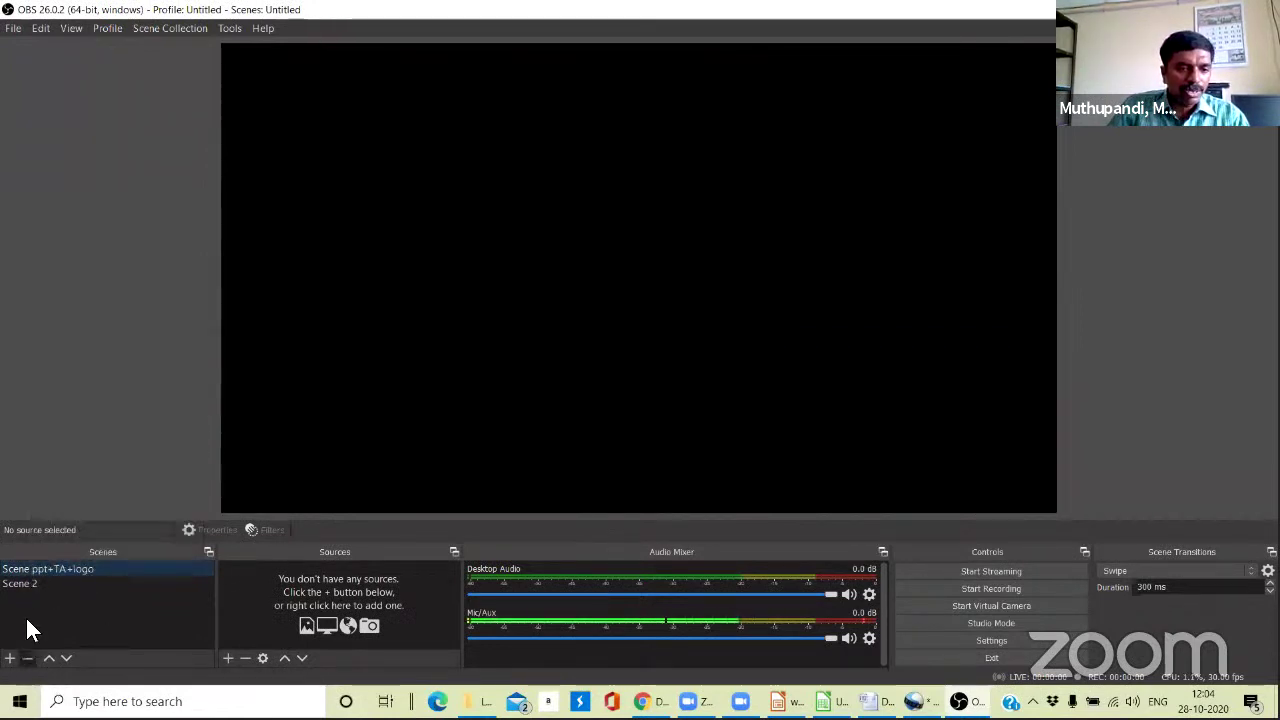
click(717, 372)
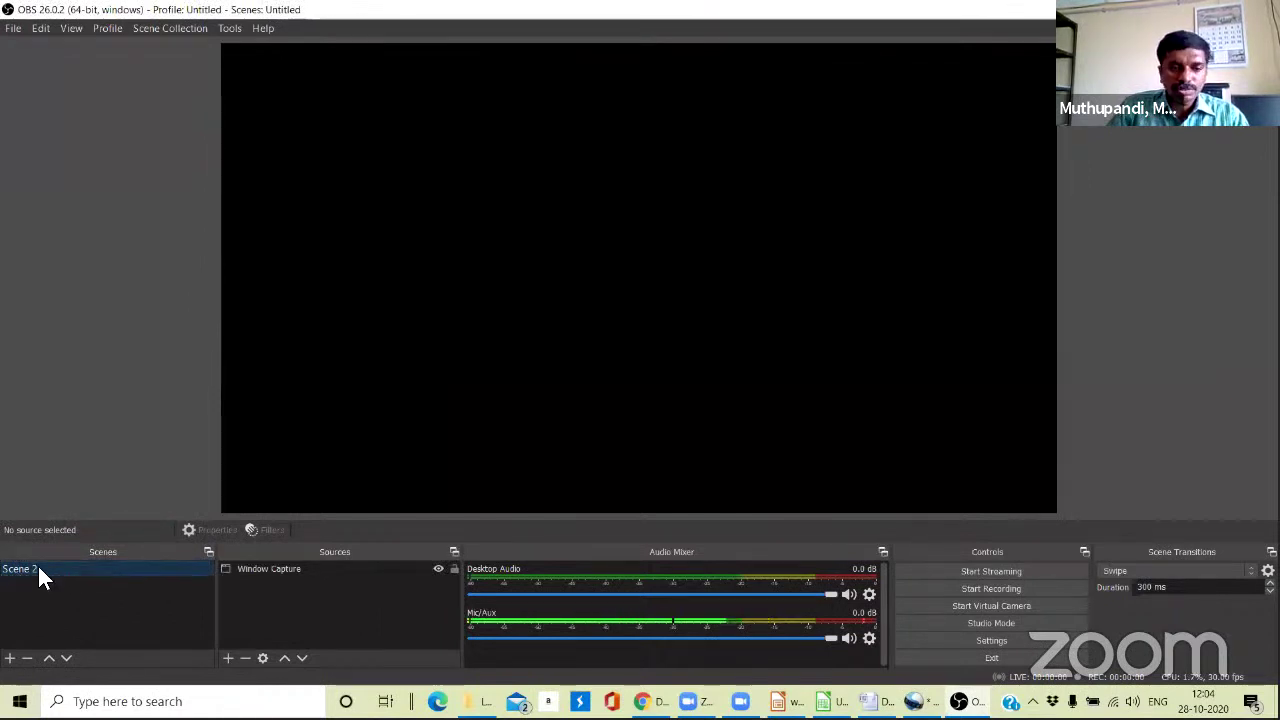
Remove the Window Capture source from Scene 2 and confirm the removal.
click(258, 566)
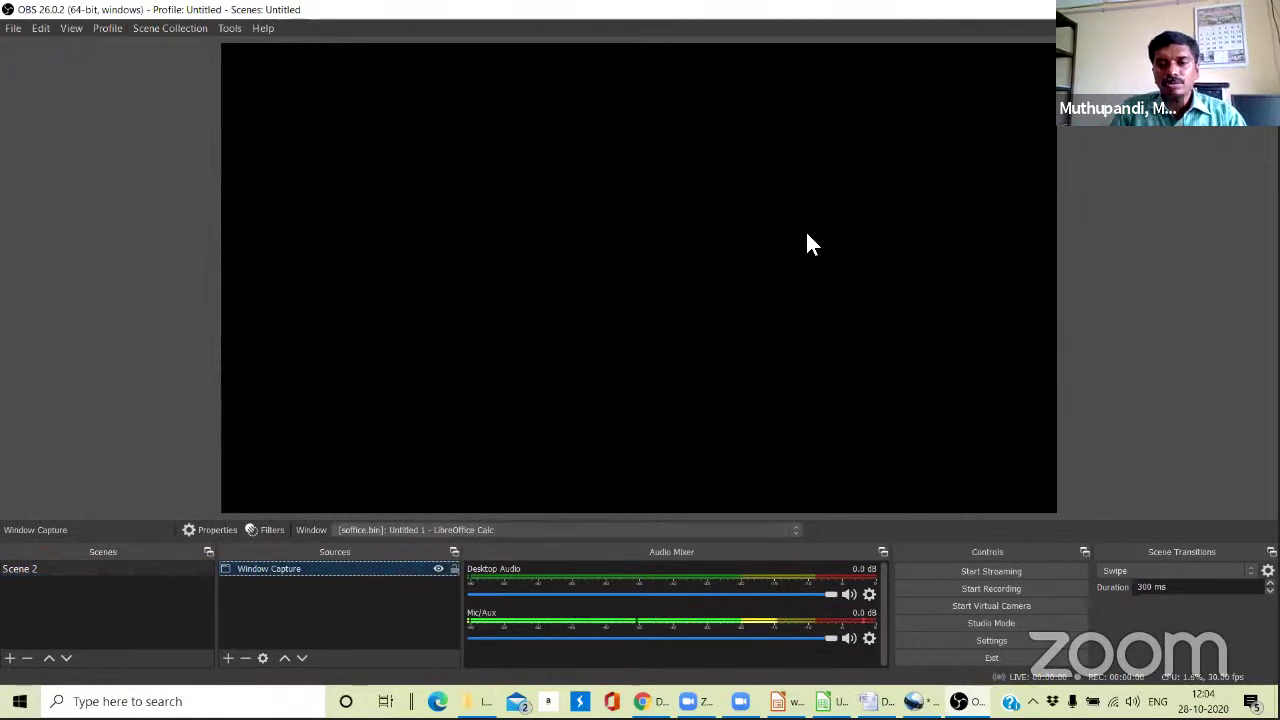
right_click(273, 570)
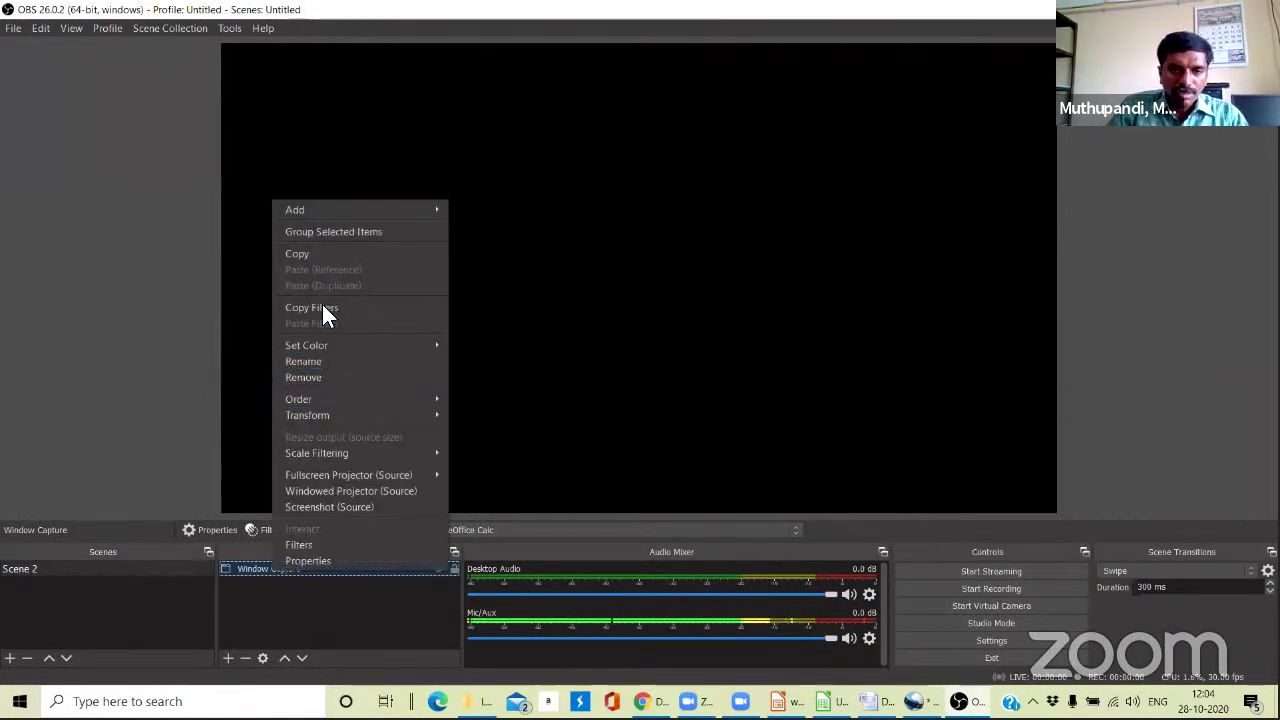
click(244, 657)
click(704, 374)
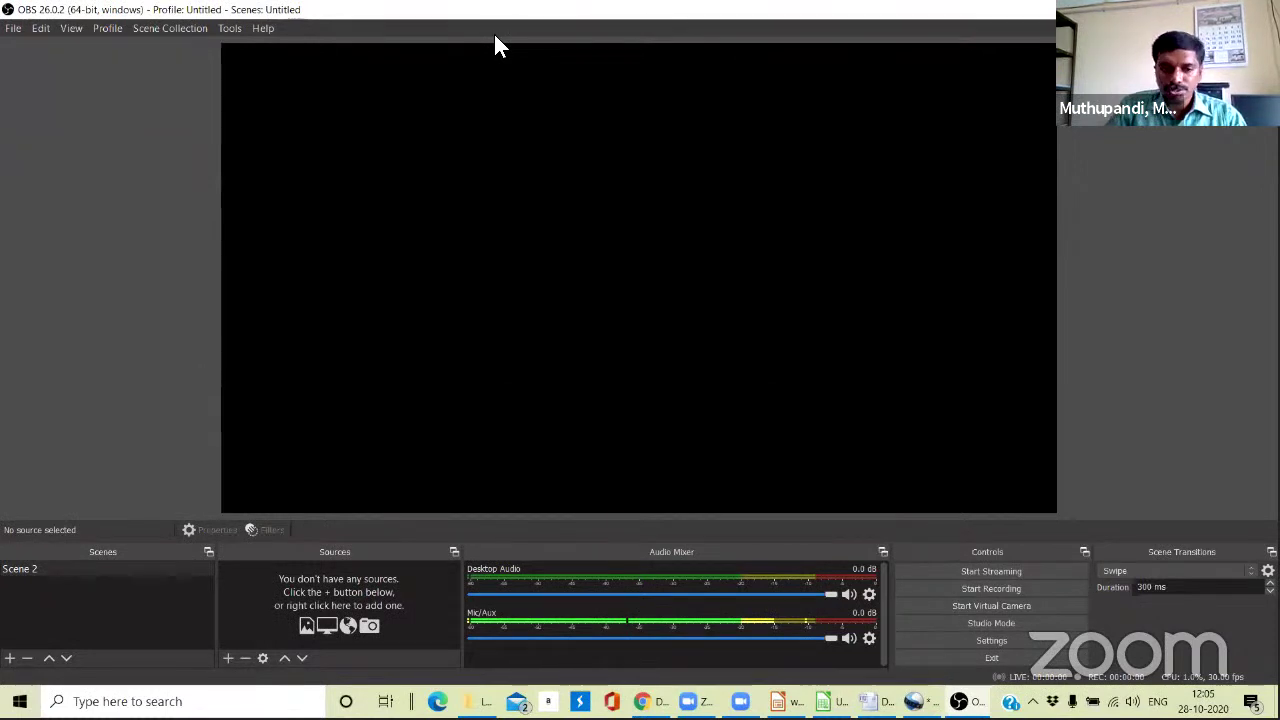
Add a new Video Capture Device source to Scene 2, using the HP Wide Vision HD Camera as its device.
click(227, 658)
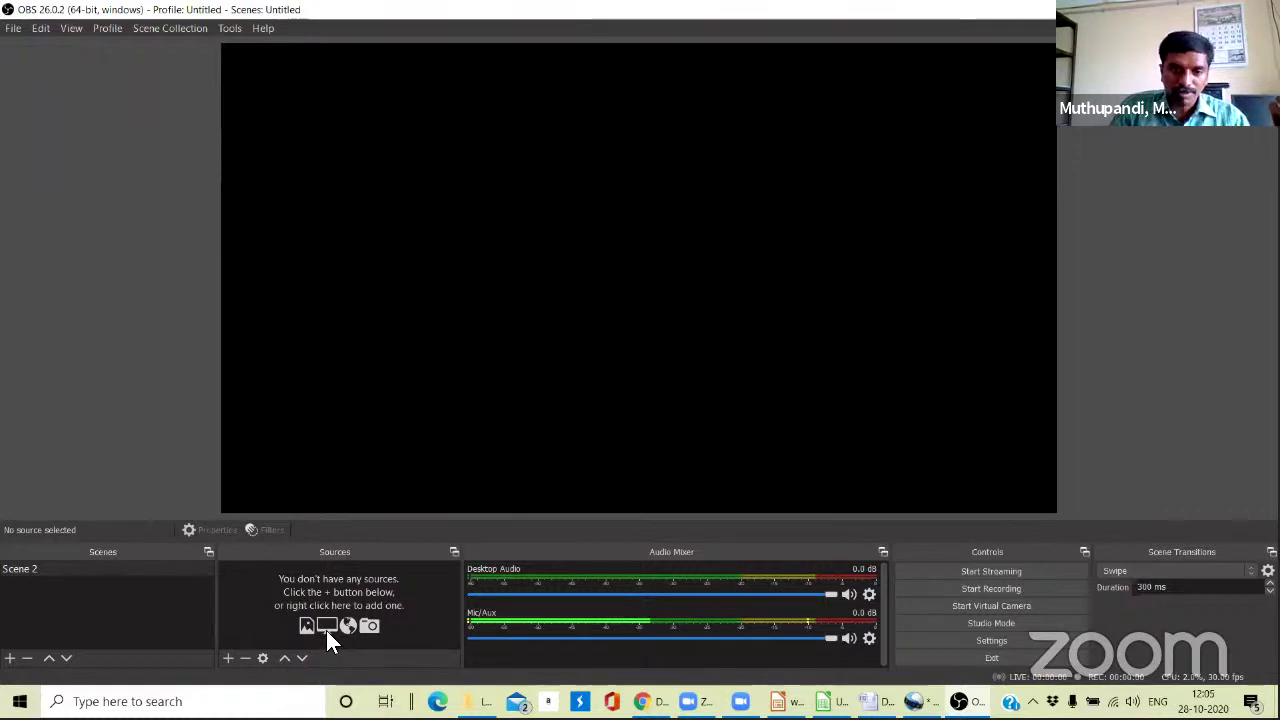
click(228, 660)
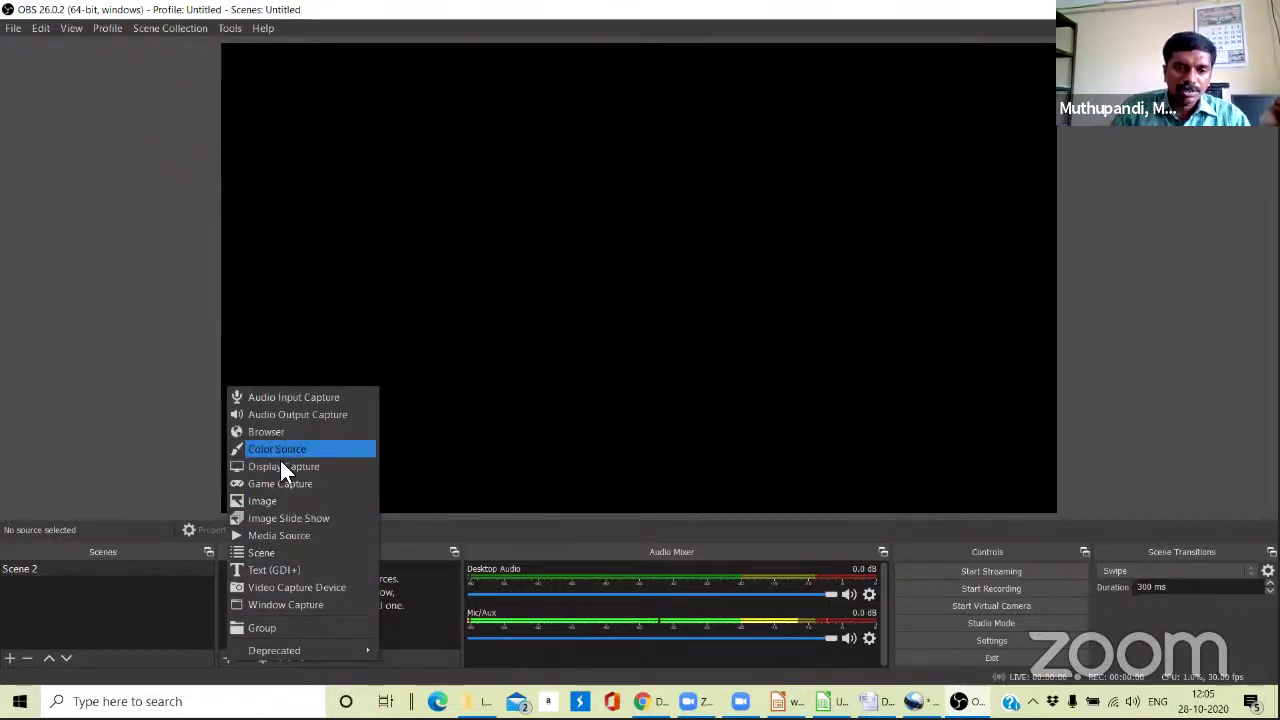
click(280, 588)
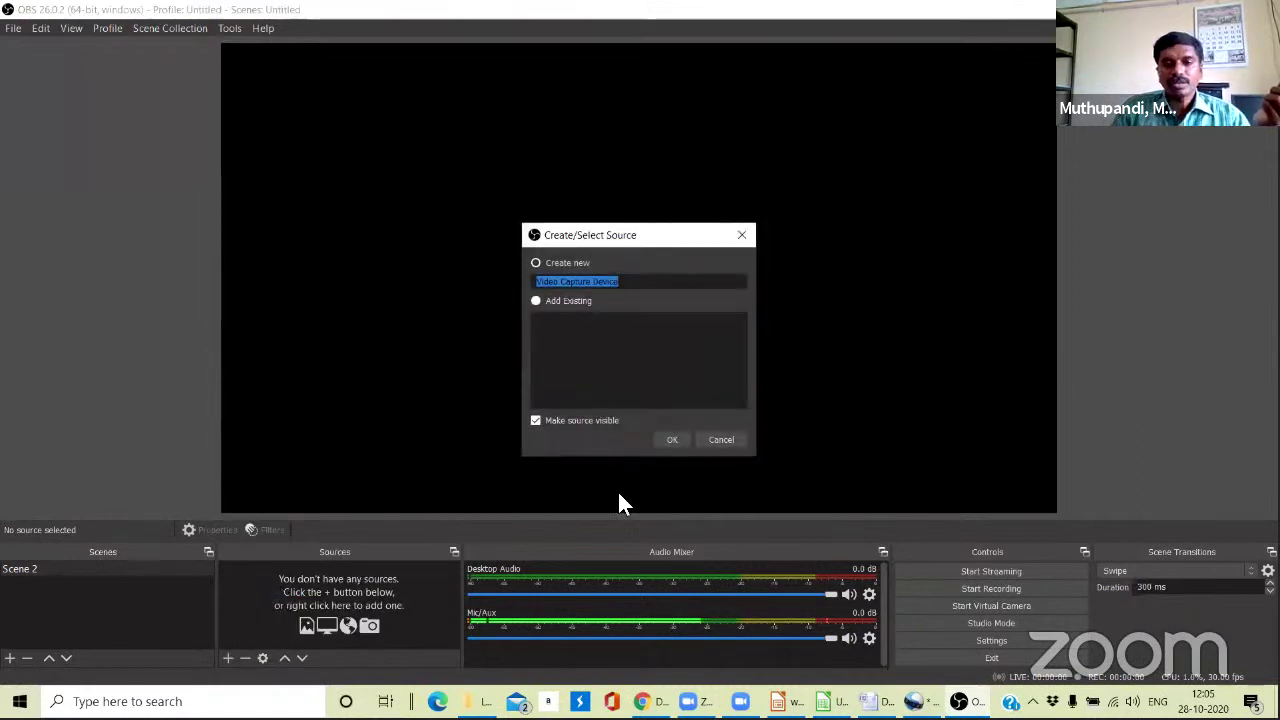
click(672, 441)
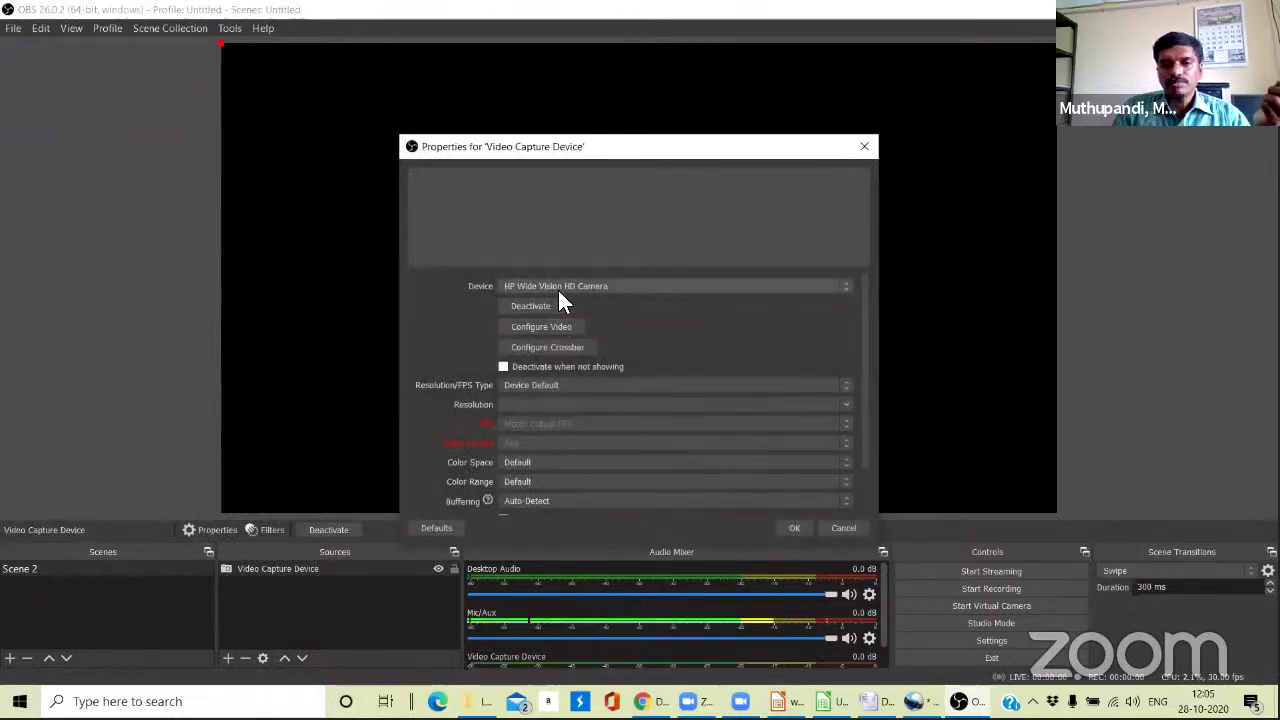
click(846, 290)
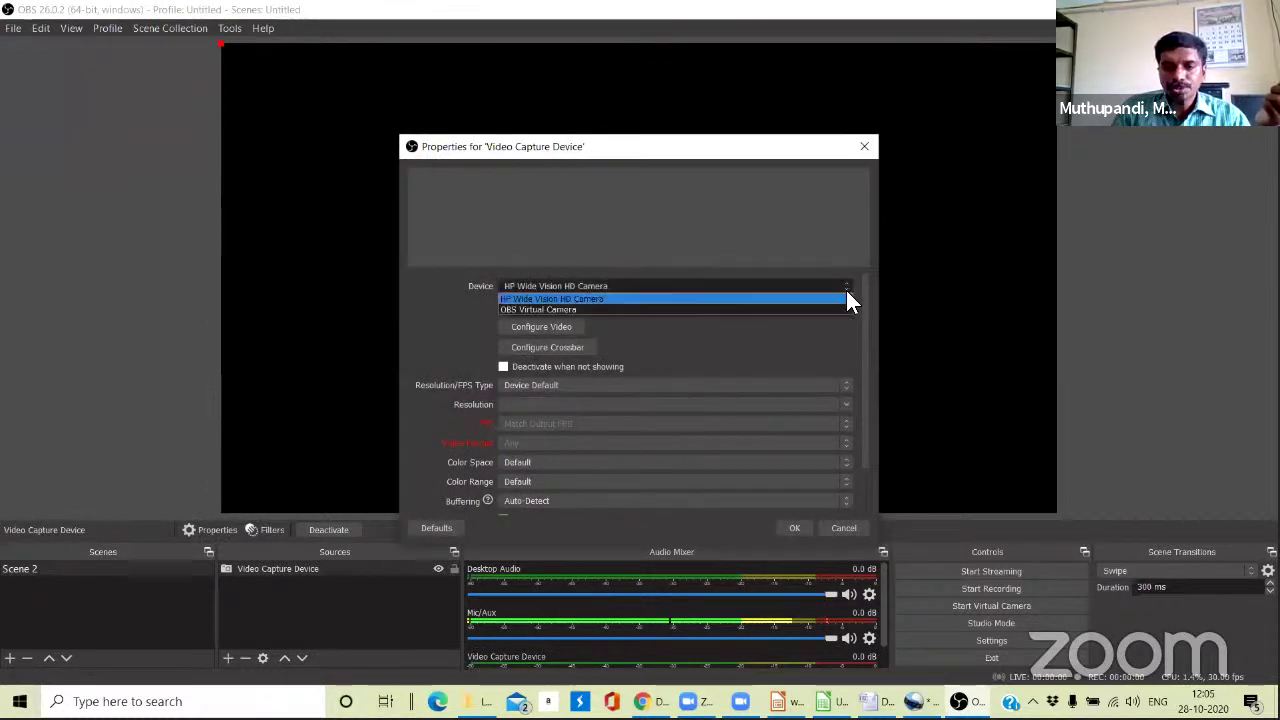
click(567, 298)
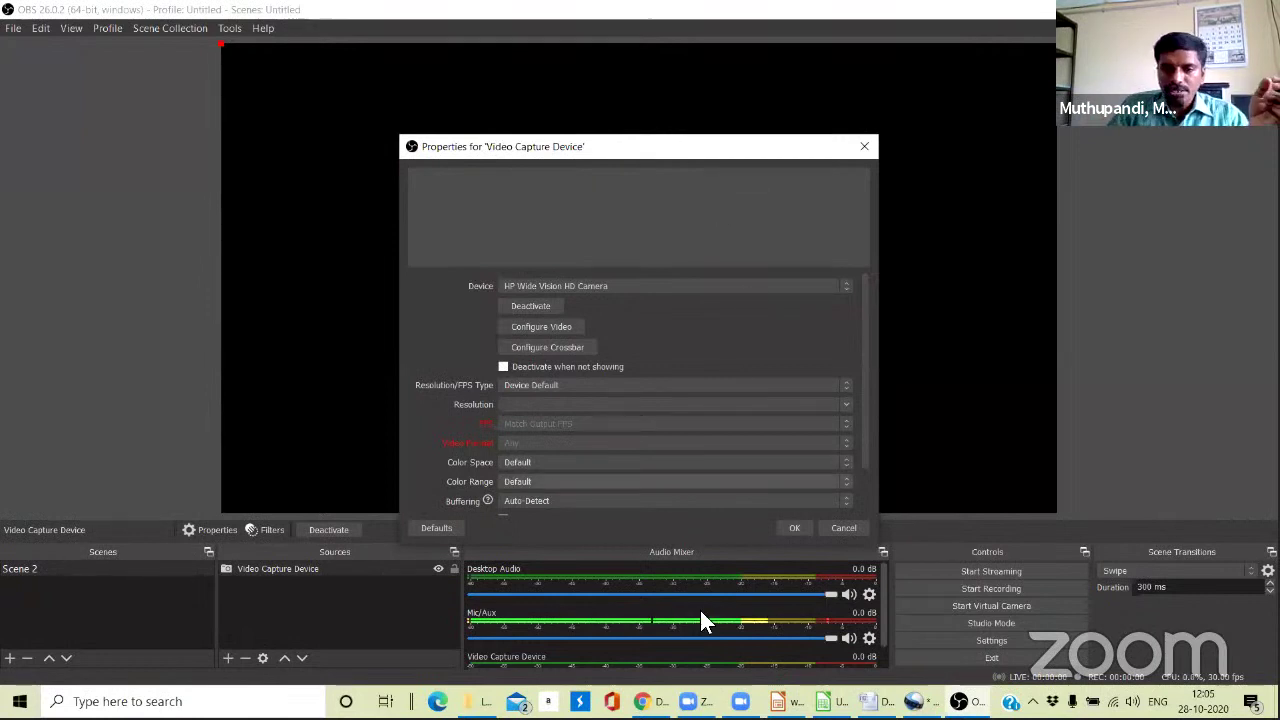
click(793, 527)
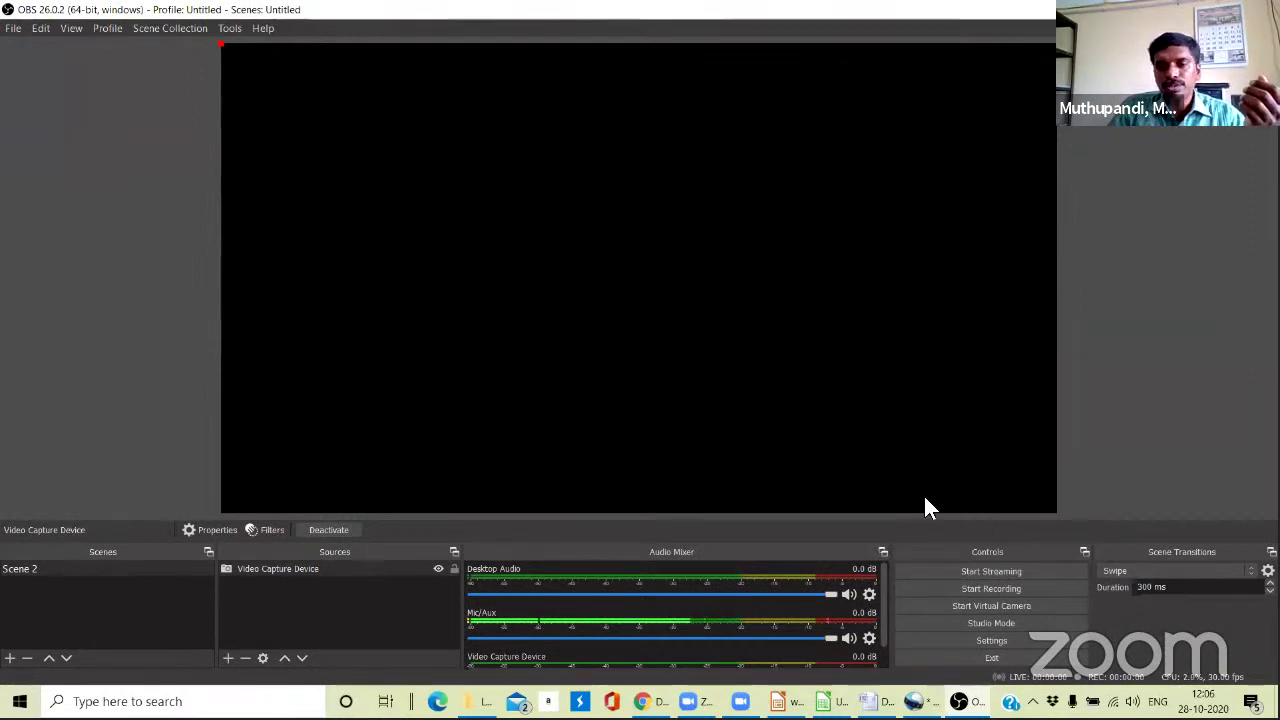
In File Explorer, view the 01_FOSS image in Dropbox > Certificates > CAS_2020 > III_f as a sample recording layout, and close it.
key(alt+Tab)
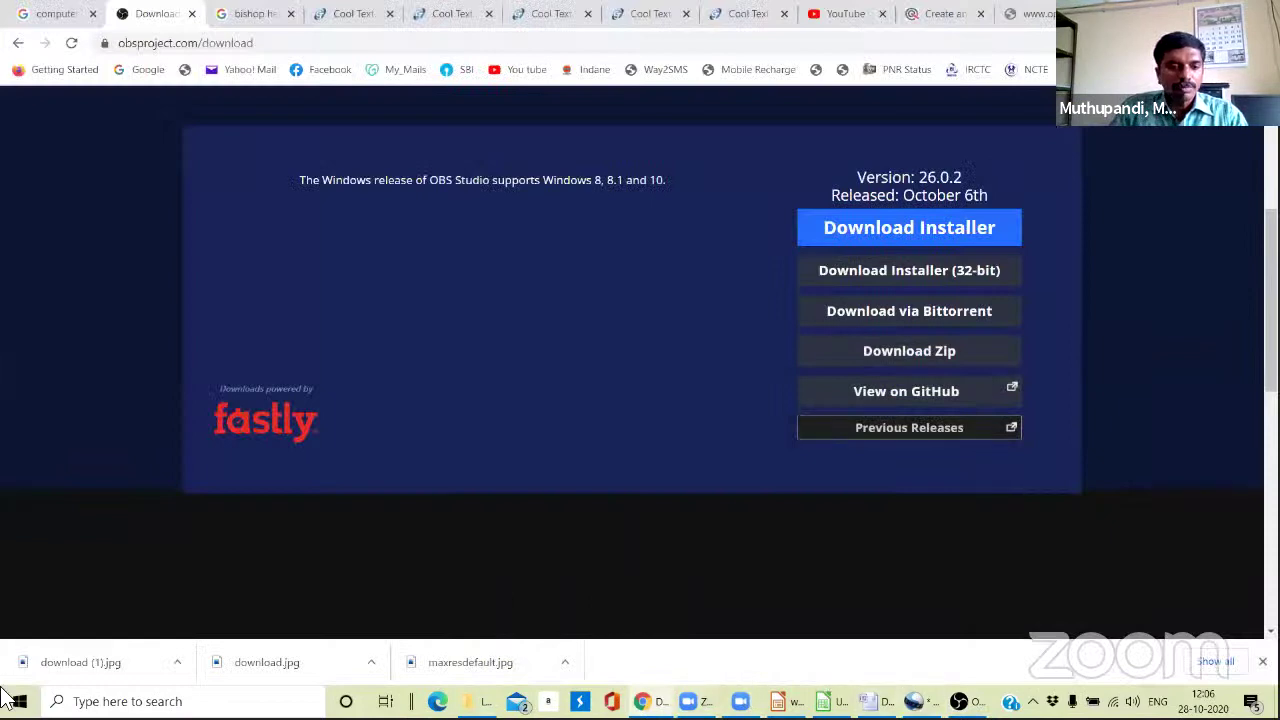
key(alt+Tab)
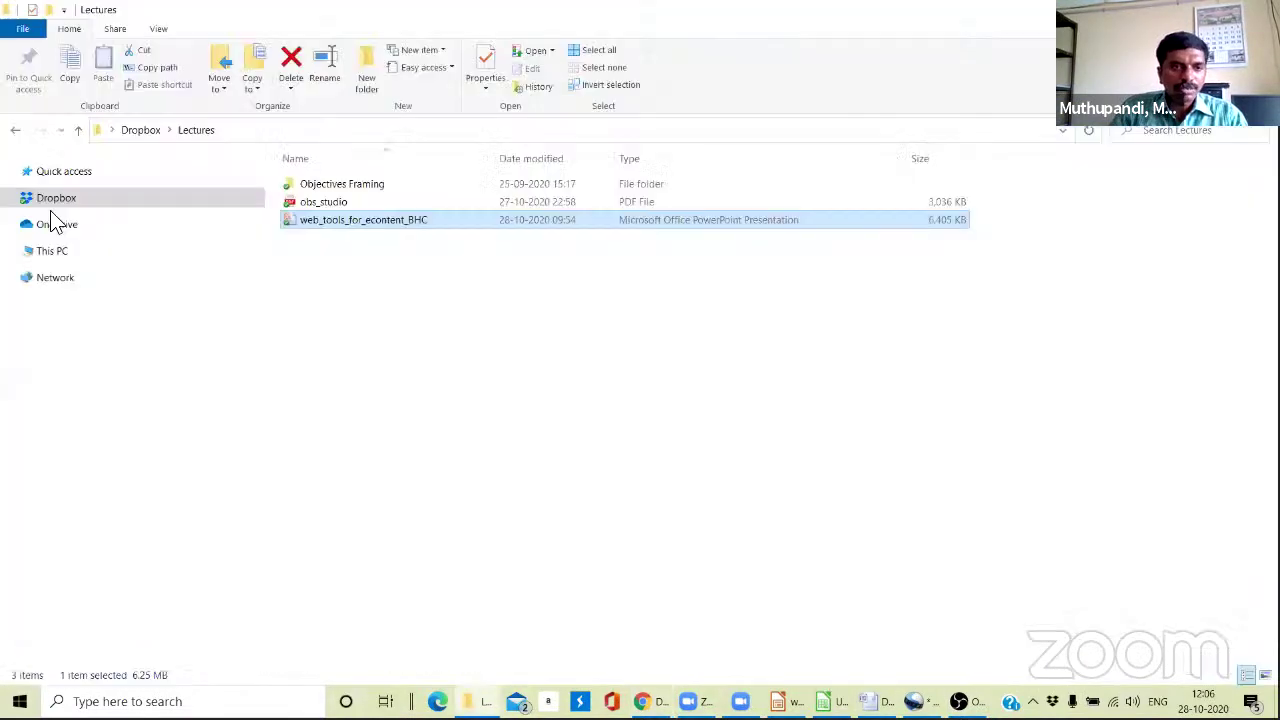
click(46, 204)
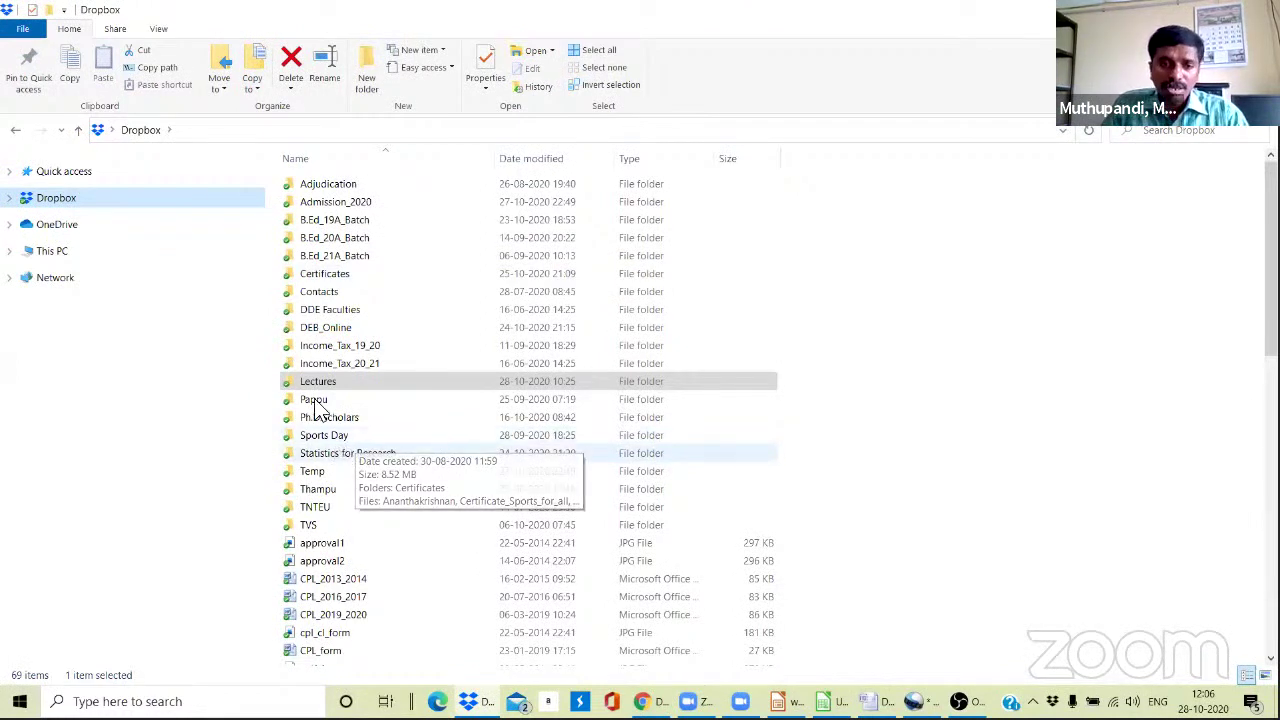
double_click(338, 276)
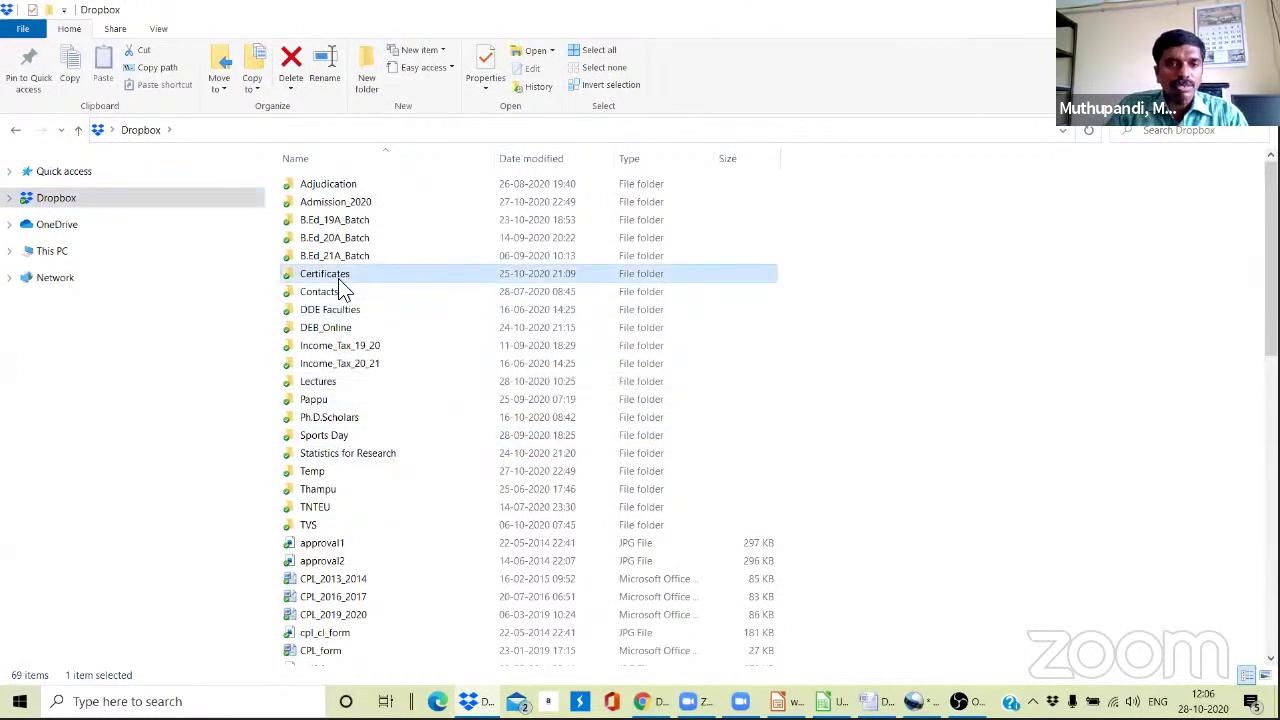
double_click(330, 238)
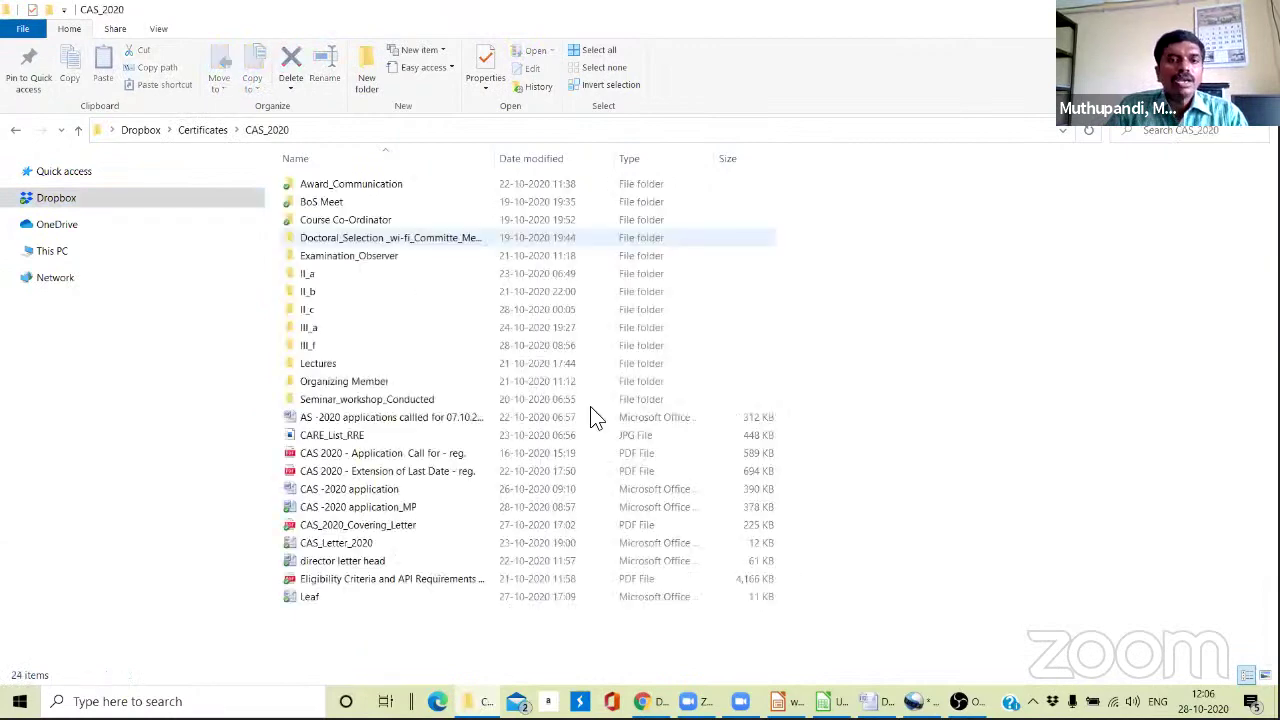
double_click(308, 345)
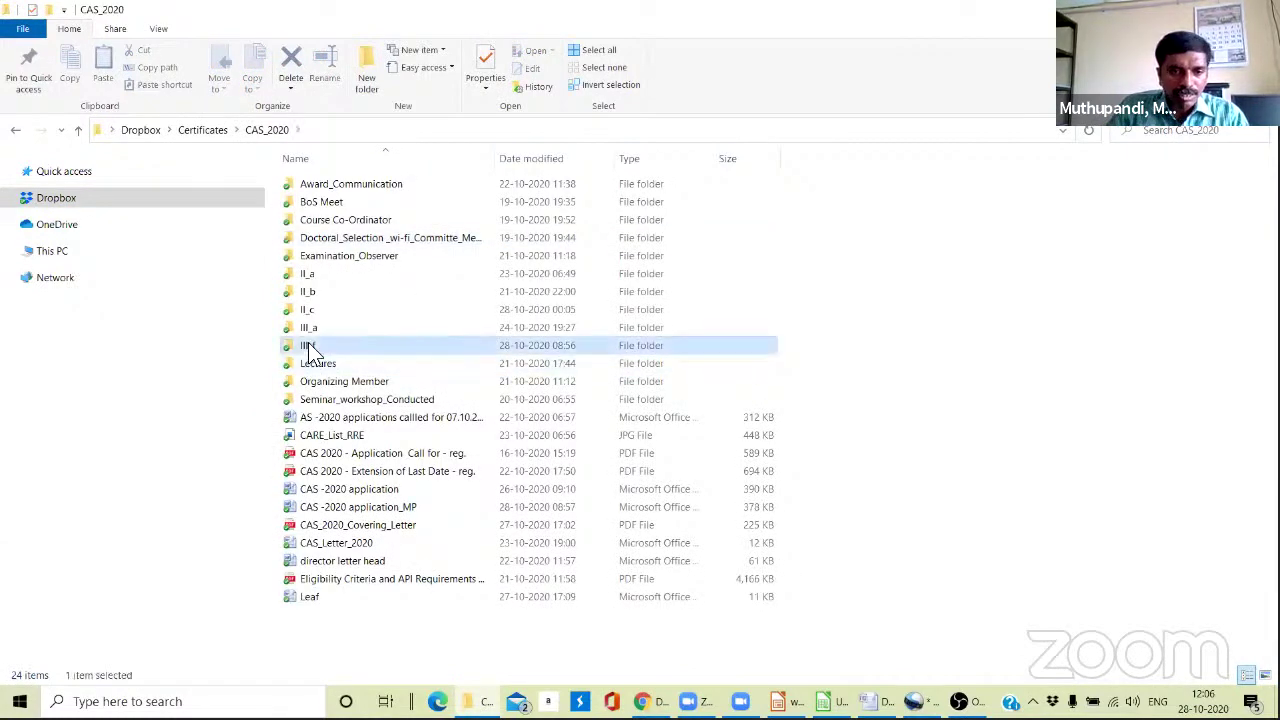
double_click(316, 216)
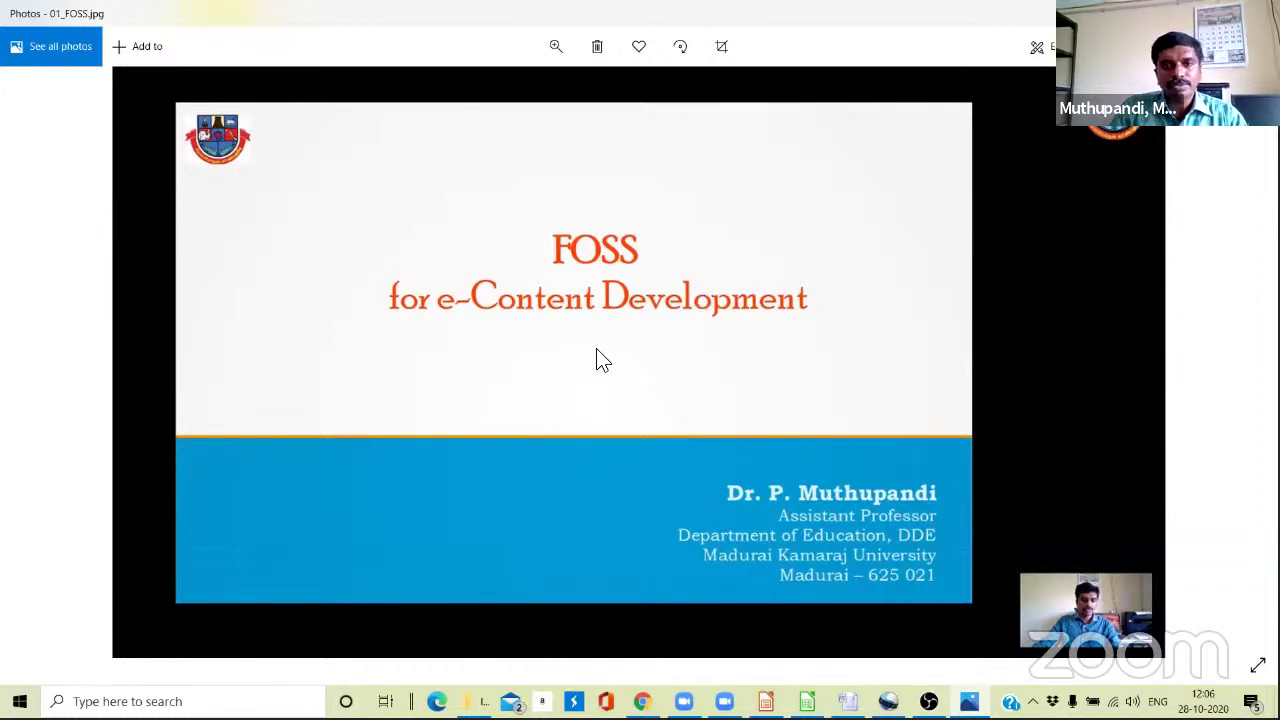
key(alt+F4)
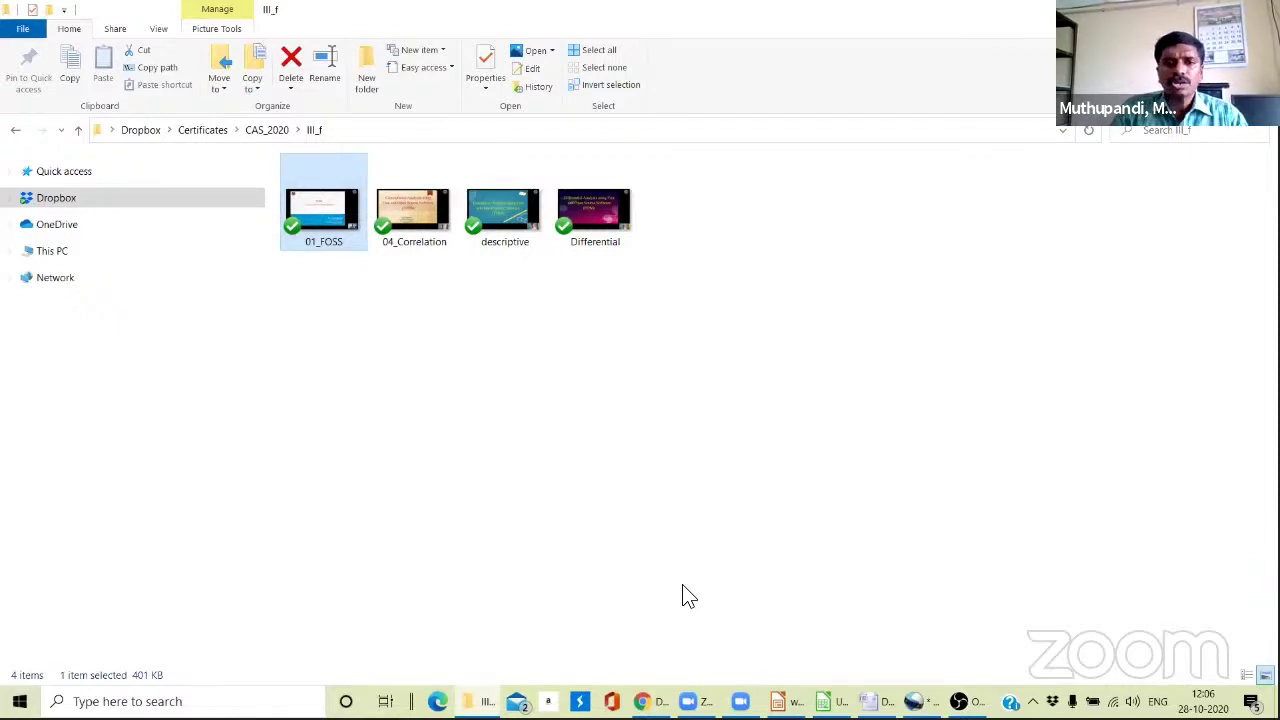
In OBS Studio, add a new Window Capture source for the Download | OBS Chrome window and shrink it toward the canvas's upper-left area.
key(Return)
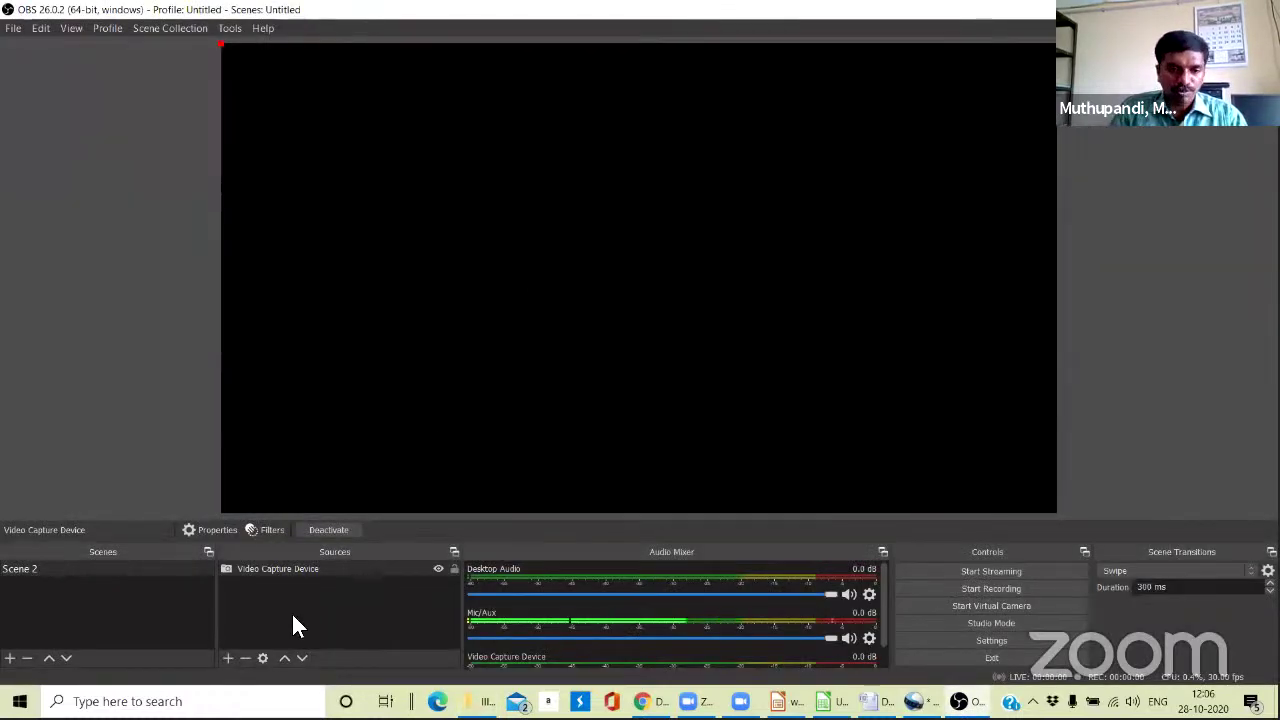
click(228, 658)
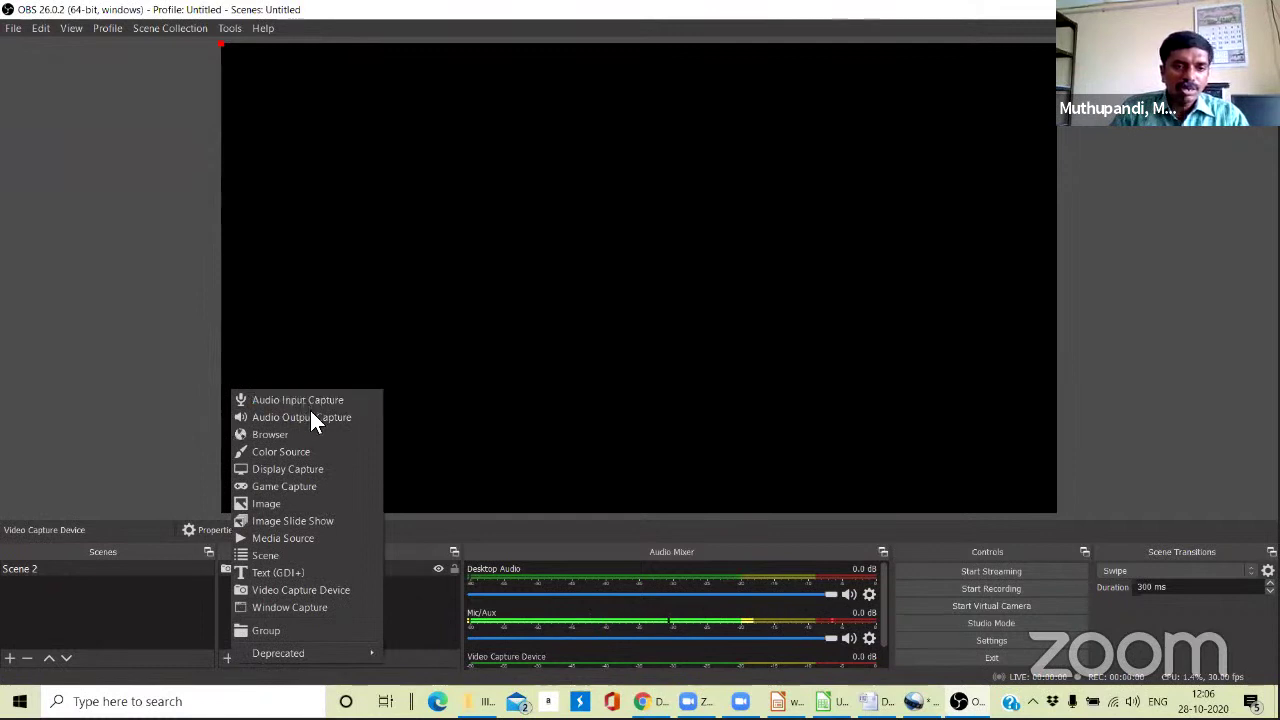
click(286, 608)
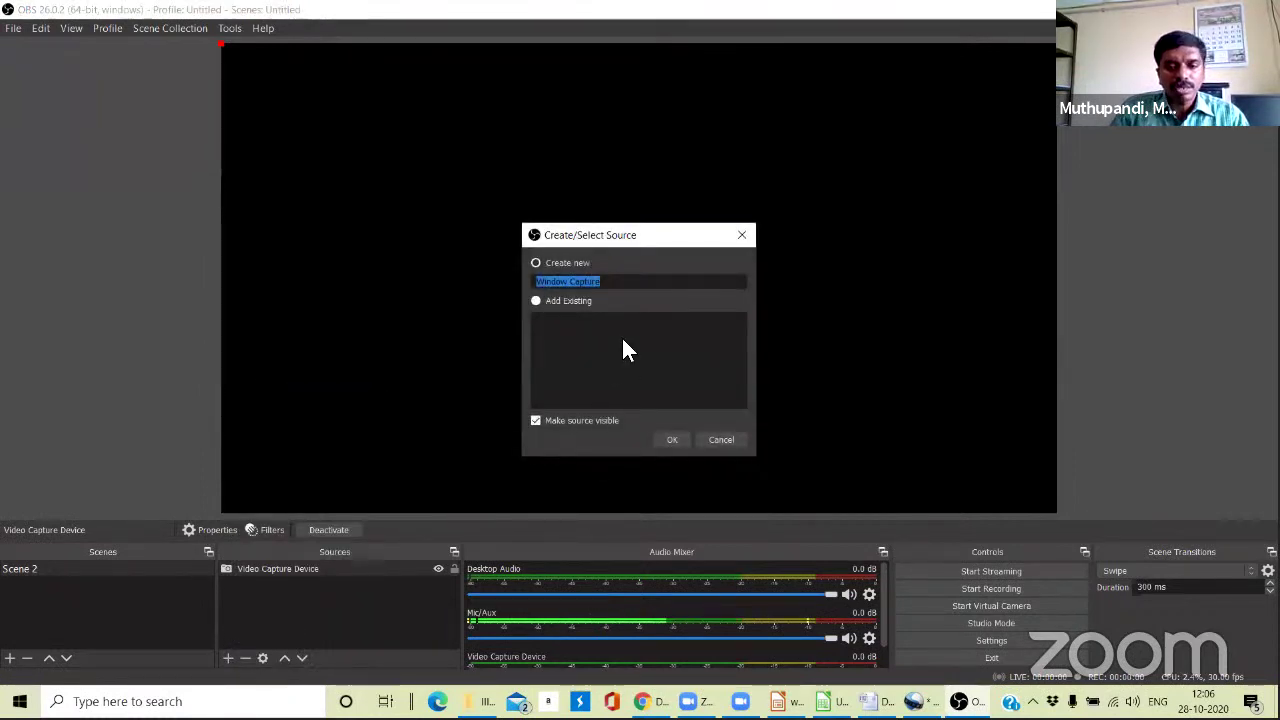
key(Return)
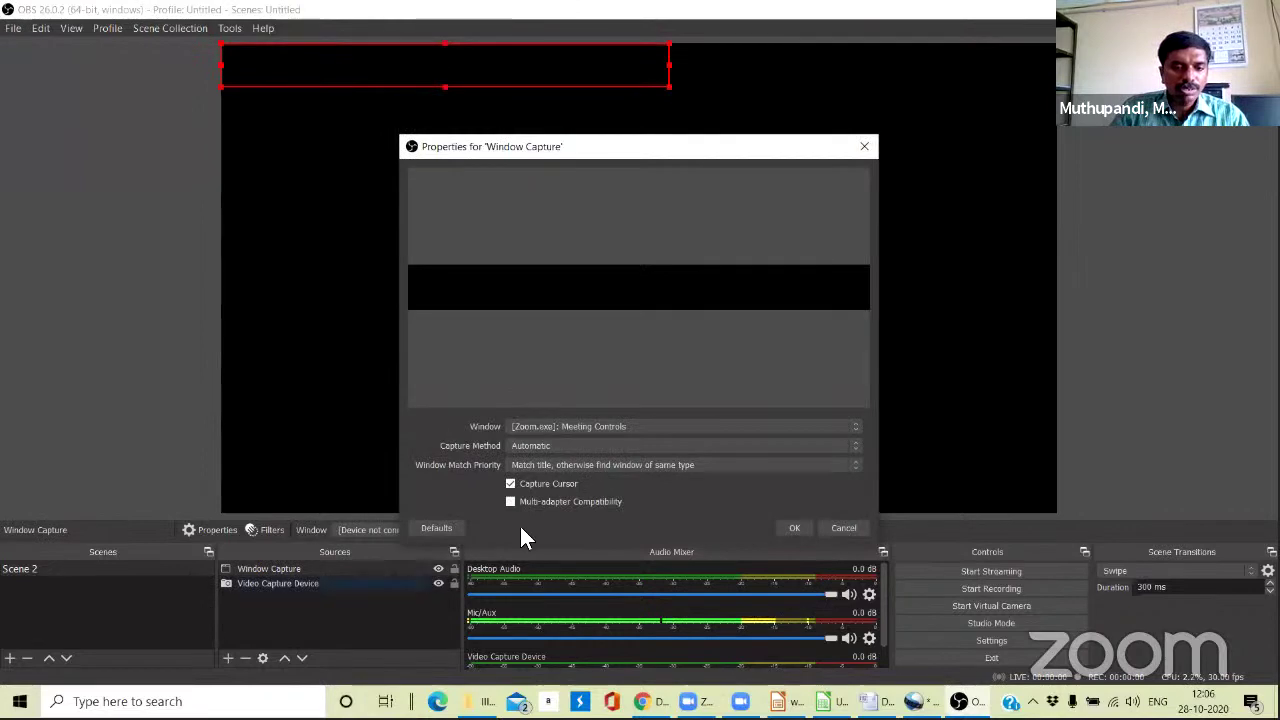
click(606, 426)
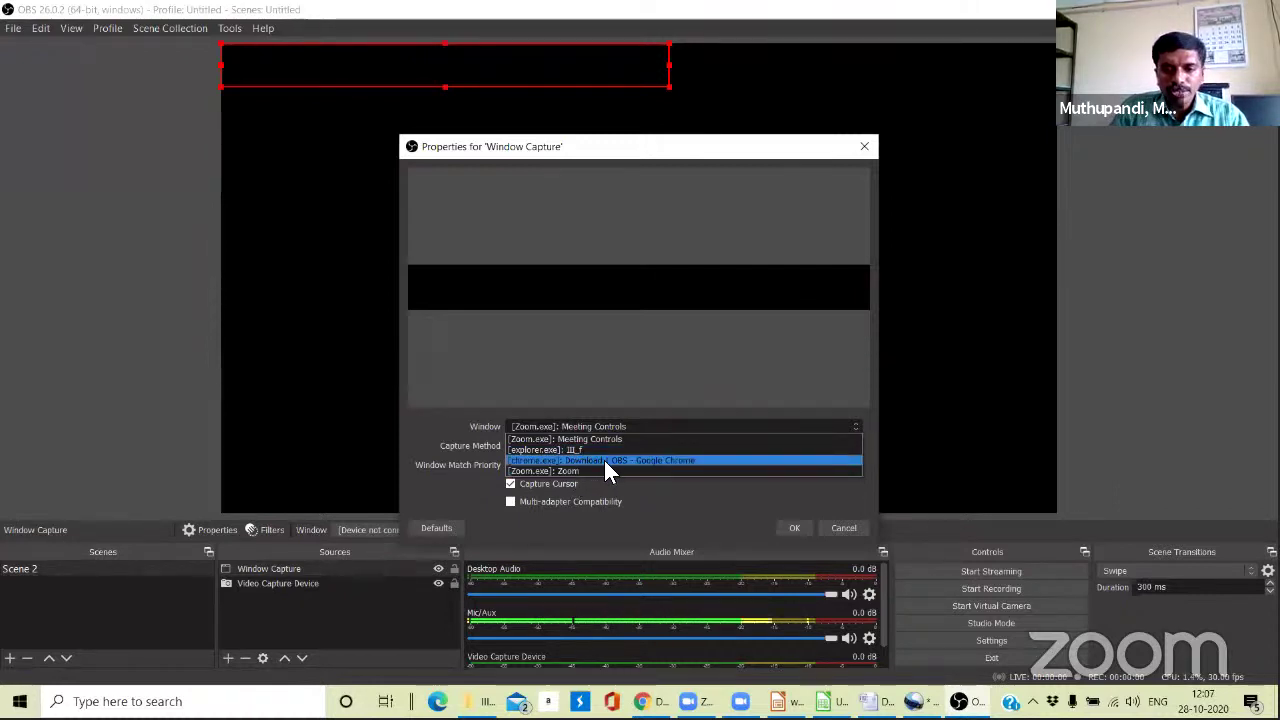
click(604, 460)
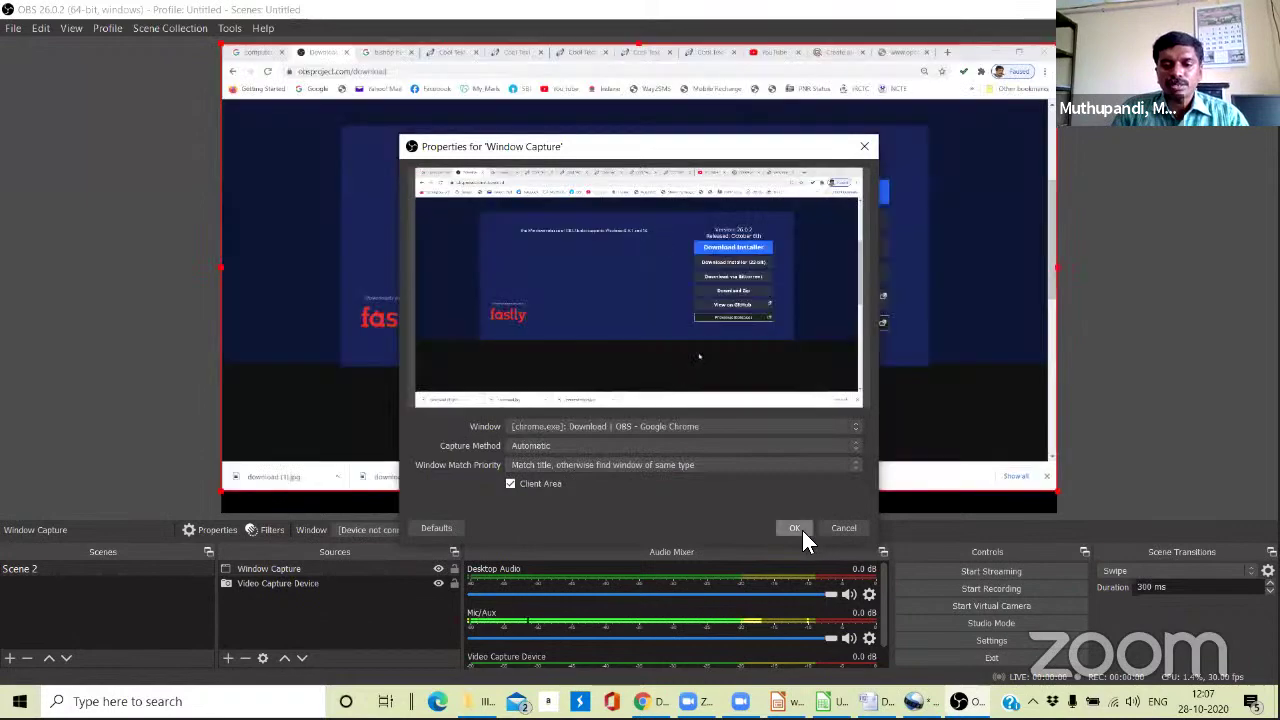
click(794, 528)
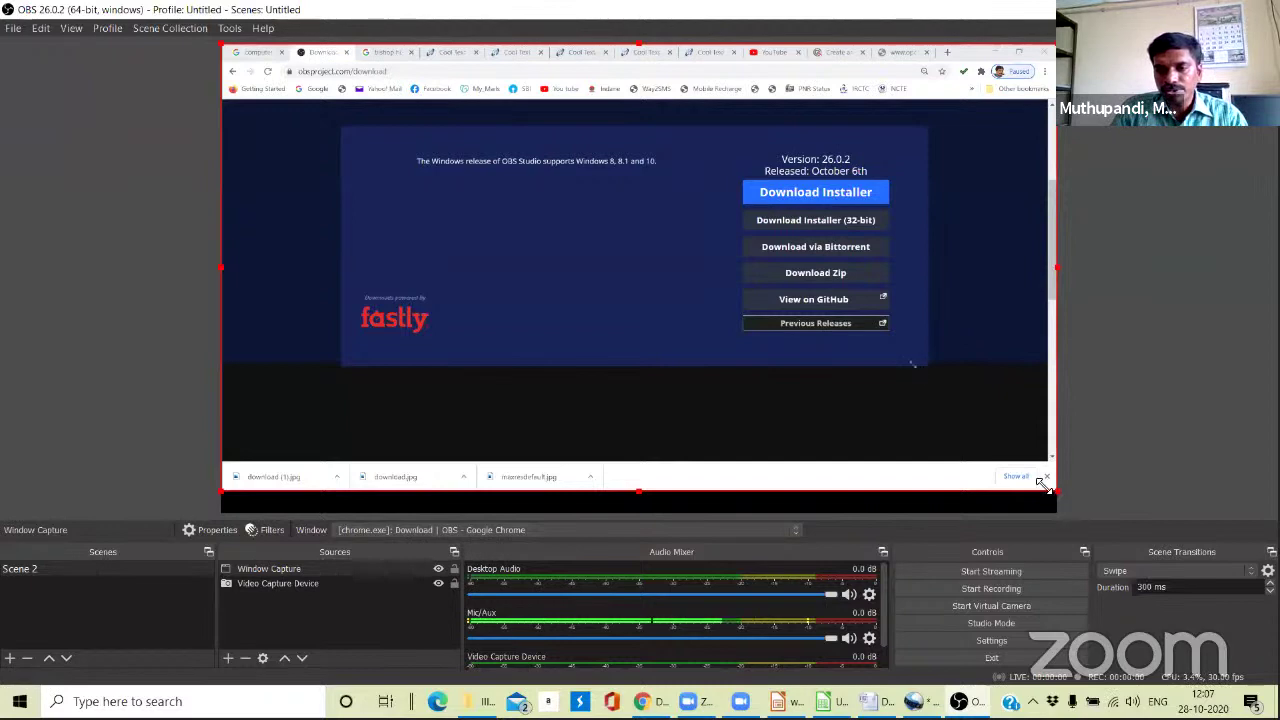
drag(1042, 484, 870, 390)
drag(589, 190, 608, 242)
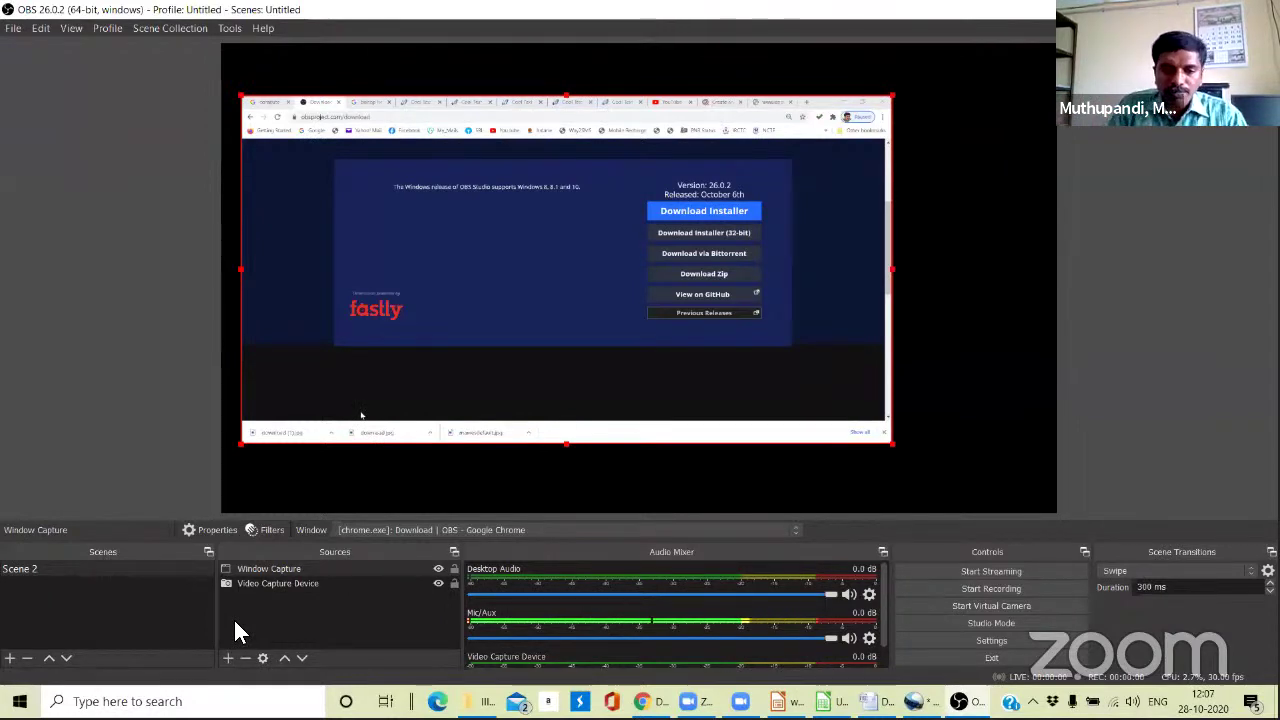
Add a new Image source using MKU_Colour_Logo4 from Dropbox and place it, reduced in size, in the canvas's upper-right corner.
click(226, 658)
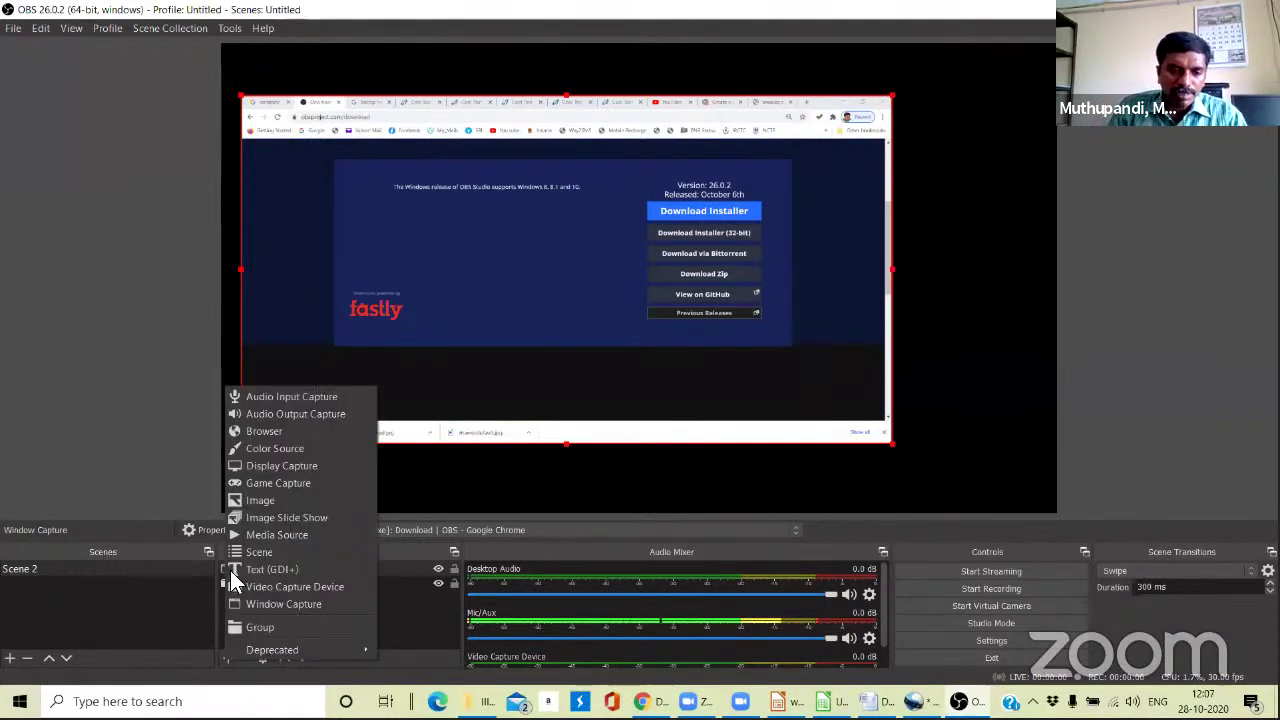
click(268, 502)
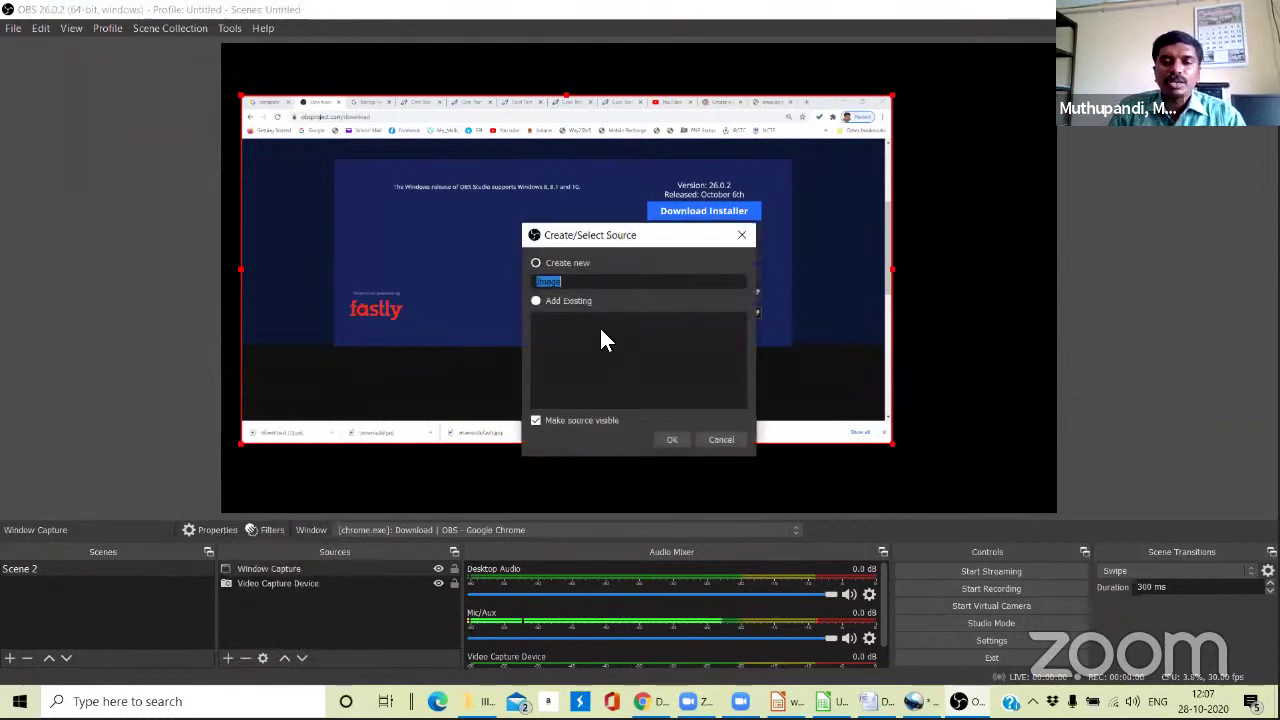
click(672, 441)
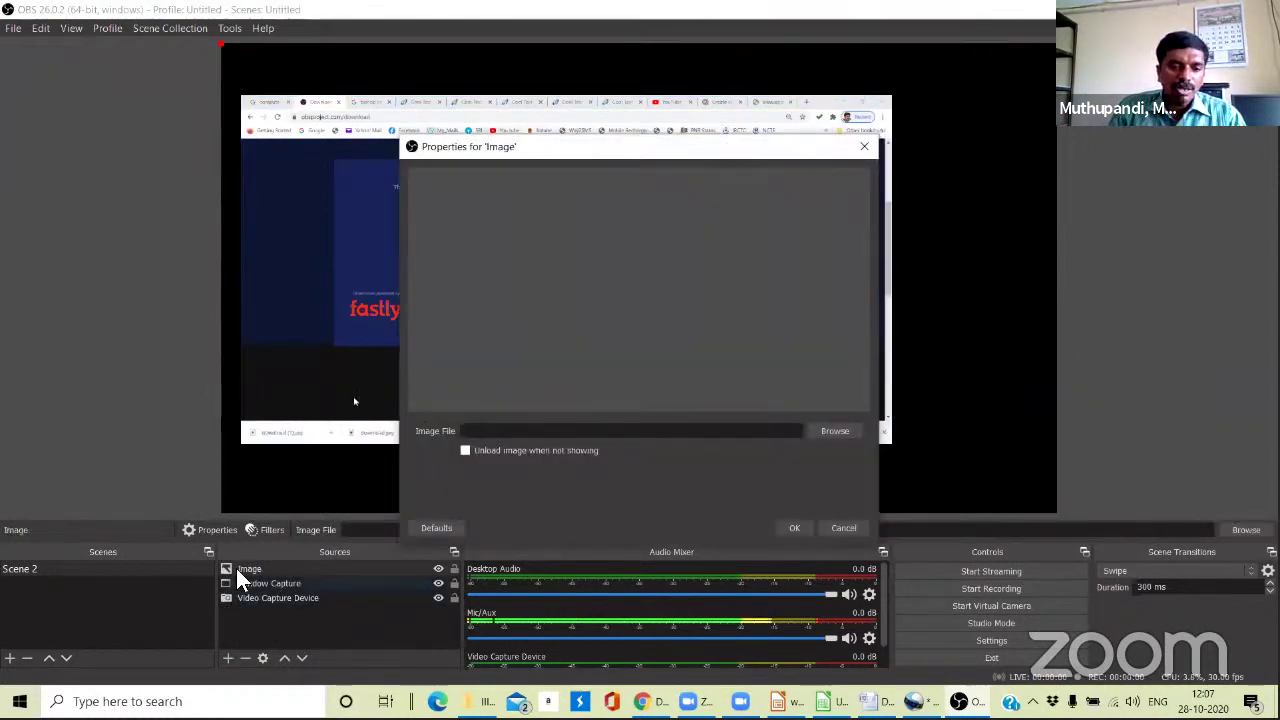
click(834, 432)
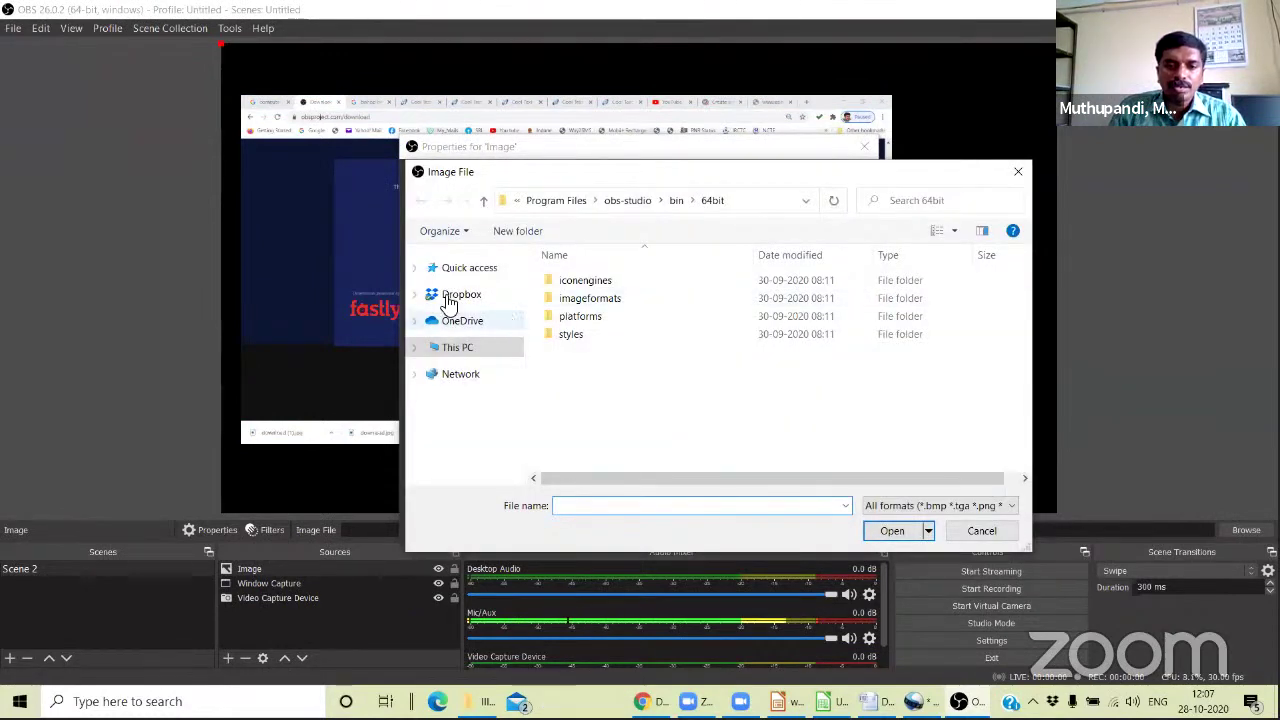
click(449, 302)
scroll(628, 418, down, 2)
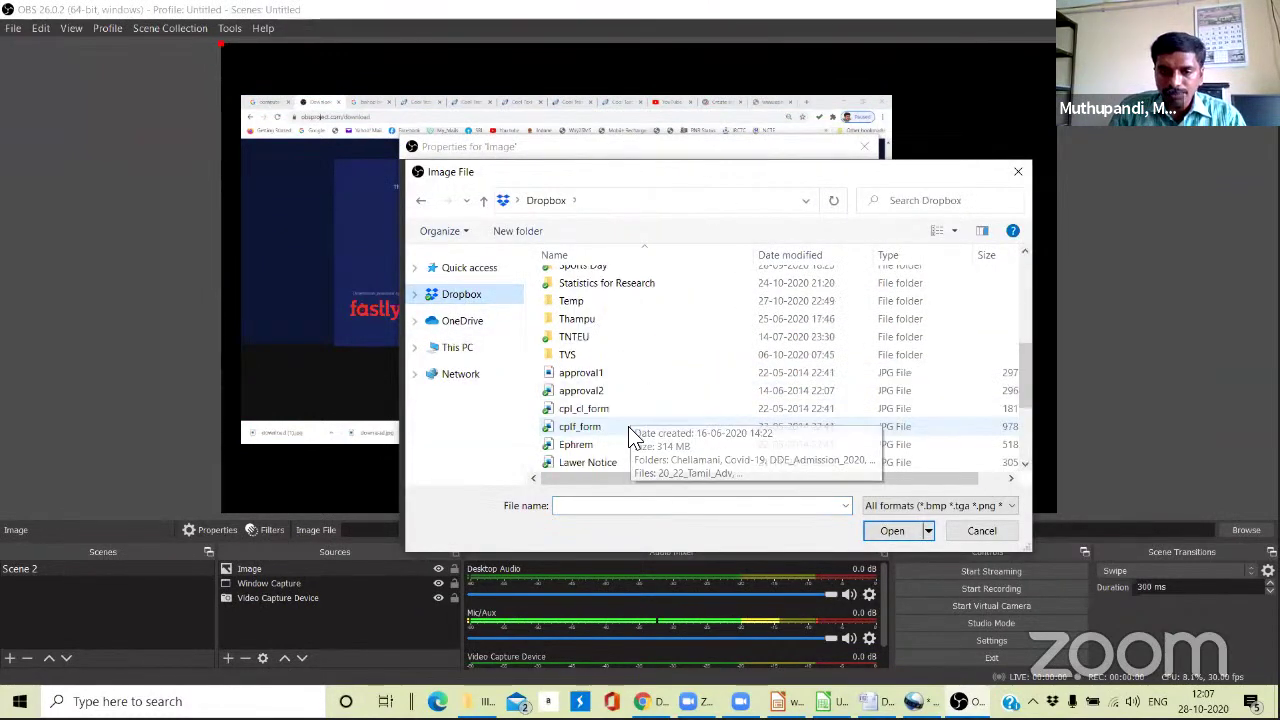
scroll(628, 430, down, 3)
click(626, 428)
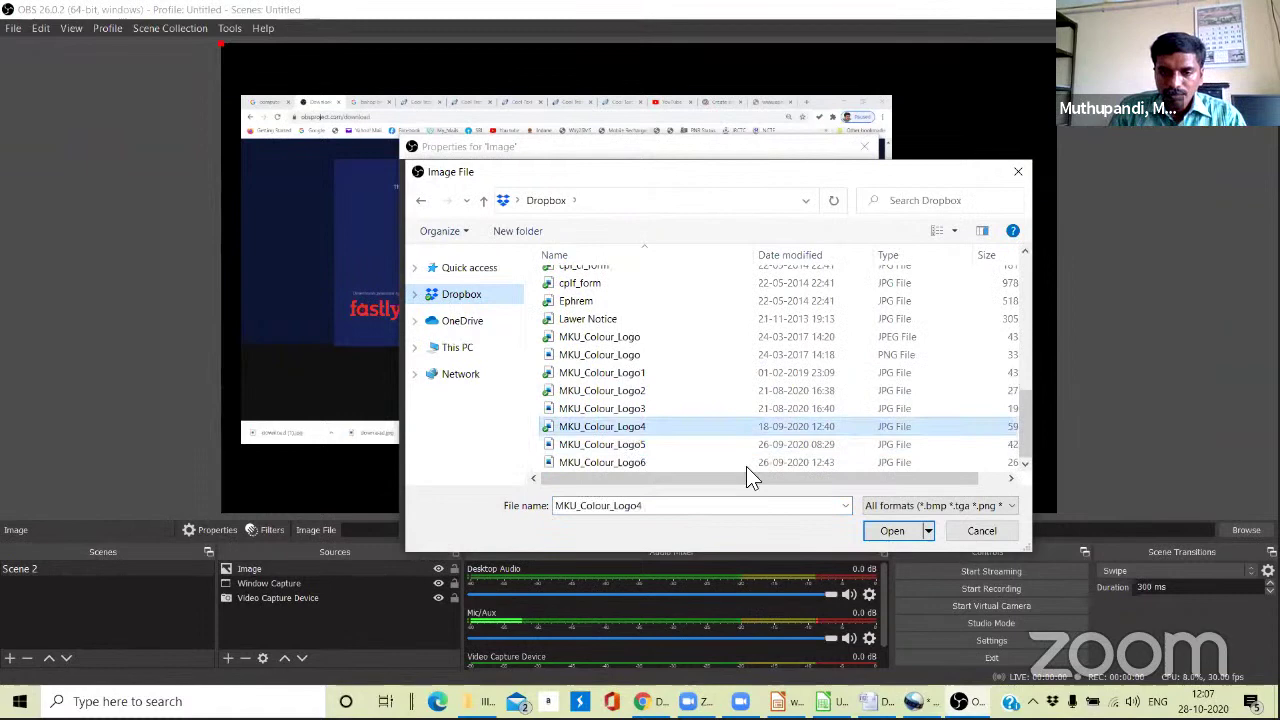
click(888, 532)
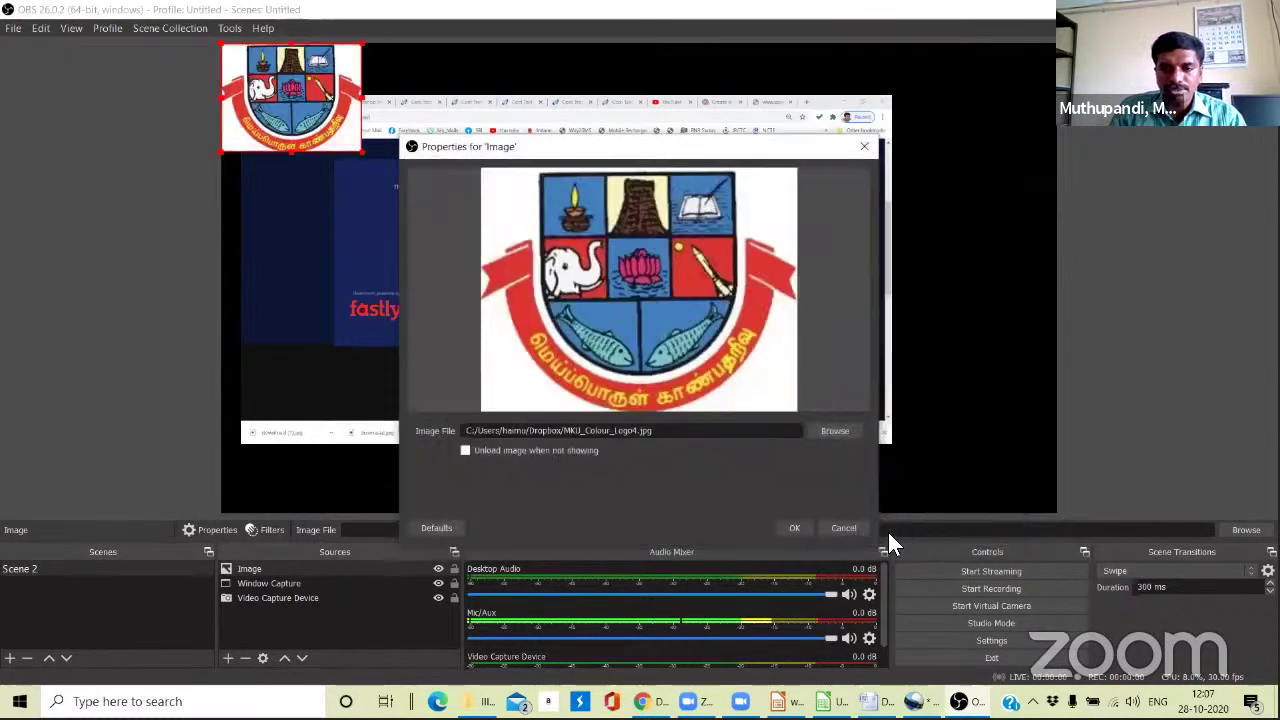
click(793, 527)
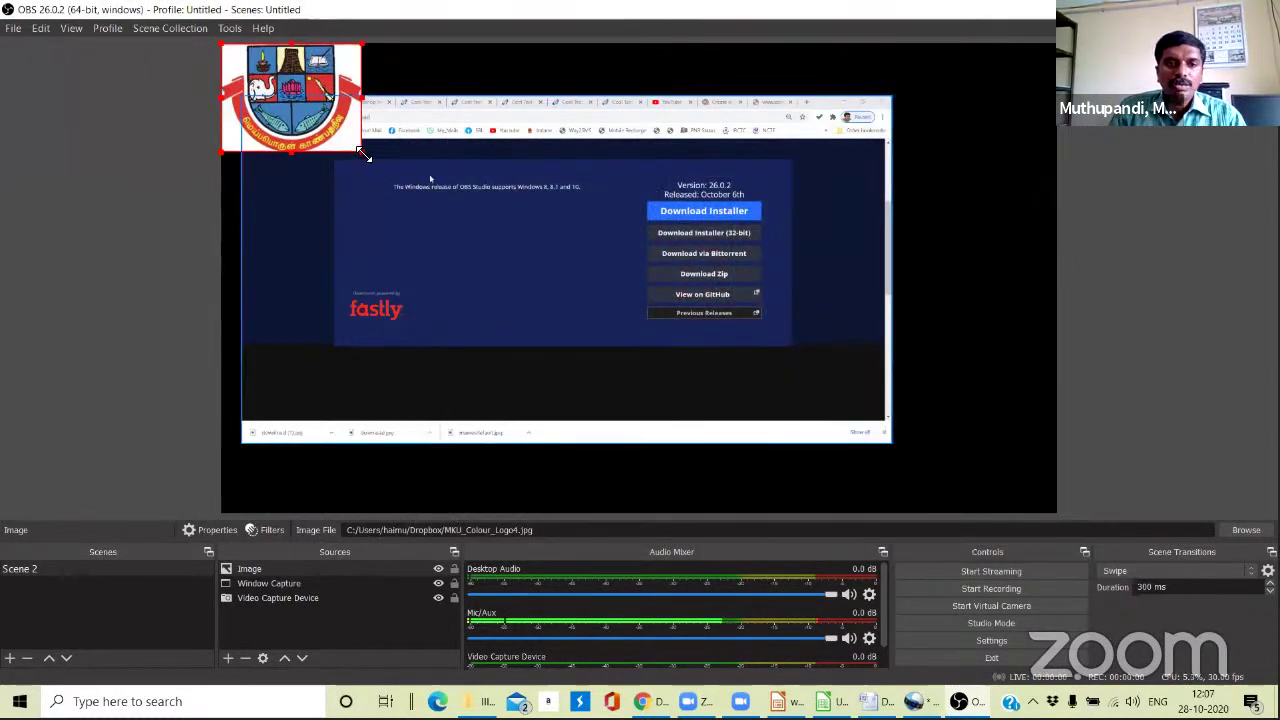
drag(323, 125, 1005, 87)
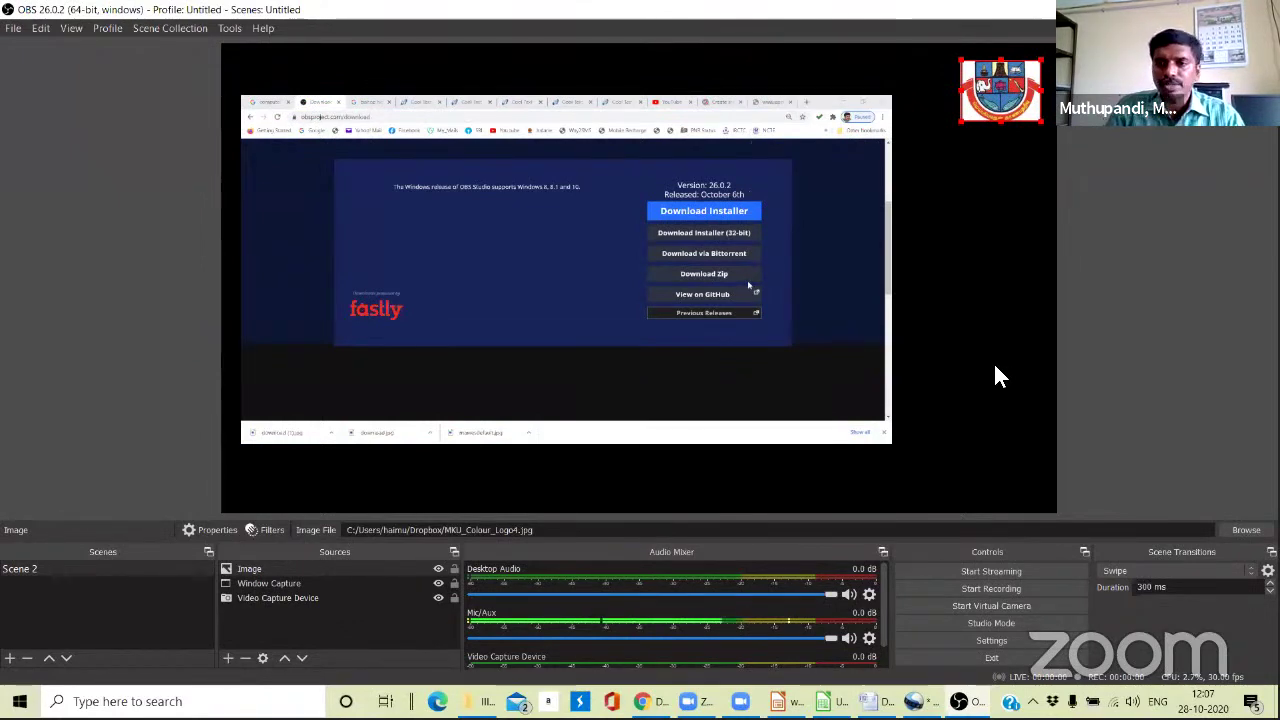
click(931, 465)
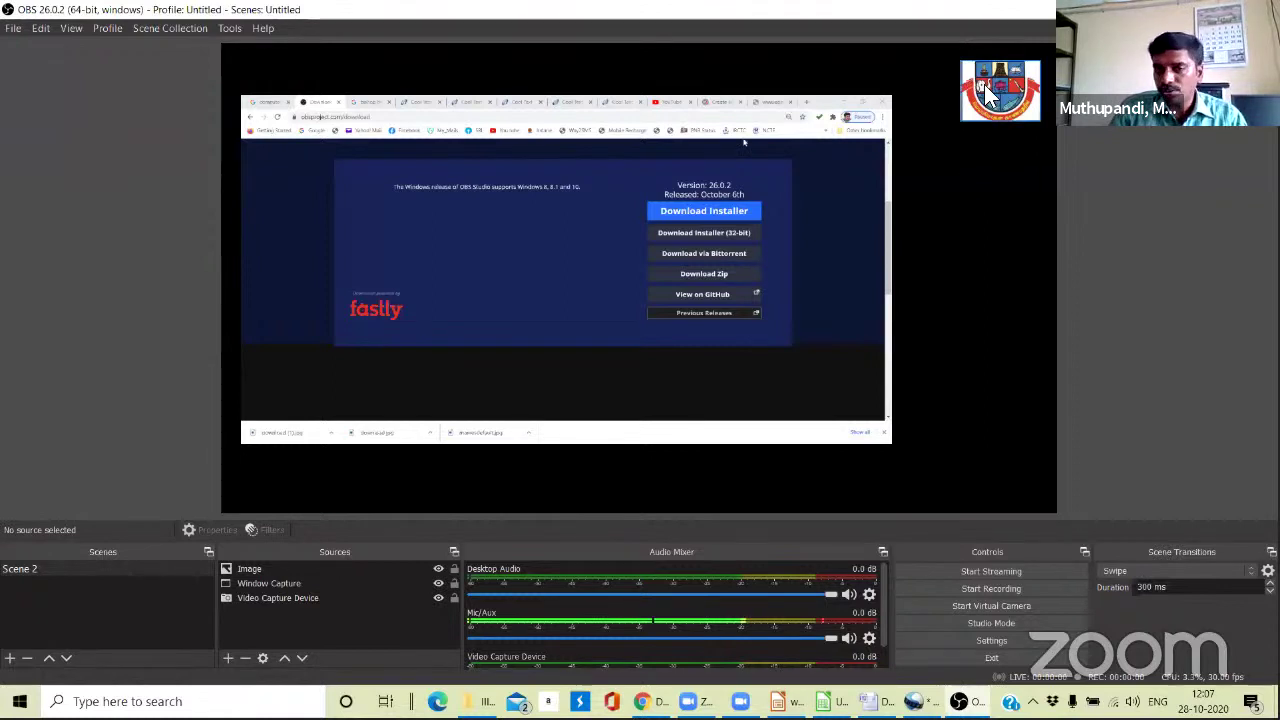
Record a short test clip of Scene 2 and show the folder holding the recordings.
click(996, 586)
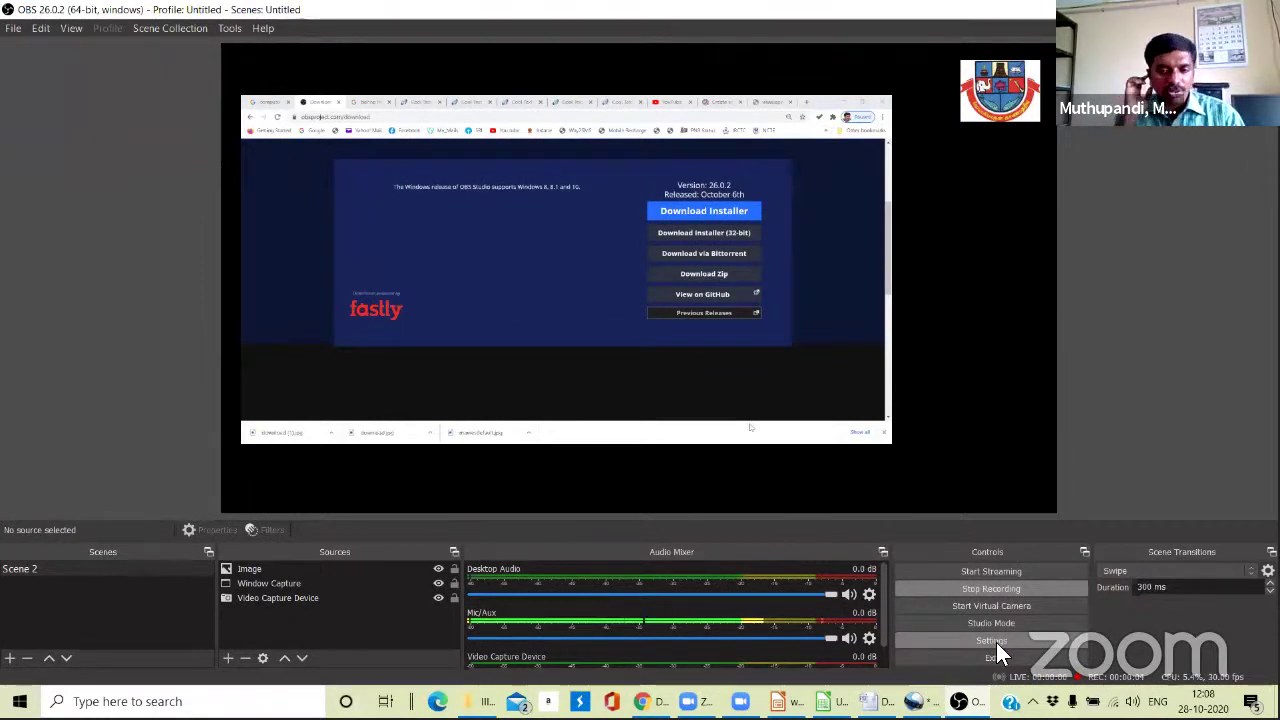
click(994, 588)
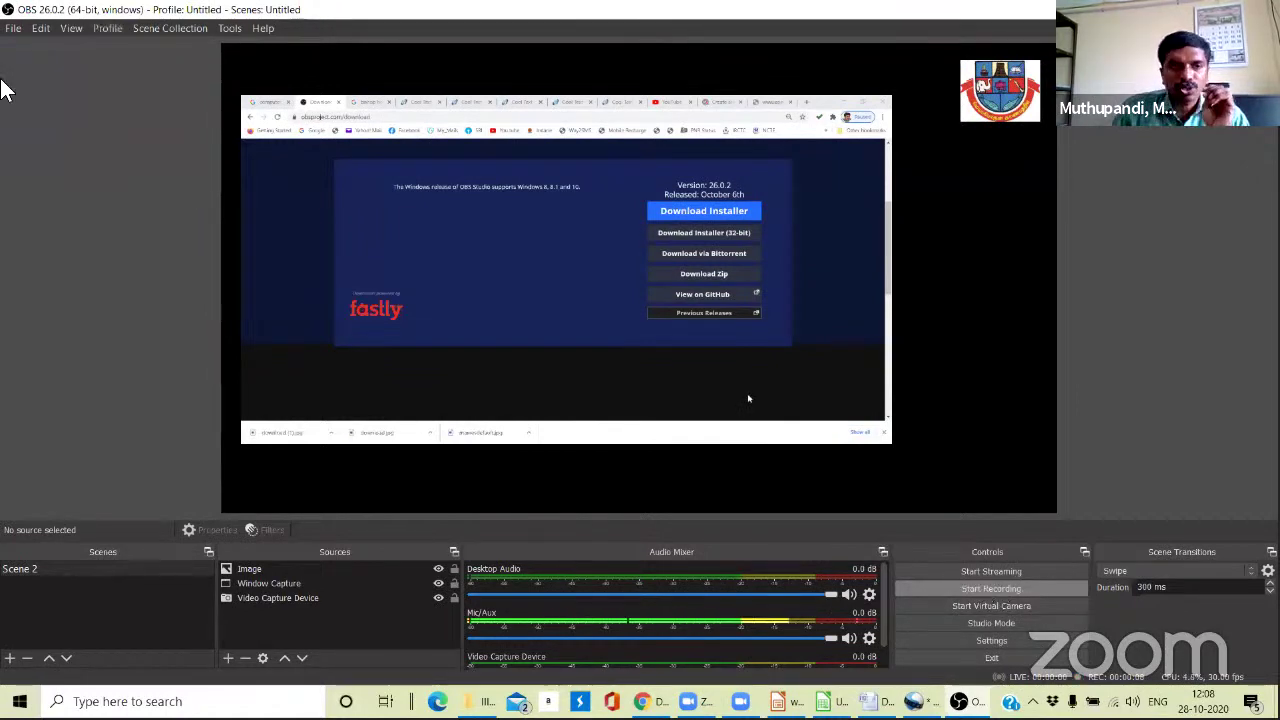
click(13, 28)
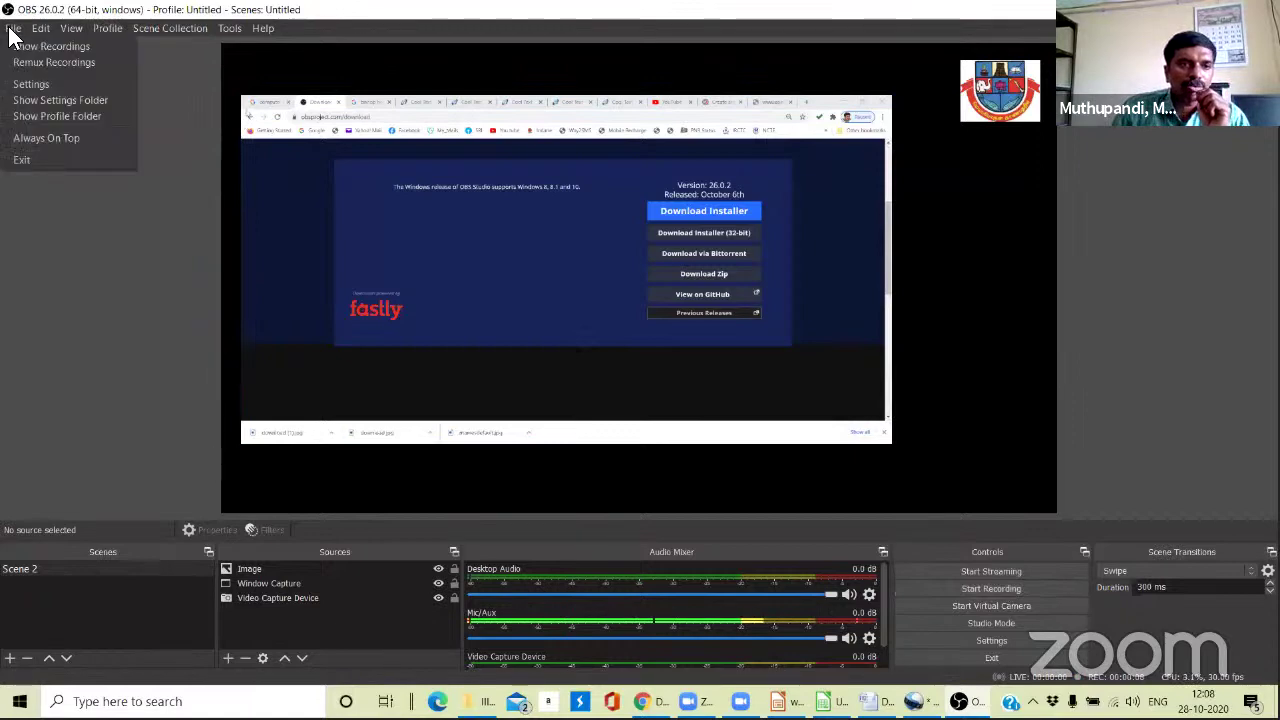
click(32, 47)
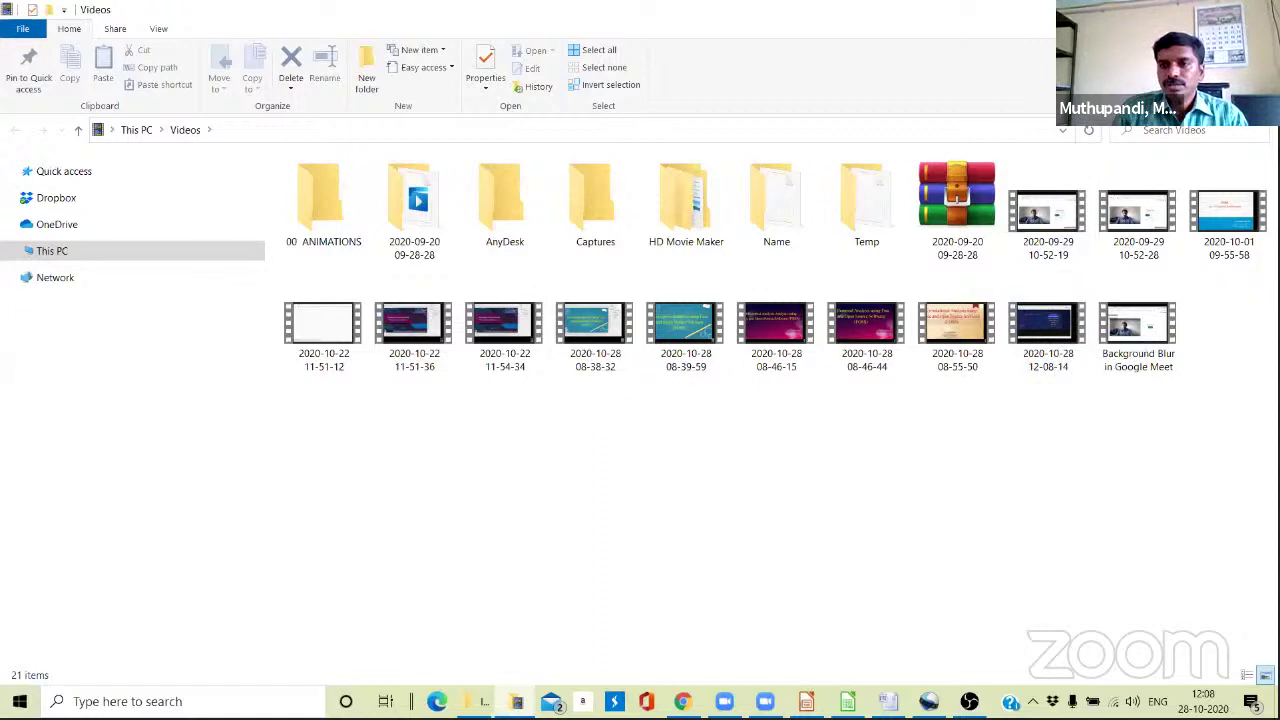
click(1038, 340)
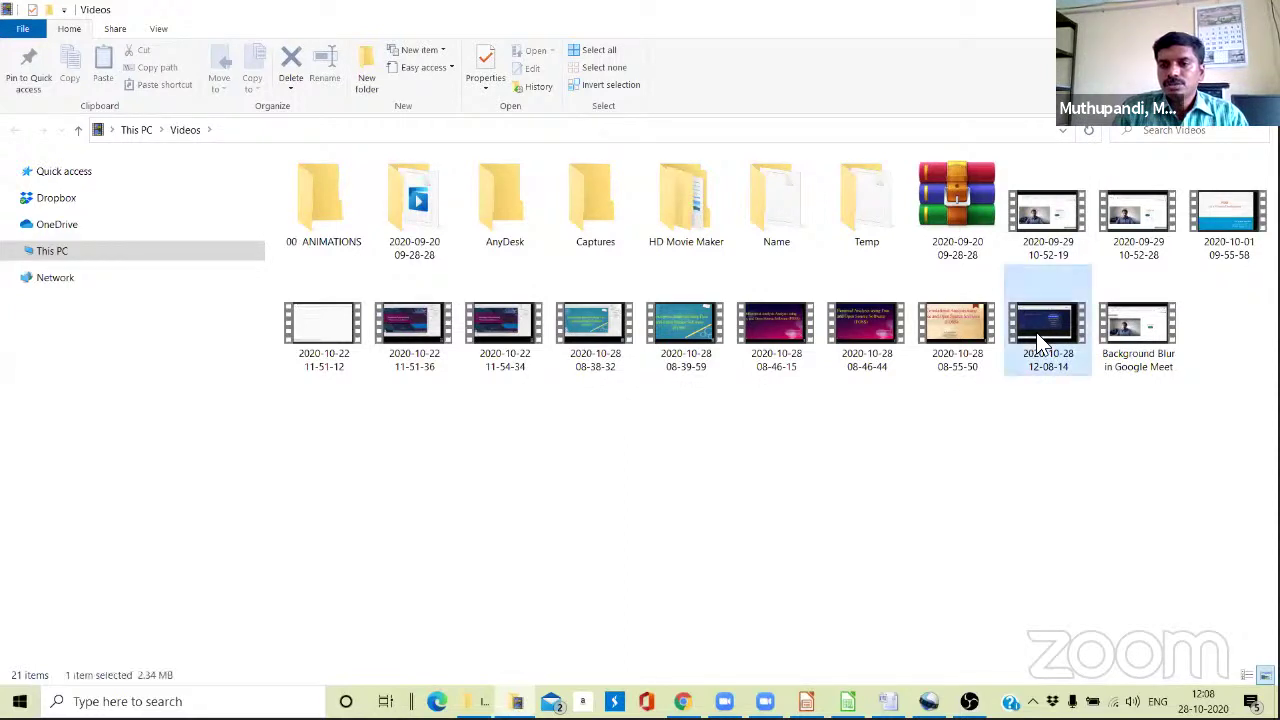
double_click(1040, 336)
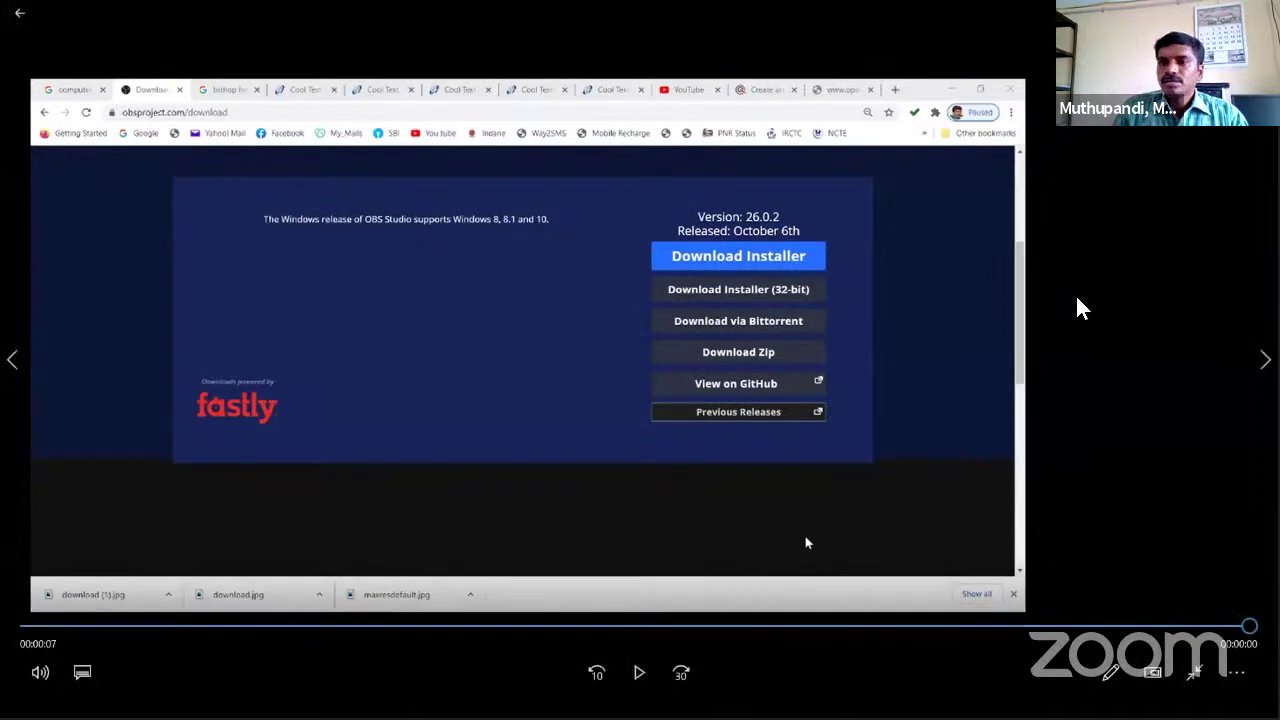
key(Escape)
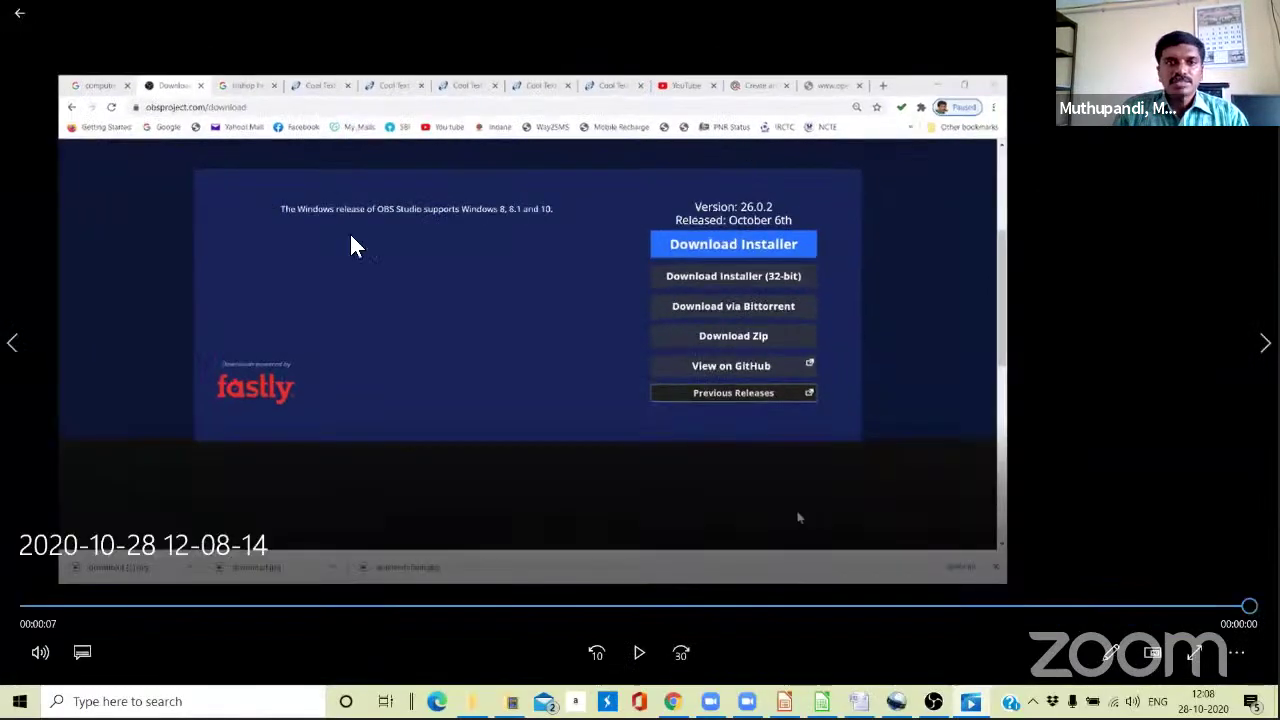
key(alt+F4)
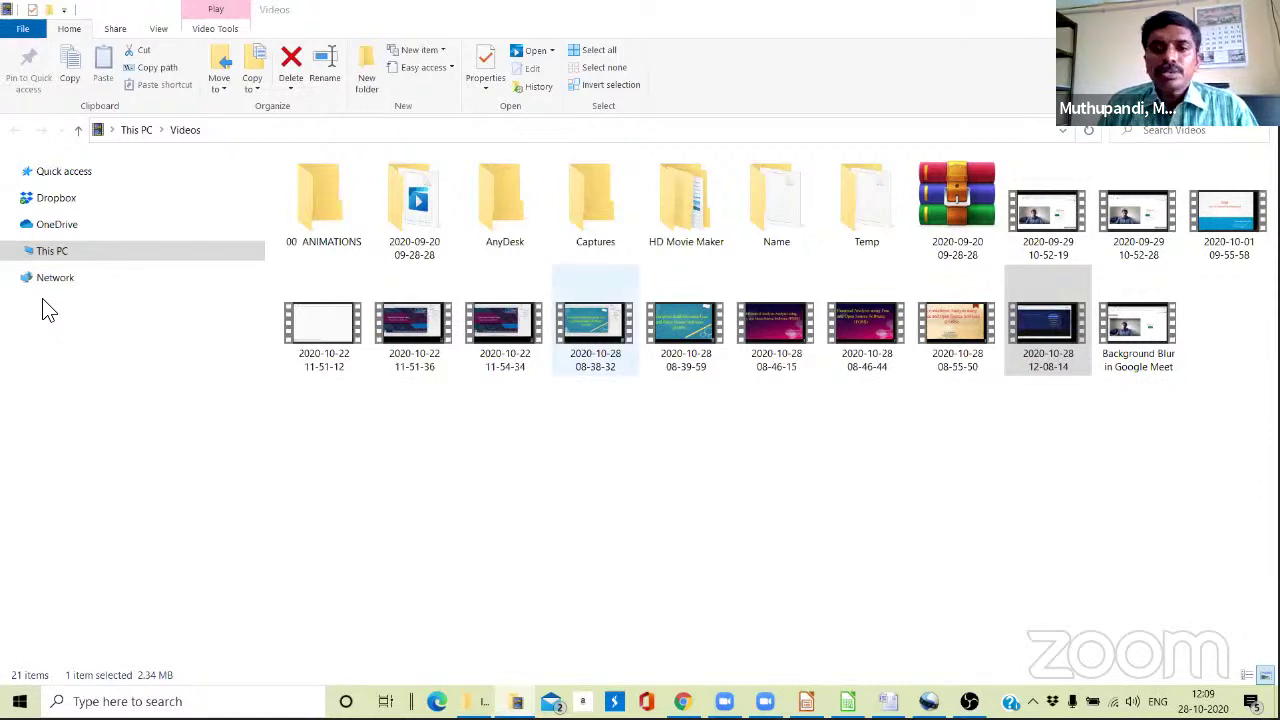
Return to OBS Studio and remove the Window Capture and Image sources from Scene 2, confirming each removal.
key(alt+Tab)
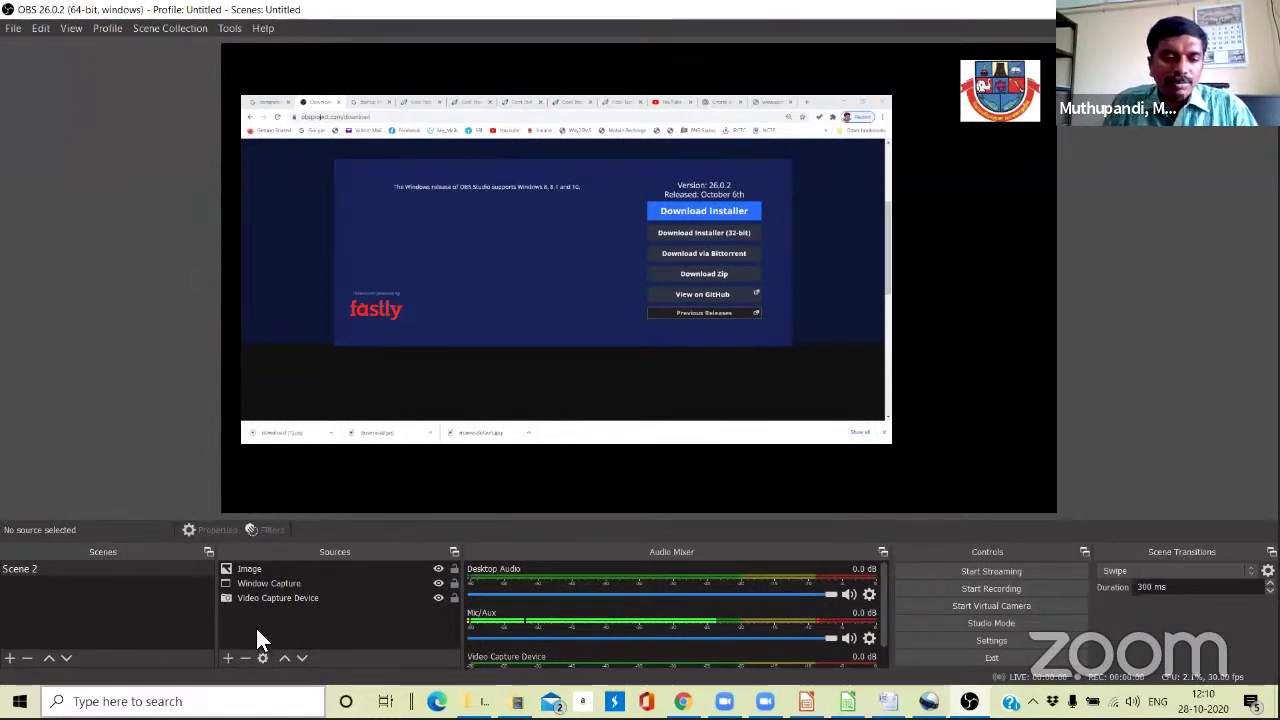
click(258, 588)
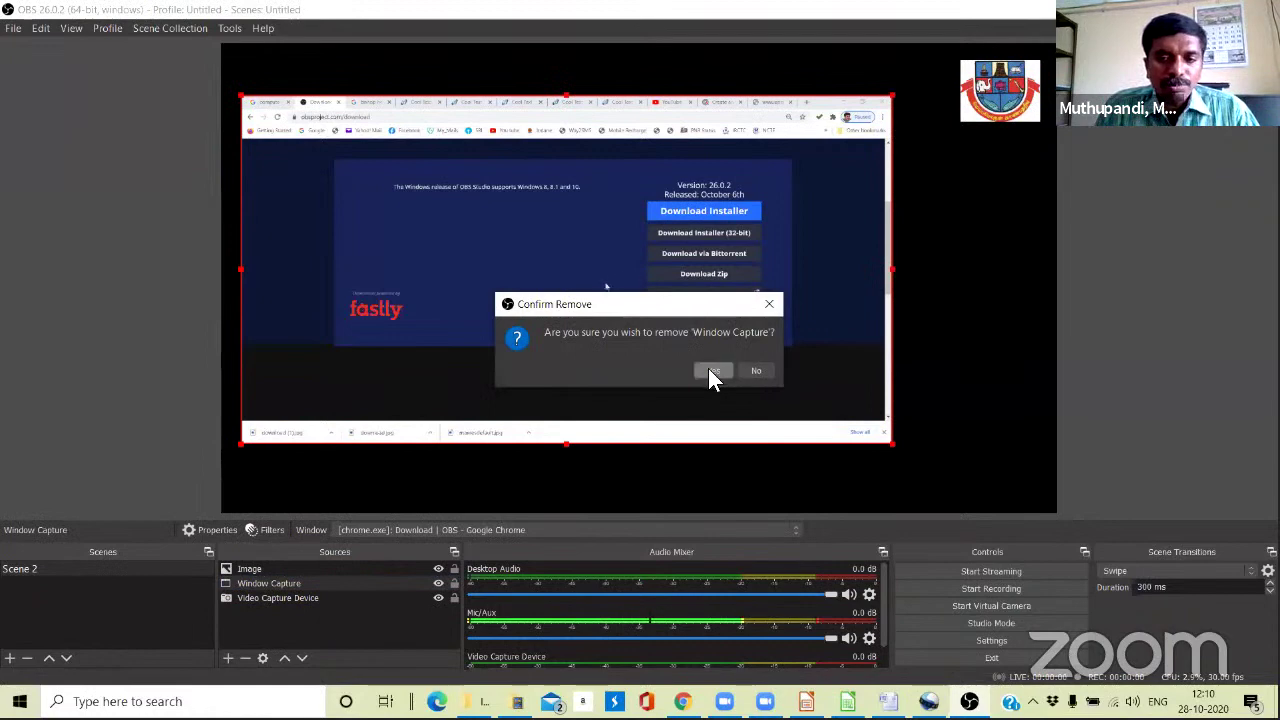
click(710, 371)
click(249, 569)
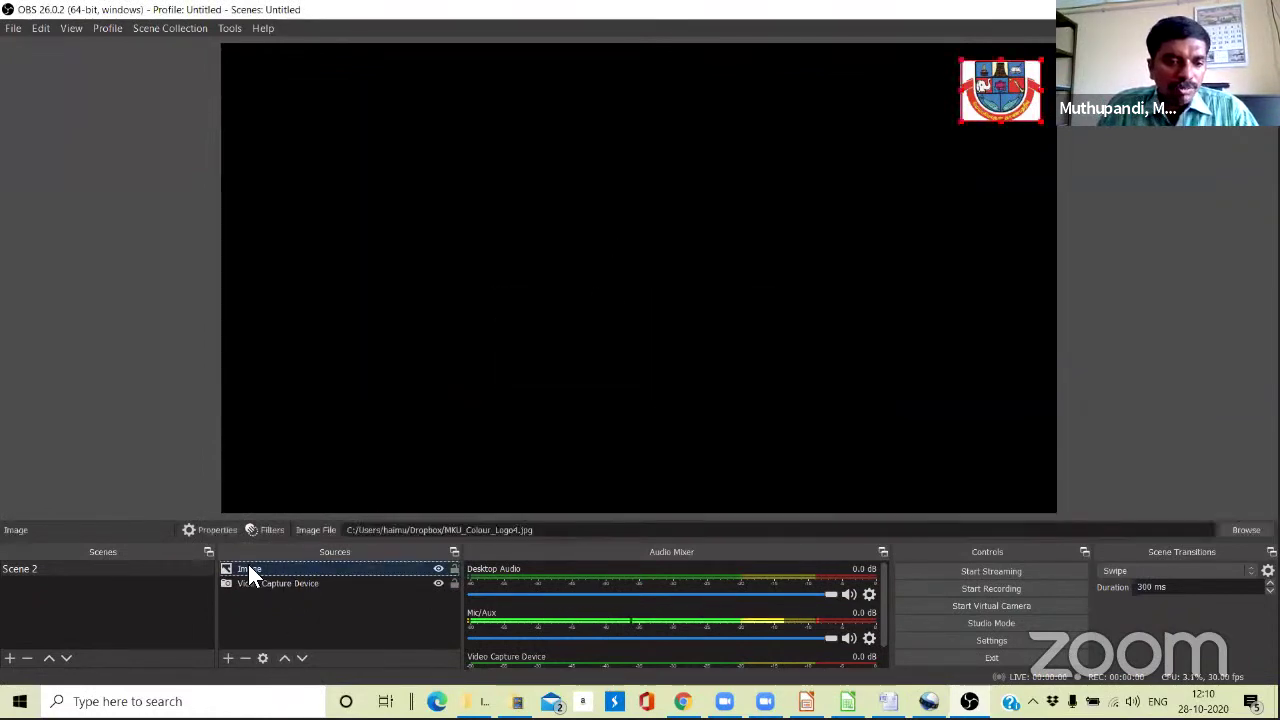
click(245, 658)
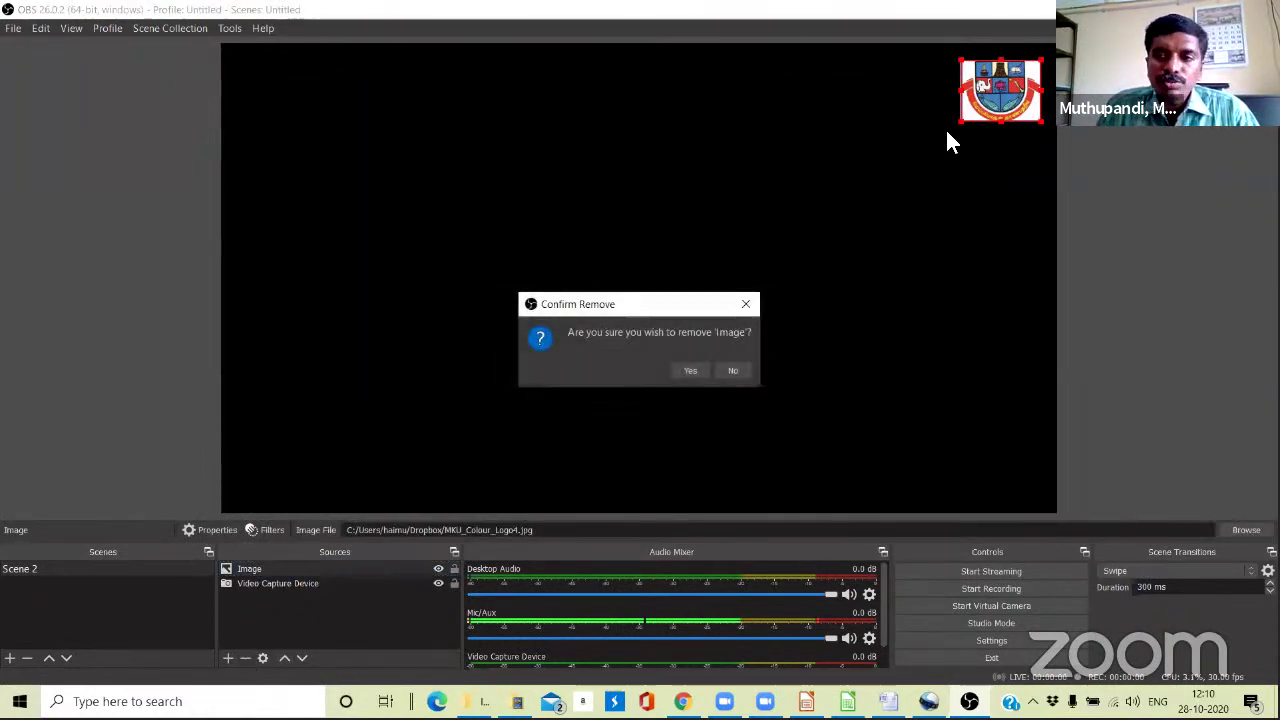
click(690, 370)
Reselect HP Wide Vision HD Camera as the device in the Video Capture Device source's properties and accept them.
click(252, 568)
double_click(252, 568)
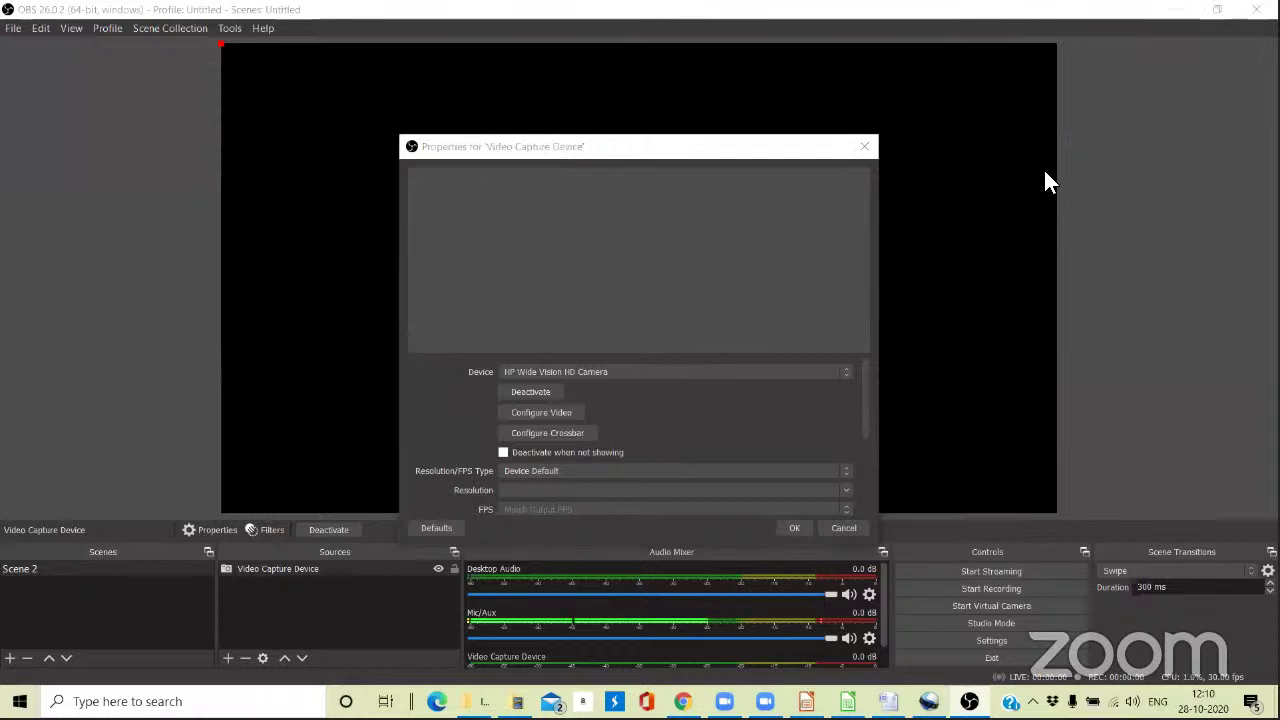
click(522, 413)
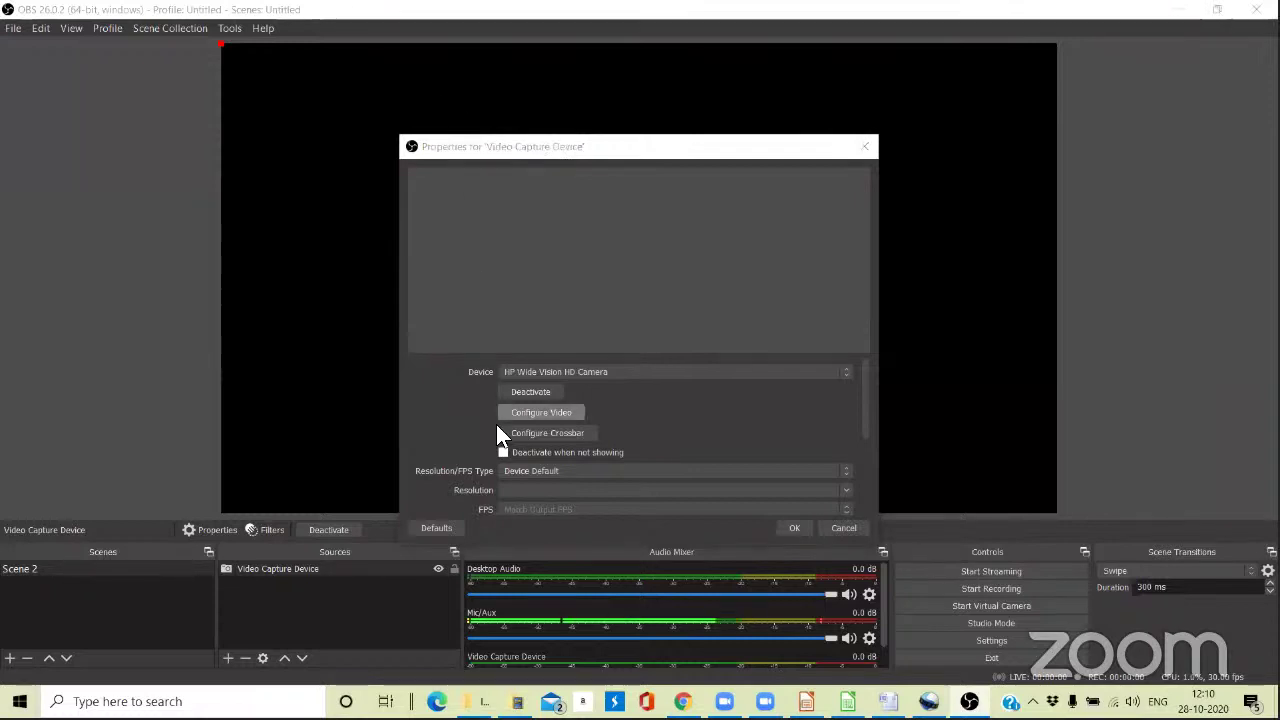
click(580, 372)
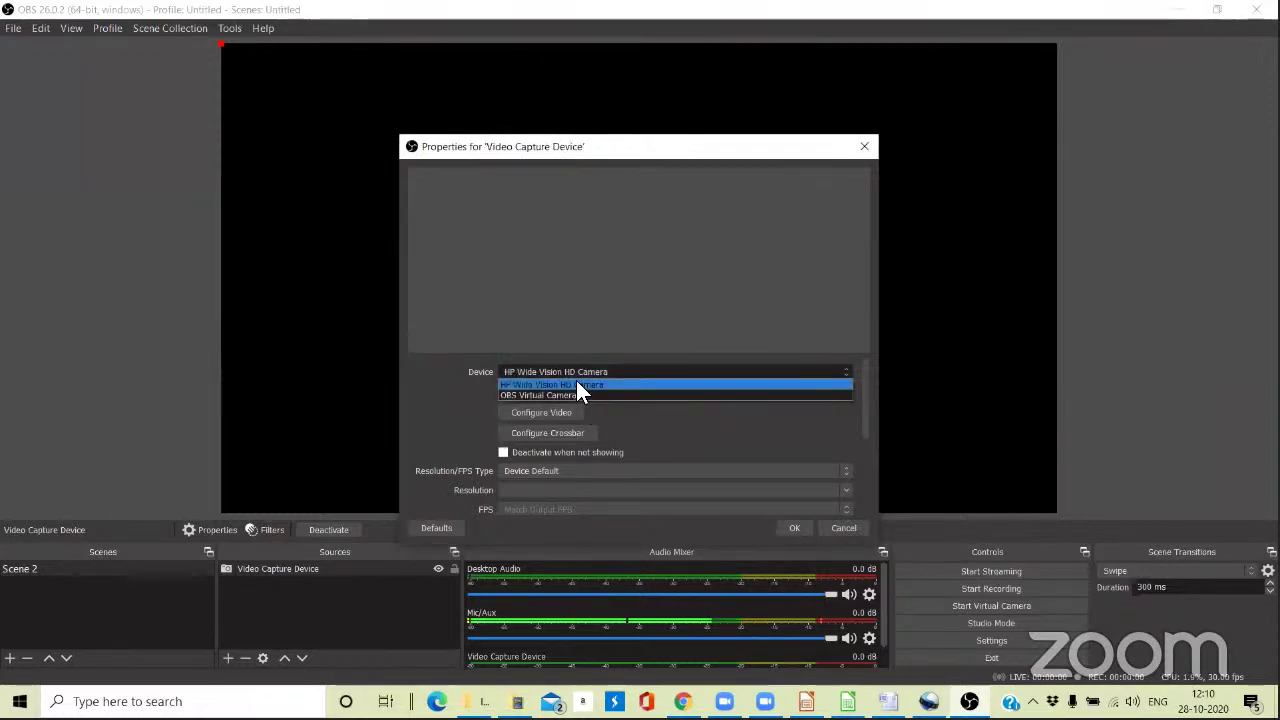
click(576, 381)
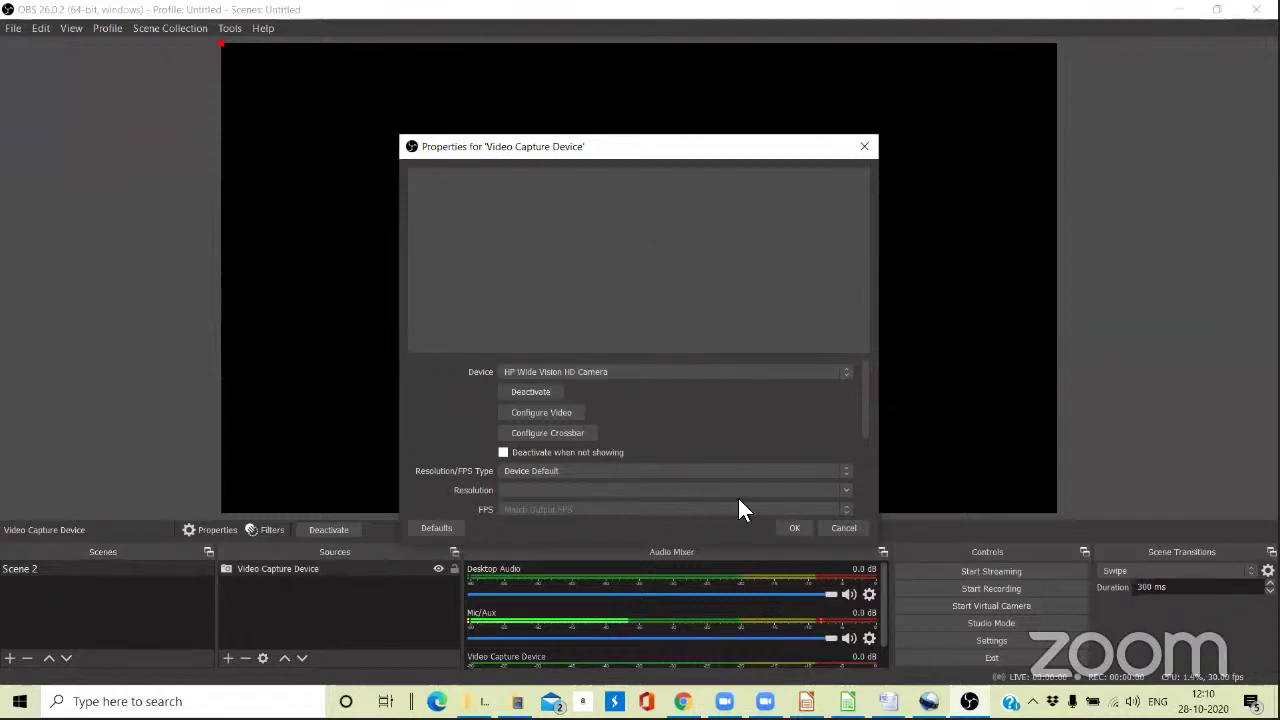
click(788, 527)
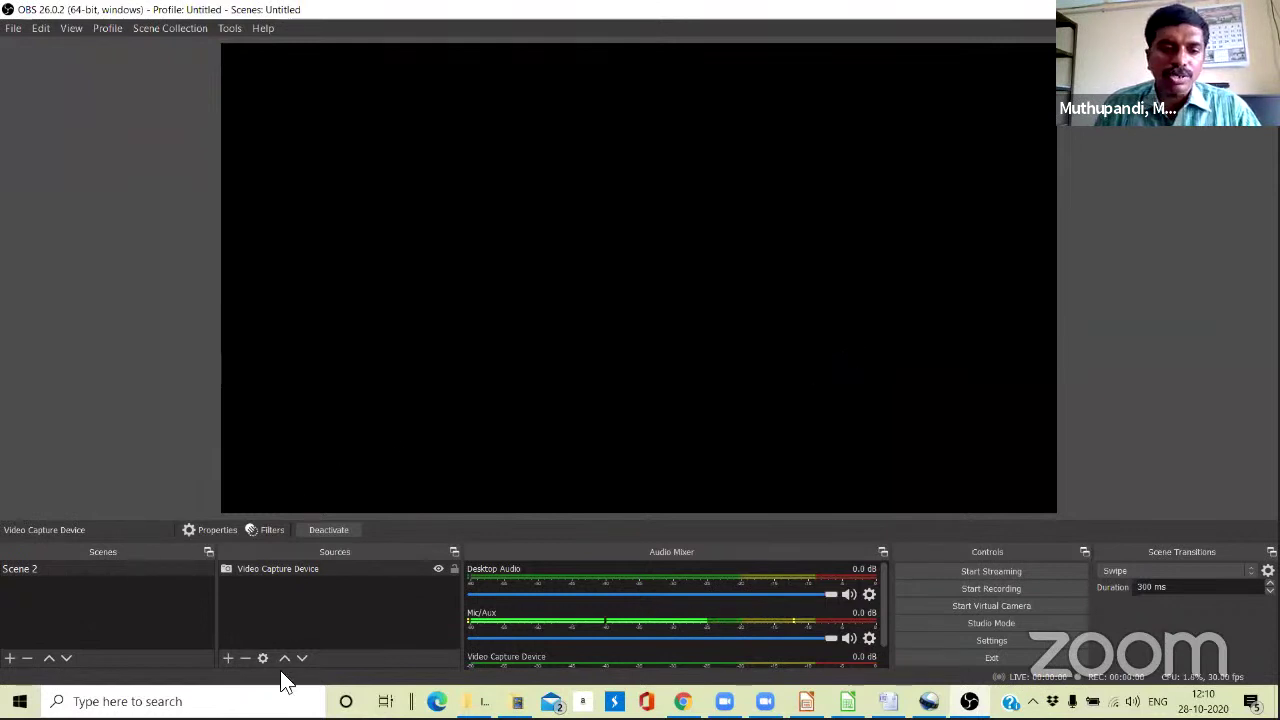
Review the source types that can be added to Scene 2 without adding one.
click(228, 658)
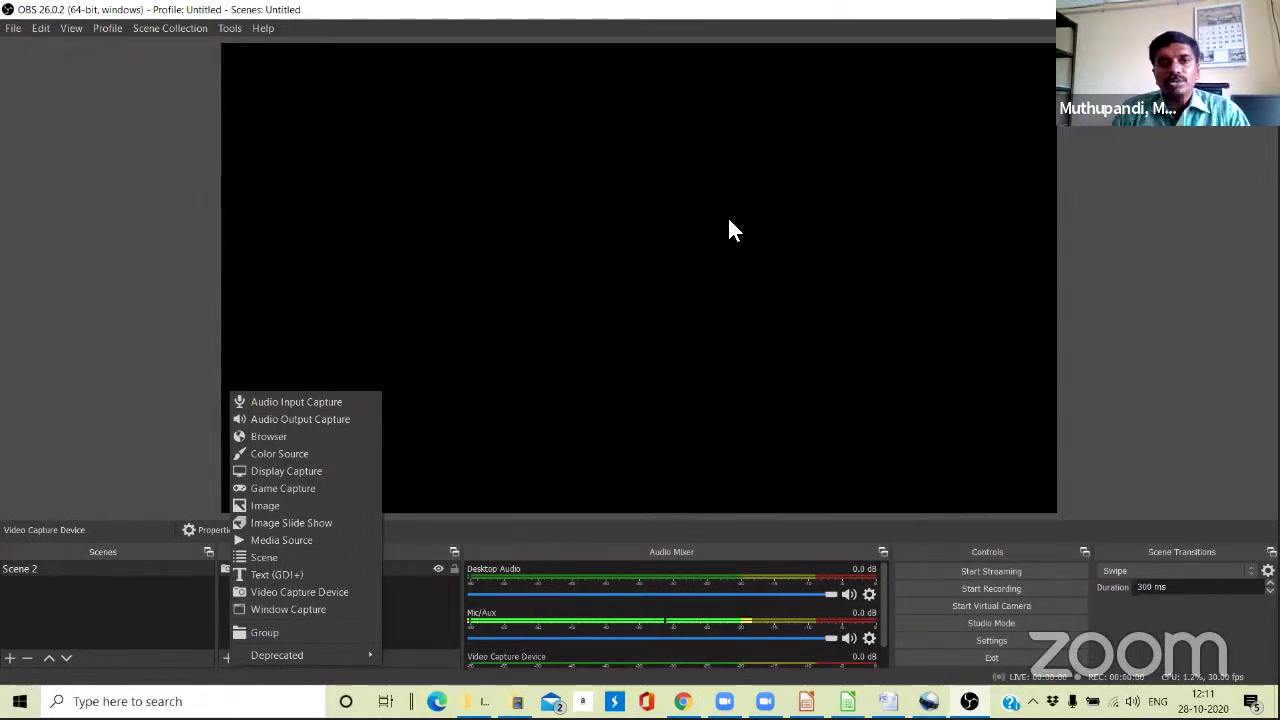
click(557, 184)
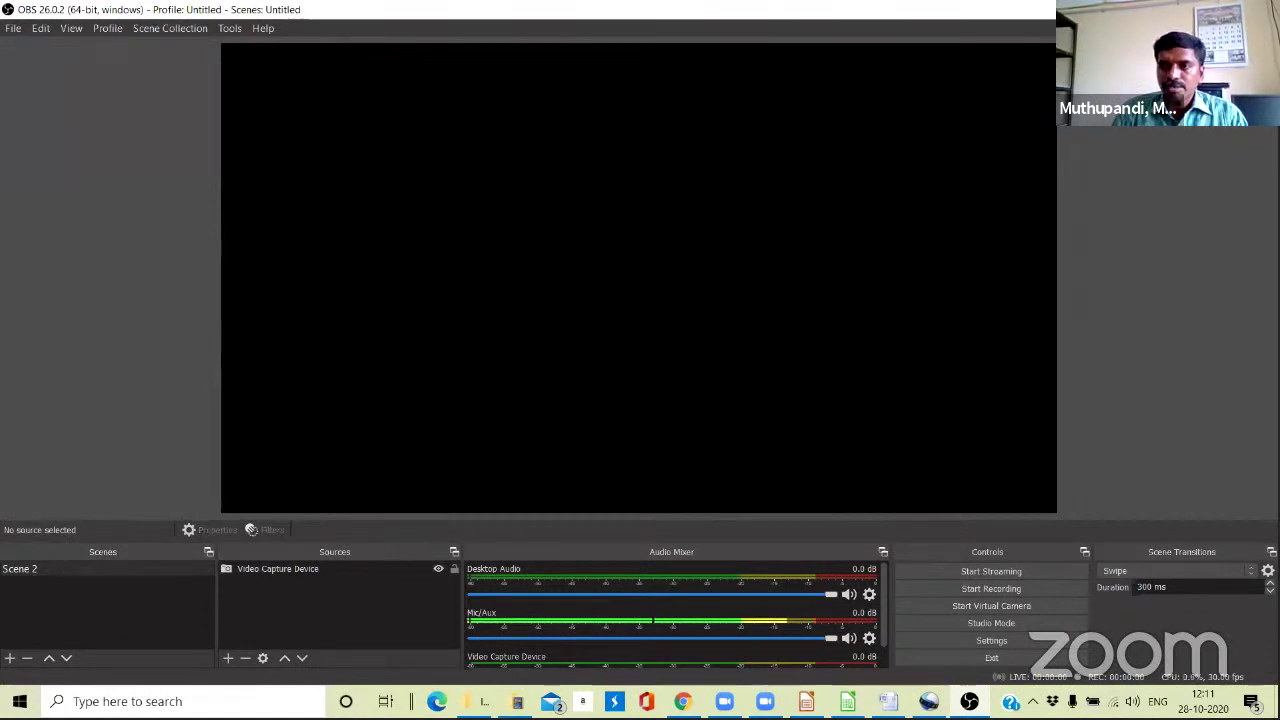
Switch to the OpenShot Video Editor project, clear the project file selection and bring the lowest timeline tracks into view.
key(alt+Tab)
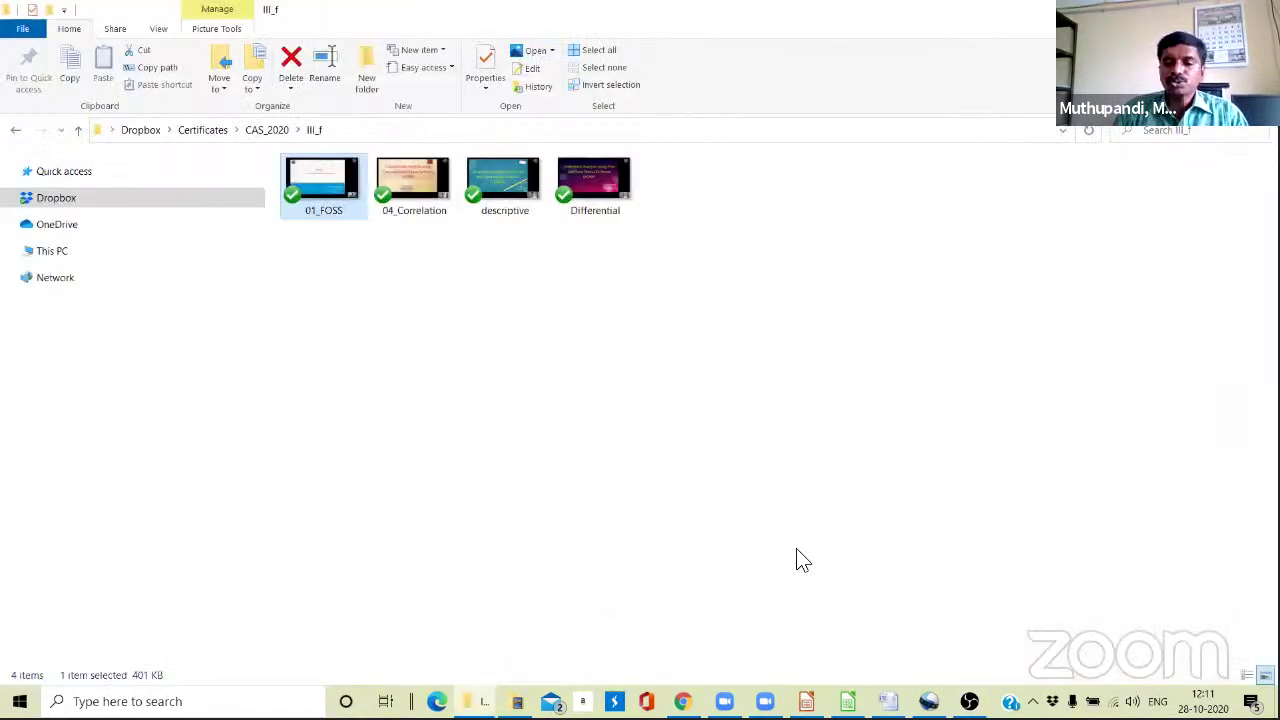
click(806, 701)
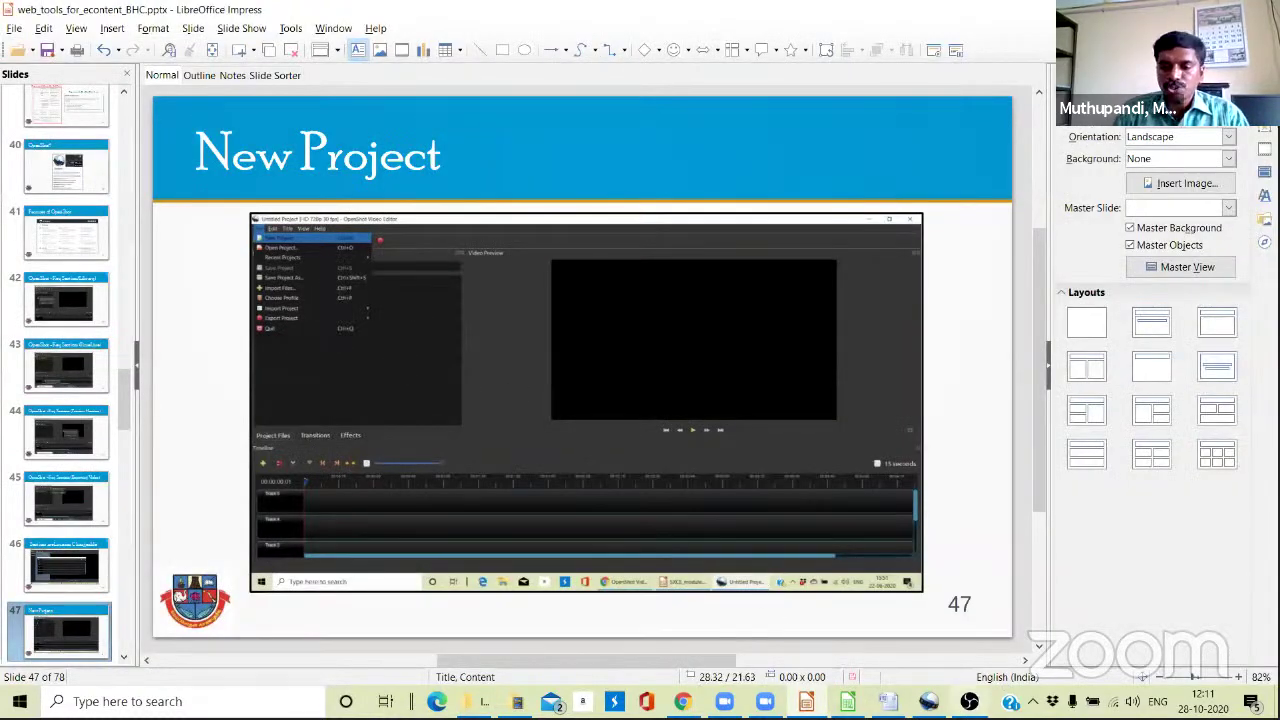
click(928, 701)
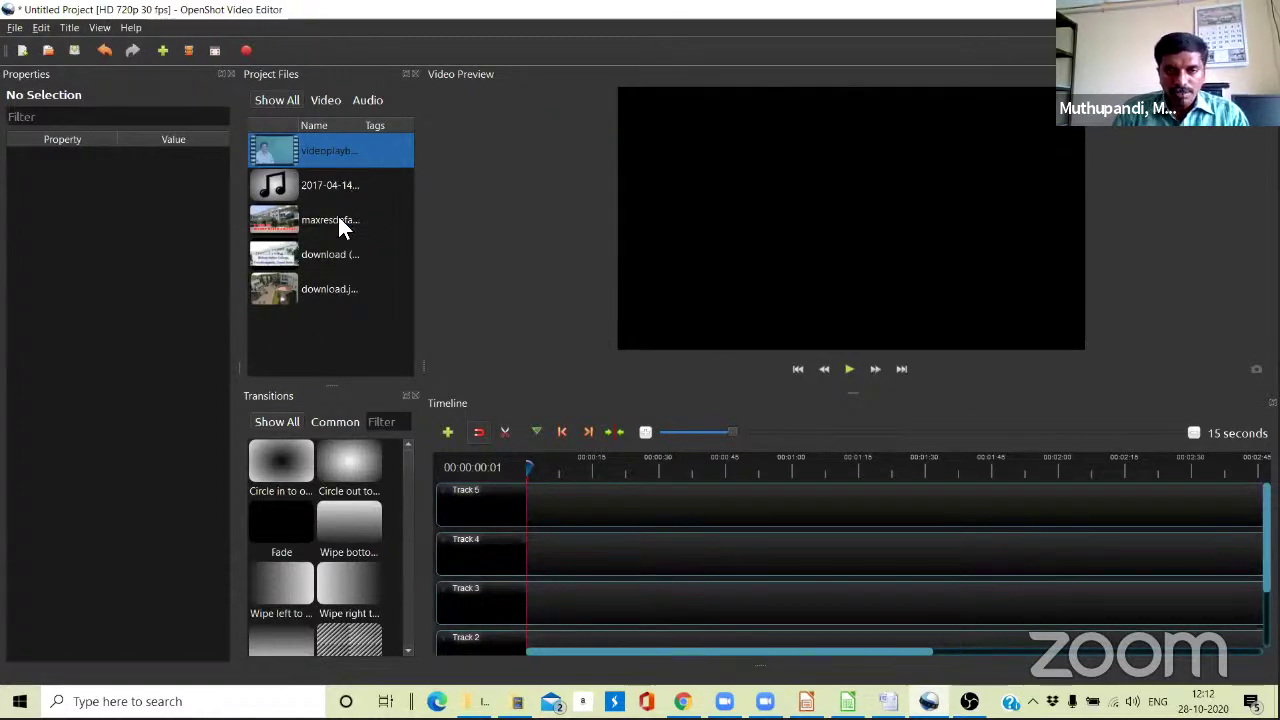
click(348, 350)
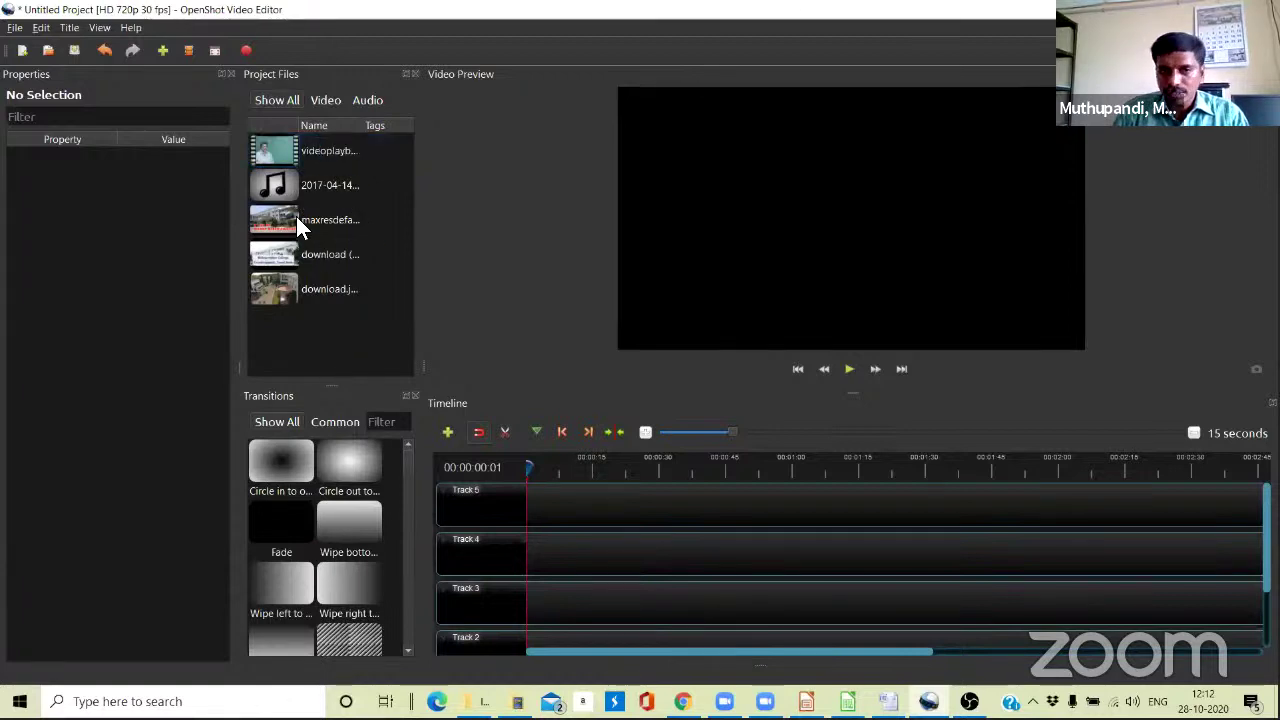
scroll(598, 578, down, 2)
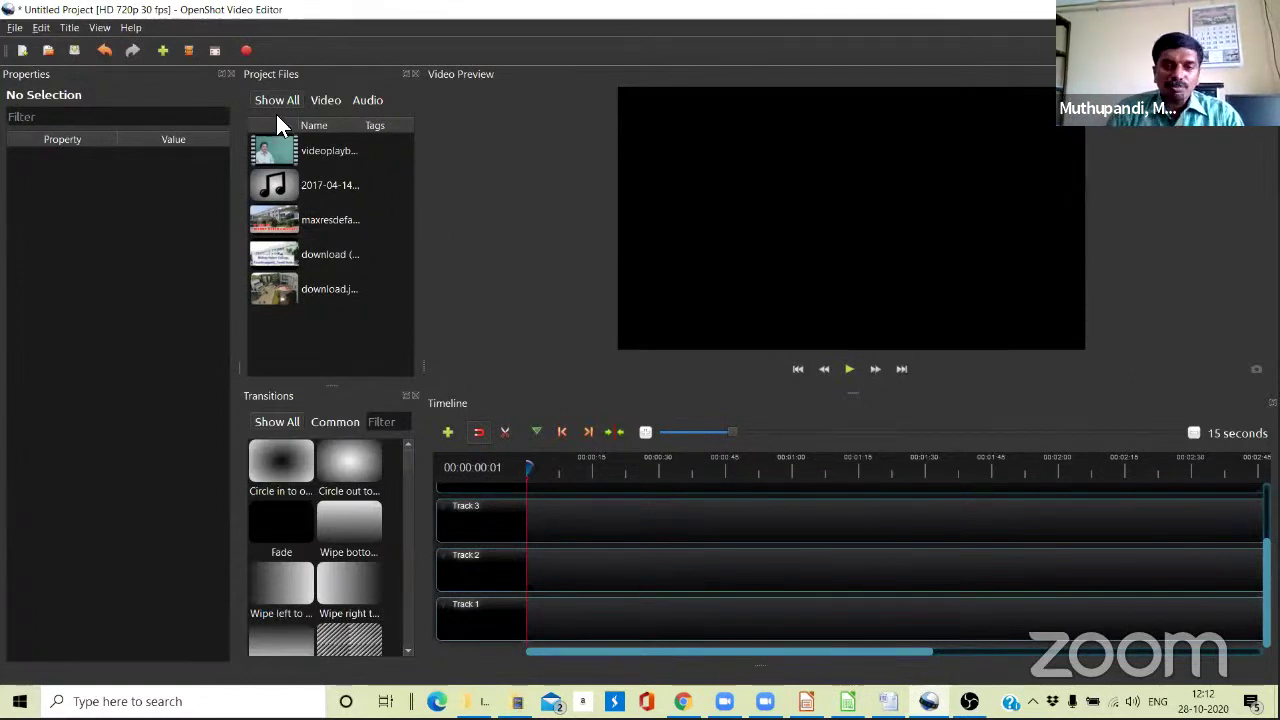
Start a new static title based on the "Came..." template next to Bubbles 2.
click(70, 28)
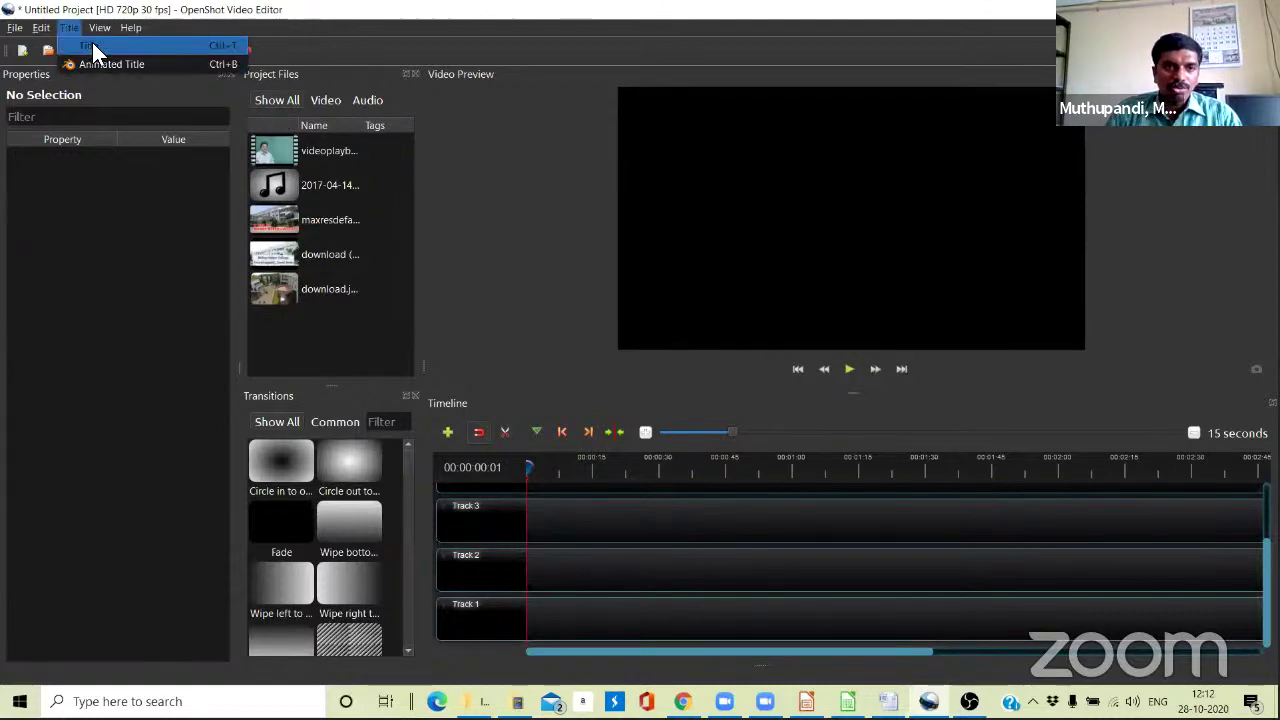
click(97, 53)
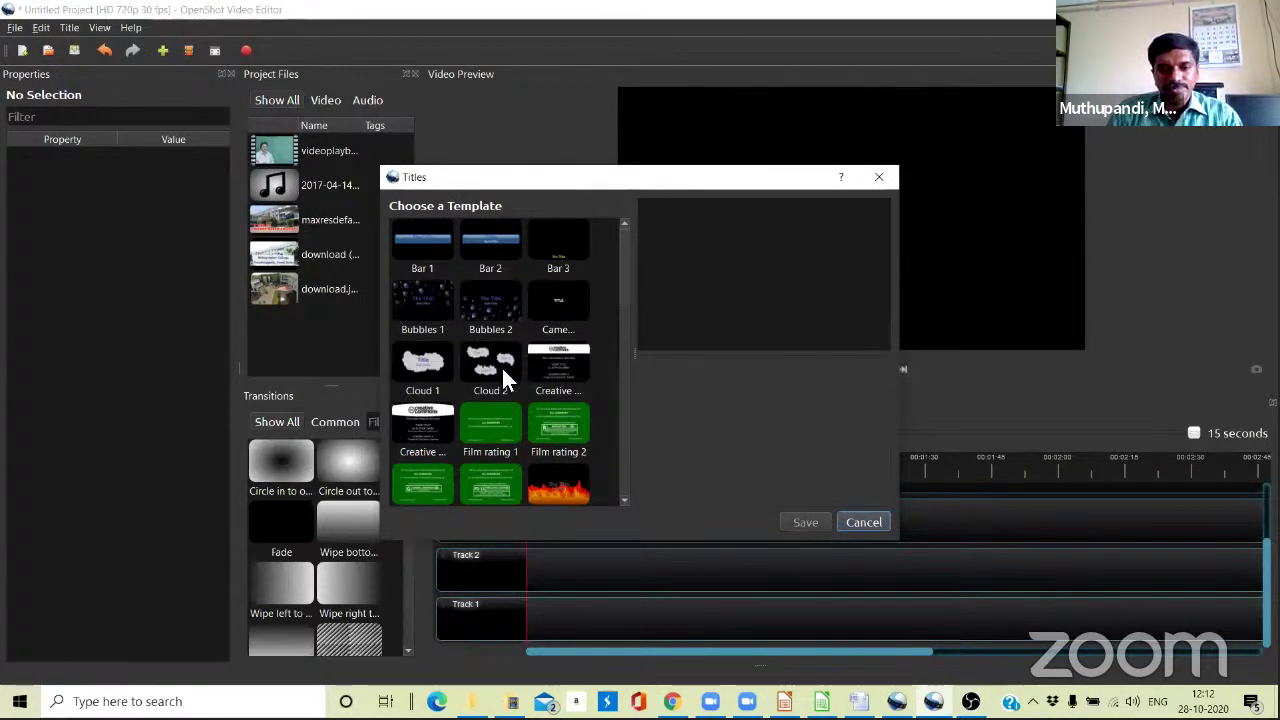
mouse_move(624, 276)
mouse_down()
mouse_move(622, 388)
mouse_move(626, 286)
mouse_up()
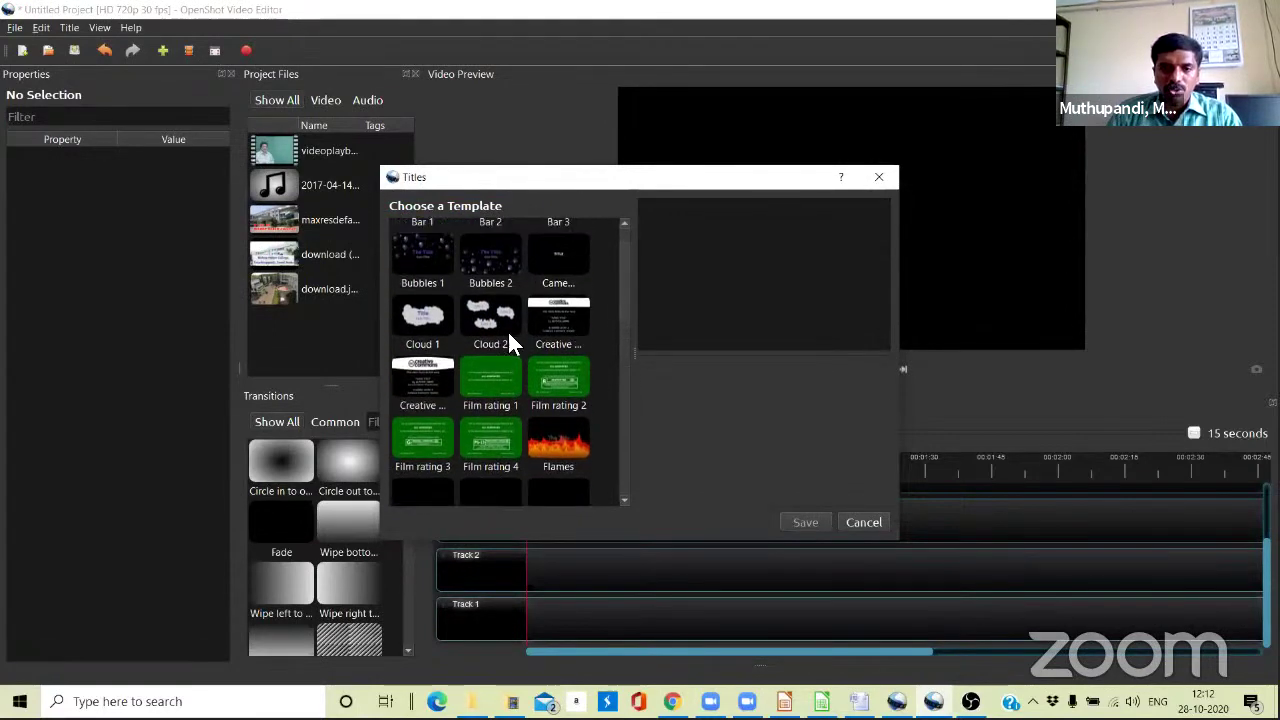
click(563, 257)
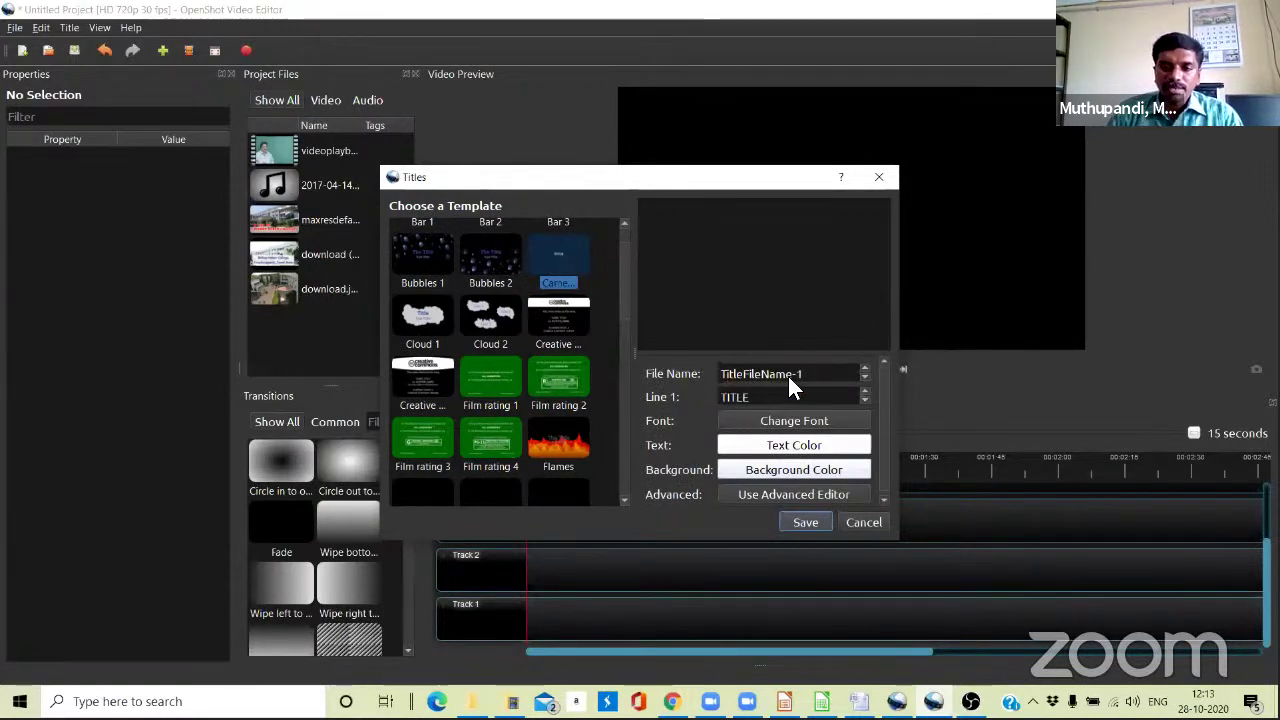
Replace the title's Line 1 text with "Welcome to BHC, Trichy".
drag(752, 397, 703, 397)
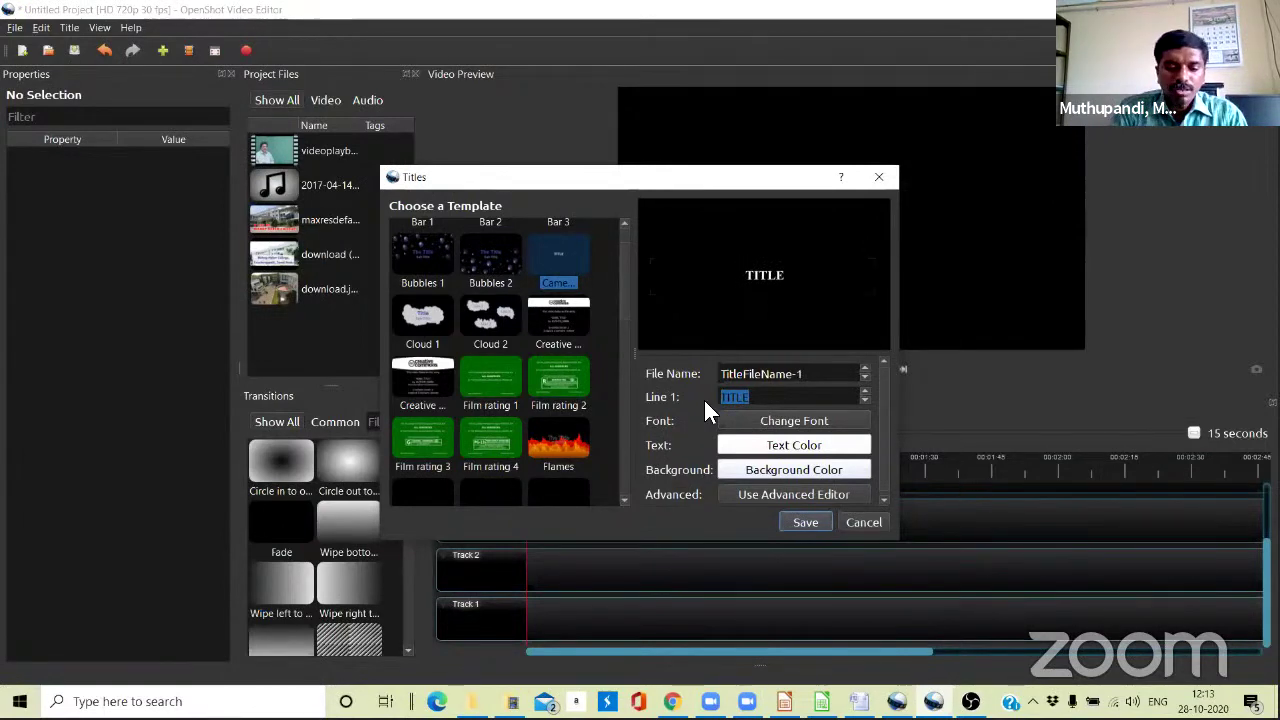
text(Welcome)
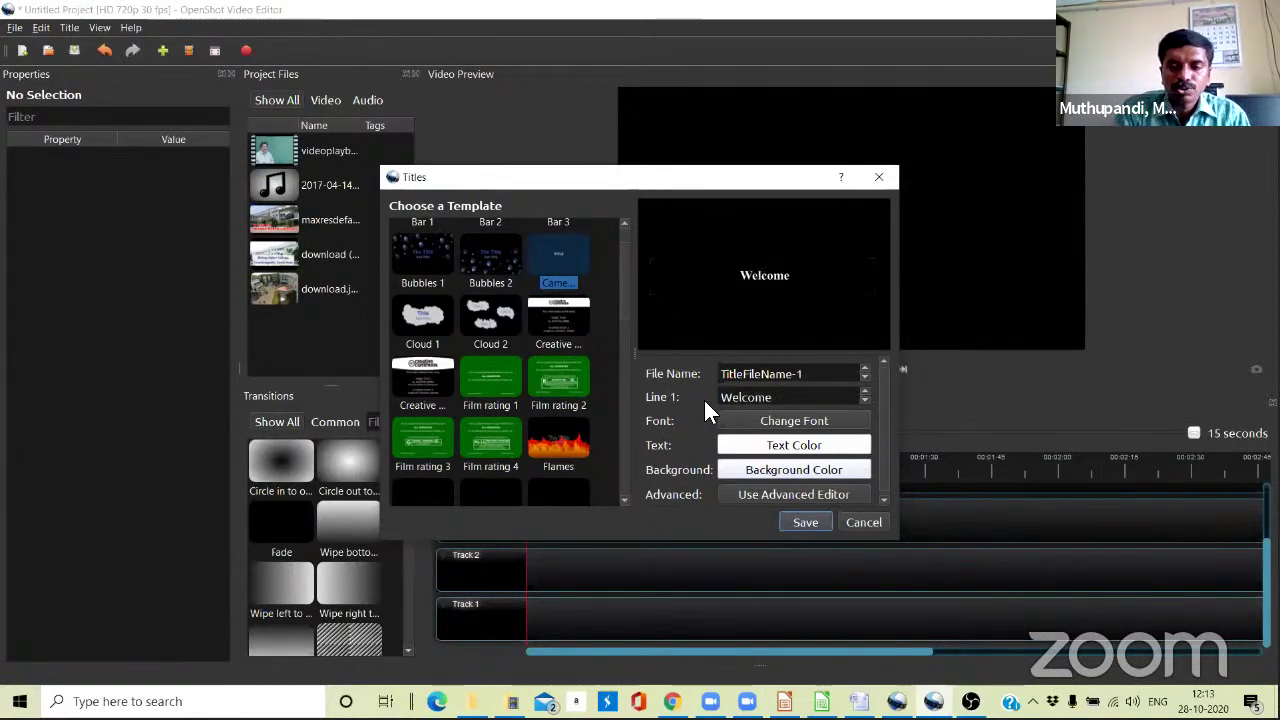
text( to)
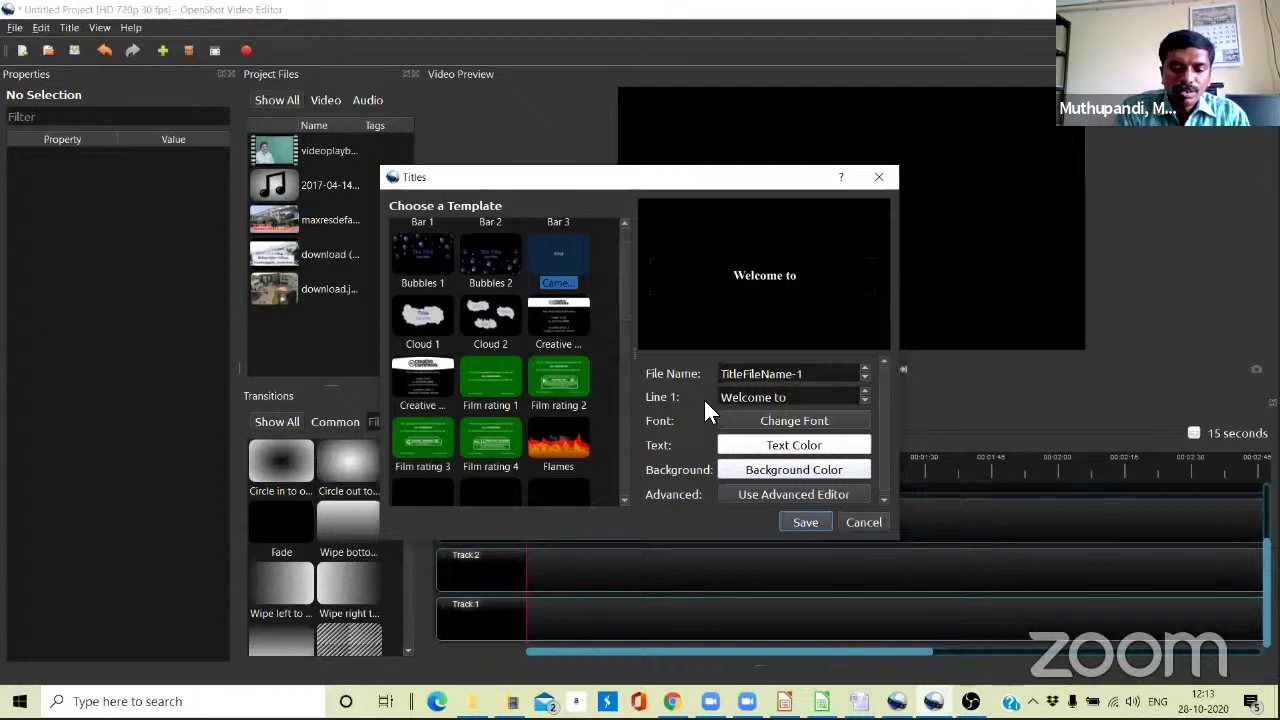
text( BH)
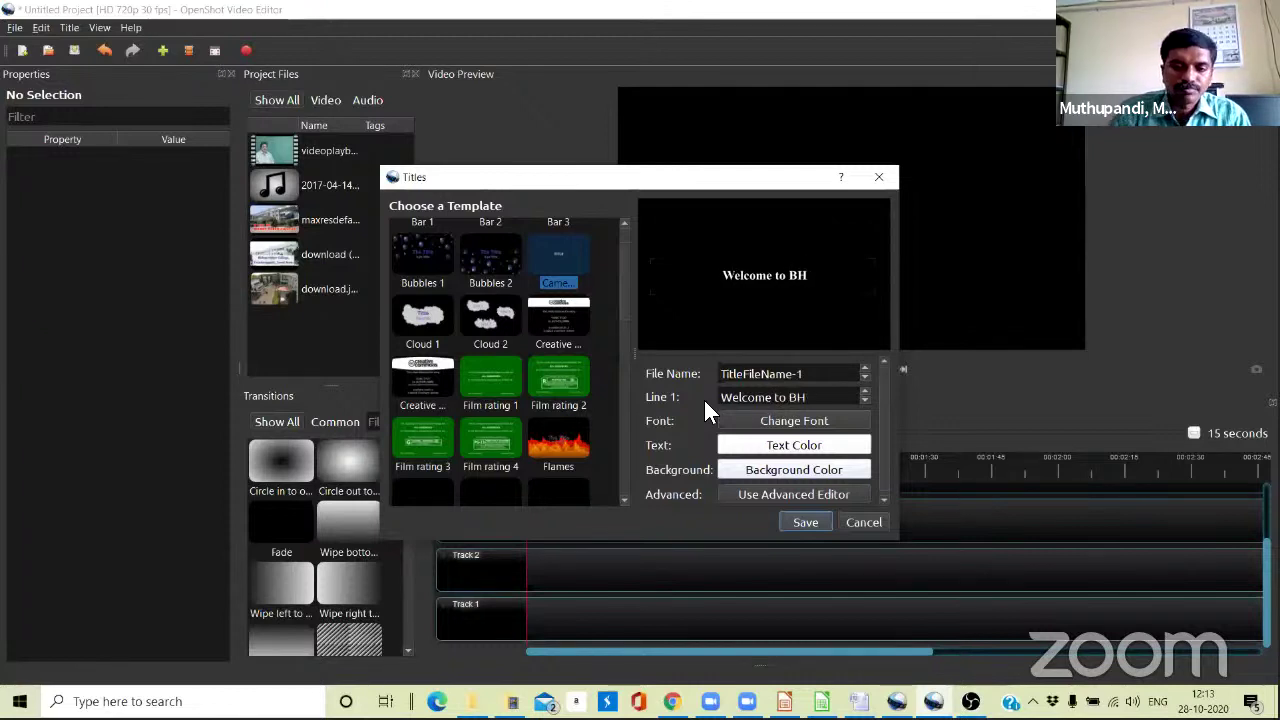
text(C, )
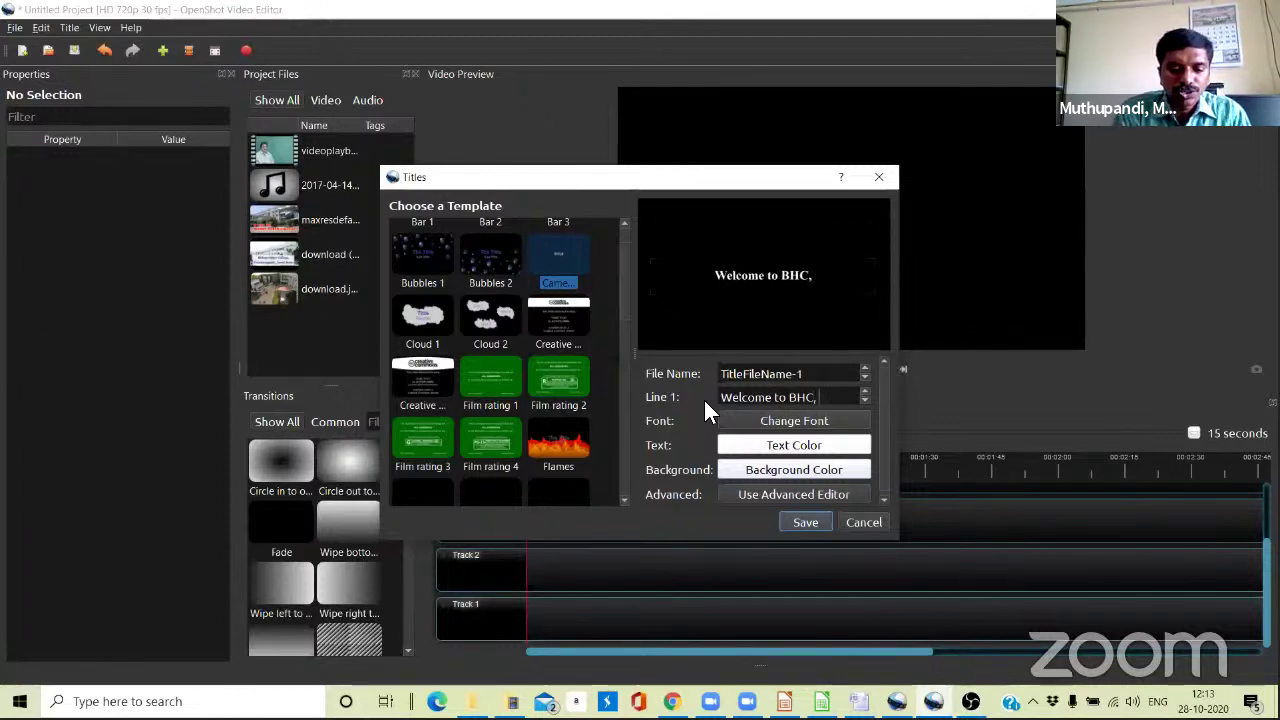
text(Trichy)
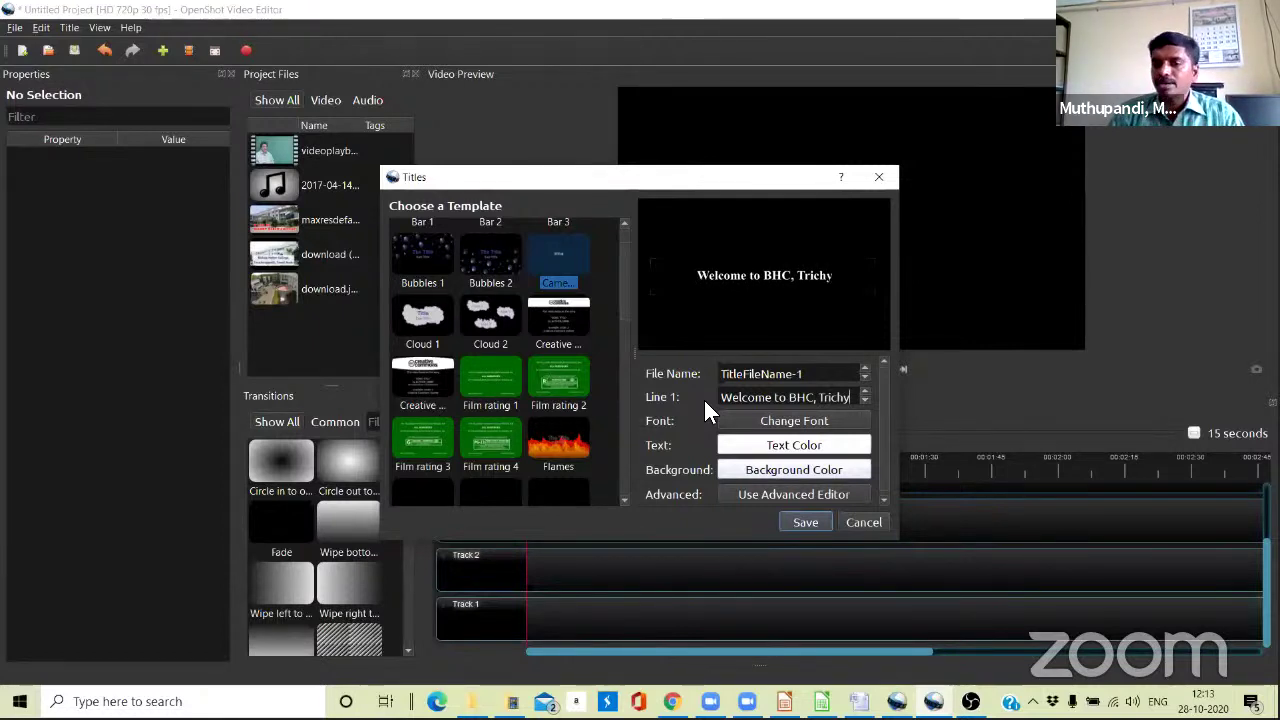
Set the title's background color to the near-white #fff7f8 and accept it.
click(804, 470)
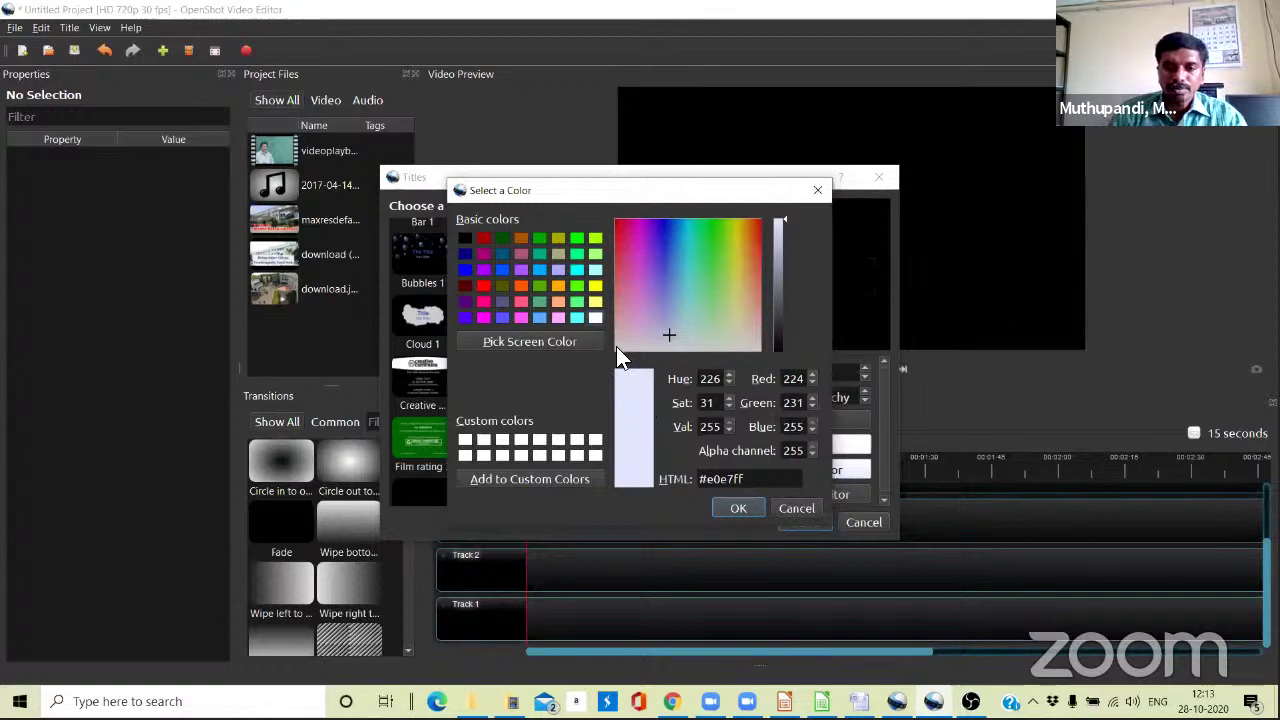
click(615, 346)
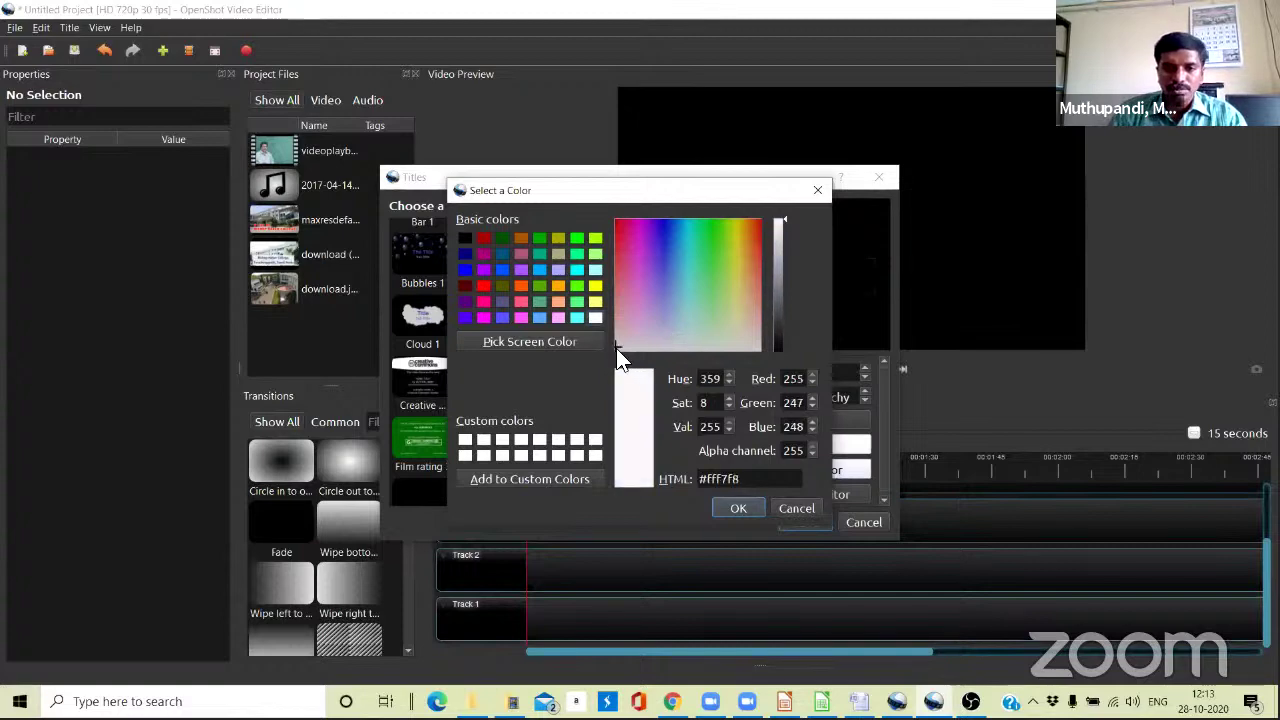
click(738, 508)
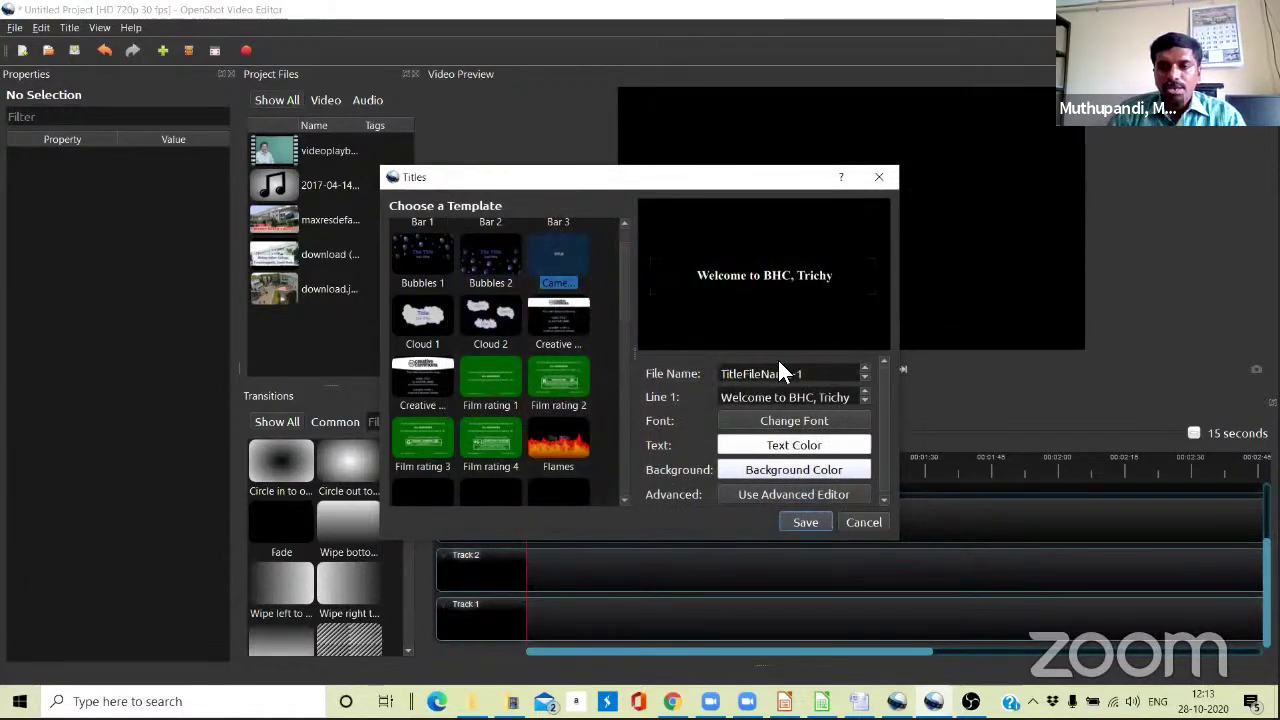
Set the title's text color to near-black, about #020000, and accept it.
click(796, 448)
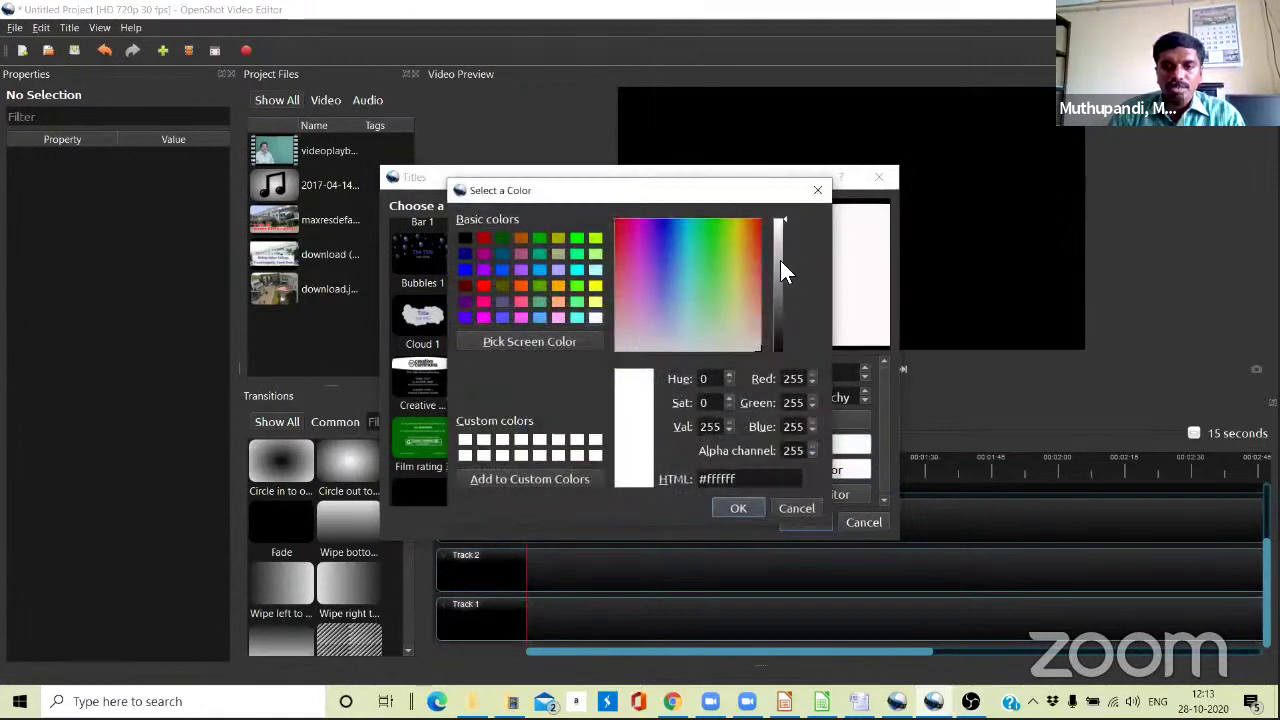
drag(780, 220, 786, 350)
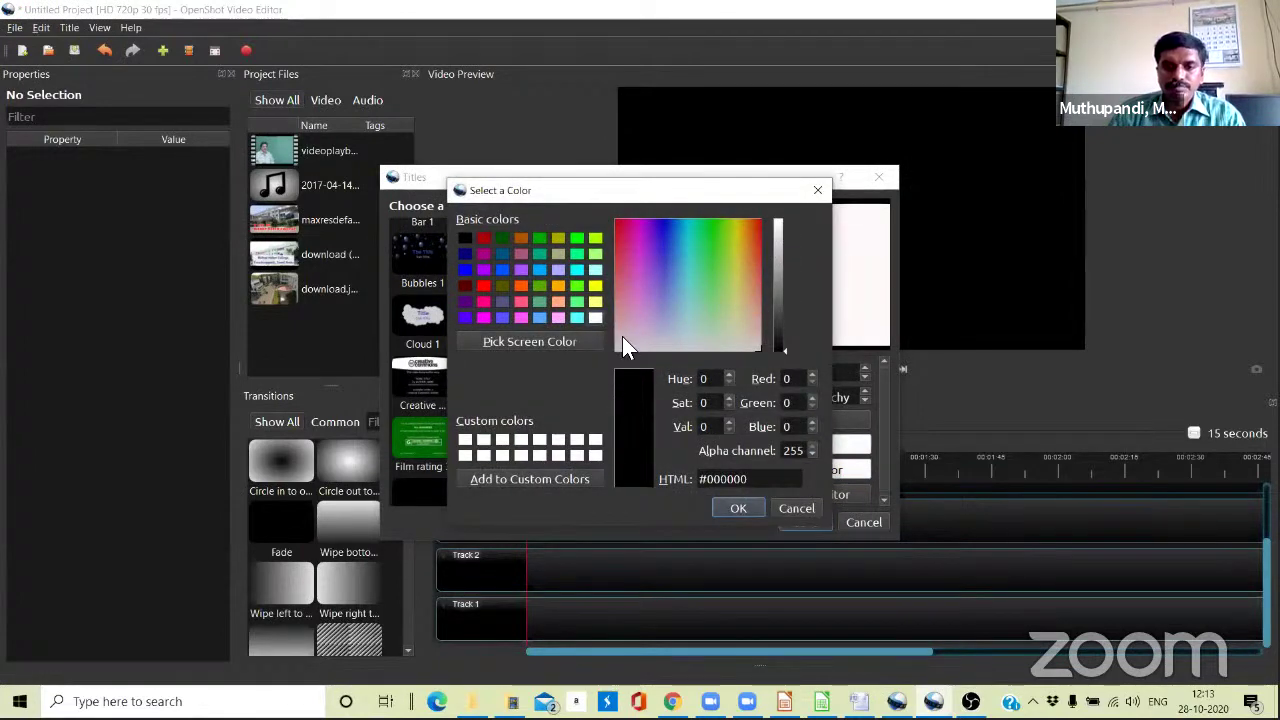
click(778, 348)
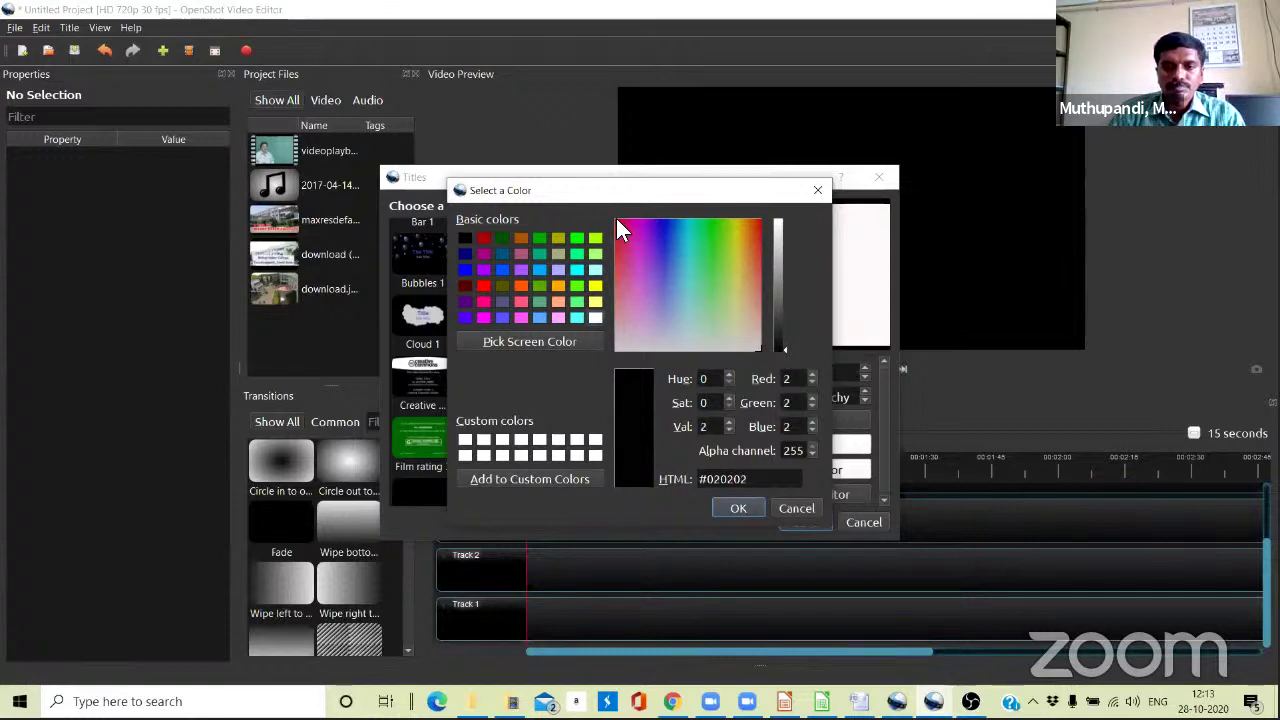
click(617, 224)
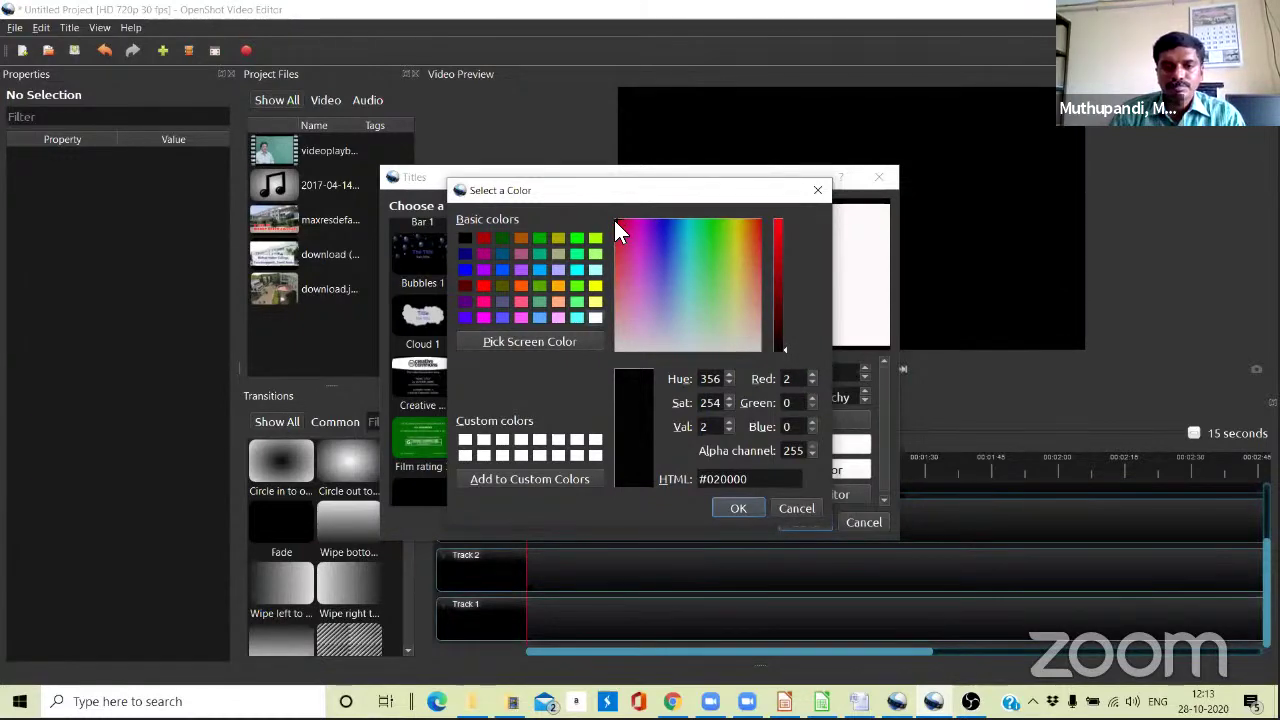
click(619, 226)
click(740, 508)
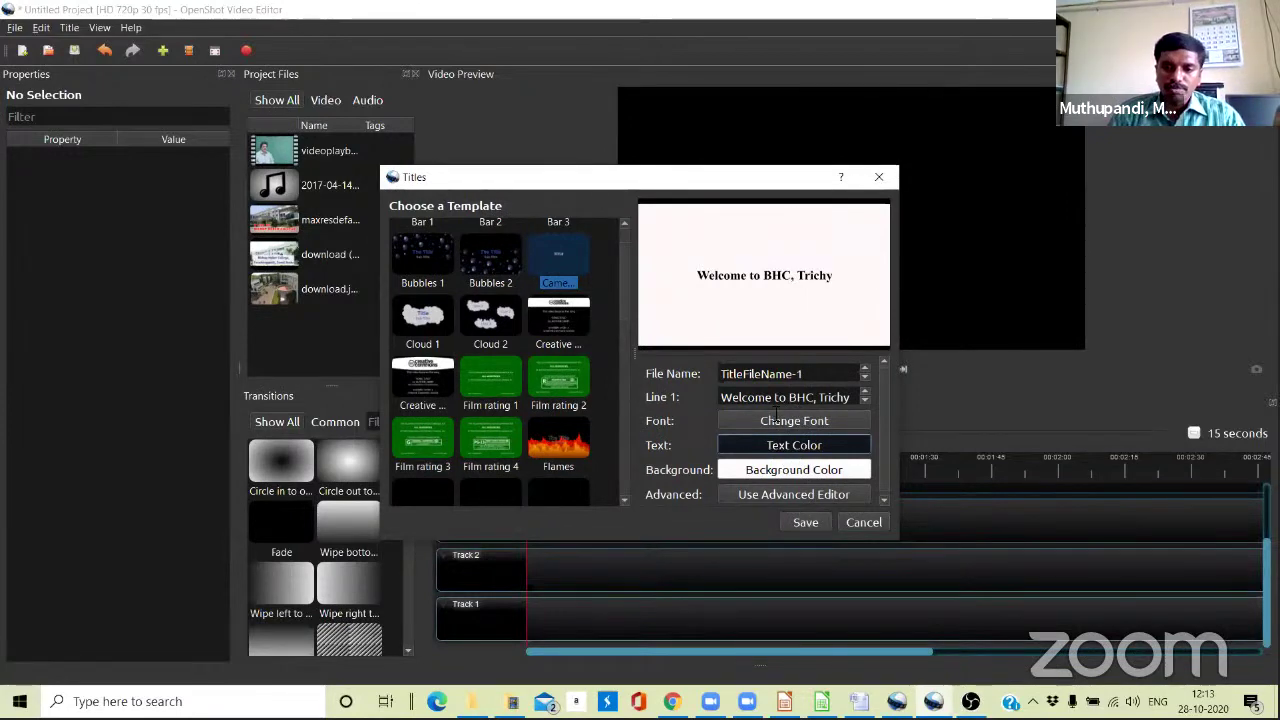
Save the "Welcome to BHC, Trichy" title and place it at the start of Track 1.
key(Return)
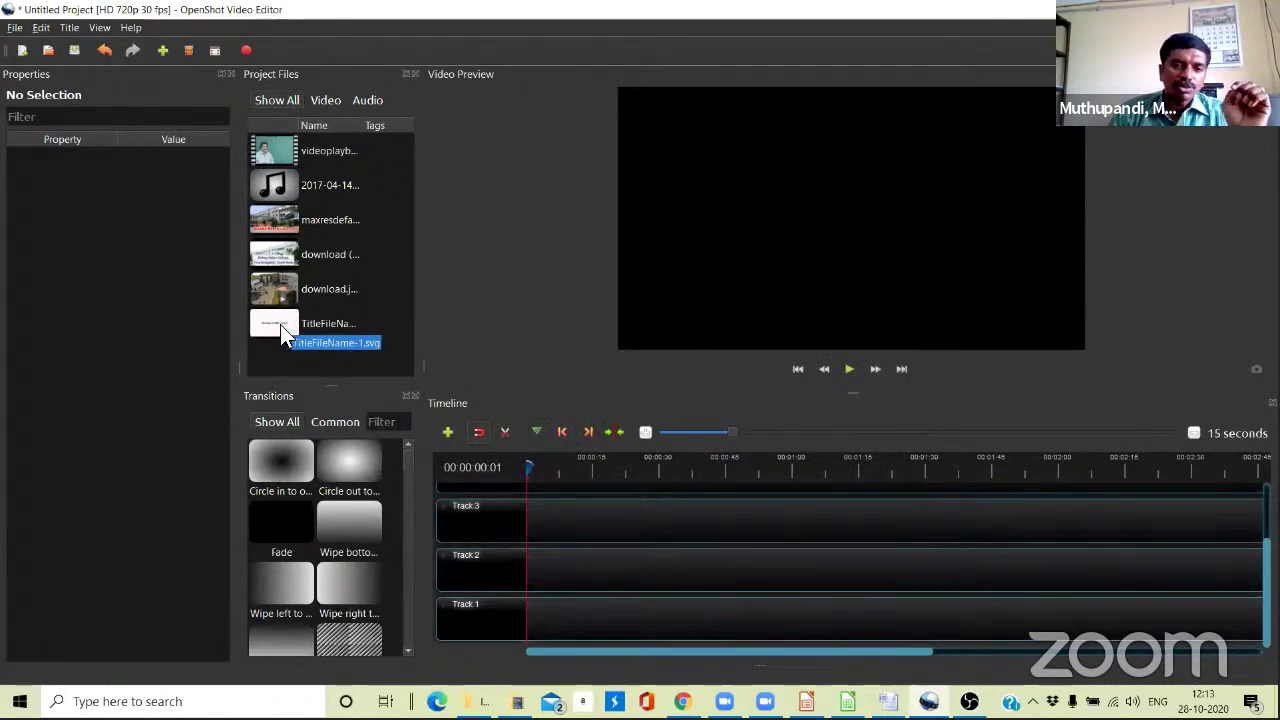
drag(280, 322, 537, 622)
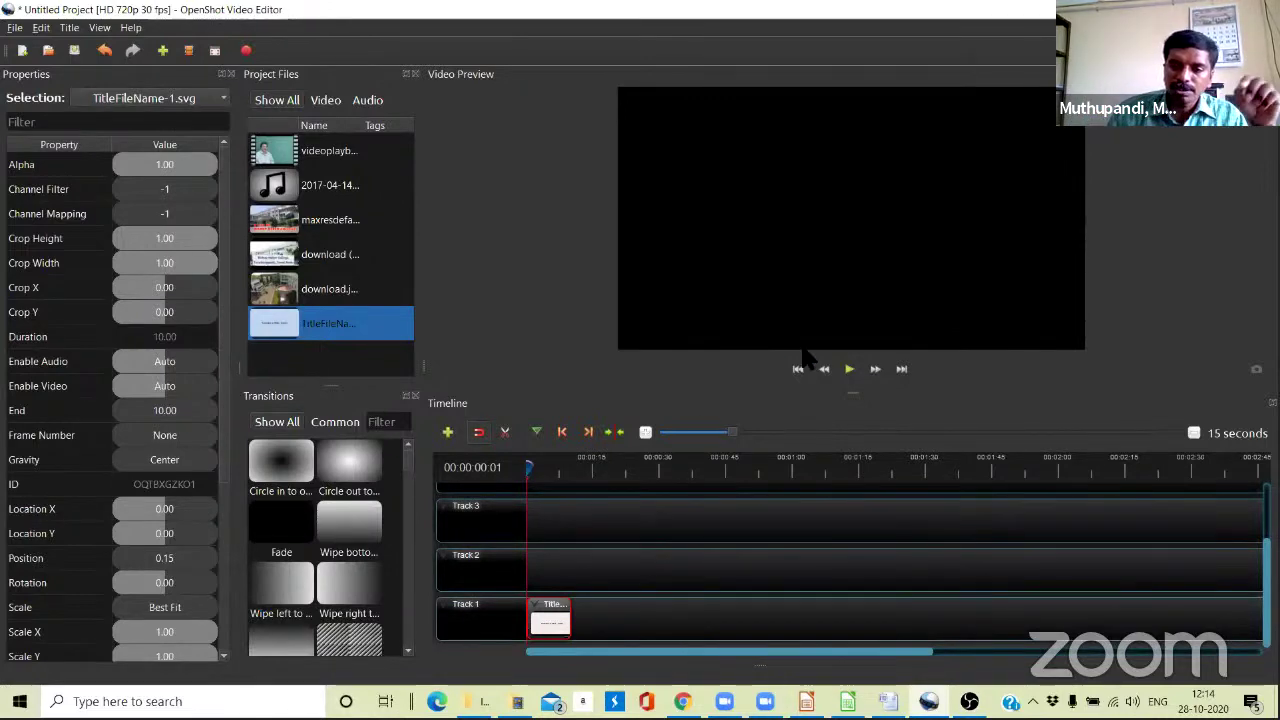
click(849, 369)
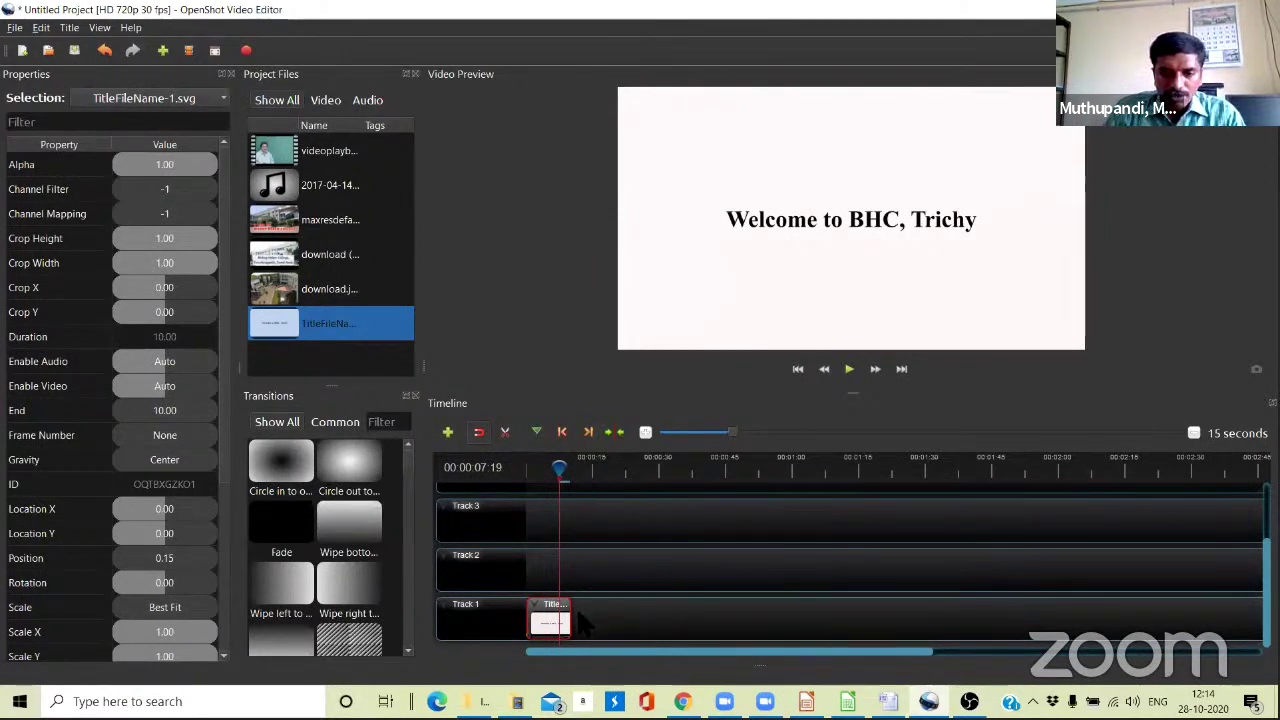
Extend the welcome title clip on Track 1 to about 15 seconds and preview it.
drag(570, 622, 589, 622)
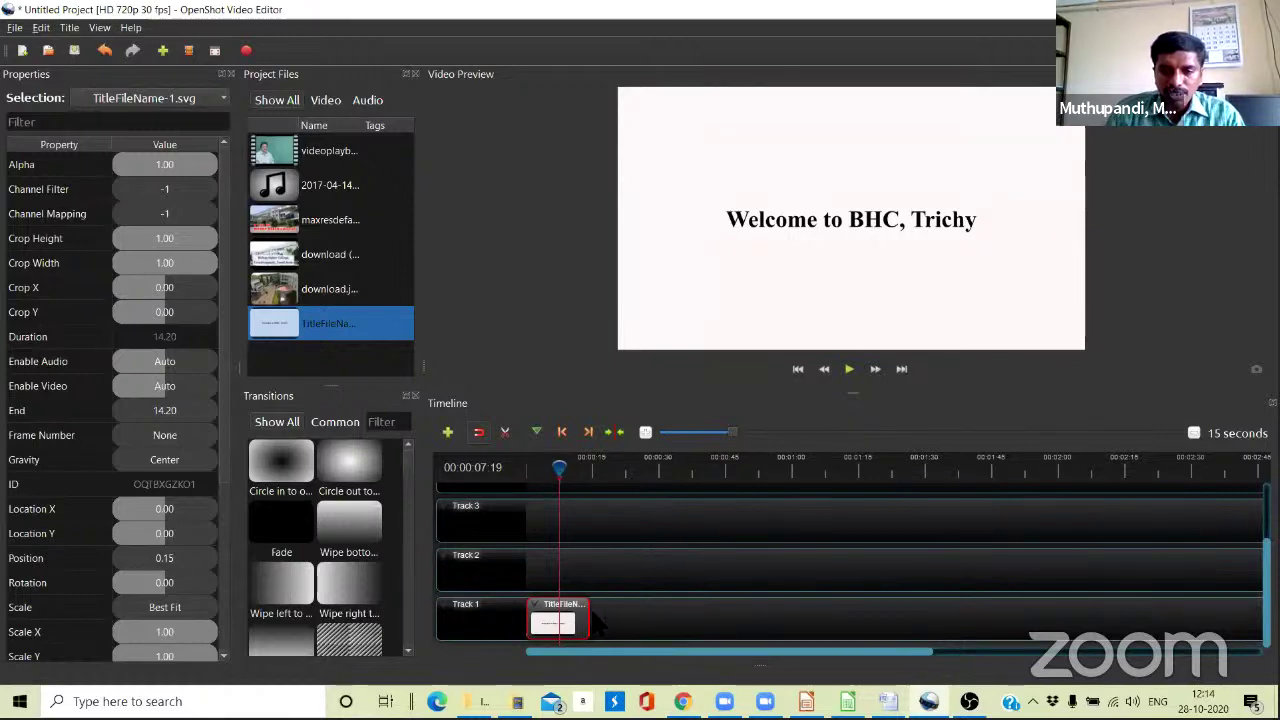
mouse_move(589, 622)
mouse_down()
mouse_move(660, 630)
mouse_move(600, 625)
mouse_up()
key(space)
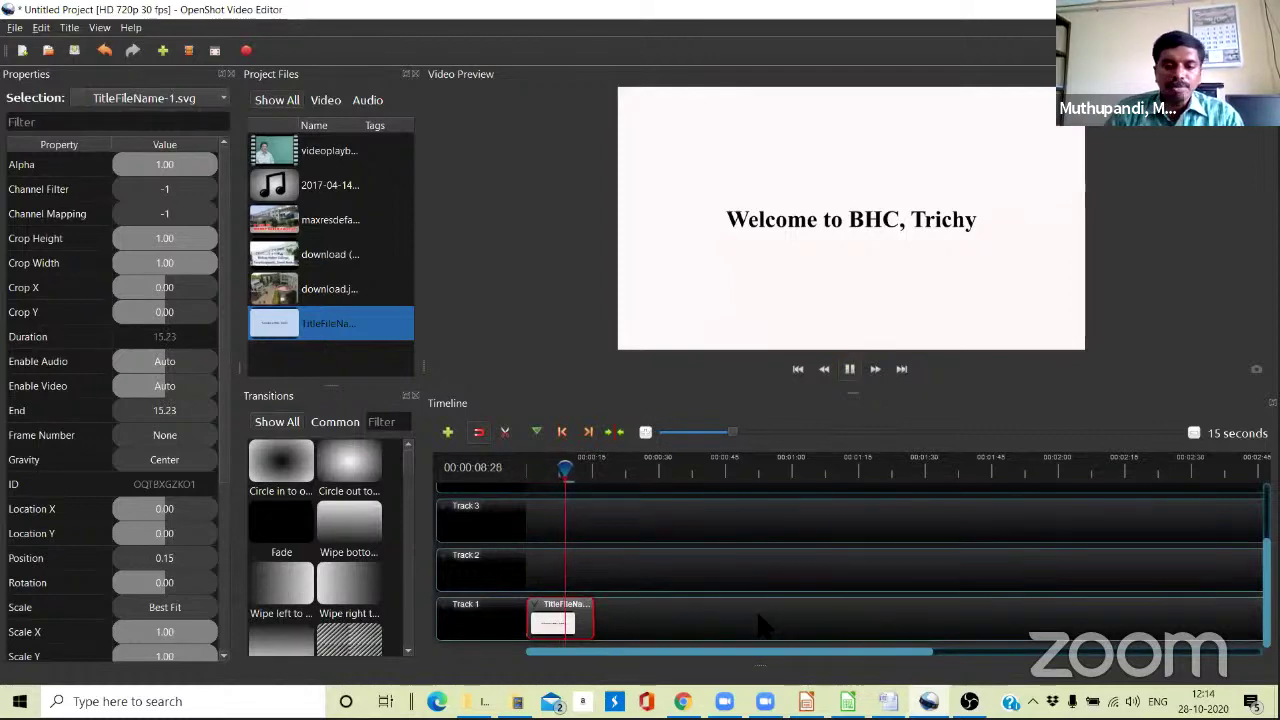
key(space)
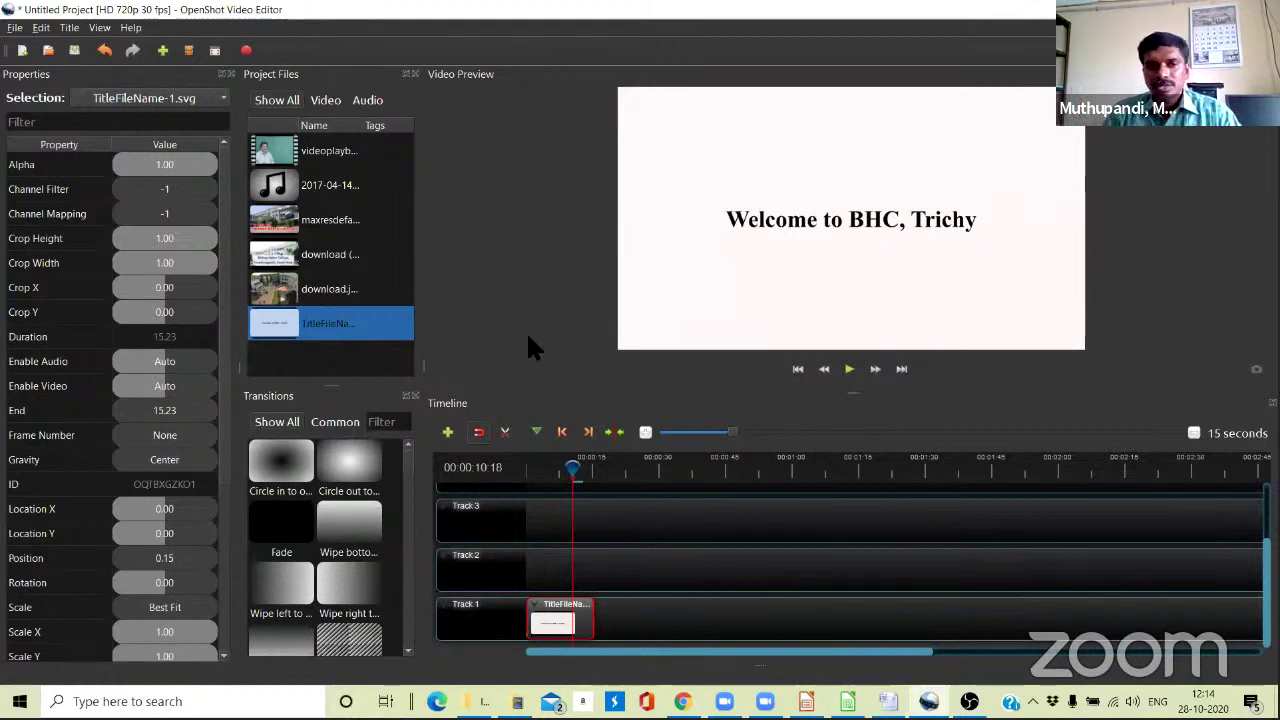
Start a new title and choose the Oval 1 template for it.
click(69, 28)
click(90, 46)
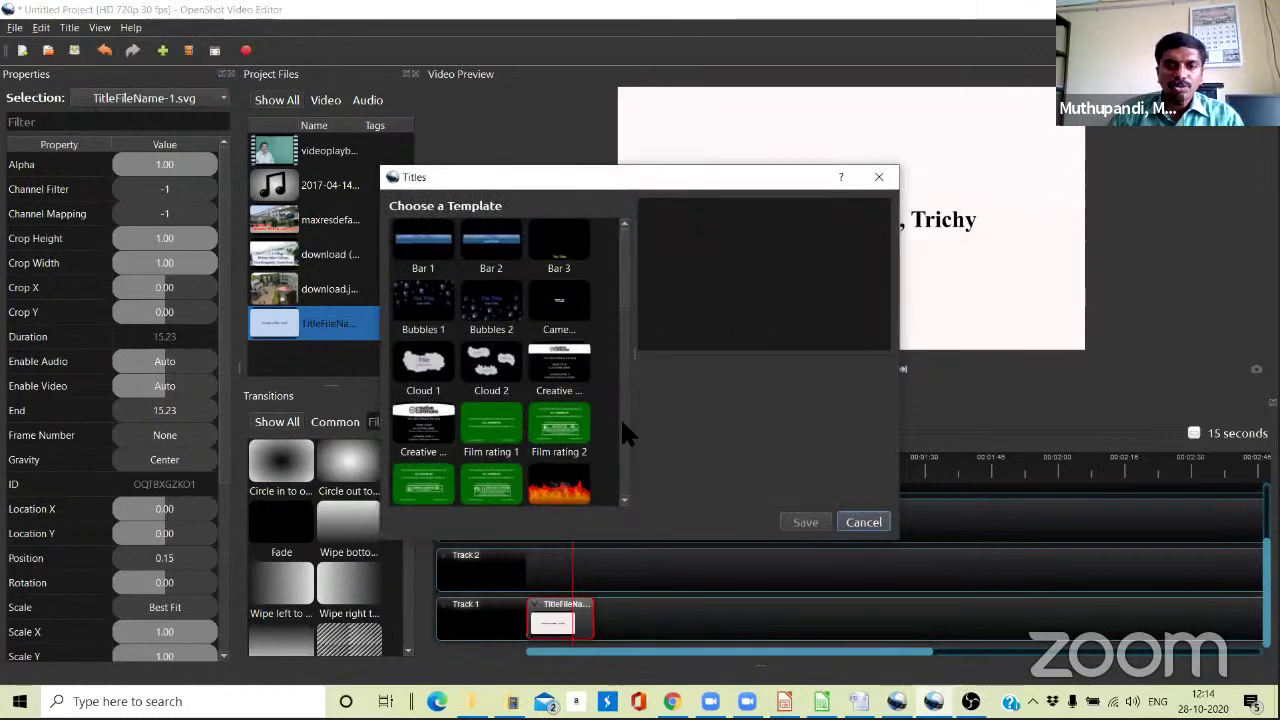
click(423, 305)
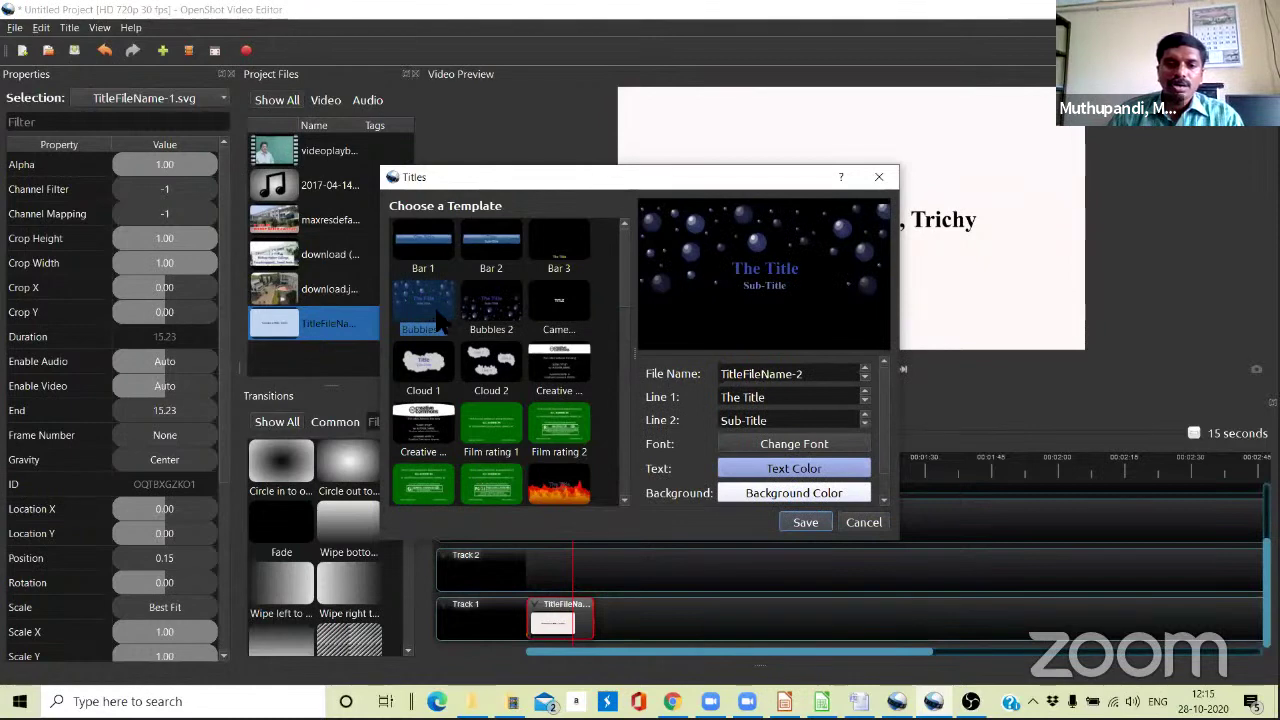
click(498, 326)
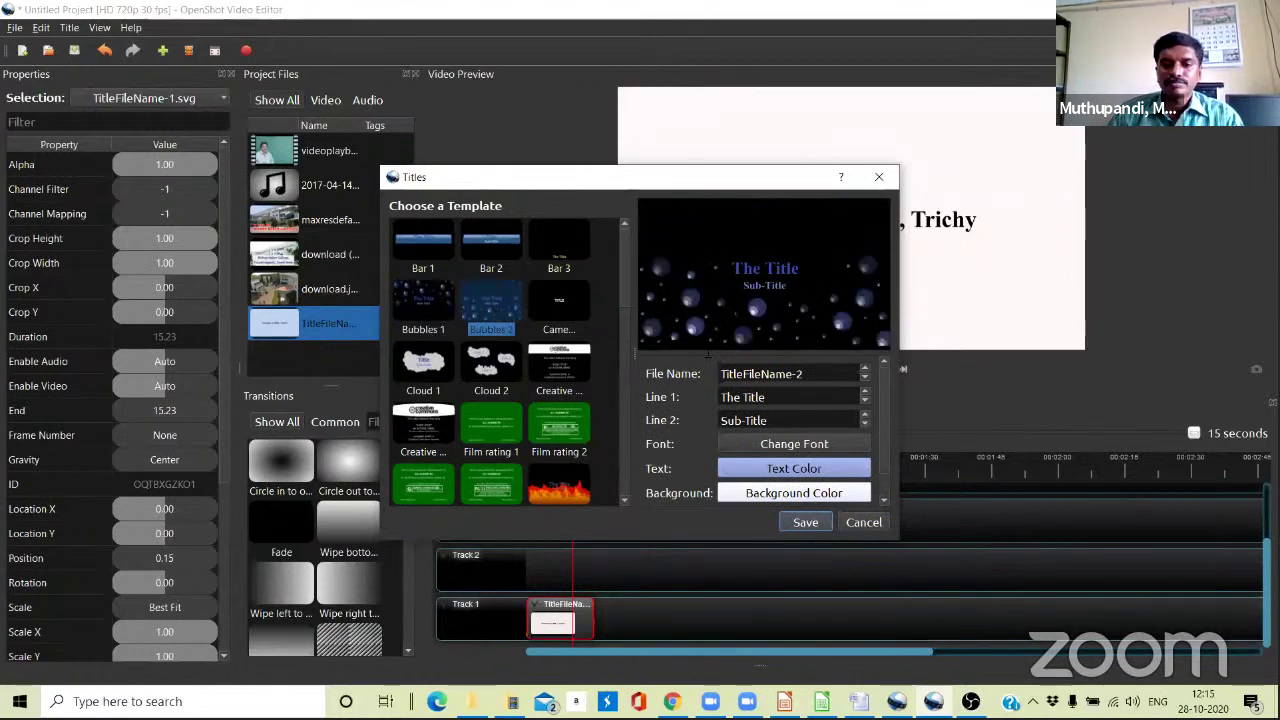
click(430, 255)
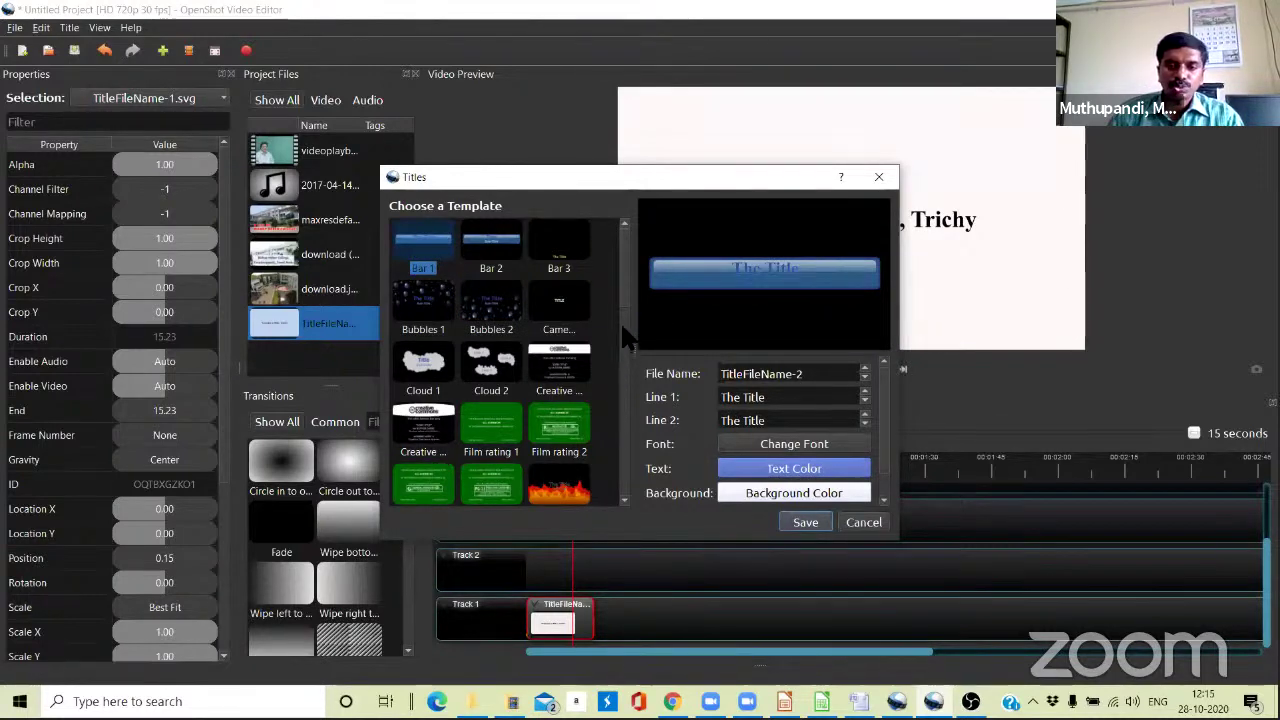
drag(623, 287, 620, 367)
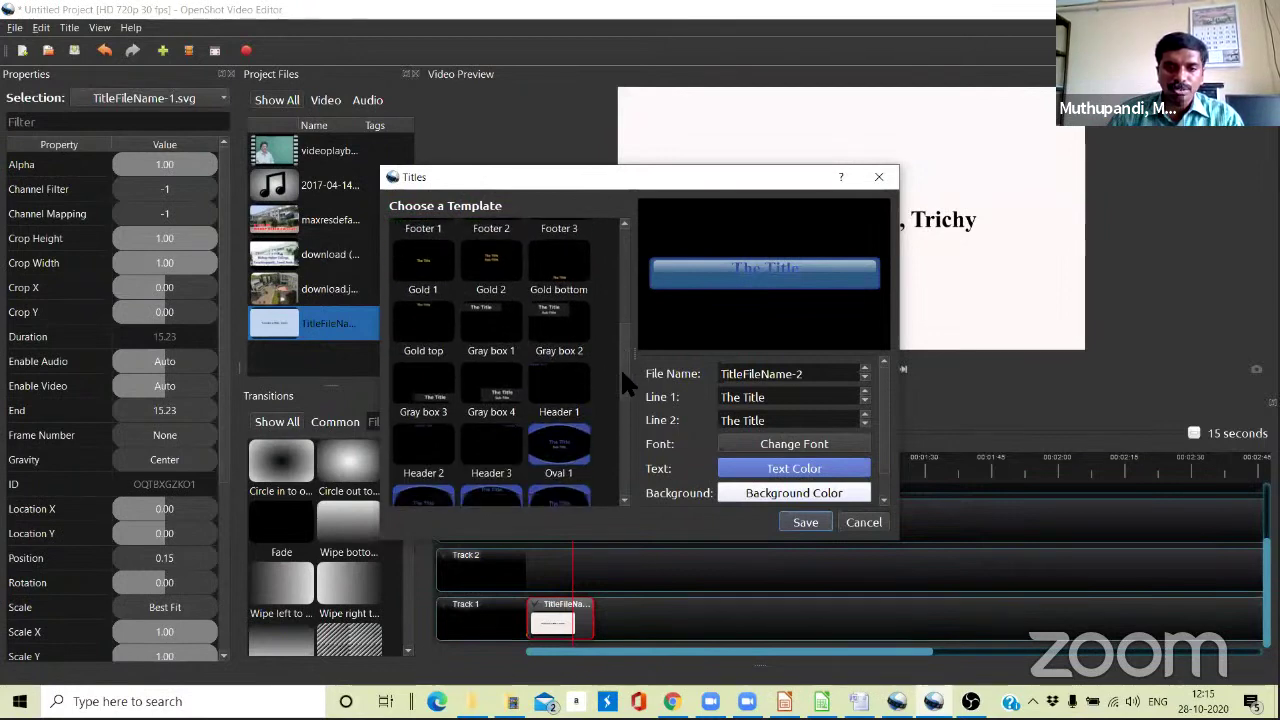
click(540, 400)
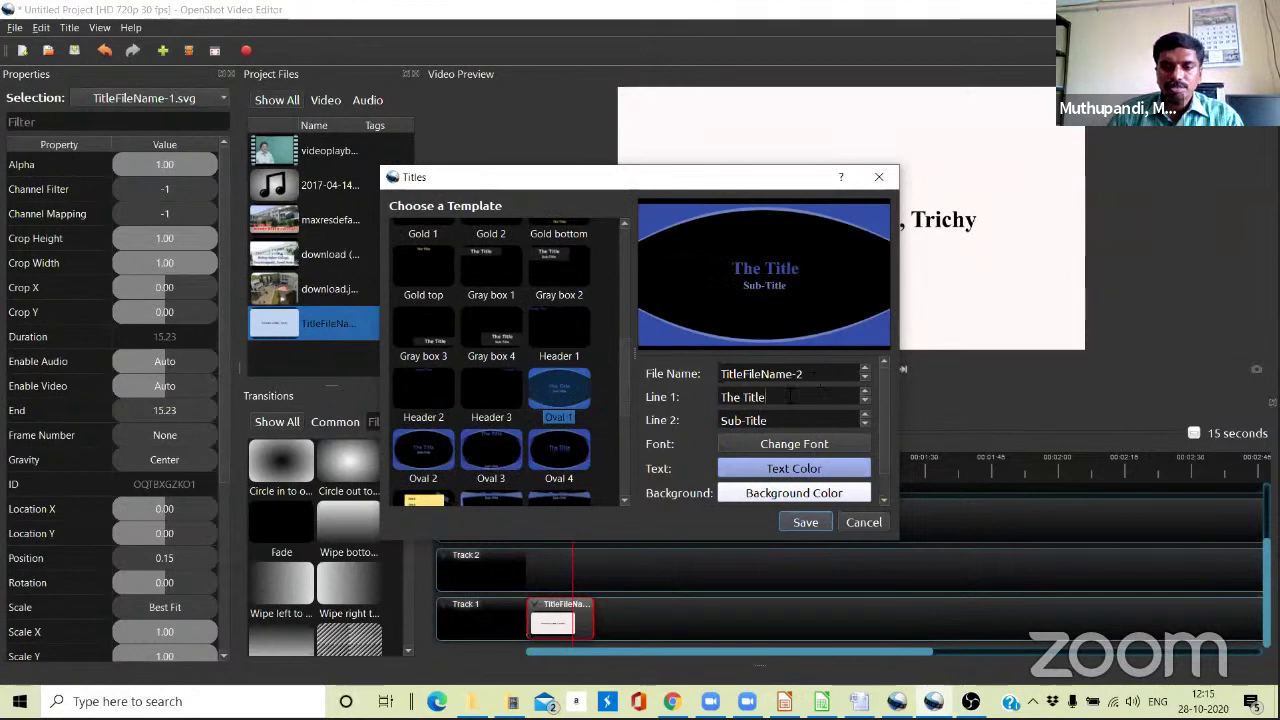
Set the title's first line to "e-Content Developed by" and its second line to the presenter's name.
drag(790, 397, 705, 400)
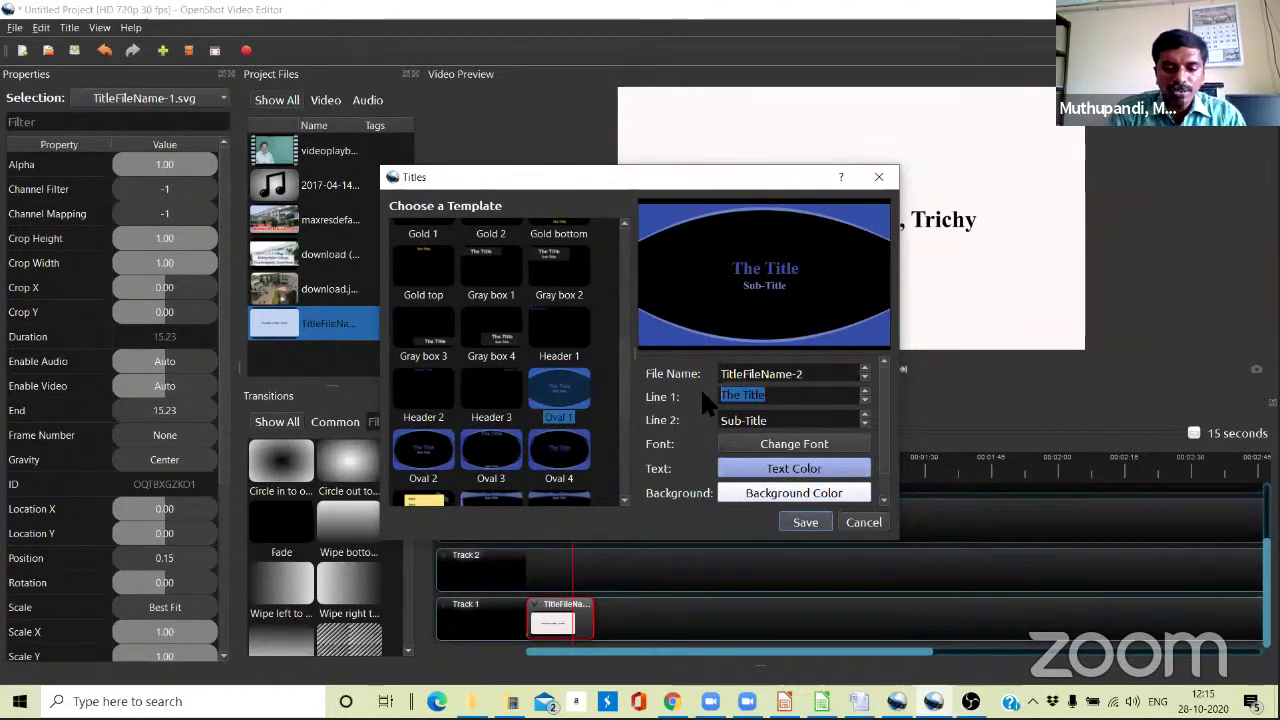
text(e-Cont)
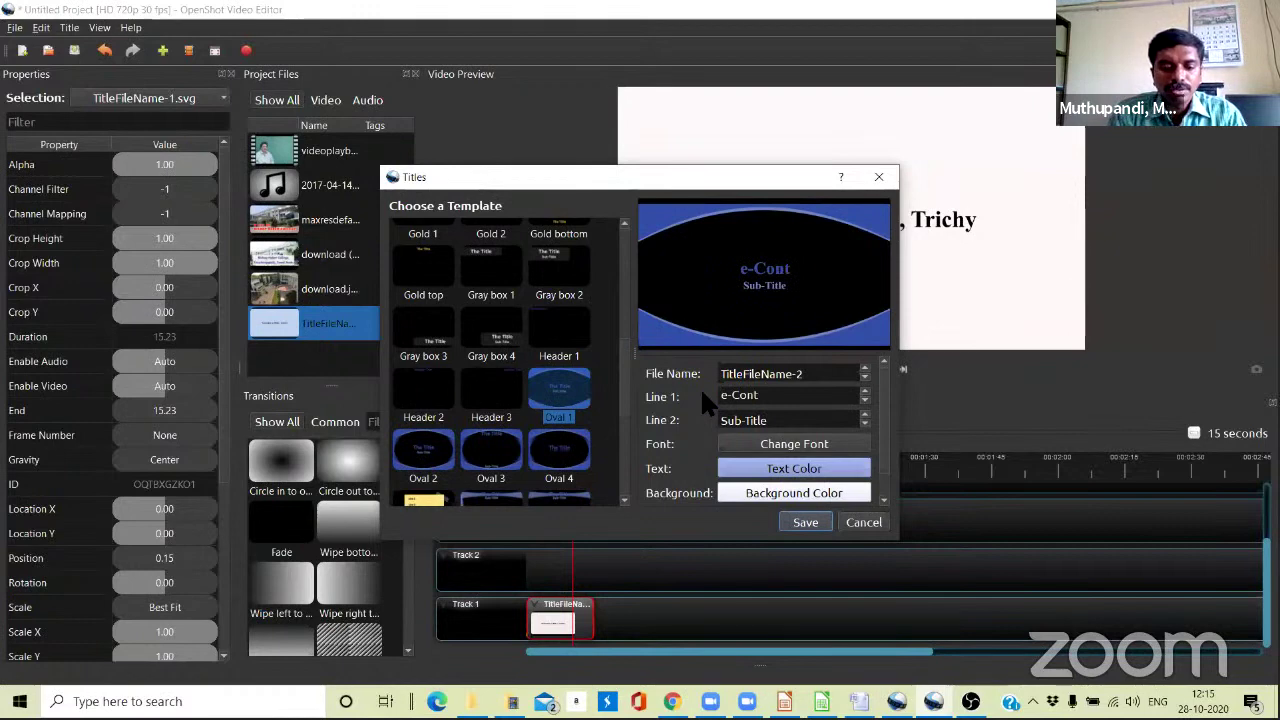
text(ent De)
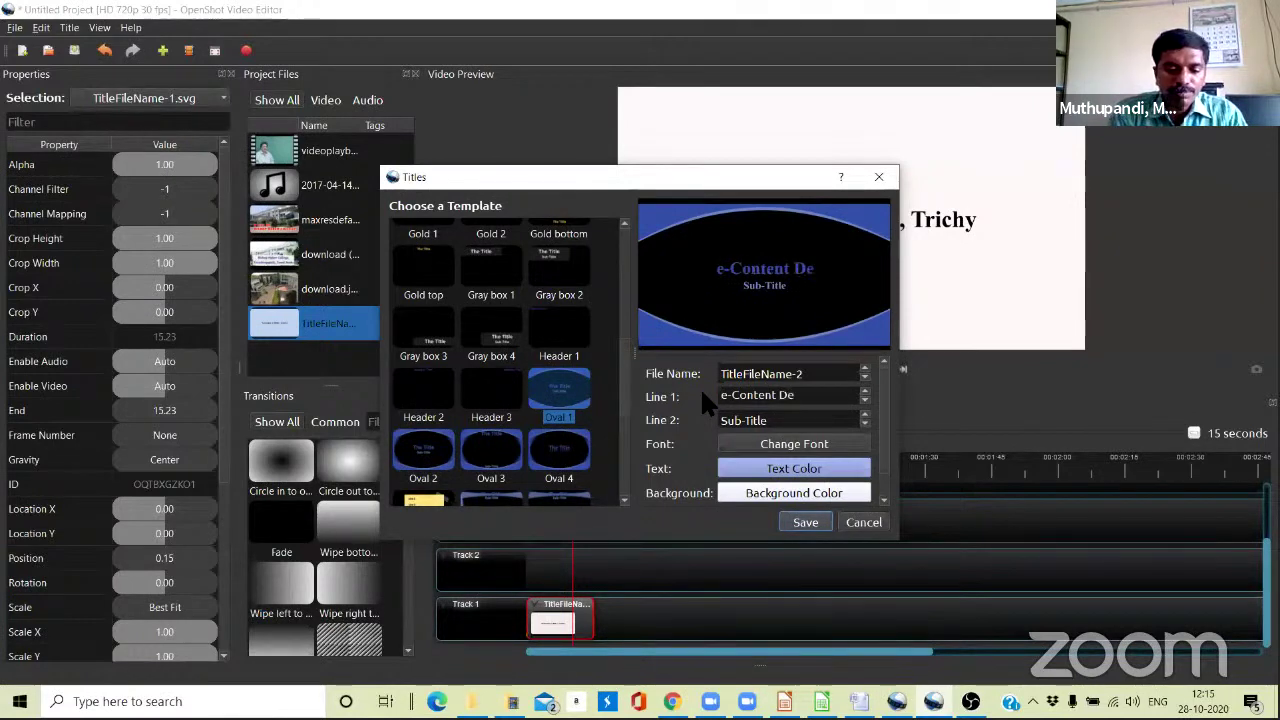
text(velop)
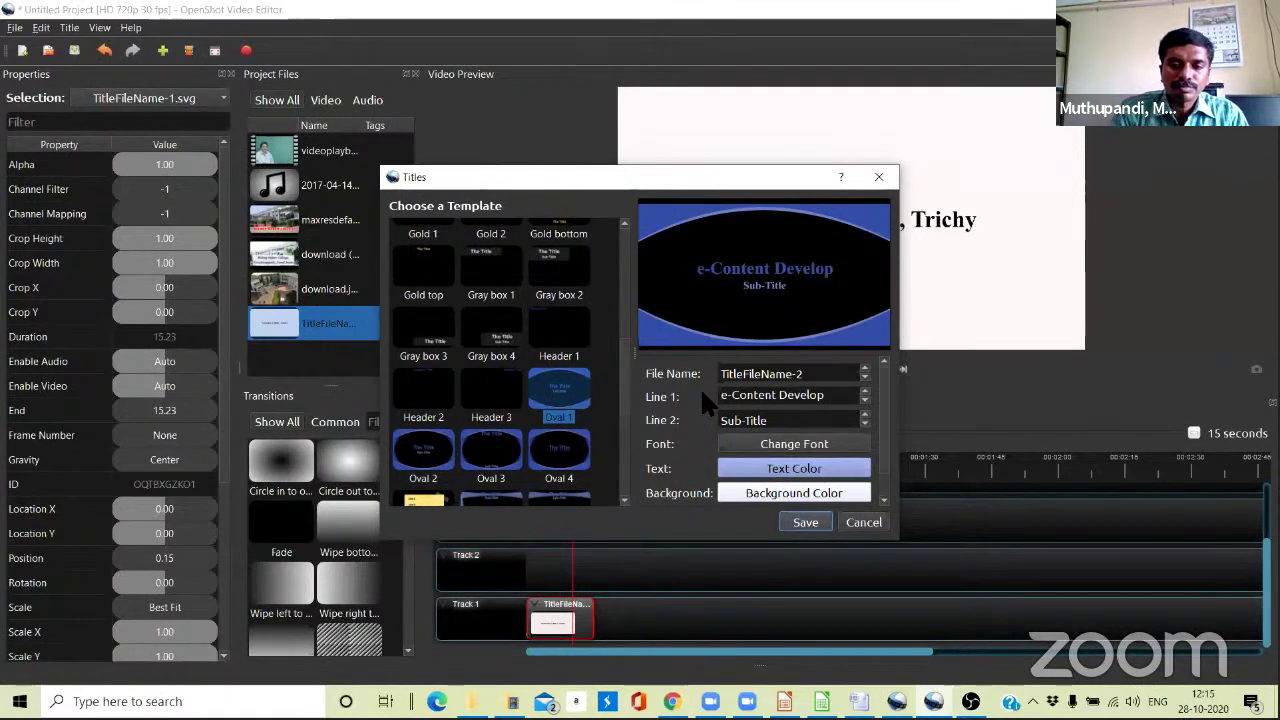
text(ed by)
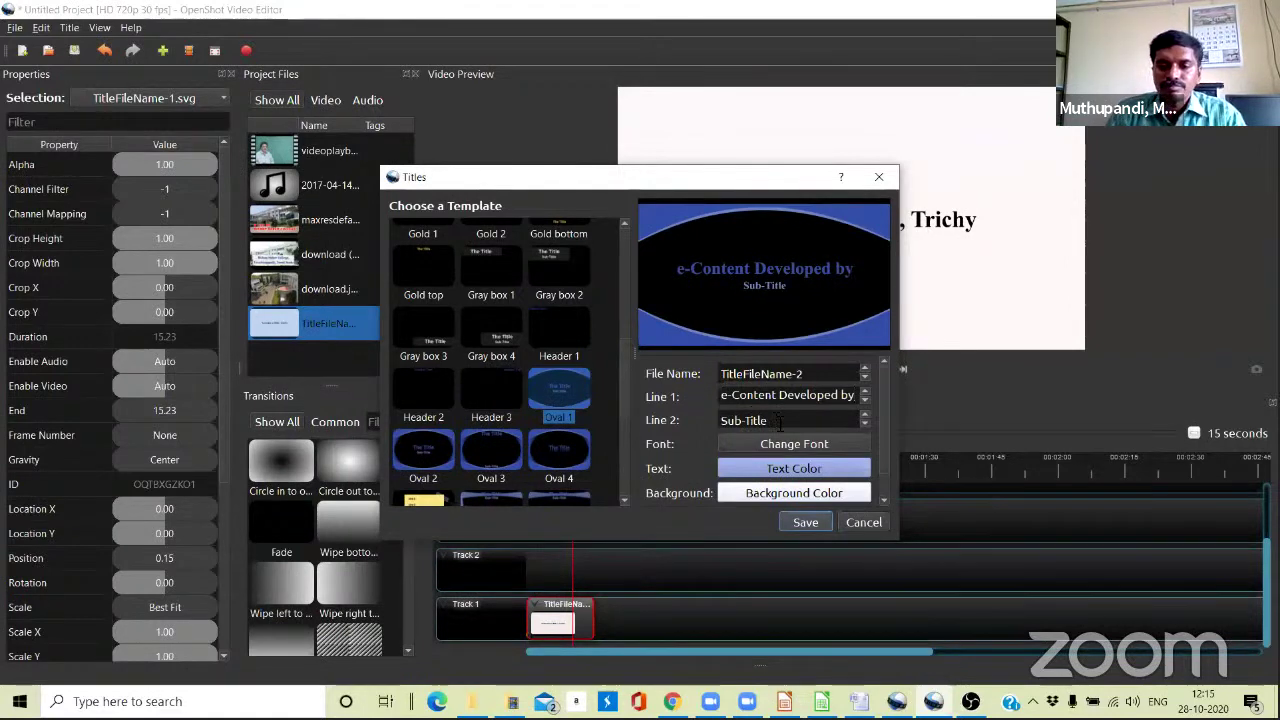
key(Tab)
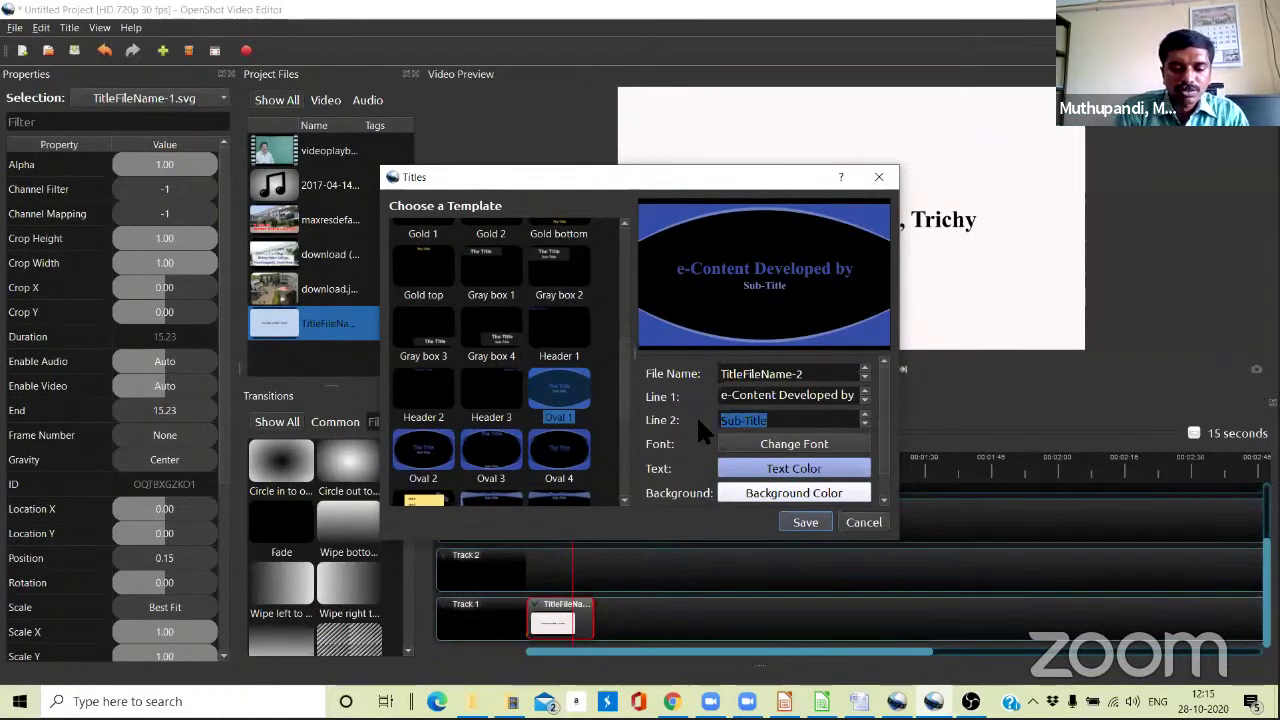
text(Dr. James)
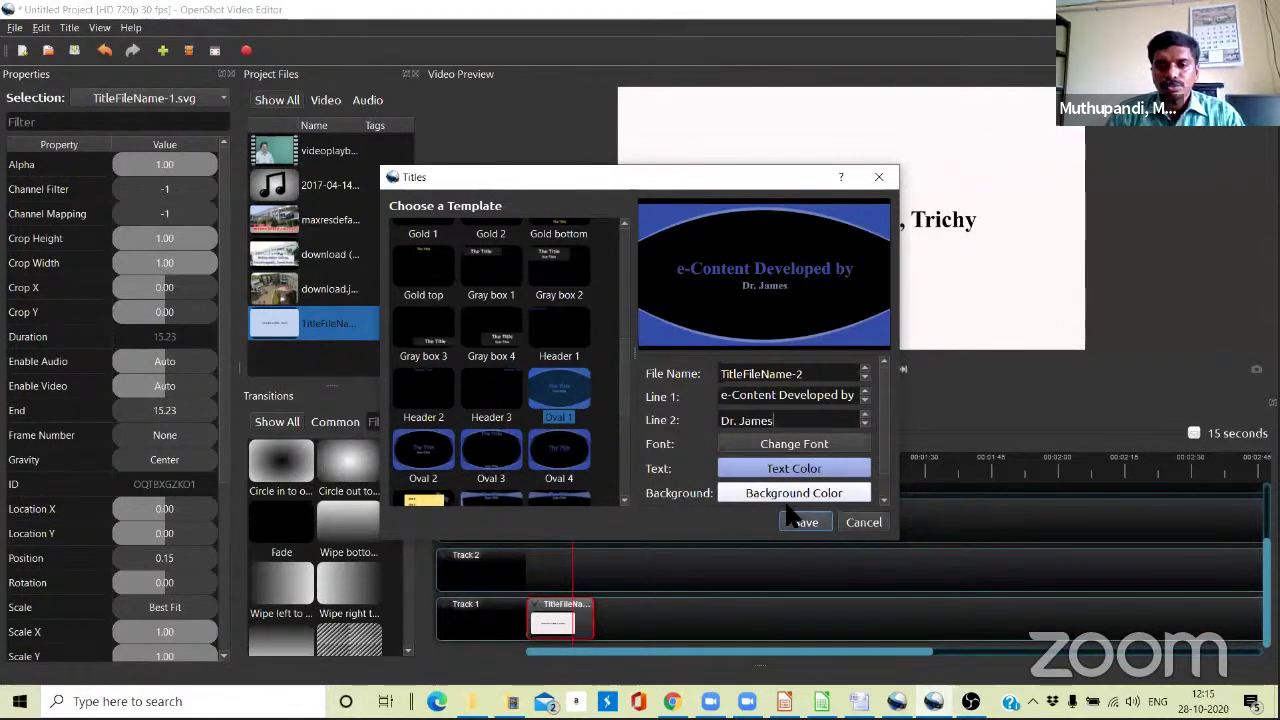
Replace the title's file name with the presenter's name and save the title.
double_click(799, 373)
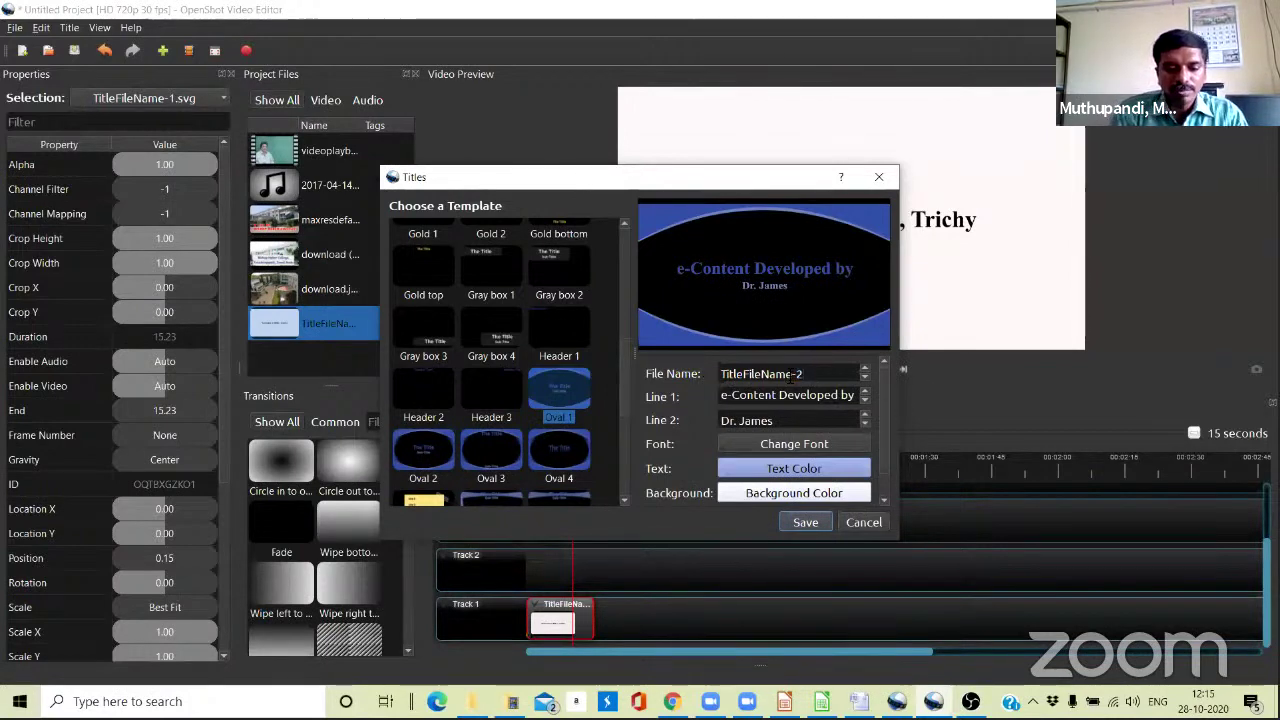
key(ctrl+a)
key(BackSpace)
text(james)
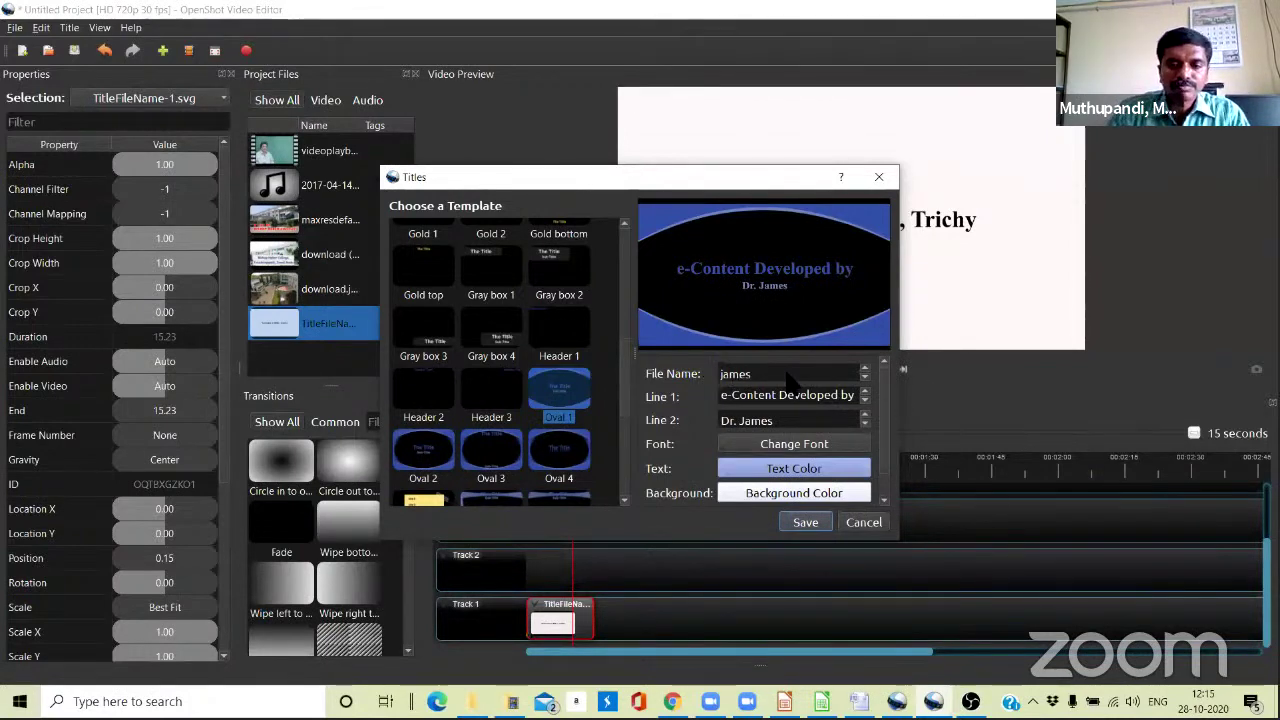
click(806, 526)
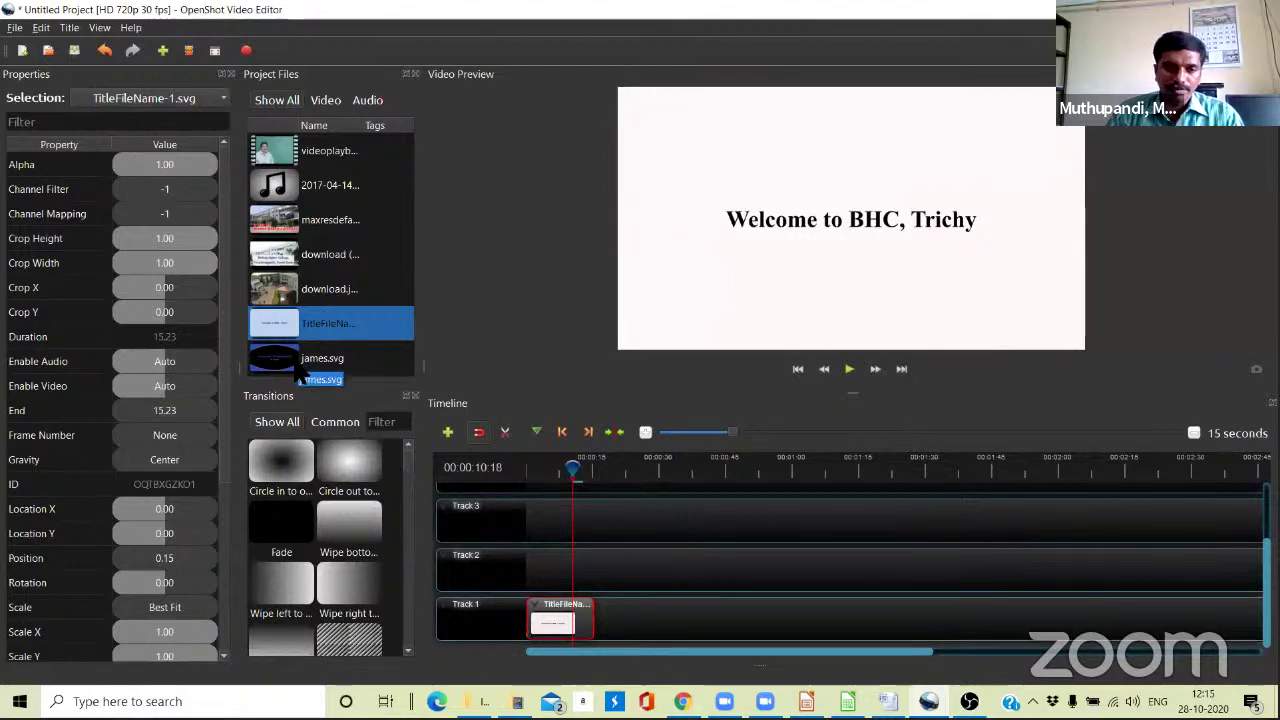
Place the oval title on Track 2 directly after the welcome title and preview both from the start.
drag(290, 374, 604, 571)
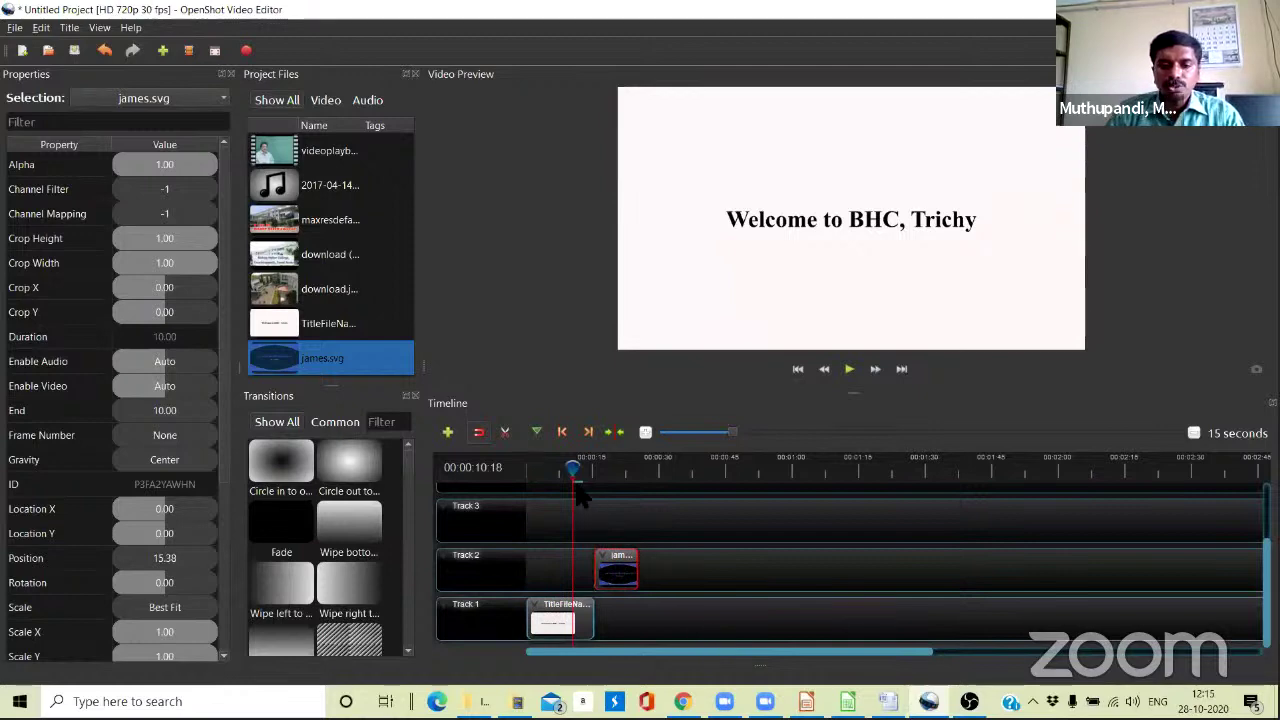
drag(574, 468, 528, 468)
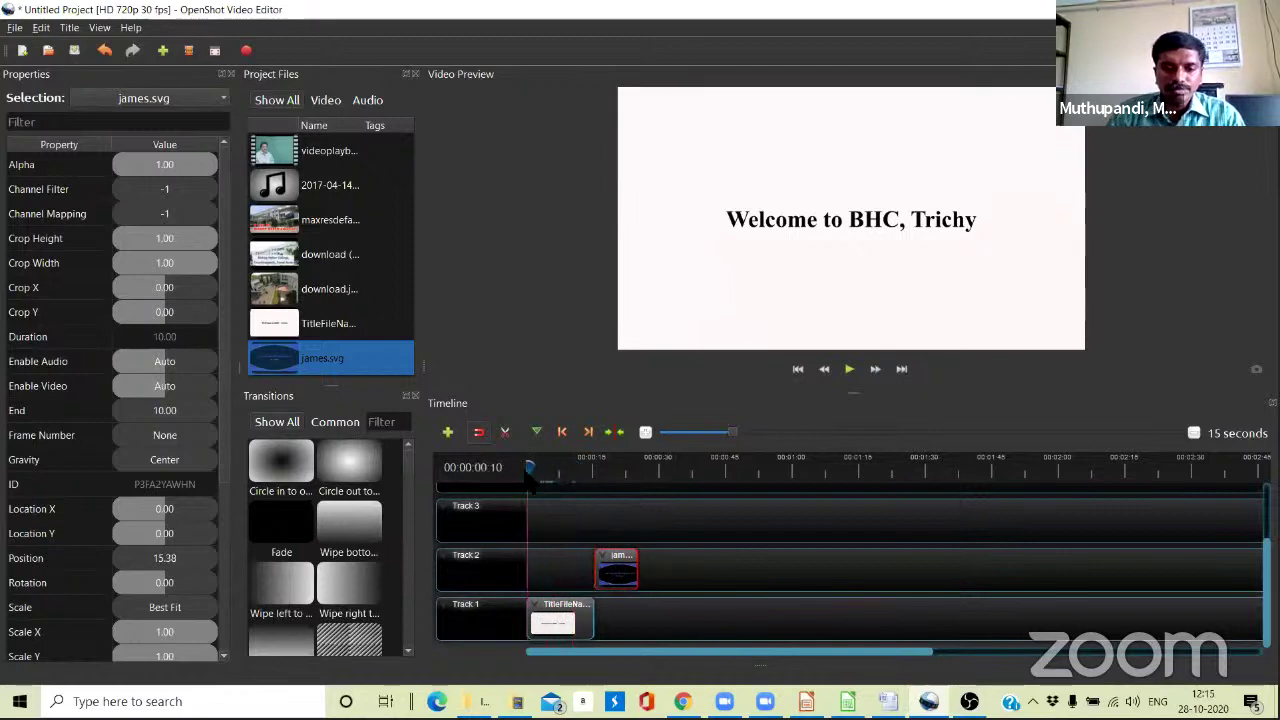
click(848, 369)
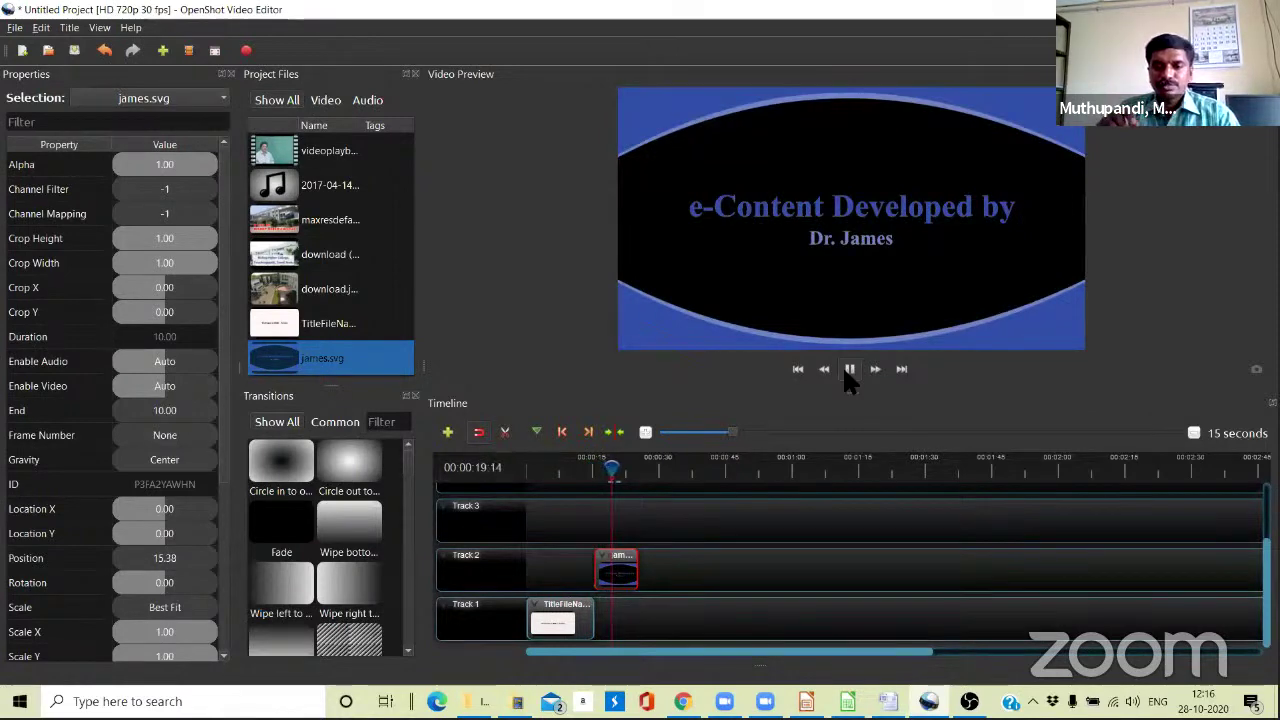
click(848, 370)
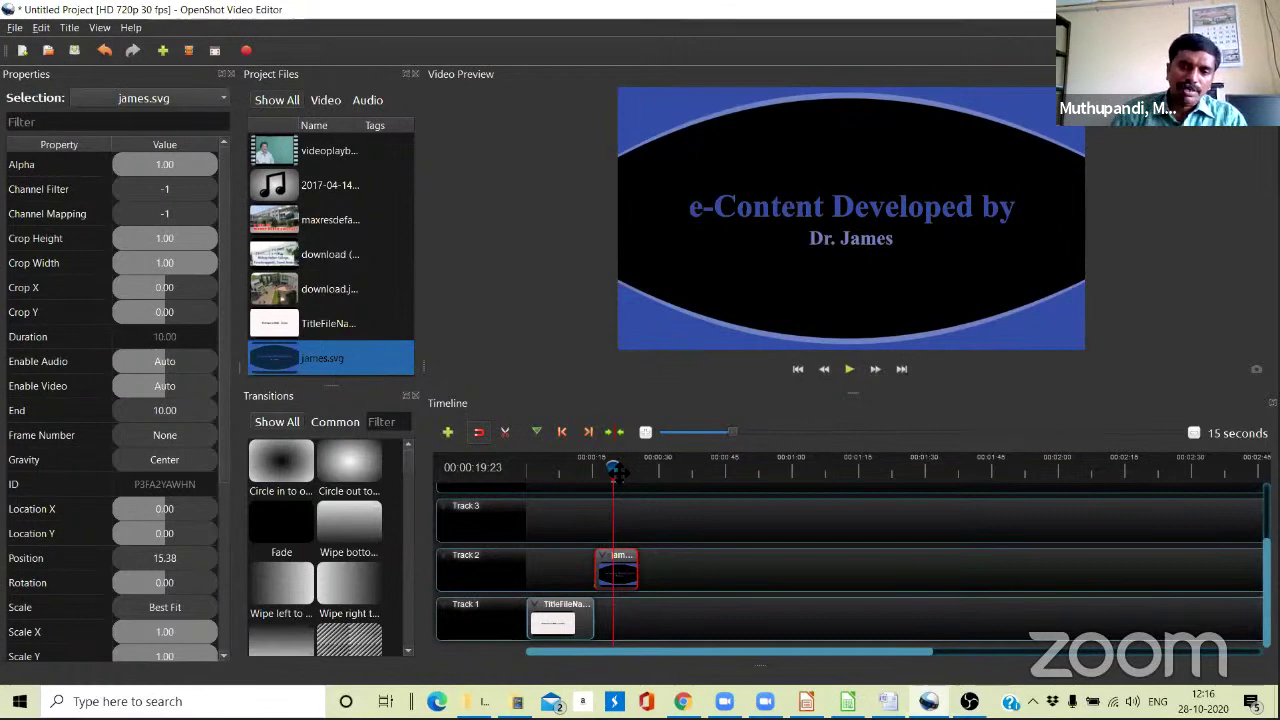
Add the Happy Dreams MP3 at the start of Track 3 and trim it to end with the oval title at about 26 seconds.
drag(613, 470, 641, 470)
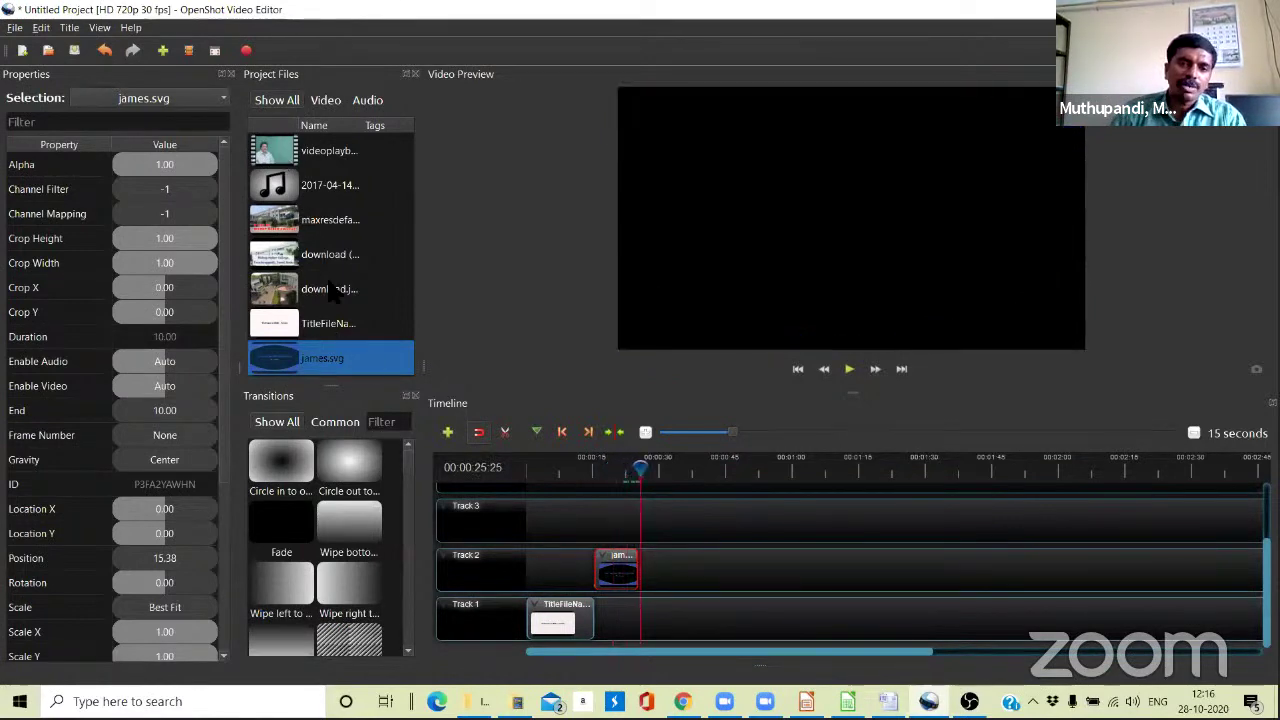
click(304, 193)
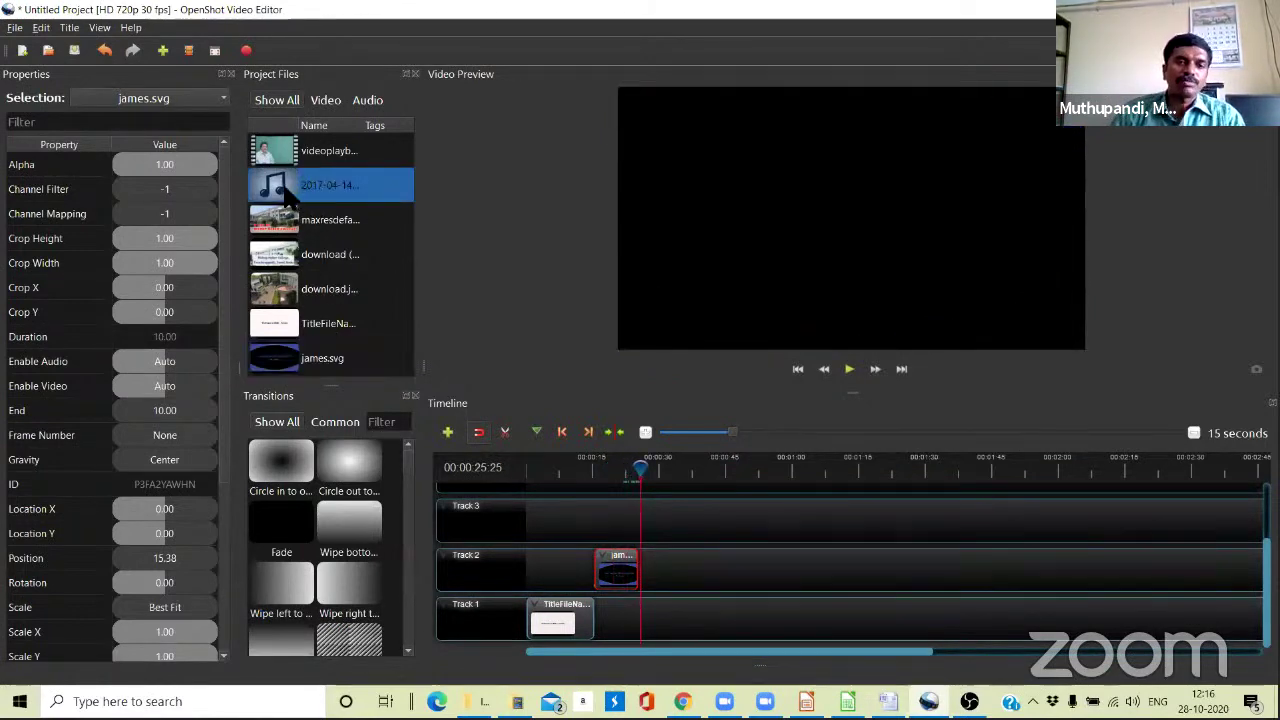
drag(285, 192, 535, 537)
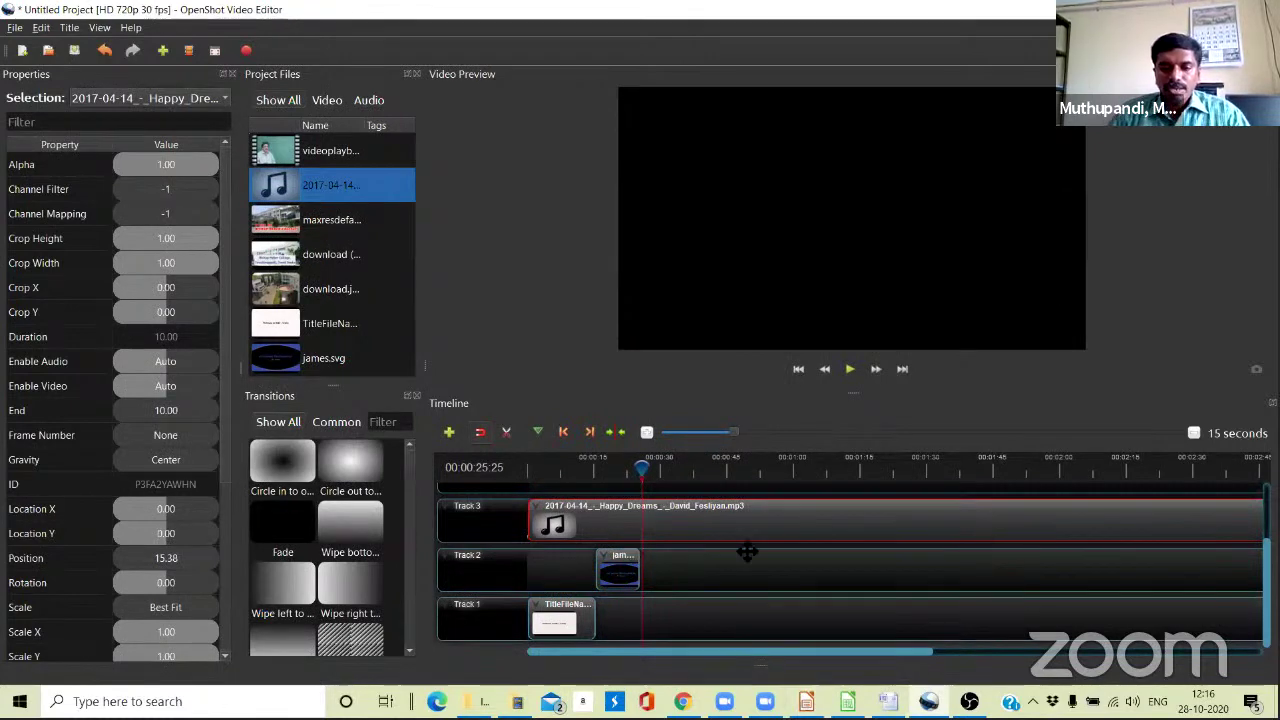
drag(788, 652, 996, 650)
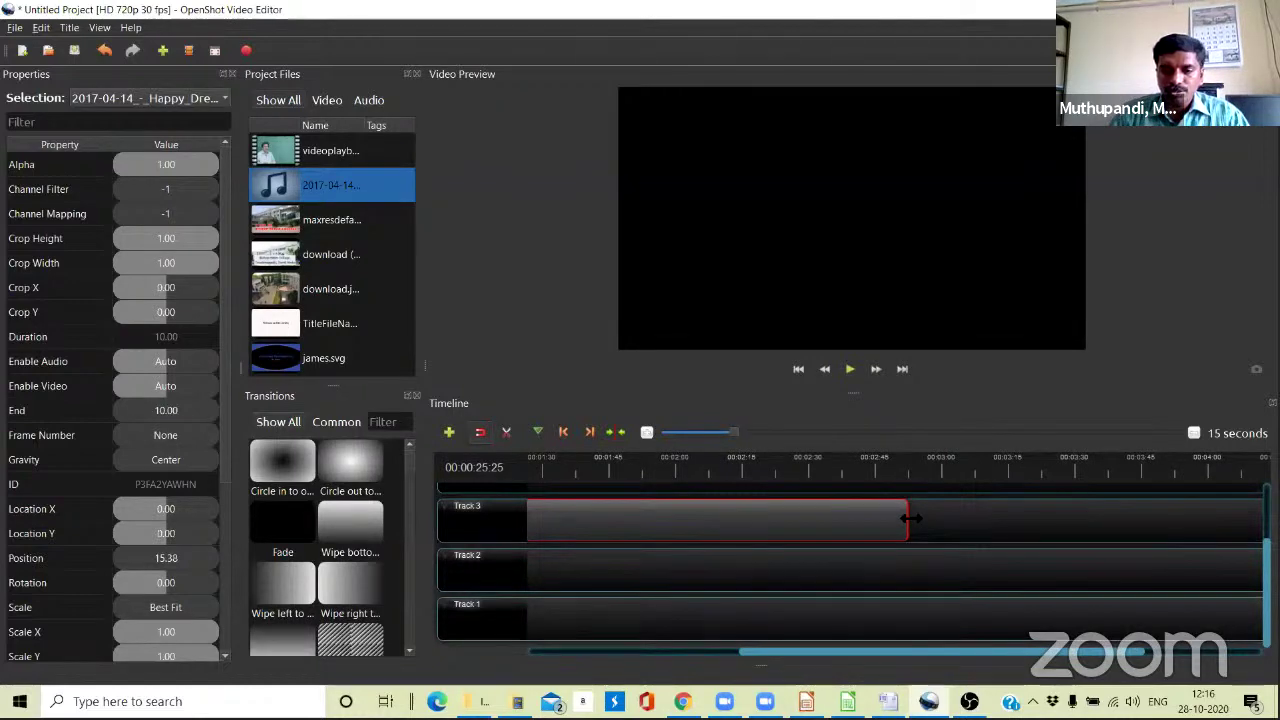
scroll(895, 658, up, 5)
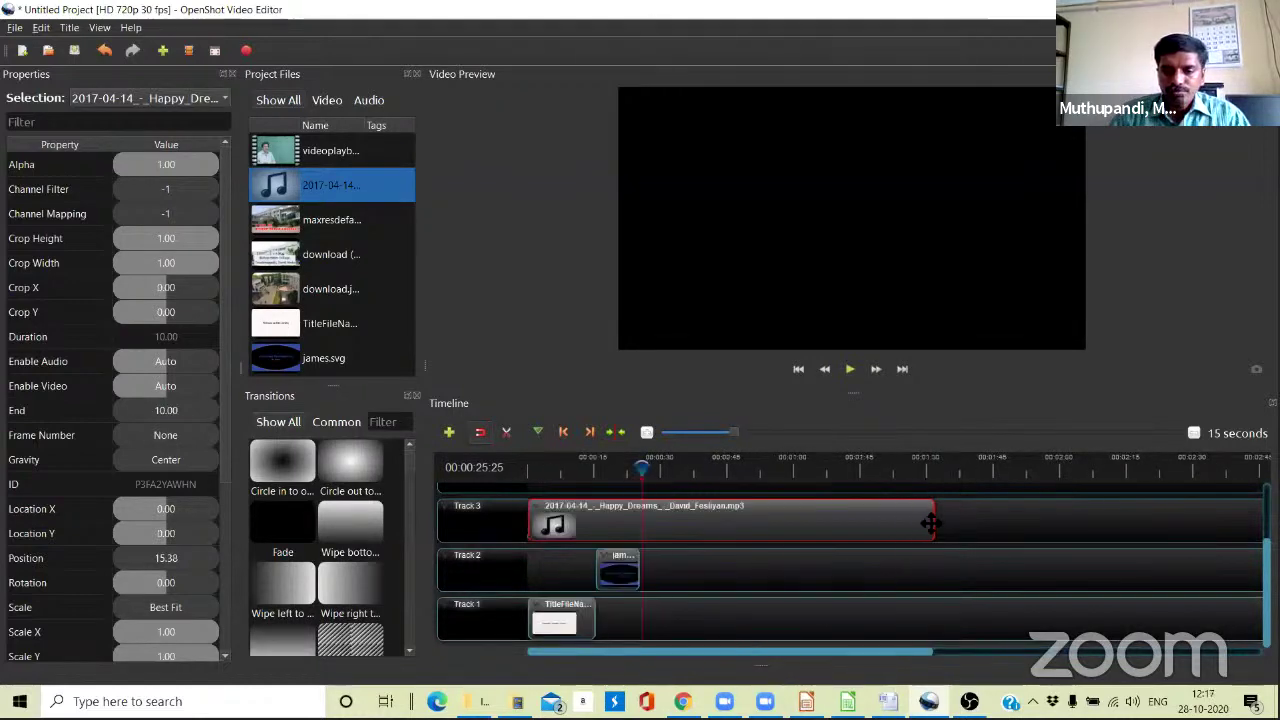
drag(936, 516, 652, 538)
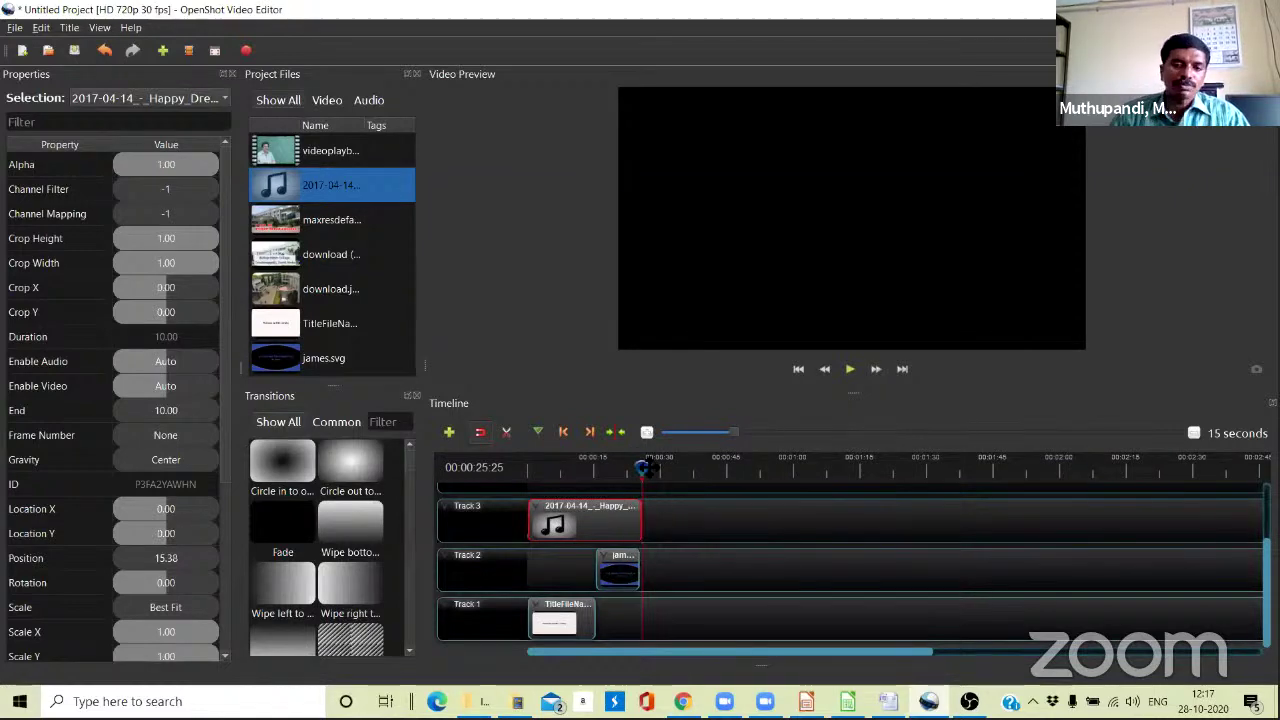
Play the timeline from the start to review both titles with the background music.
drag(645, 468, 520, 478)
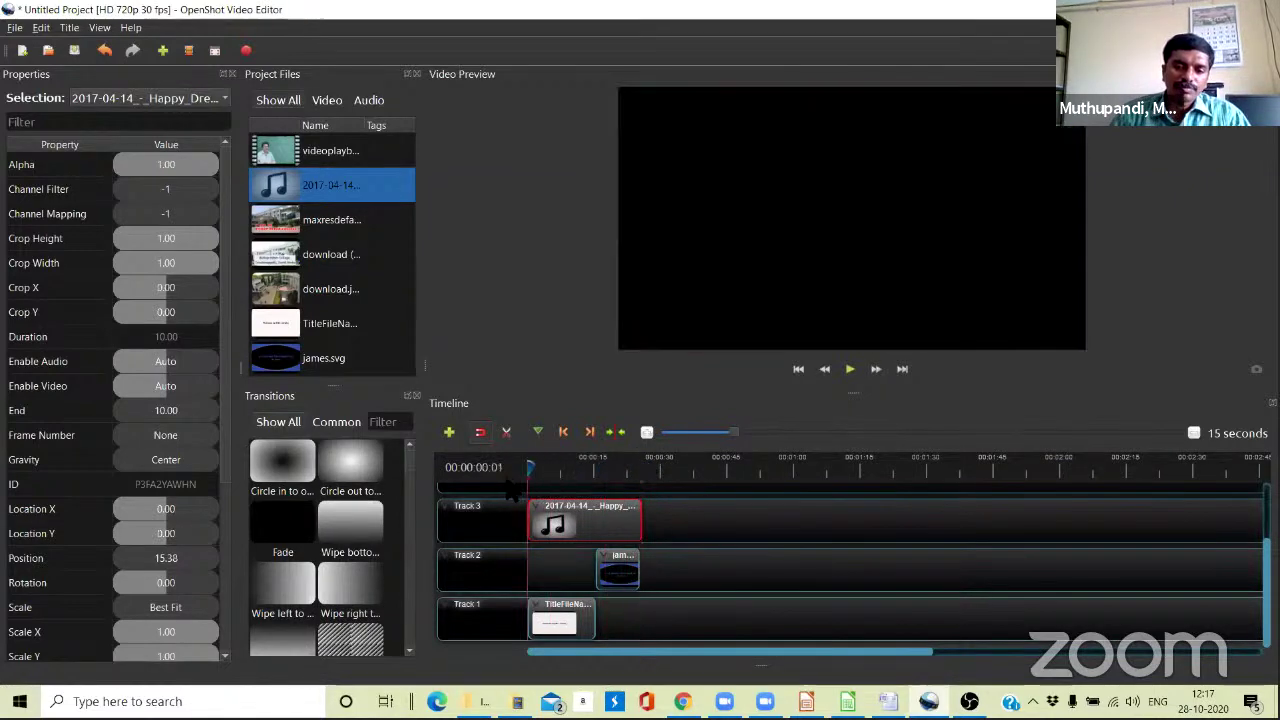
click(848, 370)
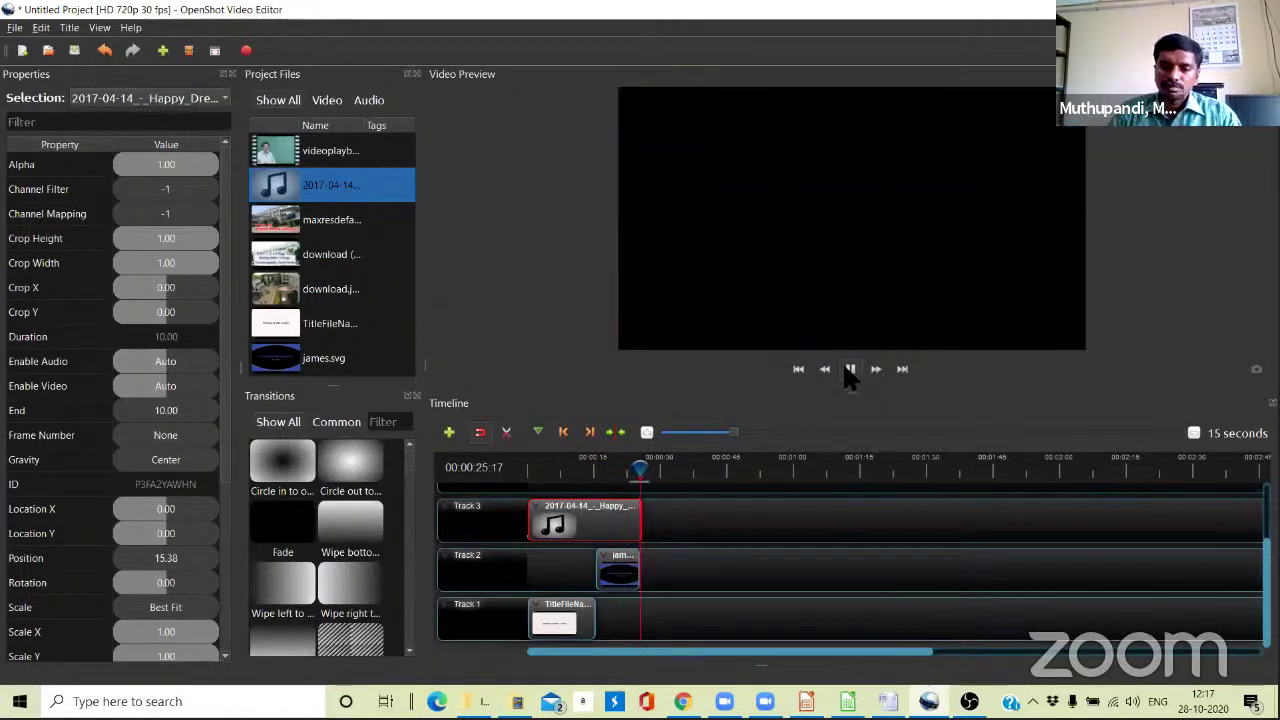
click(849, 378)
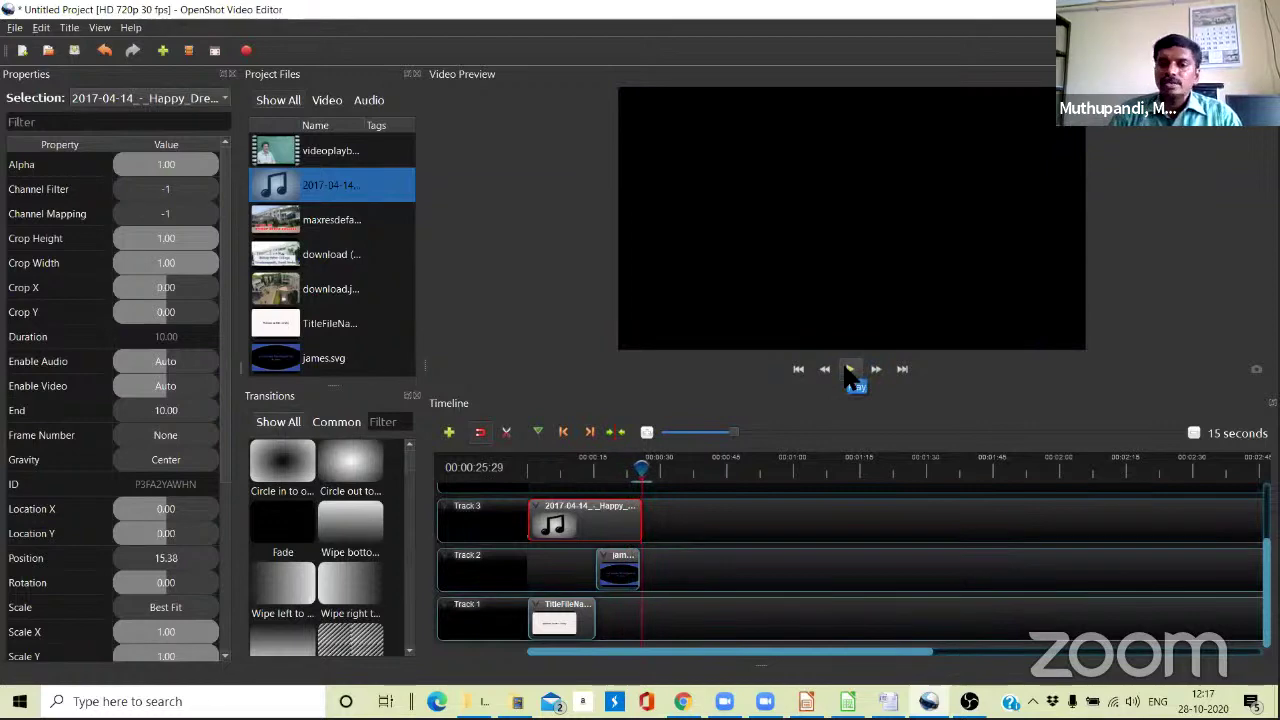
Set the Happy Dreams music to volume level 30% for the entire clip and play the timeline from the start.
right_click(594, 526)
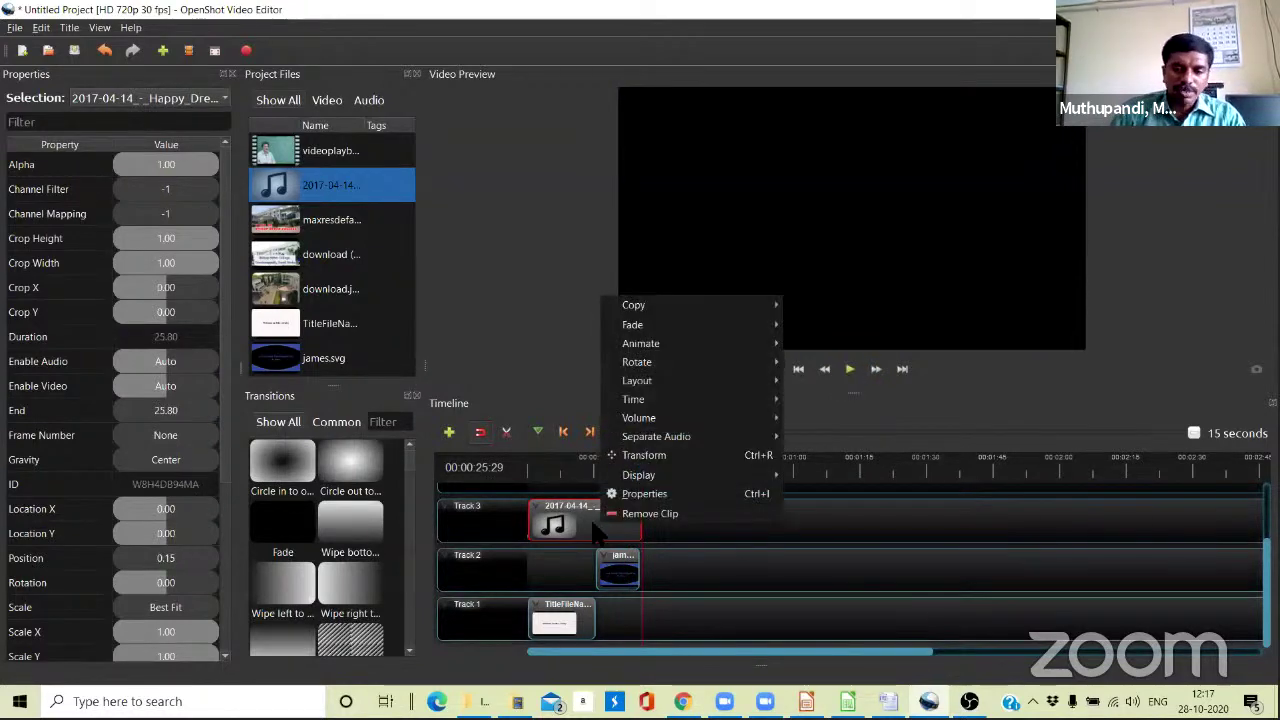
click(593, 527)
right_click(584, 528)
right_click(569, 530)
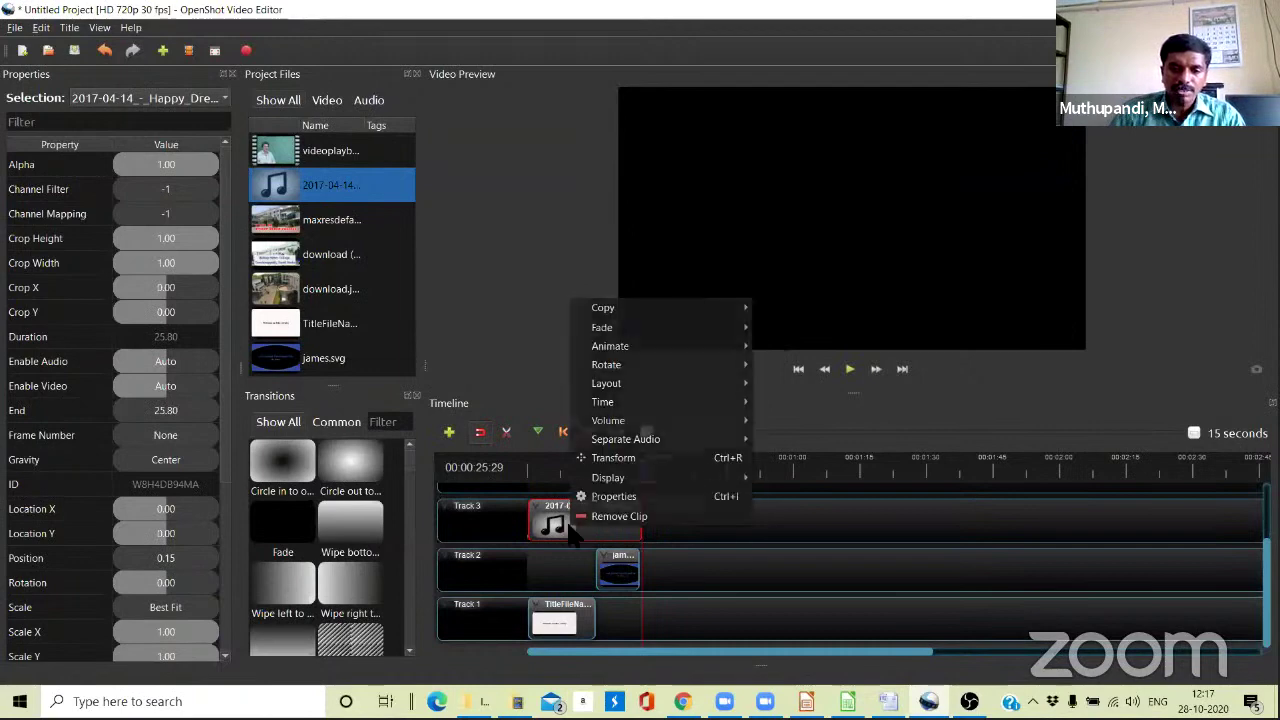
mouse_move(620, 420)
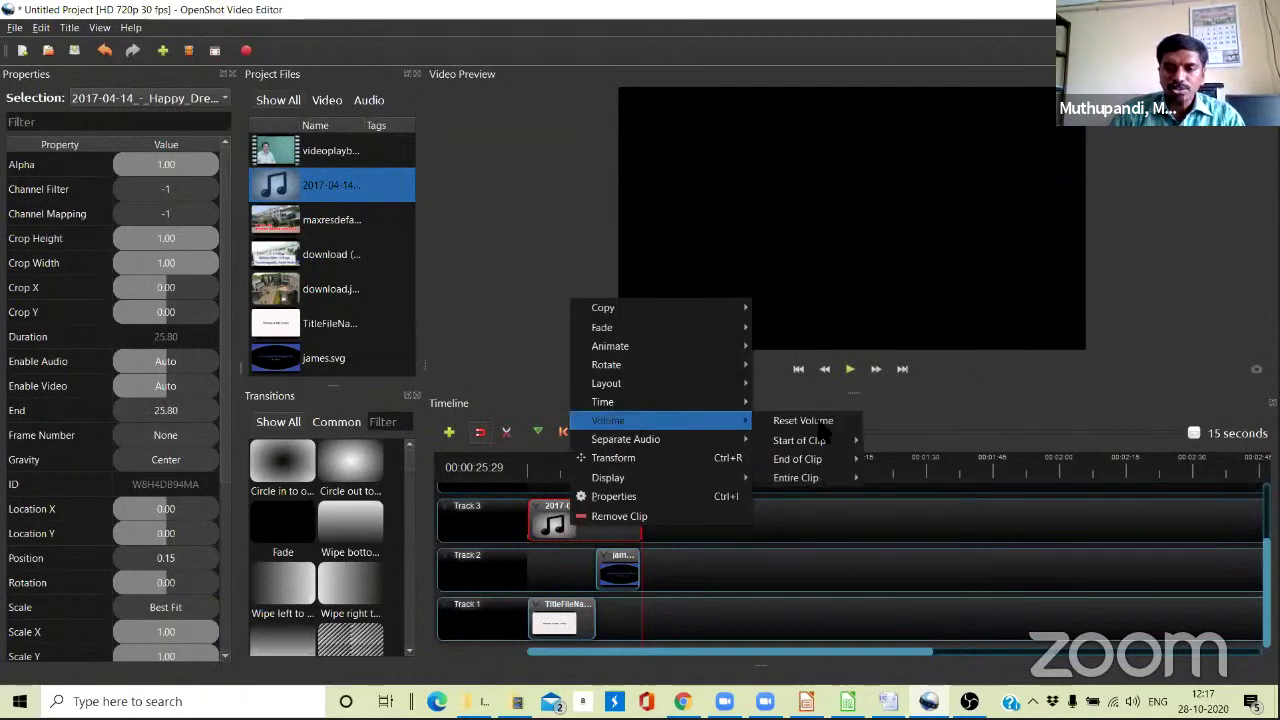
mouse_move(800, 477)
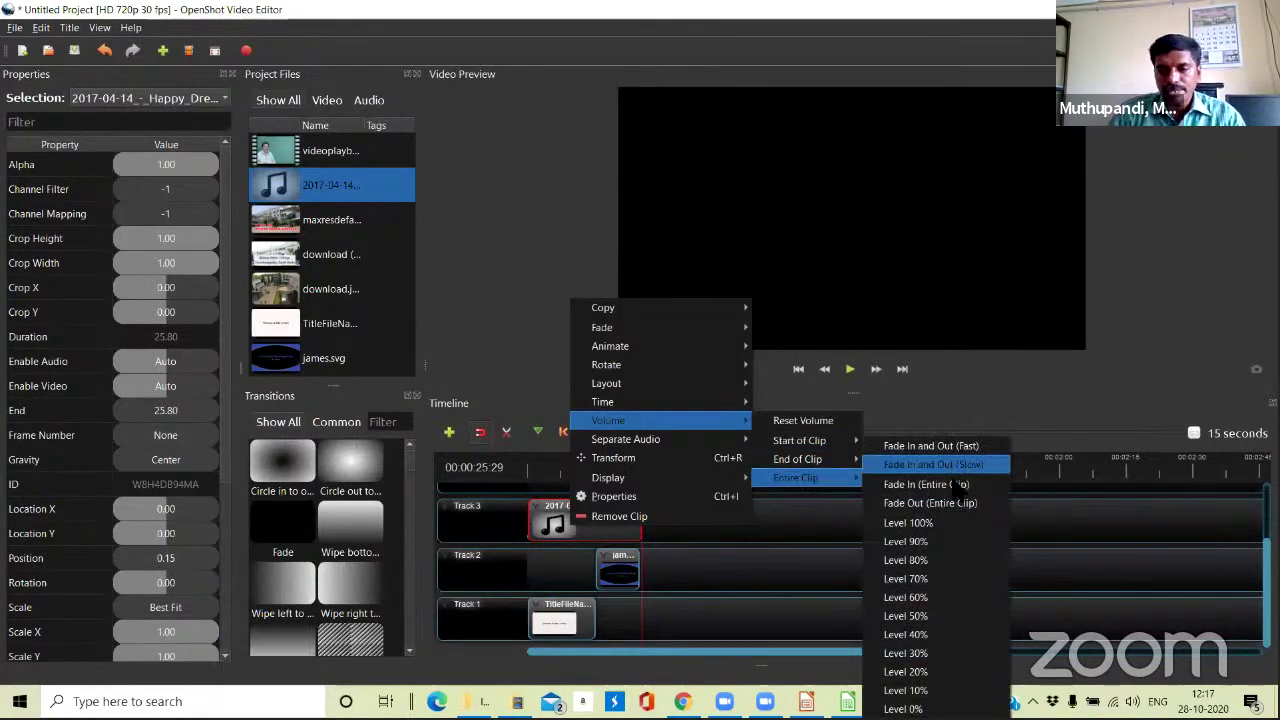
click(918, 655)
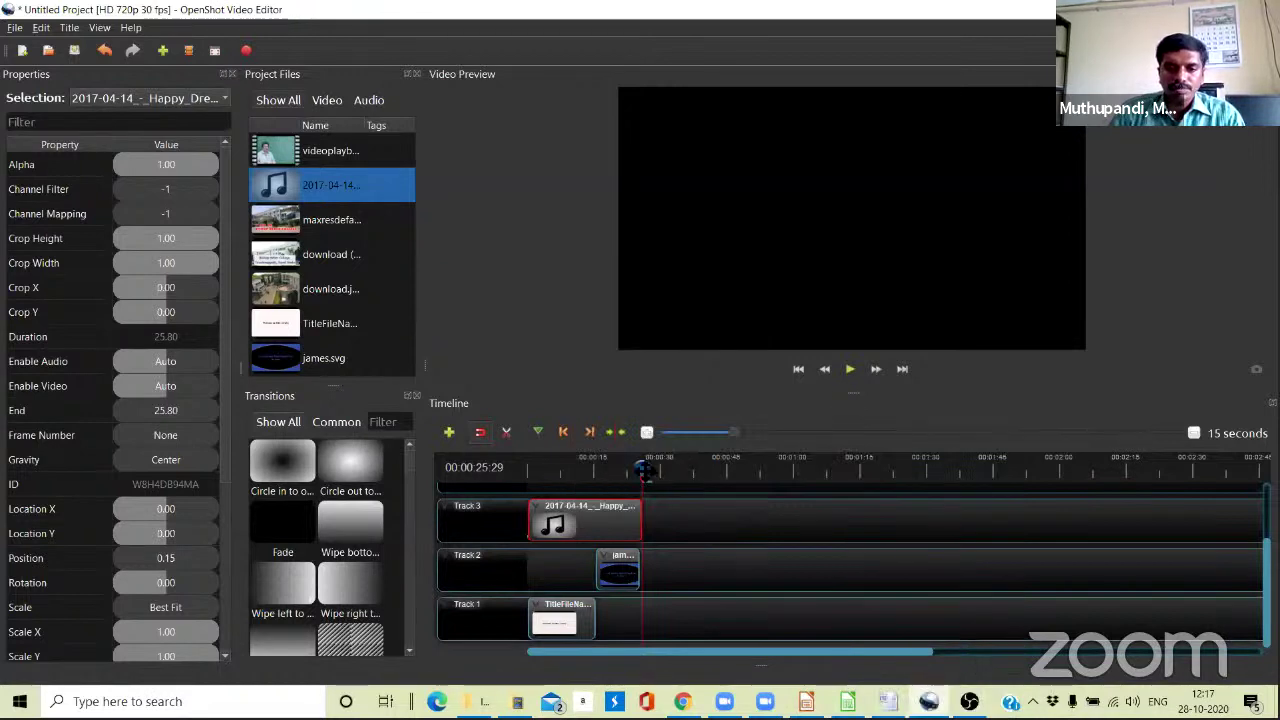
click(798, 369)
click(849, 369)
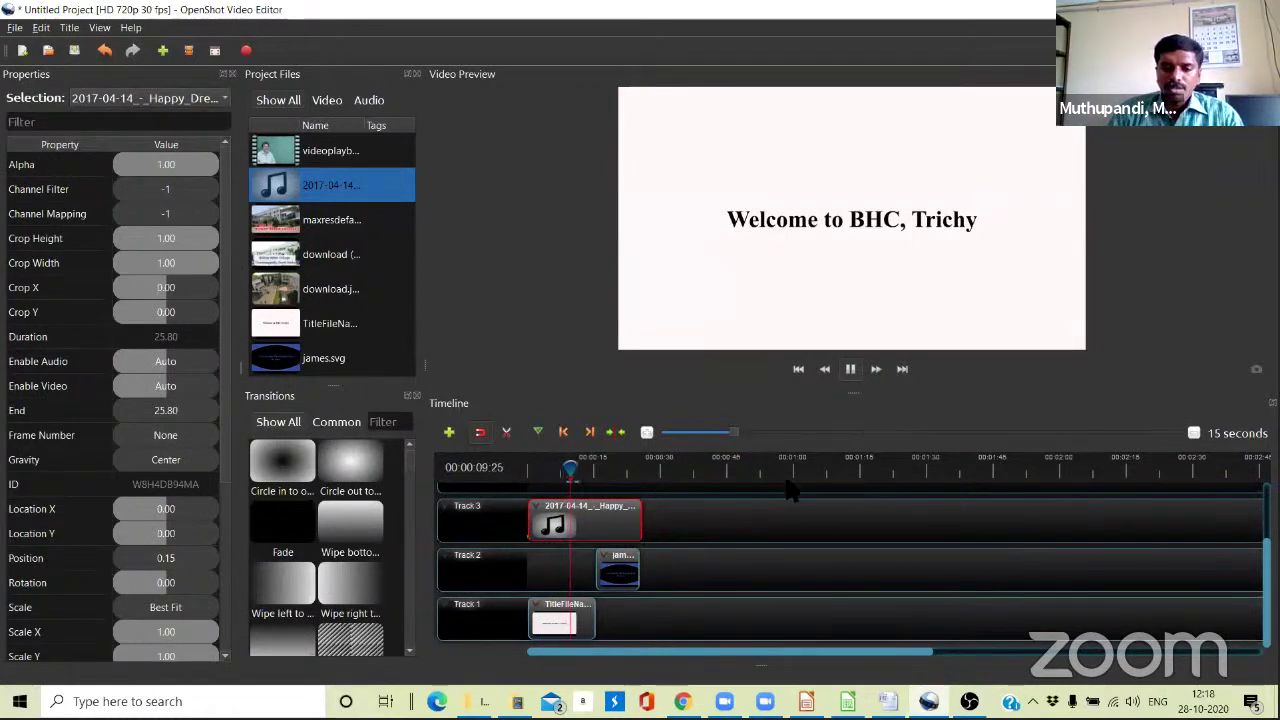
Set the Happy Dreams music to volume level 40% for the entire clip.
right_click(588, 522)
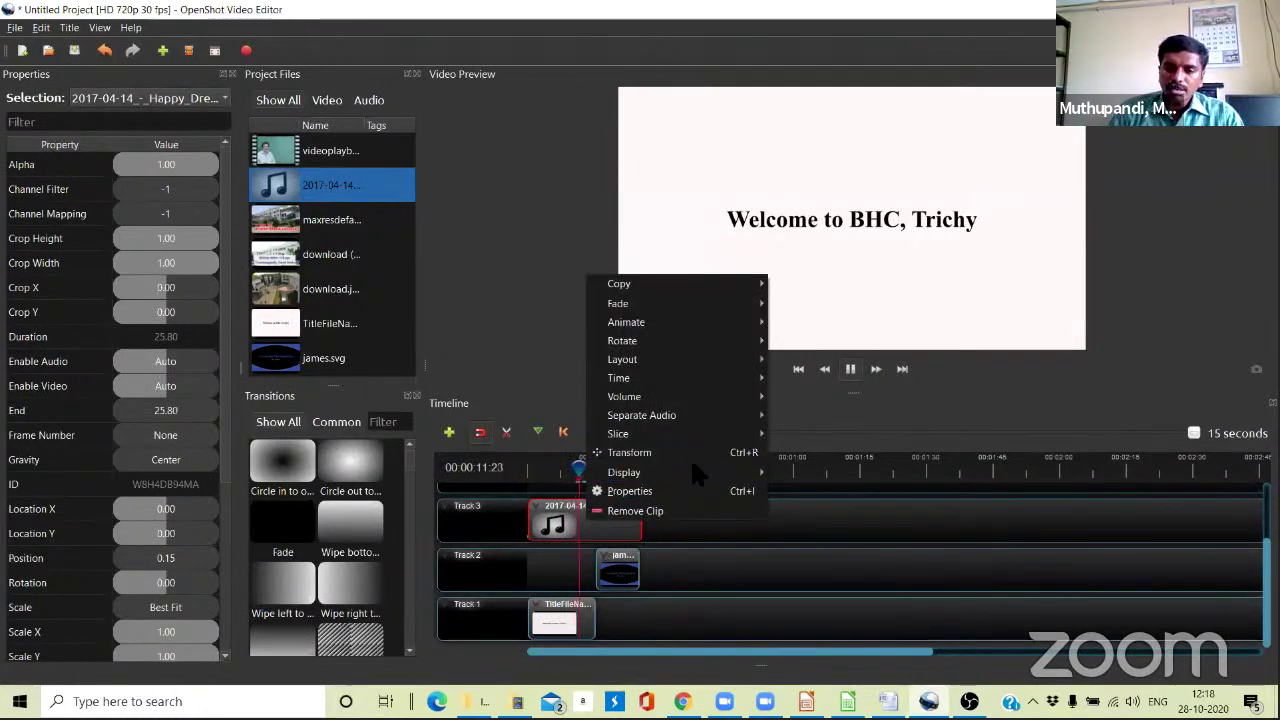
mouse_move(690, 397)
mouse_move(858, 462)
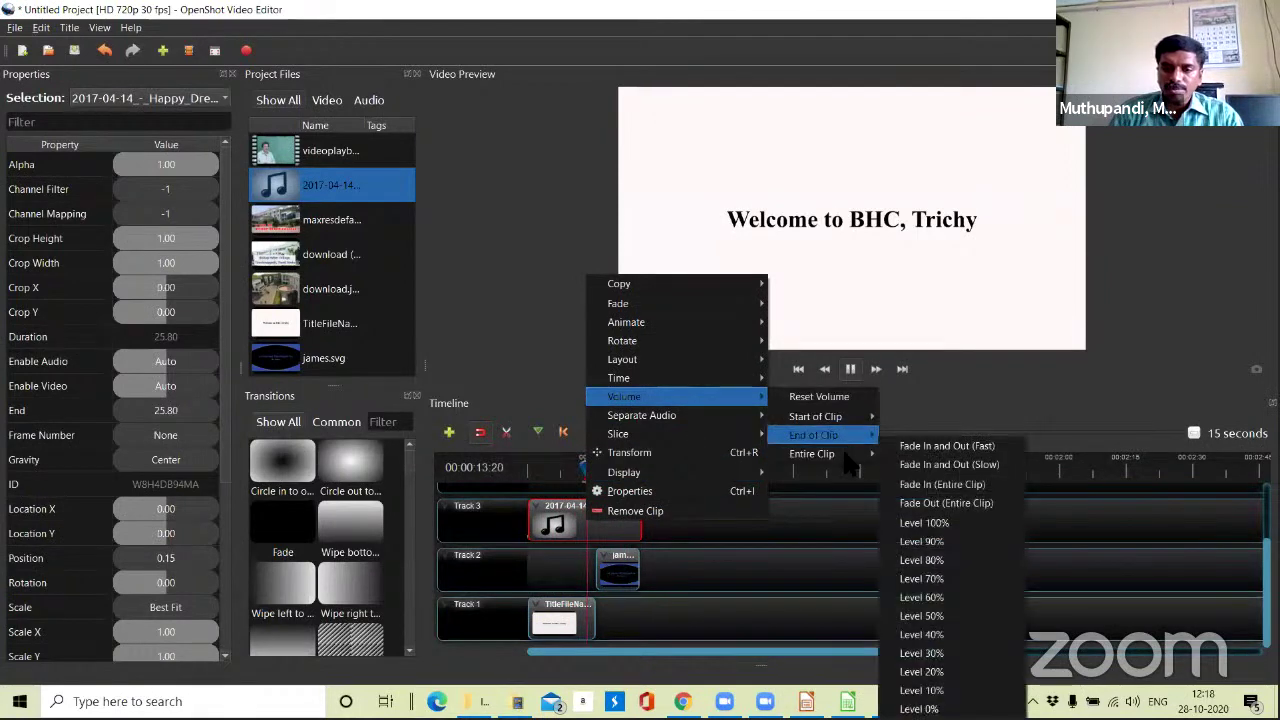
click(920, 634)
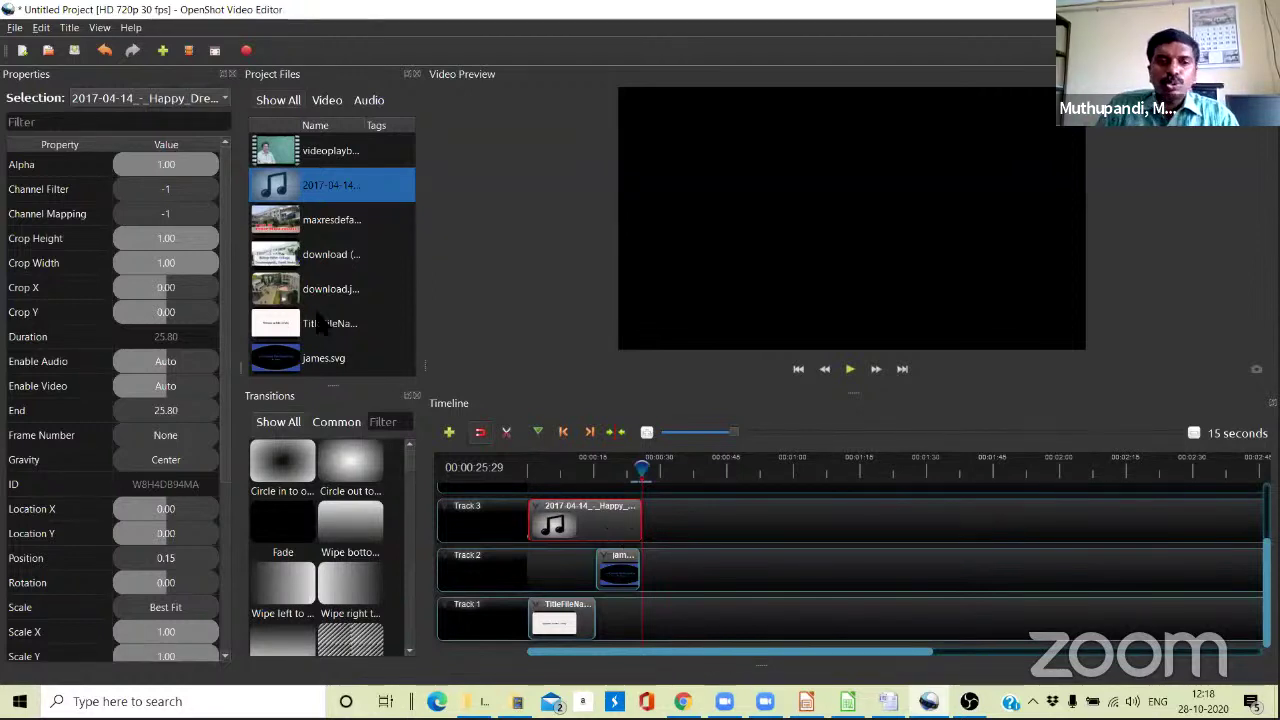
Start a new title from the Smoke 1 template and name its file Topic.
click(69, 29)
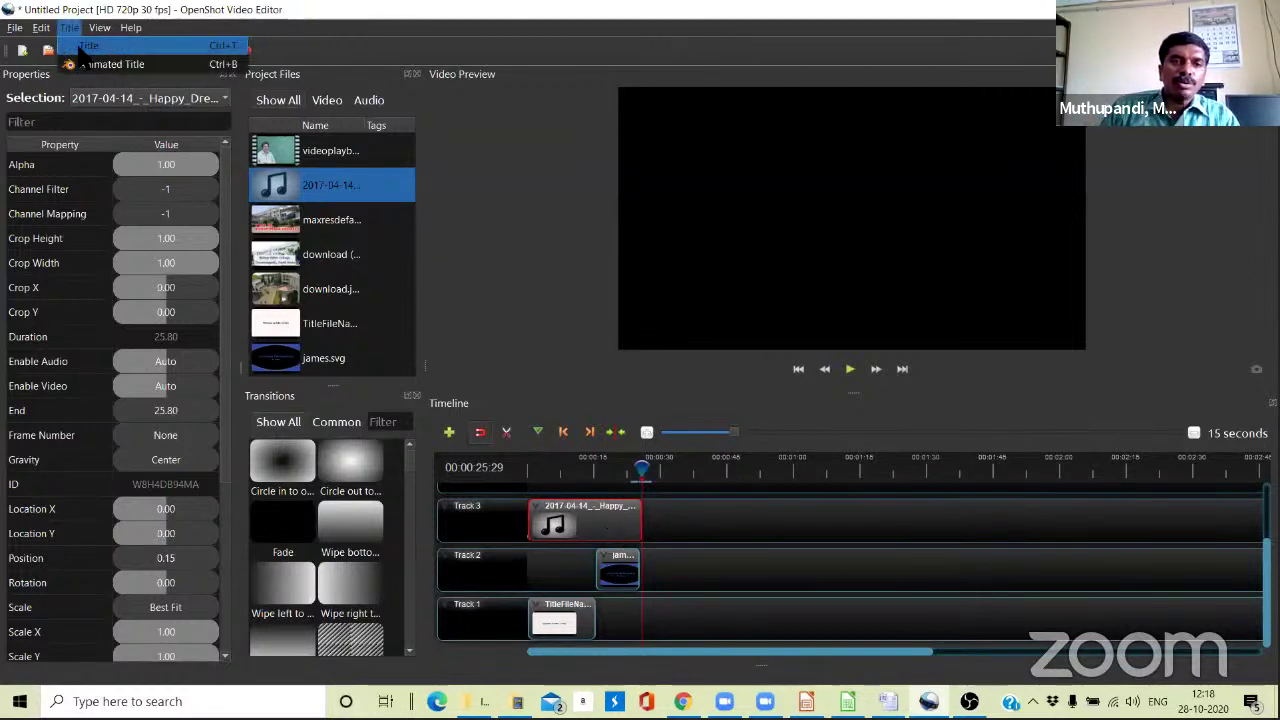
click(85, 46)
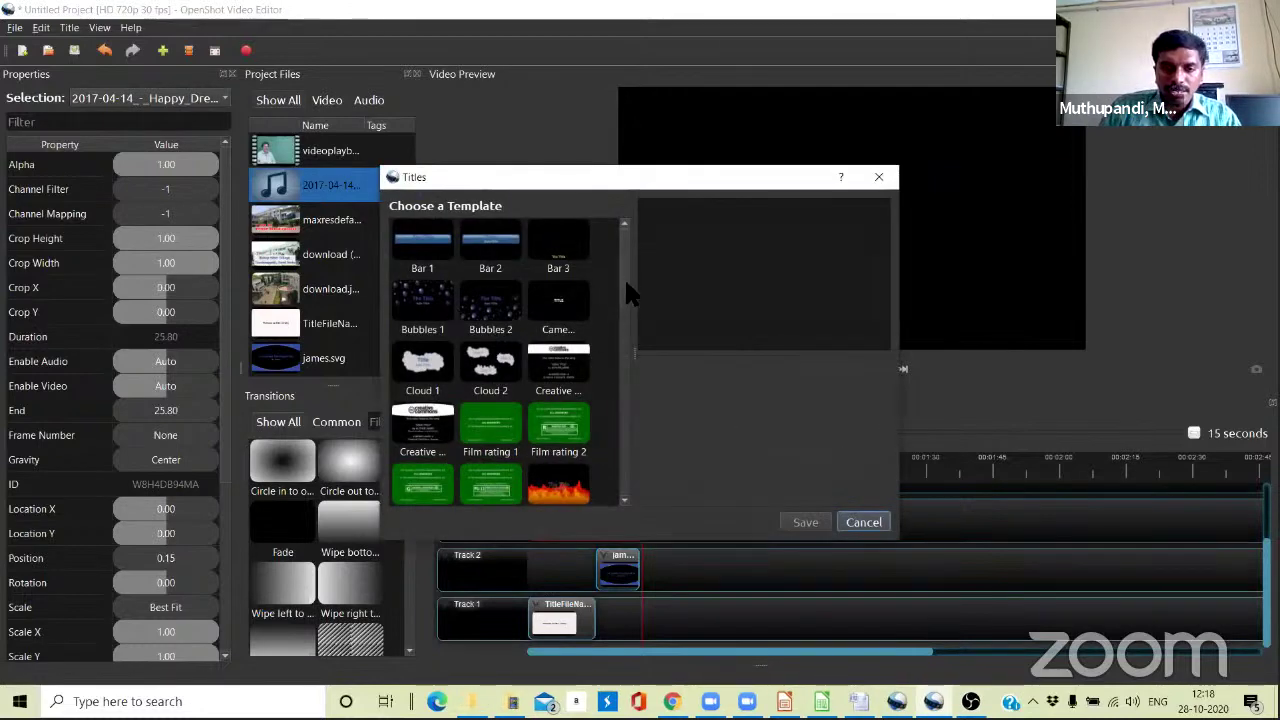
drag(627, 285, 624, 427)
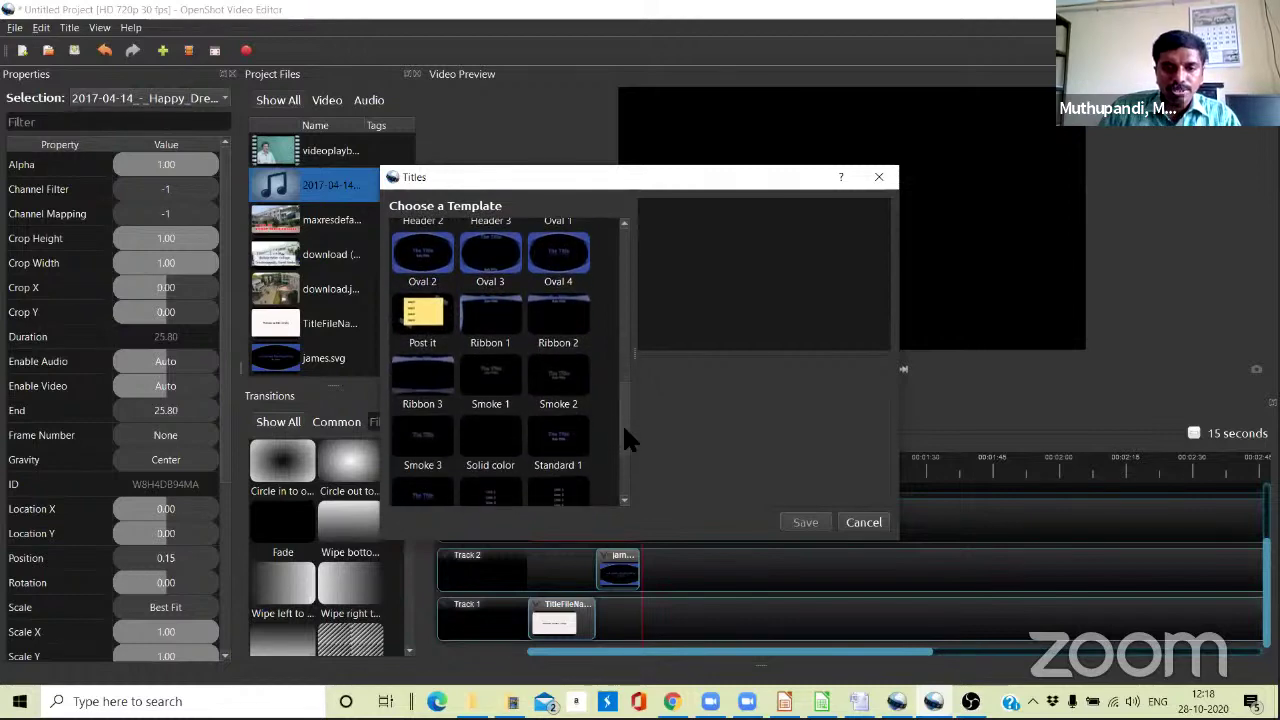
click(490, 378)
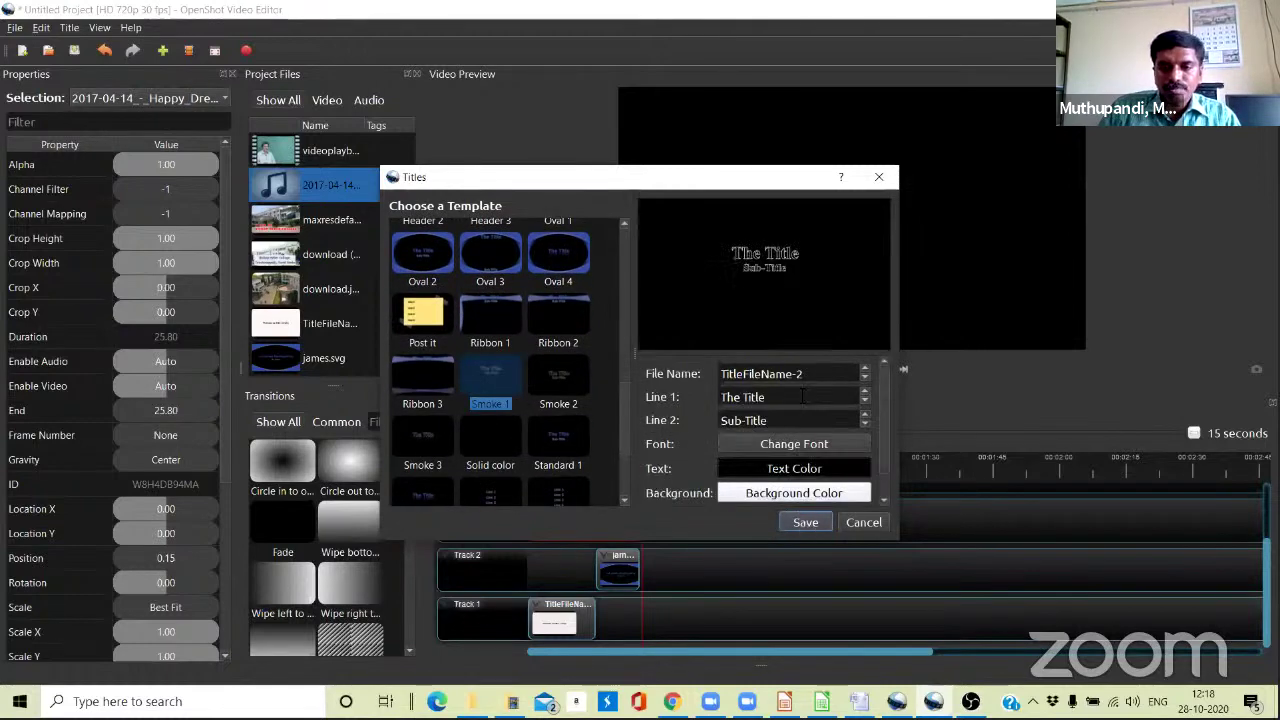
drag(804, 374, 686, 385)
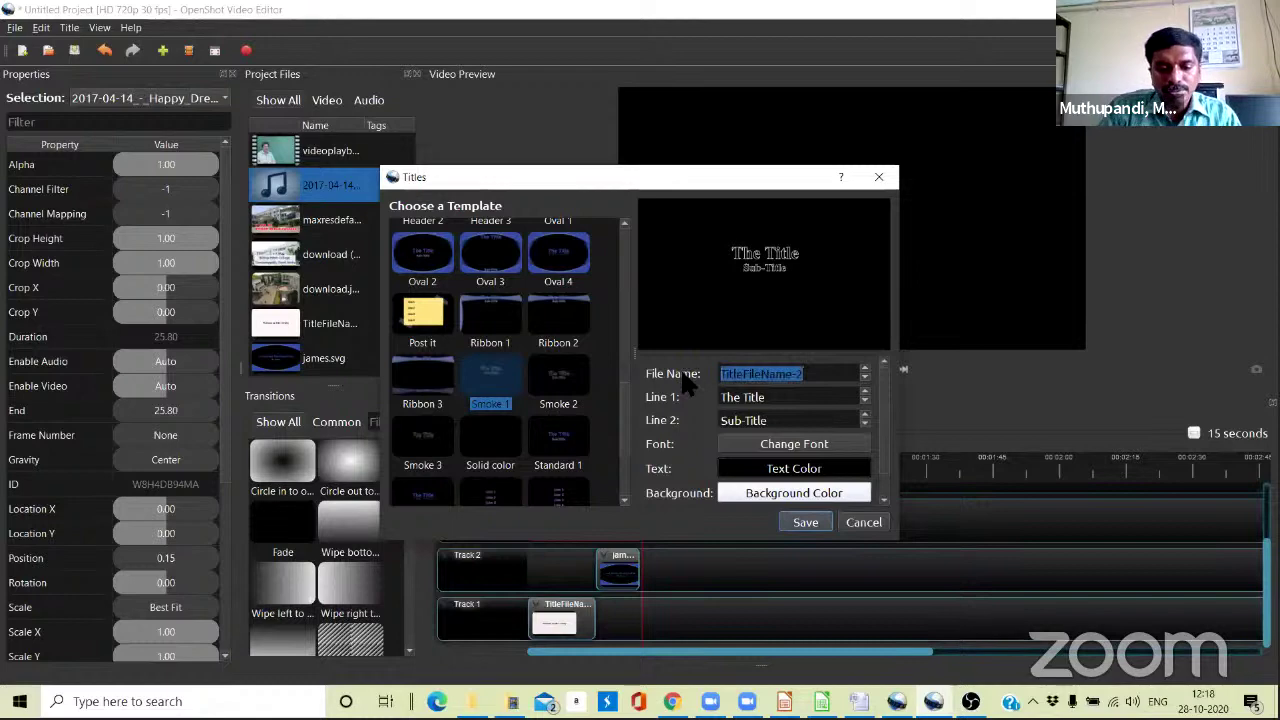
text(Topi)
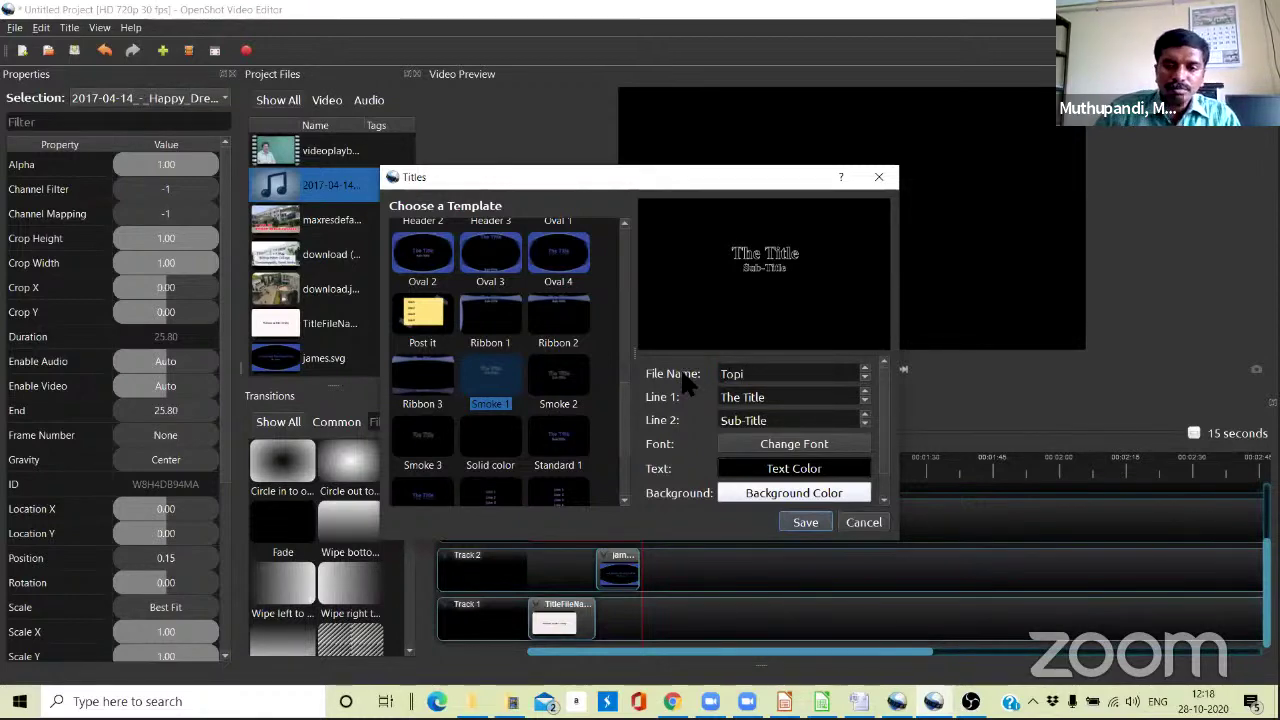
text(c)
Enter "Creativity" as the title's first line and "an intrument of learnin" as its second line, and save the title.
drag(778, 398, 712, 398)
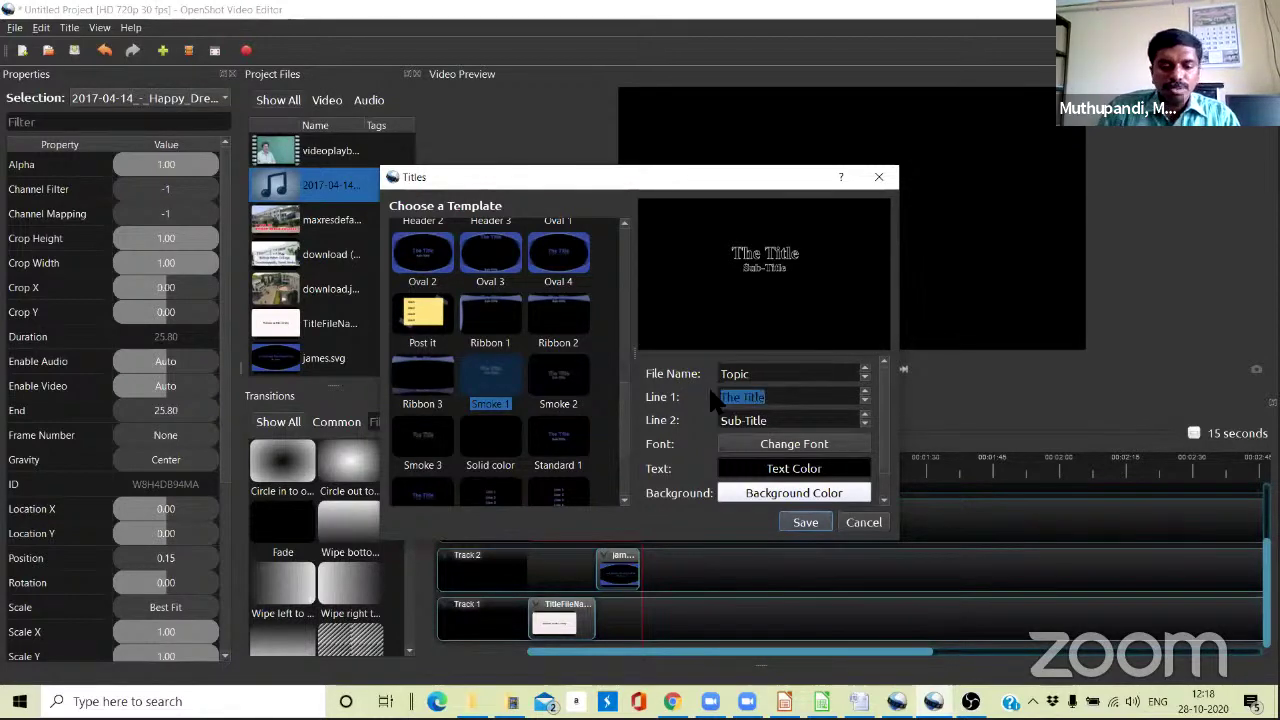
text(Cr)
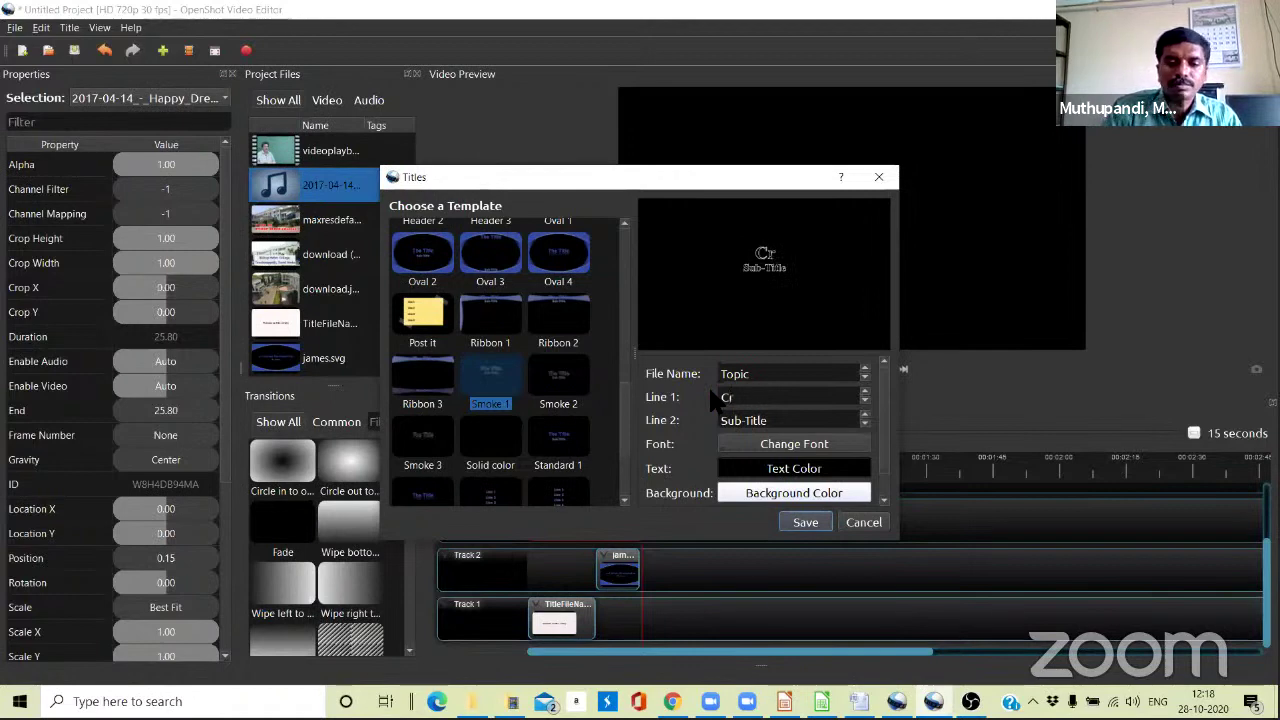
text(eat)
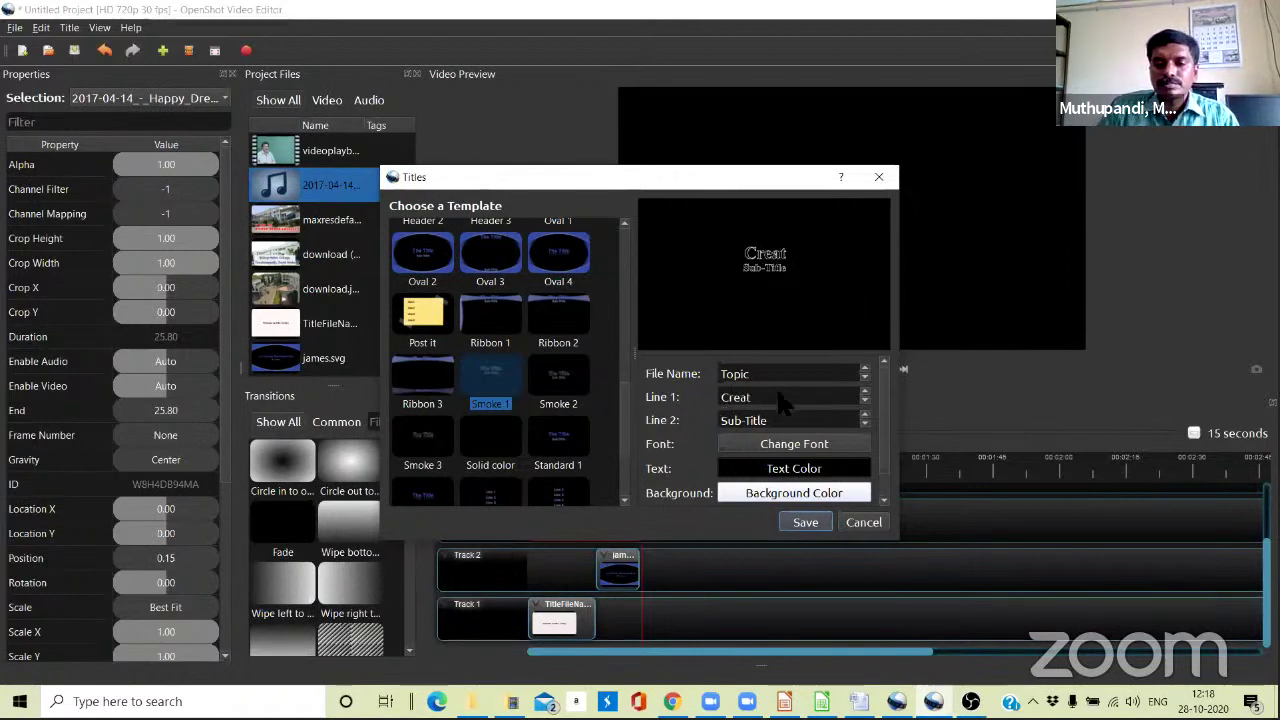
text(ivity)
drag(768, 420, 712, 419)
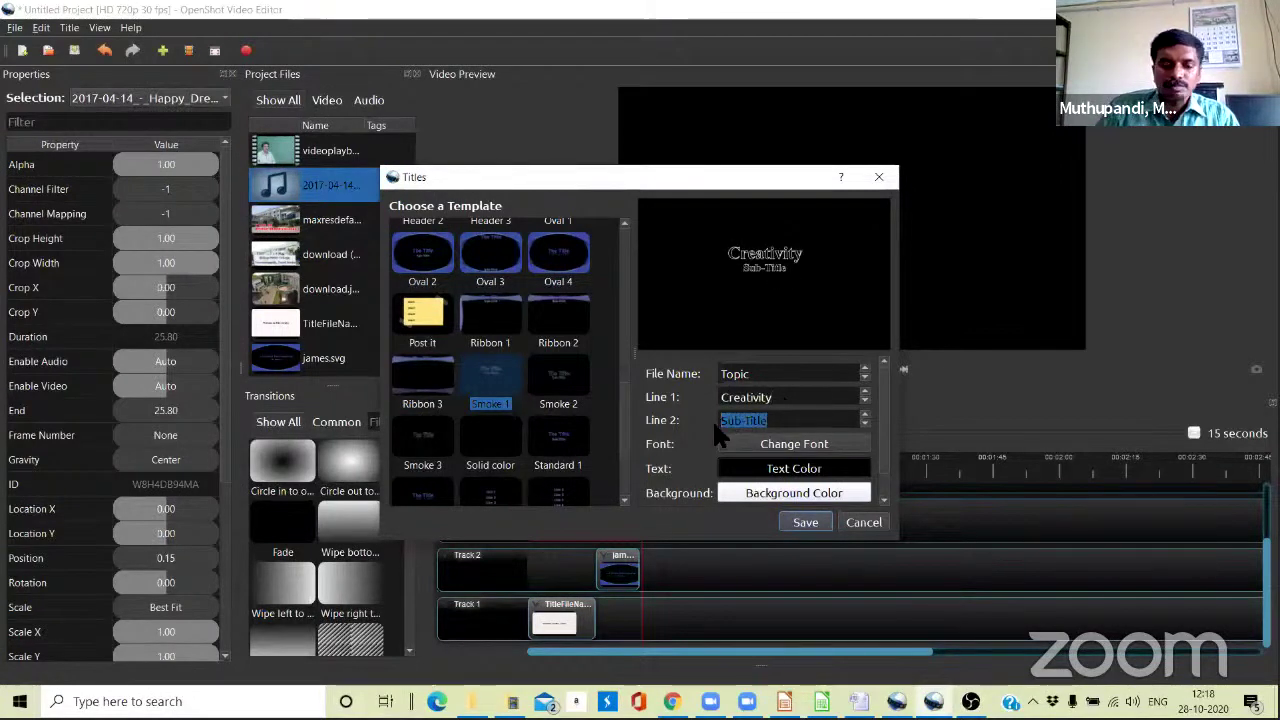
text(a)
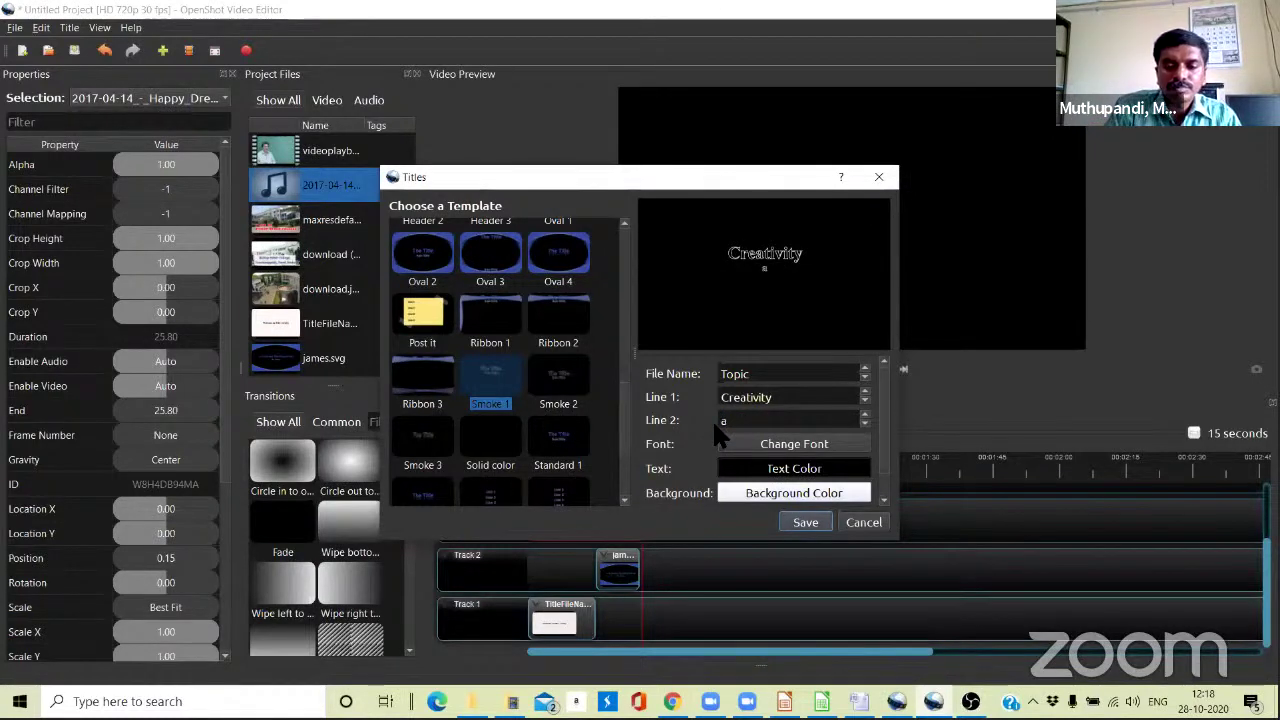
text(n intrument)
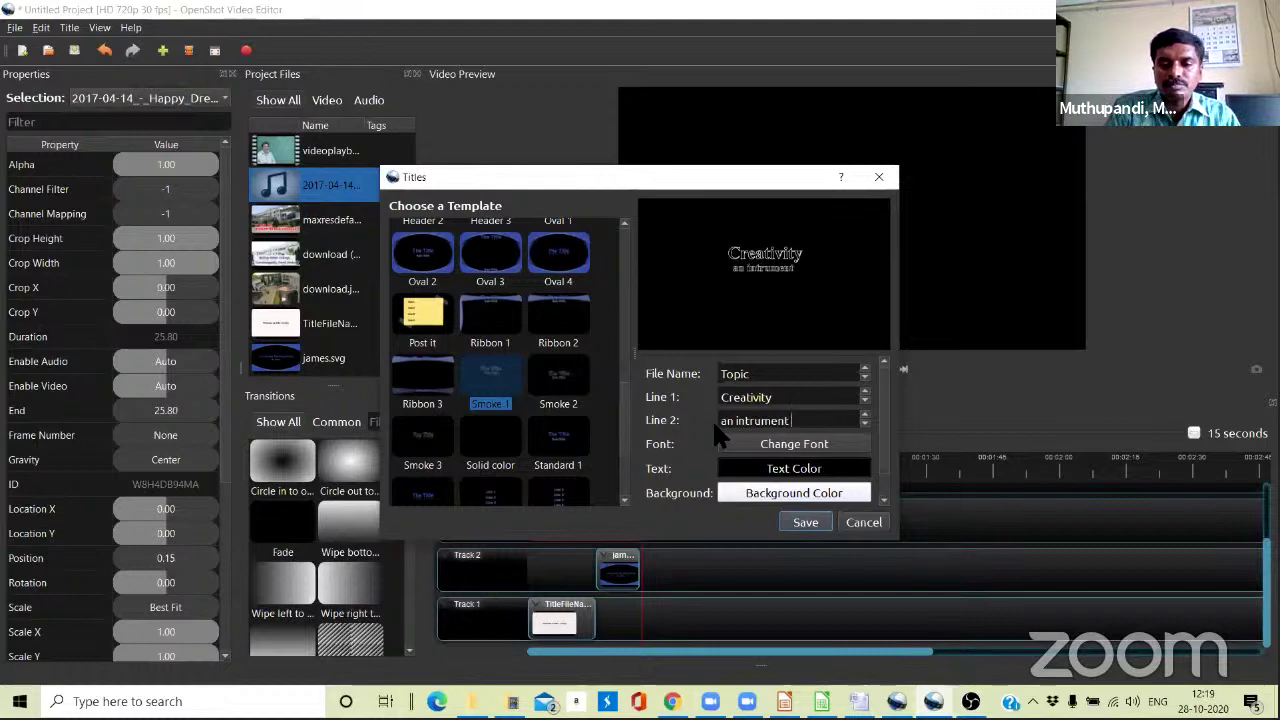
text( of)
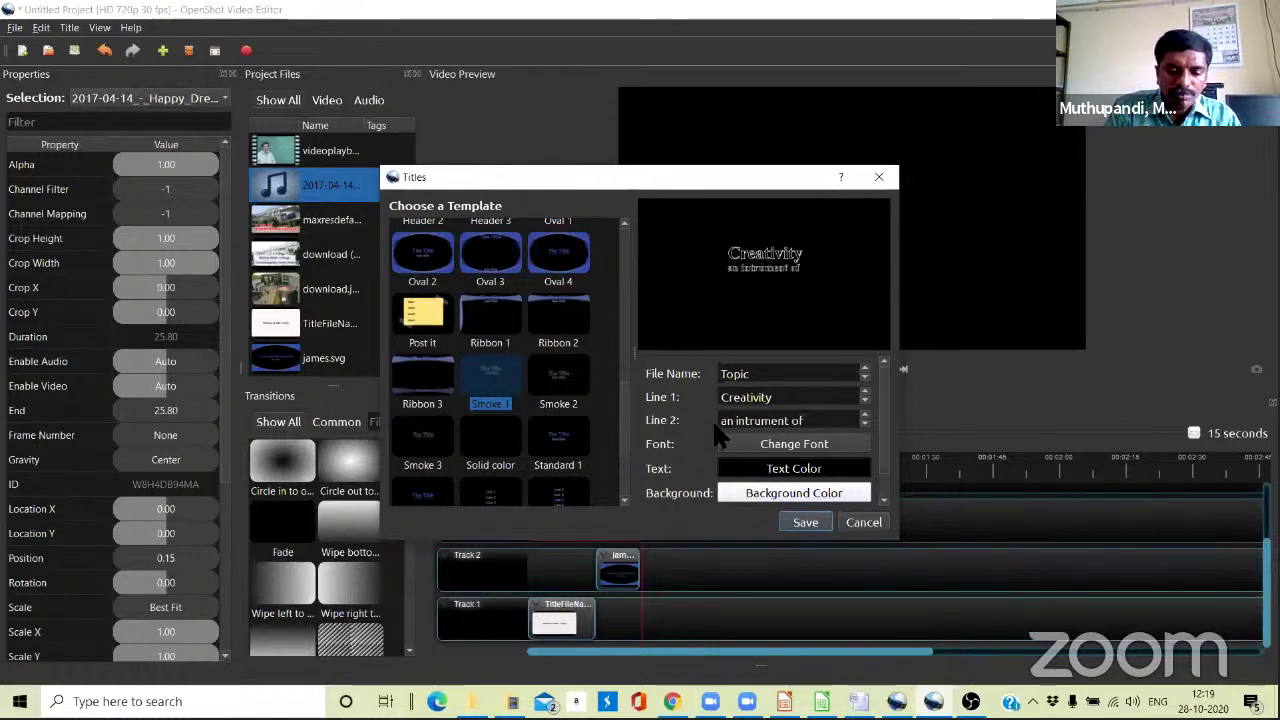
text( learnin)
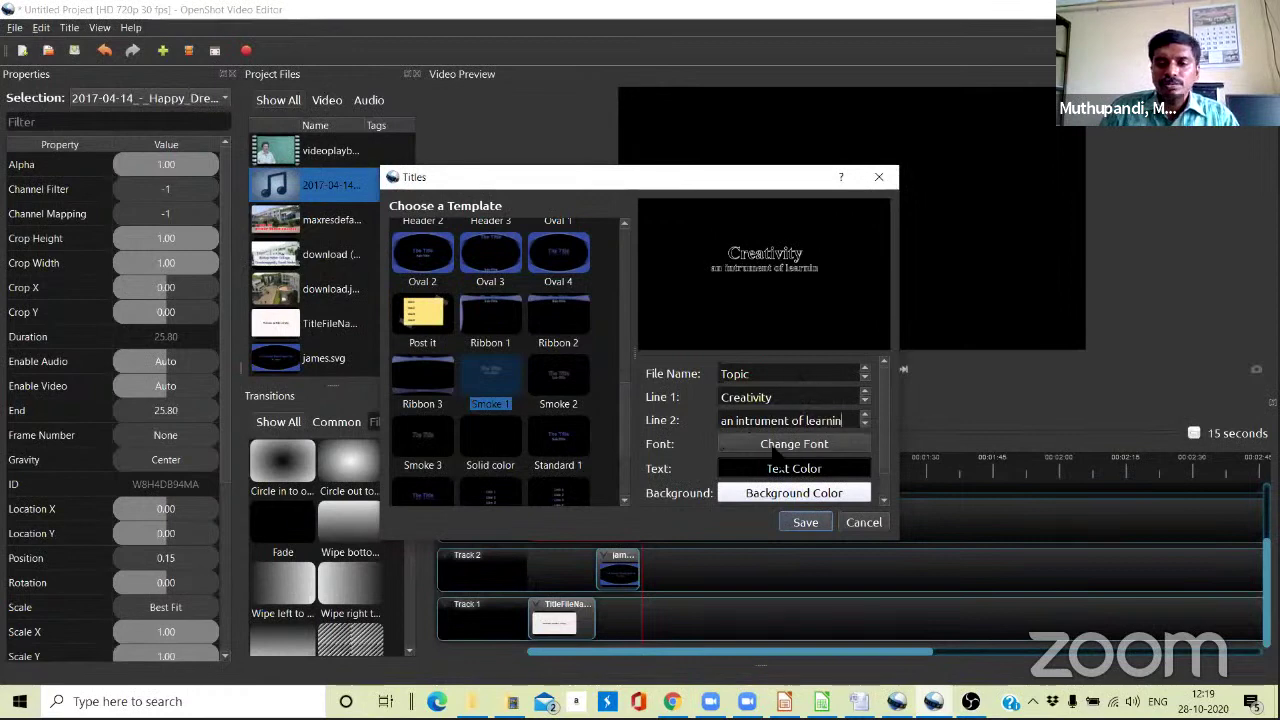
click(806, 523)
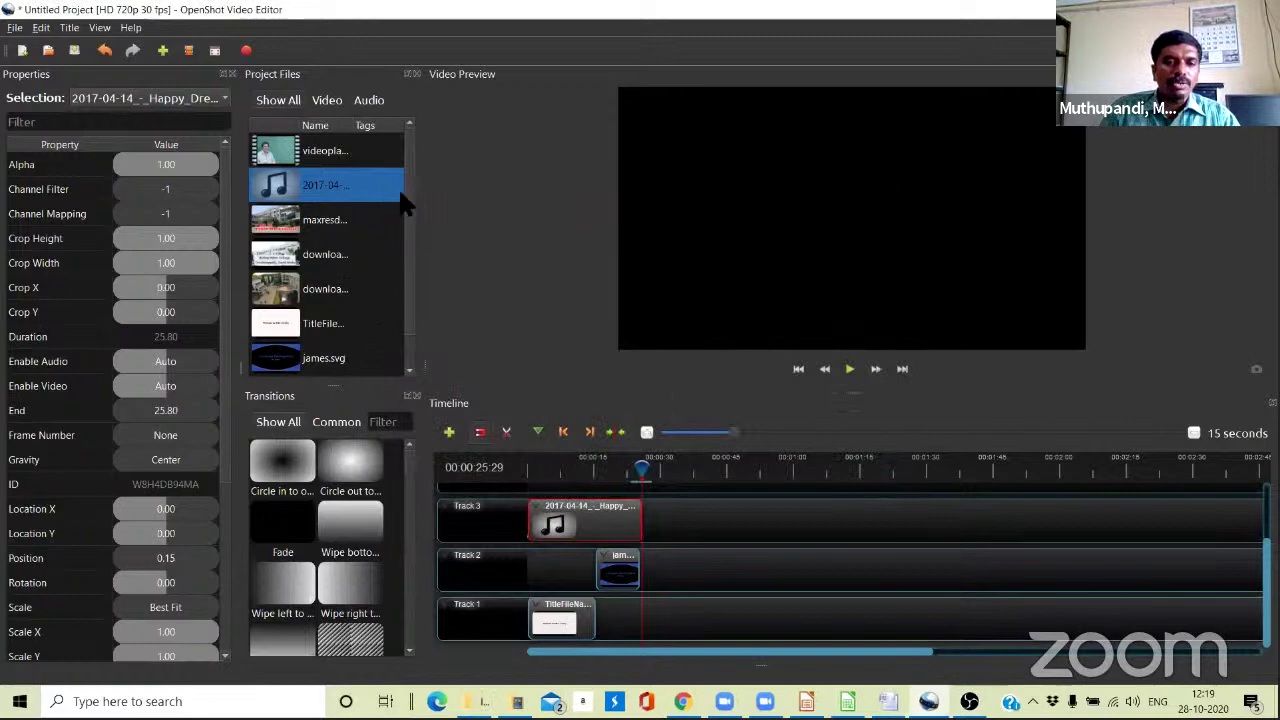
Place the Topic title on Track 2 directly after the oval title and move the playhead to about 20 seconds.
scroll(404, 237, down, 1)
click(300, 358)
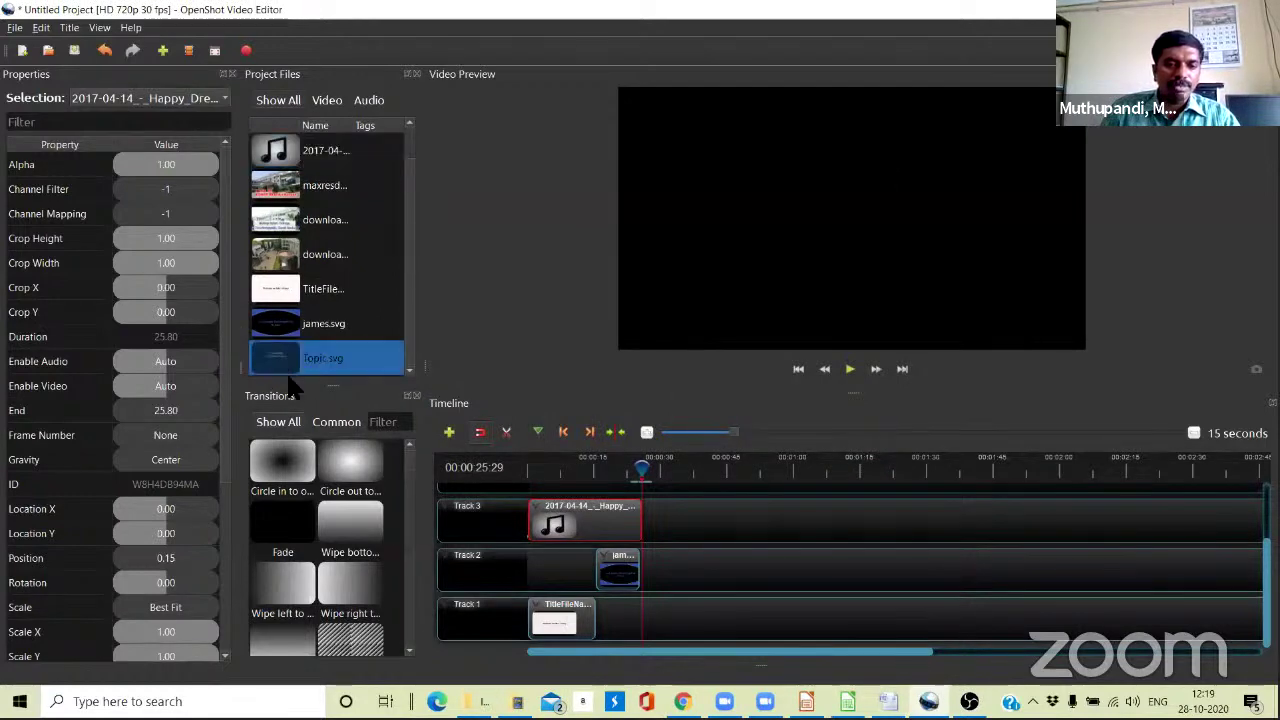
drag(300, 358, 652, 575)
drag(641, 471, 619, 470)
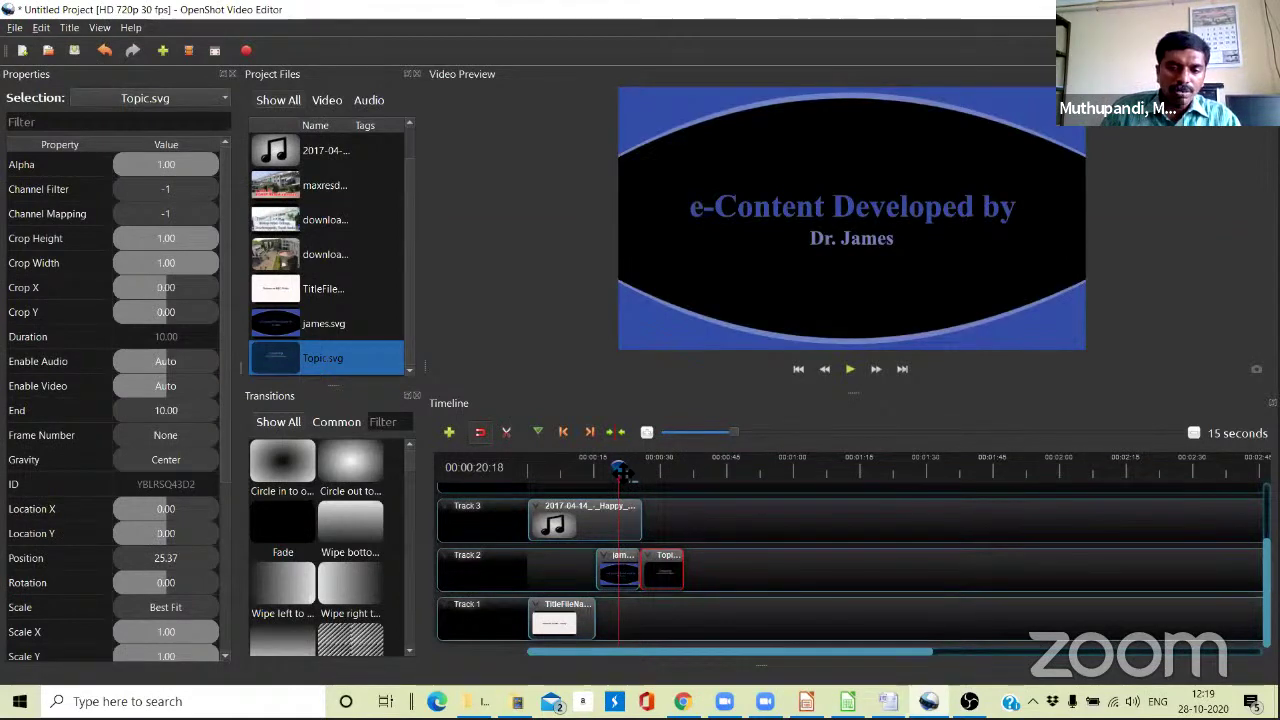
Extend the Happy Dreams music on Track 3 to 36 seconds, past the Topic title's end, and preview the ending.
click(634, 520)
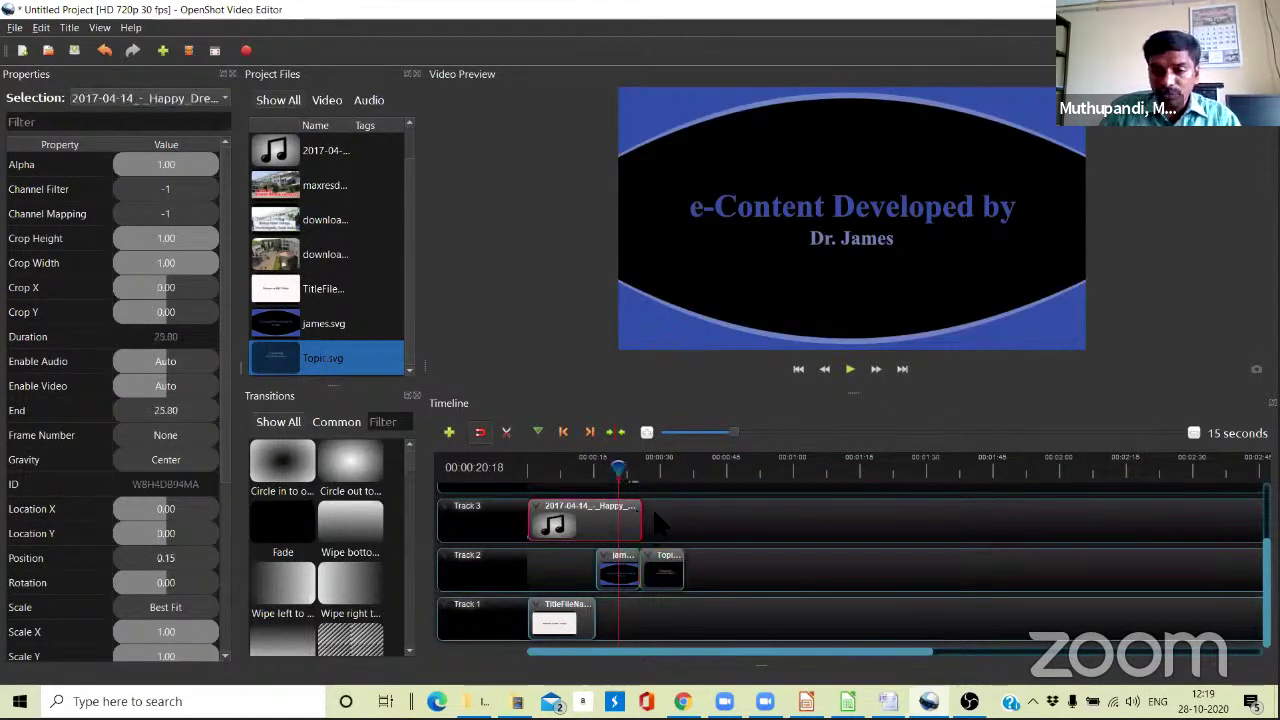
drag(645, 520, 688, 528)
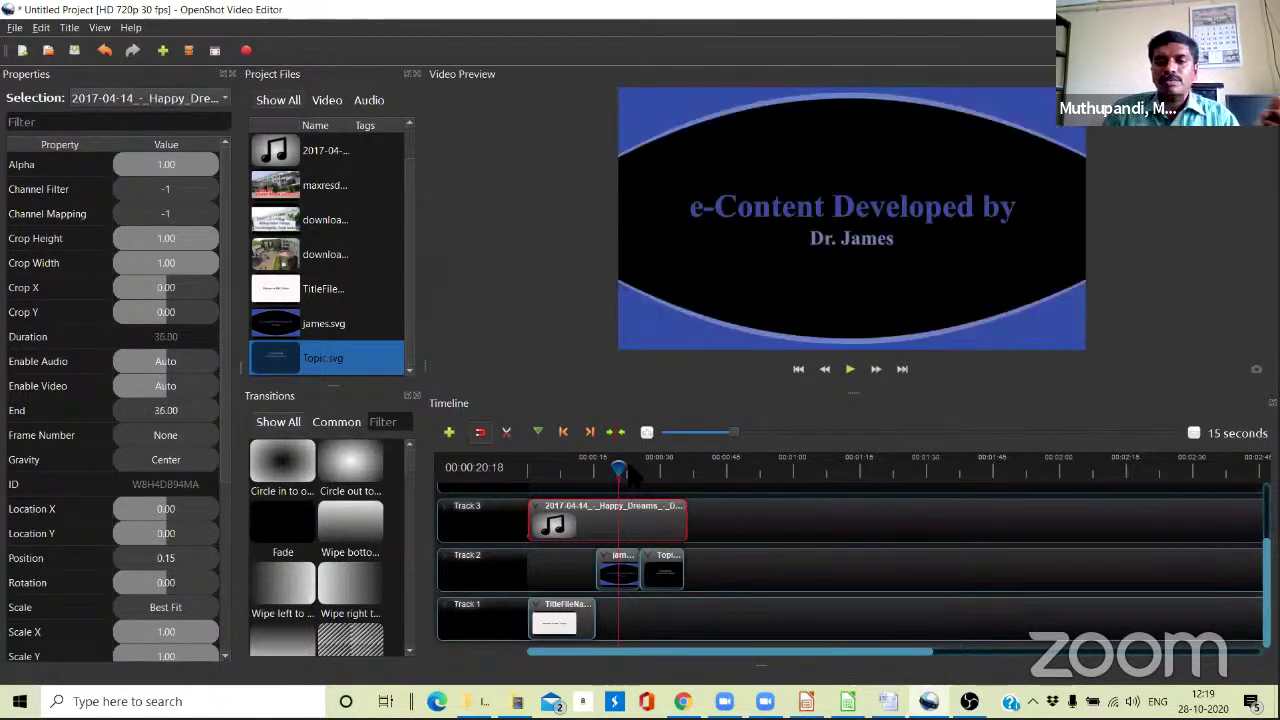
key(space)
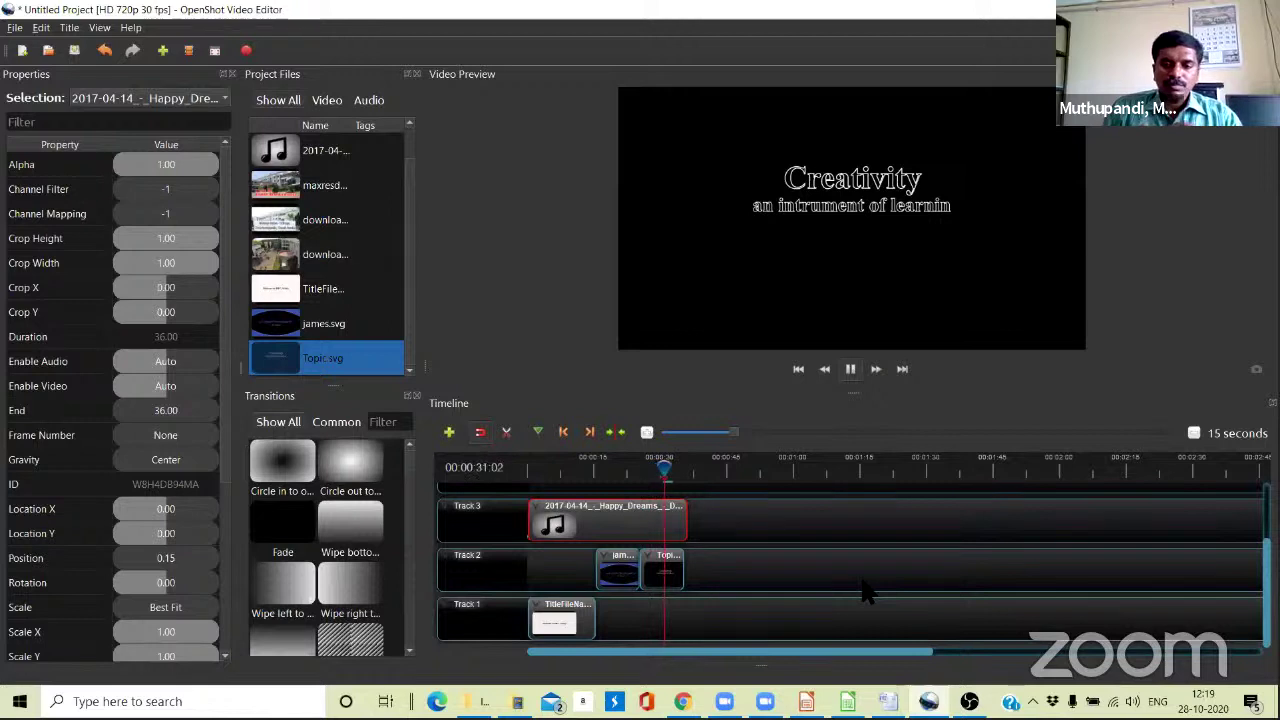
key(space)
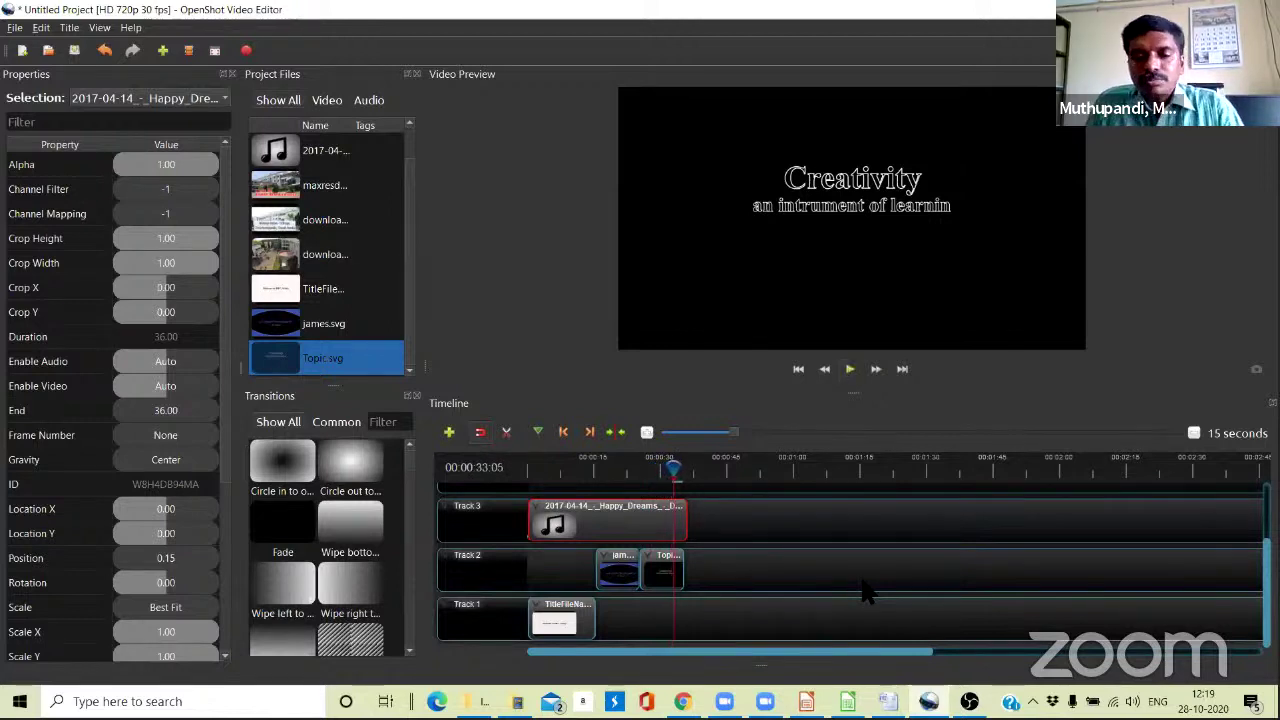
Correct the Topic title's second line to "An intrument of learning", save it, and check the updated title at about 31 seconds.
right_click(315, 362)
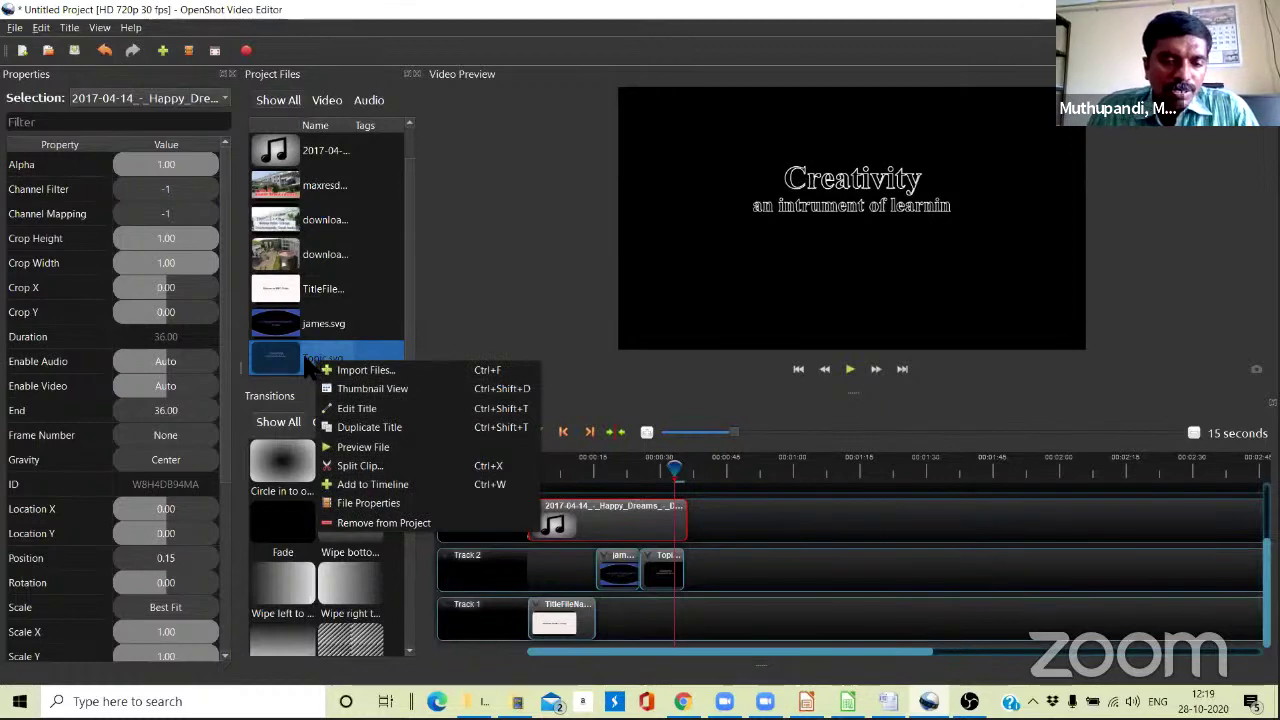
click(290, 369)
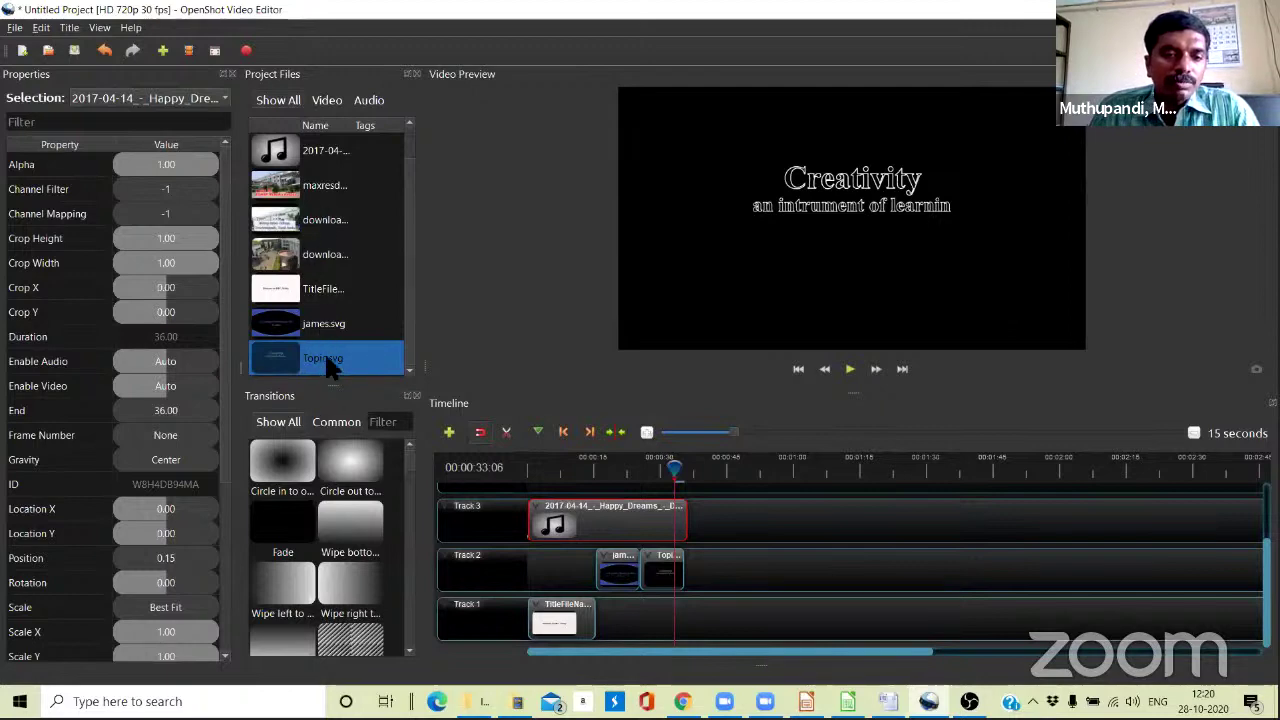
right_click(326, 358)
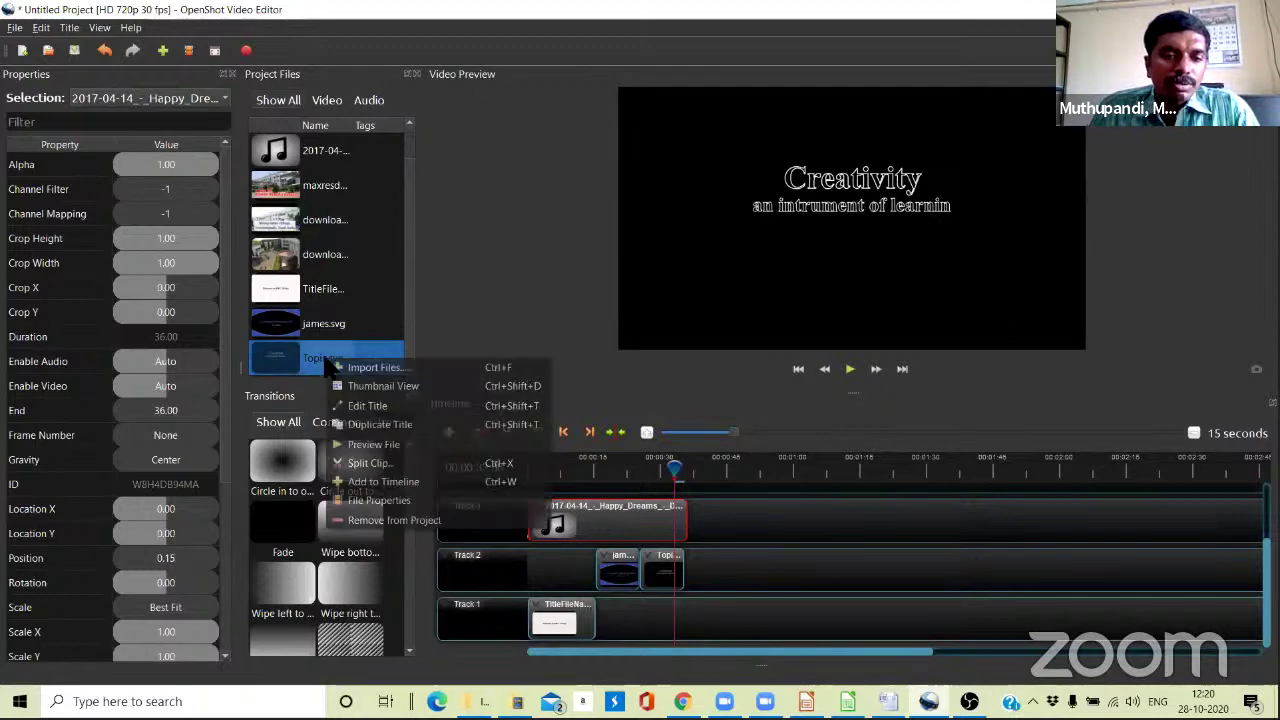
click(382, 406)
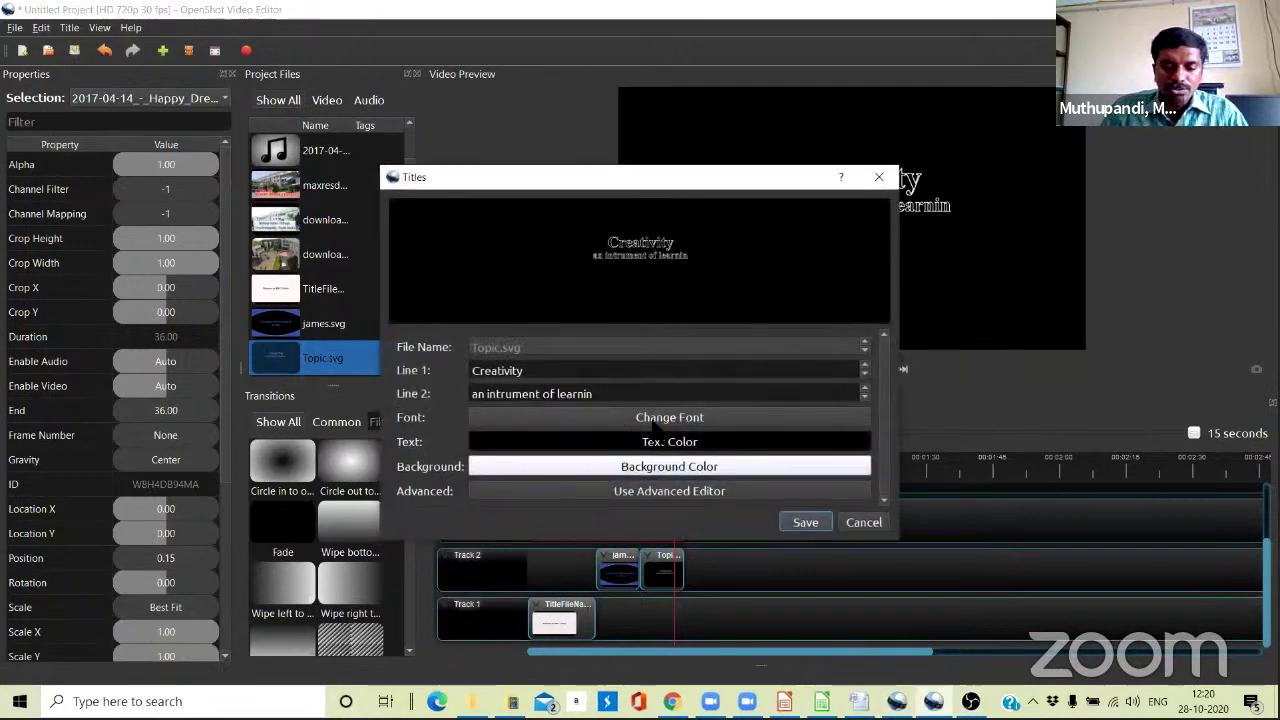
text(g)
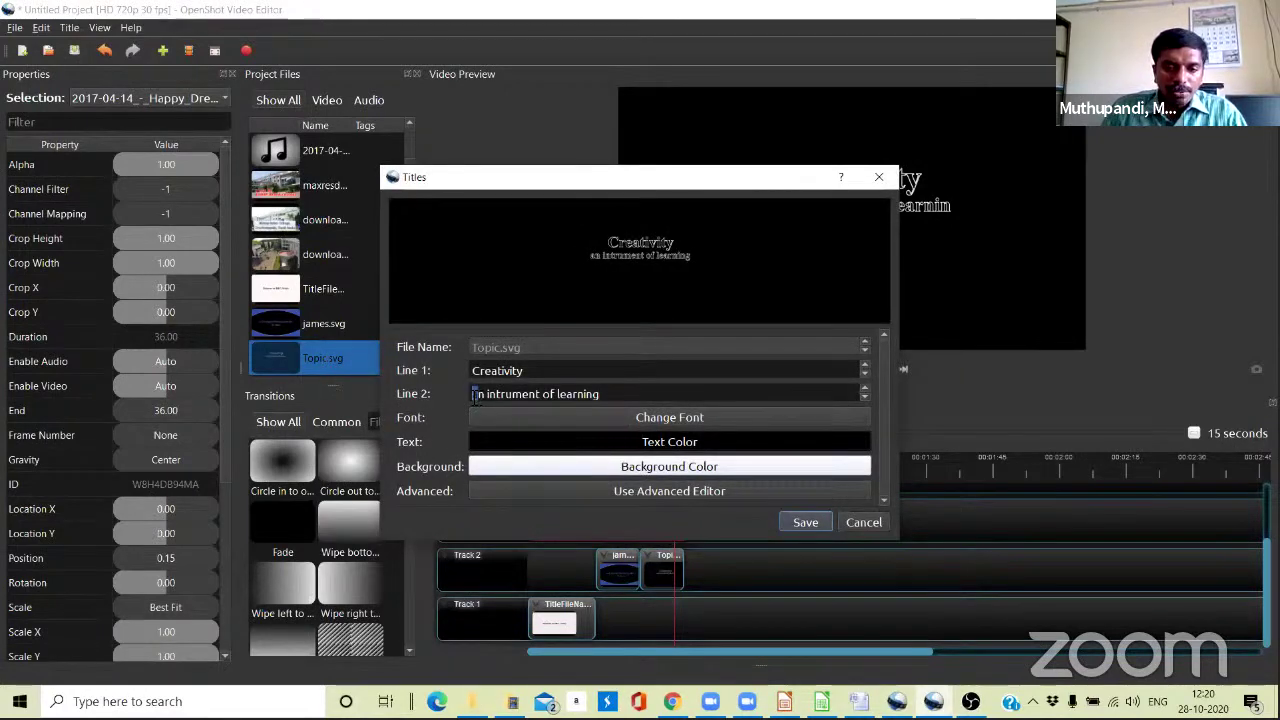
text(A)
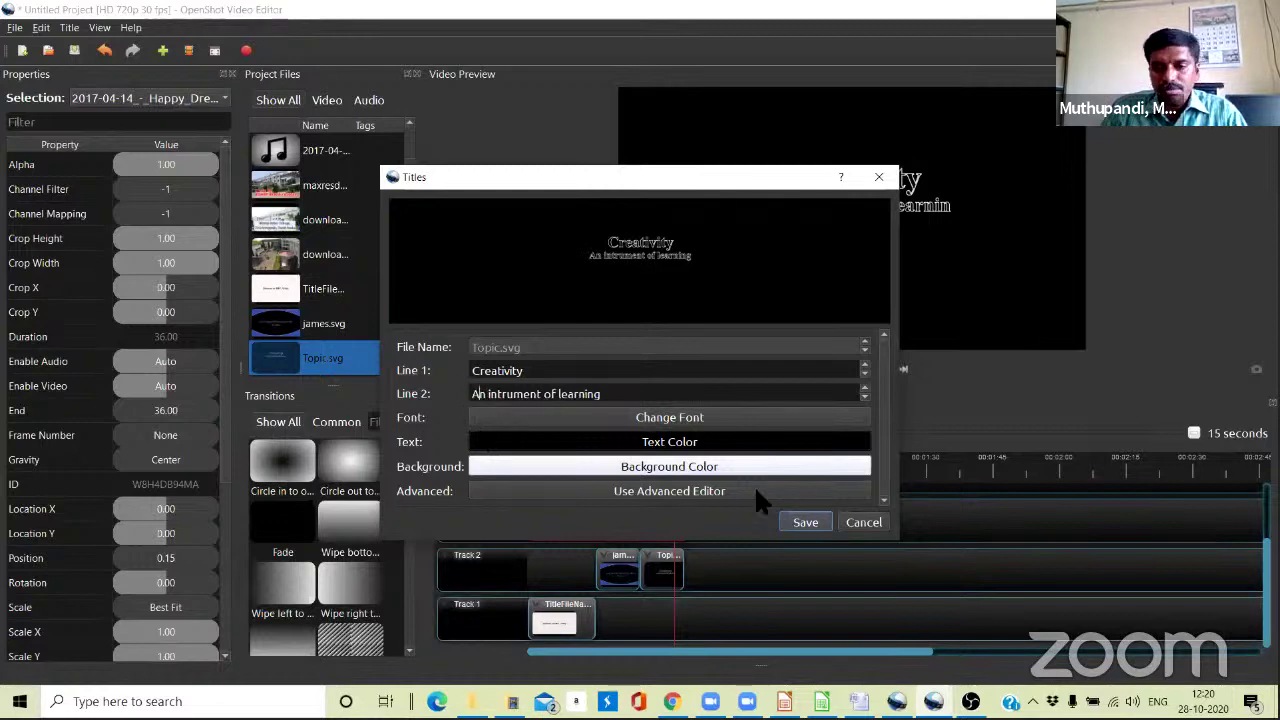
click(805, 522)
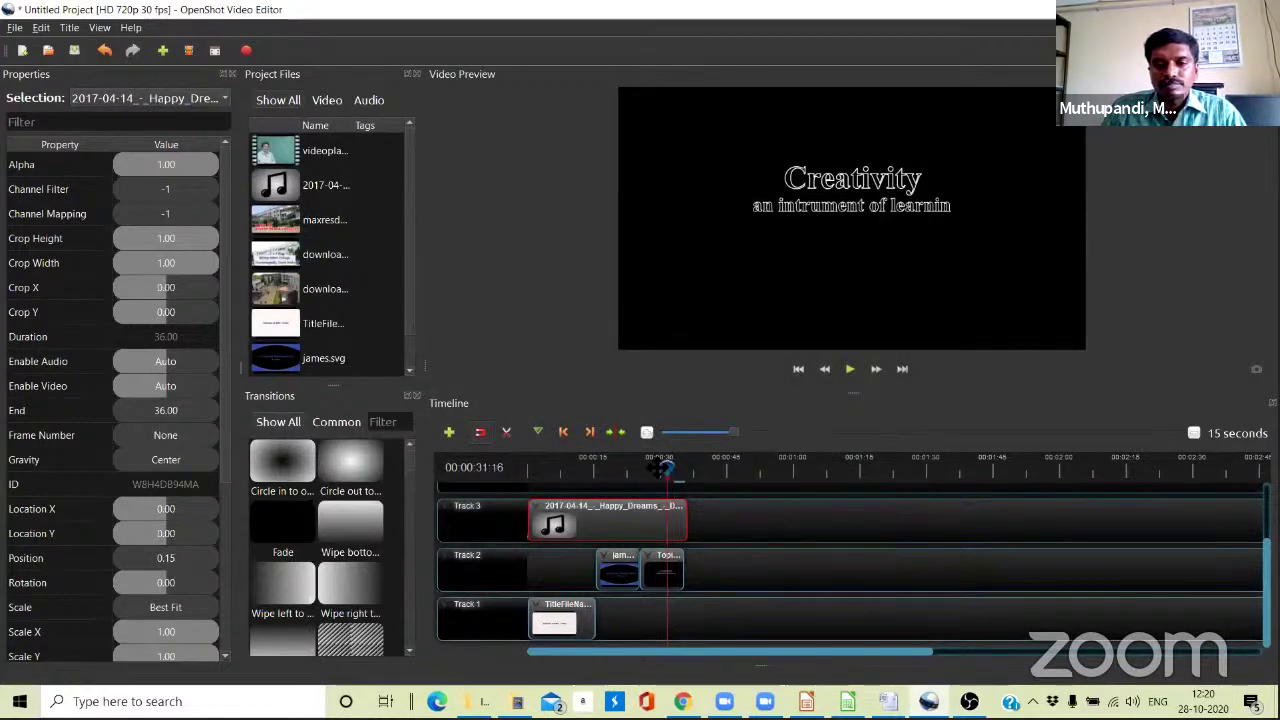
click(644, 467)
click(666, 467)
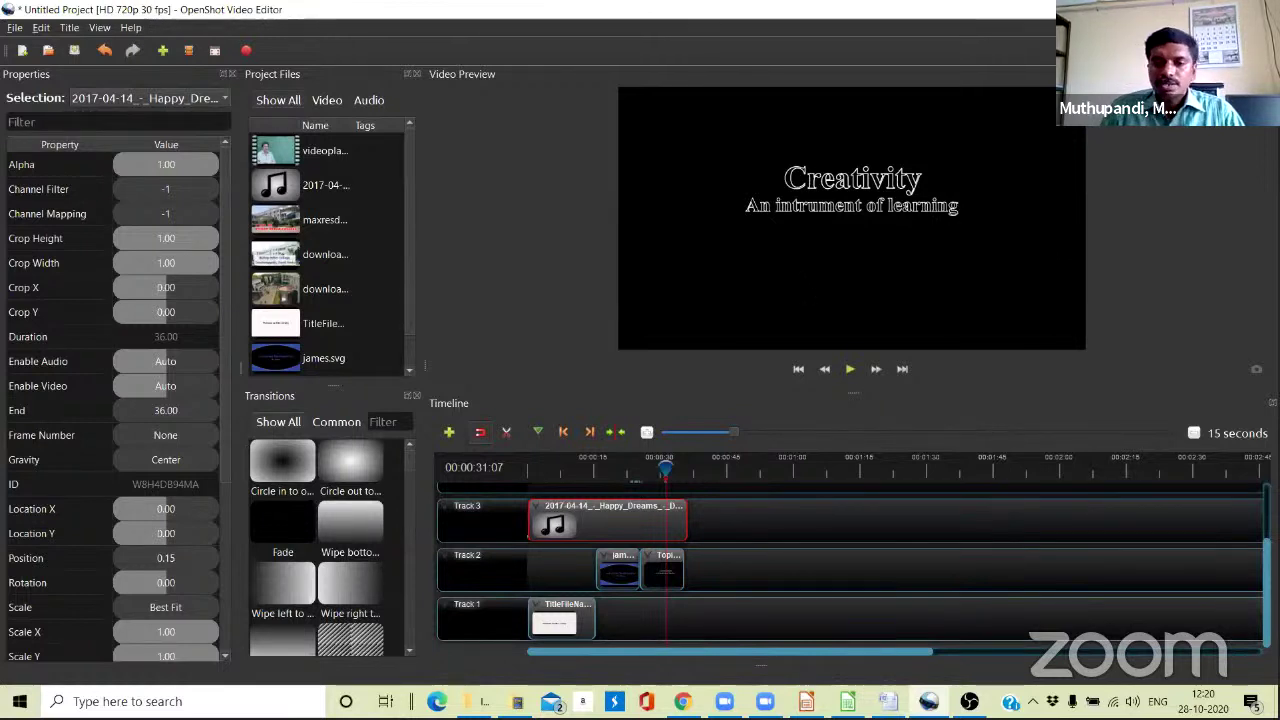
mouse_move(665, 467)
mouse_down()
mouse_move(681, 467)
mouse_move(667, 467)
mouse_up()
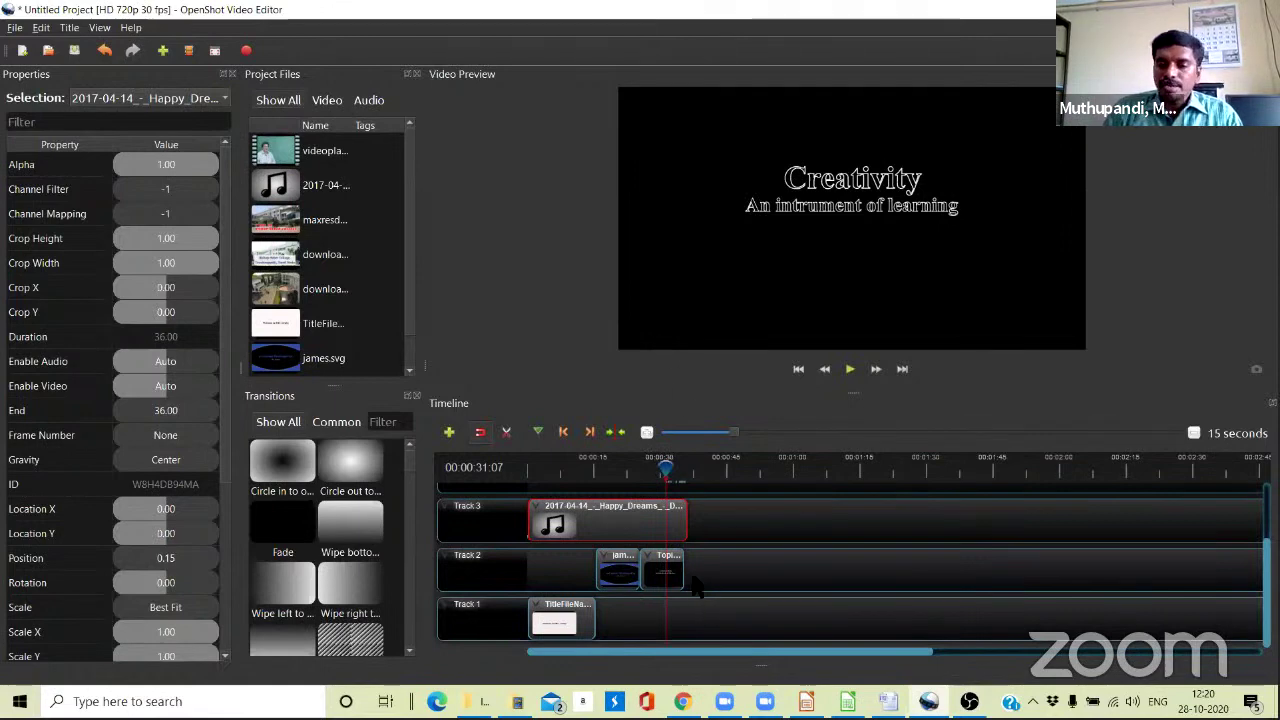
Place the videoplayback.mp4 clip on Track 2 directly after the Topic title.
click(276, 152)
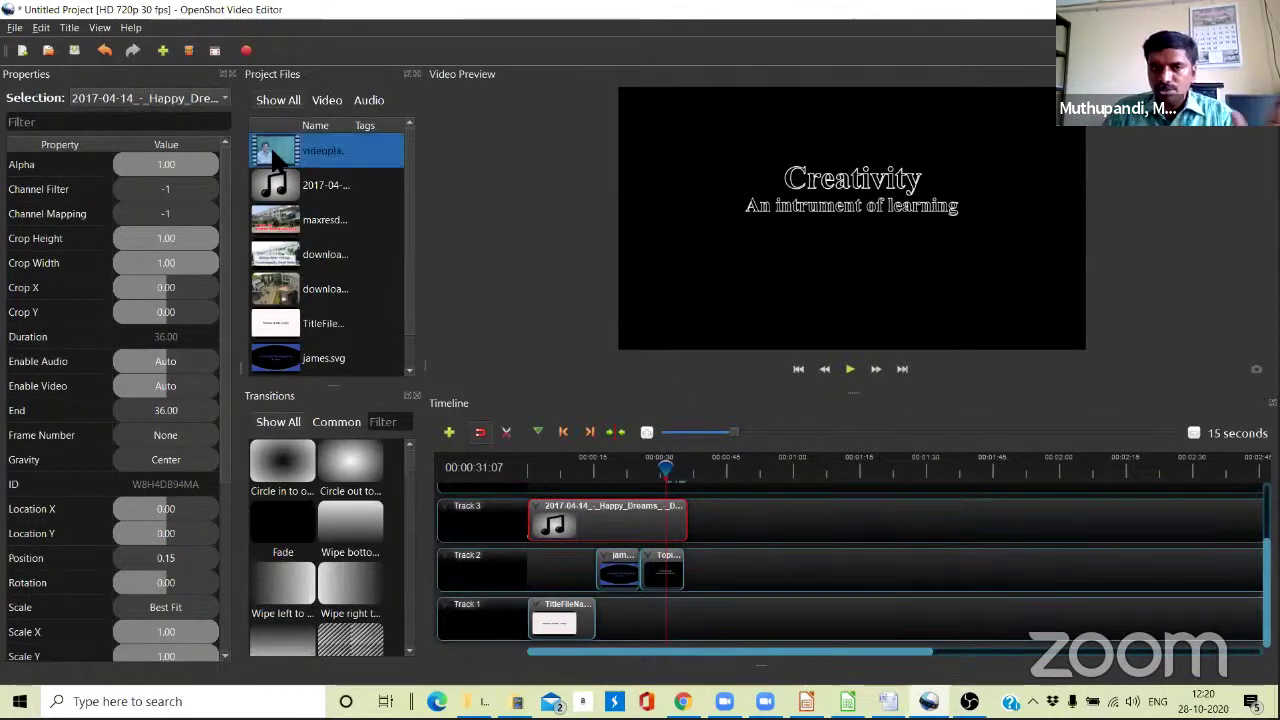
drag(276, 152, 690, 580)
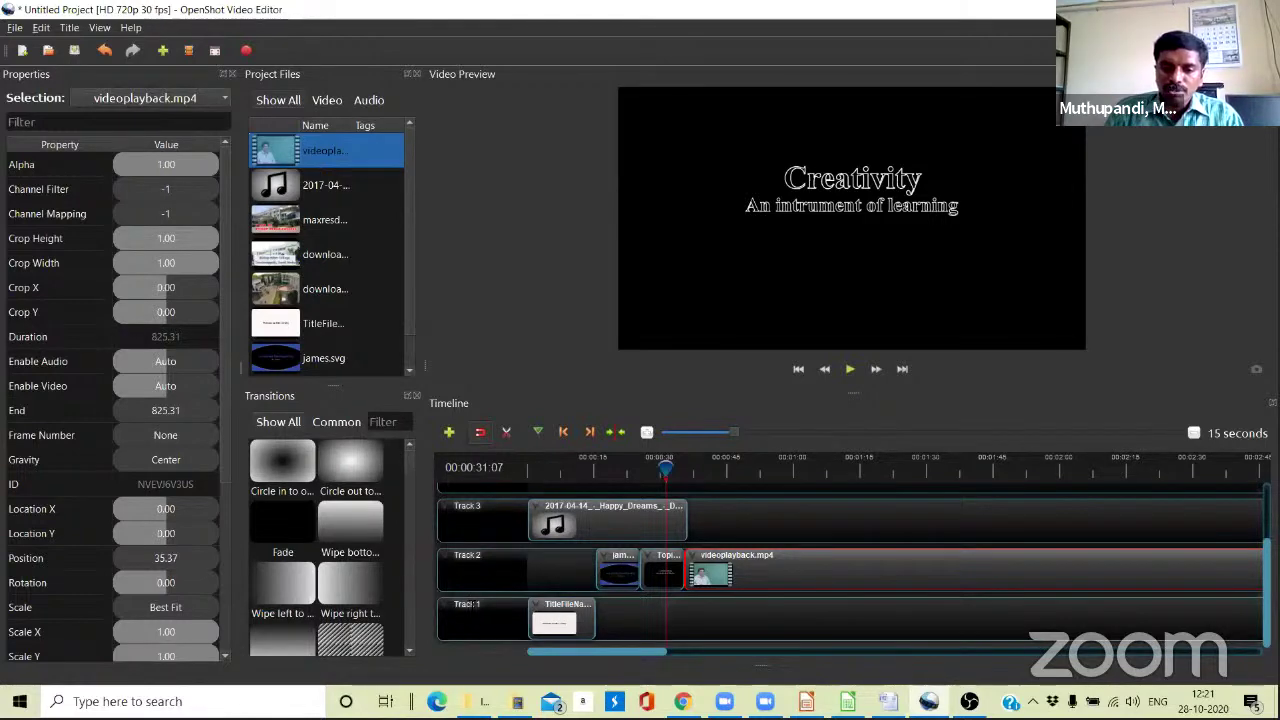
Rename Track 1 as Text.
right_click(470, 602)
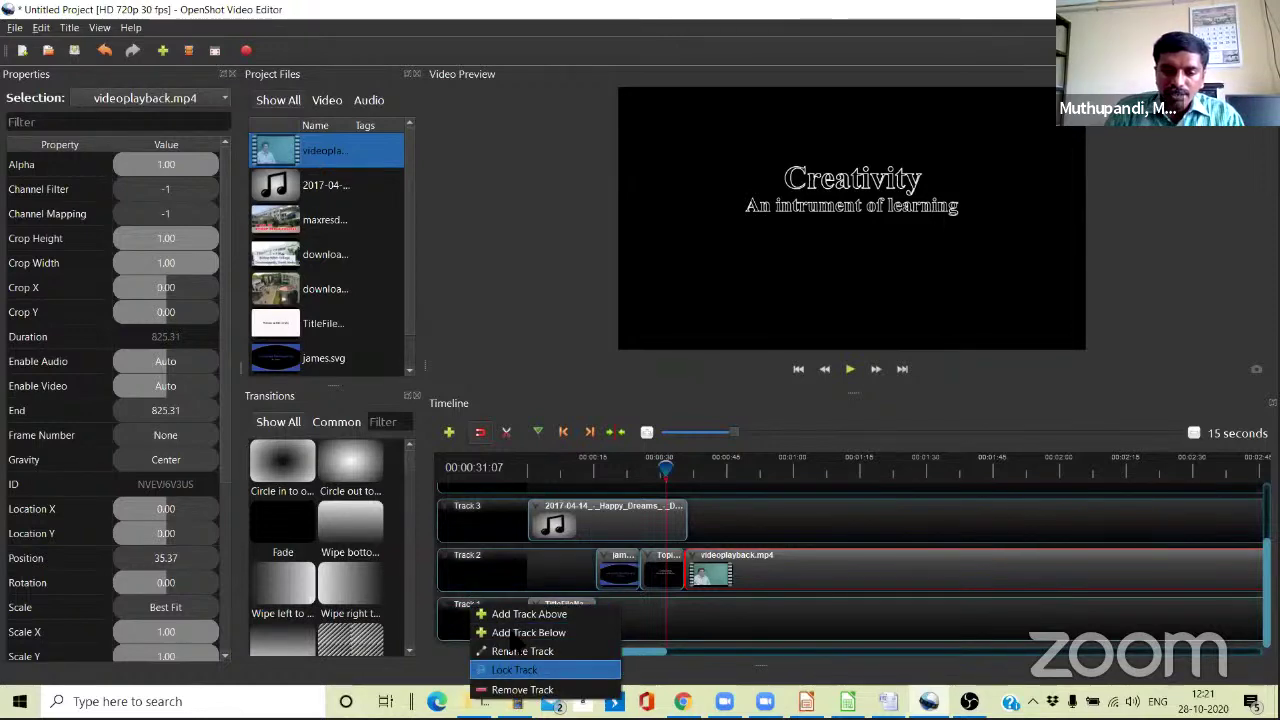
click(510, 651)
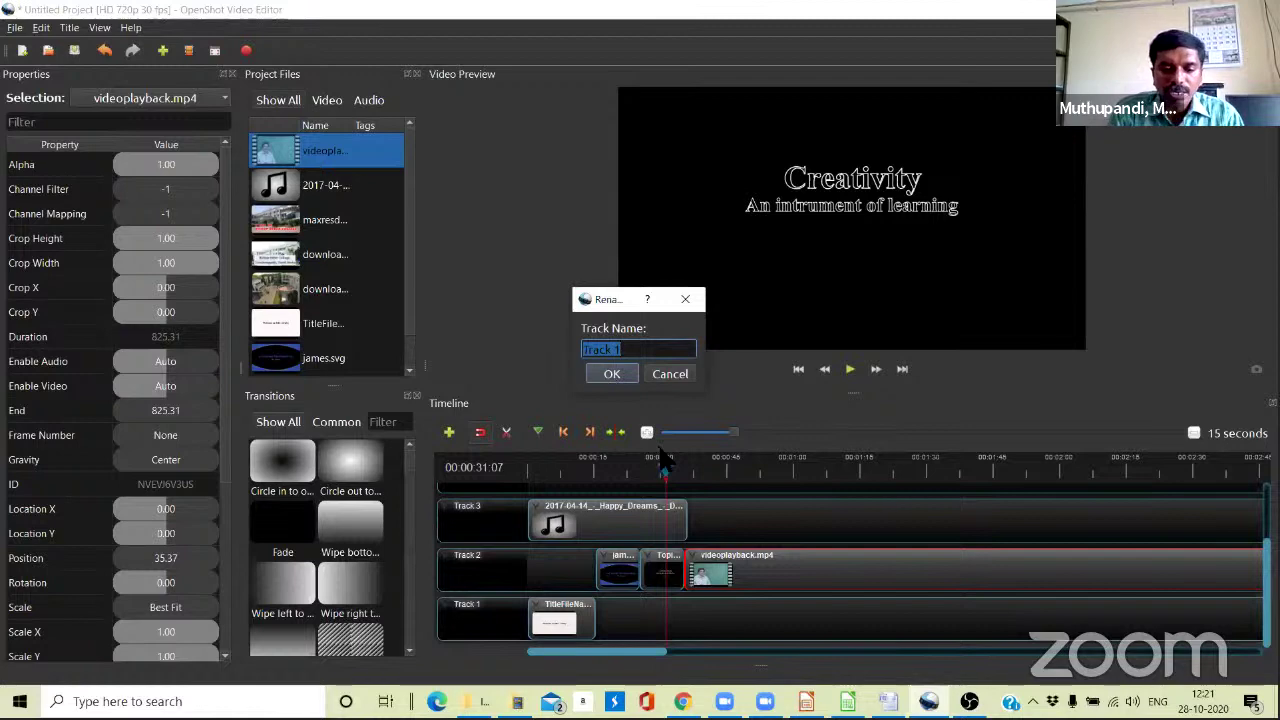
text(Titl)
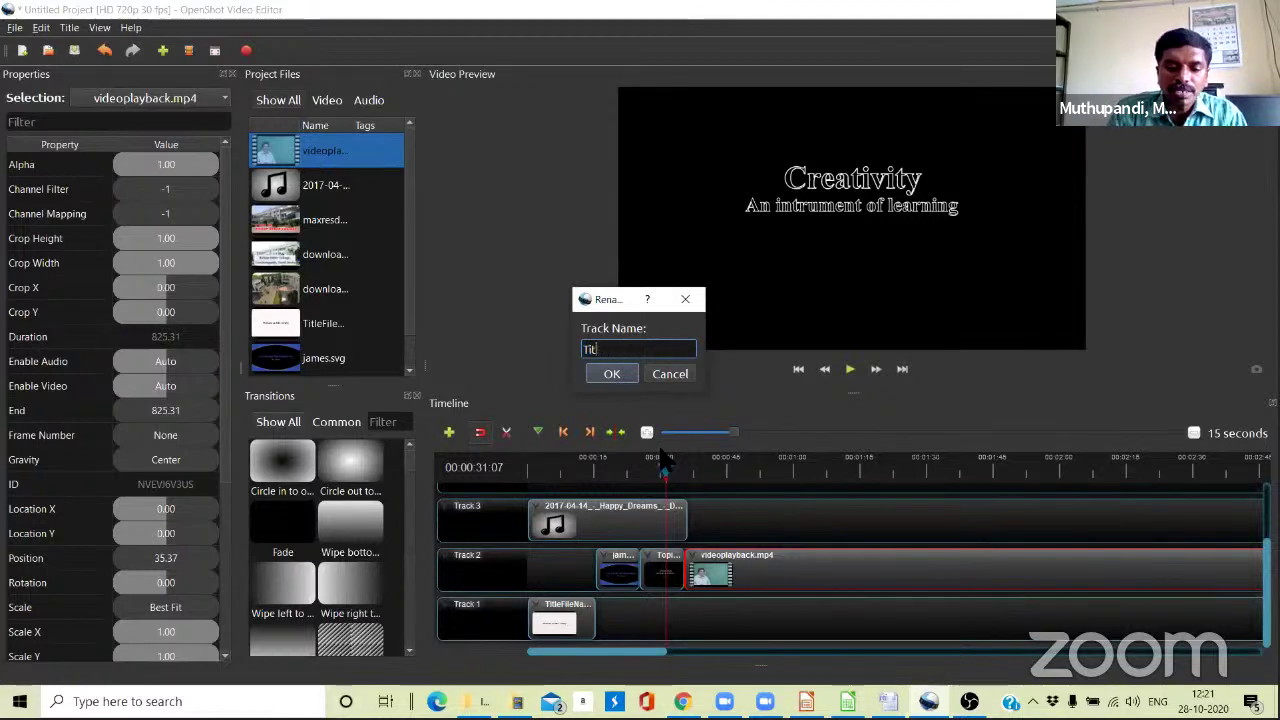
text(Text)
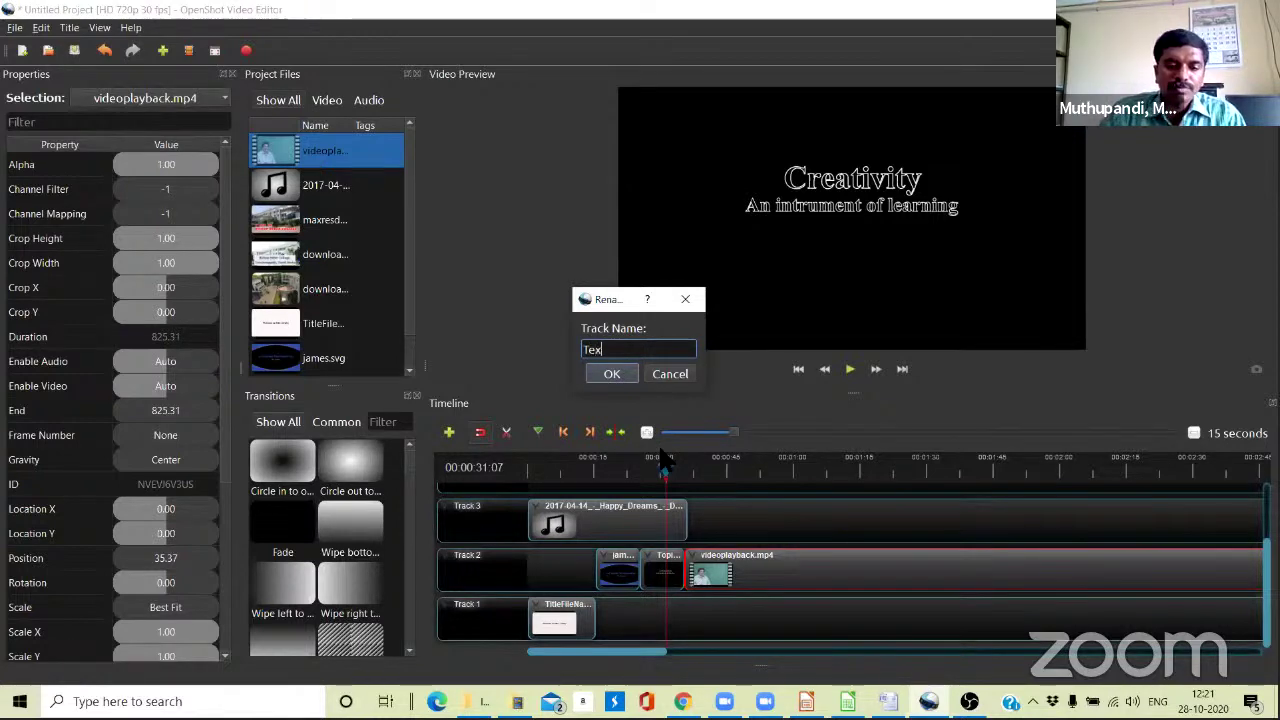
click(612, 370)
Rename Track 2 as Video.
right_click(462, 560)
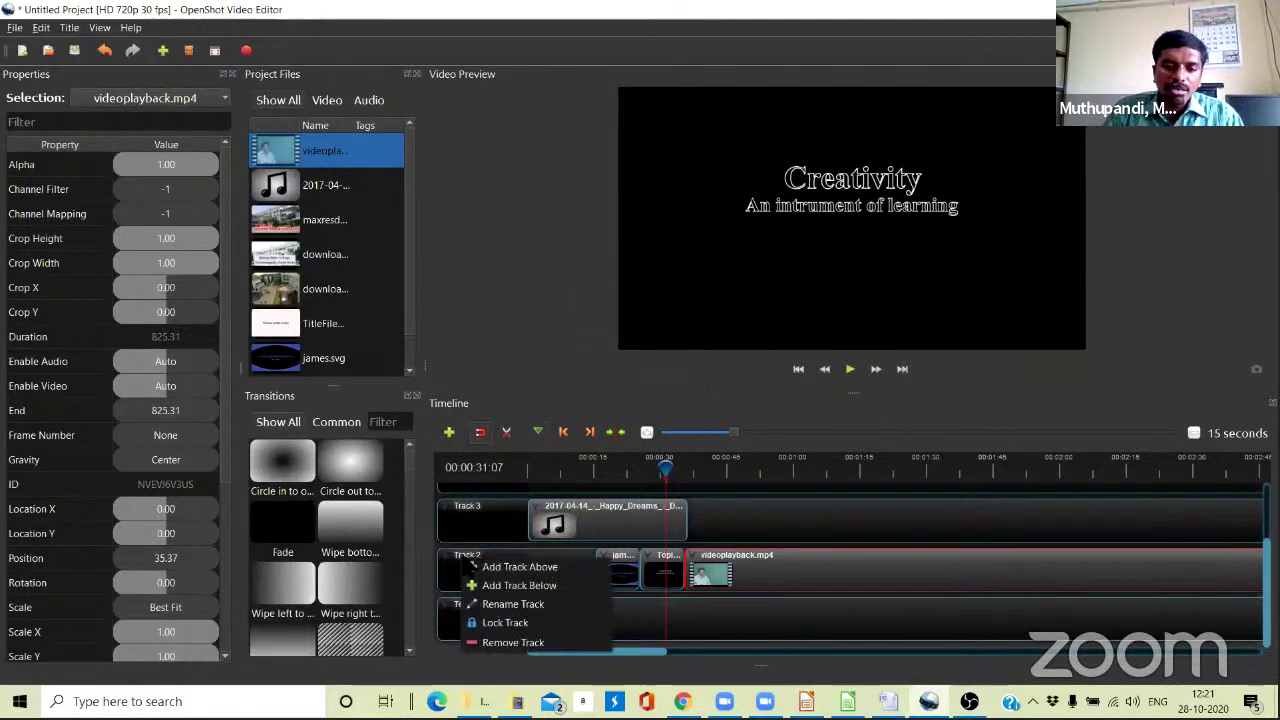
click(503, 603)
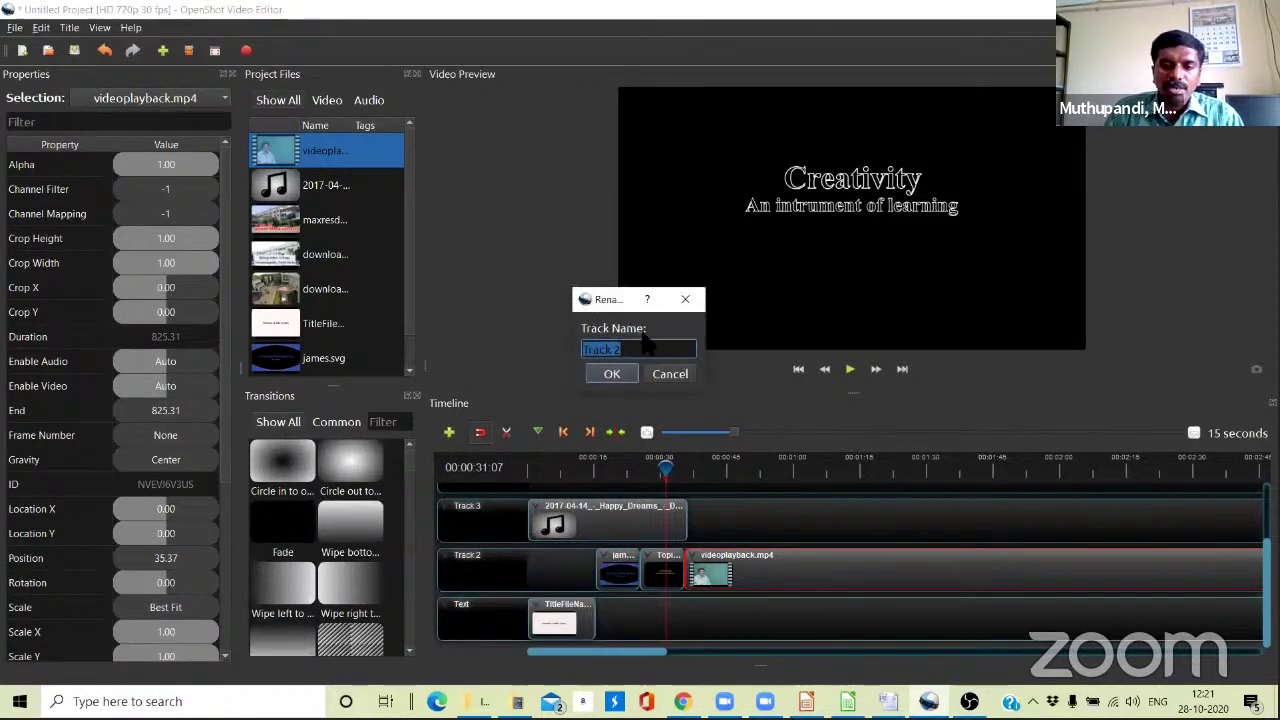
text(Vide)
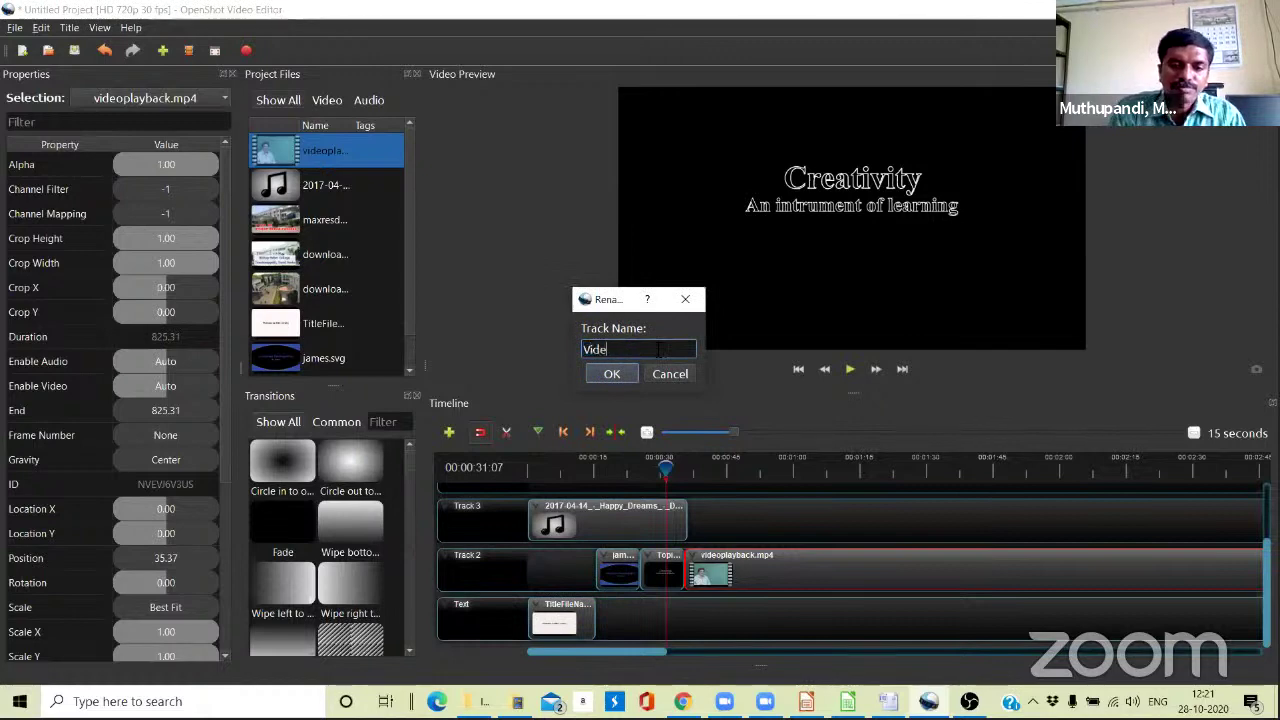
text(o)
click(608, 373)
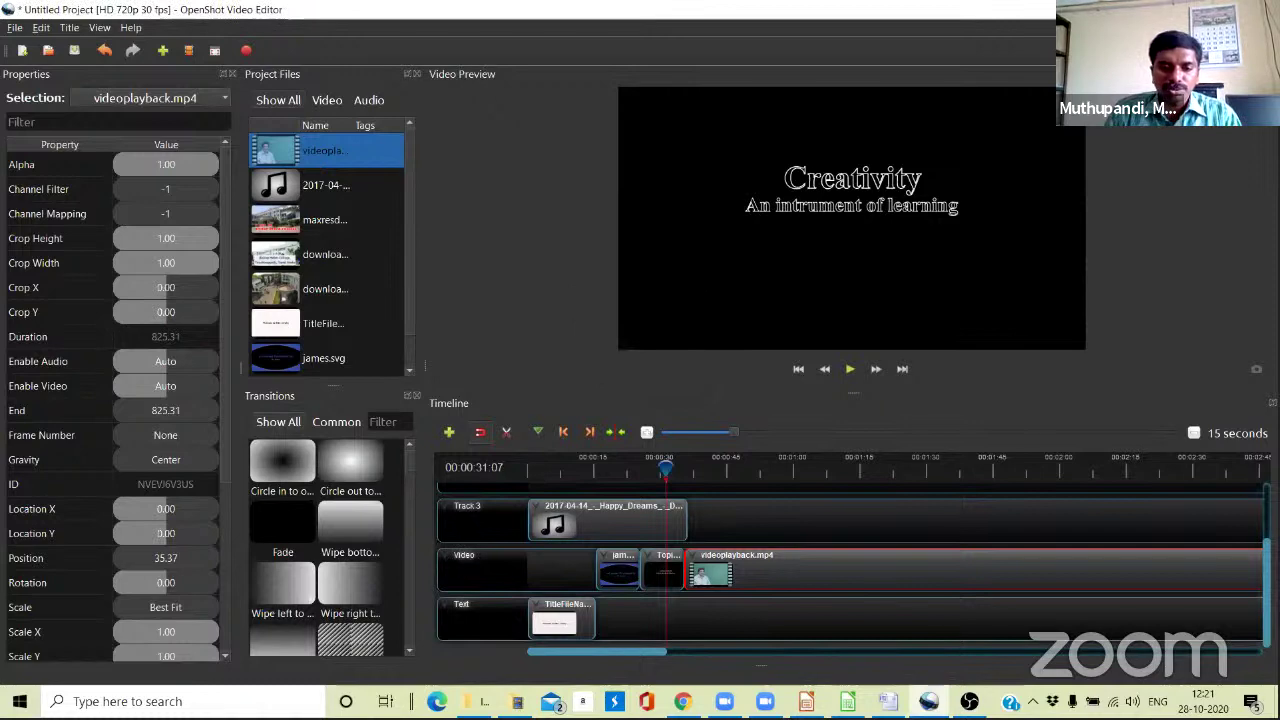
Rename Track 3, which holds the Happy Dreams music, as Audio.
right_click(466, 505)
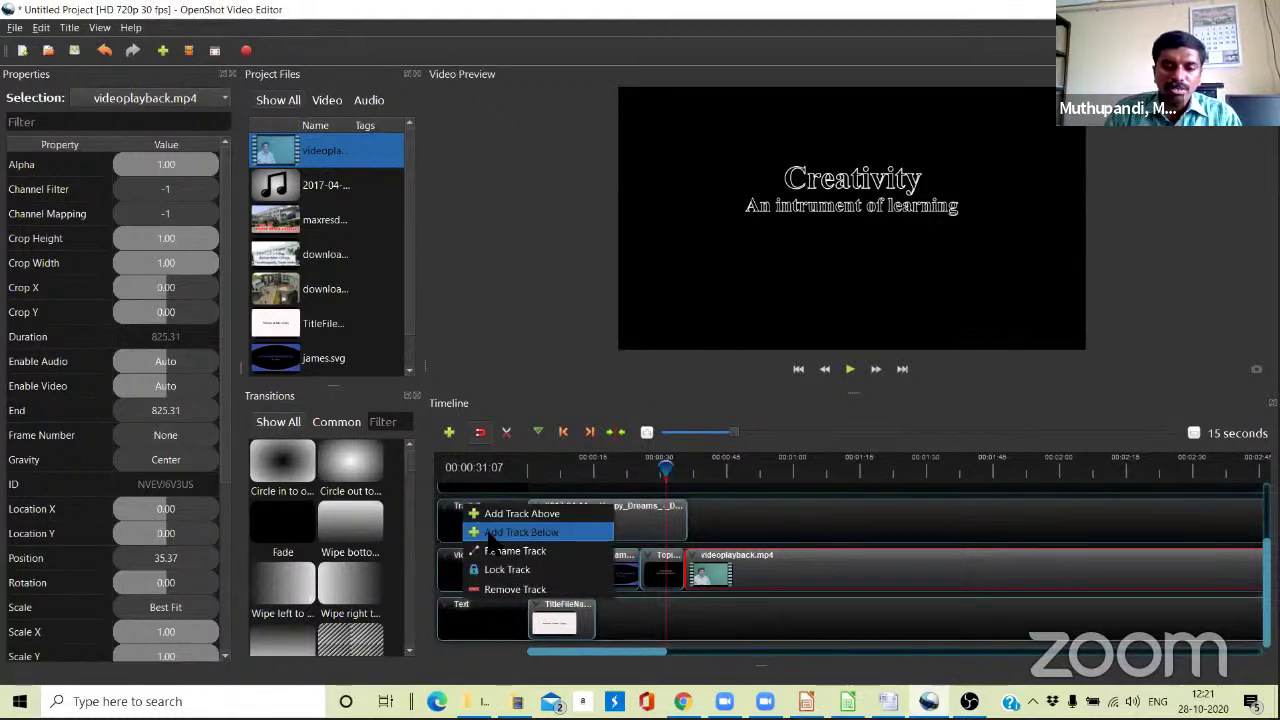
key(Escape)
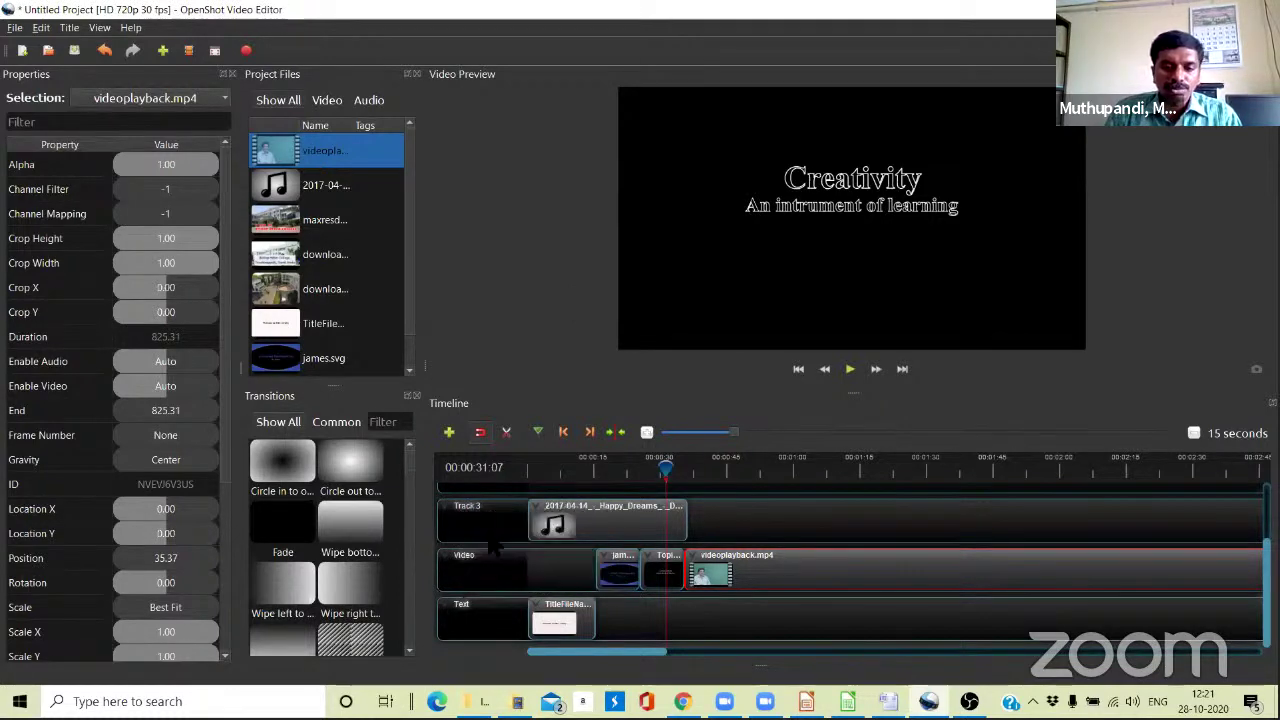
right_click(467, 505)
click(525, 550)
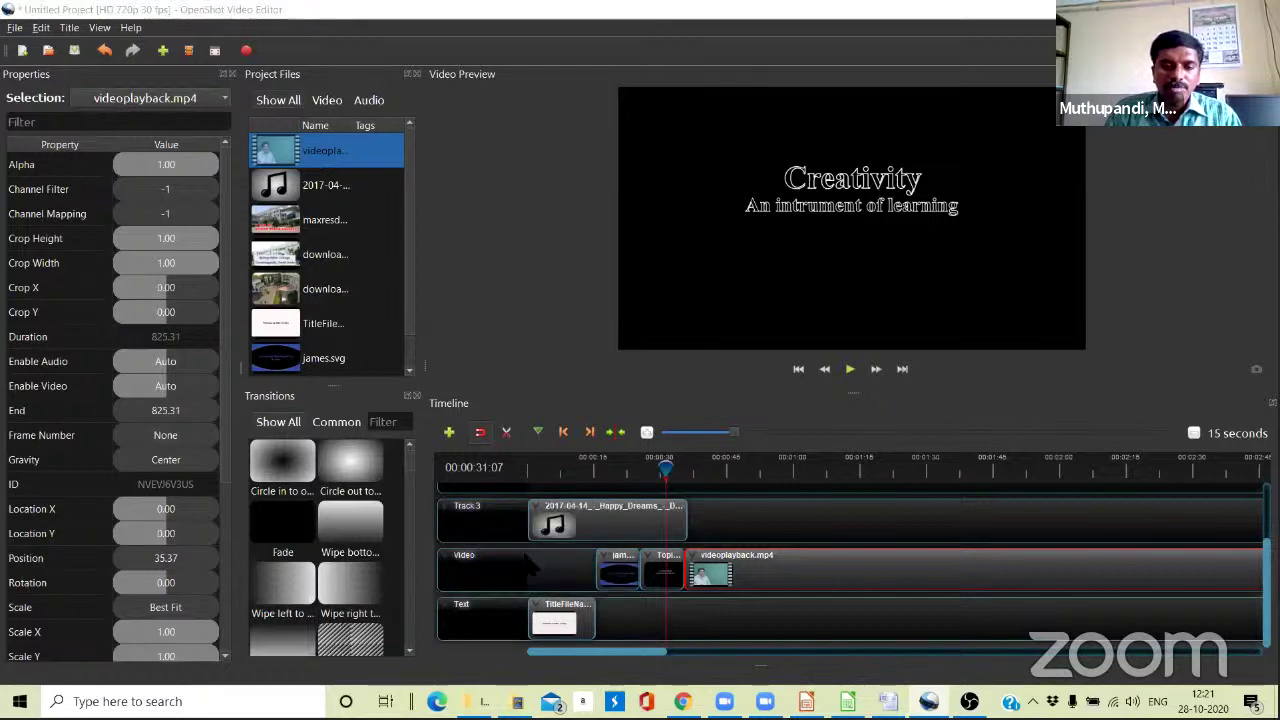
text(Au)
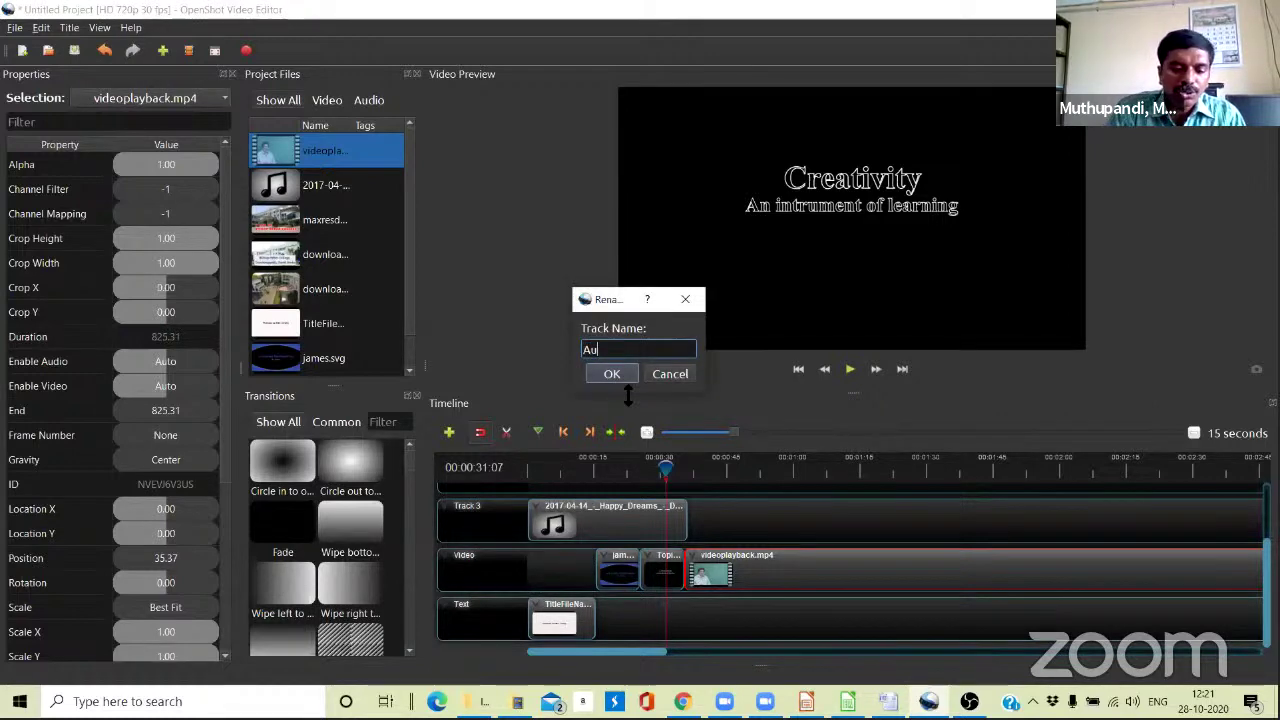
text(di)
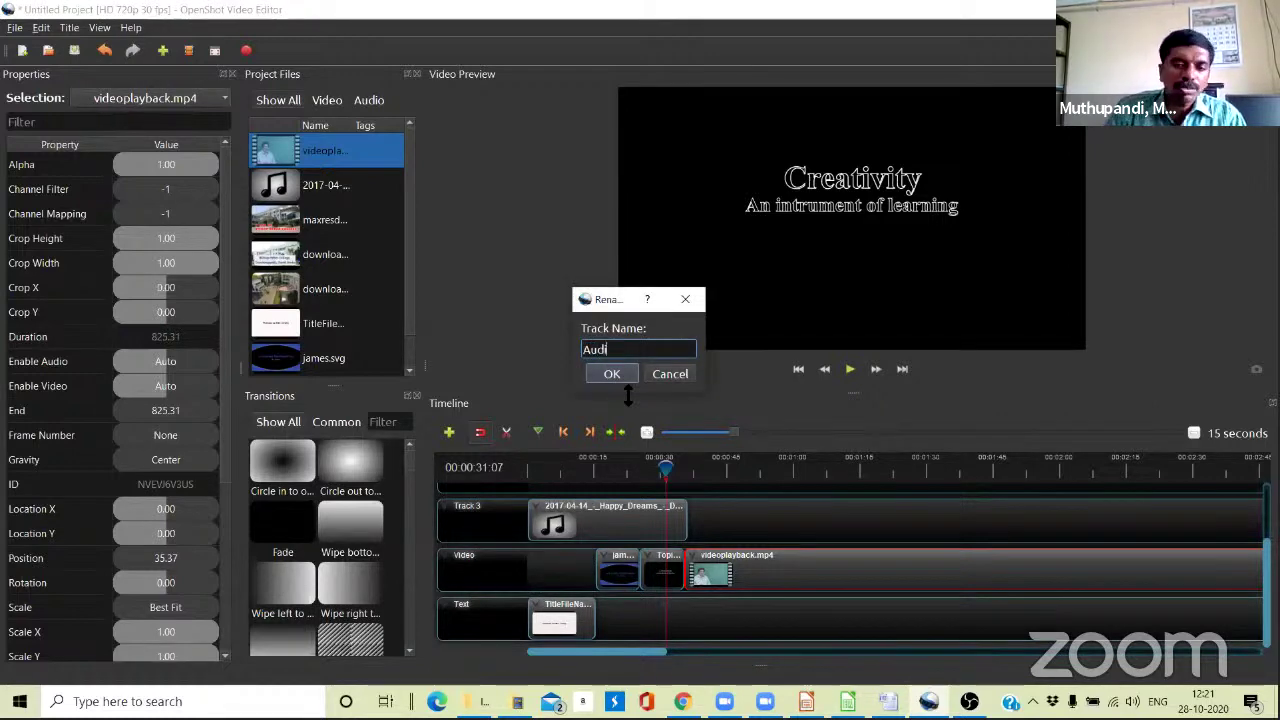
text(o)
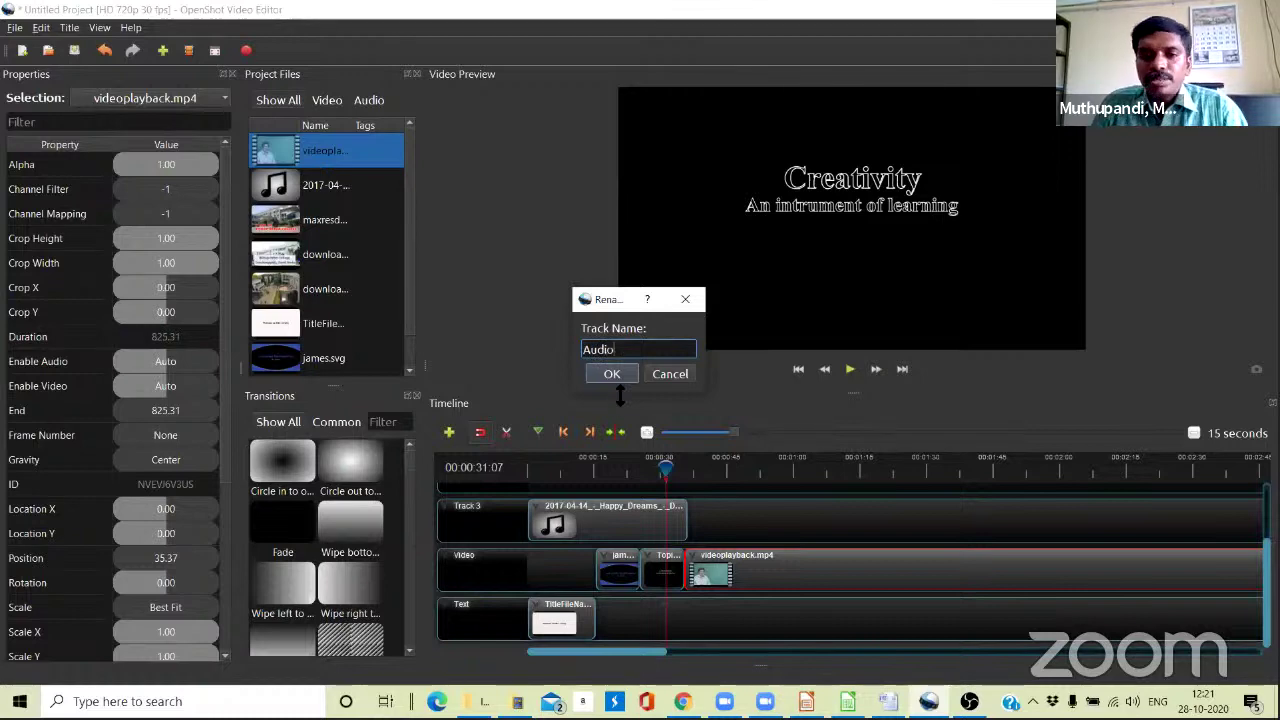
click(612, 375)
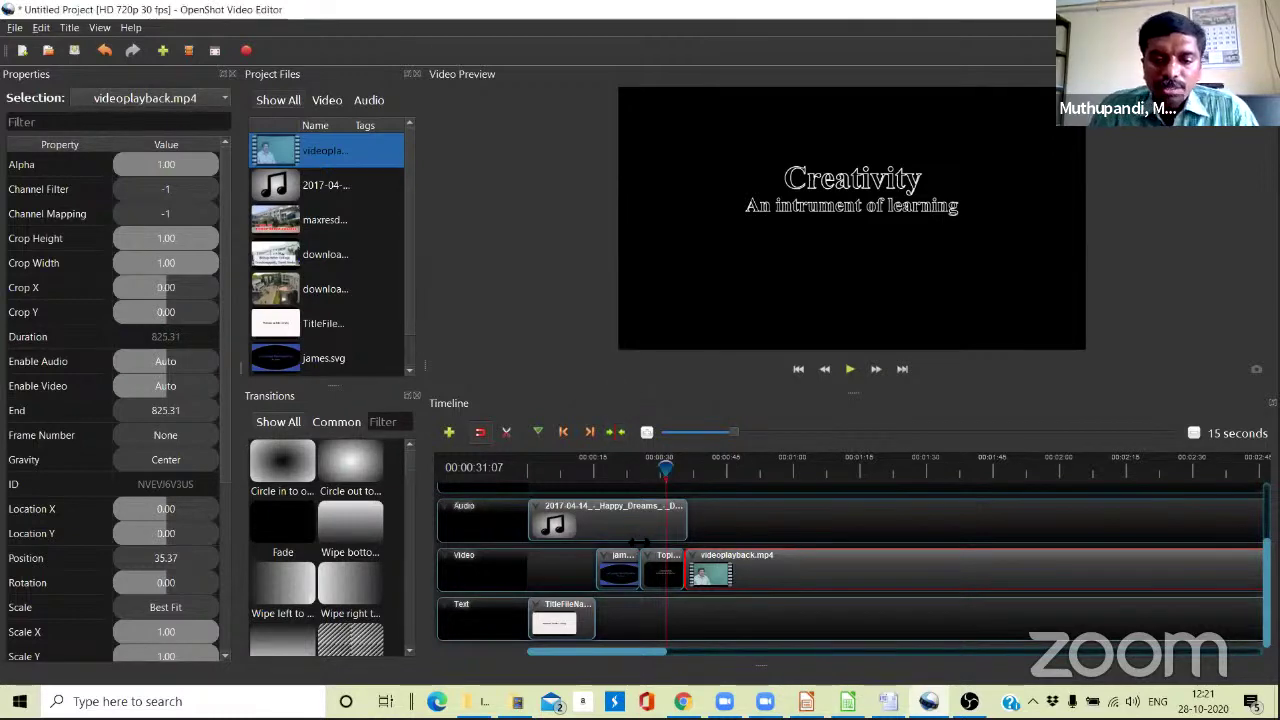
Move the oval title and the Topic title from the Video track down to the Text track, keeping their order after the welcome title.
drag(624, 566, 622, 620)
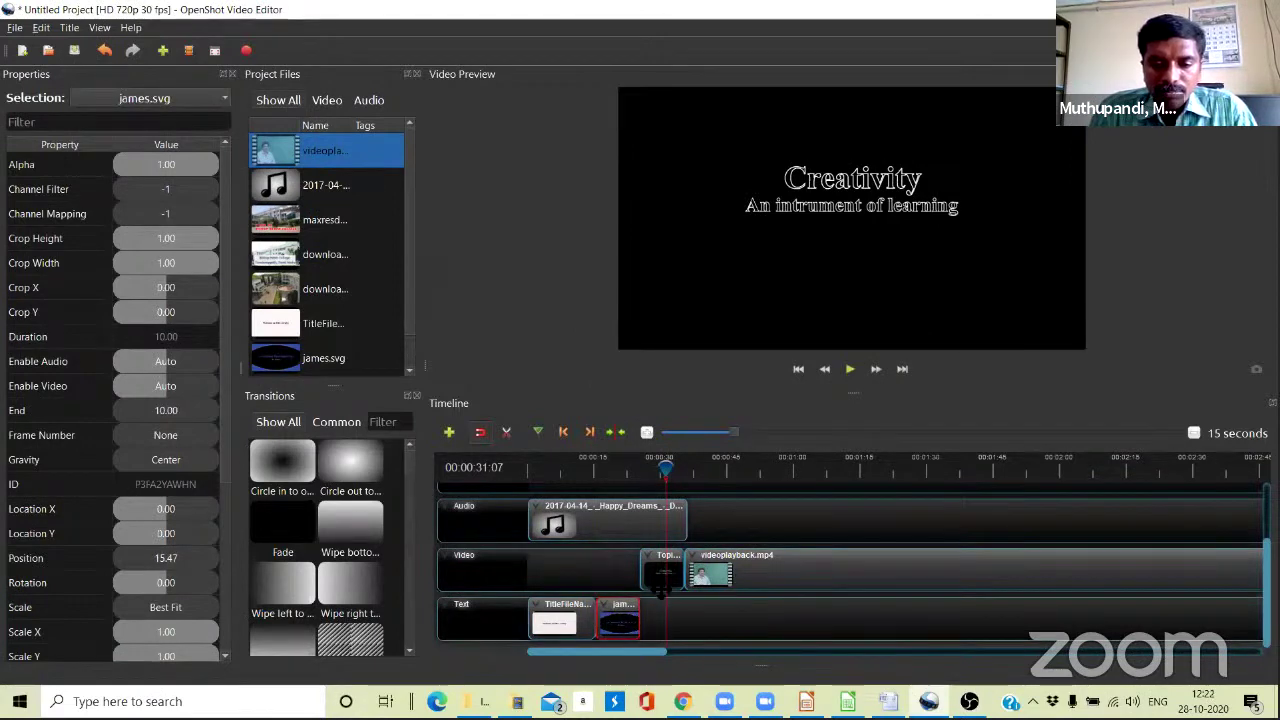
drag(660, 578, 662, 620)
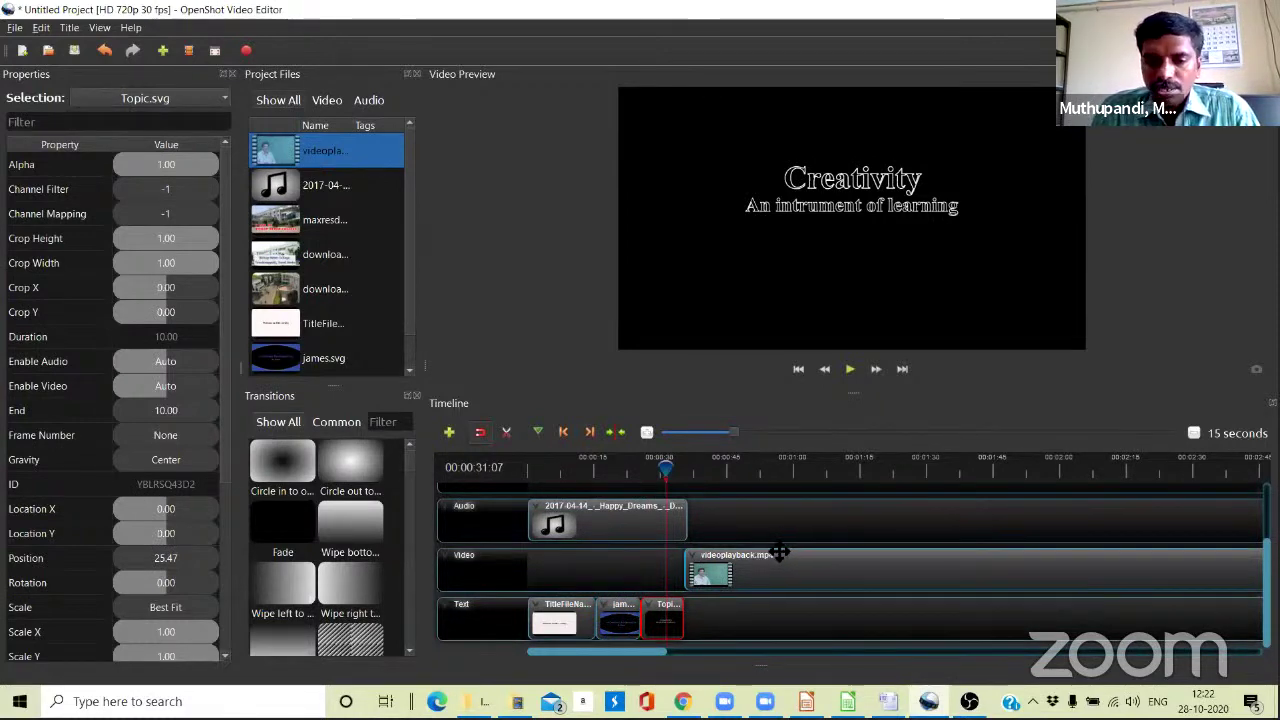
Rename Track 4 as Images.
scroll(778, 556, up, 1)
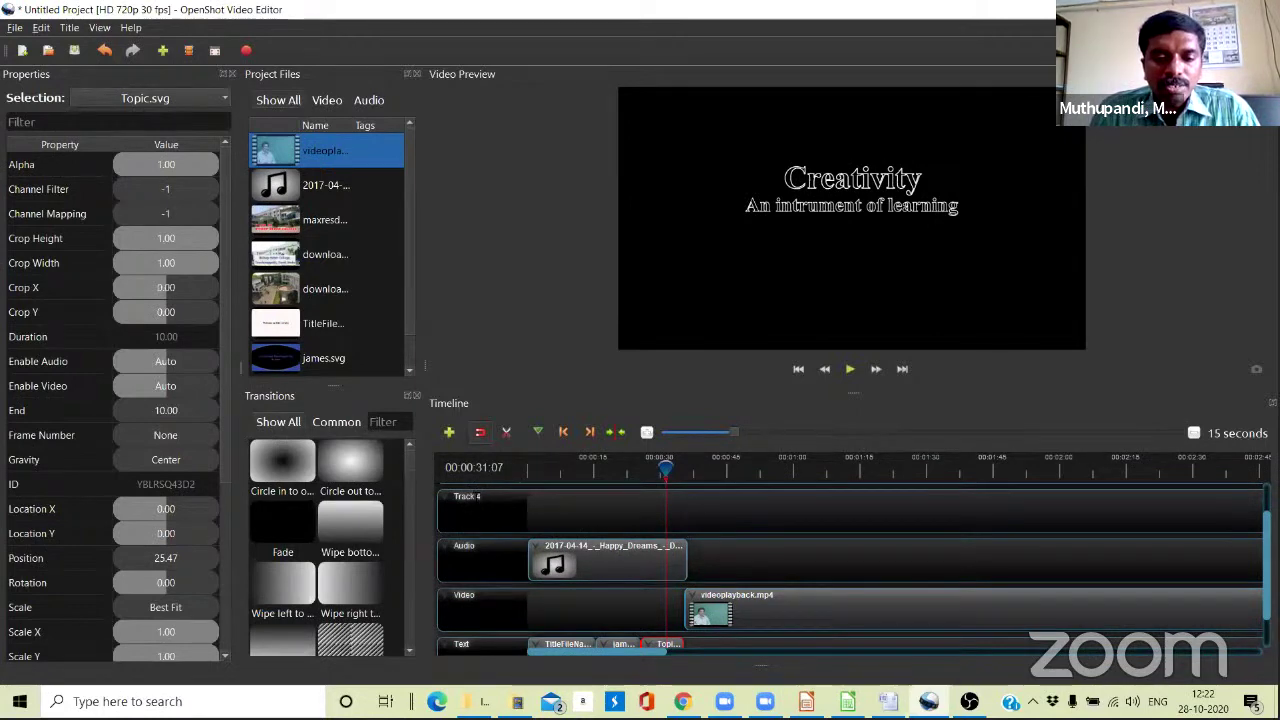
right_click(478, 495)
click(520, 543)
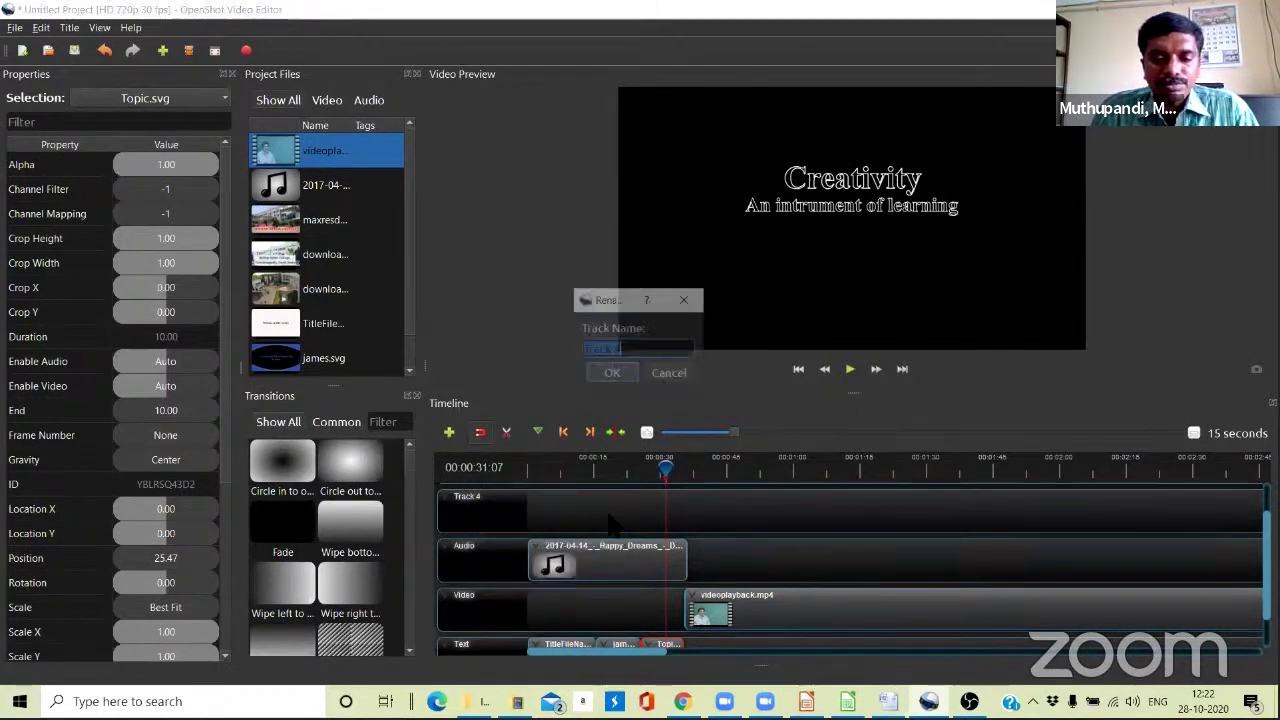
key(BackSpace)
text(Imag)
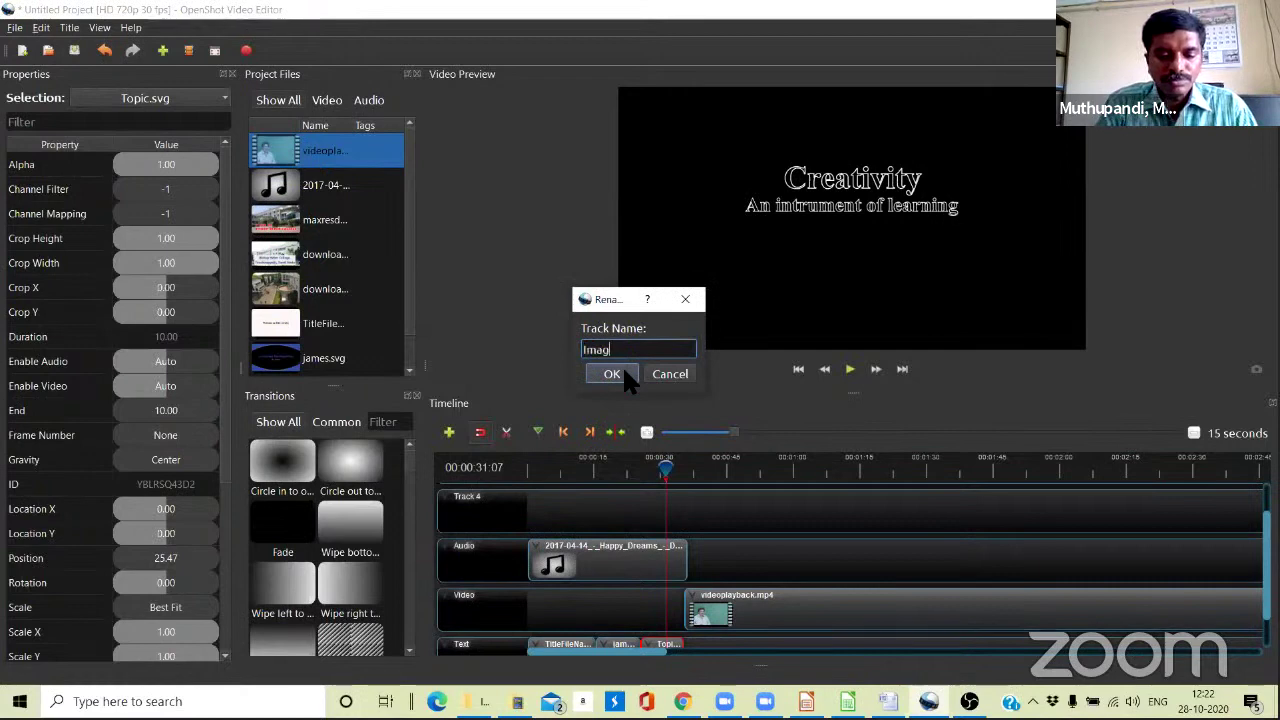
text(es)
click(618, 374)
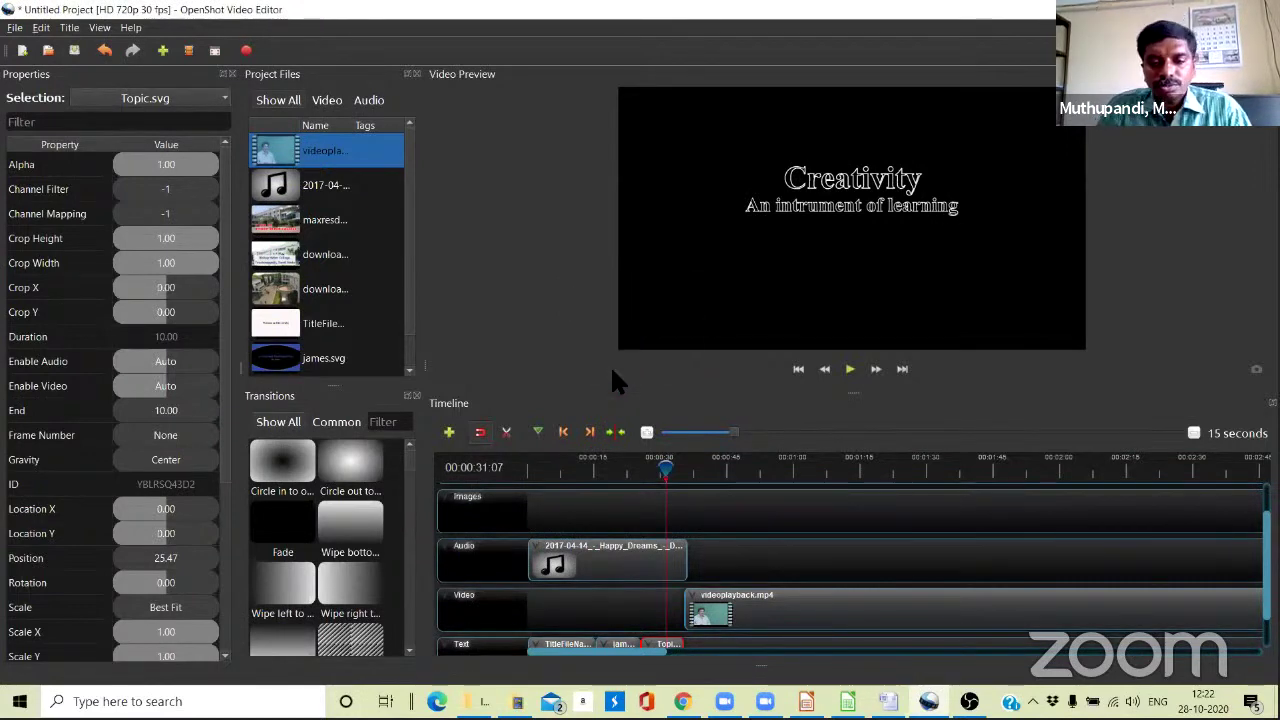
scroll(740, 540, down, 1)
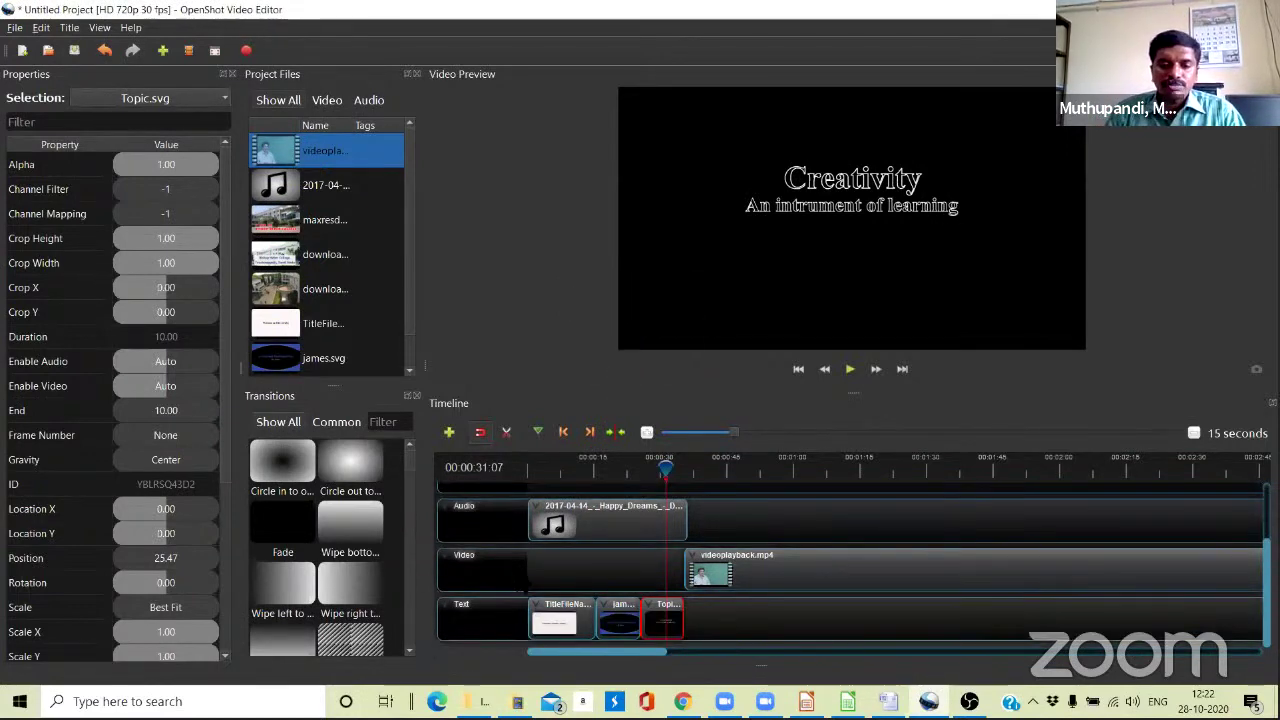
scroll(478, 548, up, 2)
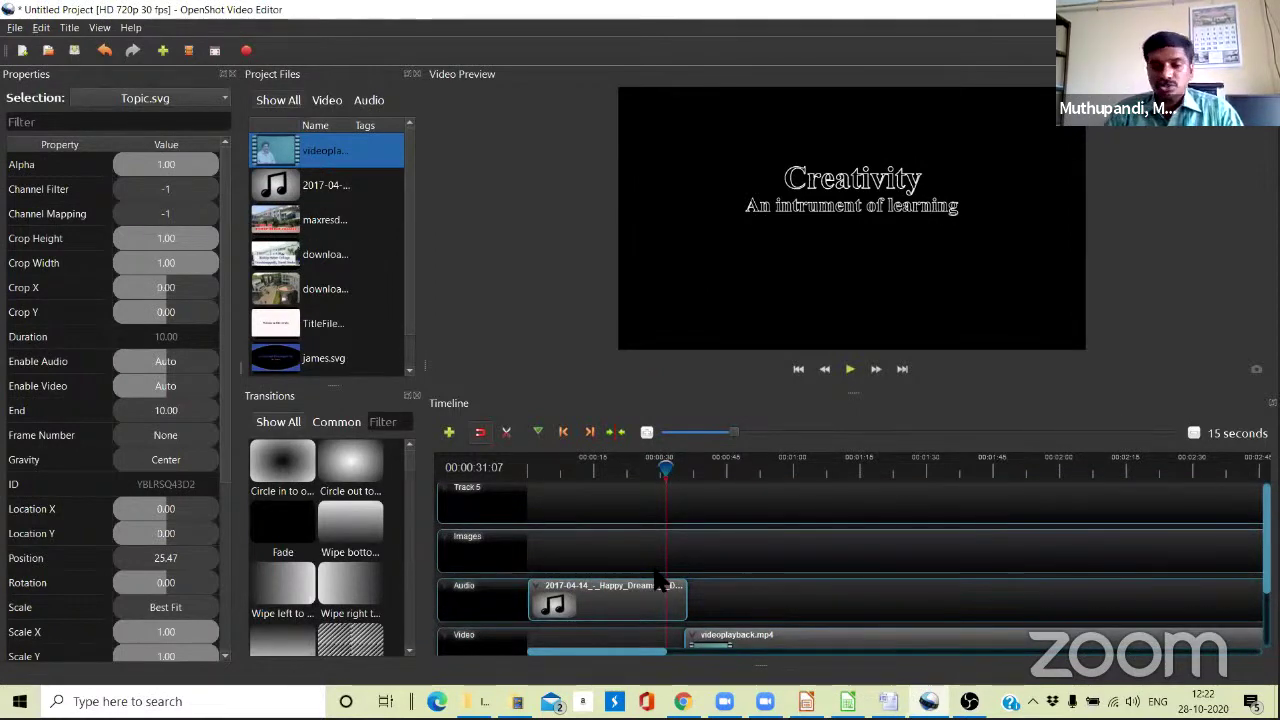
scroll(660, 583, down, 1)
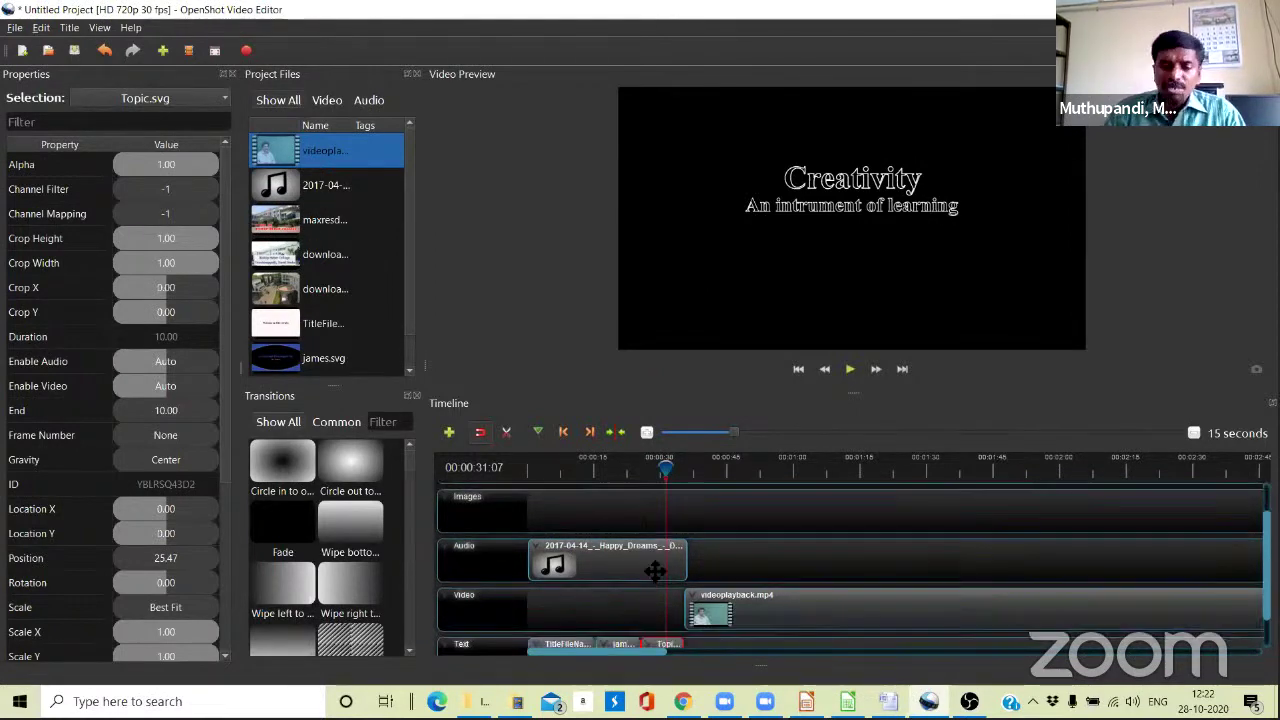
Play back the timeline from the closing part of the titles into the lecture clip, and pause at about 1:01.
scroll(665, 558, down, 1)
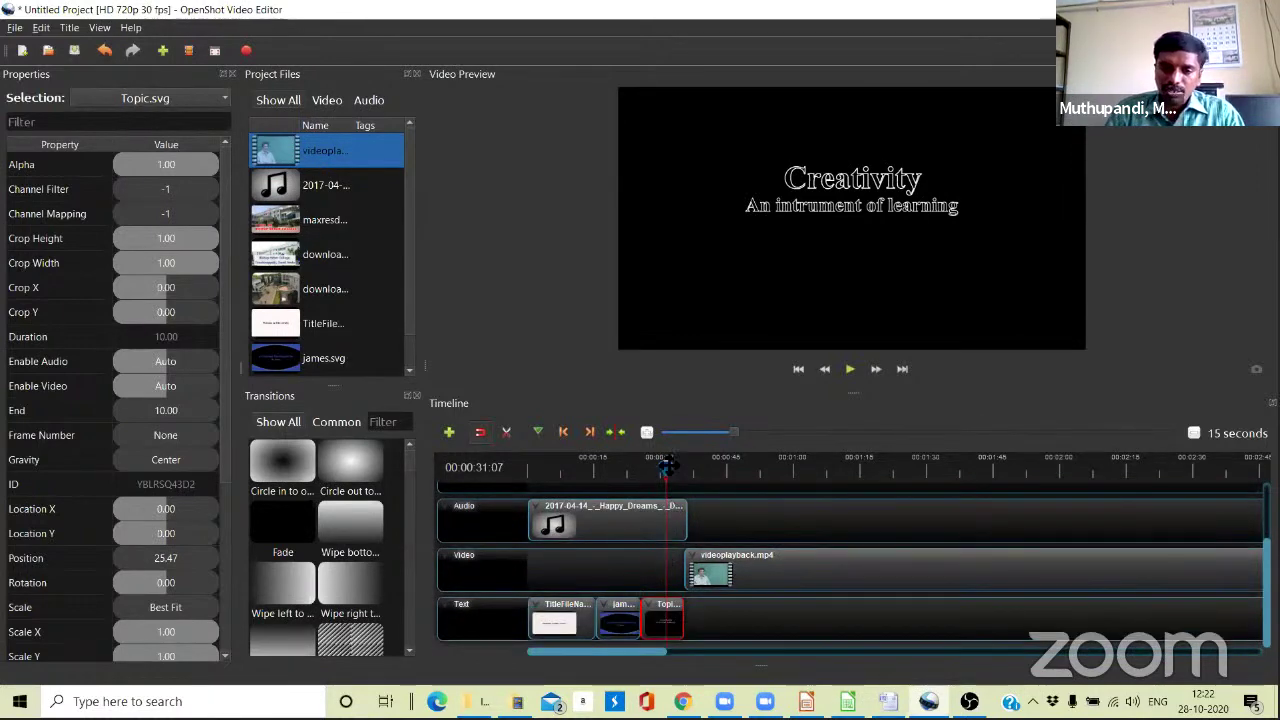
drag(667, 473, 624, 474)
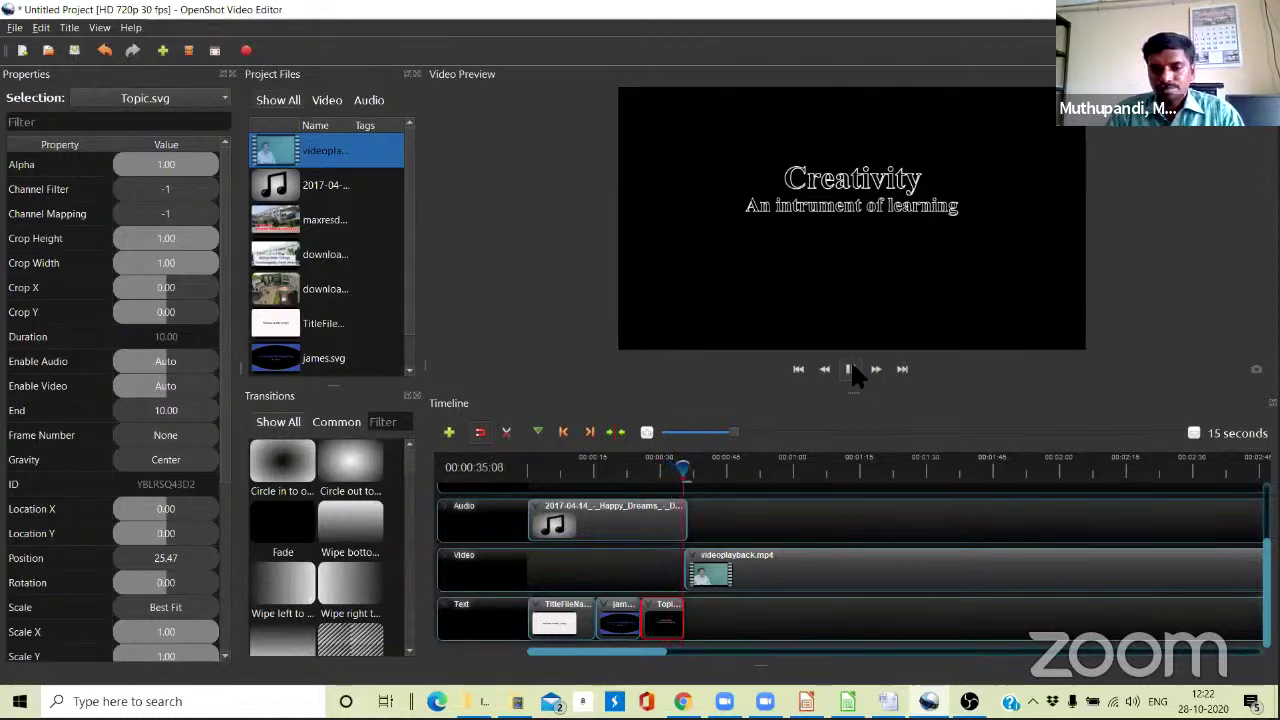
click(850, 369)
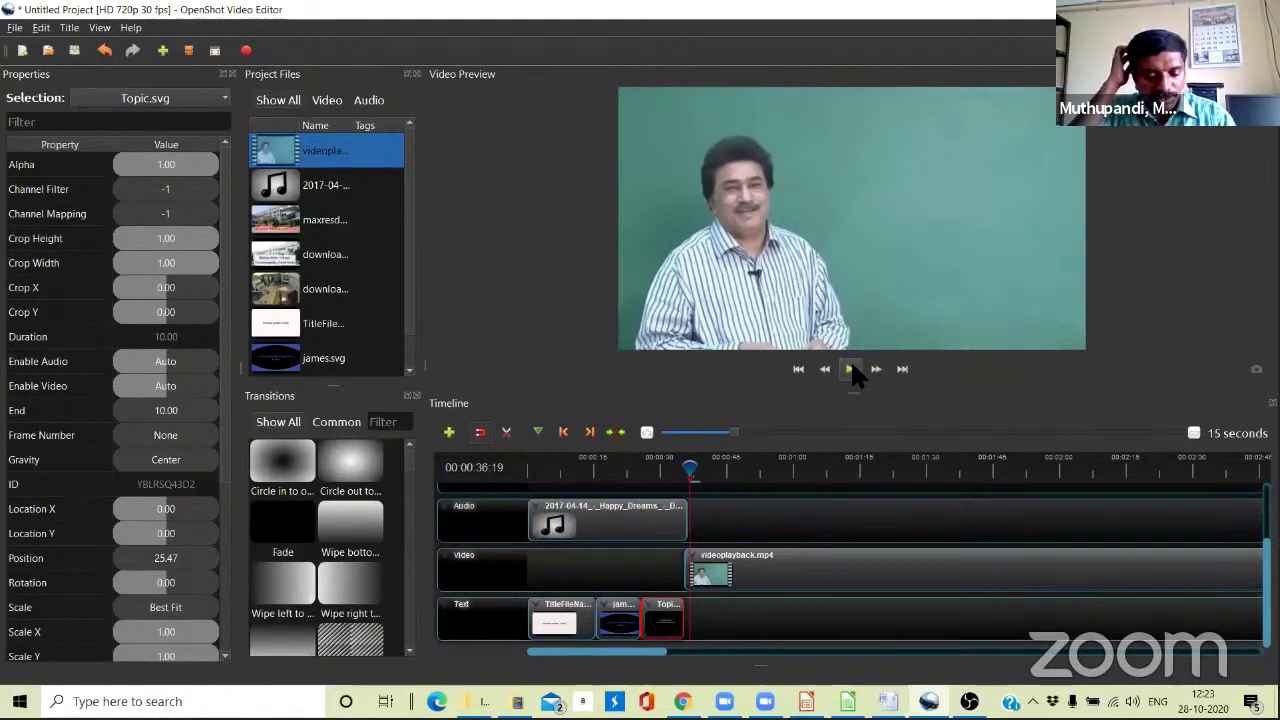
click(850, 369)
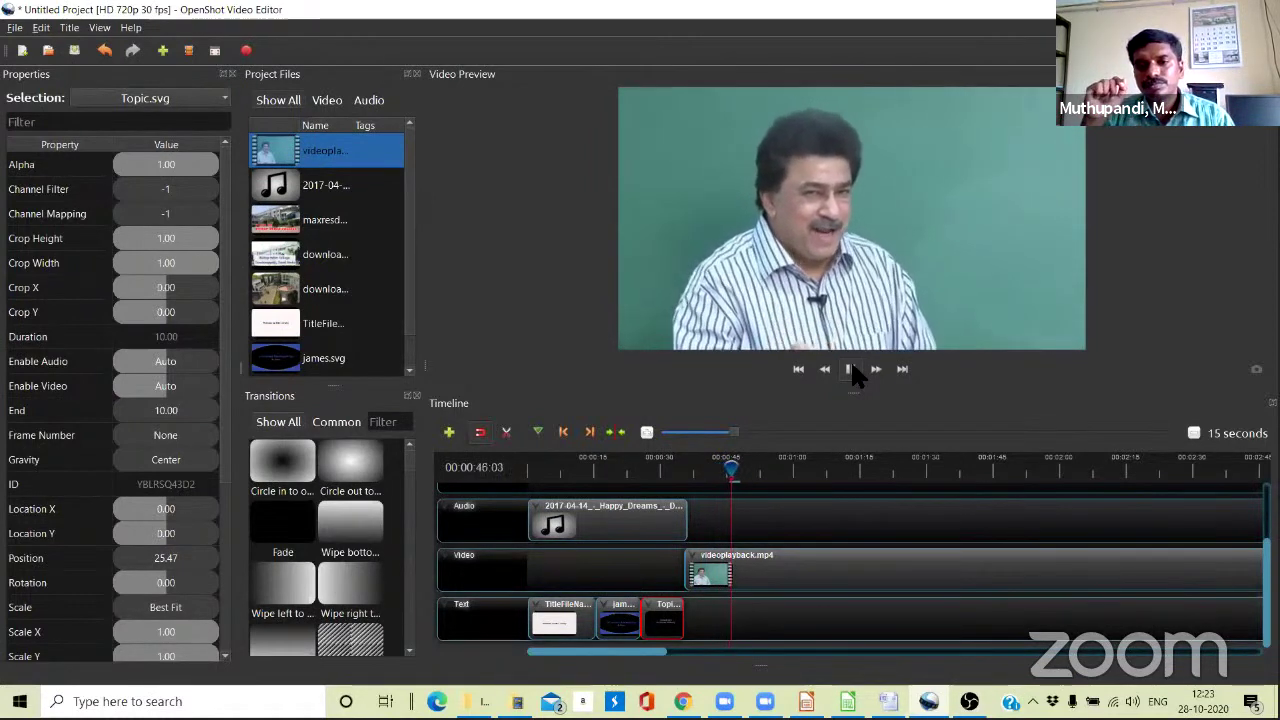
click(851, 368)
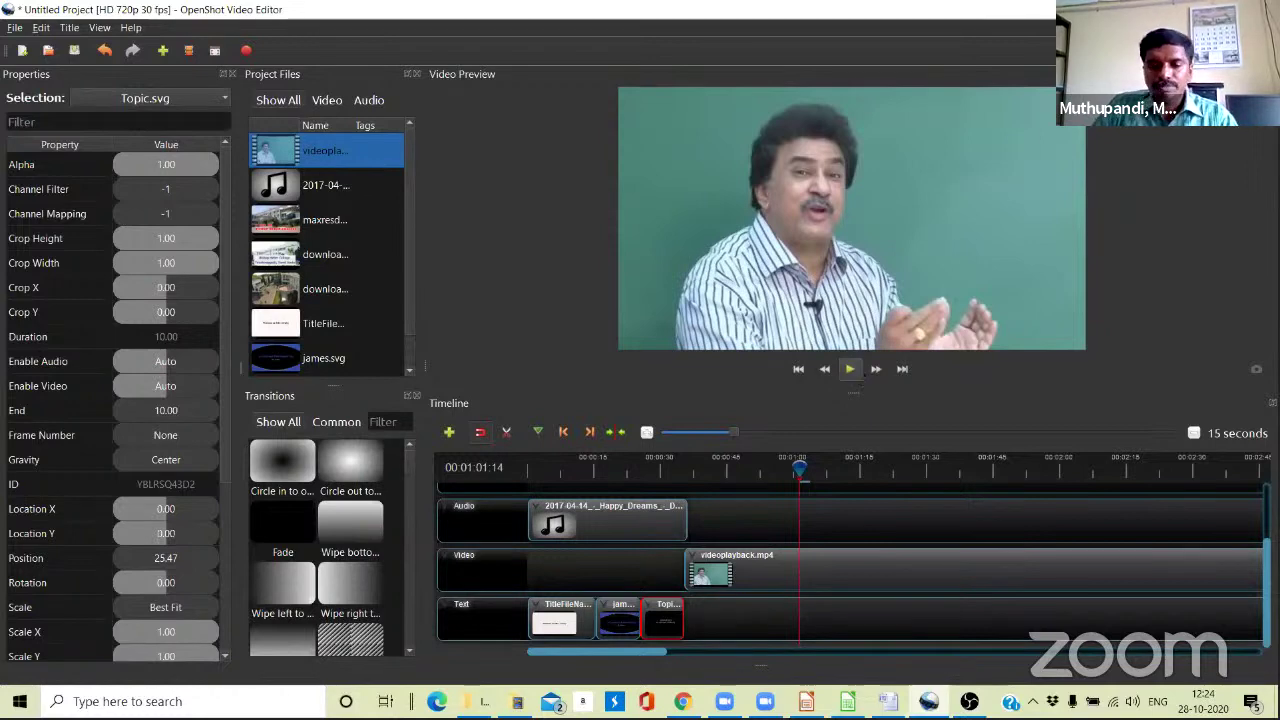
Switch to the web browser, open the Google home page and search for "trigonometry table".
key(alt+Tab)
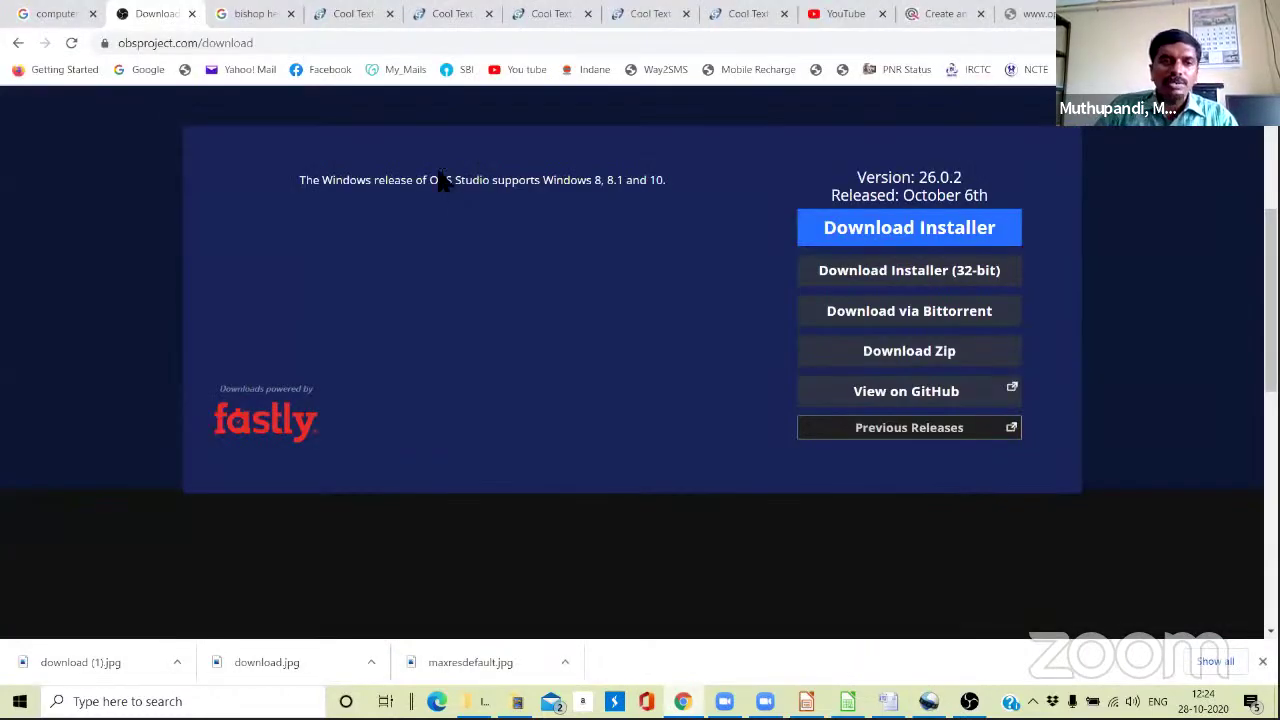
key(alt+Left)
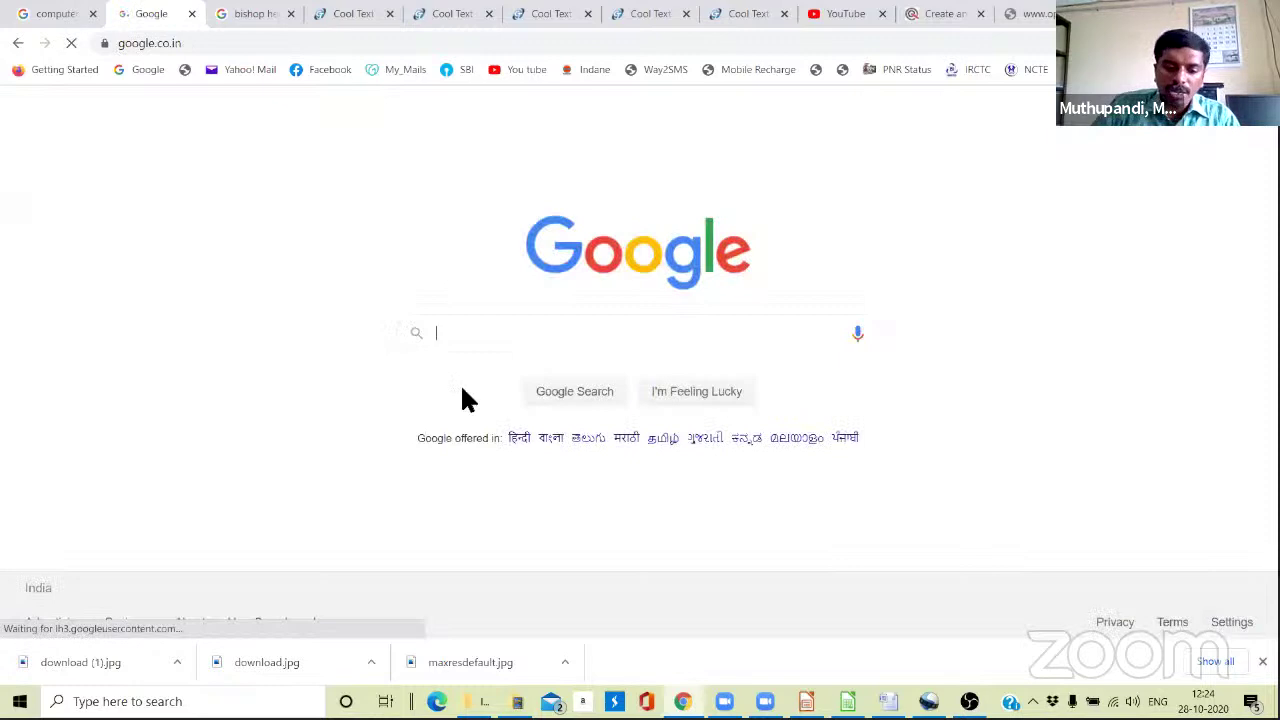
text(trign)
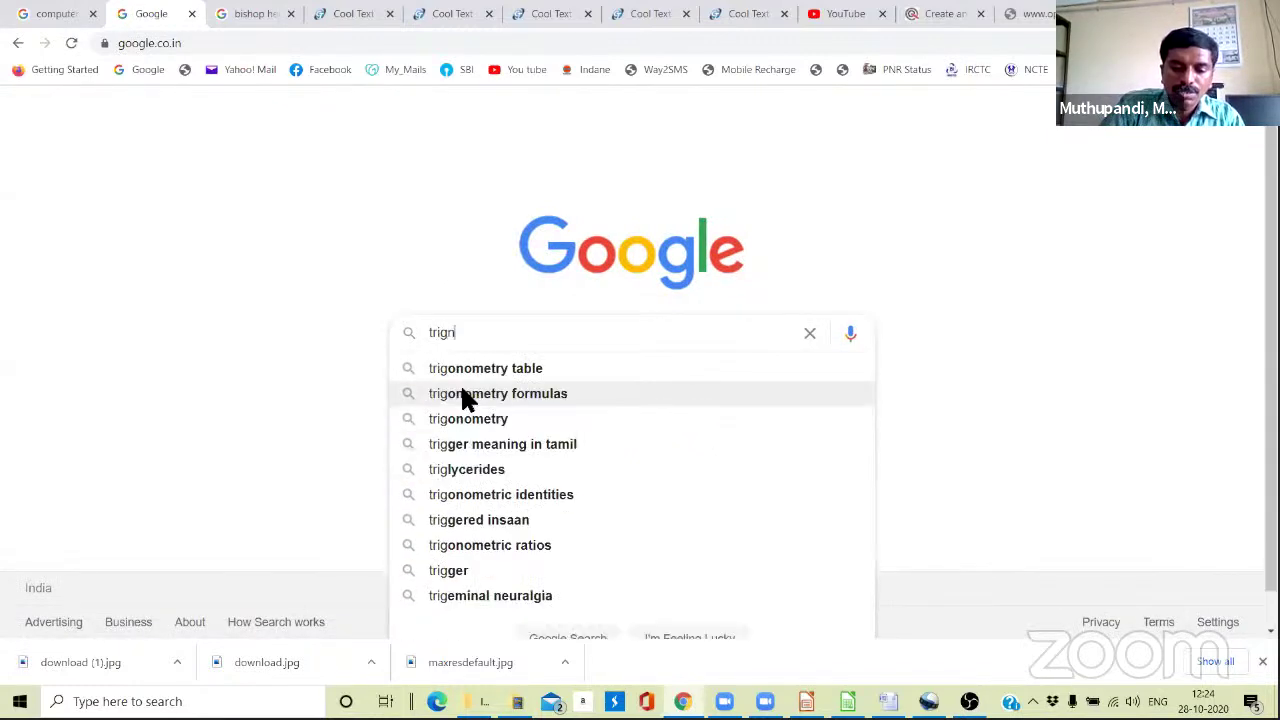
text(o)
click(491, 369)
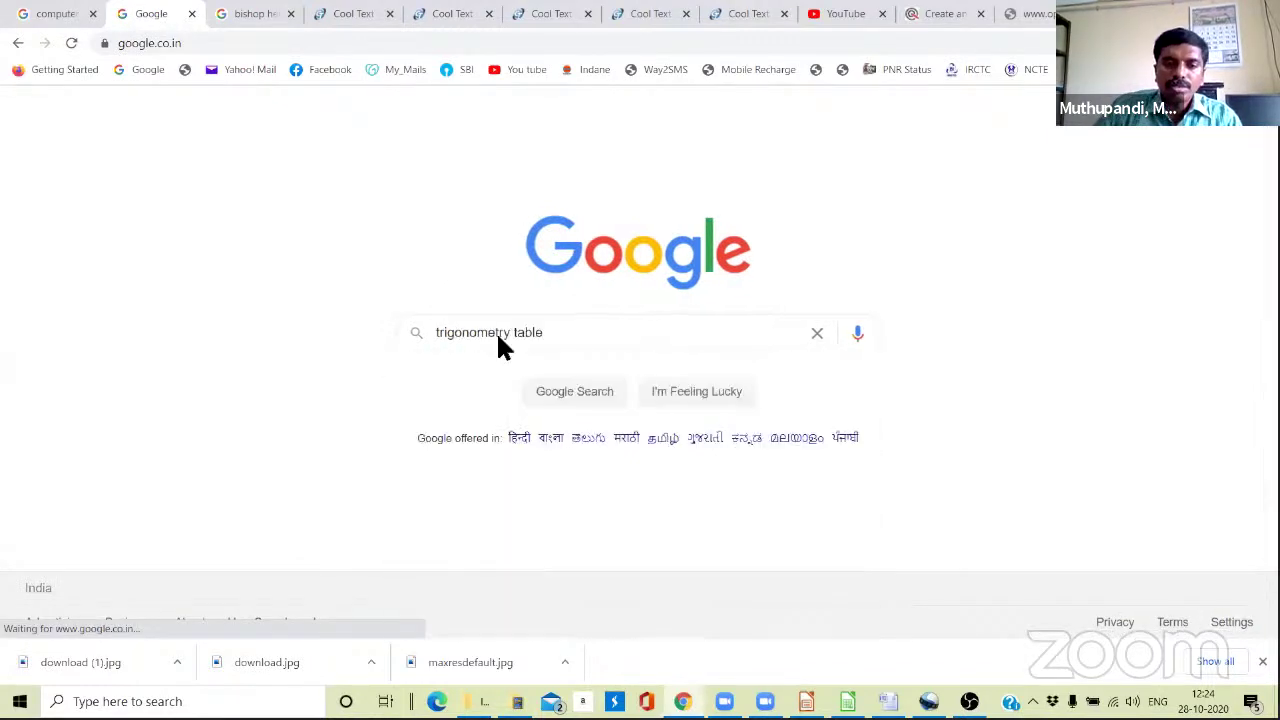
Shorten the Google search to "trigonometry" and show its image results.
click(352, 121)
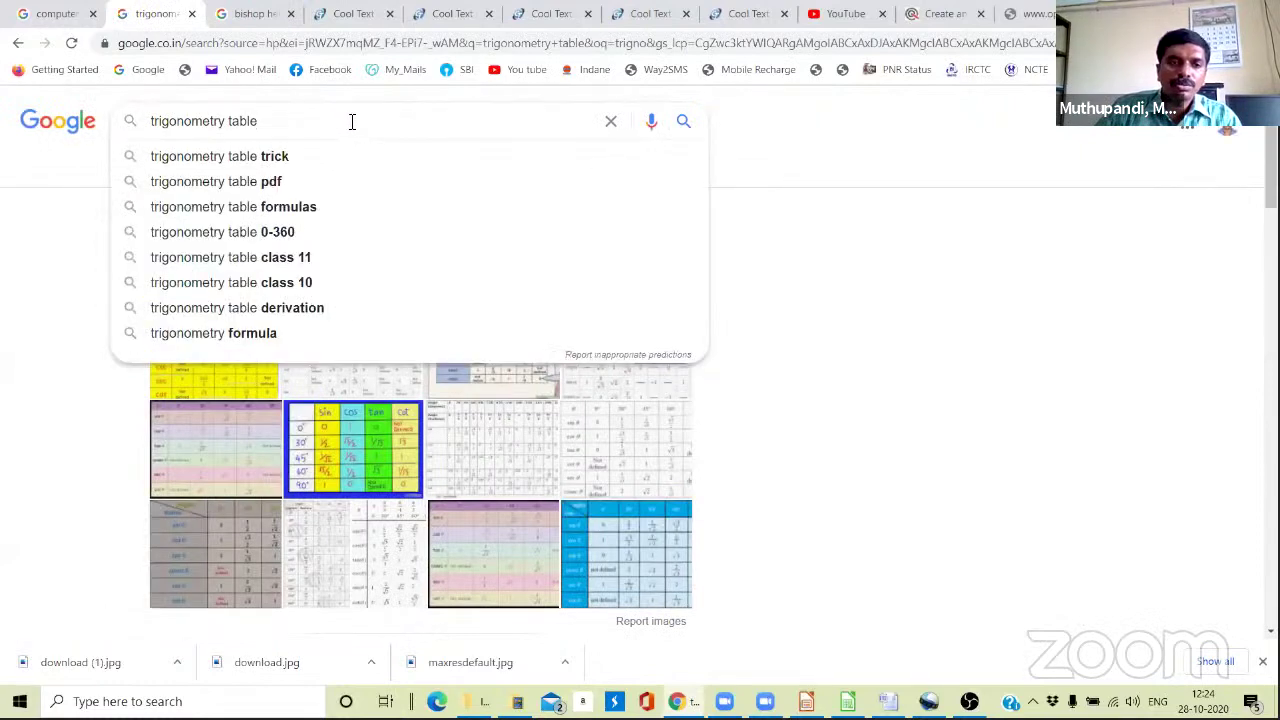
key(BackSpace)
key(BackSpace)
key(BackSpace)
key(BackSpace)
key(BackSpace)
key(BackSpace)
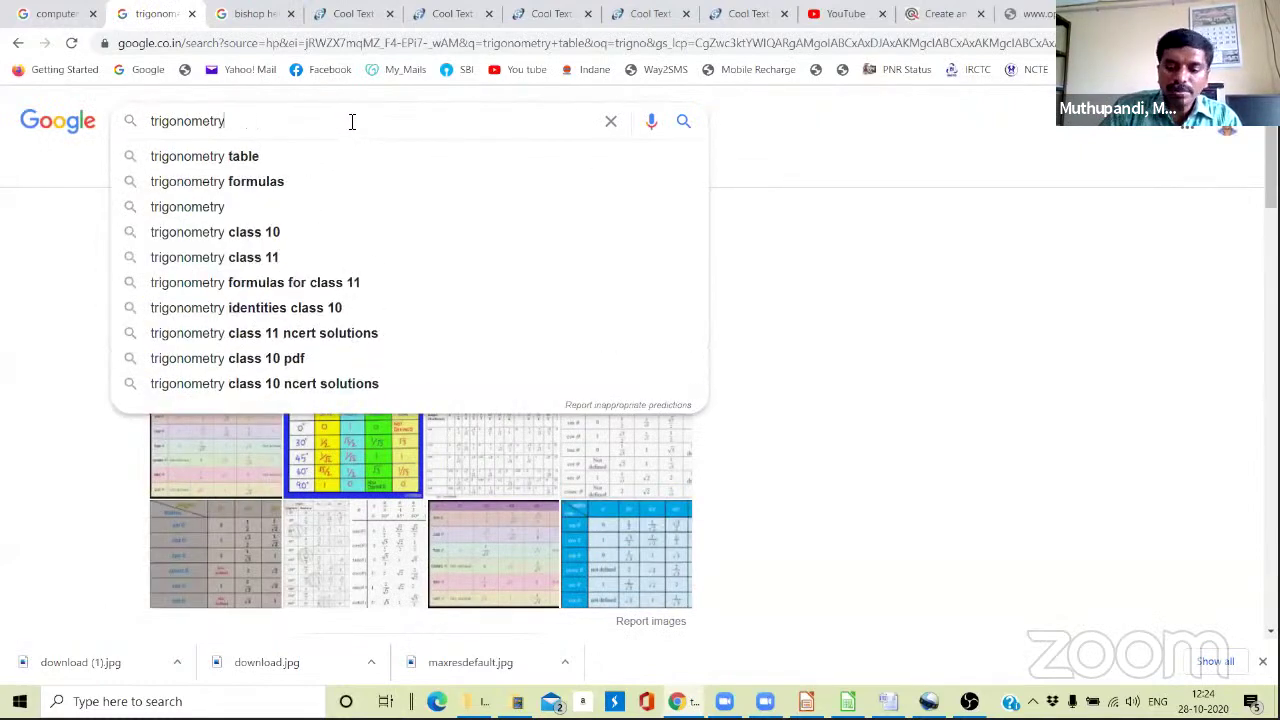
key(Return)
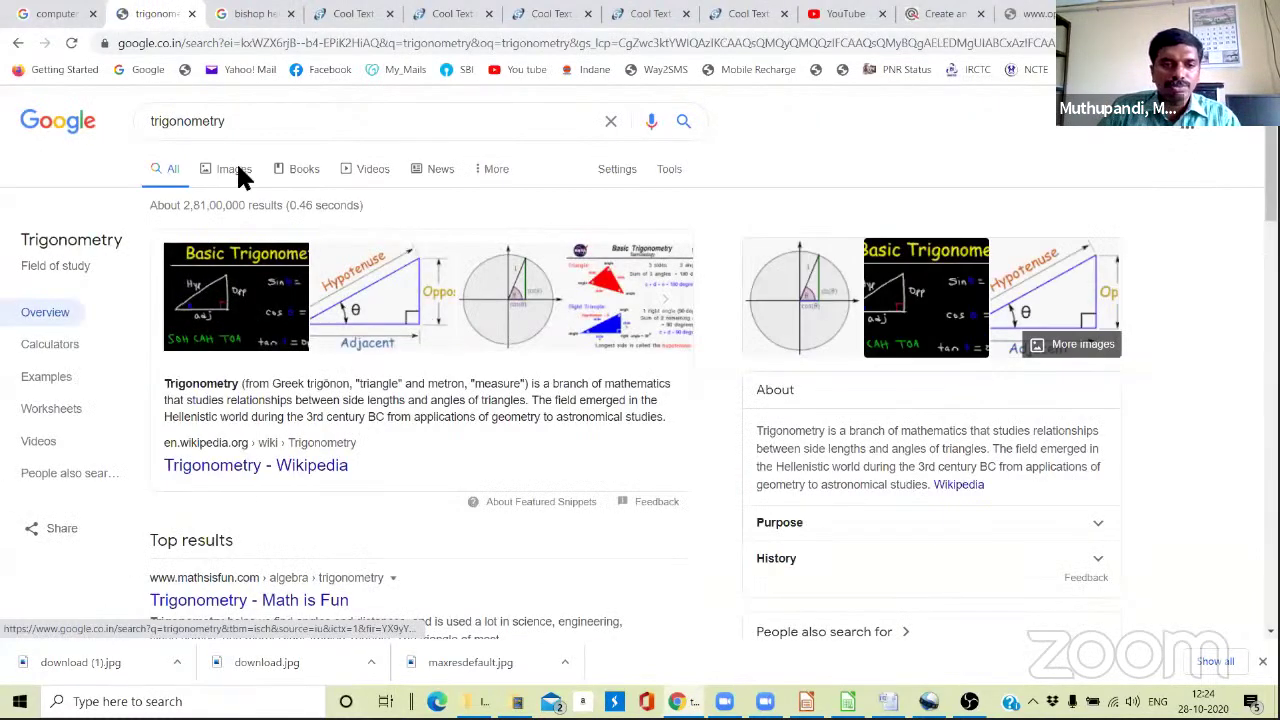
click(238, 170)
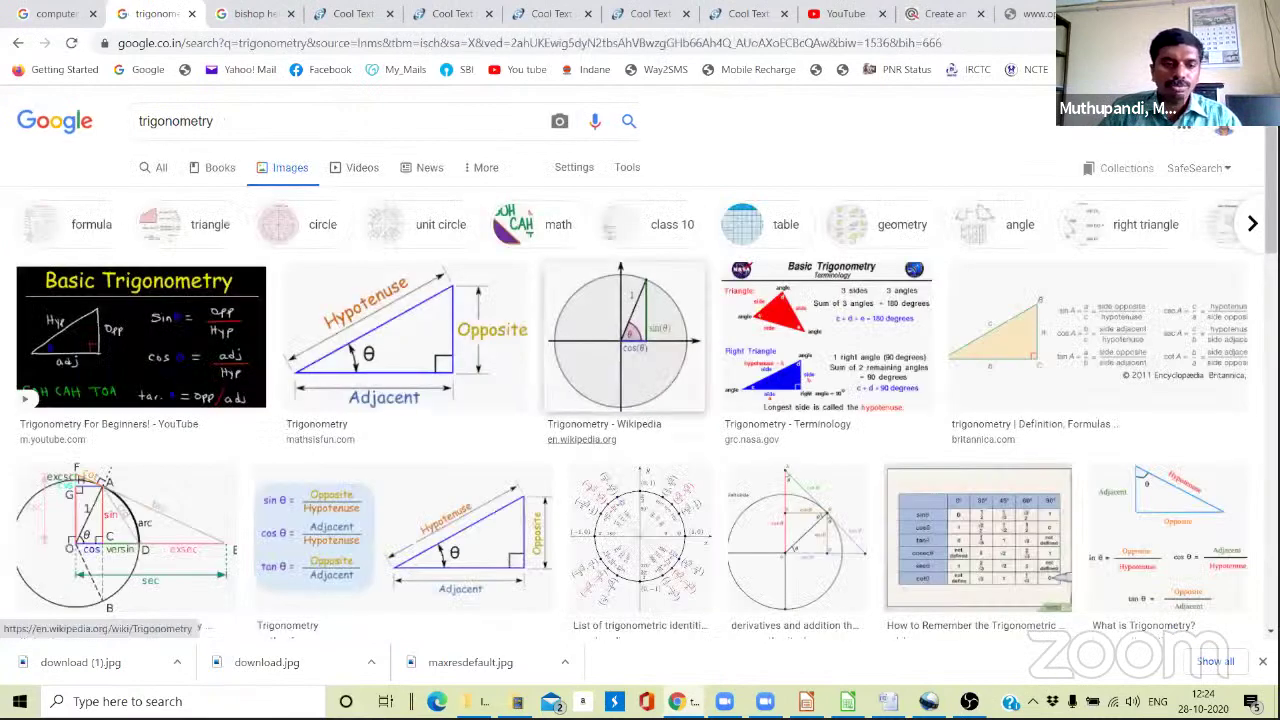
Save the black Basic Trigonometry picture as the PNG image "download" in the desktop BHC folder.
right_click(146, 352)
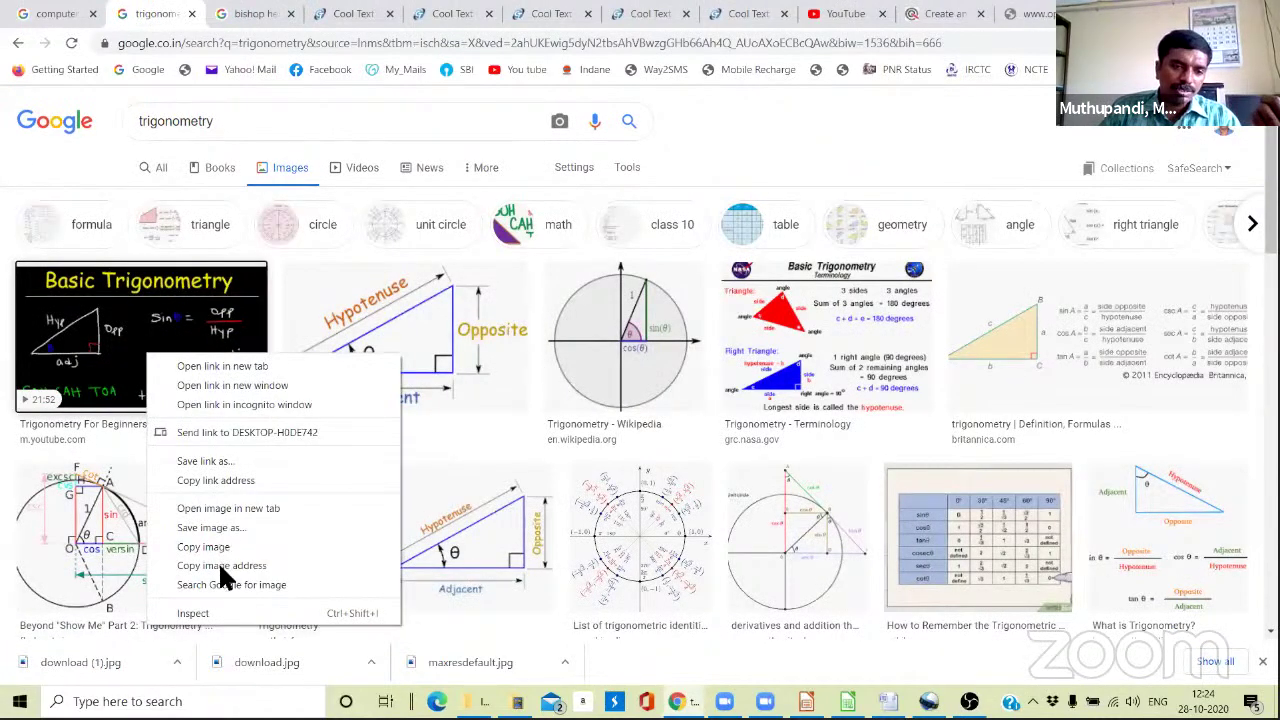
click(224, 527)
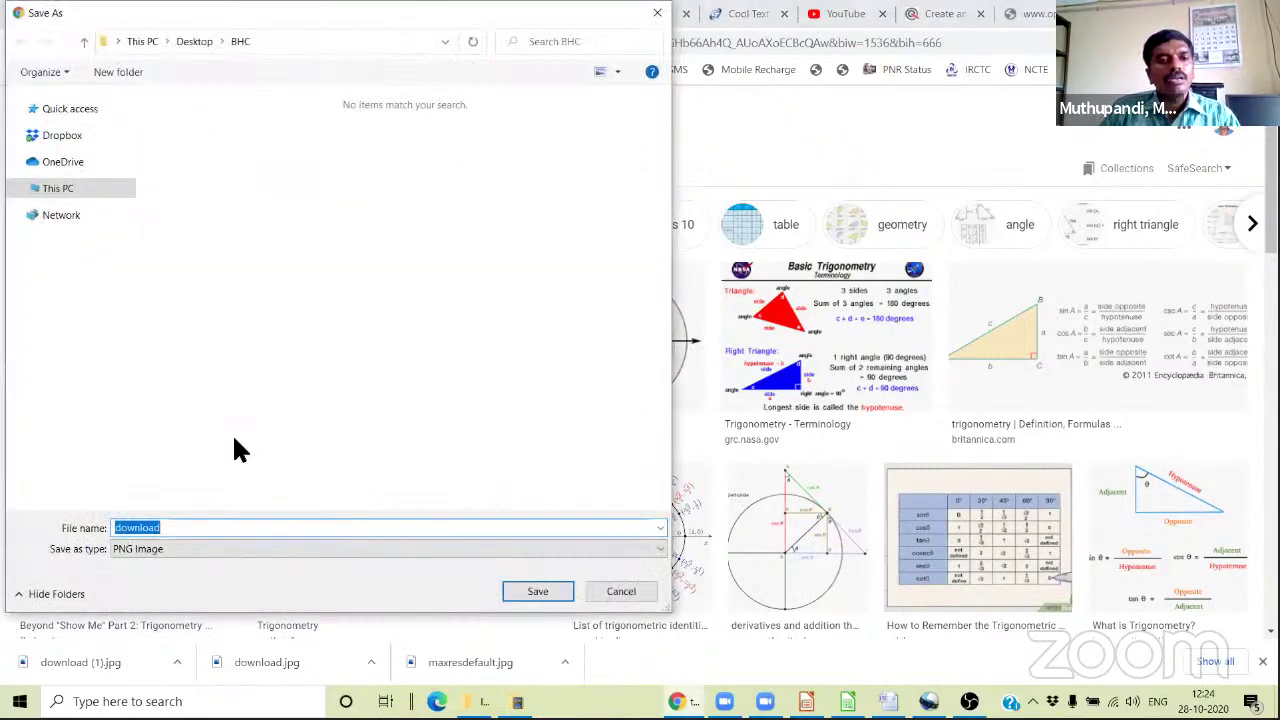
click(157, 556)
click(157, 556)
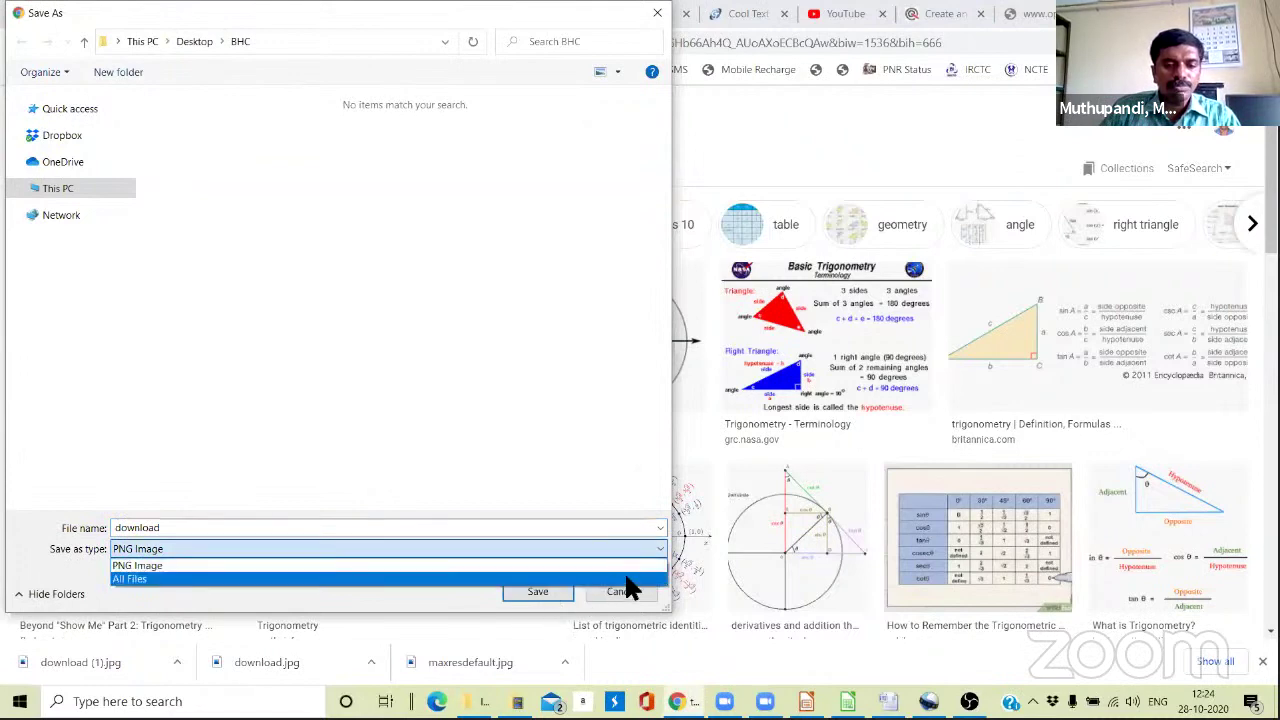
click(426, 591)
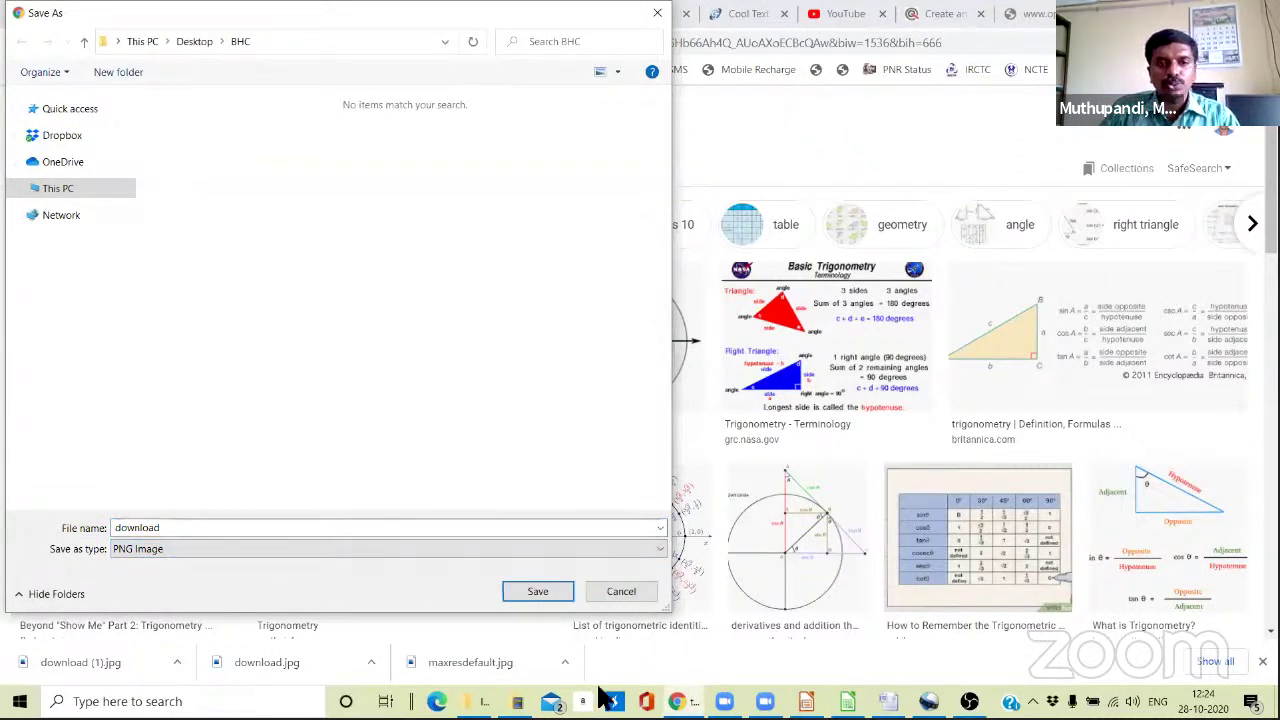
click(544, 590)
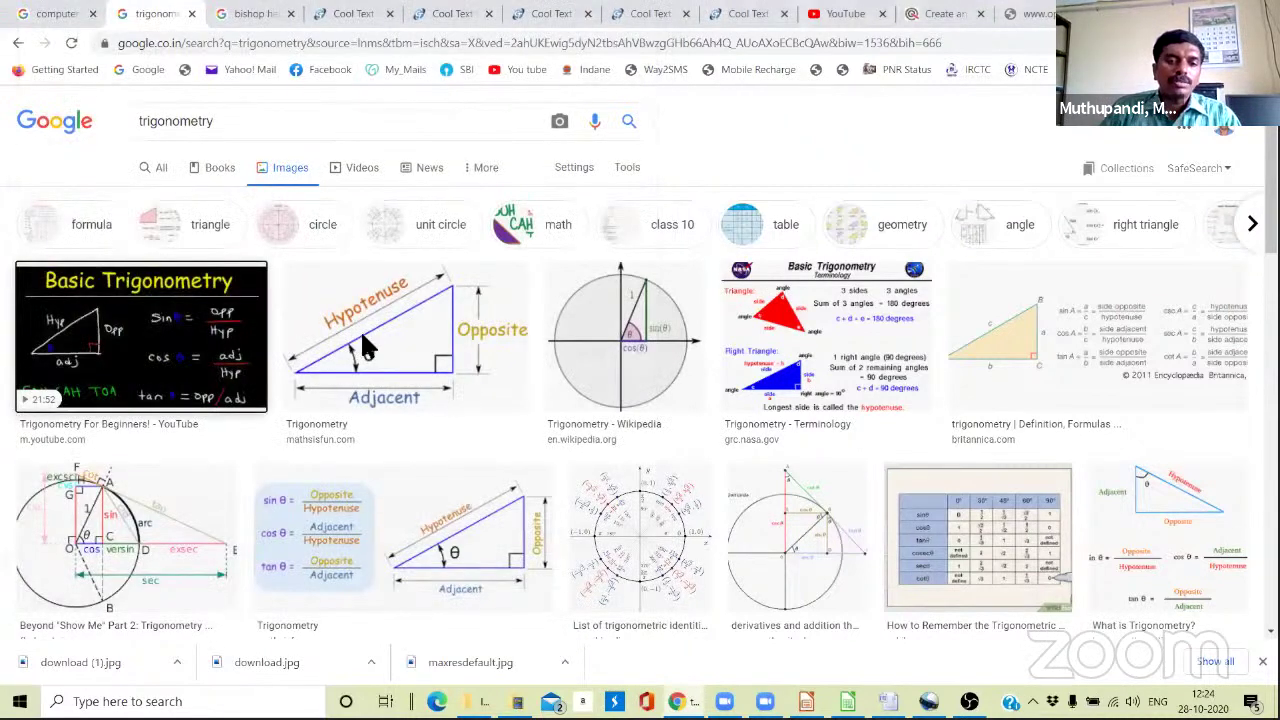
Save the labelled right-triangle picture as "download (1)" and the Wikipedia unit-circle picture as "download (2)" in the BHC folder.
right_click(426, 520)
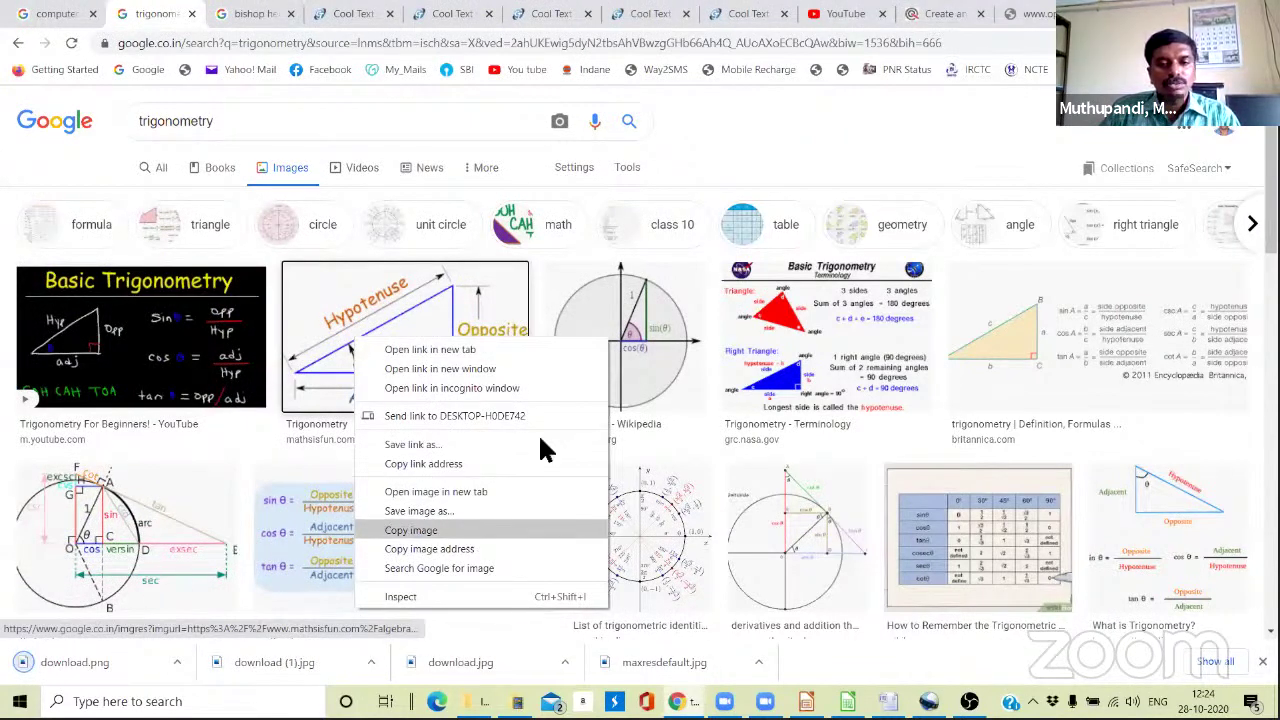
click(419, 511)
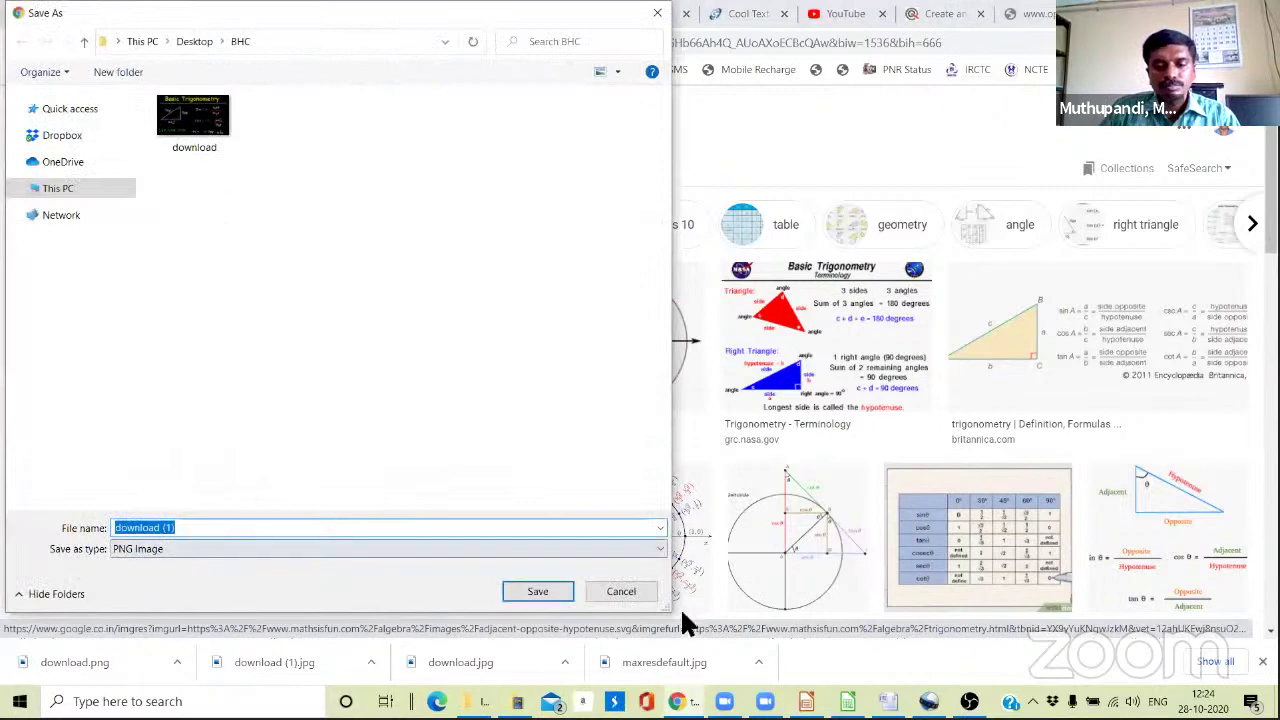
key(Escape)
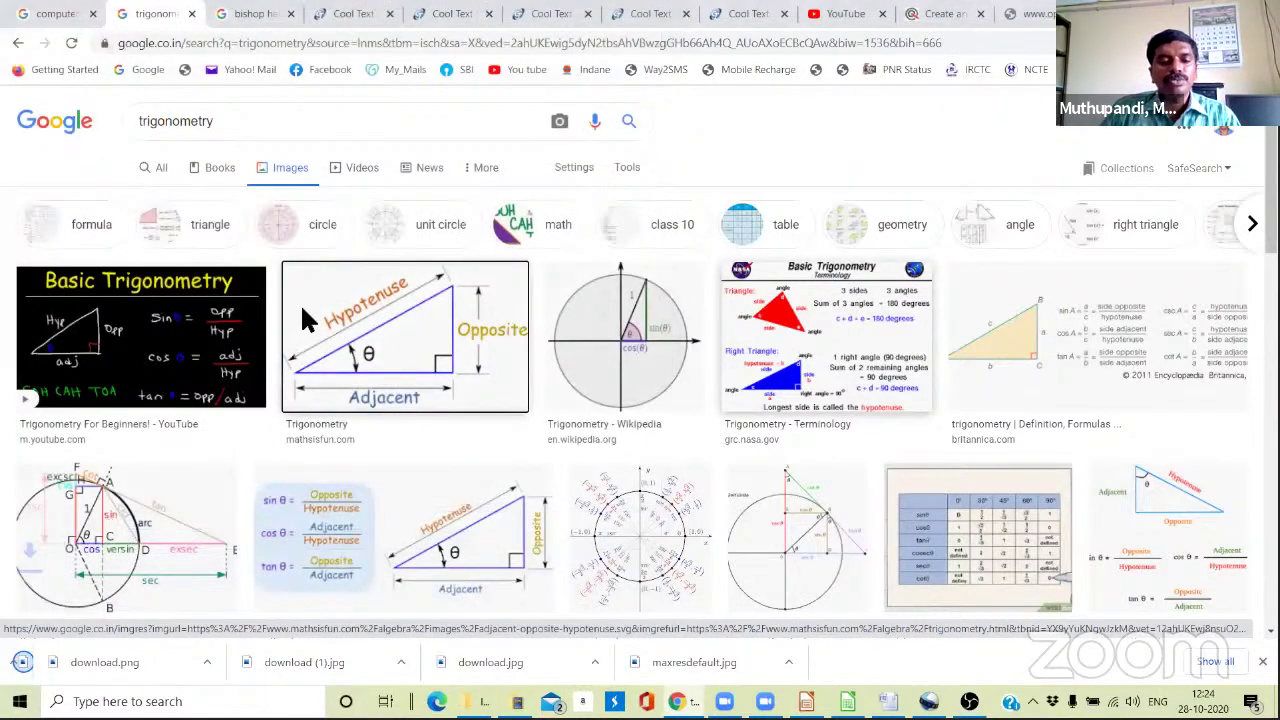
right_click(624, 350)
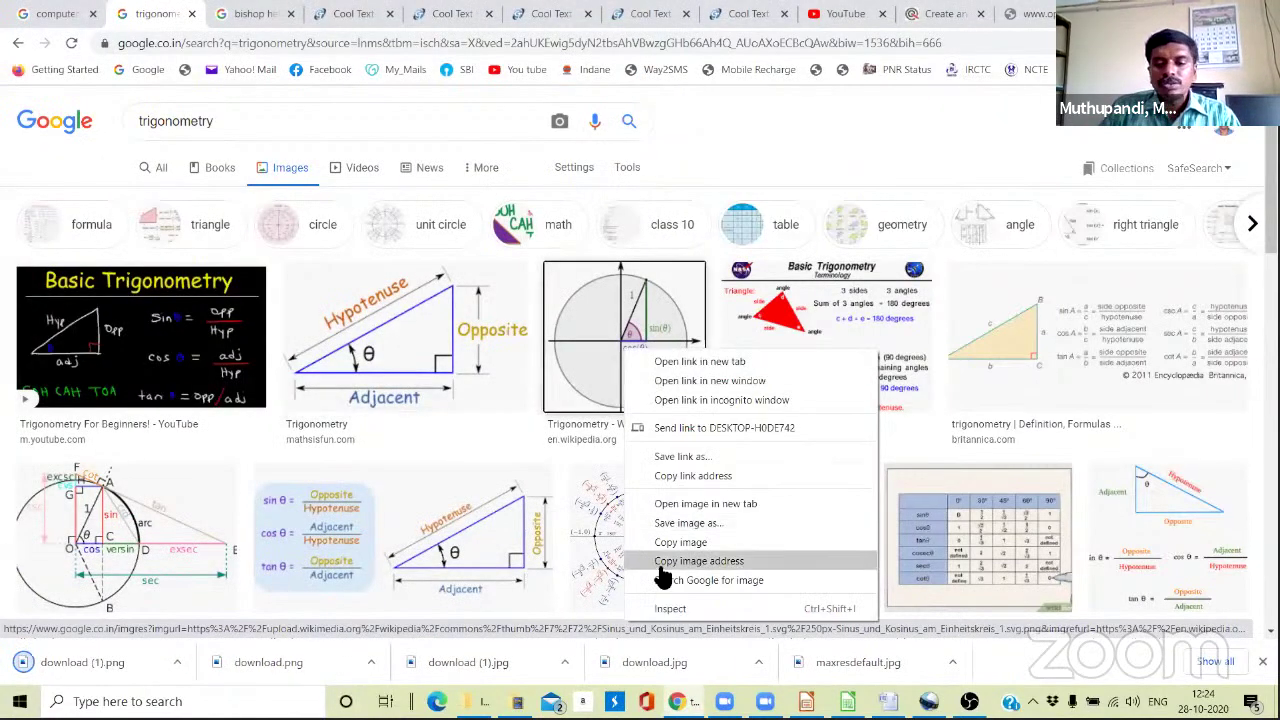
click(680, 523)
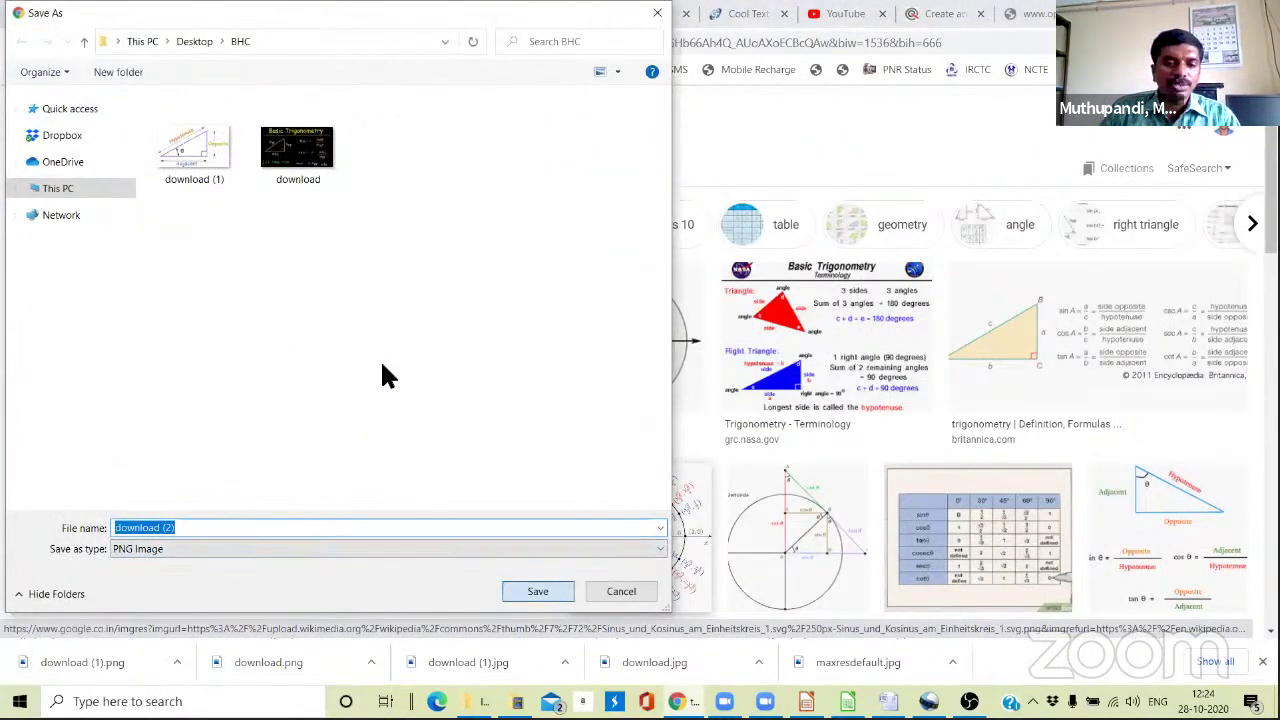
key(Return)
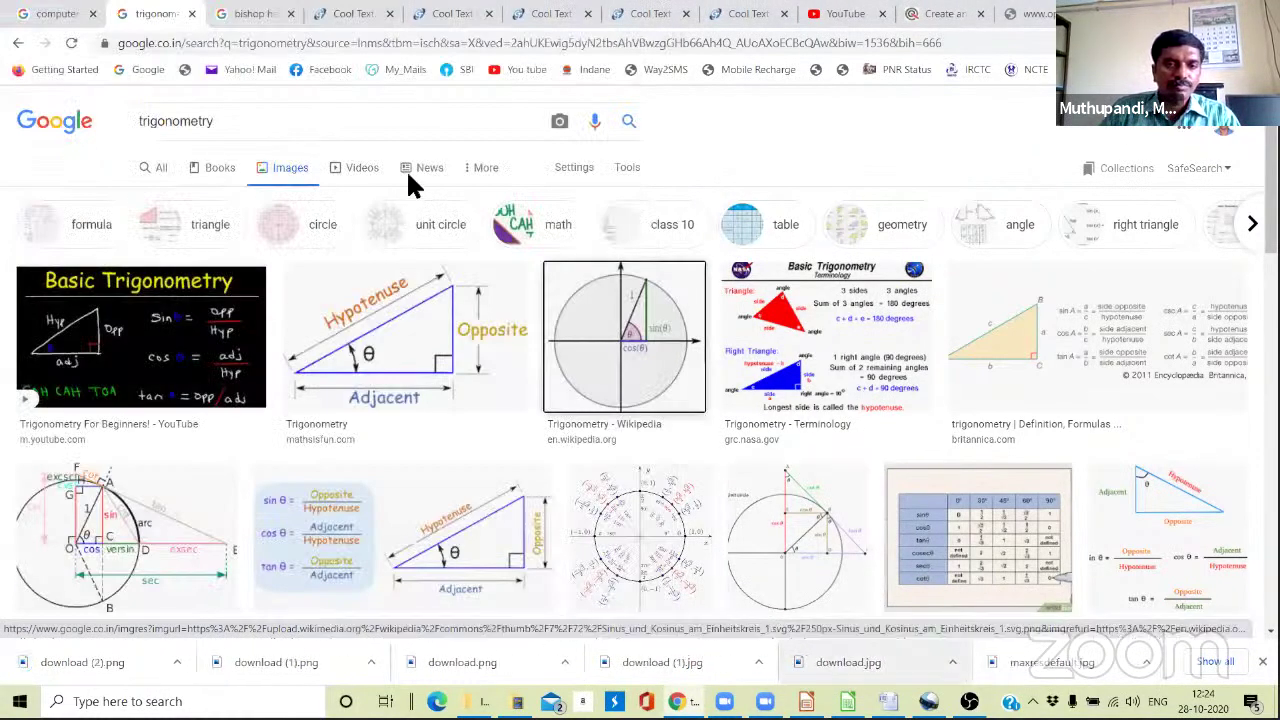
Switch back to OpenShot, enlarge the project files area and import the right-triangle image download (1).png from the BHC folder.
key(alt+Tab)
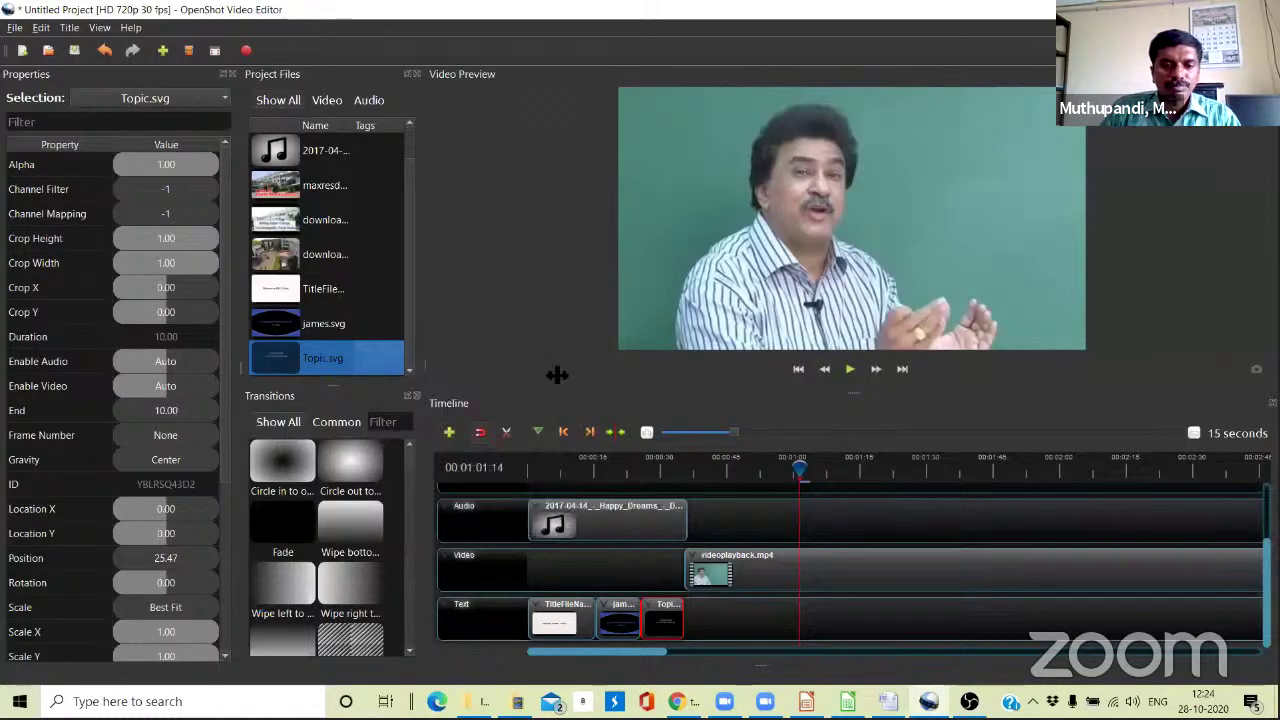
drag(420, 398, 556, 398)
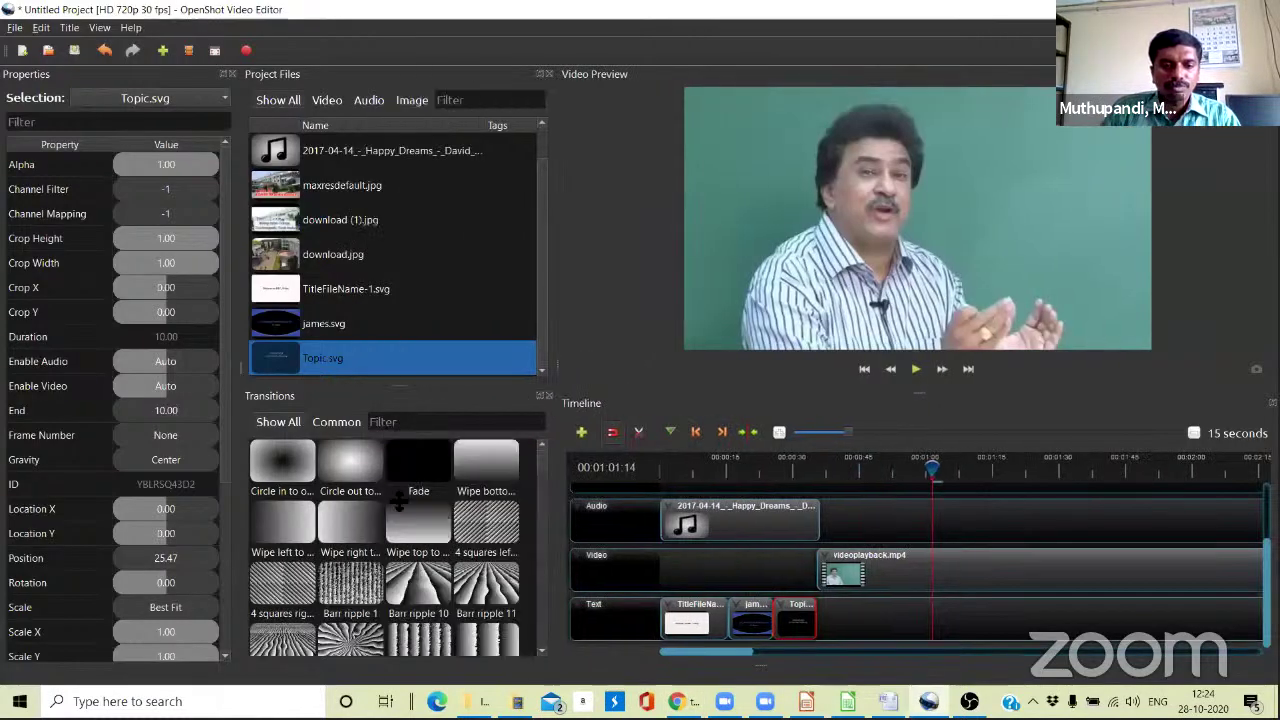
right_click(378, 450)
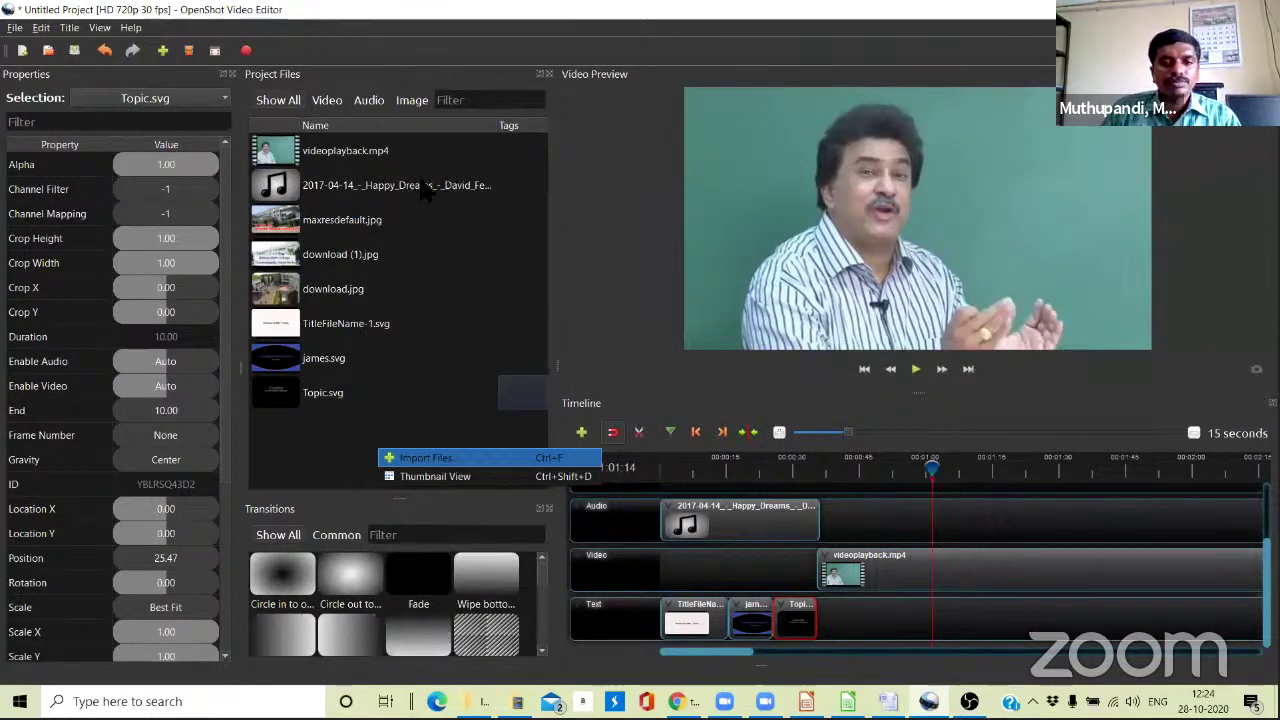
key(Return)
key(Left)
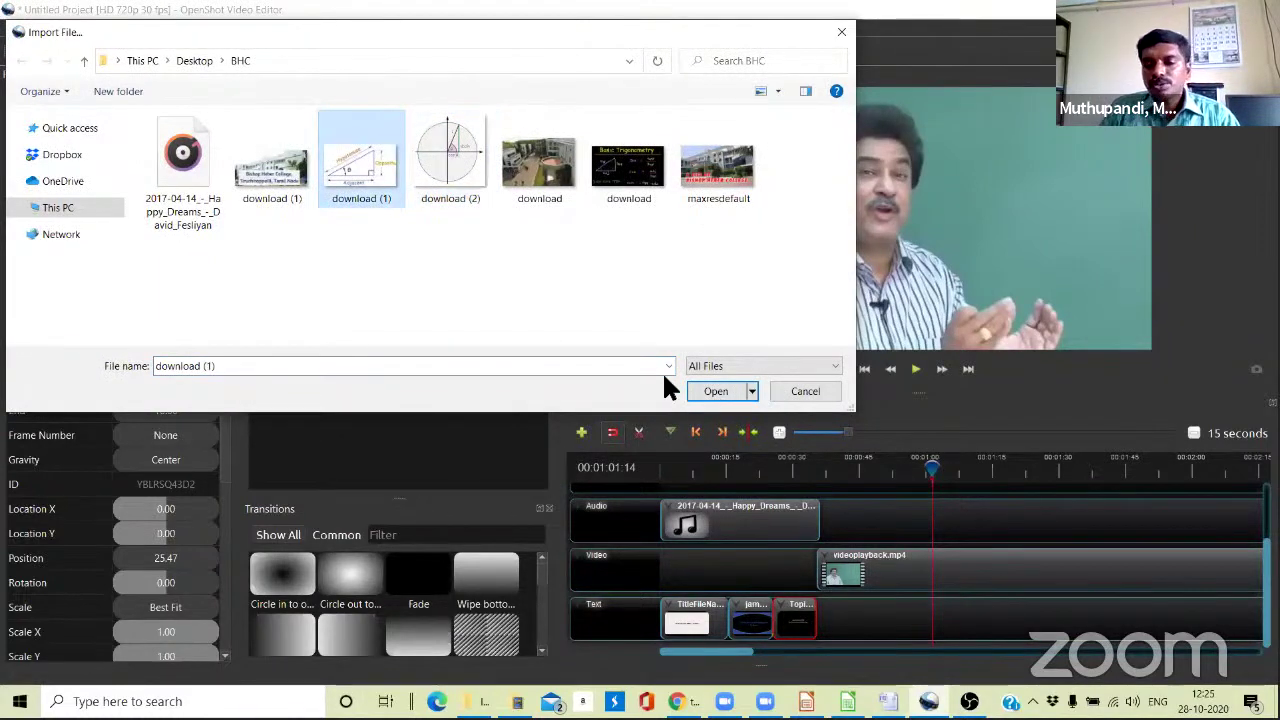
key(Return)
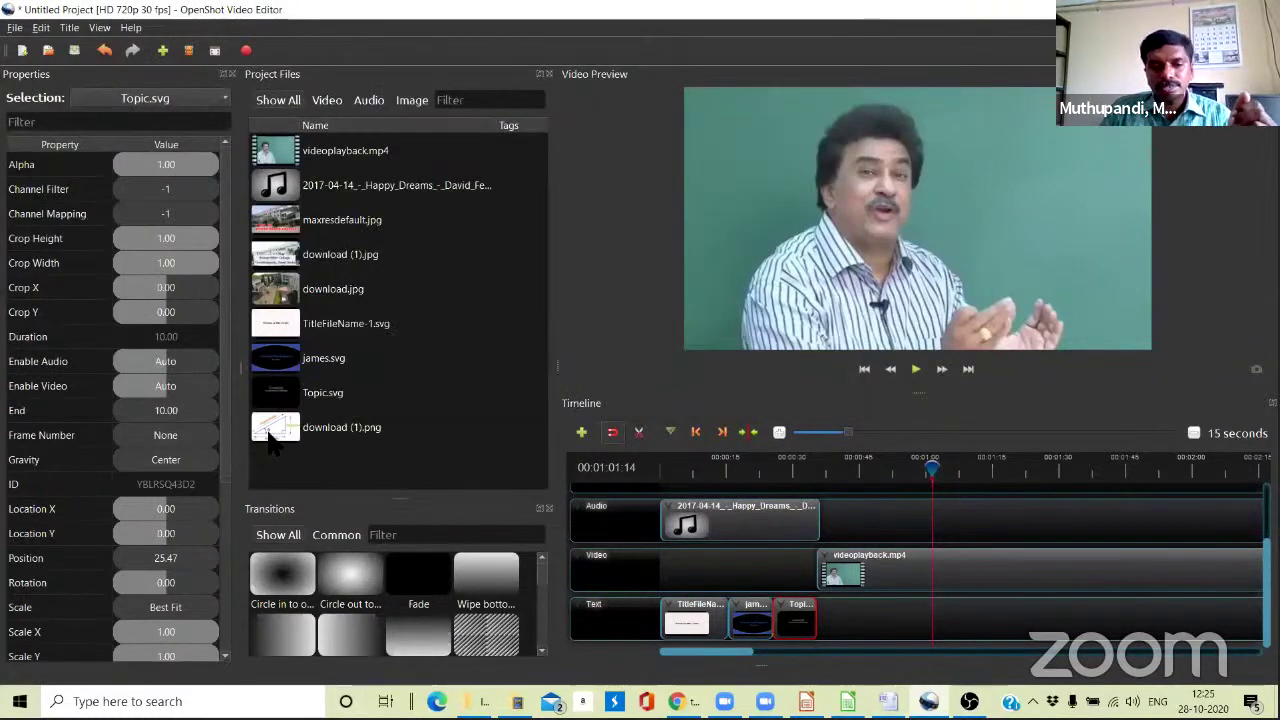
Place download (1).png on the Audio track at the 00:01:01:14 playhead, above the lecture clip, and play that section.
drag(270, 445, 935, 516)
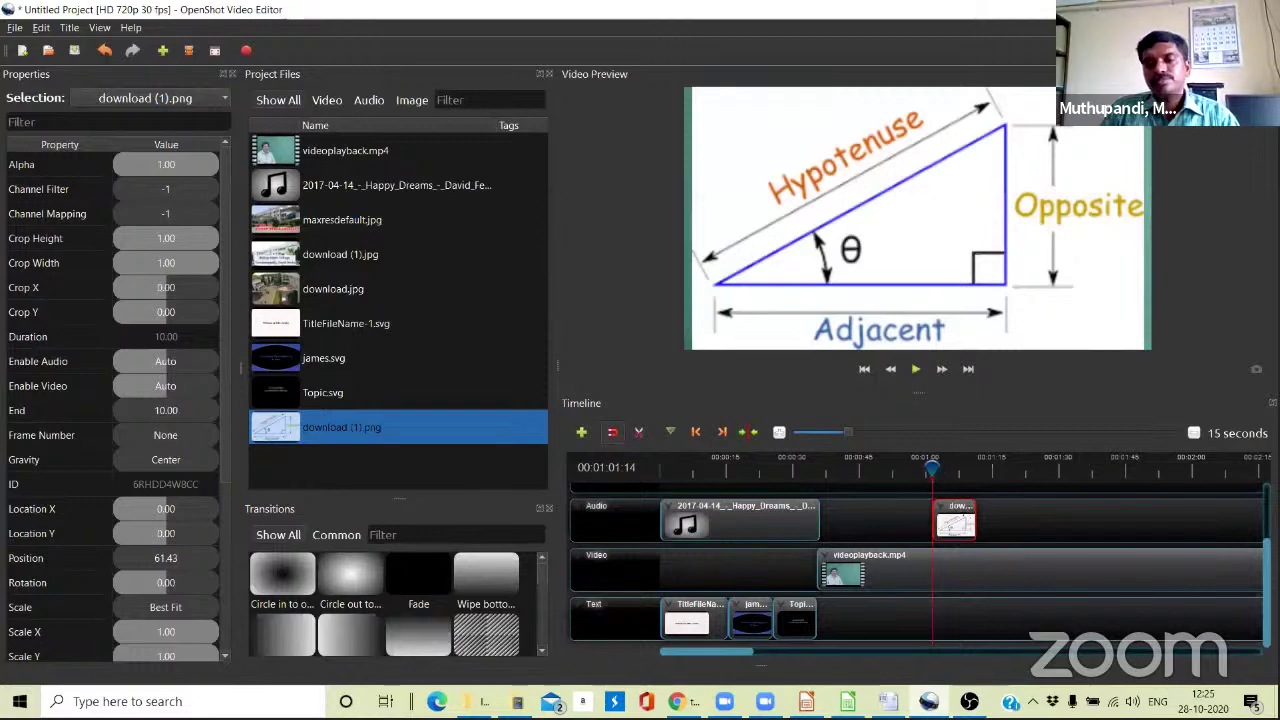
key(space)
mouse_move(888, 701)
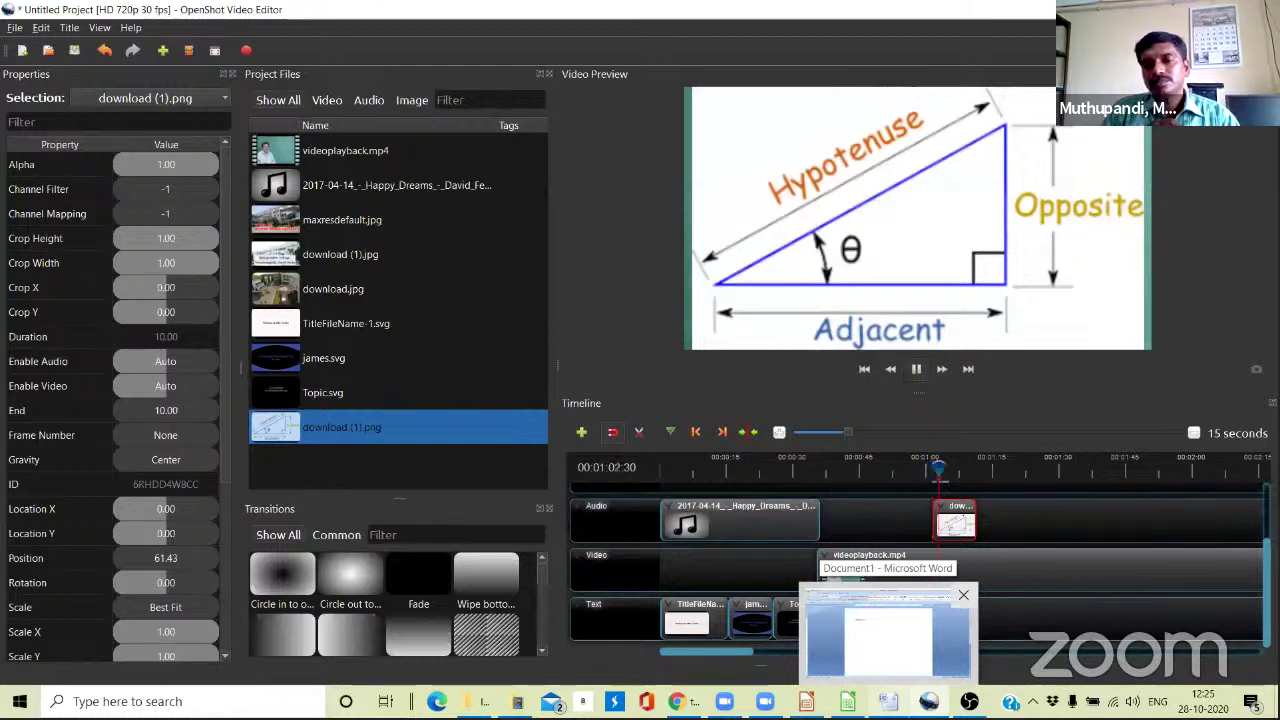
Adjust the triangle image clip's length to about 10.77 seconds and stretch the image in the preview to a horizontal scale of 1.06.
right_click(944, 526)
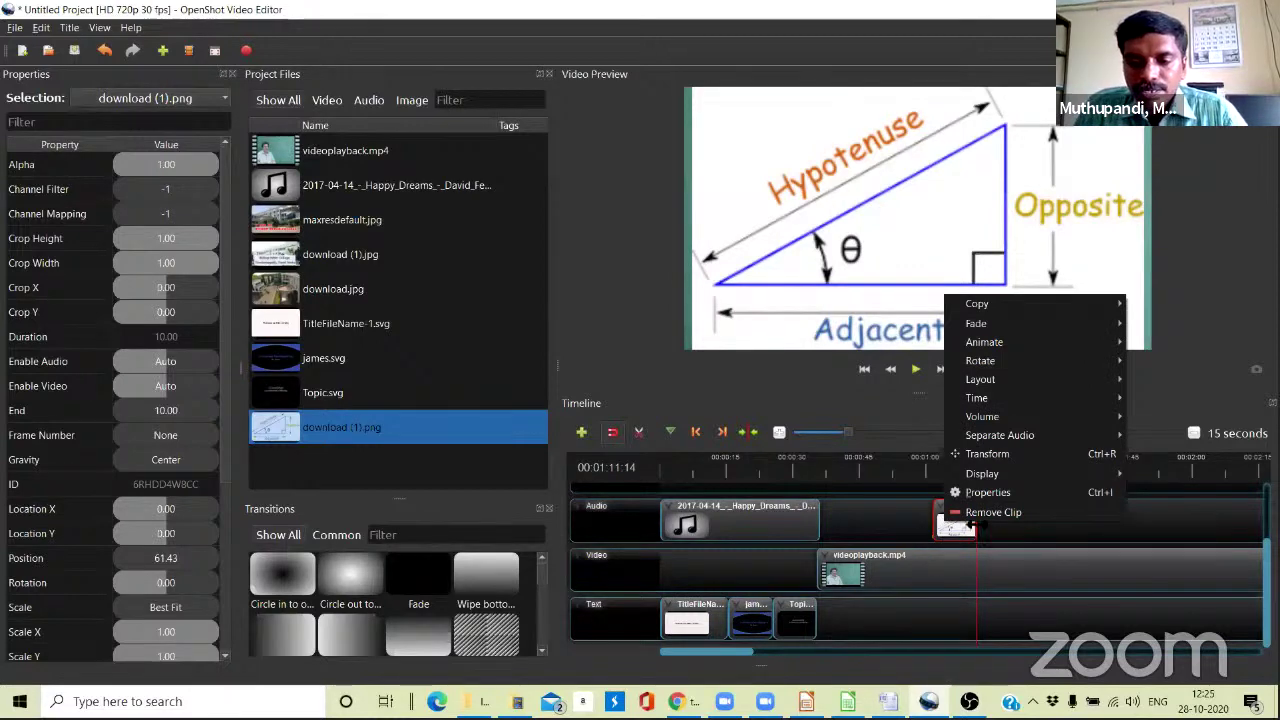
click(1030, 520)
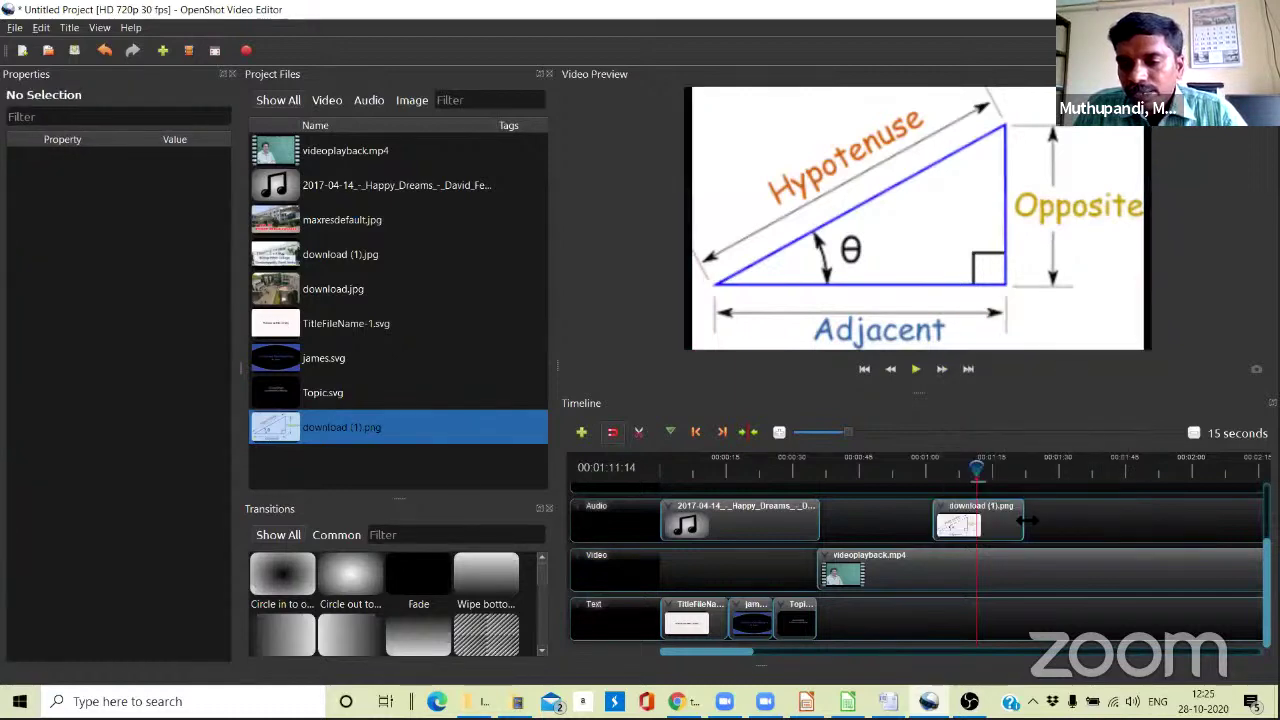
drag(989, 526, 971, 526)
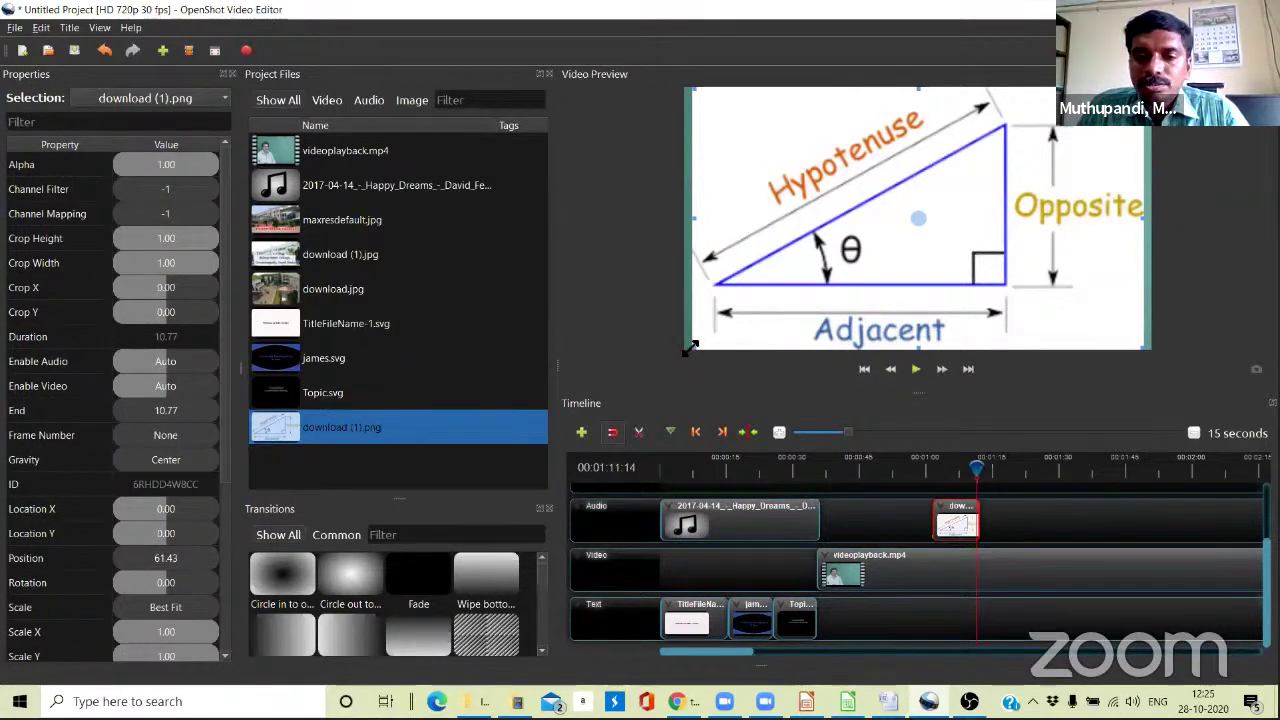
drag(682, 348, 674, 350)
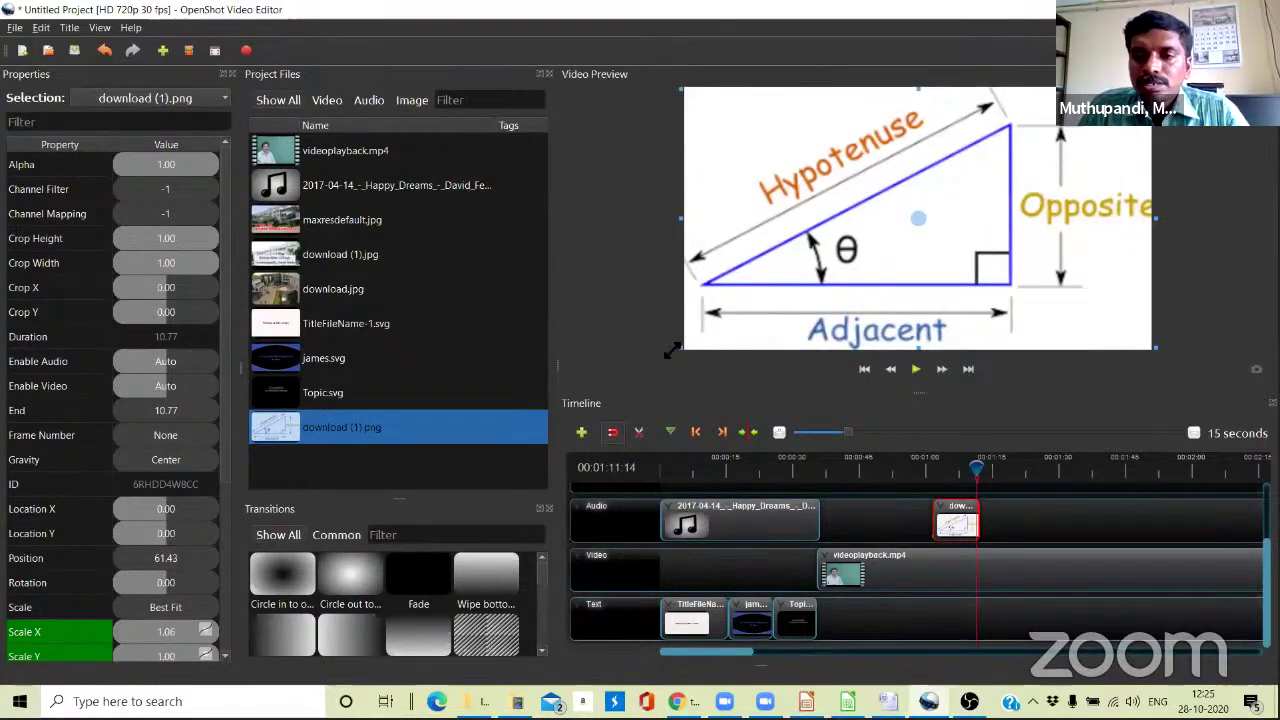
Adjust the triangle image's scale in the preview to about 1.05 horizontally and 1.03 vertically, and play the section from before the image.
mouse_move(672, 351)
mouse_down()
mouse_move(840, 337)
mouse_move(694, 343)
mouse_move(671, 351)
mouse_move(676, 365)
mouse_up()
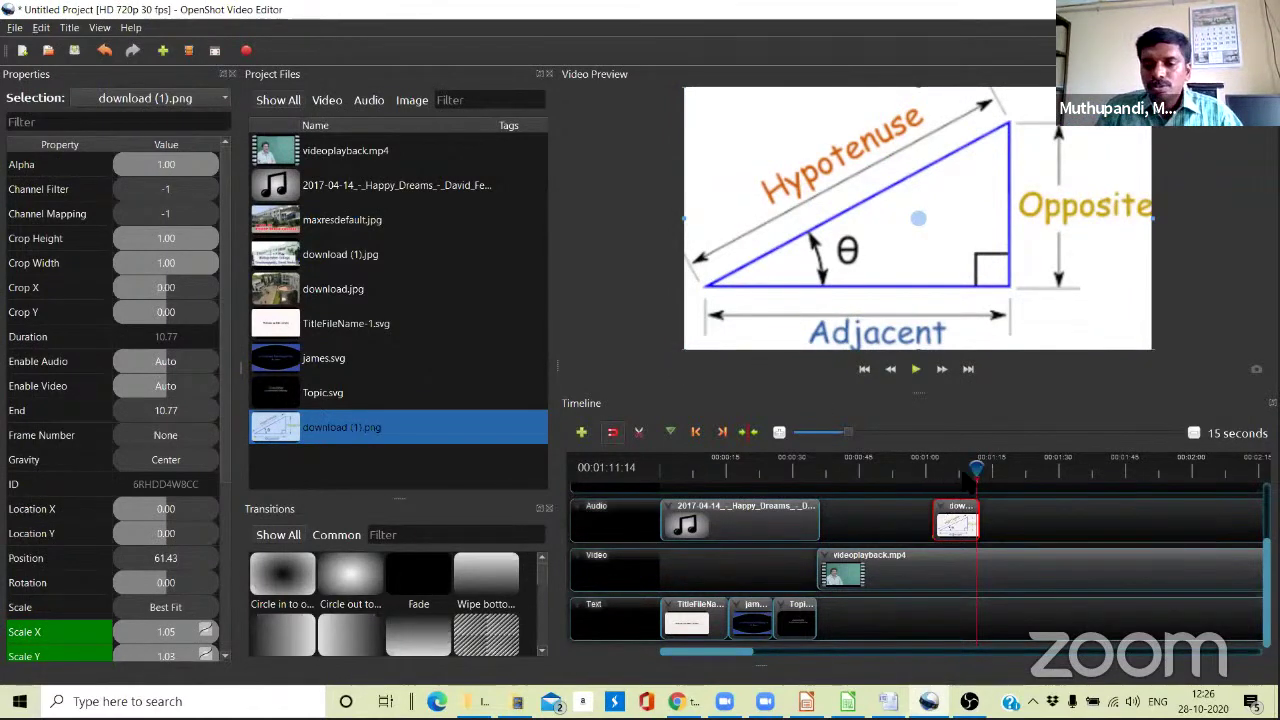
click(972, 467)
click(911, 468)
key(space)
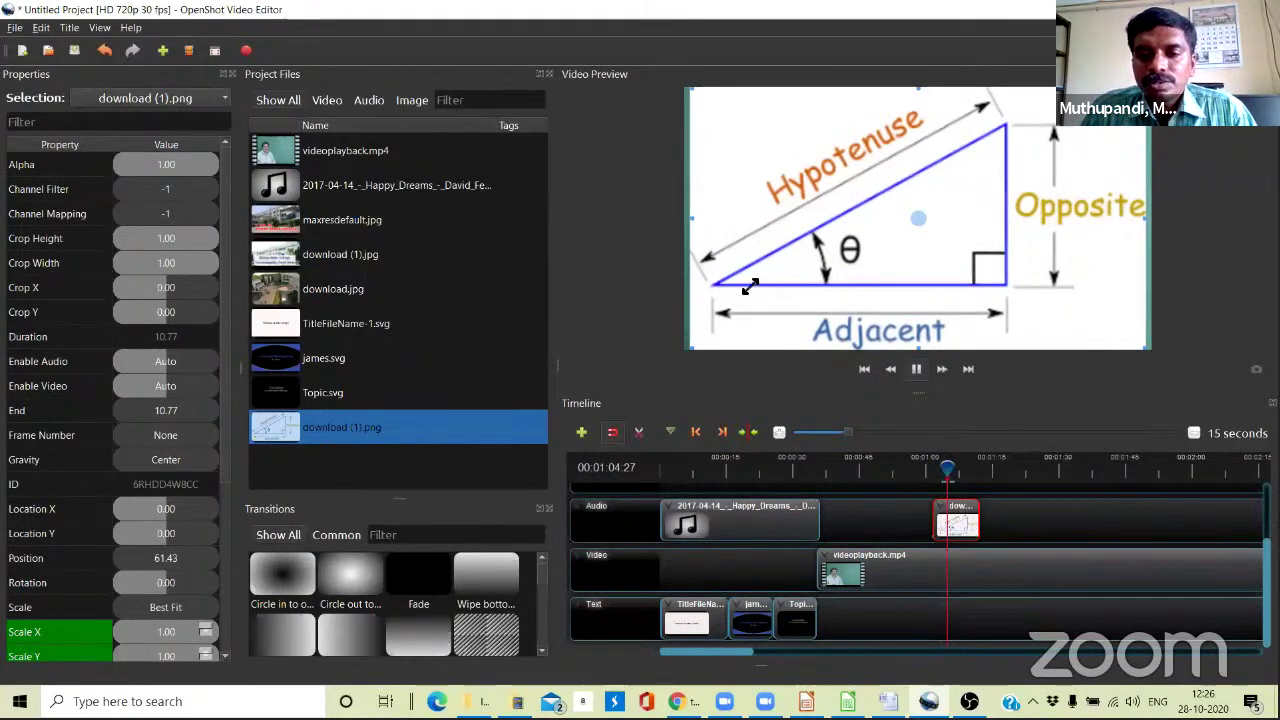
Pause at 00:01:05:21 and transform the triangle image there to a scale of about 1.05 horizontally and 1.01 vertically.
drag(750, 287, 757, 300)
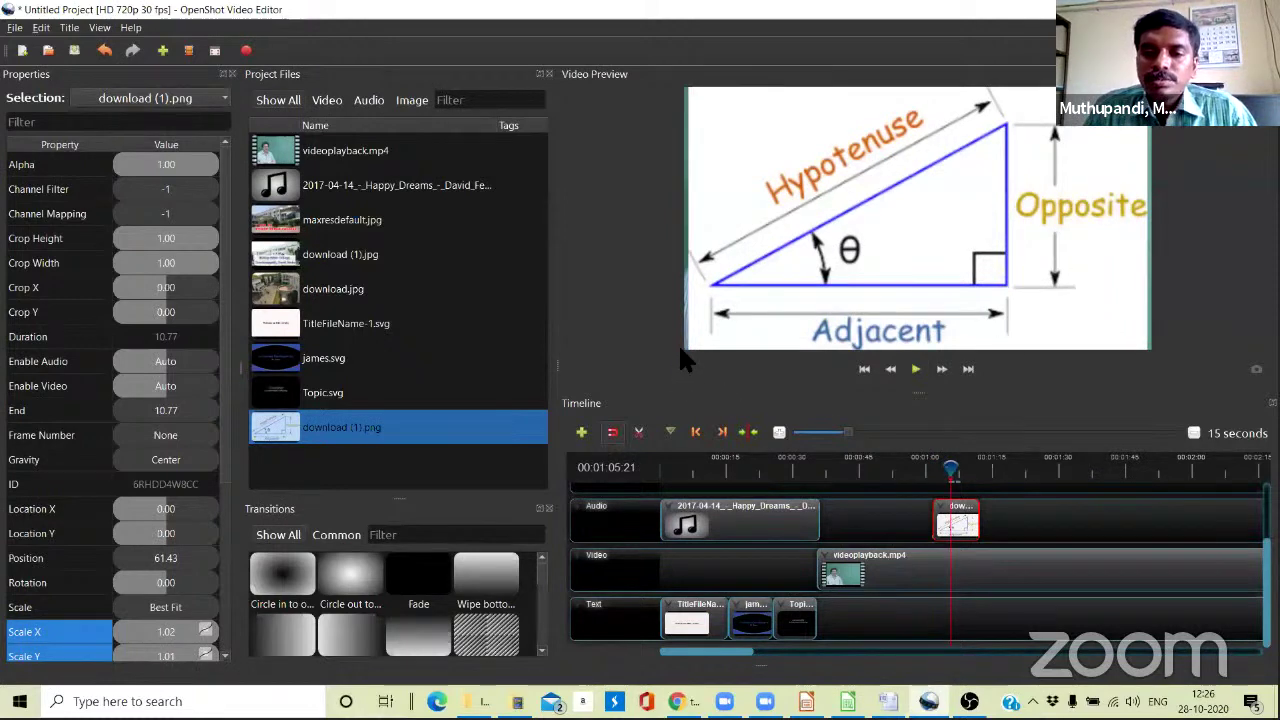
right_click(964, 277)
click(1014, 451)
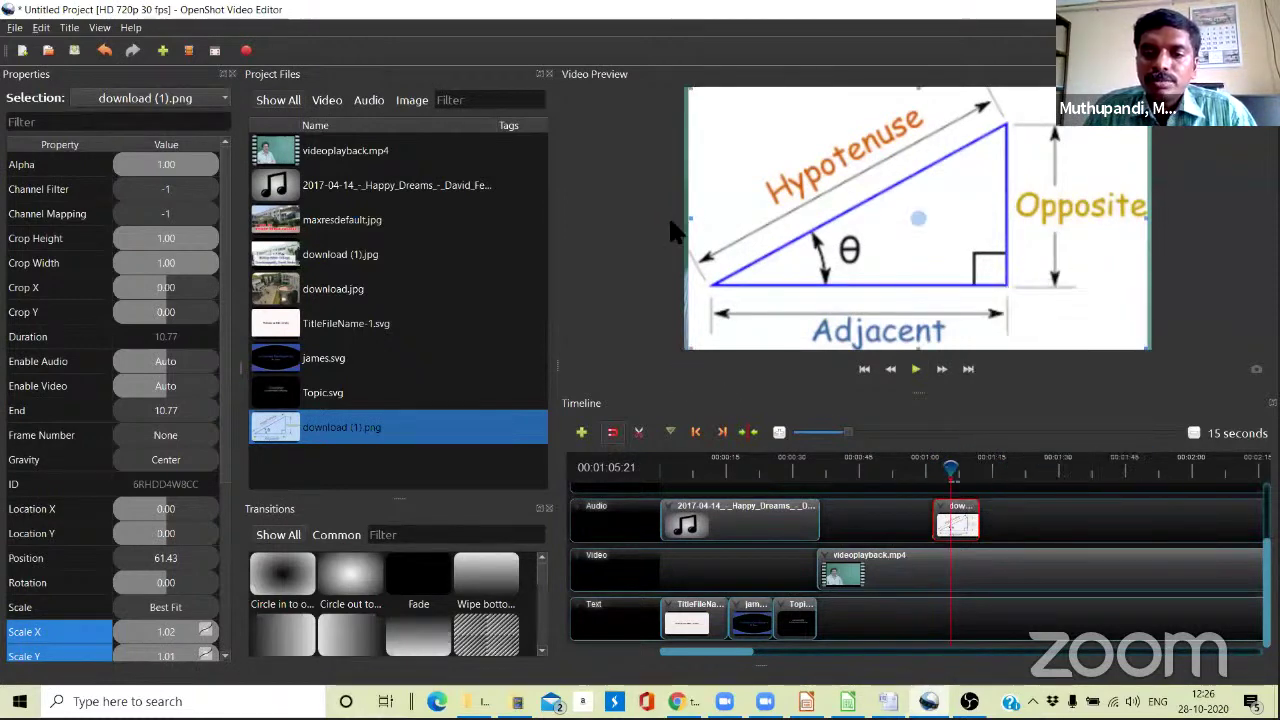
drag(672, 230, 673, 232)
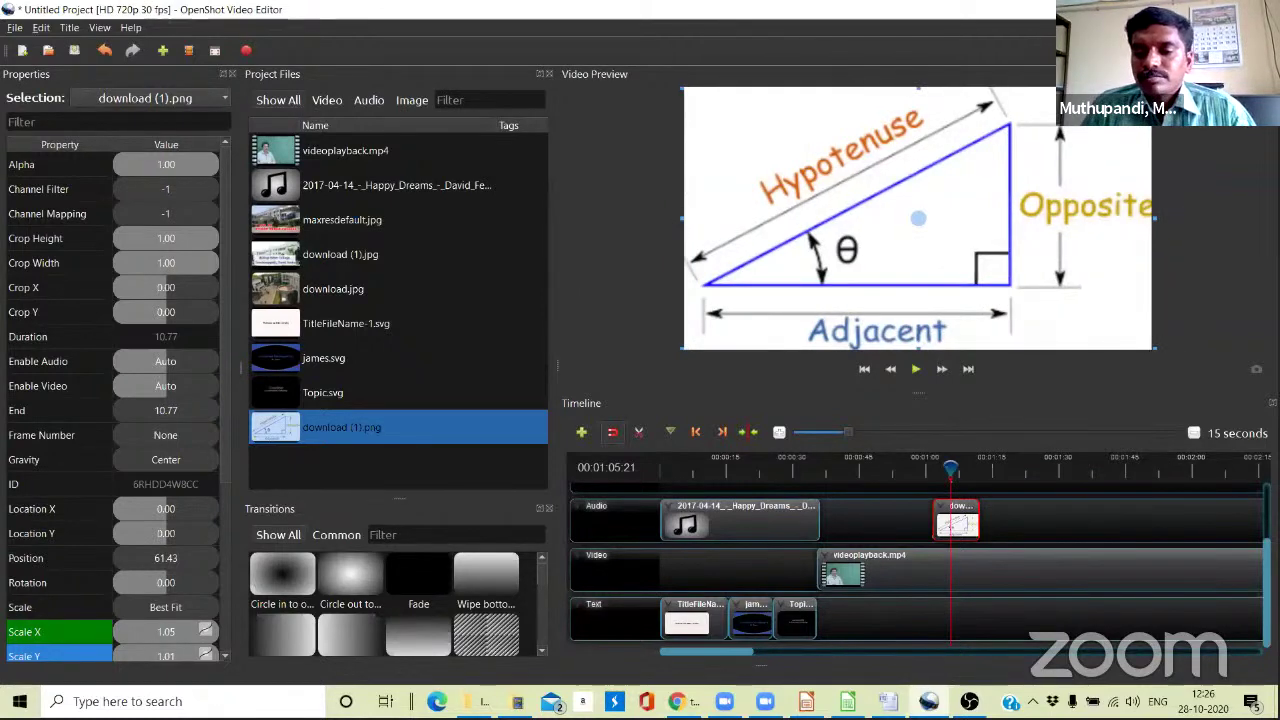
Play the lecture past the triangle image to 00:01:16:11 and place maxresdefault.jpg there on the Audio track.
key(space)
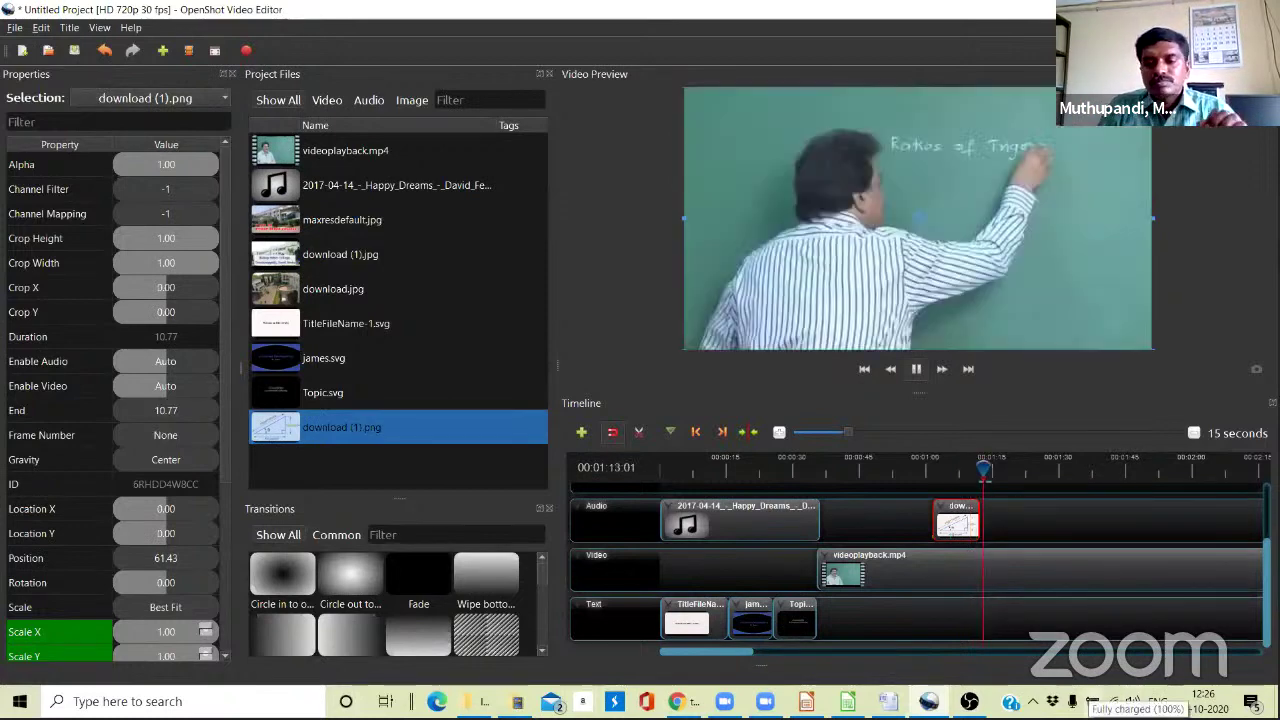
key(space)
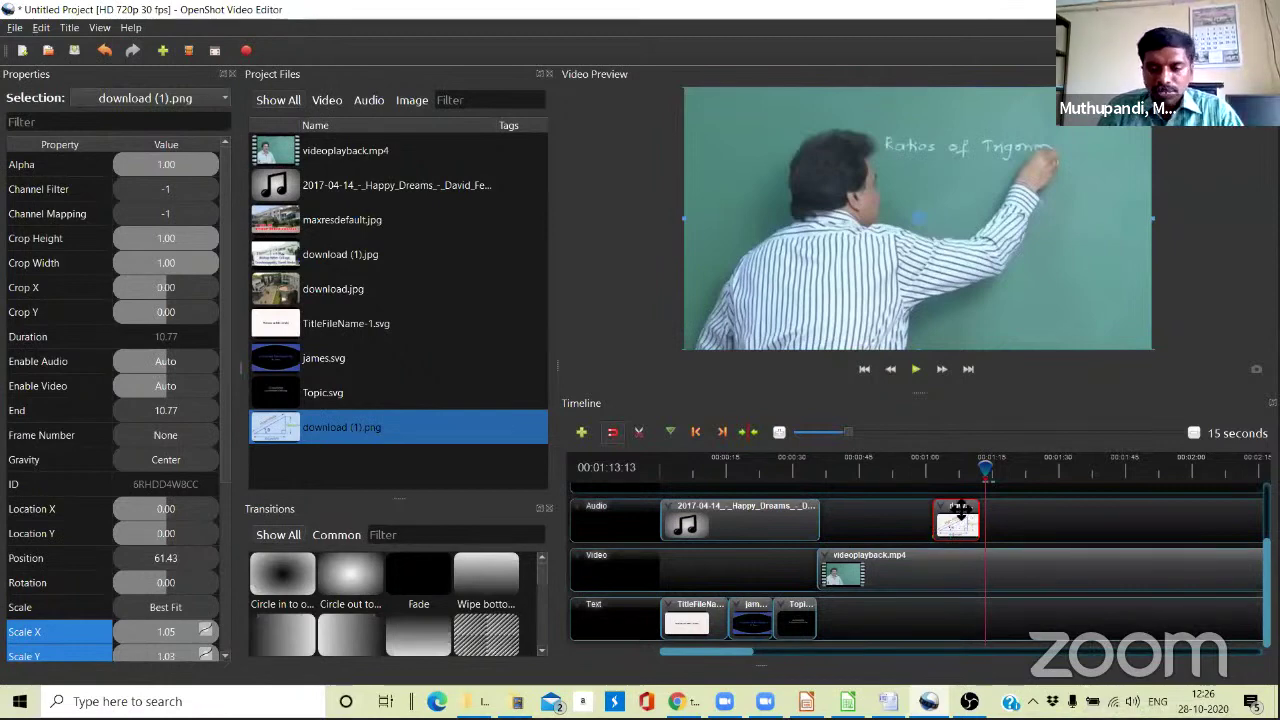
key(space)
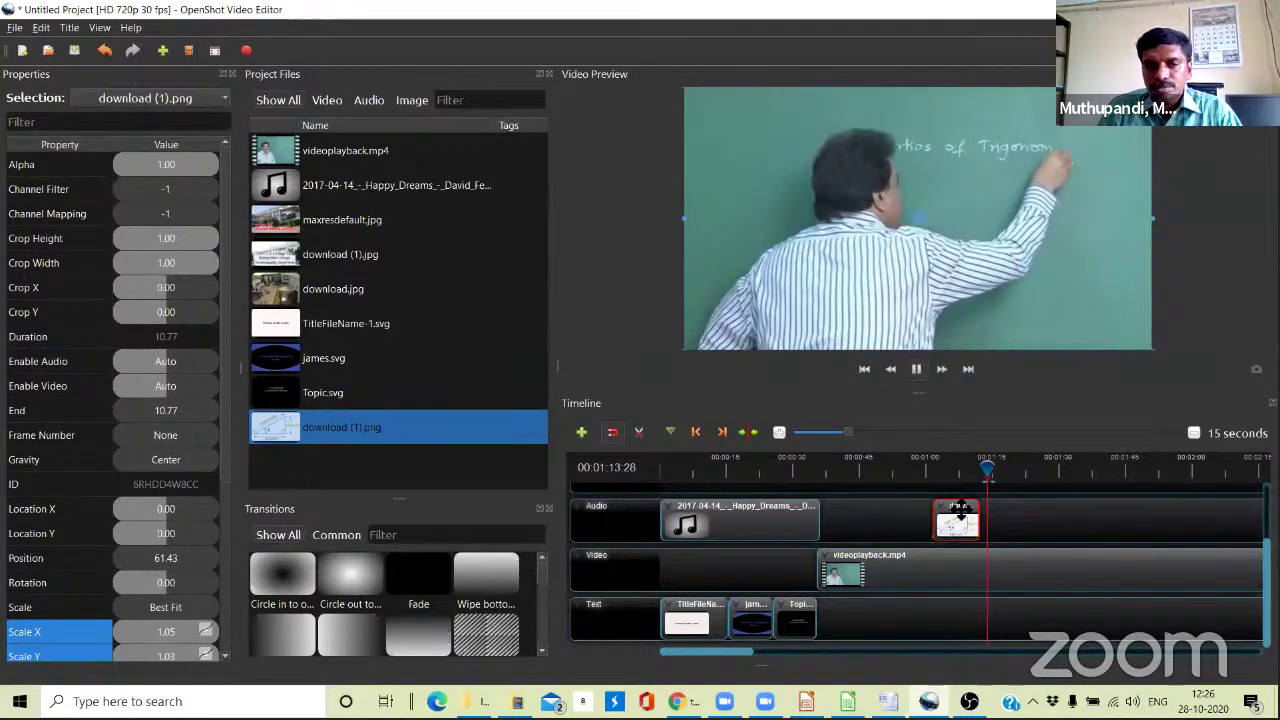
key(space)
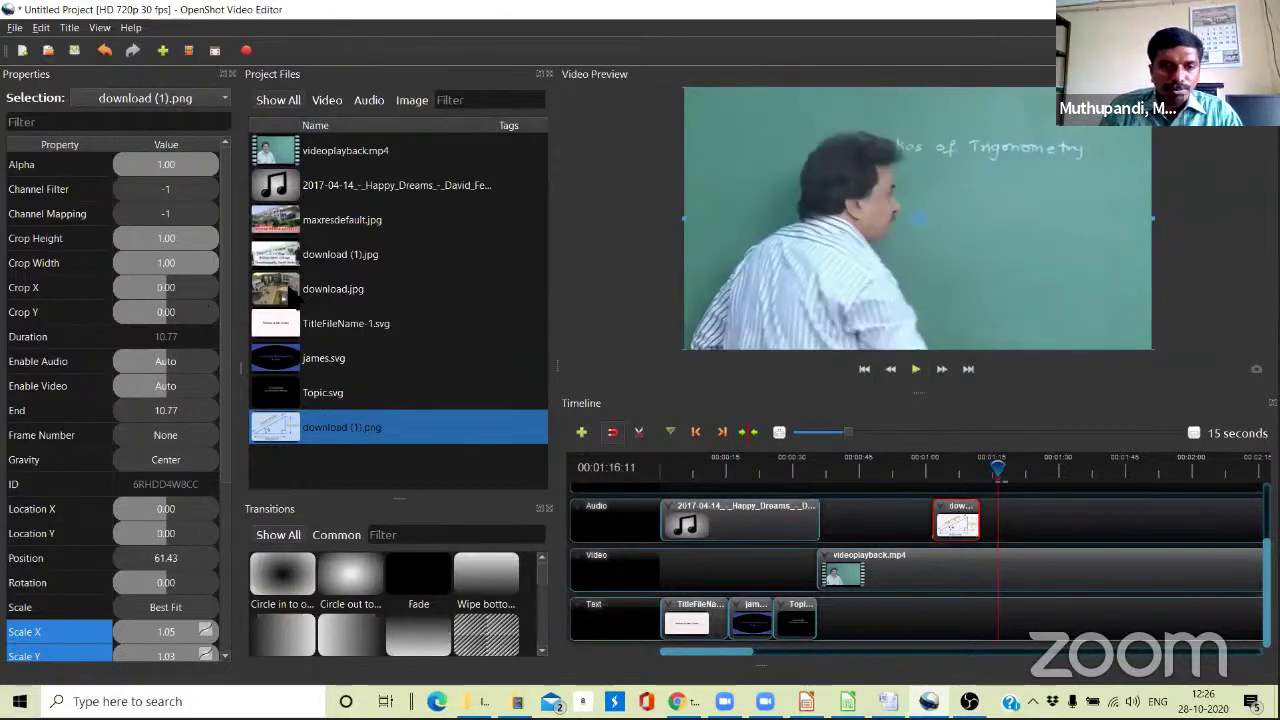
drag(280, 228, 1012, 534)
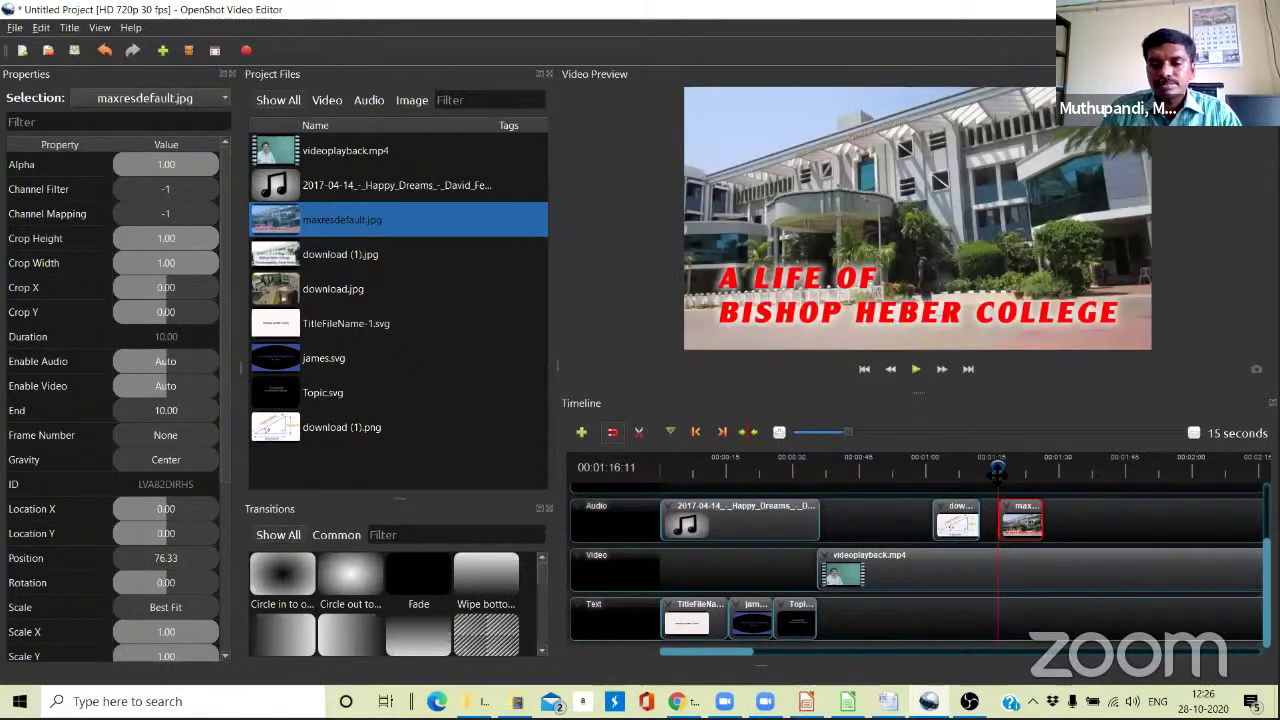
Try the 1/4 Size - Top Left and 1/4 Size - Bottom Left layouts on the triangle image clip.
drag(997, 470, 976, 470)
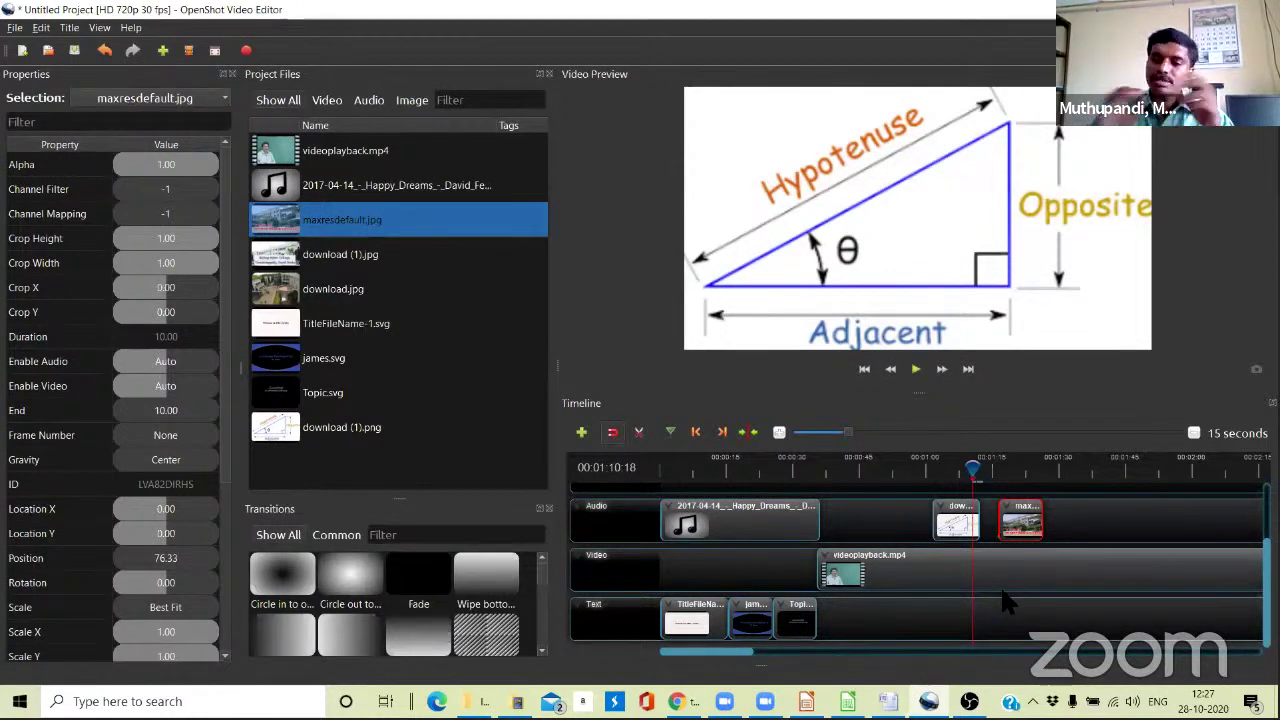
click(1001, 468)
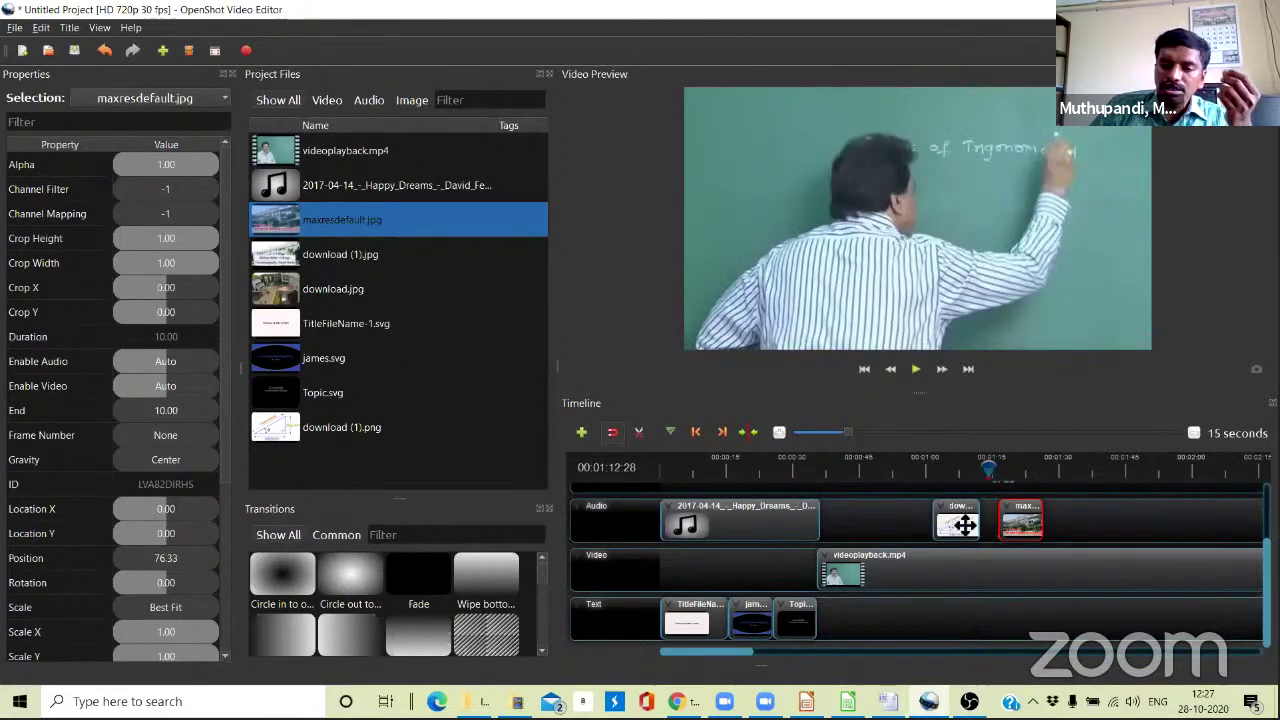
click(964, 524)
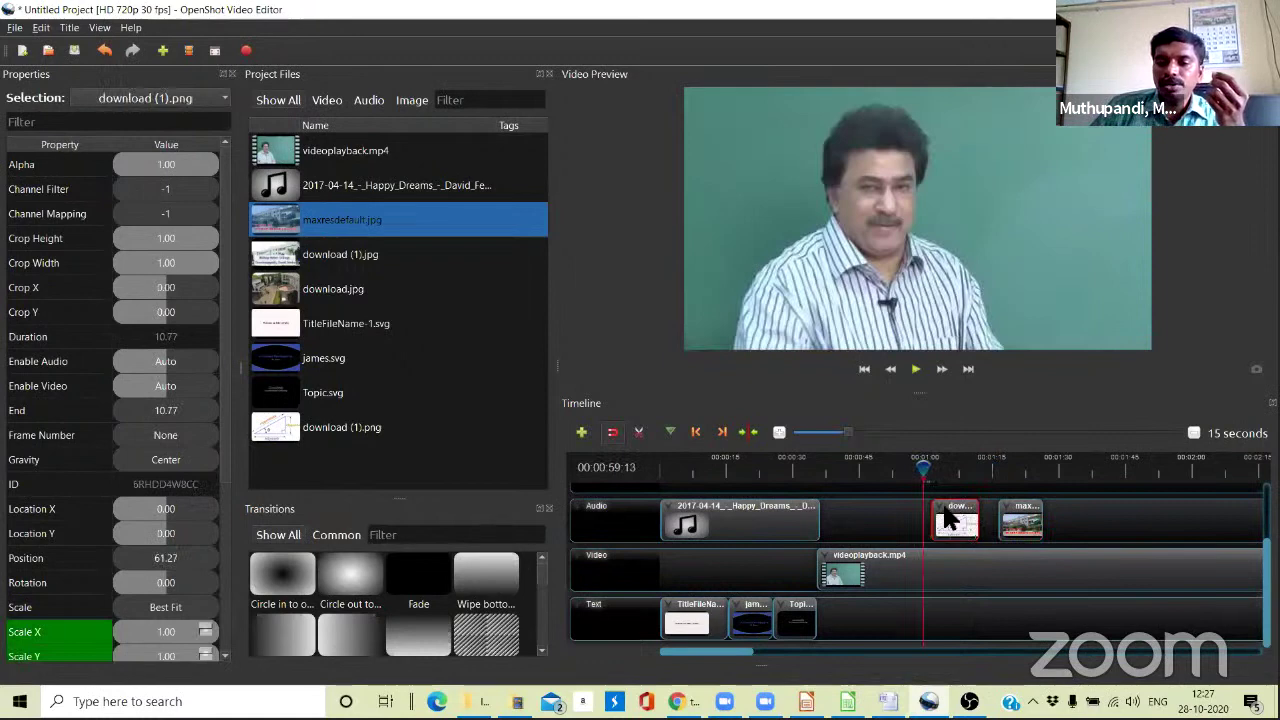
click(945, 468)
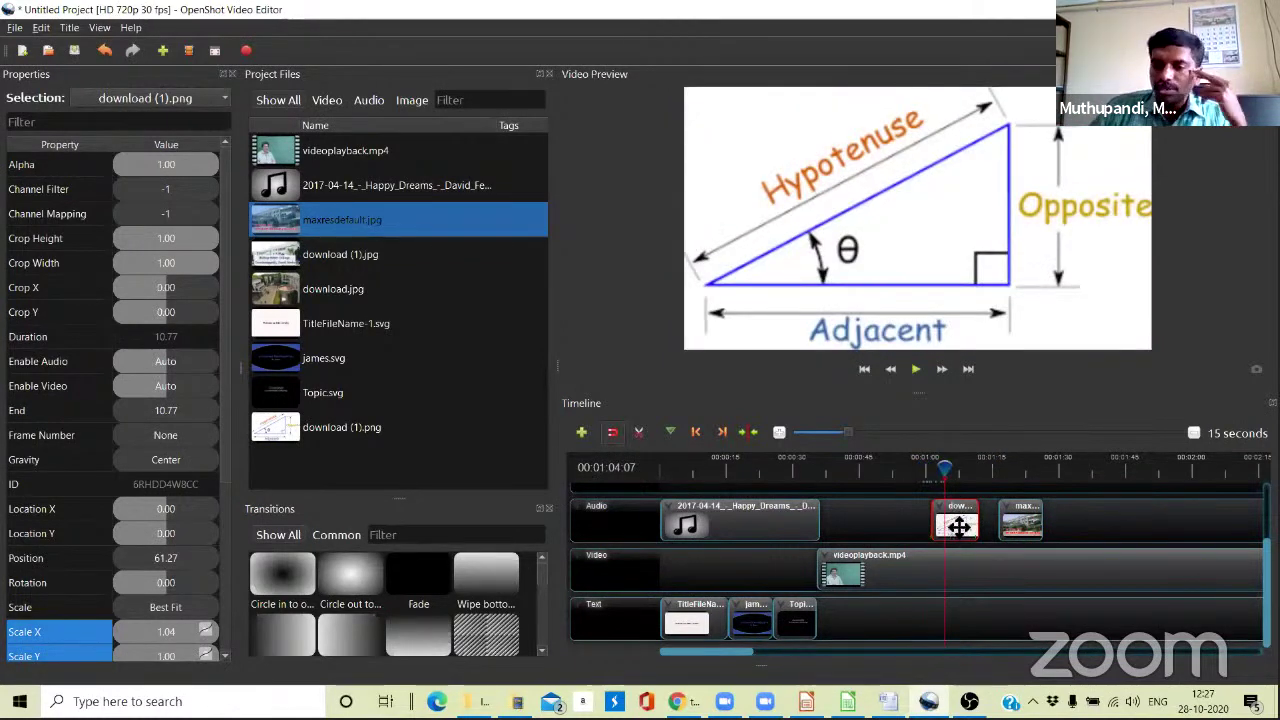
right_click(957, 526)
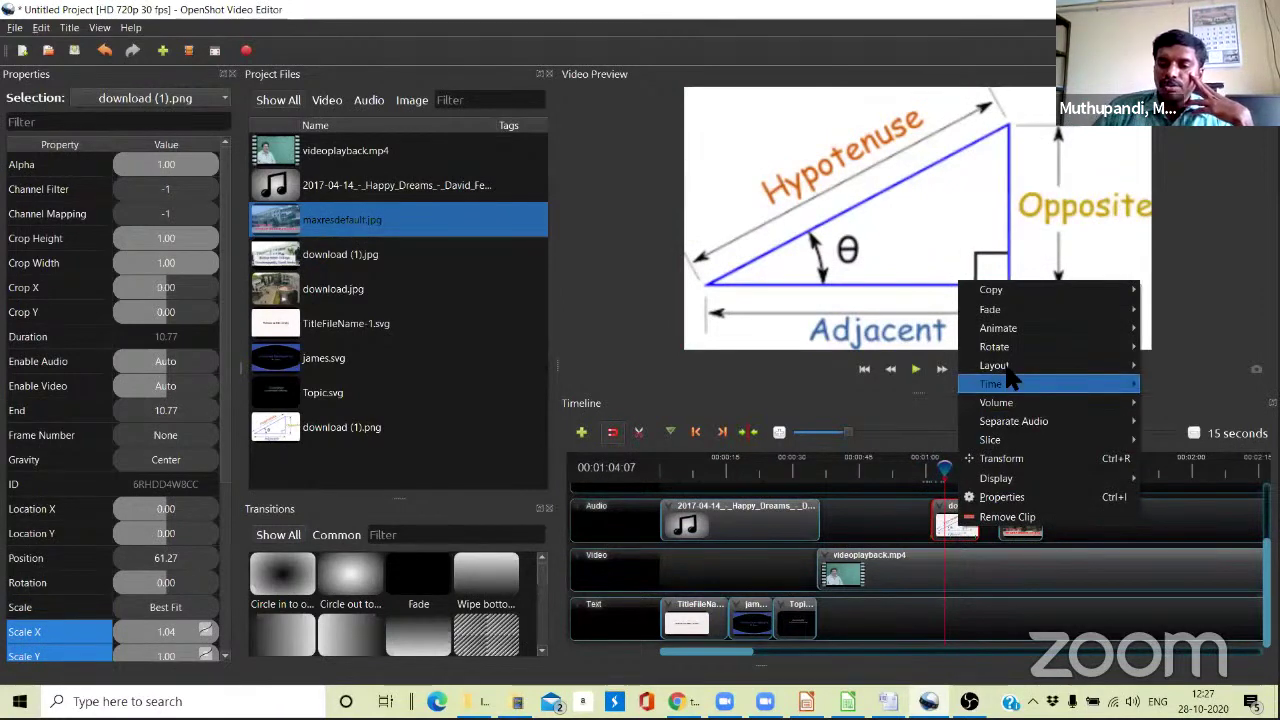
mouse_move(995, 366)
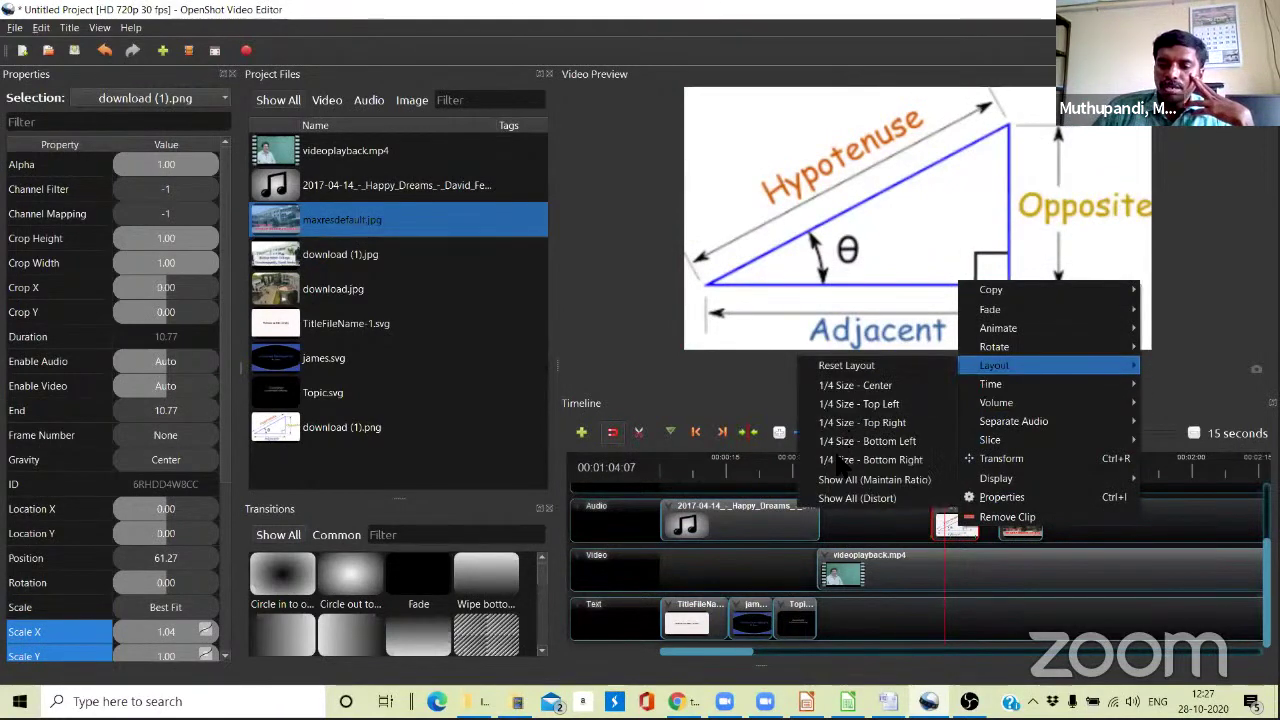
click(880, 404)
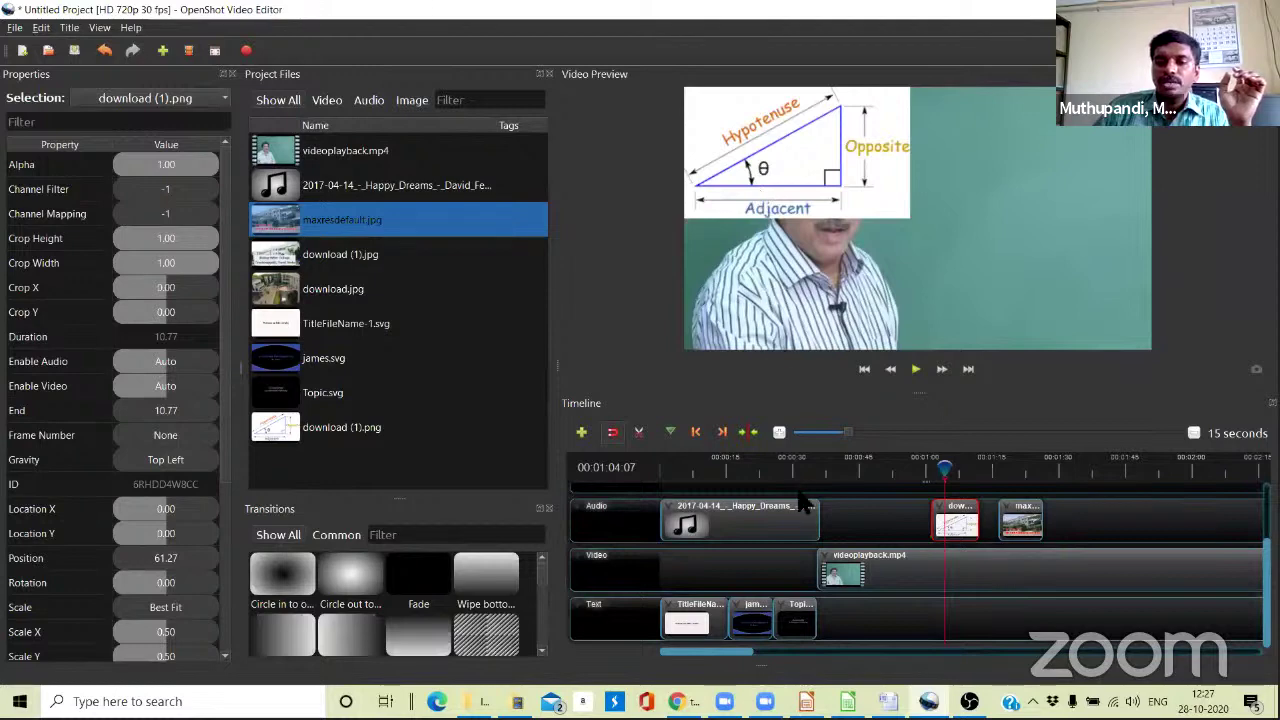
right_click(948, 516)
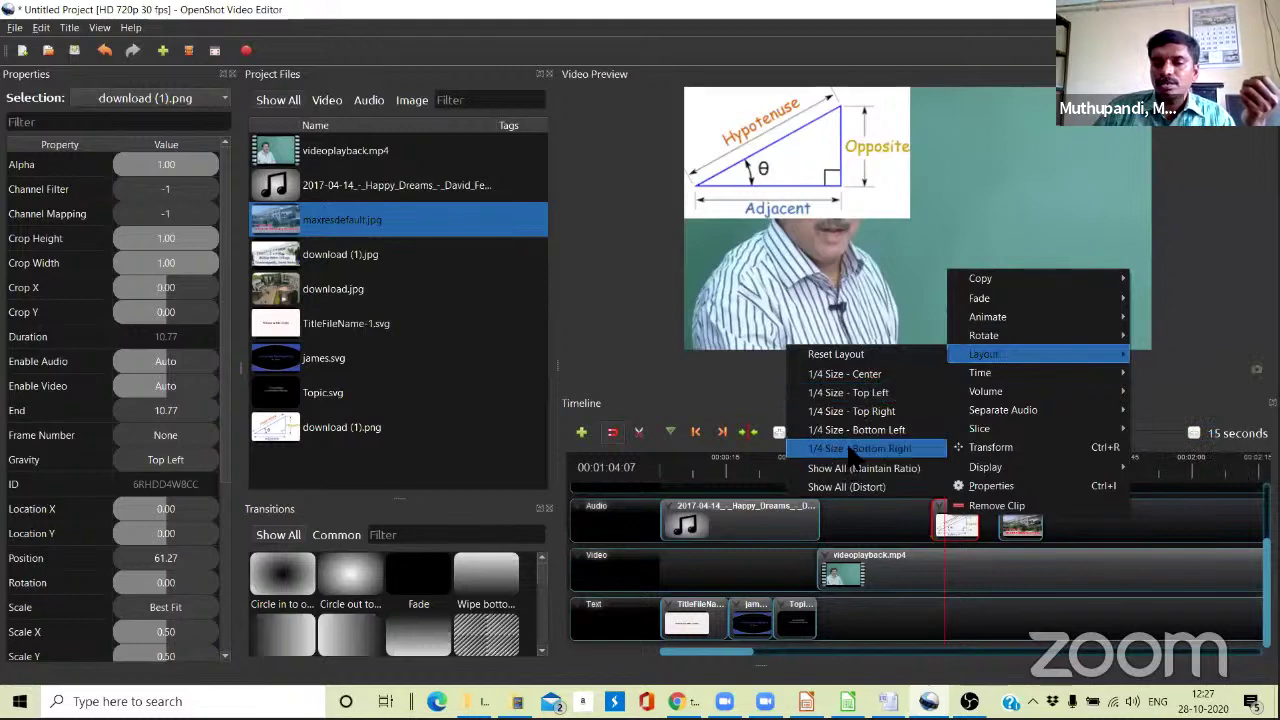
click(862, 430)
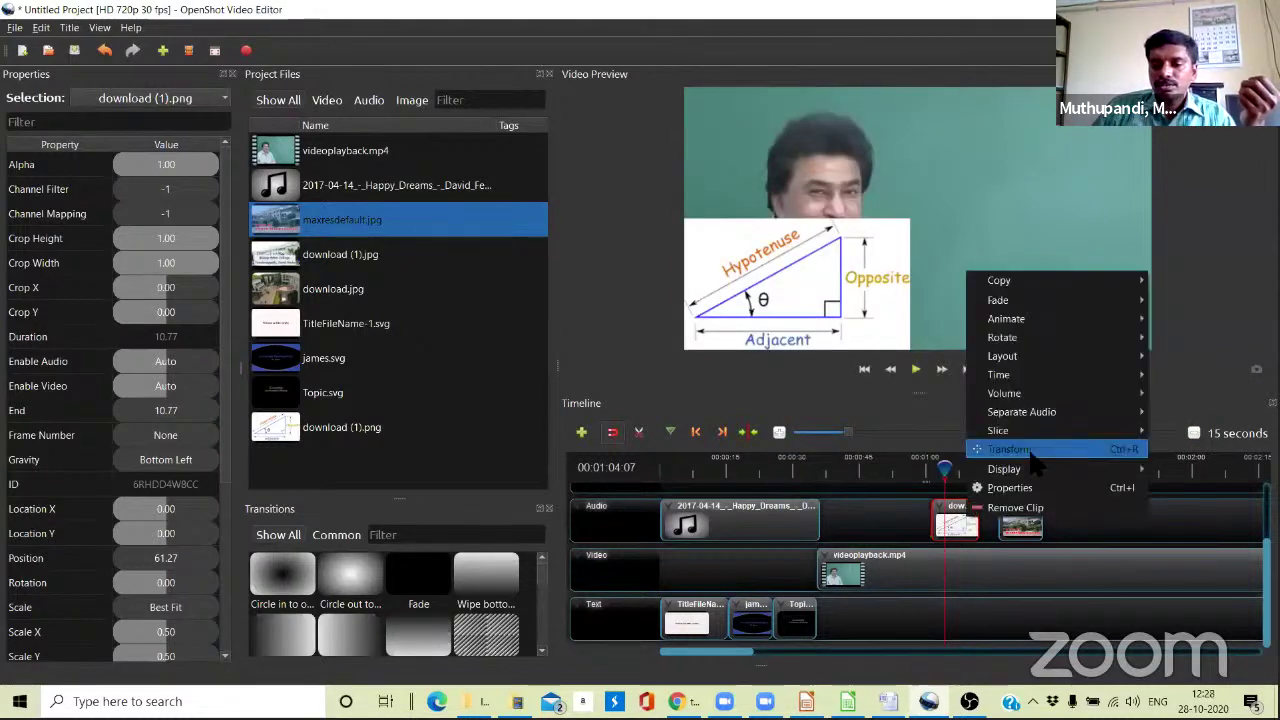
Apply the 1/4 Size - Top Right layout to the triangle image clip and play the section from 00:00:57:06.
right_click(966, 518)
mouse_move(1030, 358)
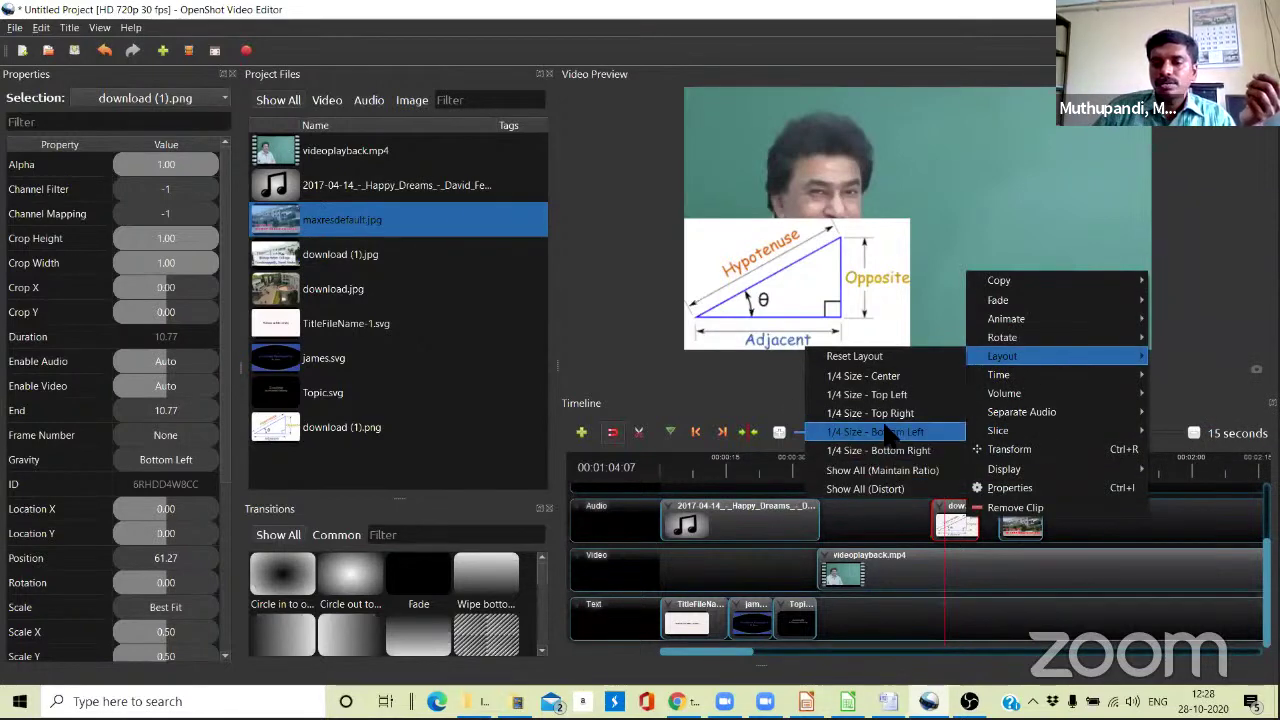
click(884, 413)
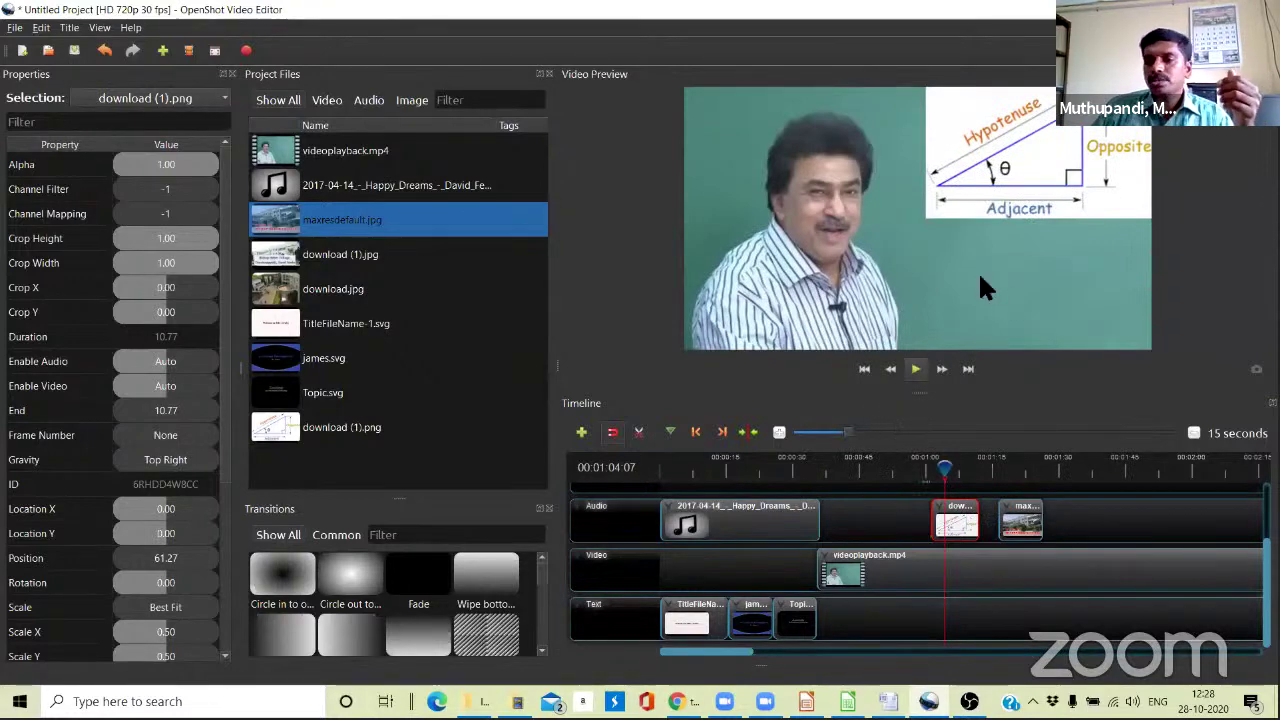
drag(947, 470, 913, 470)
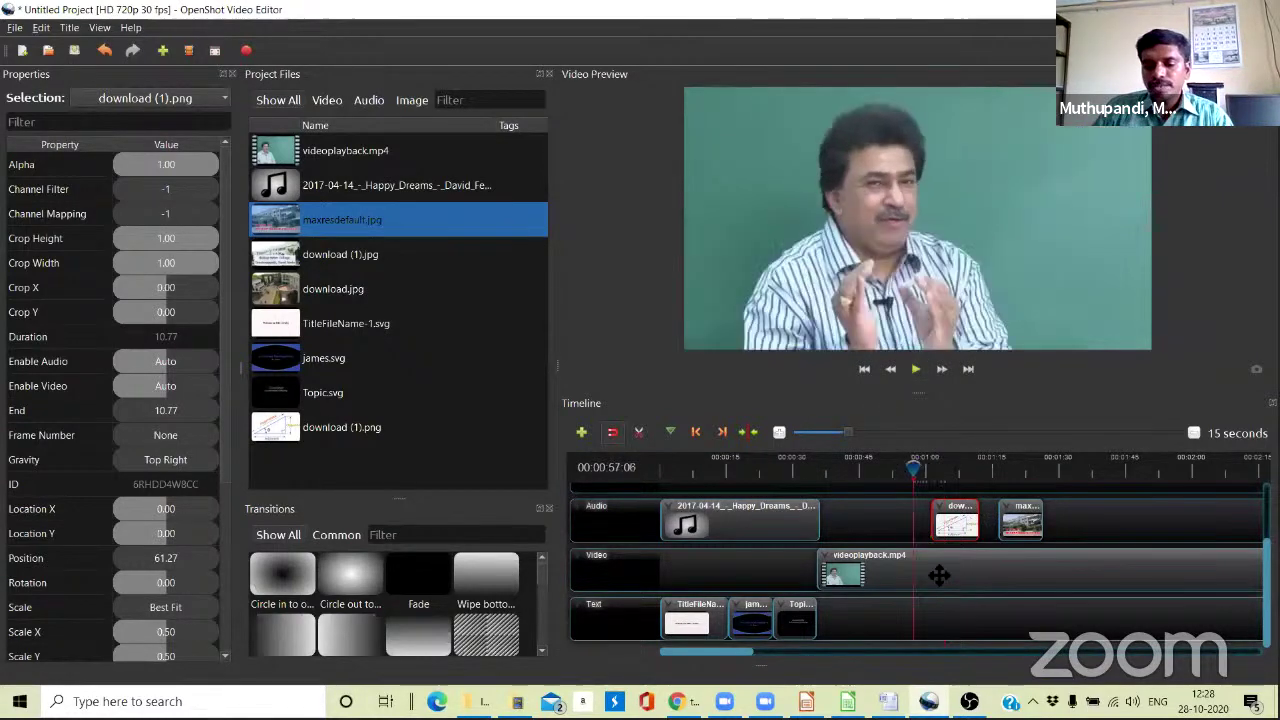
key(space)
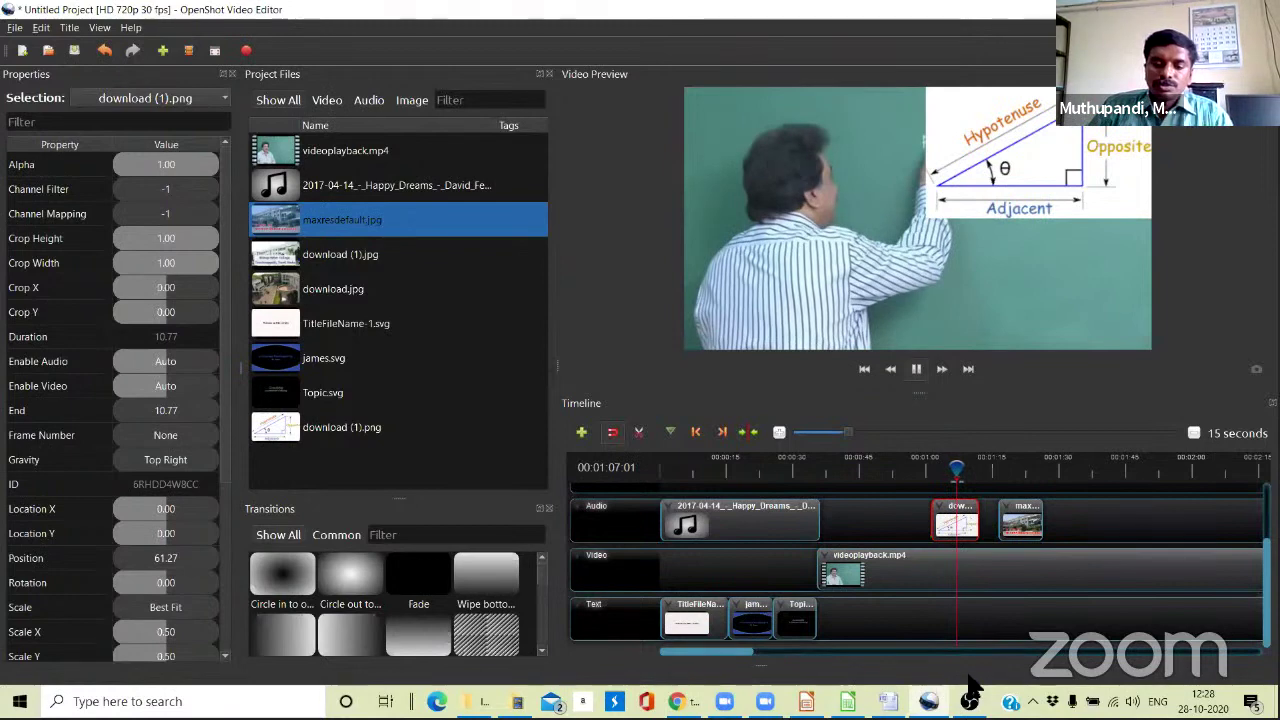
key(space)
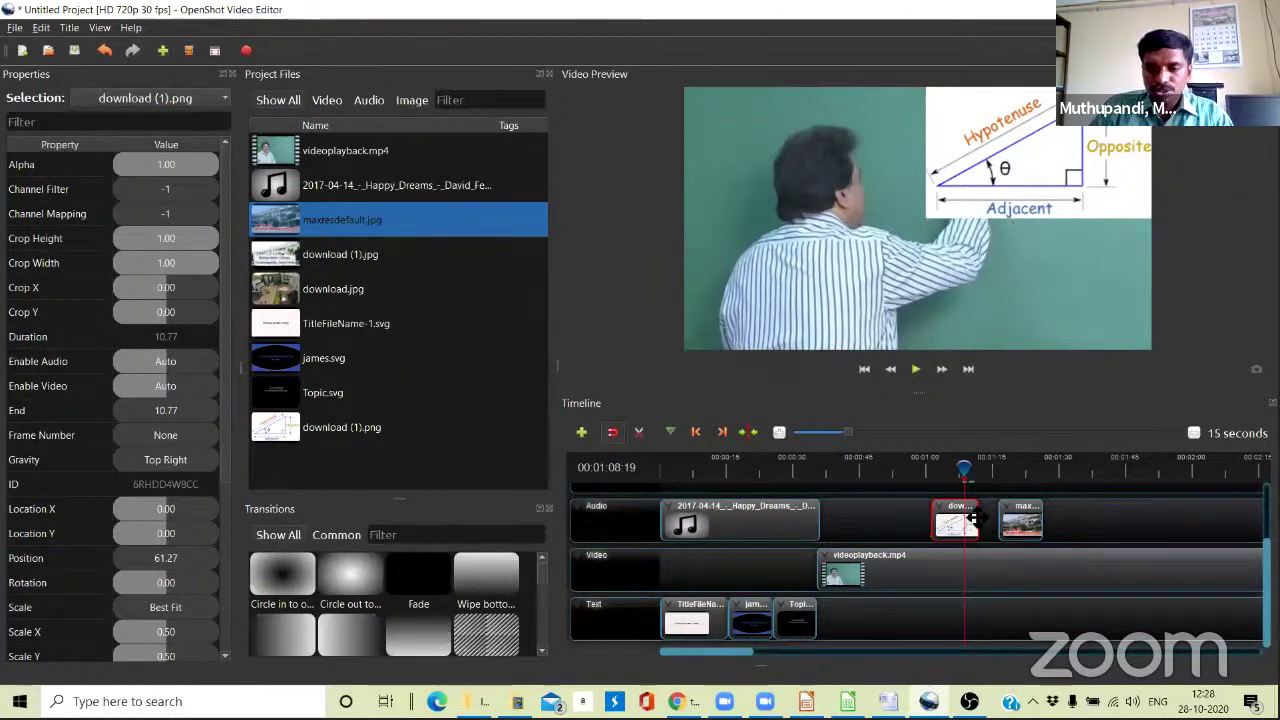
Shorten the triangle image clip to about 4.77 seconds and play the lecture through both overlaid images.
drag(963, 470, 955, 472)
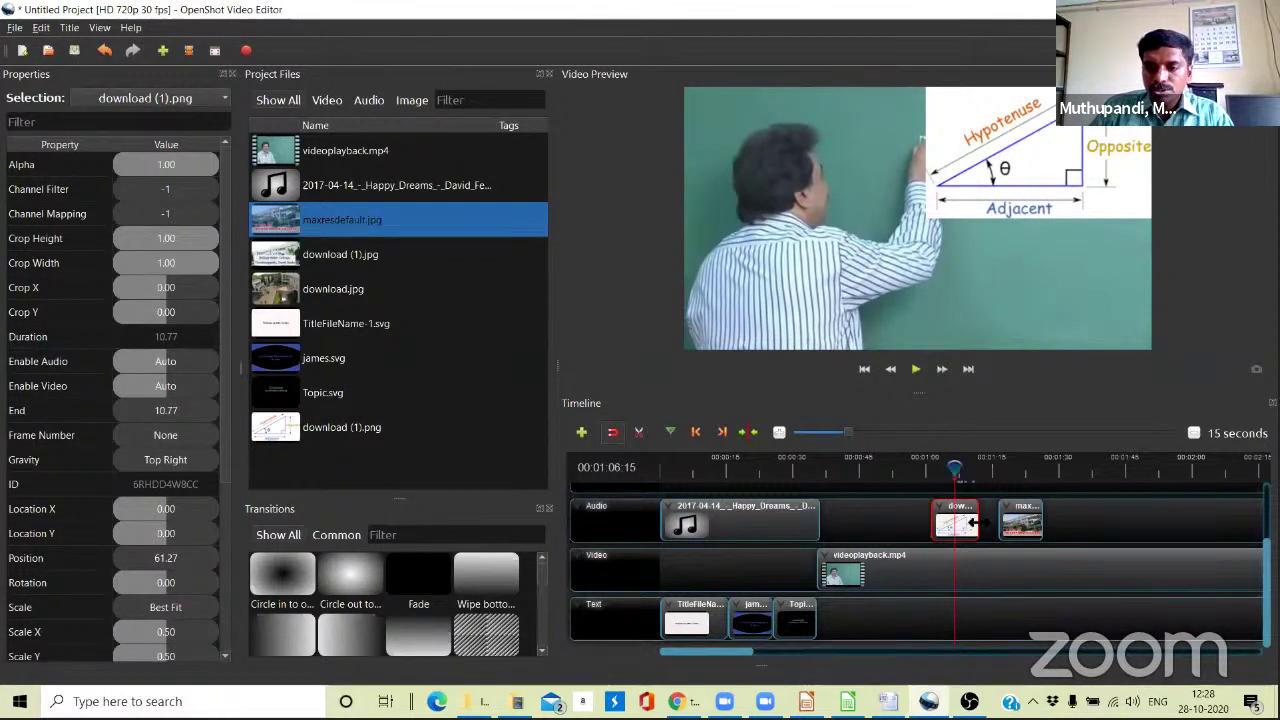
drag(977, 521, 944, 521)
click(918, 467)
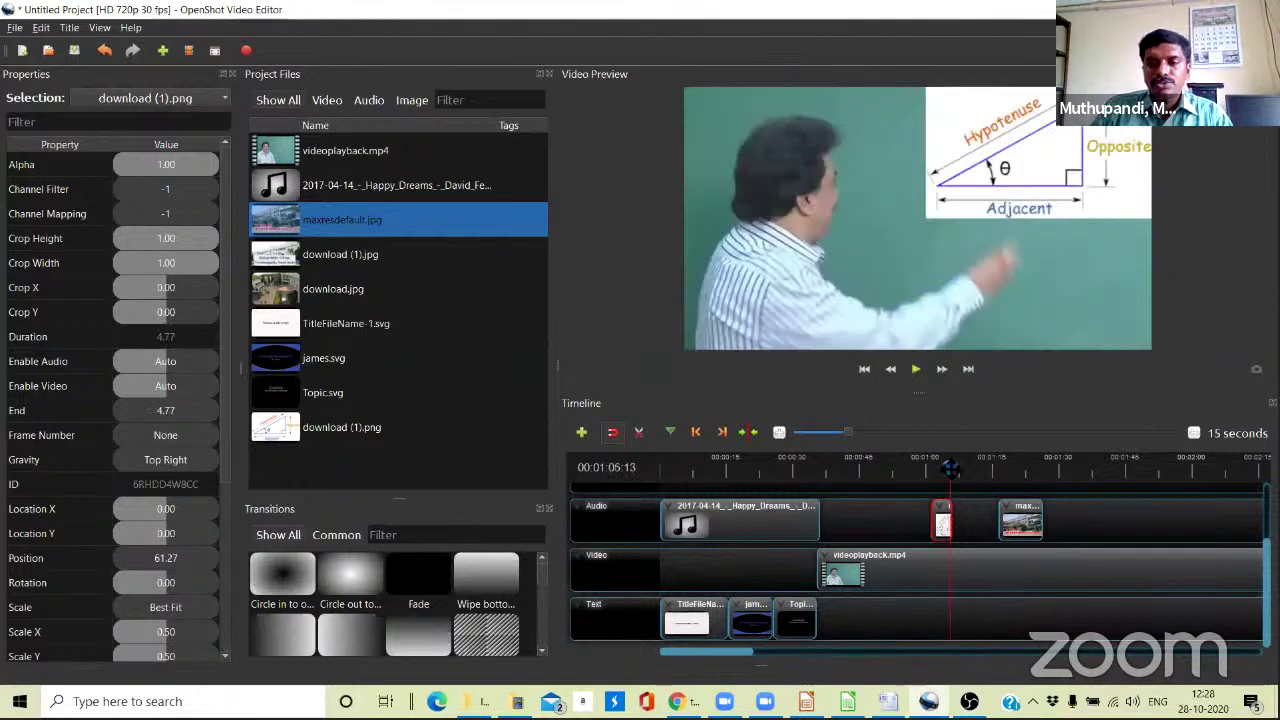
key(space)
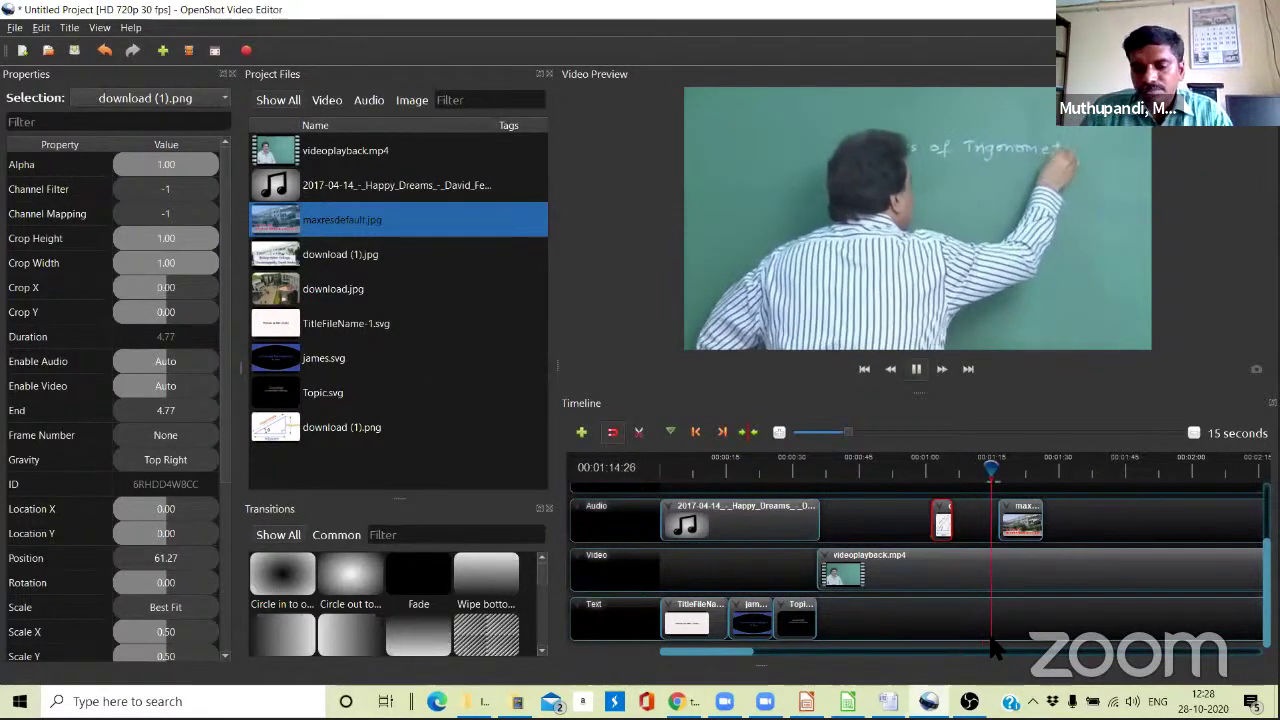
key(space)
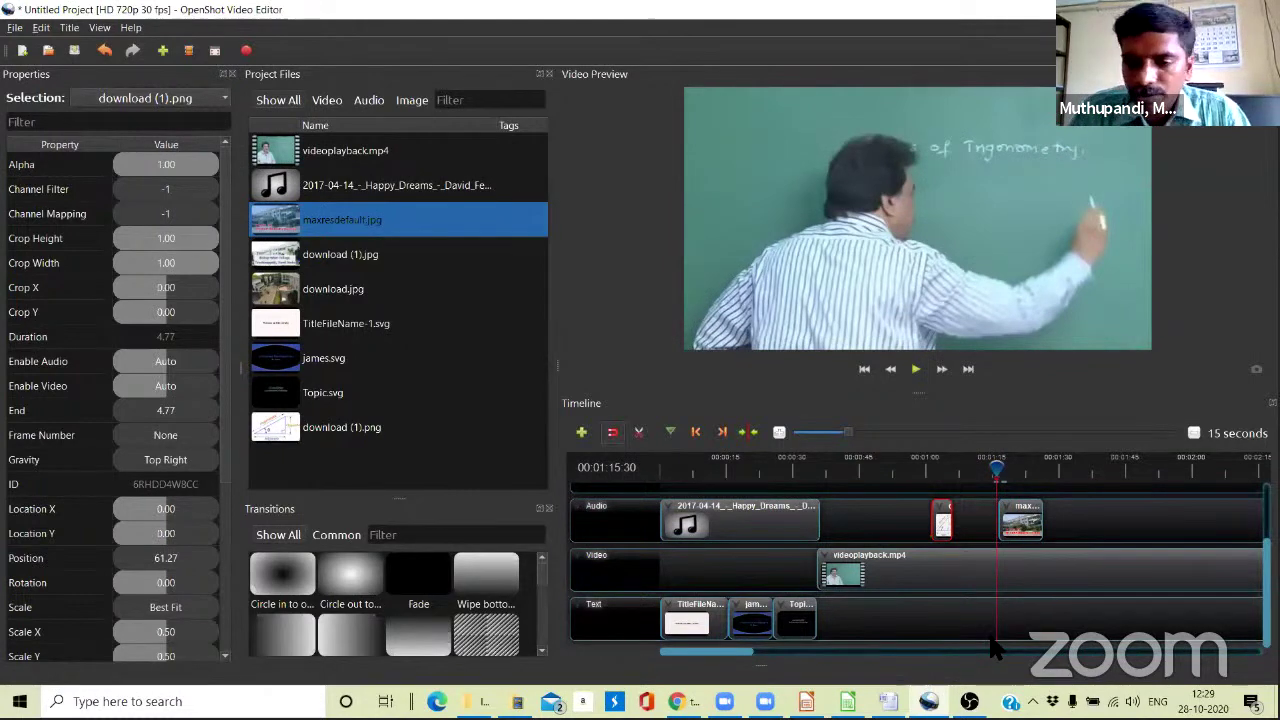
key(space)
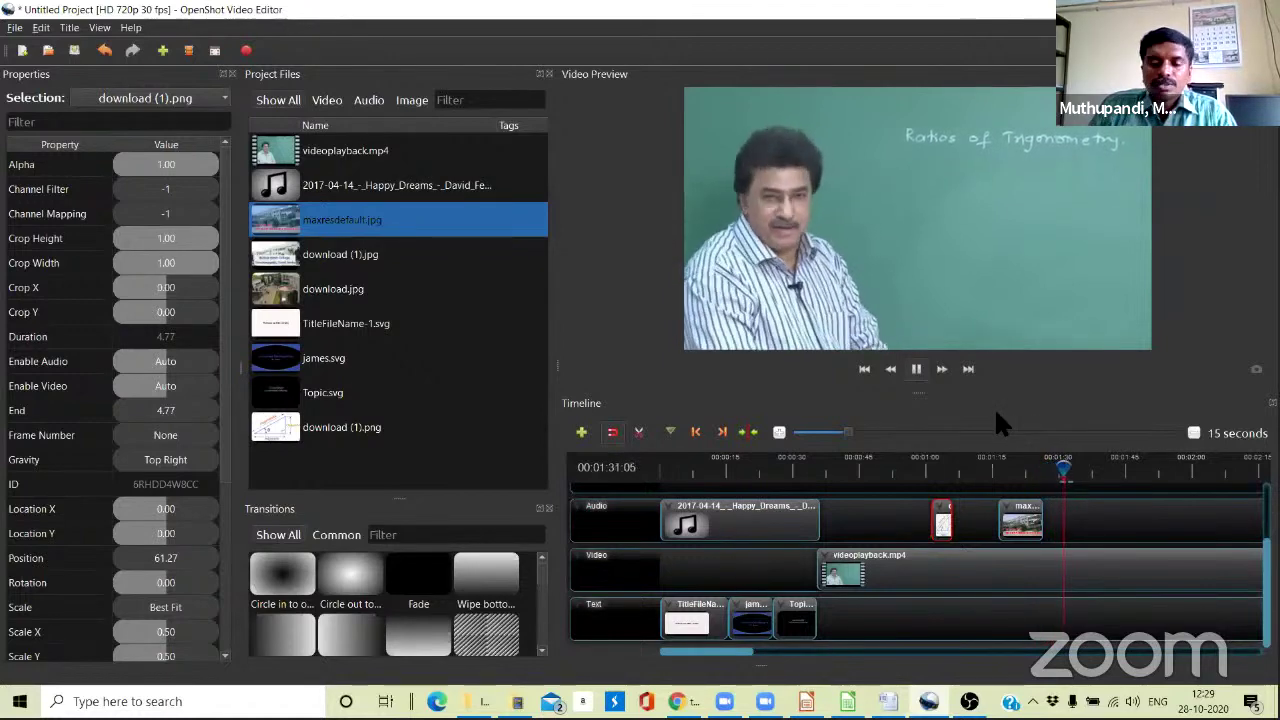
key(space)
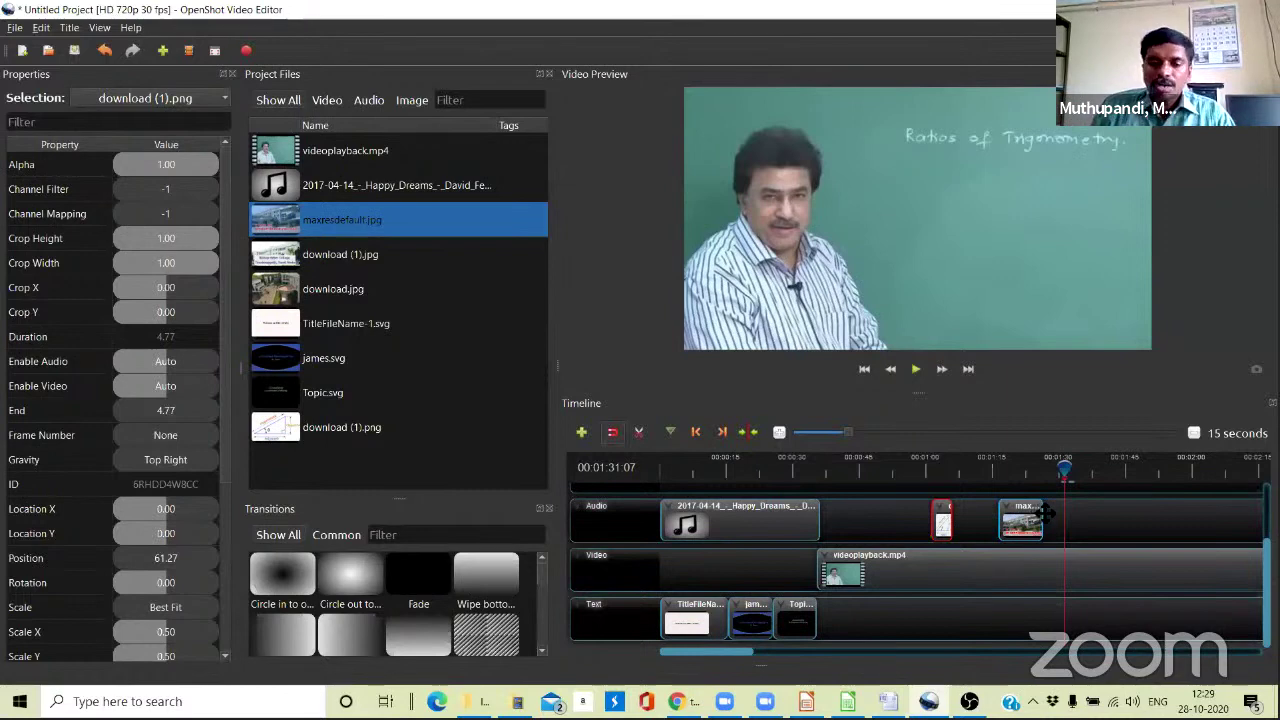
Select the background music clip and play a moment of the Creativity title section from about 00:00:30.
click(735, 528)
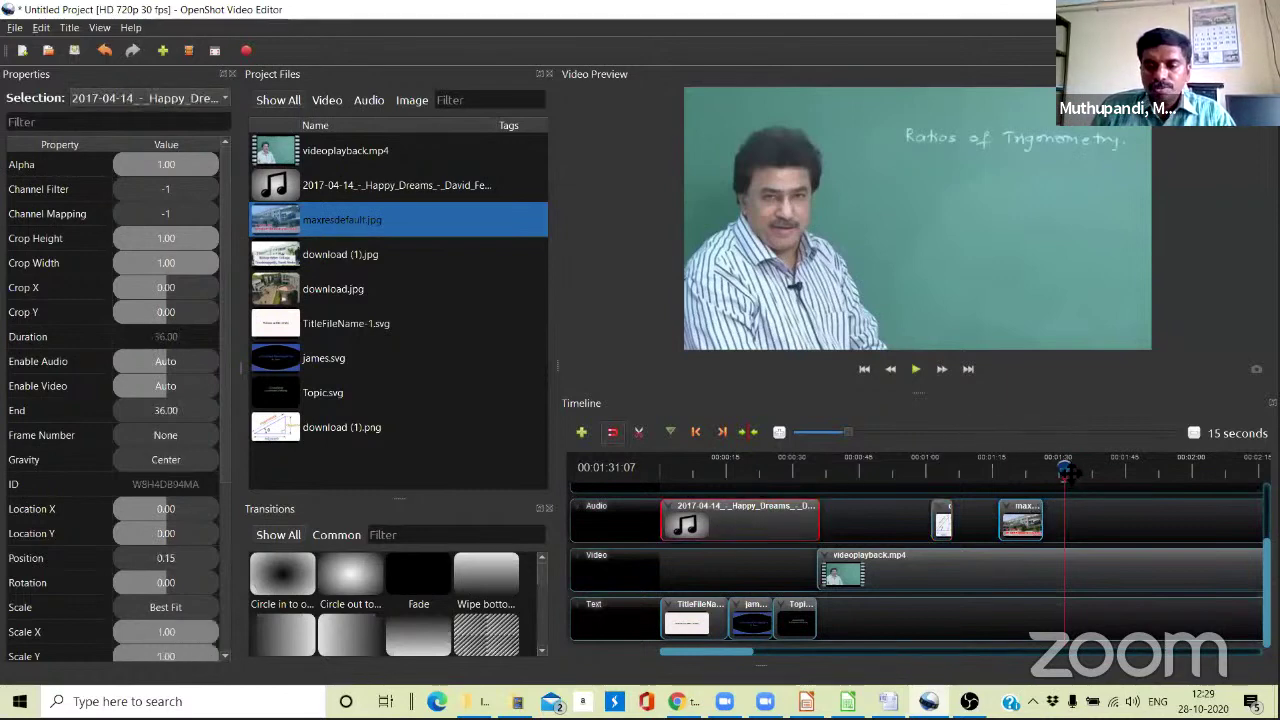
drag(1065, 473, 884, 470)
click(858, 467)
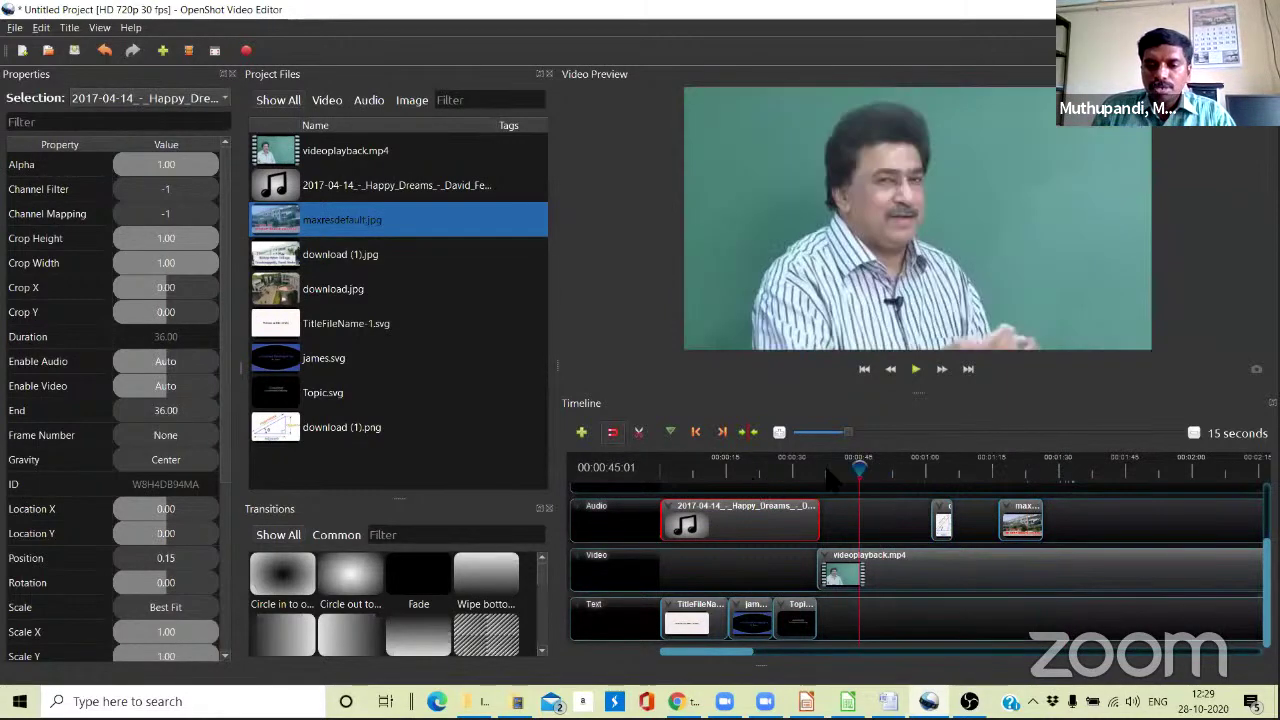
click(791, 467)
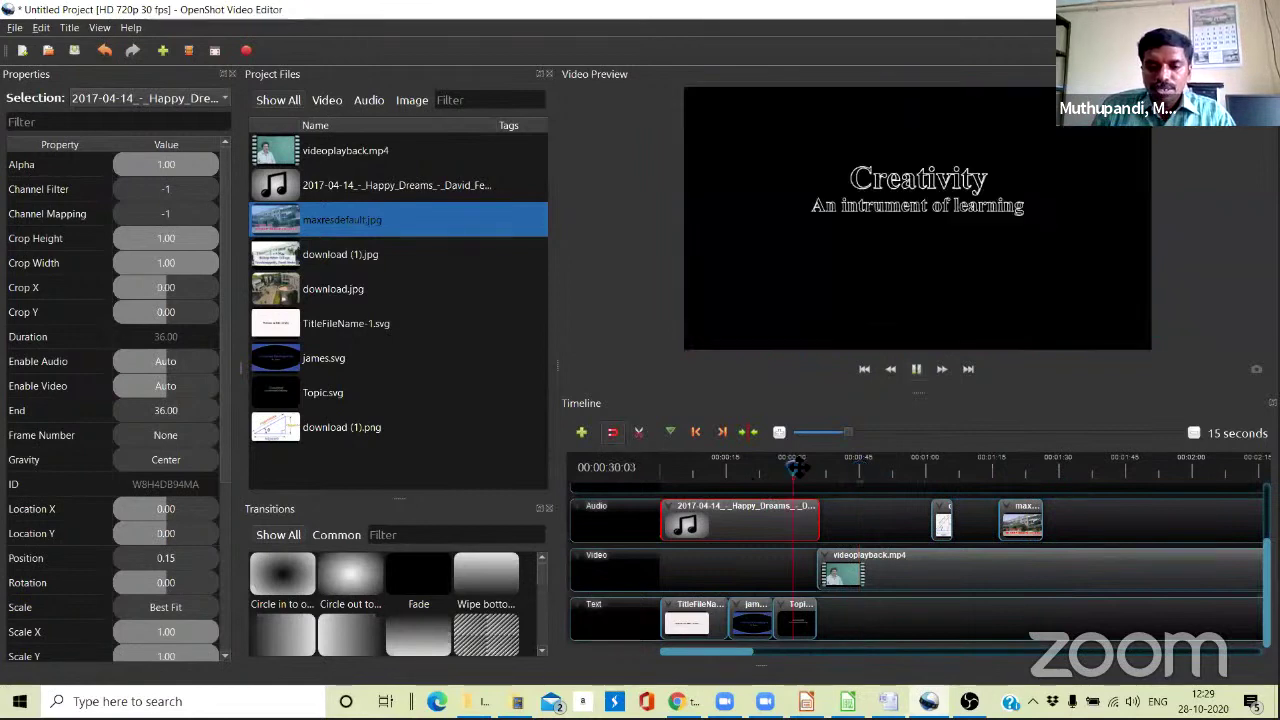
key(space)
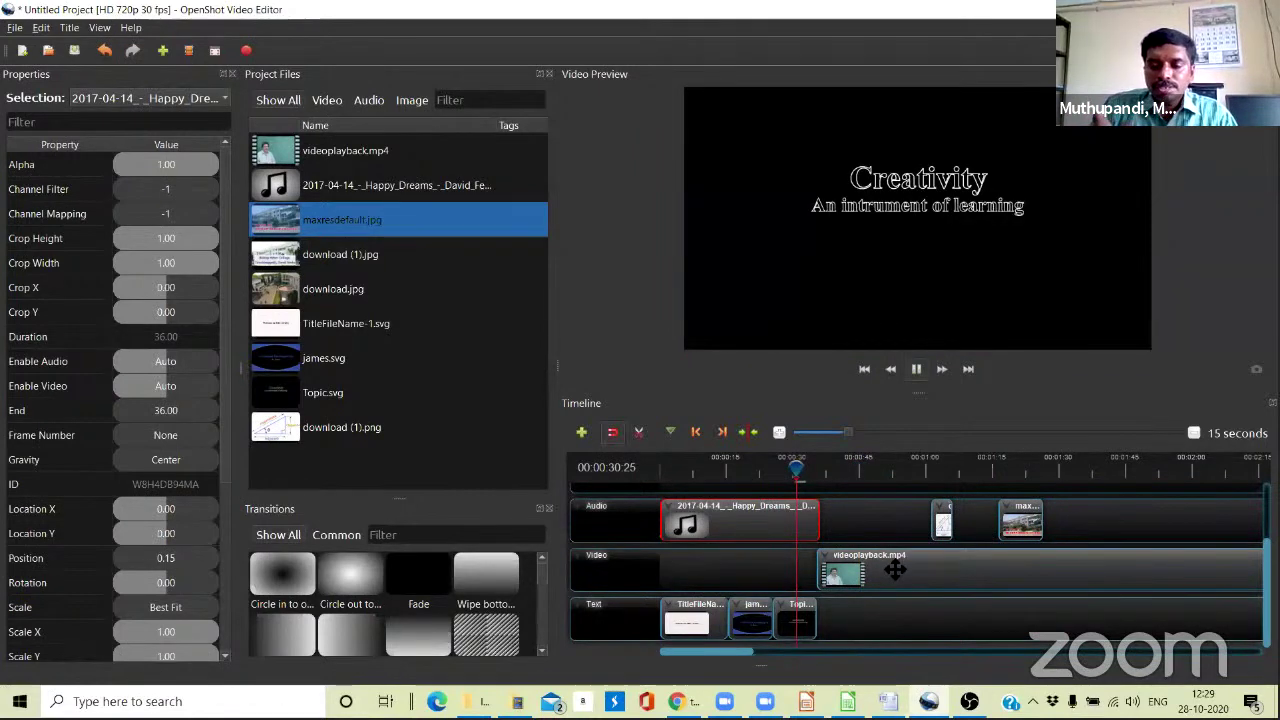
key(space)
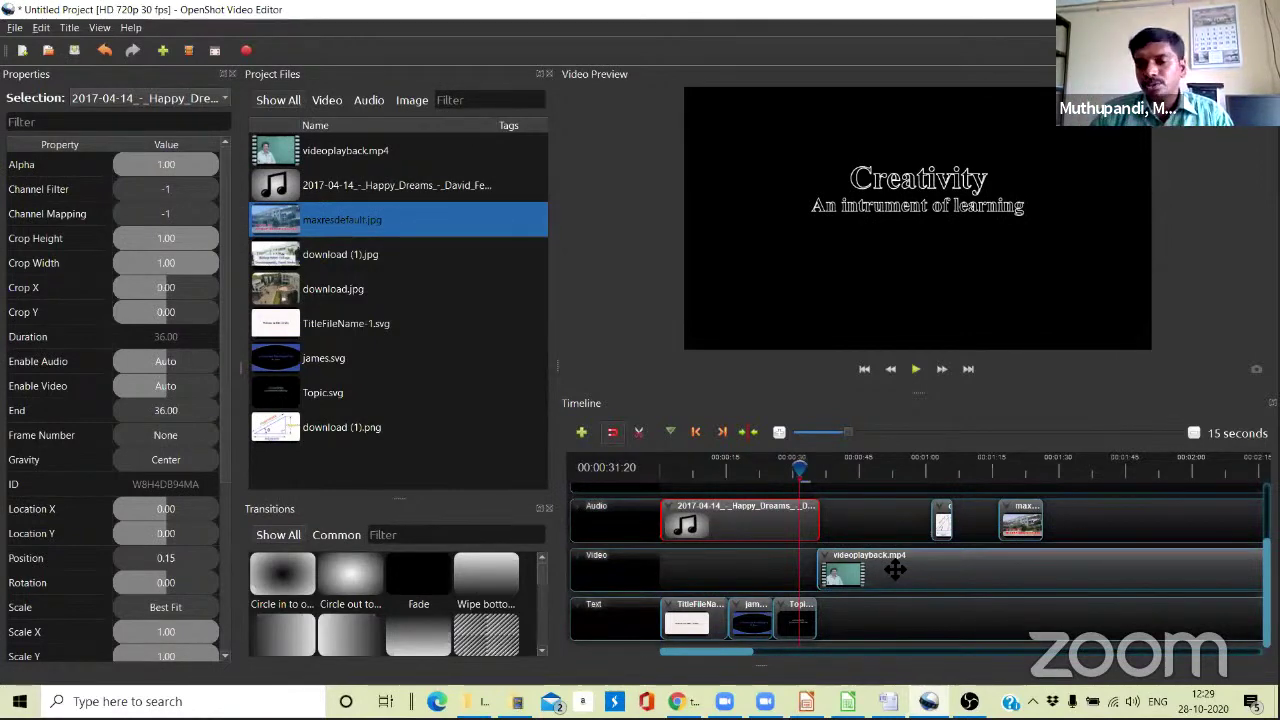
Set the volume of the entire background music clip to Level 90%.
right_click(769, 527)
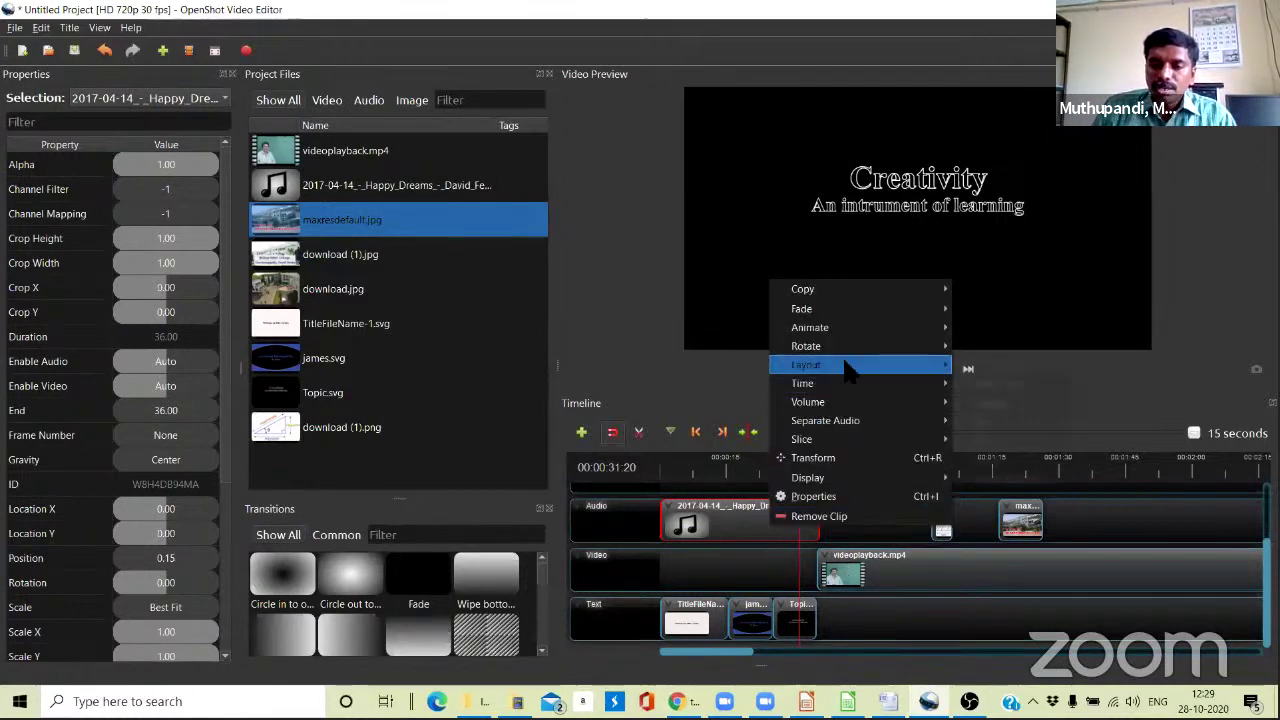
mouse_move(856, 404)
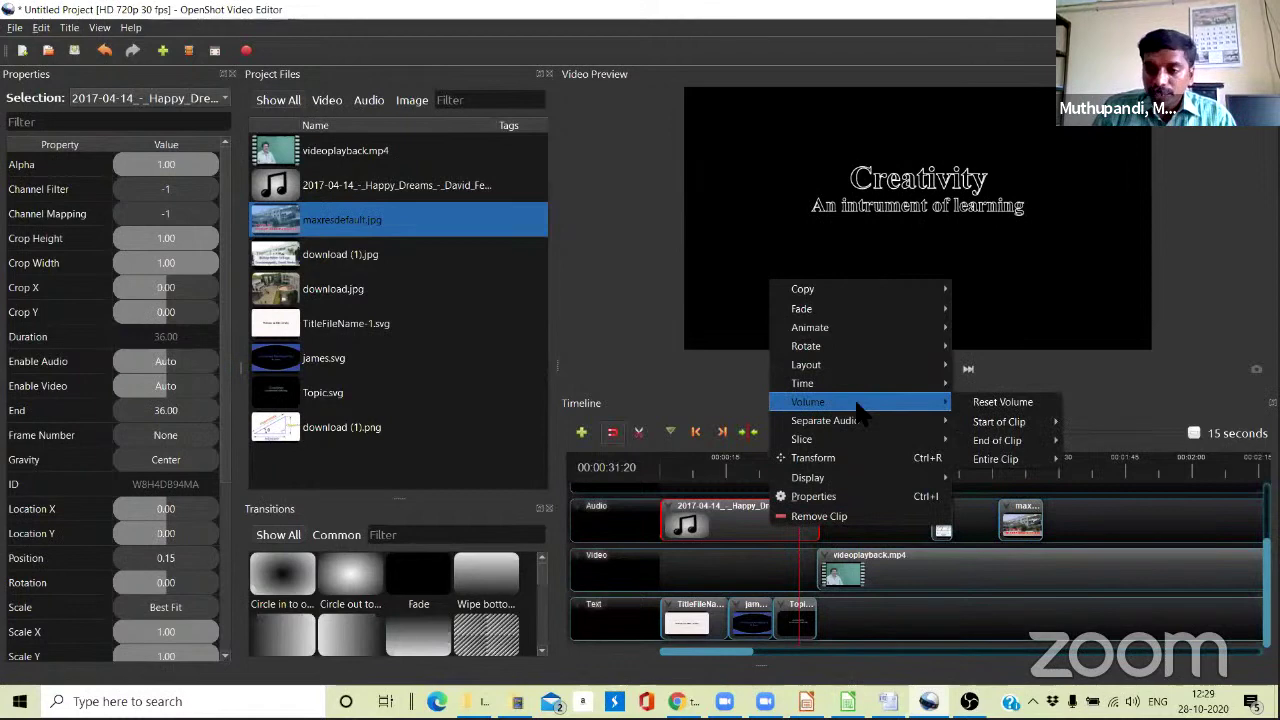
mouse_move(1000, 441)
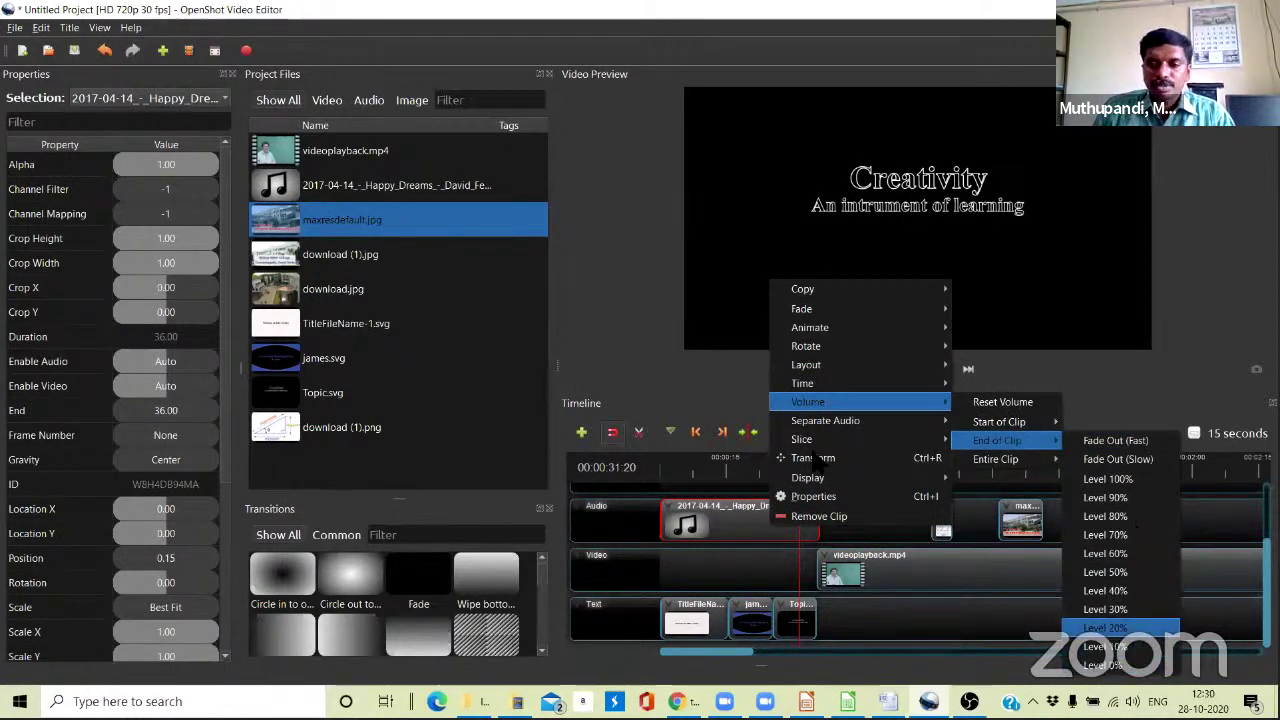
right_click(763, 528)
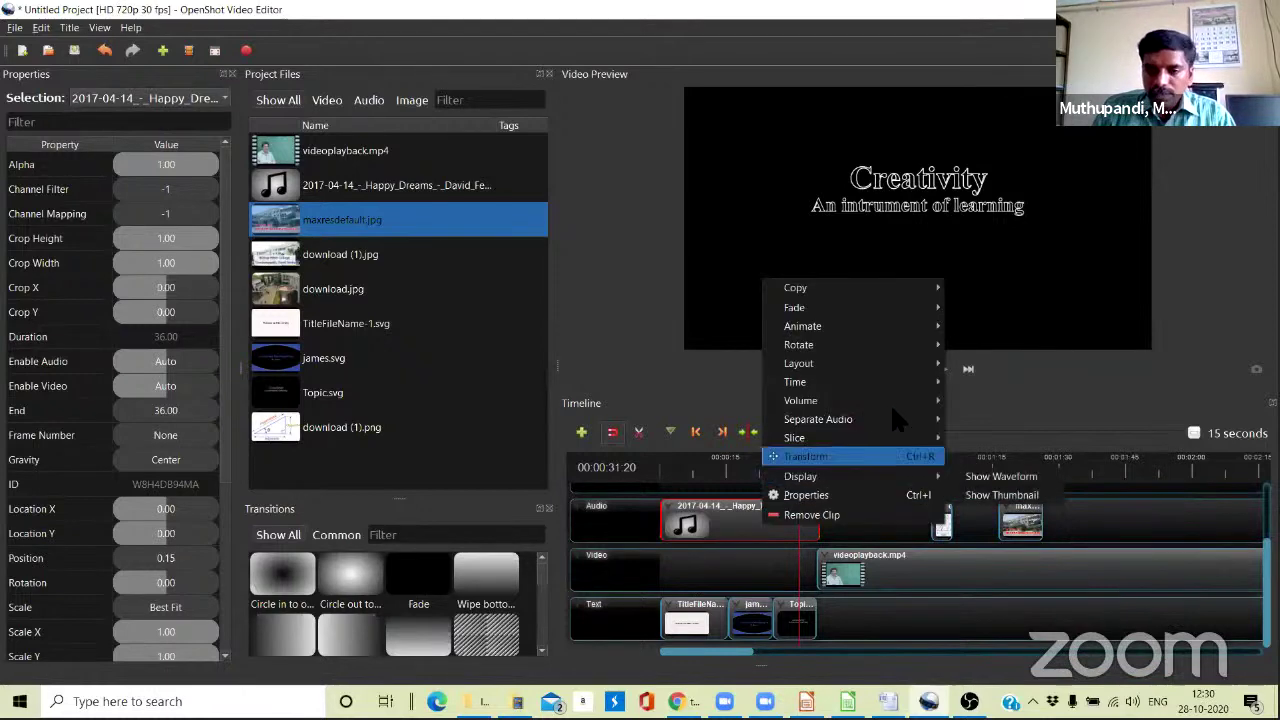
mouse_move(900, 401)
mouse_move(1032, 458)
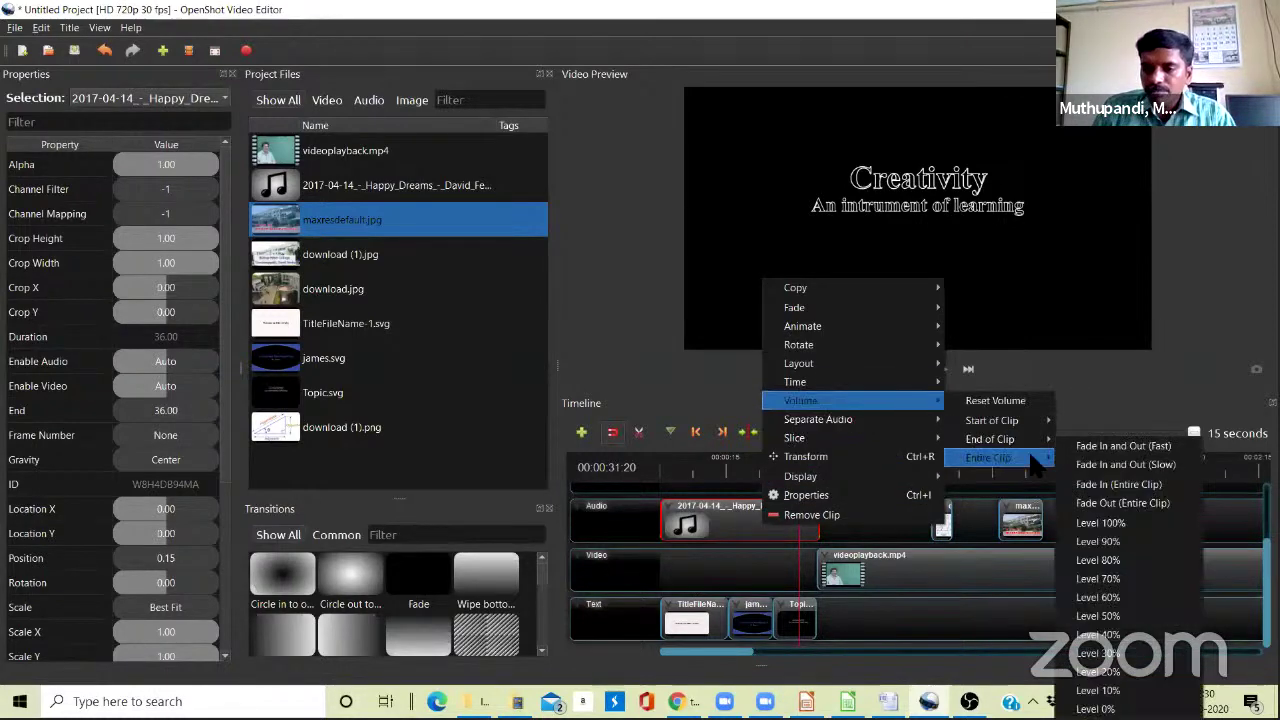
click(1110, 541)
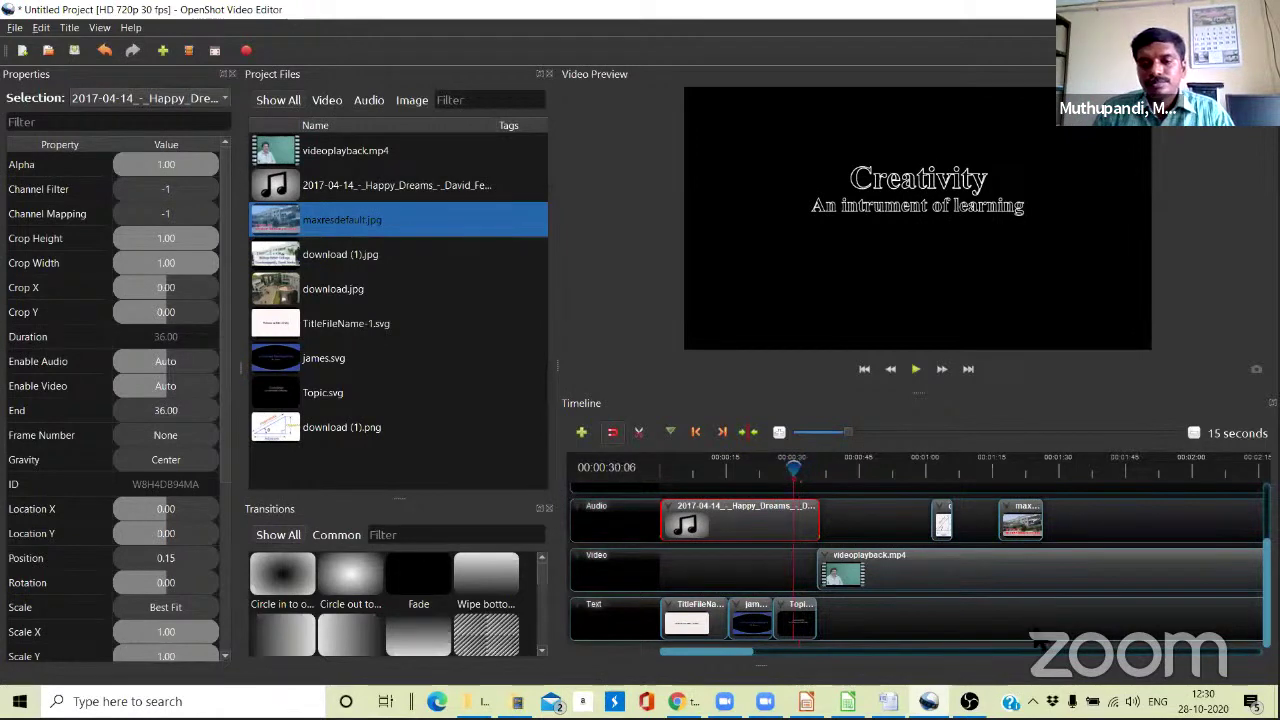
Play a moment from about 00:00:30, then play from 00:00:18:17 through the remaining titles into the start of the lecture clip.
click(790, 468)
key(space)
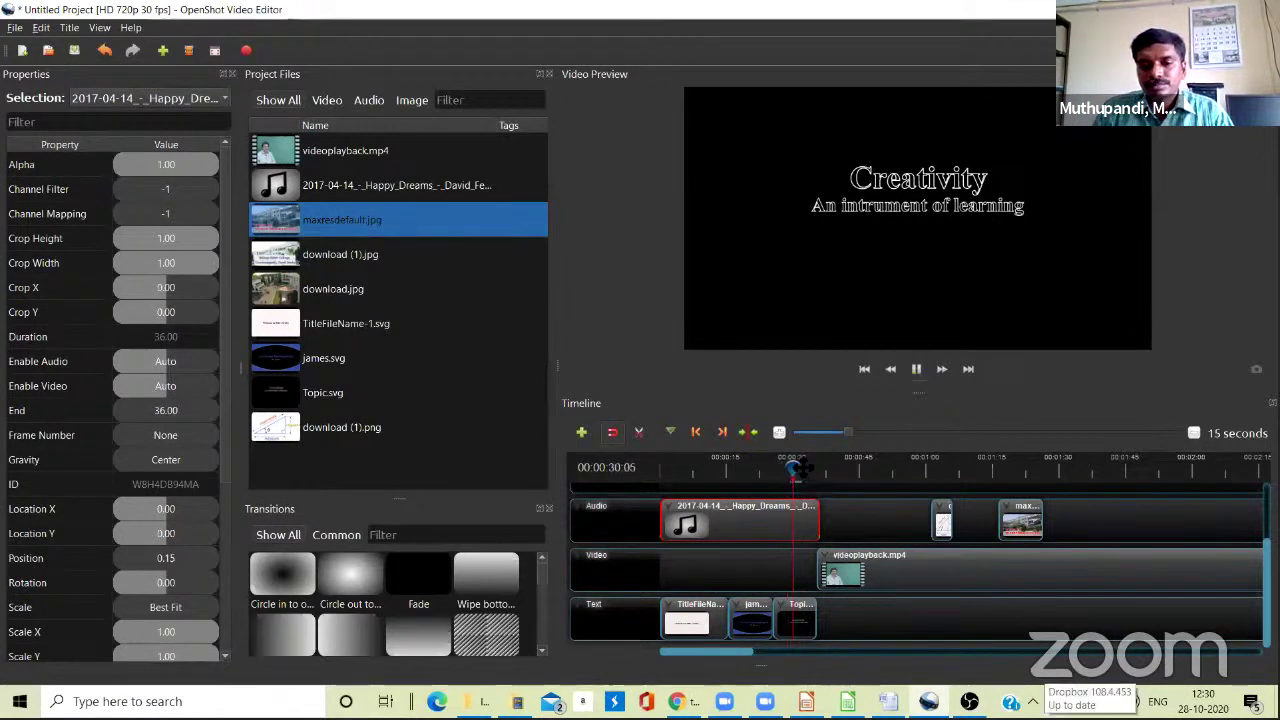
click(741, 468)
key(space)
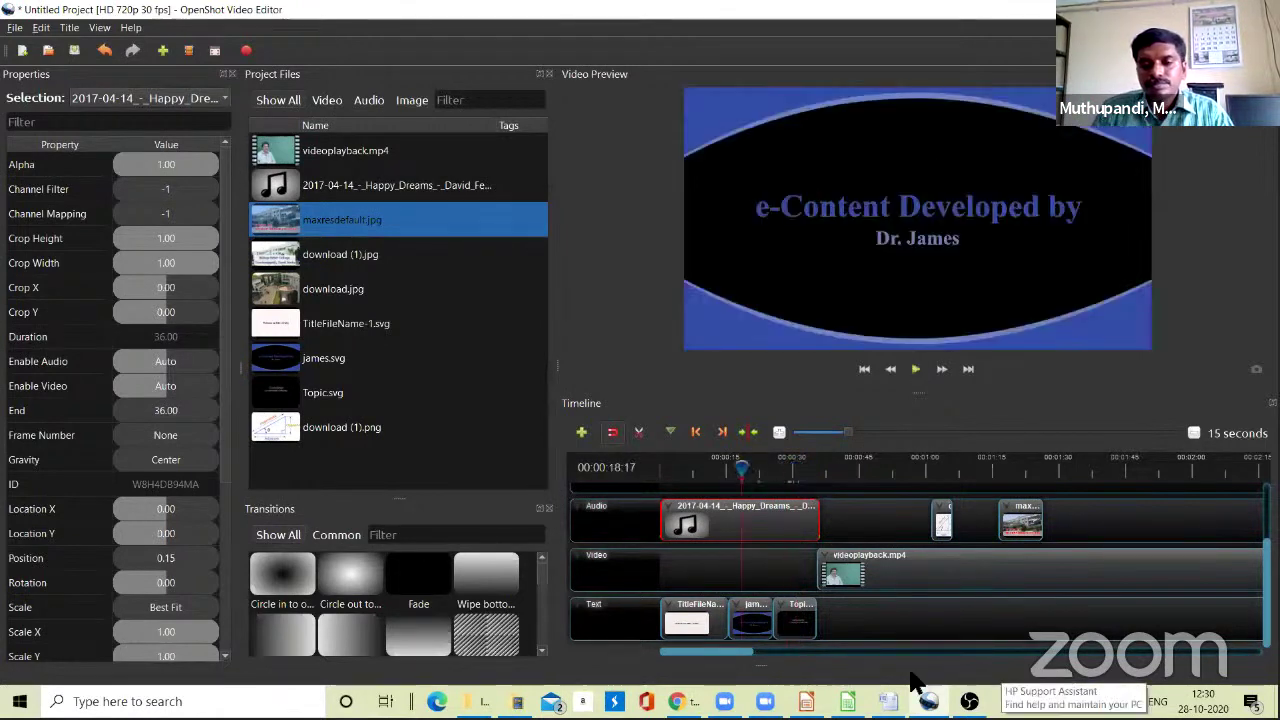
key(space)
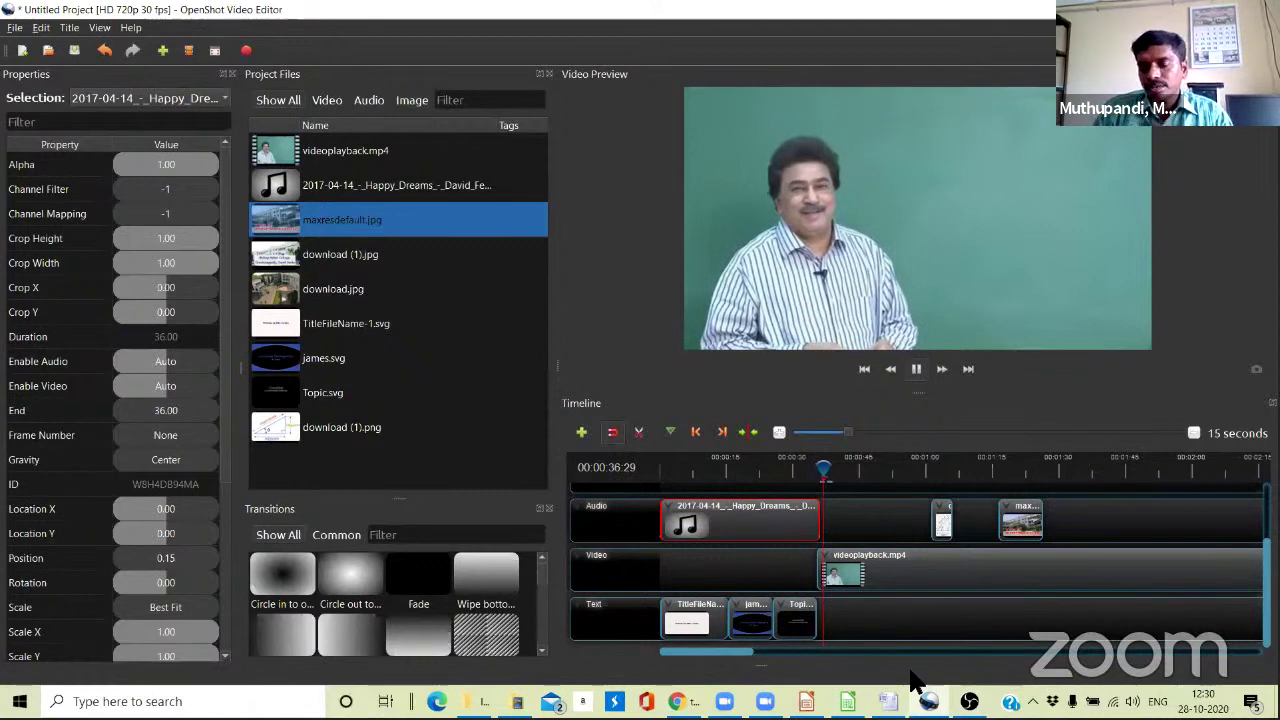
key(space)
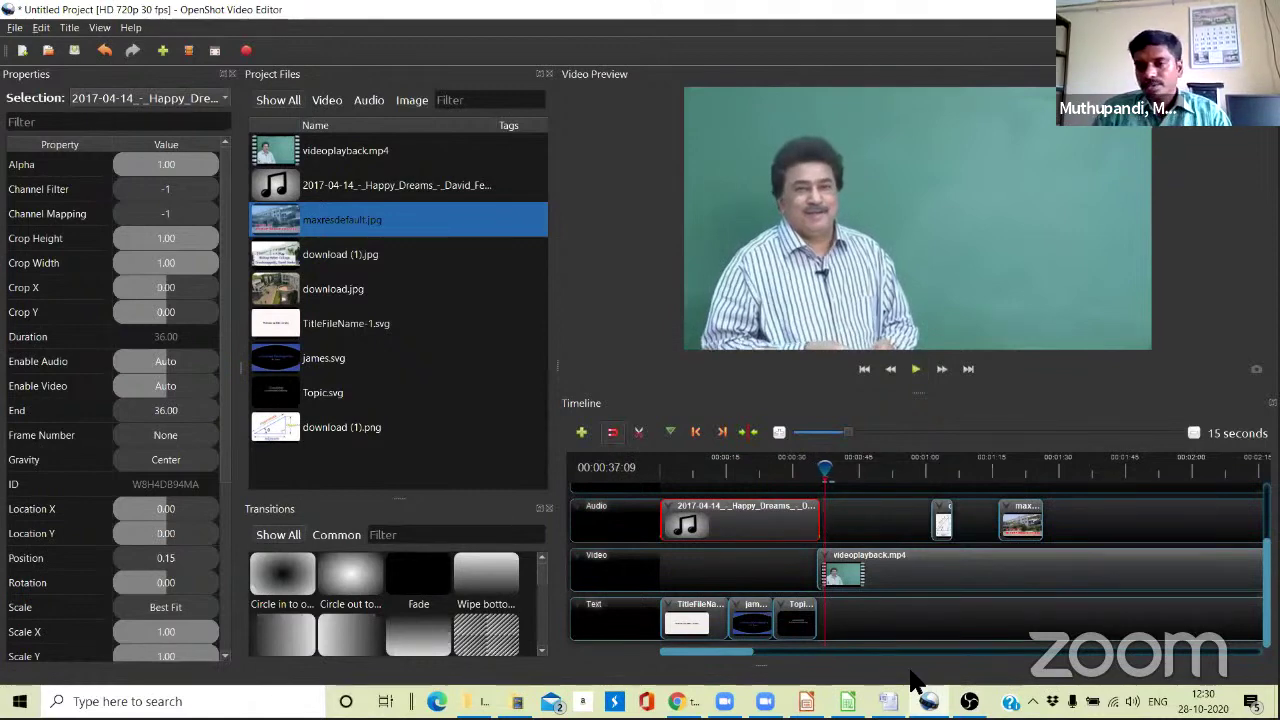
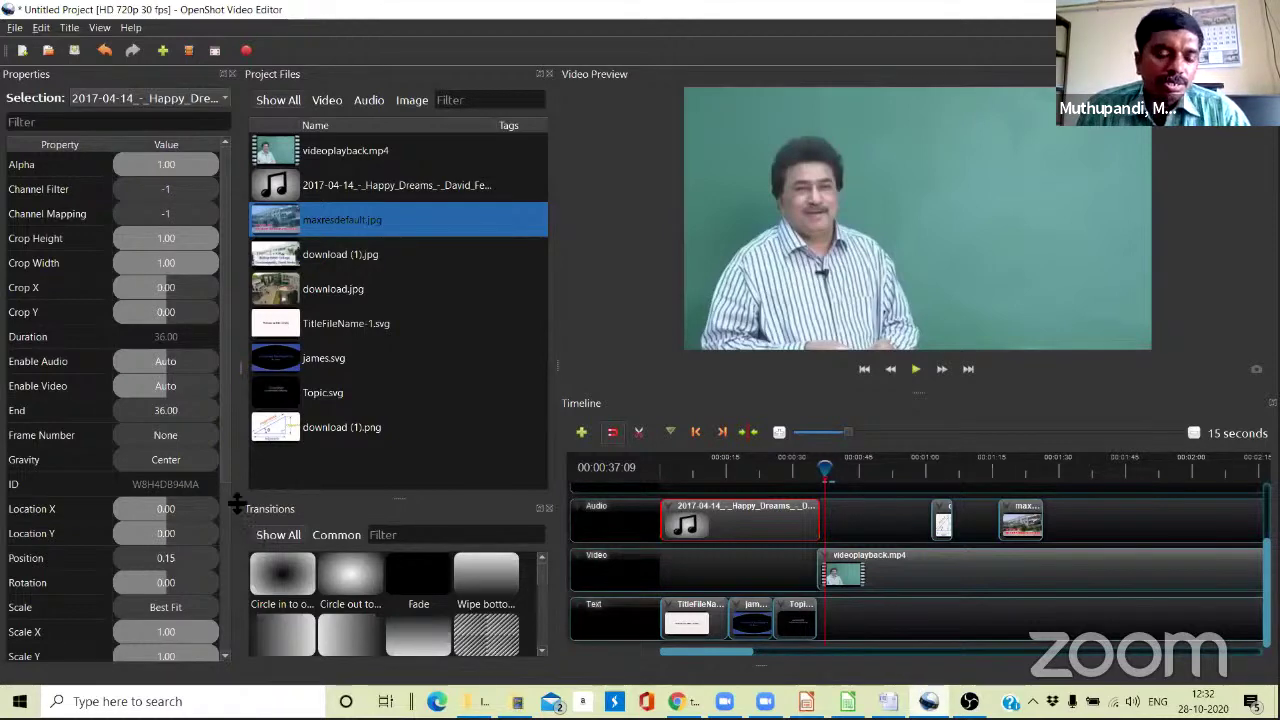
Switch to OBS, view the camera devices selectable for the Video Capture Device source, and return to OpenShot.
key(alt+Tab)
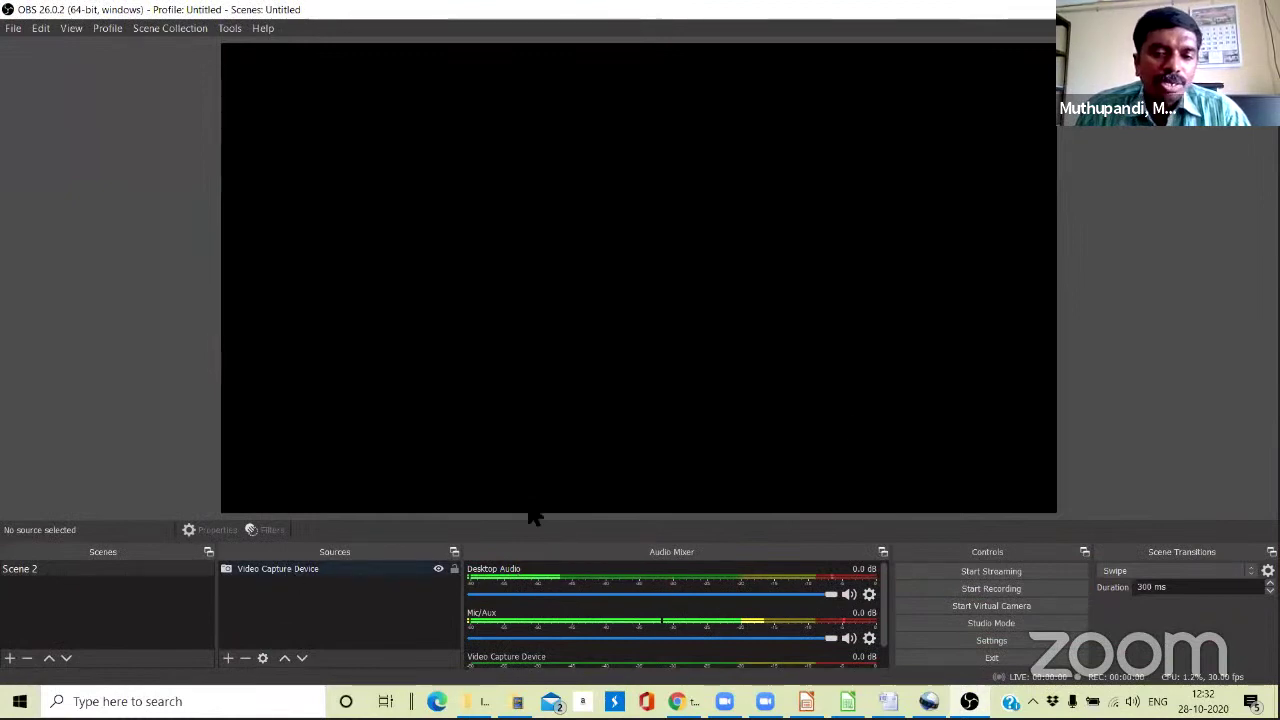
double_click(716, 391)
click(716, 372)
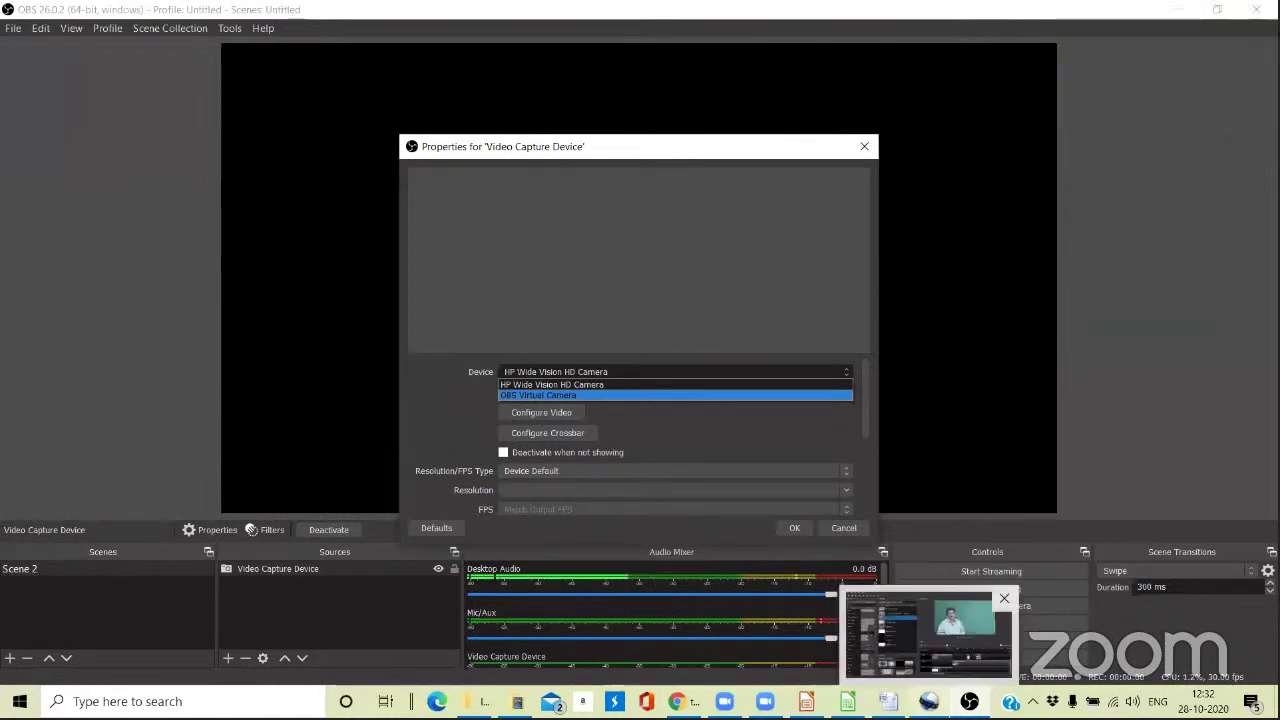
click(929, 701)
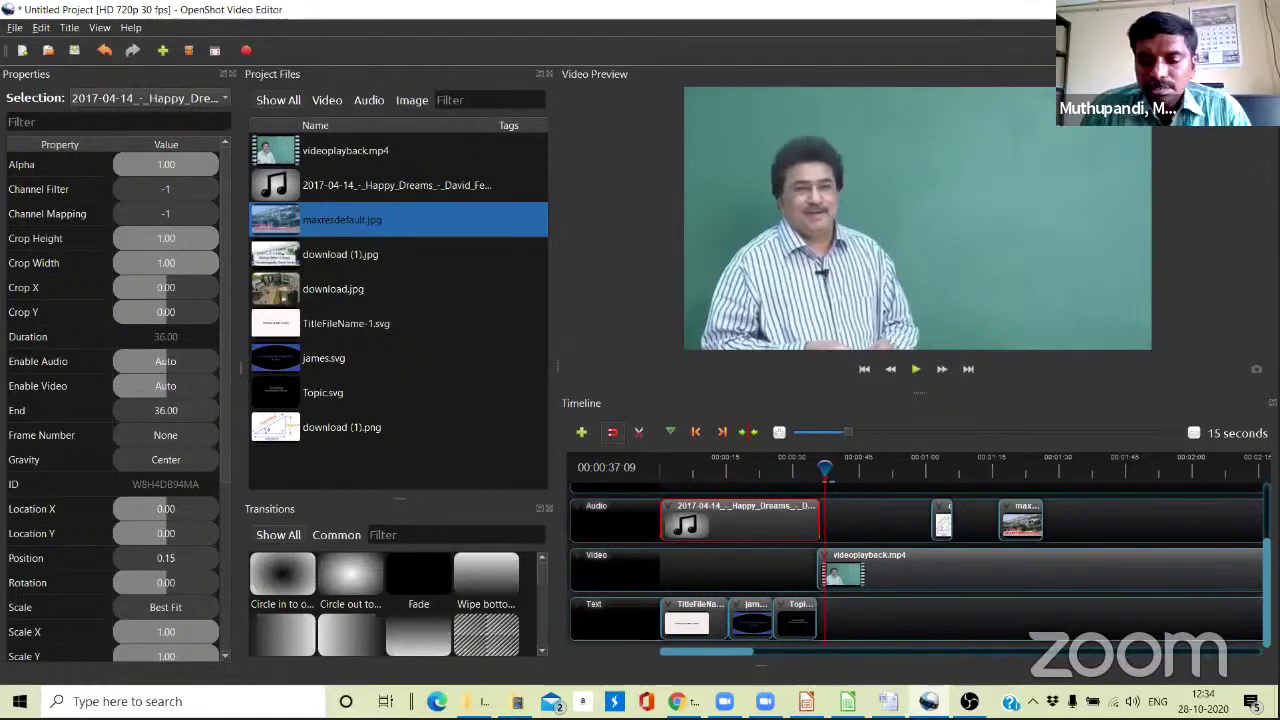
Switch to the LibreOffice Impress presentation and start the slide show from slide 39, System Requirement for Premier Pro / OpenShot.
key(alt+Tab)
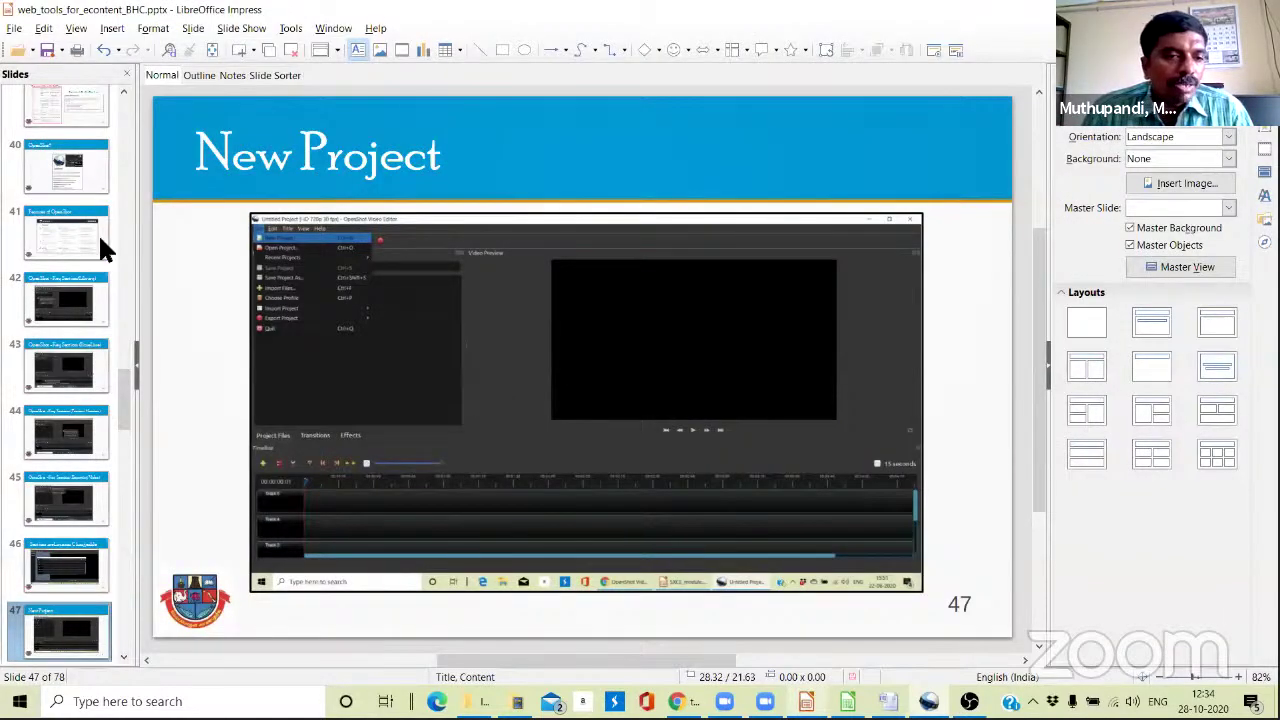
click(70, 100)
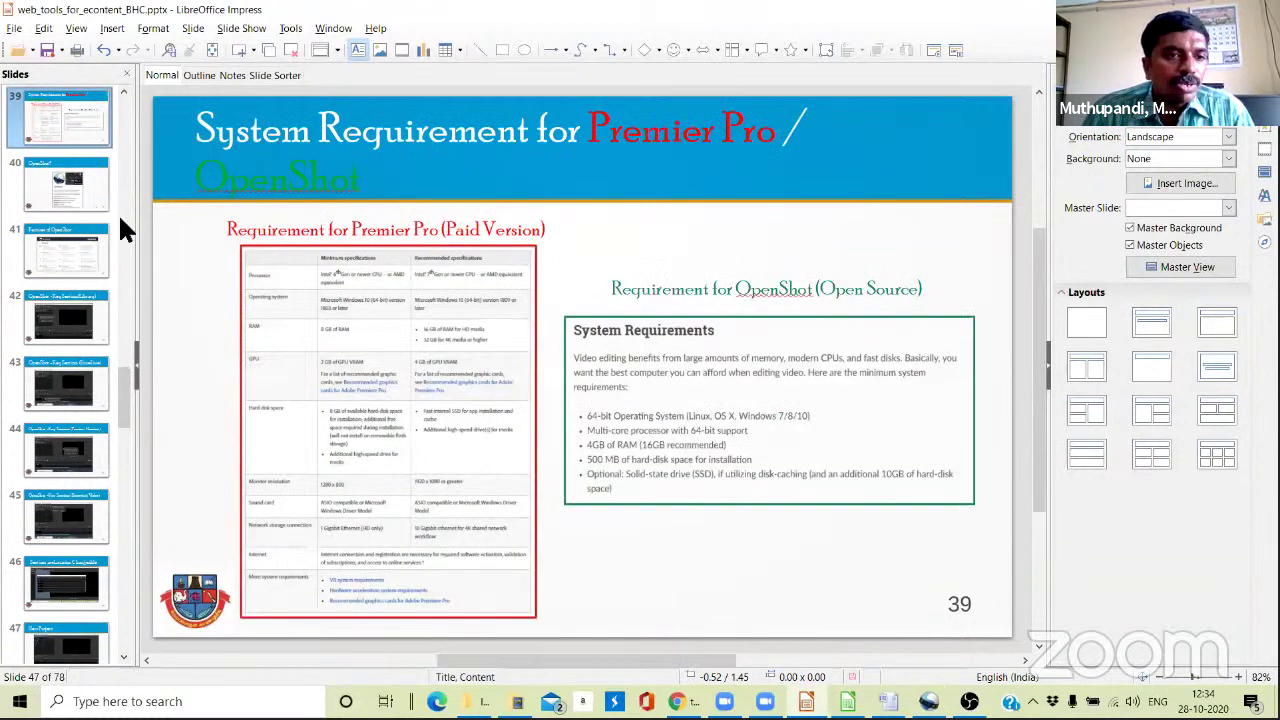
scroll(80, 225, up, 2)
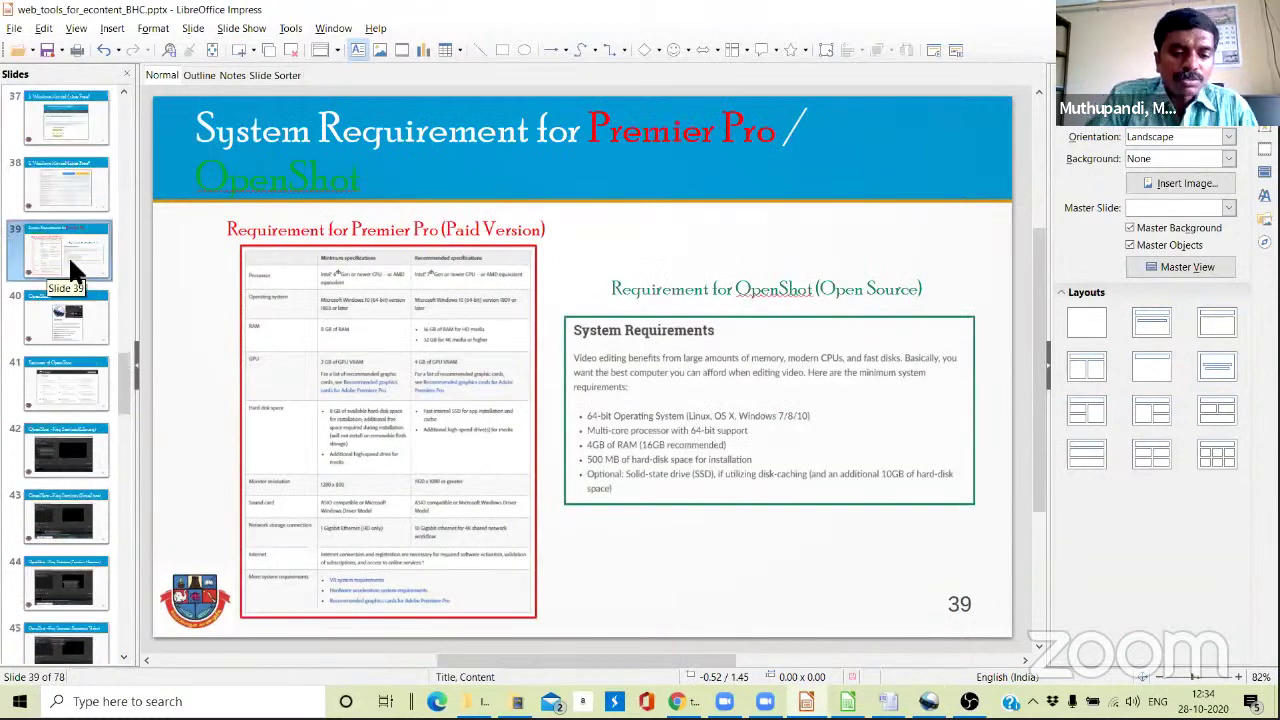
key(shift+F5)
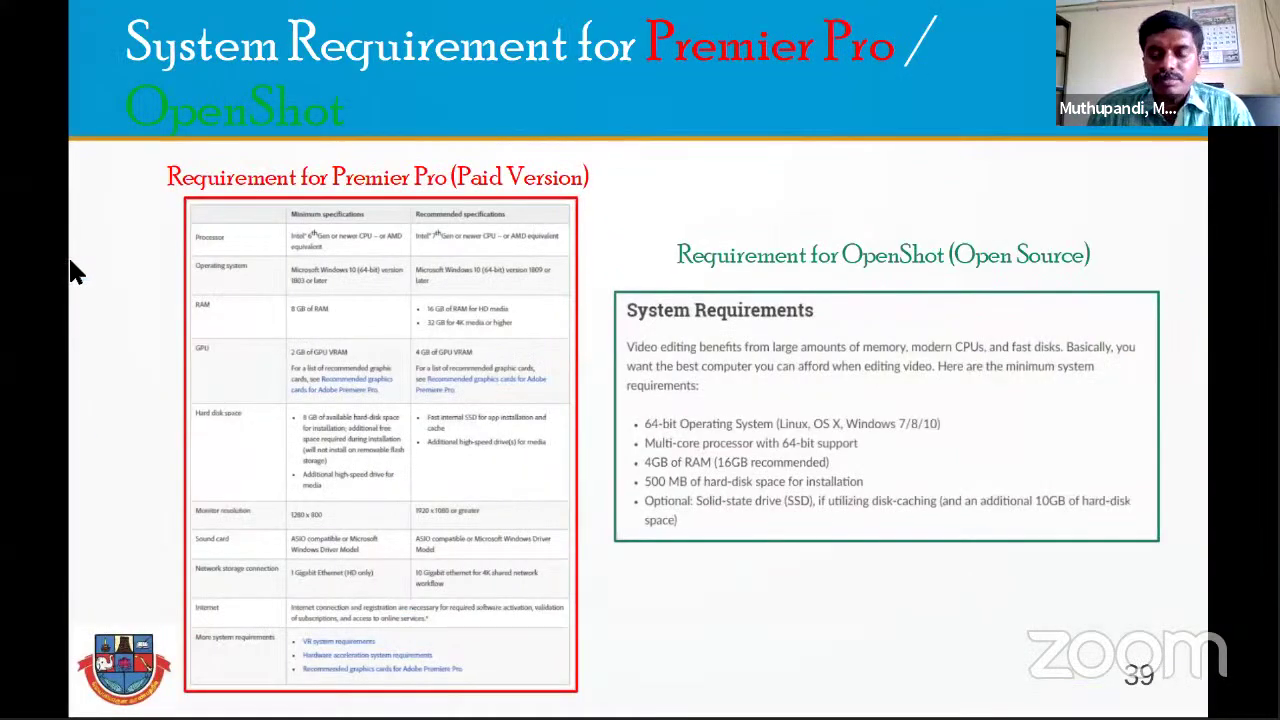
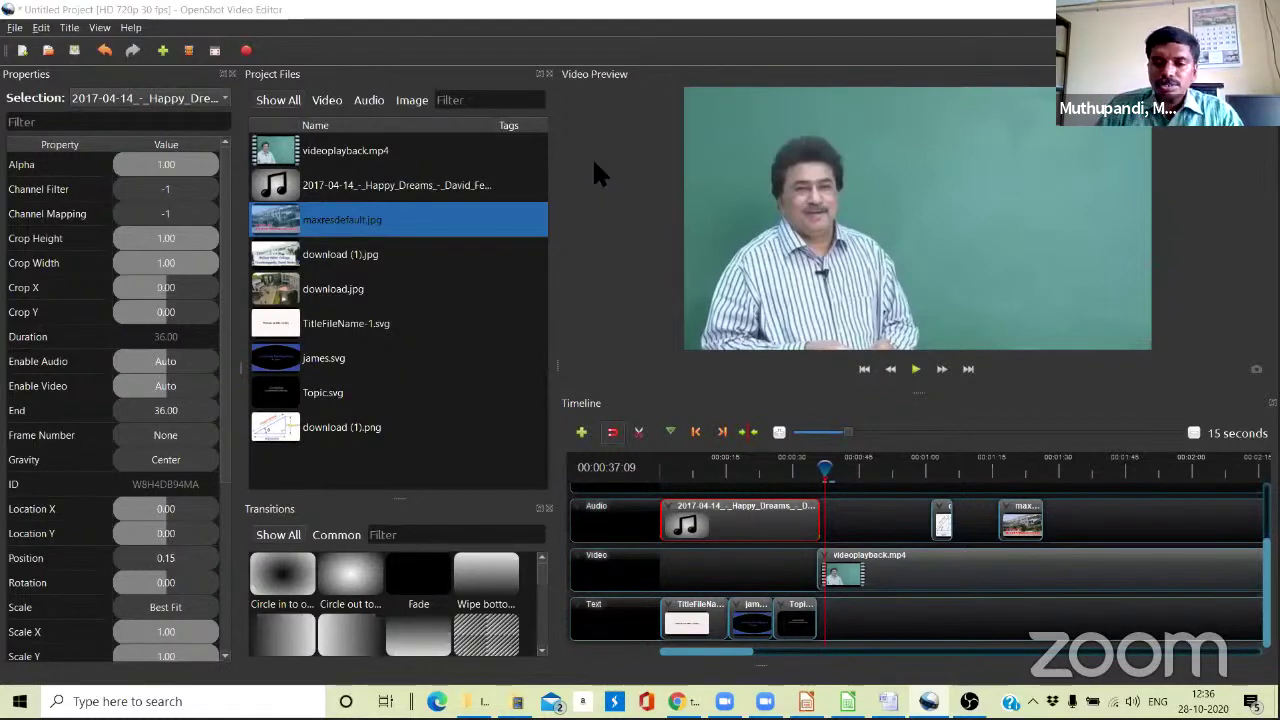
right_click(898, 586)
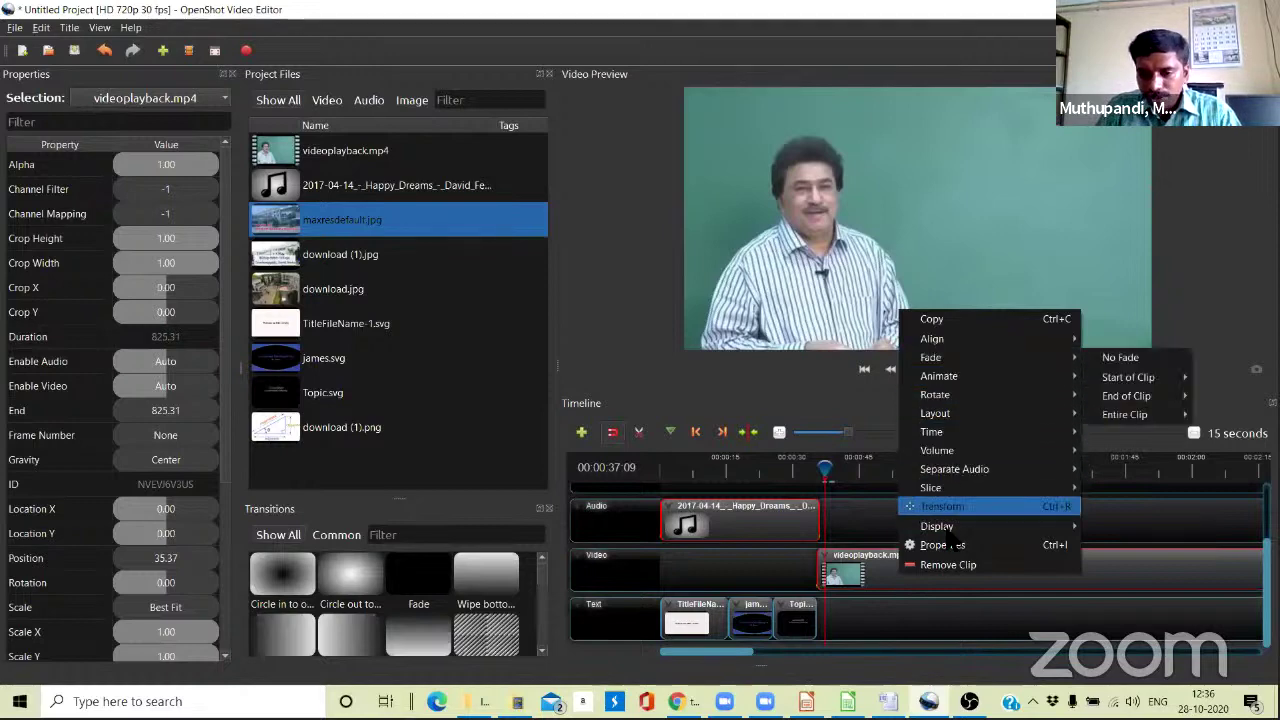
mouse_move(988, 530)
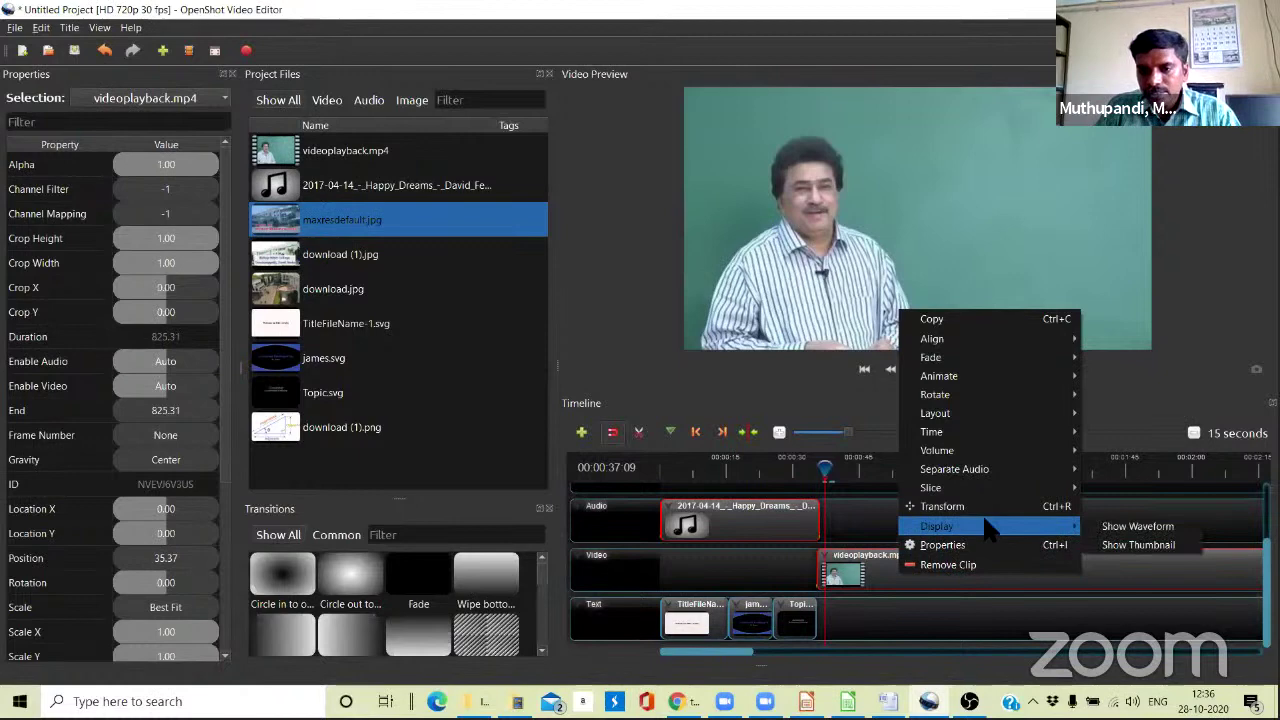
mouse_move(982, 481)
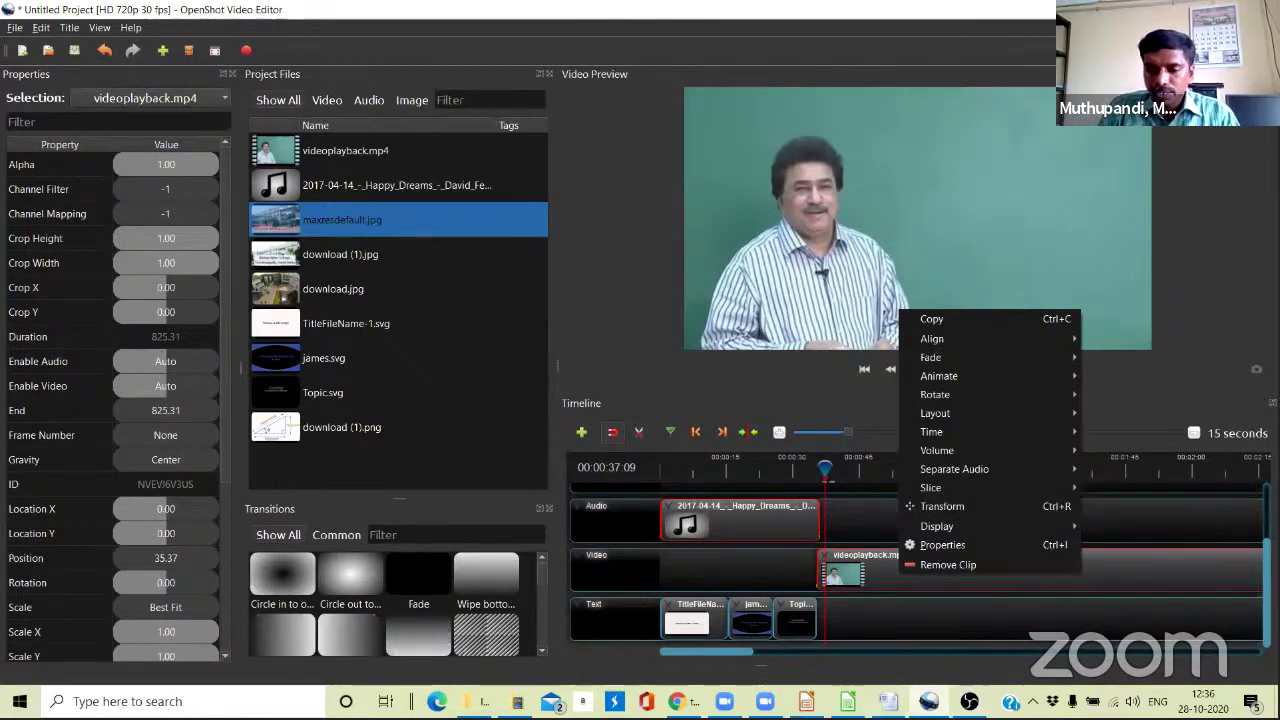
mouse_move(969, 700)
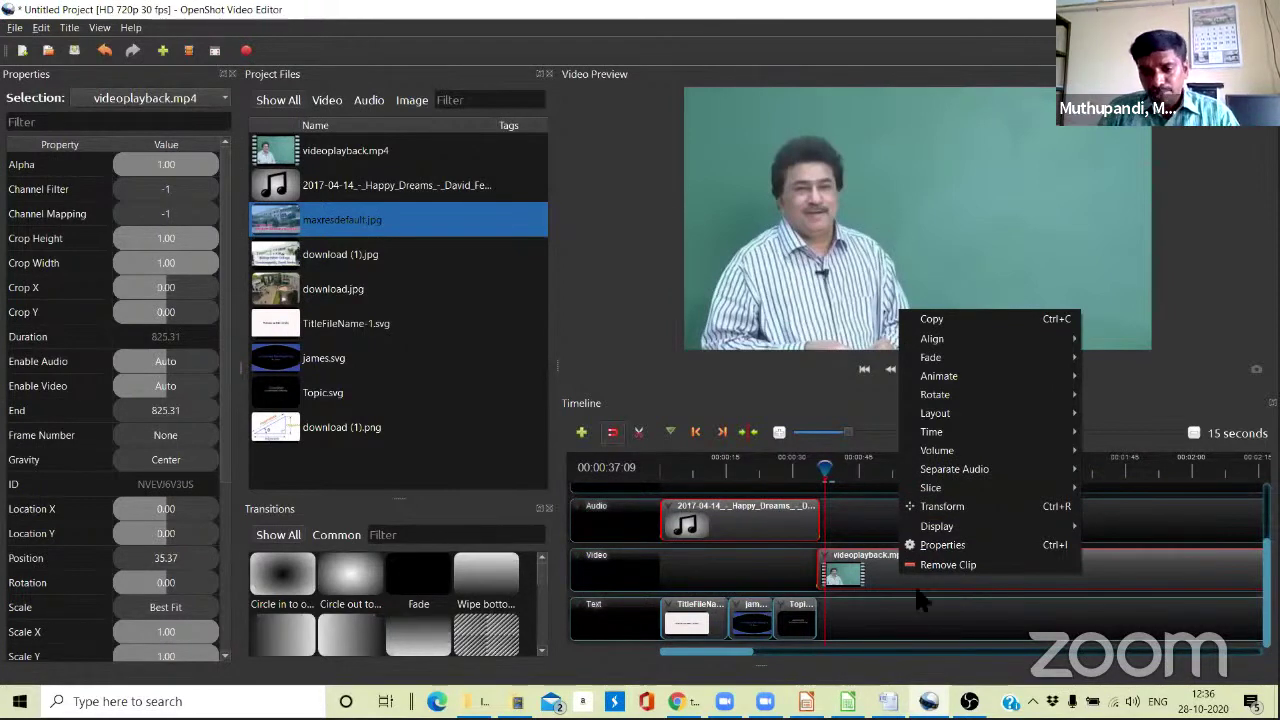
click(876, 570)
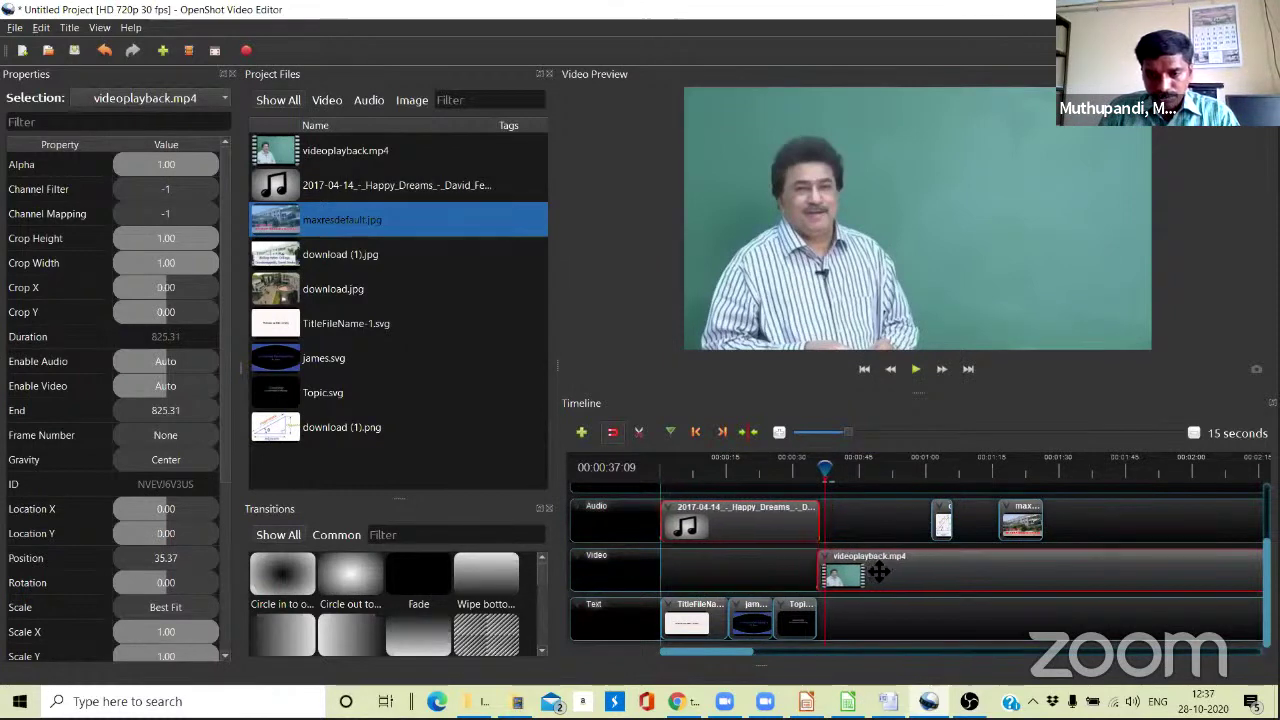
Shift the lecture and music clips so the lecture starts at 37.33 seconds, and set the entire lecture clip's volume to Level 0%.
drag(878, 570, 886, 574)
right_click(887, 577)
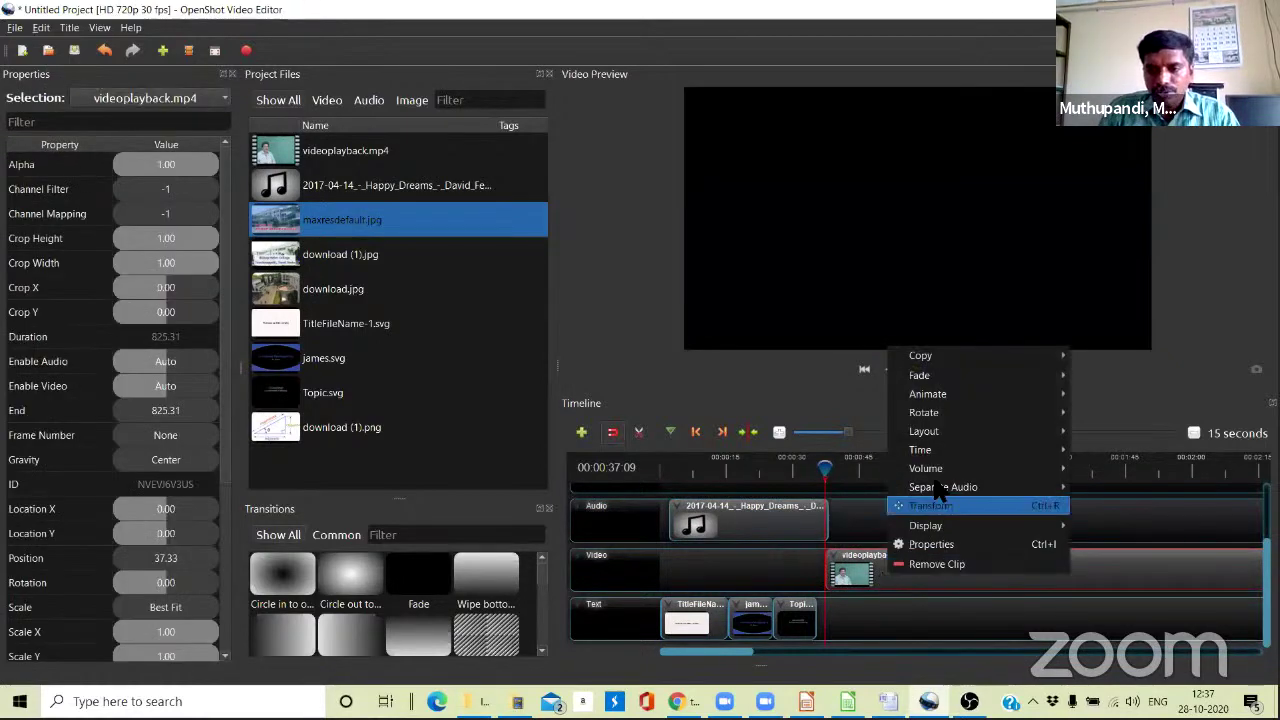
mouse_move(926, 468)
mouse_move(1130, 530)
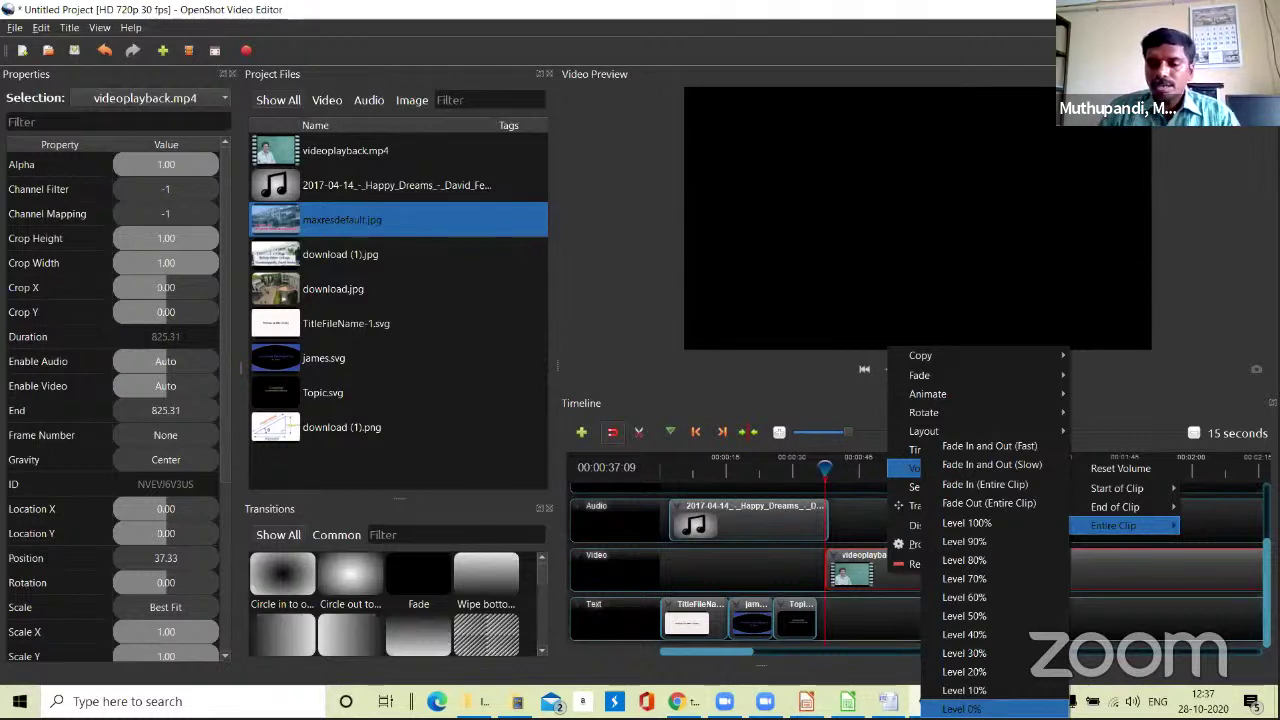
key(Return)
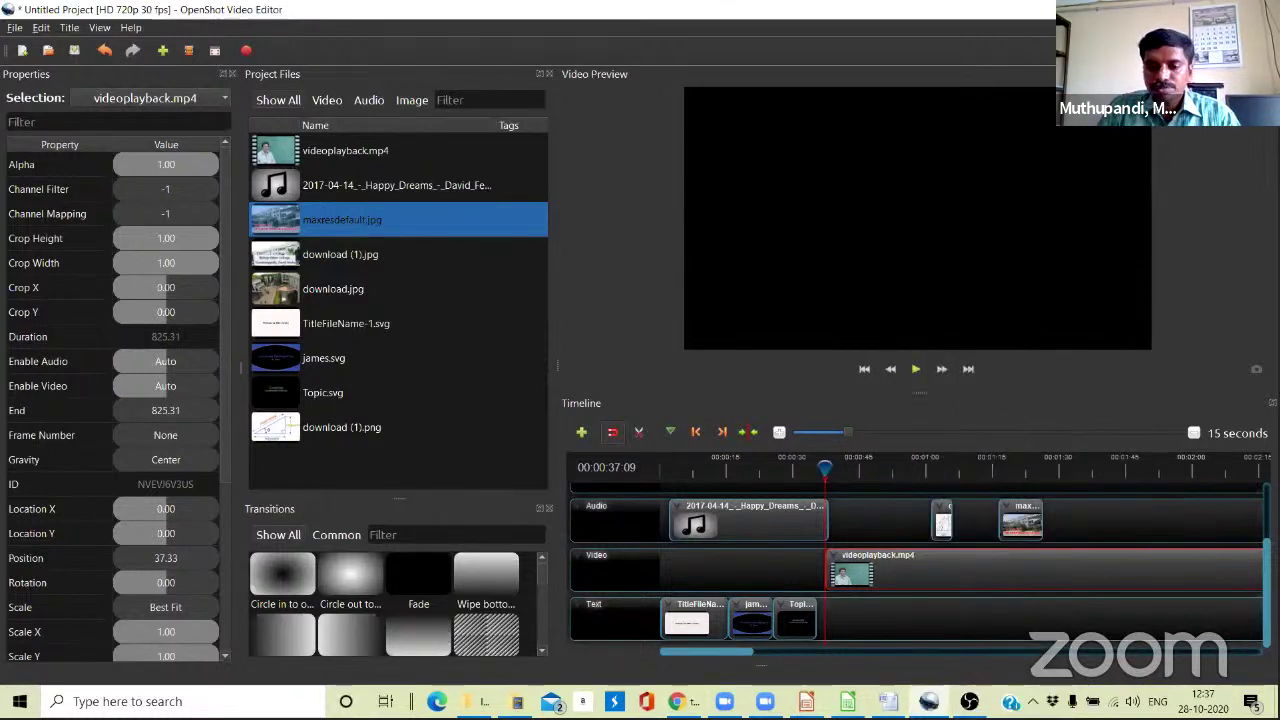
Play the lecture clip from 00:00:36:19 to about 00:00:49 to check its sound.
click(821, 467)
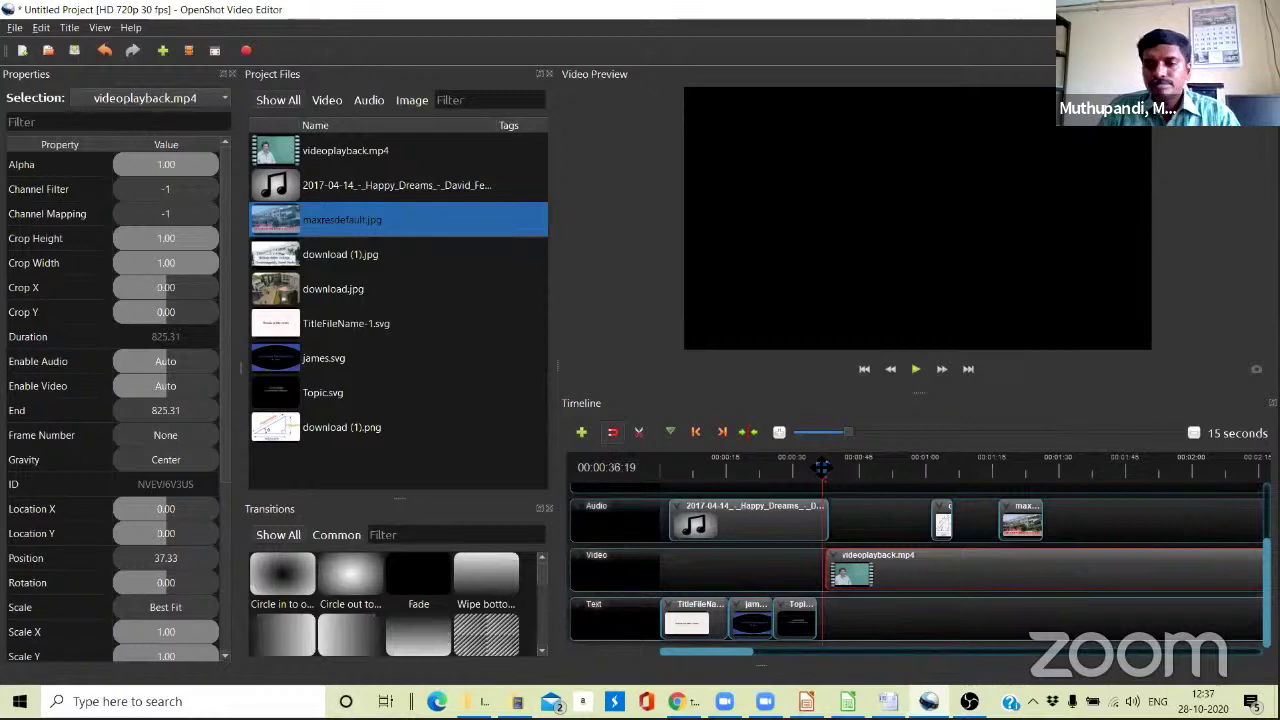
key(space)
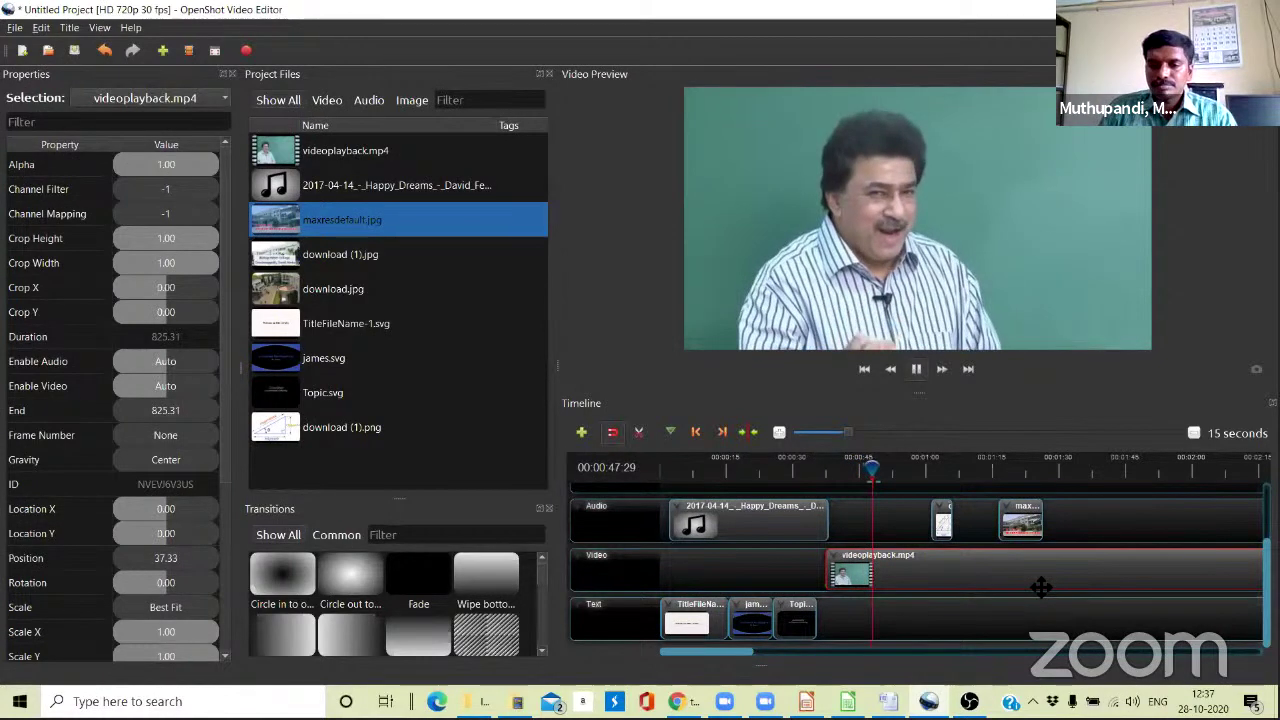
key(space)
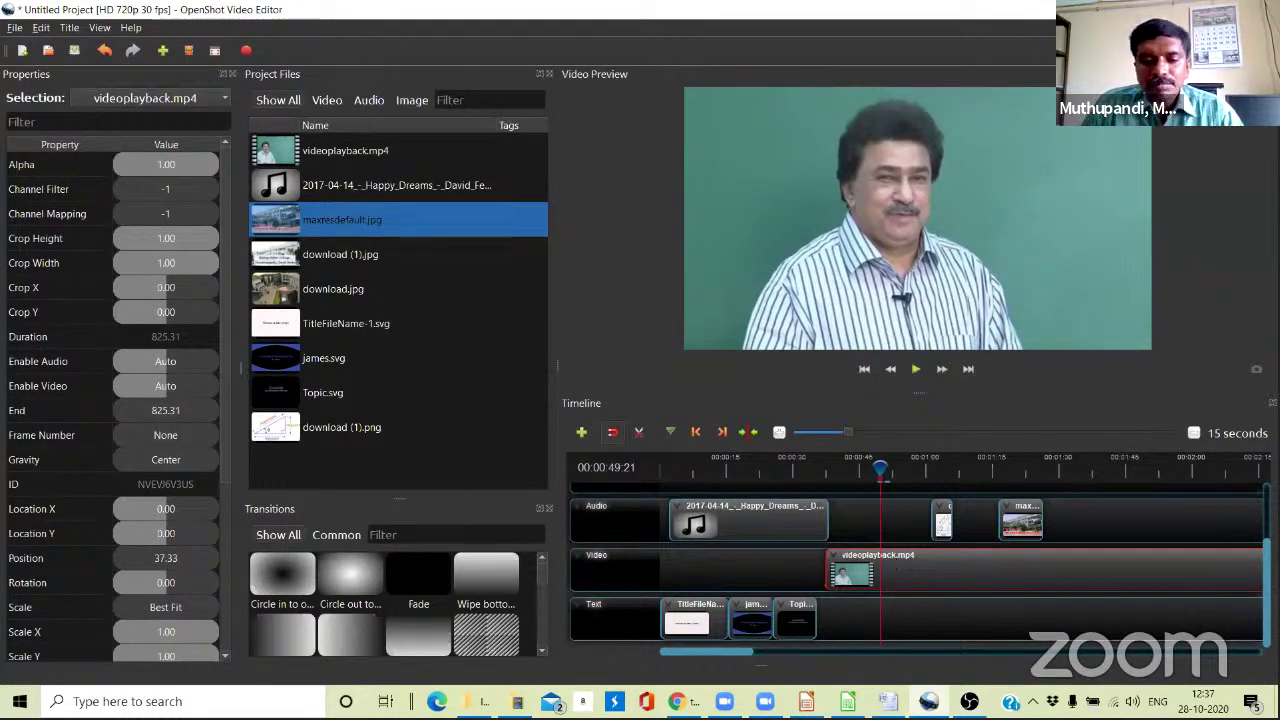
Switch to Chrome, search Google Images for "flowering" under Creative Commons licenses, and preview the first white flower image.
mouse_move(680, 701)
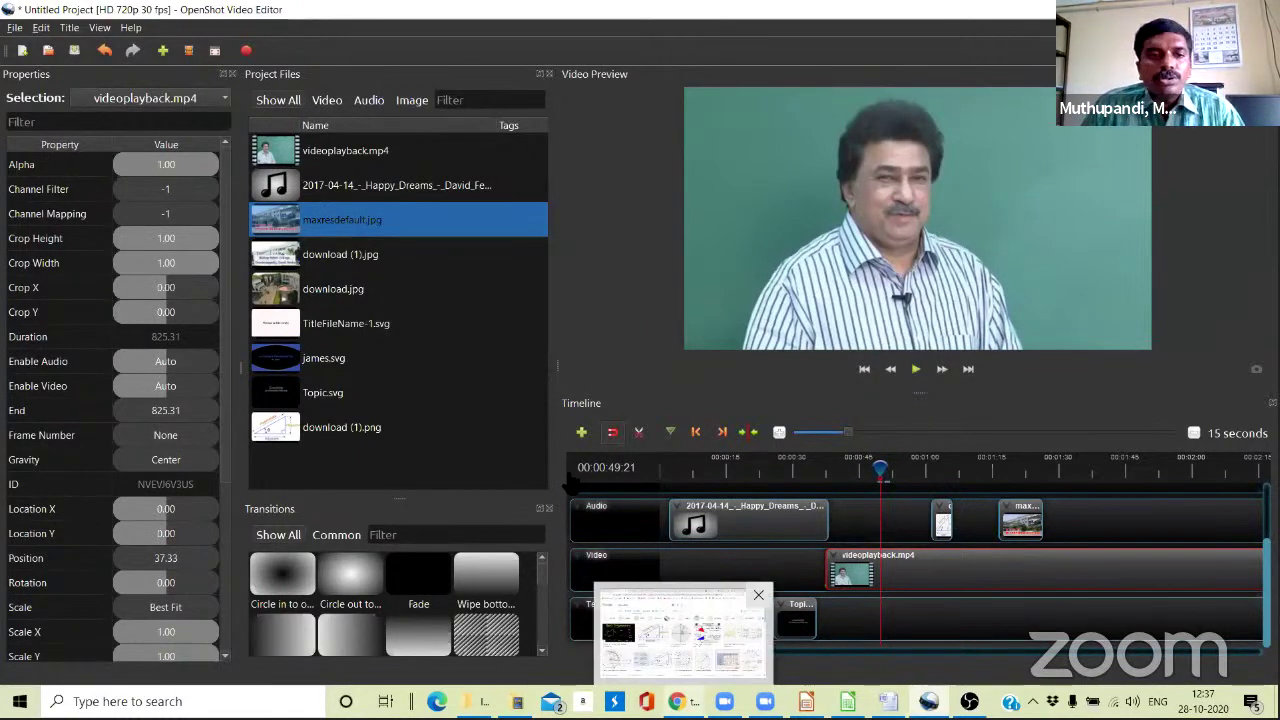
click(683, 630)
click(50, 14)
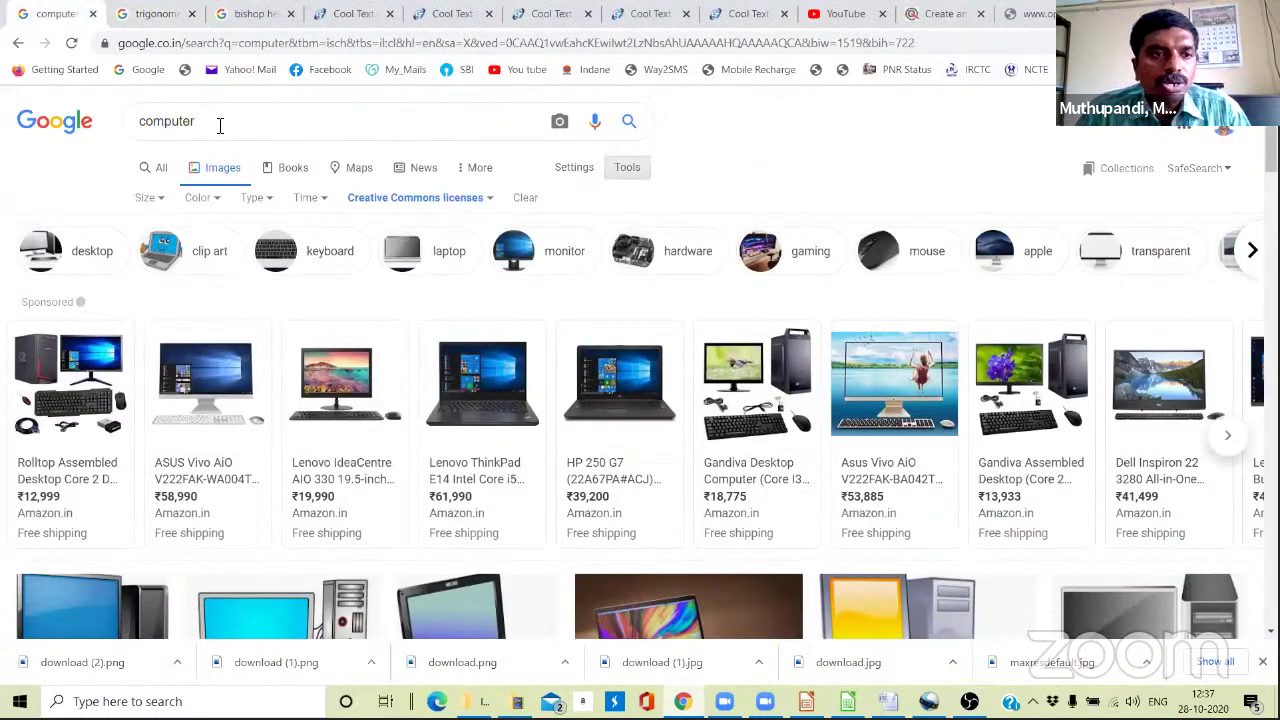
drag(220, 121, 122, 128)
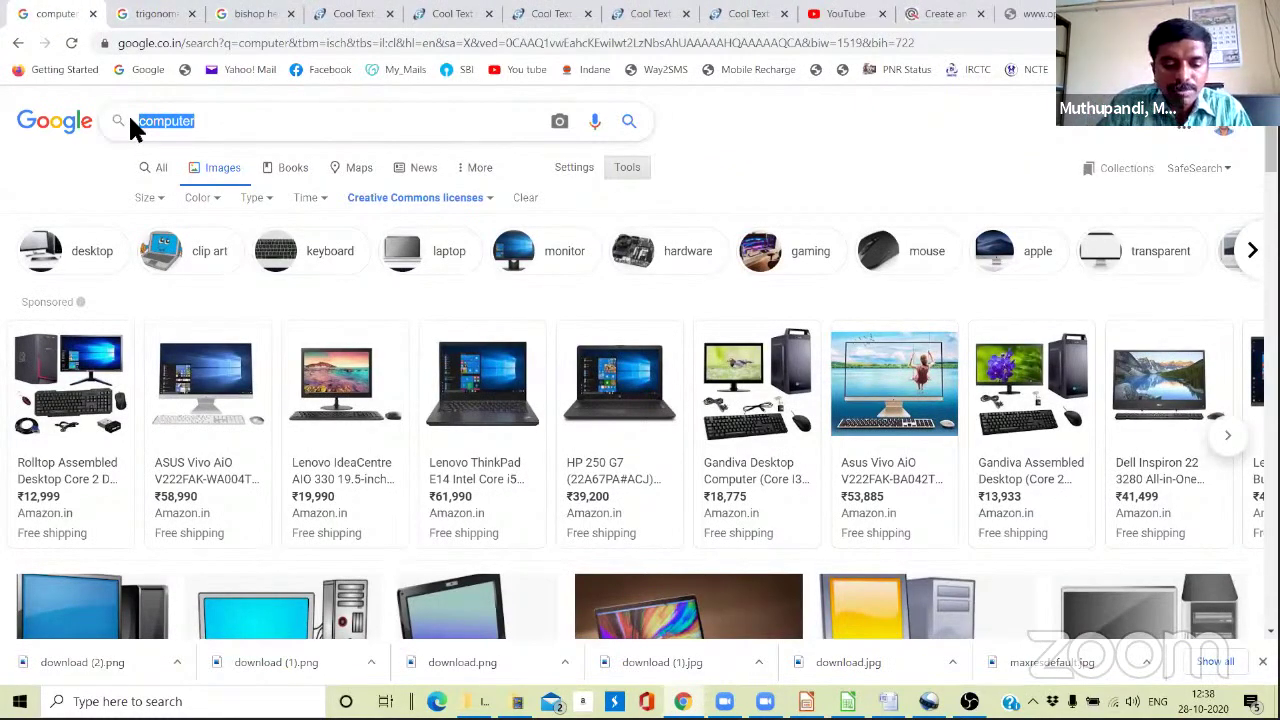
text(flower)
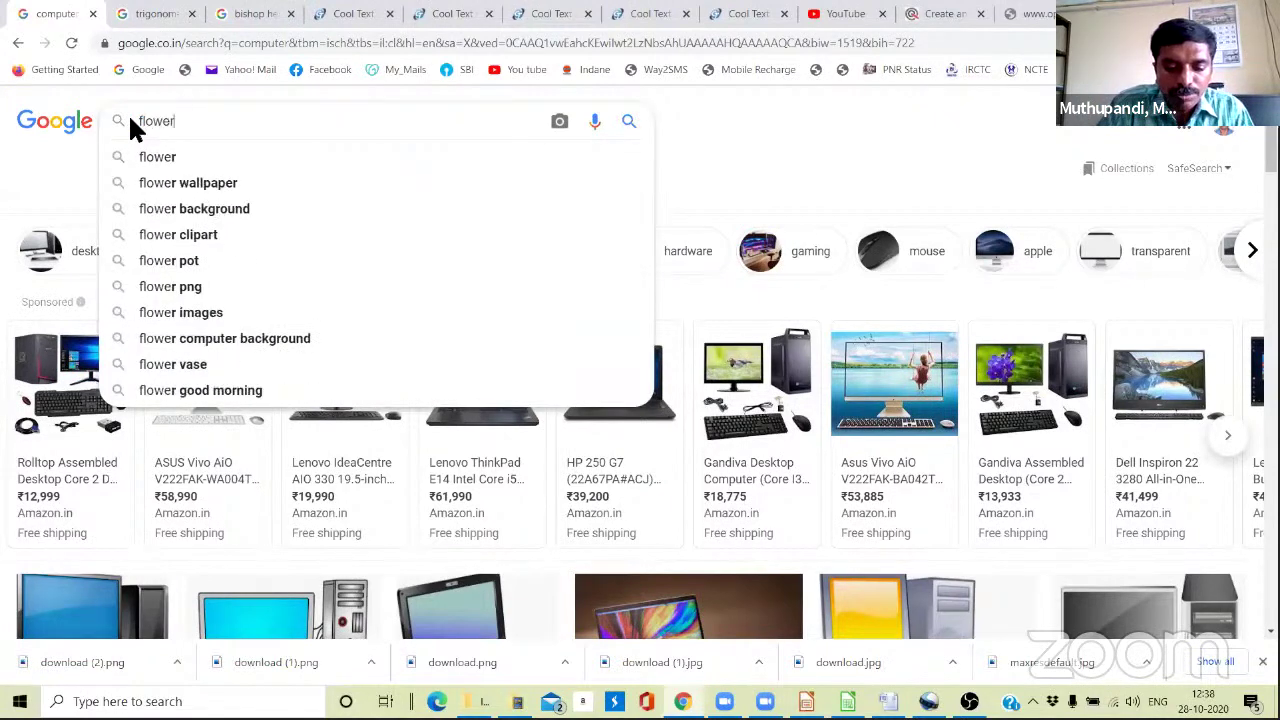
text(ing)
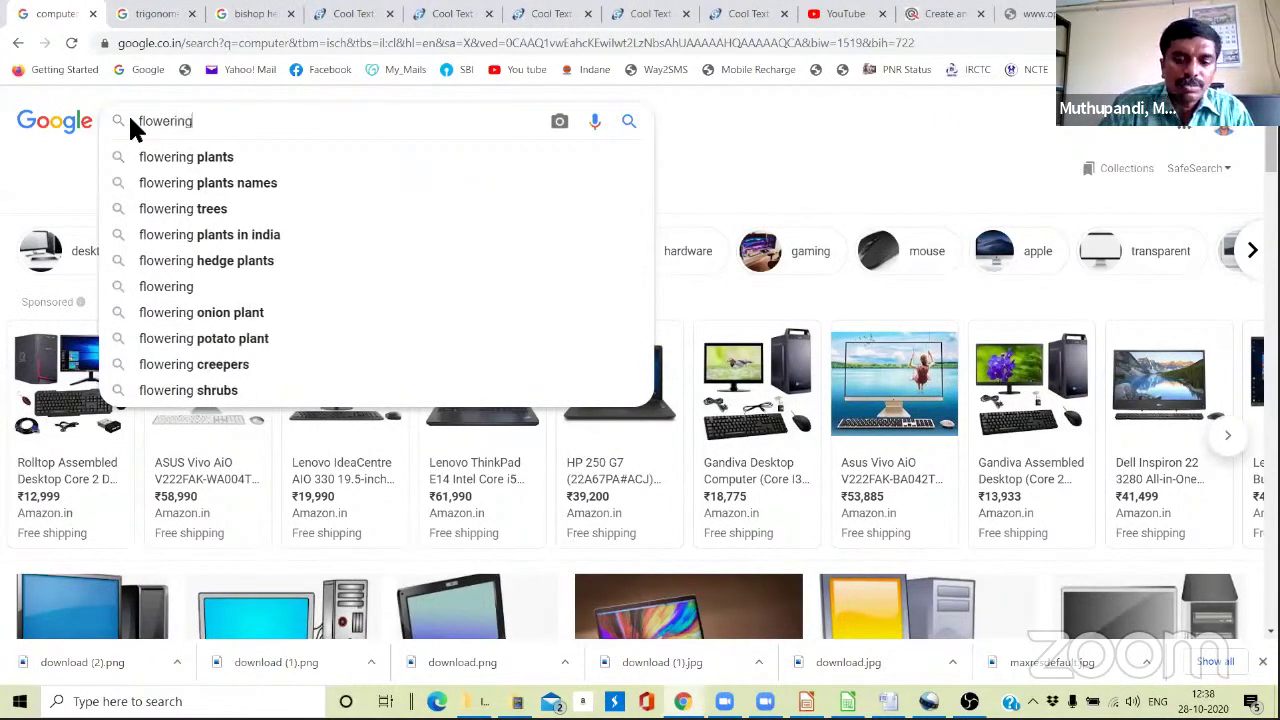
key(Return)
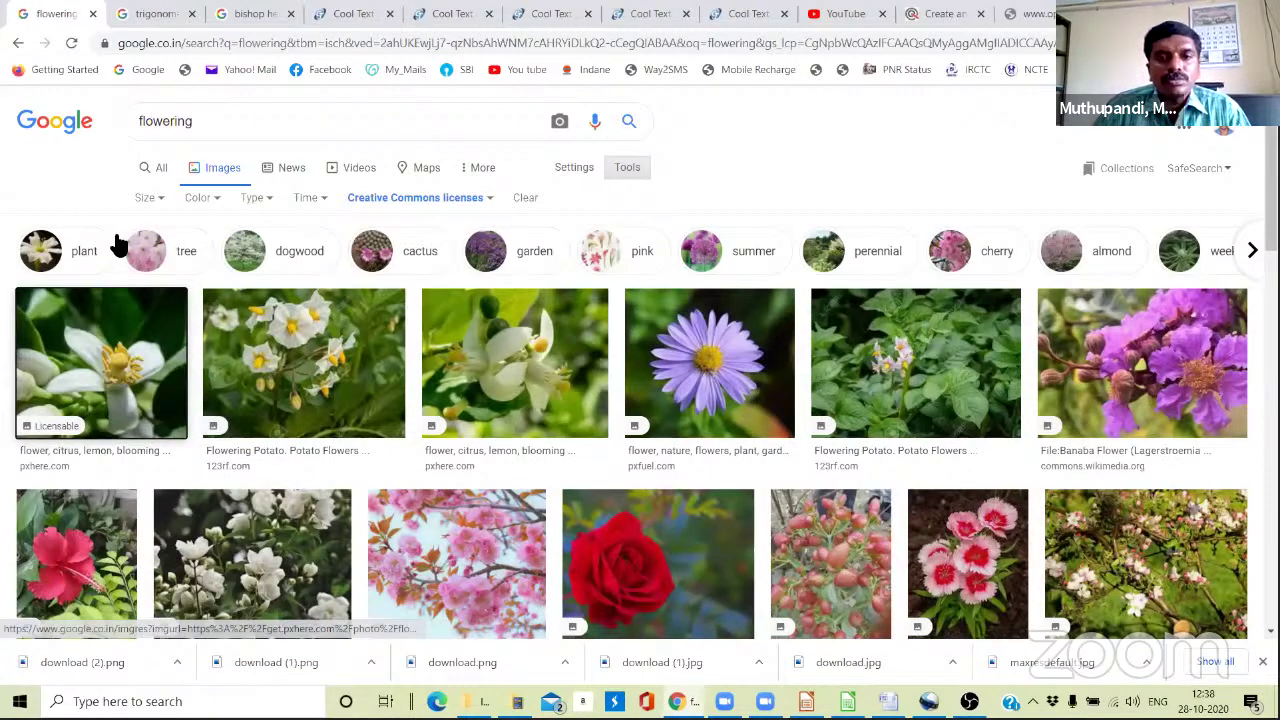
click(100, 330)
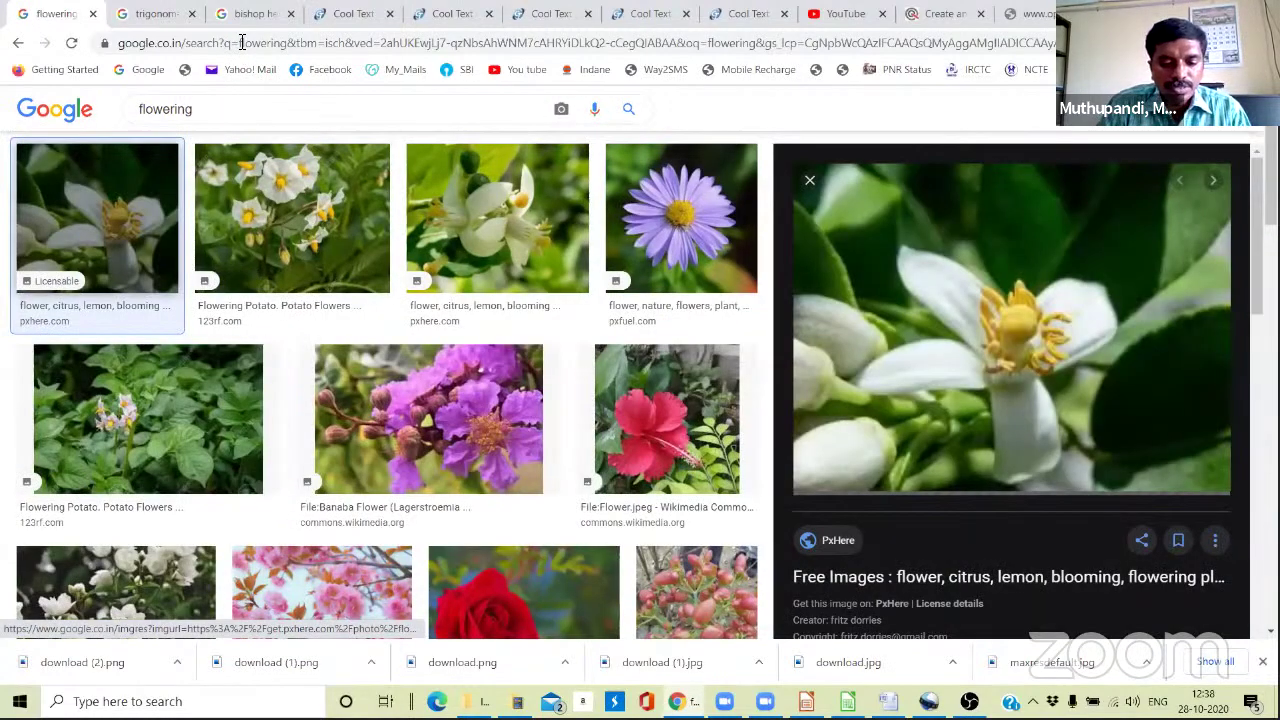
key(Escape)
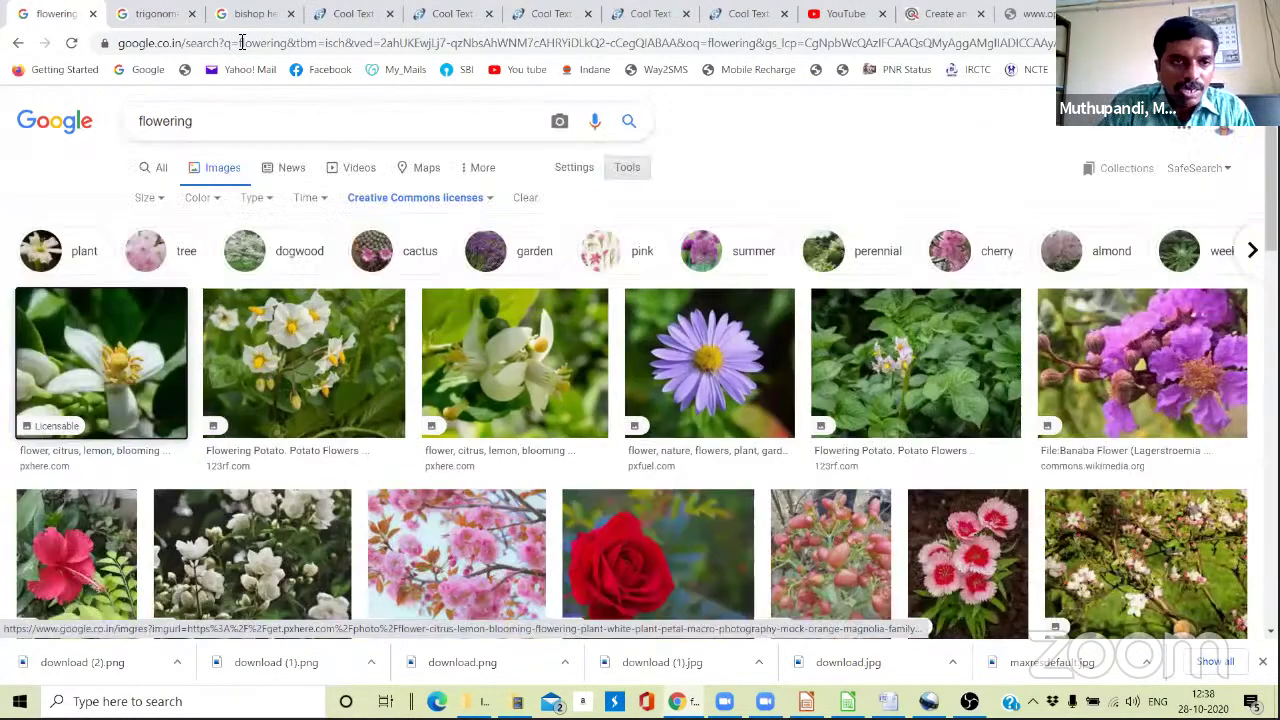
click(241, 42)
text(www.y)
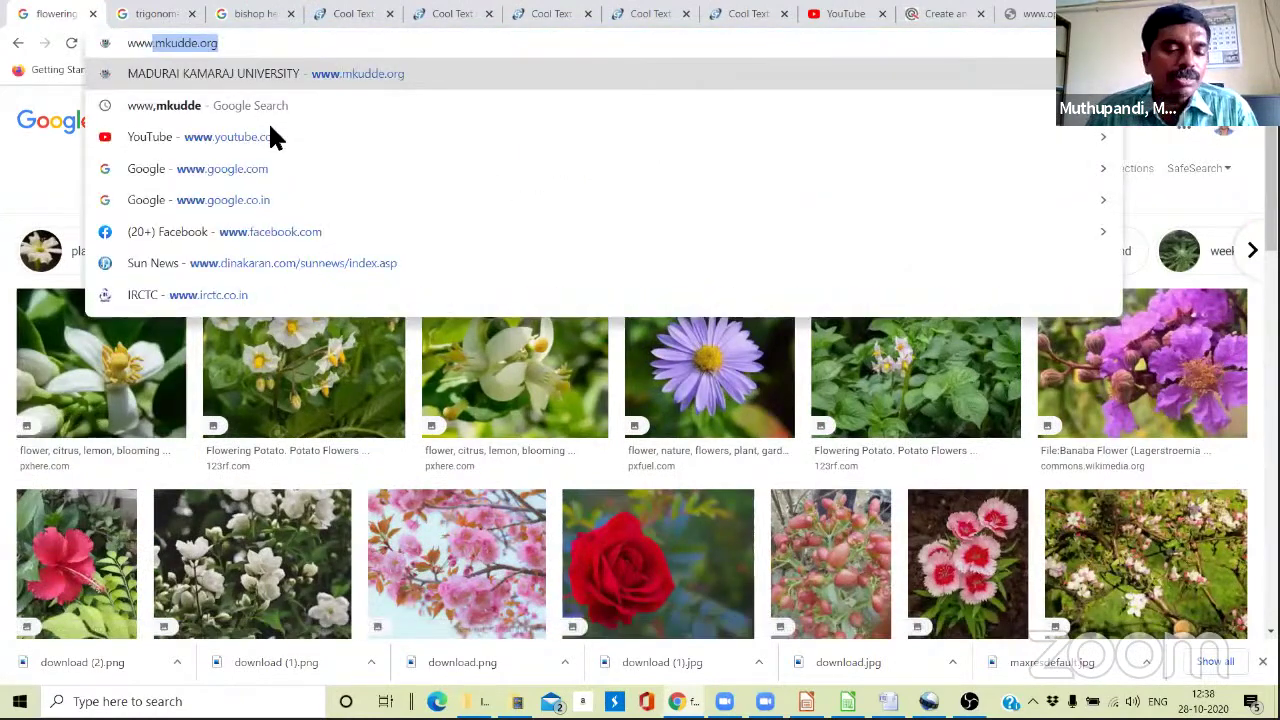
text(outub)
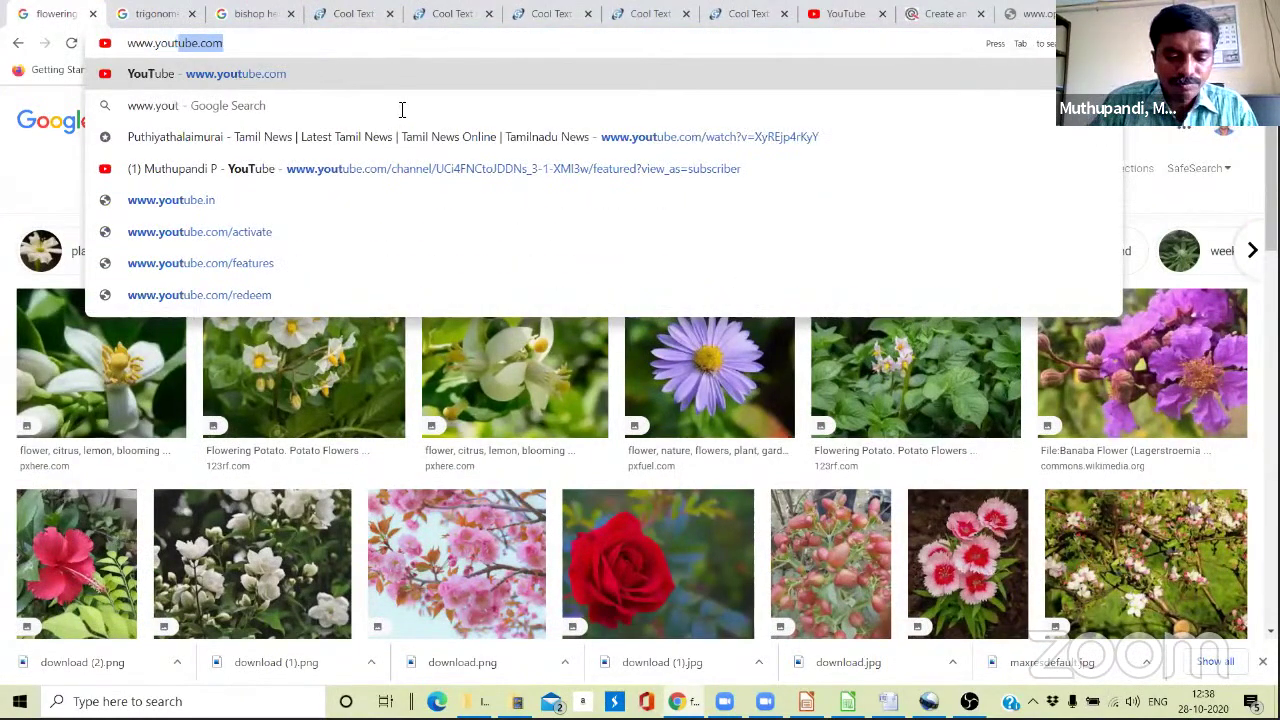
key(Return)
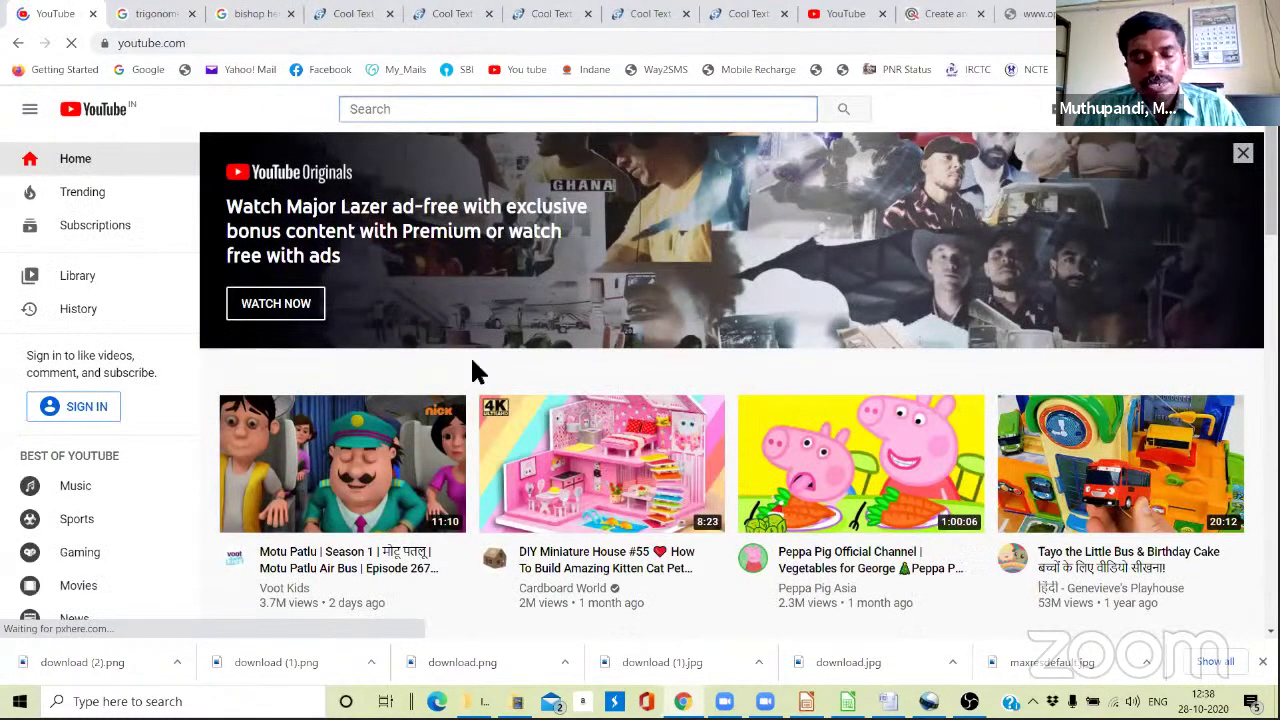
text(flowering)
key(Return)
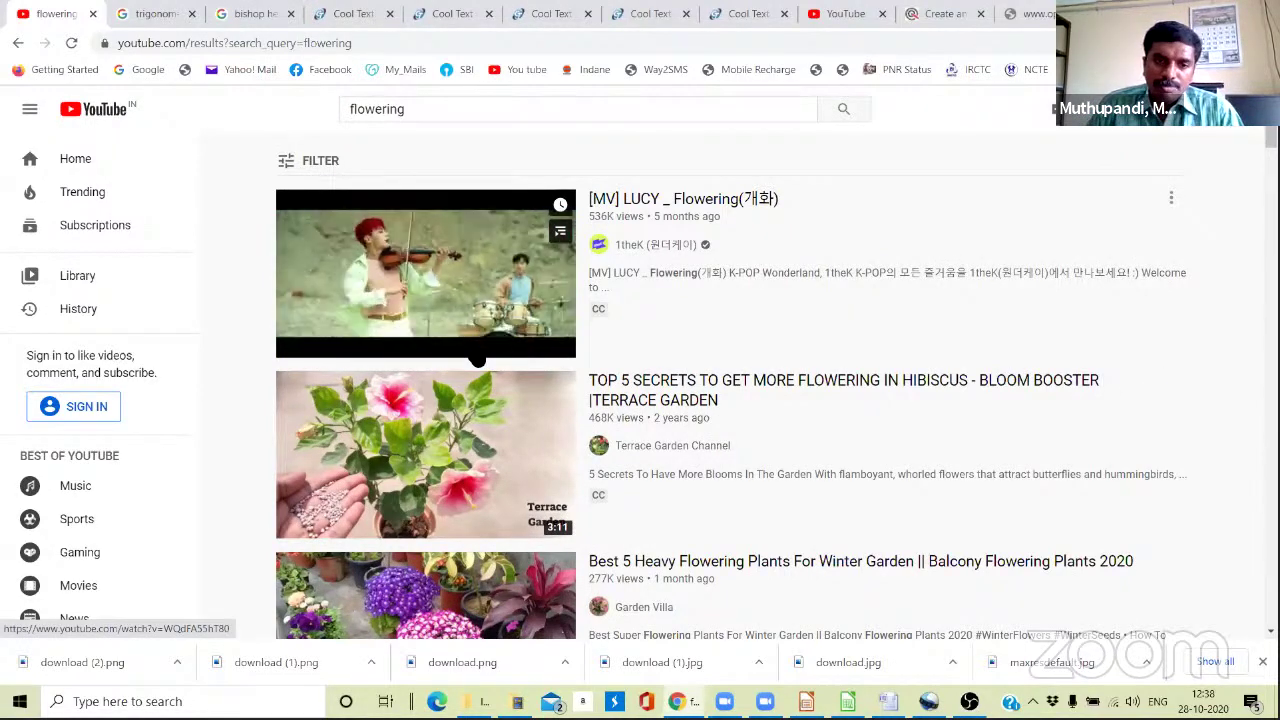
Open the video "TOP 5 SECRETS TO GET MORE FLOWERING IN HIBISCUS" and play it past the advertisement.
scroll(708, 310, down, 1)
click(594, 335)
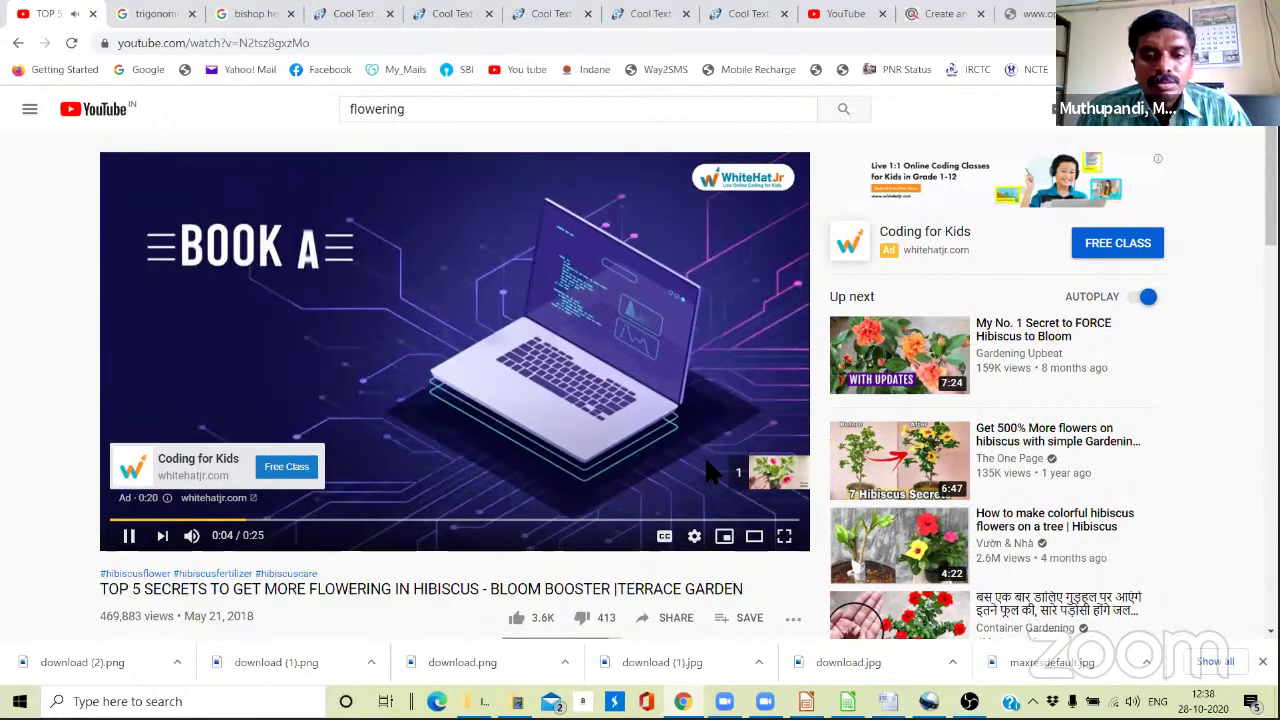
click(708, 465)
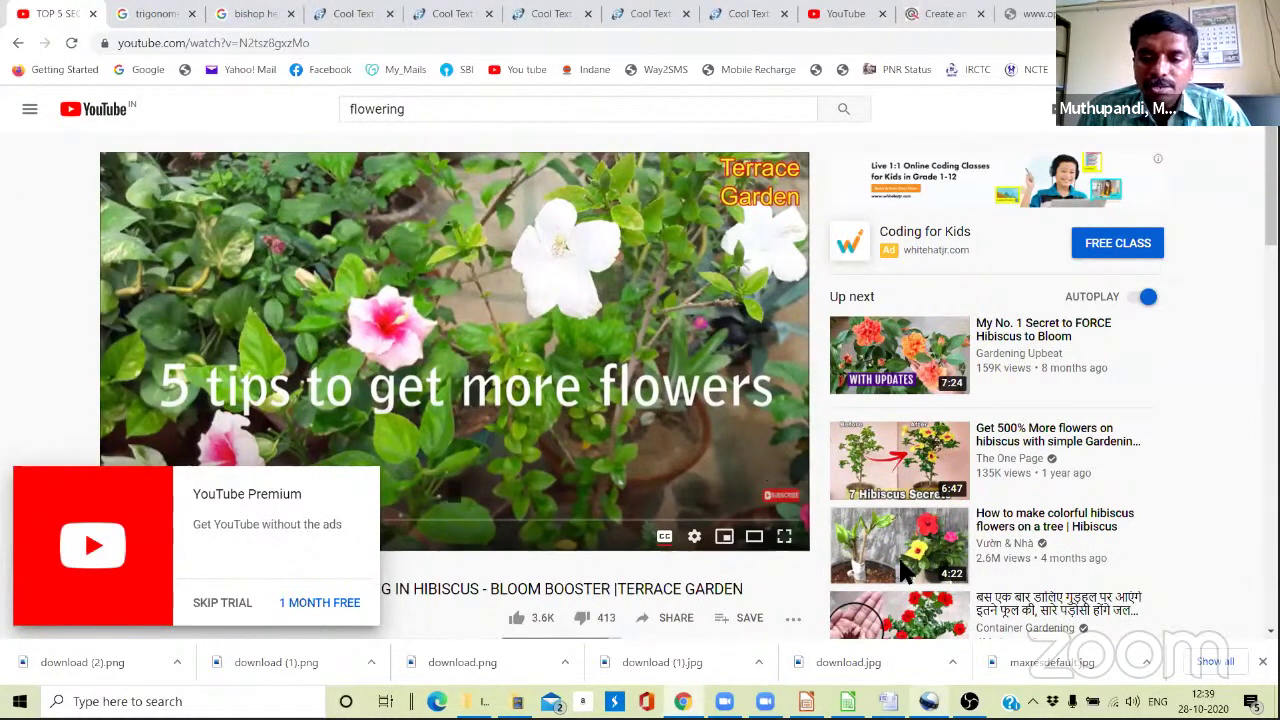
Return to OpenShot and view the Volume options for the lecture clip on the Video track.
key(alt+Tab)
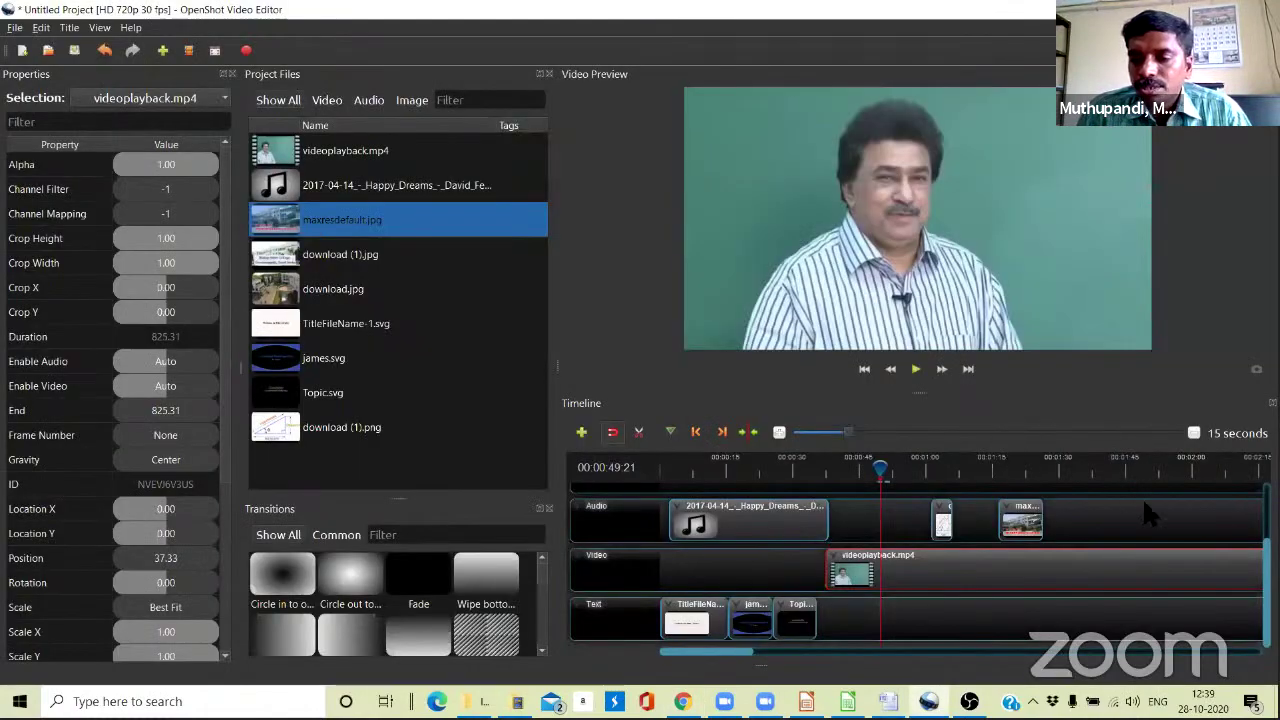
right_click(900, 573)
mouse_move(940, 449)
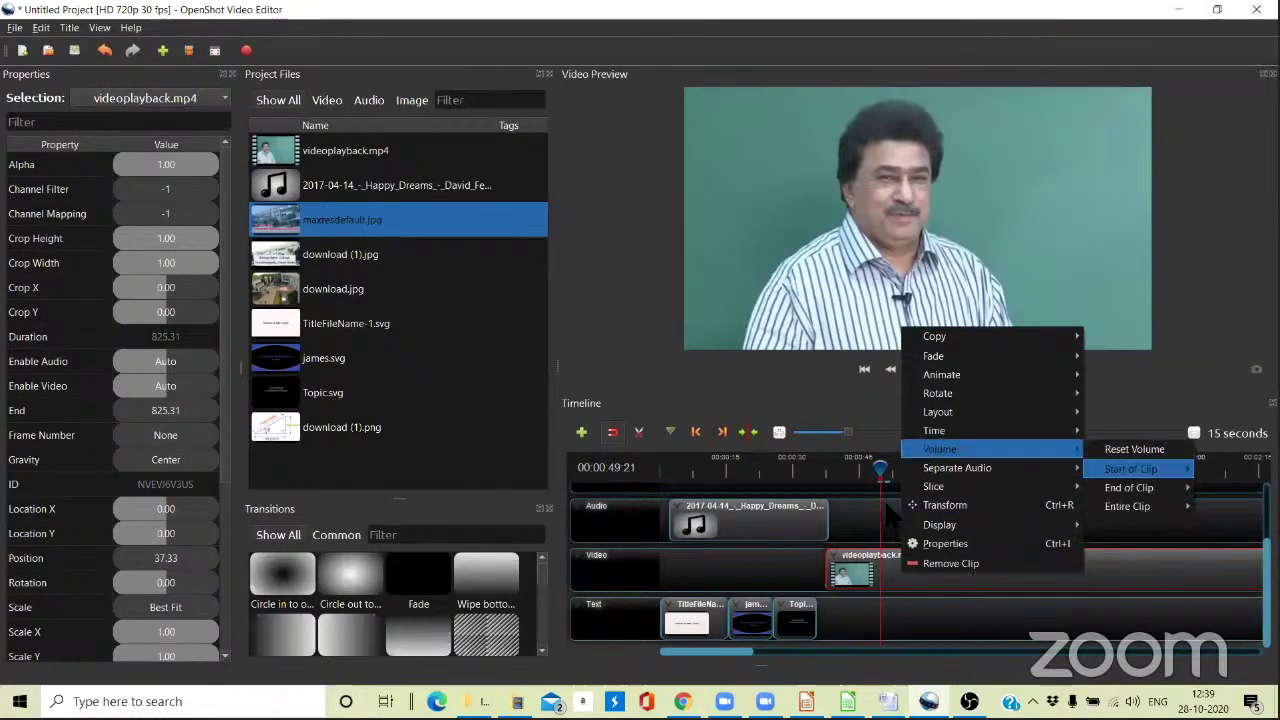
click(990, 523)
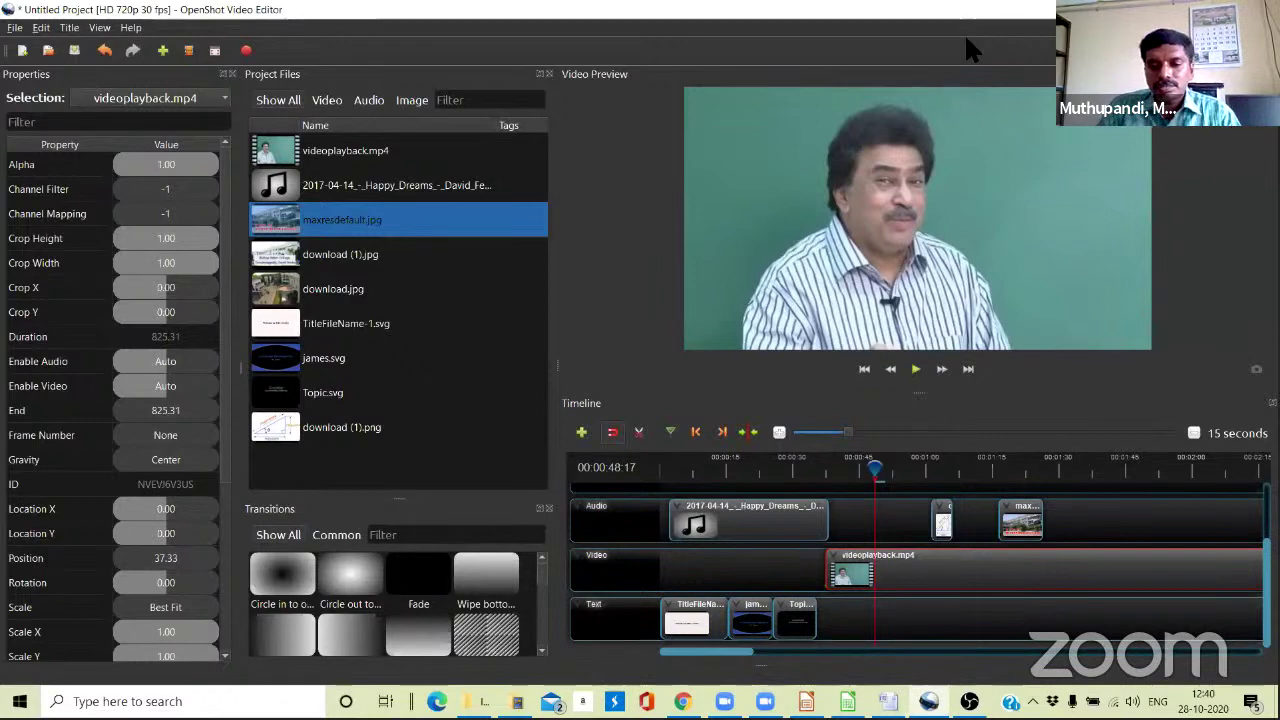
key(alt+Tab)
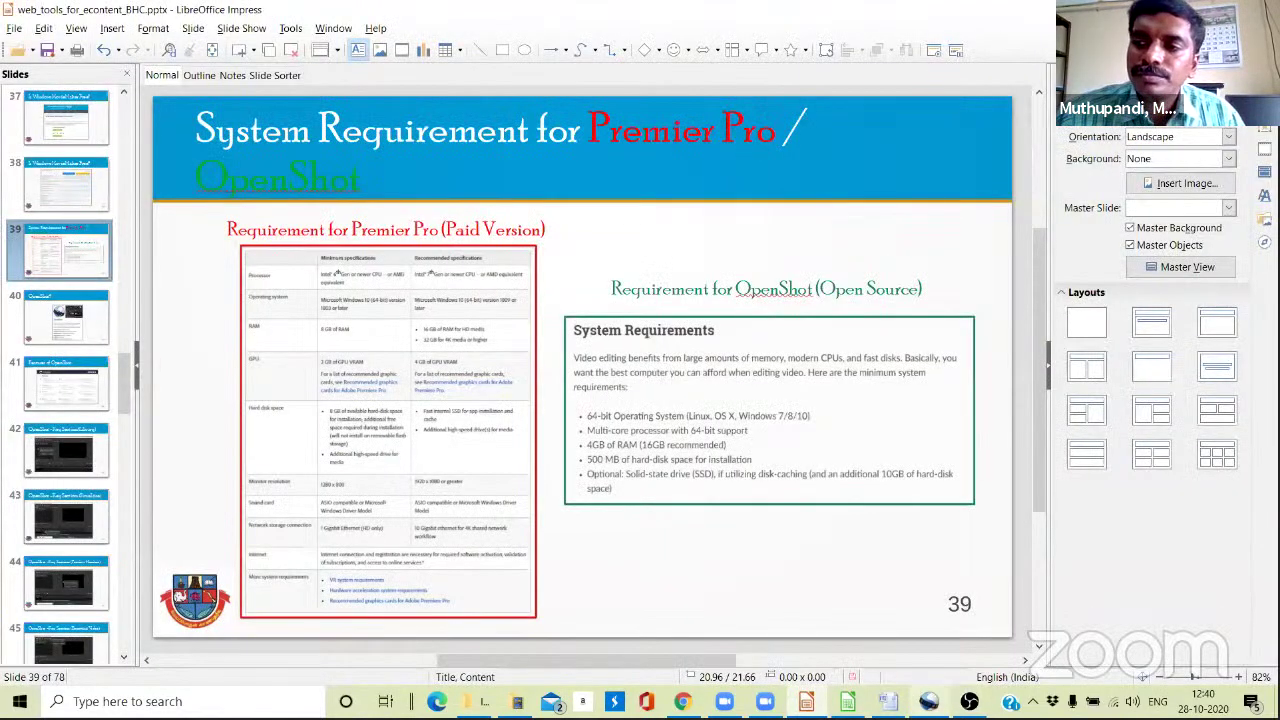
key(alt+Tab)
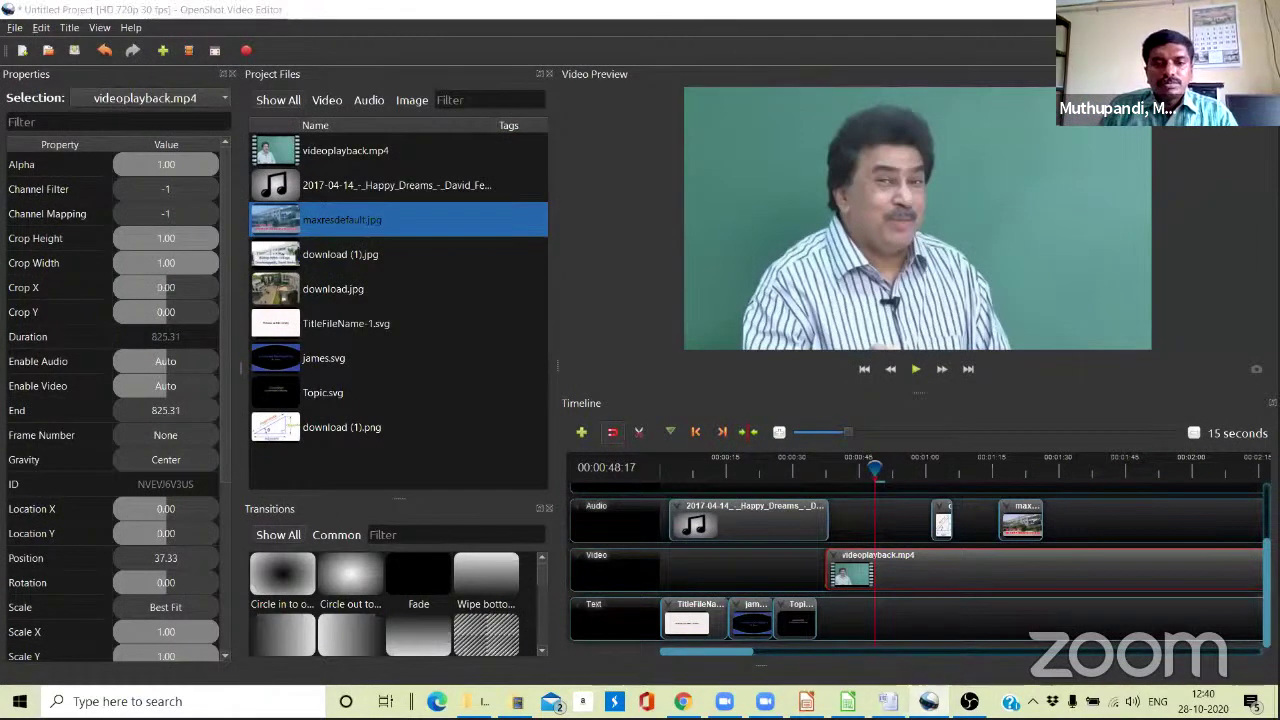
key(alt+Tab)
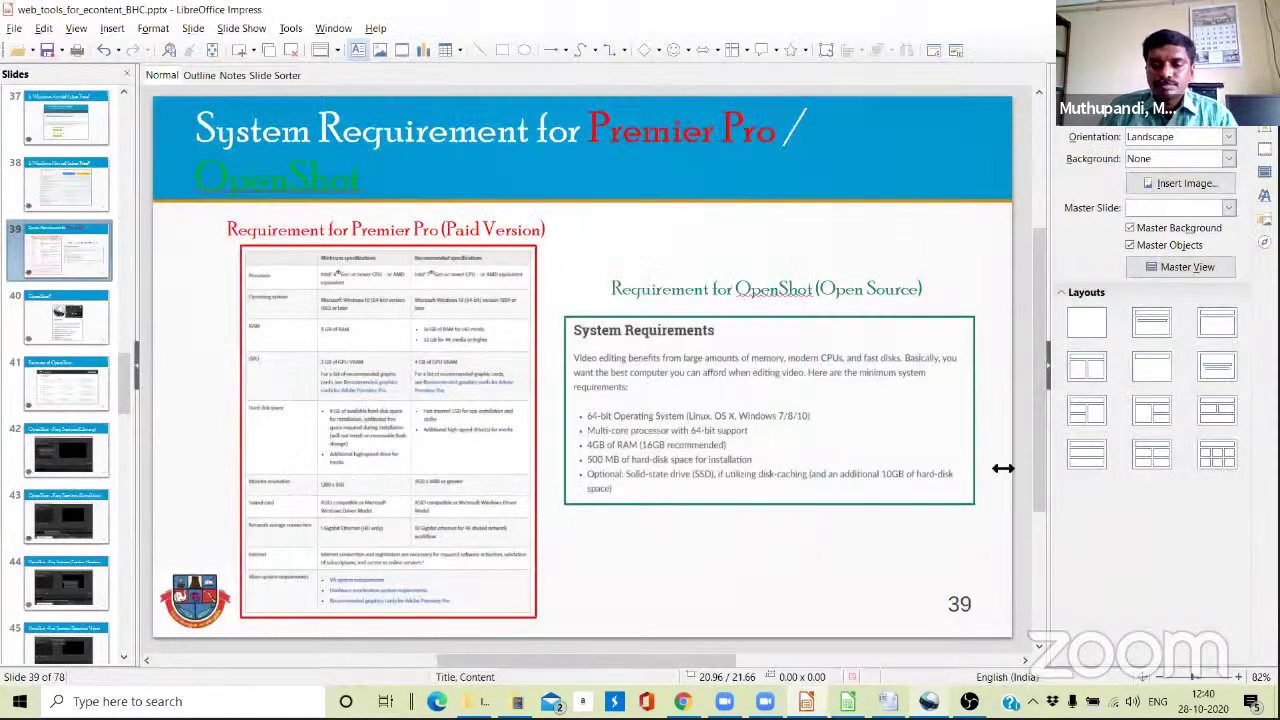
click(928, 697)
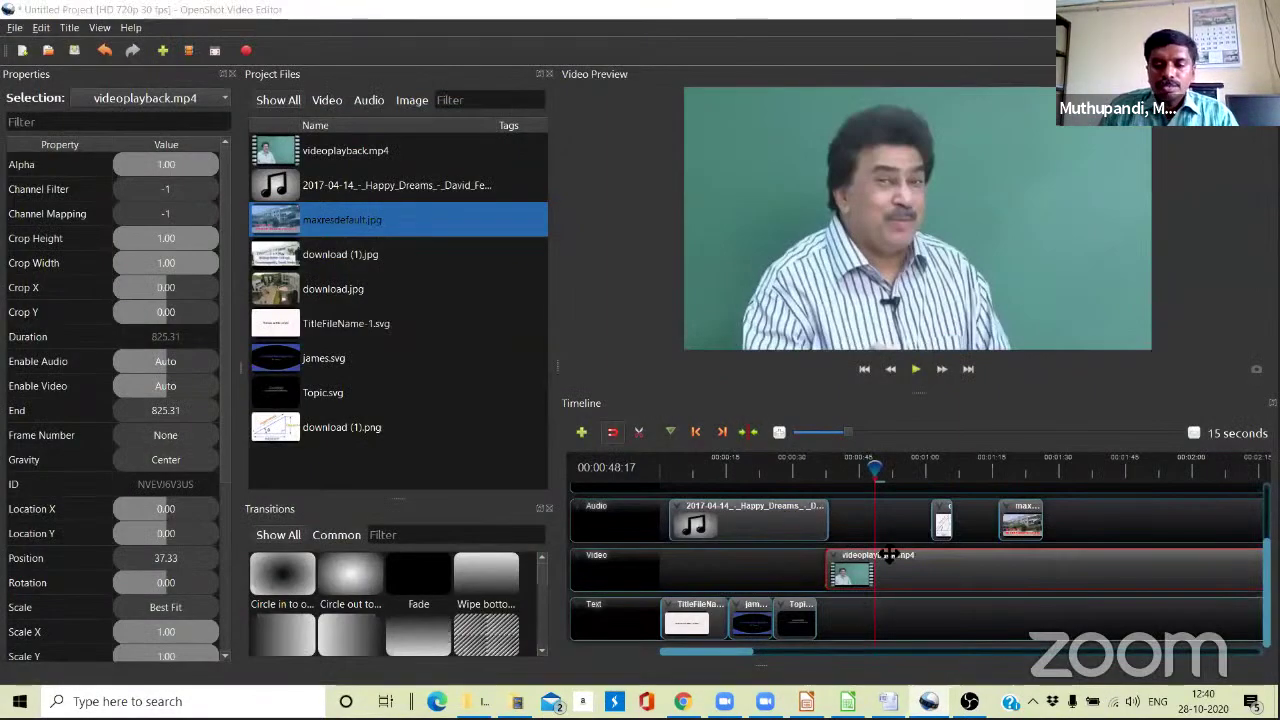
key(alt+Tab)
key(alt+Tab)
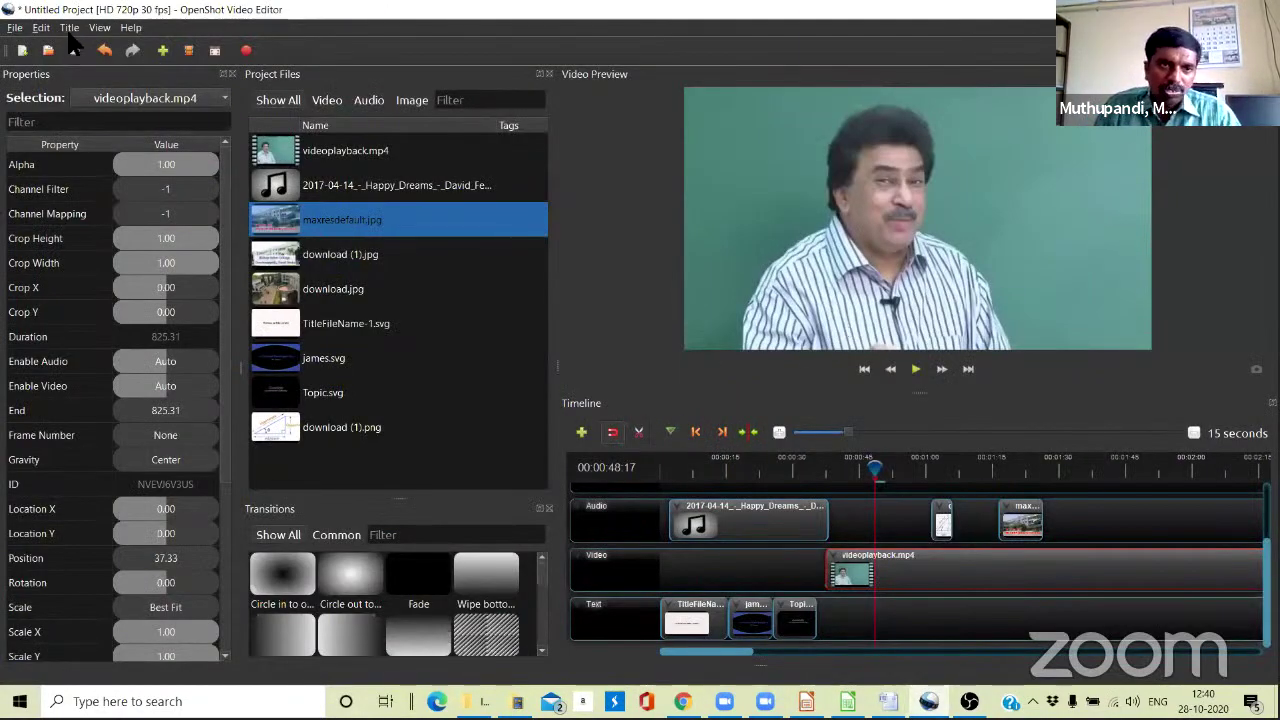
Start a new title, preview the Standard 4, Standard 2, Sunset, Topic and Solid color templates, and choose Standard 1.
click(69, 27)
click(95, 49)
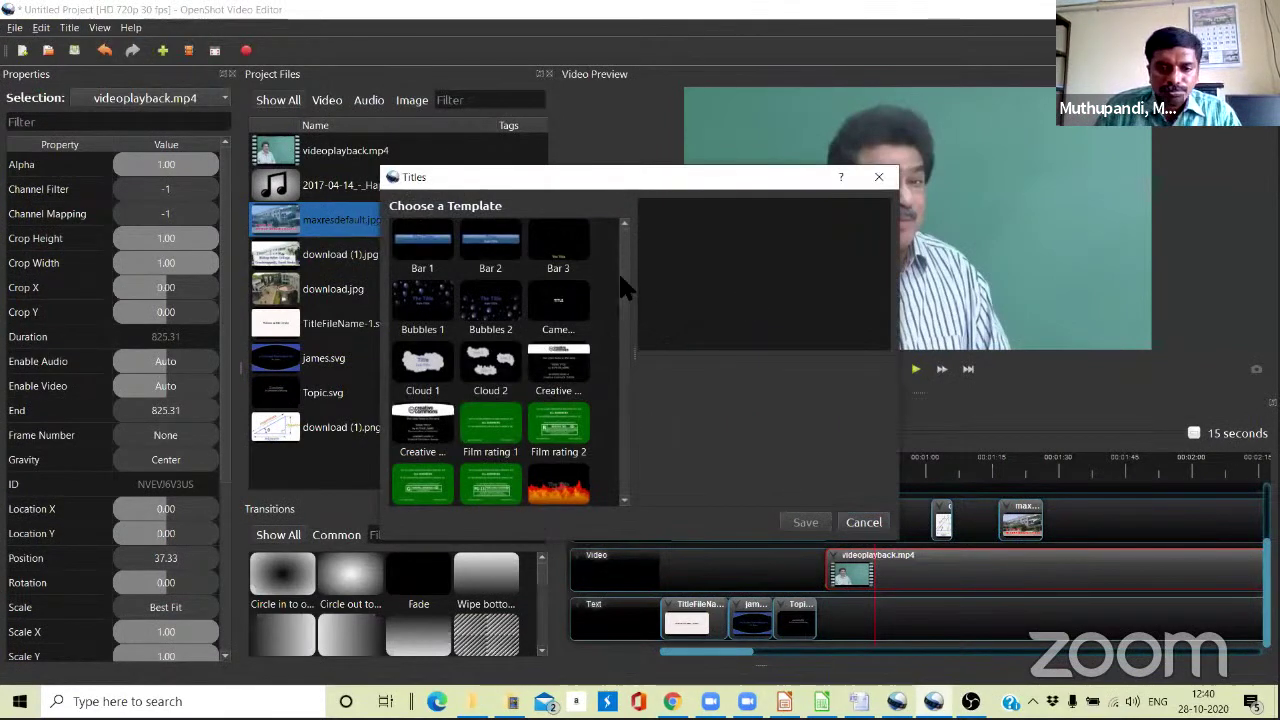
drag(620, 277, 624, 482)
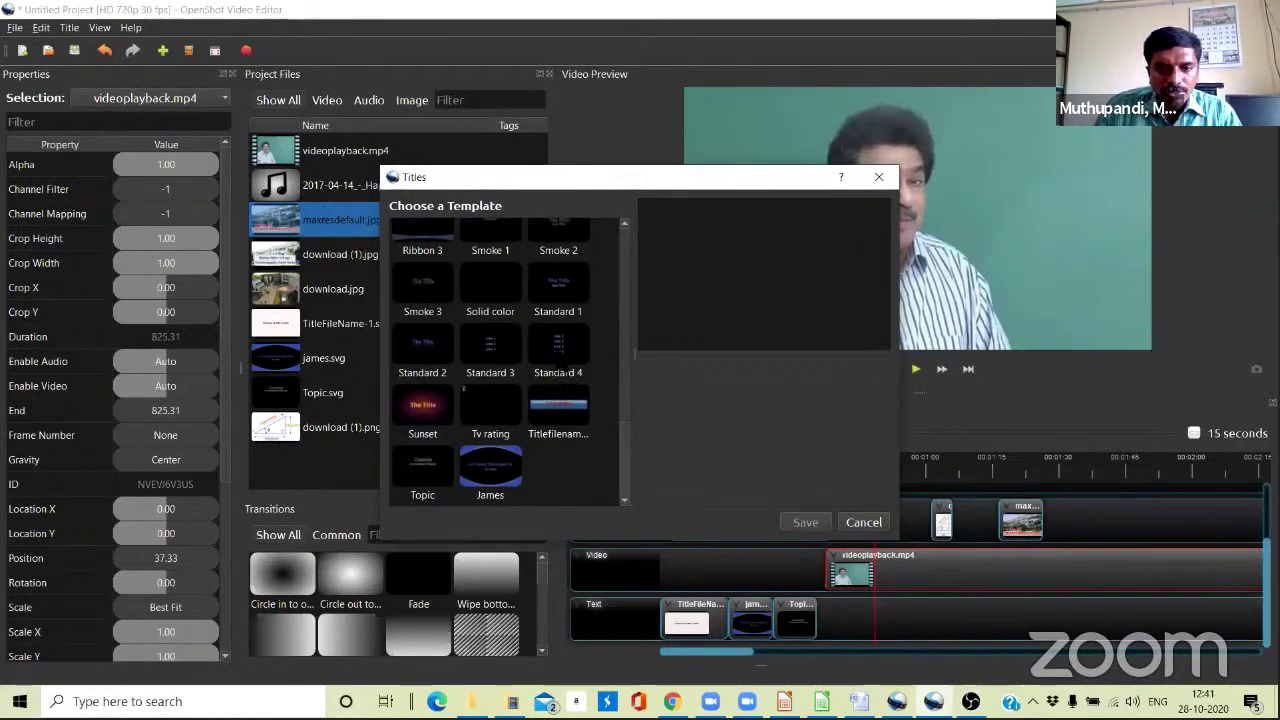
click(558, 345)
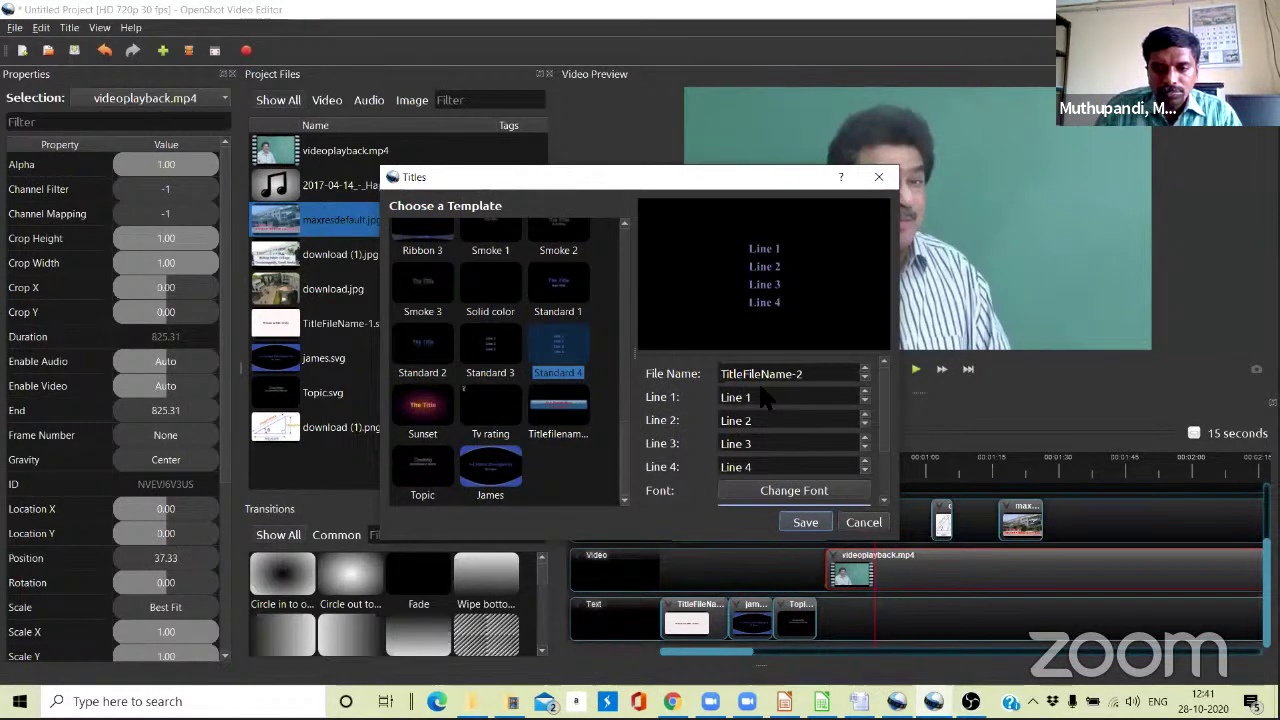
key(Tab)
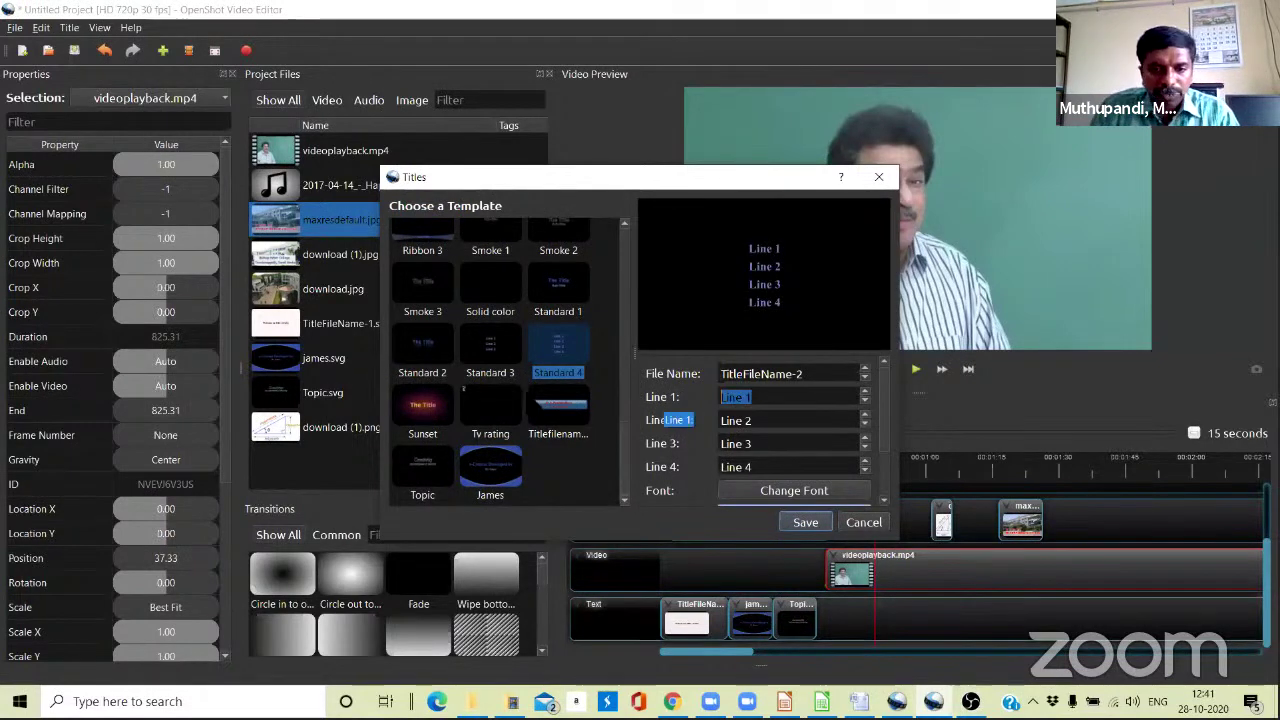
click(443, 352)
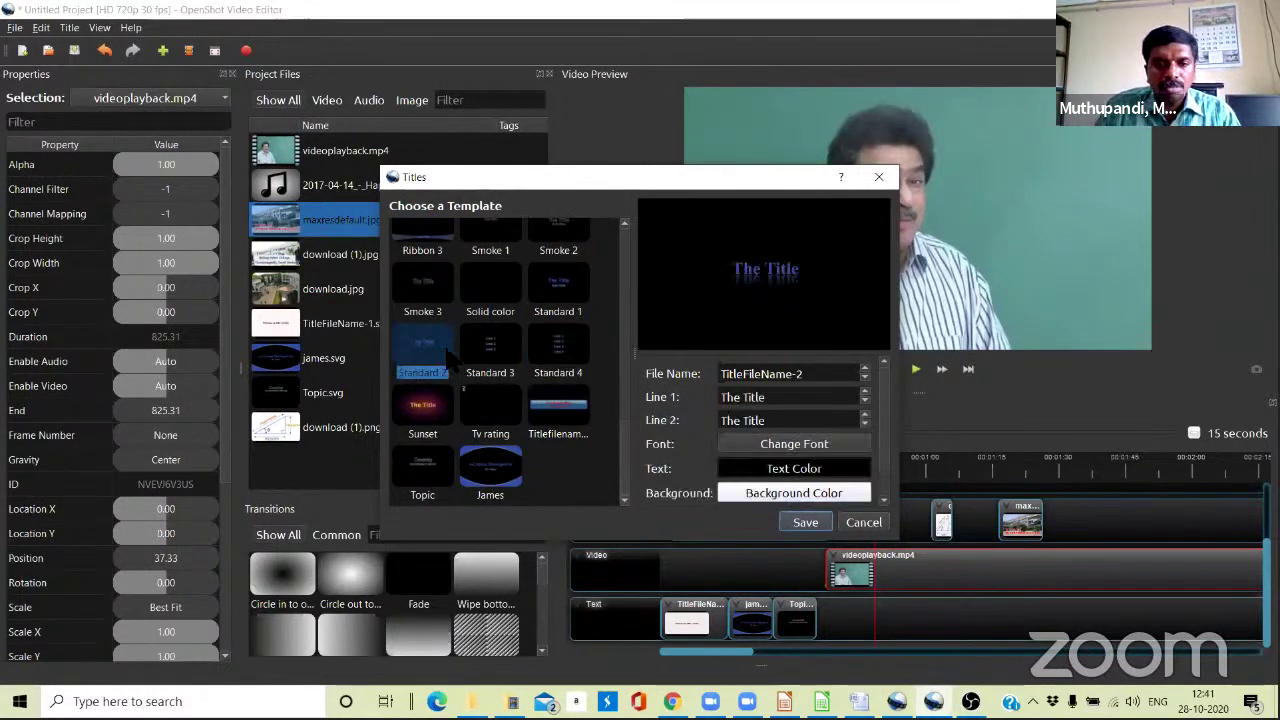
click(448, 472)
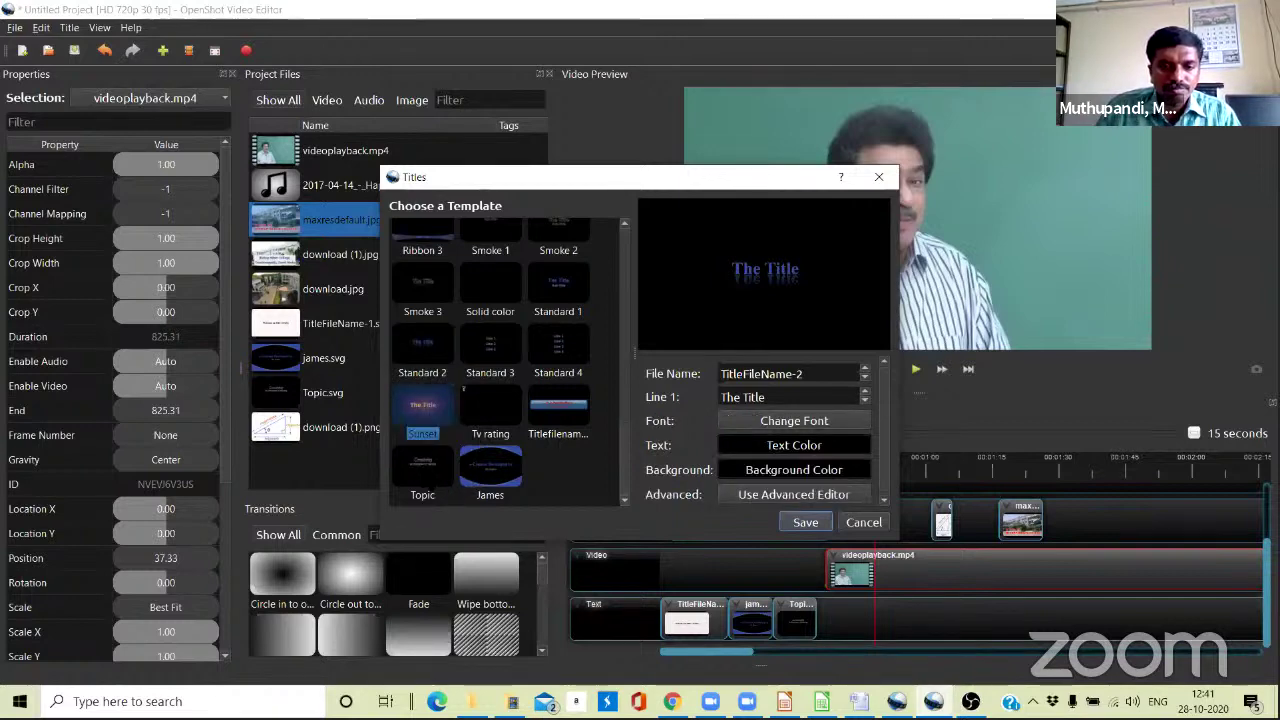
click(787, 398)
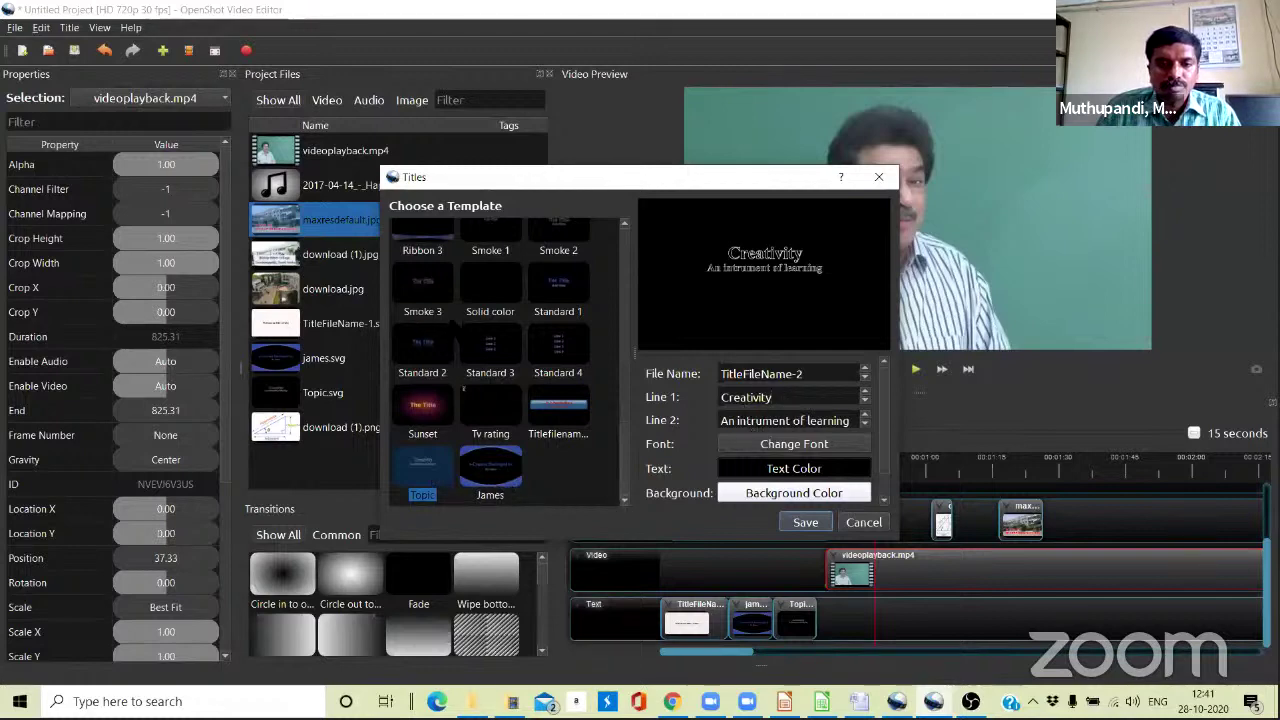
click(422, 285)
click(490, 285)
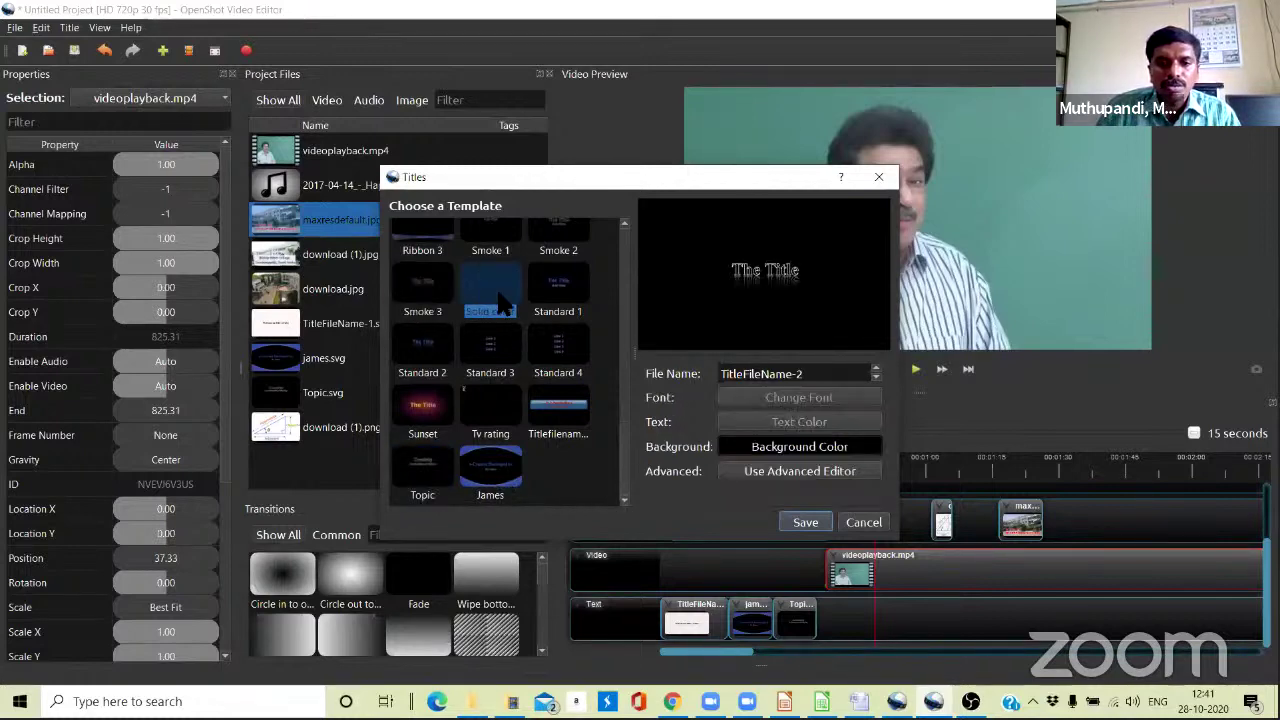
key(Right)
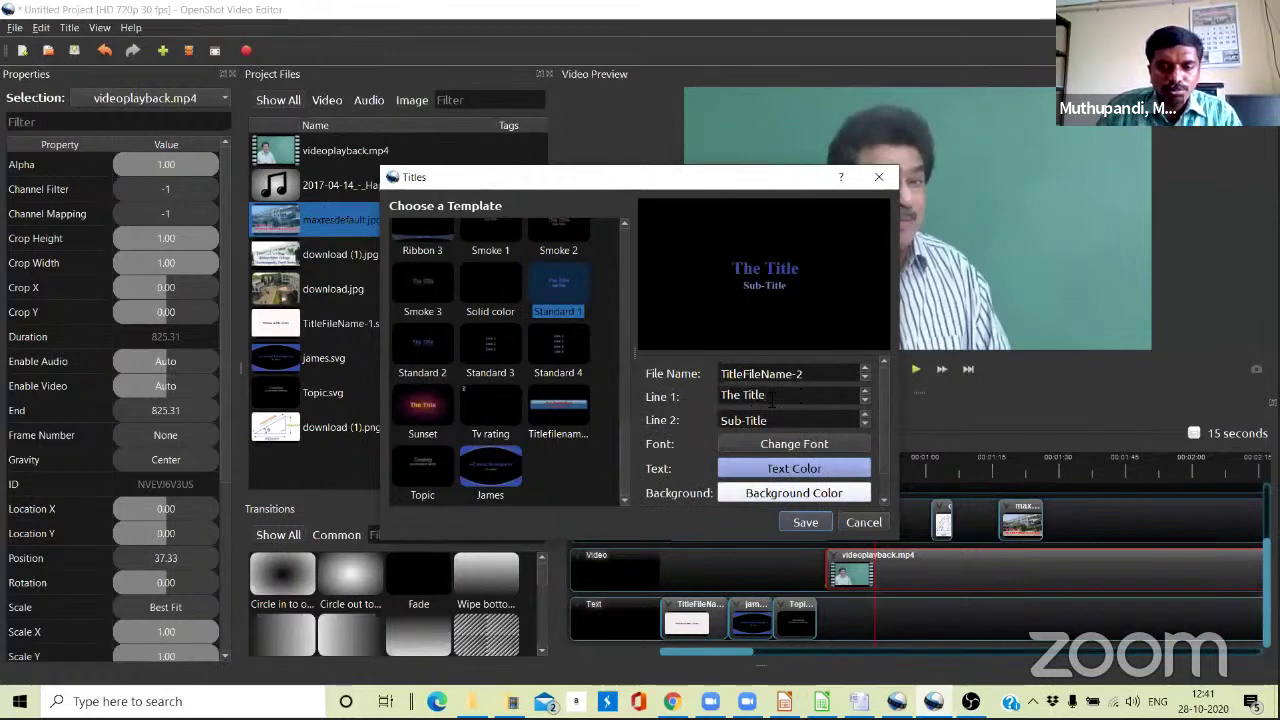
Set Line 1 of the new title to "Dear Students".
triple_click(698, 399)
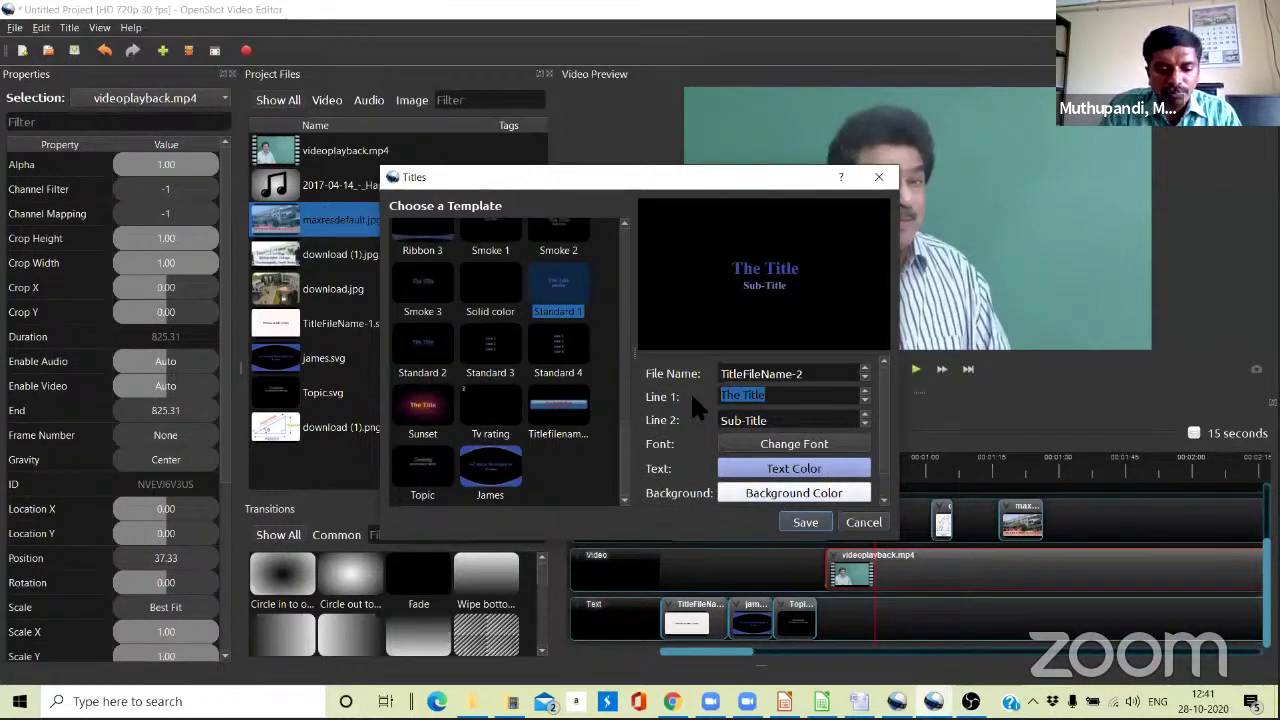
text(D)
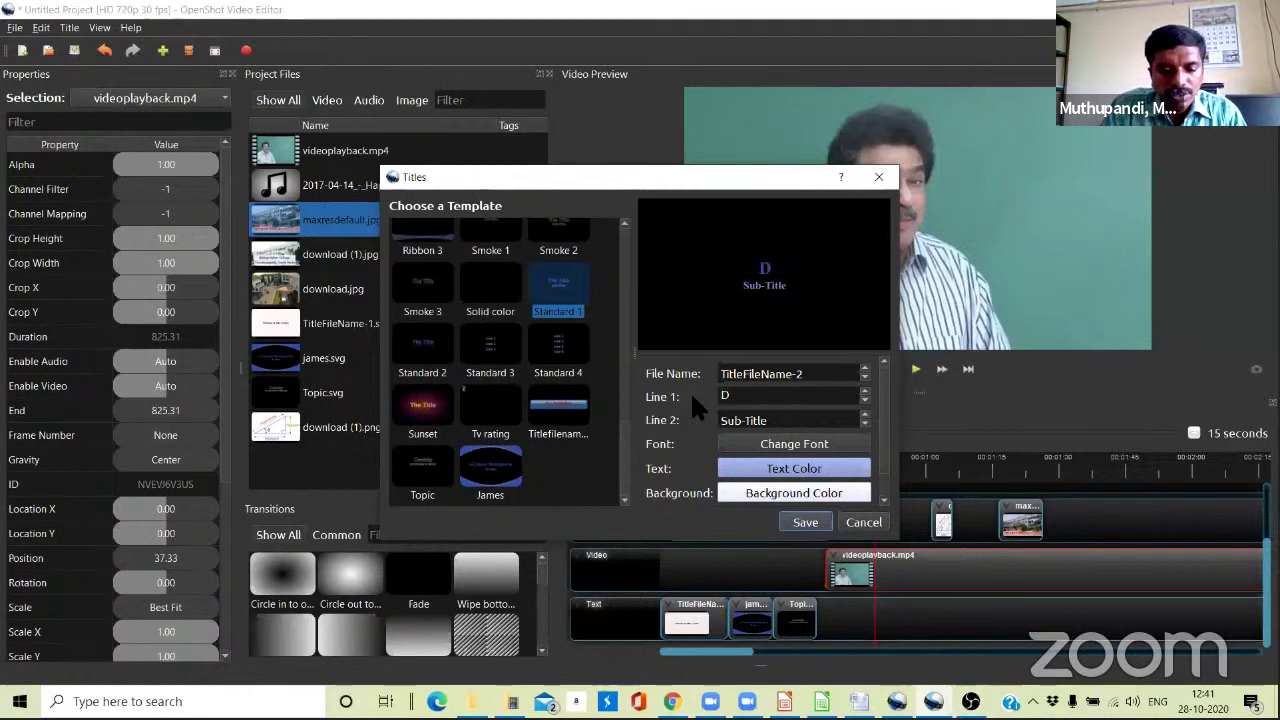
text(ear)
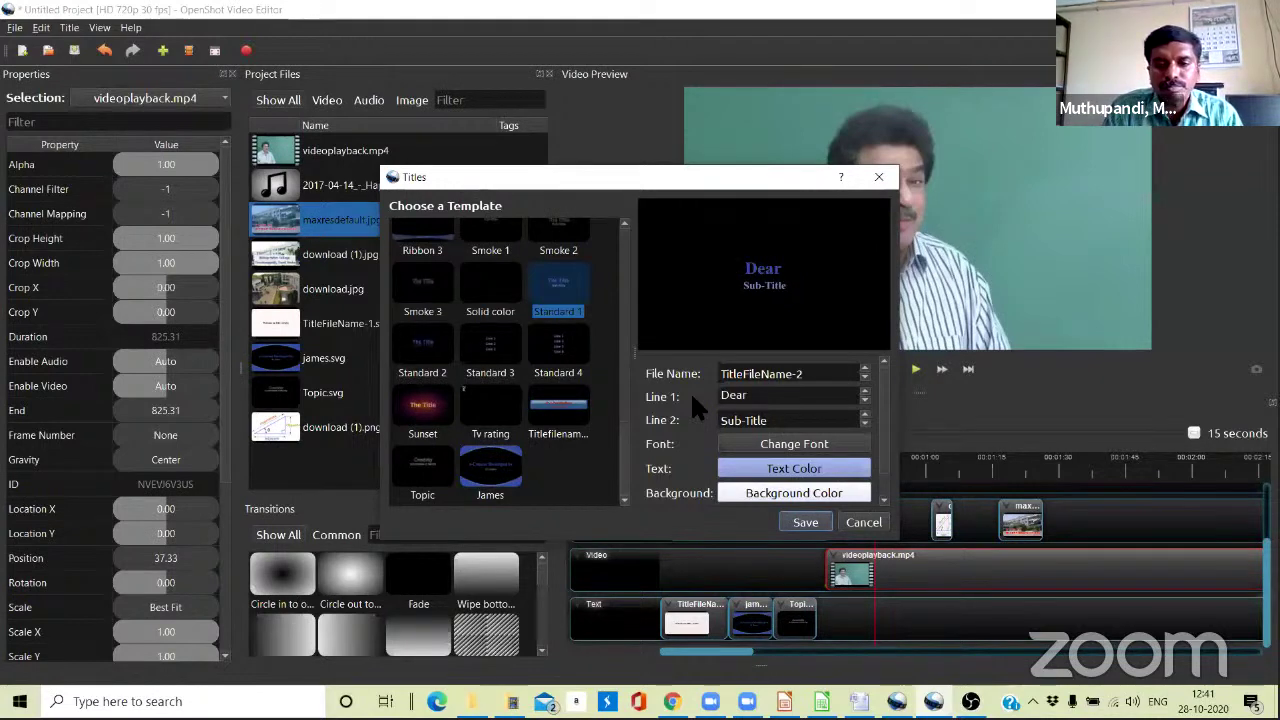
text( Students)
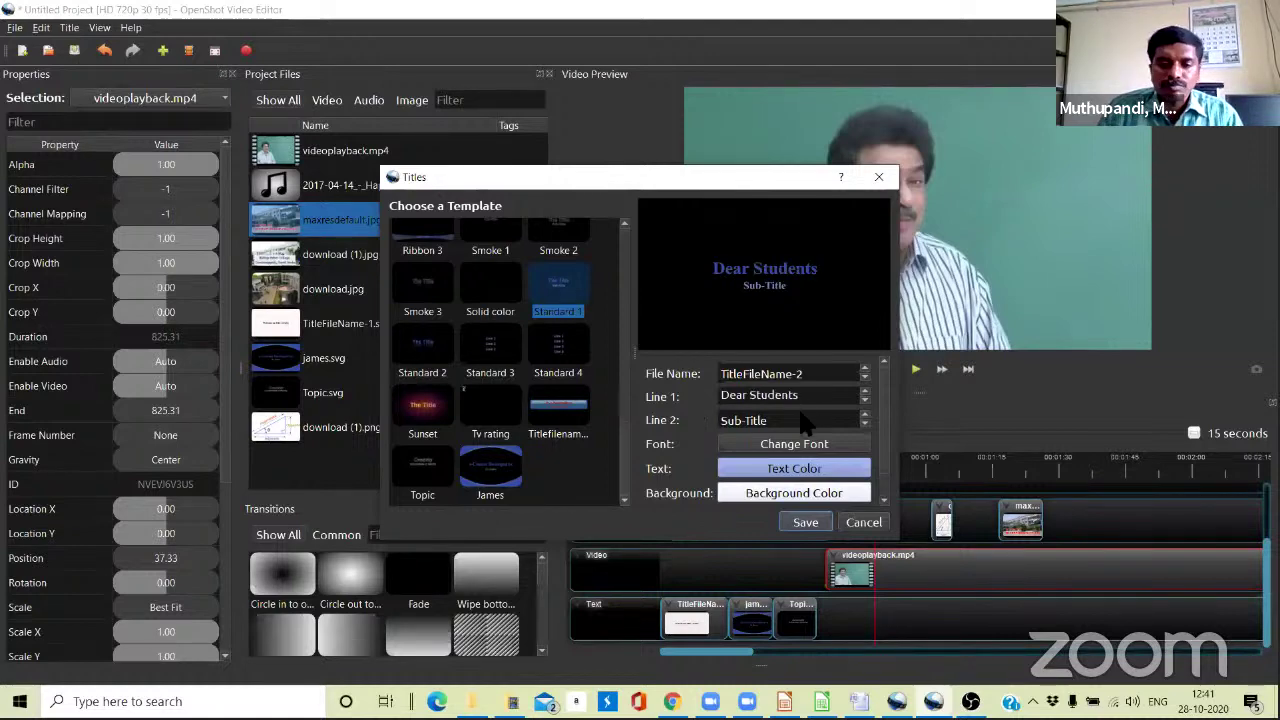
Set Line 1 to "Dear Students Stude" and Line 2 to "I am goinh to about ct", and save the title.
text( Stude)
drag(770, 421, 721, 421)
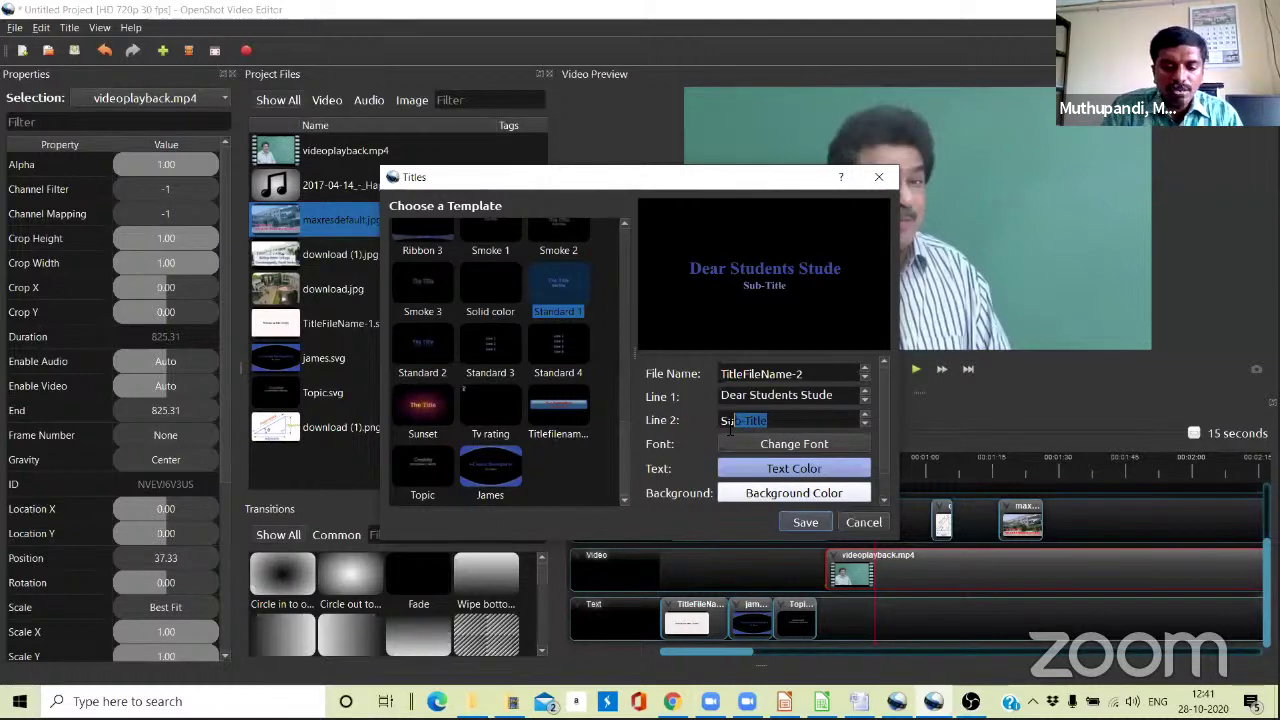
key(BackSpace)
text(I a)
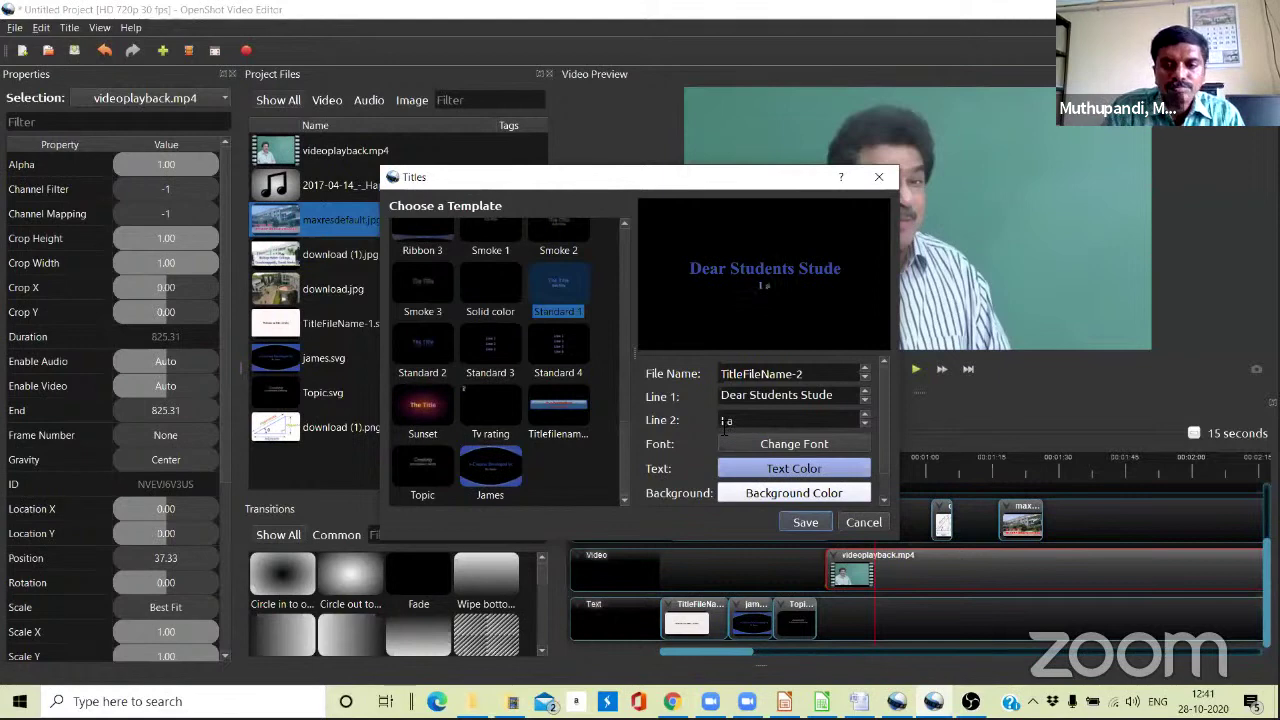
text(m g)
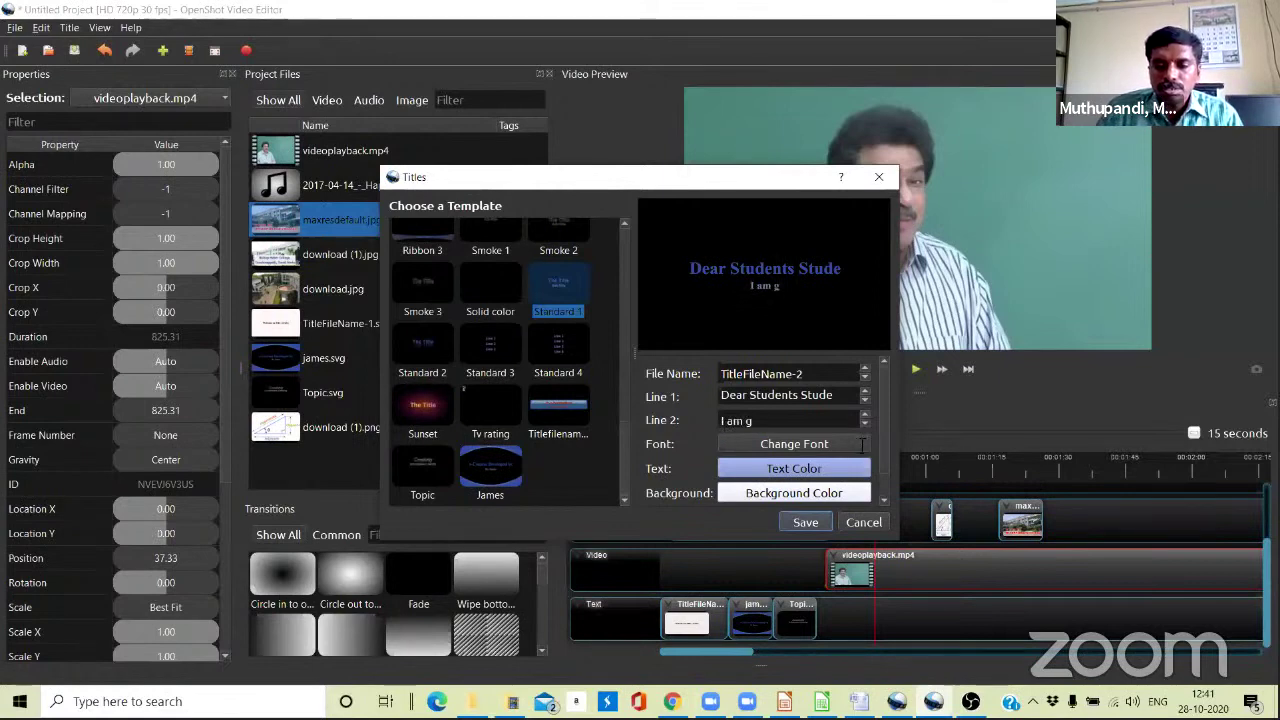
text(oinh t)
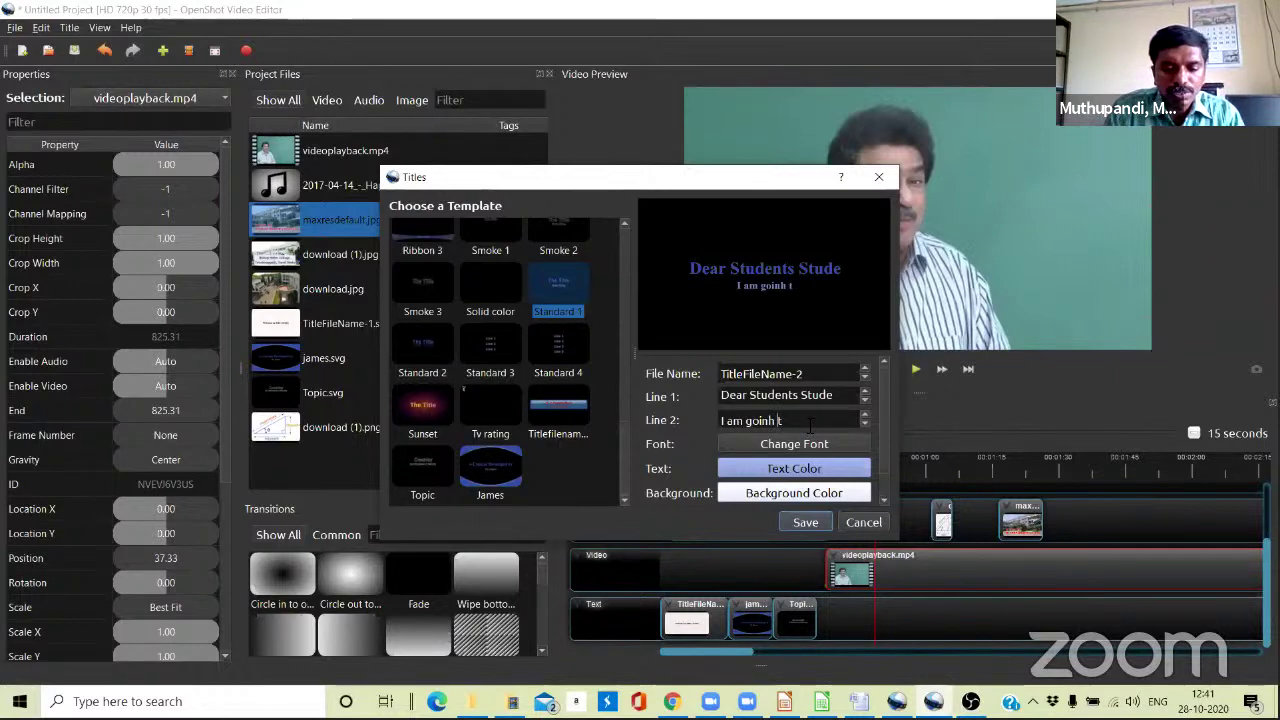
text(o abt)
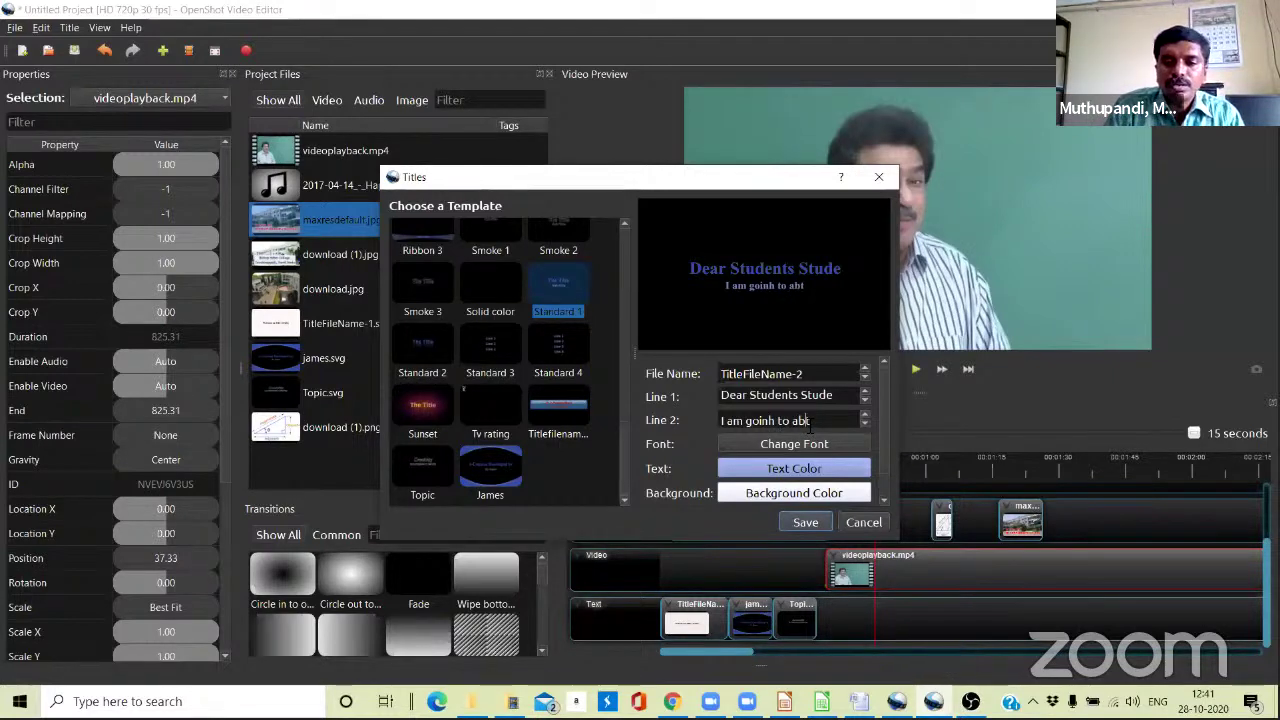
key(BackSpace)
text(out t)
key(BackSpace)
text(ct)
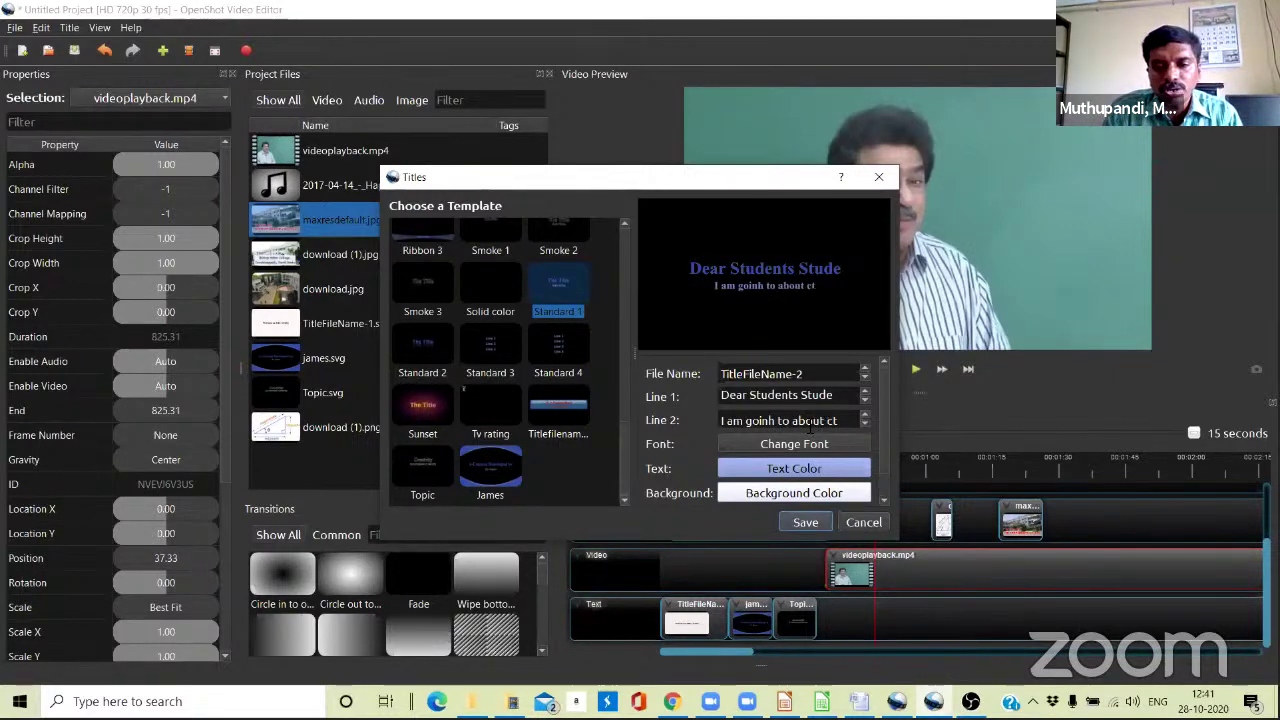
click(800, 522)
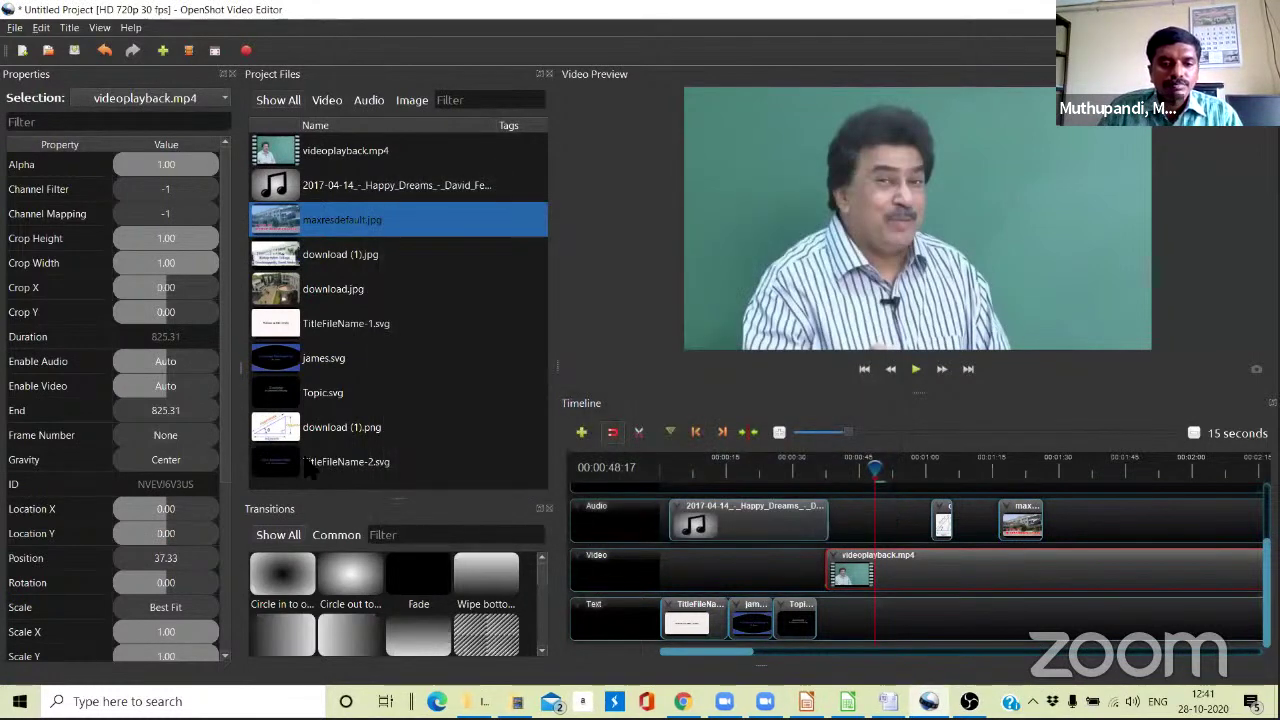
Place TitleFileName-2.svg over the lecture clip on the Video track at the playhead, and view the options of the overlapping Fade transition.
drag(330, 461, 880, 579)
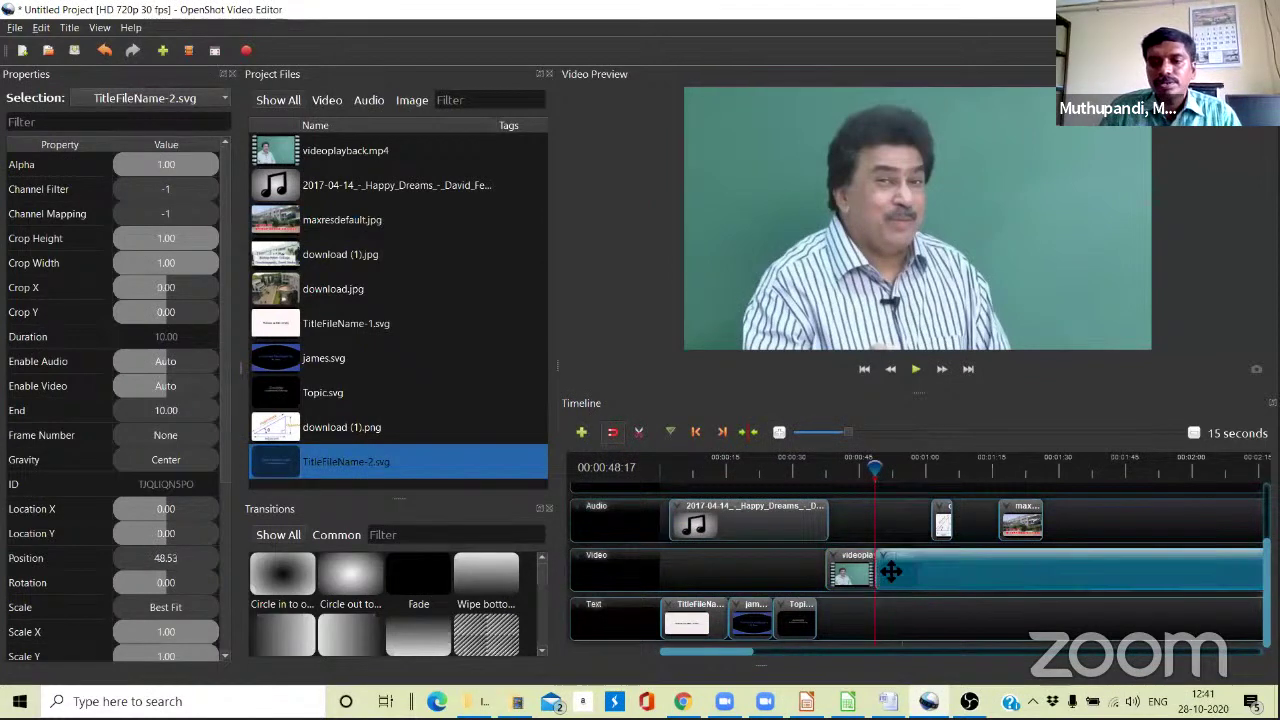
click(932, 579)
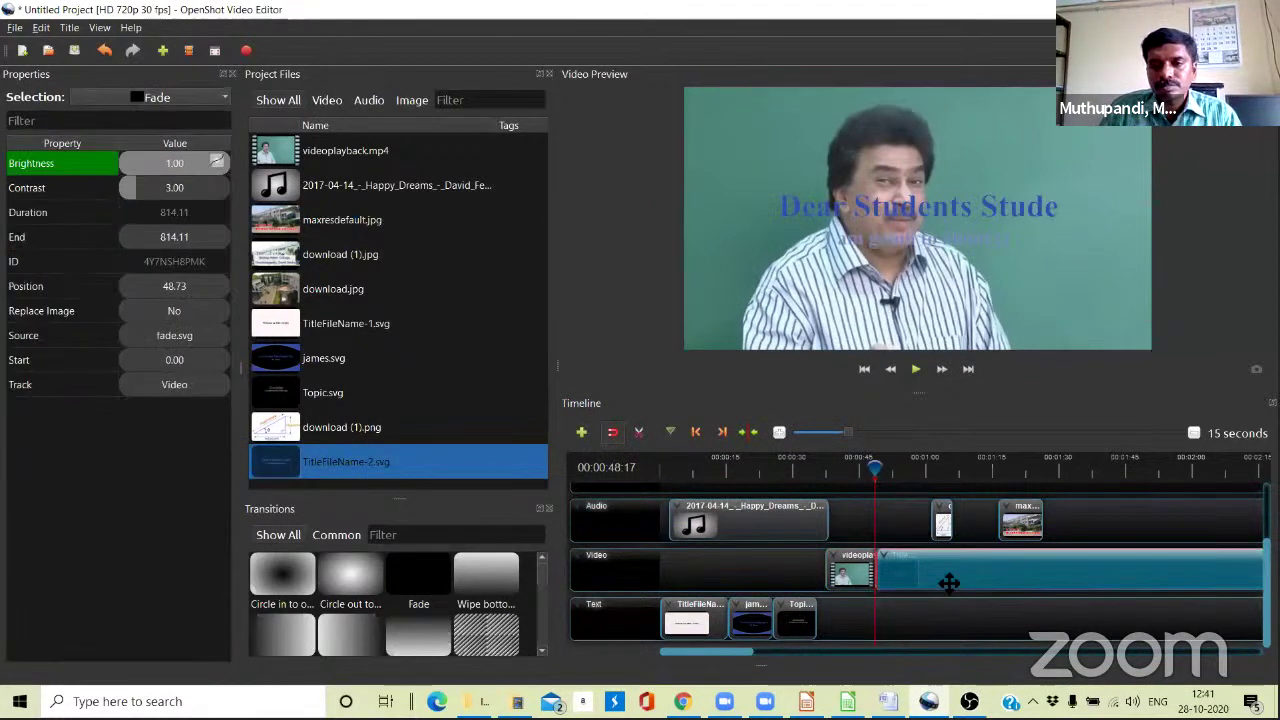
right_click(950, 574)
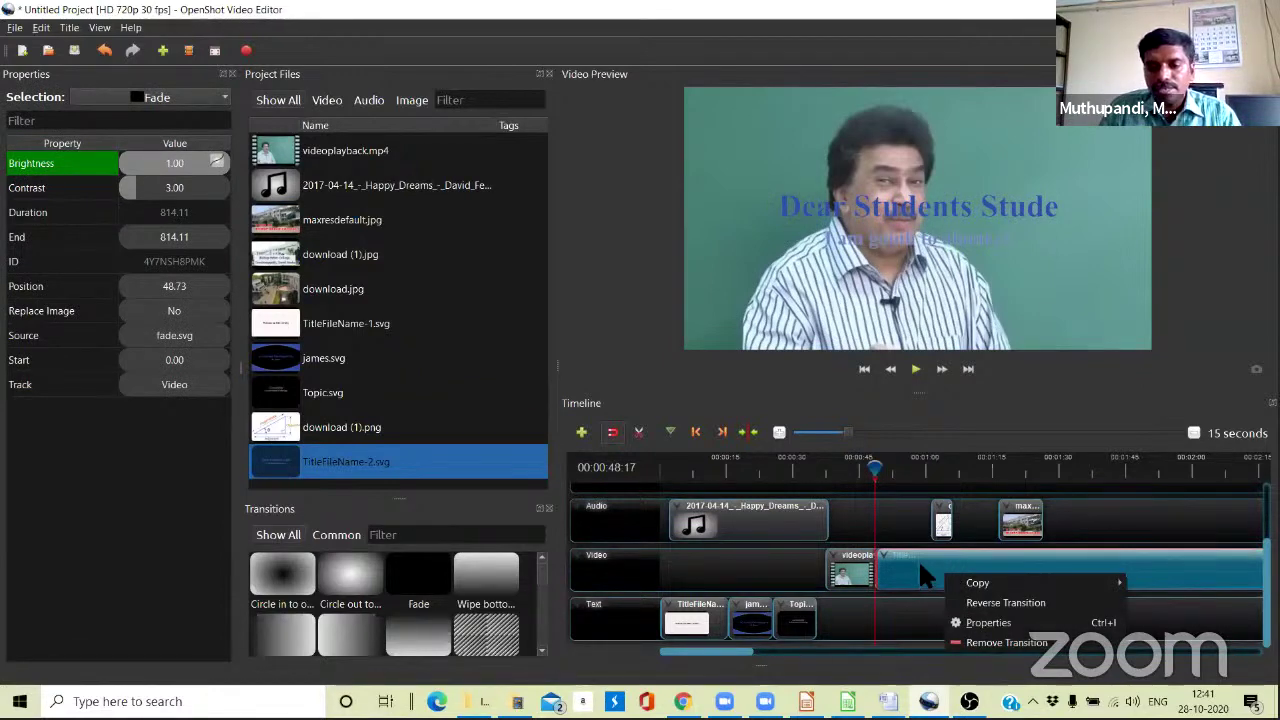
click(962, 622)
right_click(920, 574)
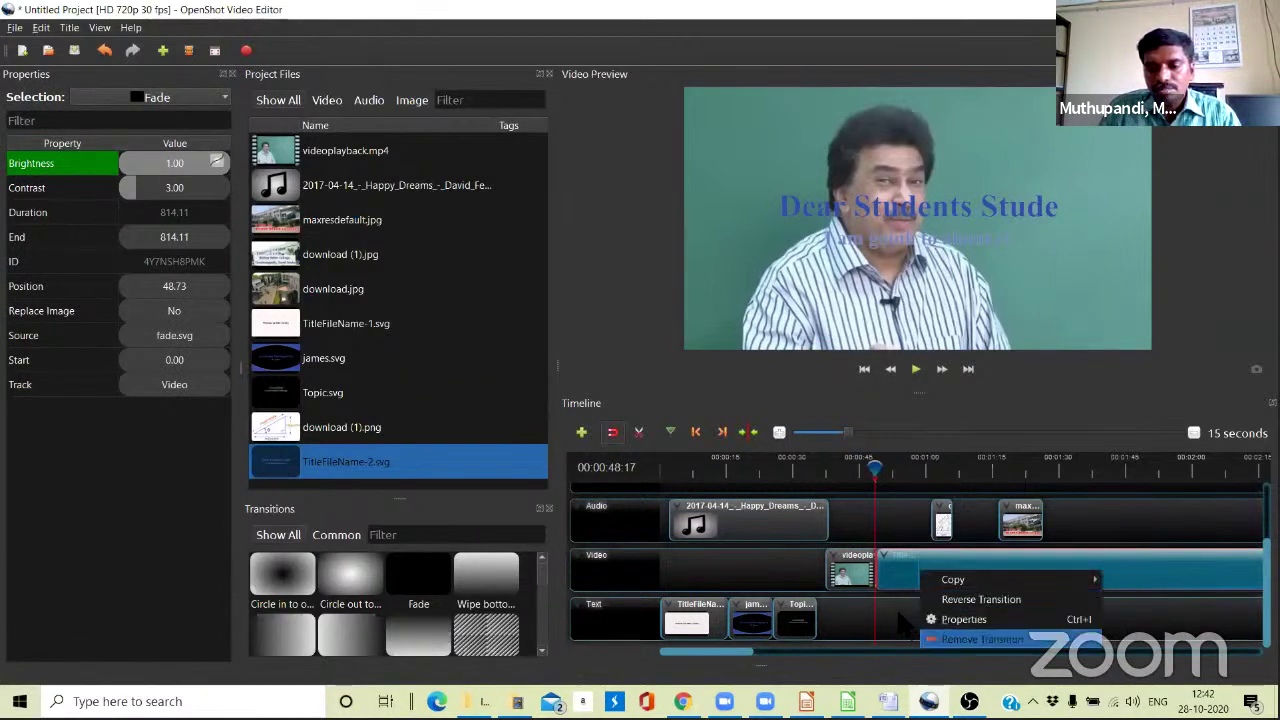
click(1006, 405)
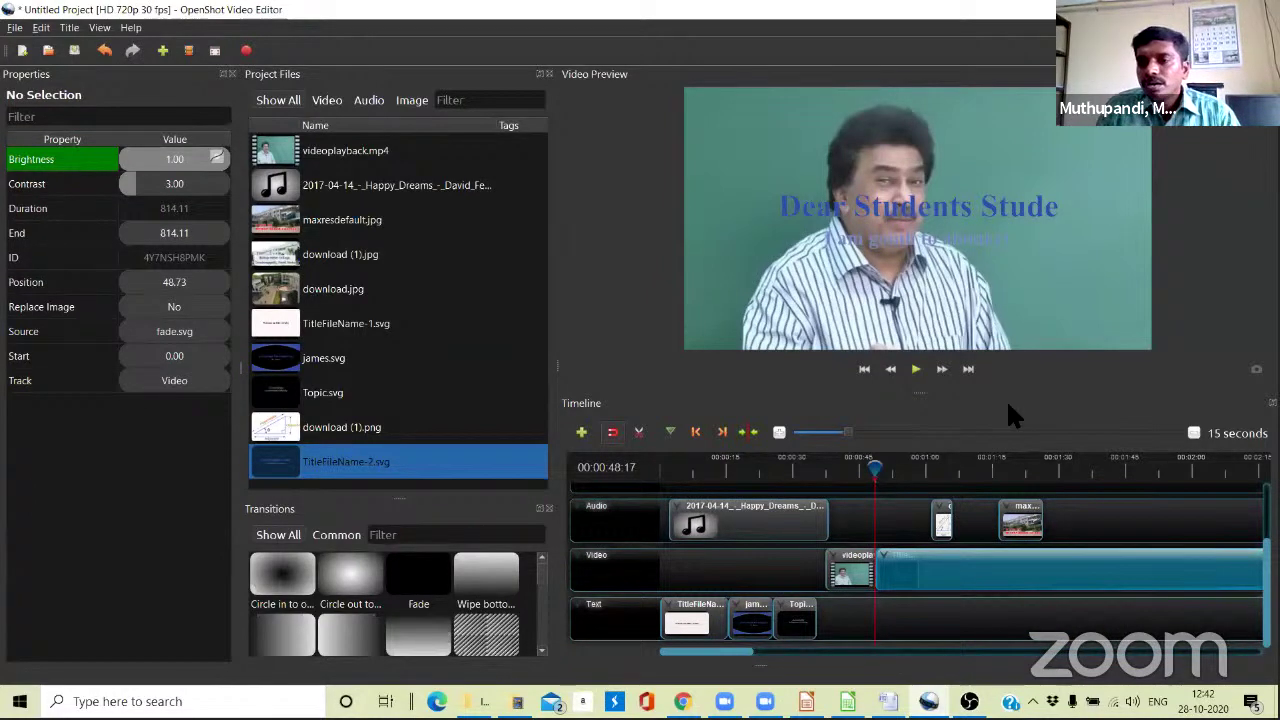
Shift the Fade transition on the Video track to position 58.53 and delete it.
click(930, 571)
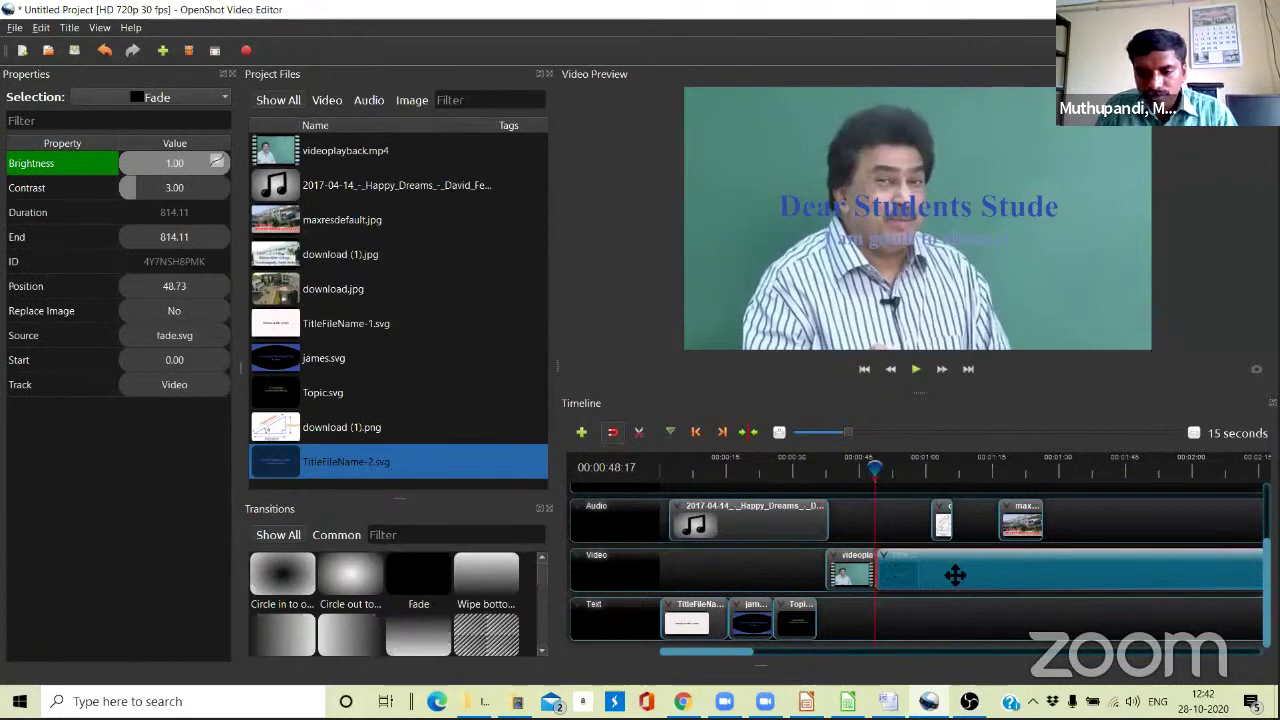
drag(954, 574, 1021, 574)
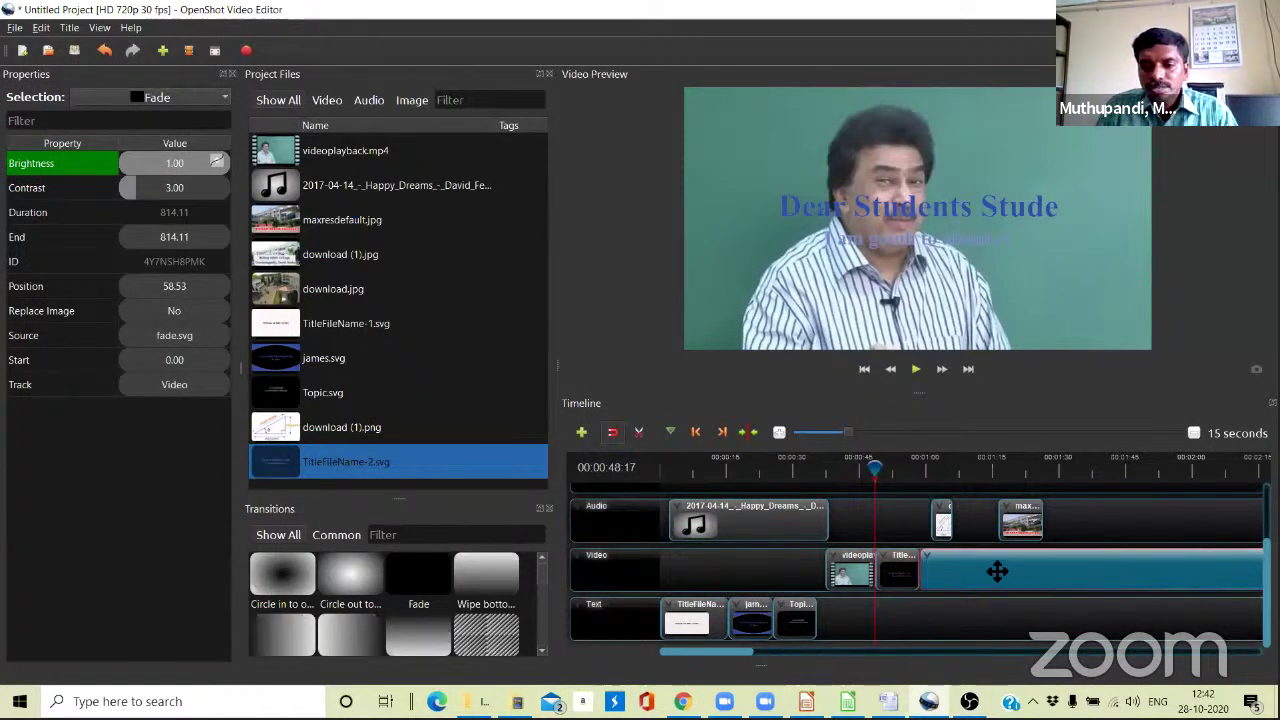
right_click(994, 569)
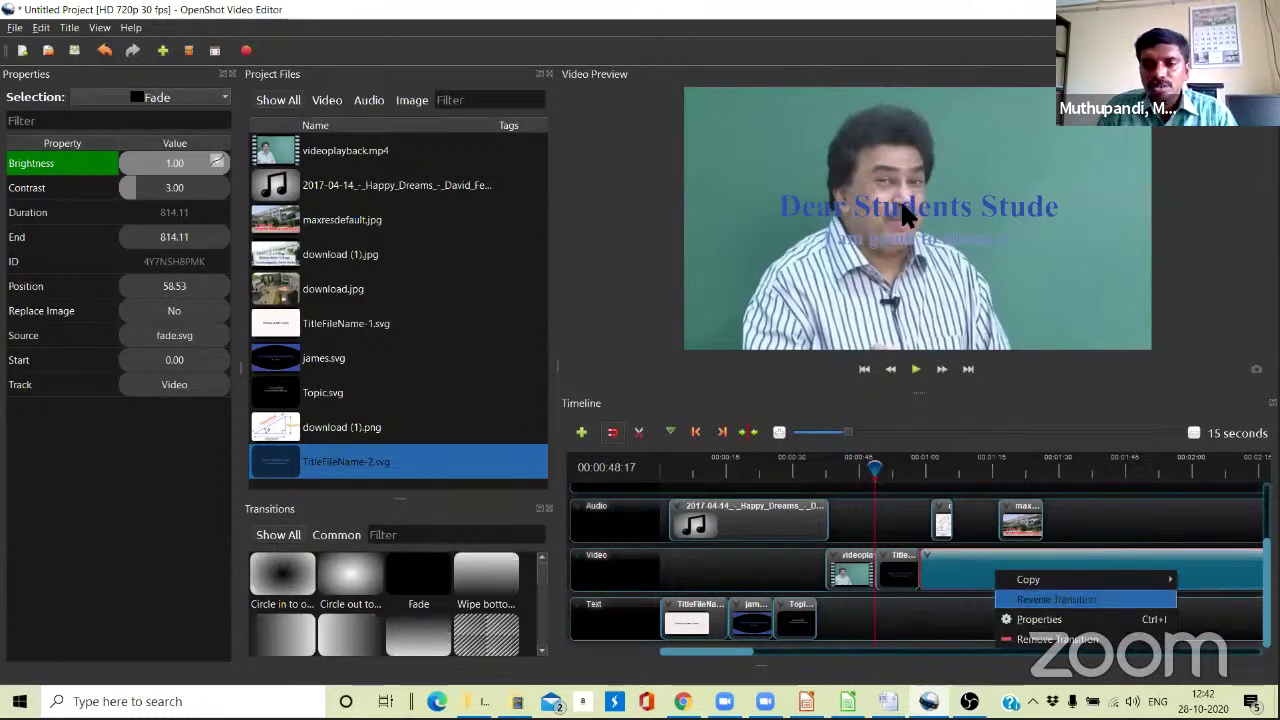
mouse_move(1020, 579)
click(967, 579)
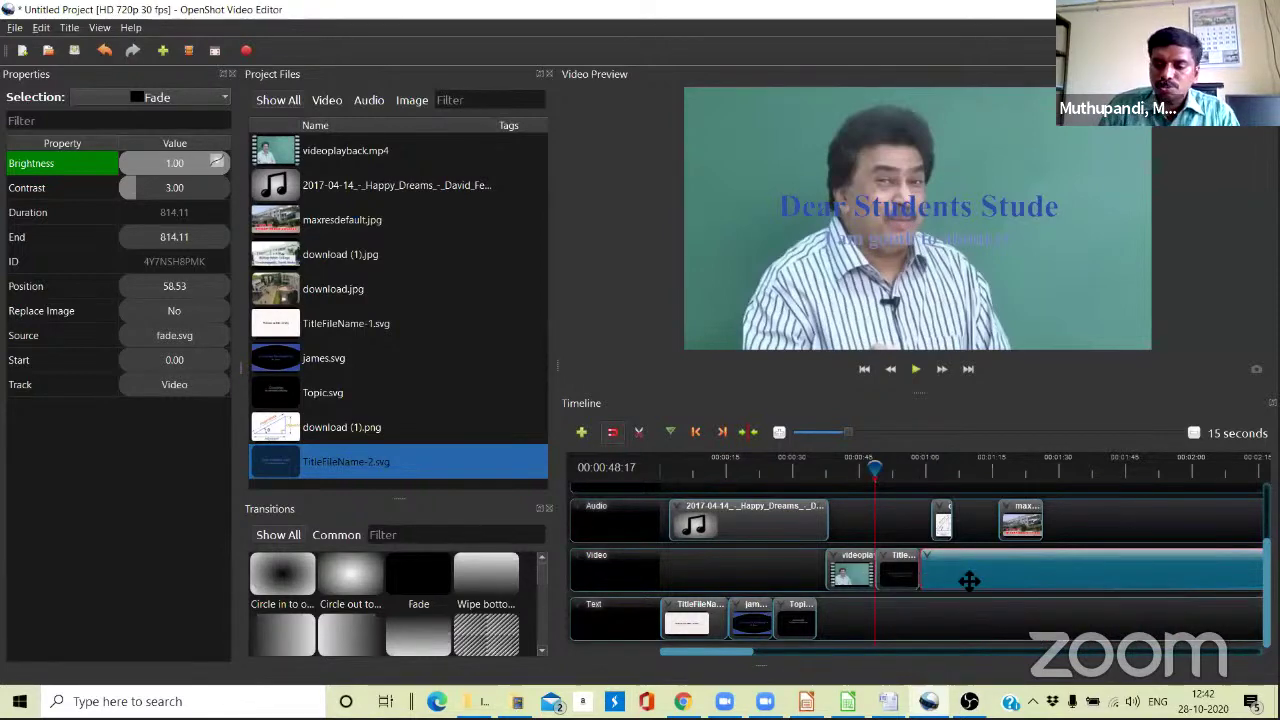
key(Delete)
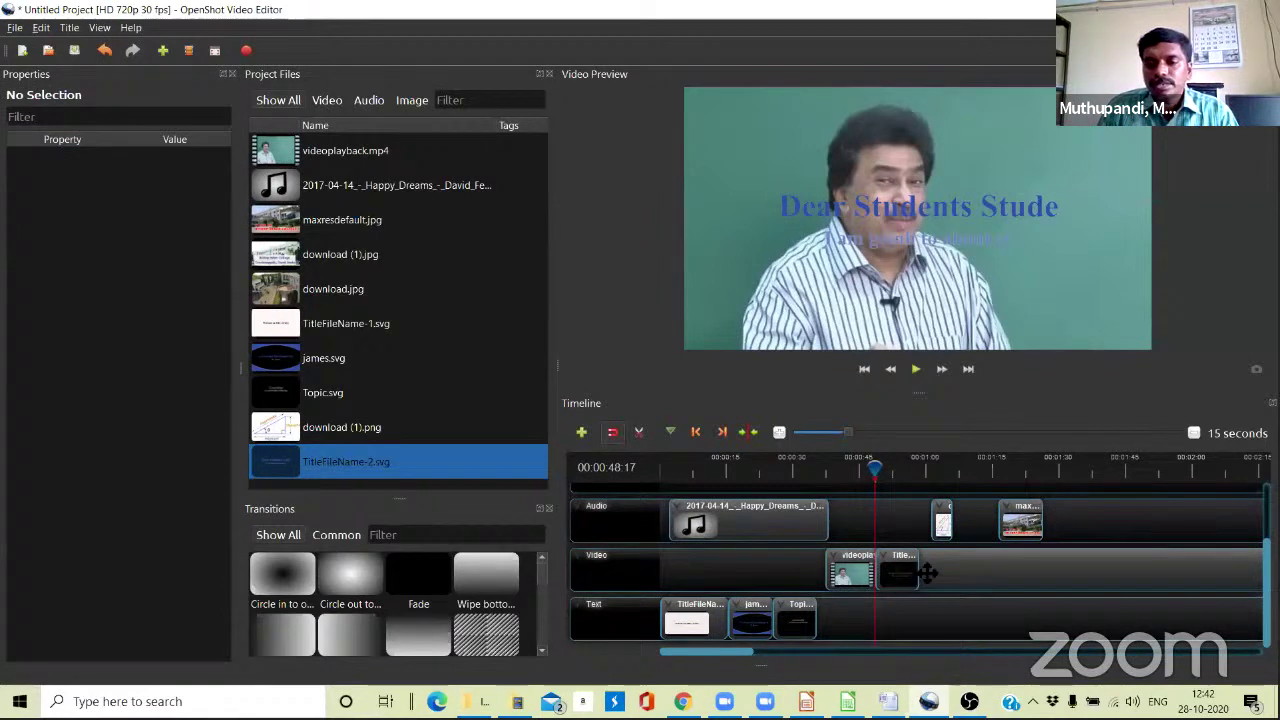
Transform the TitleFileName-2 clip on the Video track, scaling it down to Scale X 0.45 and Scale Y 0.44.
click(952, 567)
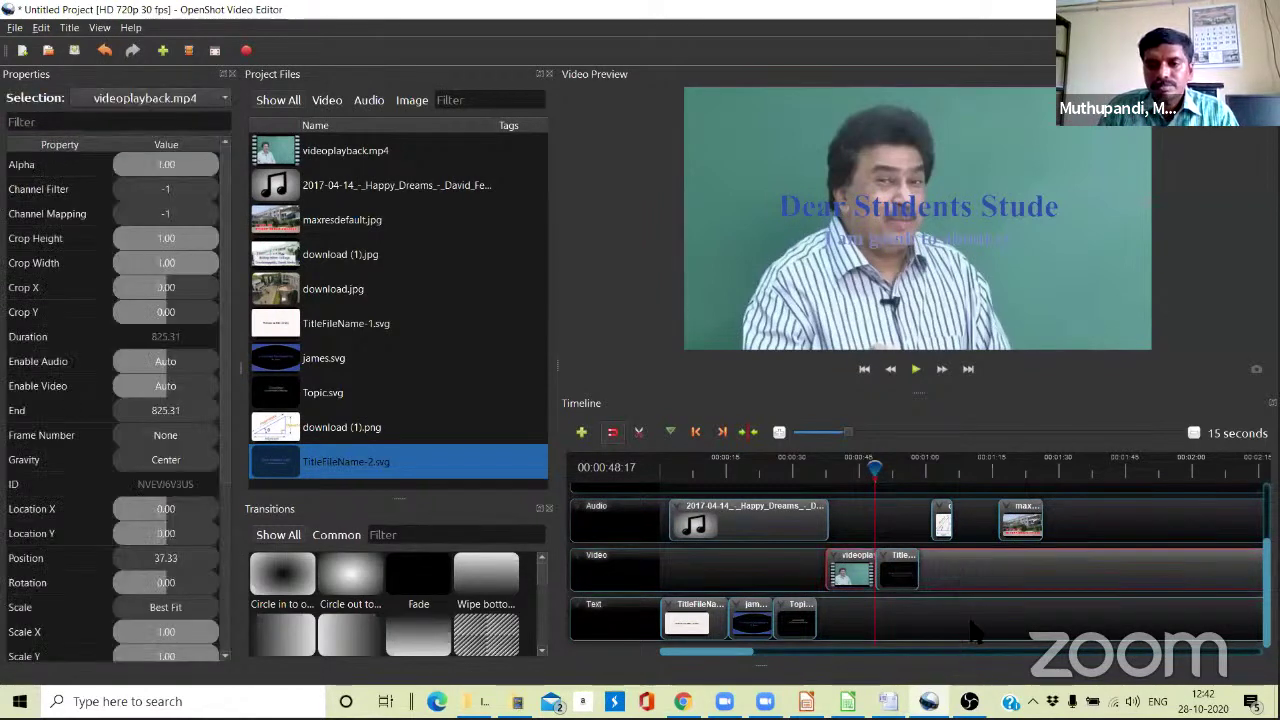
click(932, 599)
click(898, 572)
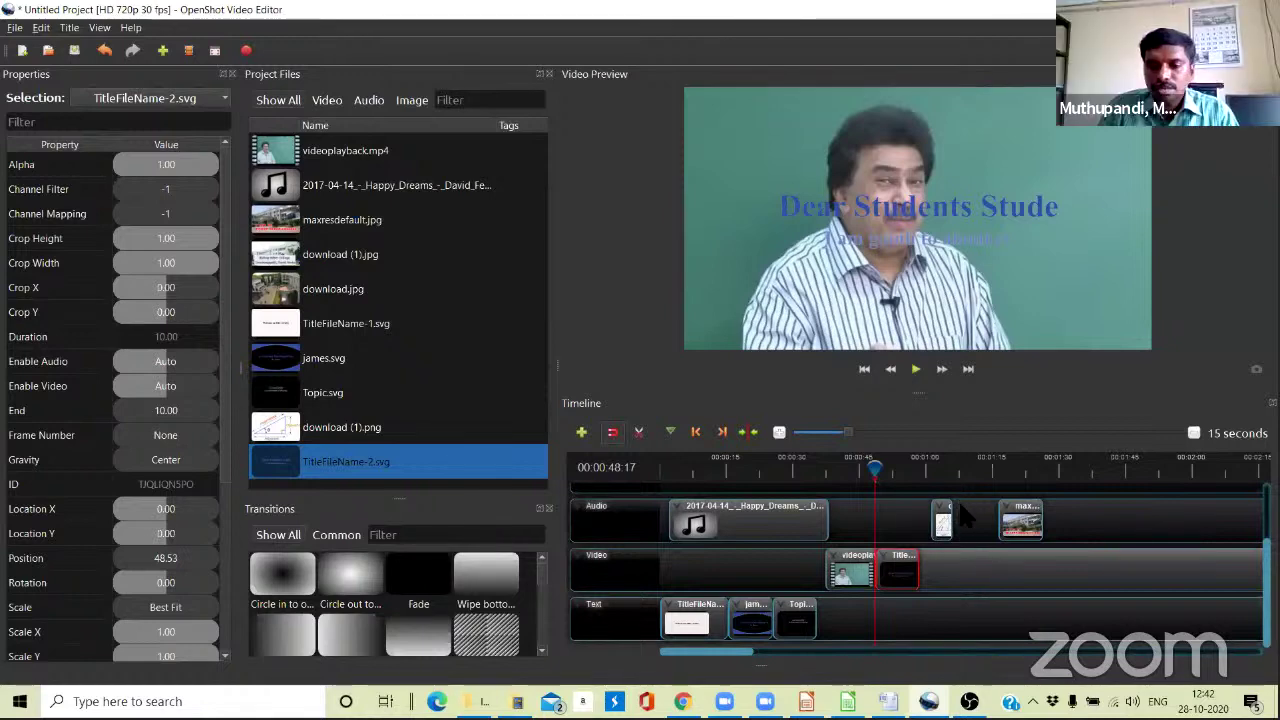
right_click(895, 575)
click(862, 257)
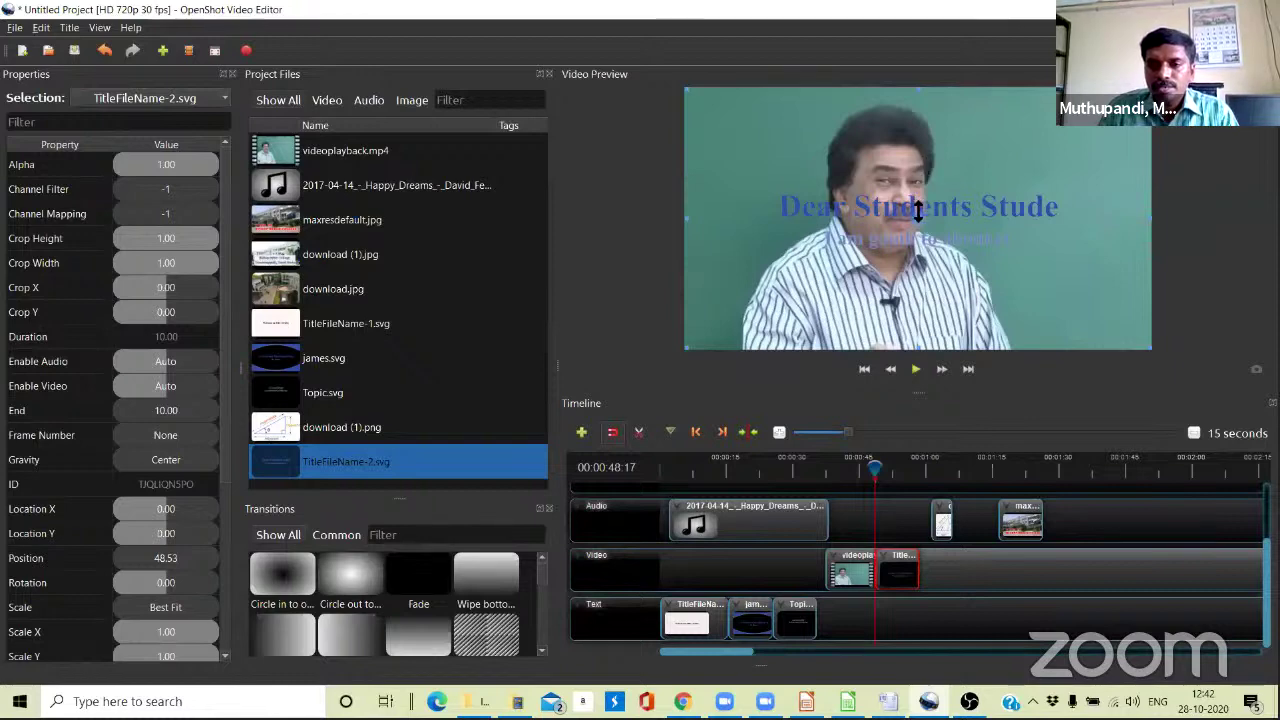
scroll(918, 202, down, 3)
scroll(918, 202, down, 3)
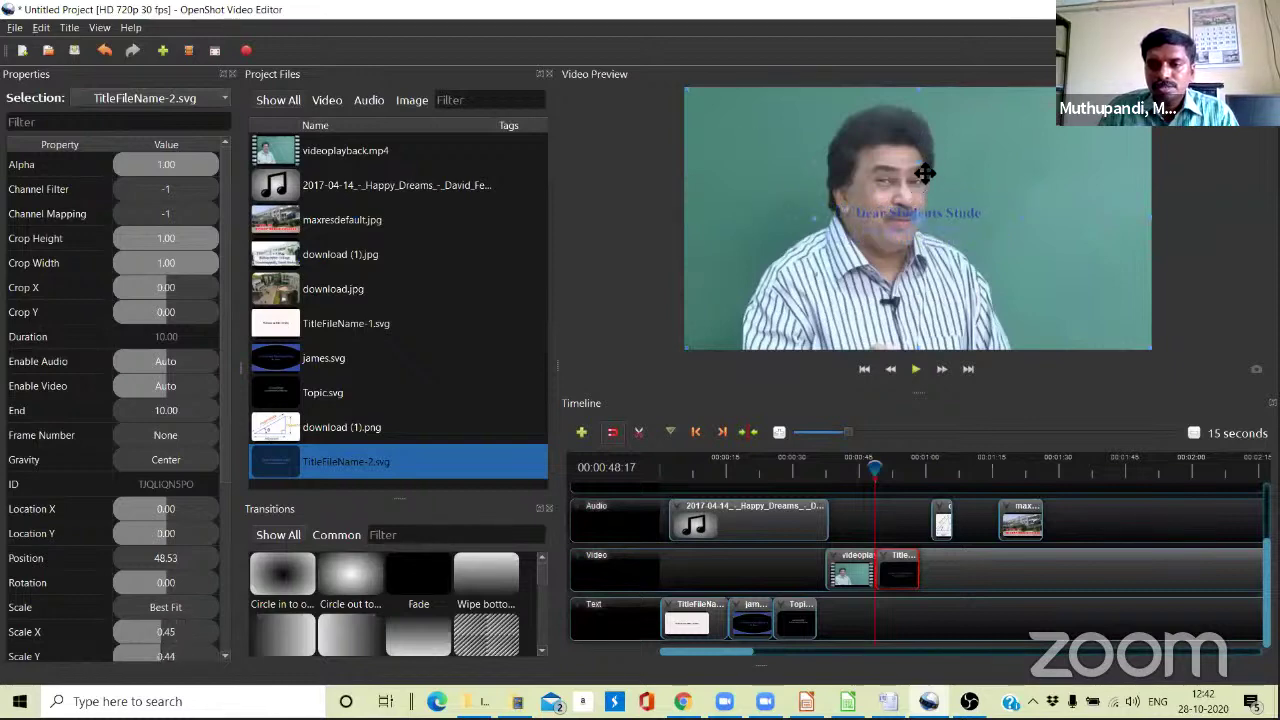
Undo the trial resize and upward shift of the title text, and move it down the frame to Location Y 0.42.
drag(924, 200, 931, 139)
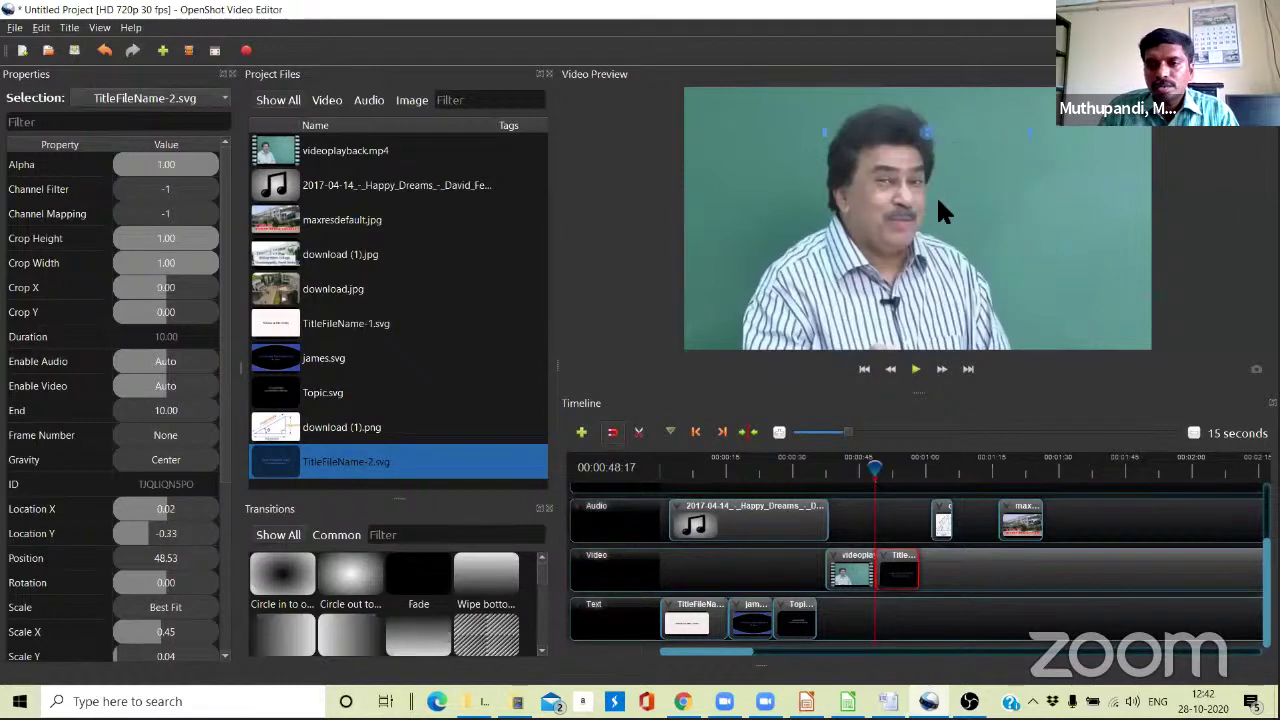
key(ctrl+z)
key(ctrl+z)
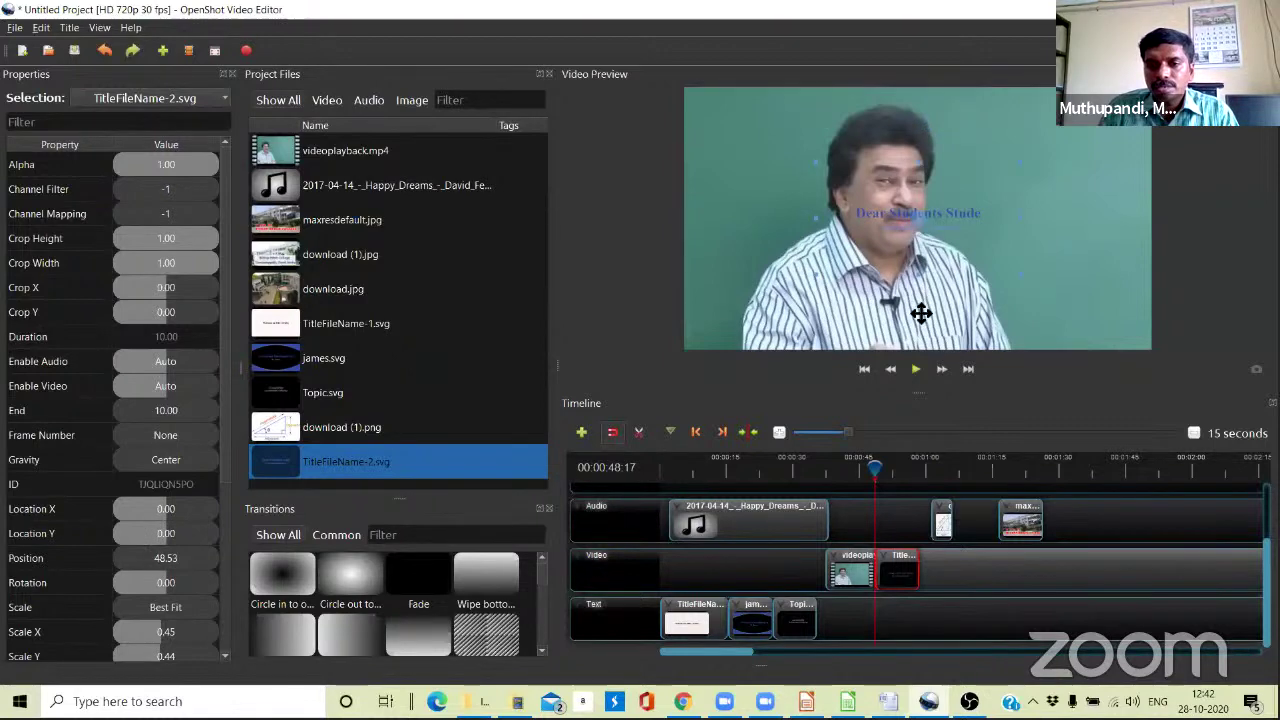
mouse_move(921, 313)
mouse_down()
mouse_move(921, 335)
mouse_move(920, 322)
mouse_up()
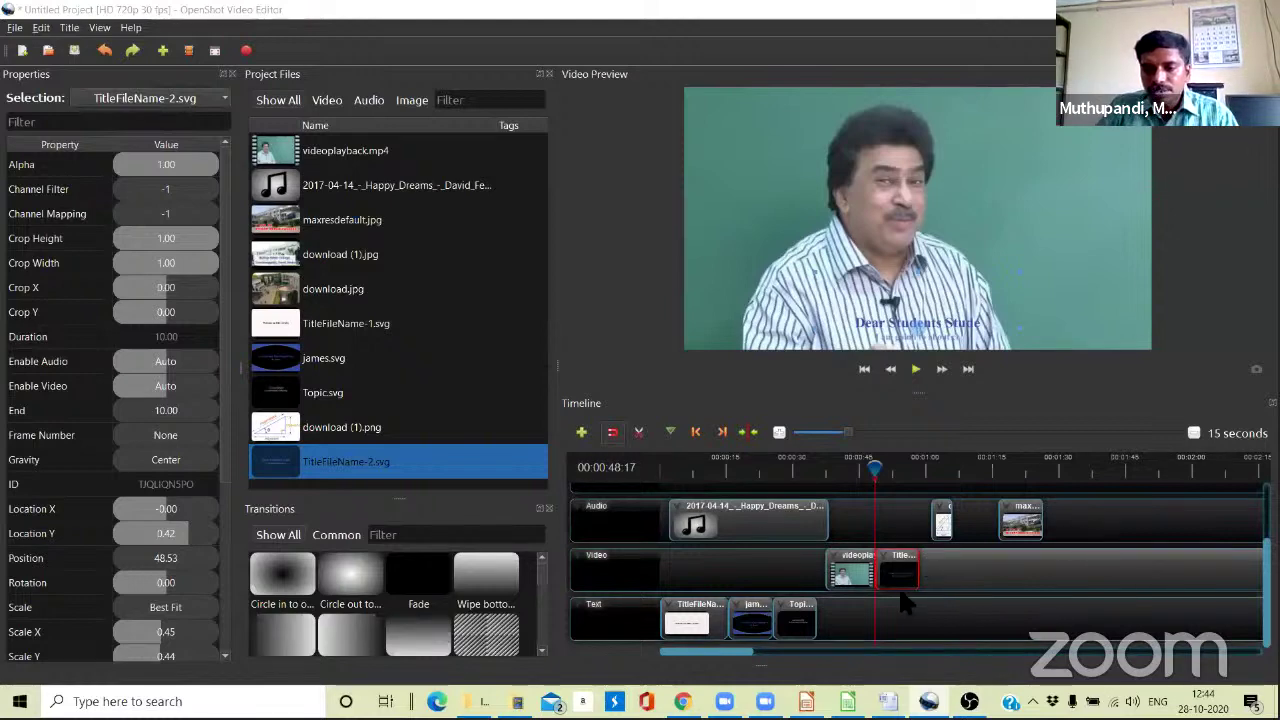
Shift the title clip along the Video track to about 61 seconds and delete the Fade transition covering the lecture clip.
drag(905, 572, 988, 572)
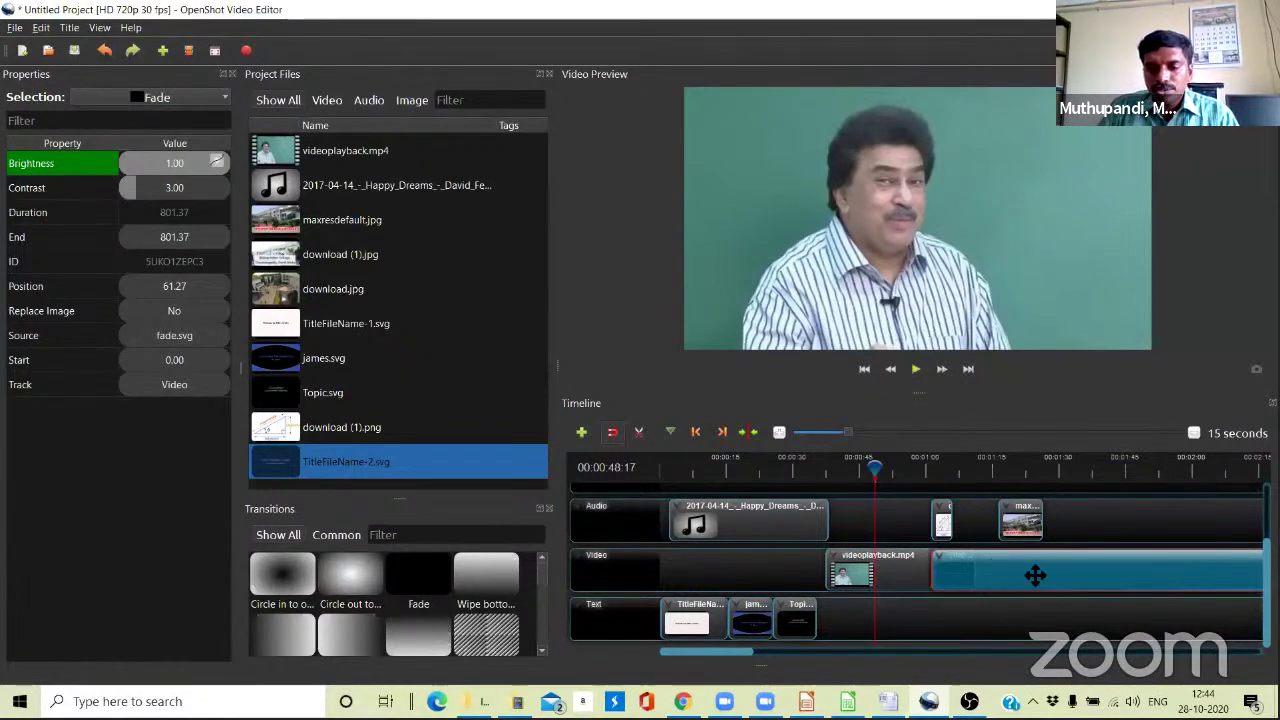
key(Delete)
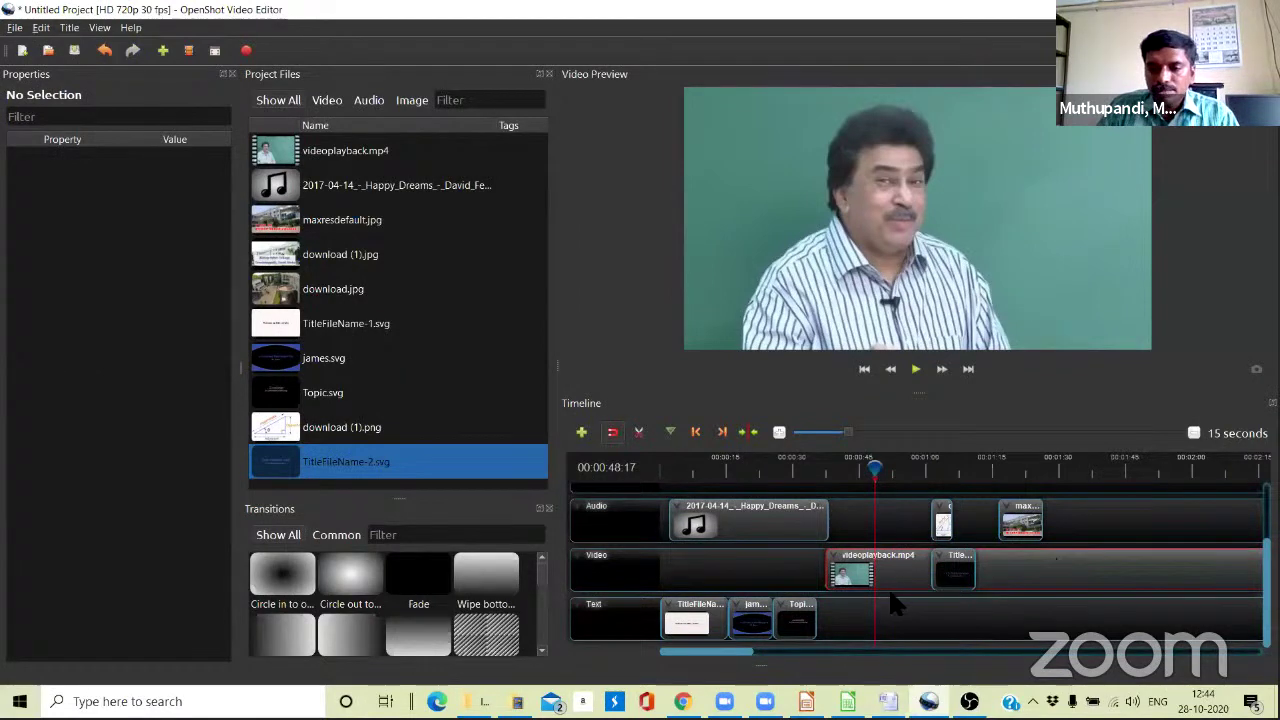
Trim the end of the lecture clip on the Video track to 739.67 seconds and reposition the clip to start at 35.47.
click(1064, 571)
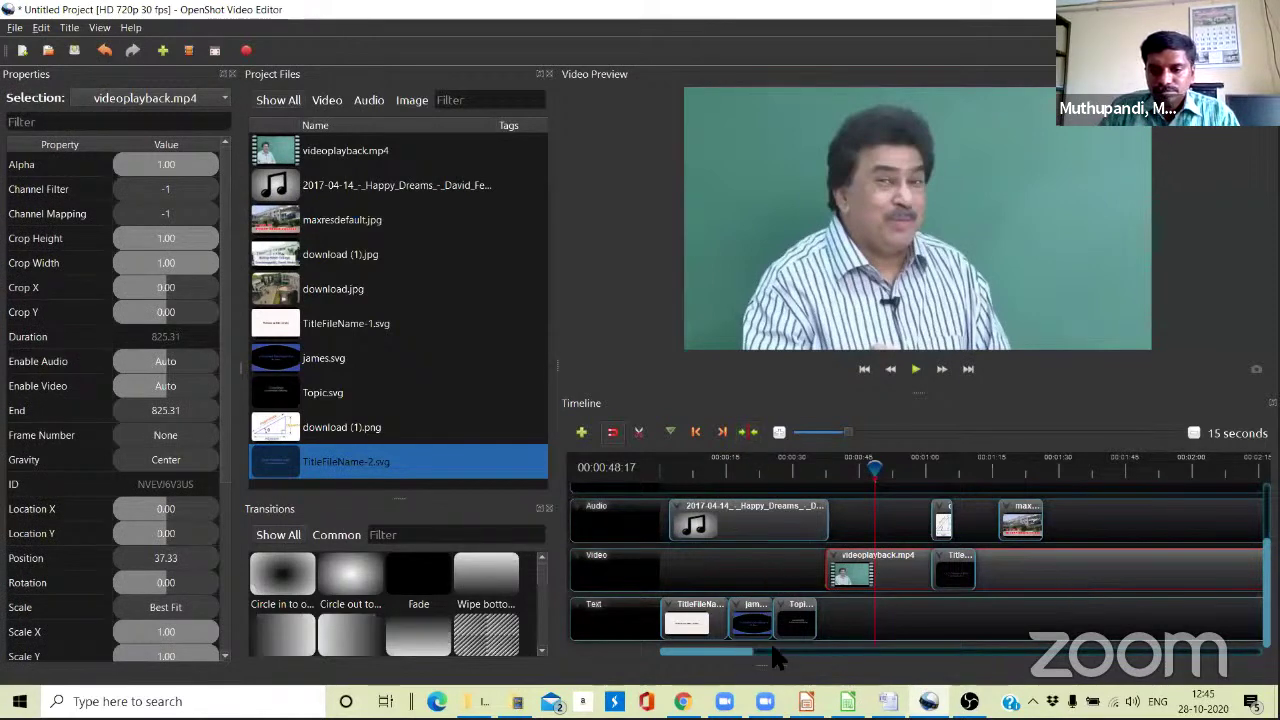
click(916, 651)
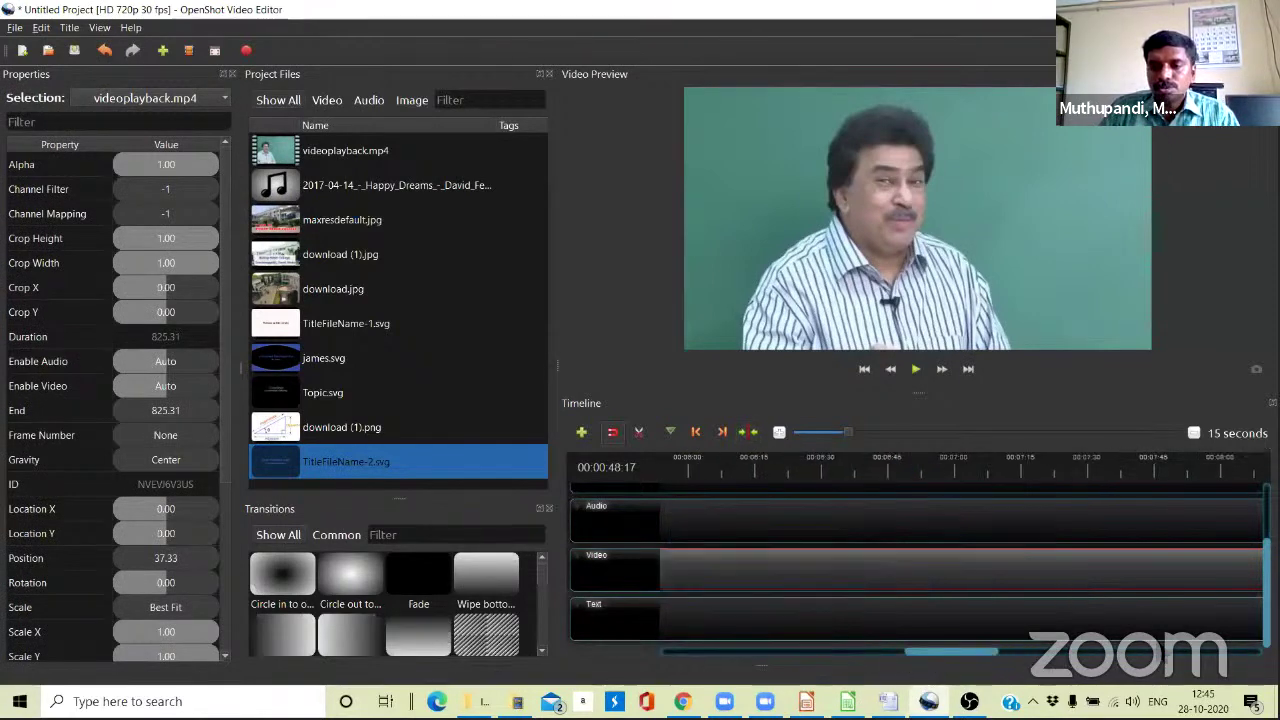
click(1172, 651)
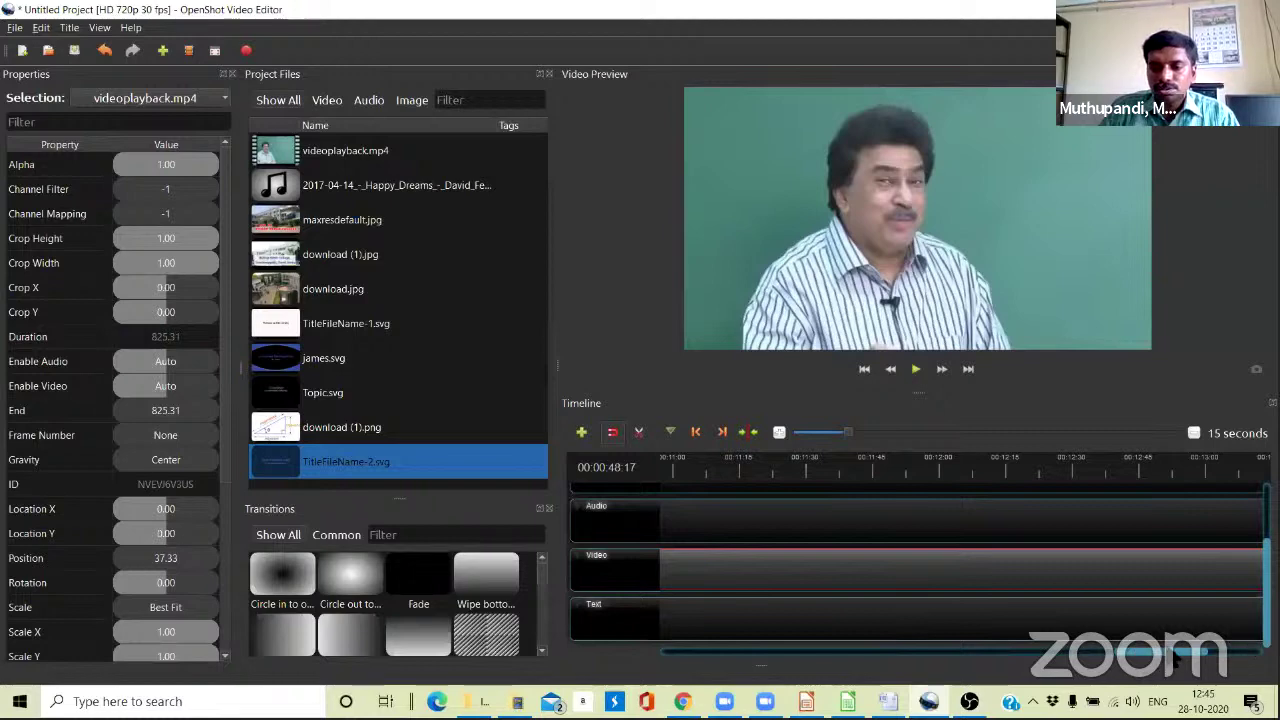
drag(1176, 656, 1198, 662)
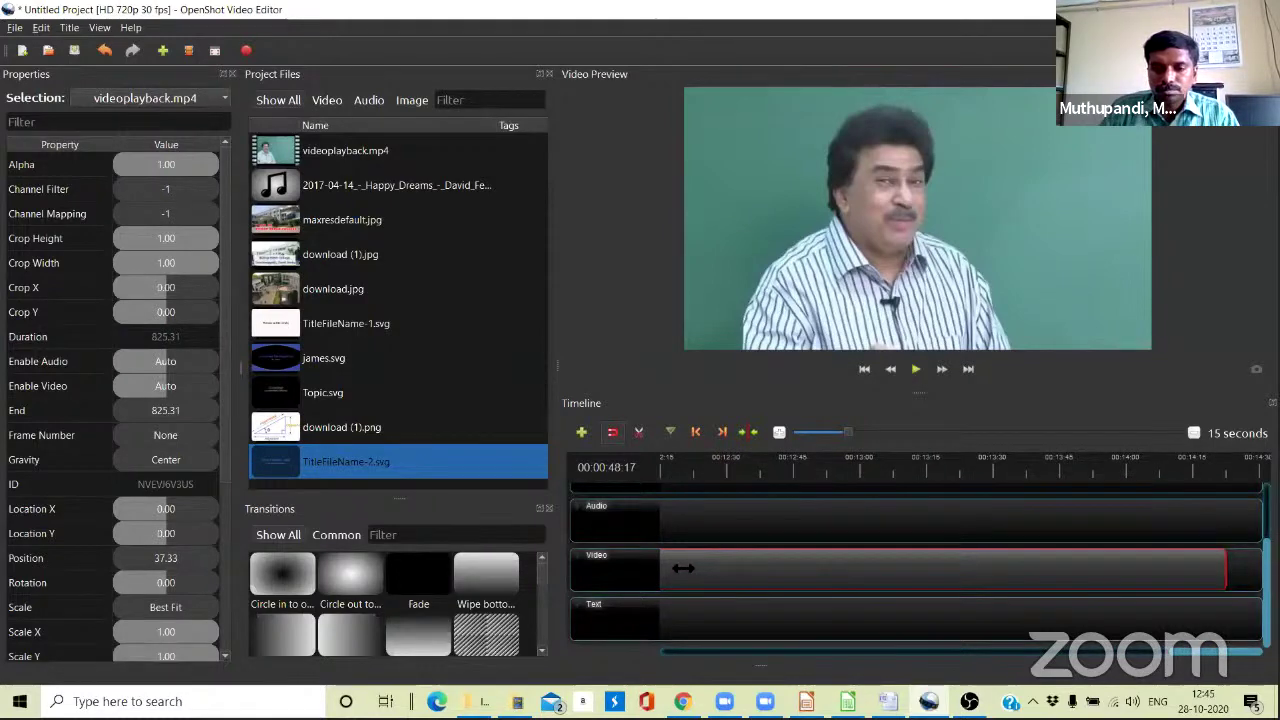
key(ctrl+z)
drag(1160, 651, 745, 652)
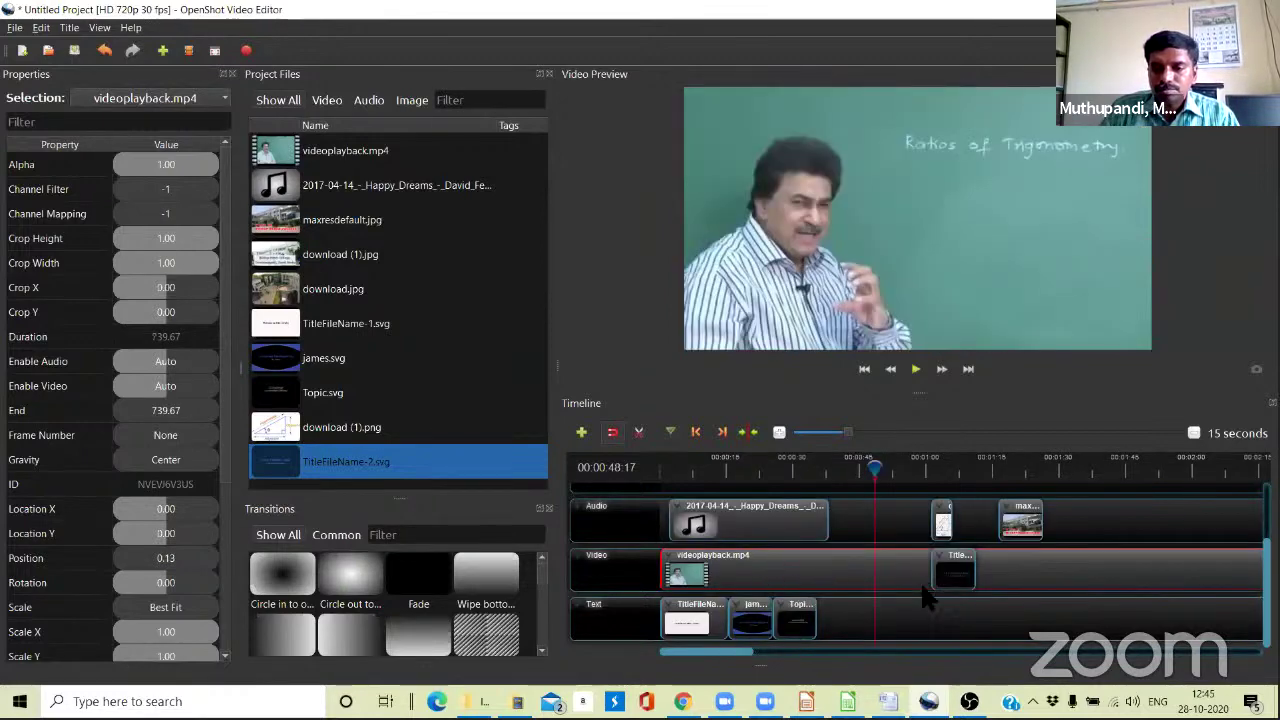
key(ctrl+y)
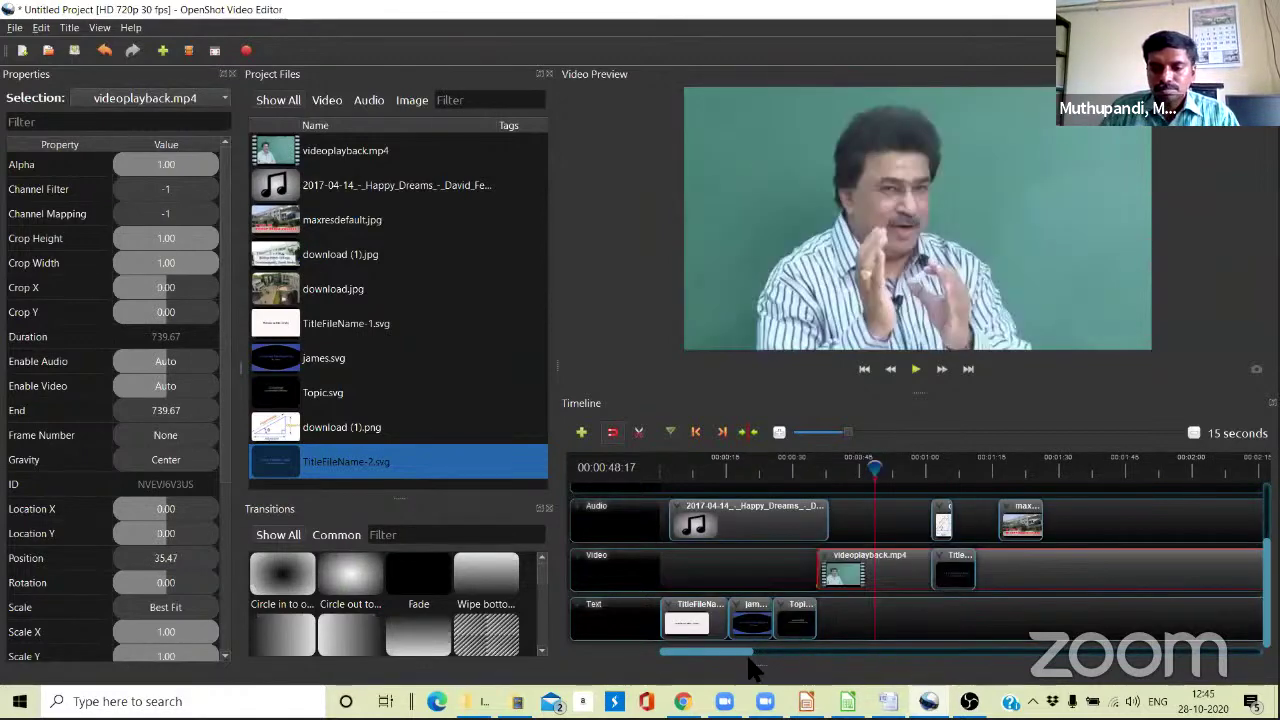
Trim the end of the videoplayback.mp4 lecture clip on the Video track to 176.27 seconds.
click(1178, 651)
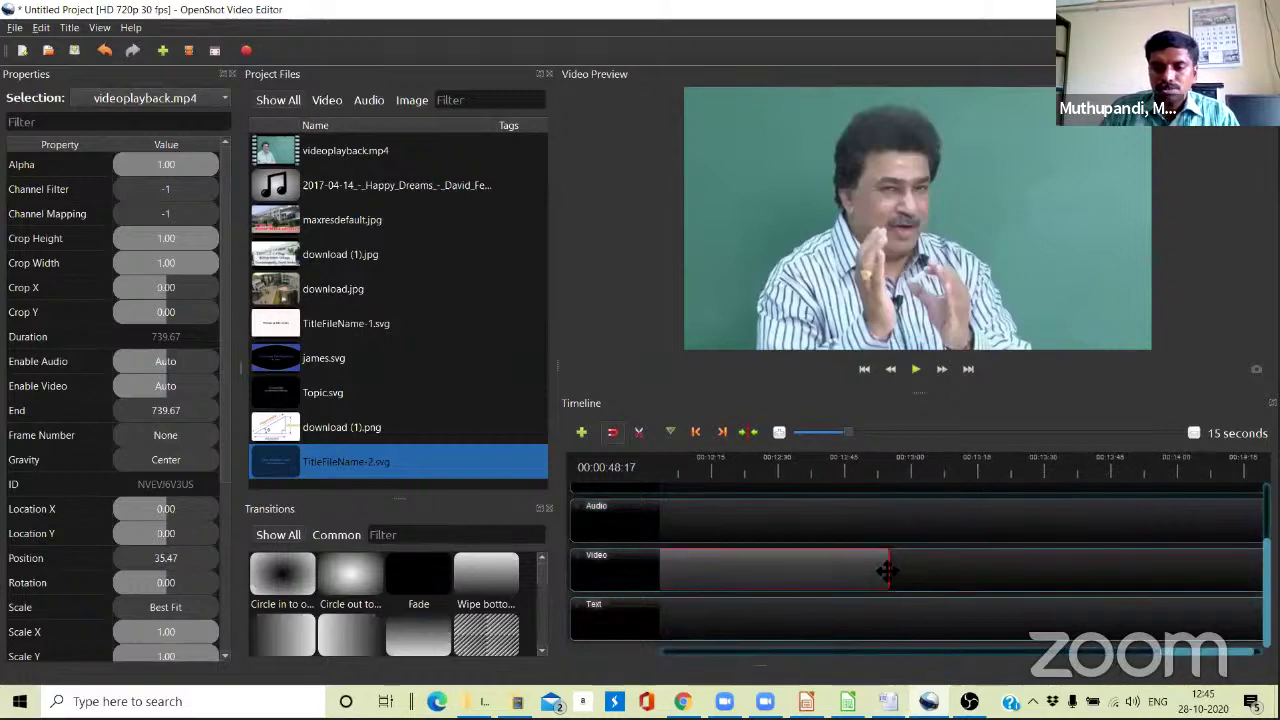
drag(887, 571, 691, 571)
click(762, 651)
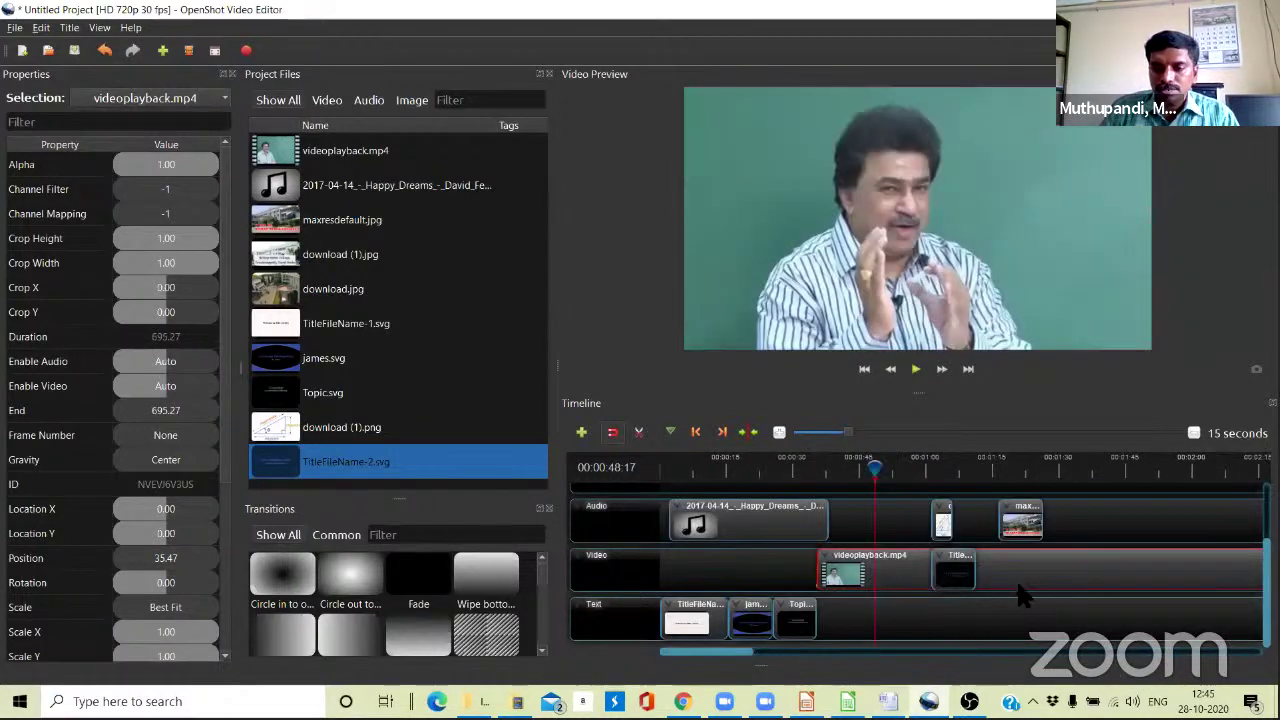
click(838, 651)
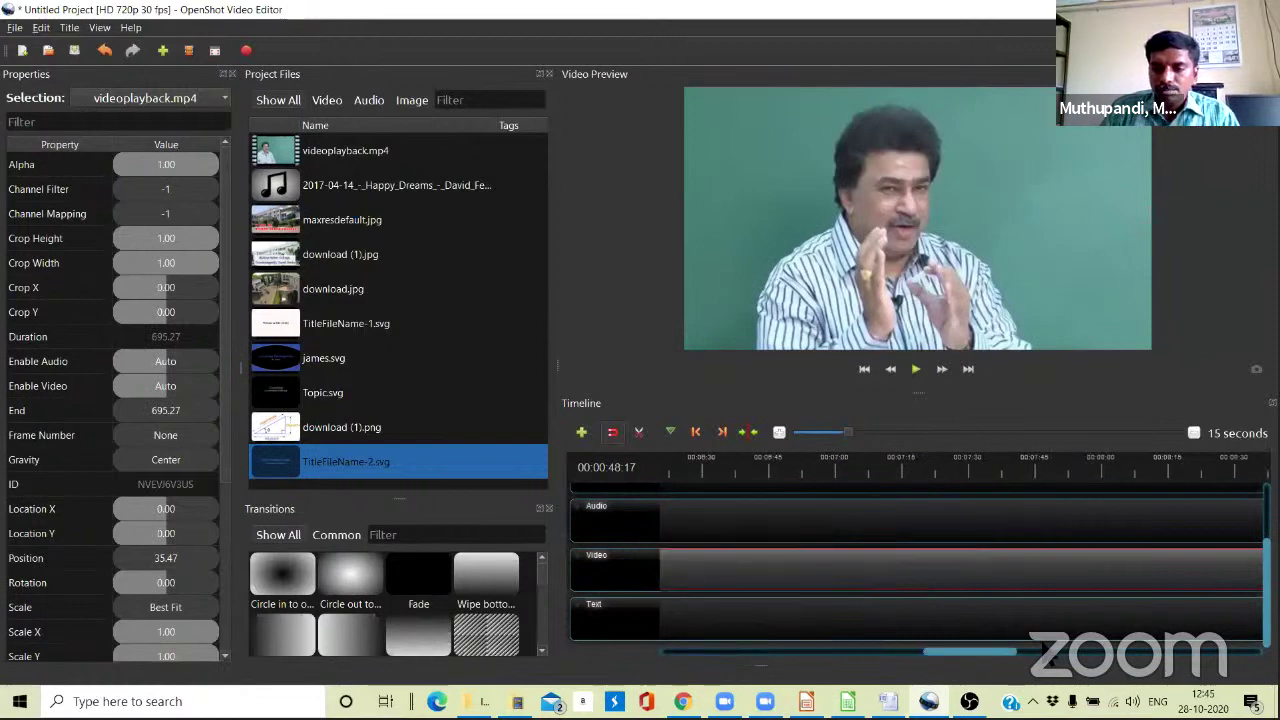
click(1046, 648)
scroll(871, 580, down, 3)
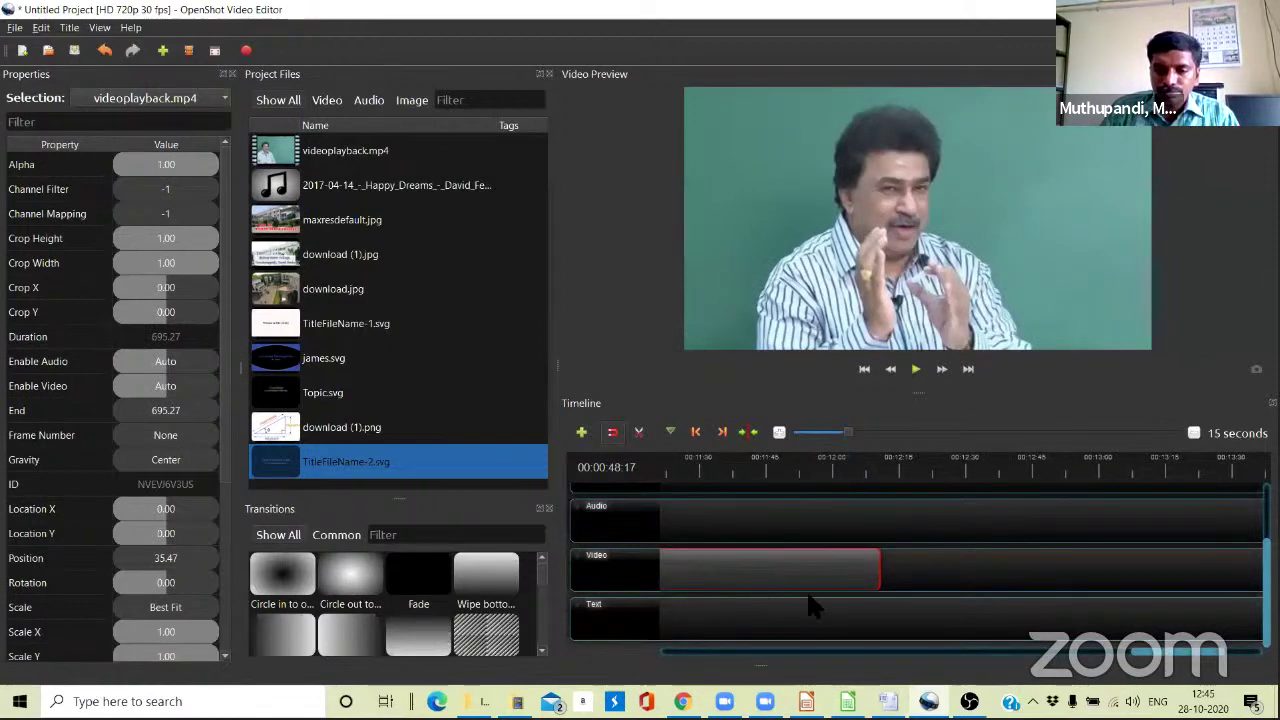
scroll(808, 600, down, 1)
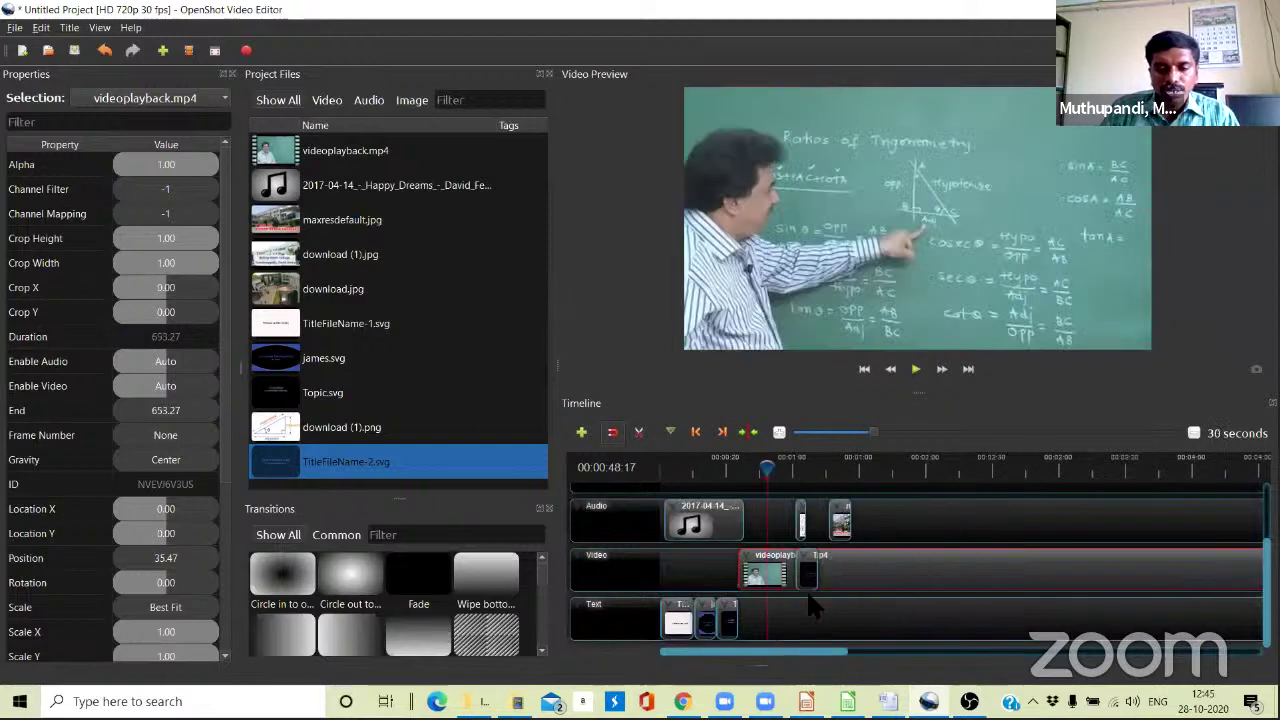
scroll(810, 598, down, 1)
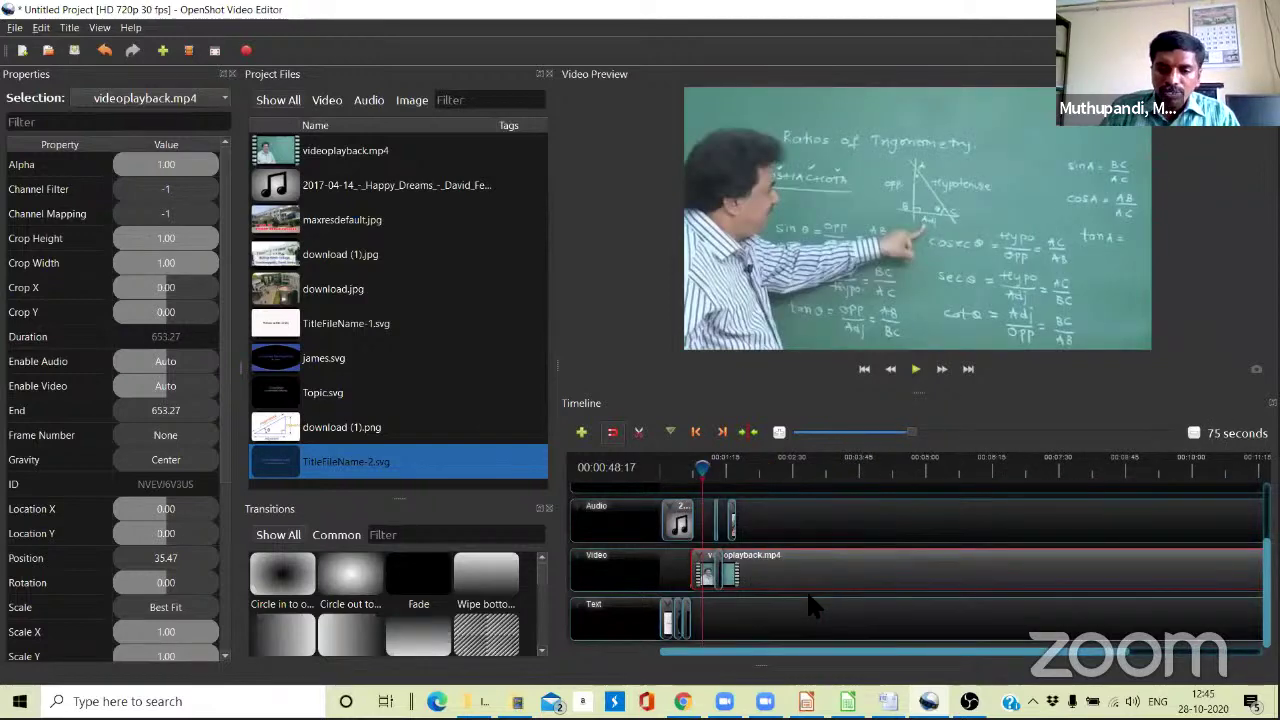
scroll(808, 597, down, 2)
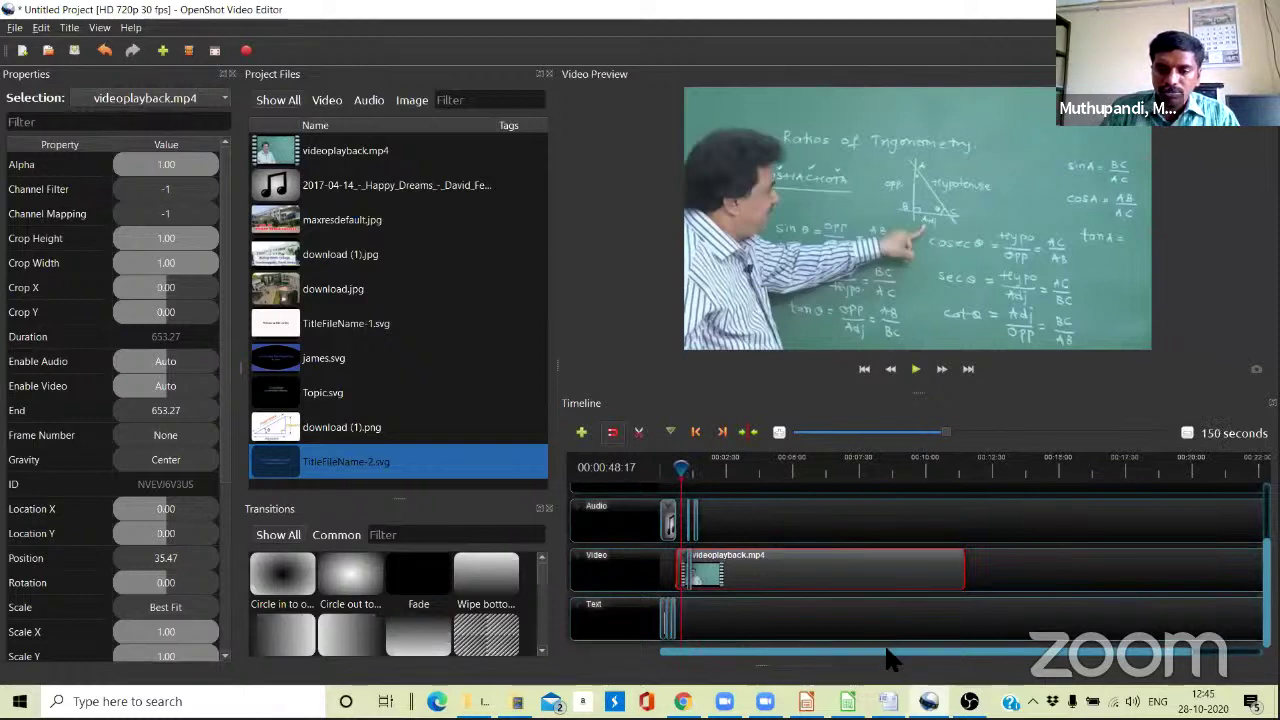
key(ctrl+z)
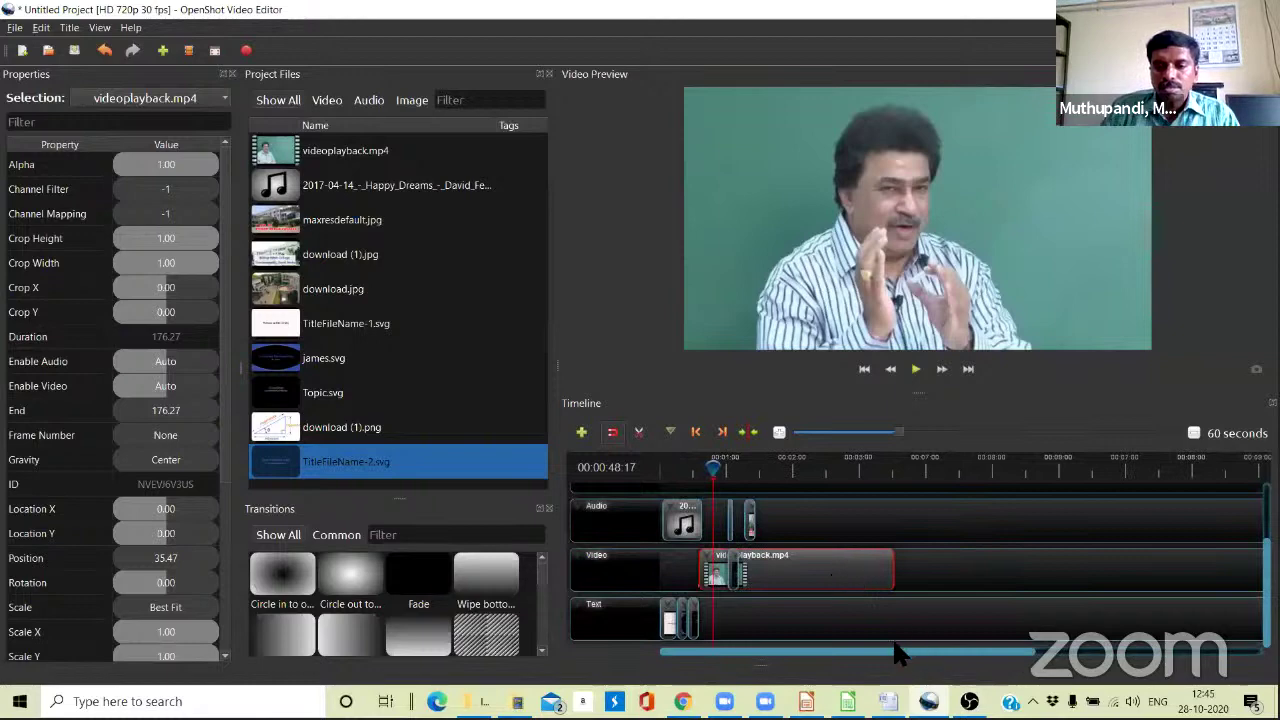
Move the lecture clip along the Video track to start at 48.53 seconds, and clear the selection.
drag(726, 575, 740, 570)
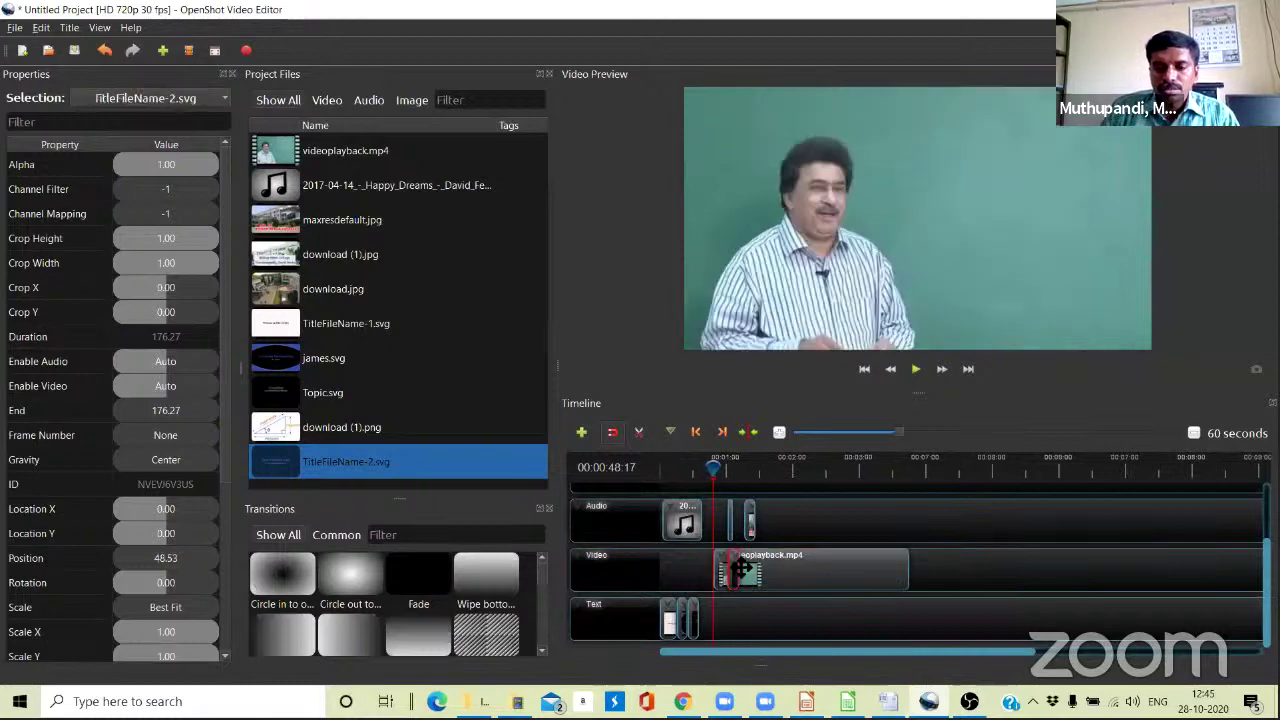
click(806, 563)
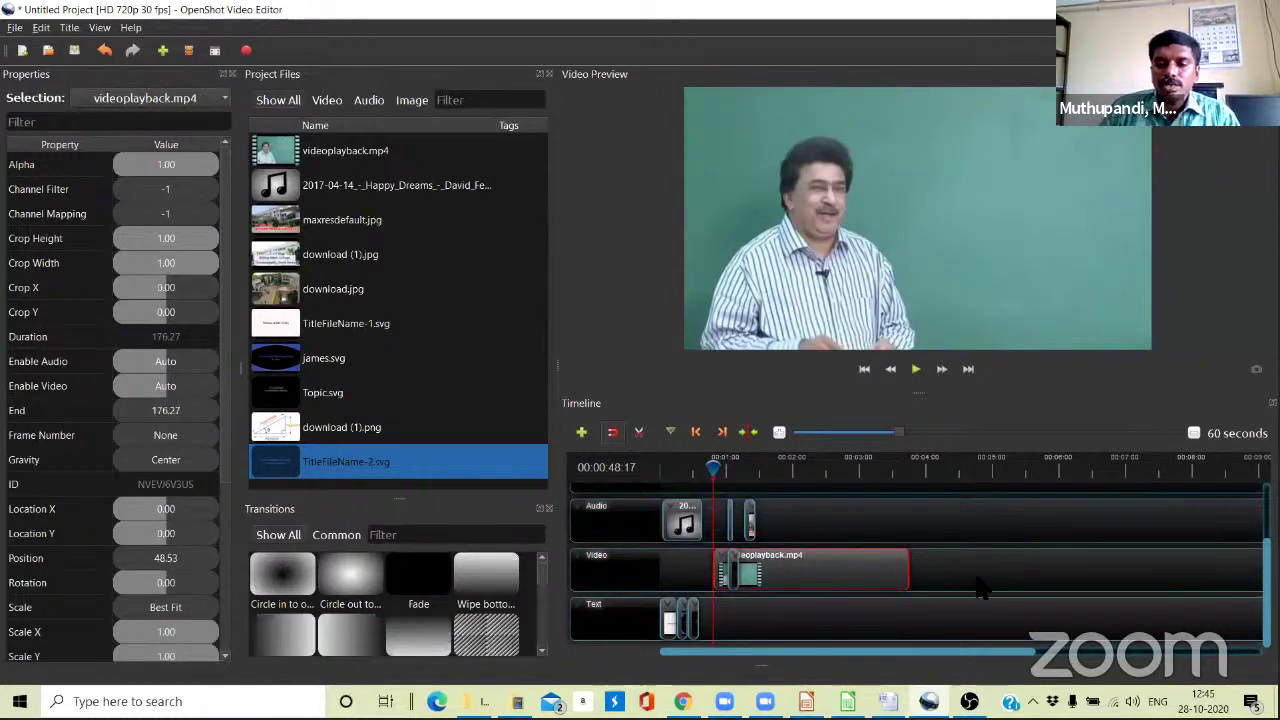
click(757, 510)
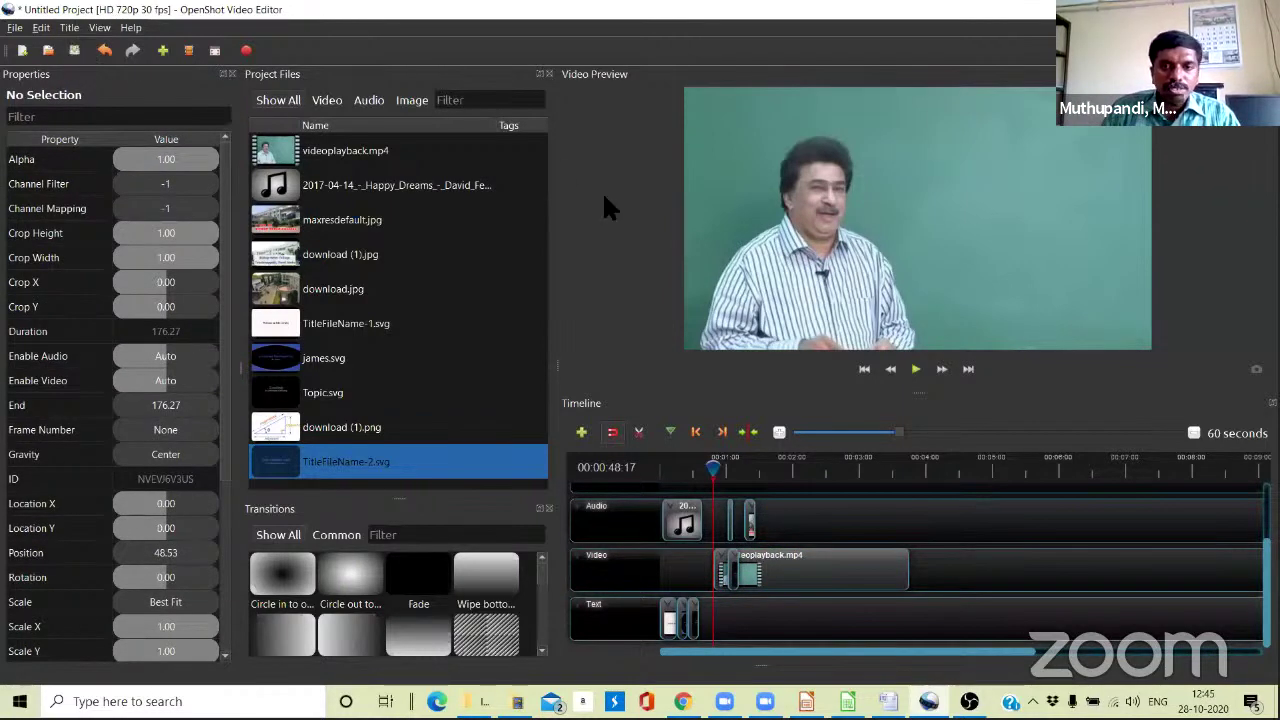
Start a new title from the Sunset template and set its Line 1 text to "Thank YOu".
key(ctrl+t)
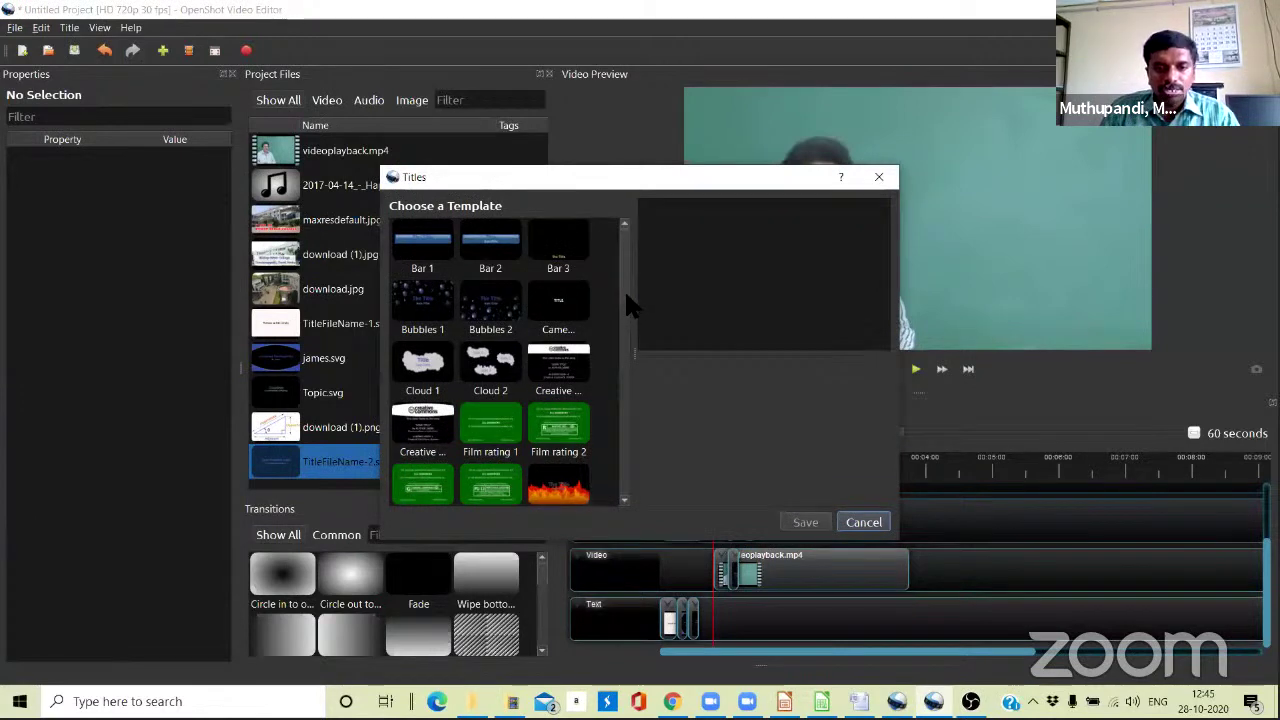
scroll(634, 420, down, 5)
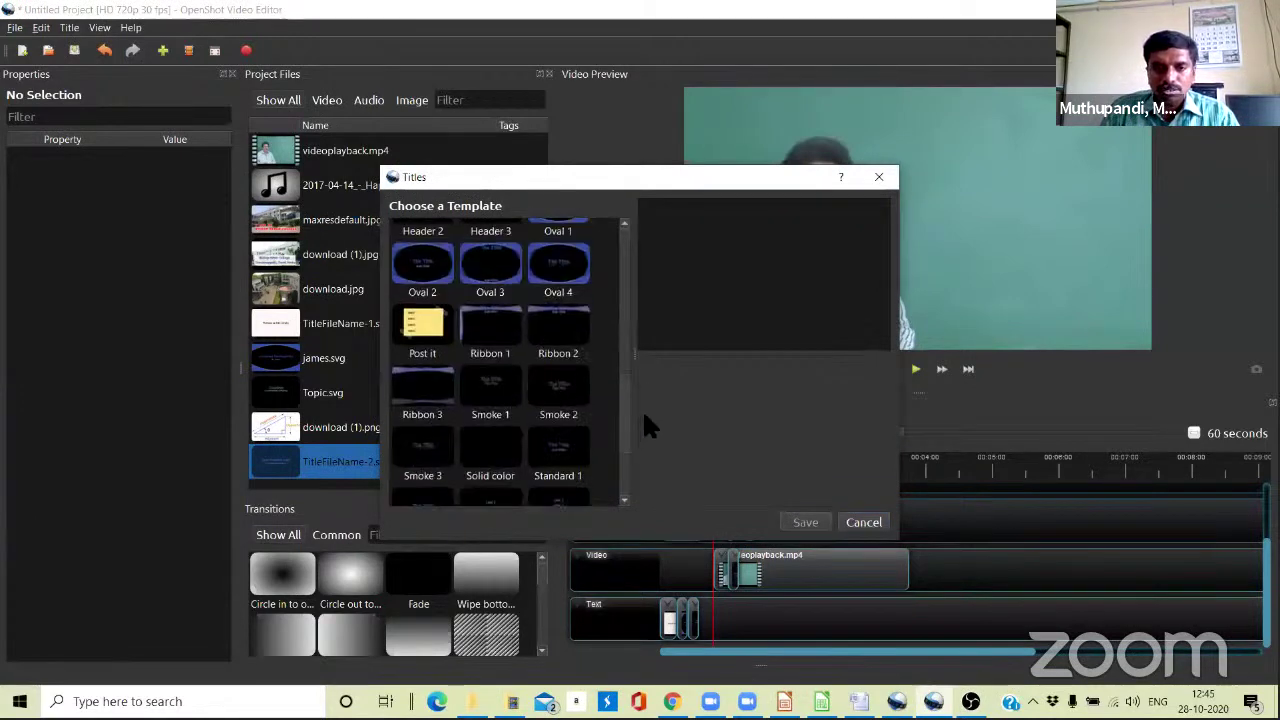
scroll(644, 440, up, 1)
scroll(427, 427, down, 4)
click(430, 428)
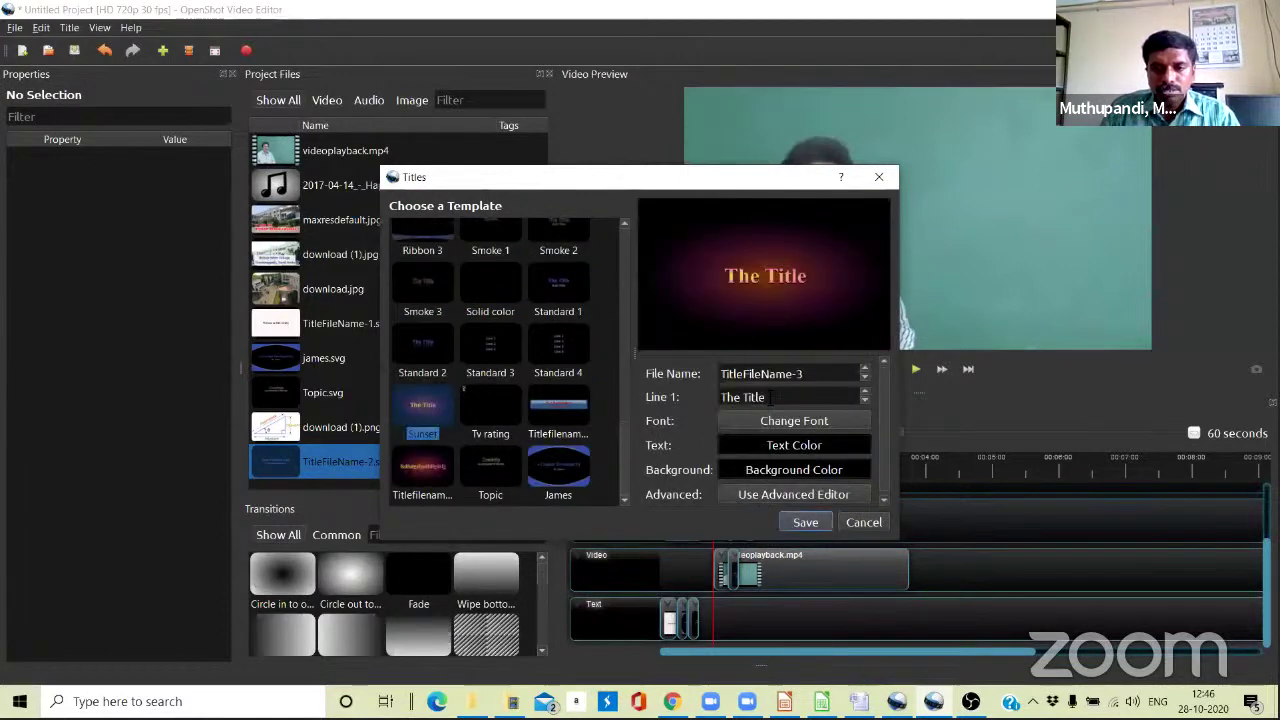
key(ctrl+a)
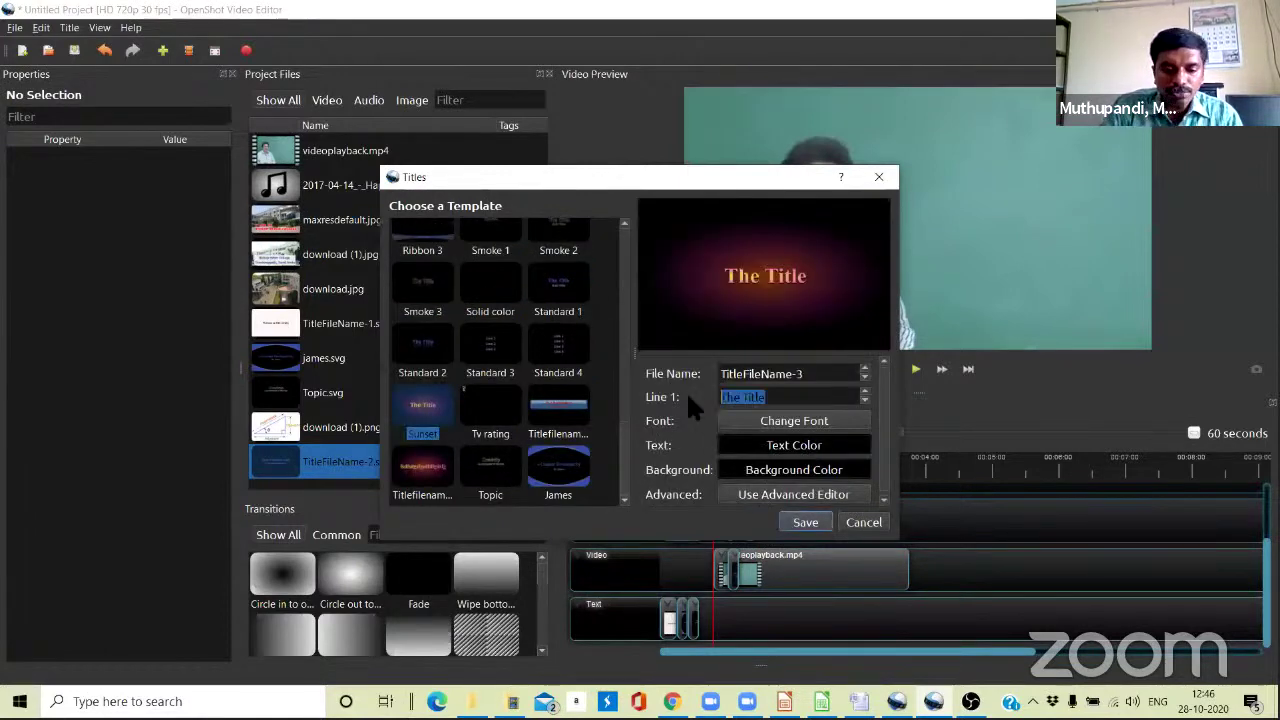
text(Tha)
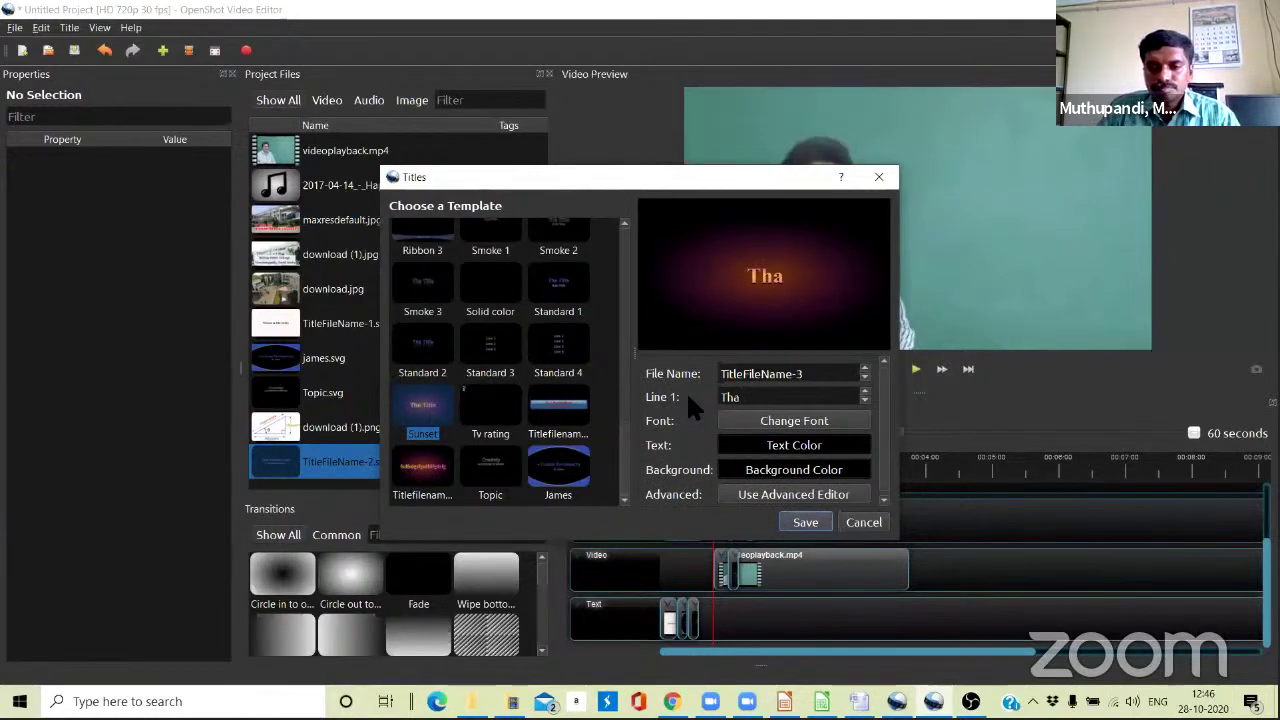
text(nk YOu)
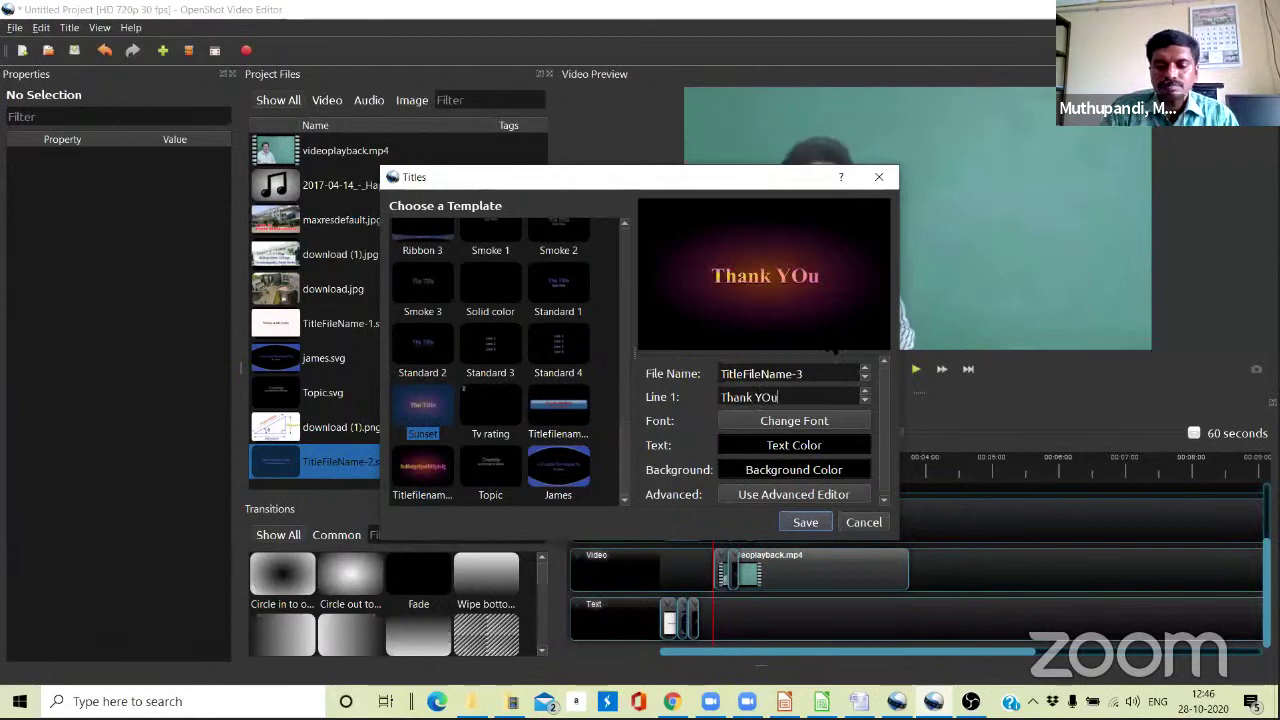
Correct the Sunset title's text to "Thank You" and save it as TitleFileName-3.
key(BackSpace)
key(BackSpace)
text(ou)
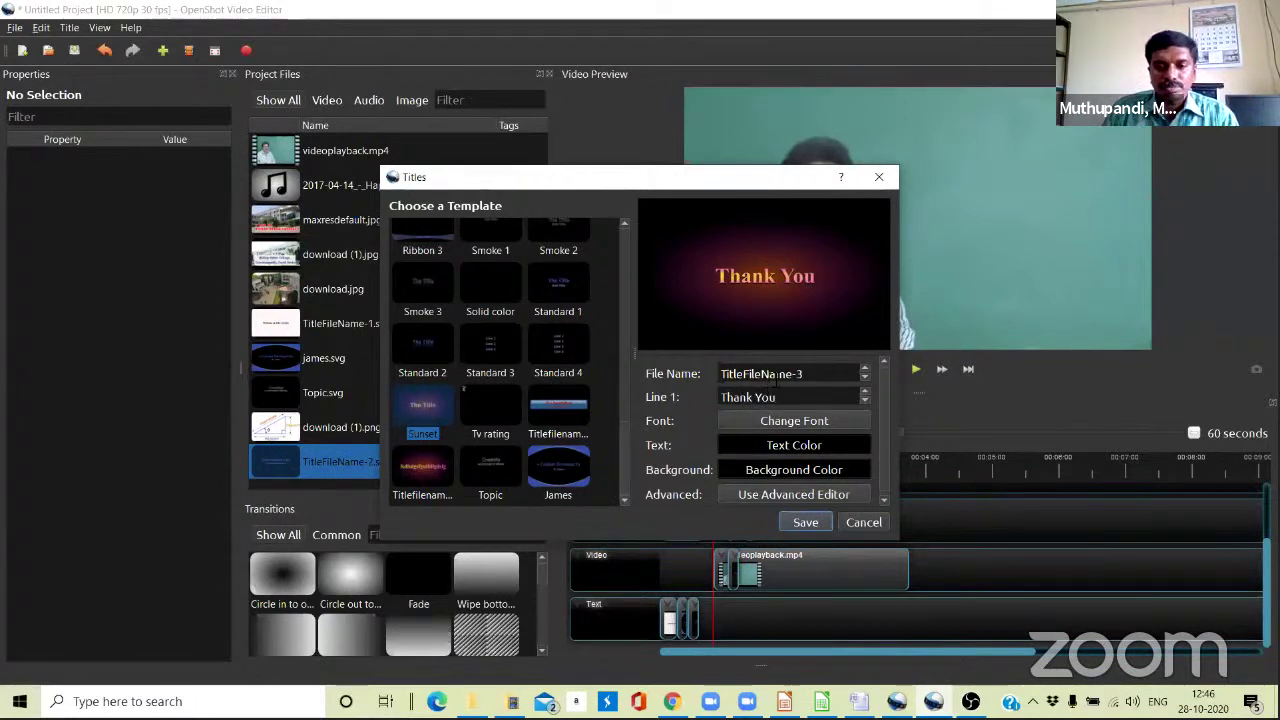
click(805, 522)
drag(312, 455, 929, 568)
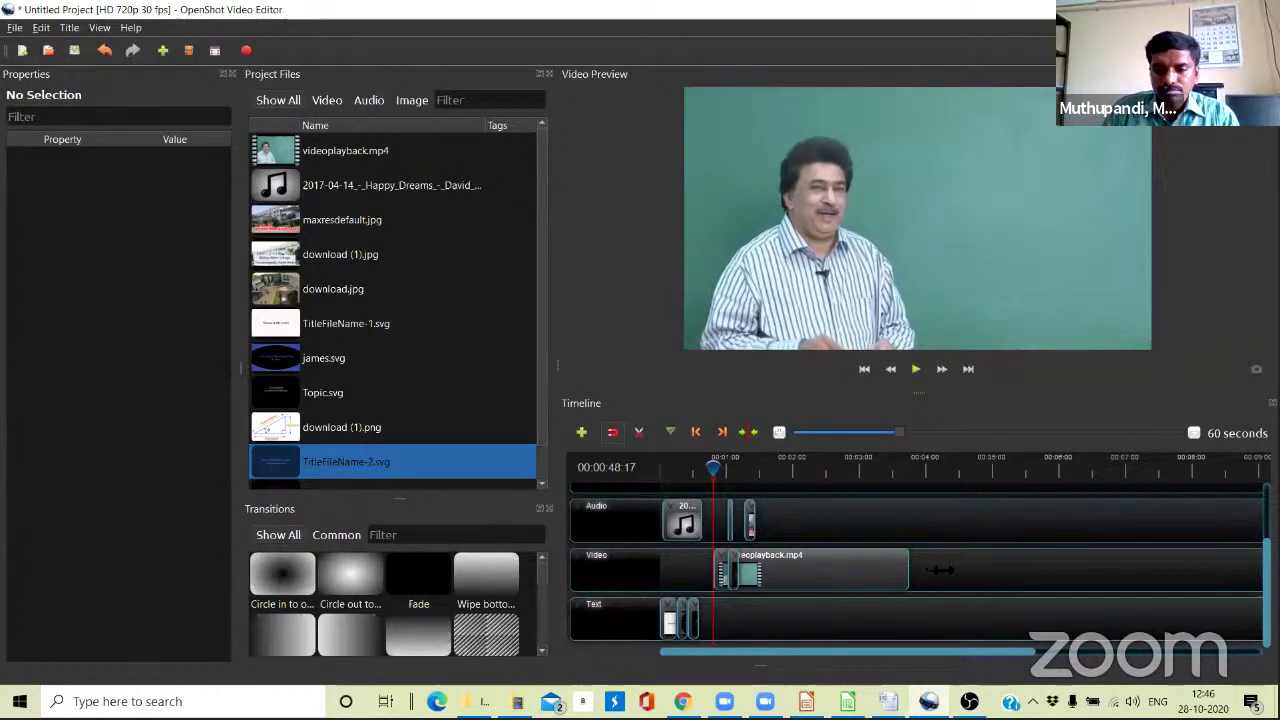
click(940, 570)
drag(718, 470, 902, 478)
key(space)
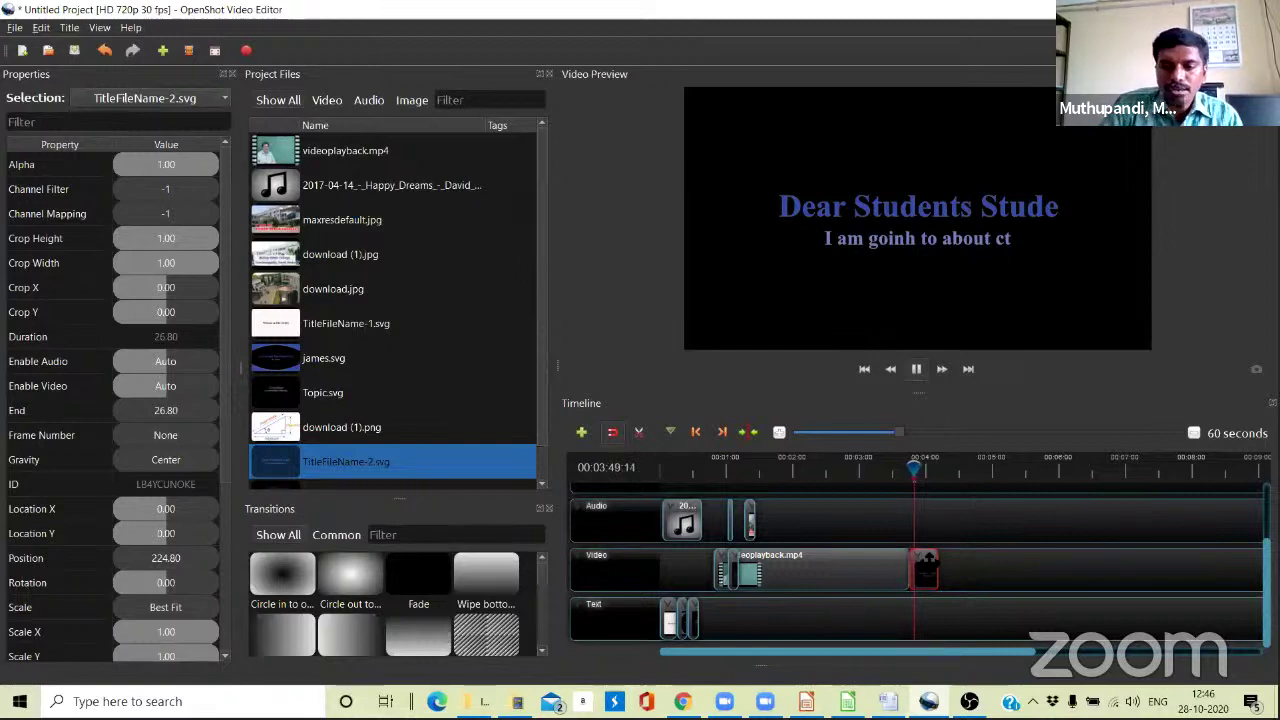
key(Delete)
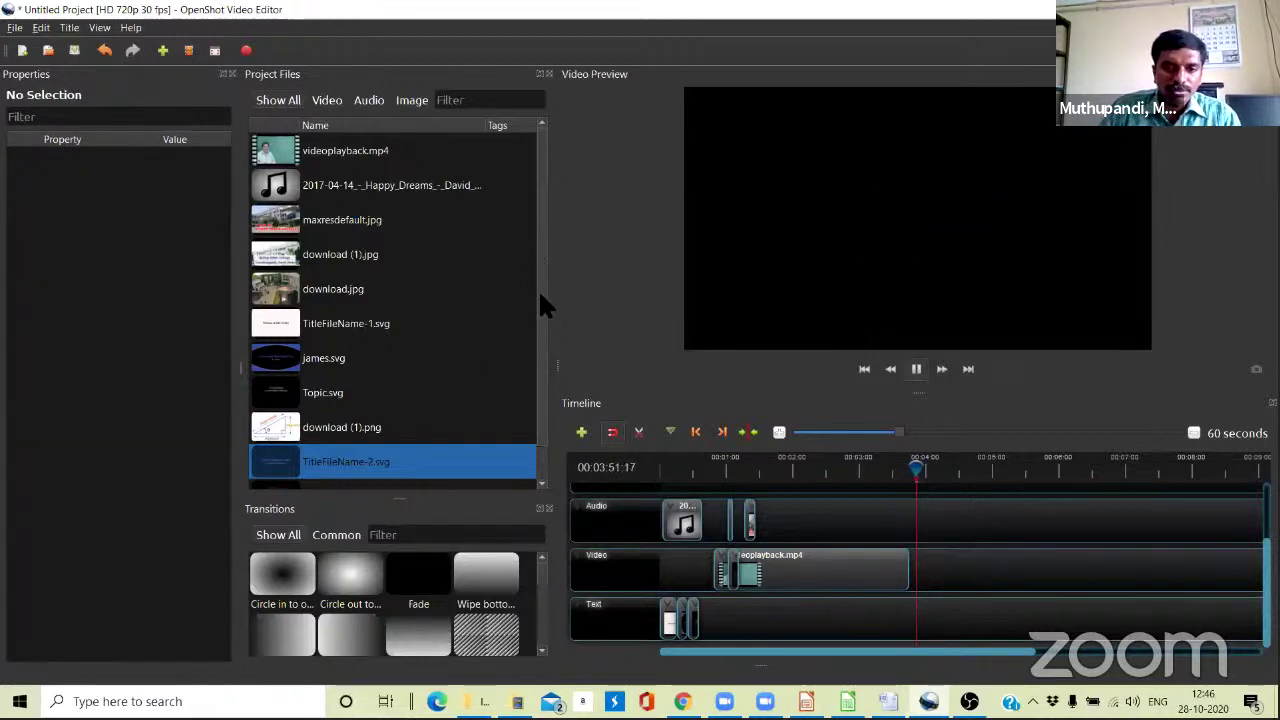
Place TitleFileName-3.svg on the Text track just after the end of the video clip and extend it to 26.80 seconds.
scroll(525, 447, down, 1)
drag(303, 468, 922, 612)
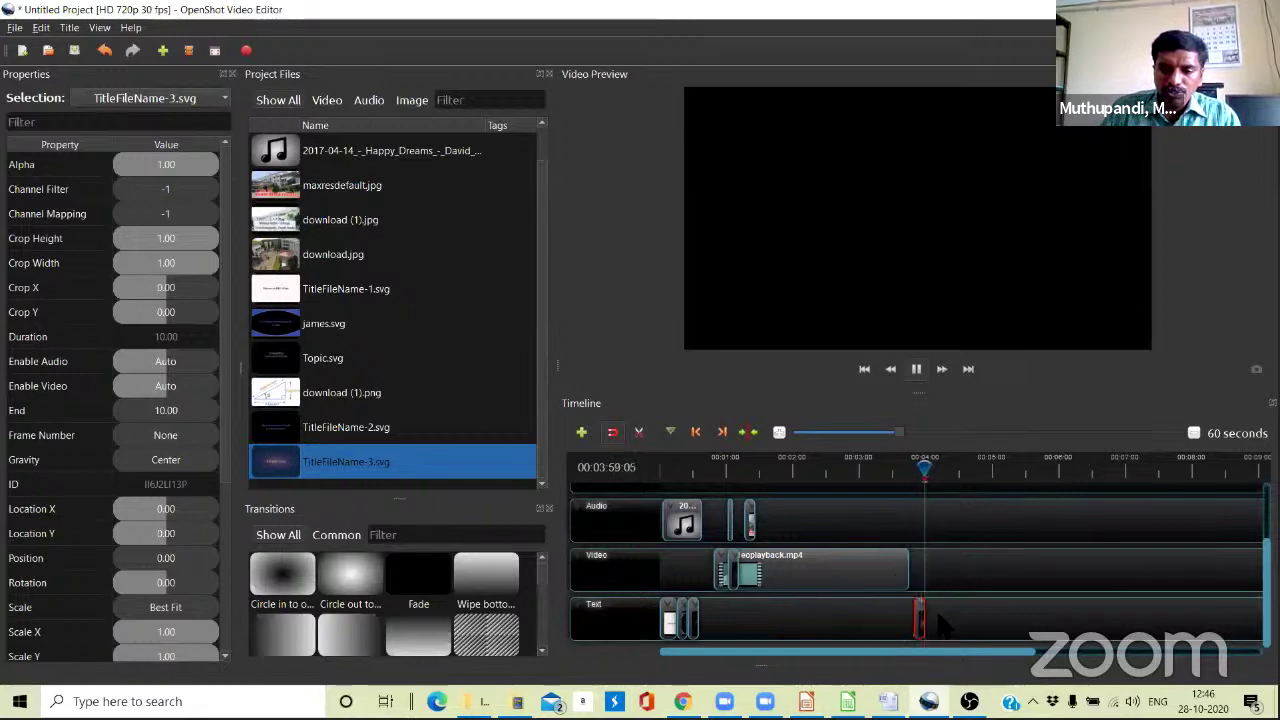
drag(925, 467, 882, 467)
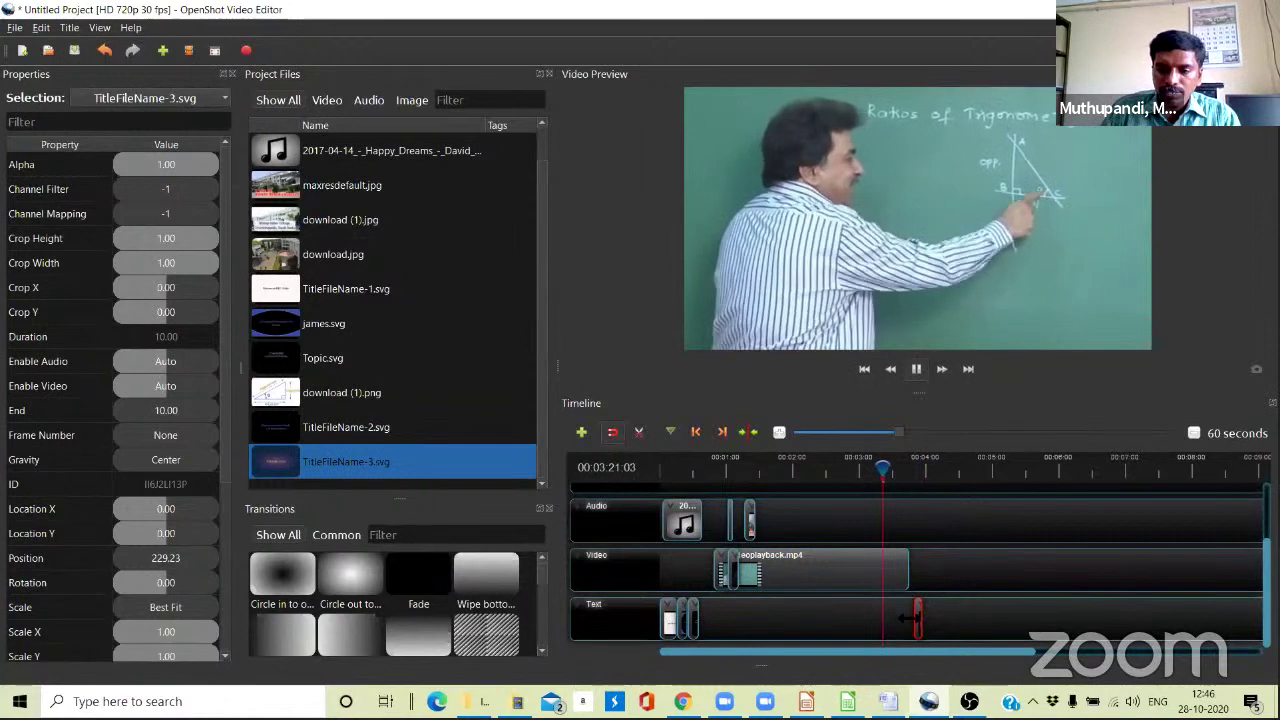
drag(929, 612, 946, 621)
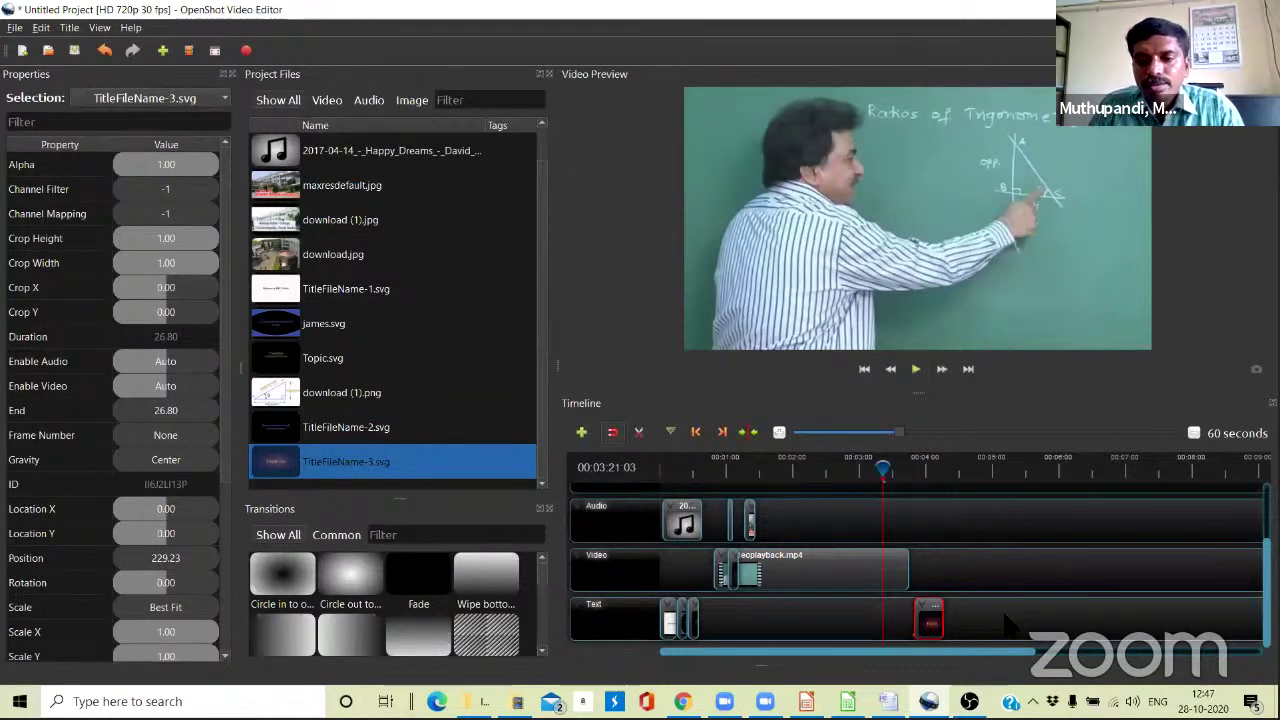
click(916, 368)
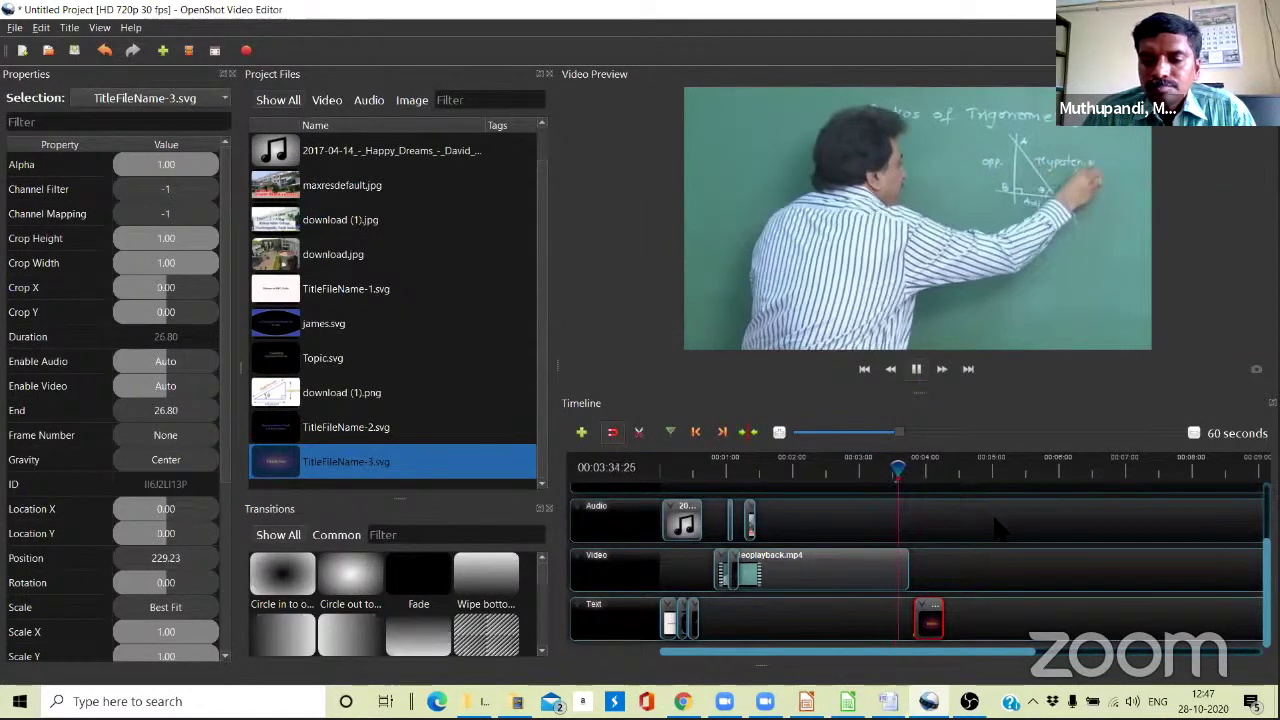
click(905, 470)
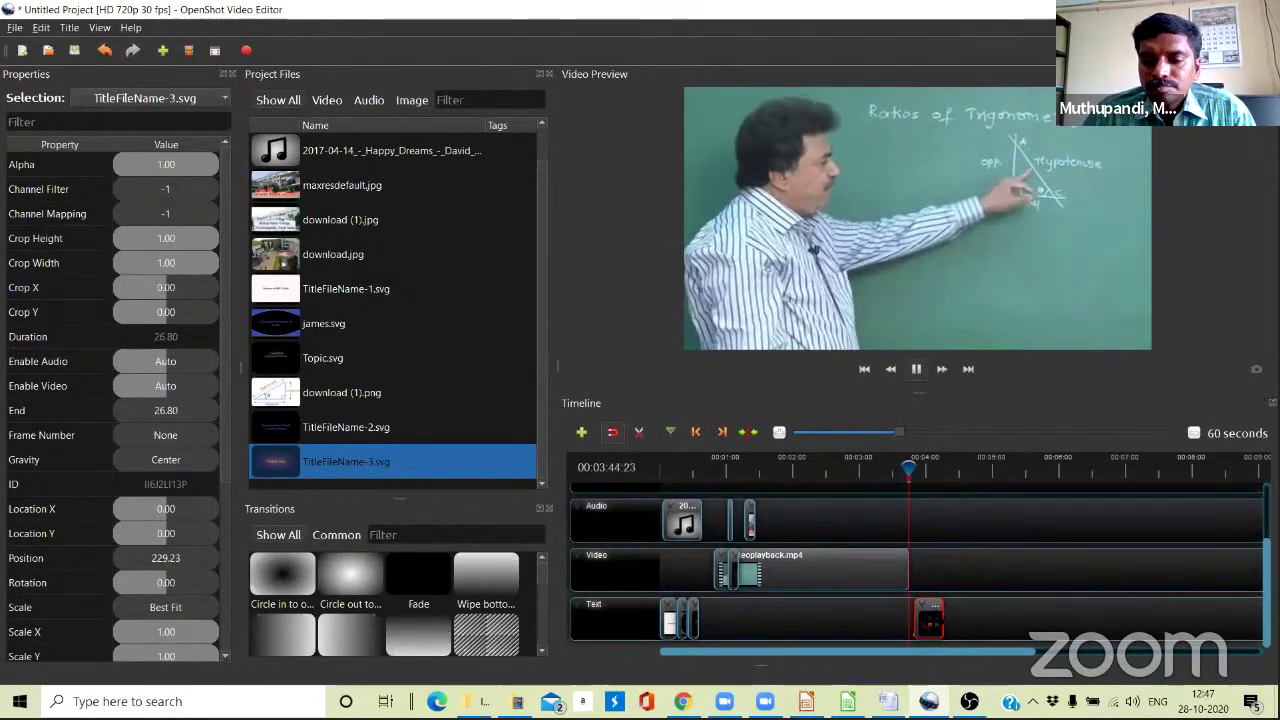
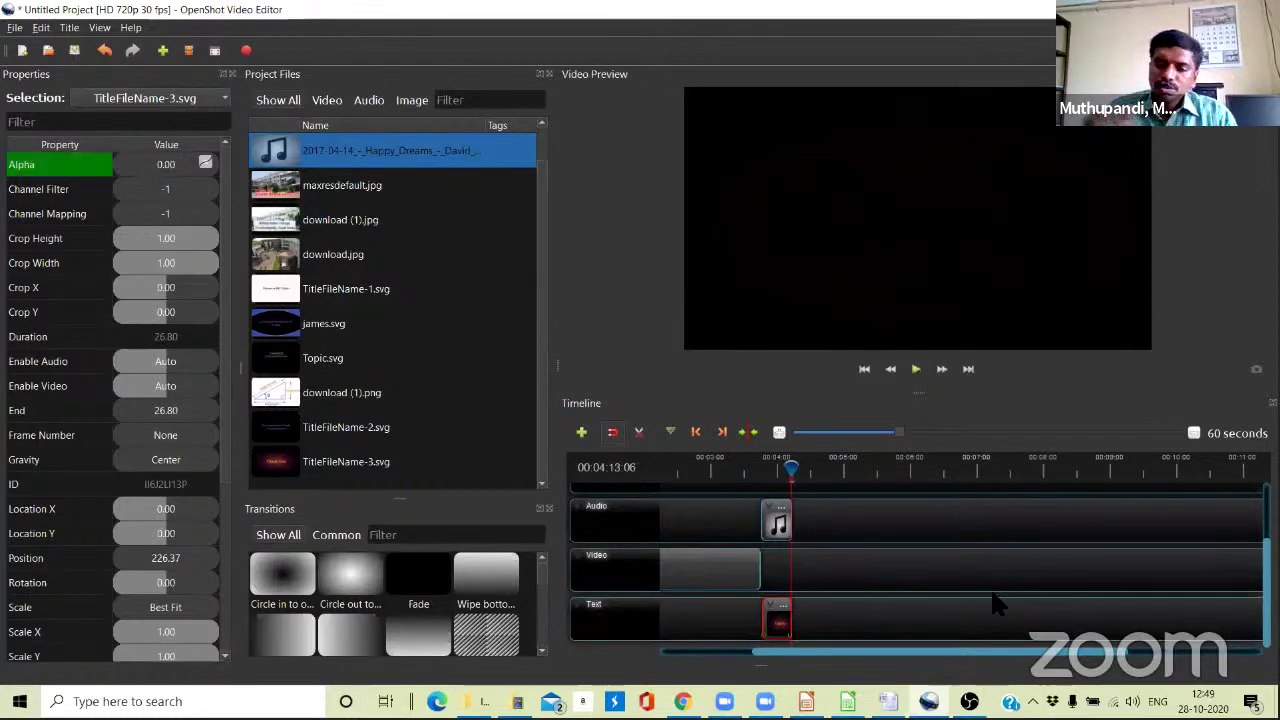
Animate the entire Thank You title clip on the Text track from edge to center, using Left to Center.
click(790, 467)
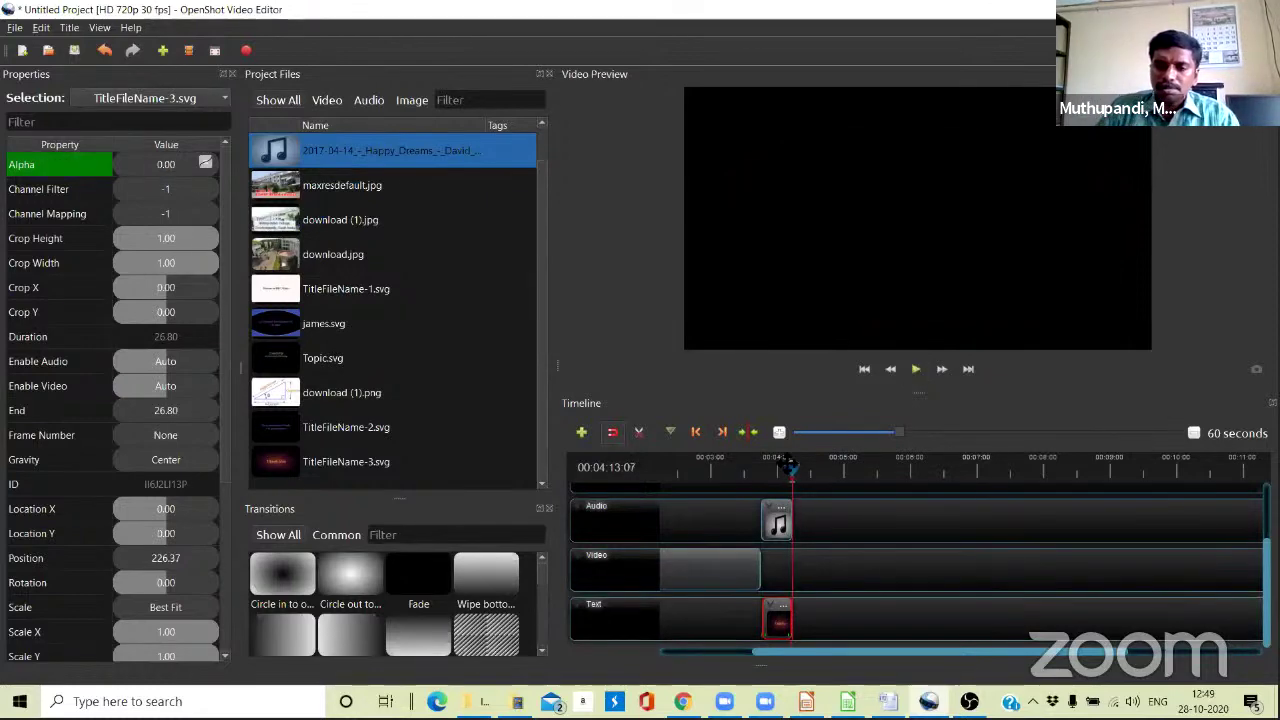
drag(790, 467, 741, 467)
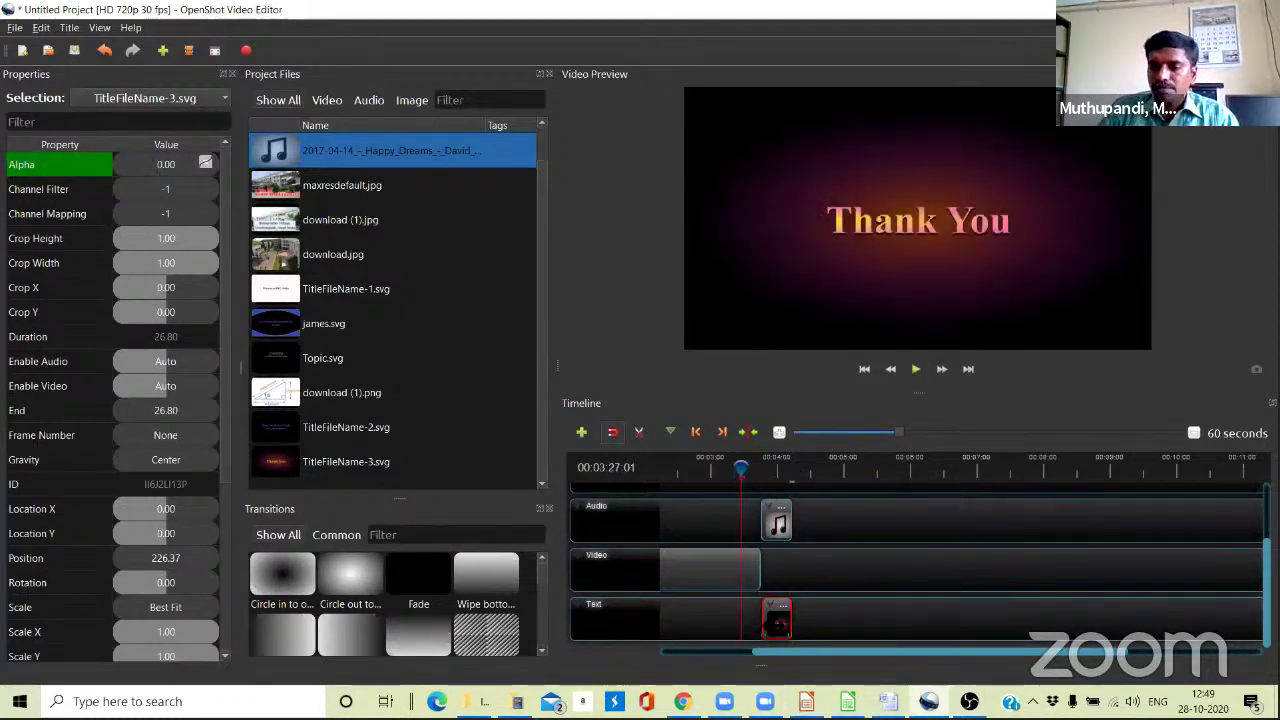
right_click(776, 620)
mouse_move(848, 455)
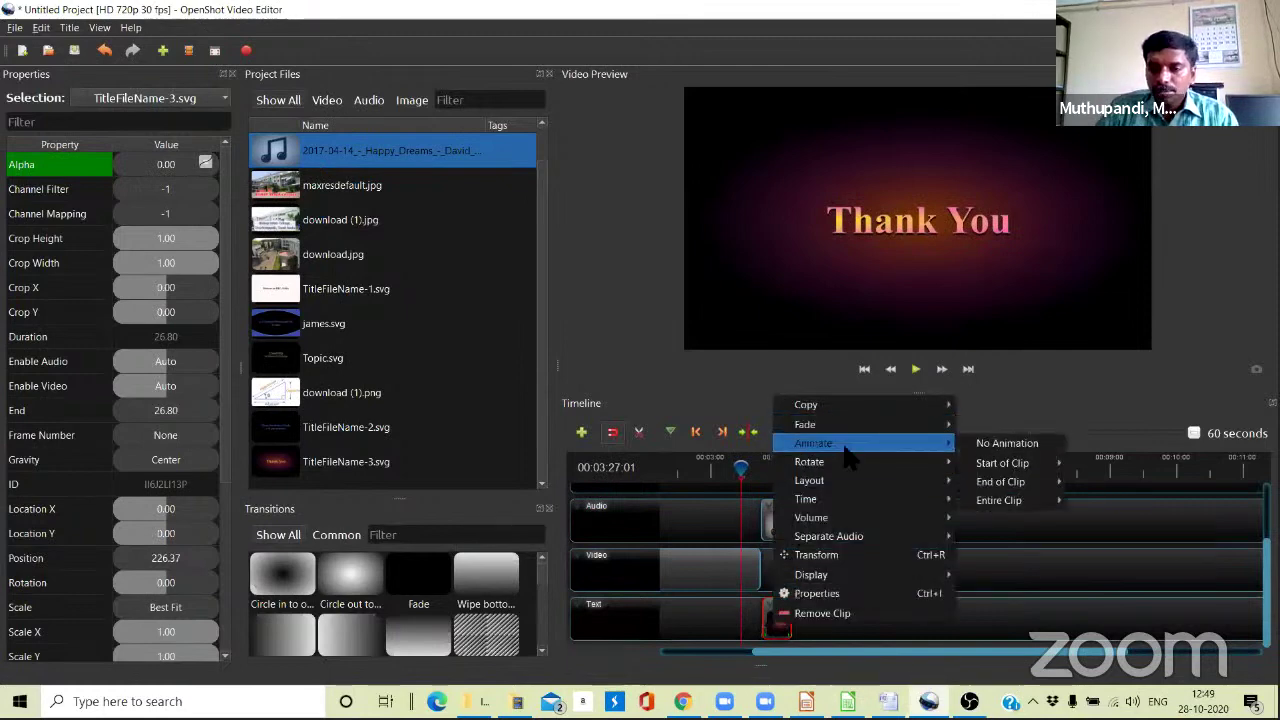
mouse_move(1038, 500)
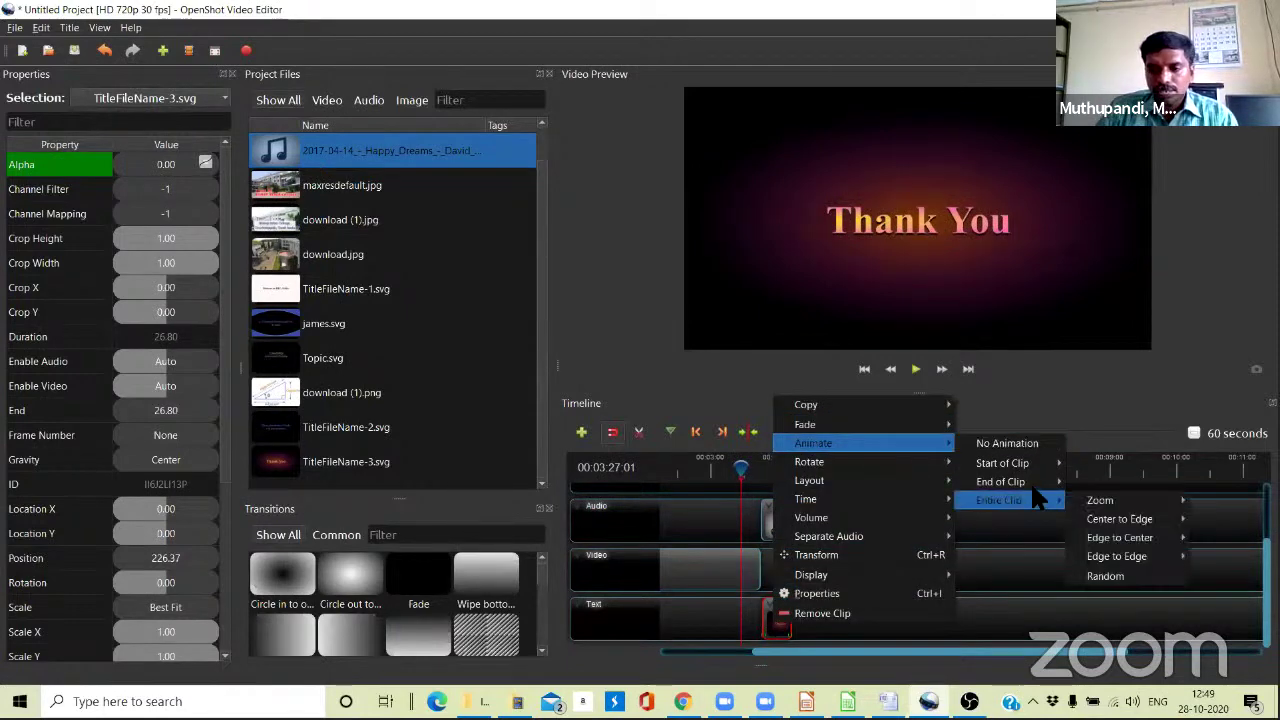
mouse_move(1166, 527)
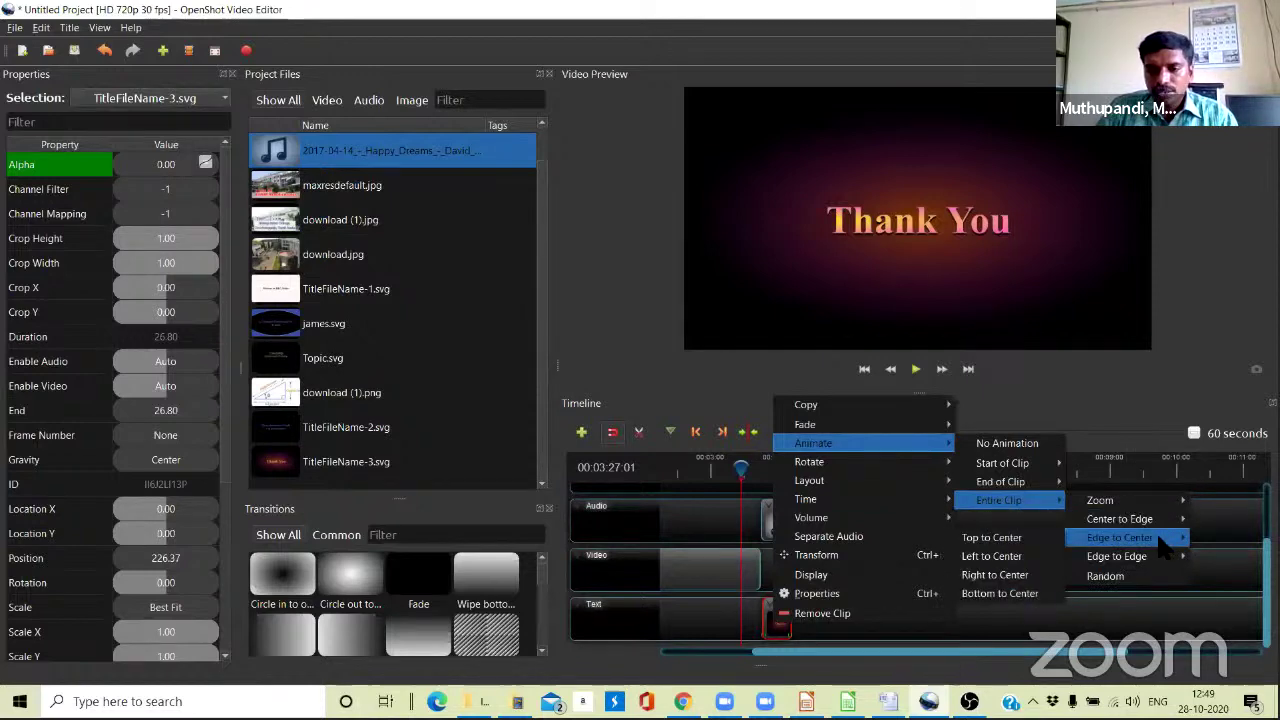
click(1018, 558)
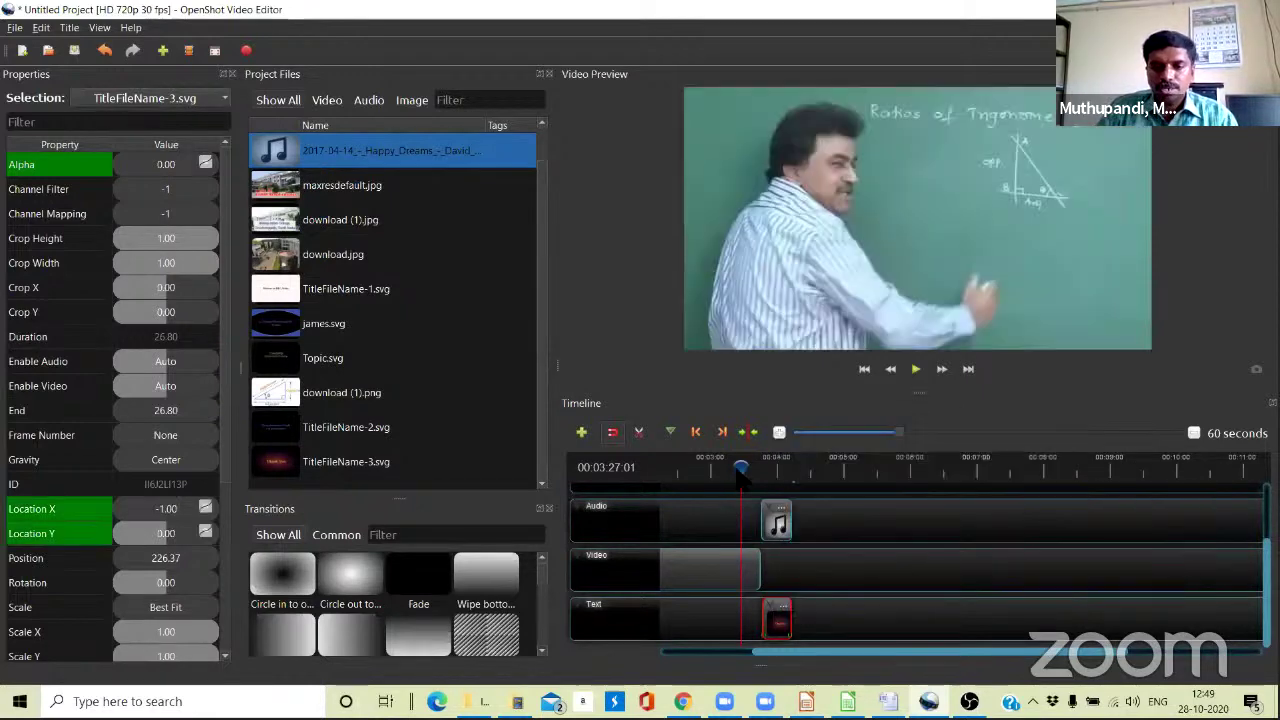
Preview the animated Thank You title from the end of the video clip through its fade-out.
drag(741, 470, 762, 477)
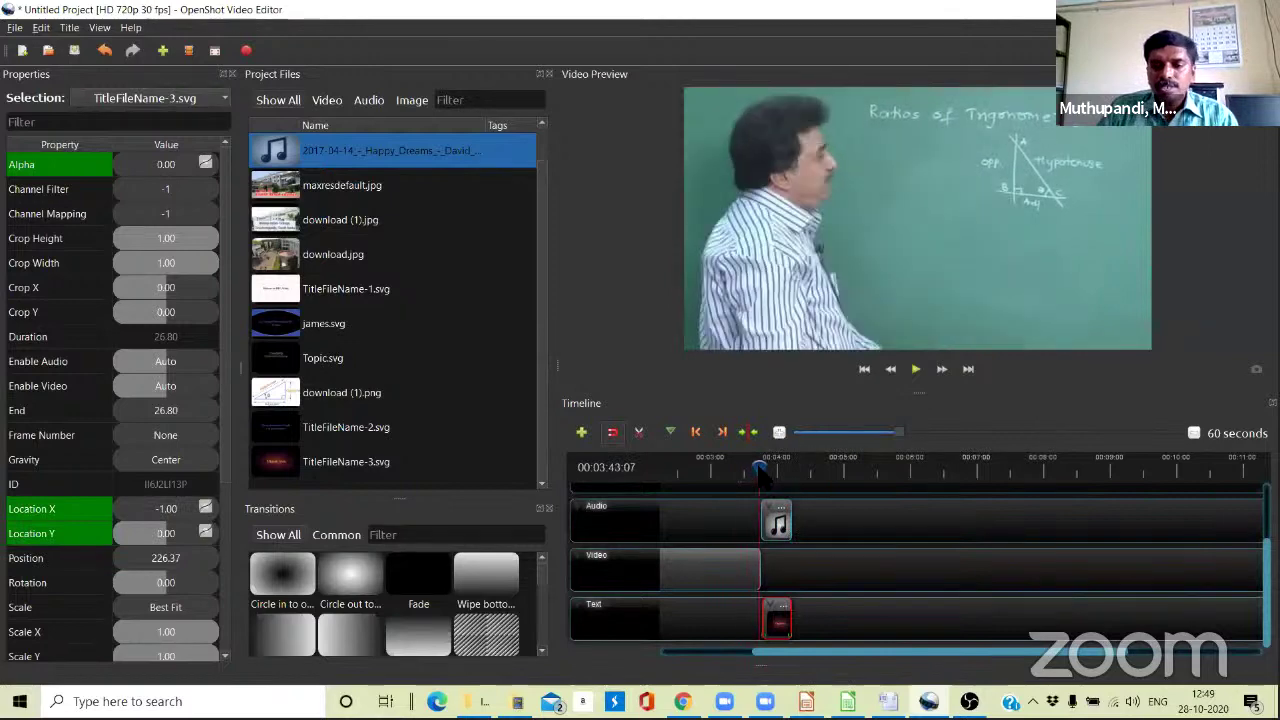
key(space)
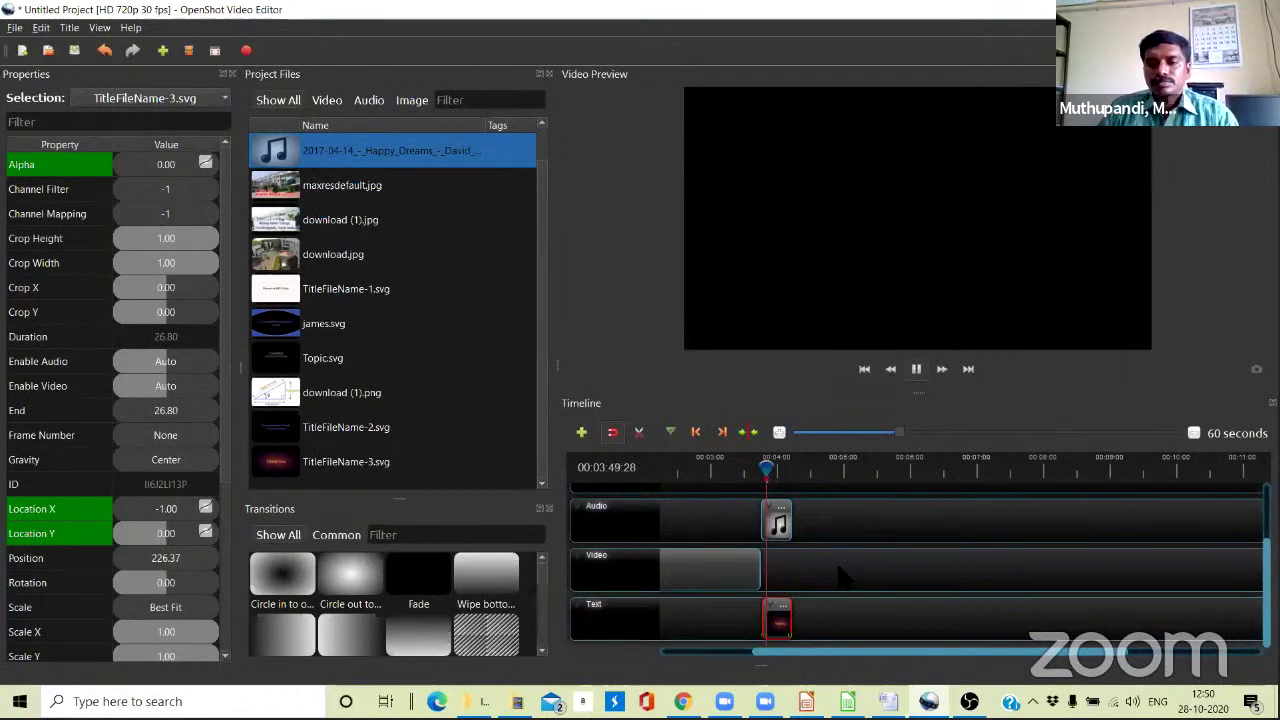
click(790, 465)
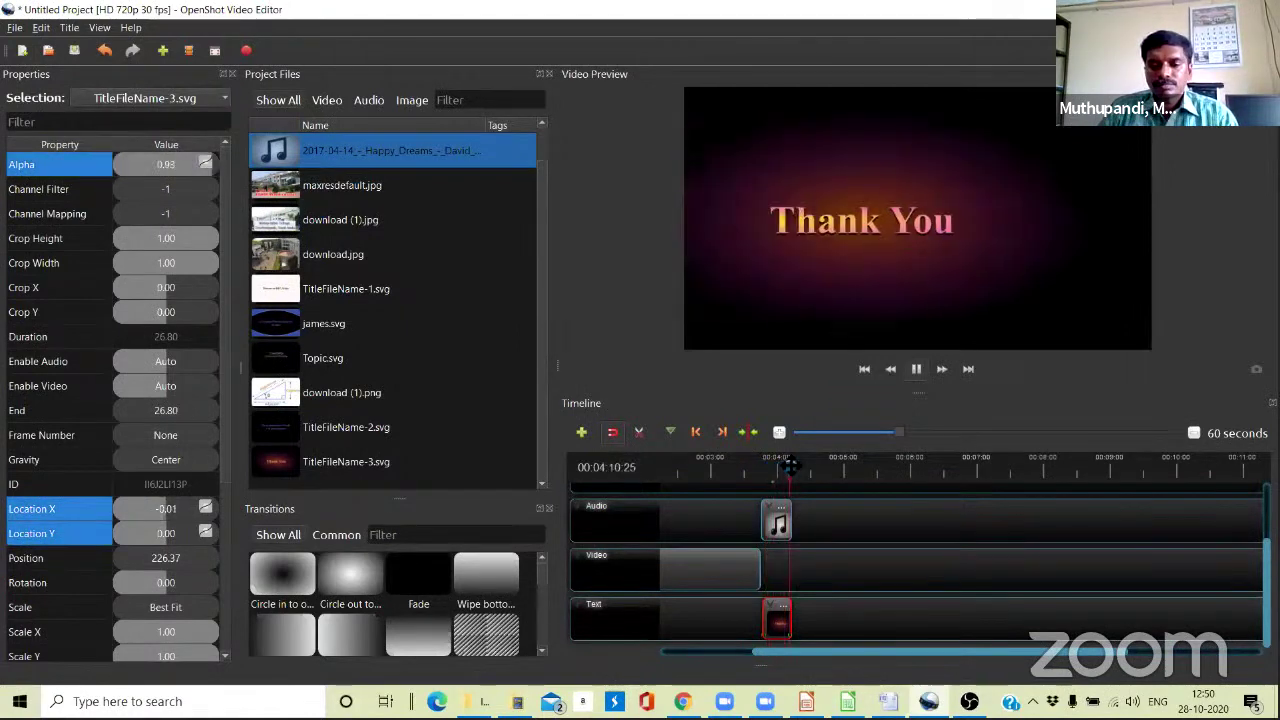
click(770, 465)
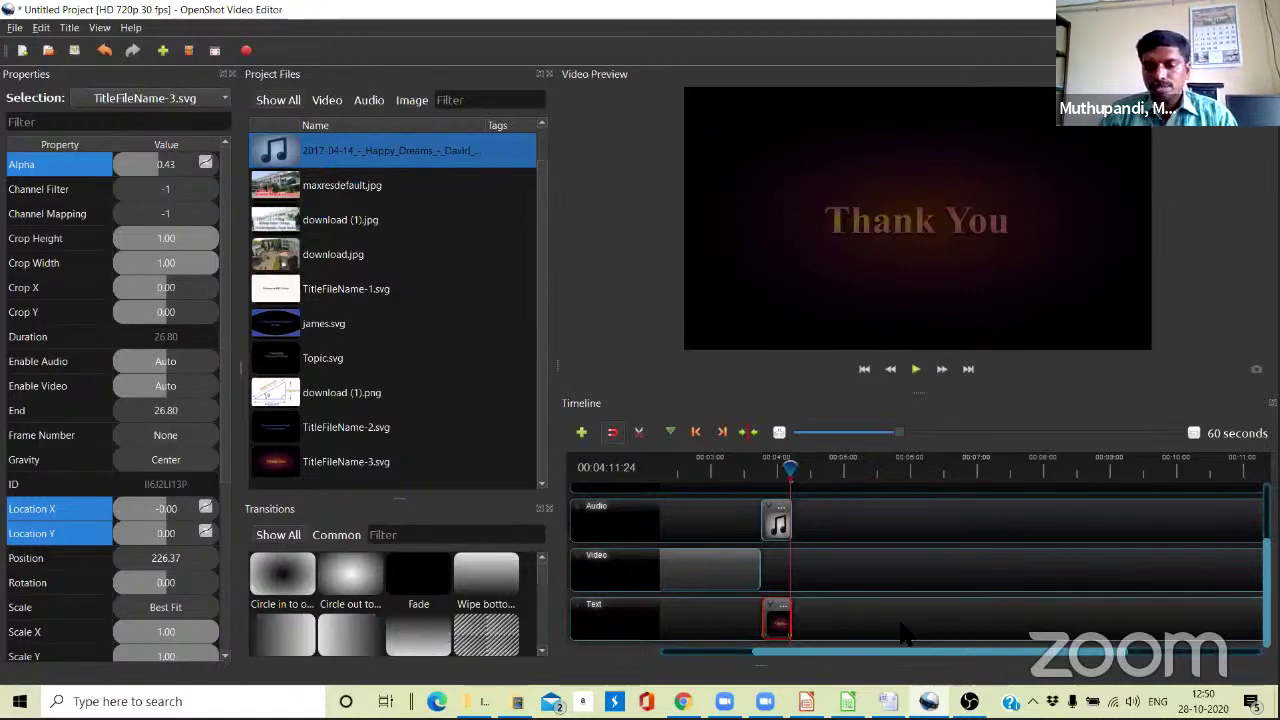
key(space)
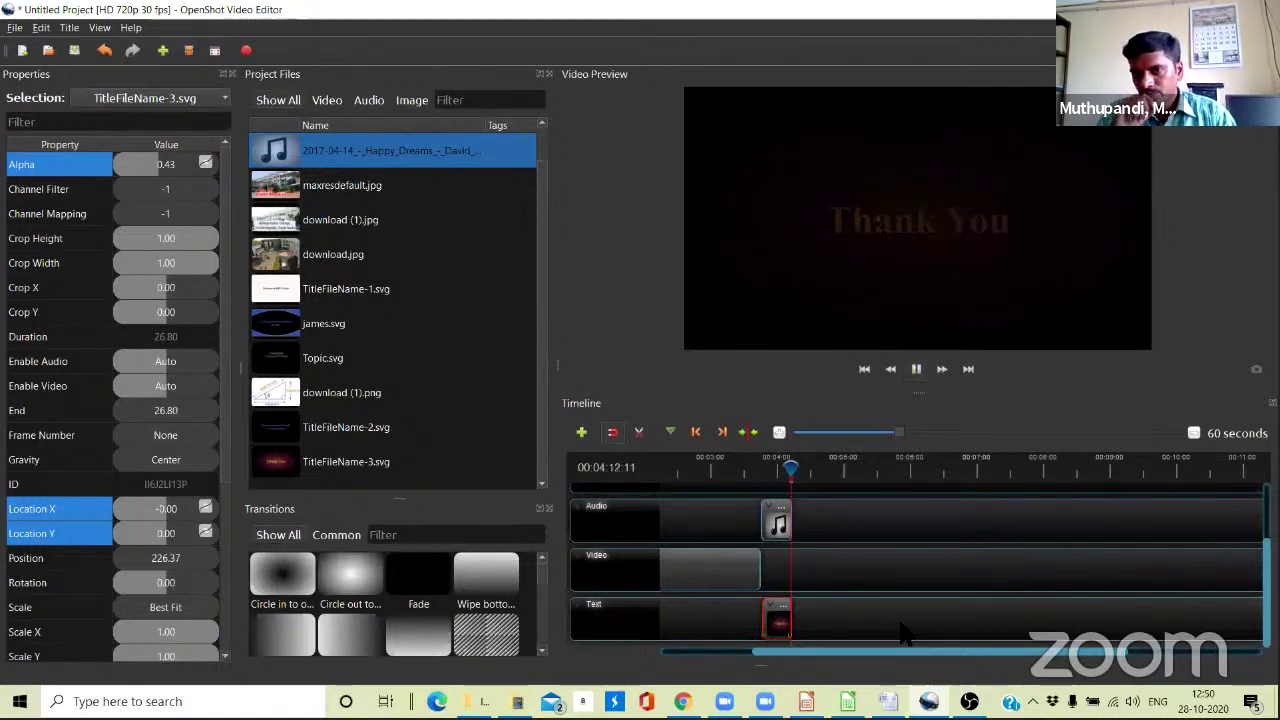
key(space)
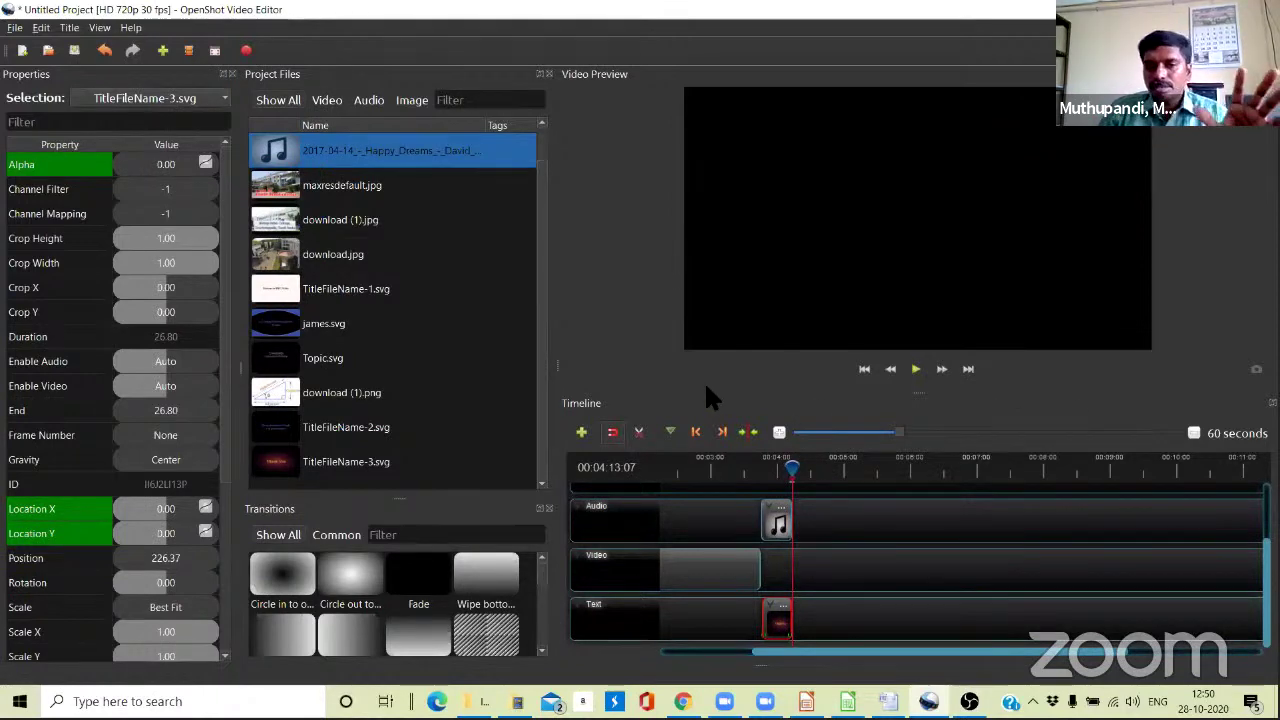
drag(797, 656, 706, 655)
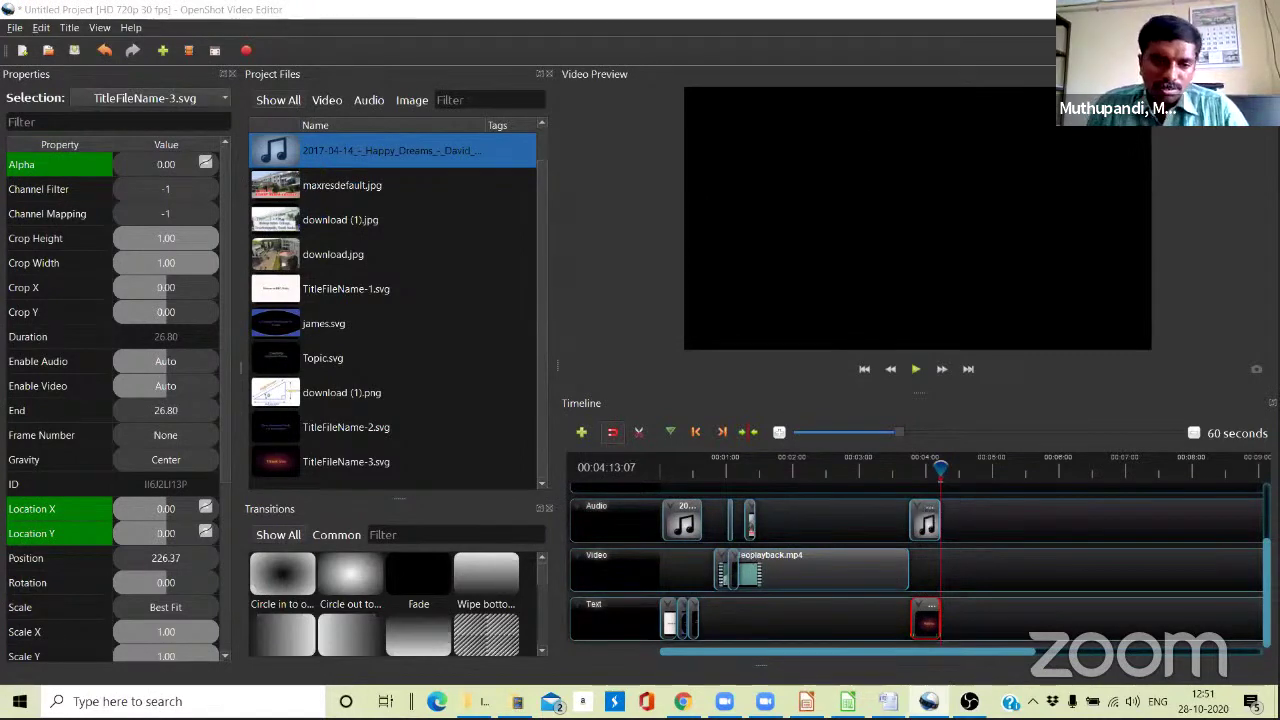
Find Audacity through the Windows search and switch to it.
key(super)
text(audacit)
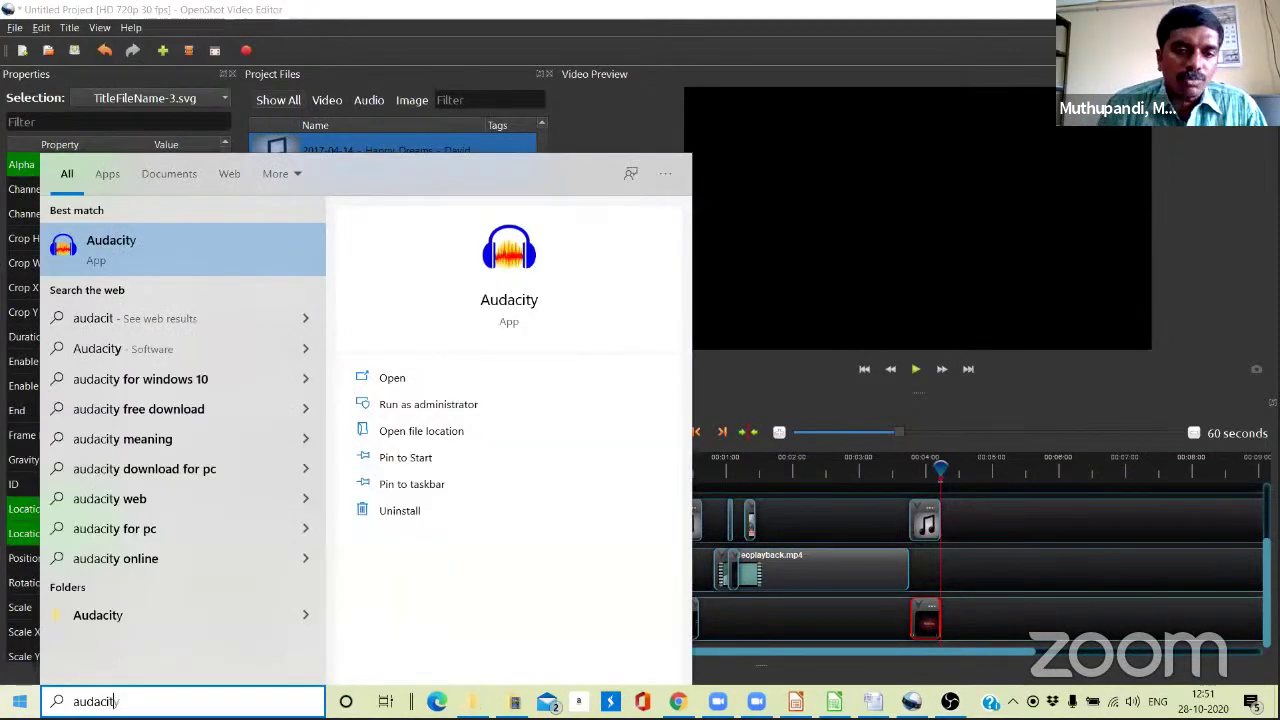
text(y)
click(508, 300)
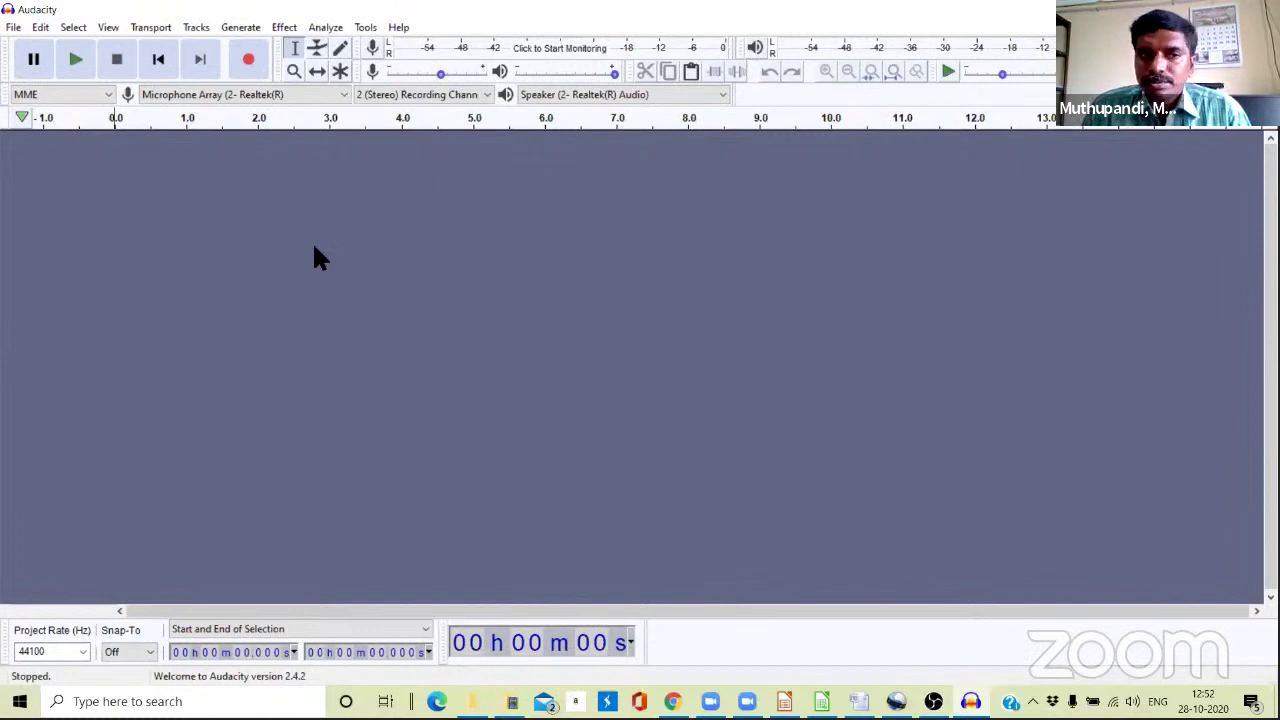
Open the 2017-04-14 Happy Dreams music file from the BHC folder on the Desktop.
click(14, 28)
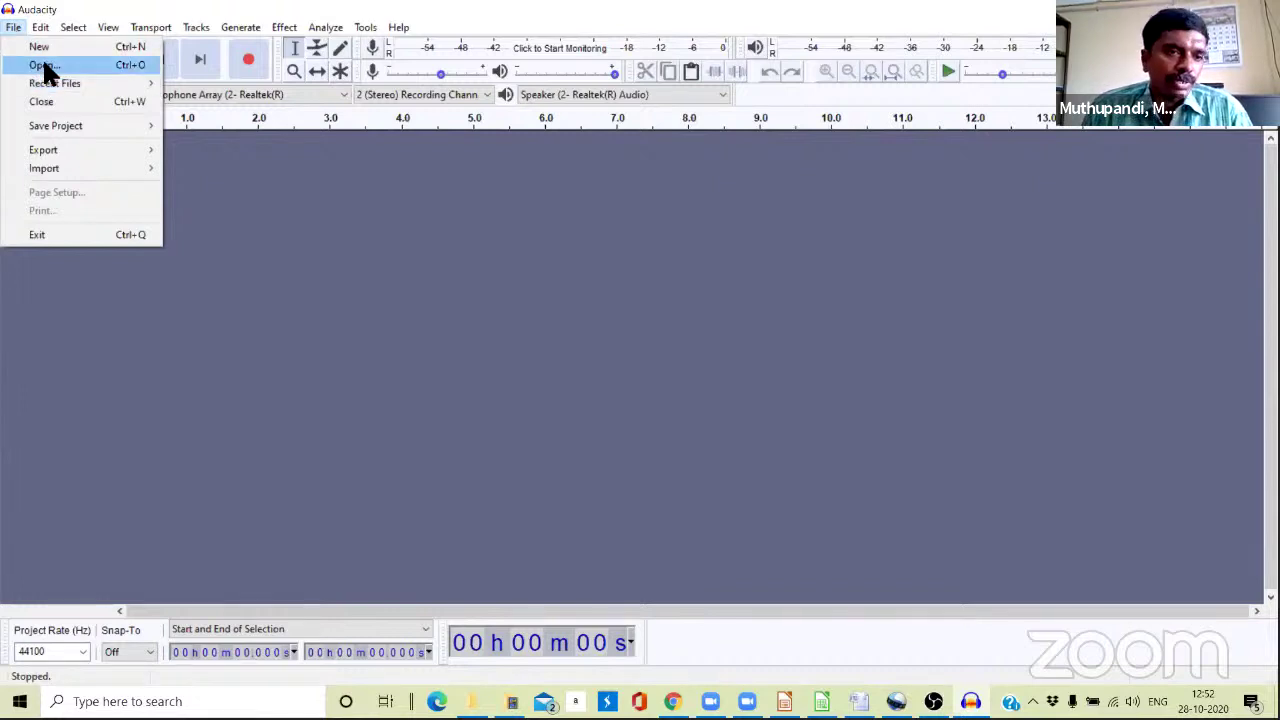
click(46, 64)
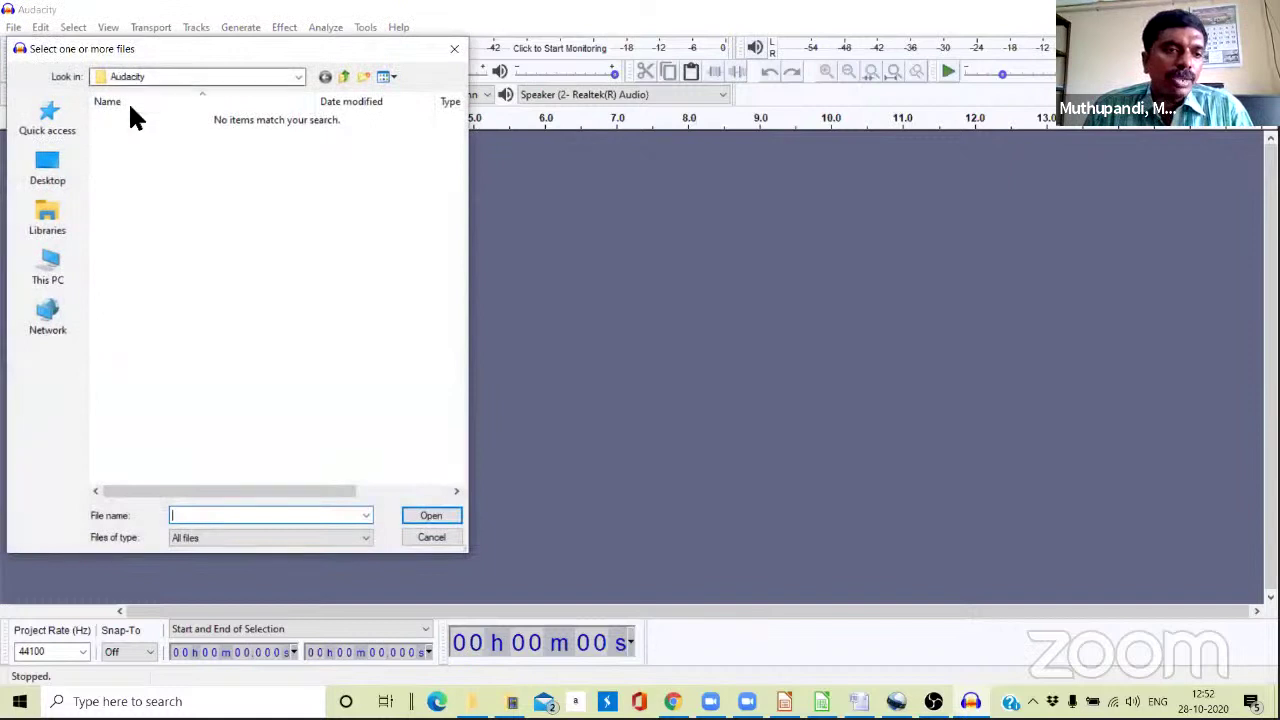
click(49, 266)
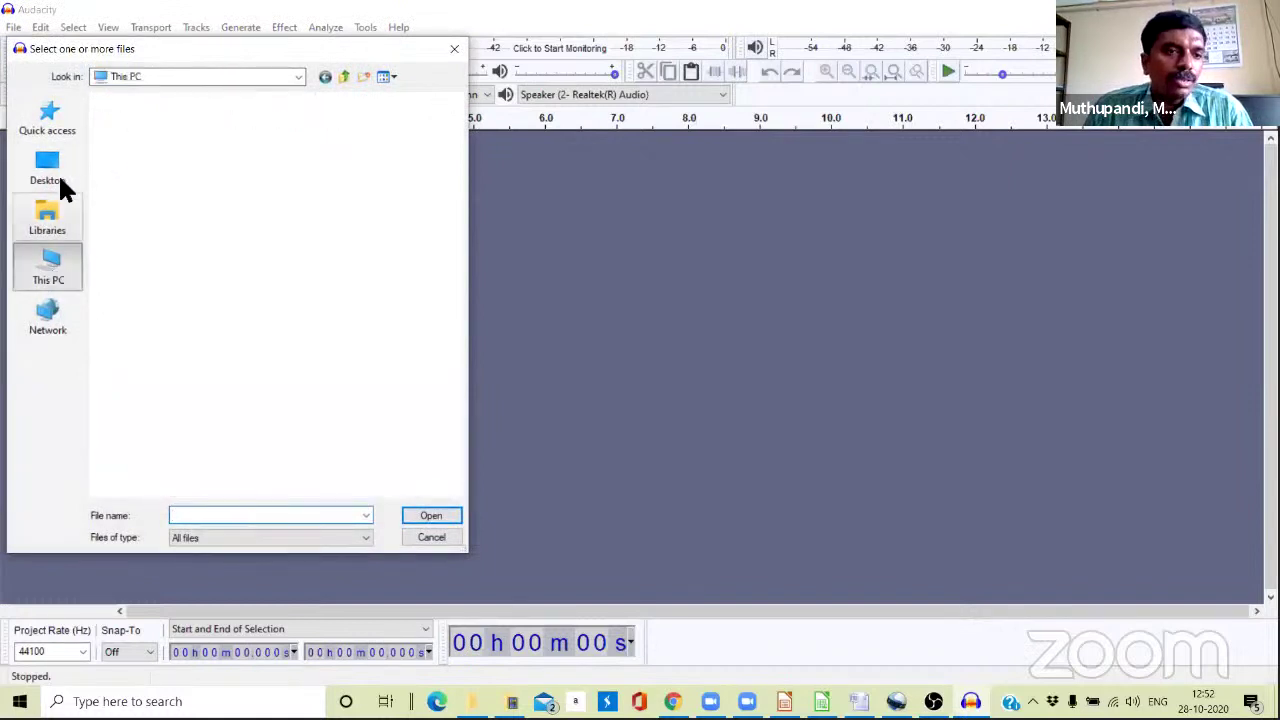
click(60, 180)
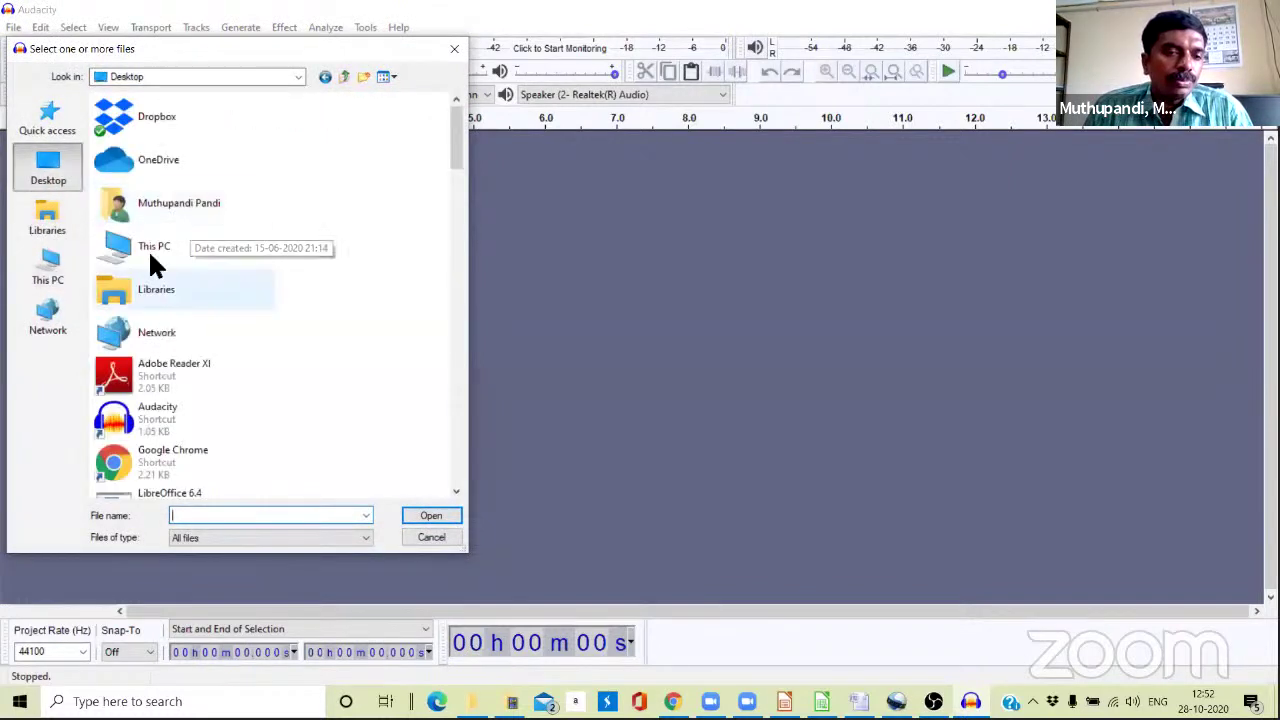
scroll(210, 430, down, 3)
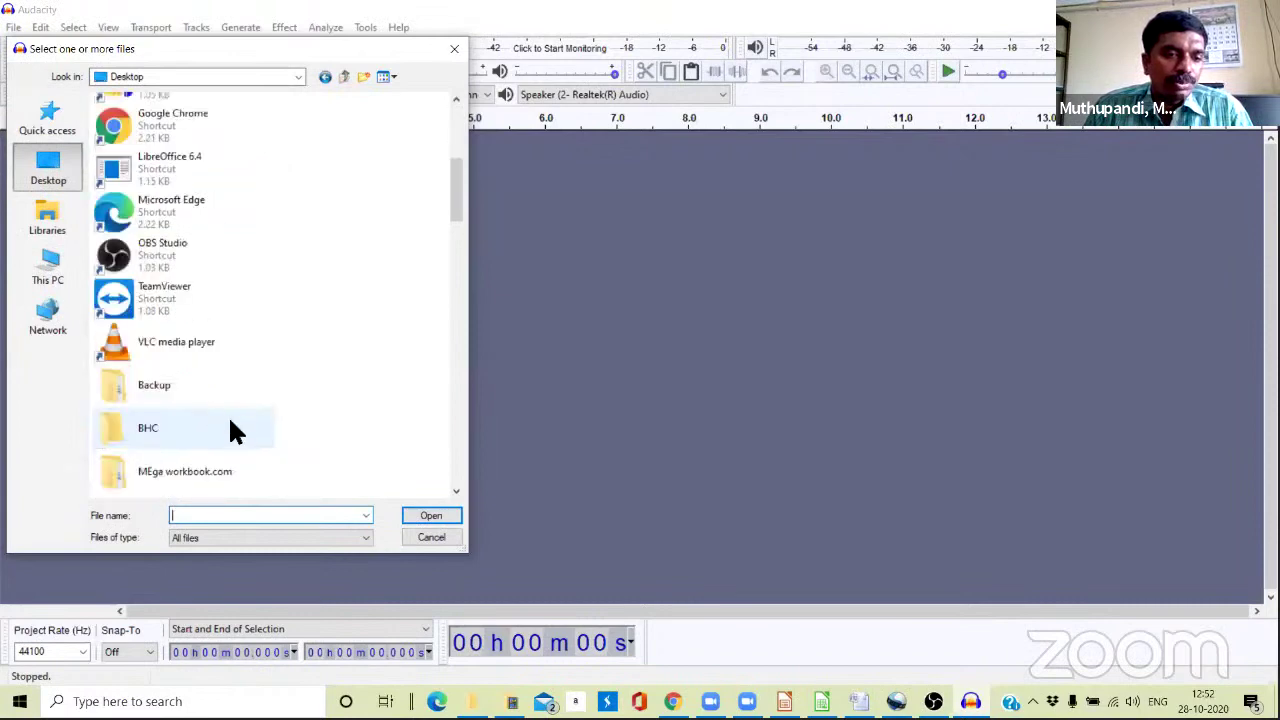
scroll(145, 340, down, 2)
double_click(141, 204)
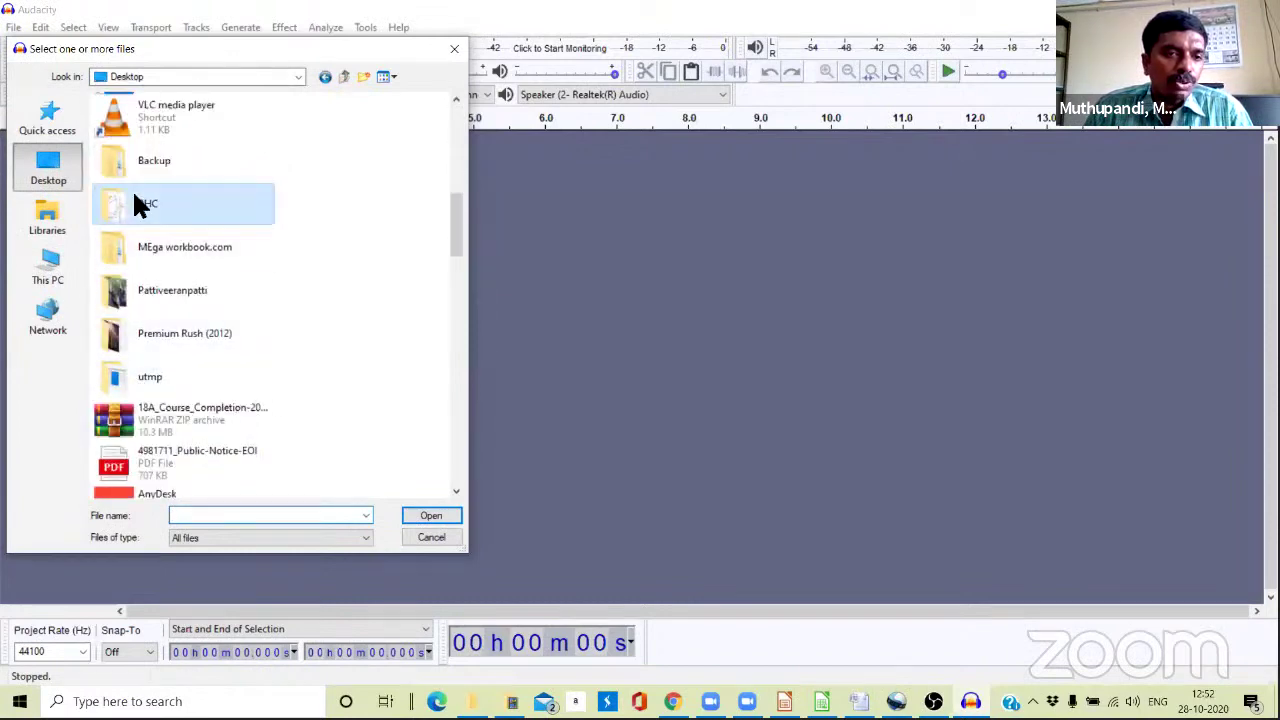
click(152, 166)
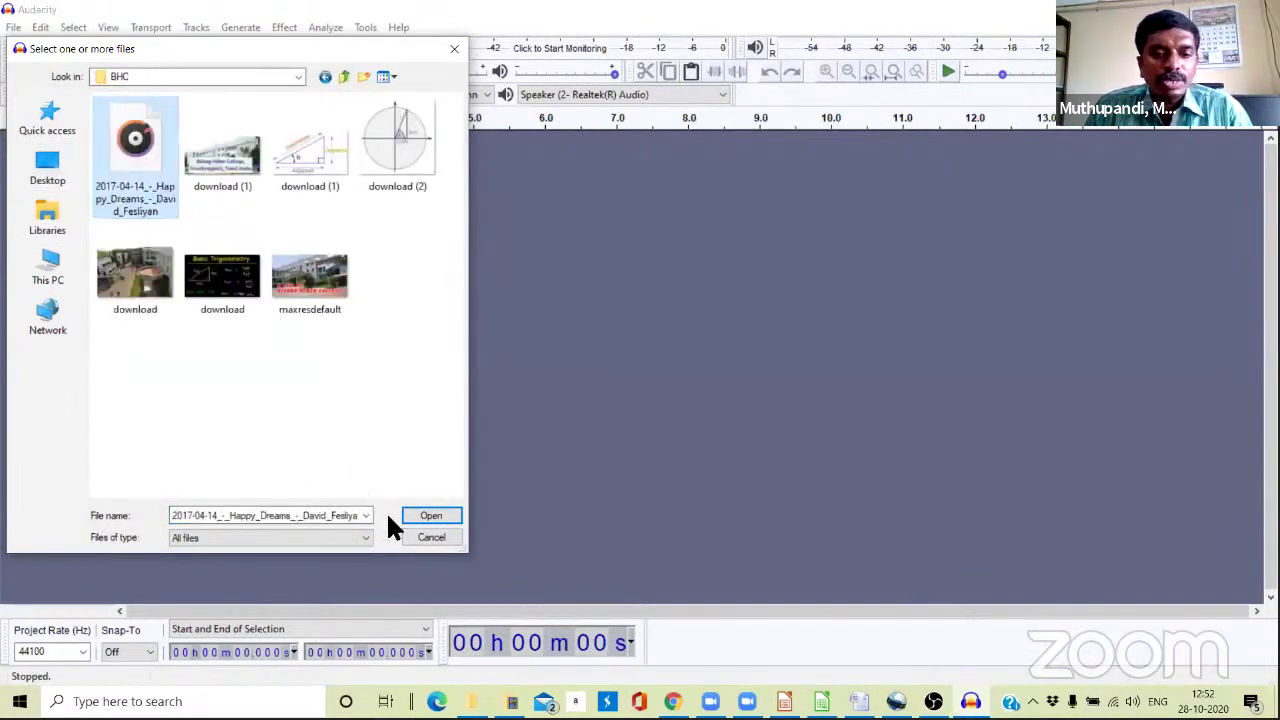
click(428, 515)
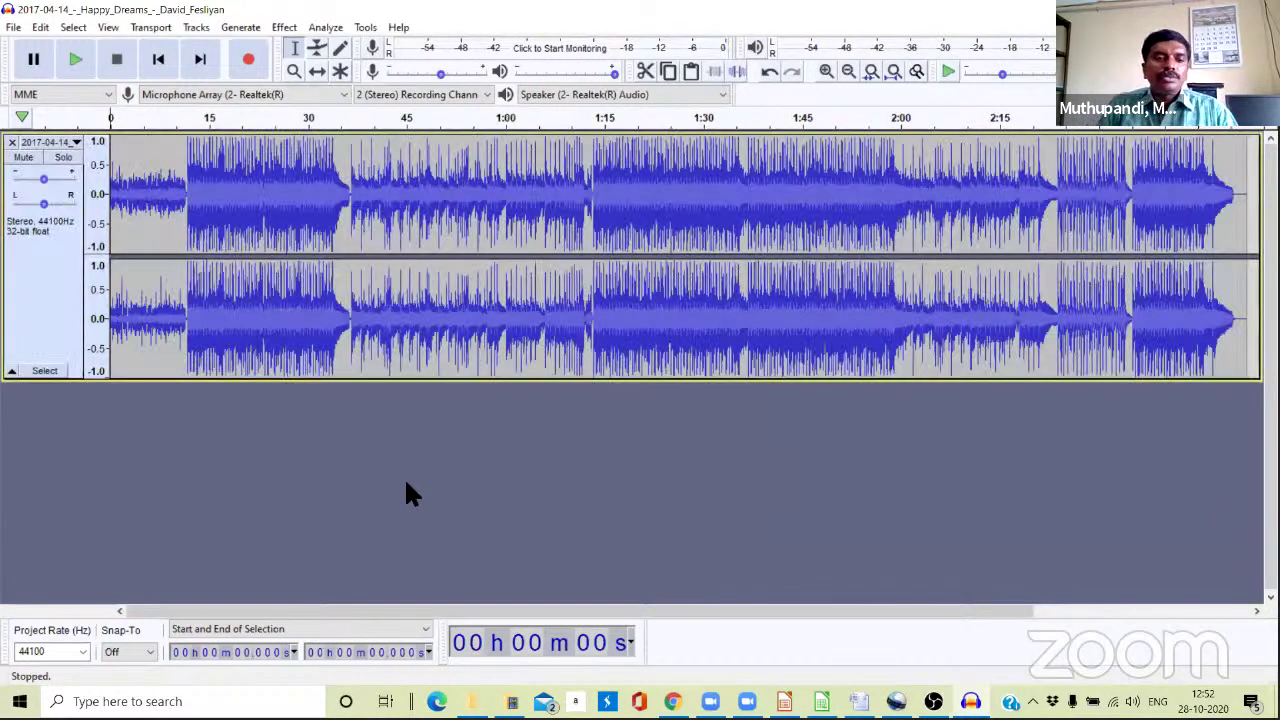
Play the first few seconds of the Happy Dreams track and stop playback.
click(74, 60)
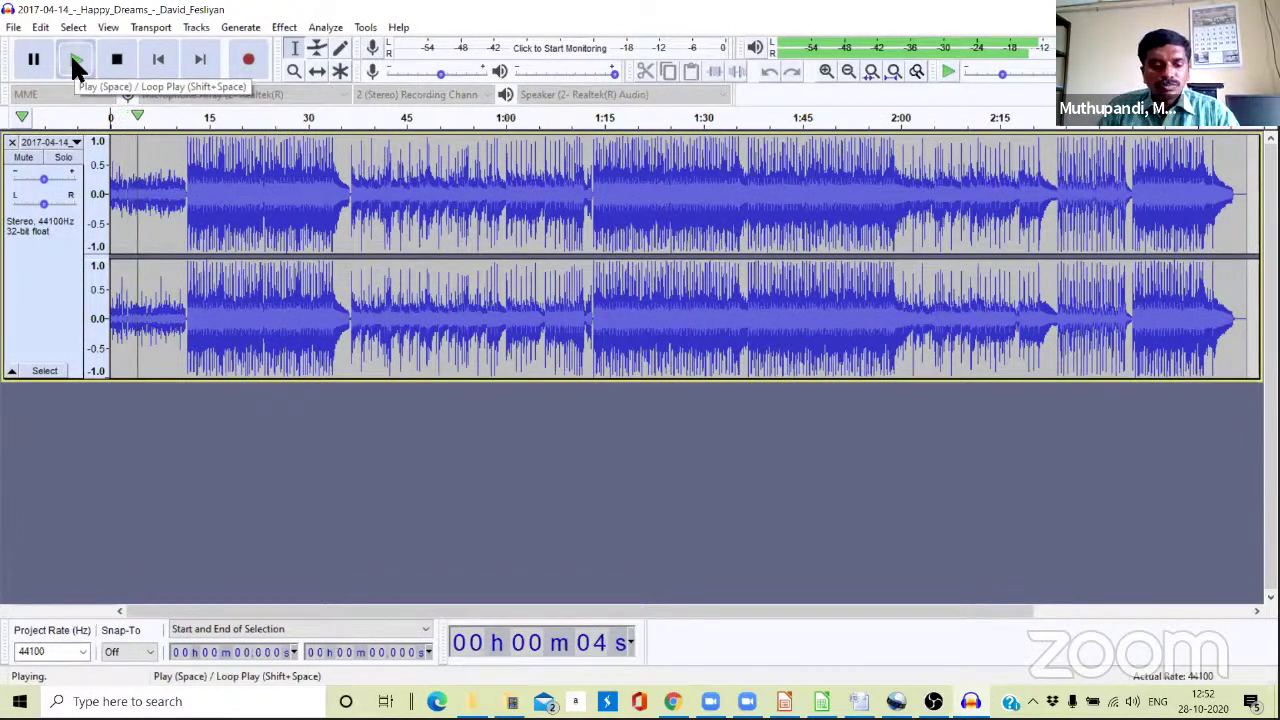
key(space)
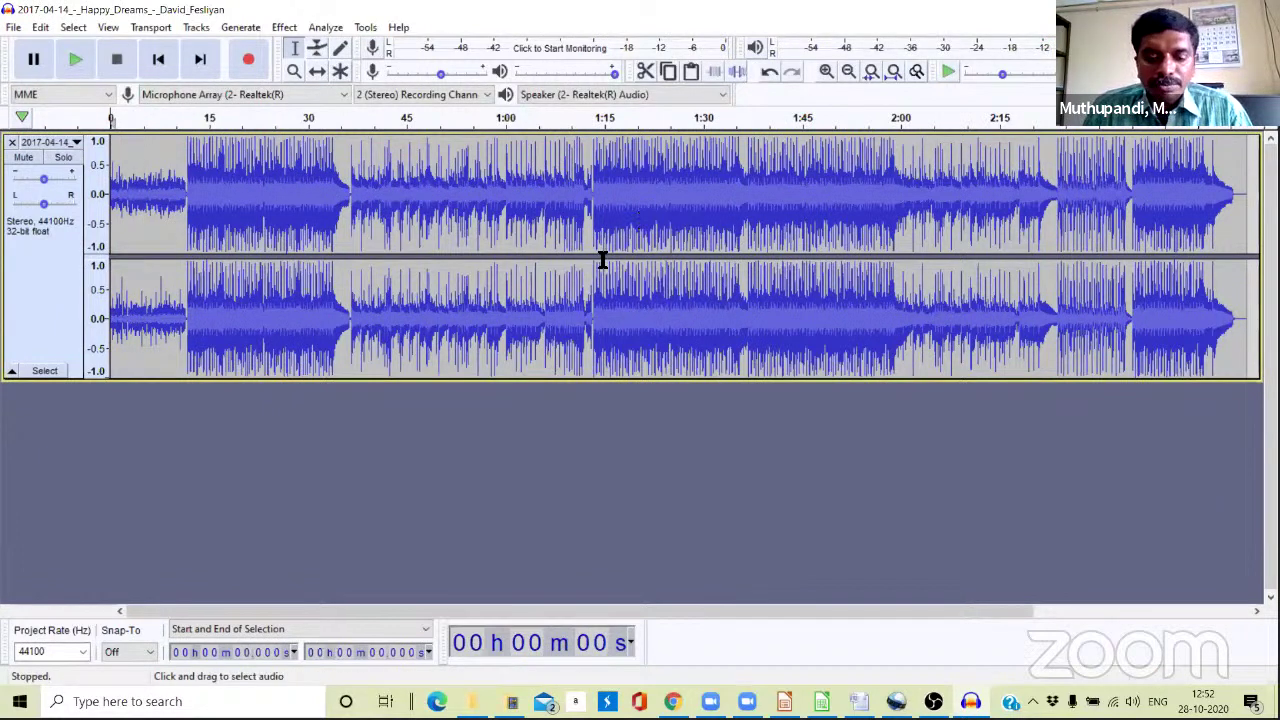
Play the opening second of the Happy Dreams track and look over the list of available audio effects.
key(space)
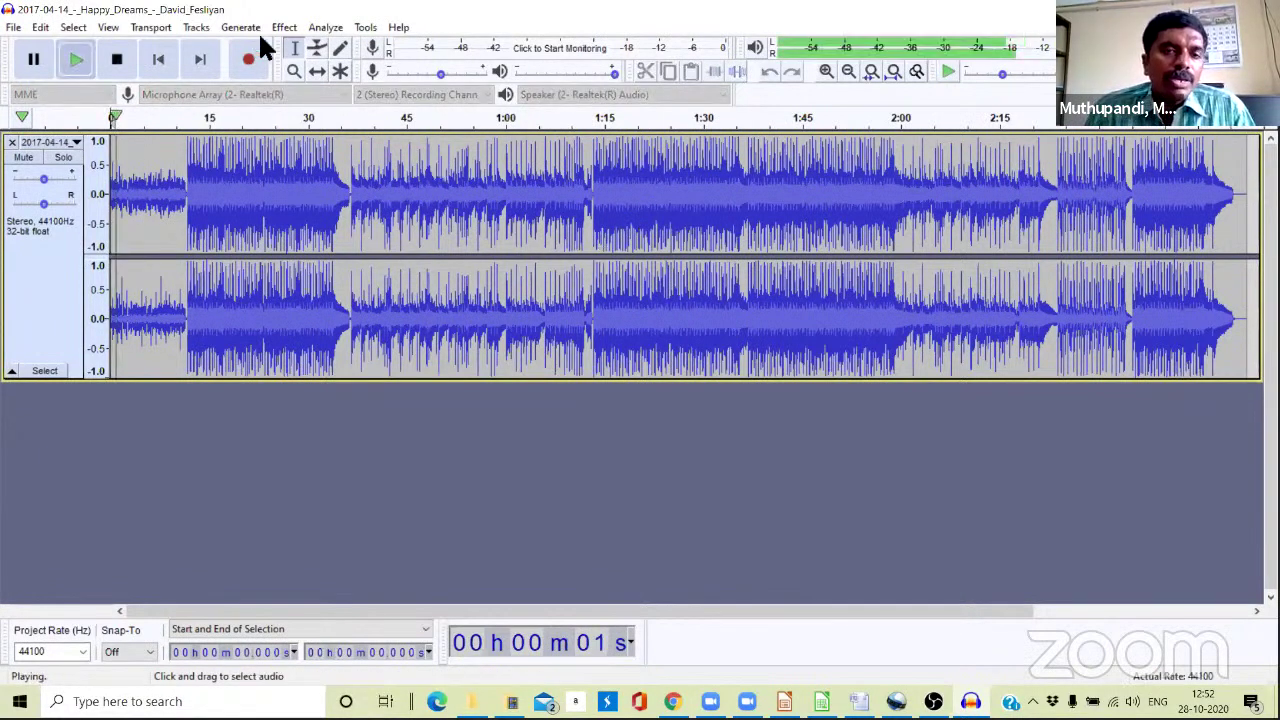
key(space)
click(348, 28)
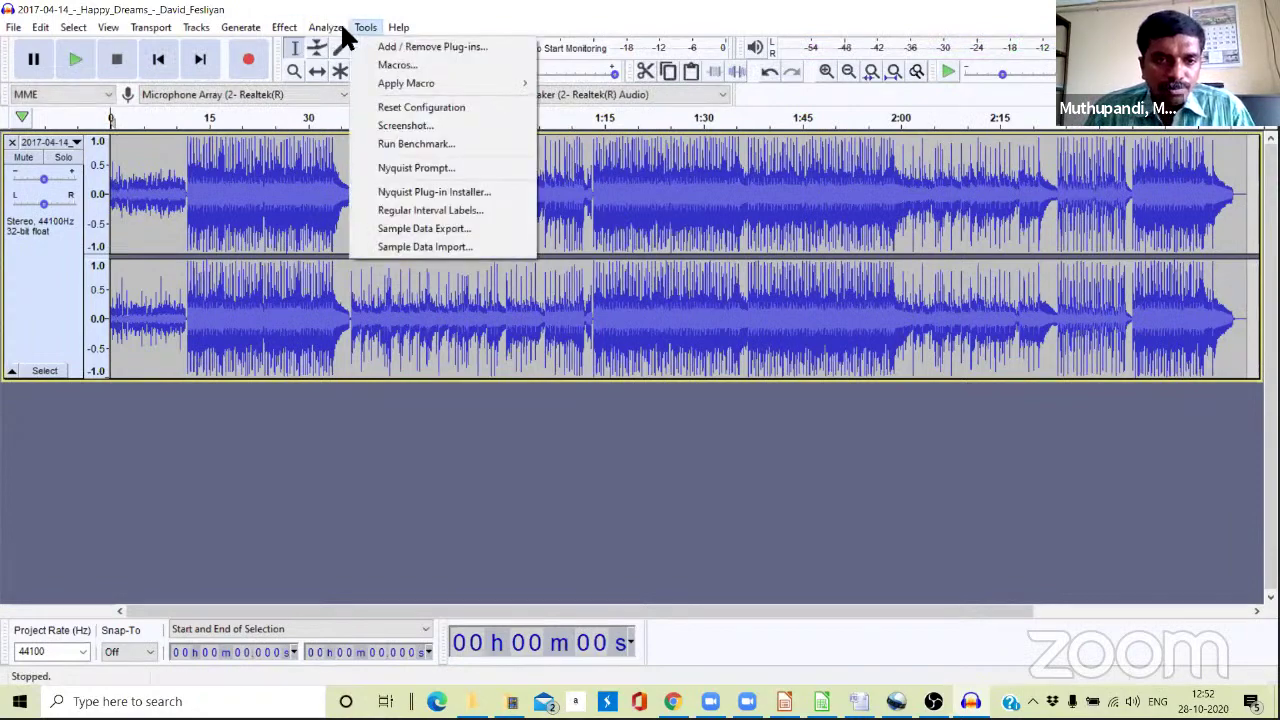
mouse_move(296, 32)
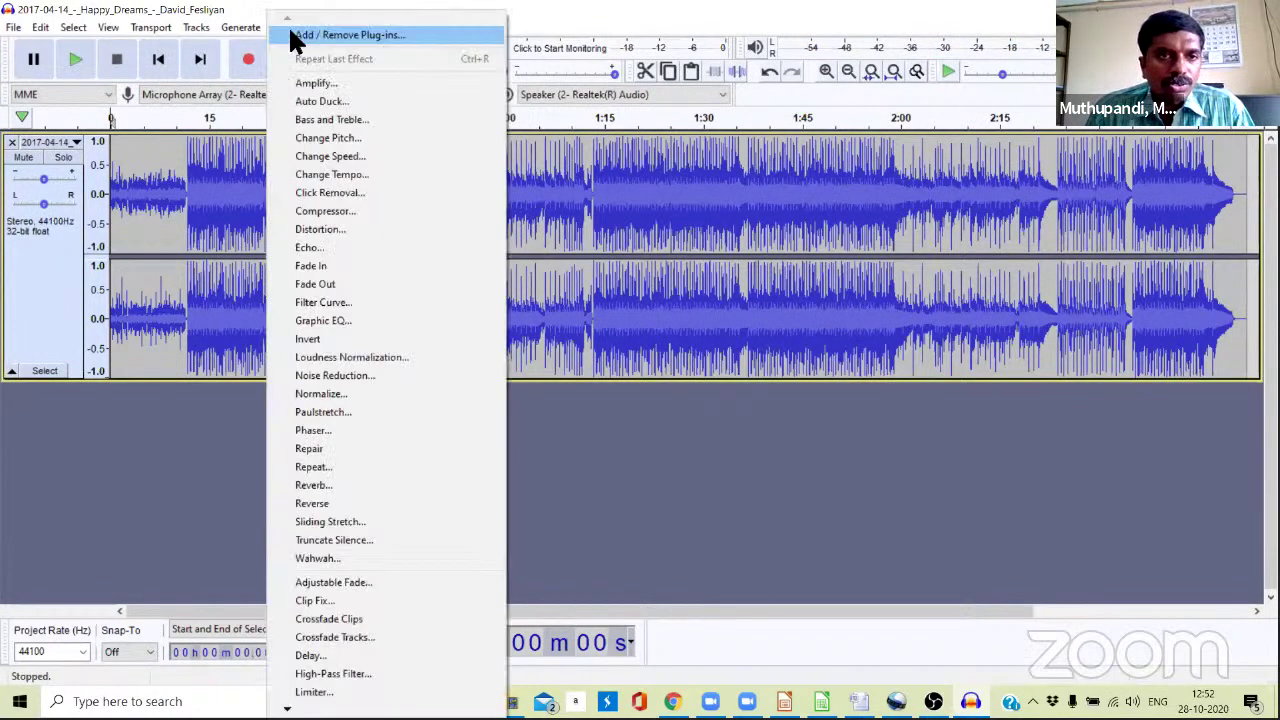
key(Escape)
click(352, 28)
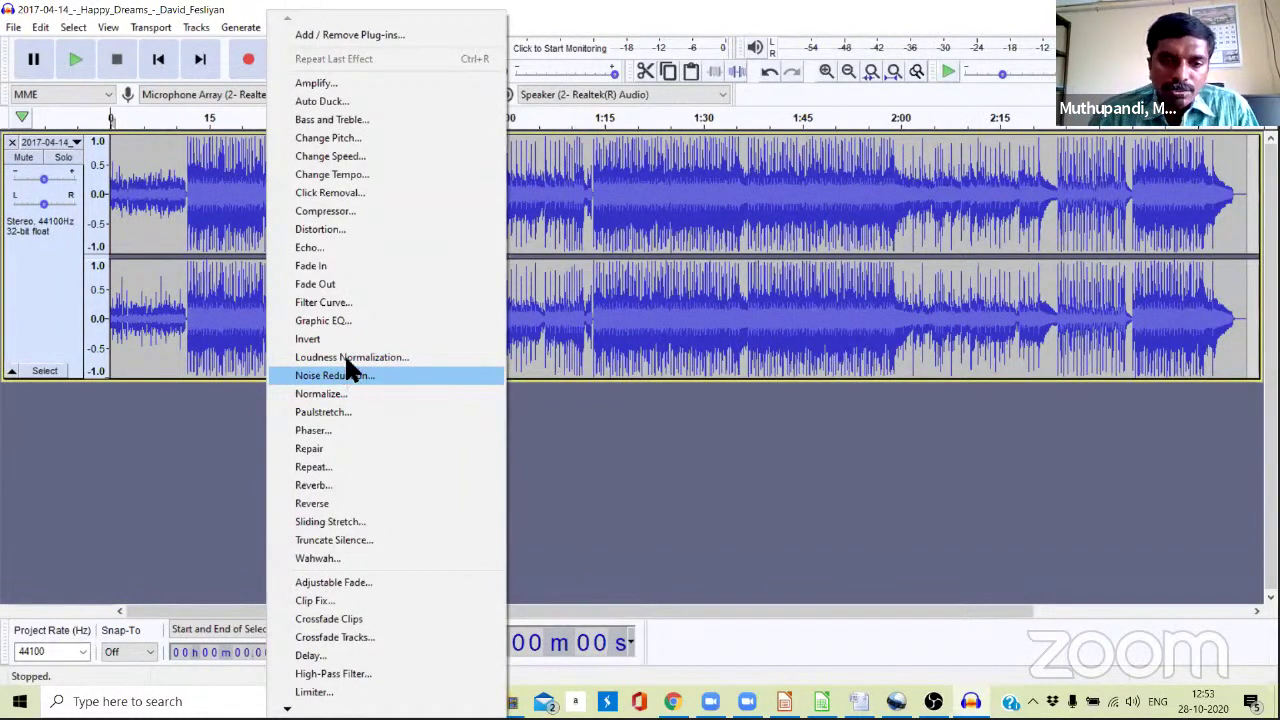
click(514, 403)
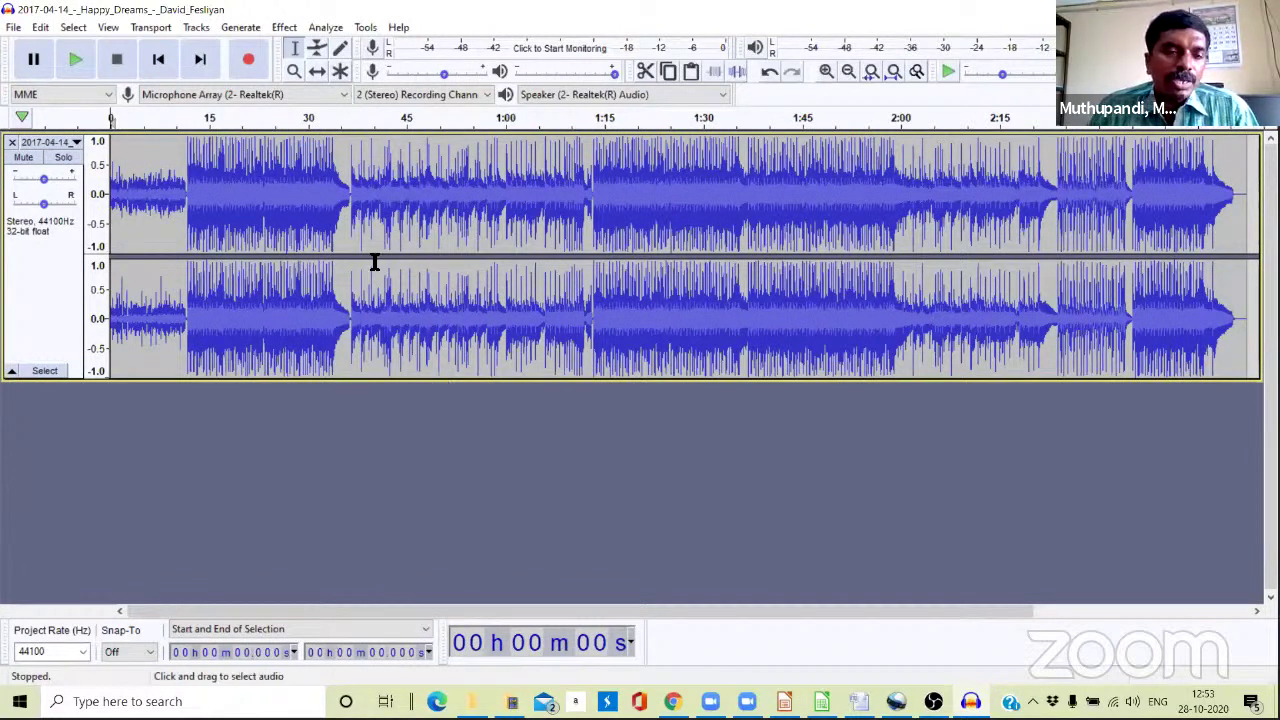
Shape the volume with the Envelope tool: full until about 0:33, fading to near silence at about 1:04, rising to about half by 1:11.
click(313, 57)
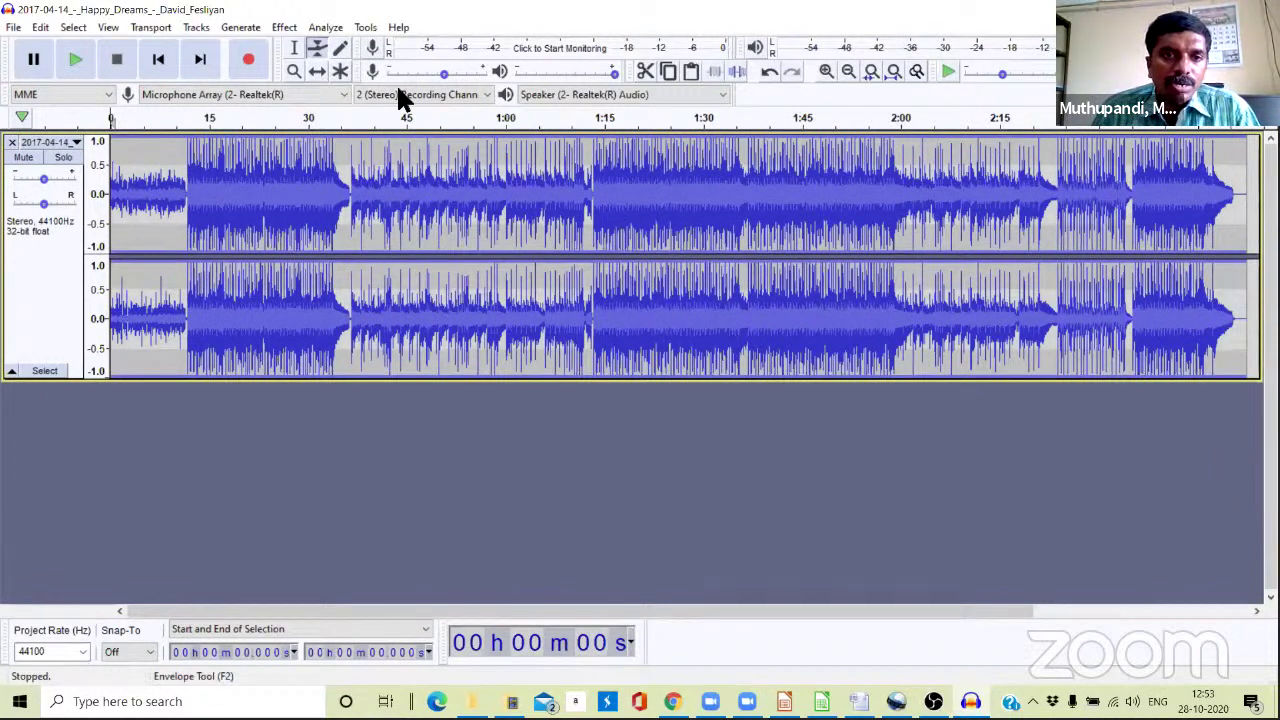
key(F1)
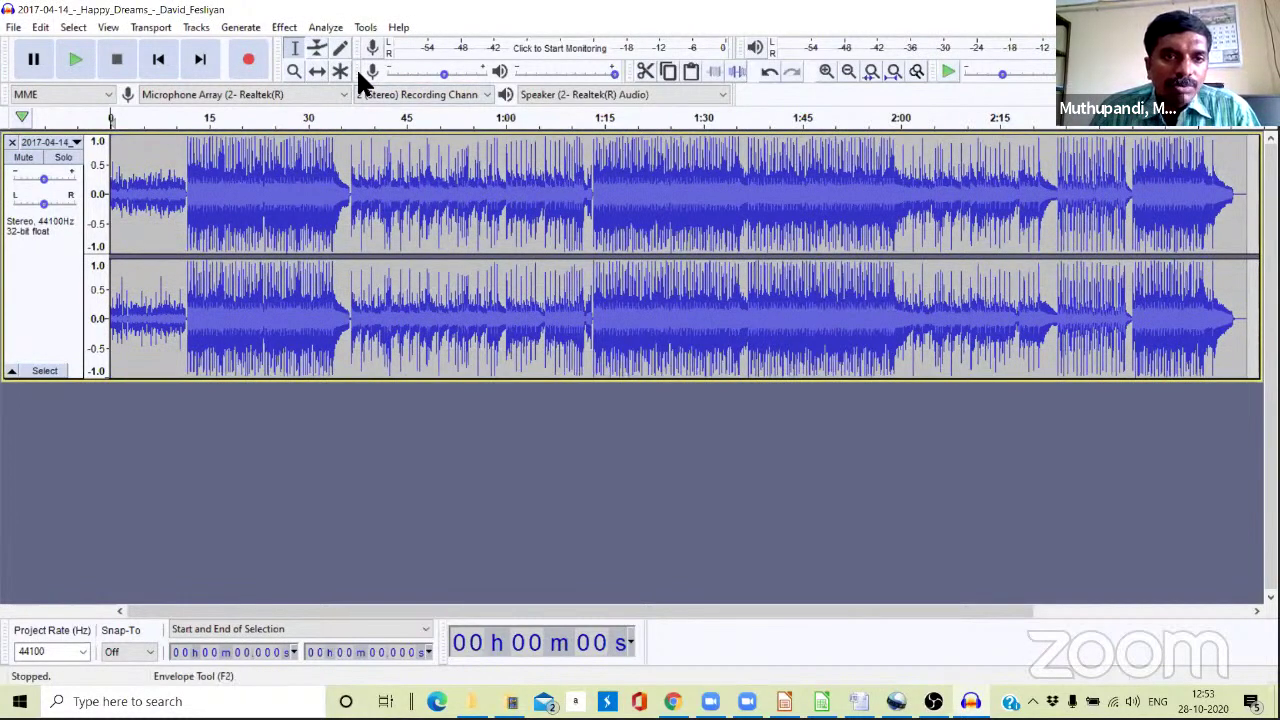
key(F2)
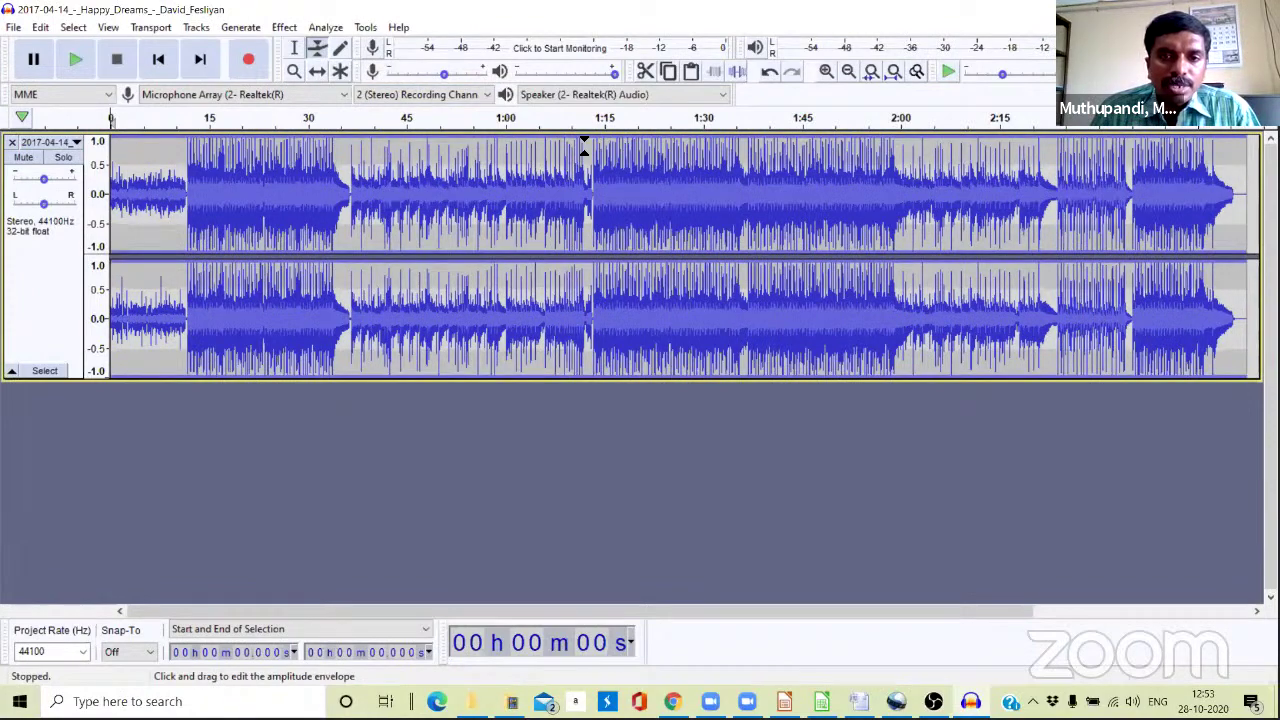
drag(585, 148, 380, 141)
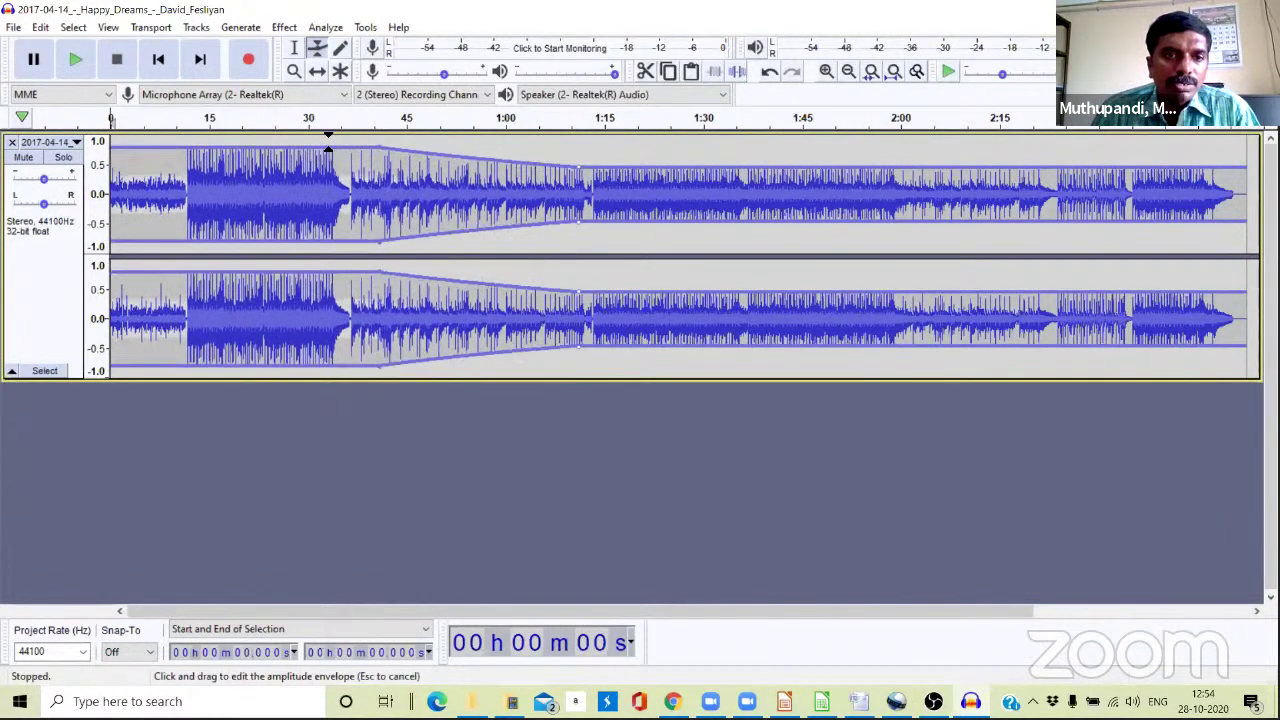
click(326, 147)
drag(428, 151, 536, 193)
click(372, 148)
Play the edited track from about 0:25 to 1:00, and replay its beginning to check the volume envelope.
click(277, 116)
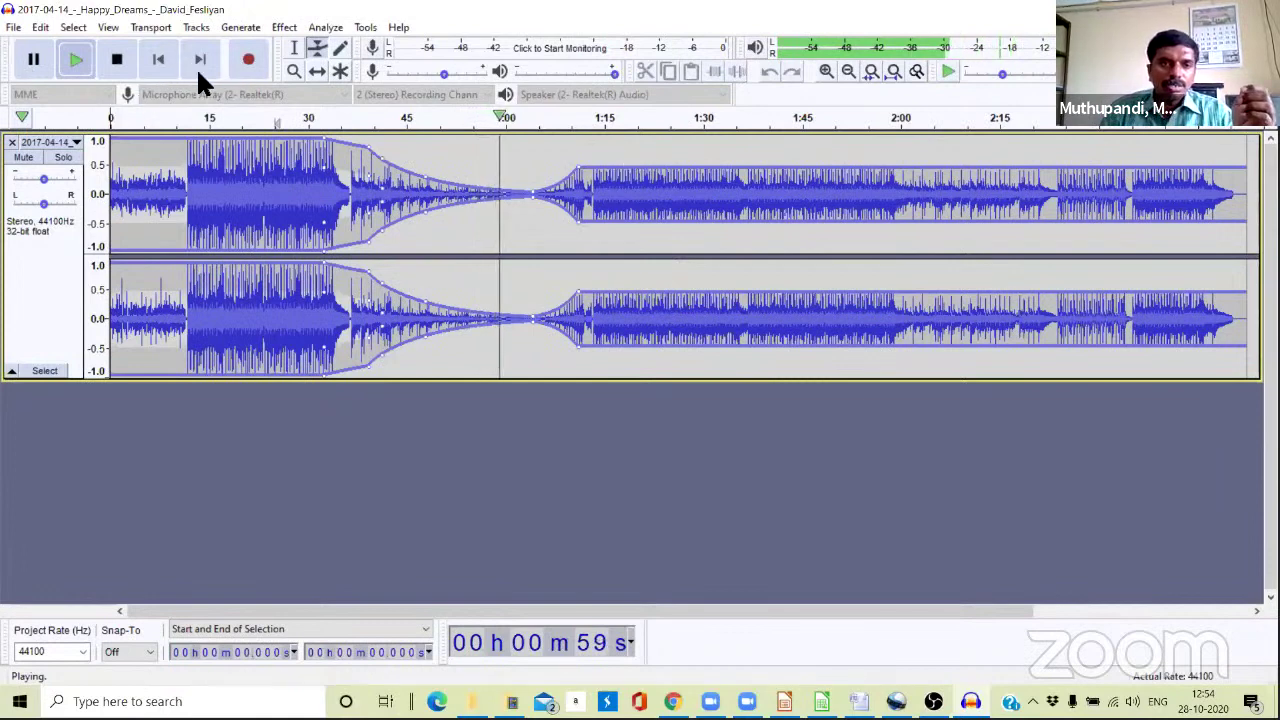
click(30, 64)
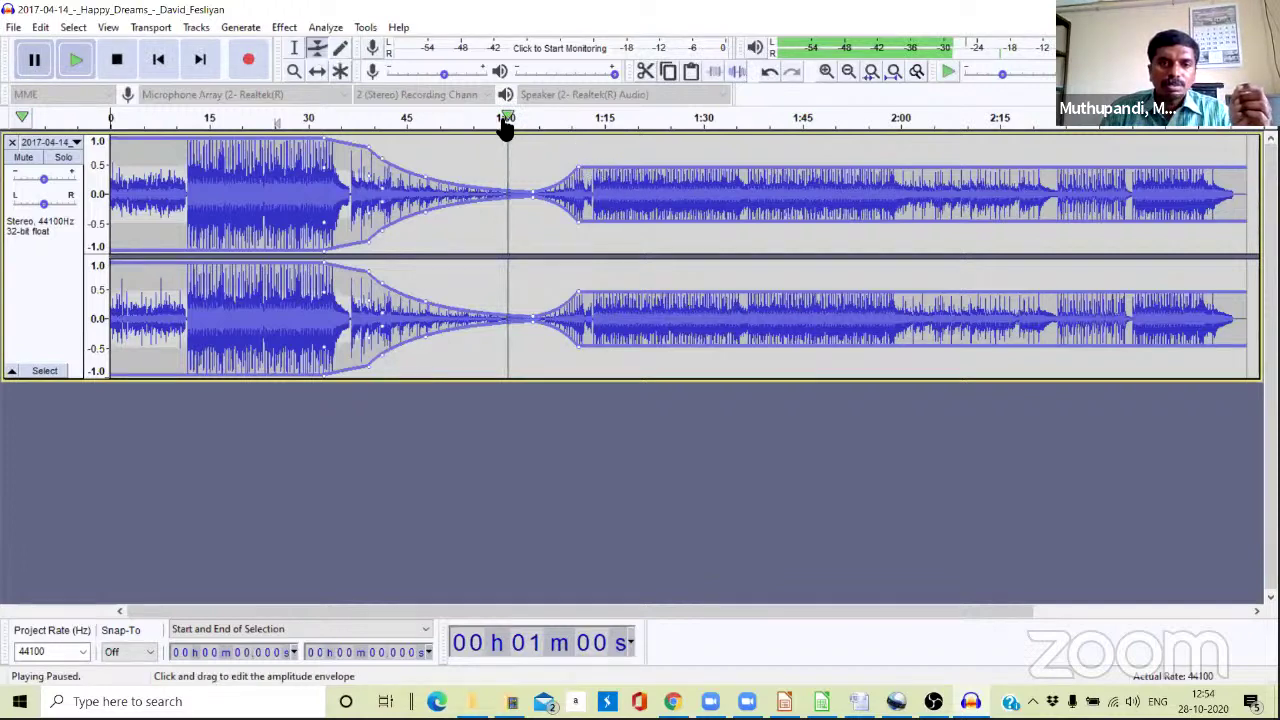
click(114, 62)
key(space)
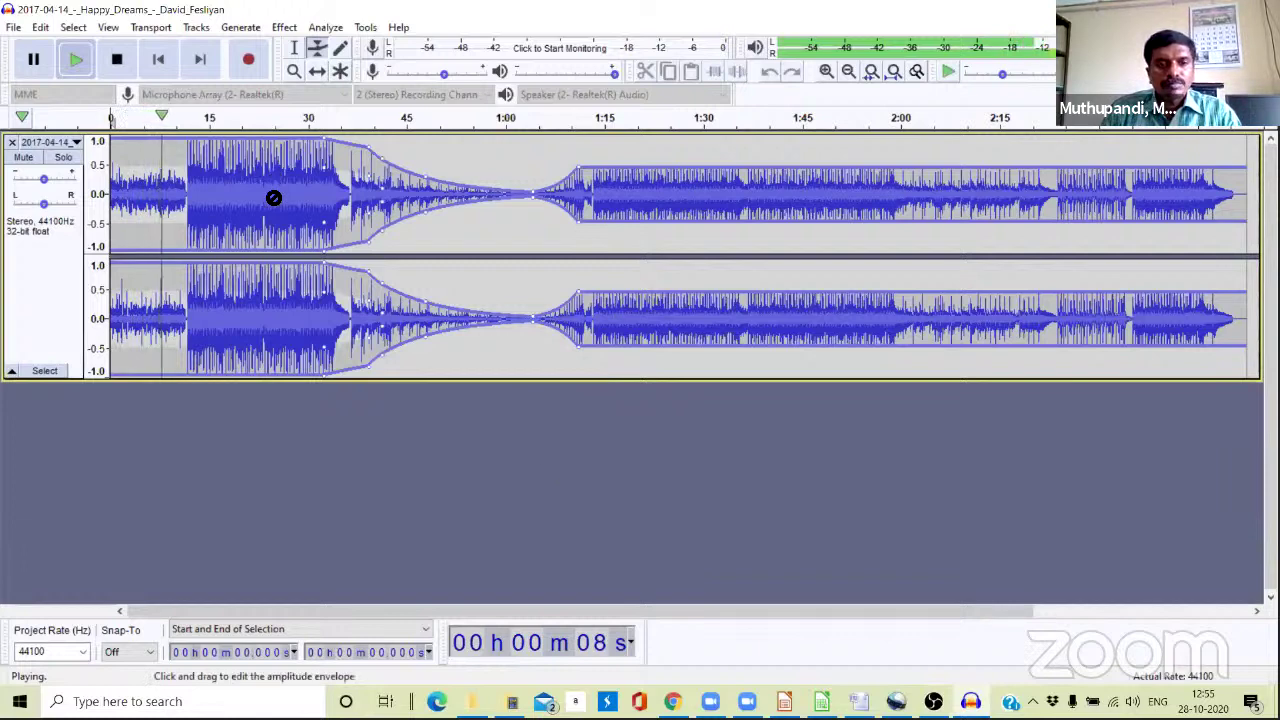
key(space)
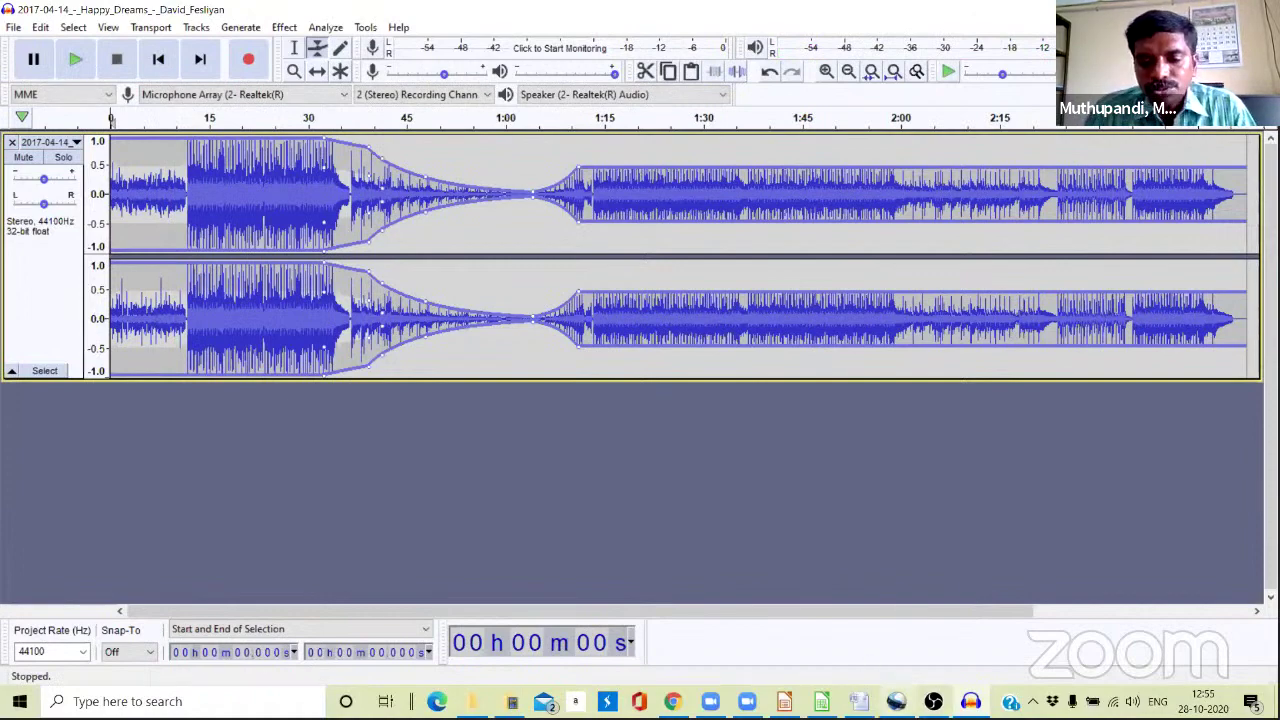
Switch to OpenShot and open the Split Clip dialog for videoplayback.mp4 in the project files.
click(933, 701)
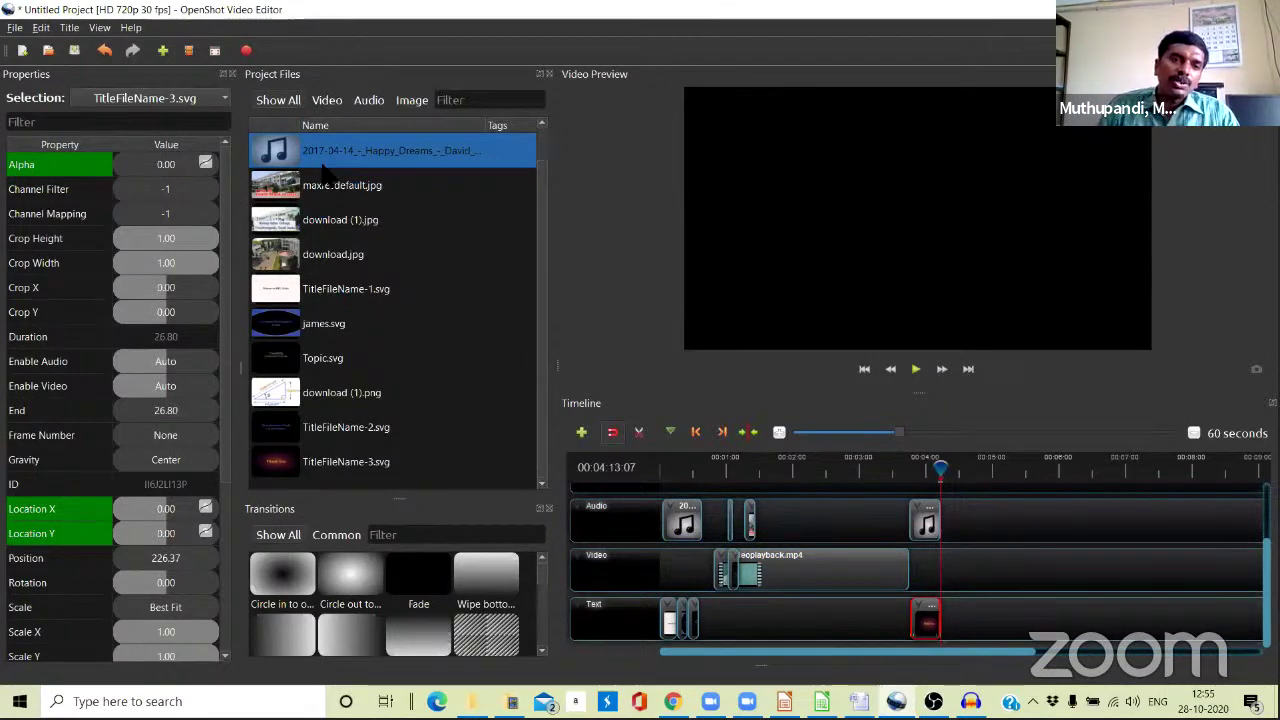
scroll(532, 186, up, 1)
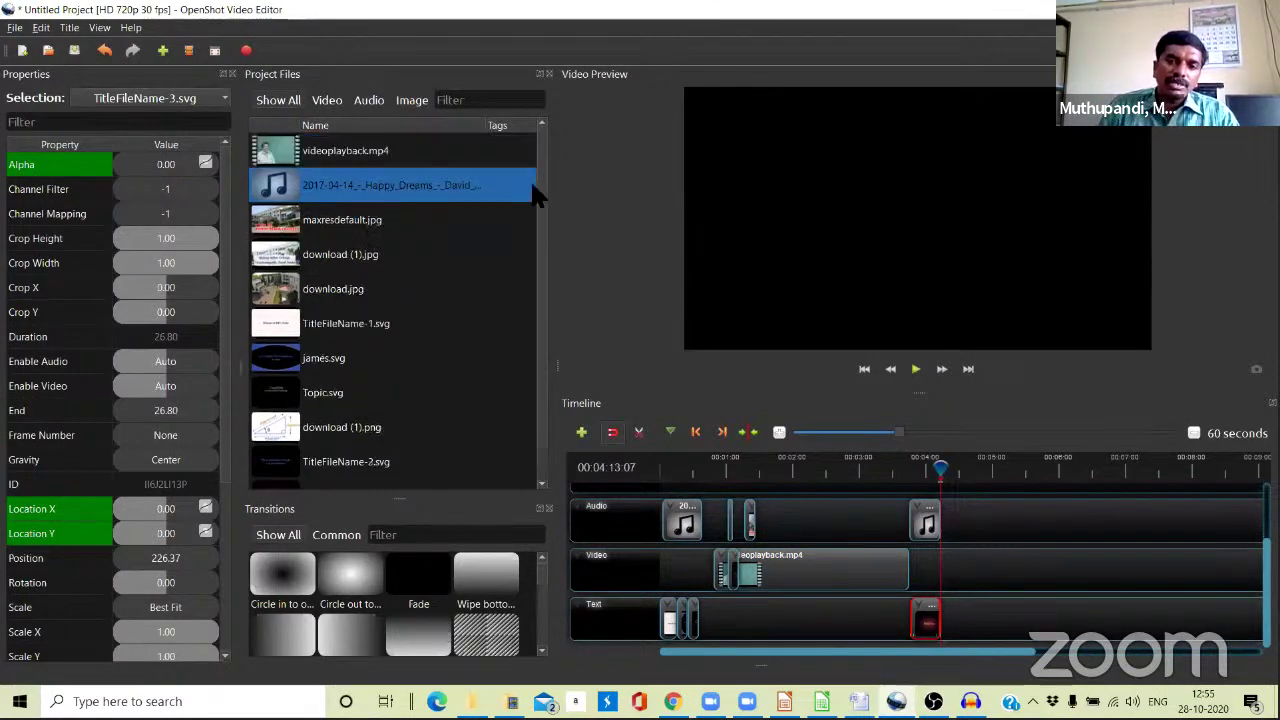
click(330, 151)
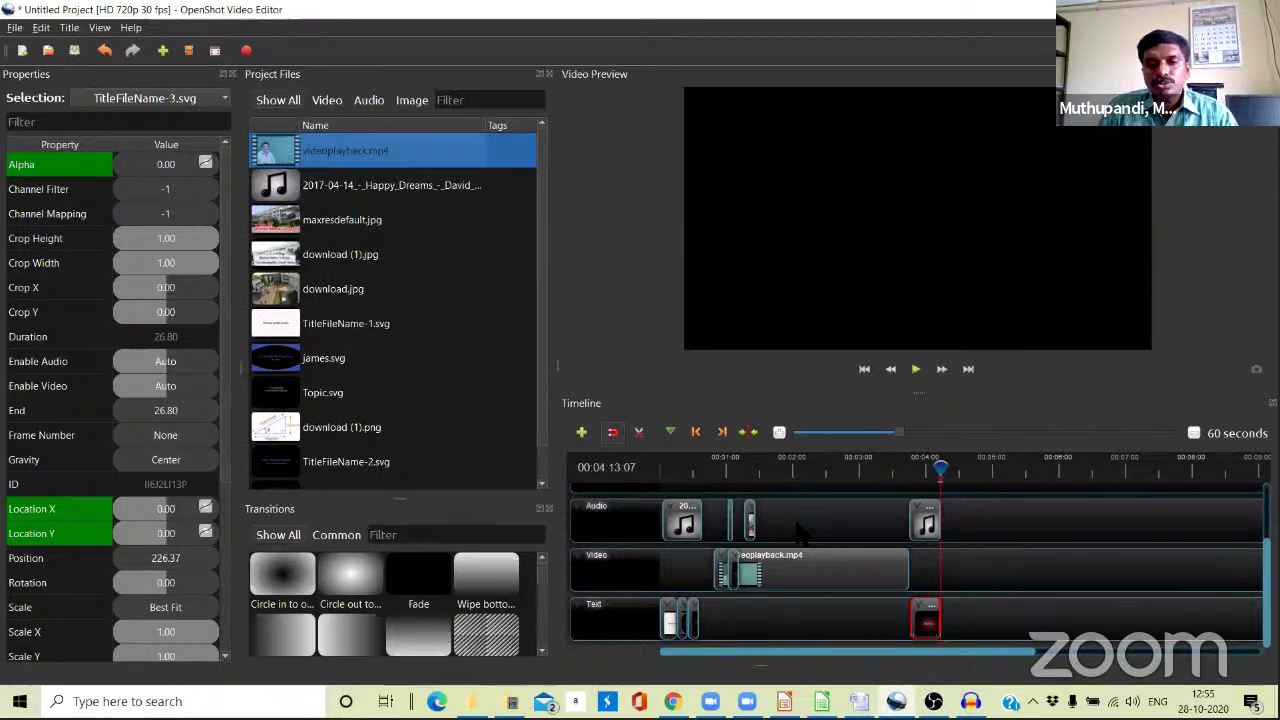
right_click(369, 165)
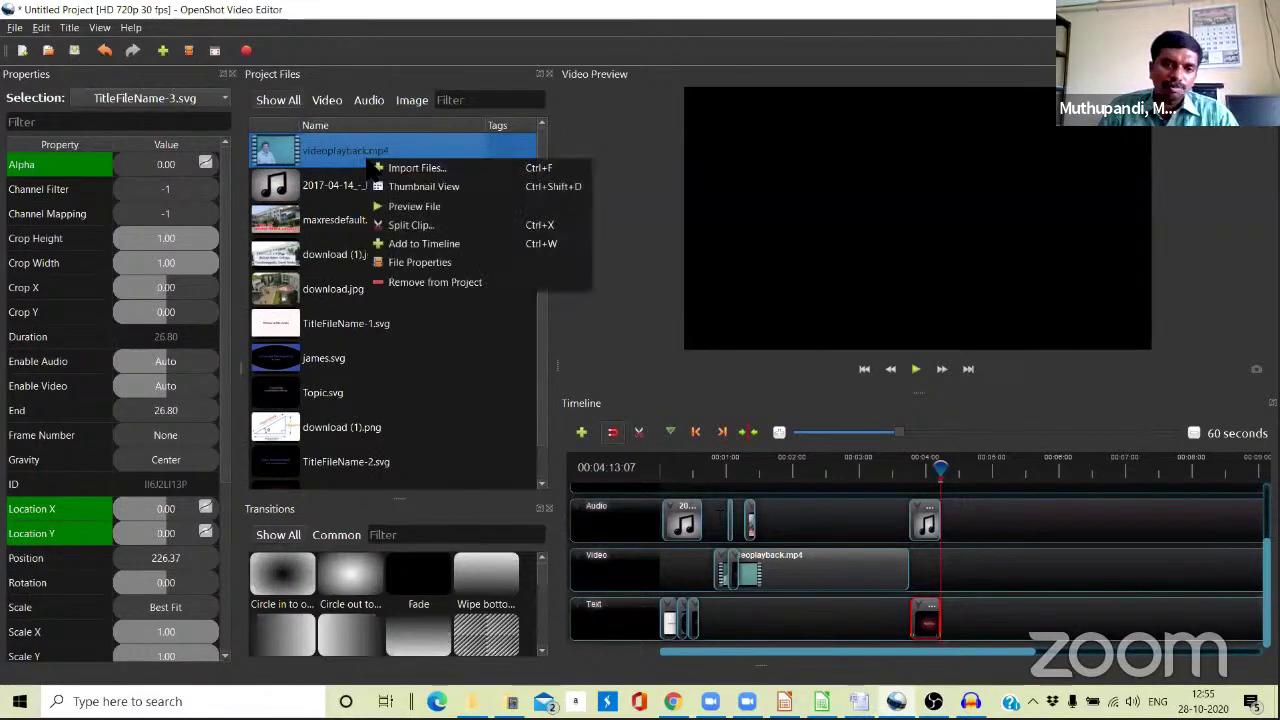
click(656, 167)
right_click(314, 152)
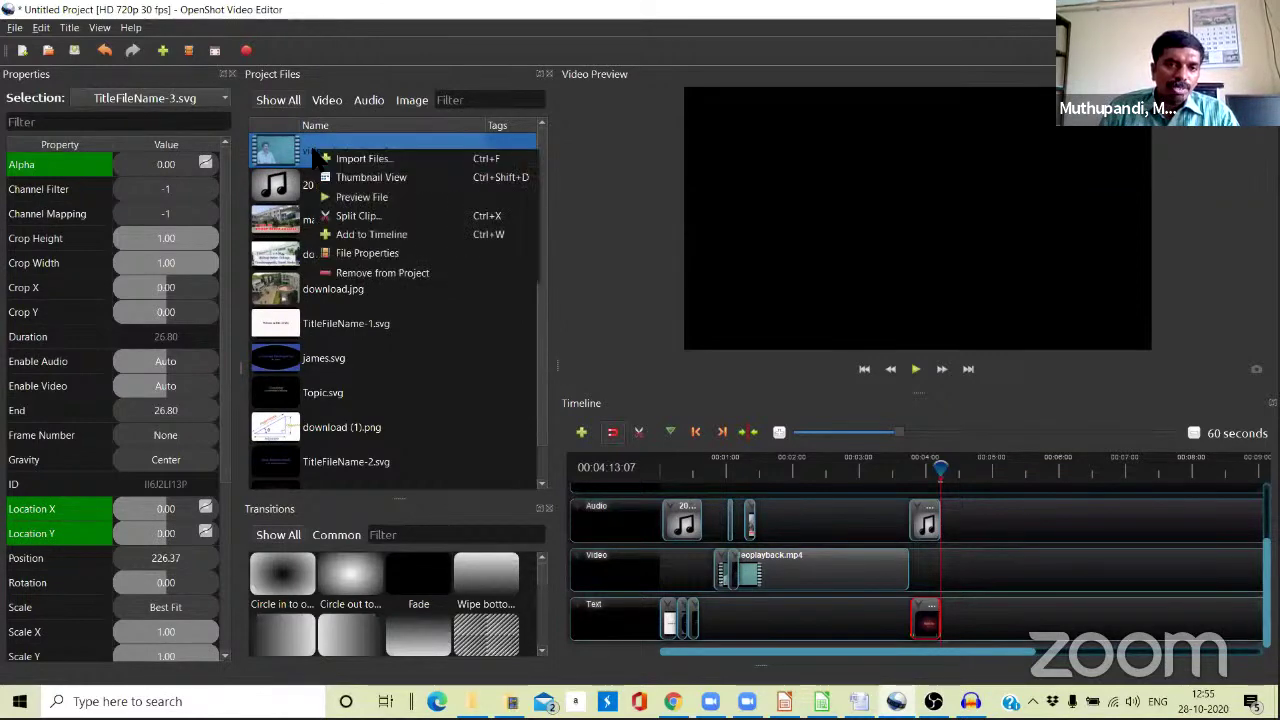
right_click(287, 147)
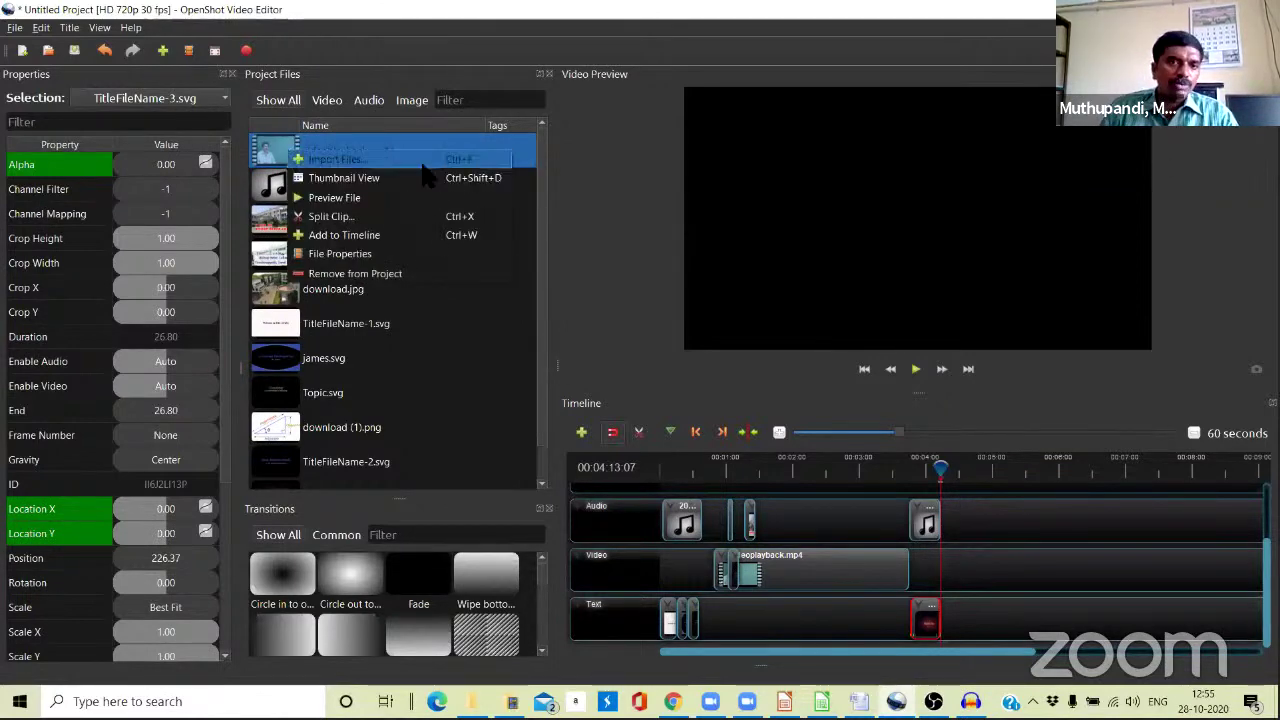
click(578, 213)
right_click(421, 152)
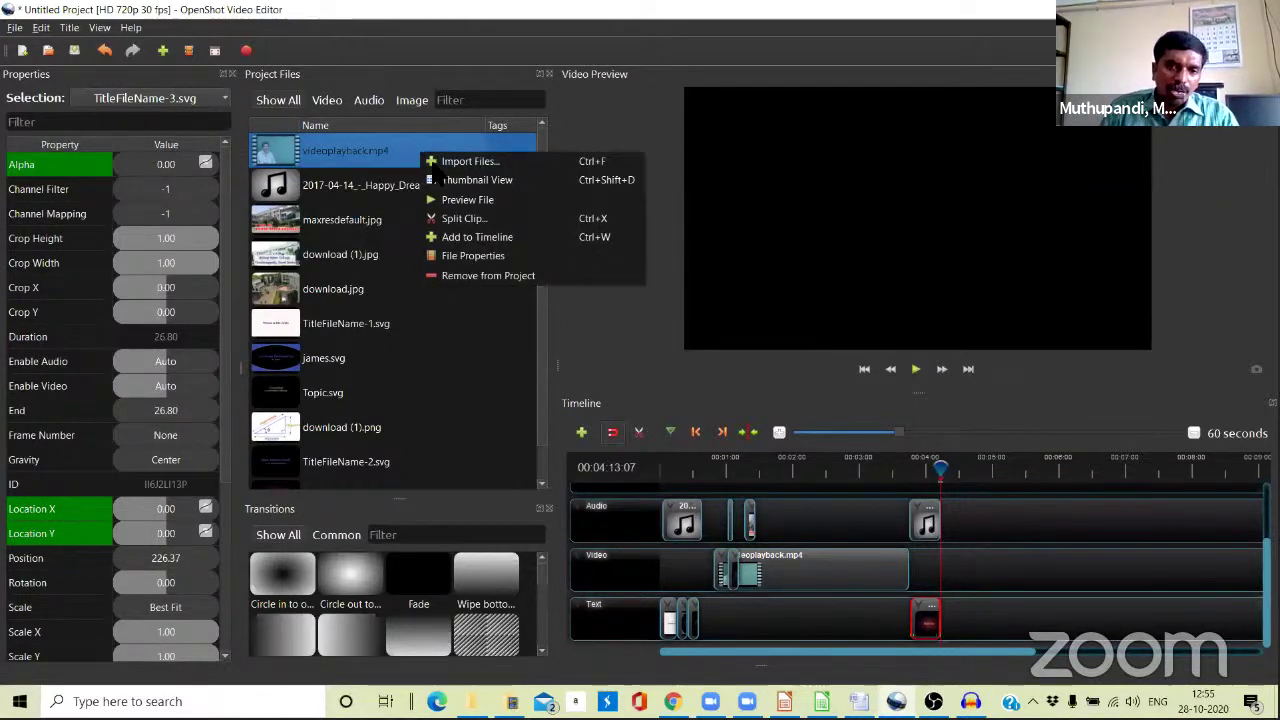
click(468, 220)
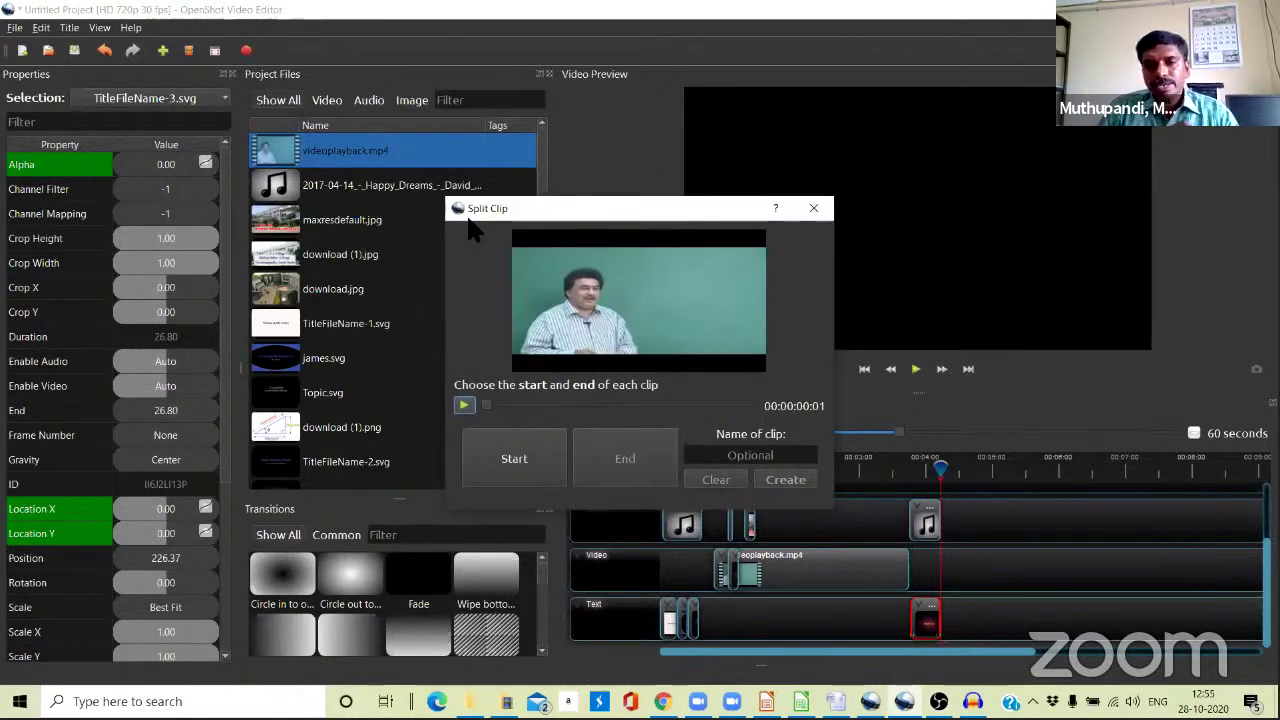
Mark the new clip's start at 00:00:49:21 and its end at 00:00:54:18 while playing the source video.
click(463, 405)
click(464, 404)
click(464, 404)
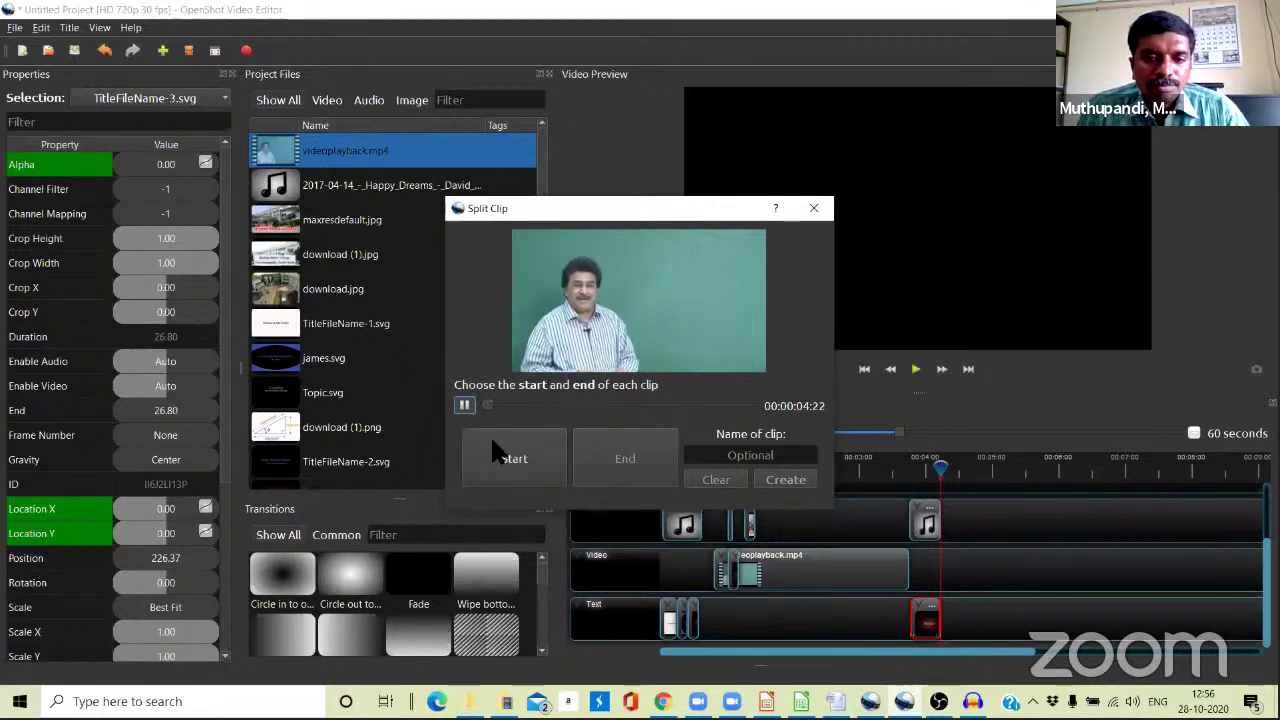
click(489, 402)
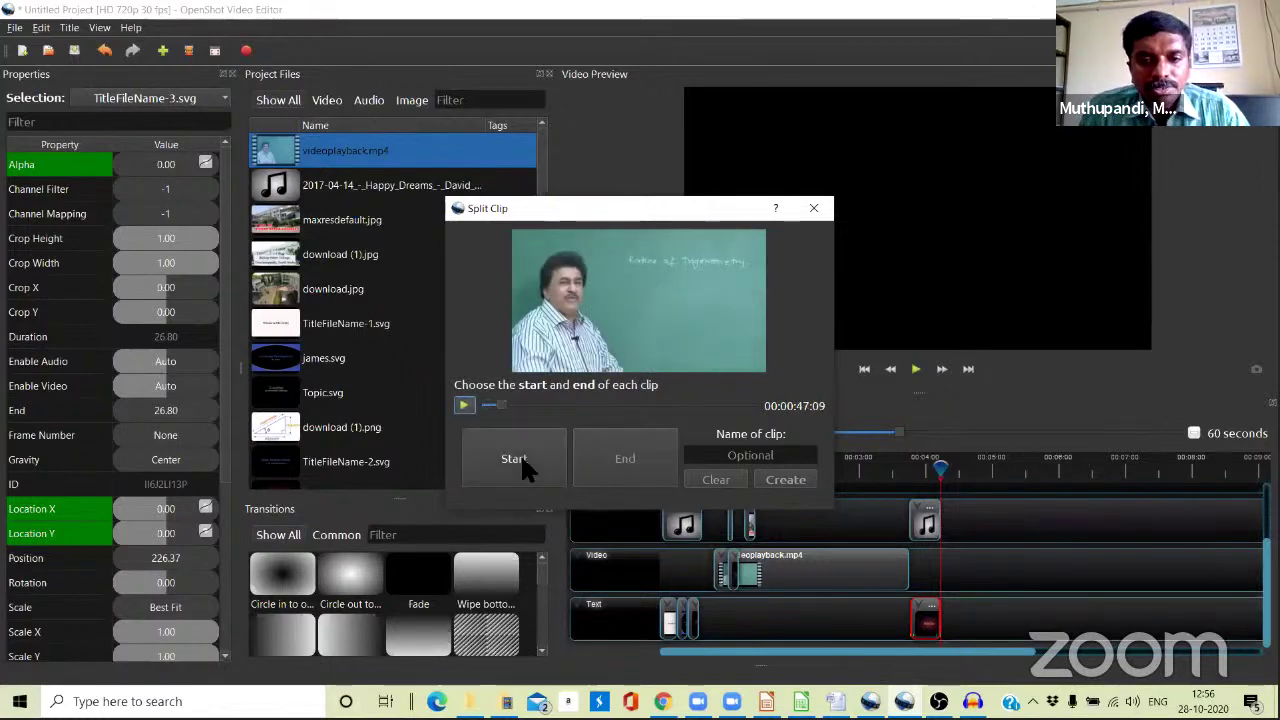
click(464, 405)
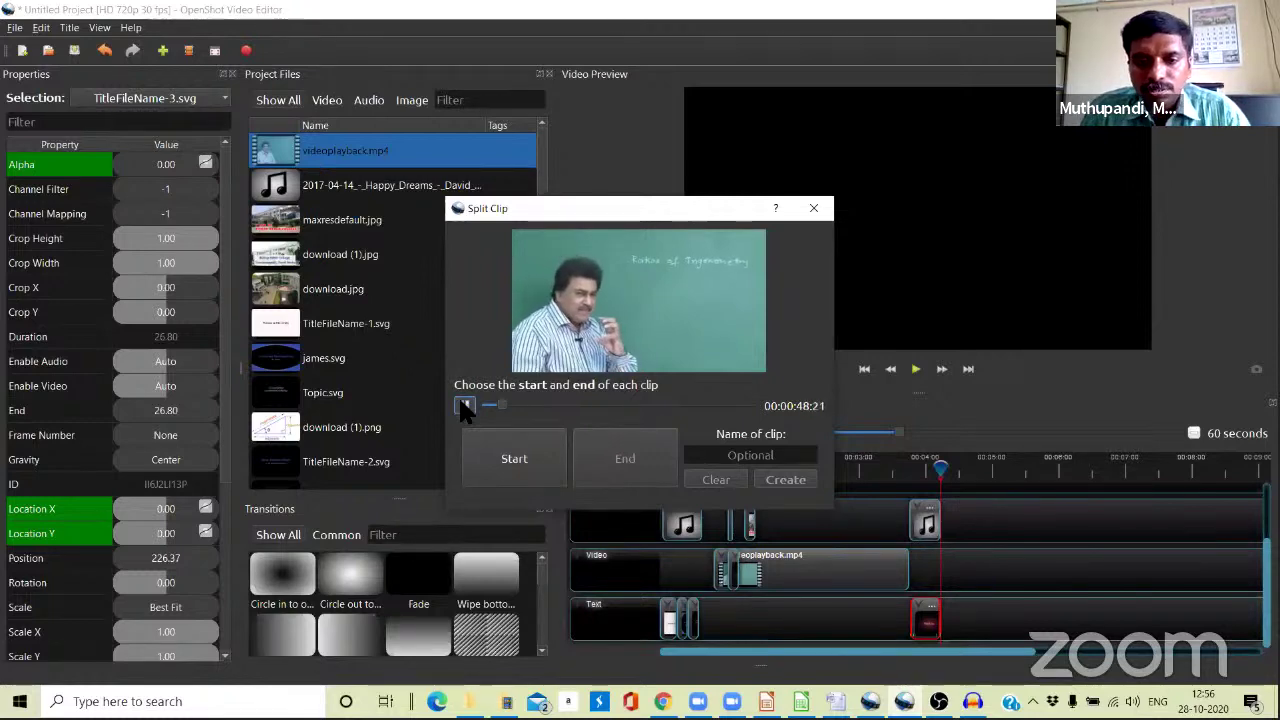
click(520, 466)
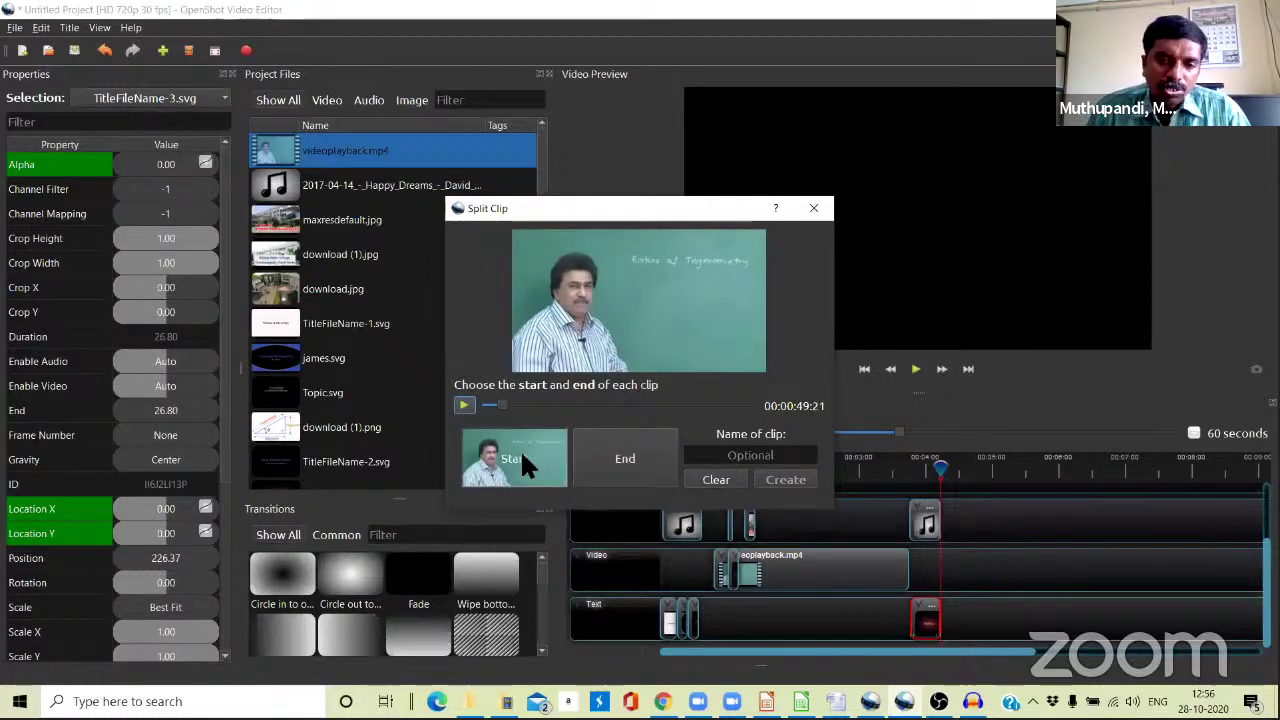
click(464, 405)
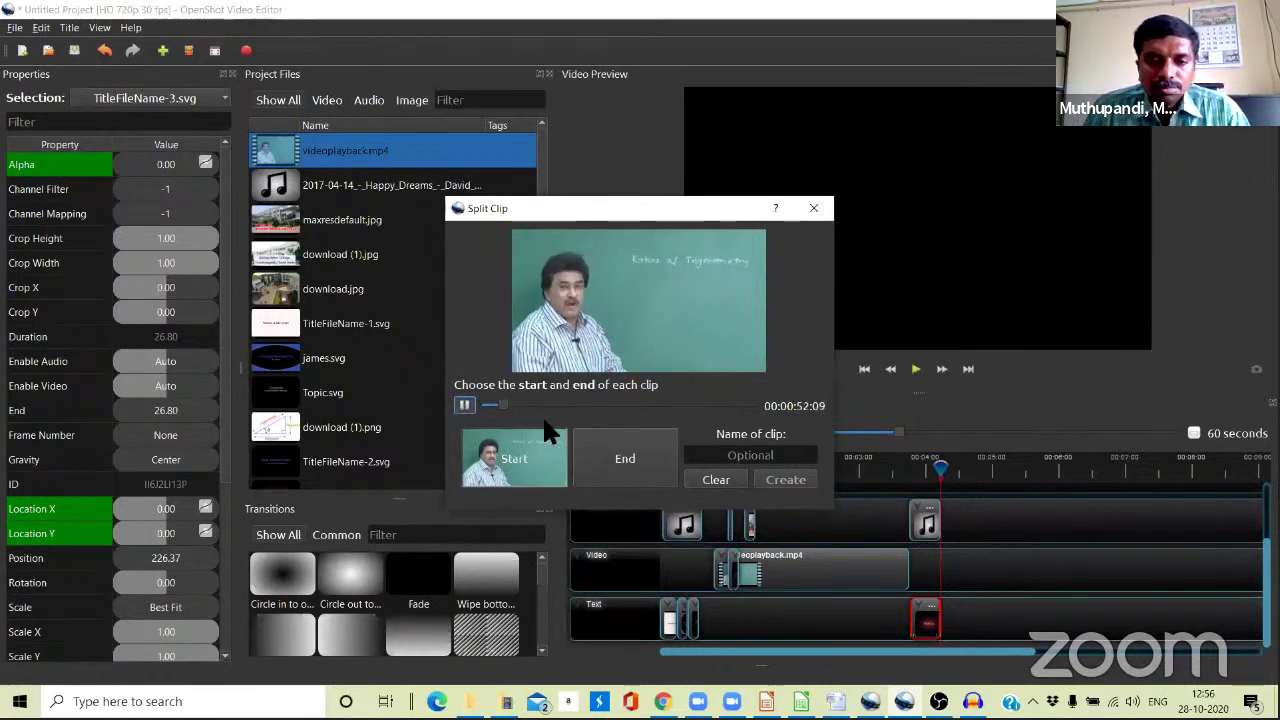
click(630, 465)
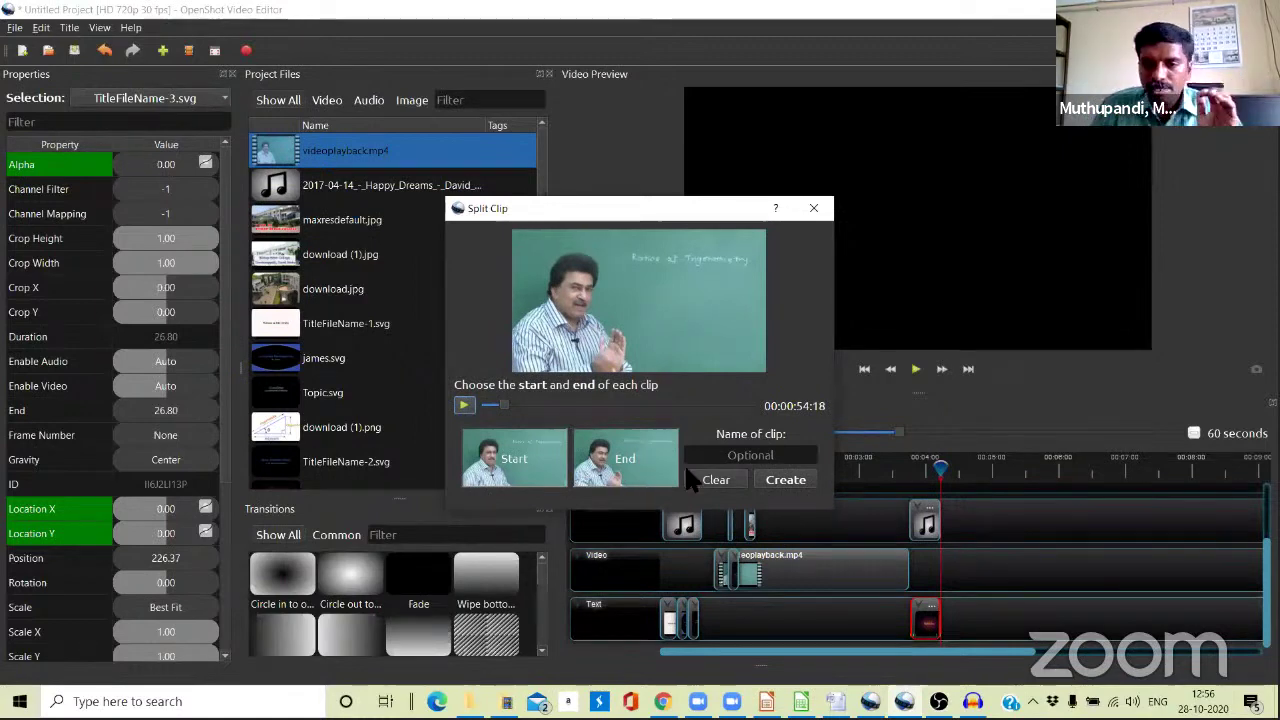
Name the split clip First Cut, create it, and close the Split Clip dialog.
click(787, 462)
text(Fir)
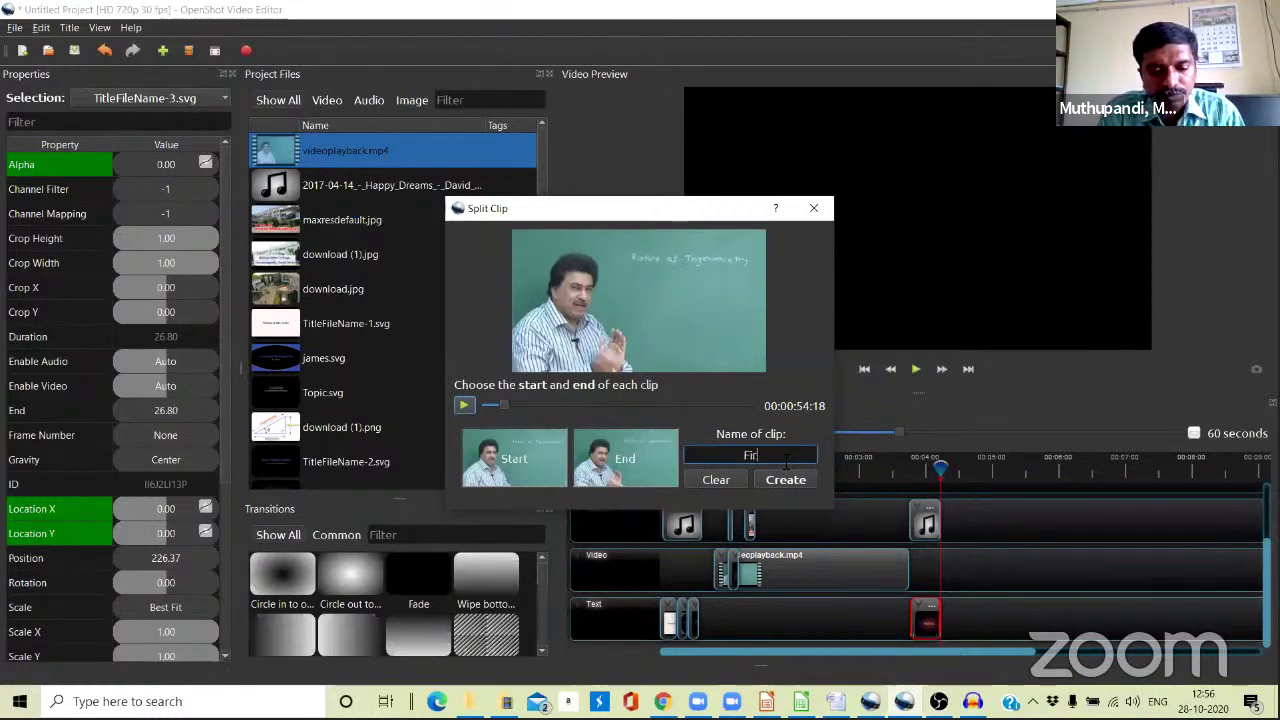
text(st Cut)
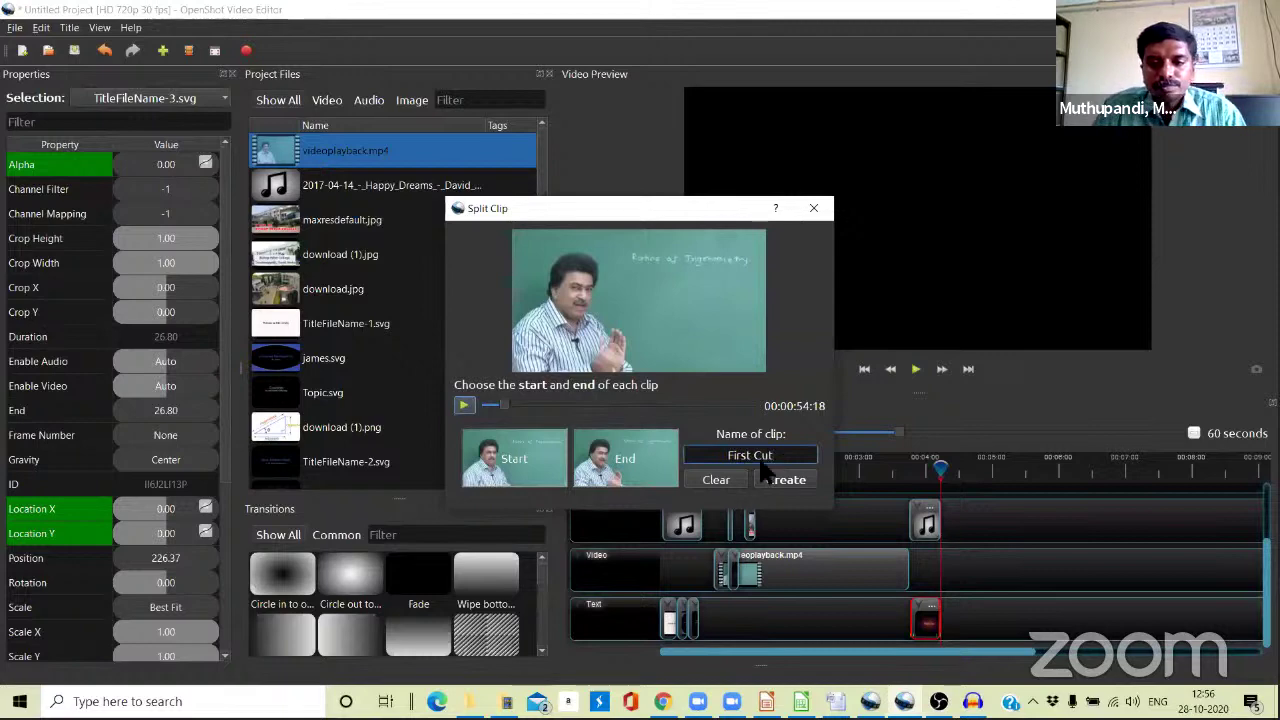
click(782, 481)
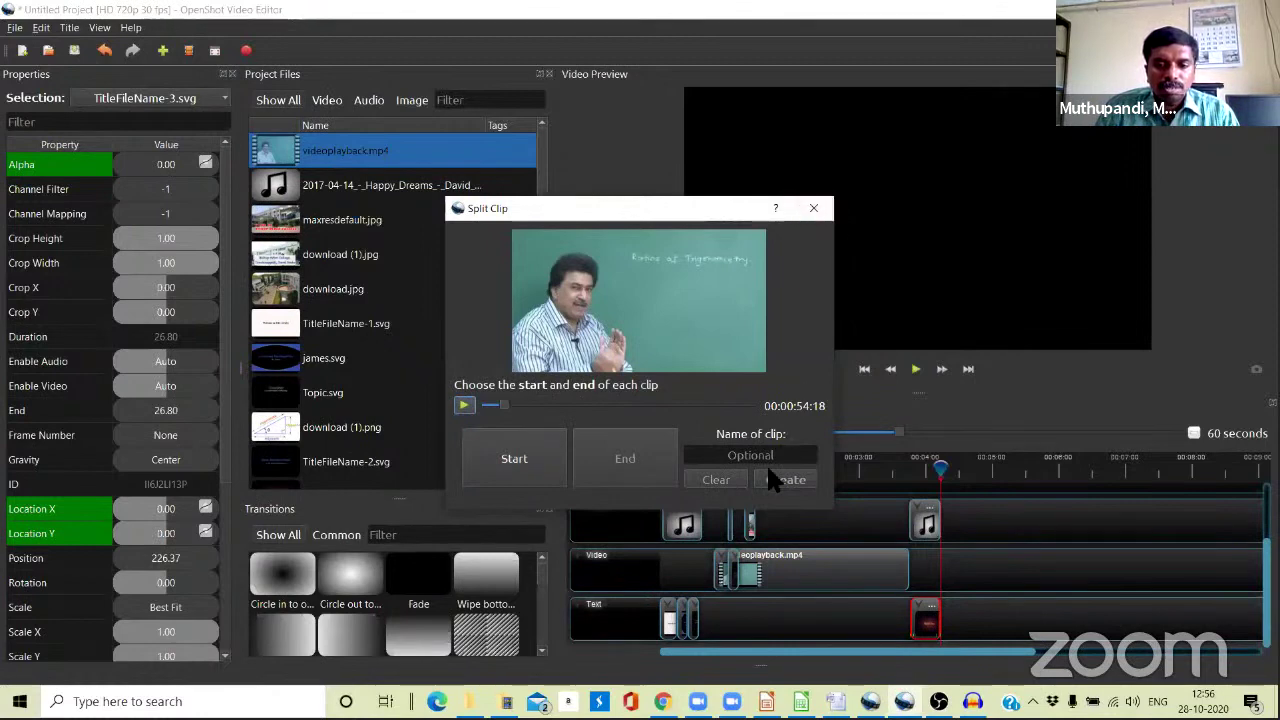
click(813, 208)
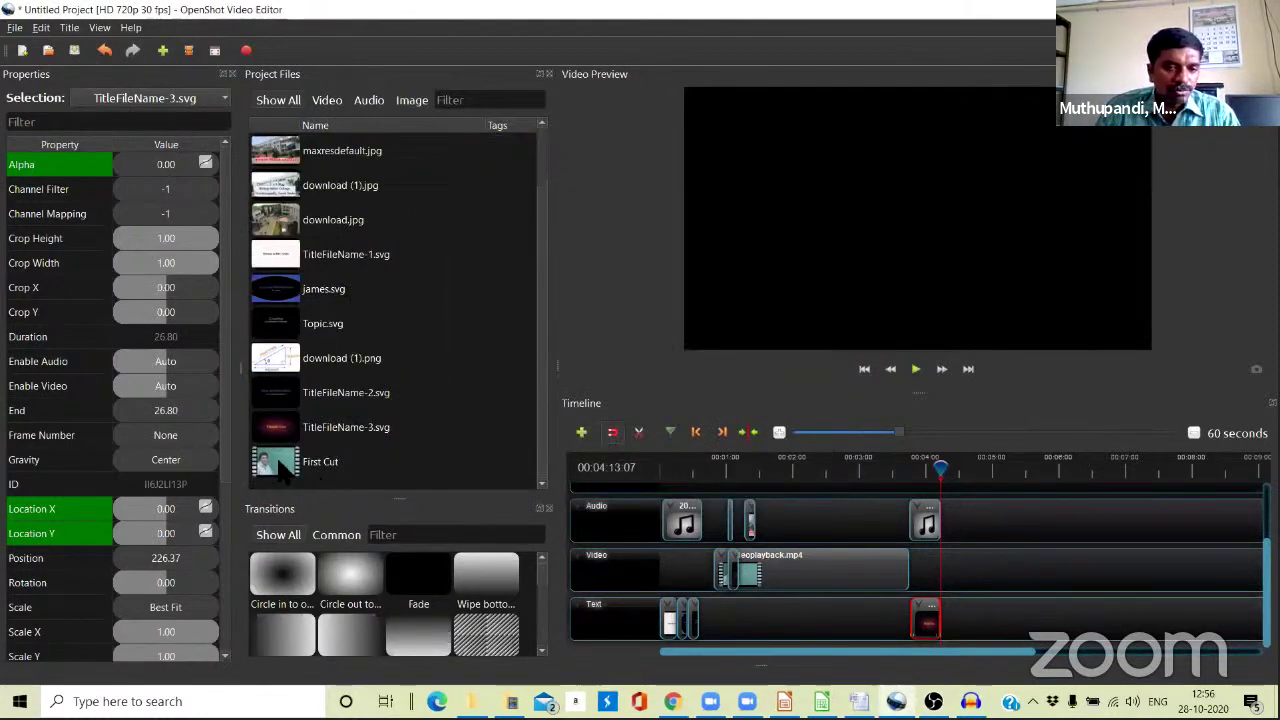
Place First Cut on the Video track at 270 seconds with its end extended to 74.47, and preview it from about 04:28.
click(284, 469)
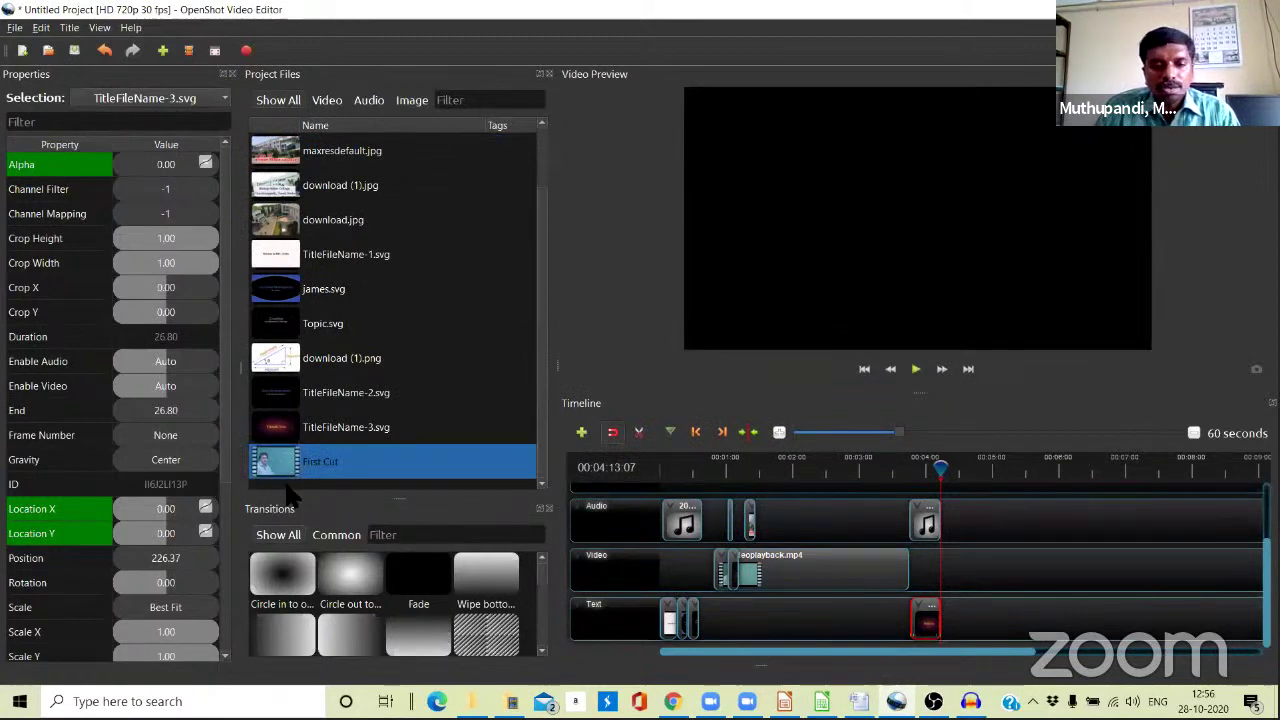
drag(340, 450, 967, 570)
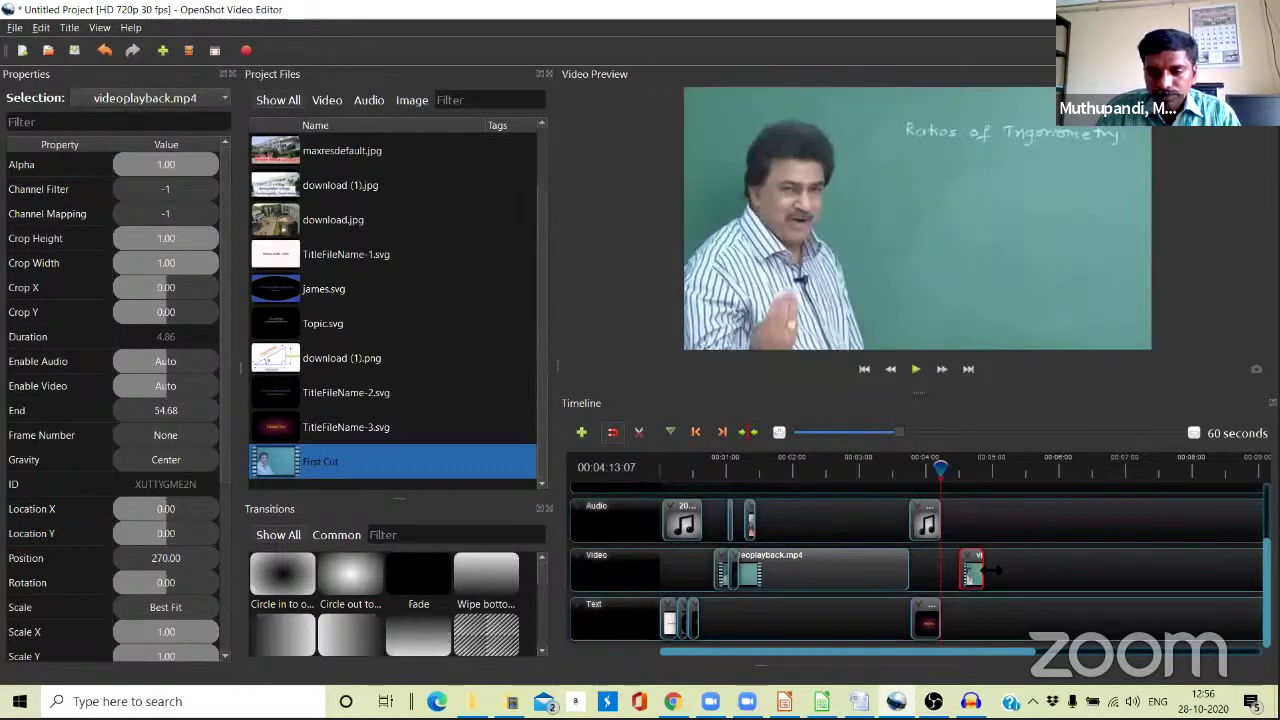
click(955, 470)
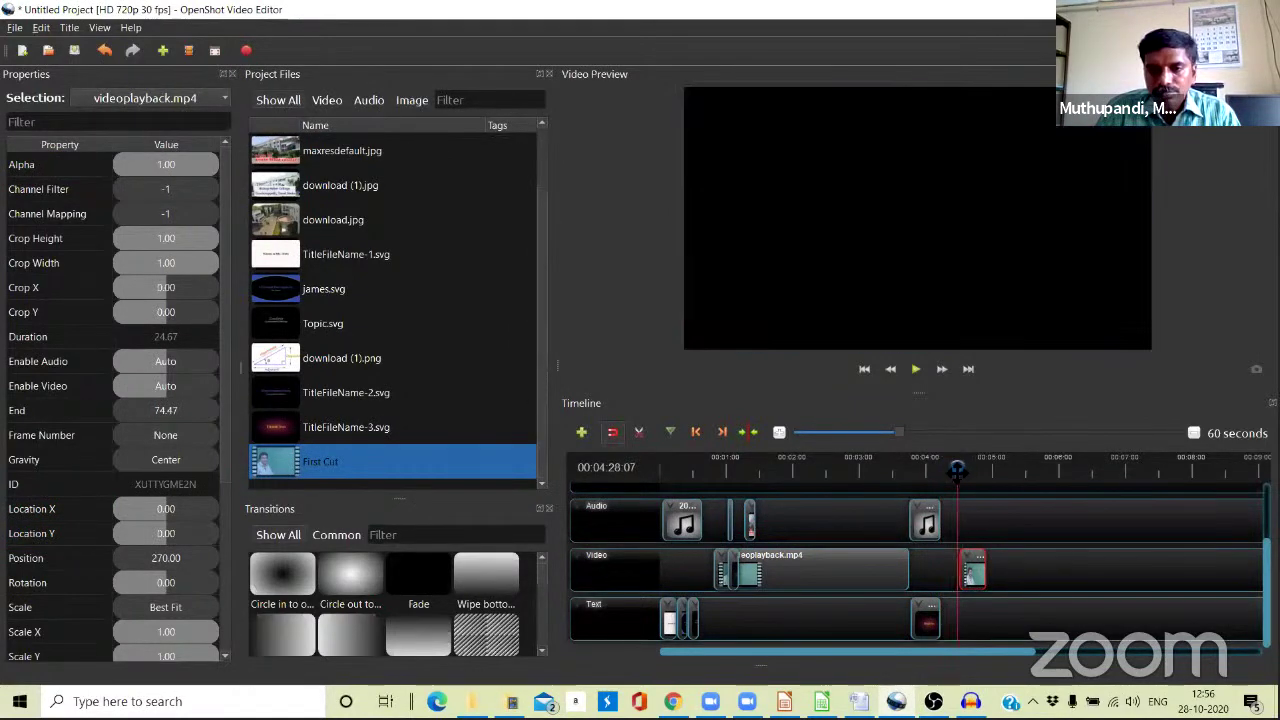
key(space)
click(975, 560)
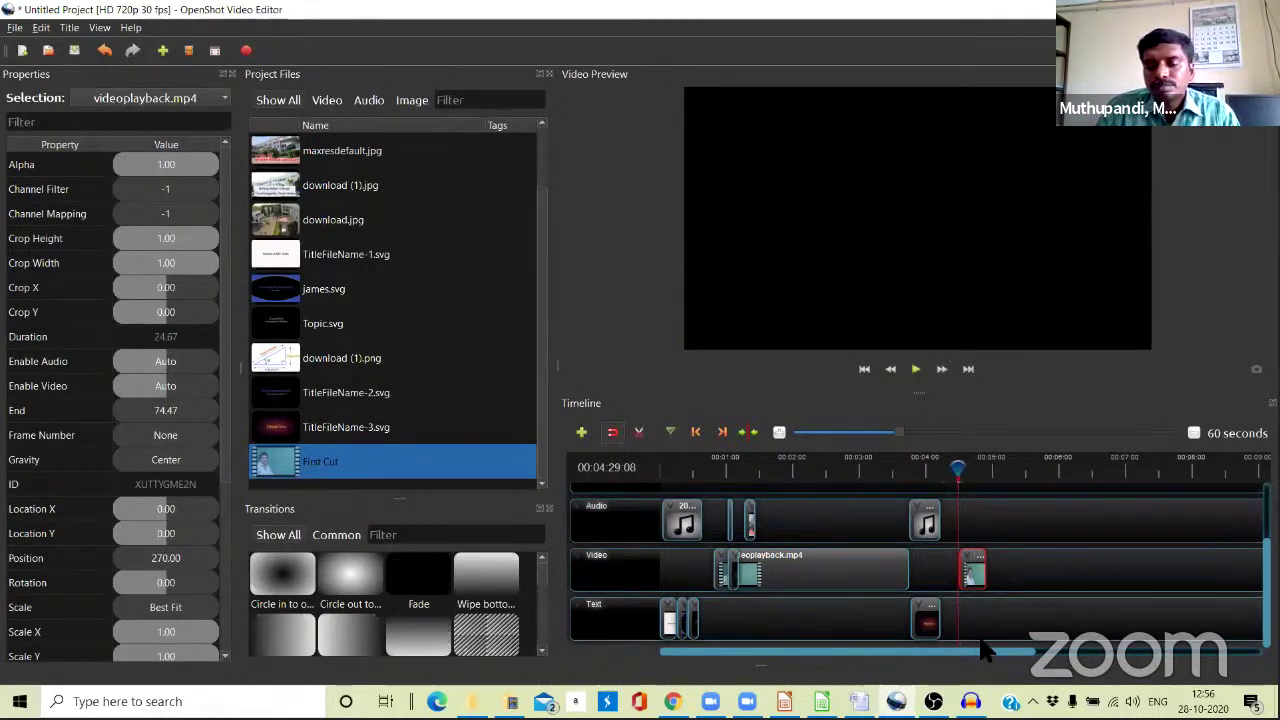
Preview the First Cut clip on the timeline and delete it from the Video track.
key(space)
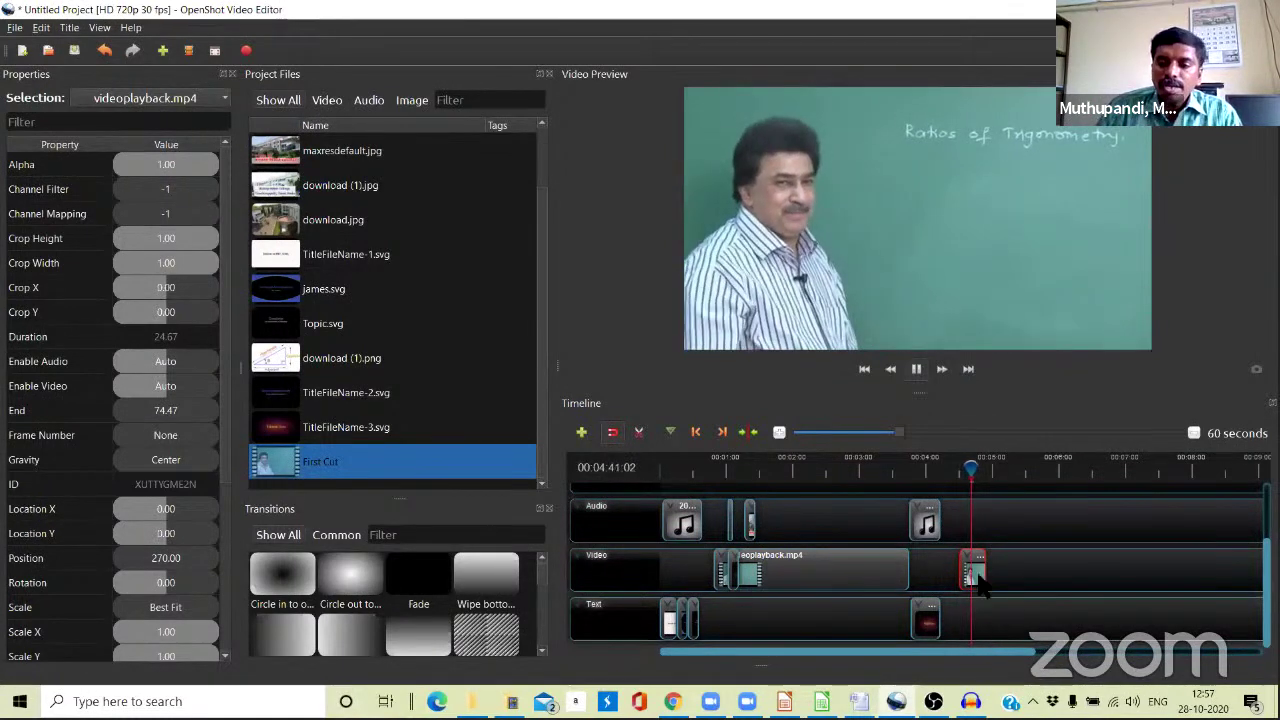
key(Delete)
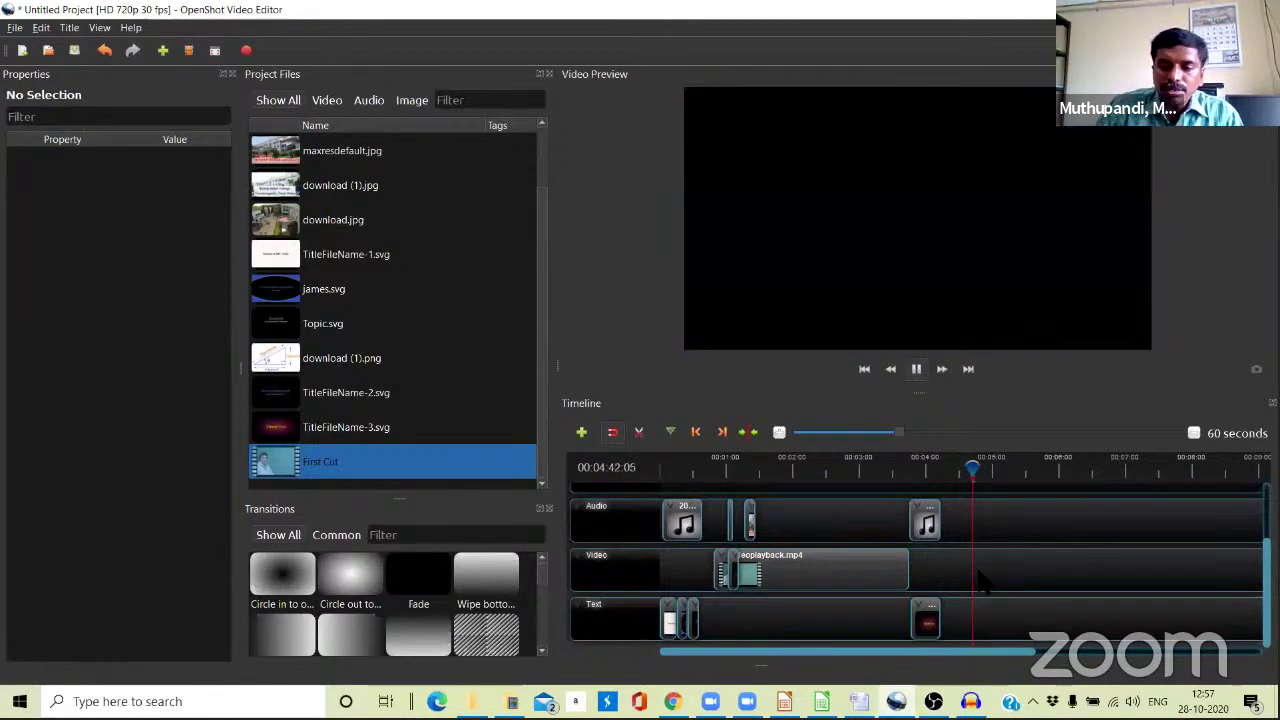
Stop playback of videoplayback.mp4 at 00:02:36:28 and cut the clip on the Video track with the Razor tool at that point.
drag(972, 468, 877, 468)
click(832, 472)
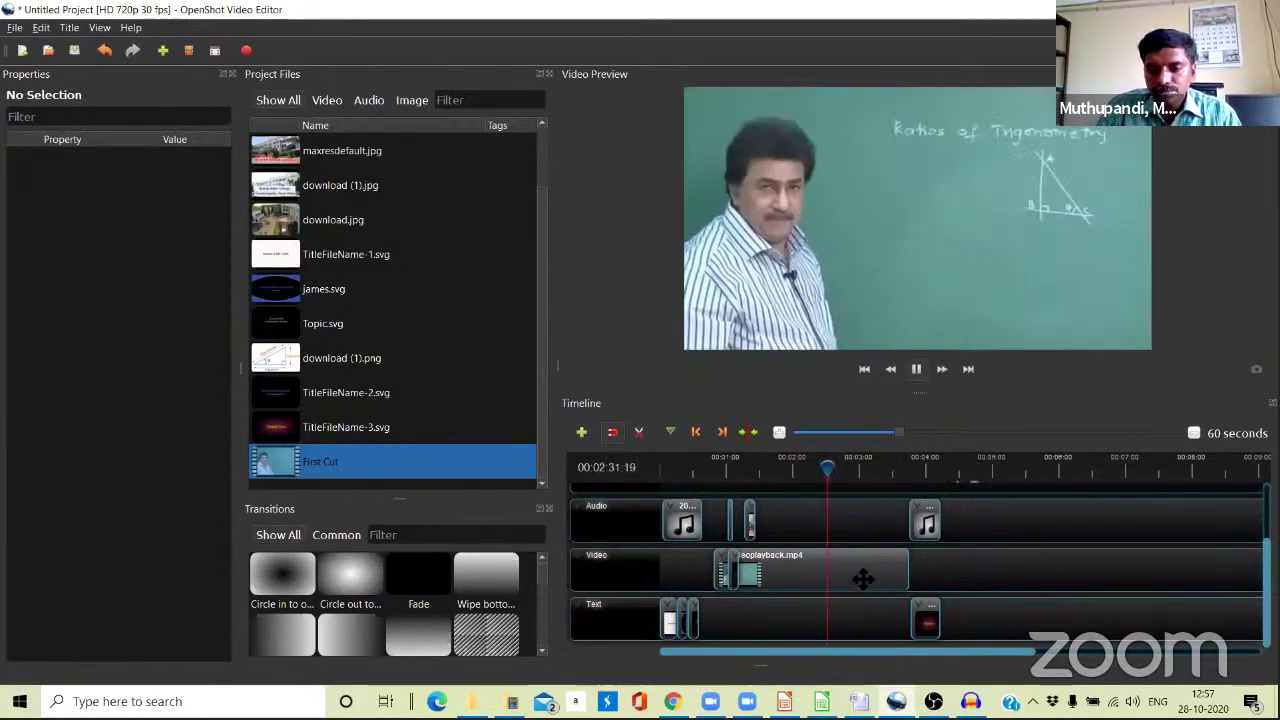
scroll(863, 600, up, 3)
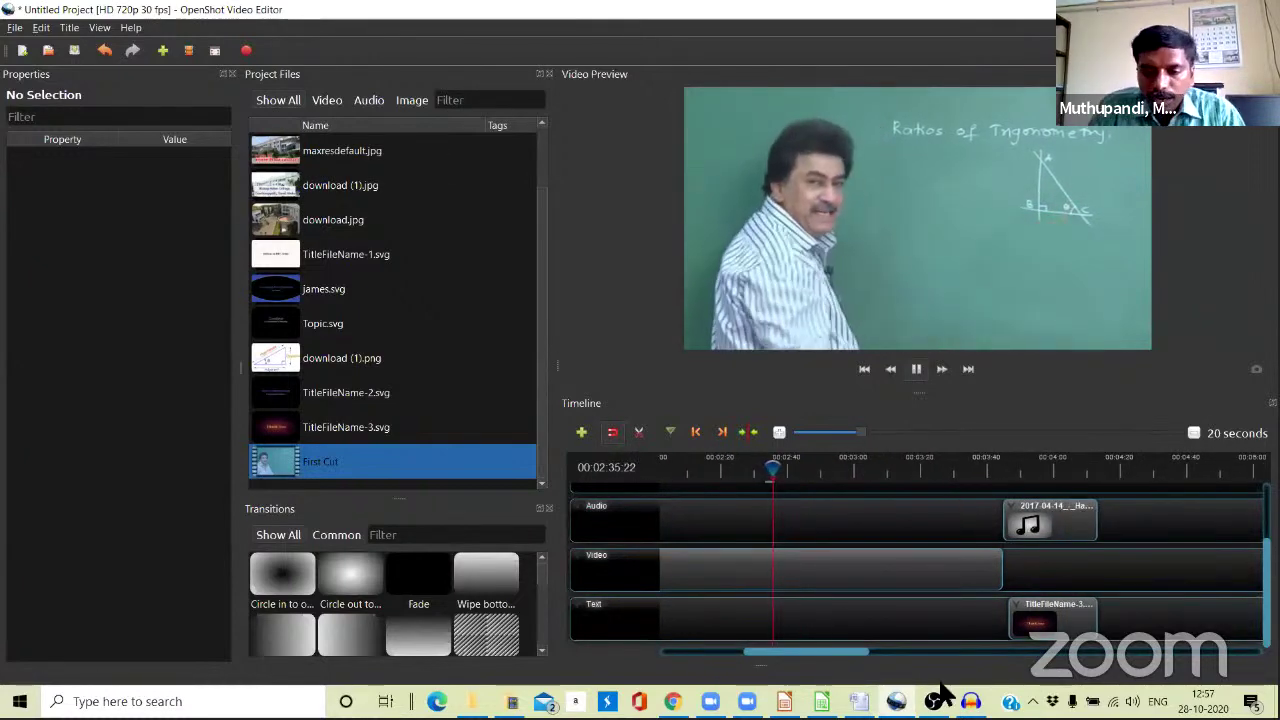
key(space)
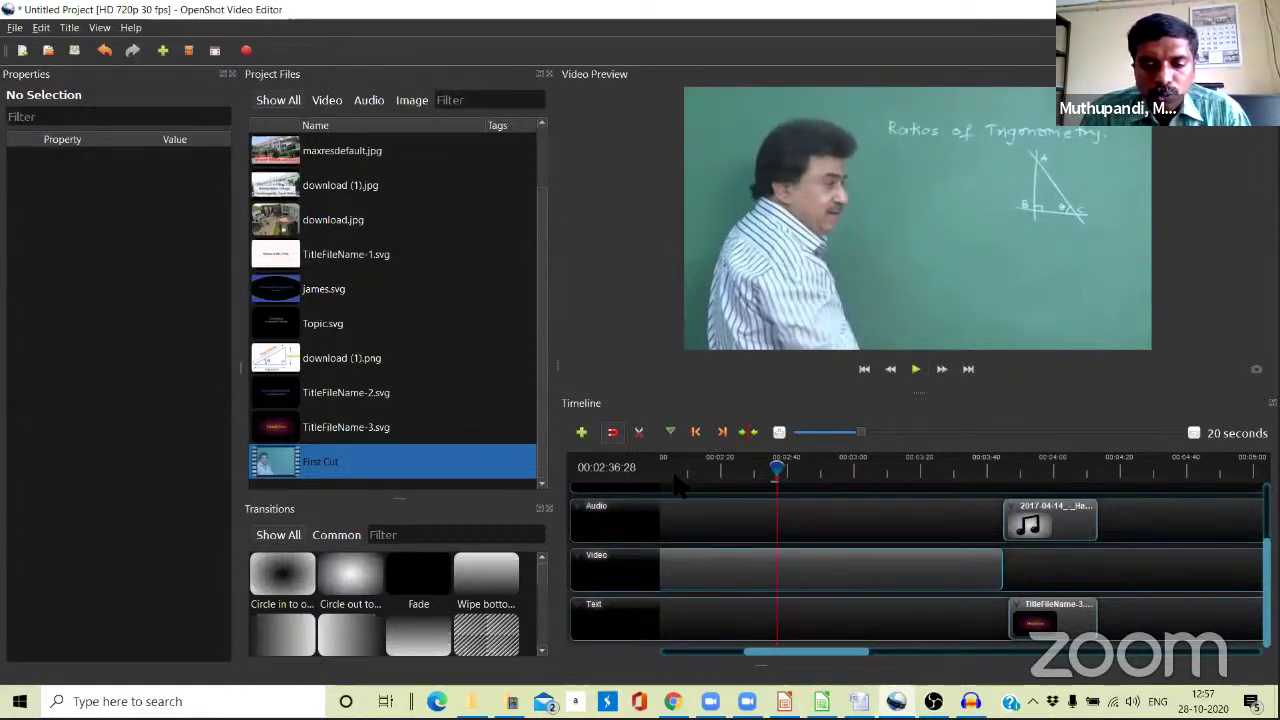
click(639, 431)
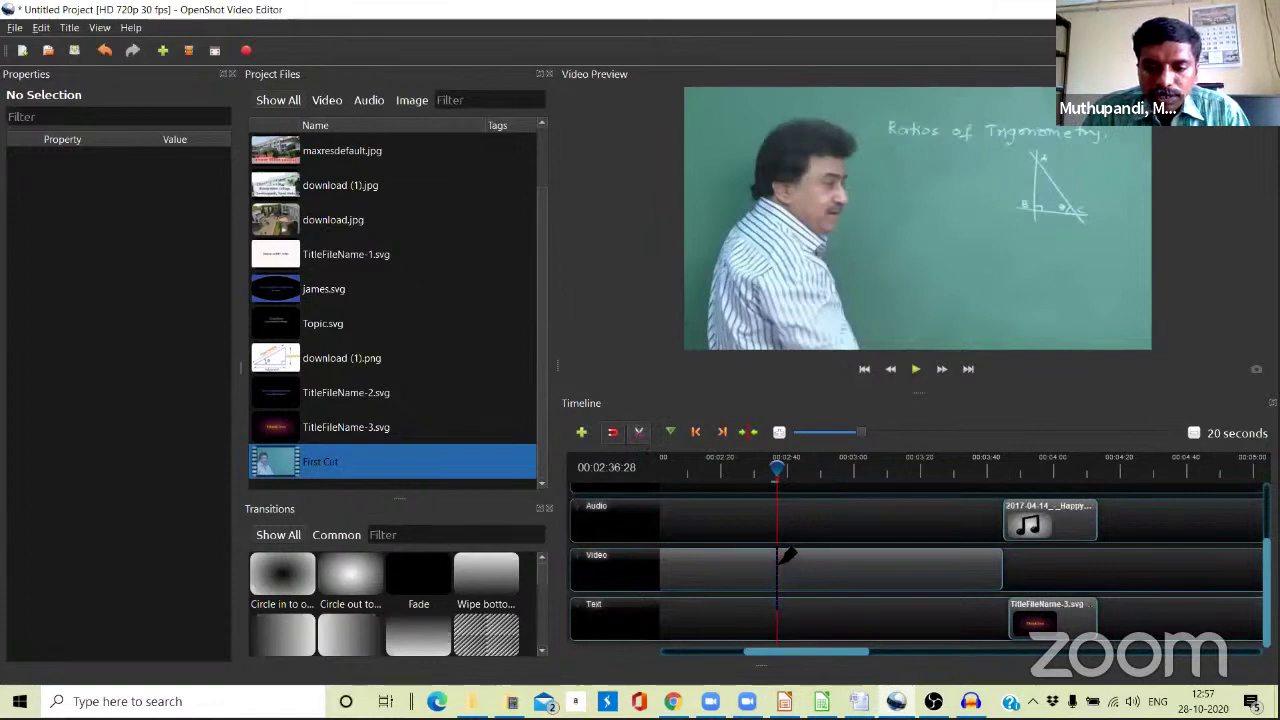
click(778, 558)
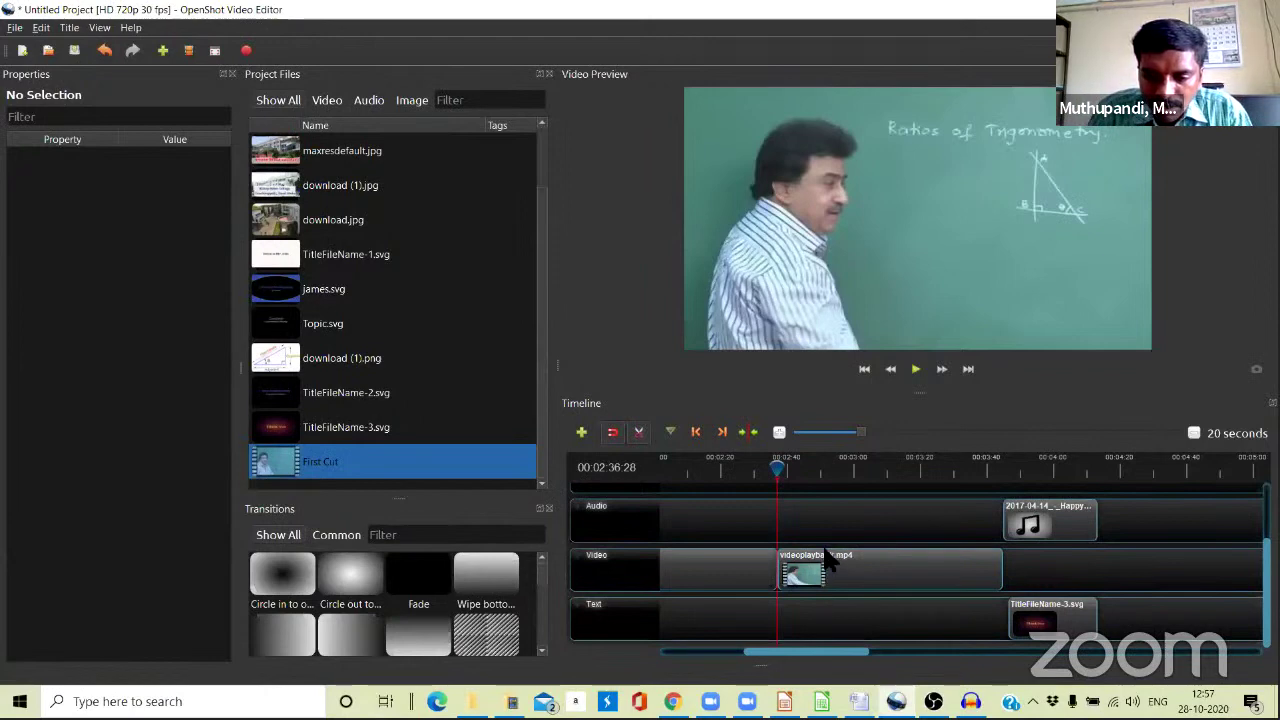
Cut the rest of videoplayback.mp4 at about 02:51 and 03:18, and delete the section between these cuts.
click(825, 565)
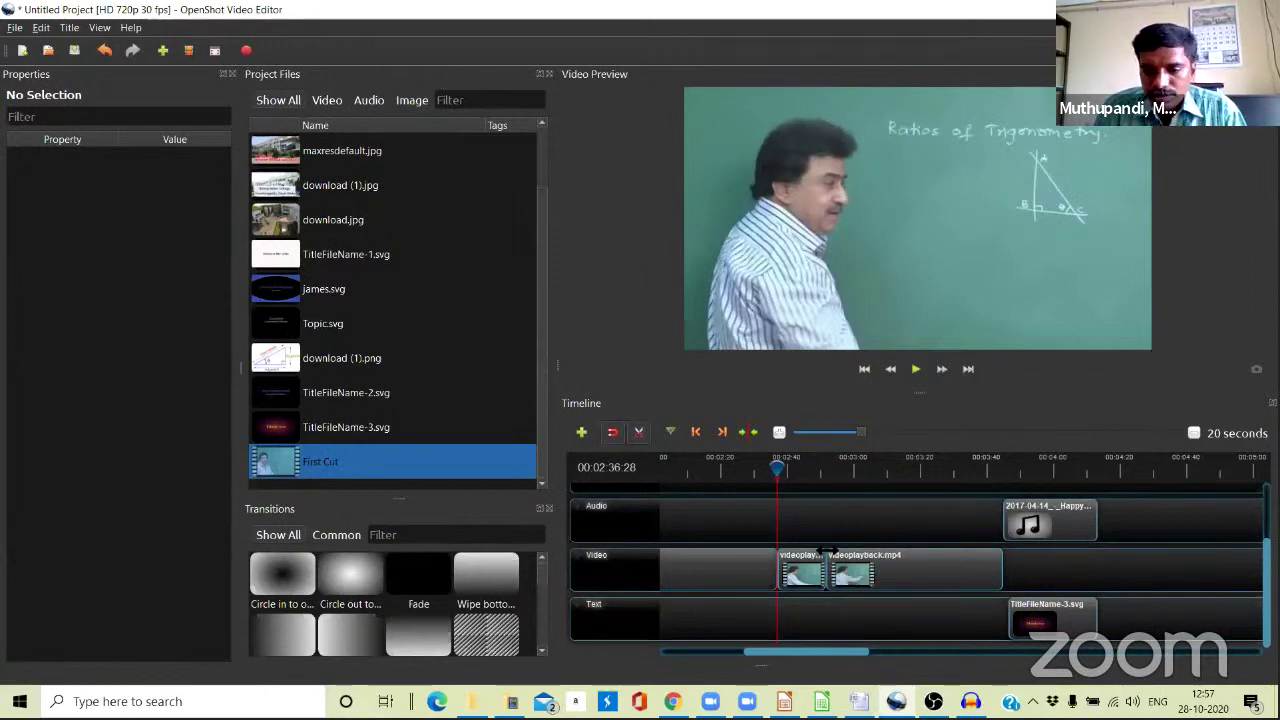
click(915, 568)
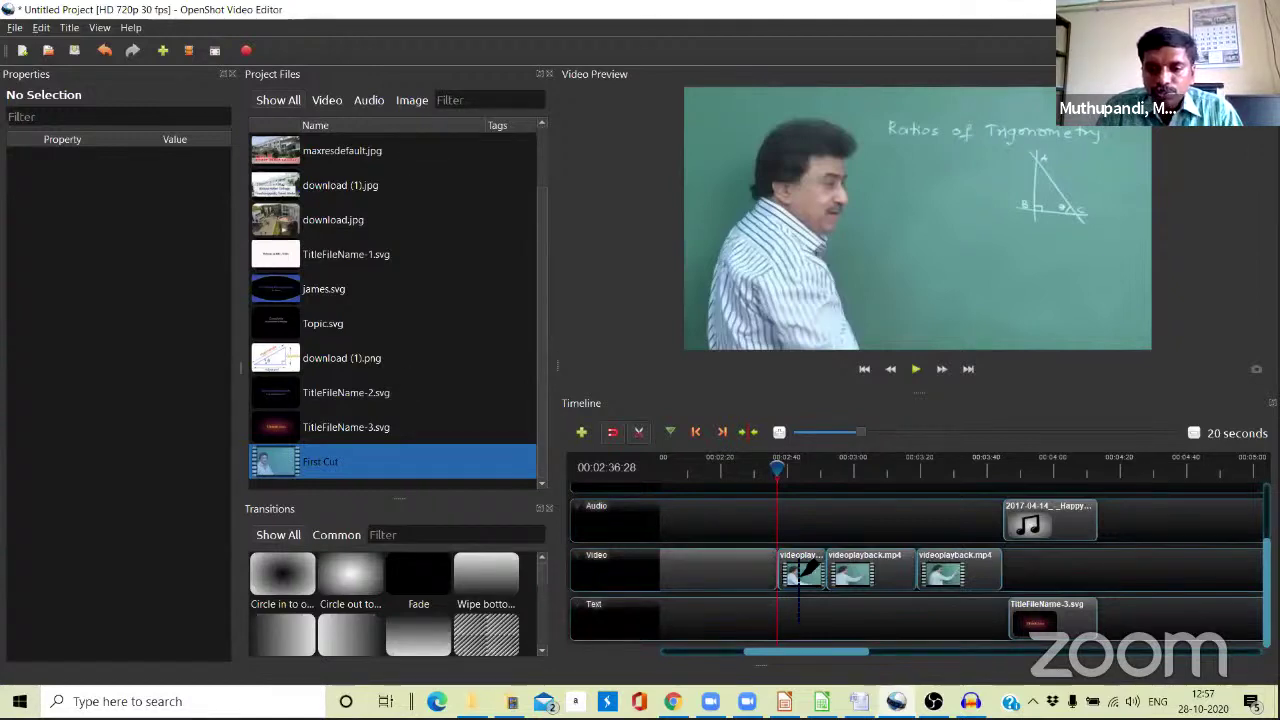
click(638, 432)
click(876, 572)
key(Delete)
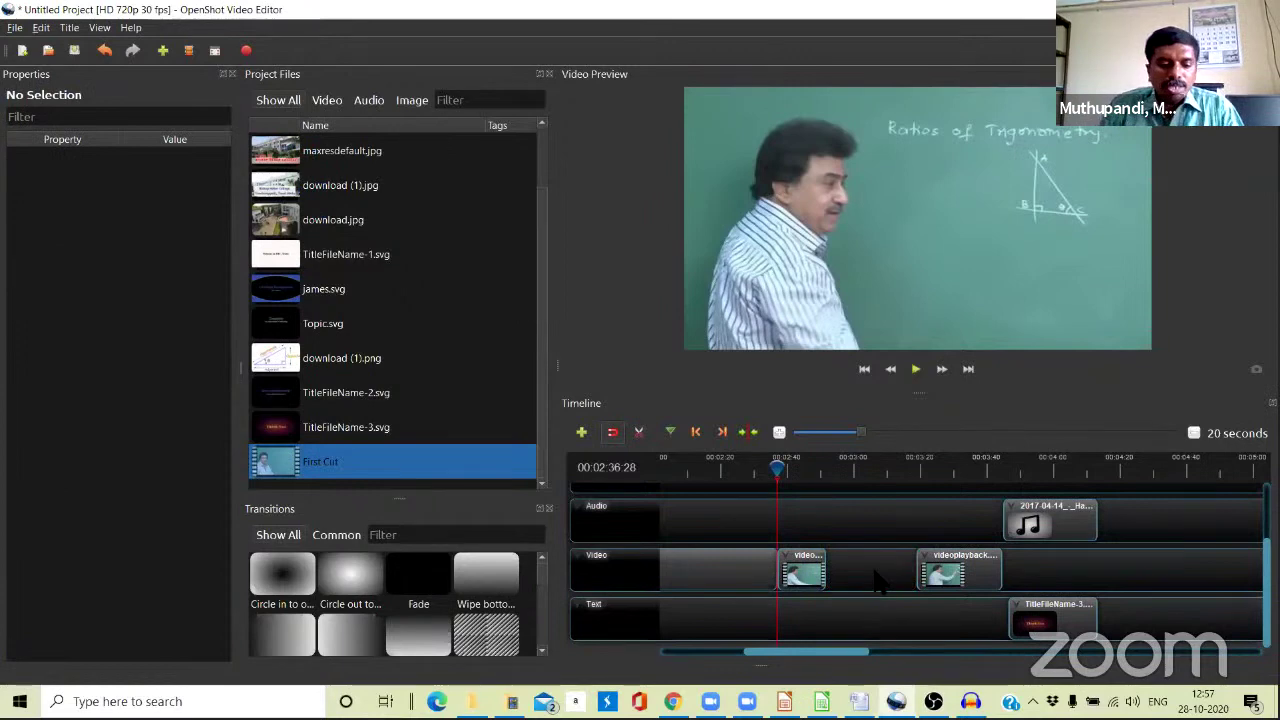
Undo the section deletion and all the razor cuts made to videoplayback.mp4 on the Video track.
key(ctrl+z)
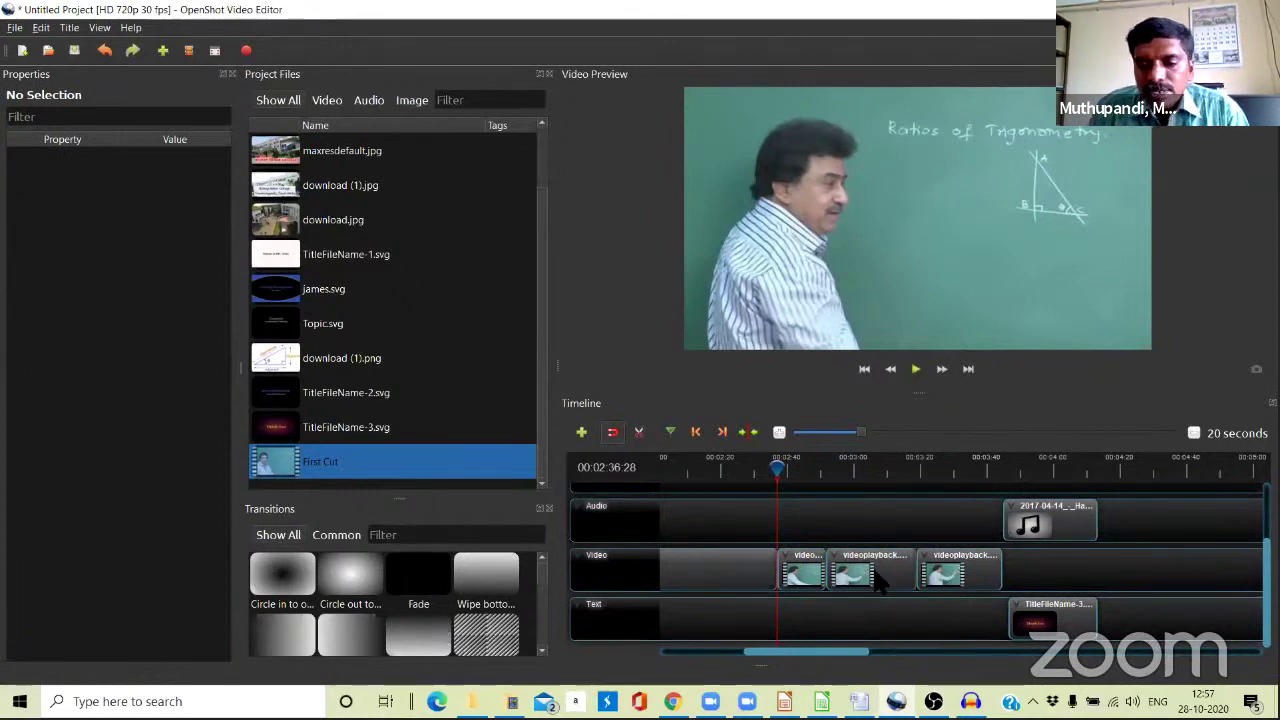
key(ctrl+z)
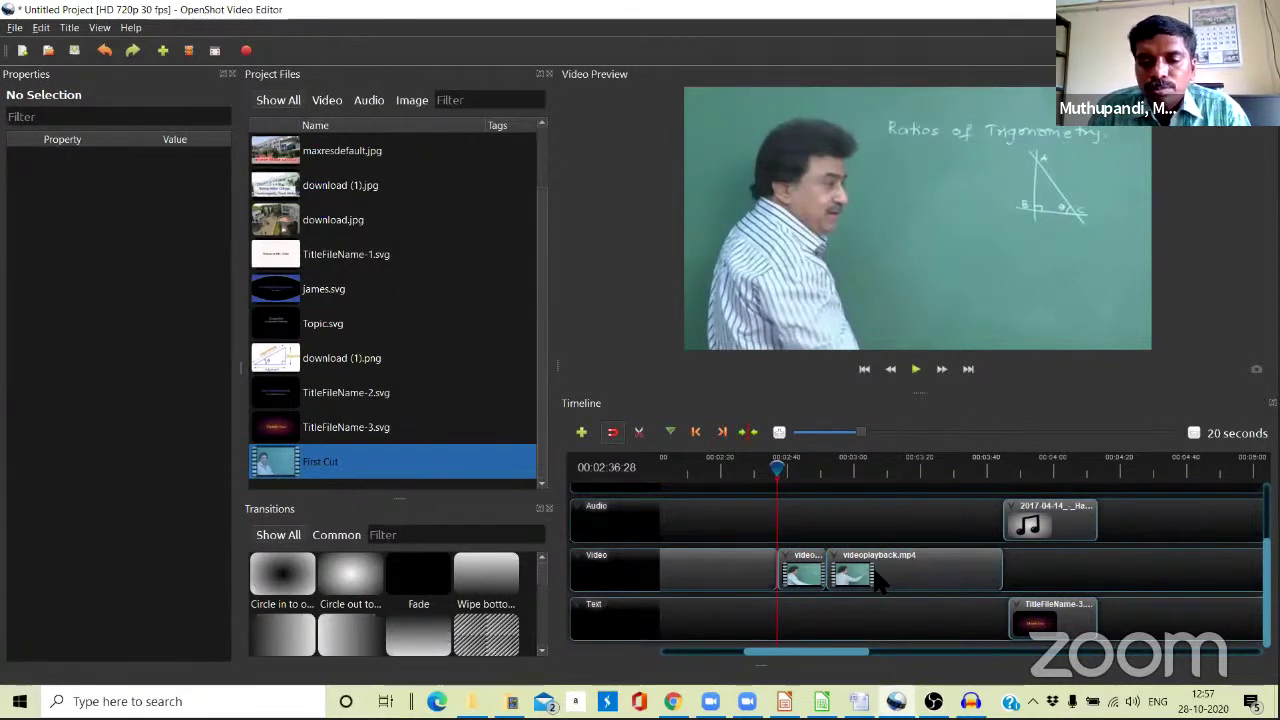
key(ctrl+z)
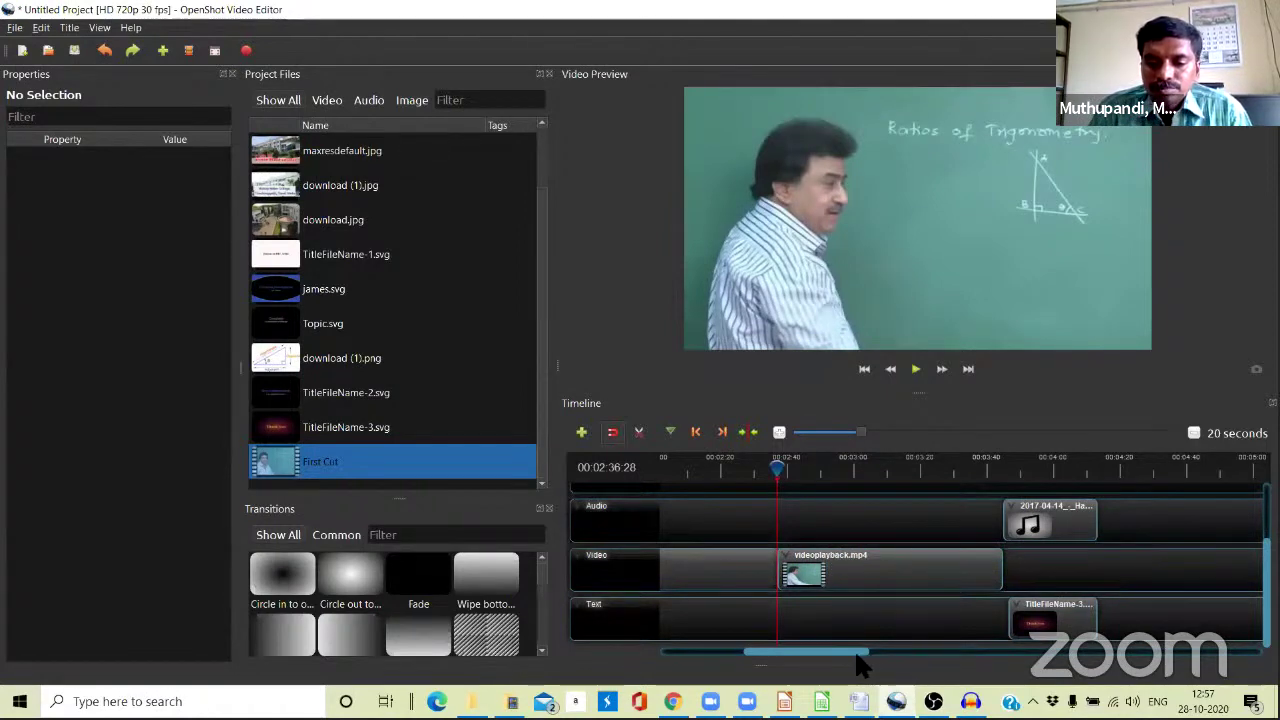
drag(826, 655, 786, 655)
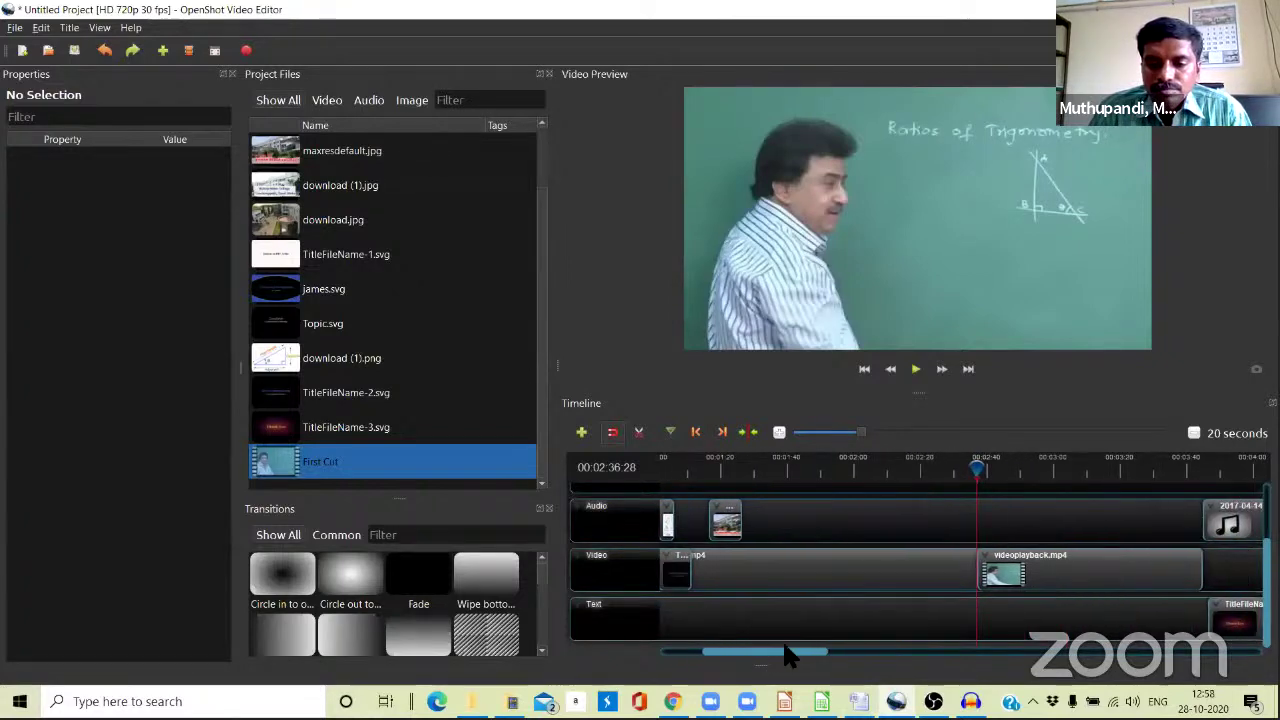
click(947, 581)
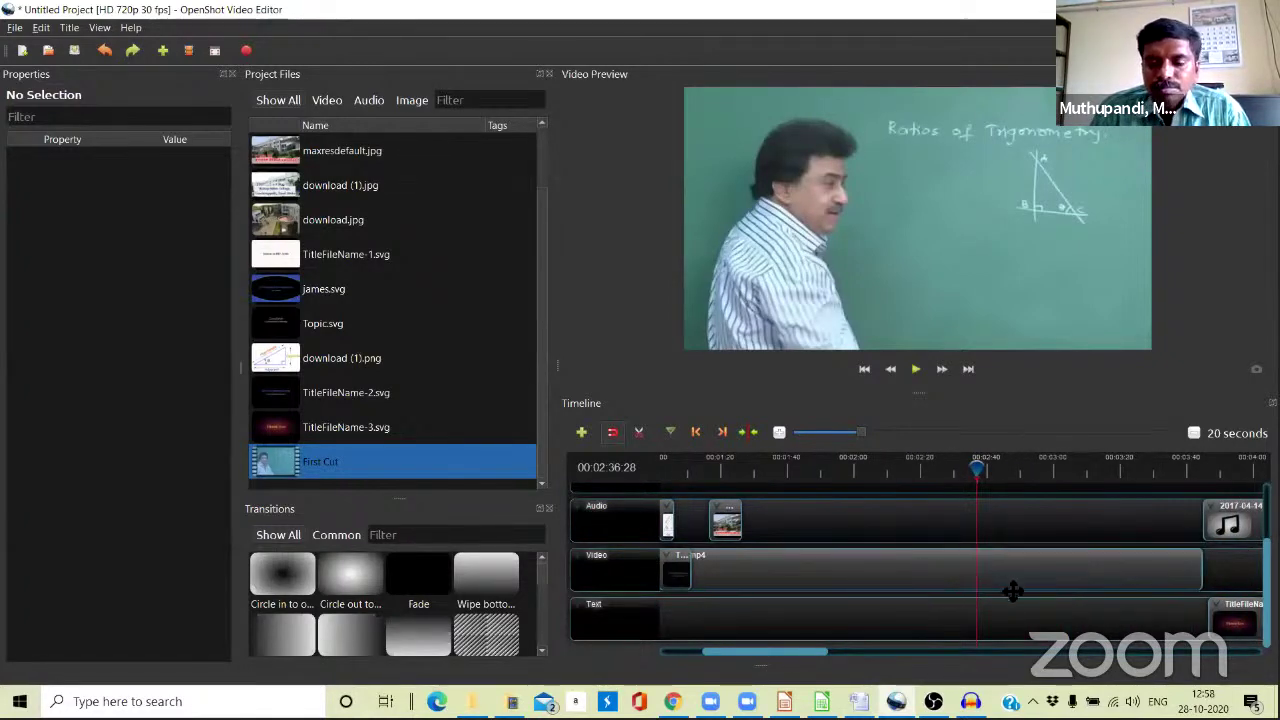
mouse_move(784, 647)
mouse_down()
mouse_move(748, 645)
mouse_move(785, 650)
mouse_up()
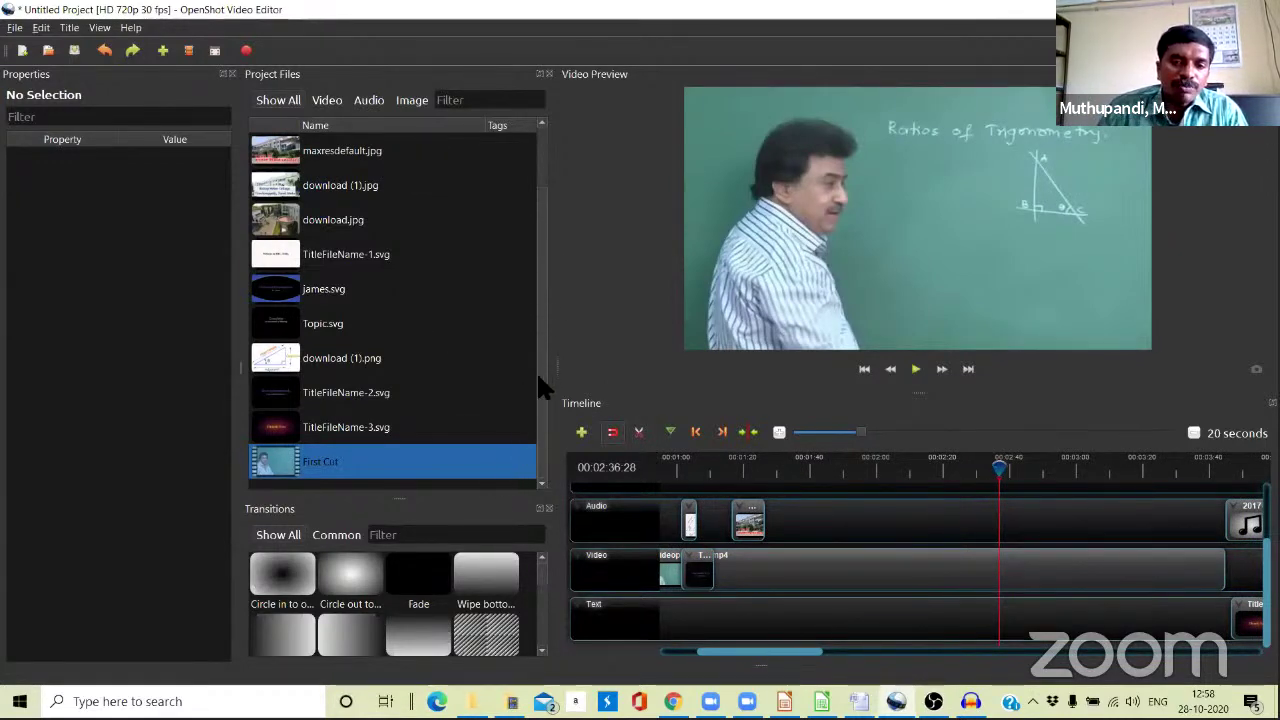
Examine the different ways to import files into the project and the Import File dialog, without importing anything.
right_click(462, 488)
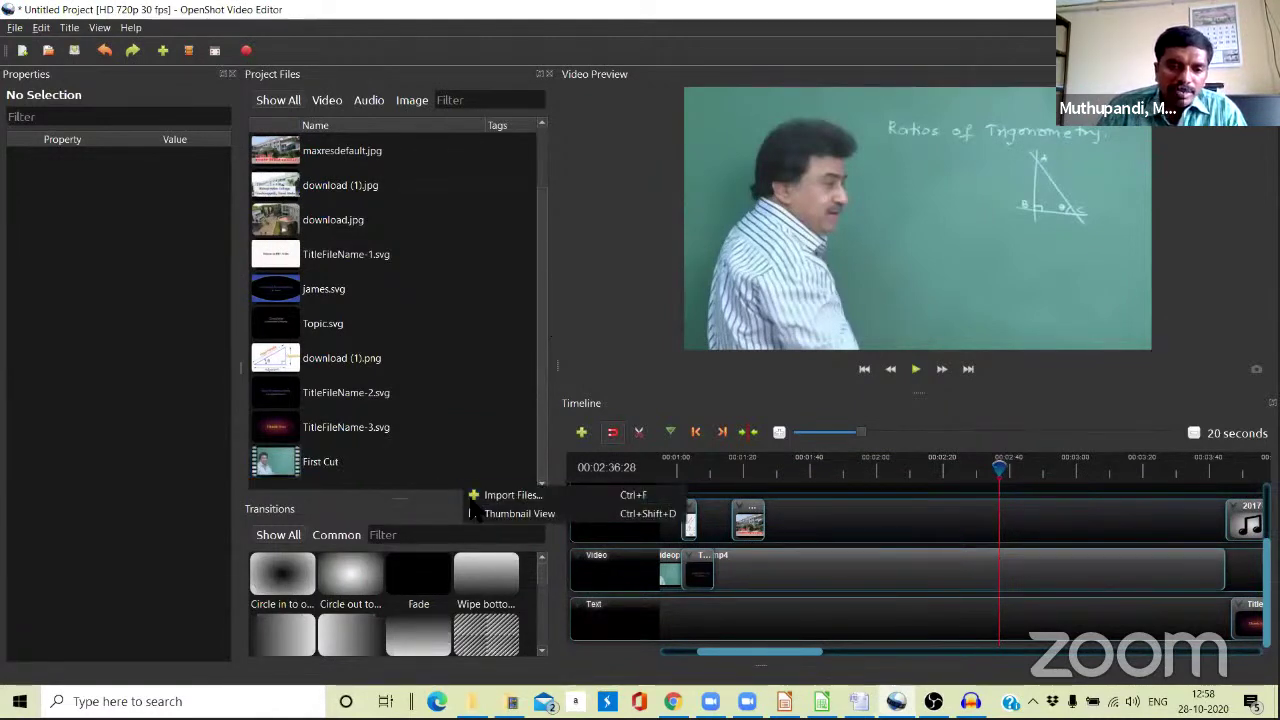
click(549, 366)
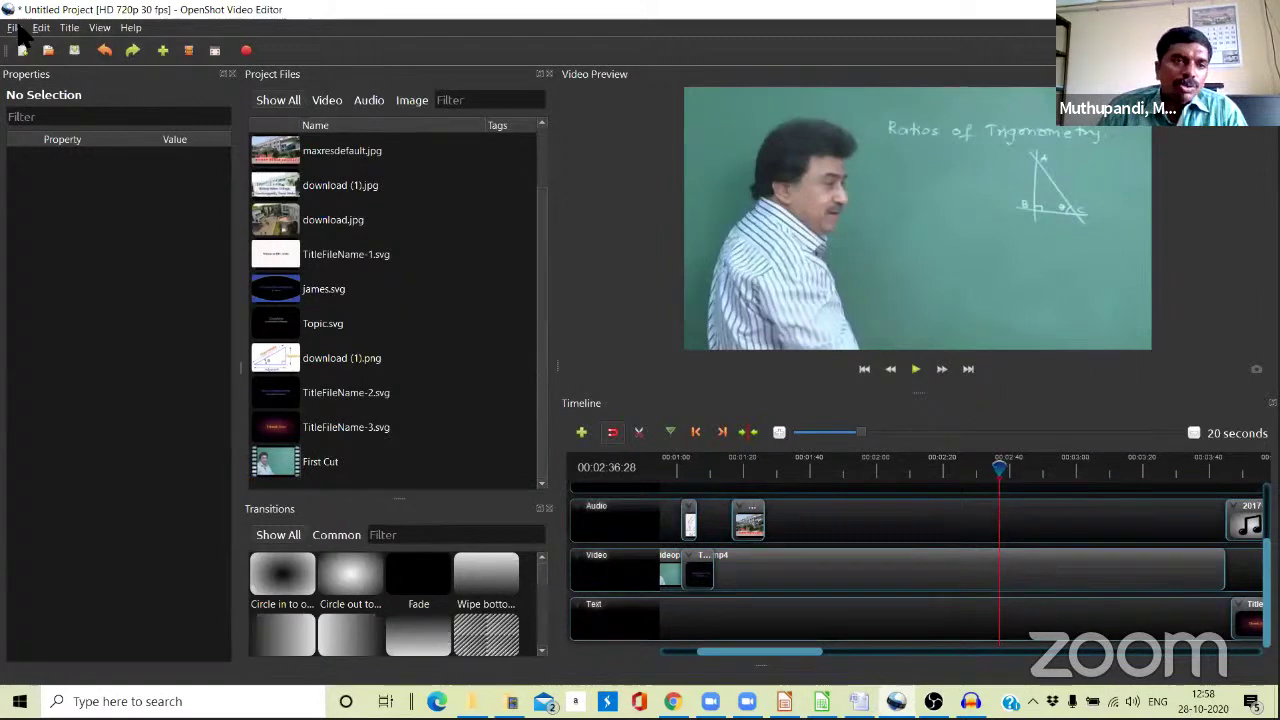
click(14, 28)
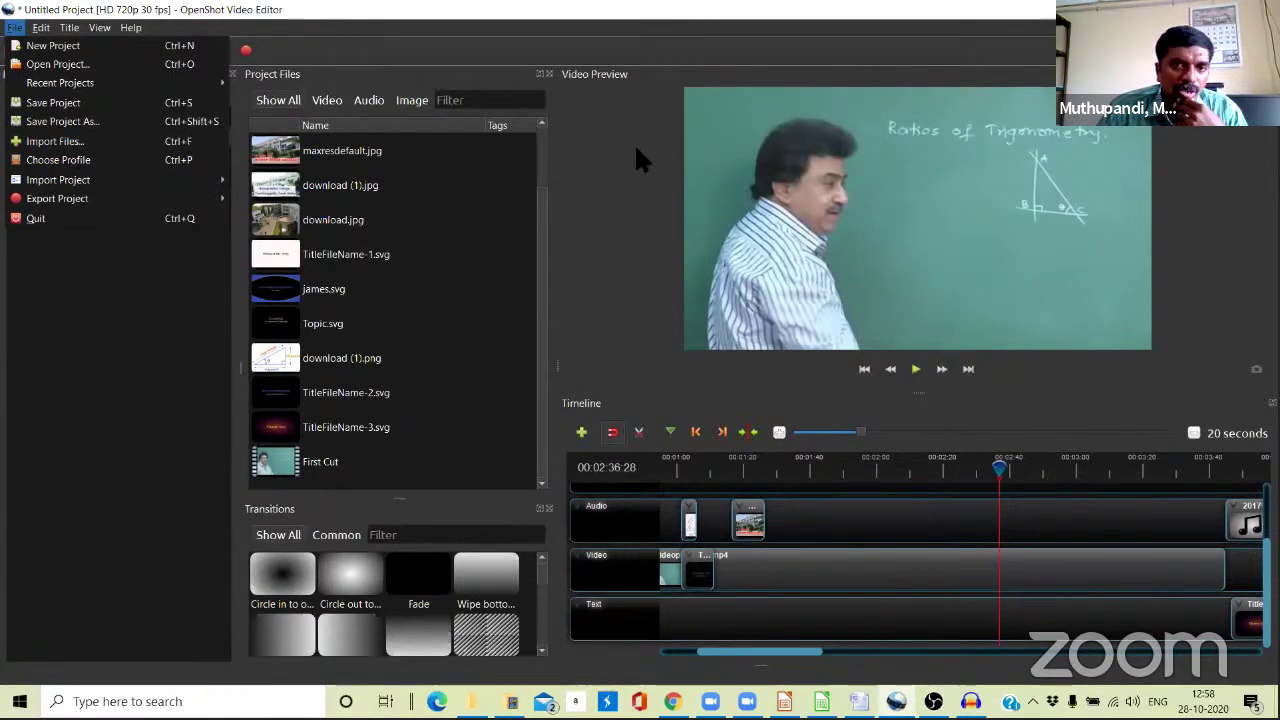
click(606, 155)
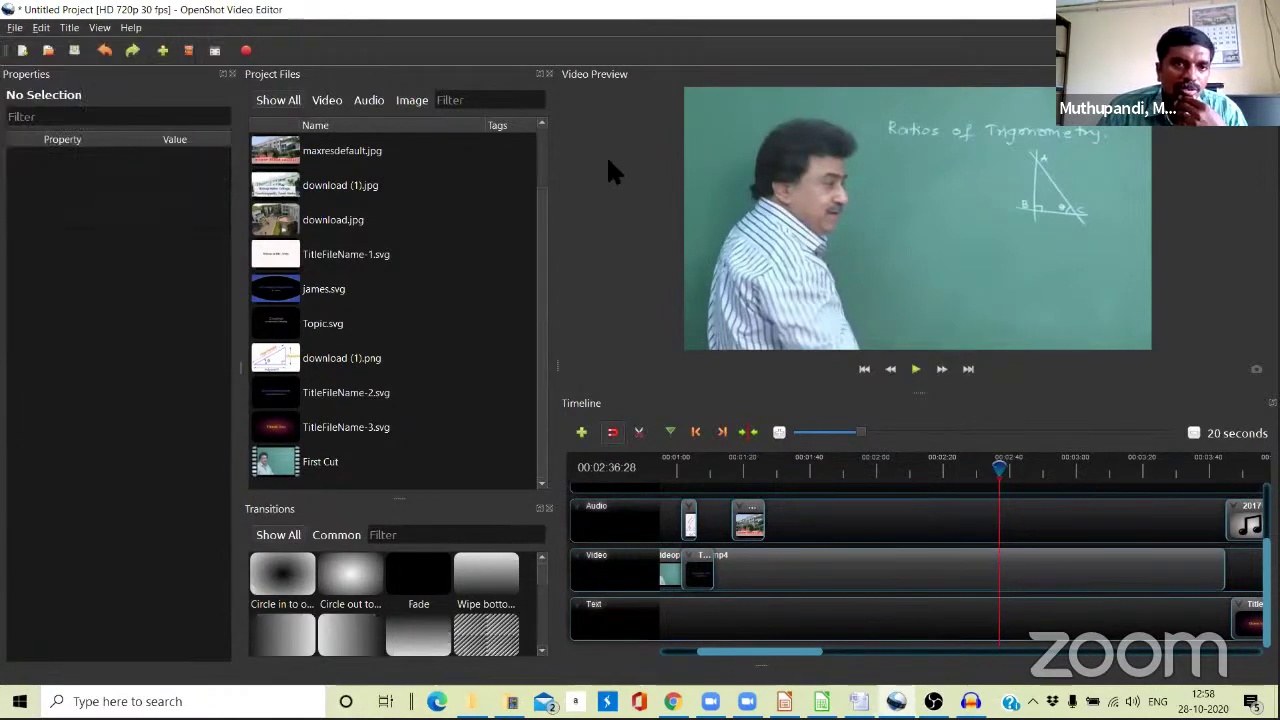
click(163, 52)
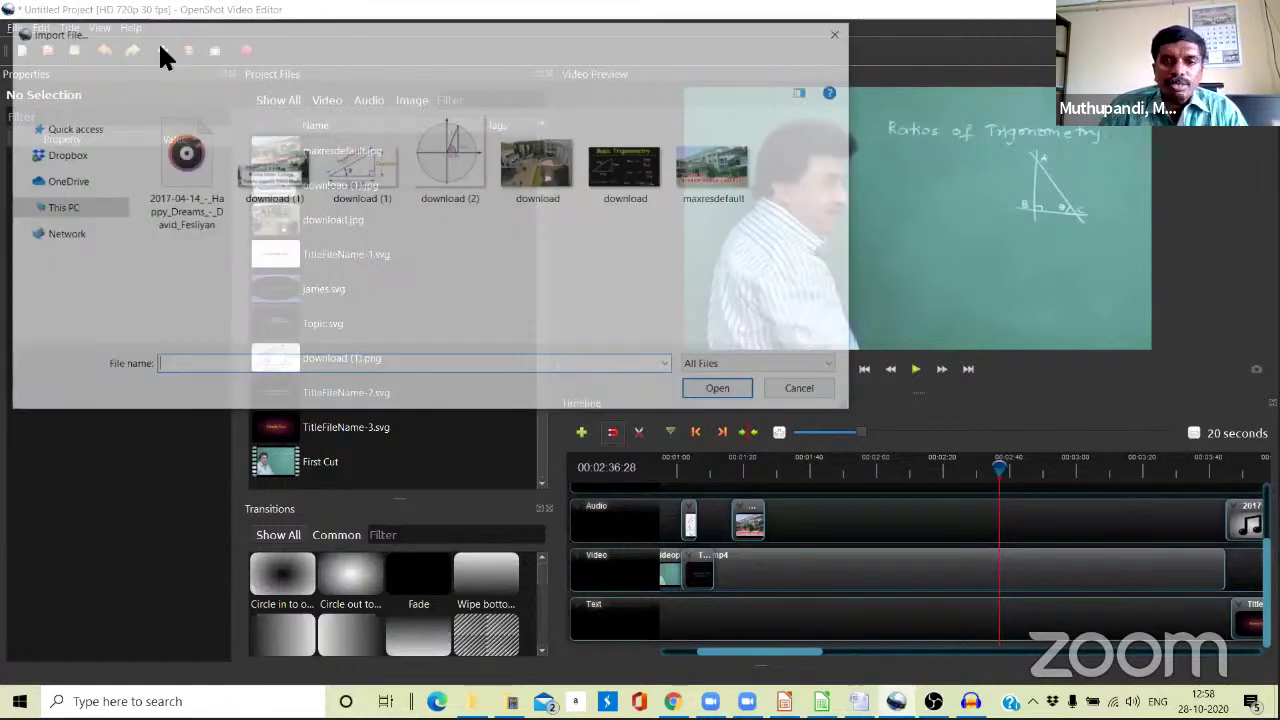
key(Escape)
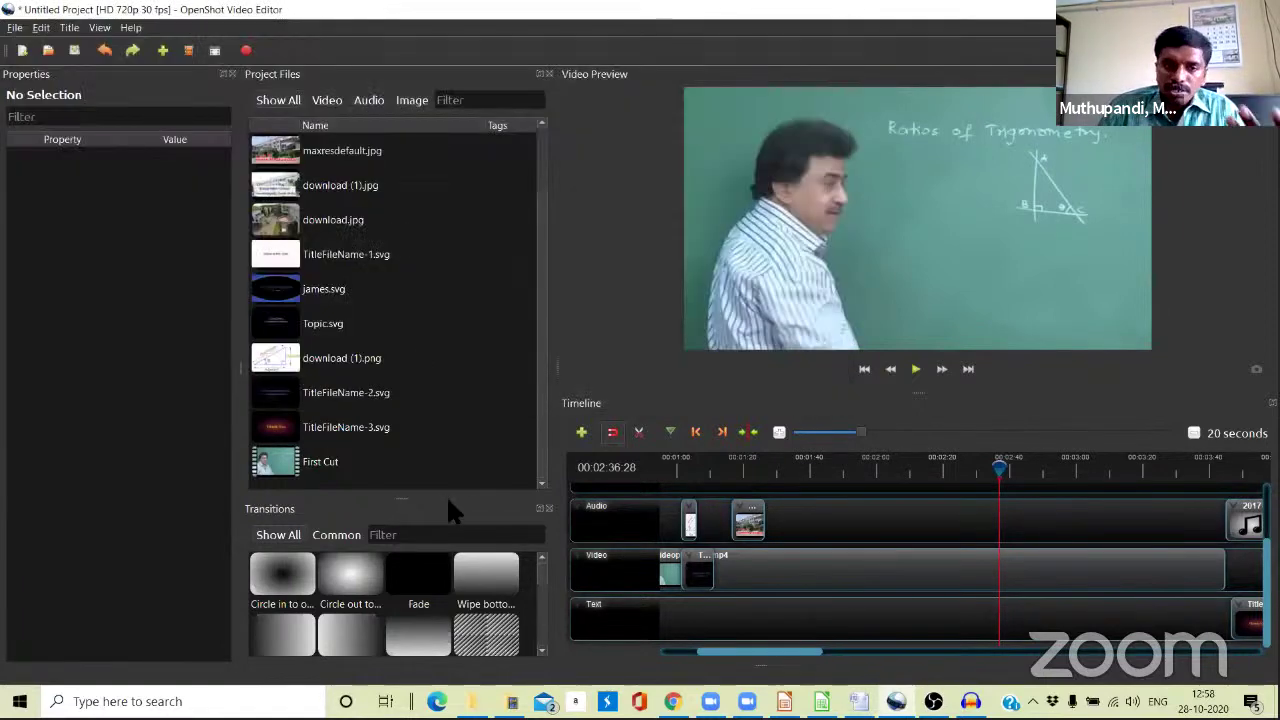
right_click(464, 252)
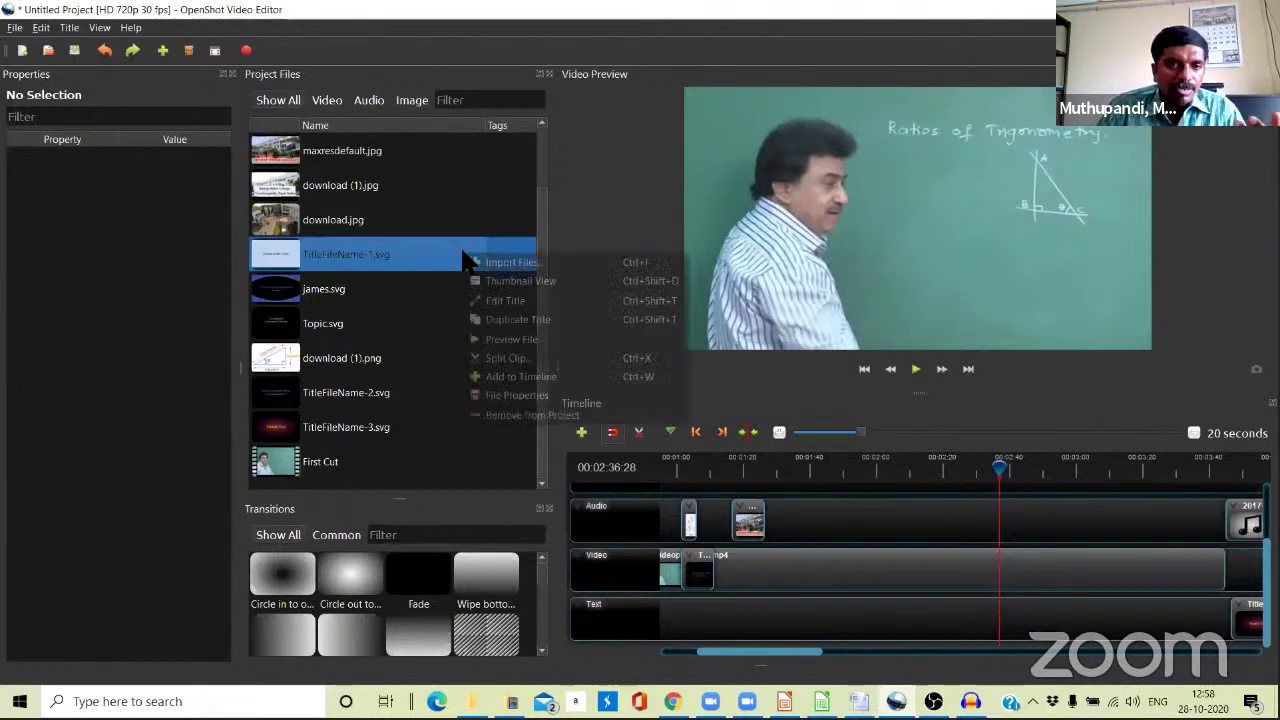
click(586, 191)
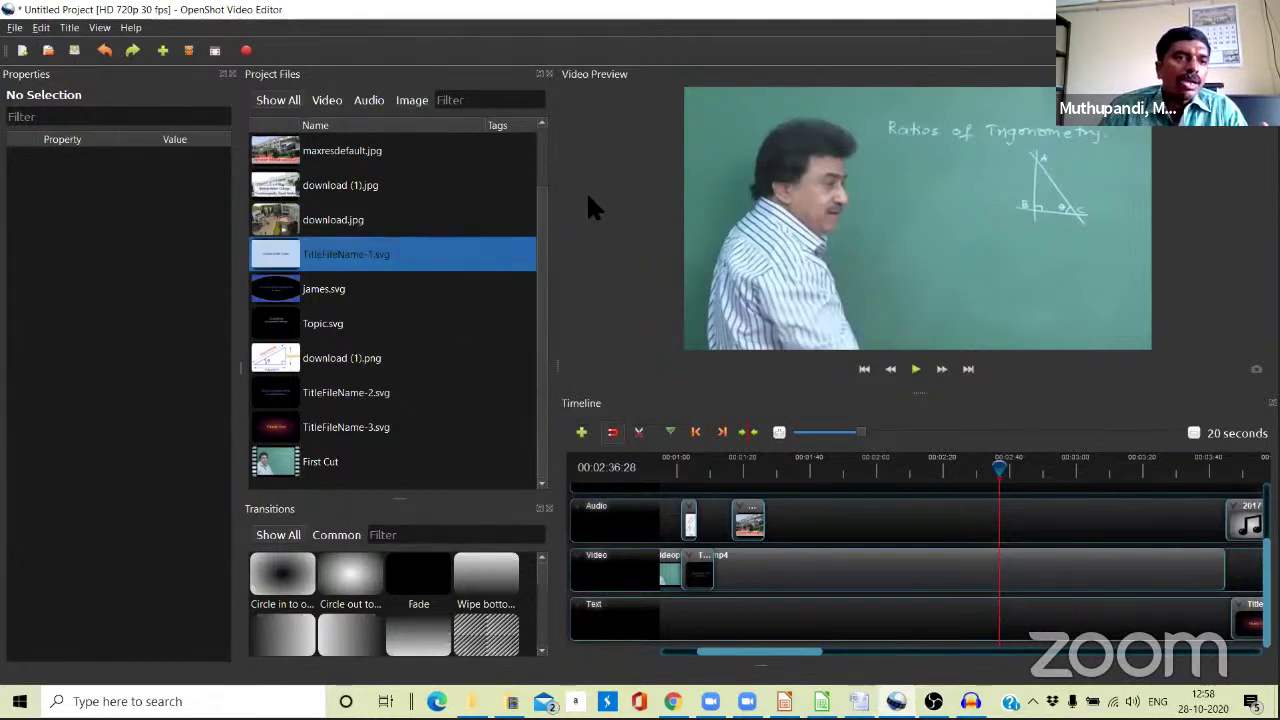
click(15, 27)
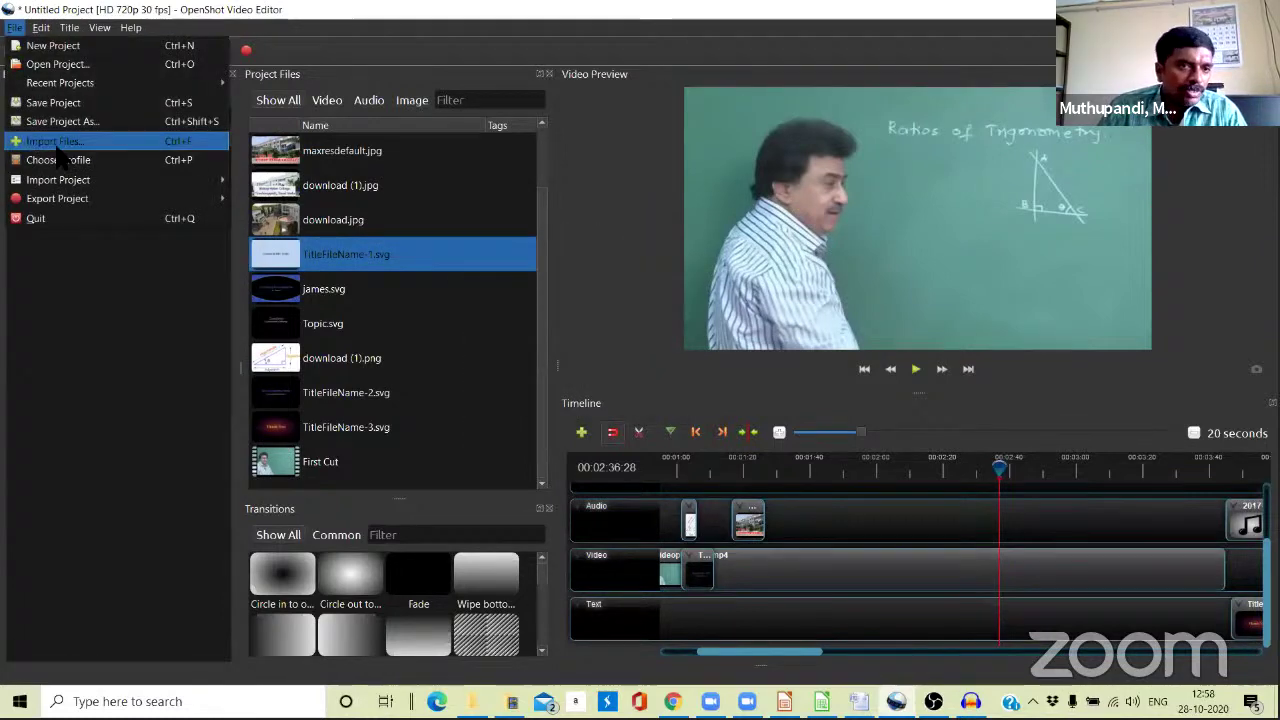
click(263, 40)
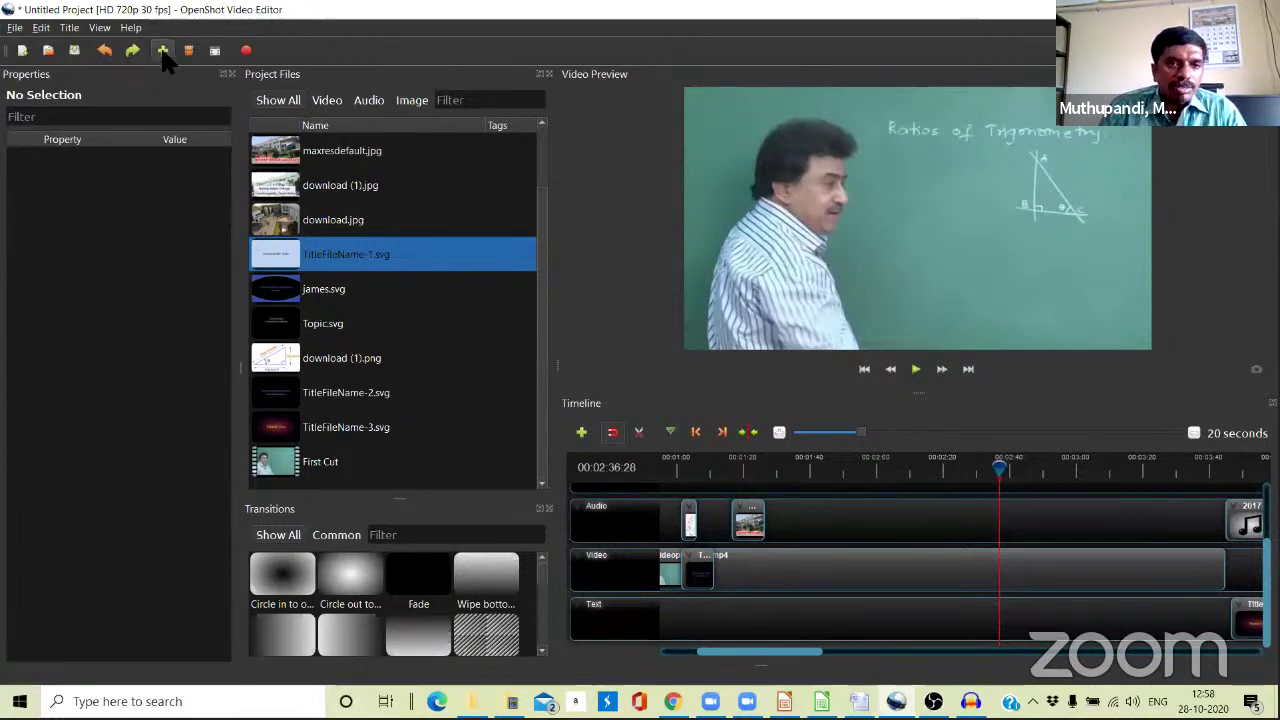
click(162, 52)
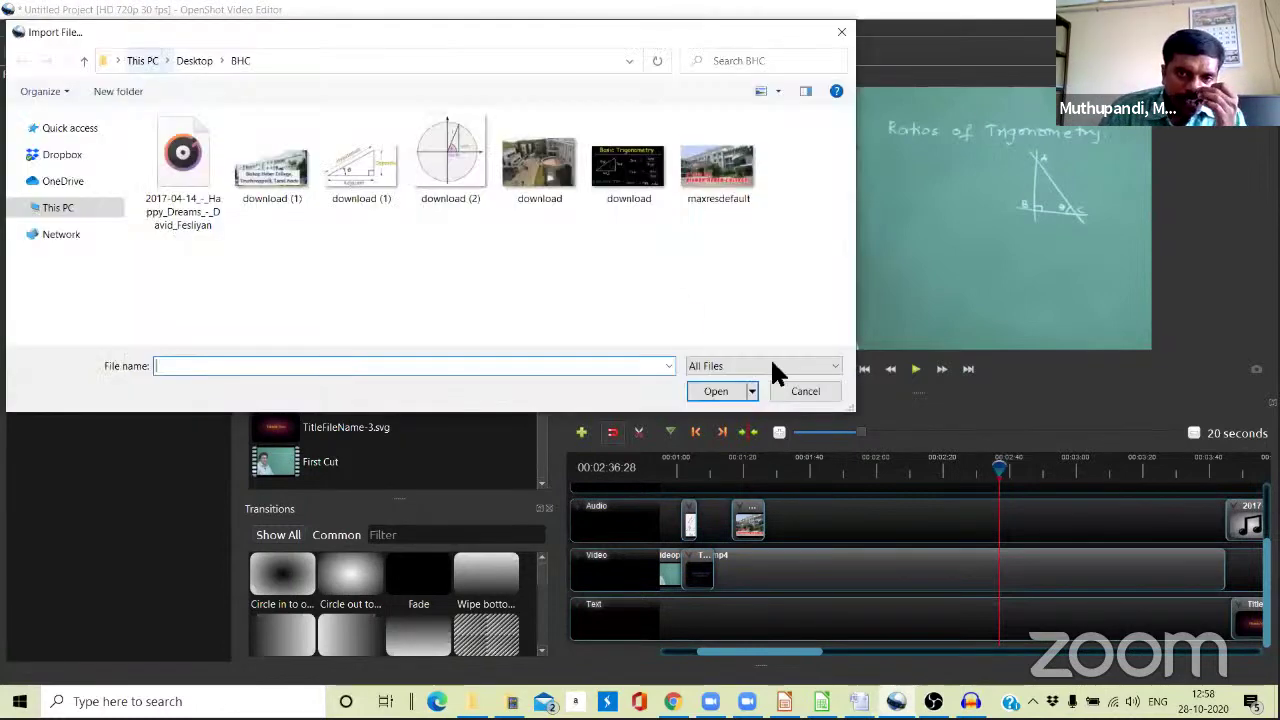
click(806, 392)
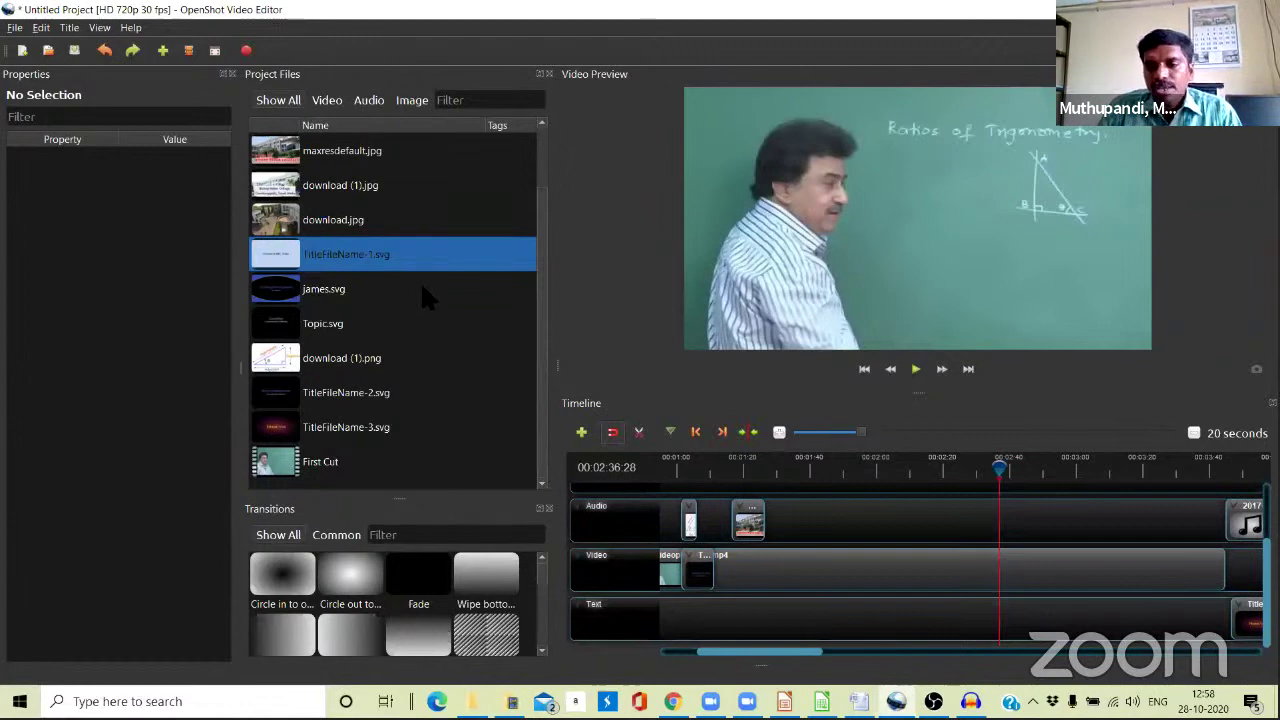
Move the opening Happy Dreams music clip on the Audio track to position 0.00 and preview the video's beginning.
drag(1002, 478, 592, 459)
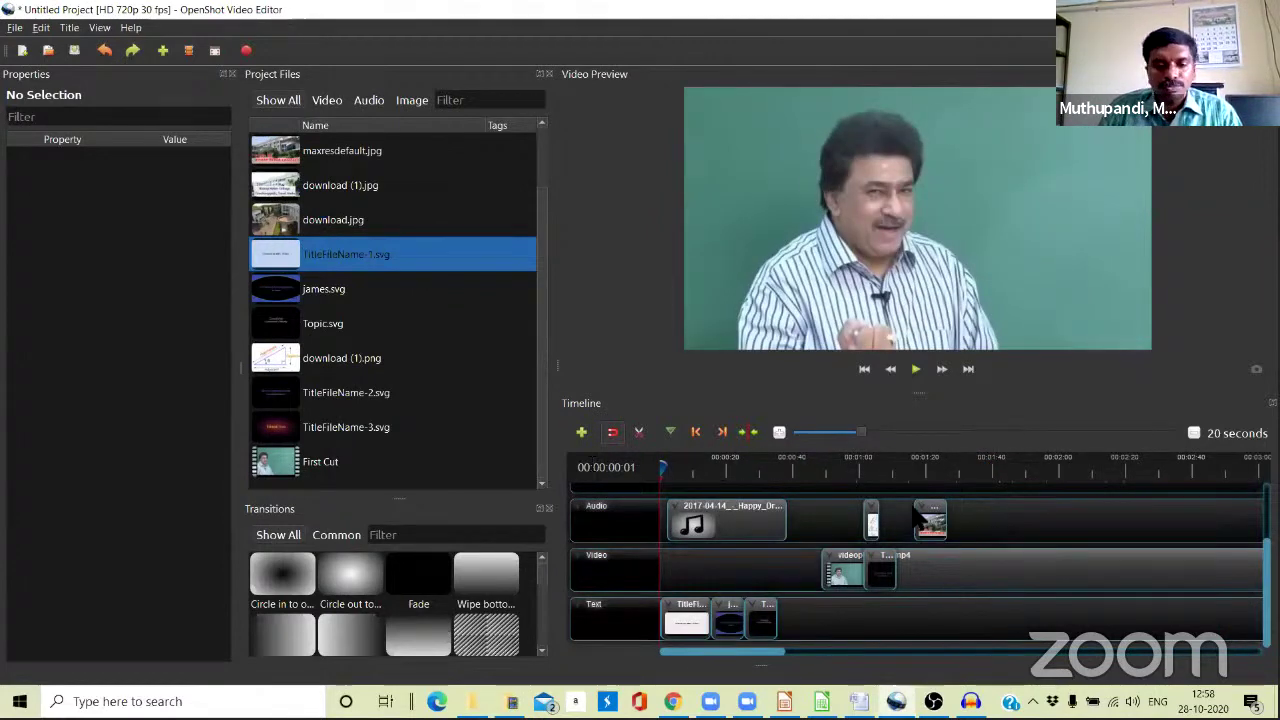
drag(672, 515, 664, 515)
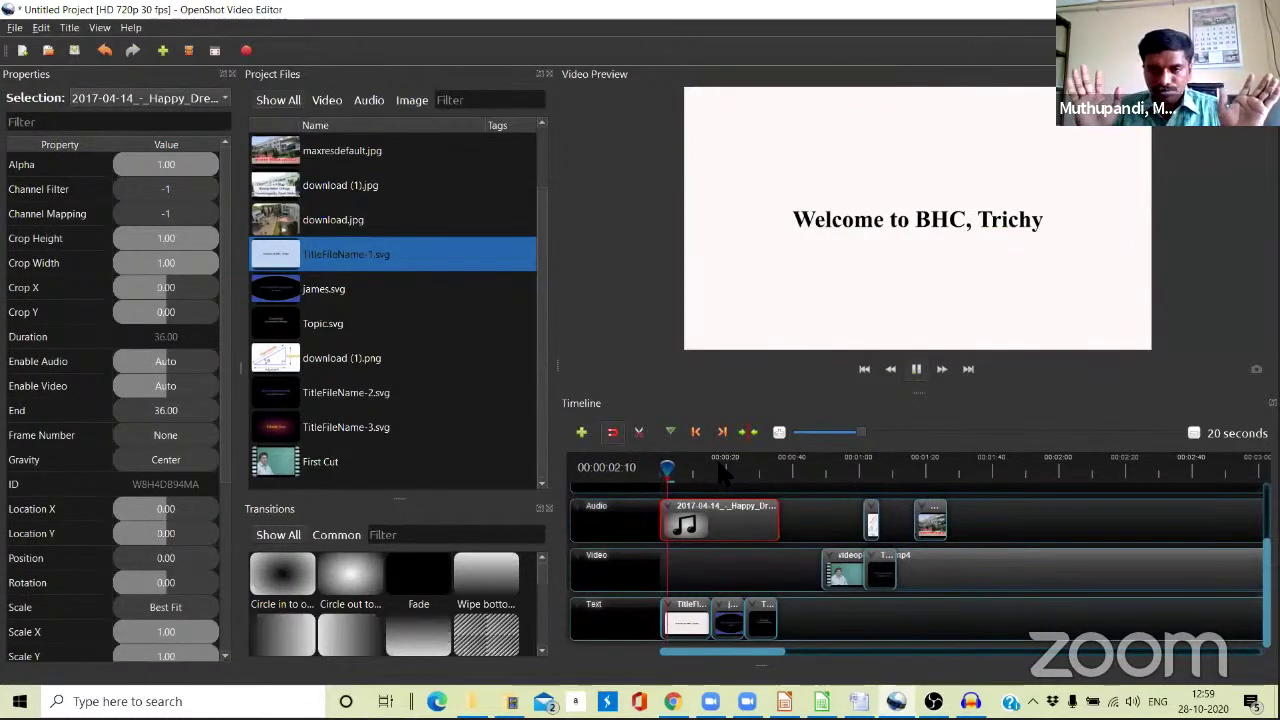
key(space)
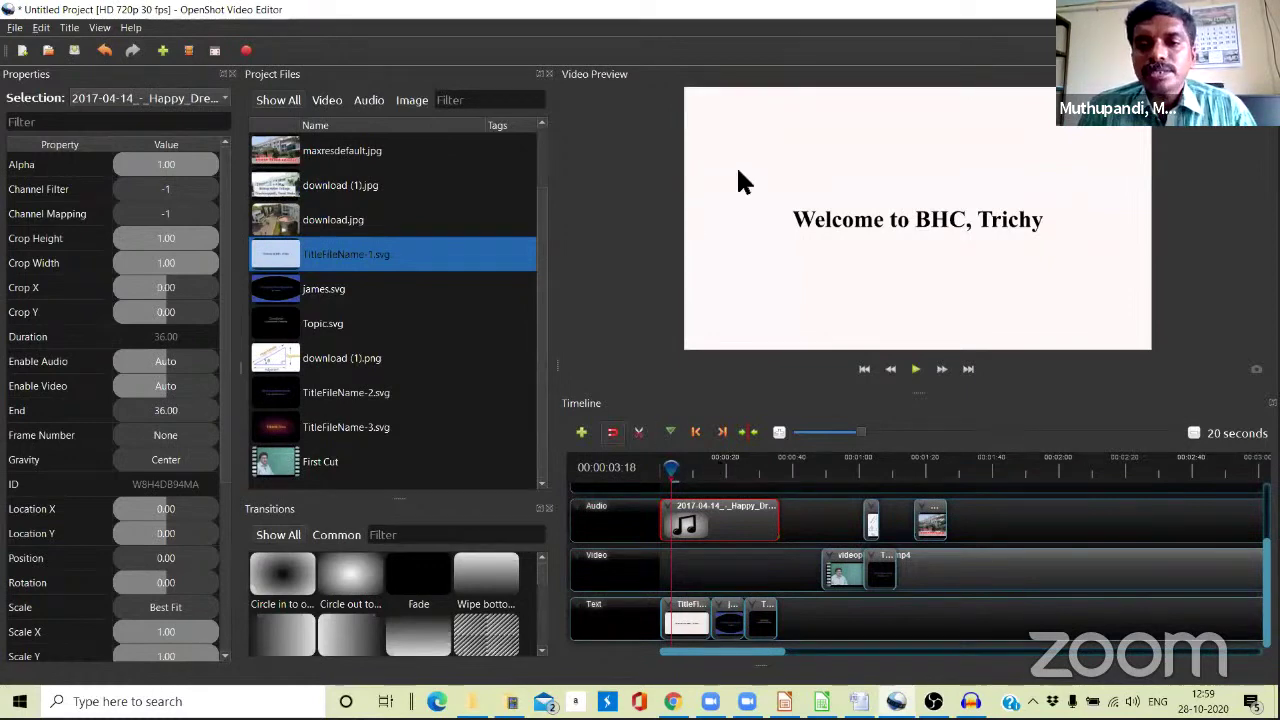
Open the TitleFileName-1.svg title for editing and set its text color to white (#ffffff).
right_click(372, 260)
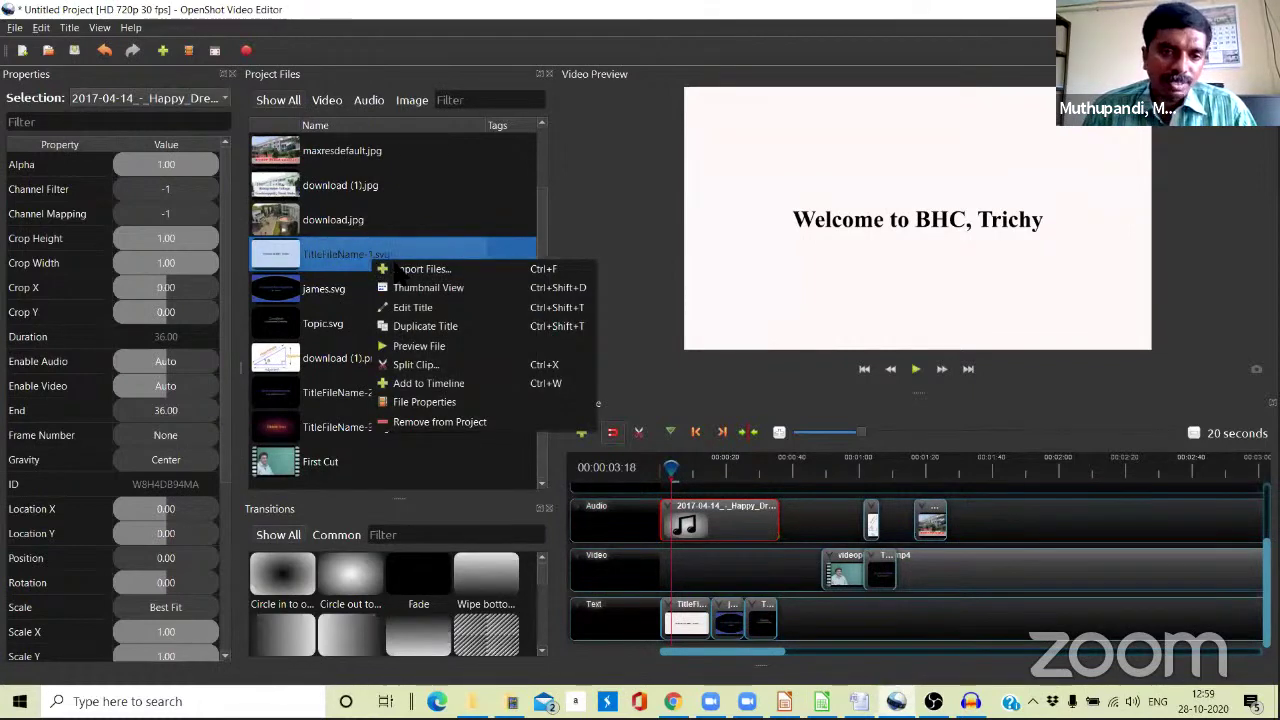
click(412, 307)
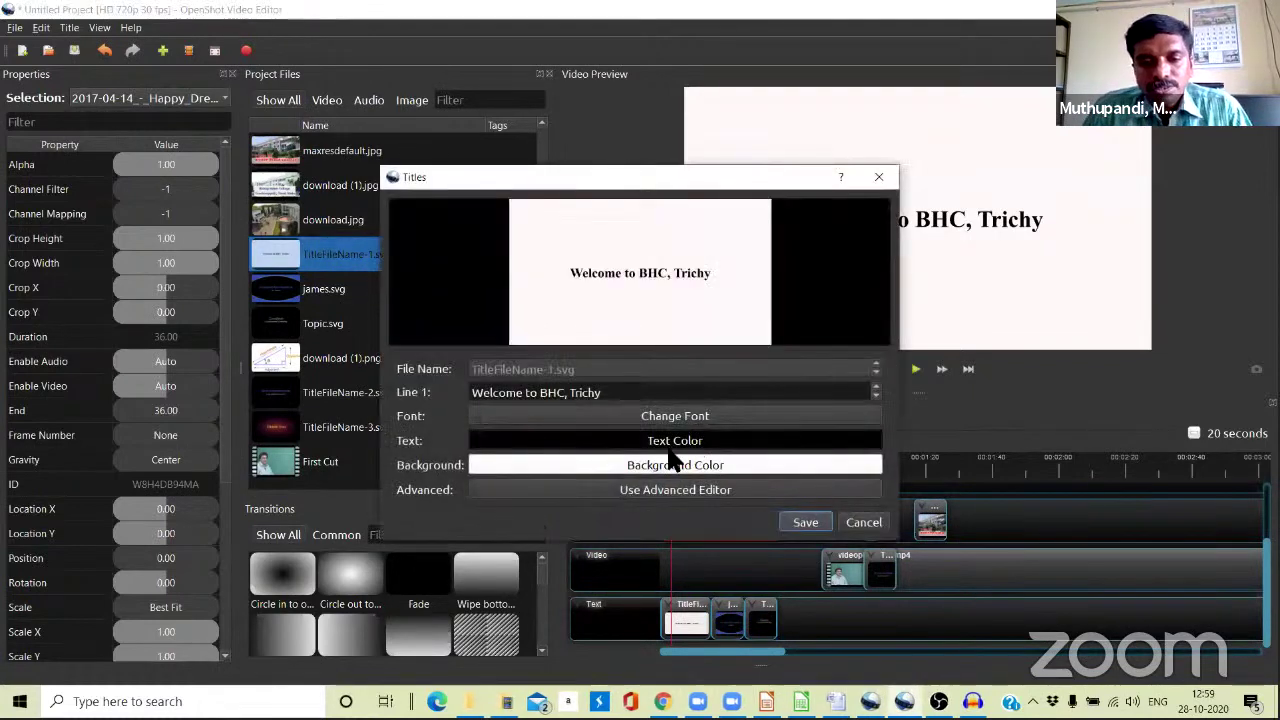
click(670, 445)
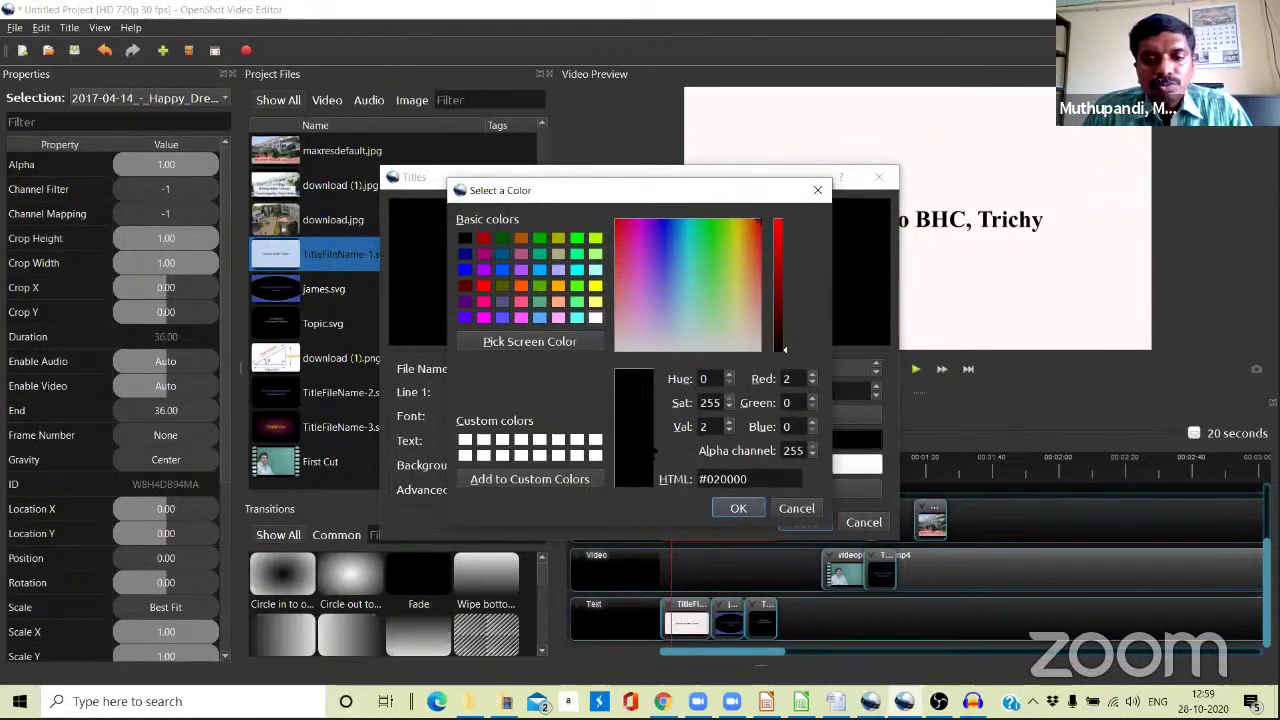
click(739, 508)
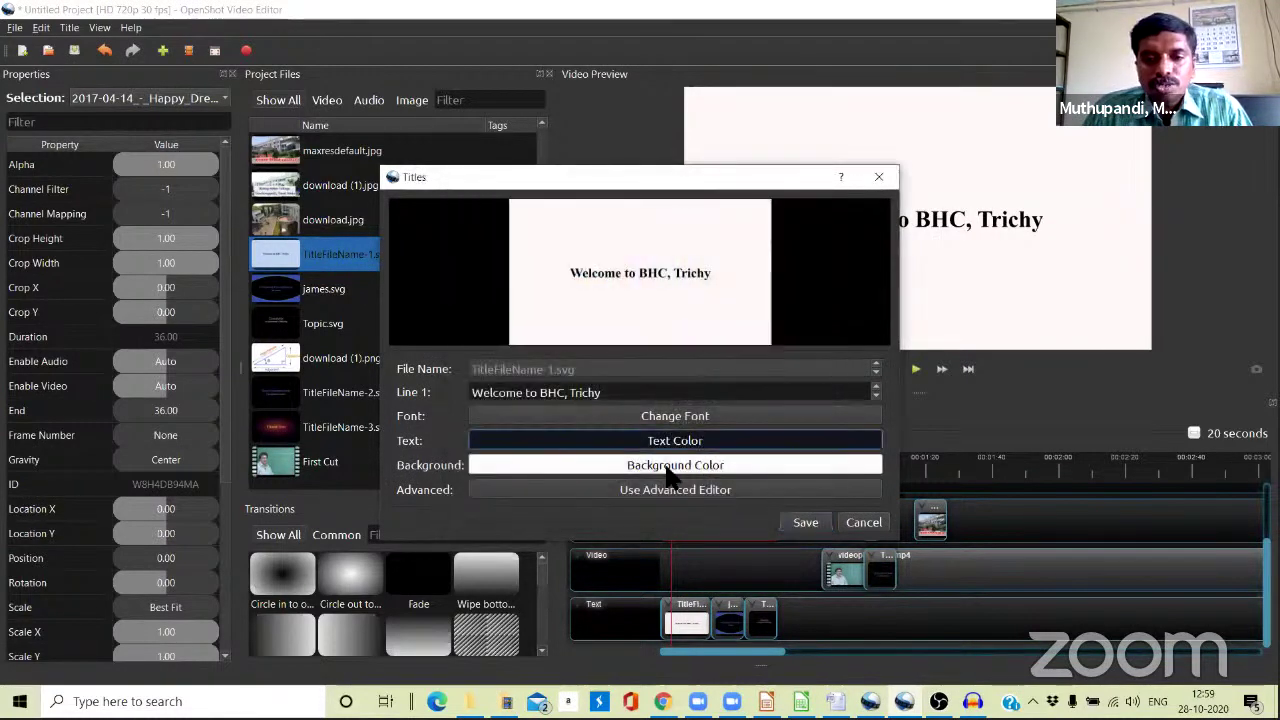
click(665, 442)
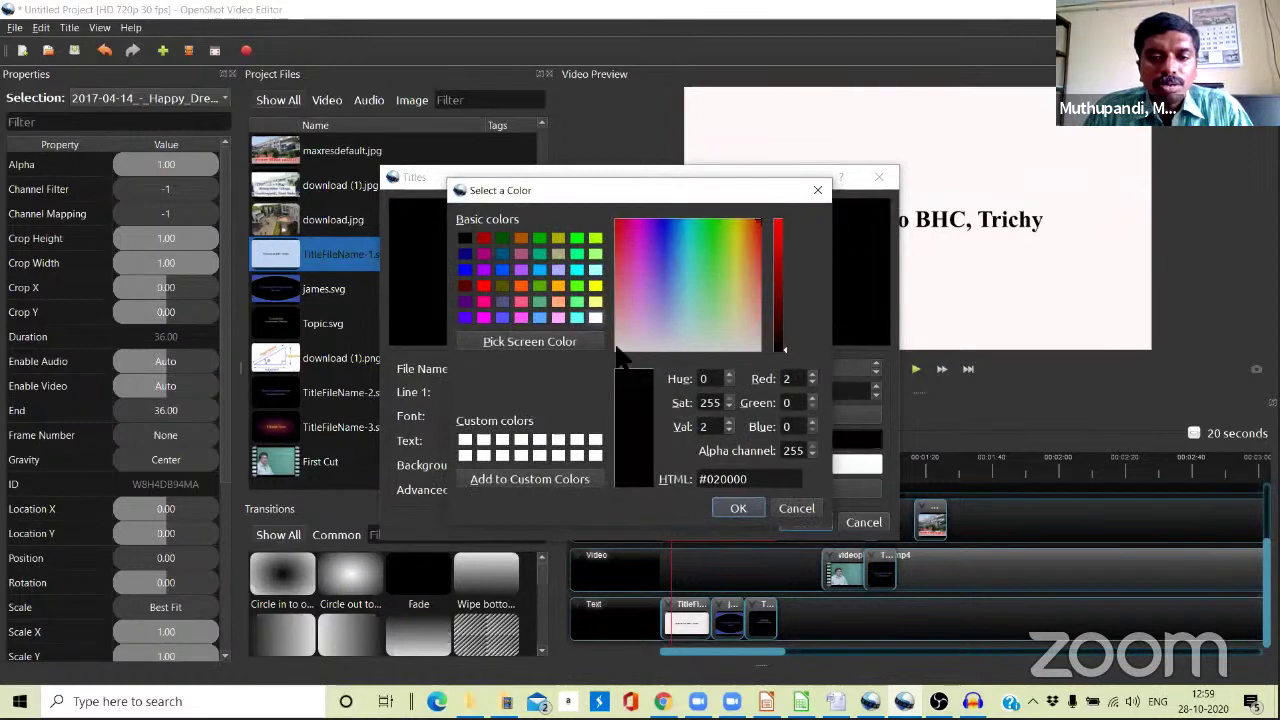
click(465, 441)
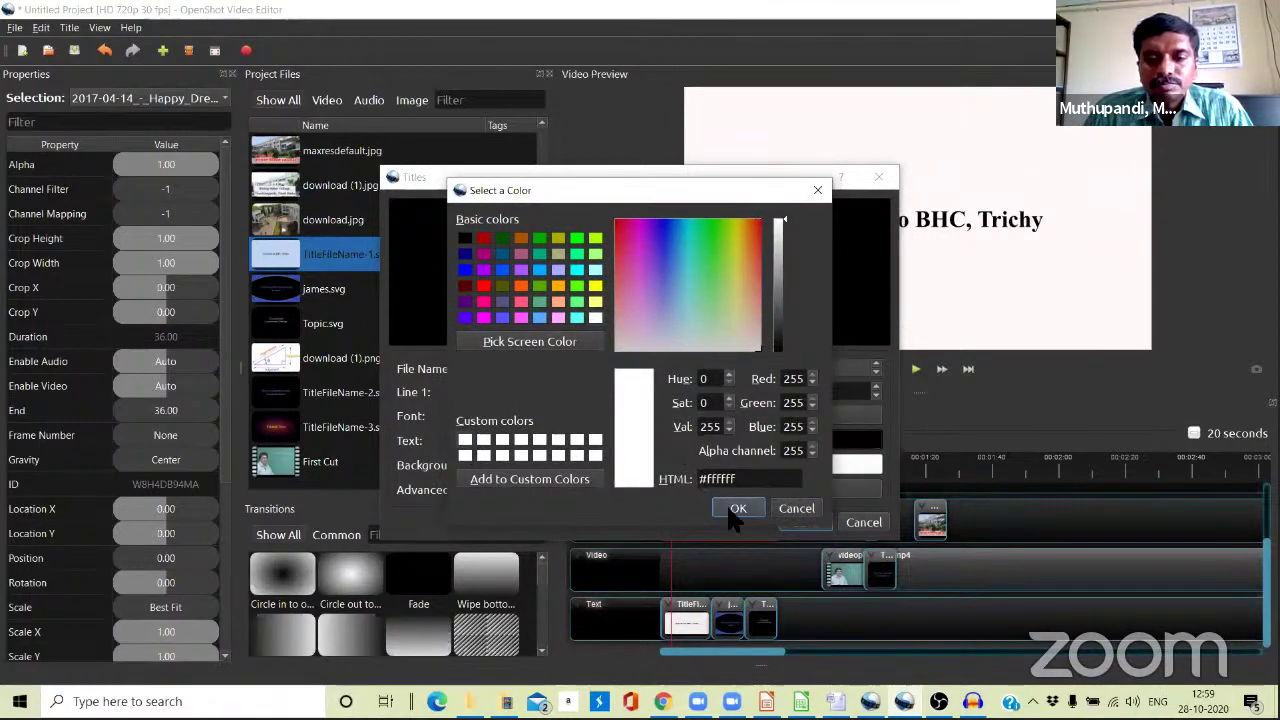
click(738, 508)
Set the title's background color to near-black #100f0f and save the title.
click(690, 465)
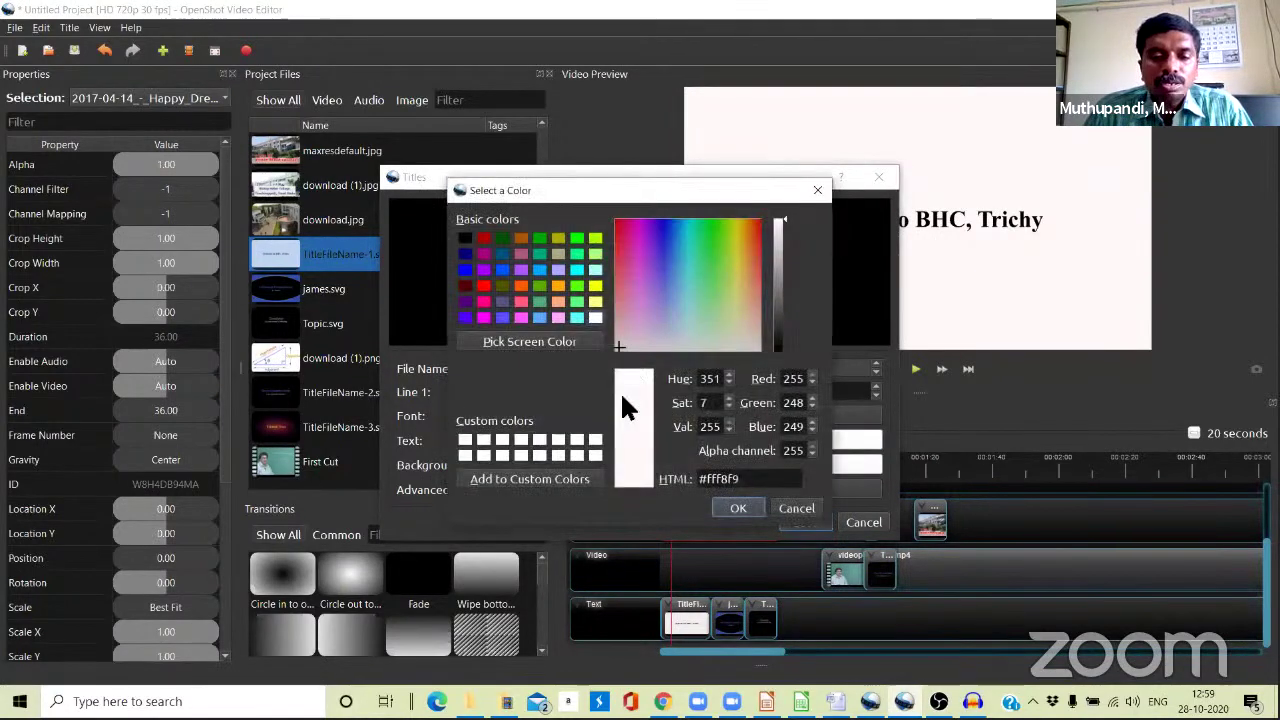
click(778, 341)
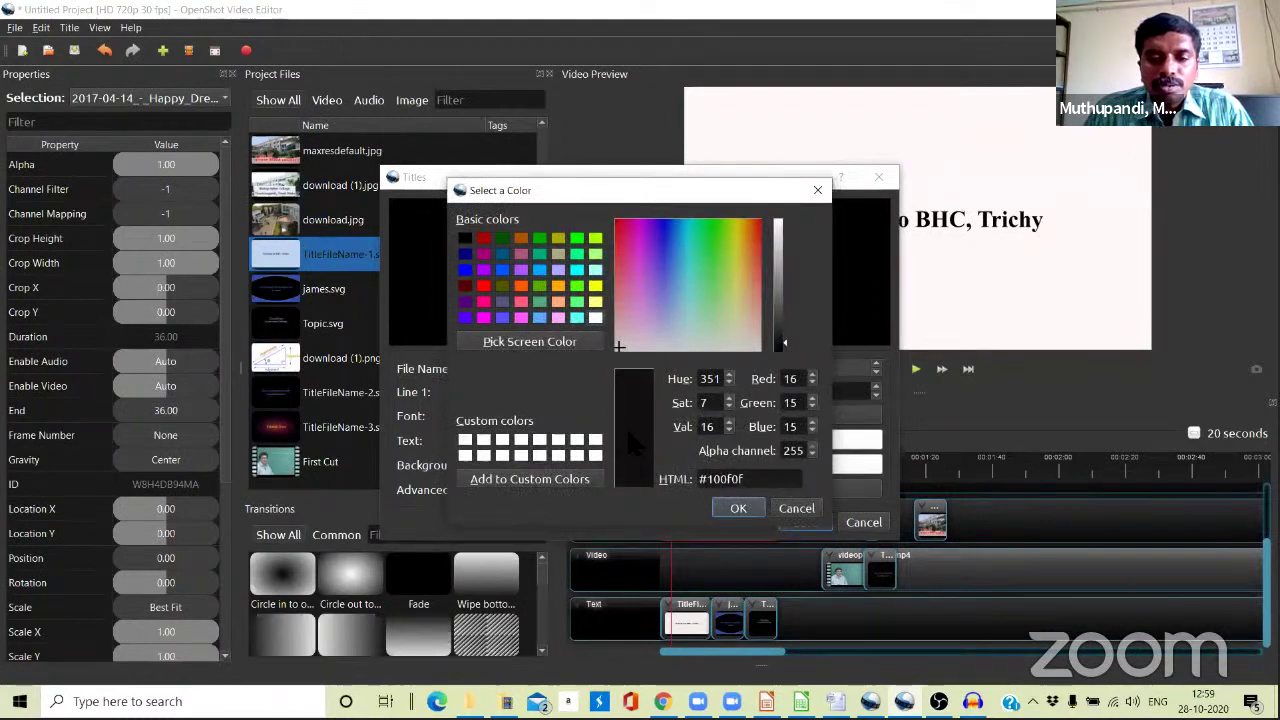
click(737, 508)
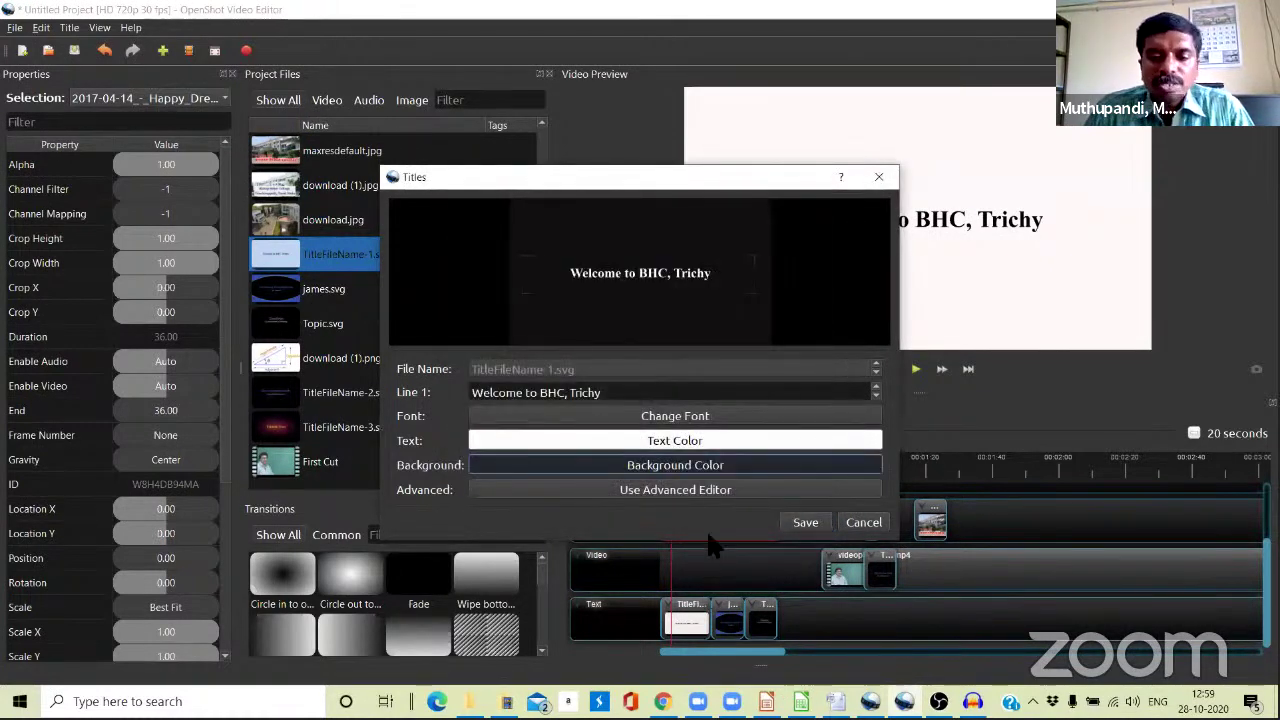
click(802, 522)
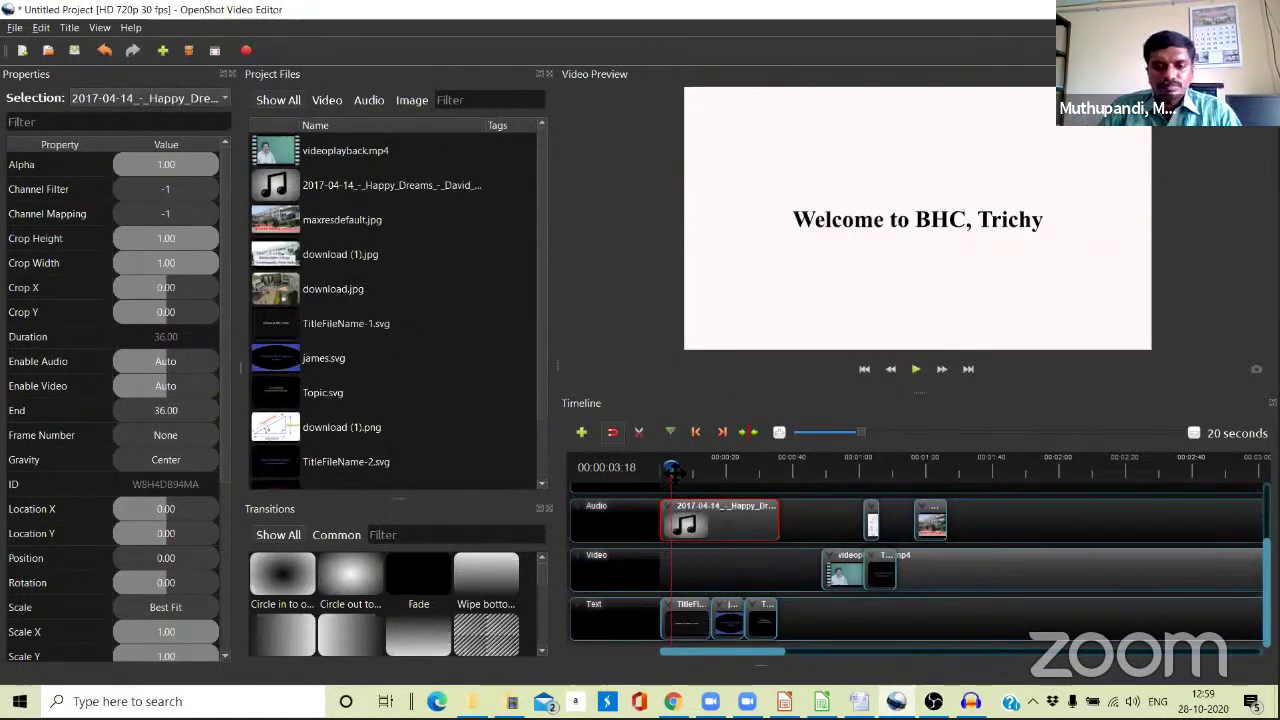
Apply the Zoom In (50% to 100%) animation to the entire first title clip on the Text track and preview it from the beginning.
drag(672, 470, 662, 468)
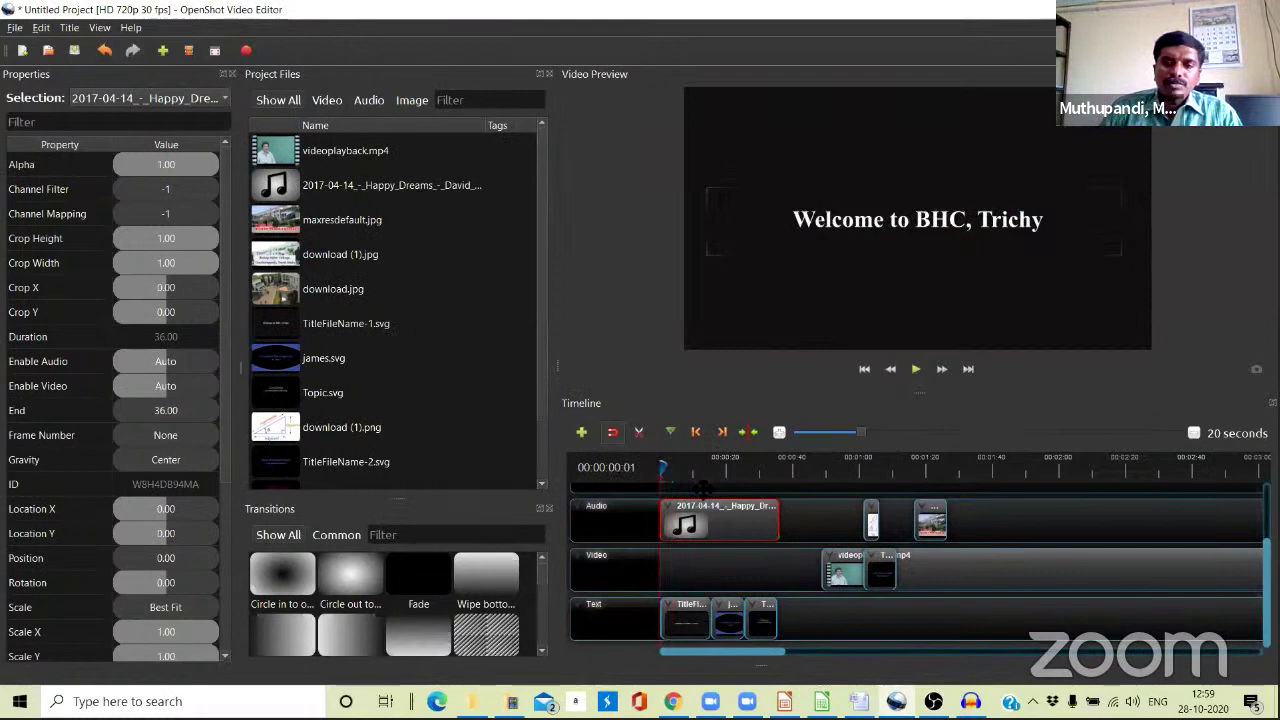
right_click(682, 614)
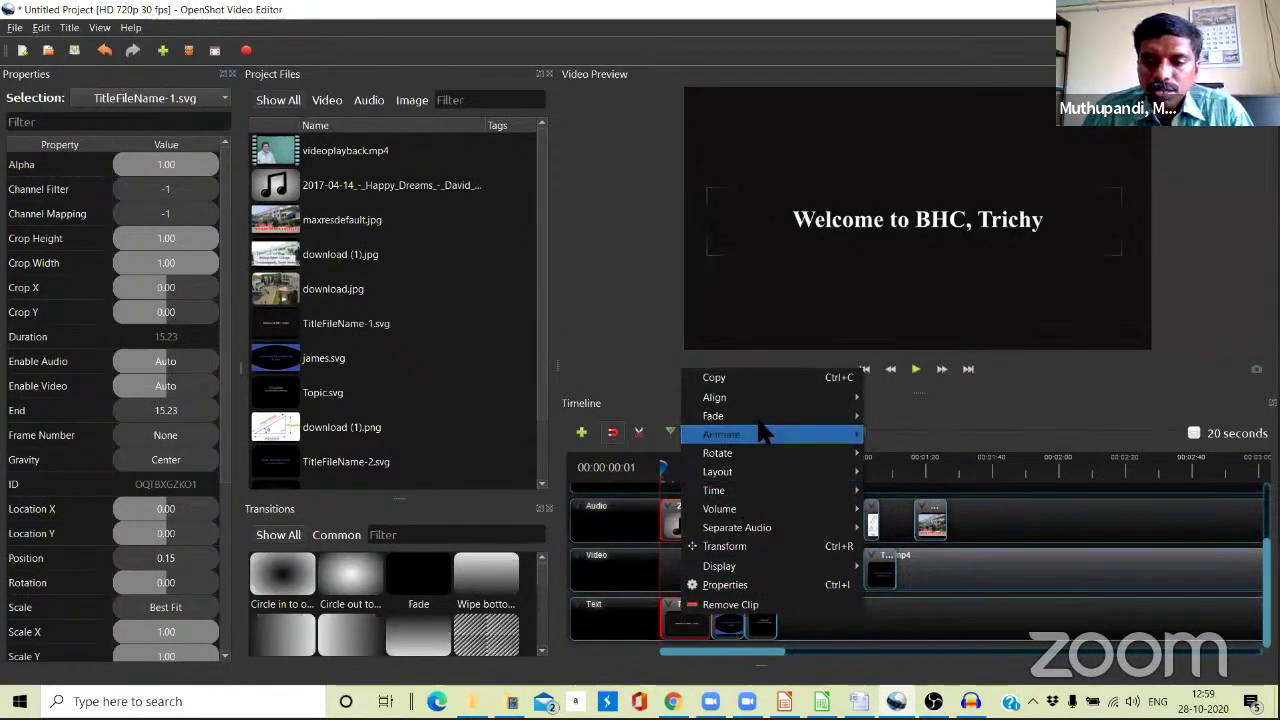
mouse_move(760, 418)
mouse_move(773, 440)
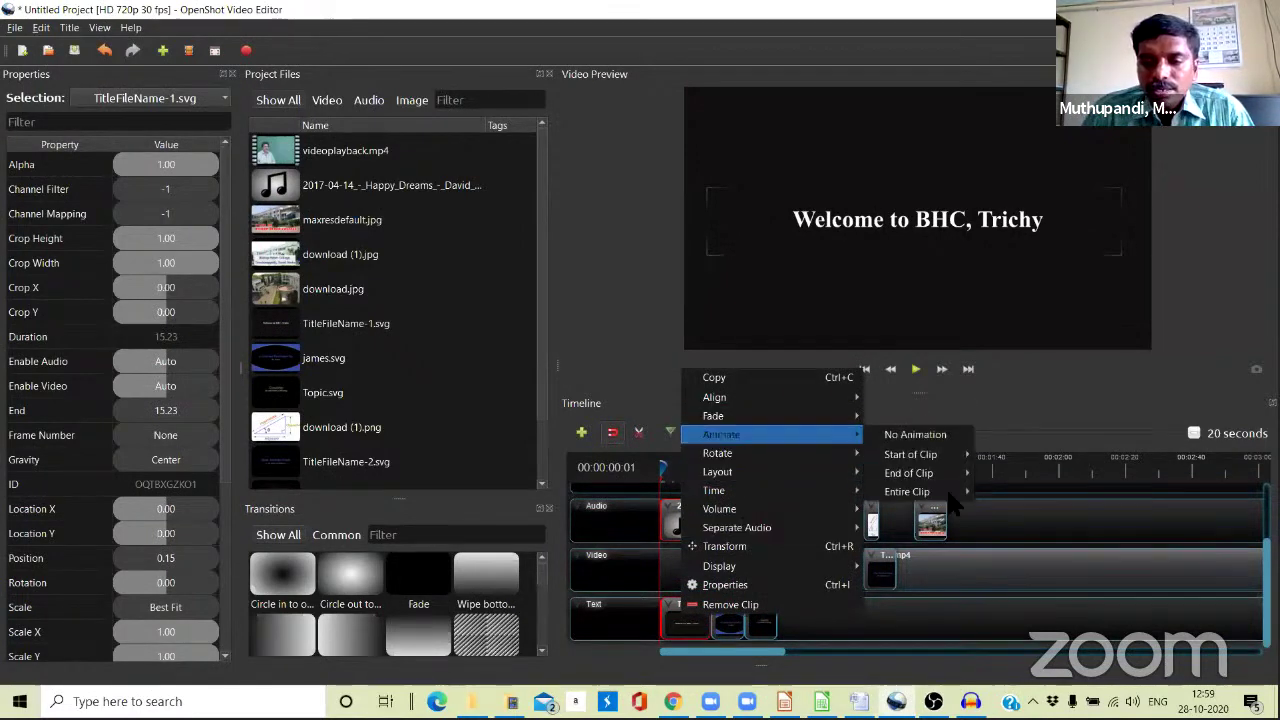
mouse_move(950, 492)
mouse_move(1010, 492)
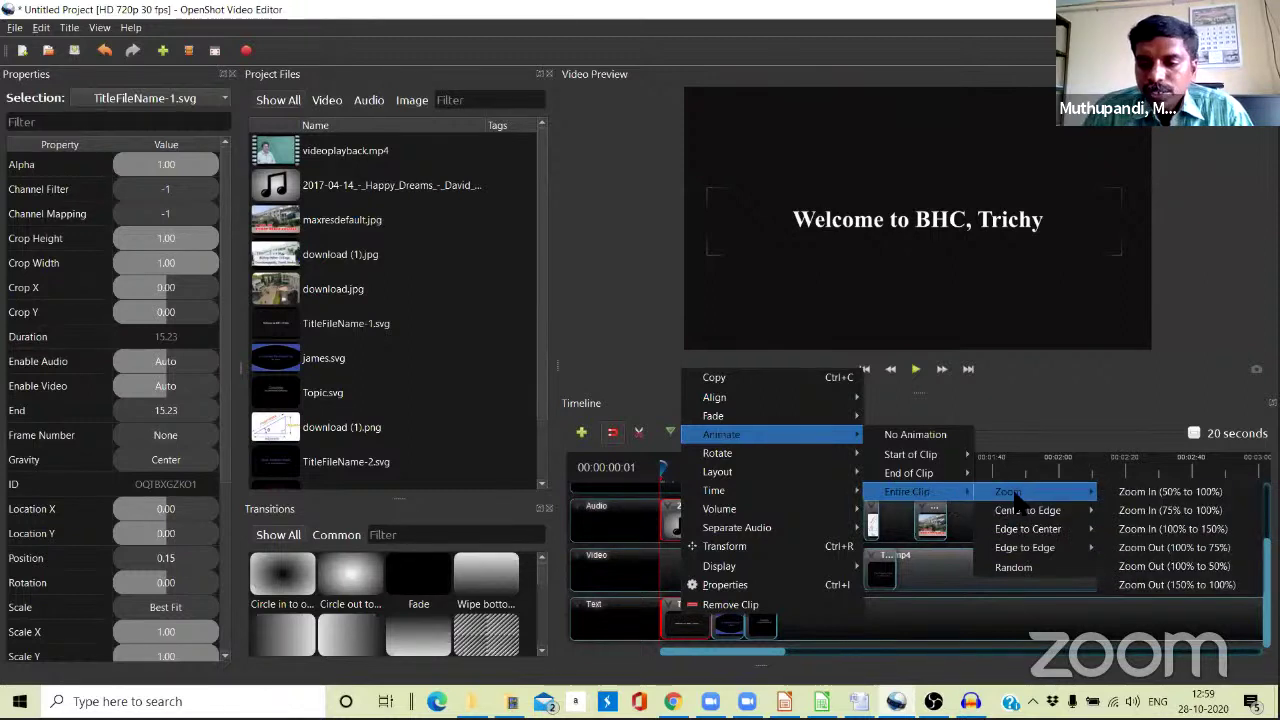
click(1183, 494)
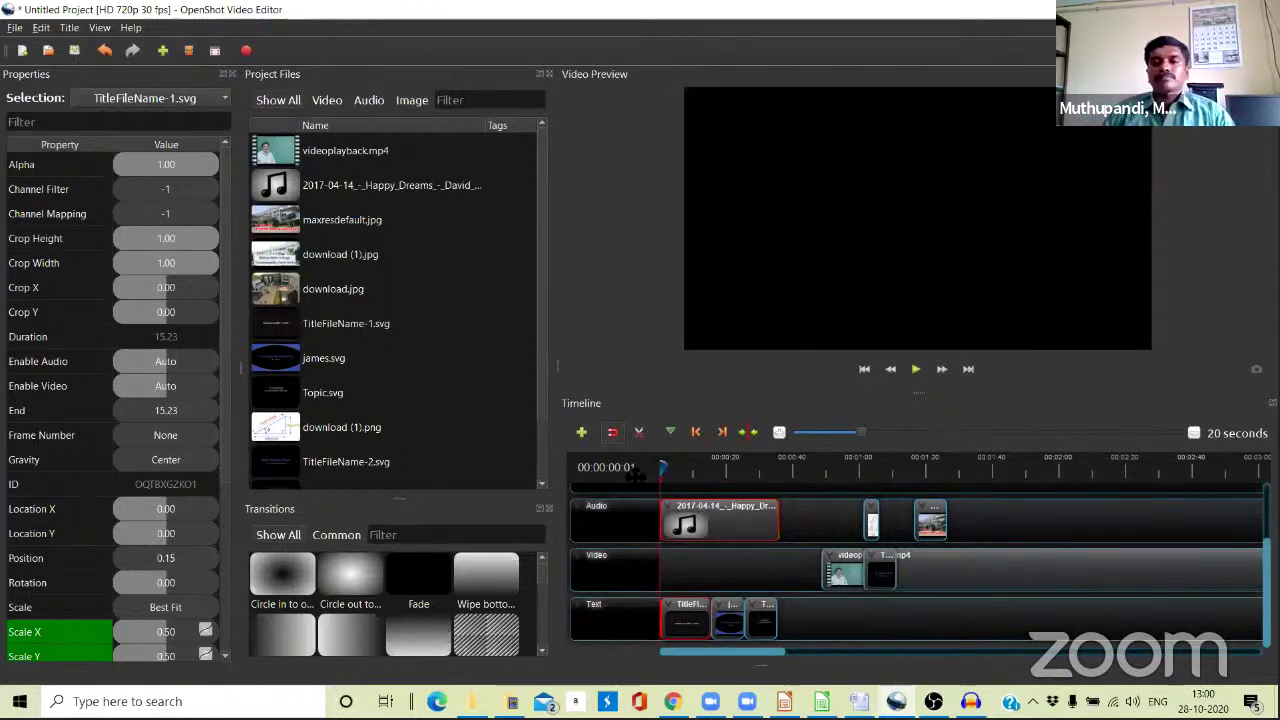
key(space)
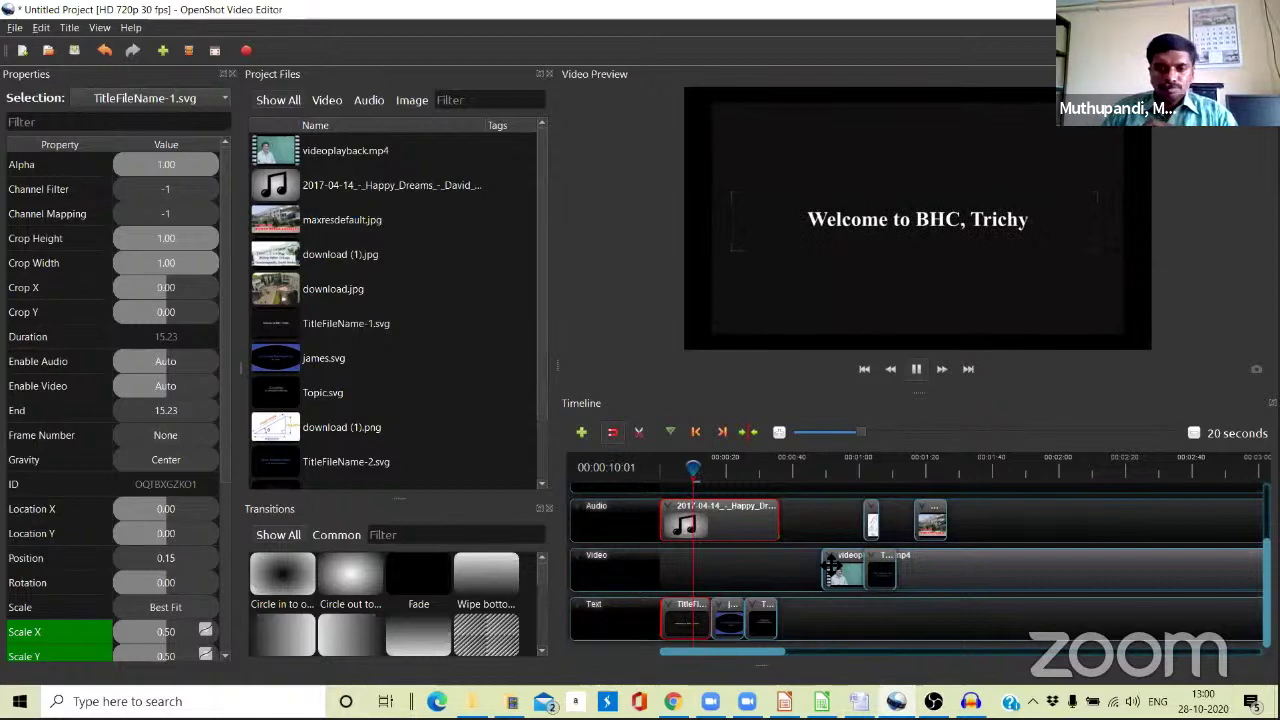
Apply the entire-clip Edge to Center animation, Right to Center, to the second title clip on the Text track and preview it from about 15 seconds.
right_click(727, 626)
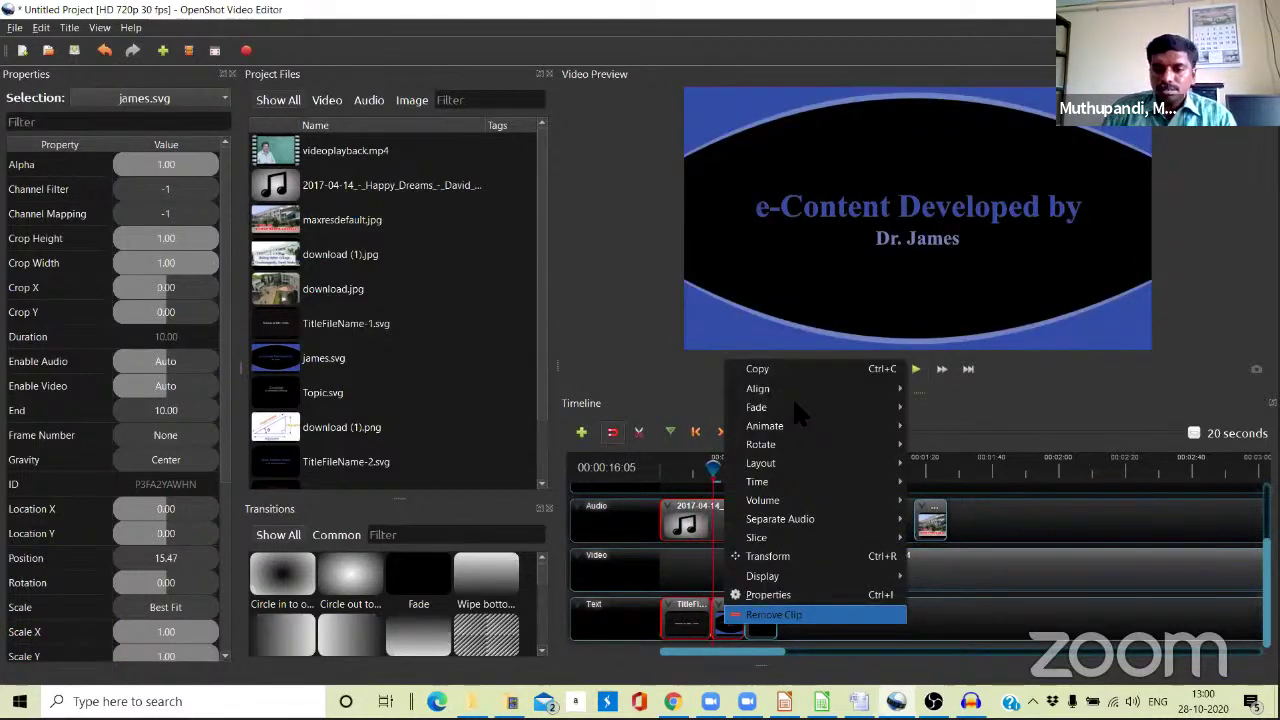
mouse_move(848, 412)
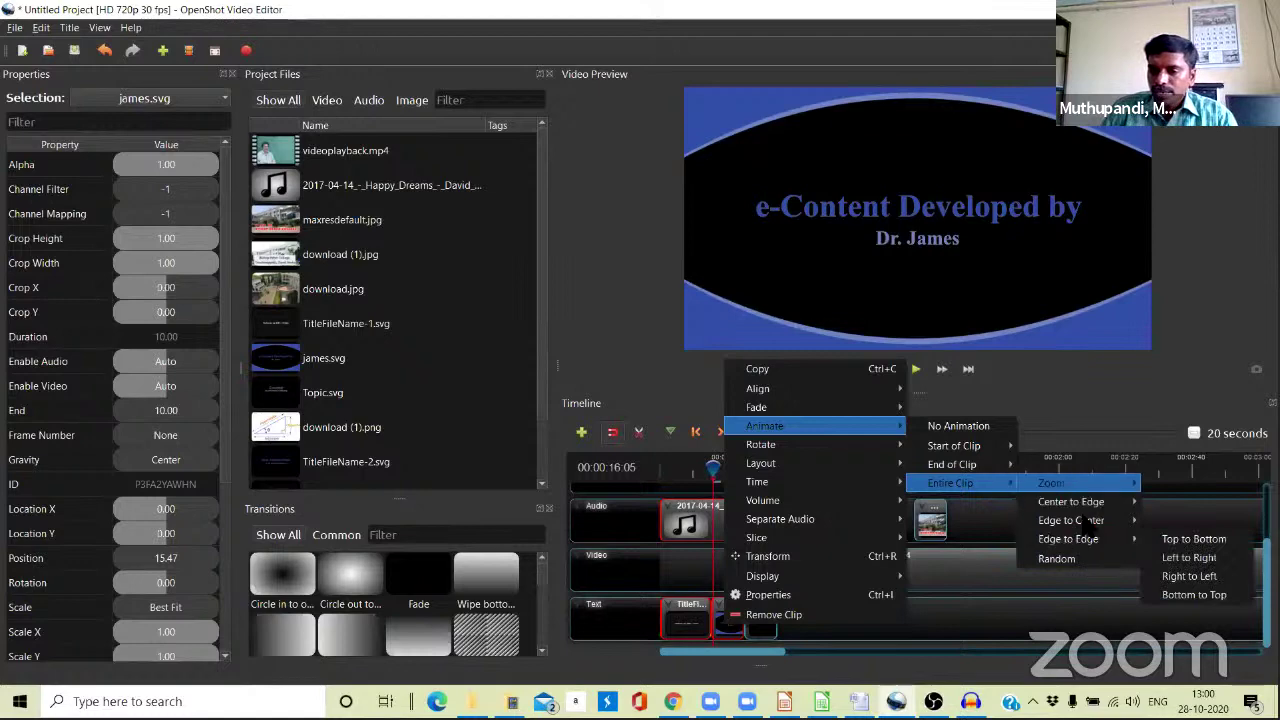
mouse_move(1075, 501)
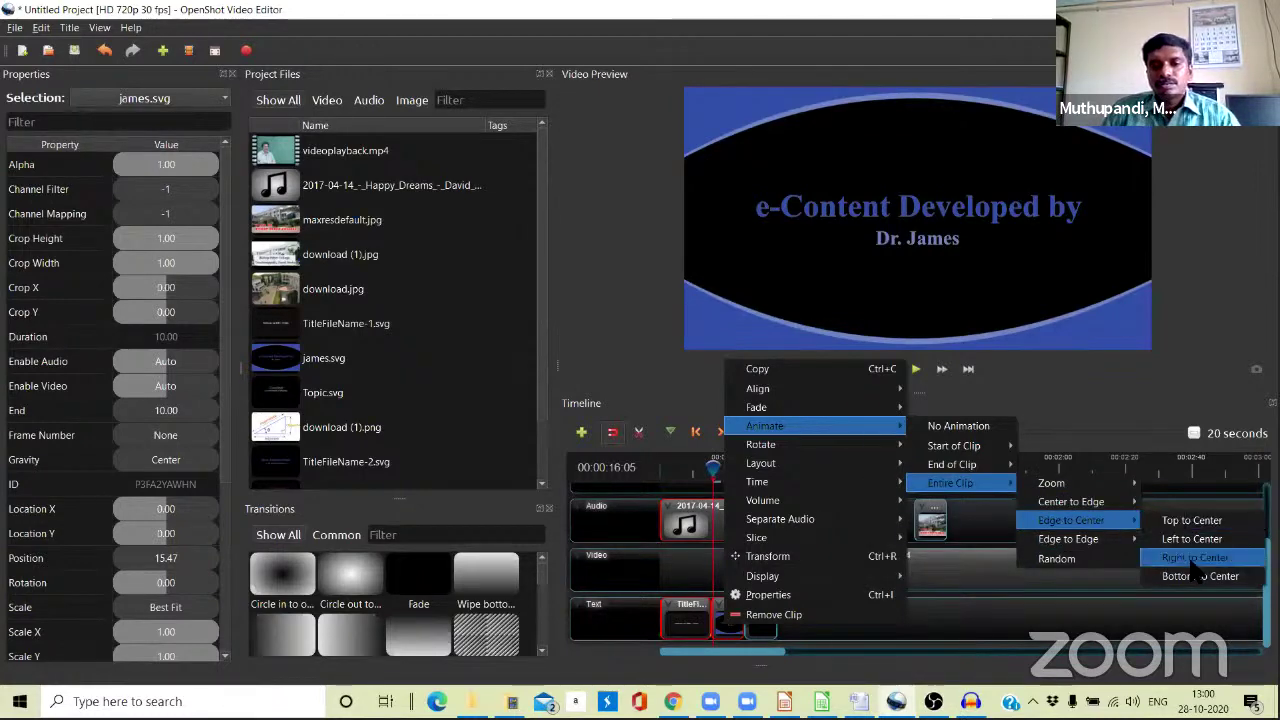
click(1200, 576)
click(711, 468)
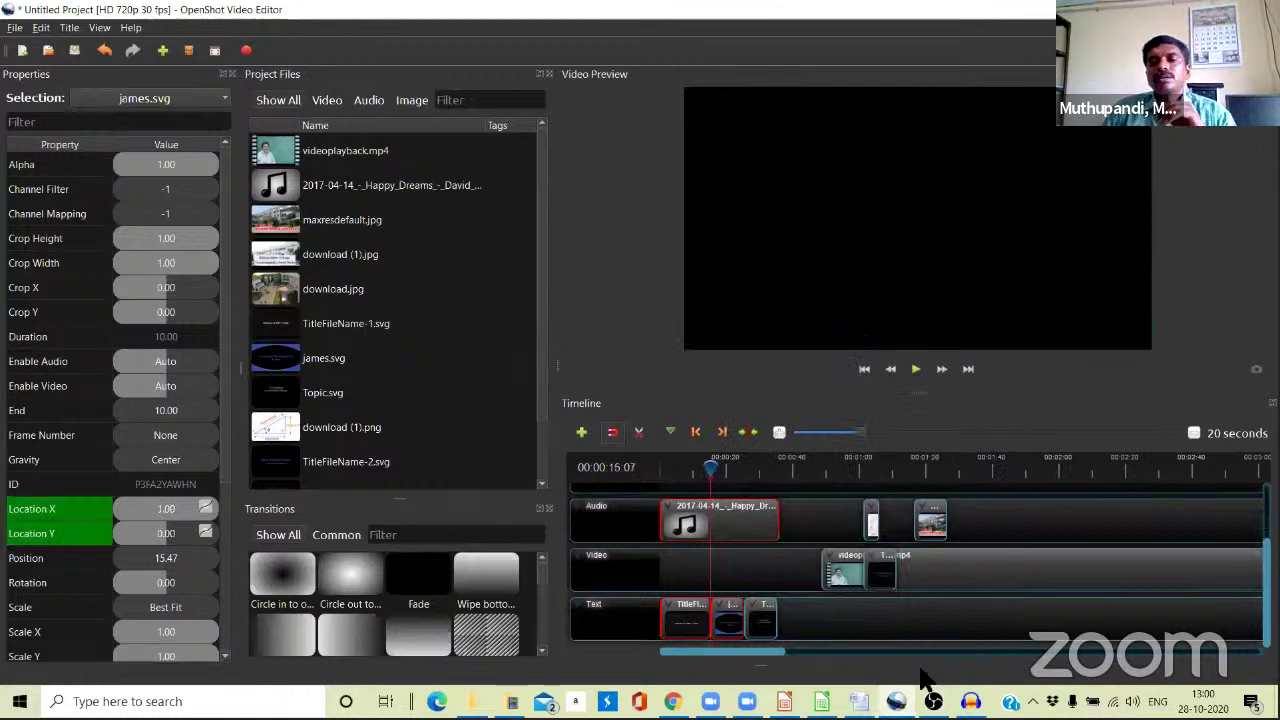
key(space)
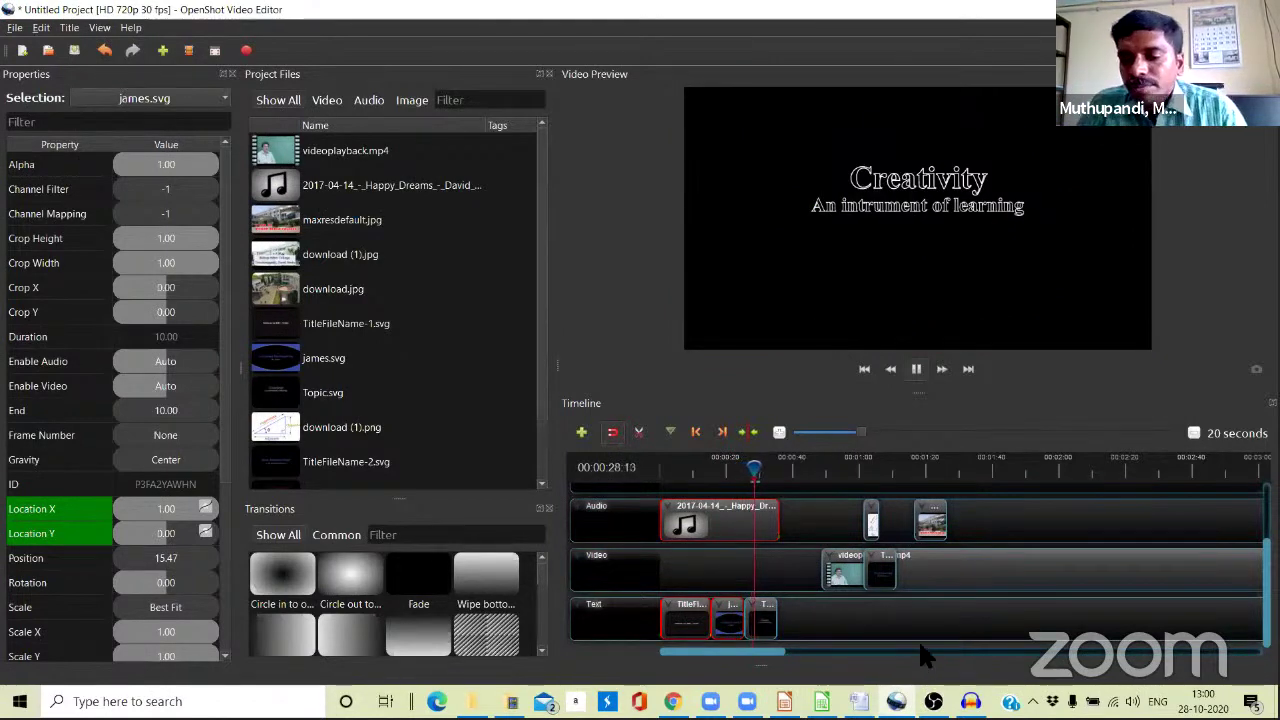
key(space)
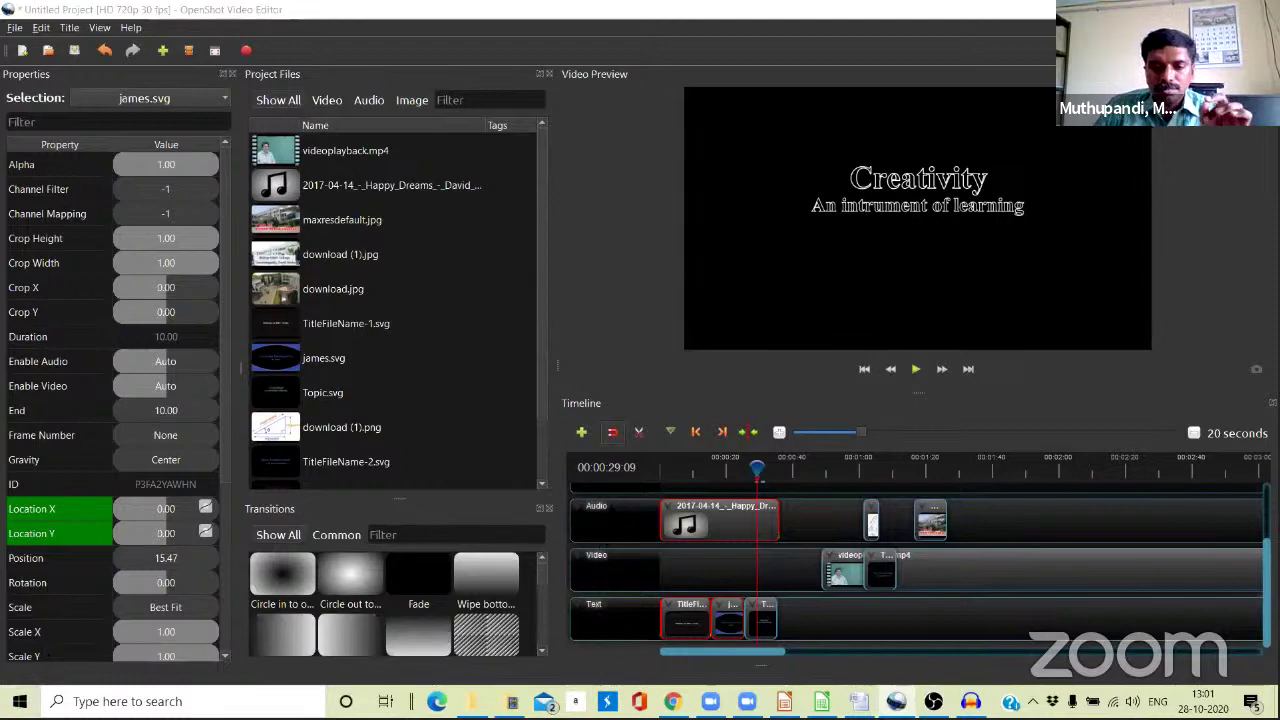
Switch to the LibreOffice Impress presentation, capture a screenshot of slide 39 shown full screen, and exit the slide show.
scroll(742, 570, up, 2)
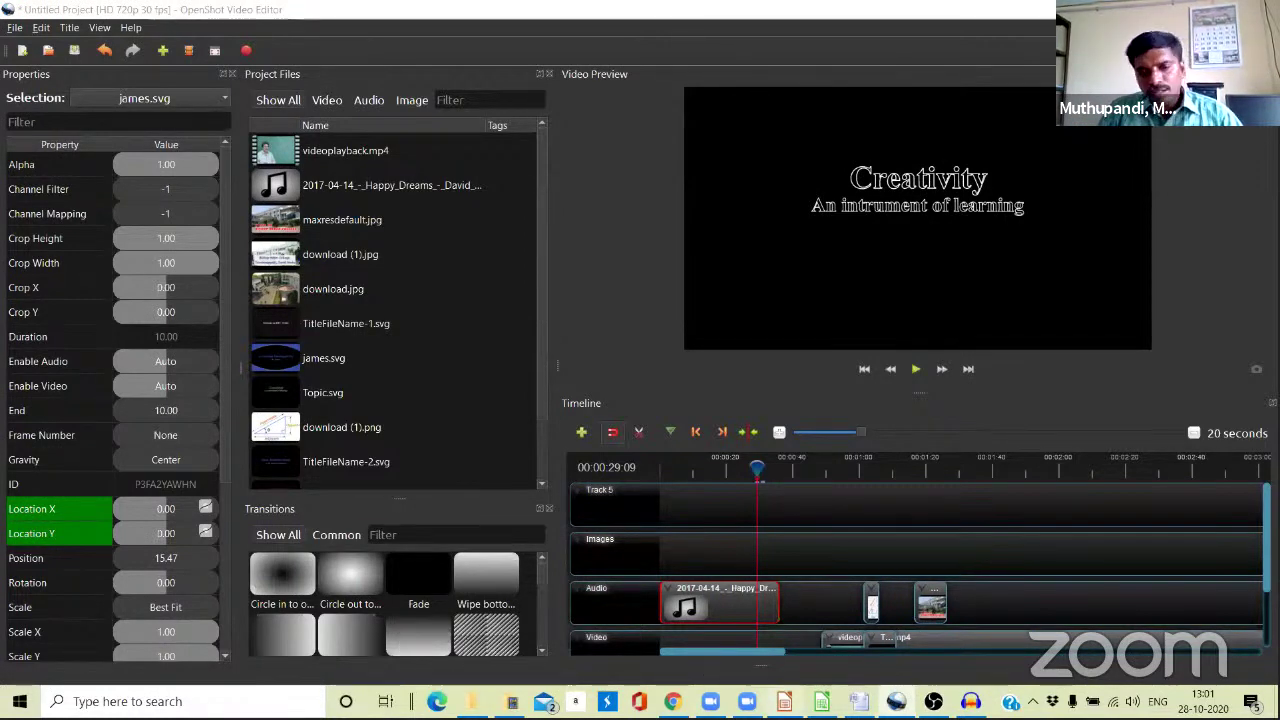
click(784, 701)
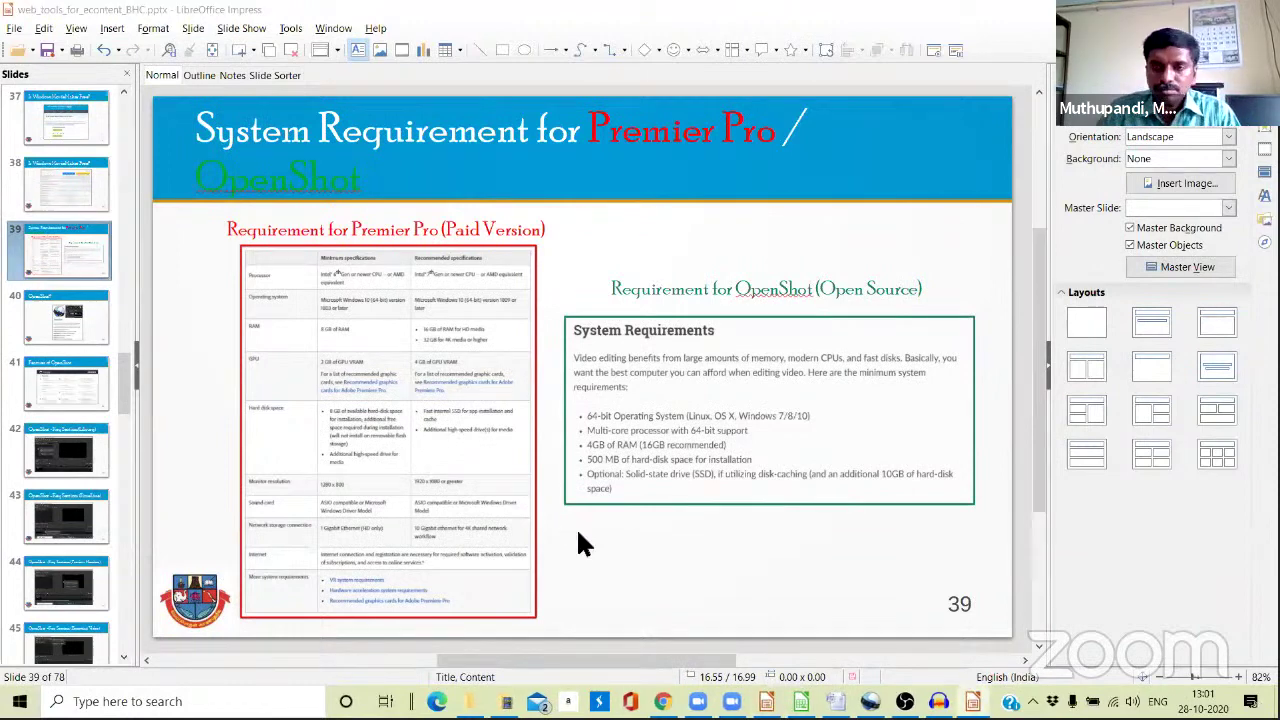
key(shift+F5)
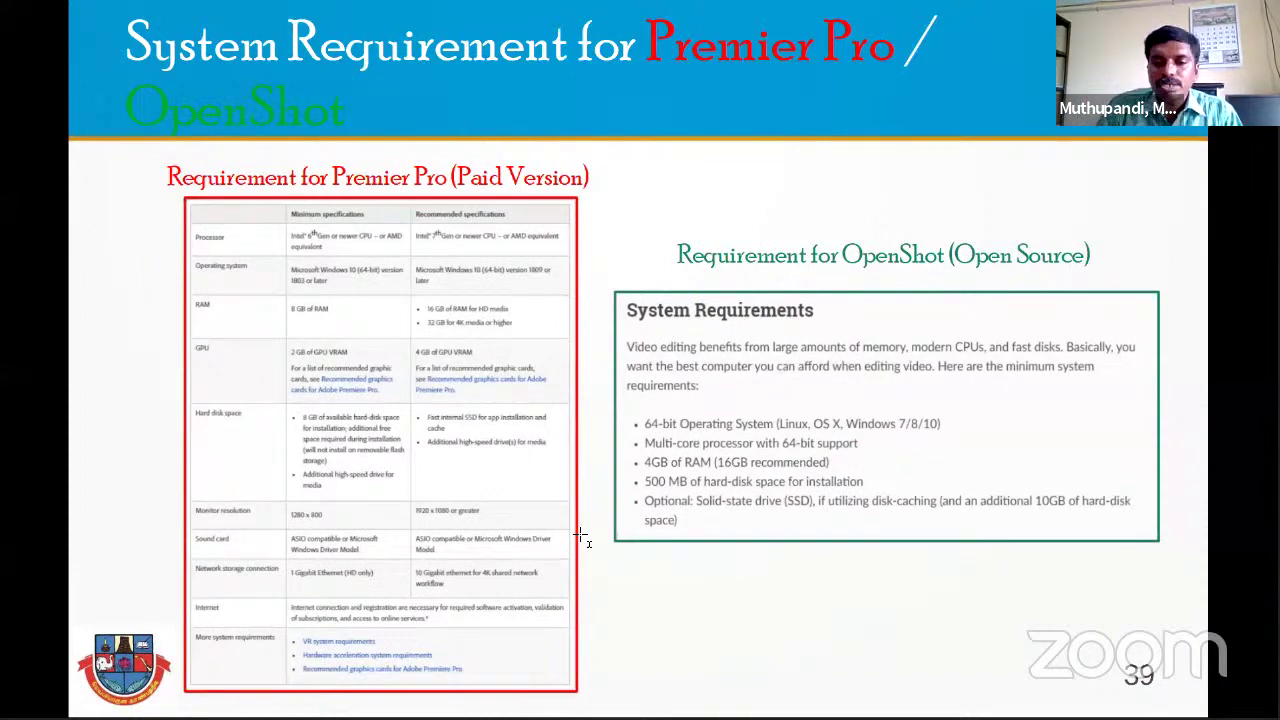
key(Escape)
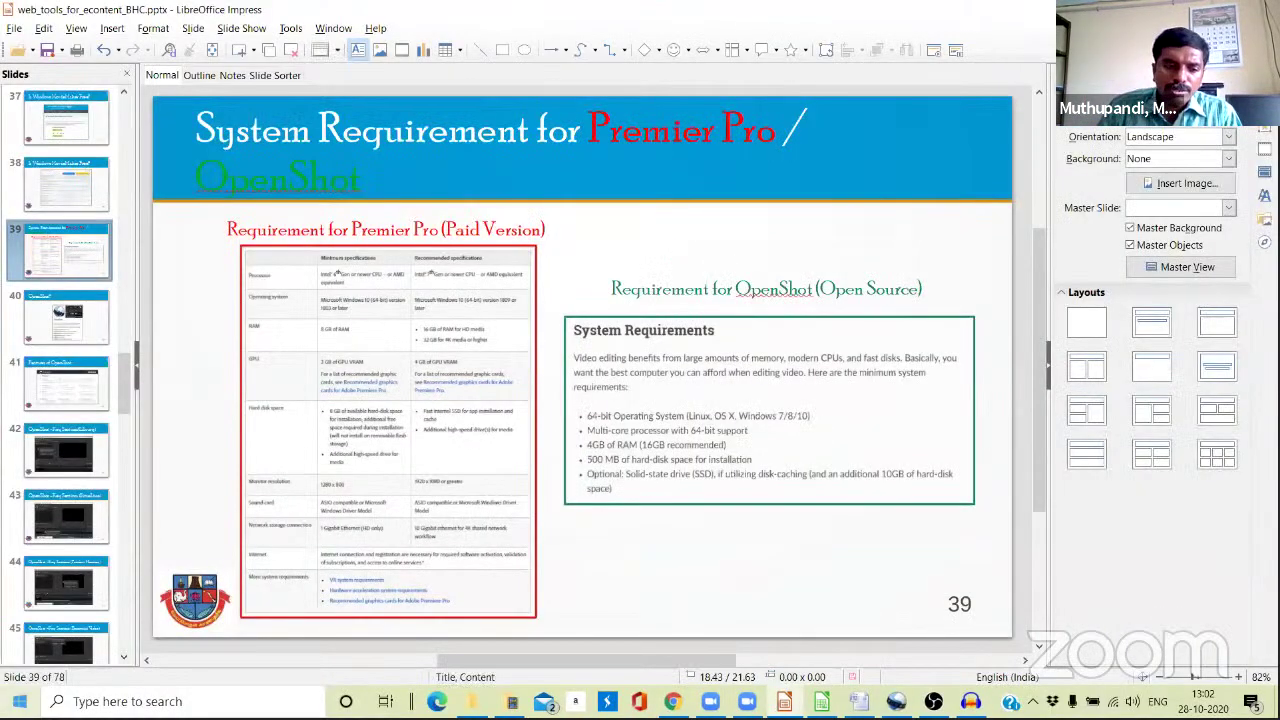
Search Windows for "photo" and launch Adobe Photoshop 7.0.
key(super)
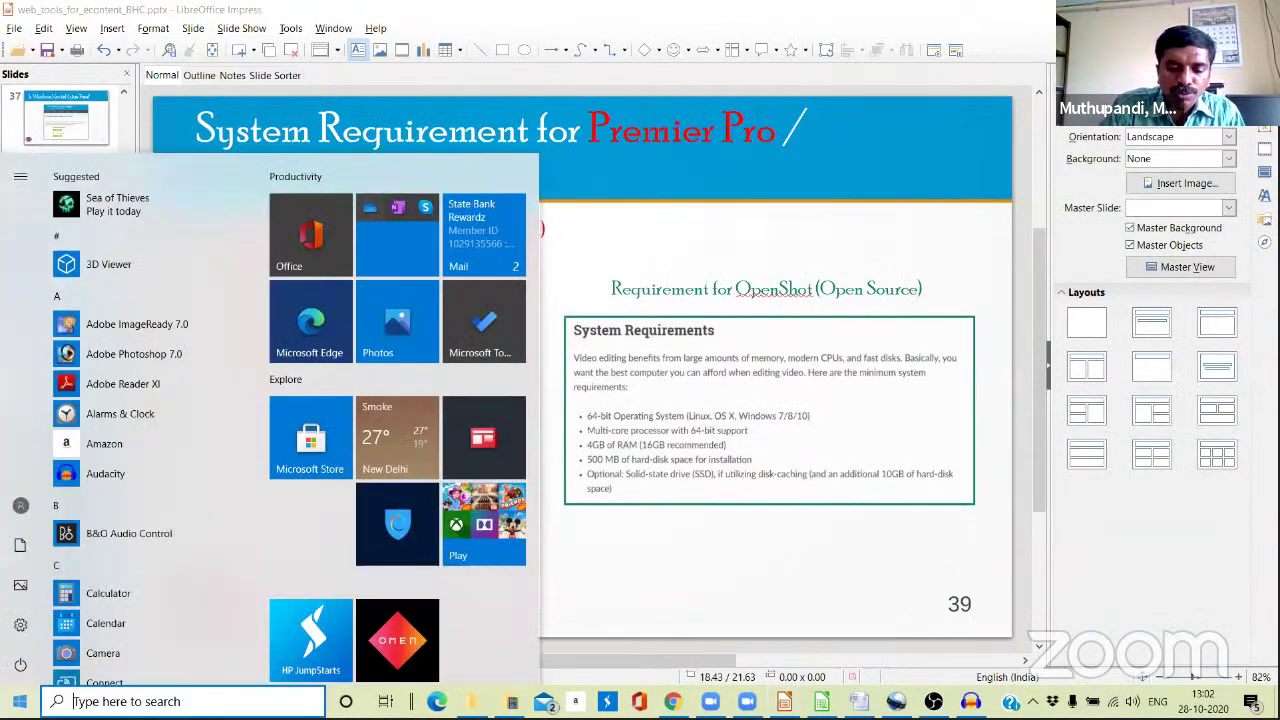
text(photo)
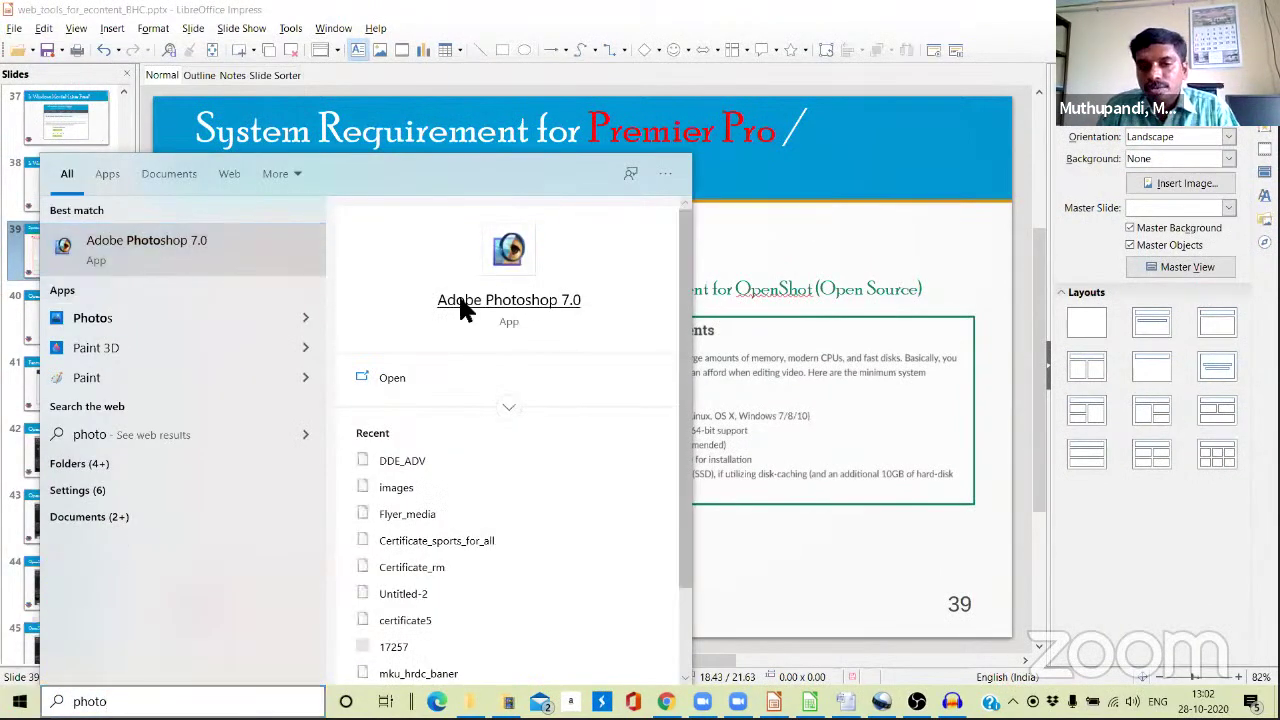
click(526, 263)
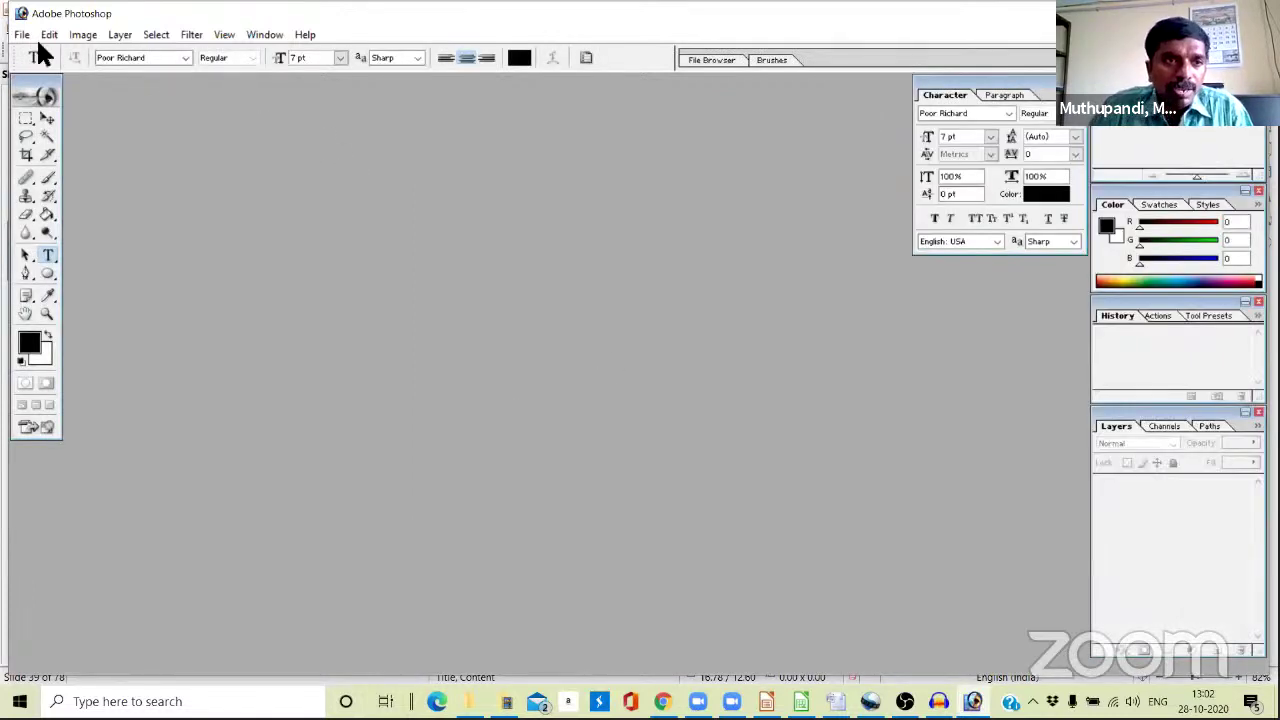
Create a new white 1920 x 1080 pixel RGB document and paste the captured slide screenshot into it.
click(20, 36)
click(64, 53)
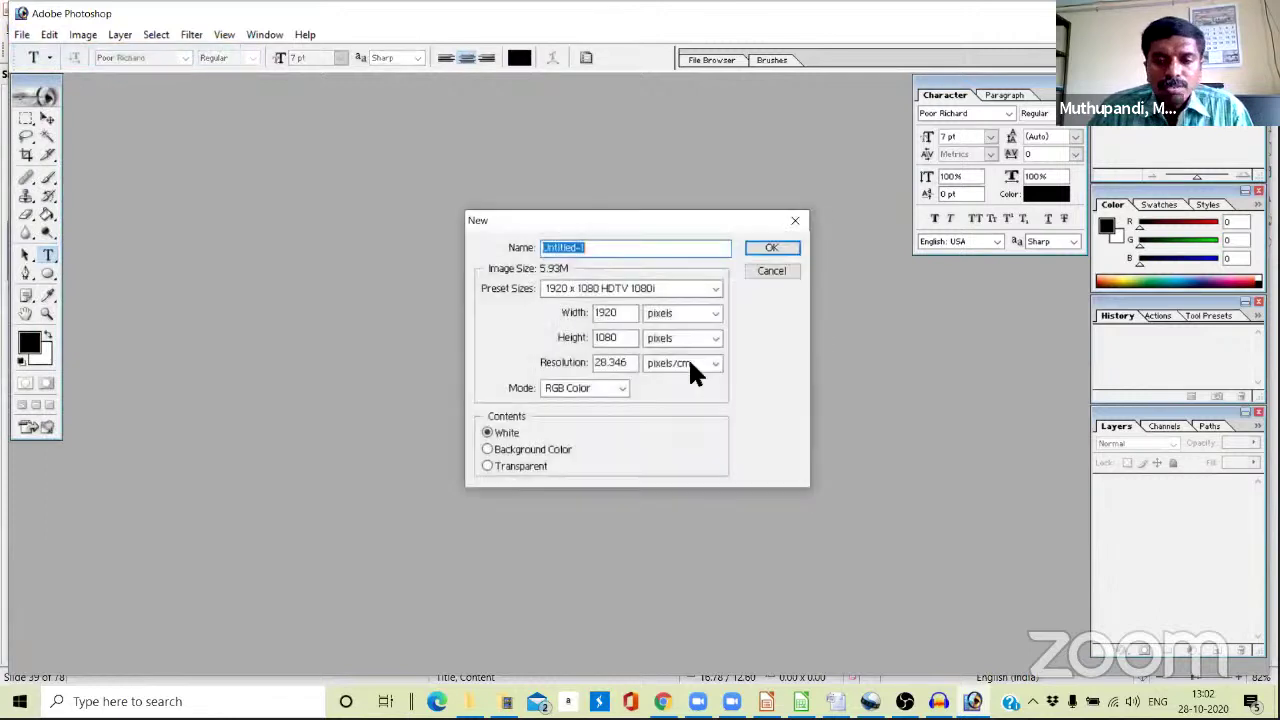
click(755, 245)
key(ctrl+v)
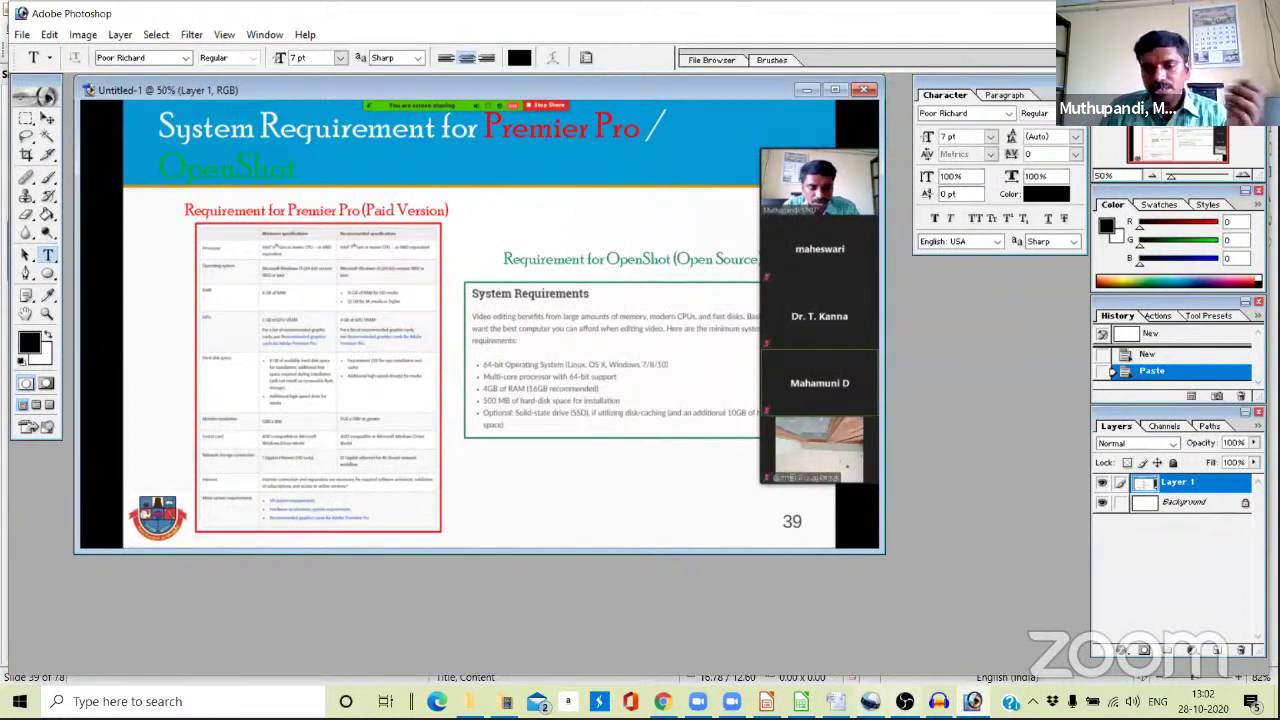
Switch back to OpenShot and move the playhead to the start of the timeline.
key(alt+Tab)
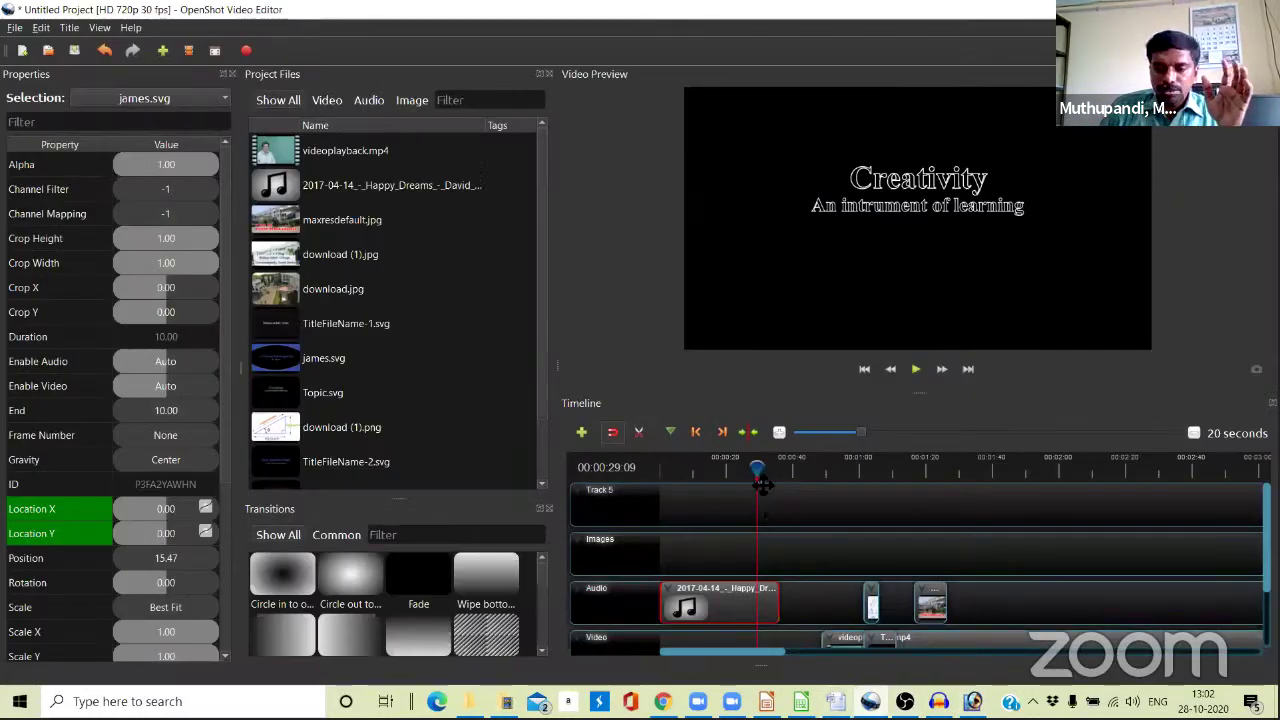
drag(757, 467, 687, 467)
click(647, 477)
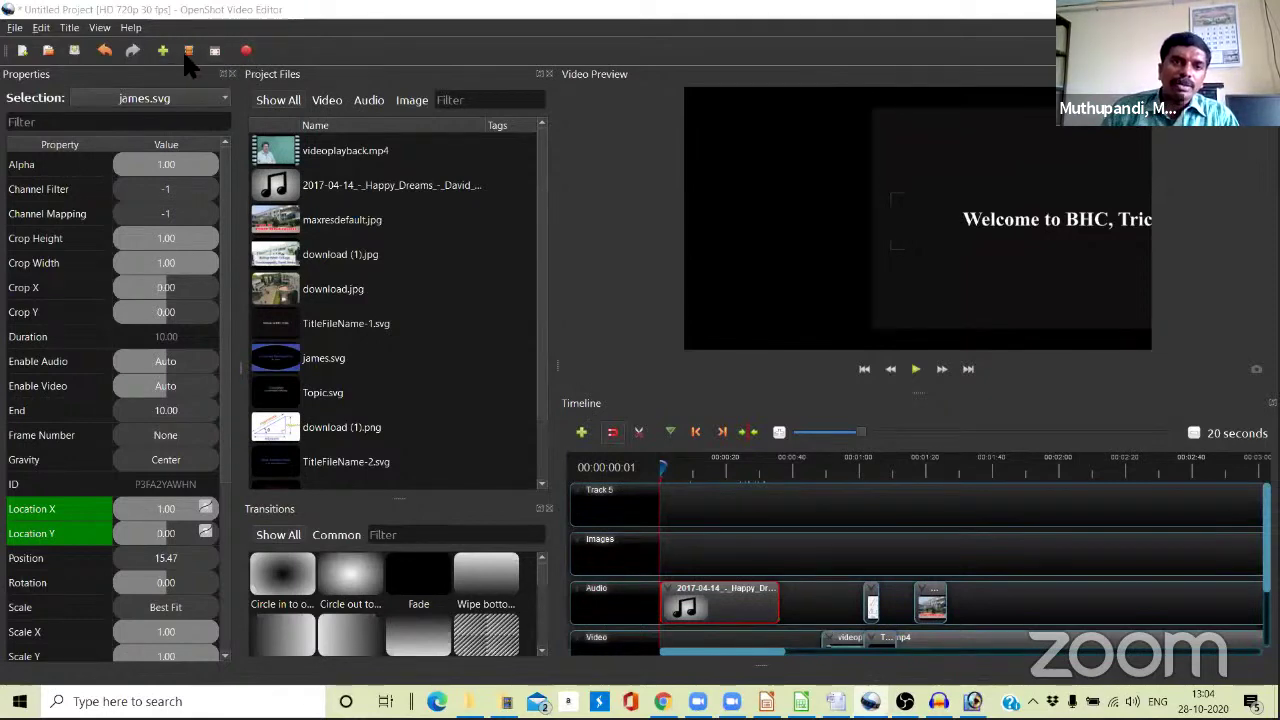
Open the video export settings and name the output file Demo Project.
click(248, 51)
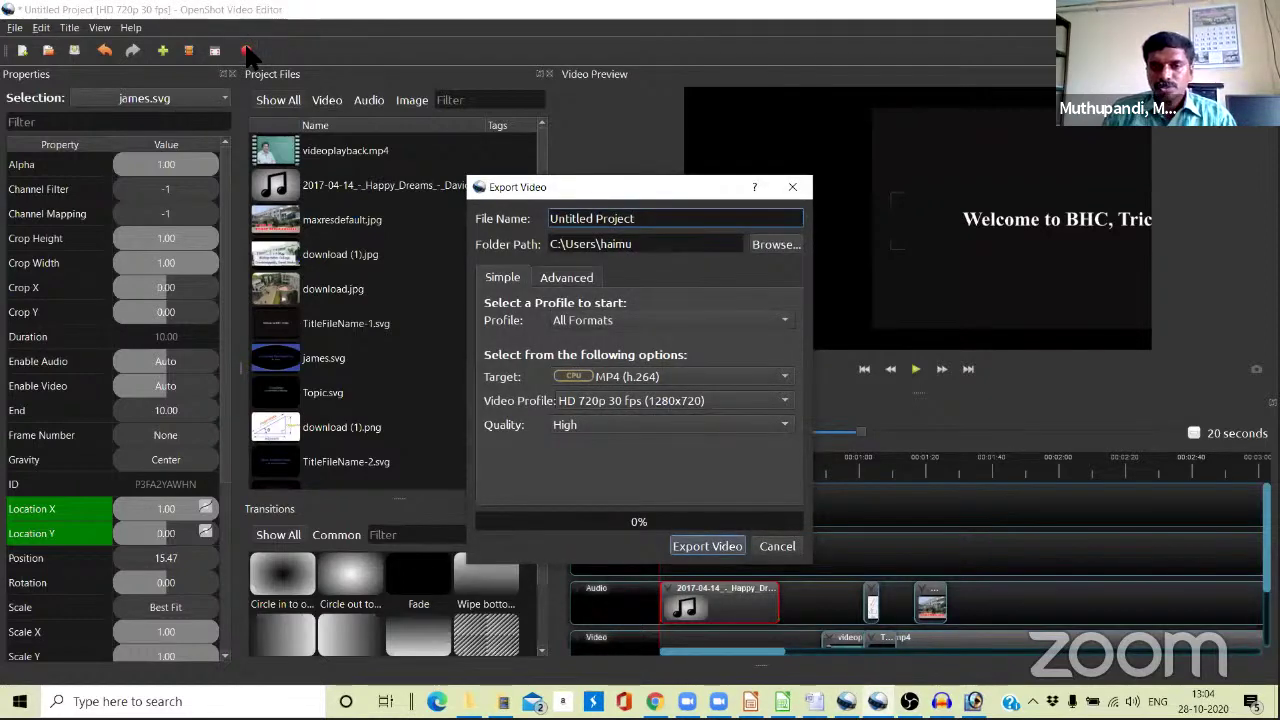
triple_click(548, 218)
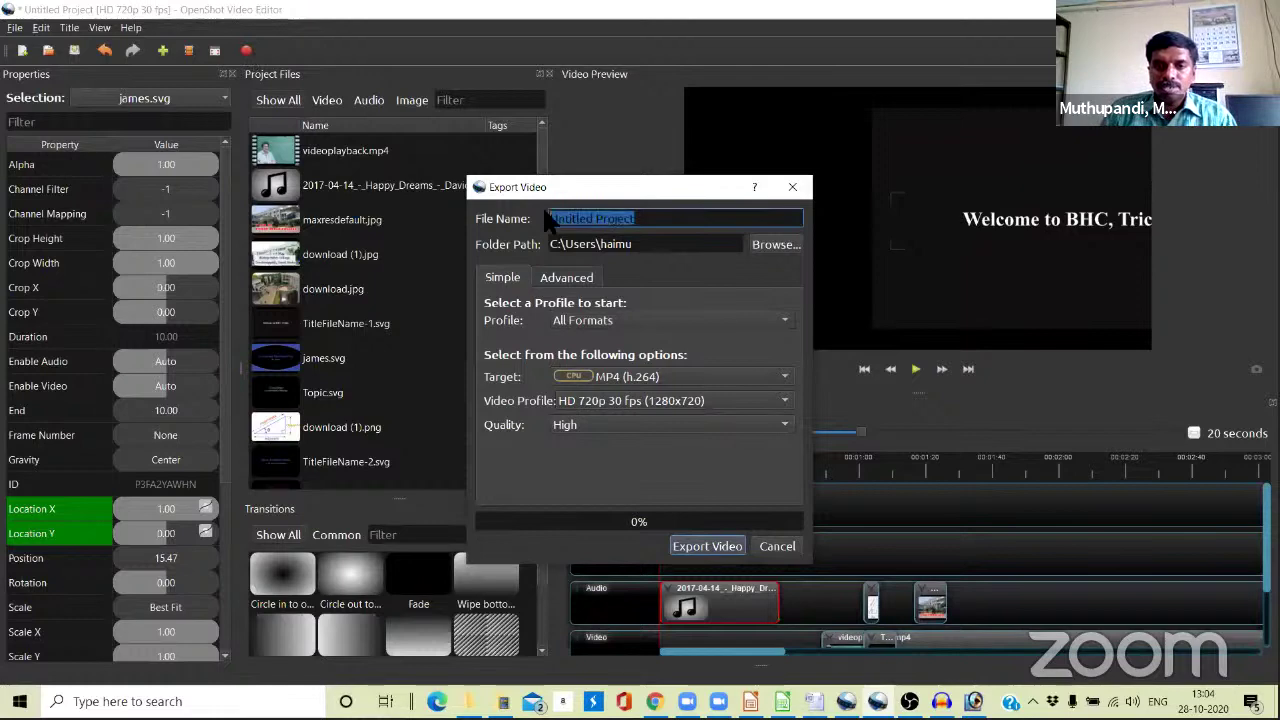
text(Demo Proje)
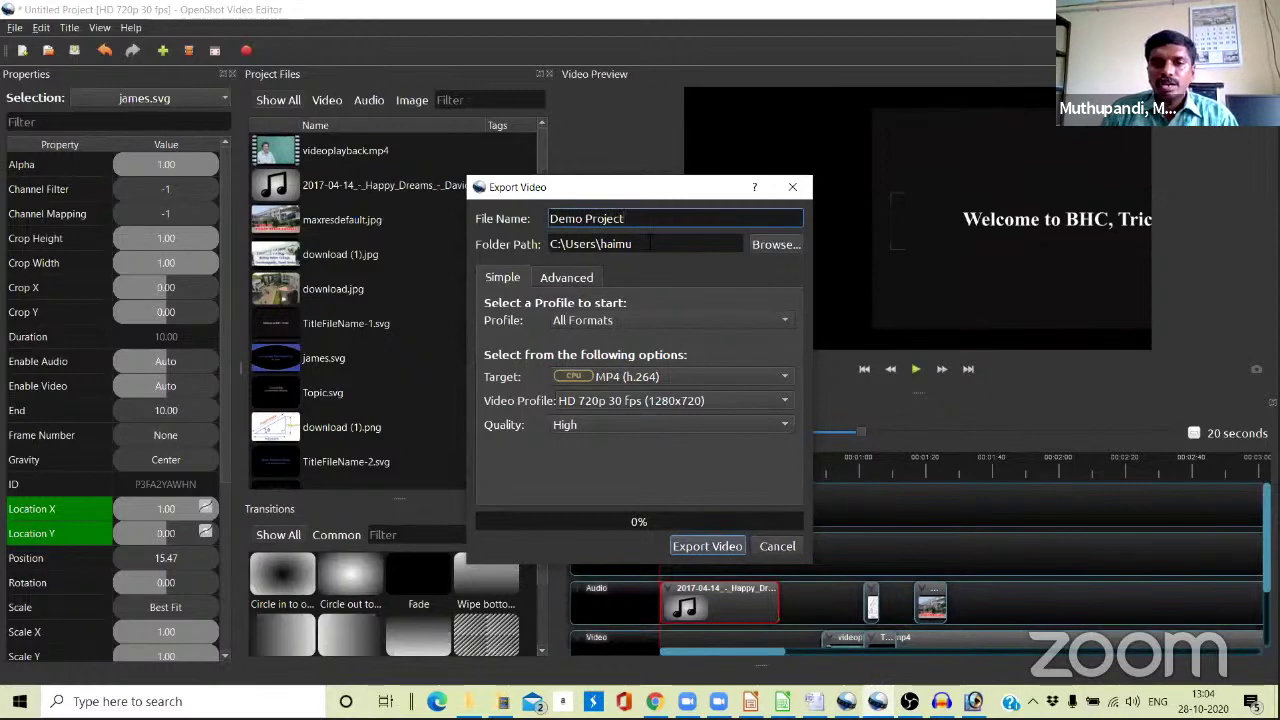
Set the export destination to the BHC folder on the Desktop.
click(778, 248)
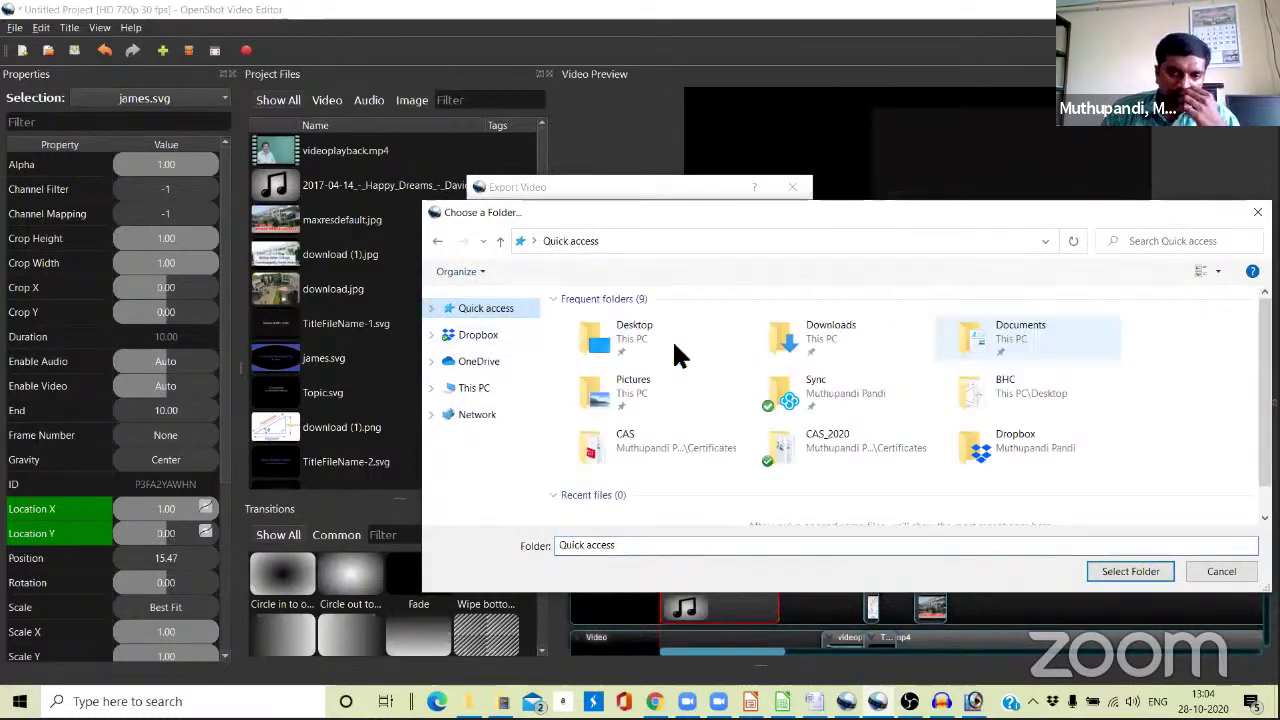
click(640, 330)
double_click(592, 338)
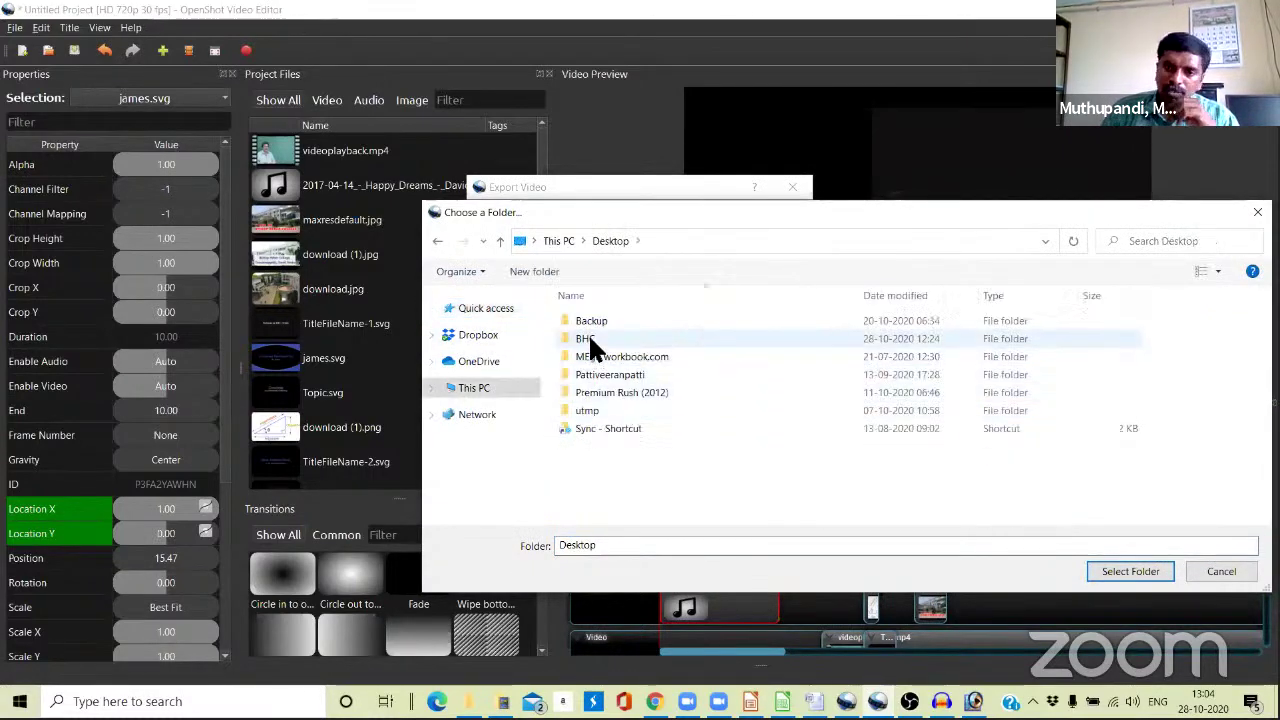
double_click(589, 334)
click(602, 545)
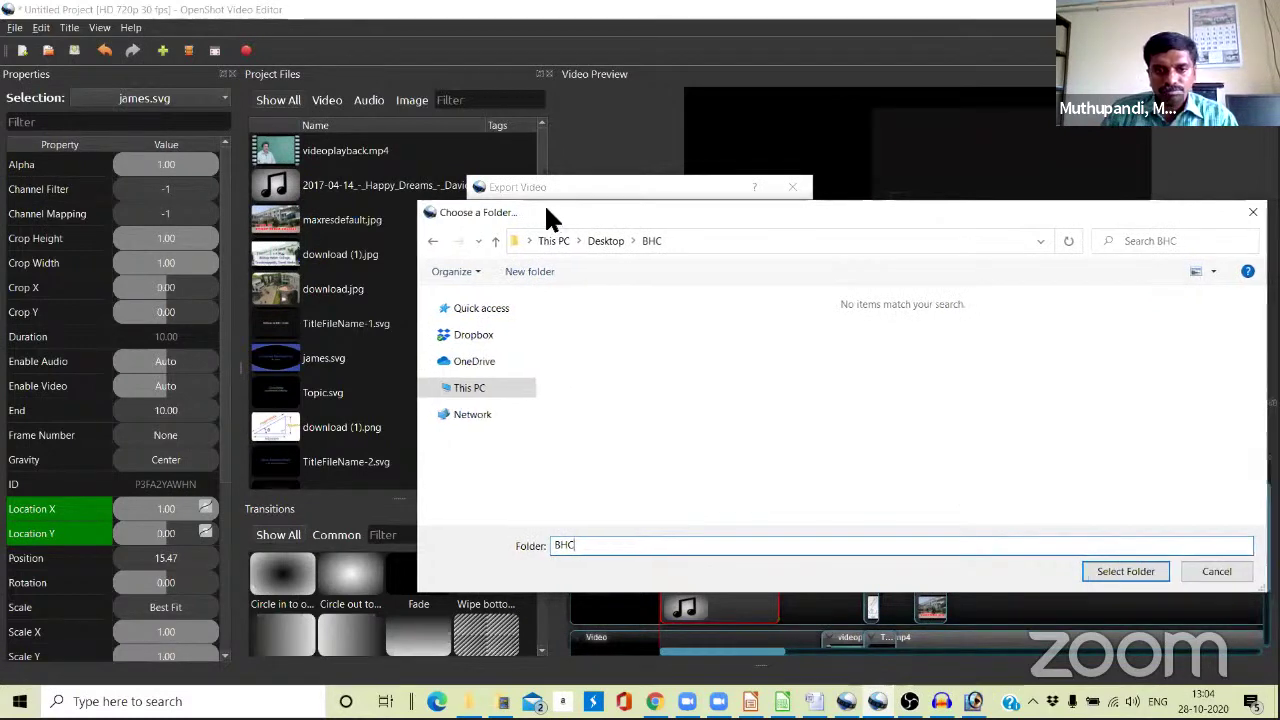
drag(544, 203, 423, 202)
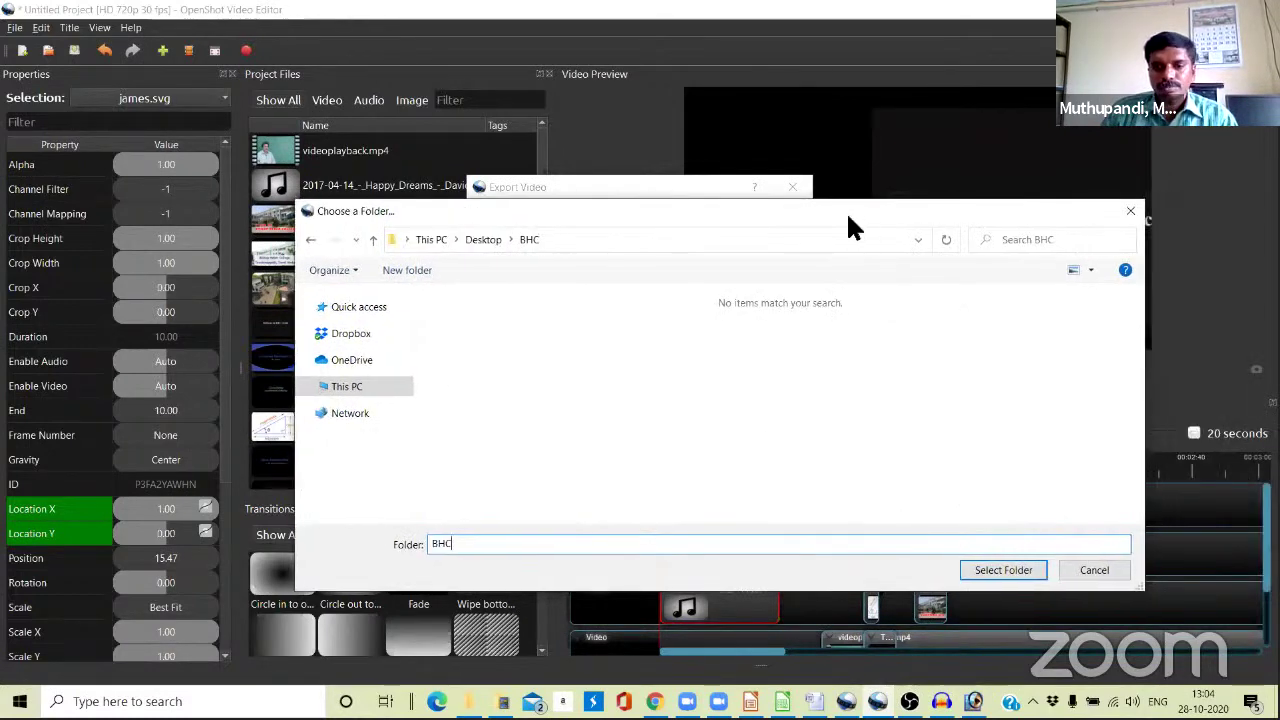
drag(846, 215, 686, 232)
click(848, 587)
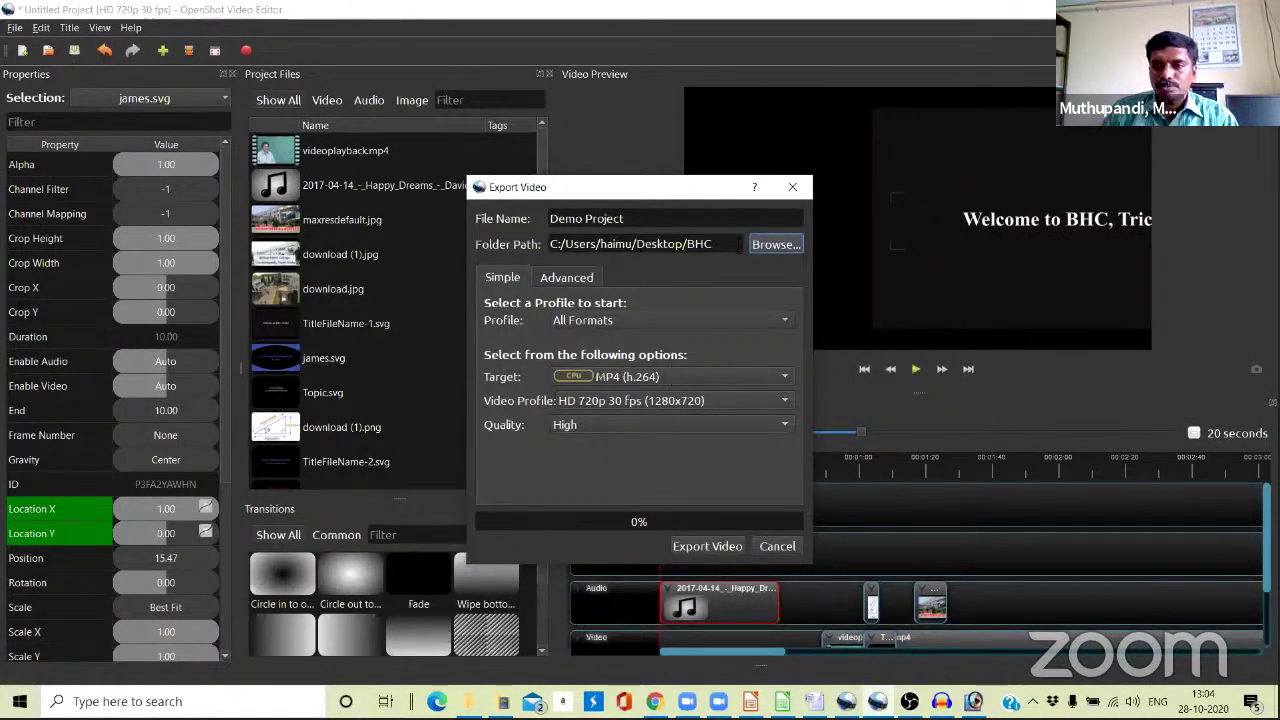
Look through the available export profiles for the video.
click(600, 318)
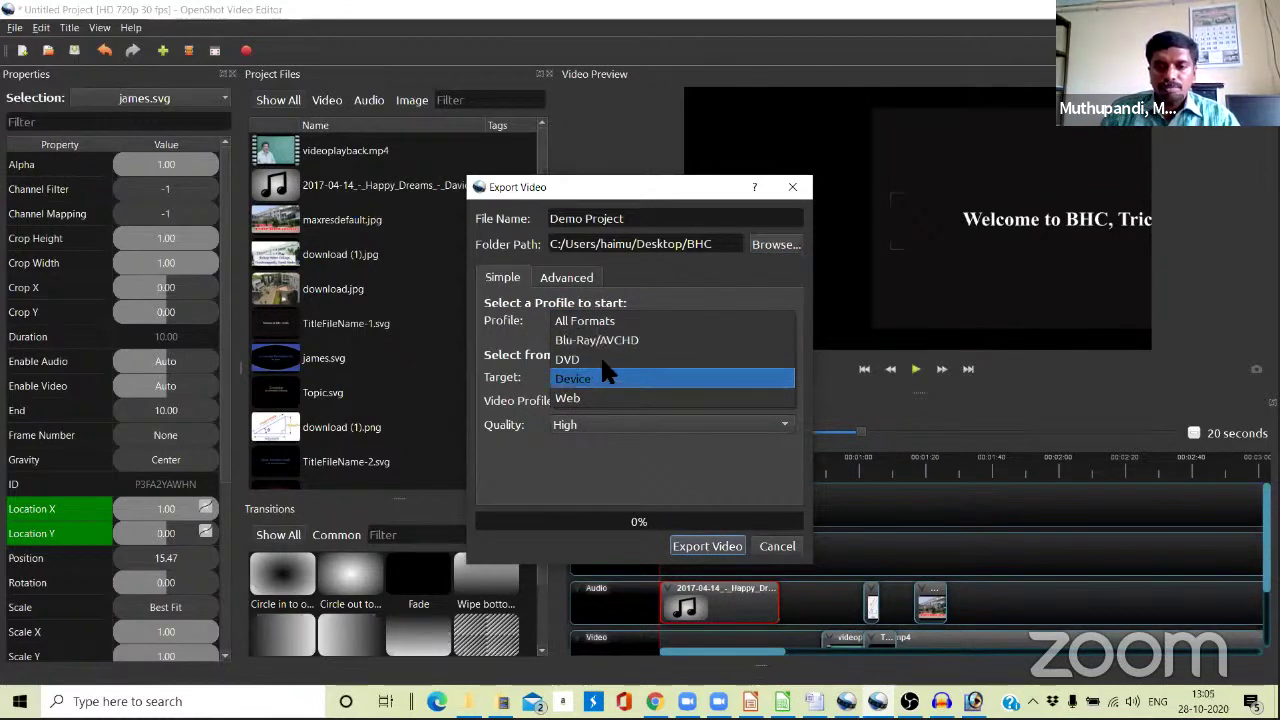
click(778, 280)
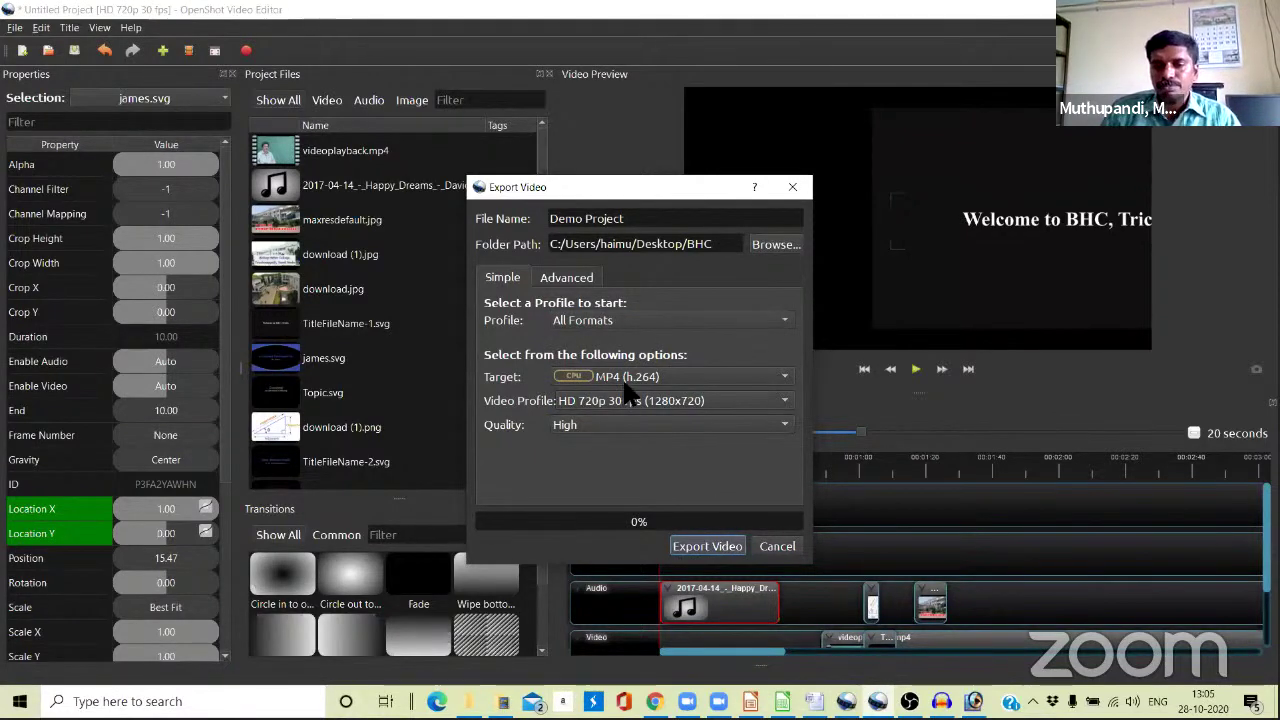
click(629, 322)
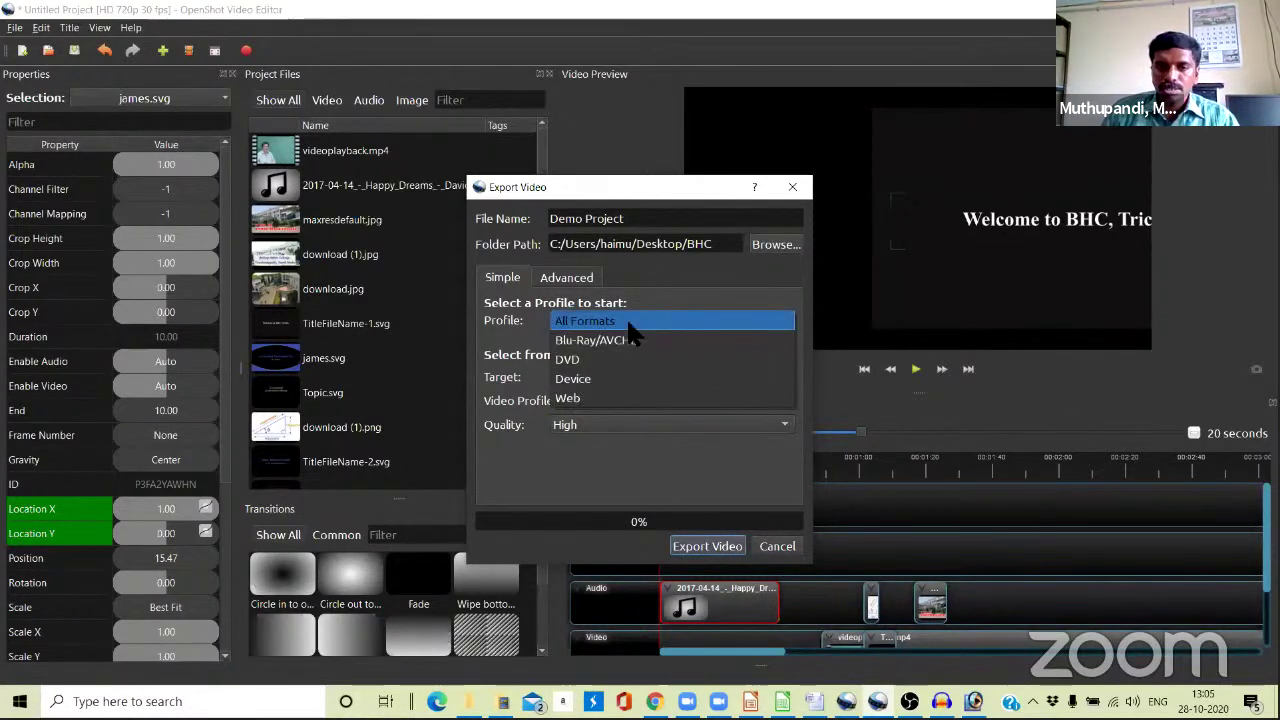
click(513, 341)
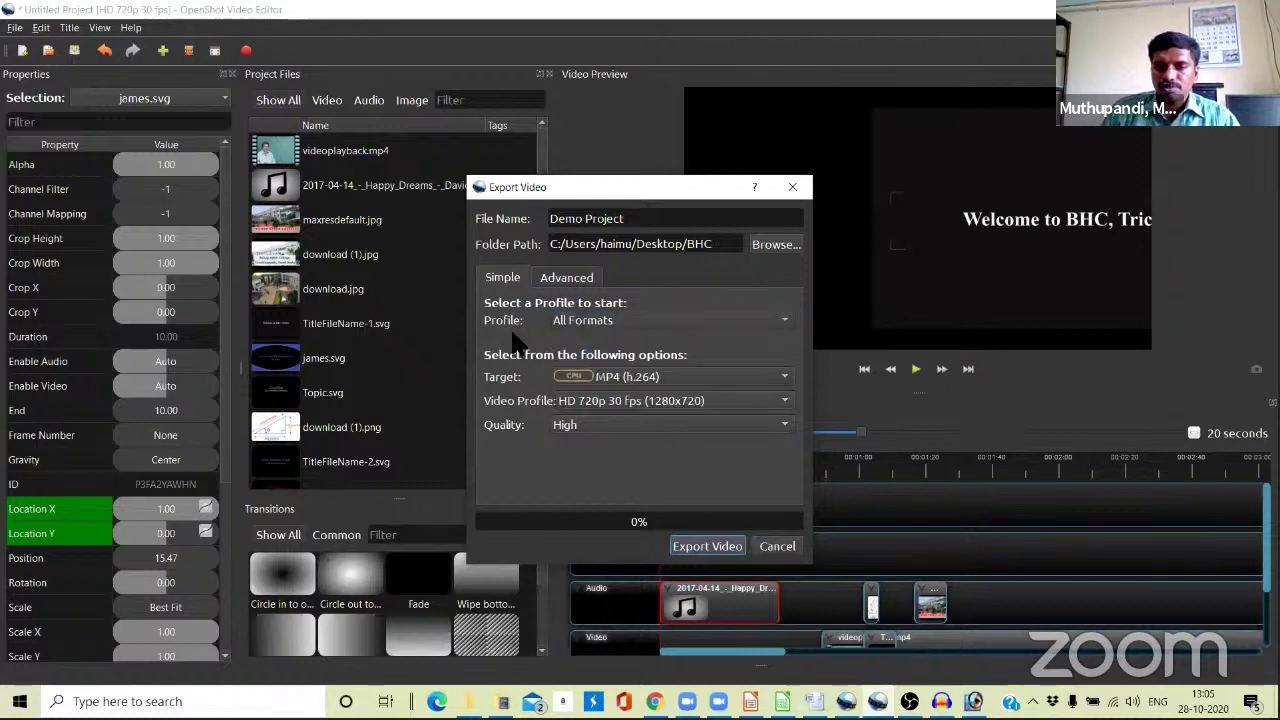
Set the export target to MP4 (h.264 qsv) and review the list of video profiles.
click(632, 378)
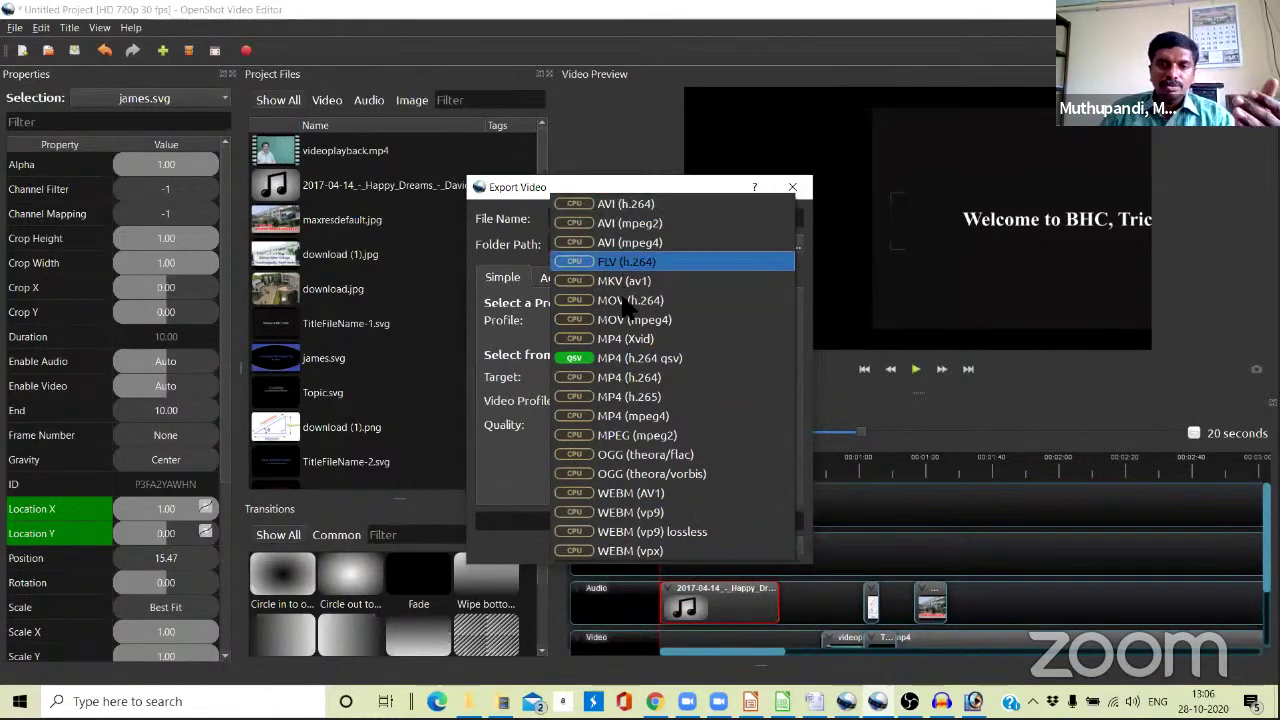
click(660, 360)
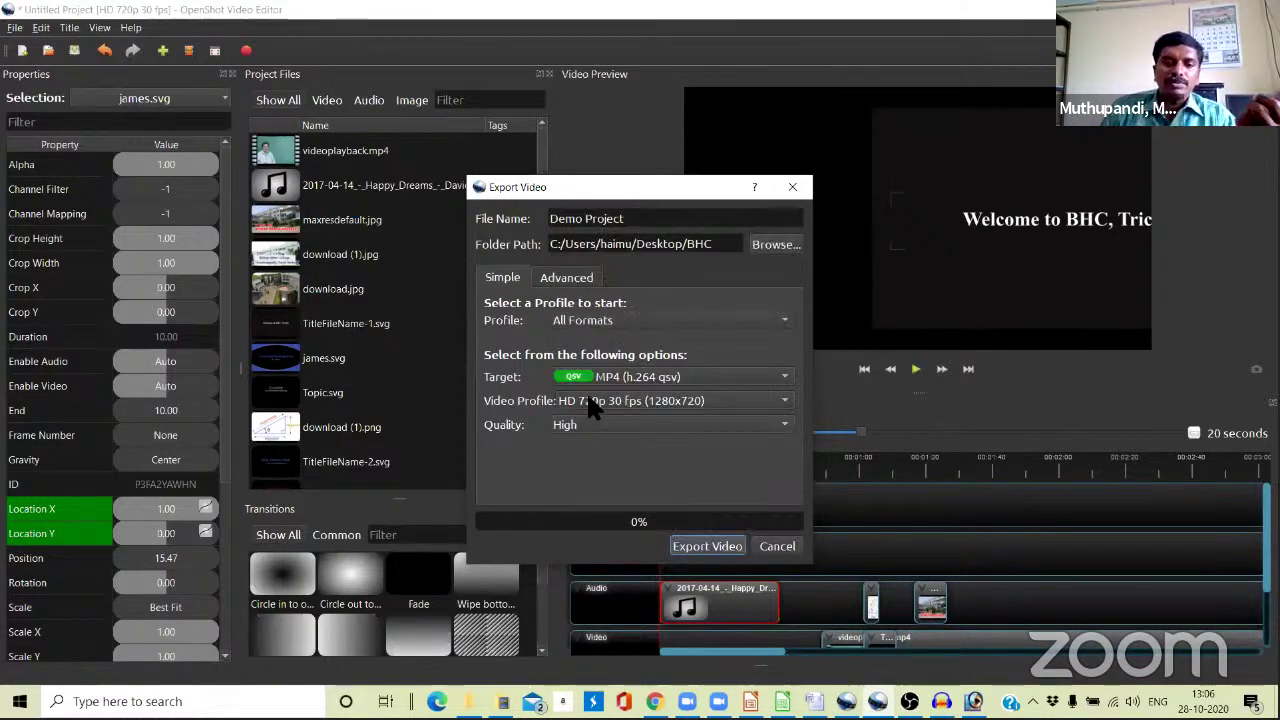
click(590, 405)
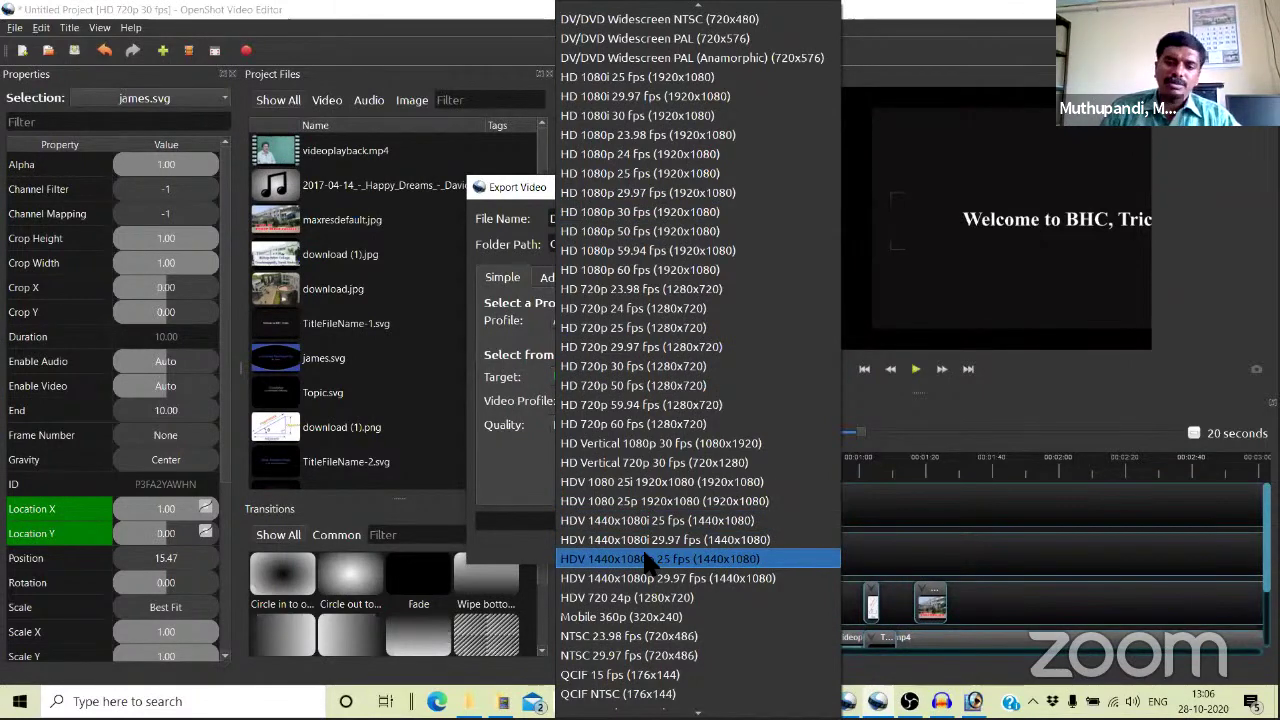
click(1016, 409)
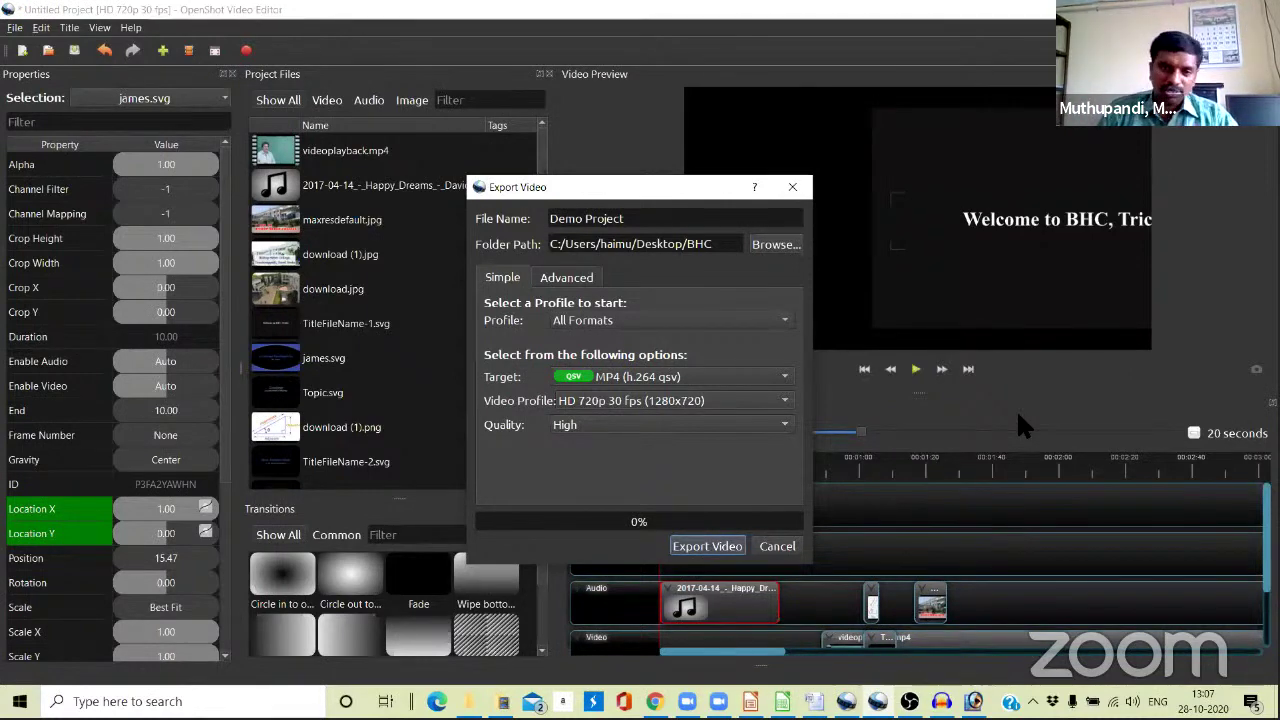
Review the export quality options and set the quality to Low.
click(656, 423)
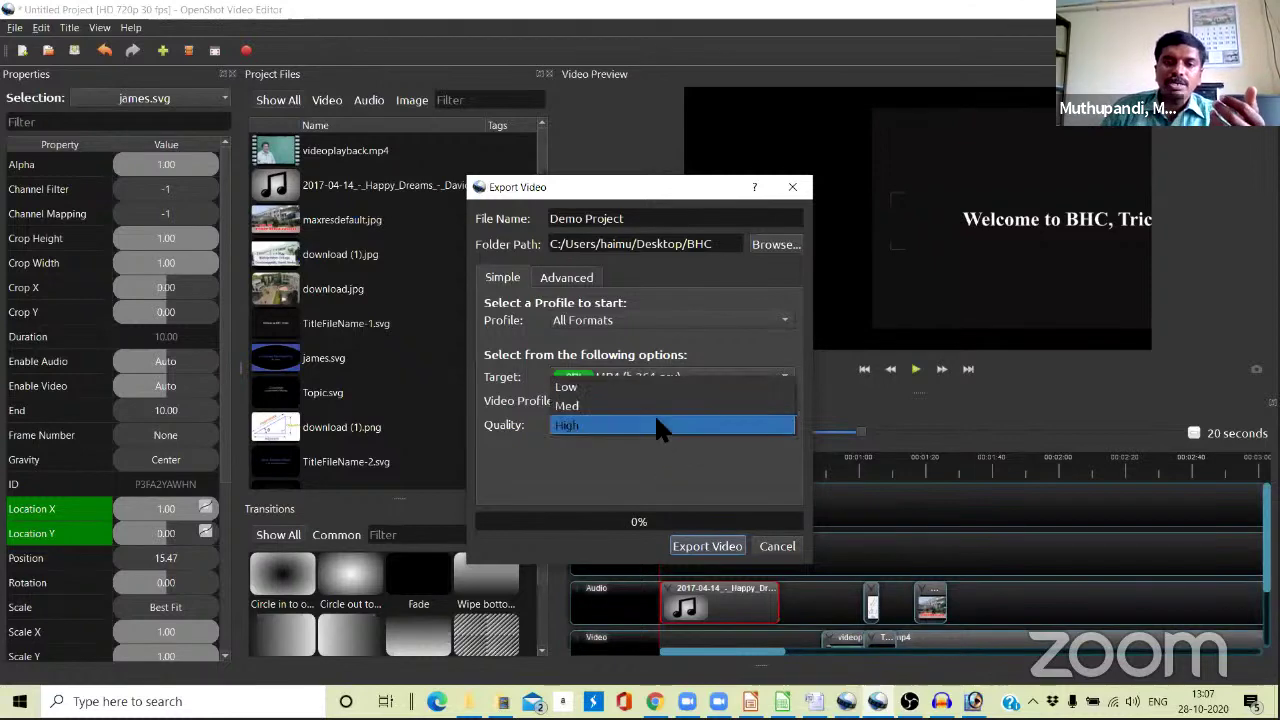
click(574, 459)
click(568, 413)
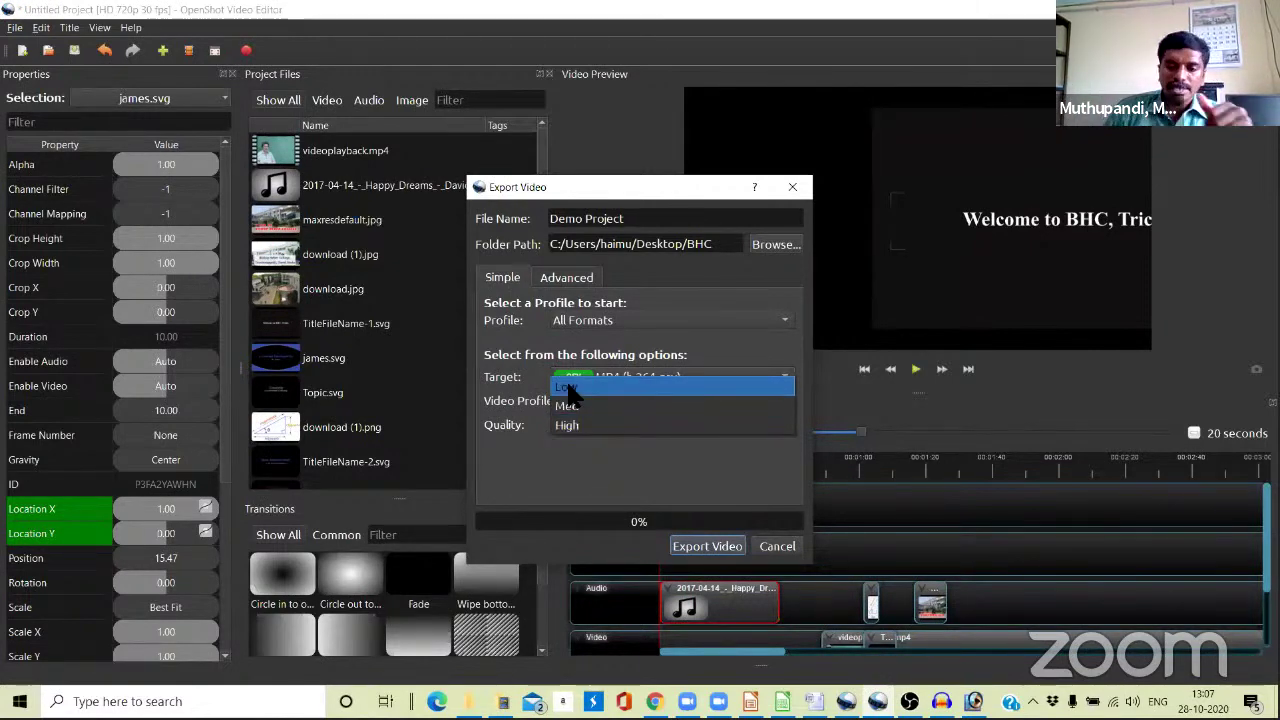
click(584, 469)
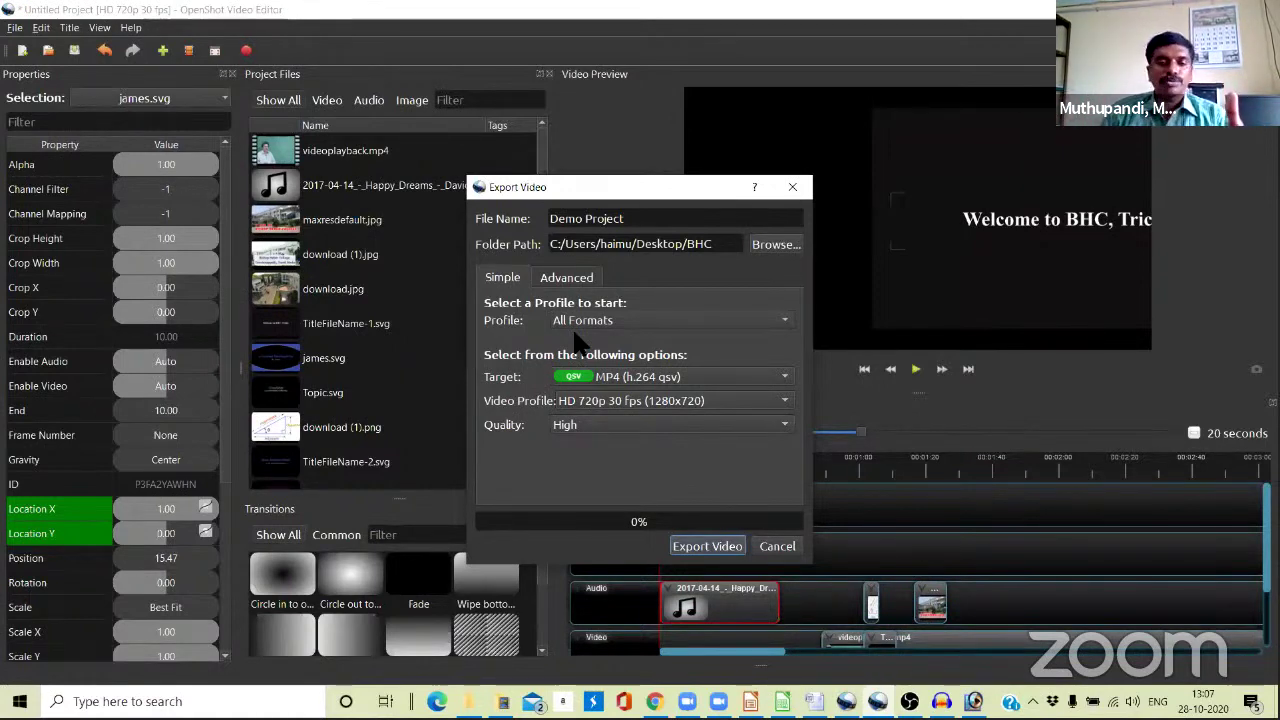
click(597, 424)
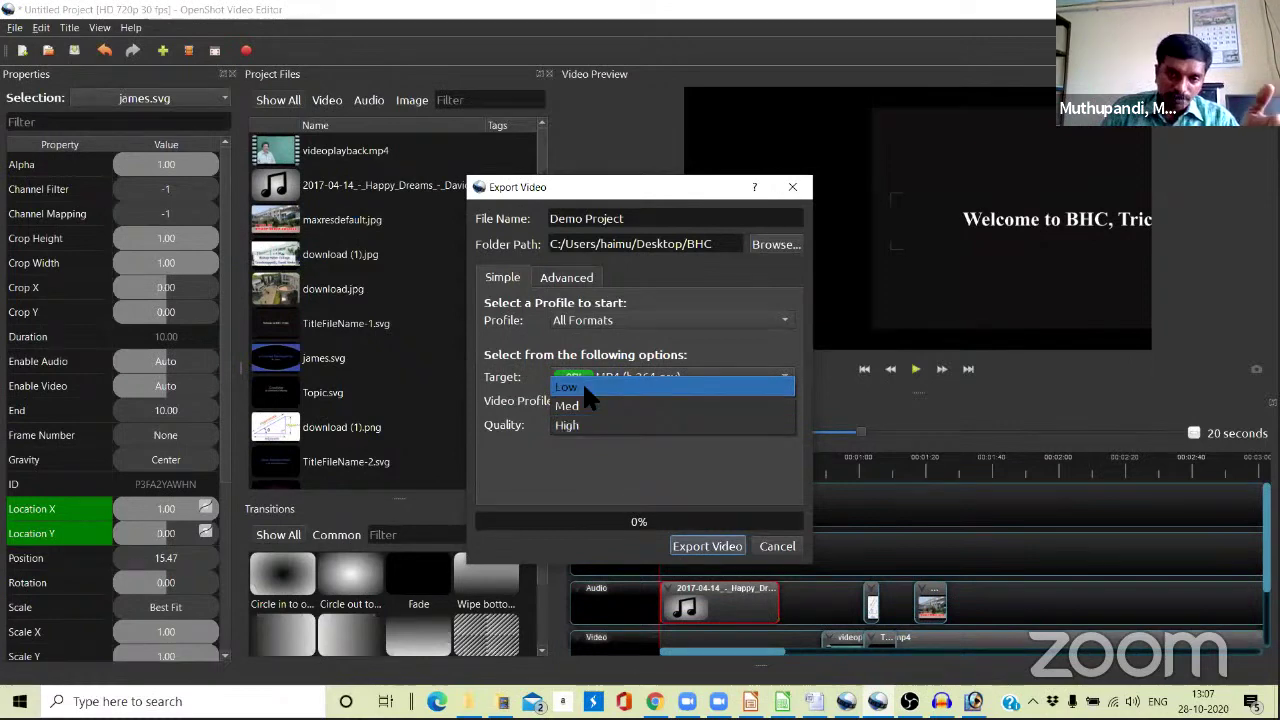
click(584, 387)
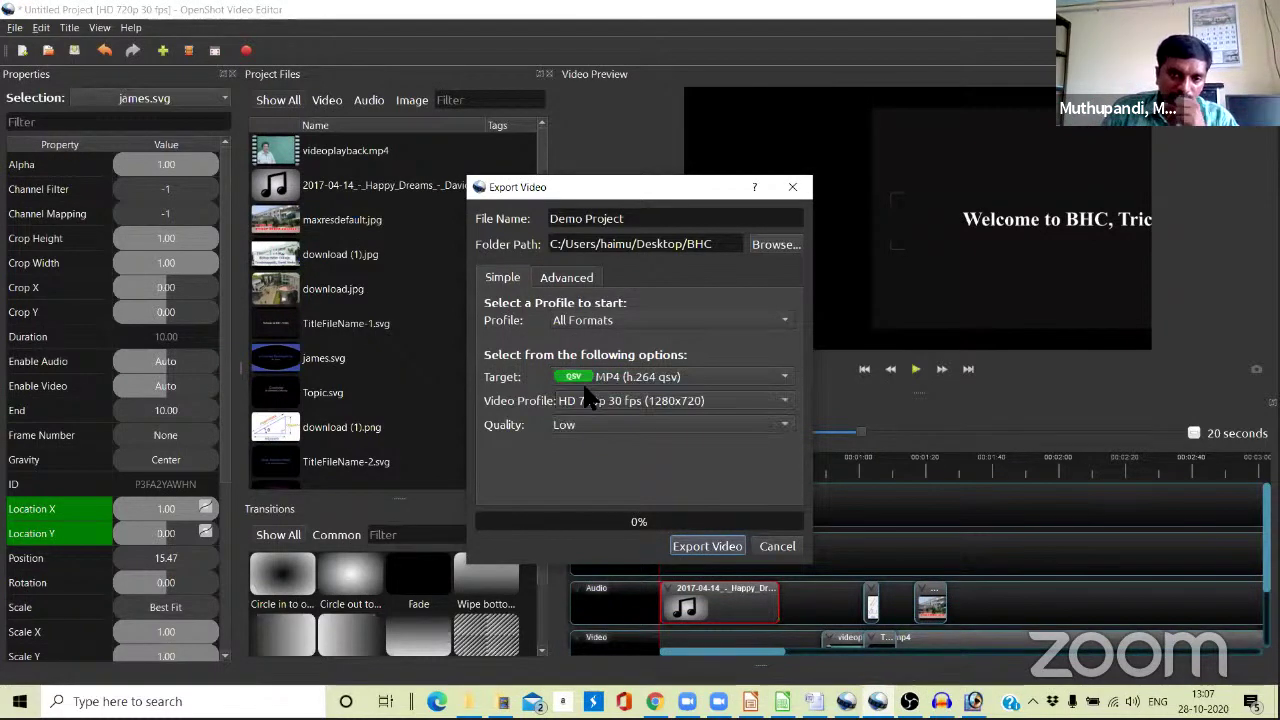
Export the video, wait for rendering to finish, and close the export window.
click(698, 552)
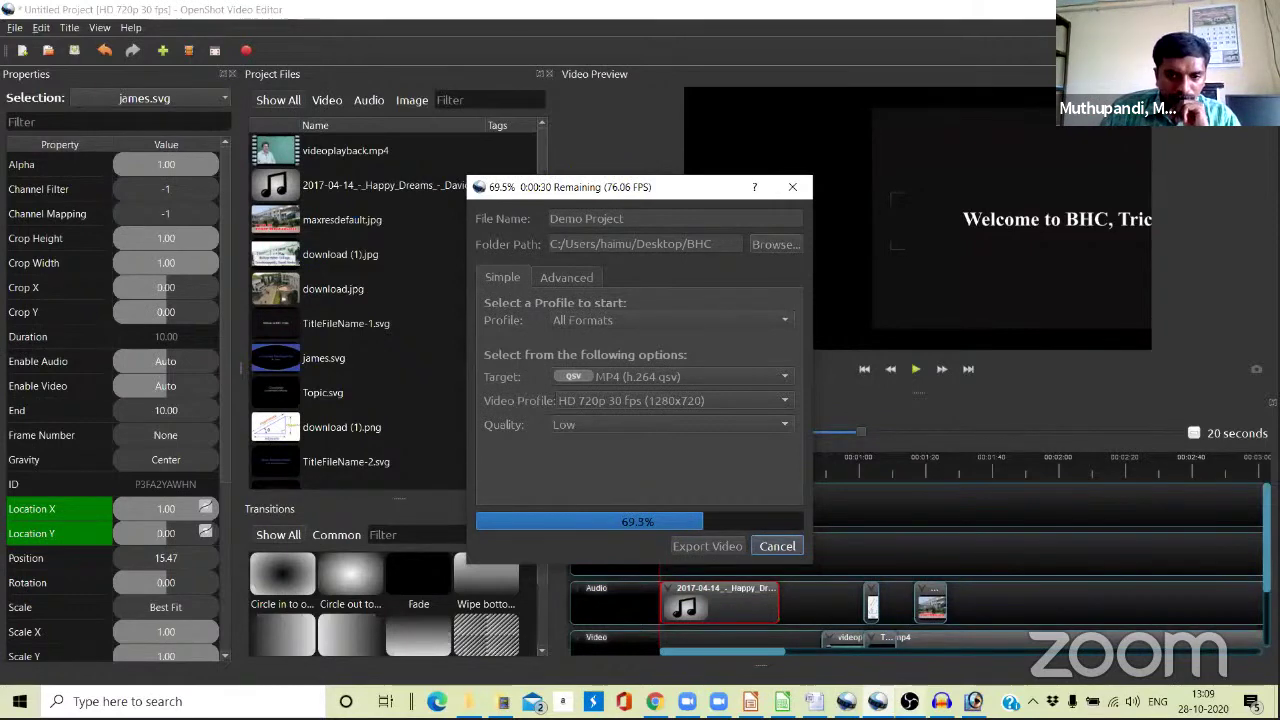
mouse_move(909, 701)
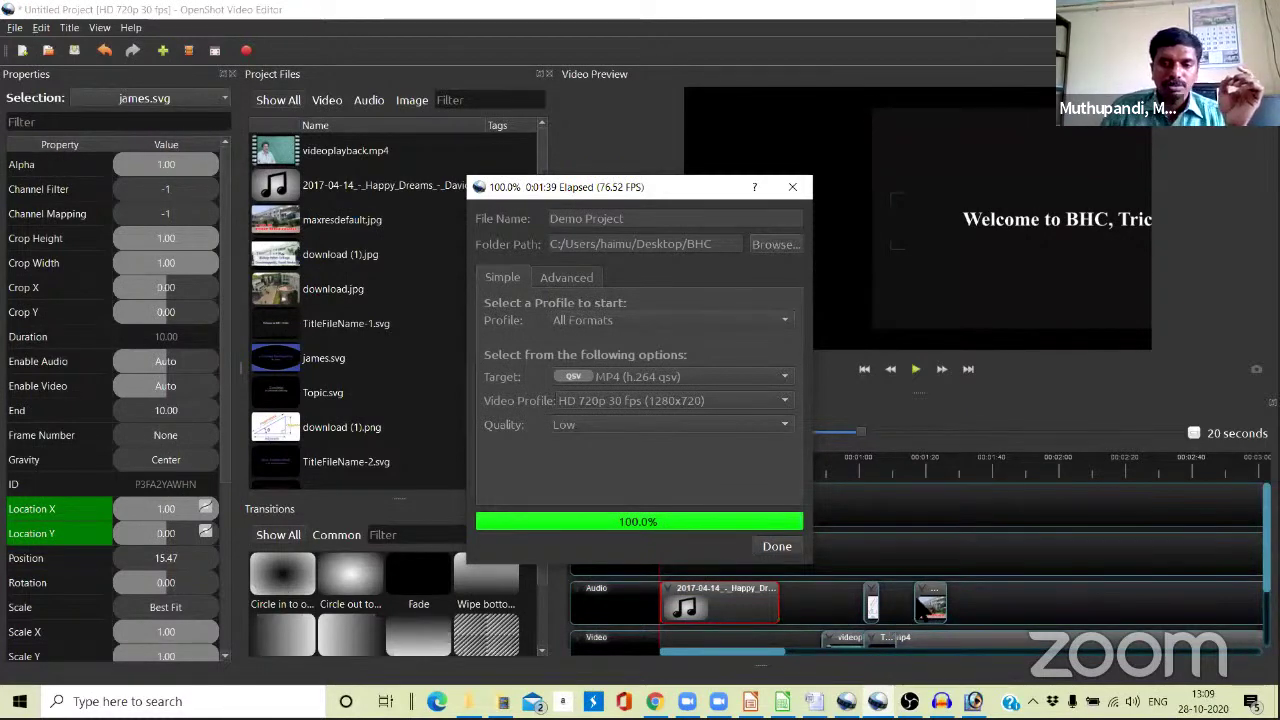
click(778, 548)
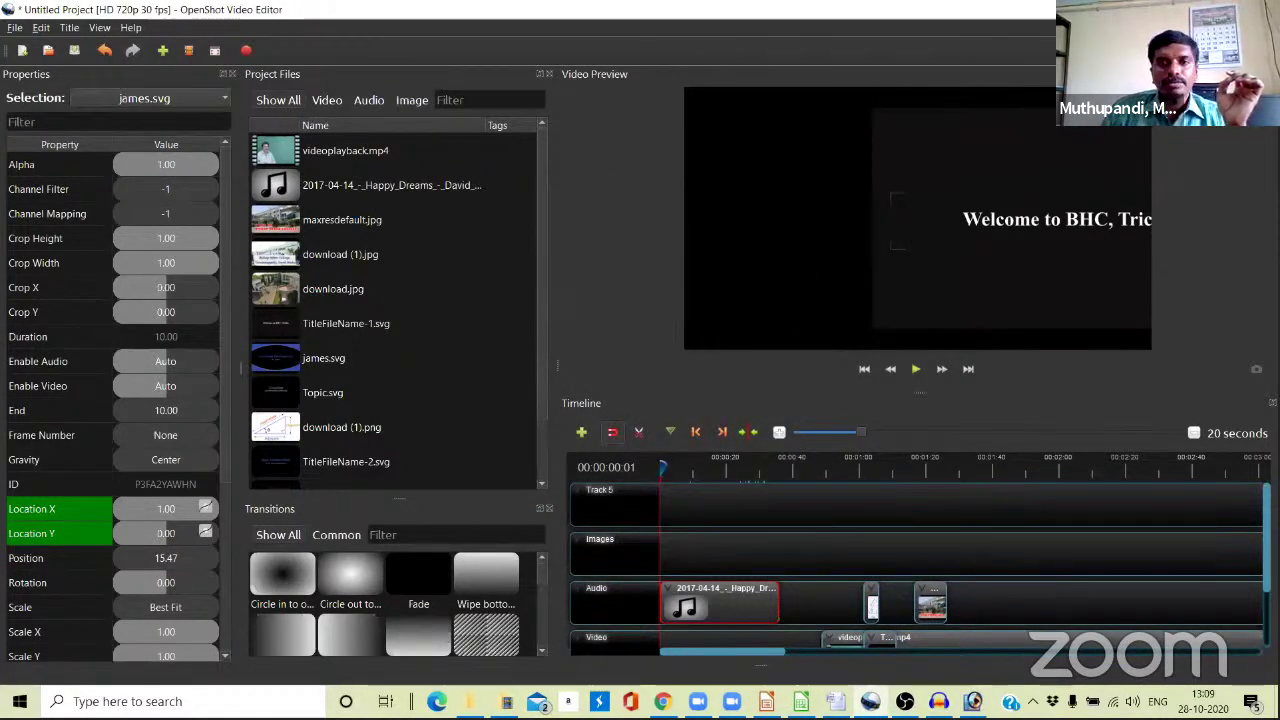
Switch through the open windows to the BHC folder in File Explorer.
key(alt+Tab)
key(alt+Tab)
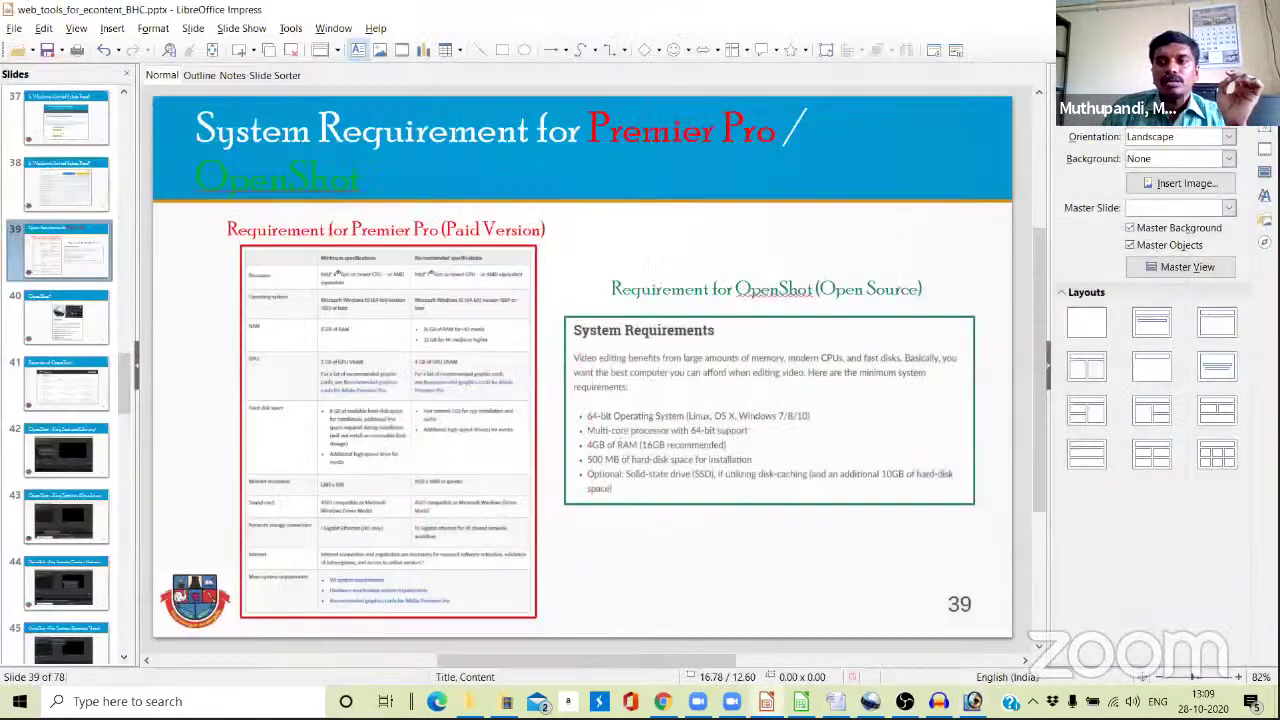
key(alt+Tab)
key(alt+Tab)
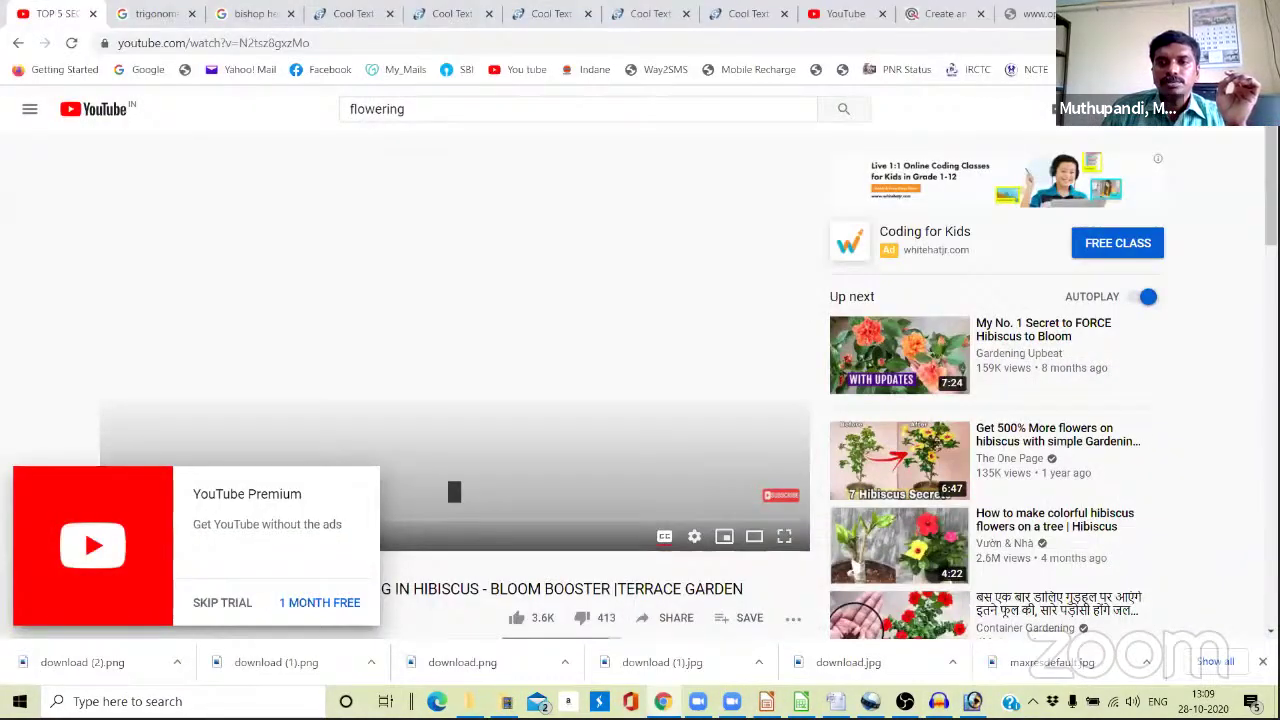
key(alt+Tab)
key(alt+Tab)
key(alt+Tab)
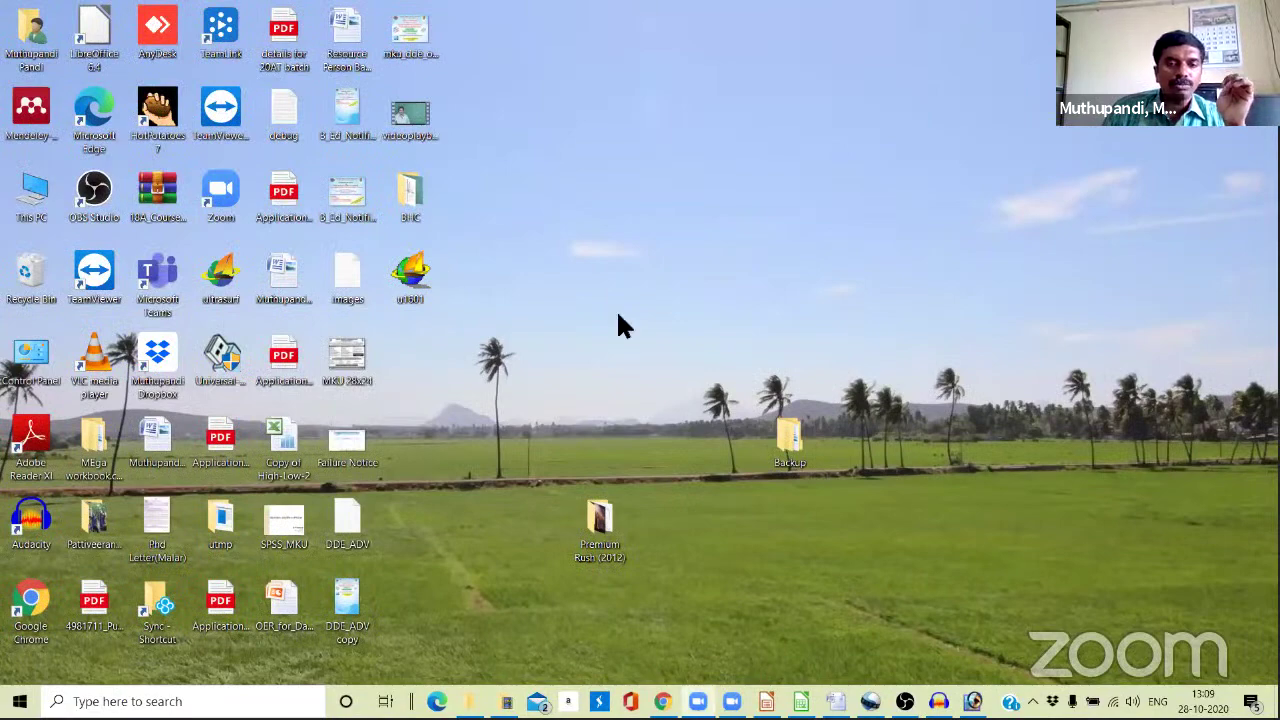
key(alt+Tab)
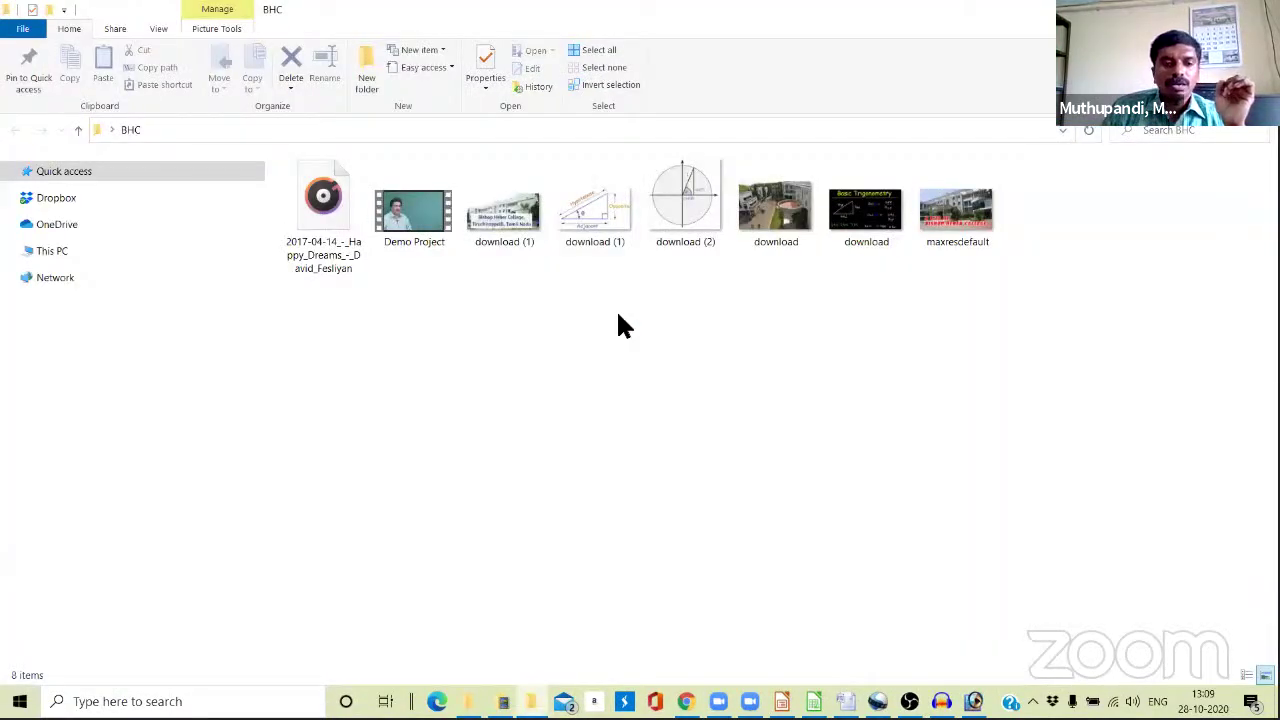
Open the exported Demo Project video from the BHC folder in VLC media player.
right_click(408, 222)
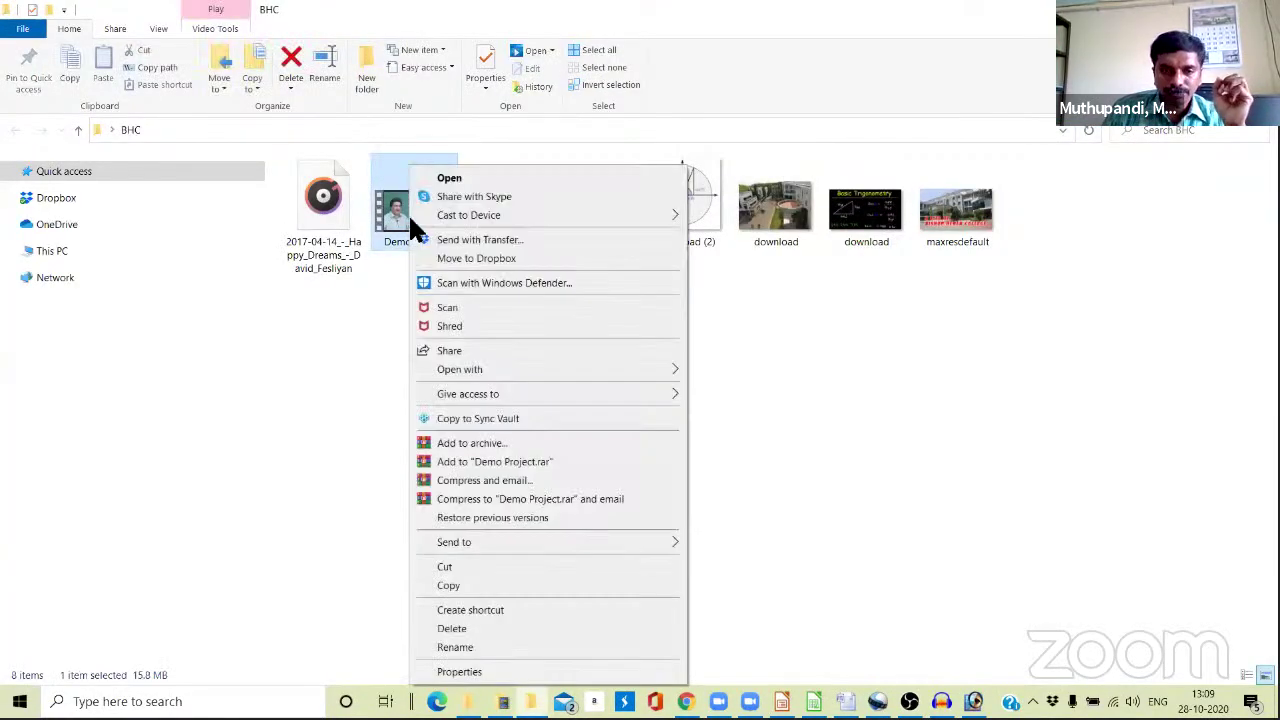
mouse_move(648, 369)
click(741, 410)
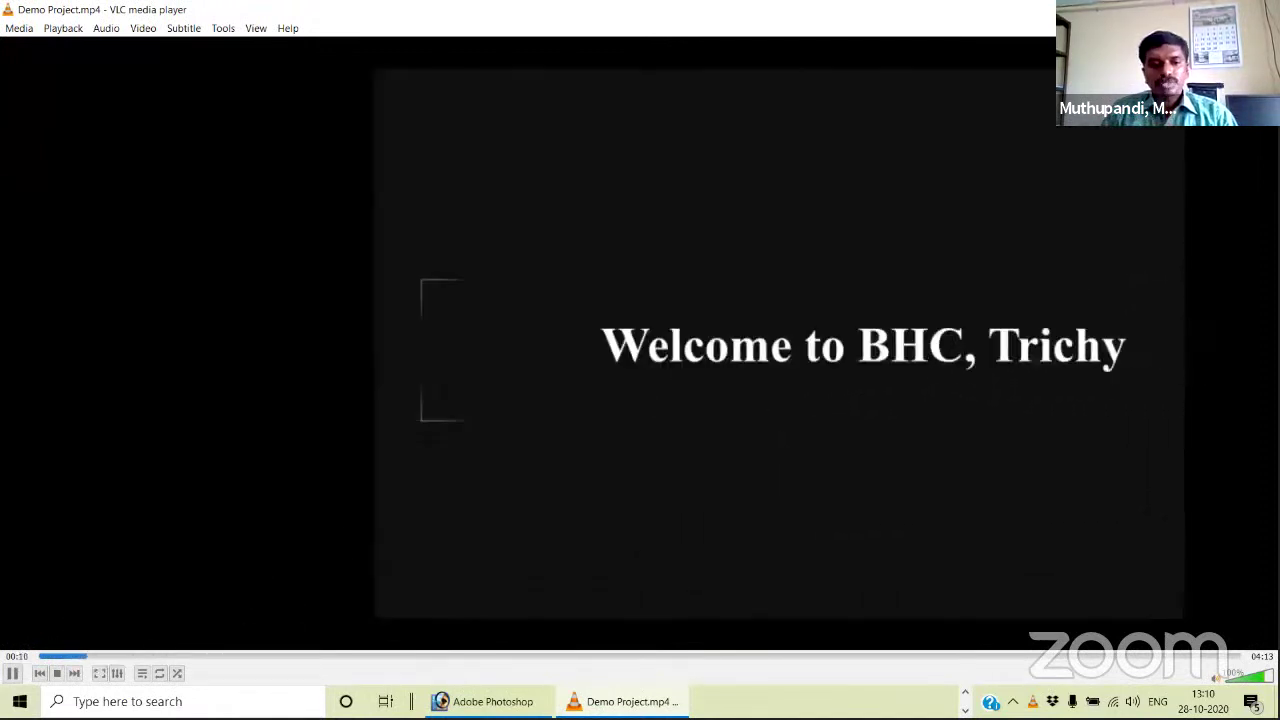
Play back the exported video, pausing at the welcome title, and skip ahead to about 1:24.
key(space)
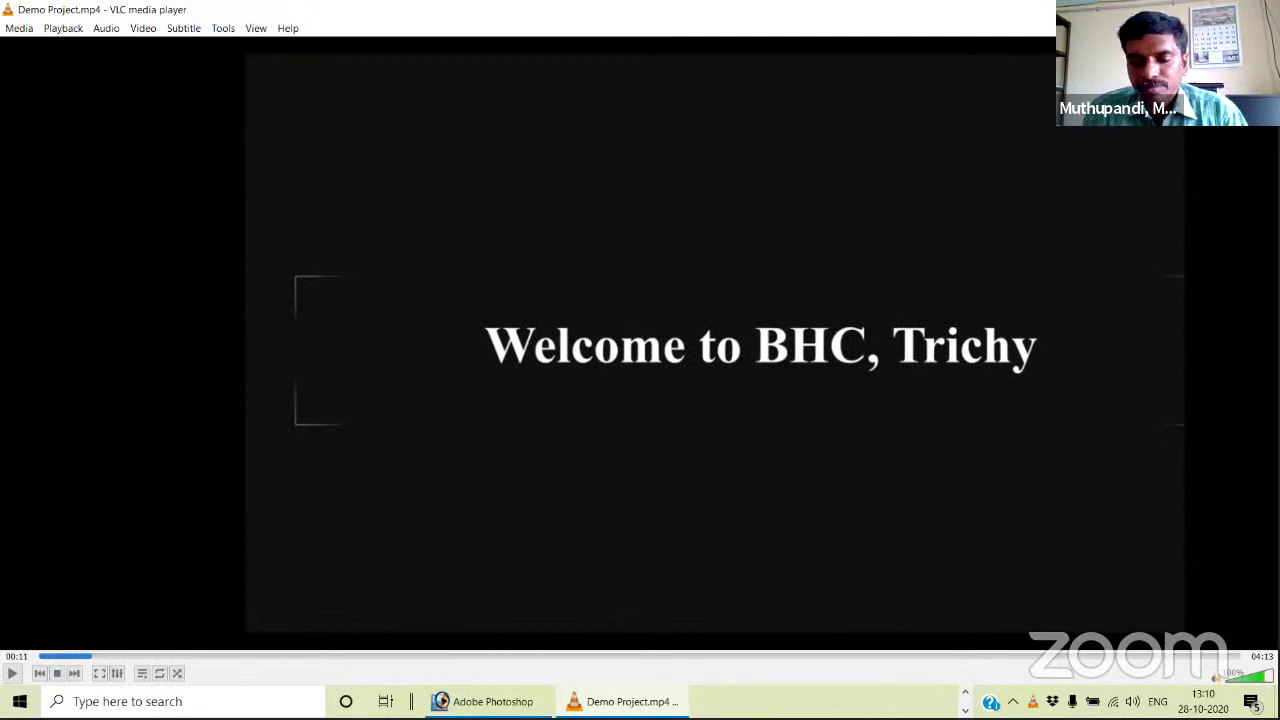
key(space)
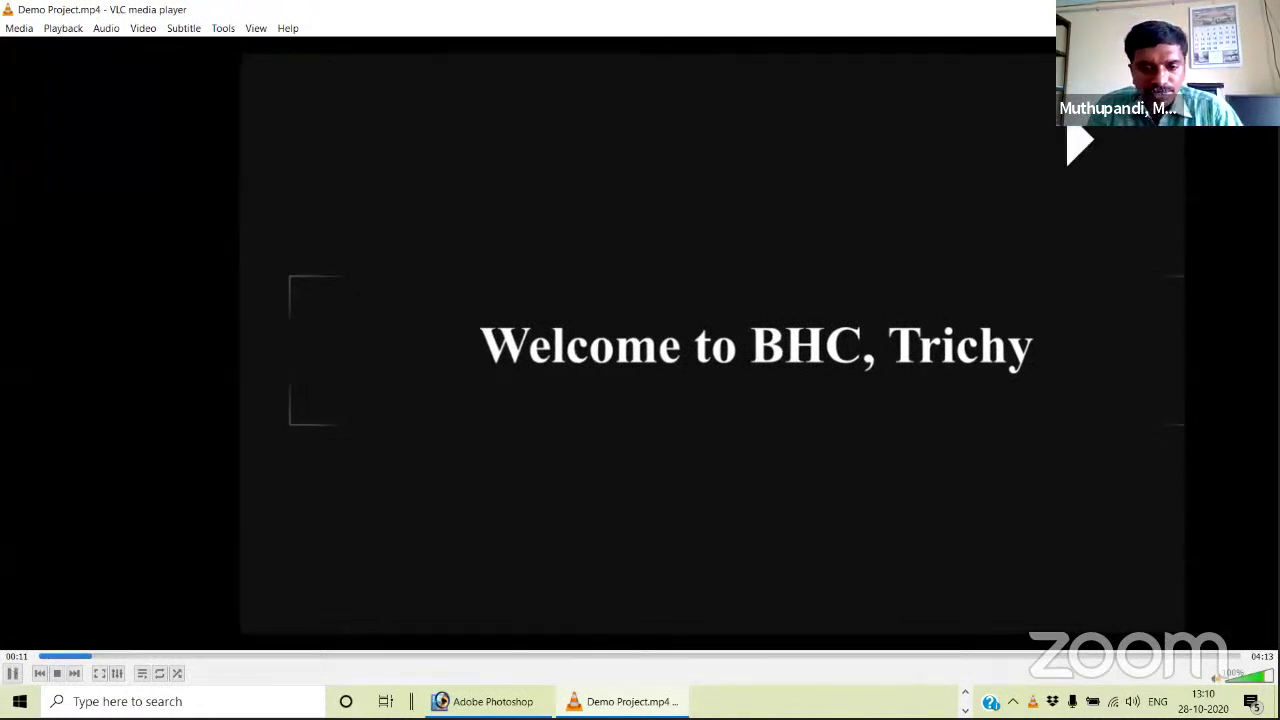
key(space)
key(space)
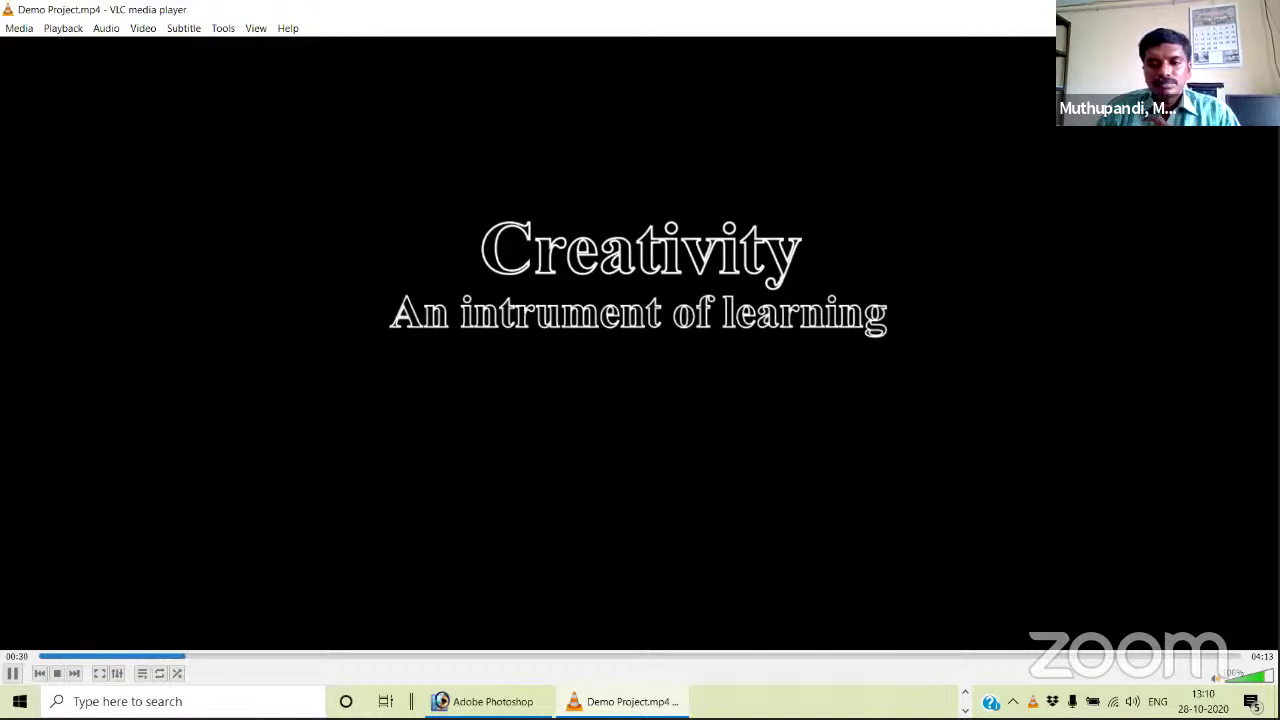
click(207, 657)
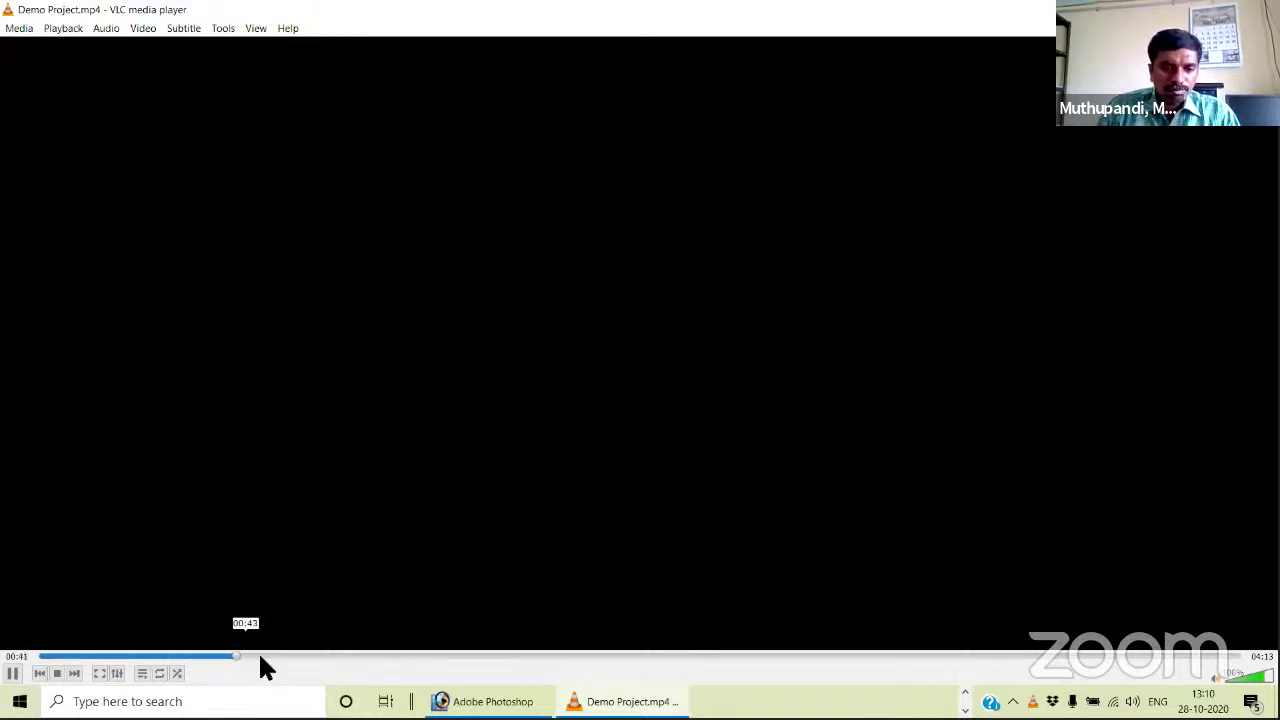
drag(272, 656, 436, 656)
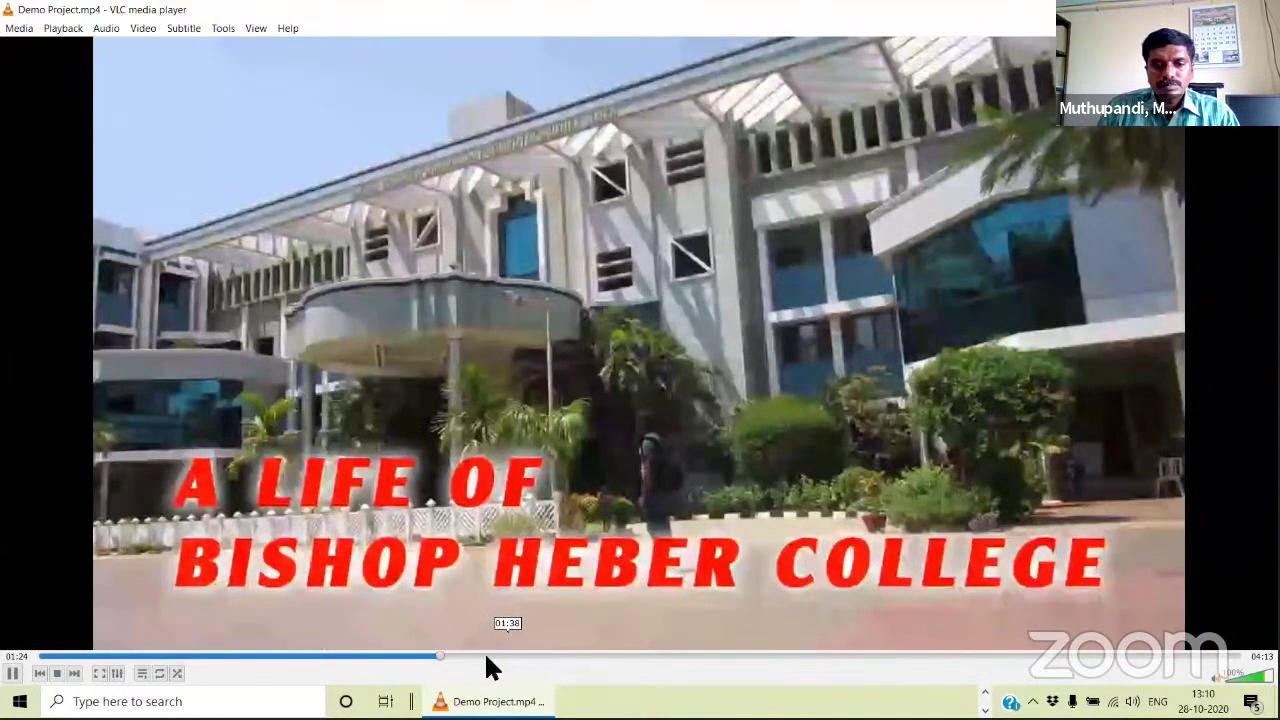
Skip through the exported video at about 1:35, 3:00 and near the end, and close VLC.
click(490, 656)
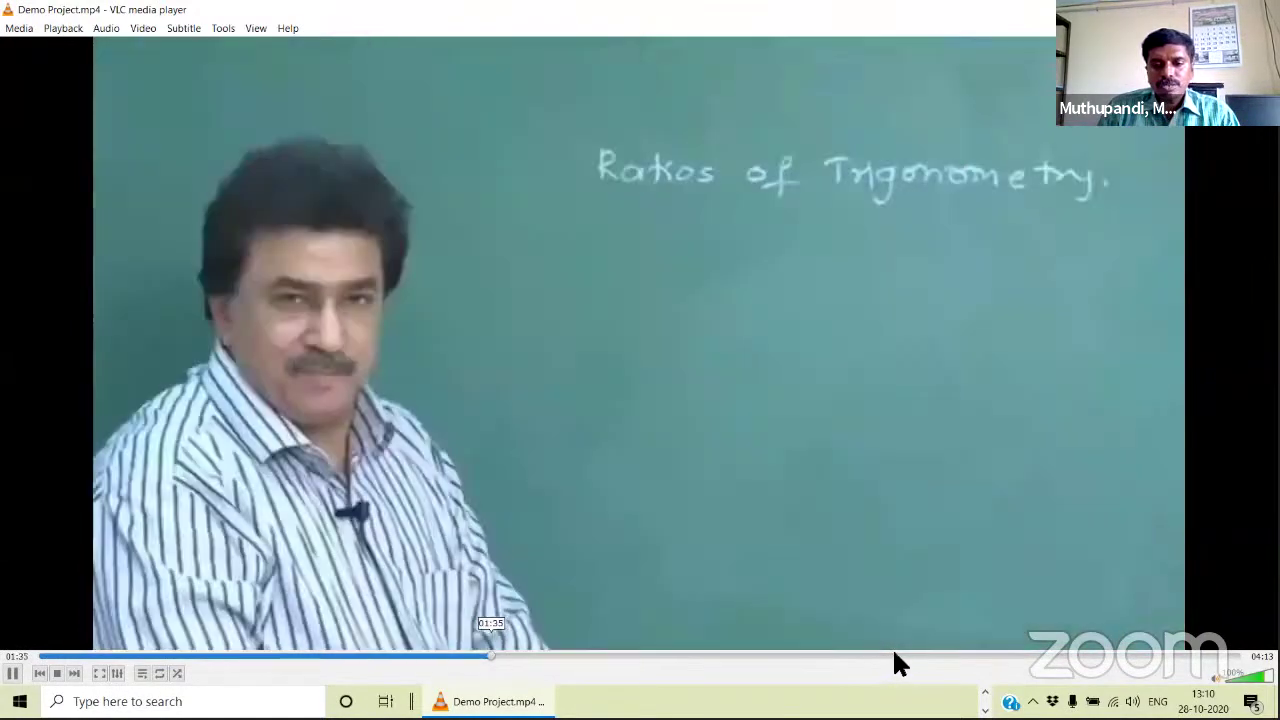
click(894, 656)
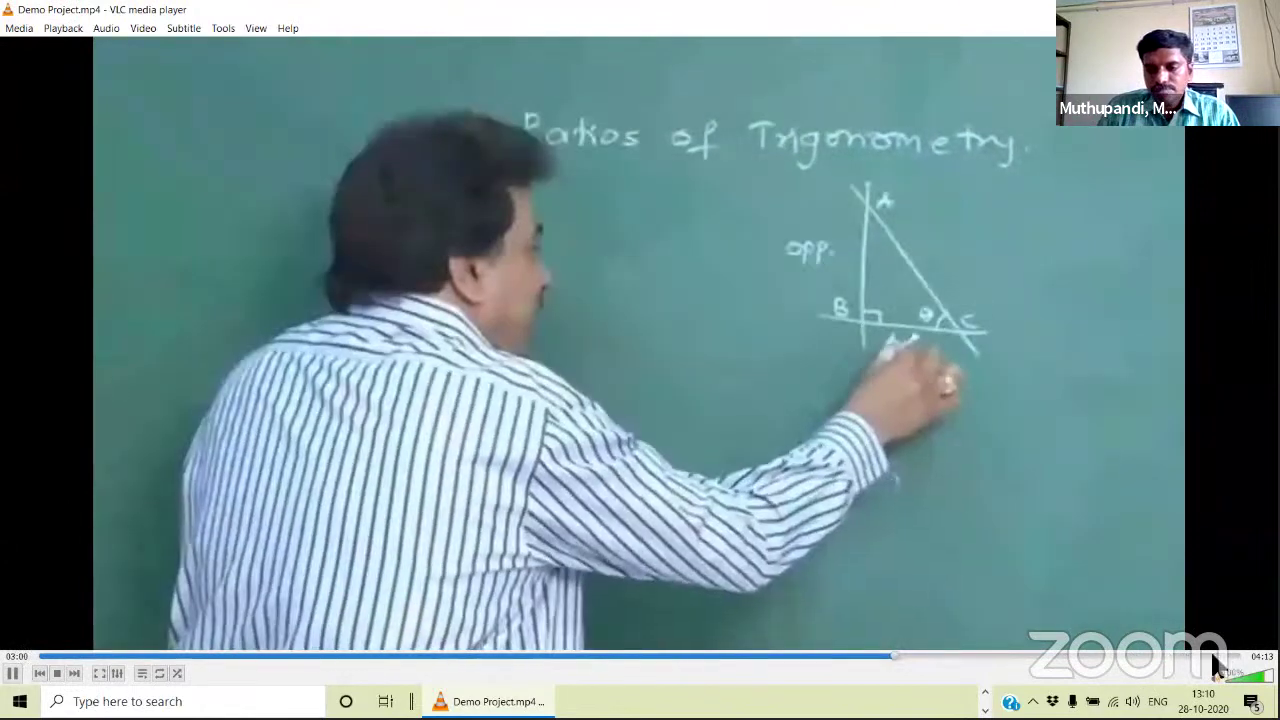
click(1155, 657)
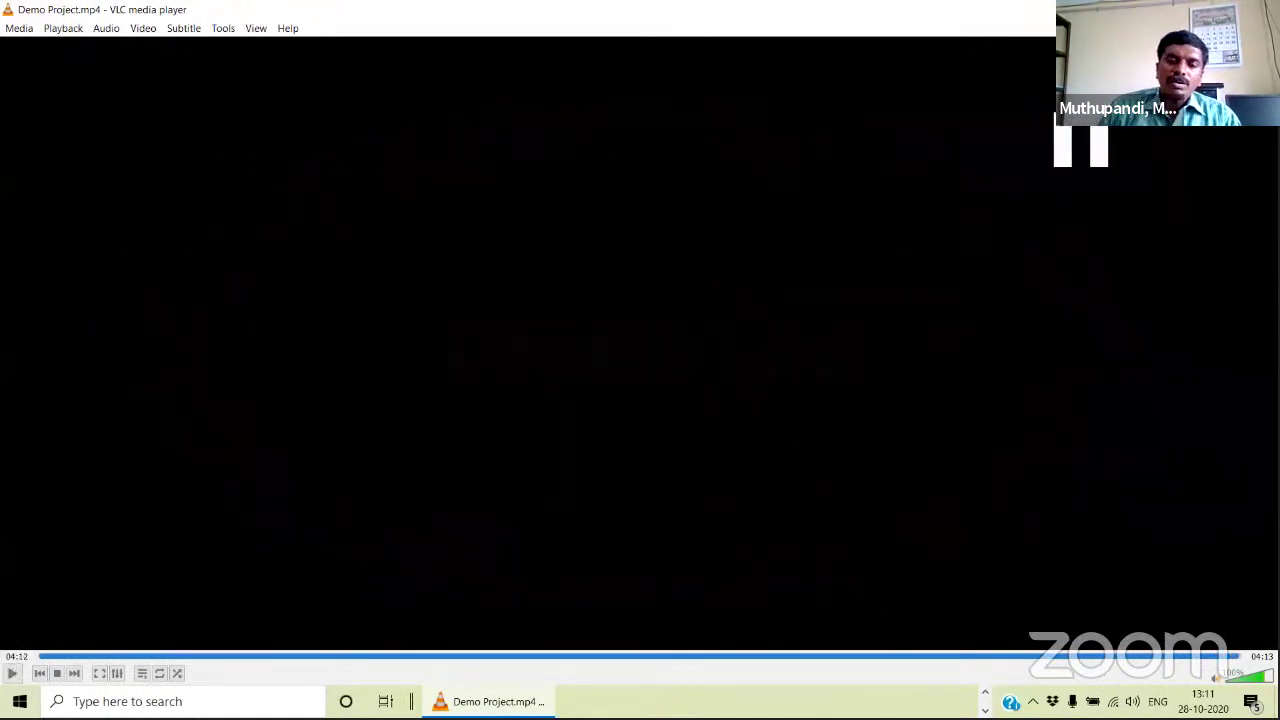
key(f)
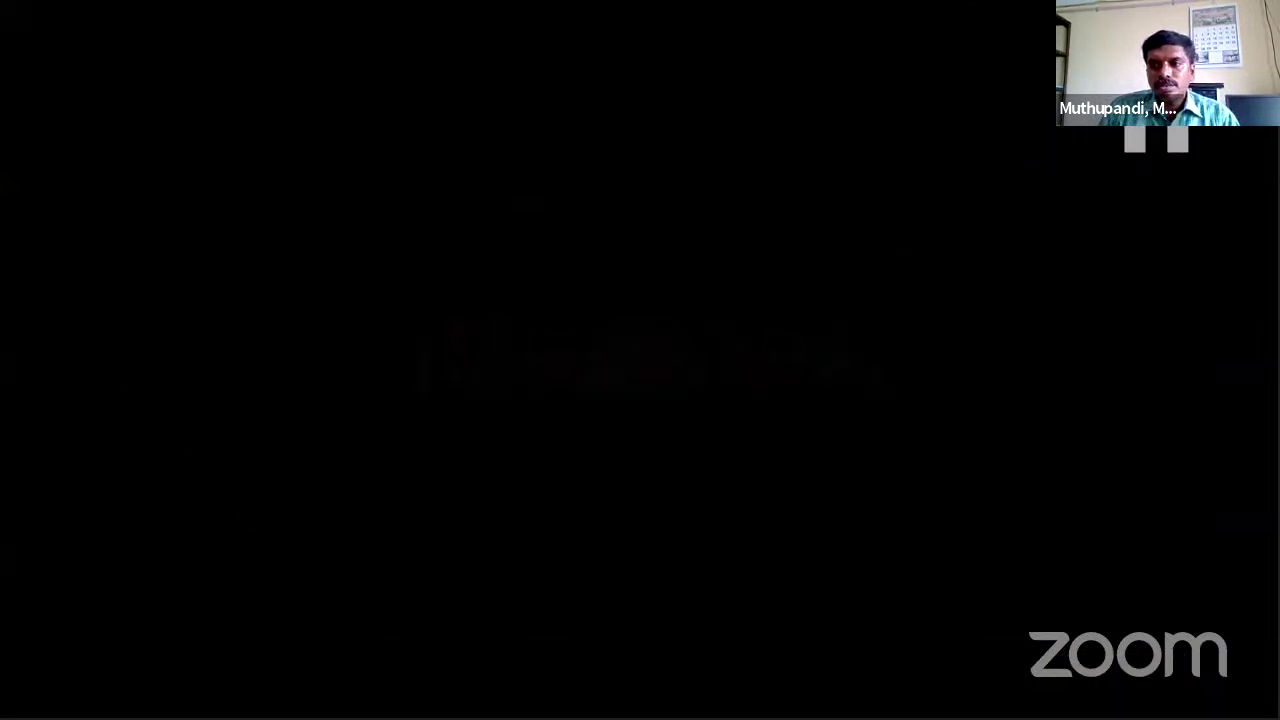
key(alt+F4)
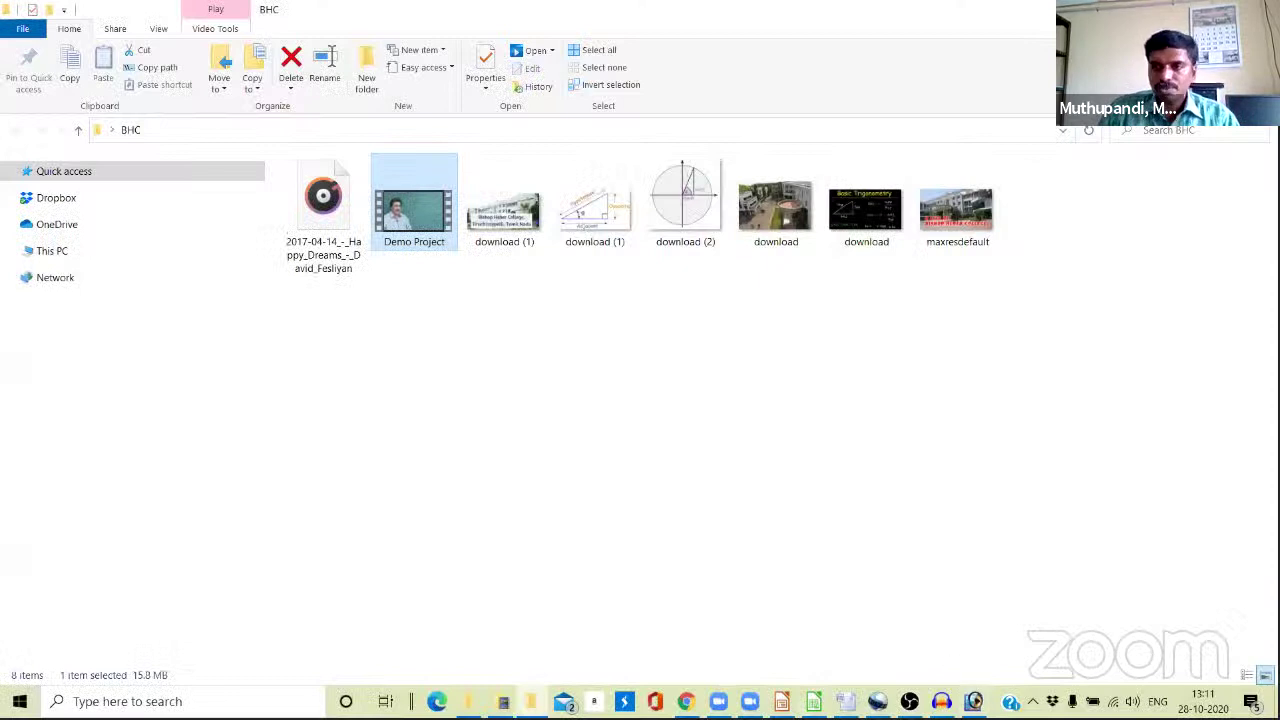
Check the file size of the Demo Project video in its file properties.
right_click(396, 215)
click(472, 668)
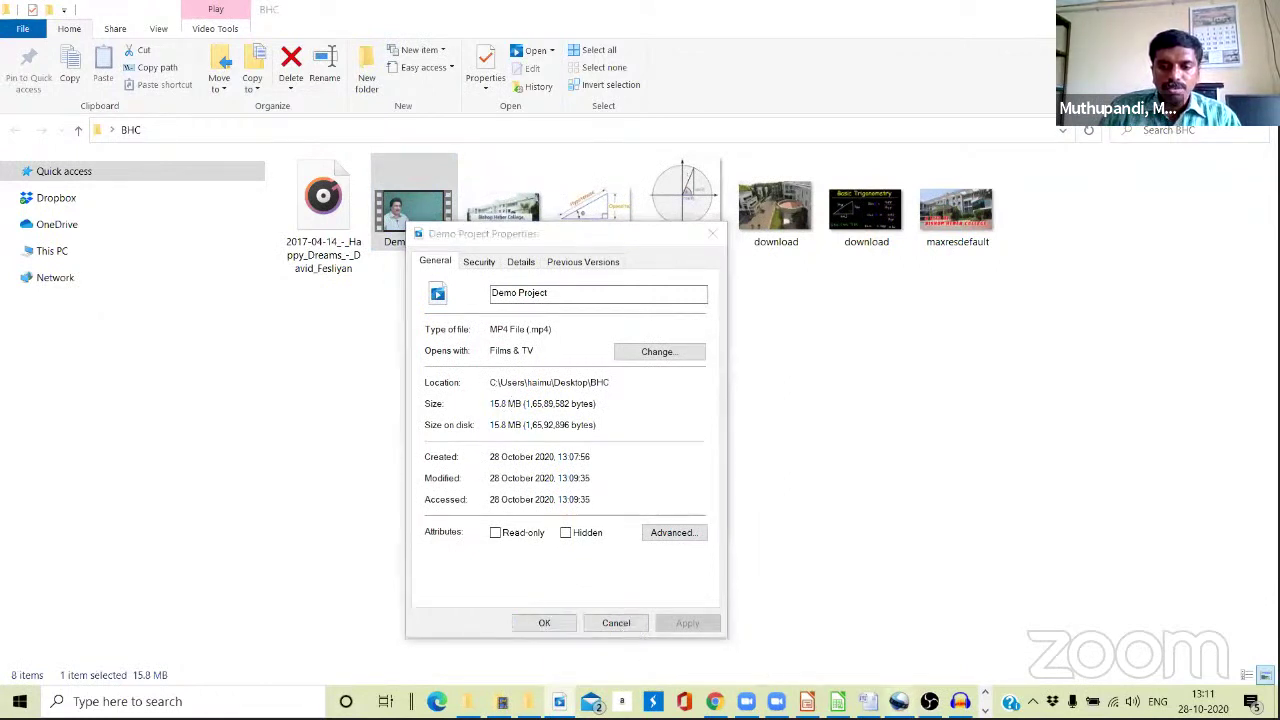
Switch to OpenShot and start exporting Untitled Project to the BHC folder as MP4 (h.264), HD 720p 30 fps, High quality.
key(alt+Tab)
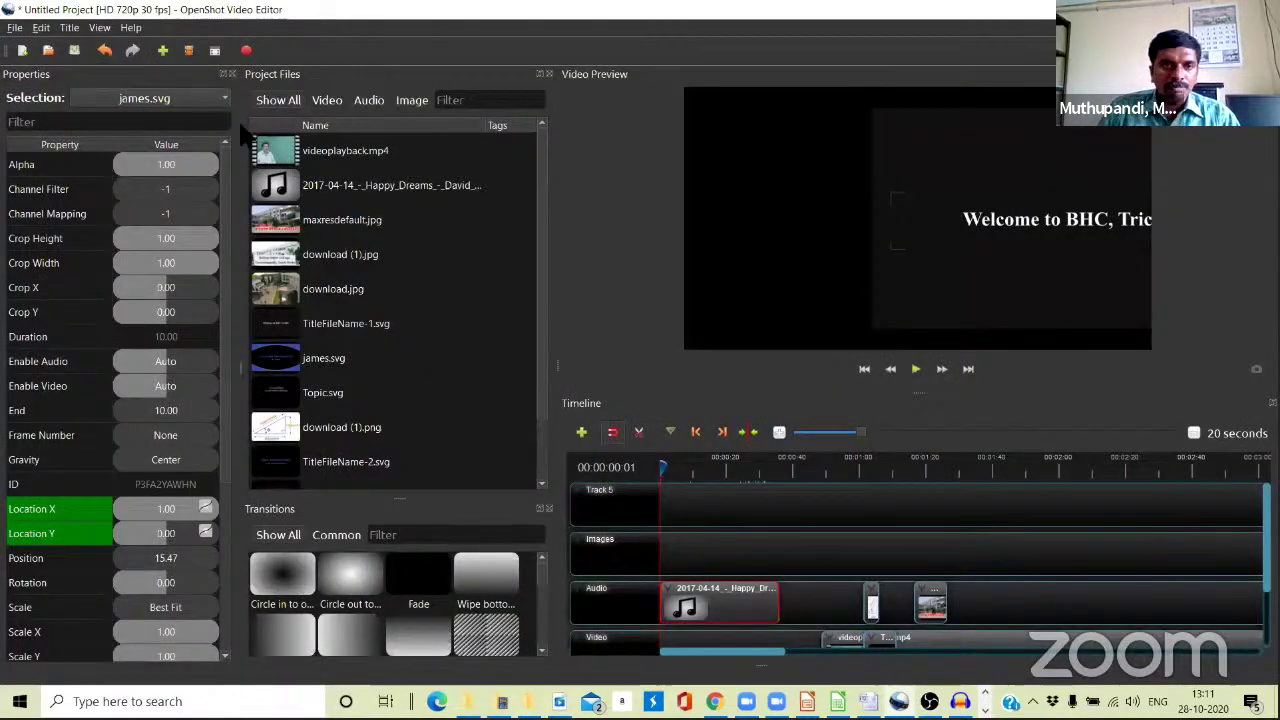
click(246, 50)
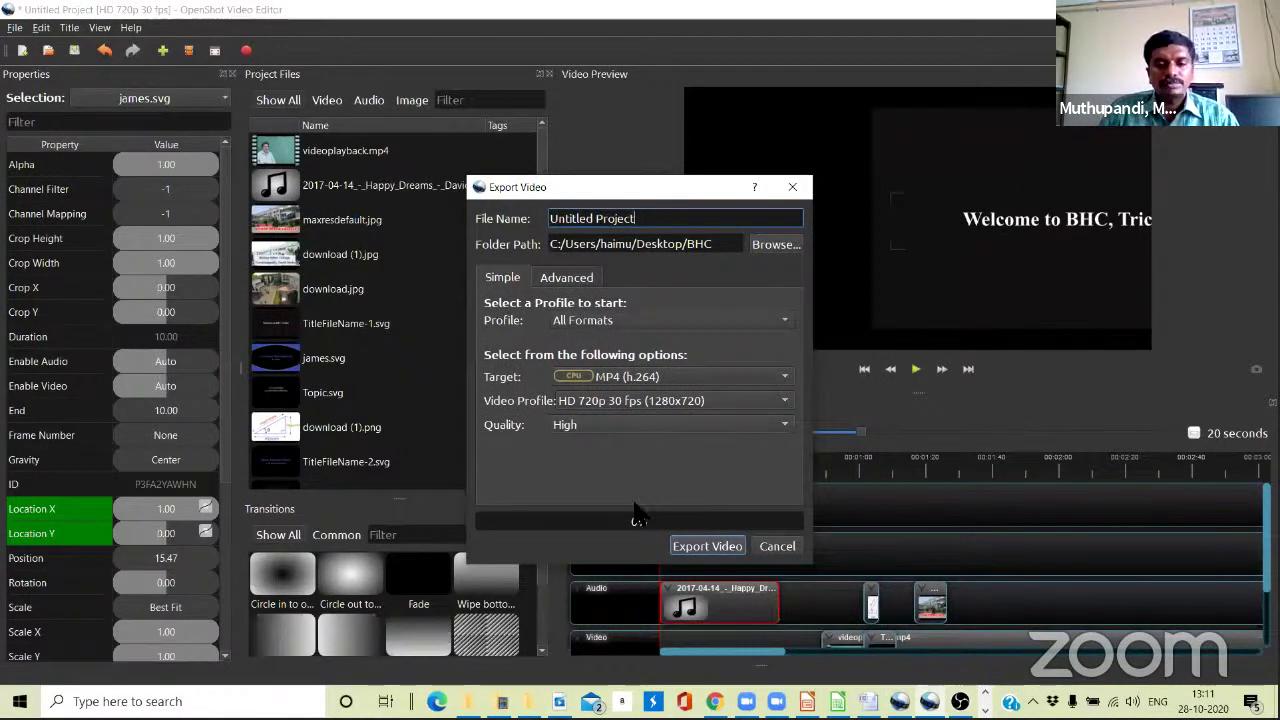
key(Return)
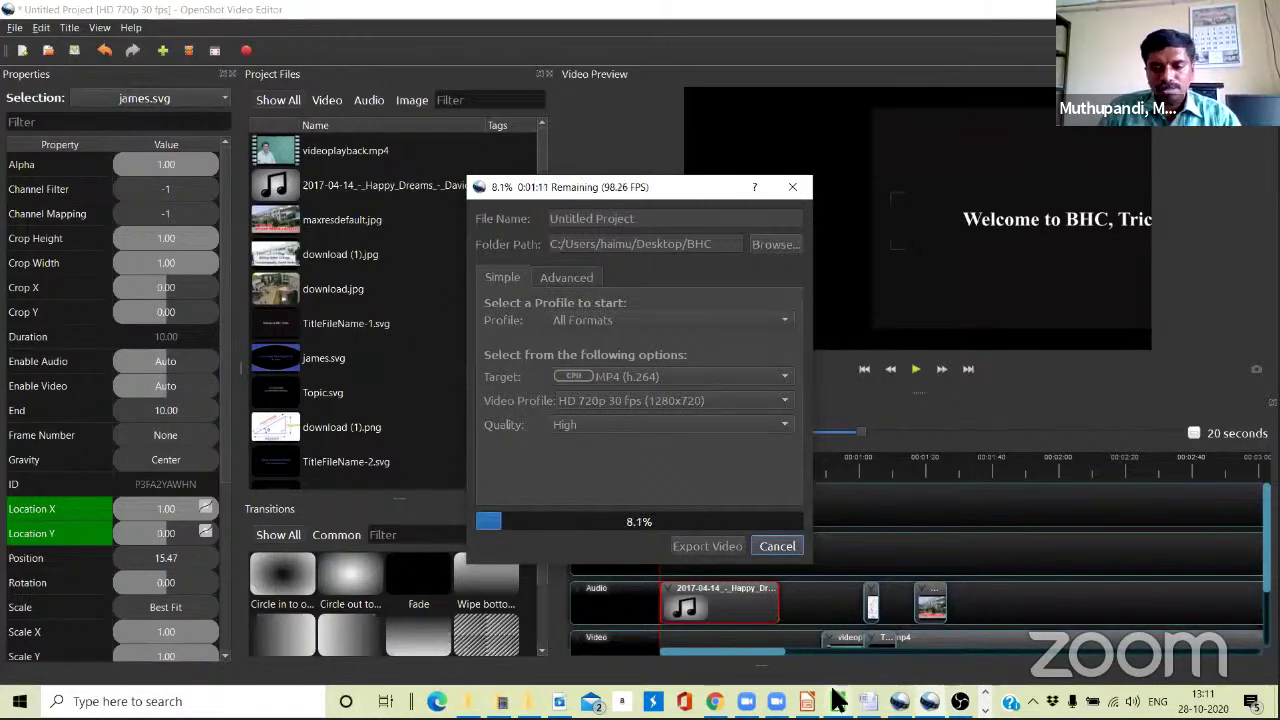
Switch to OBS during the export, look at the Video Capture Device properties and general settings, and close both without changes.
mouse_move(837, 700)
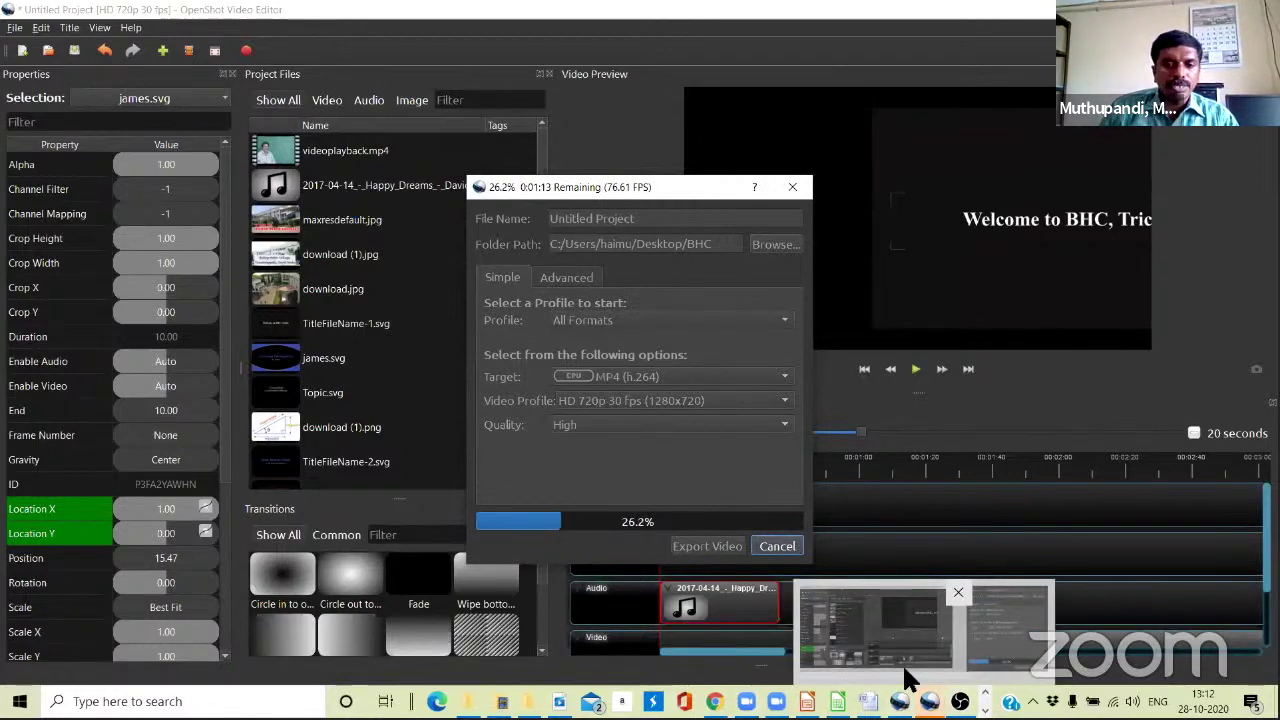
key(alt+Tab)
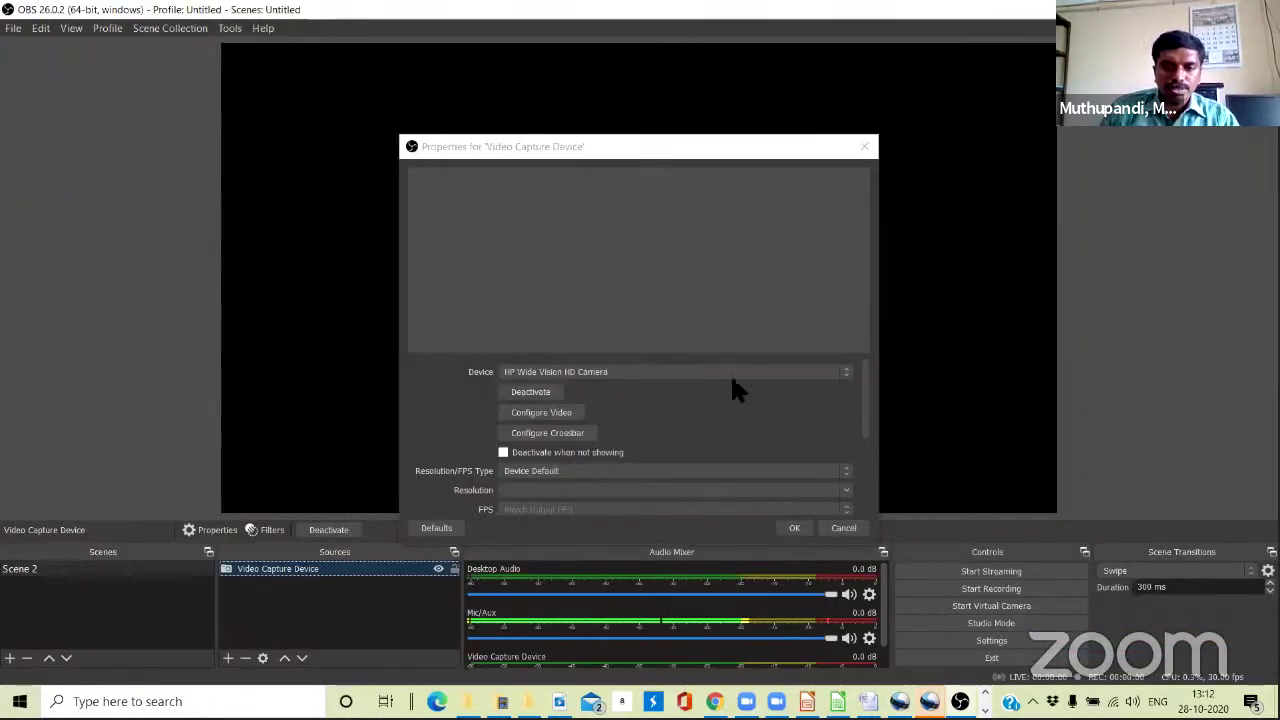
click(845, 371)
click(866, 390)
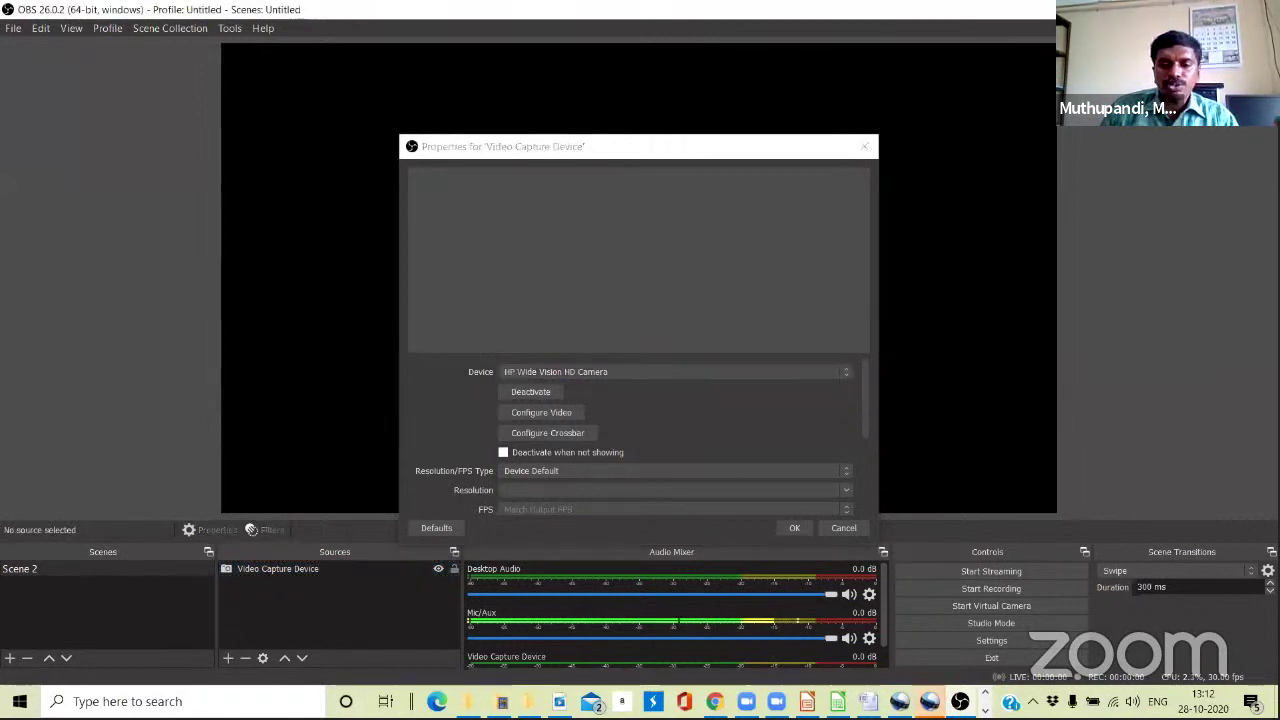
click(836, 523)
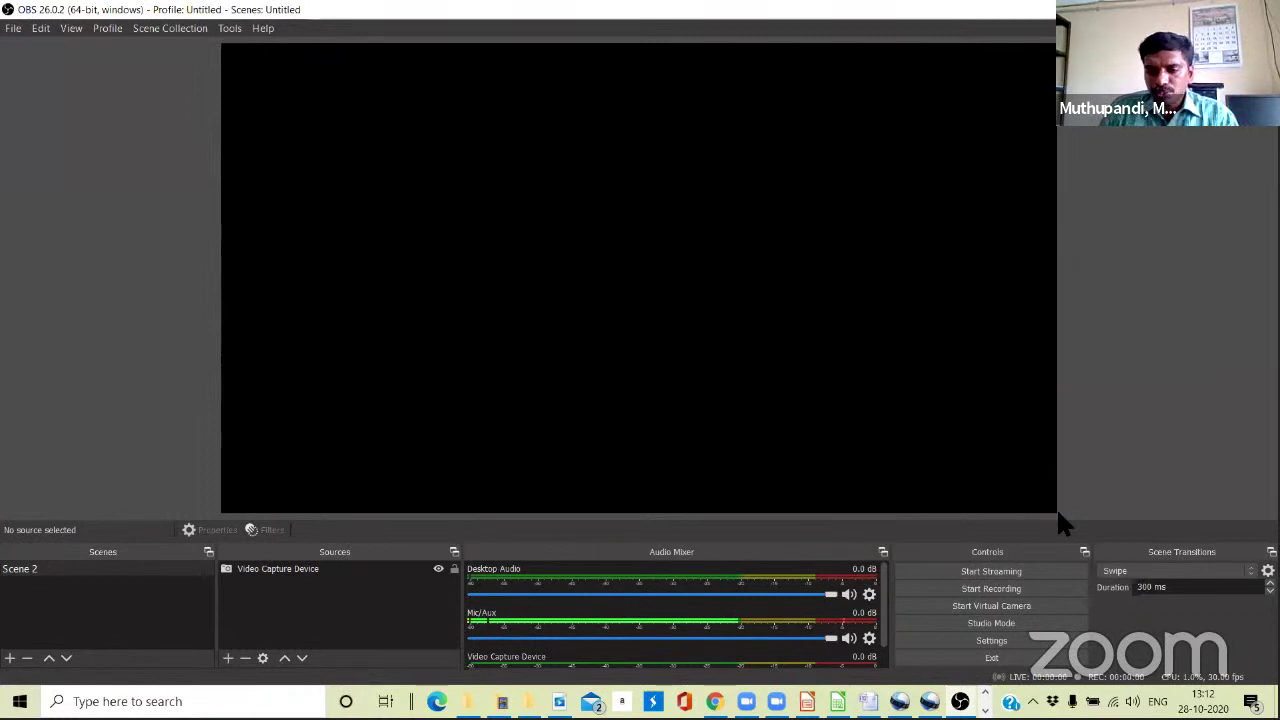
click(1000, 635)
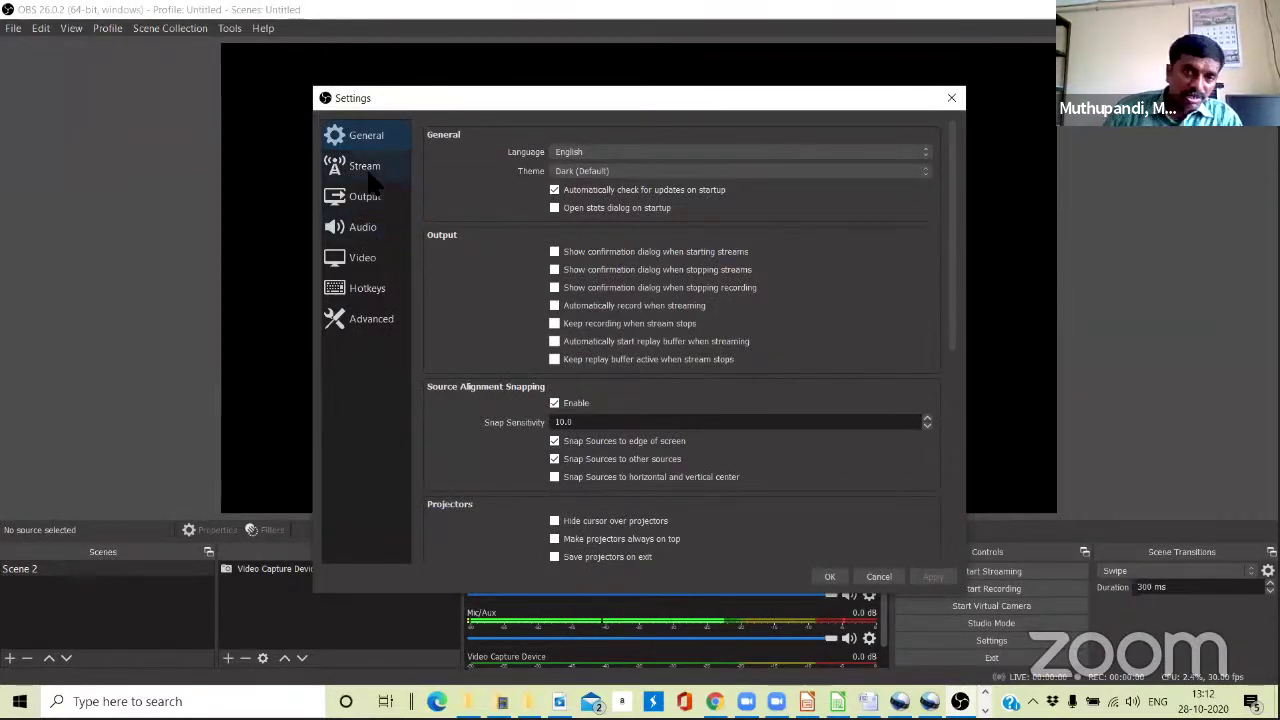
key(Escape)
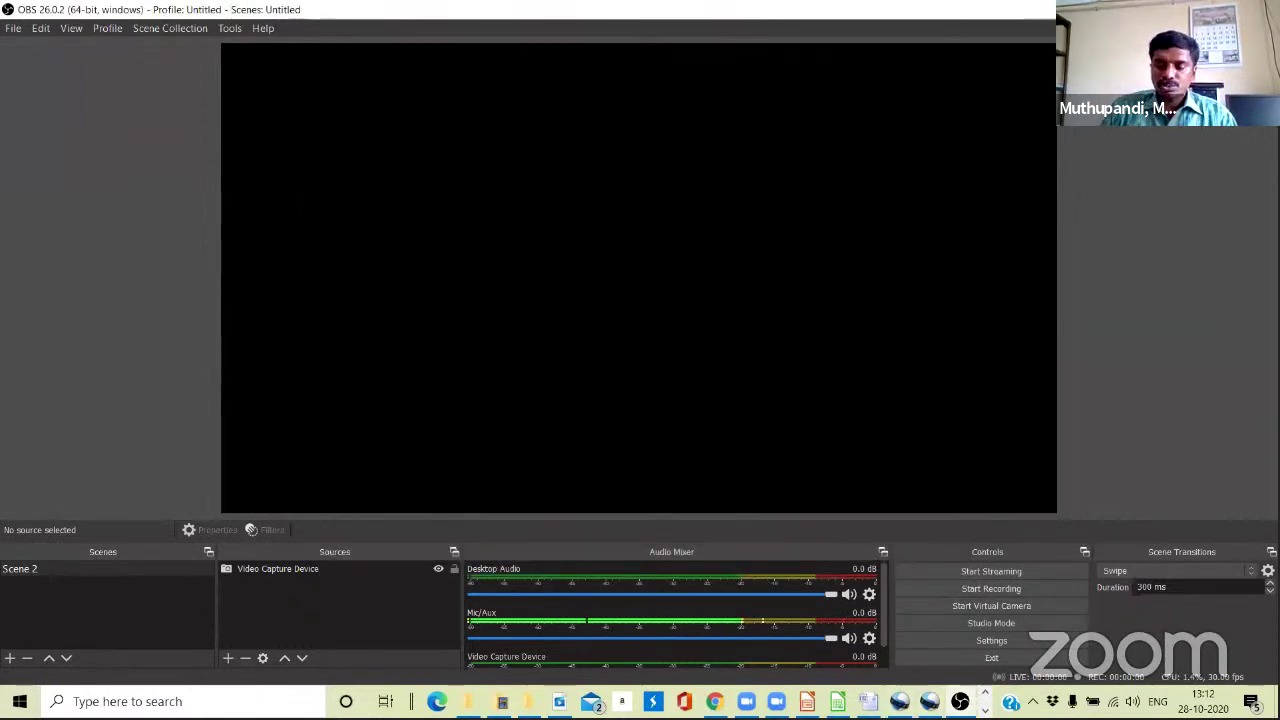
Return to OpenShot by way of LibreOffice Calc, wait for the export to finish, and close the export window.
click(837, 701)
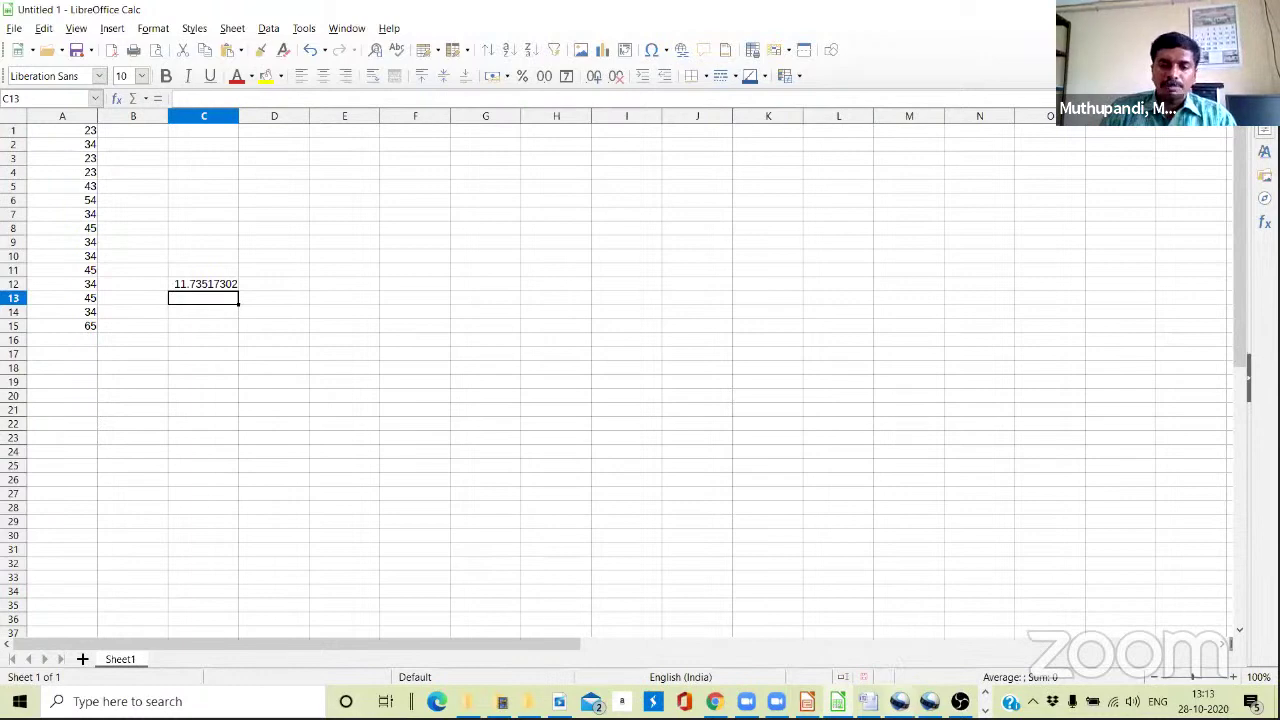
key(alt+Tab)
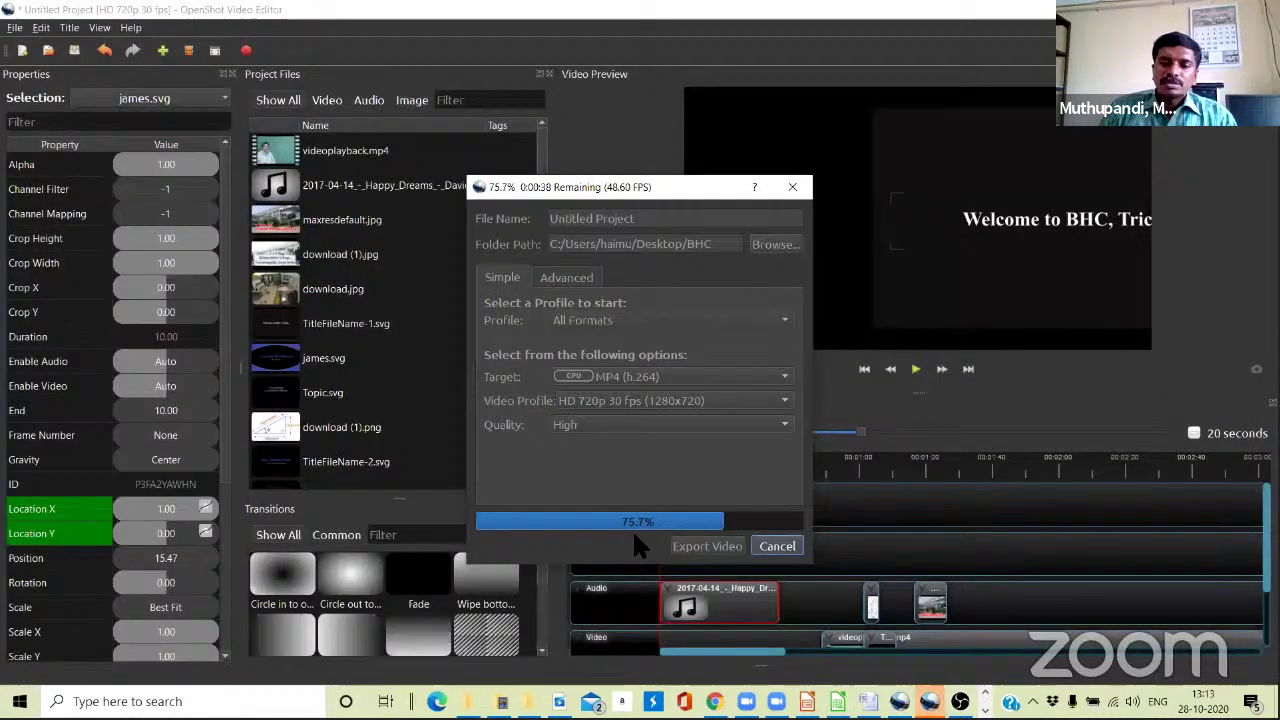
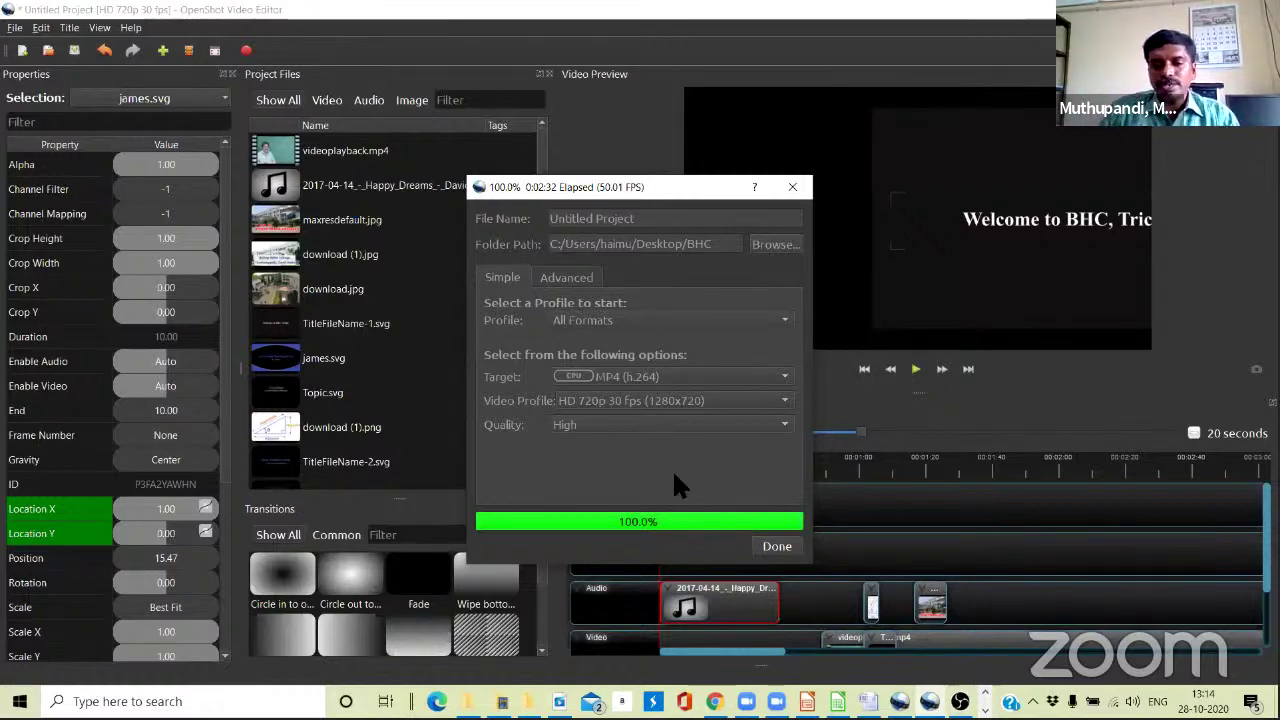
click(777, 546)
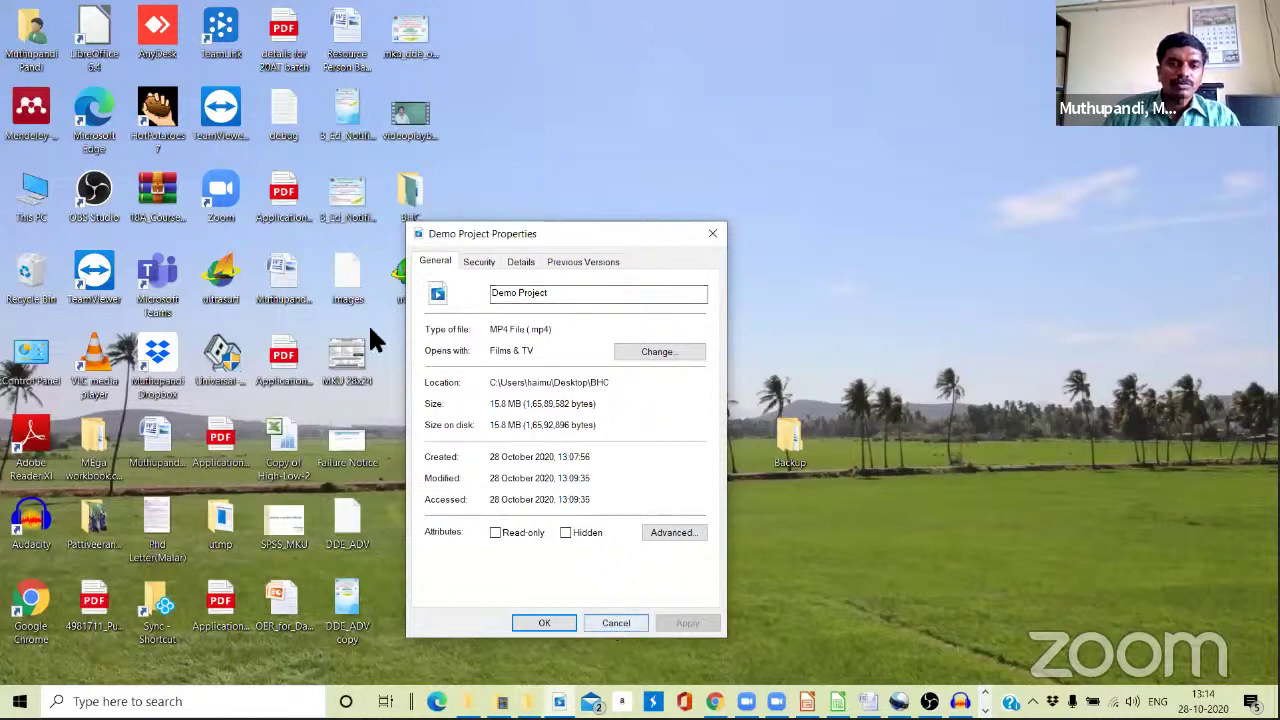
Close the Demo Project properties and open the BHC folder on the Desktop in a new File Explorer window.
key(Escape)
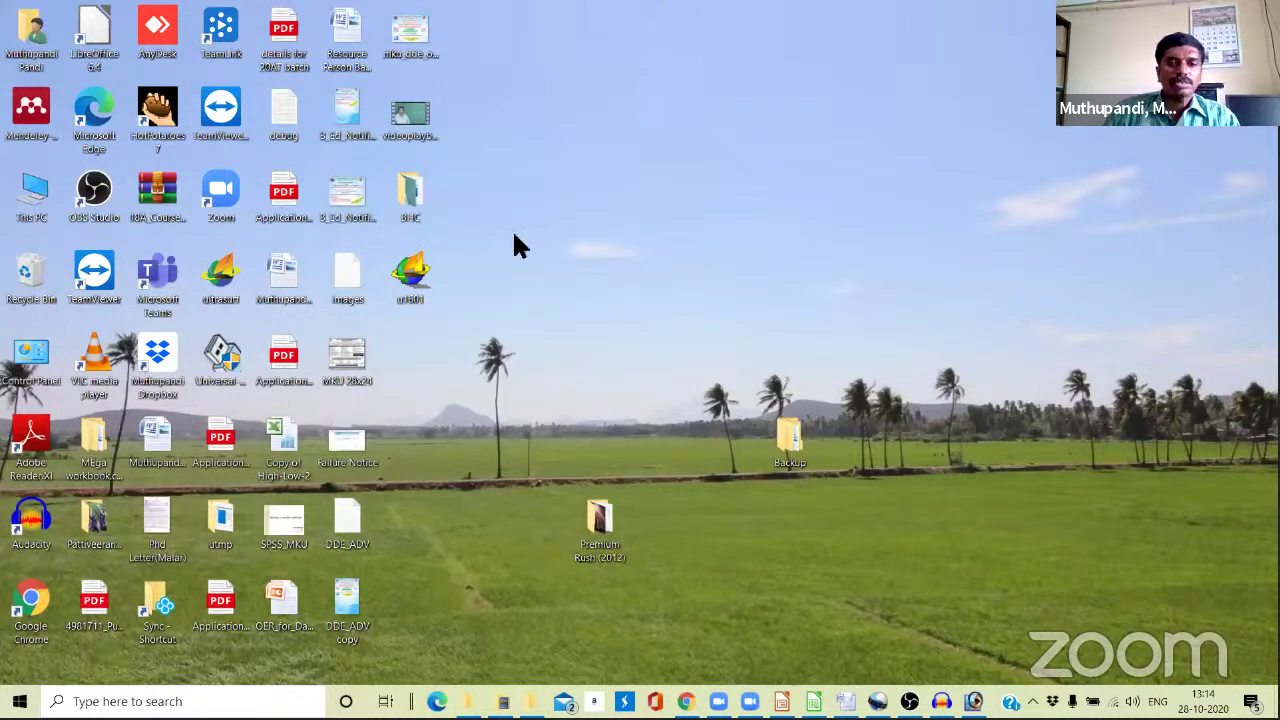
key(super+e)
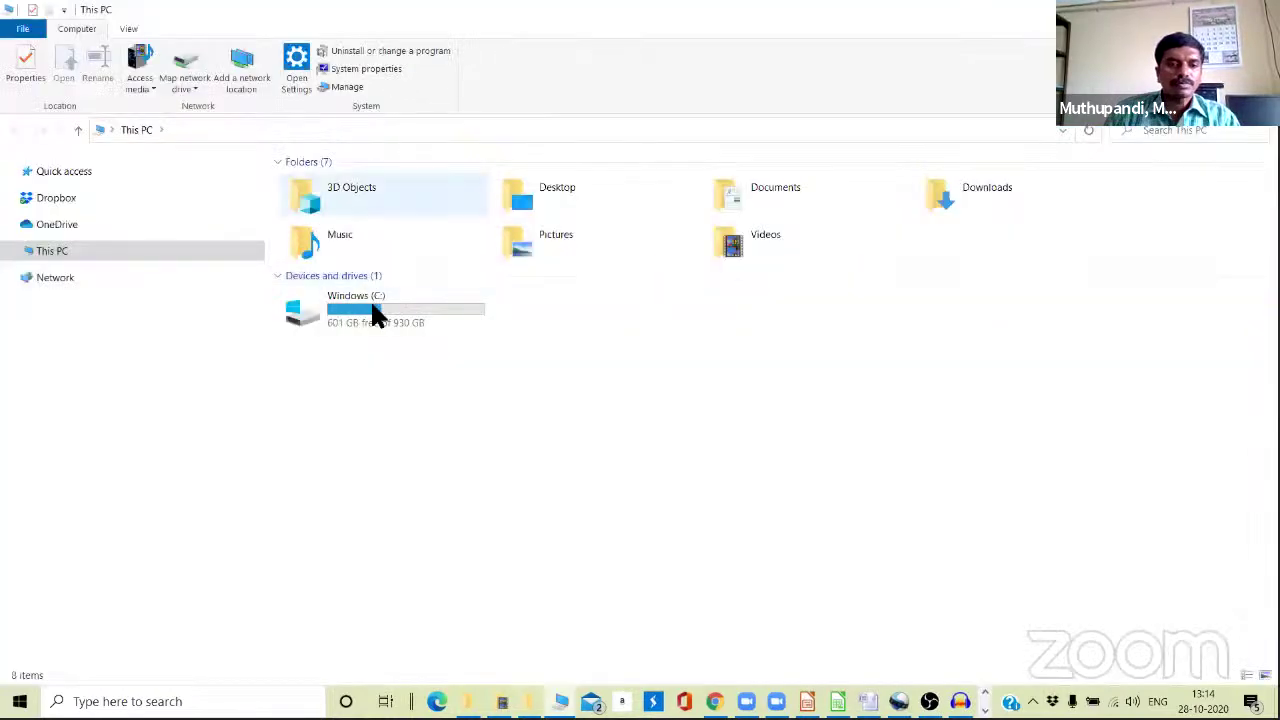
click(64, 172)
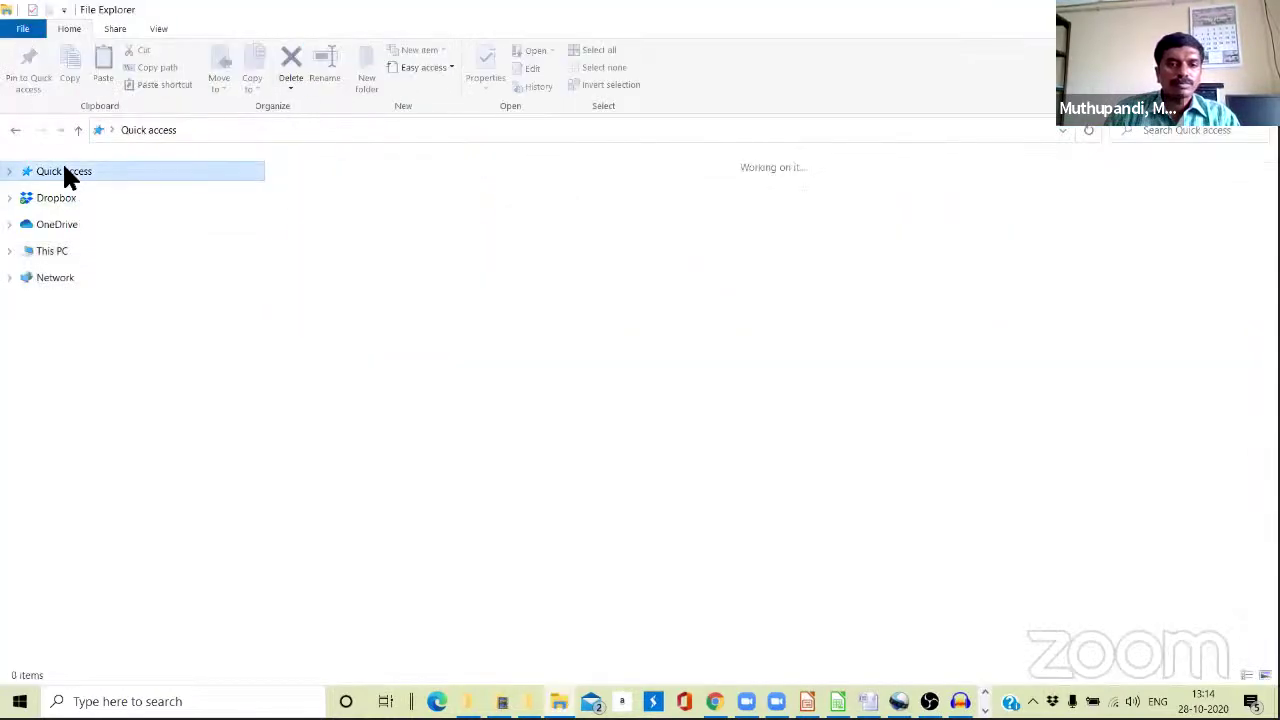
double_click(450, 352)
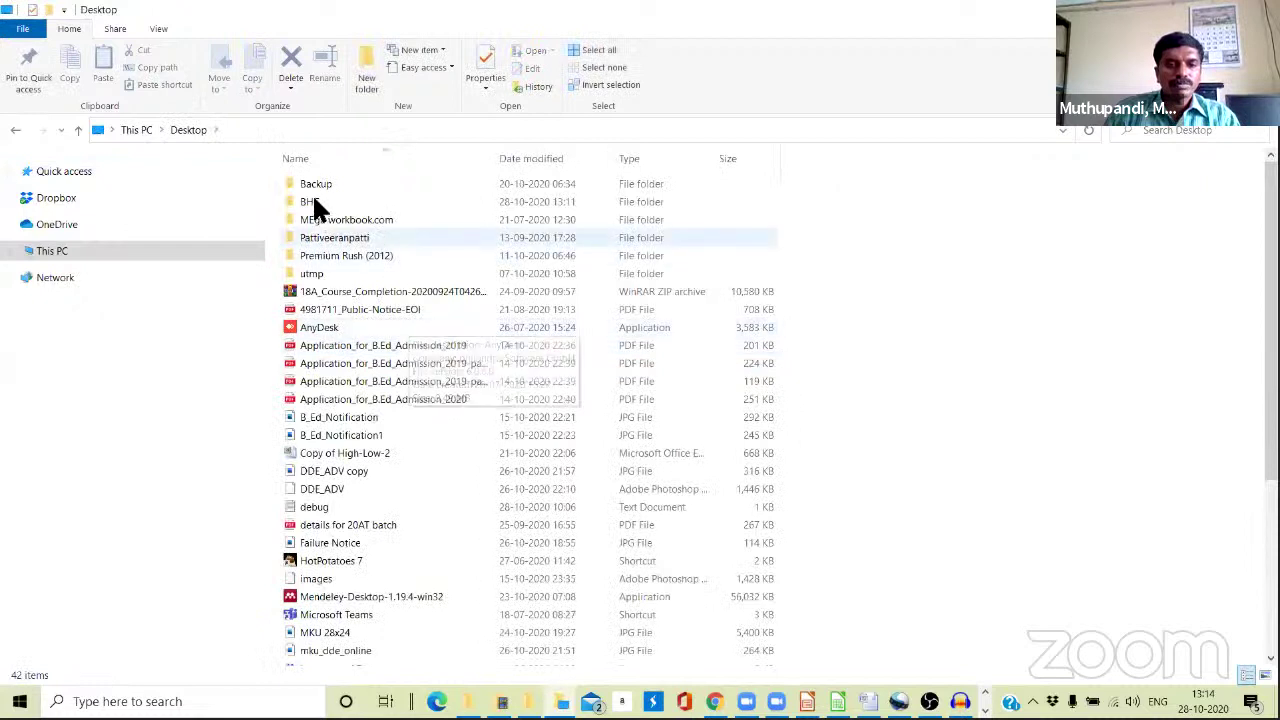
double_click(313, 201)
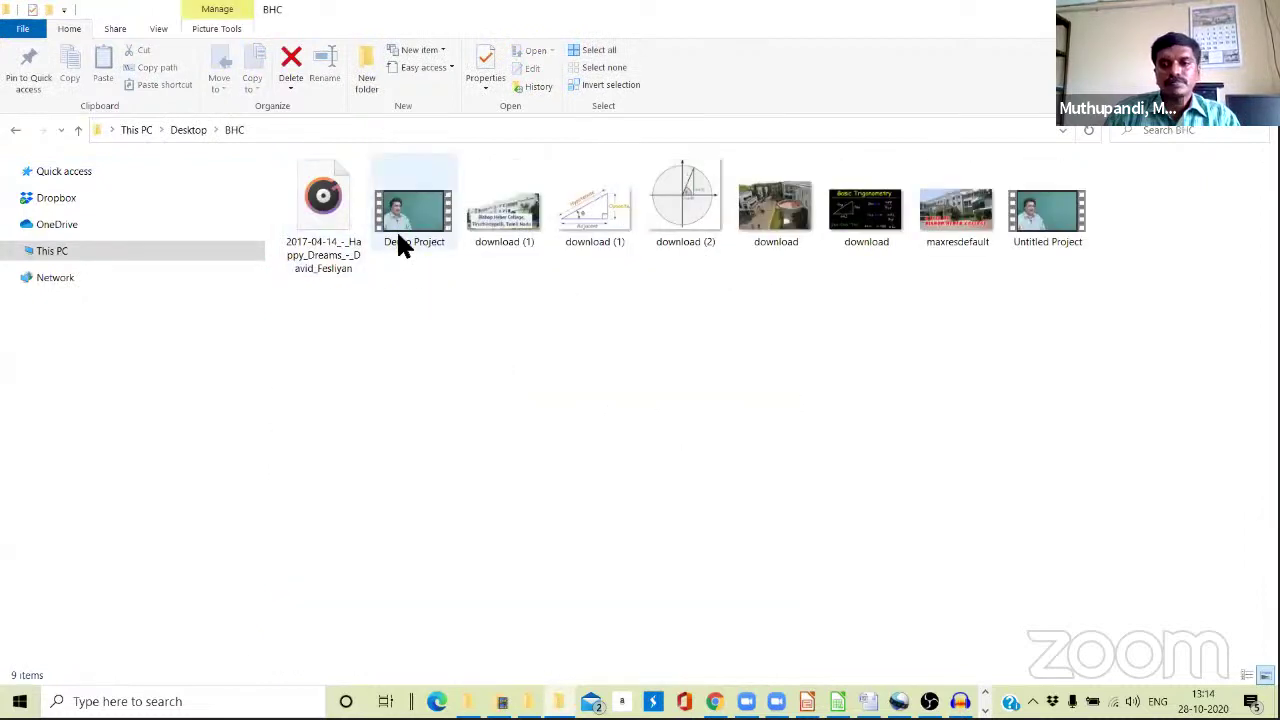
Check the file size of the Untitled Project video in its file properties.
right_click(1078, 214)
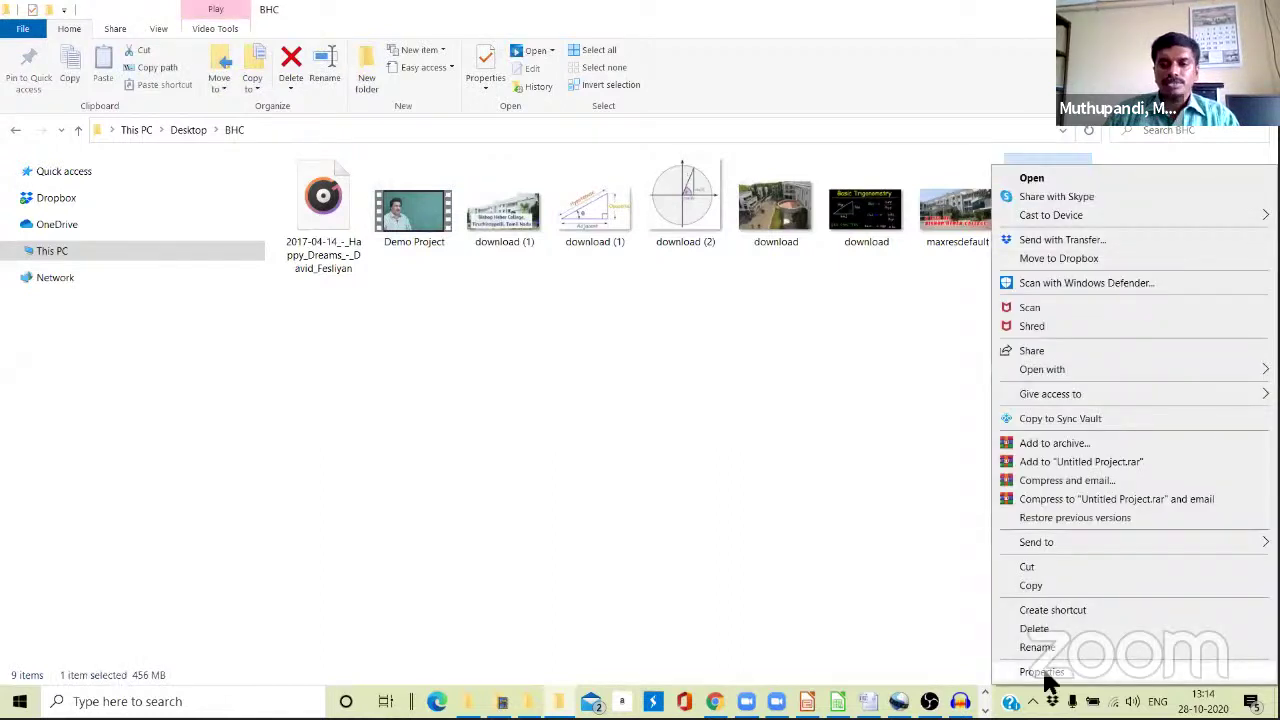
click(1045, 671)
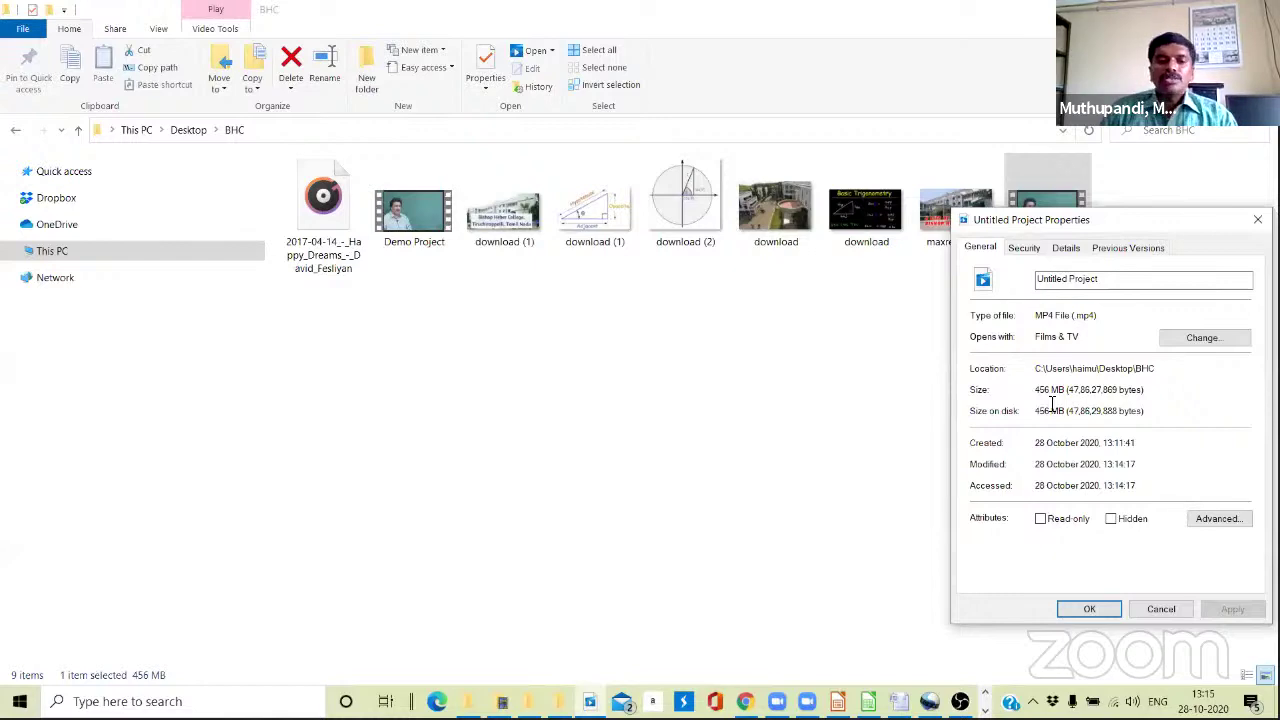
click(770, 450)
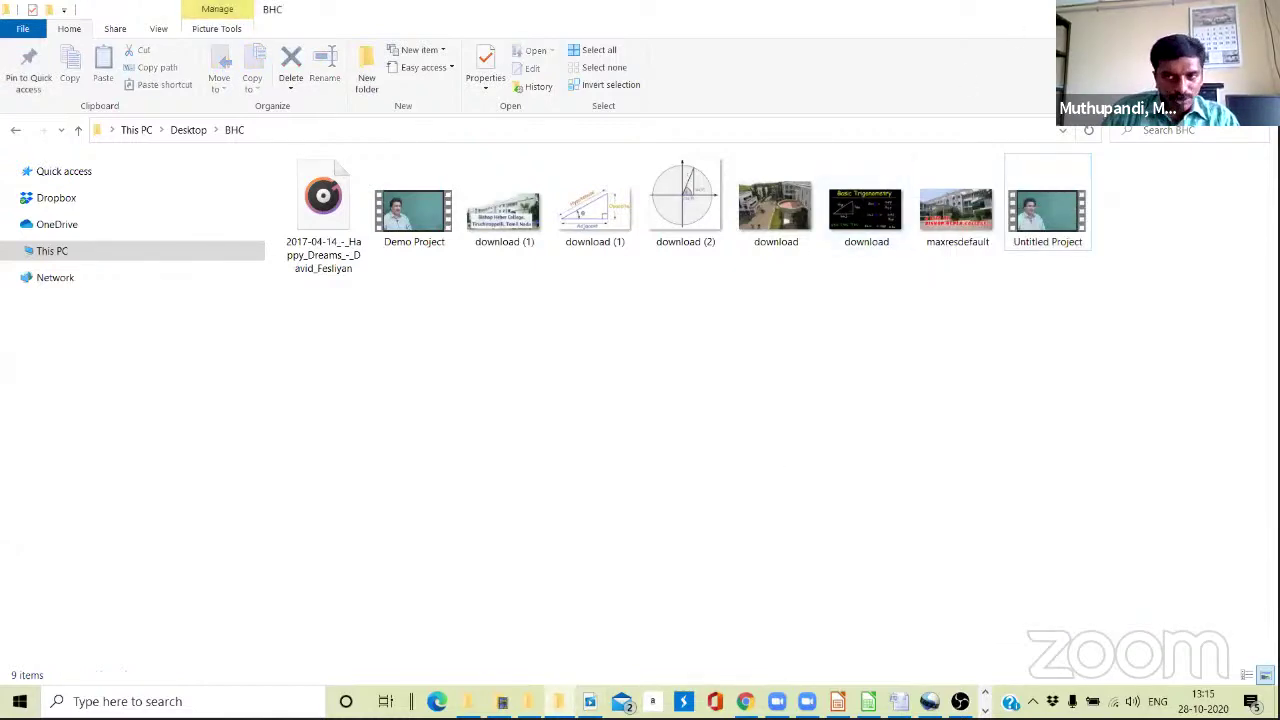
Clear the File Explorer windows from view and switch back to the OpenShot project.
key(super+m)
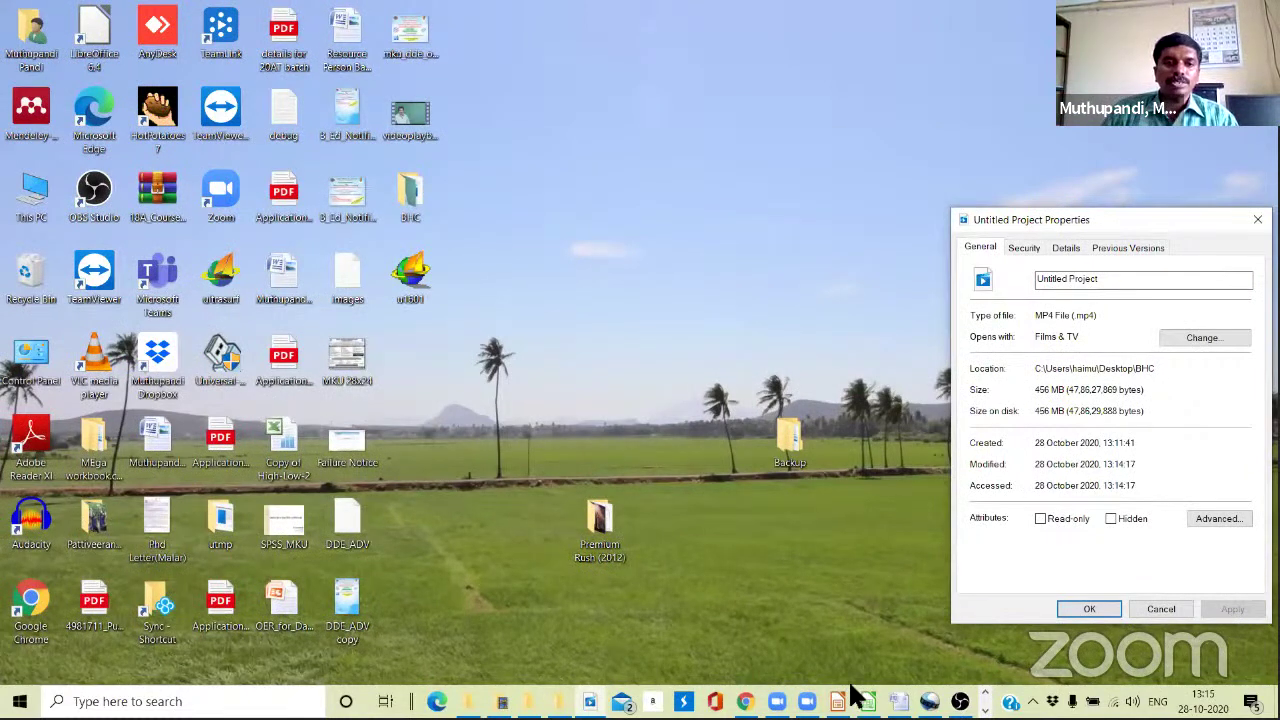
key(super+s)
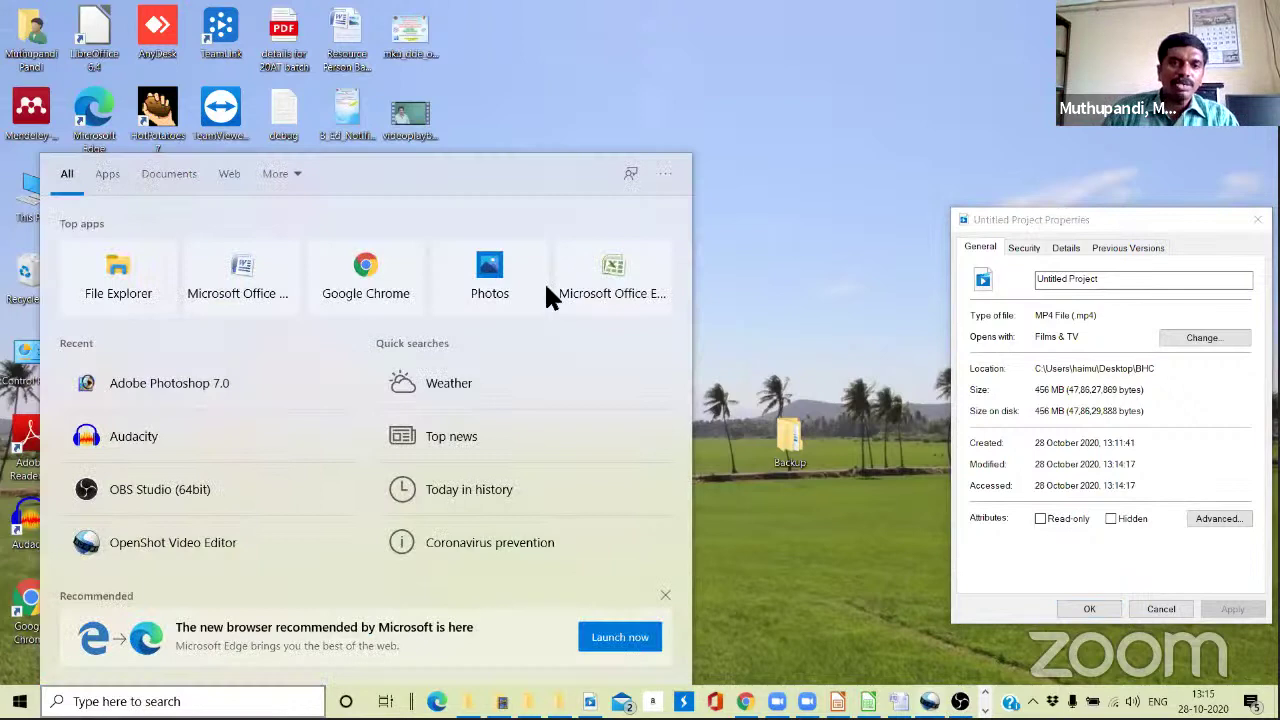
key(alt+Tab)
key(alt+f)
key(Escape)
right_click(508, 357)
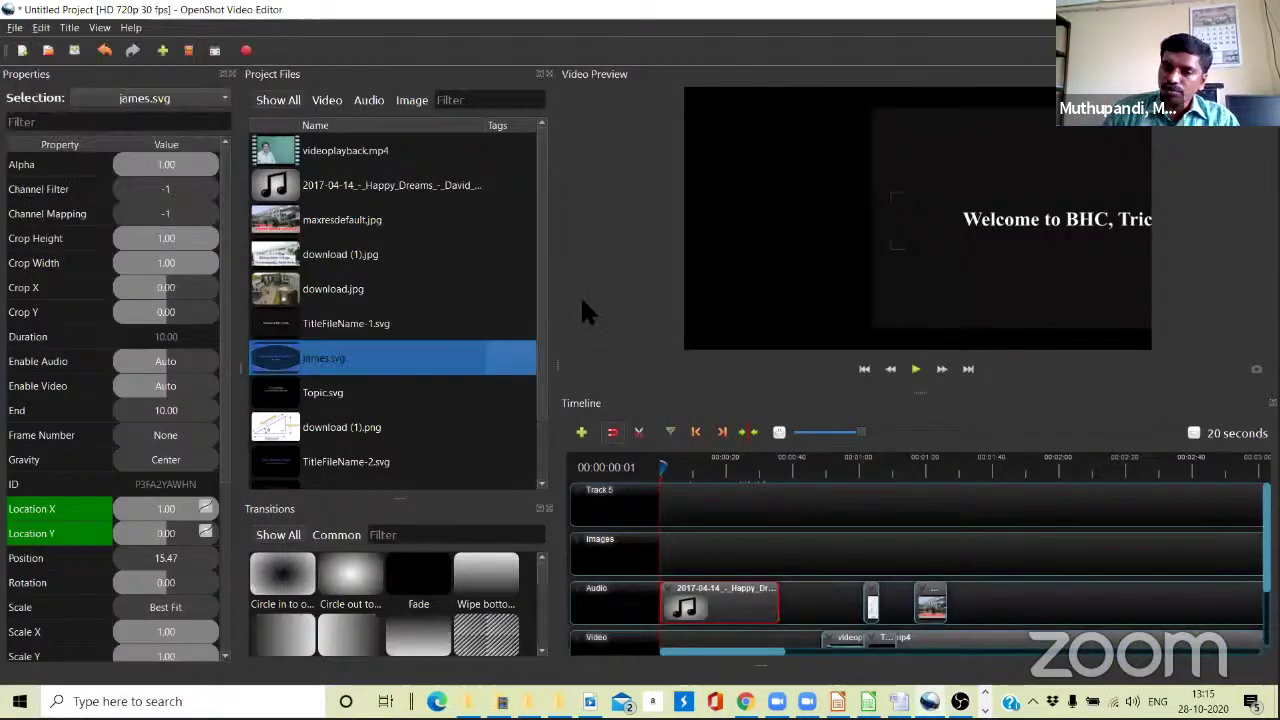
key(Escape)
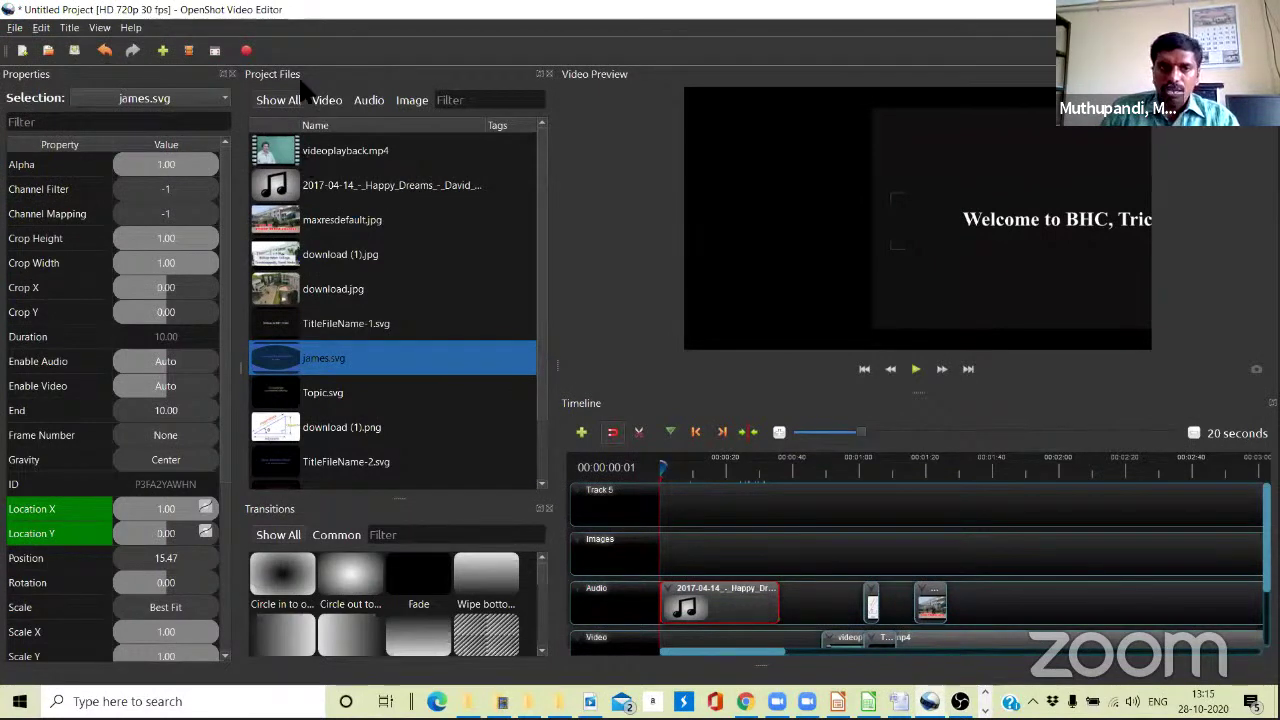
Open the video export settings, review the Low, Med and High quality options, keep High, and cancel the export.
click(246, 51)
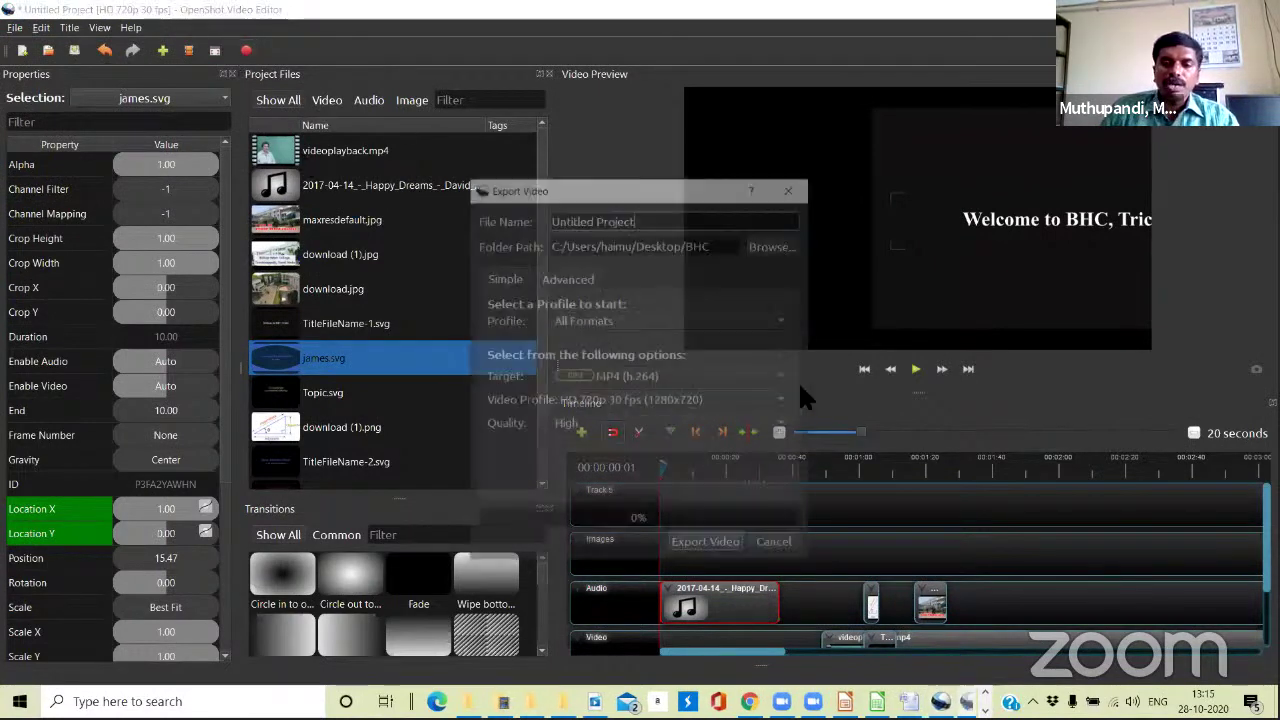
click(584, 425)
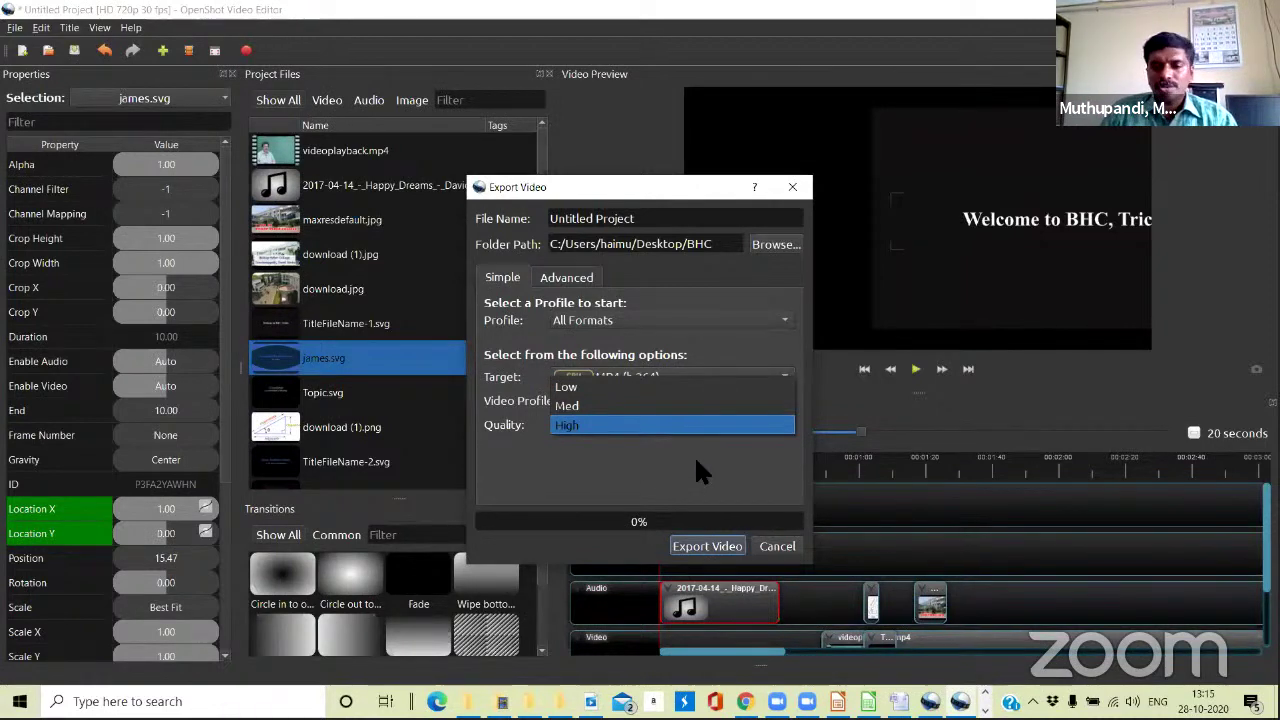
click(568, 425)
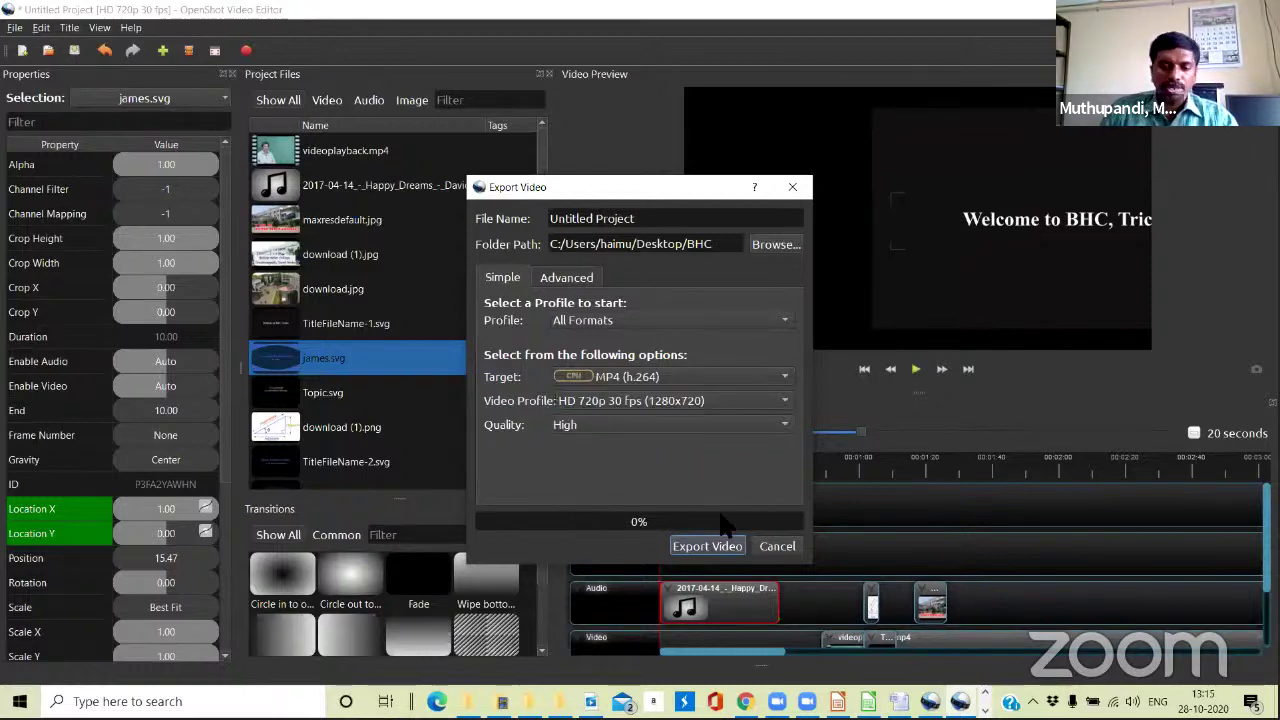
click(777, 546)
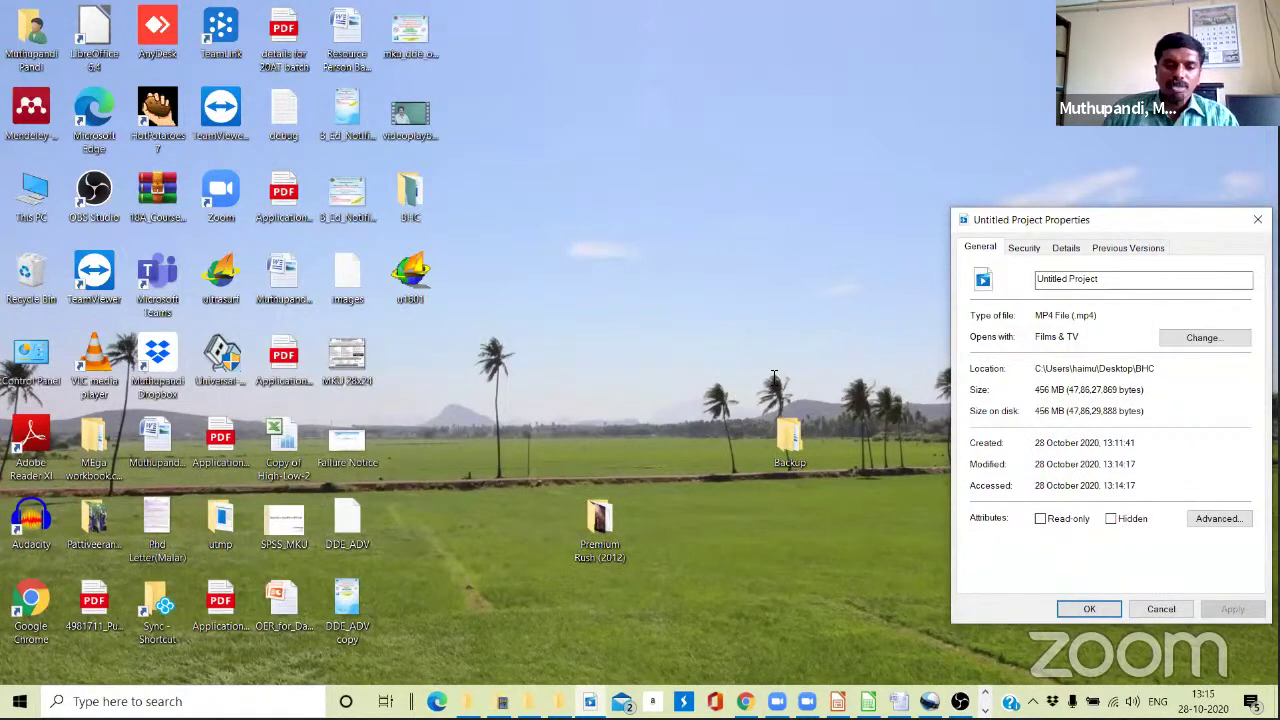
Switch to Chrome, load the presenter's personal website in place of the YouTube video, dismiss its alert, and follow the E-content Upload form's link.
key(super)
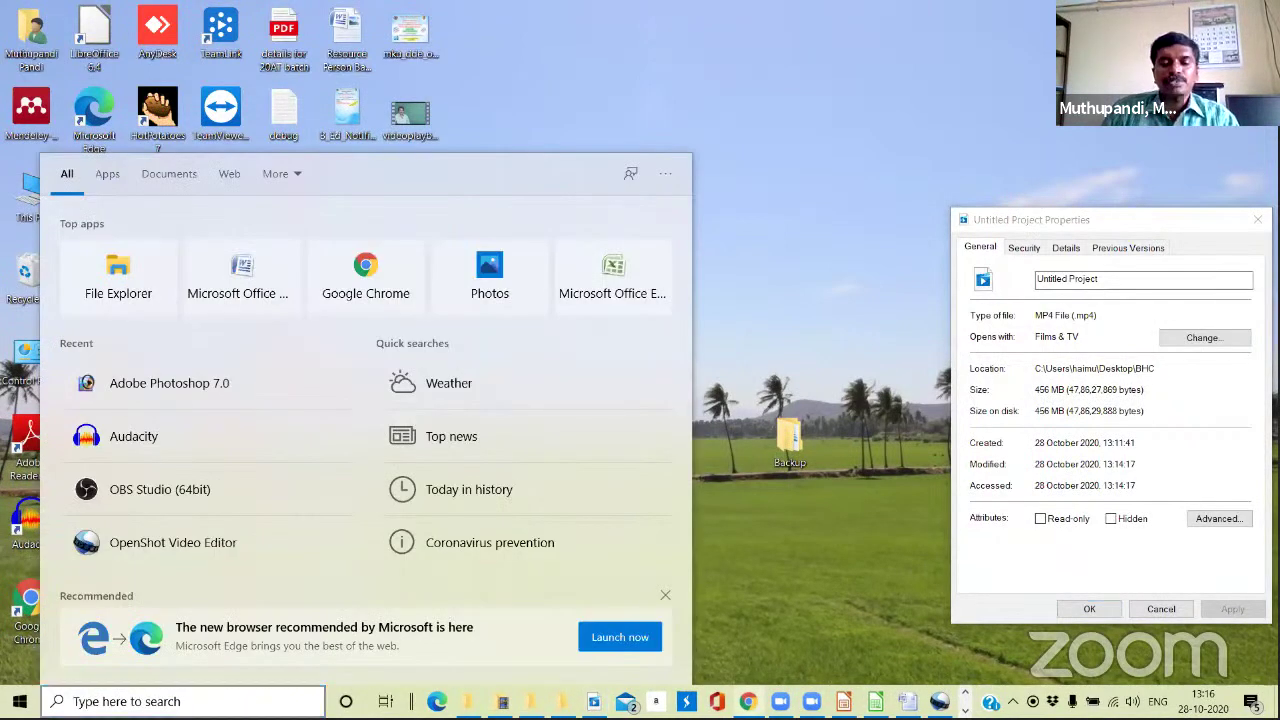
key(super)
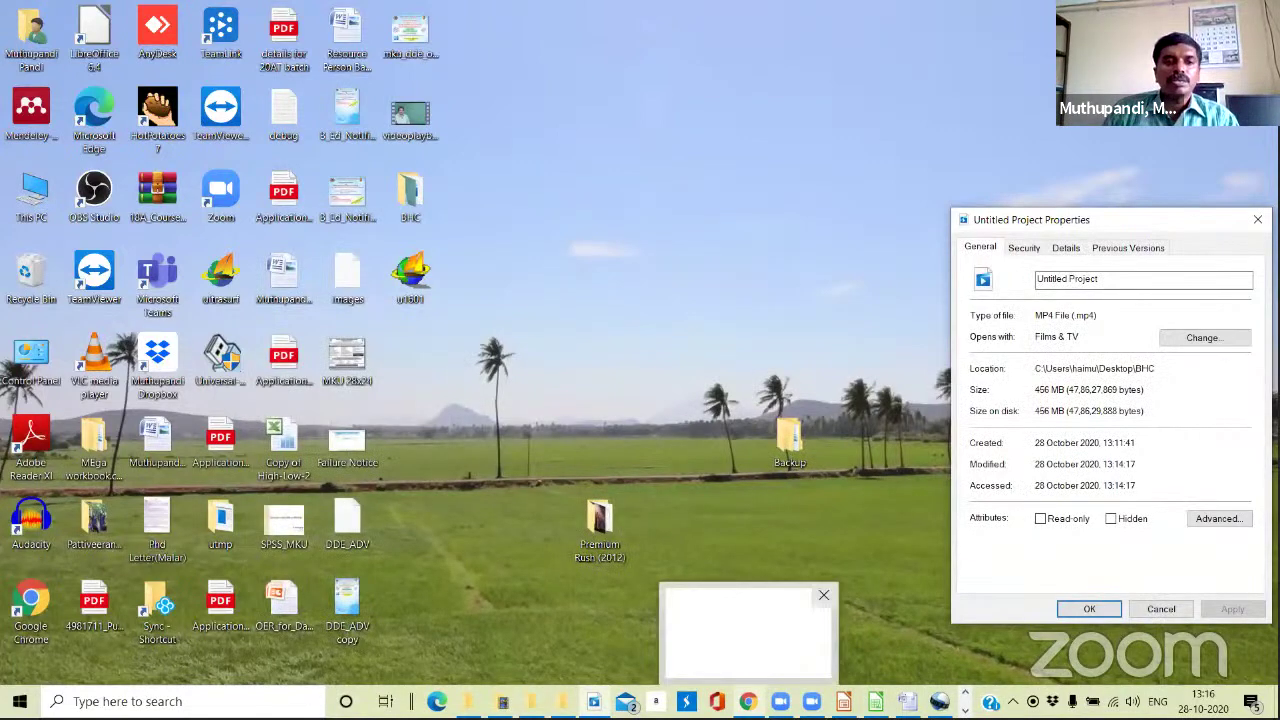
click(745, 632)
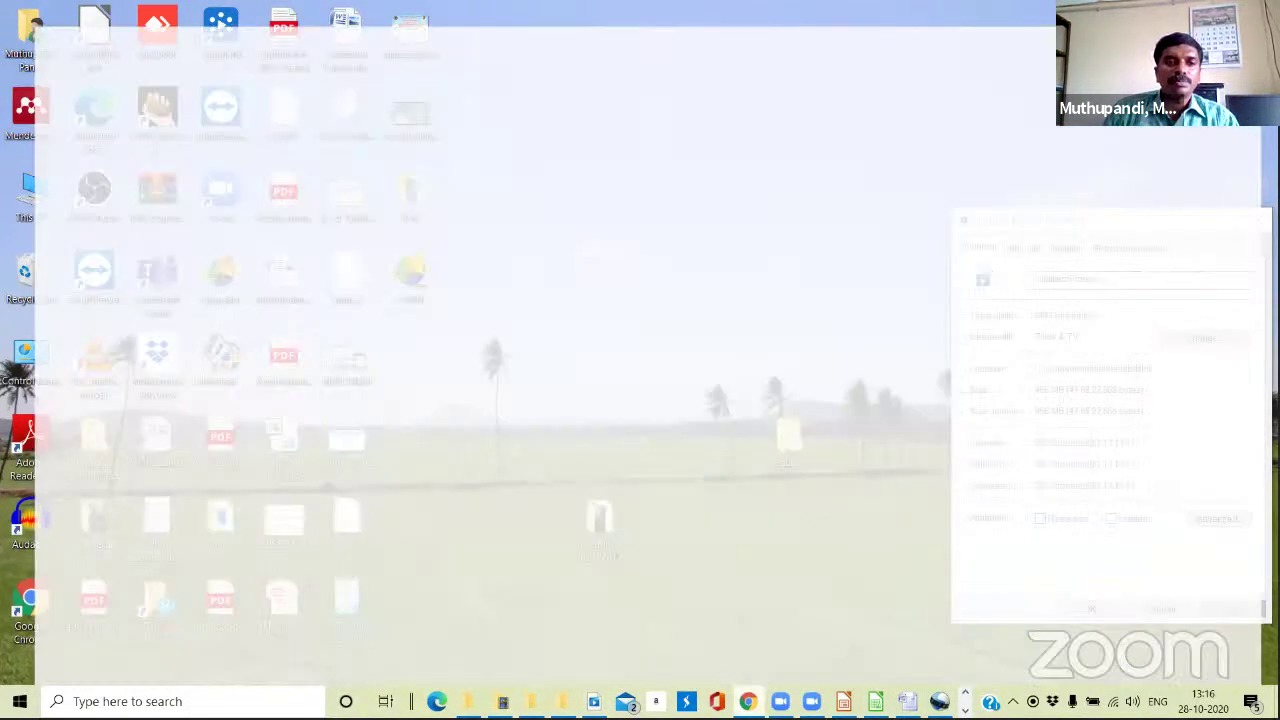
click(188, 41)
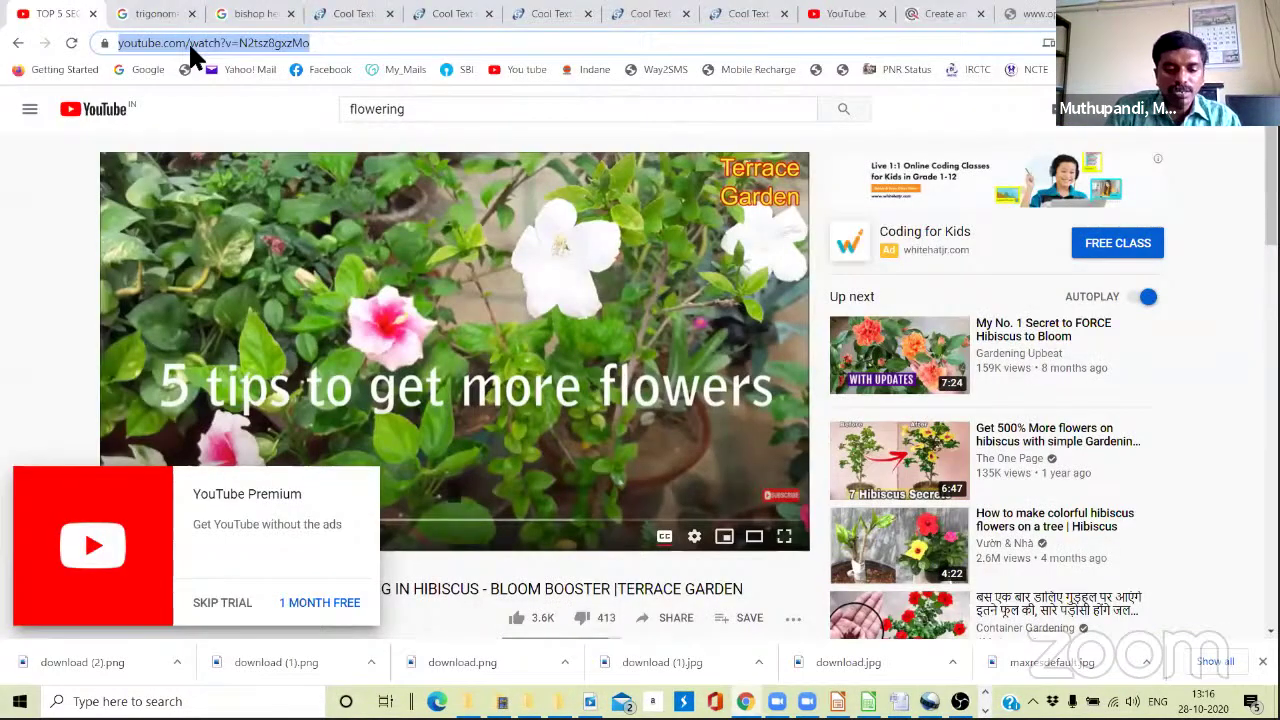
text(www.muthupa)
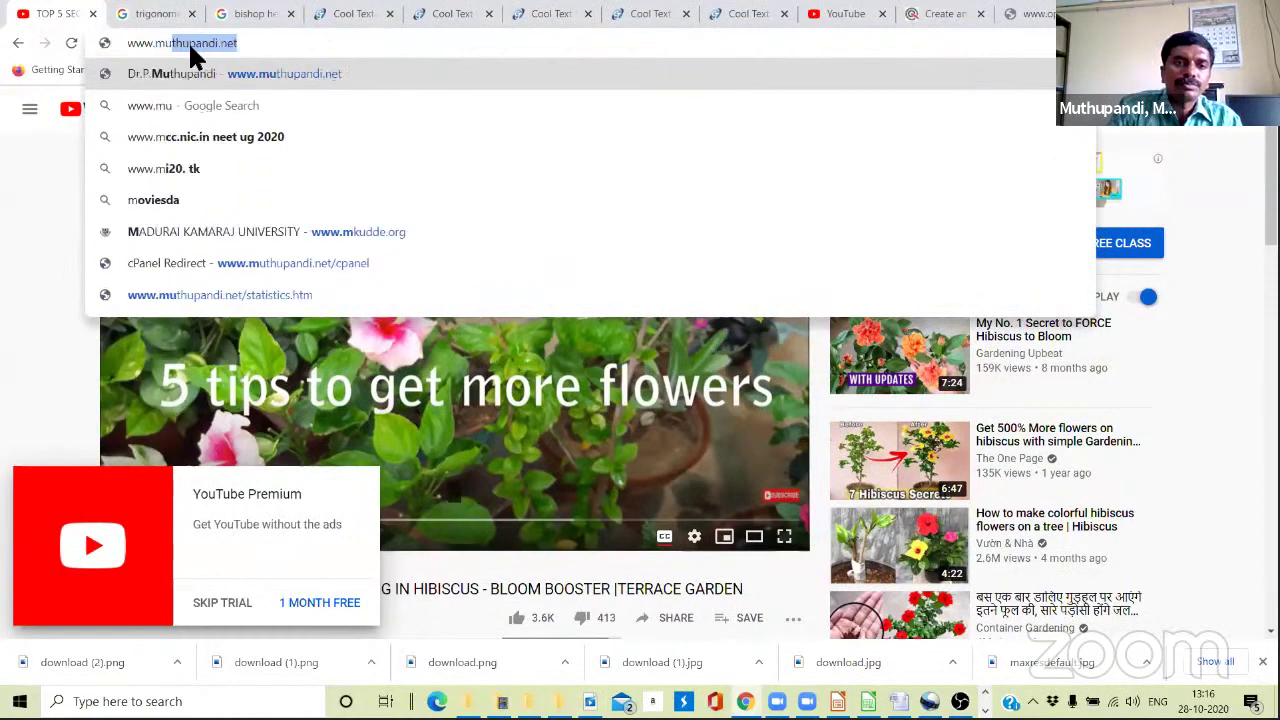
text(ndi)
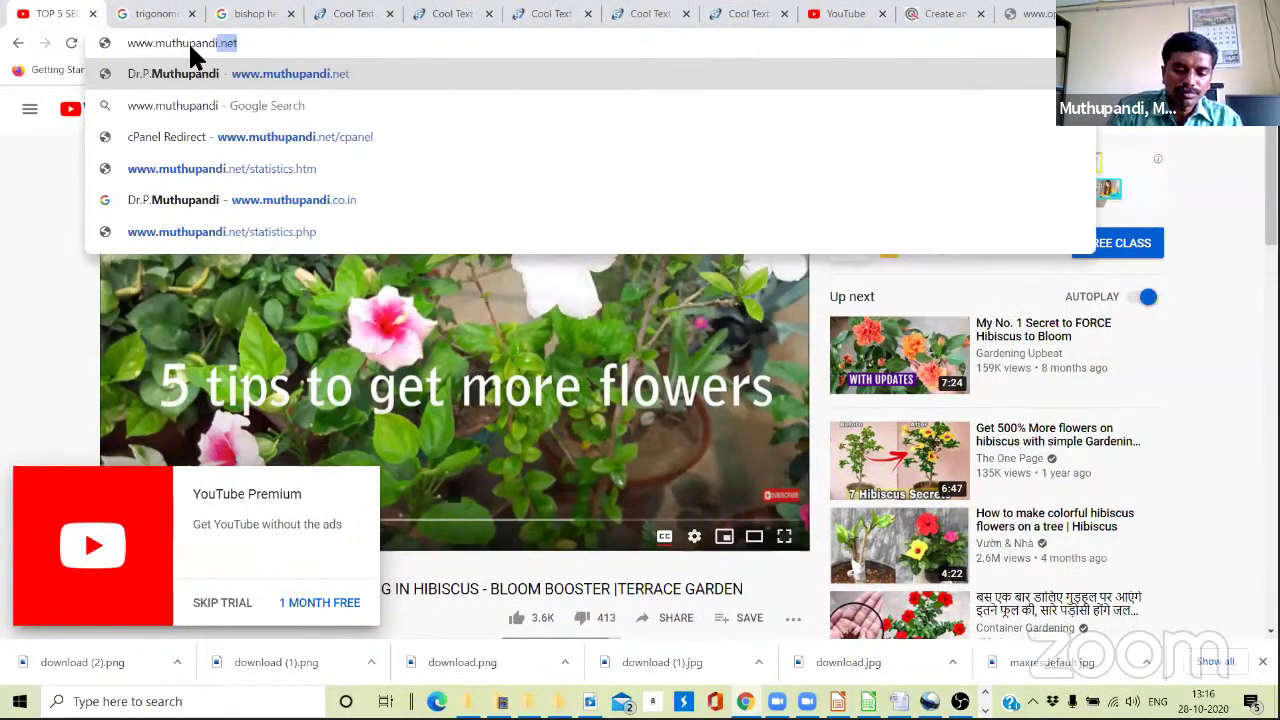
text(.)
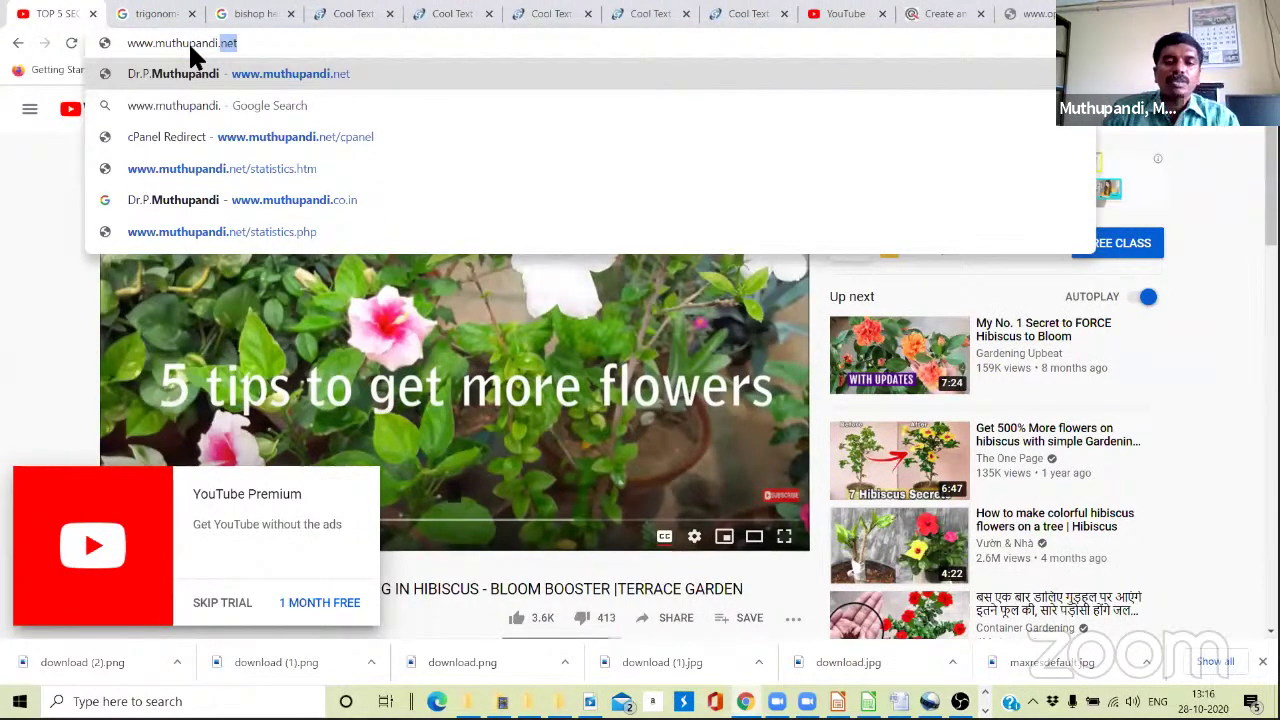
key(Return)
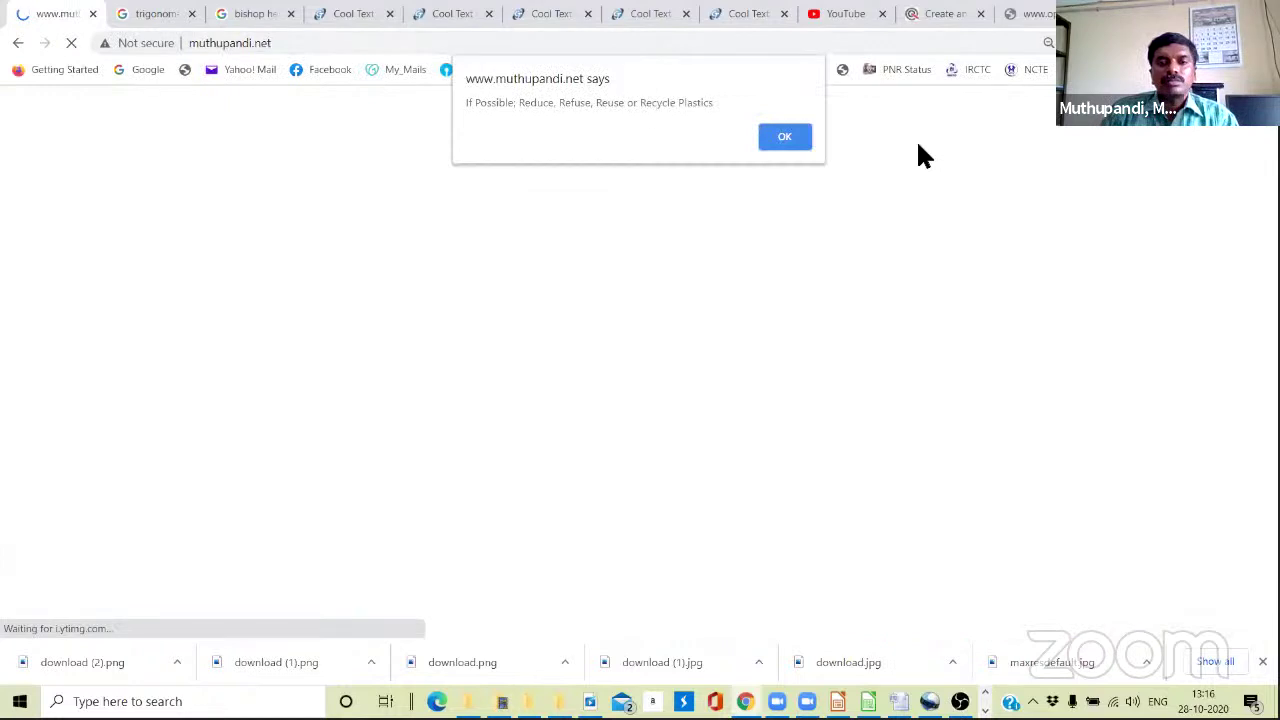
click(785, 138)
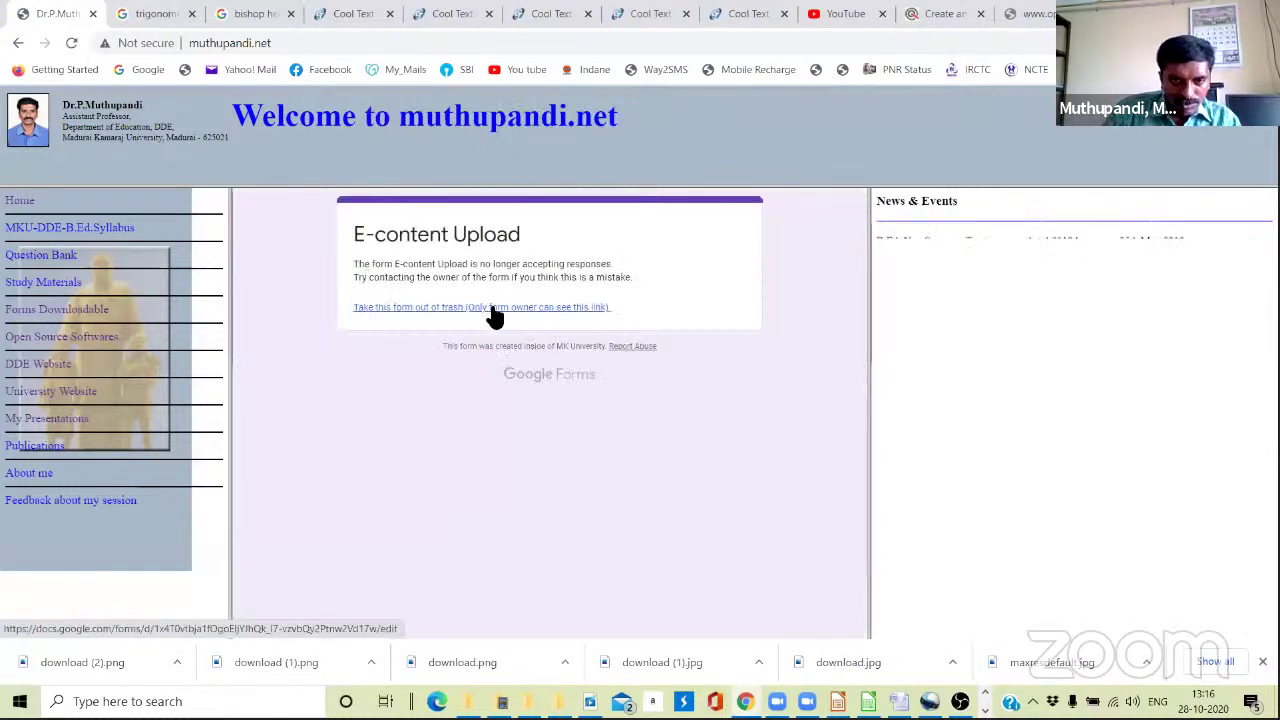
click(468, 313)
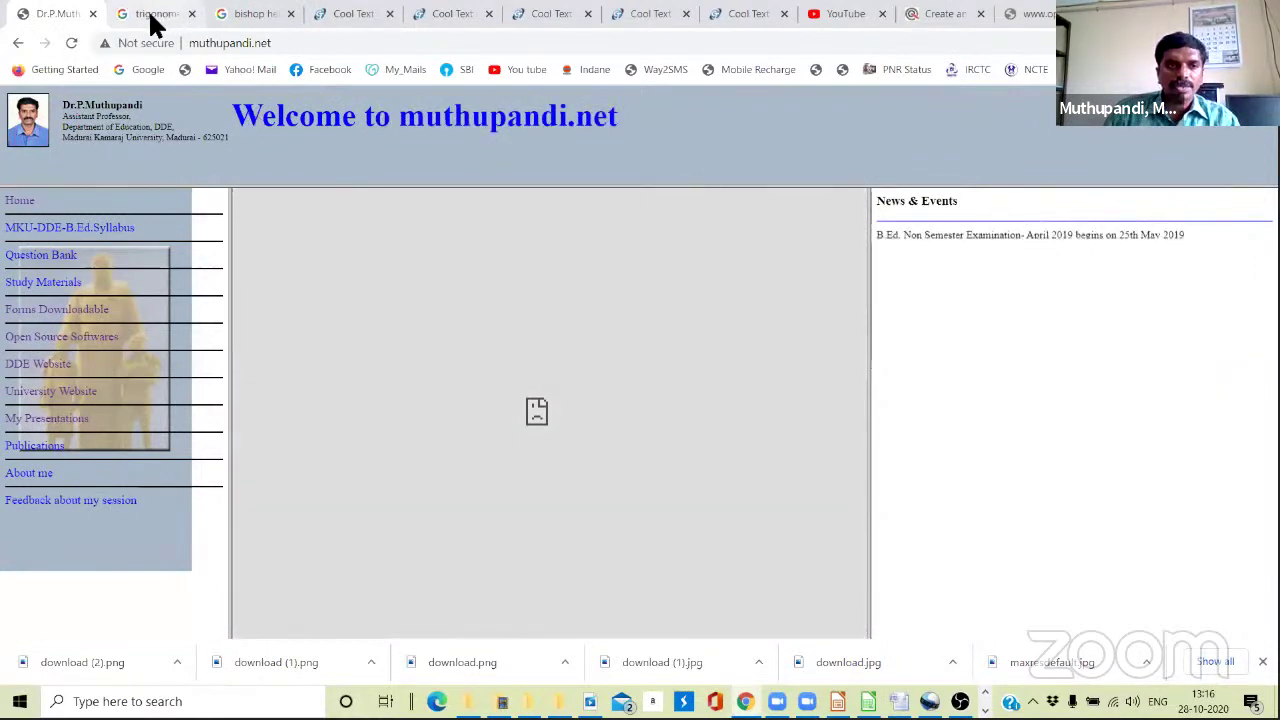
Review the open reference pages, including the trigonometry image results and the Cool Text Graphics Generator.
click(151, 14)
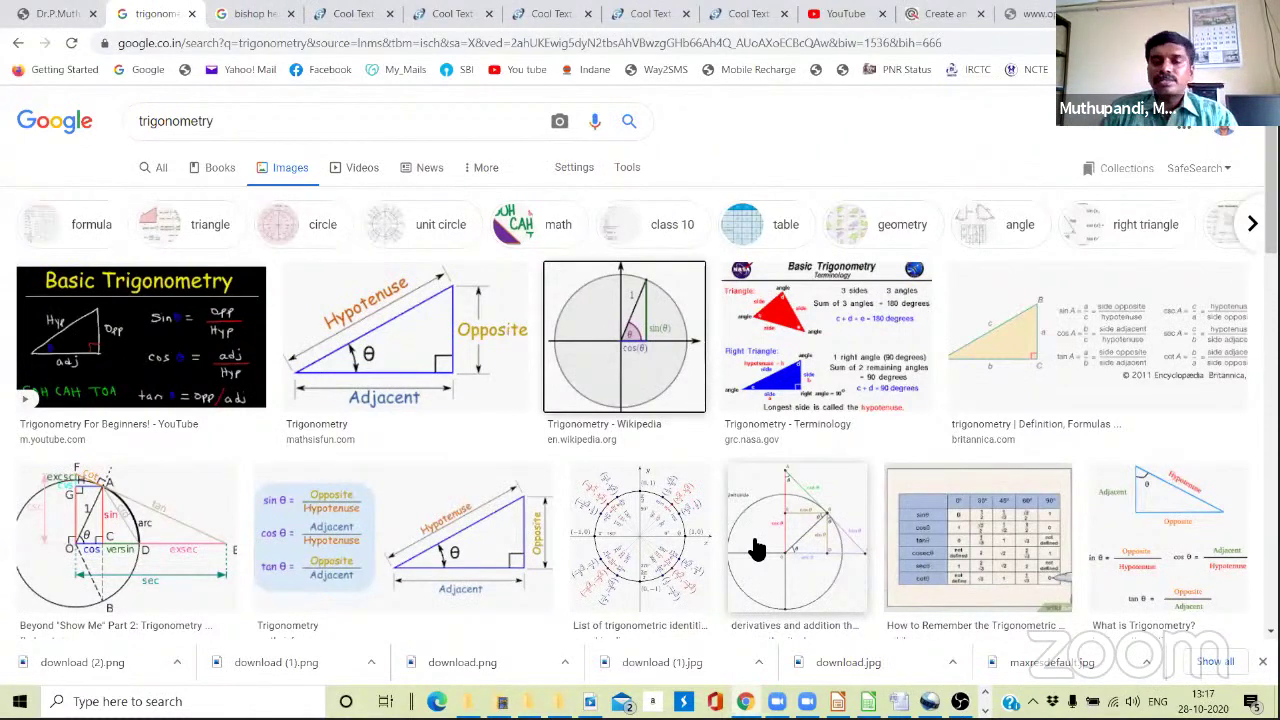
click(353, 14)
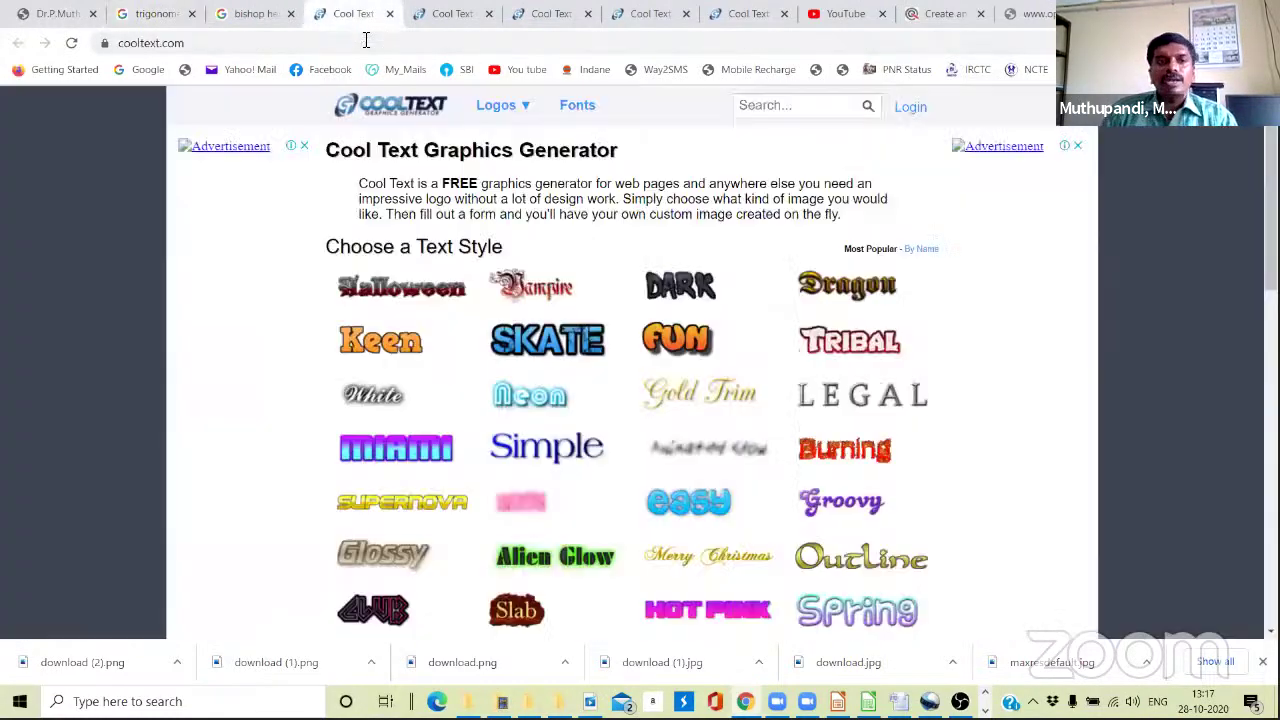
click(250, 18)
click(125, 16)
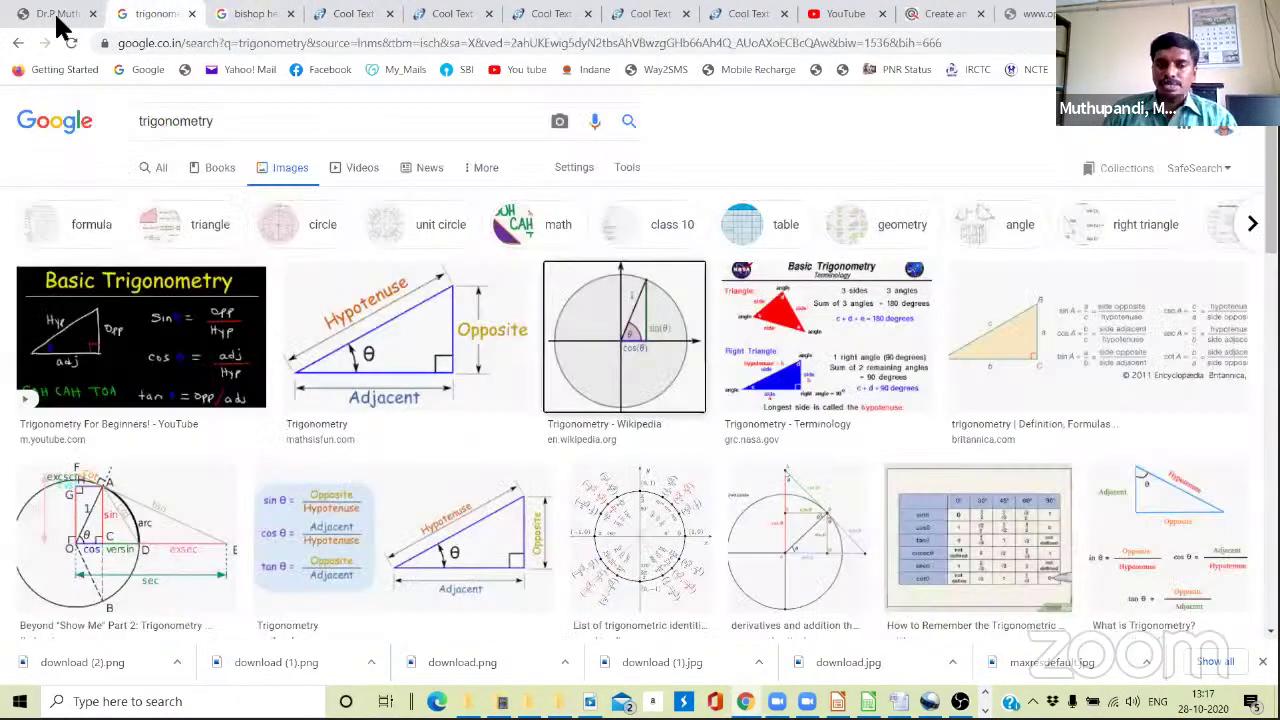
click(57, 20)
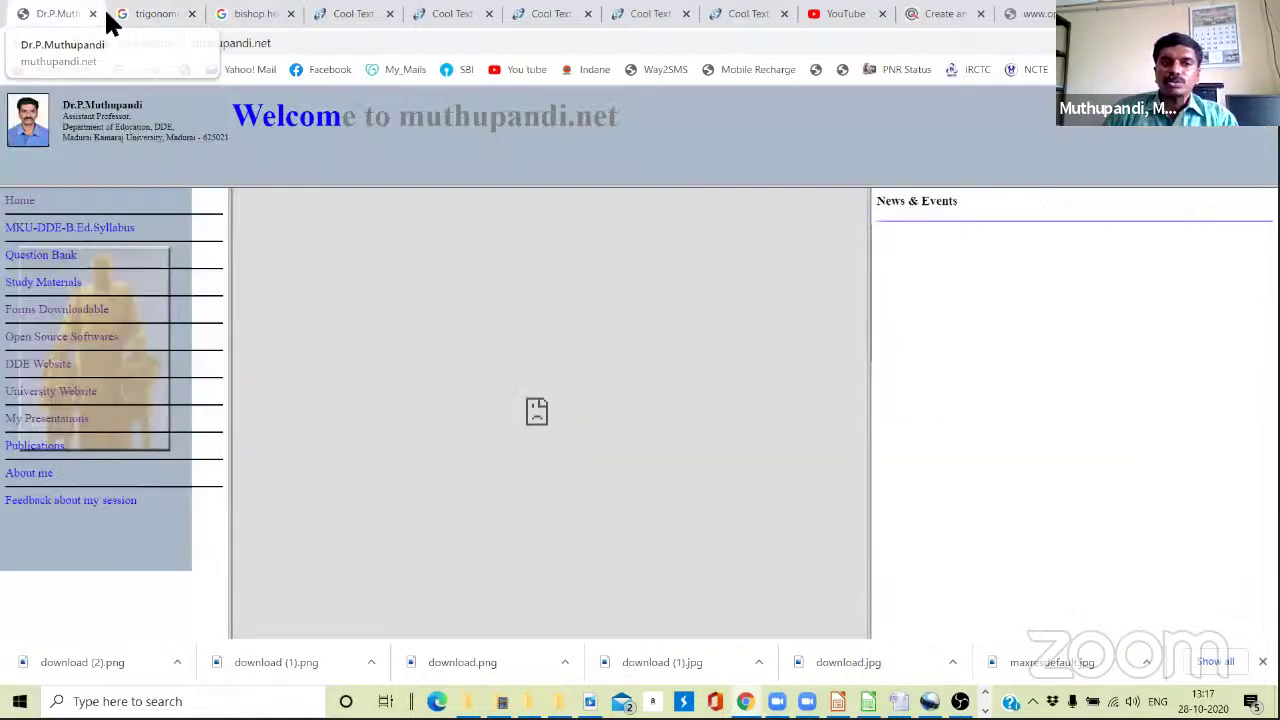
click(157, 14)
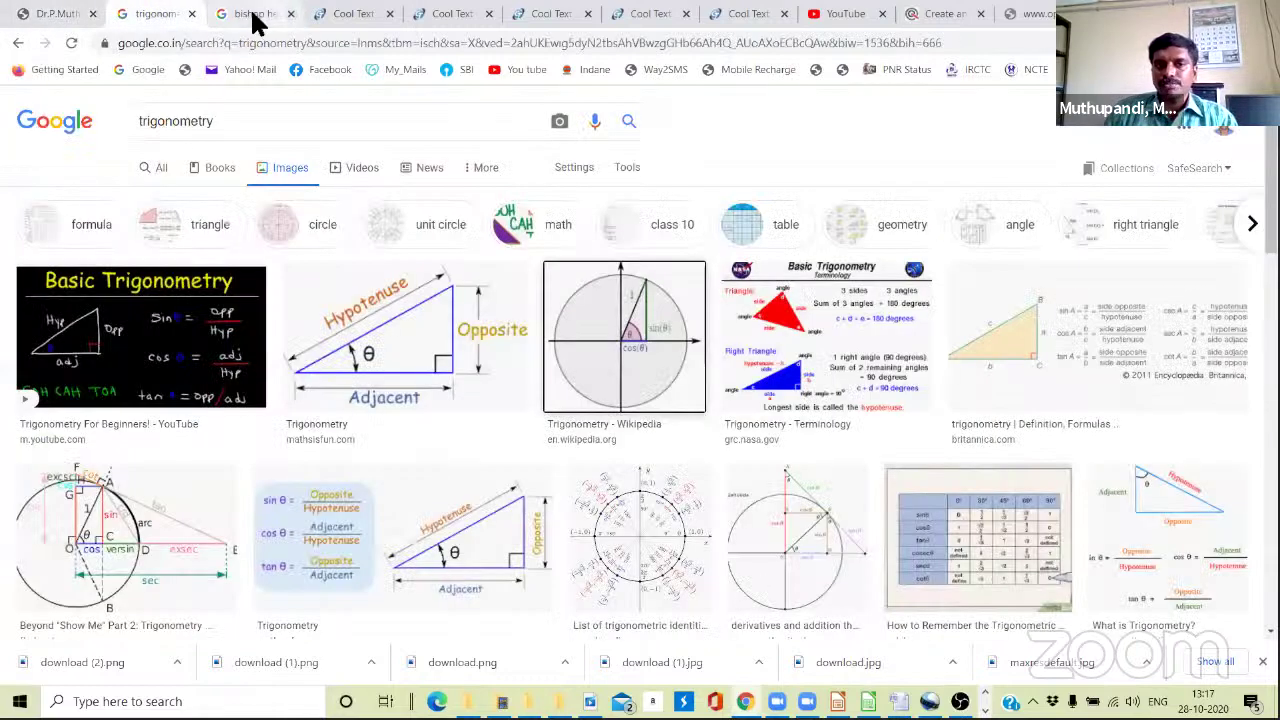
click(251, 18)
click(356, 18)
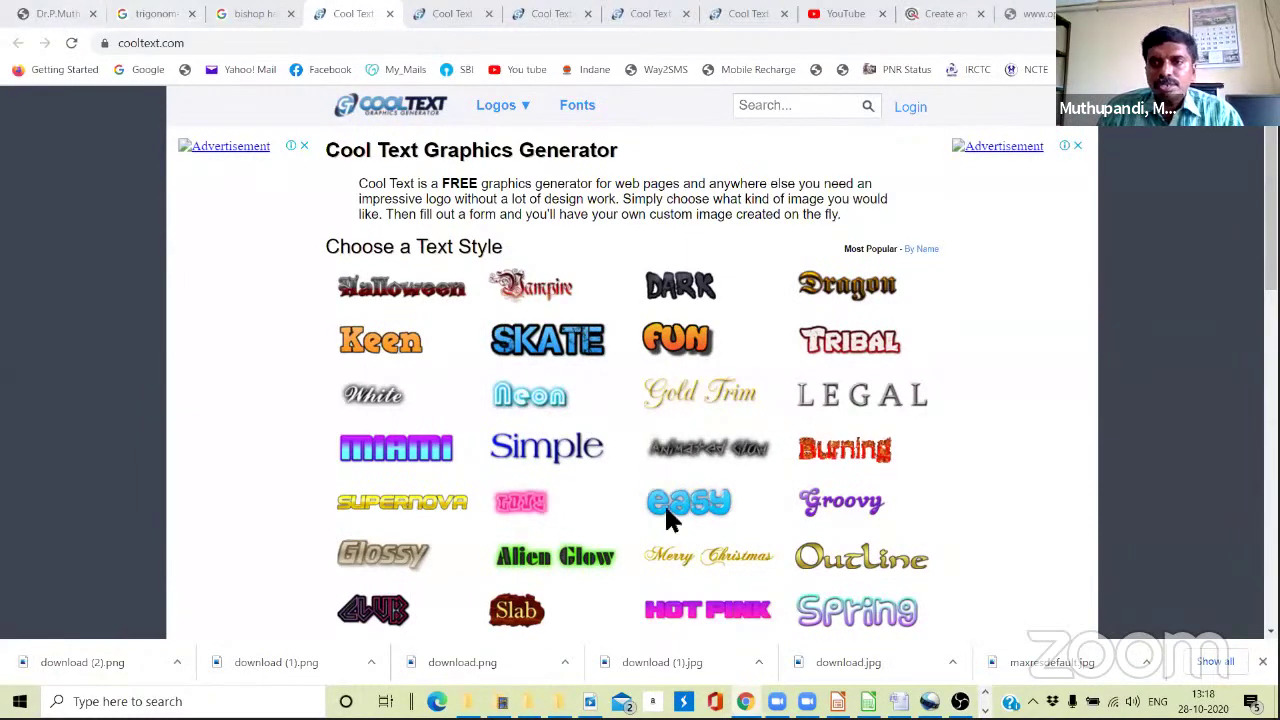
Switch to the Audacity window with the Happy Dreams track and create a new empty project.
key(super+d)
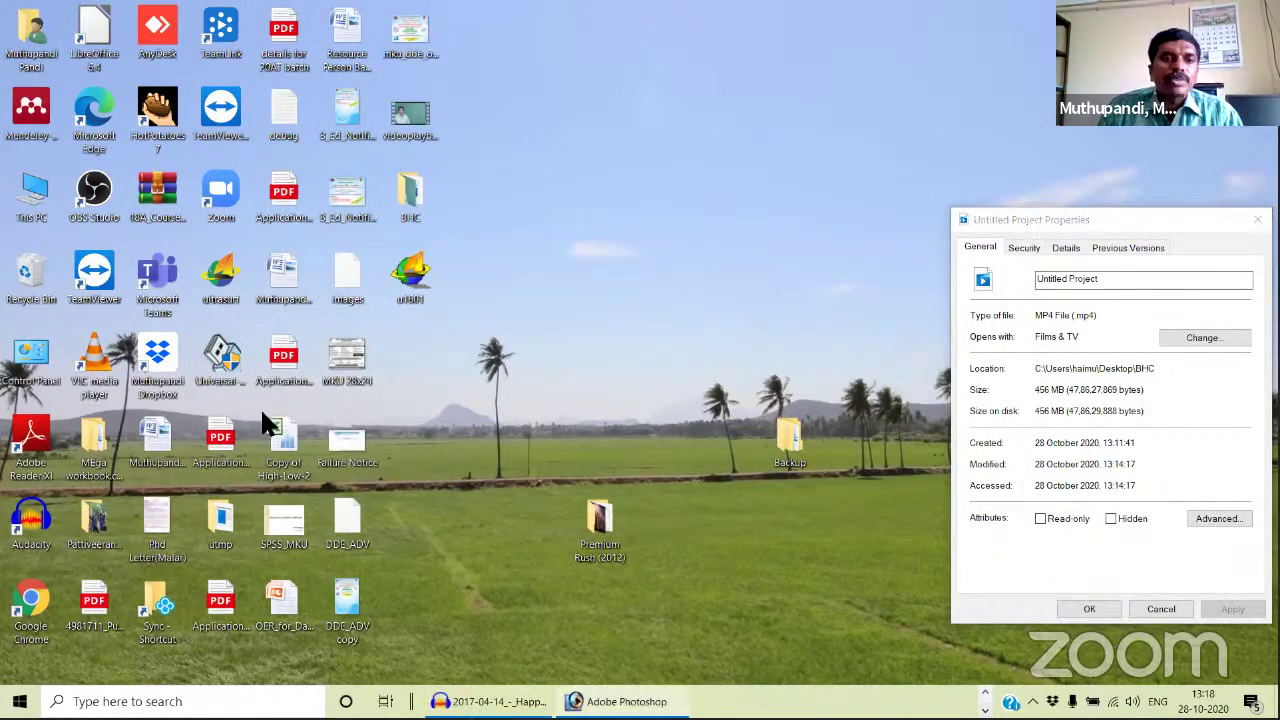
key(super+d)
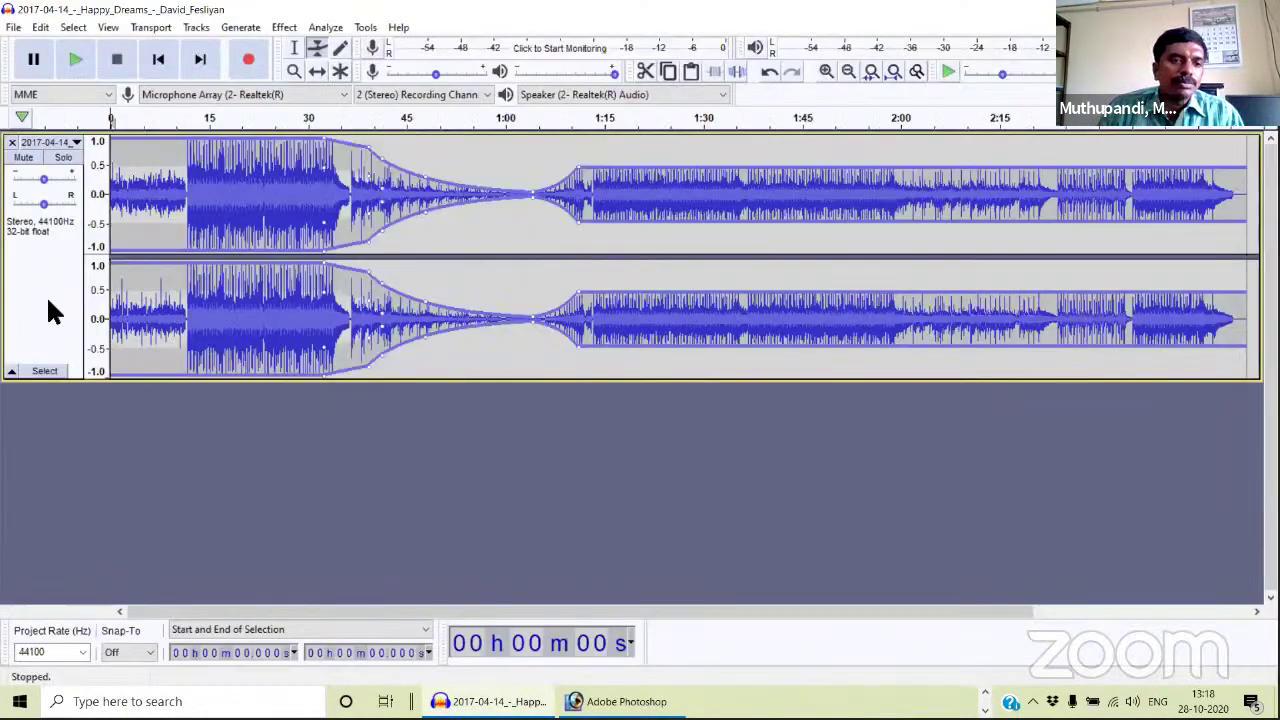
click(14, 27)
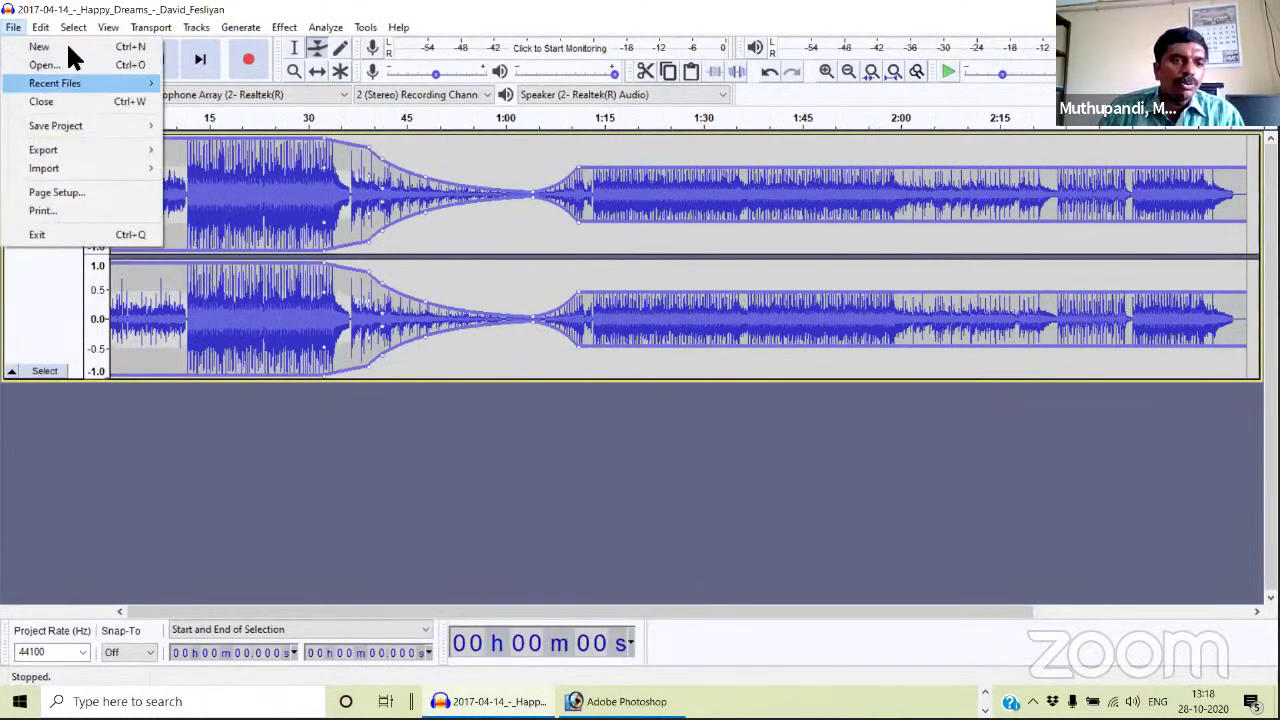
click(66, 43)
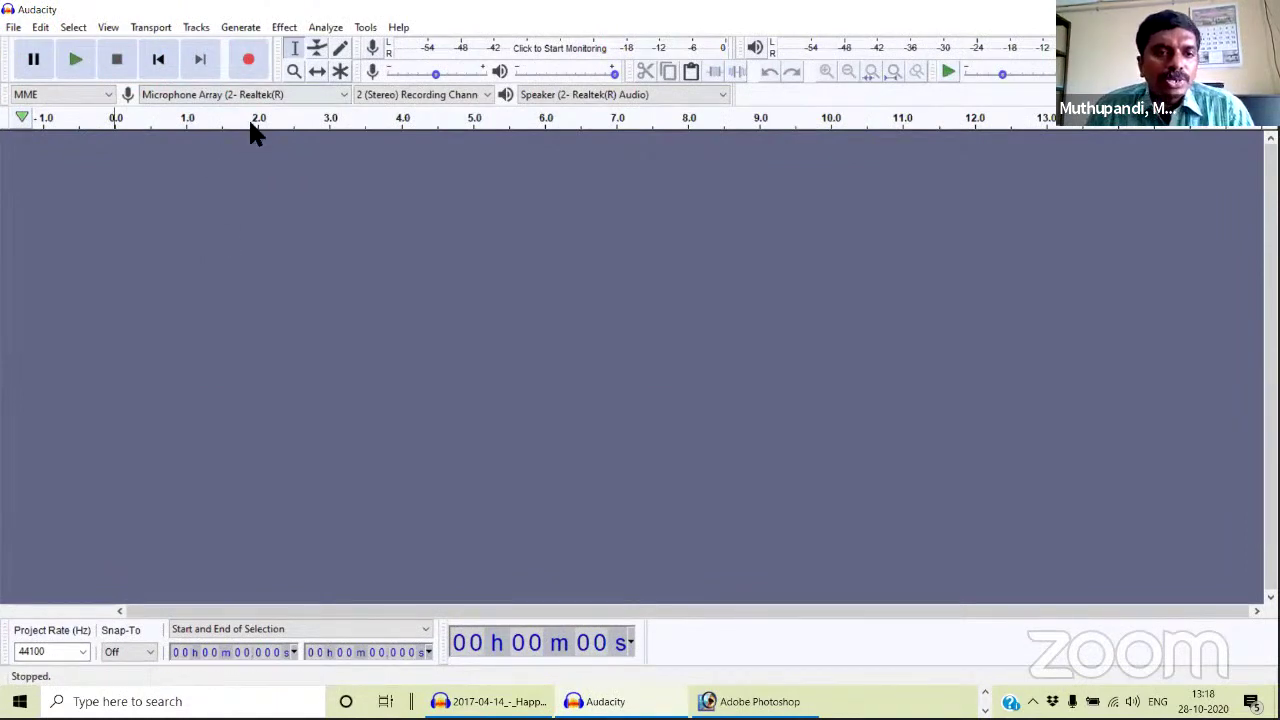
Record about 4.4 seconds of voice from the microphone in the new project and play the recording back.
click(248, 59)
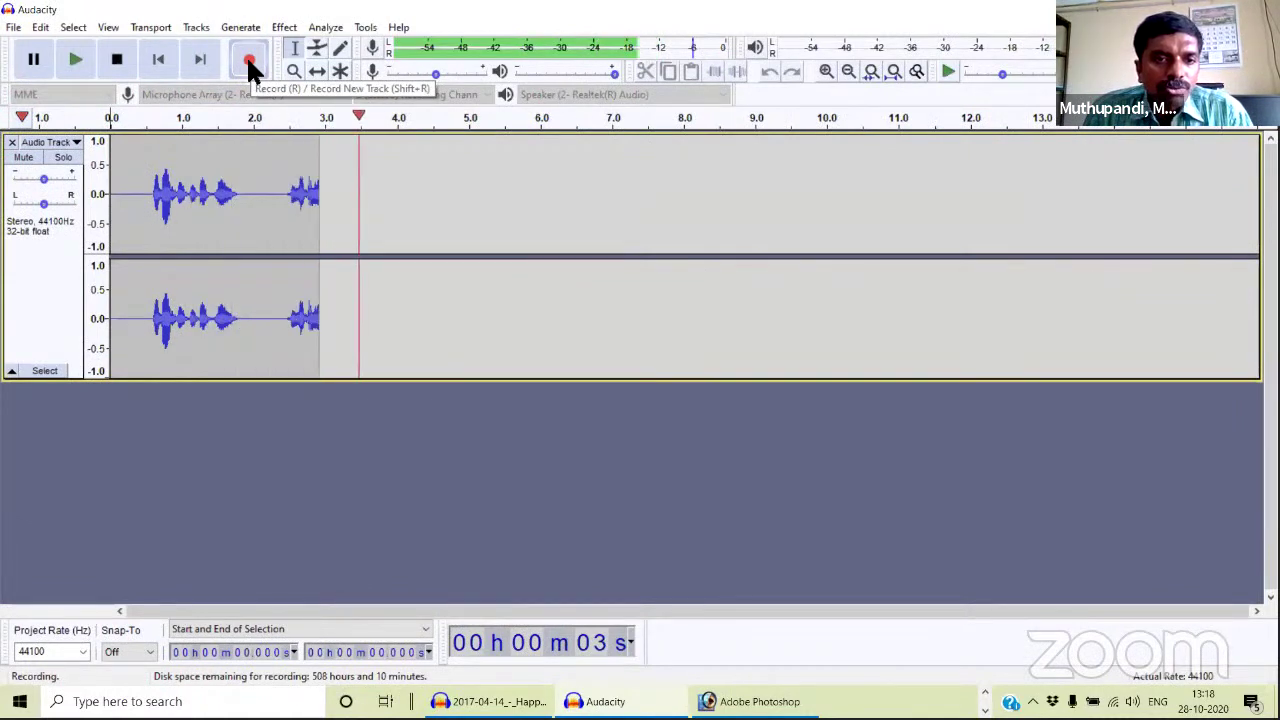
key(space)
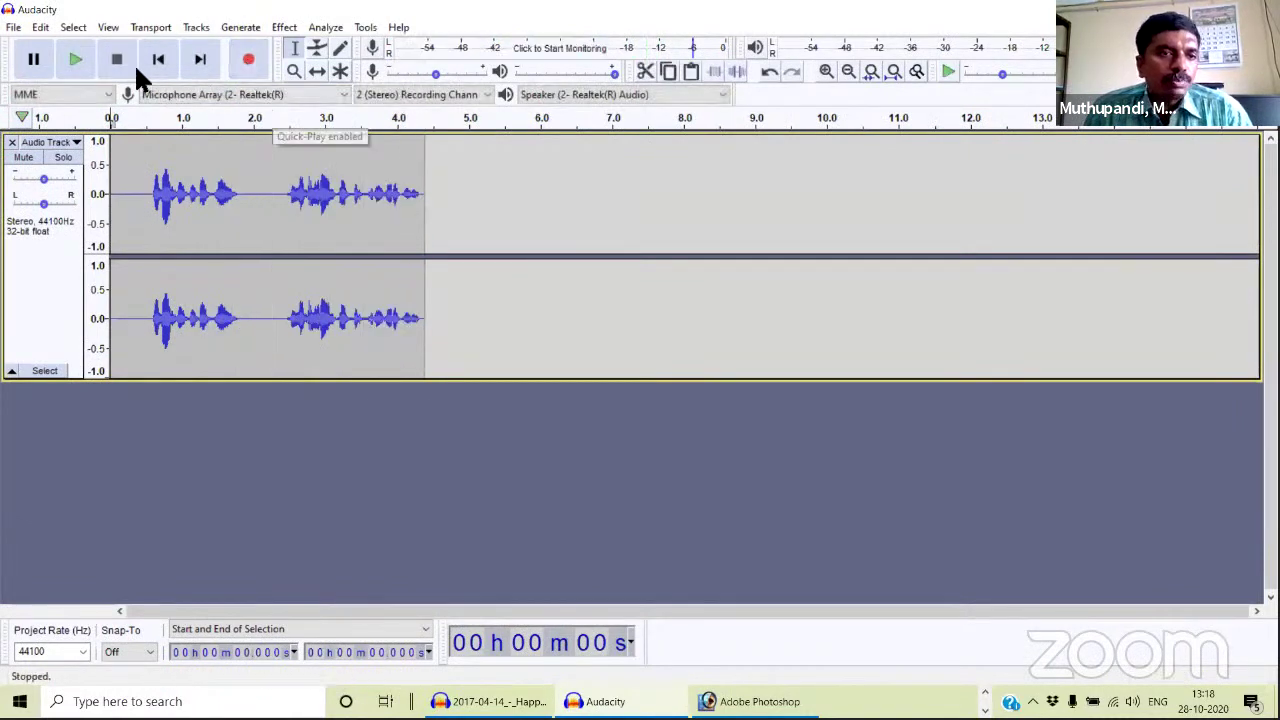
click(70, 58)
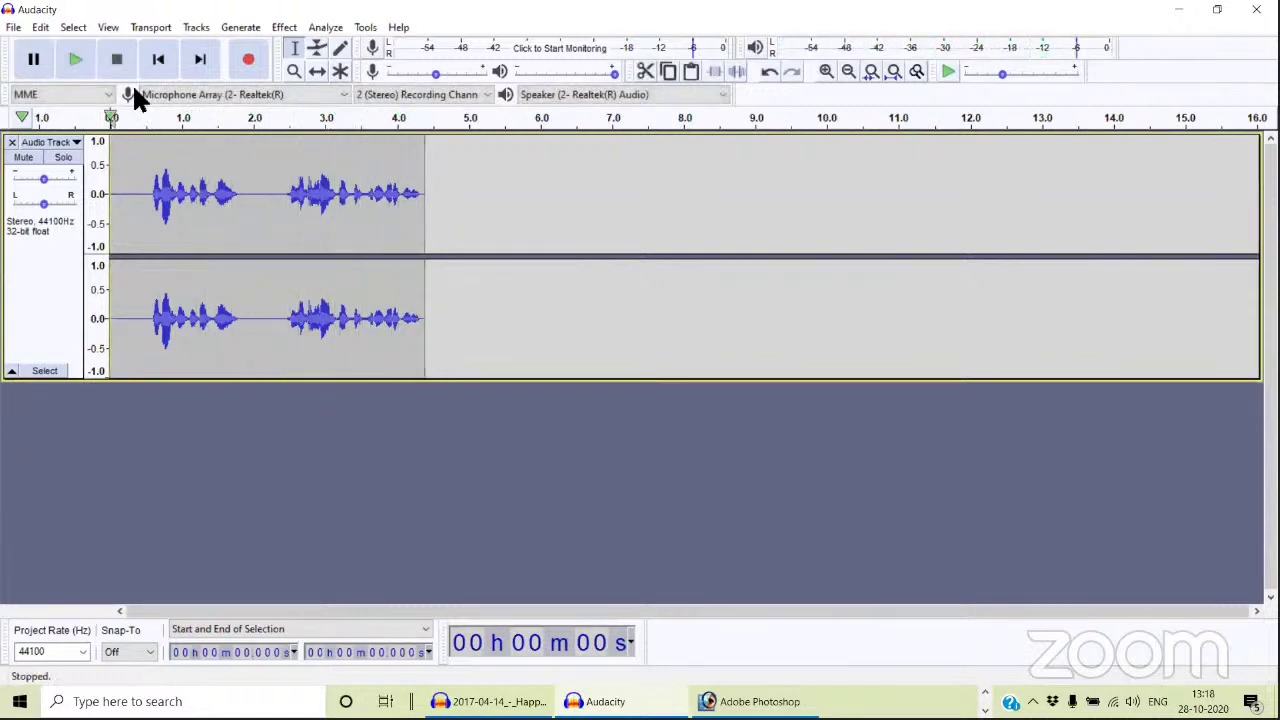
click(79, 64)
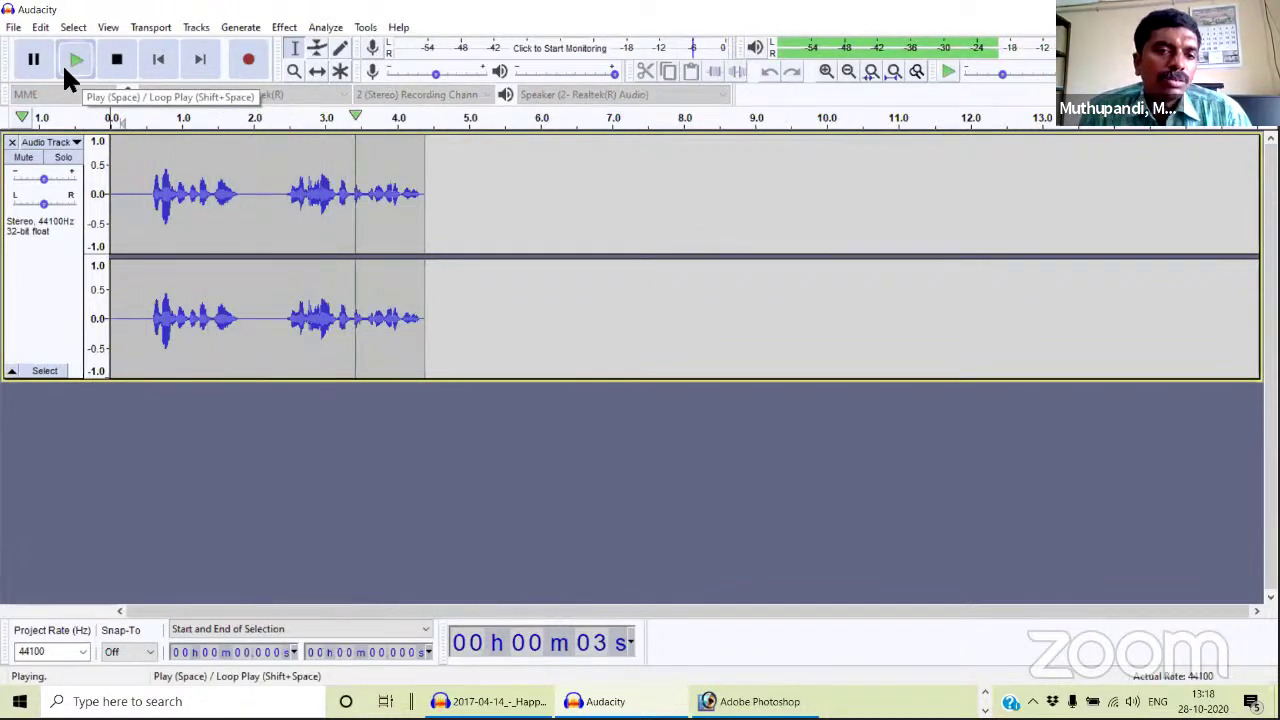
Review the audio export formats available for the voice recording, including MP3, and leave without exporting.
click(14, 27)
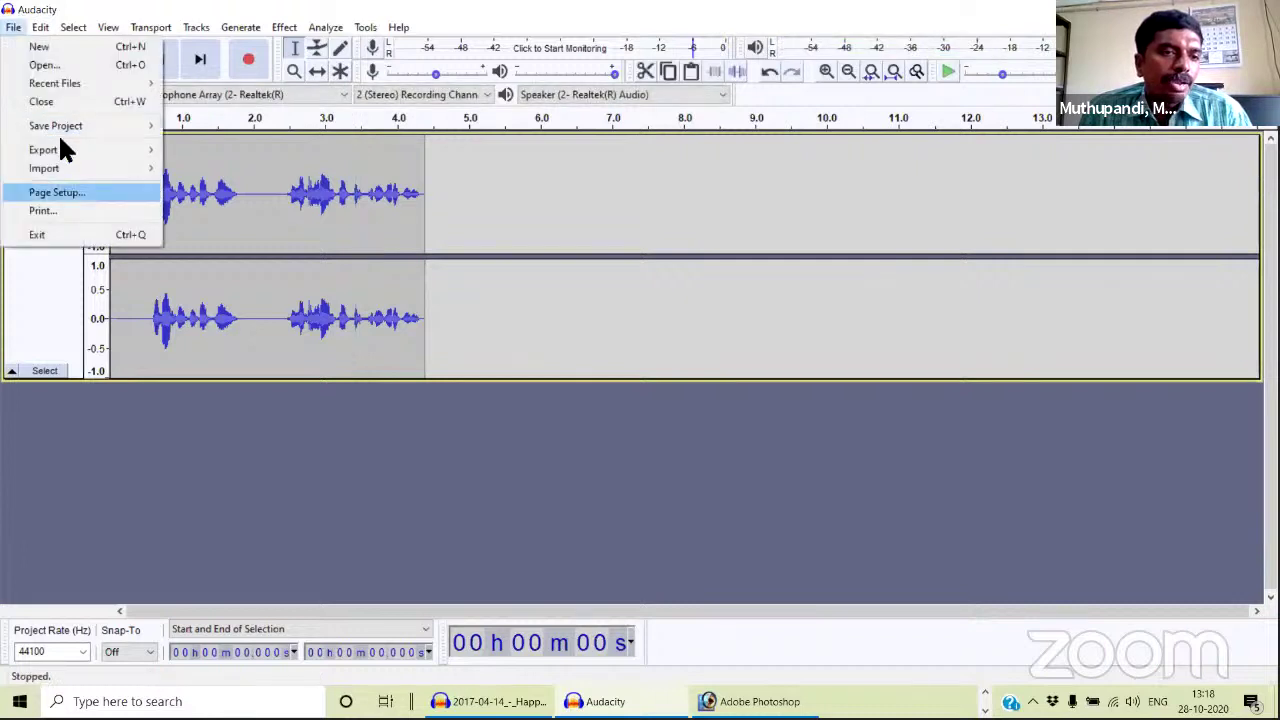
mouse_move(72, 149)
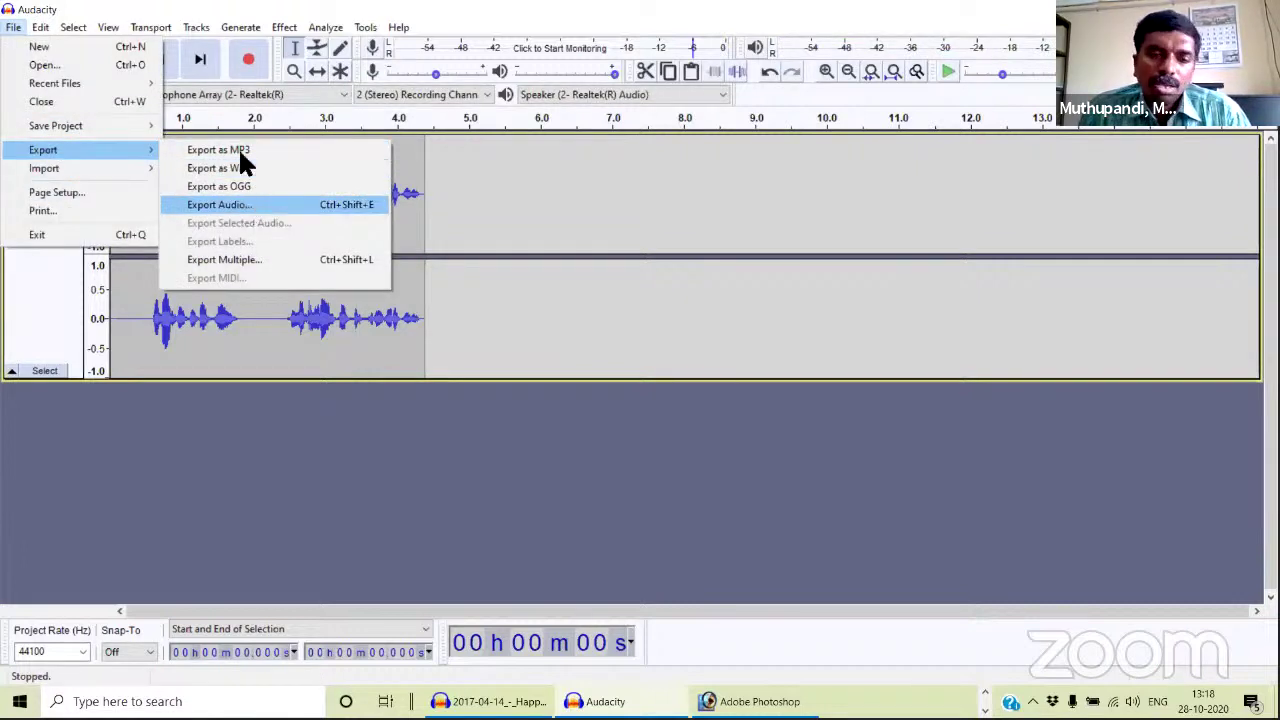
click(762, 241)
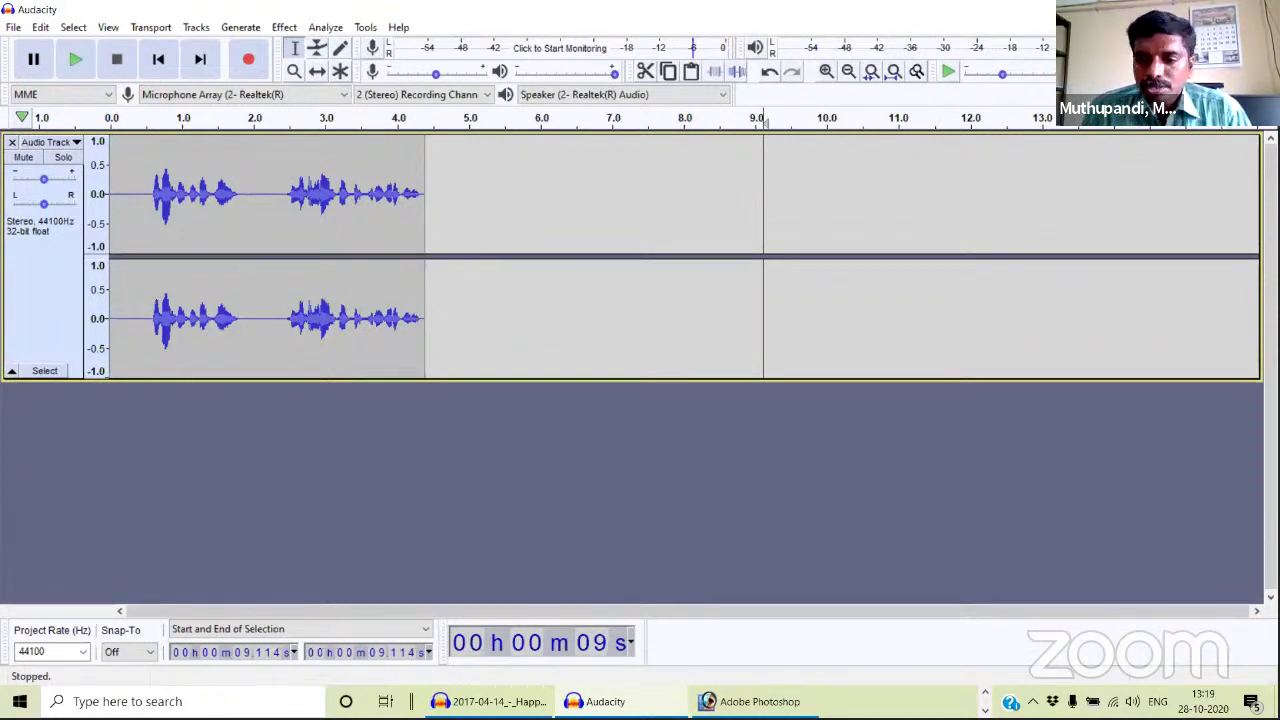
Look through the open Audacity and BHC folder windows and return to the trigonometry image results in Chrome.
key(alt+Tab)
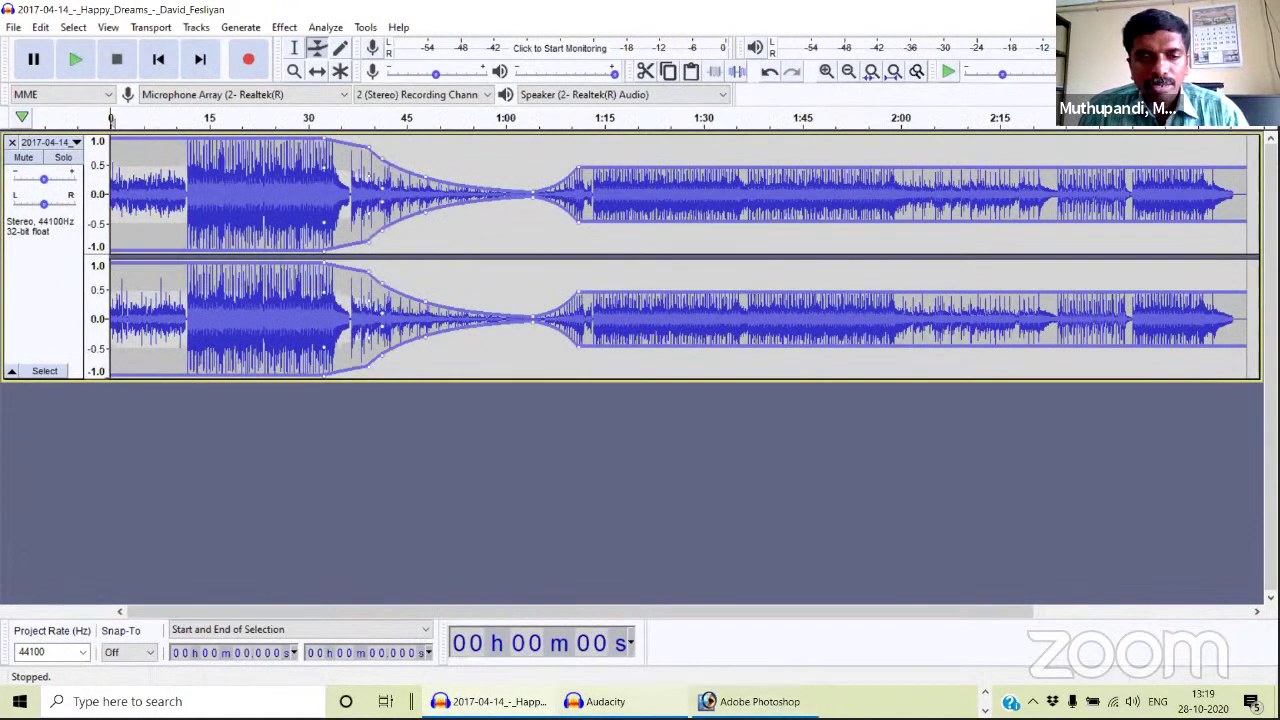
mouse_move(605, 701)
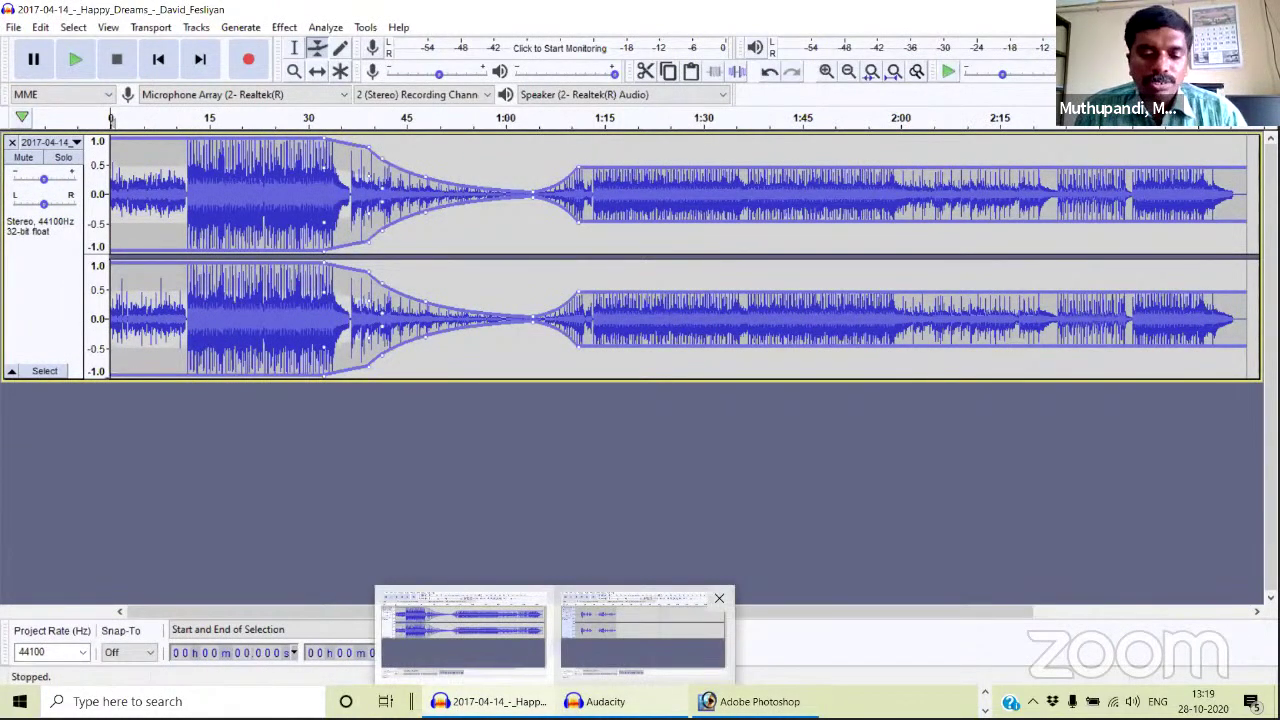
click(982, 694)
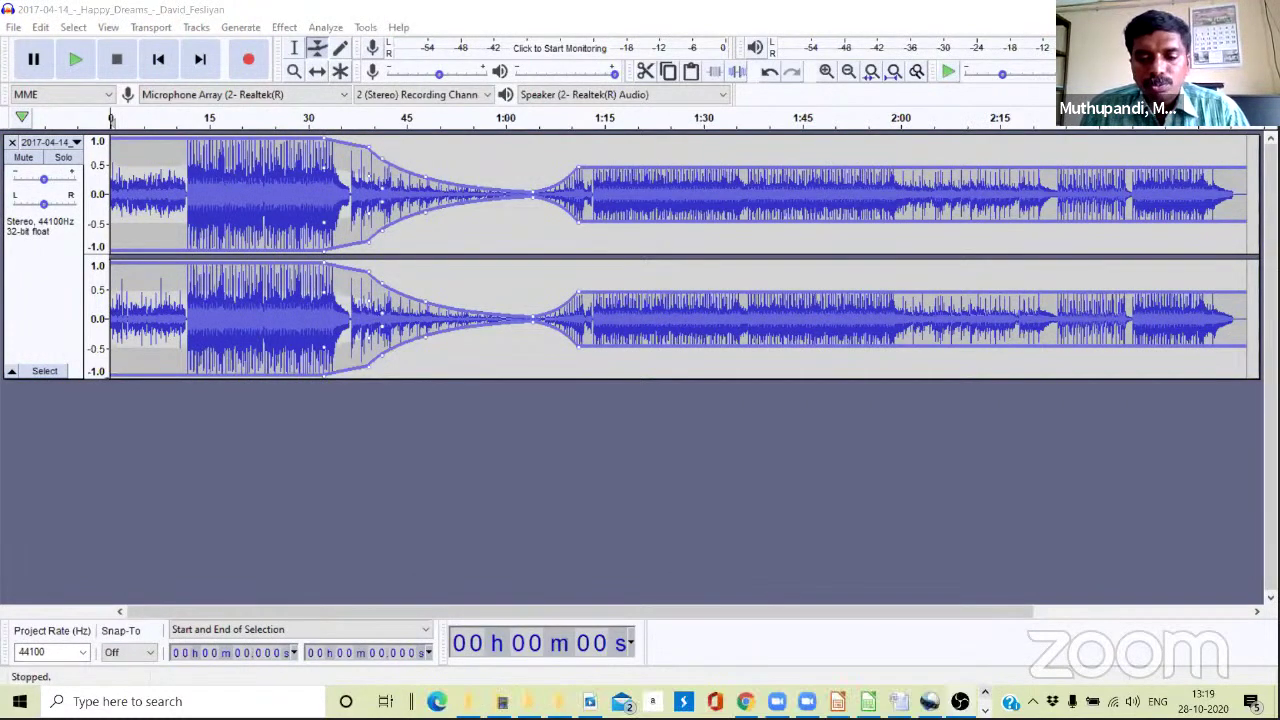
mouse_move(868, 701)
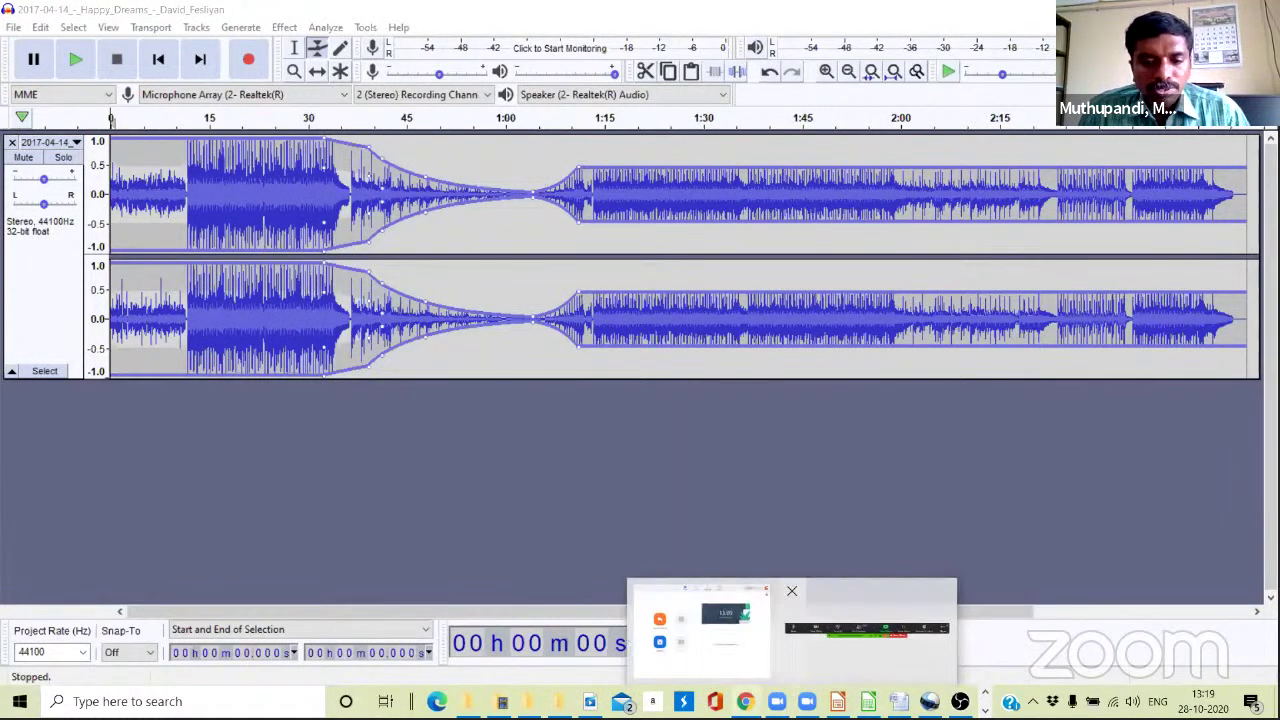
key(alt+Tab)
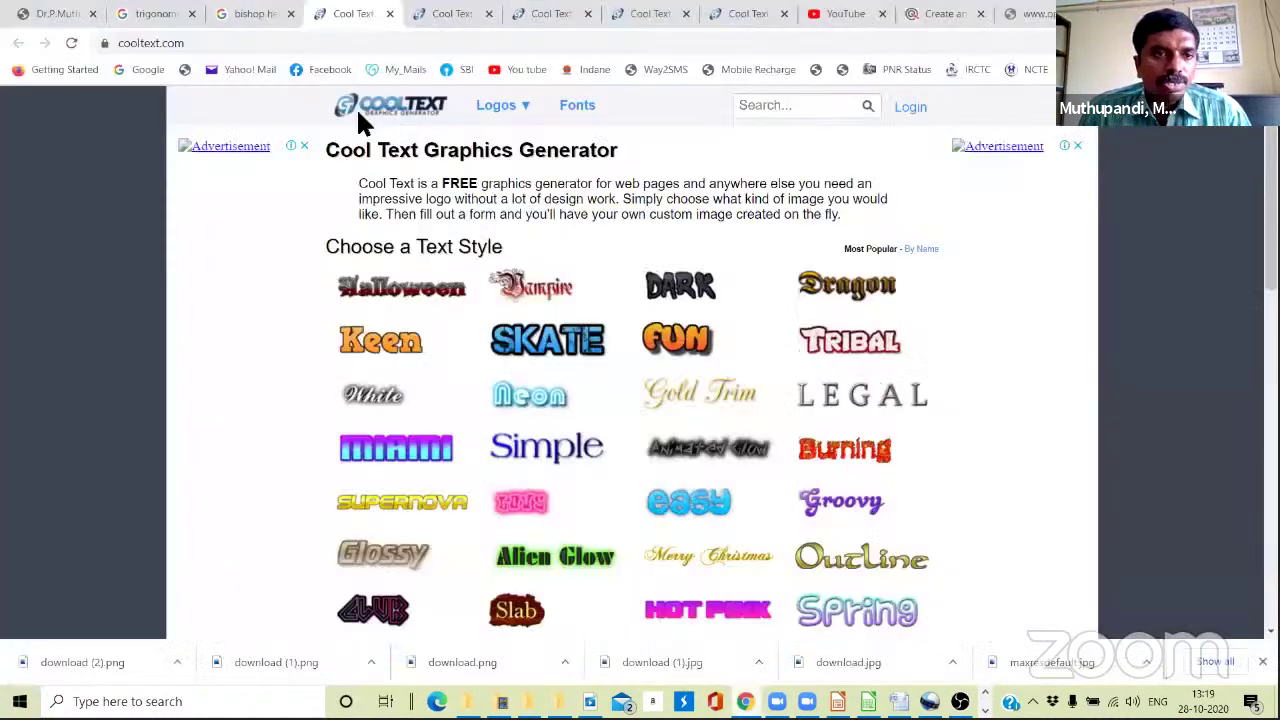
click(140, 14)
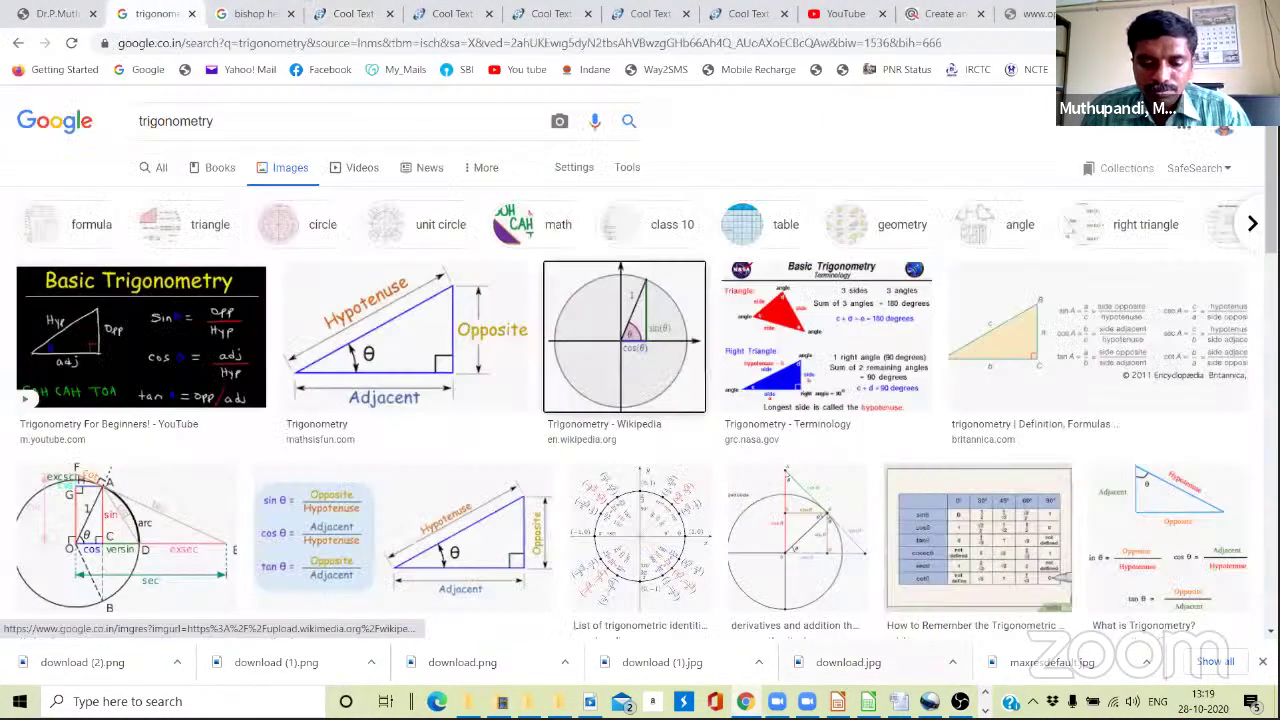
click(1183, 13)
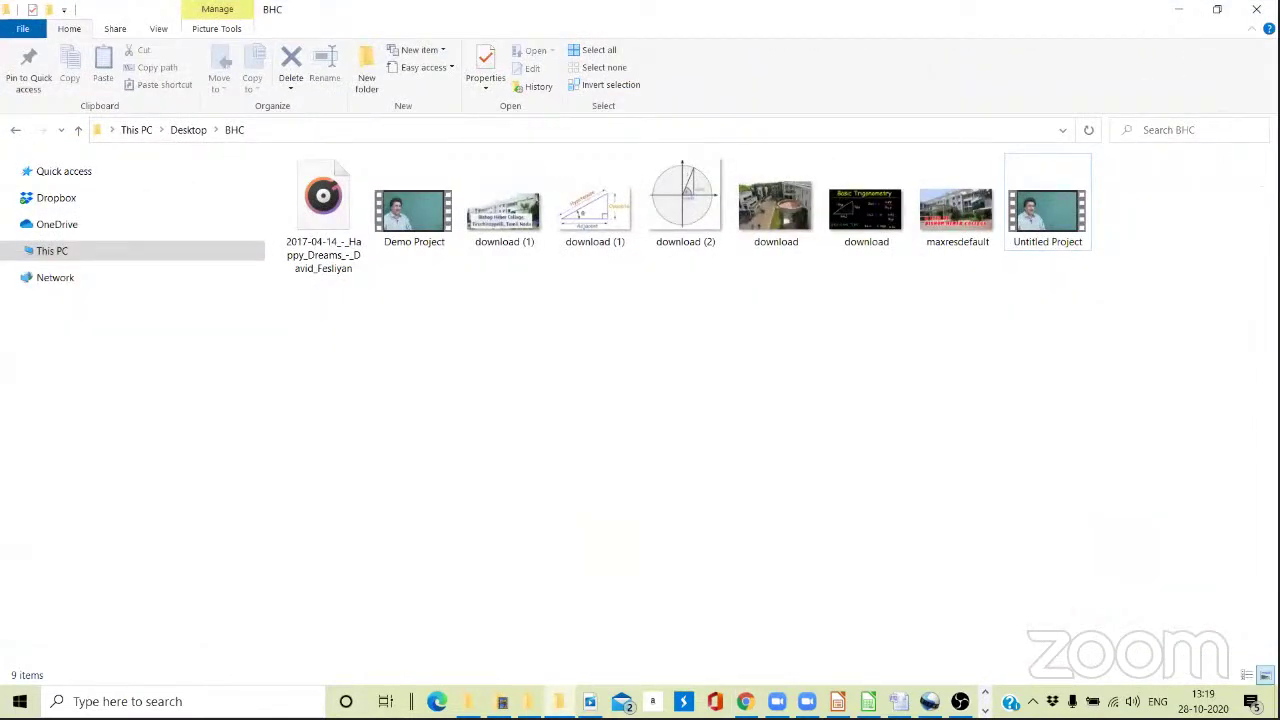
key(alt+Tab)
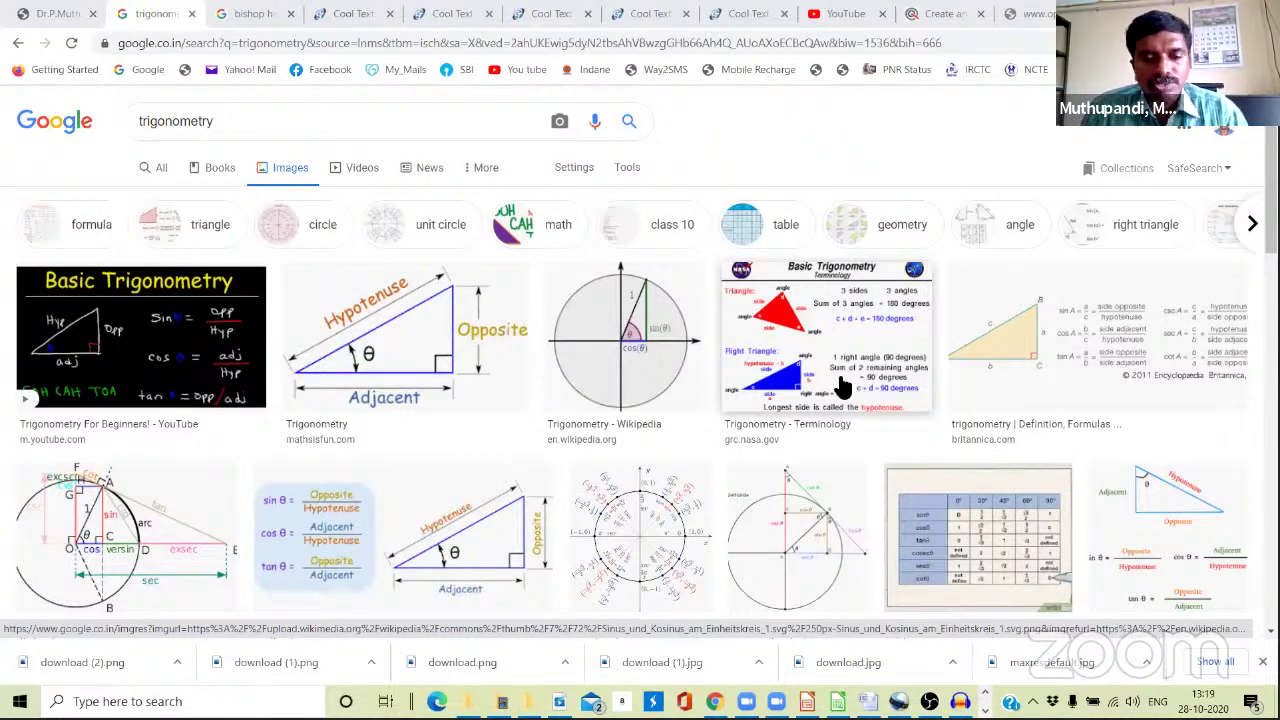
Close the trigonometry, Bishop Heber College, Cool Text, YouTube and other resource tabs in Chrome, keeping only the personal website tab.
click(238, 20)
click(192, 15)
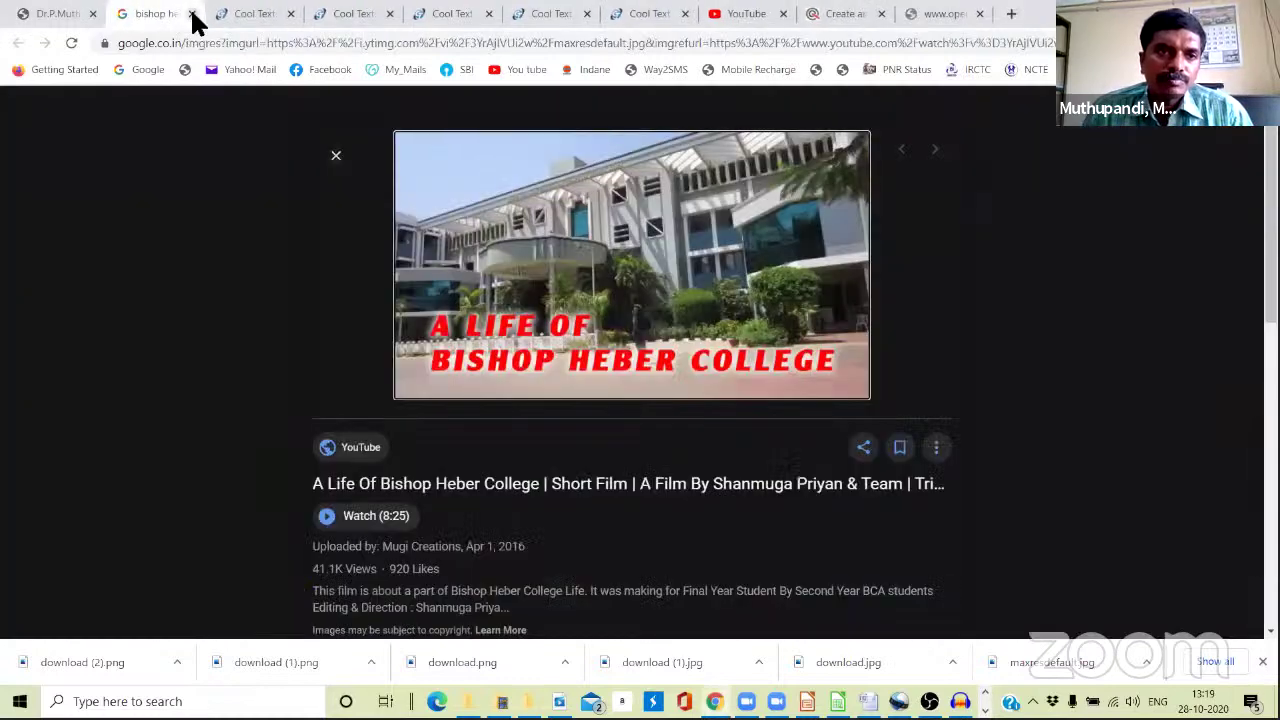
click(192, 15)
click(192, 15)
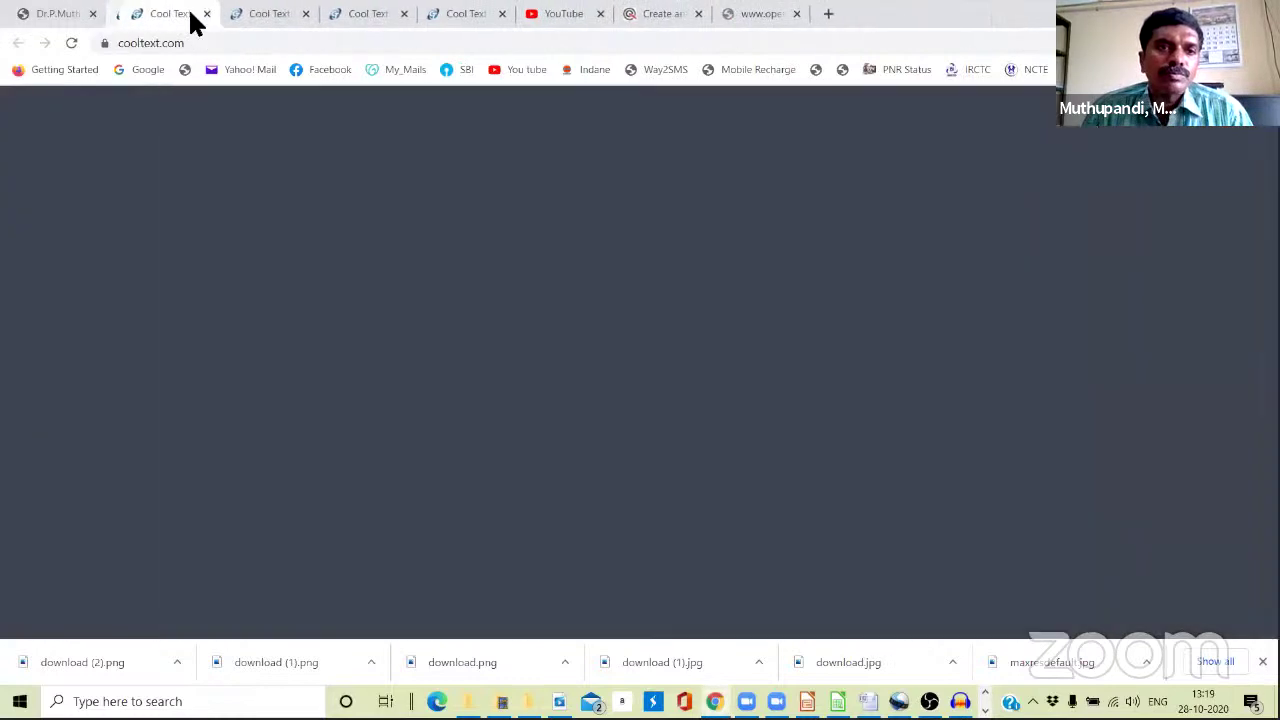
click(192, 15)
click(192, 15)
click(192, 15)
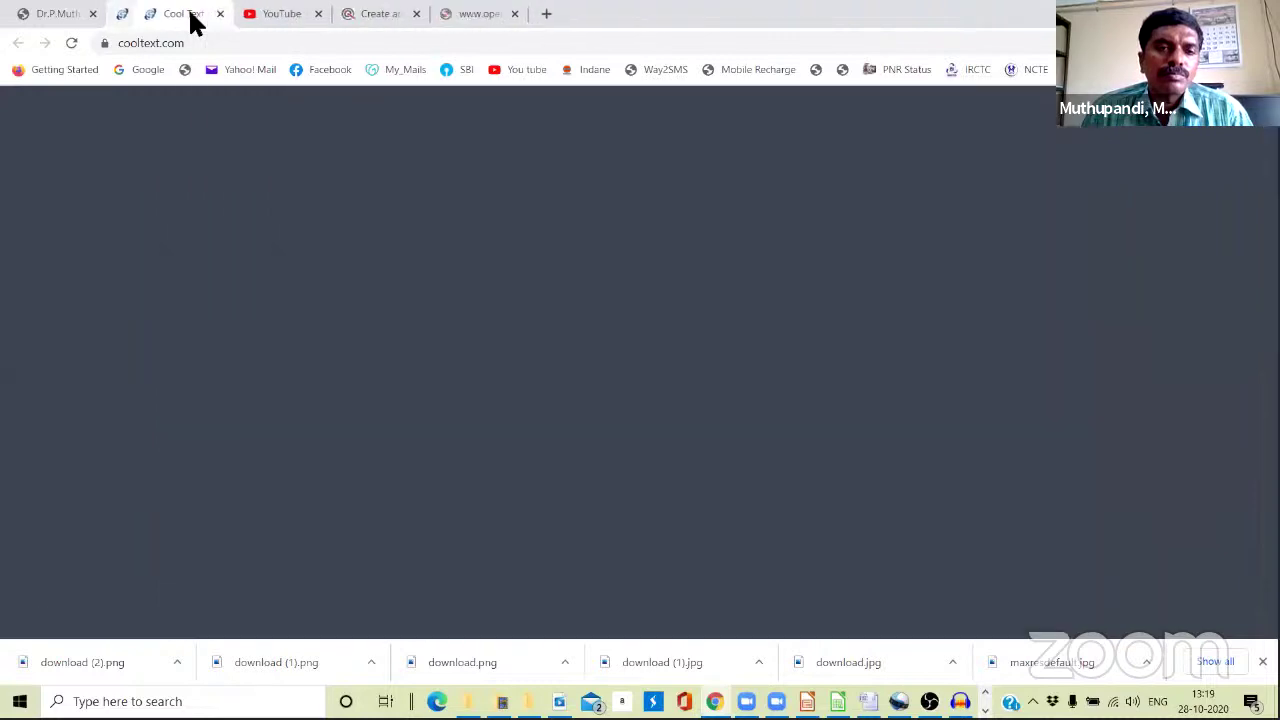
click(192, 15)
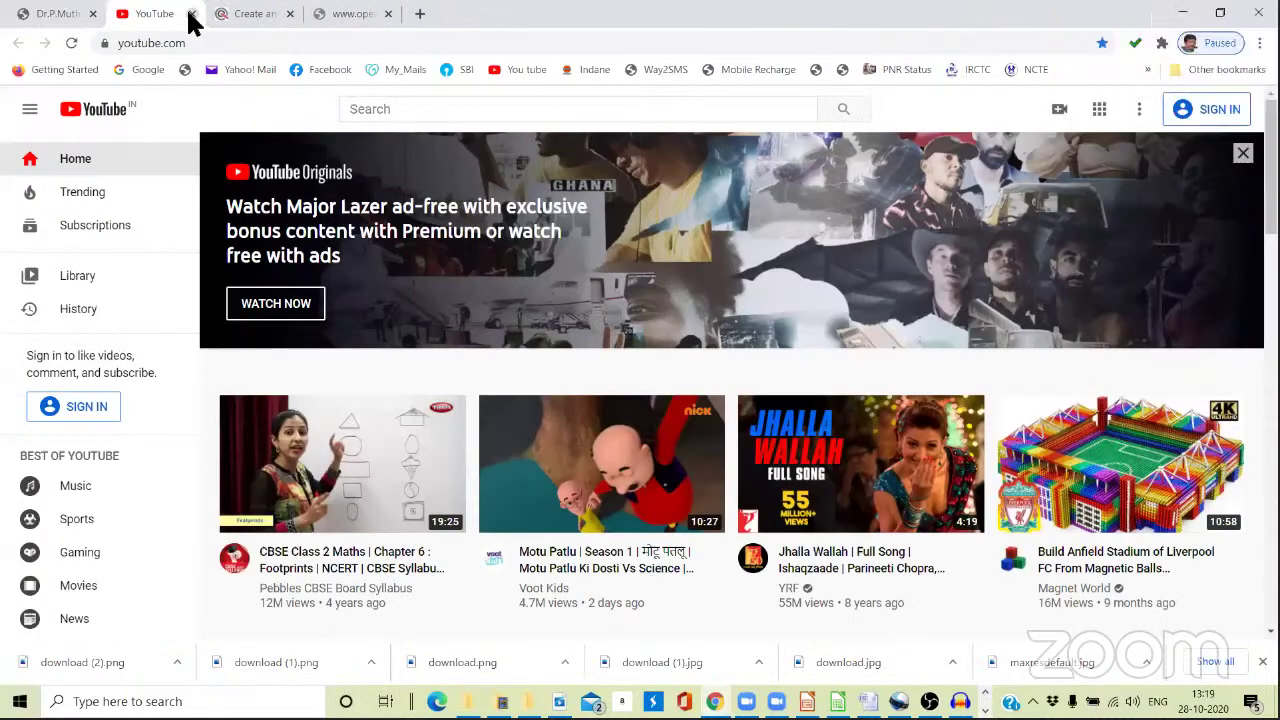
click(192, 15)
click(192, 15)
click(192, 15)
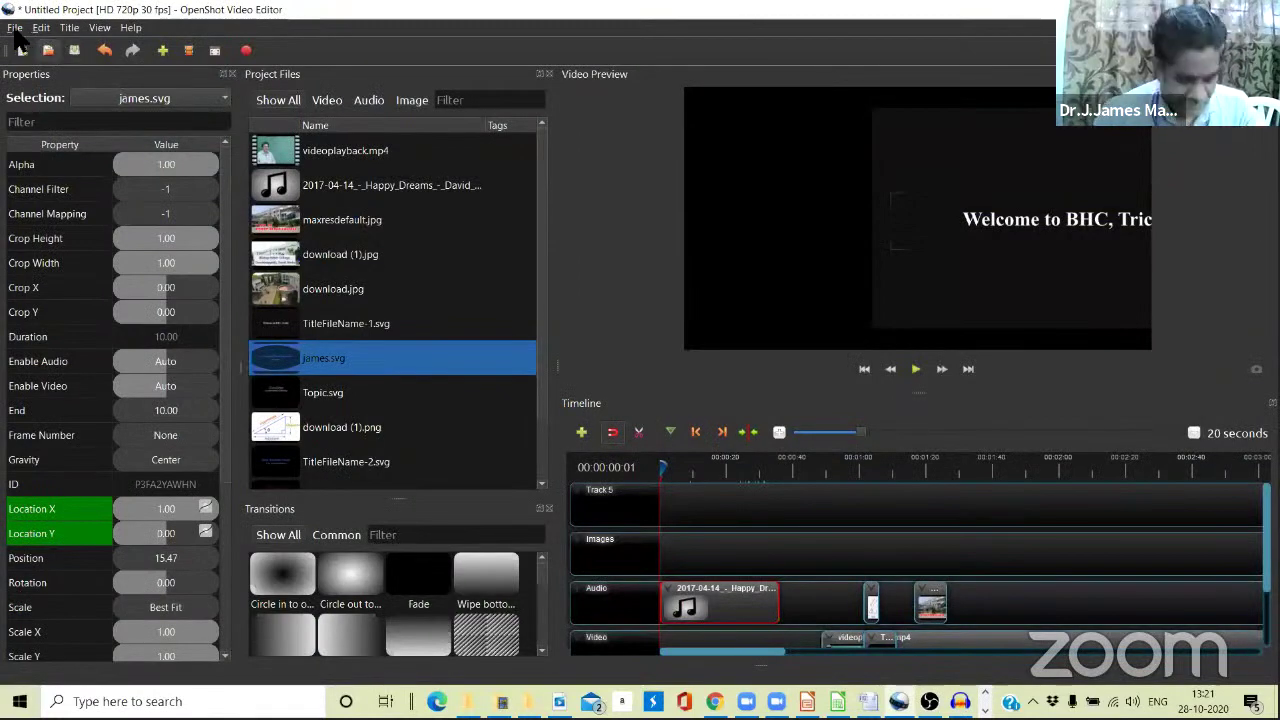
Quit OpenShot without saving the changes to the untitled project.
click(15, 27)
click(175, 216)
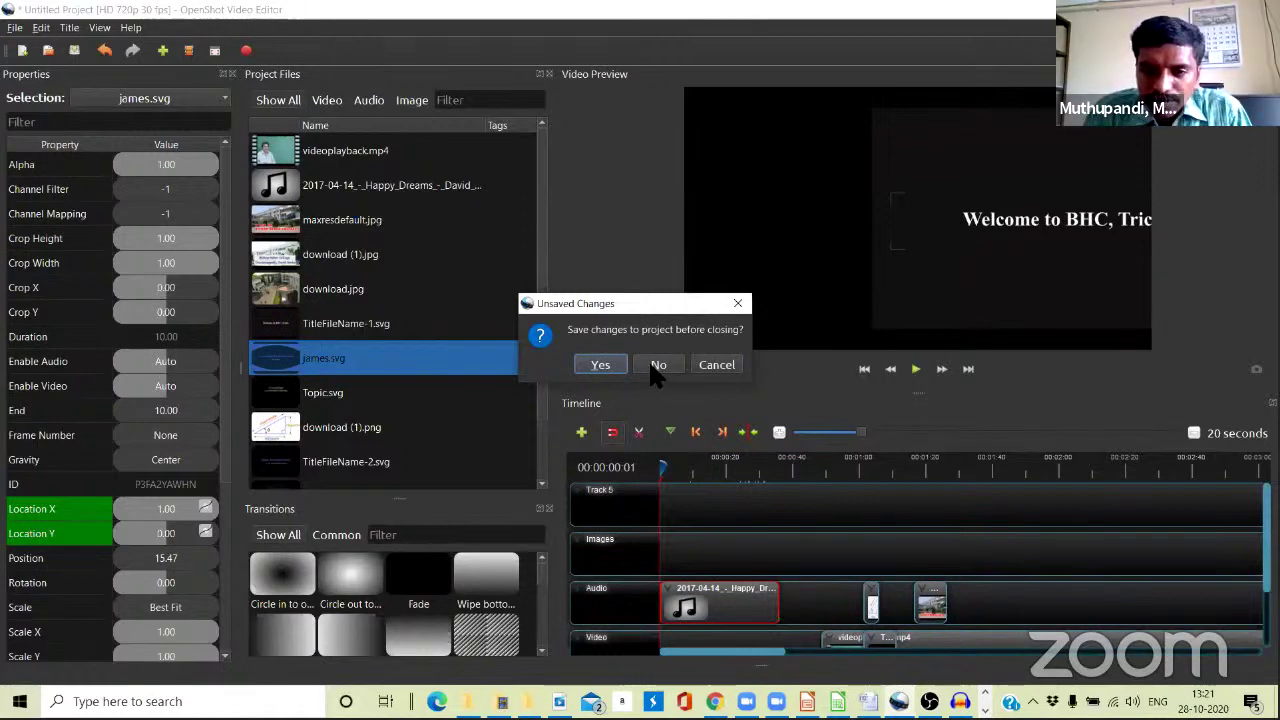
click(656, 366)
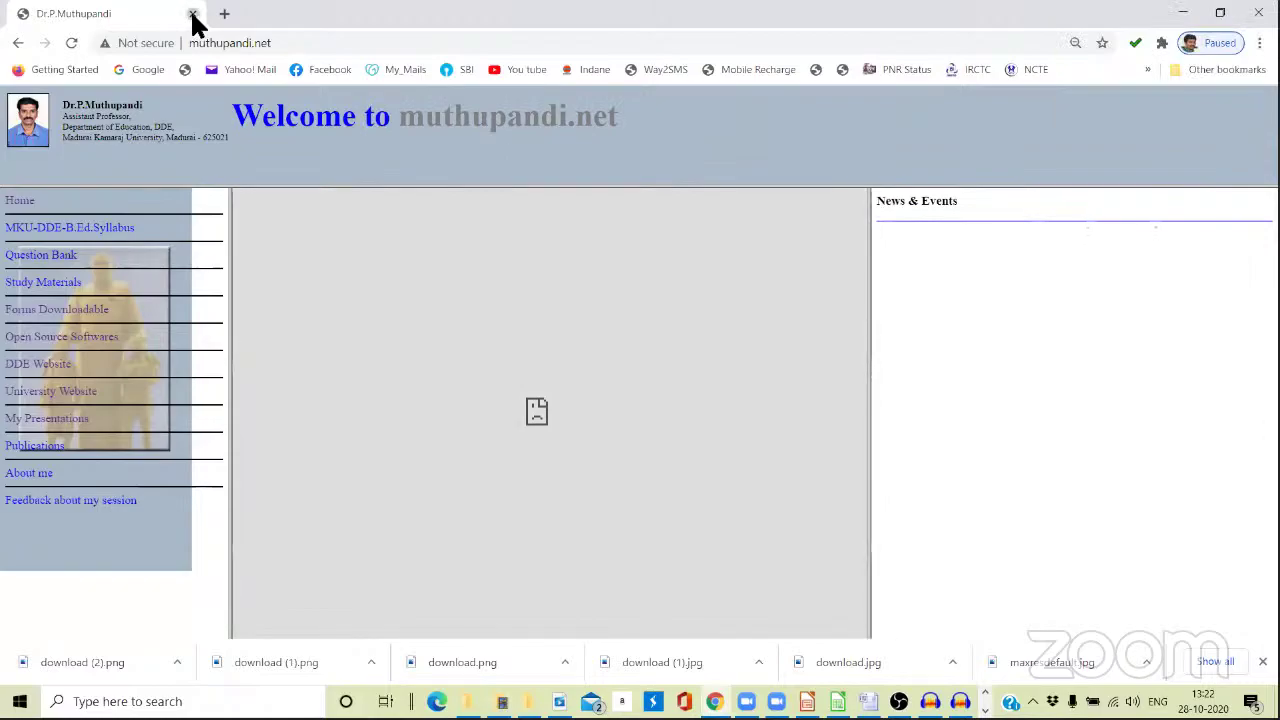
Close the last Chrome tab and the Audacity window with the Happy Dreams track.
click(193, 14)
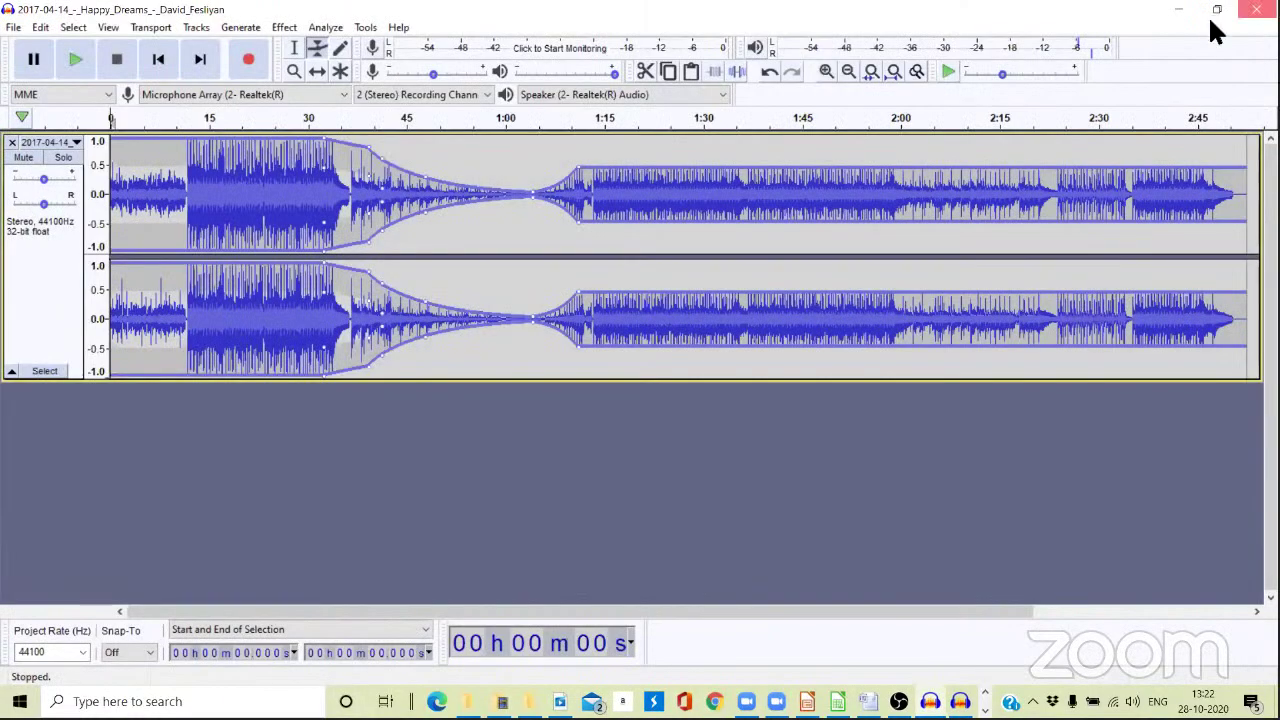
click(1256, 9)
click(606, 343)
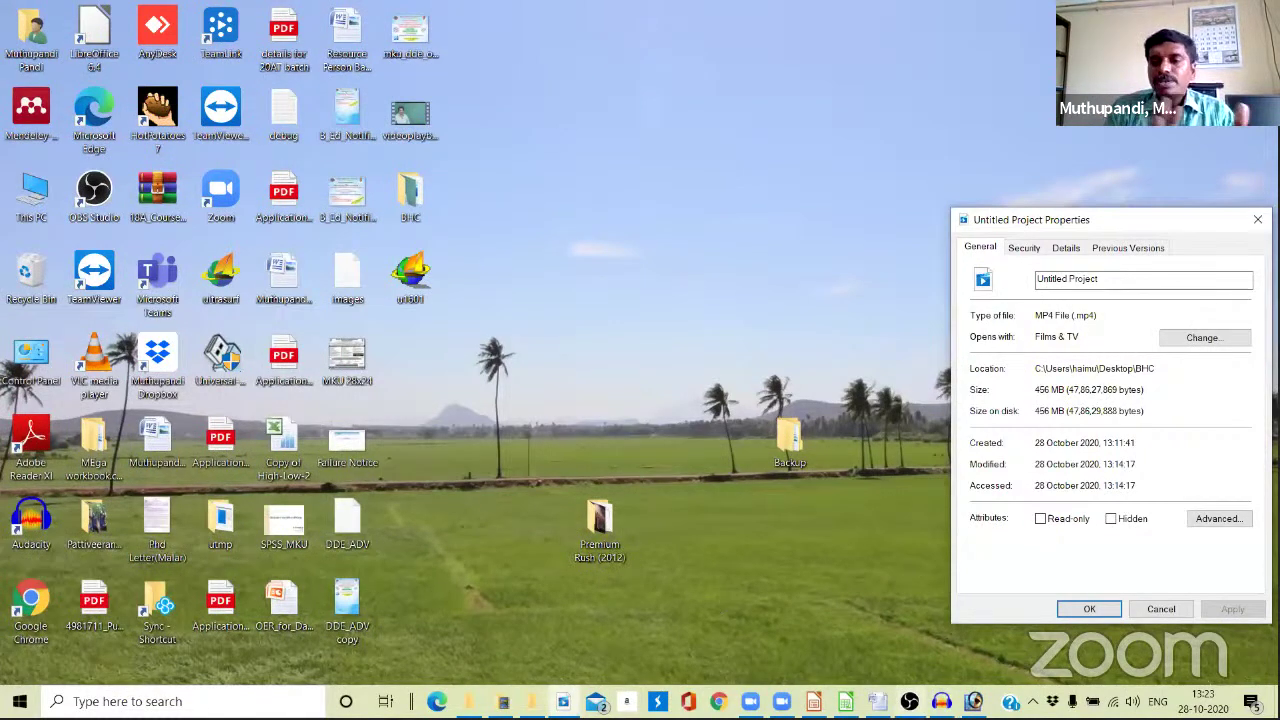
Search the installed apps for "open" and launch OpenShot Video Editor.
mouse_move(909, 701)
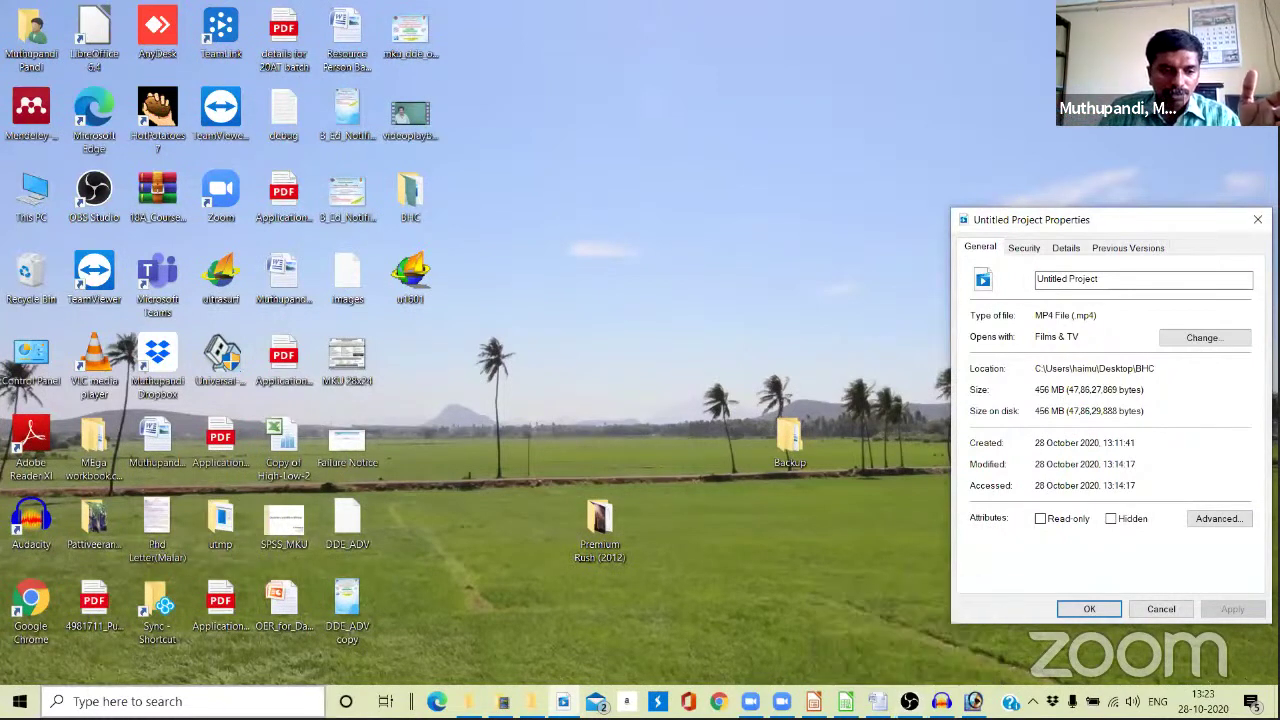
key(super)
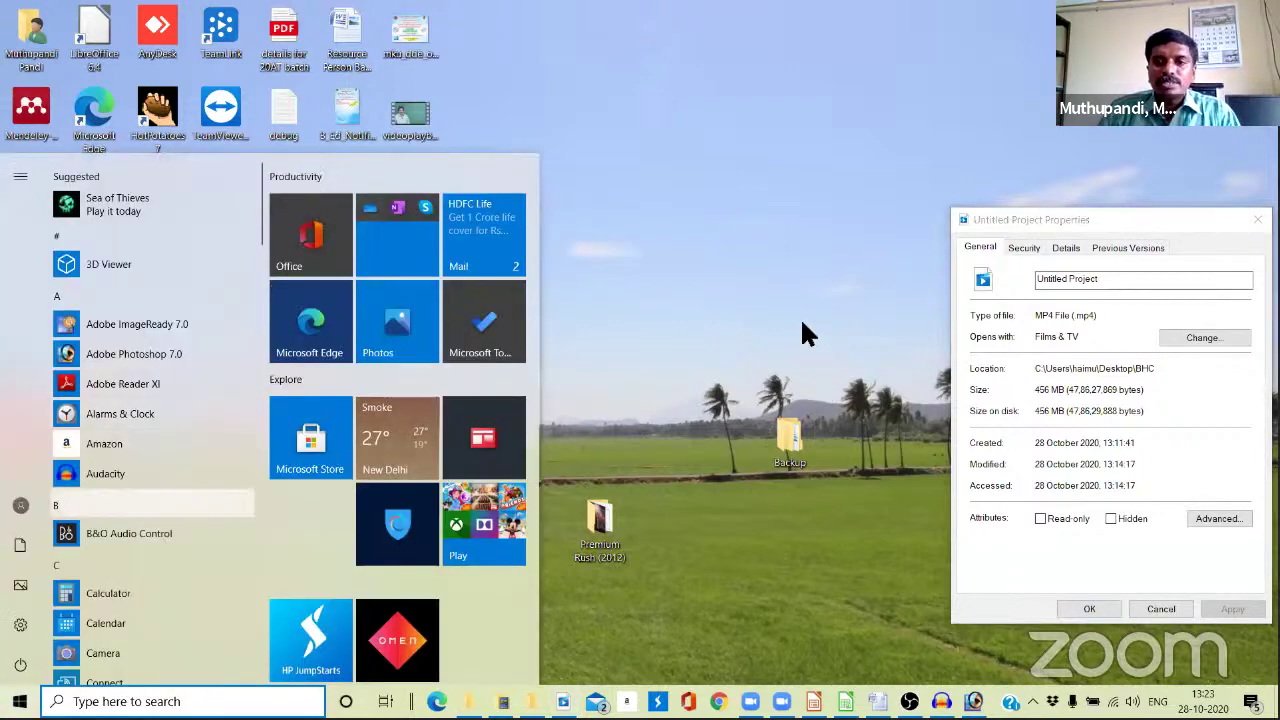
key(Escape)
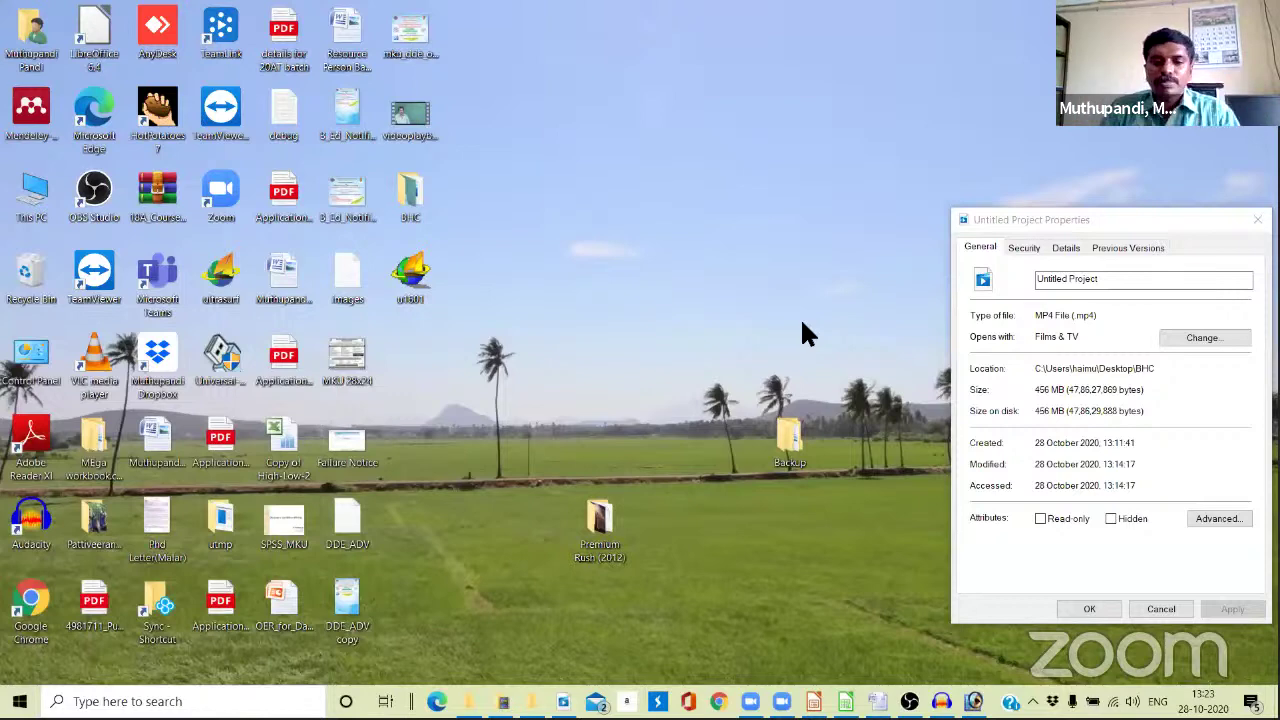
key(super)
text(open)
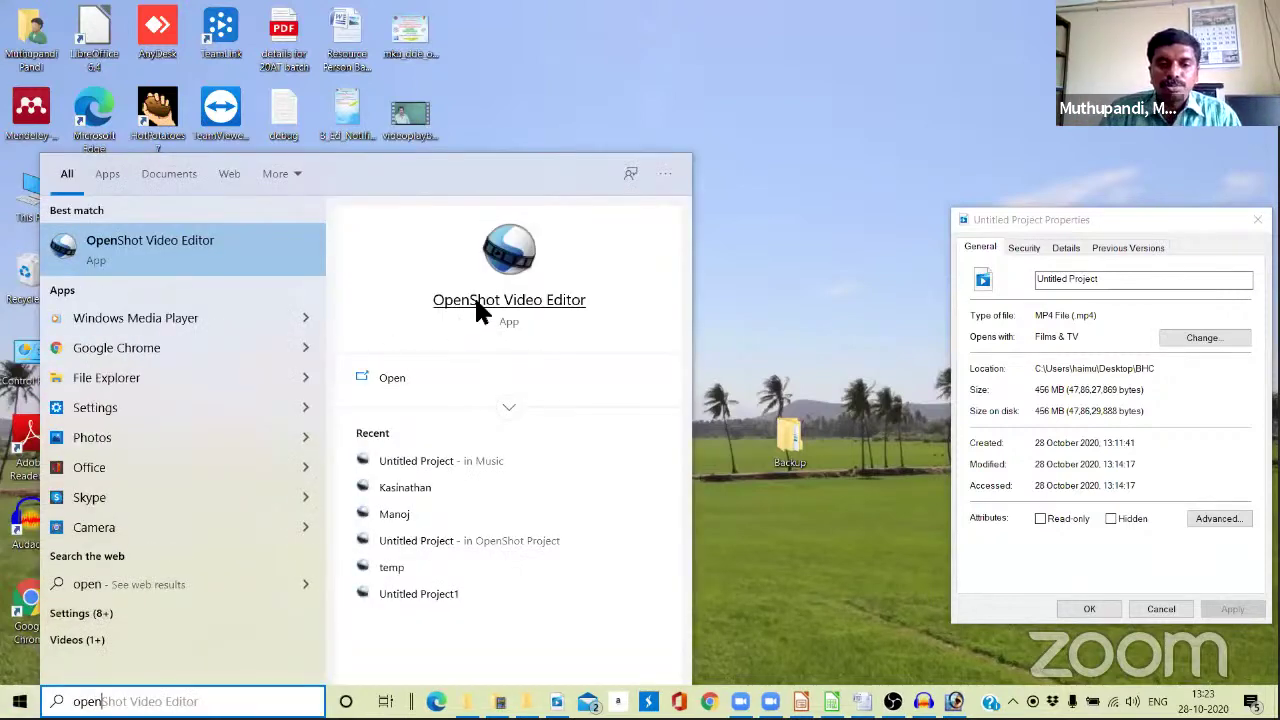
click(475, 302)
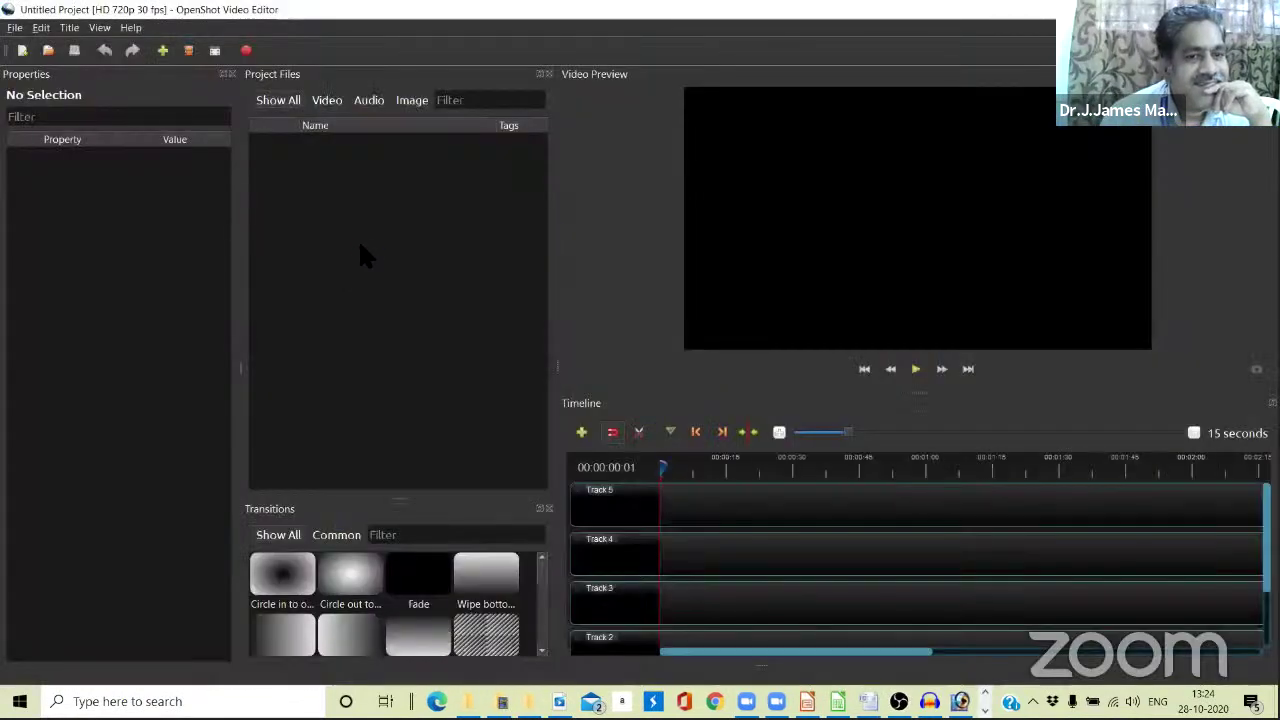
Switch to Adobe Photoshop 7.0 and paste the captured desktop screenshot into a new white 1920 x 1080 pixel RGB document.
right_click(360, 242)
click(962, 55)
click(19, 701)
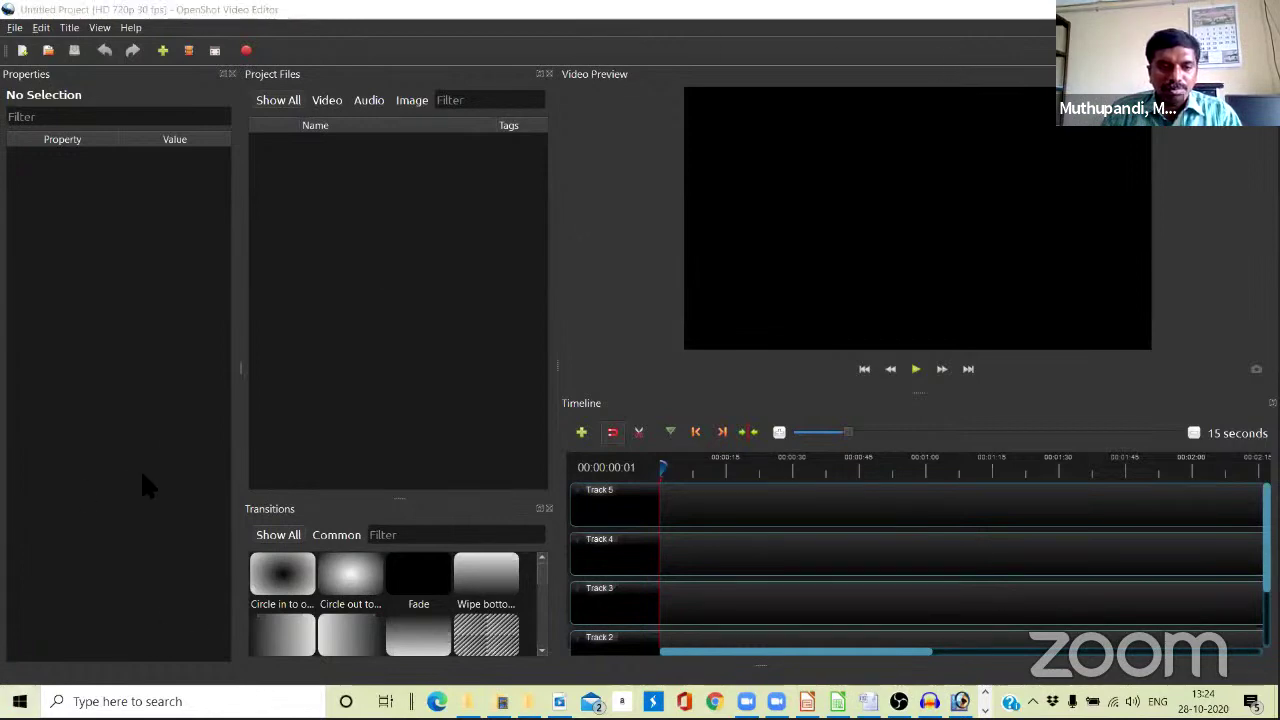
click(127, 347)
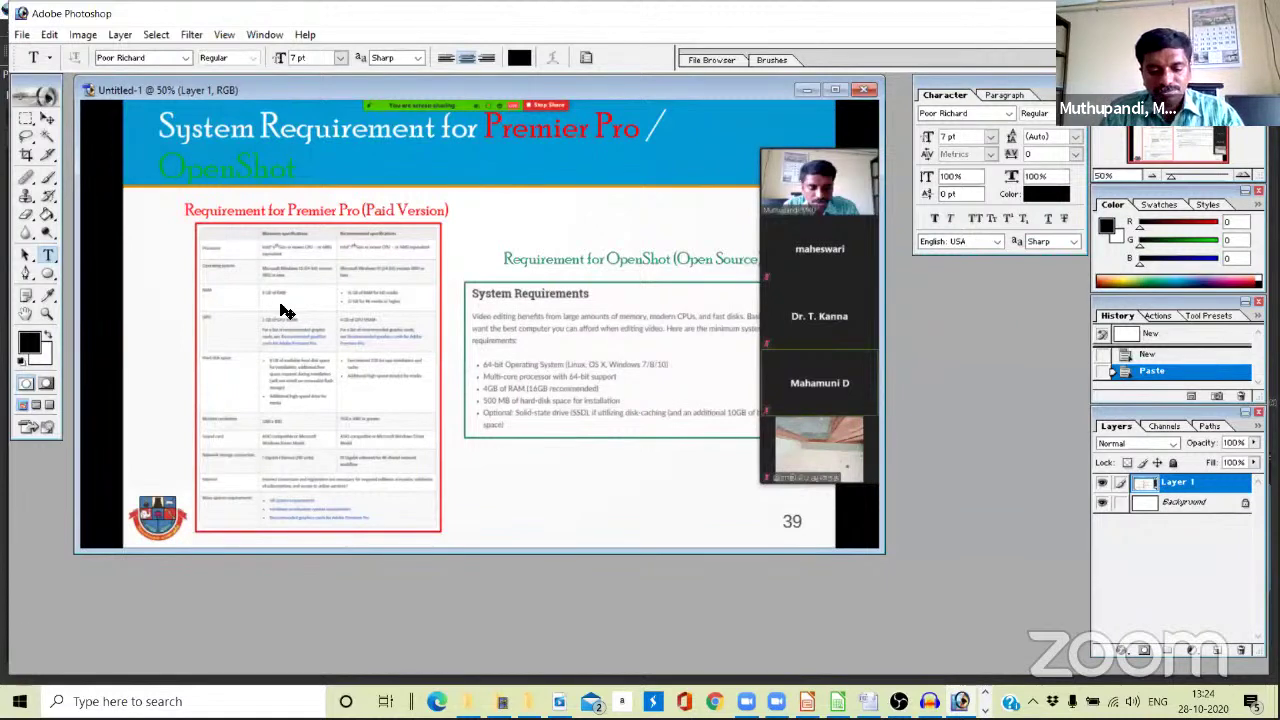
key(ctrl+n)
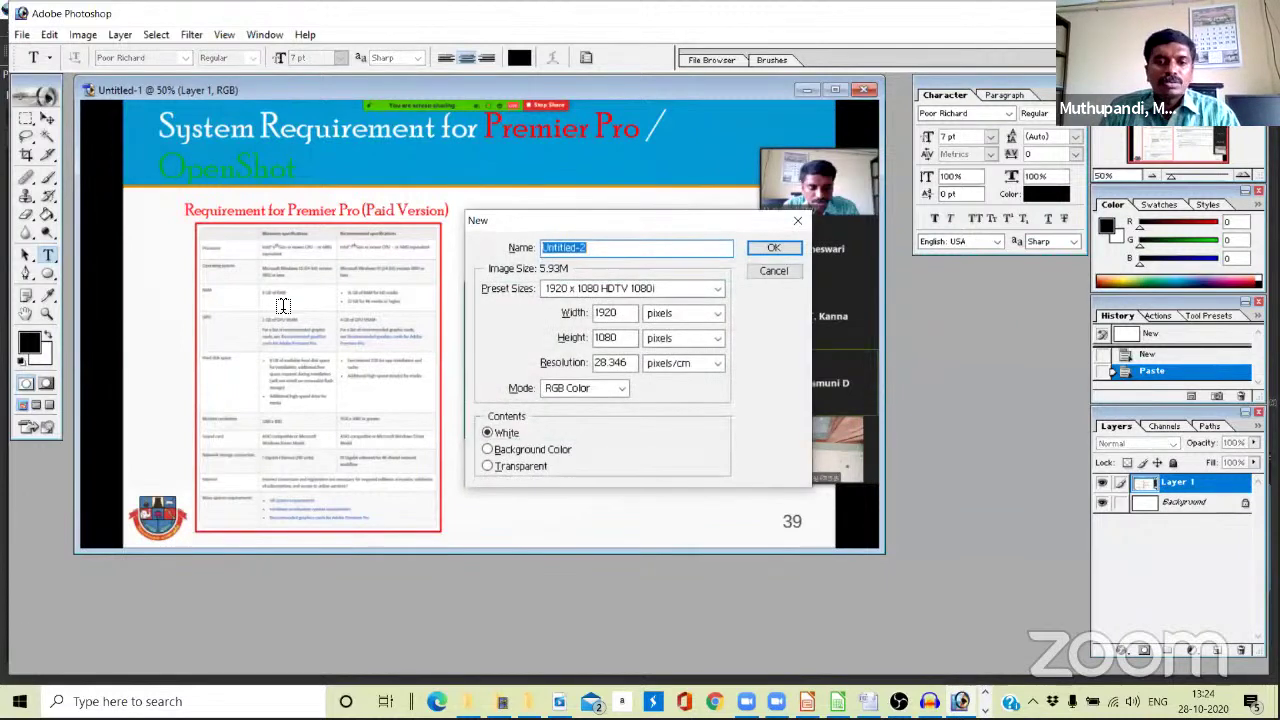
key(Return)
key(ctrl+v)
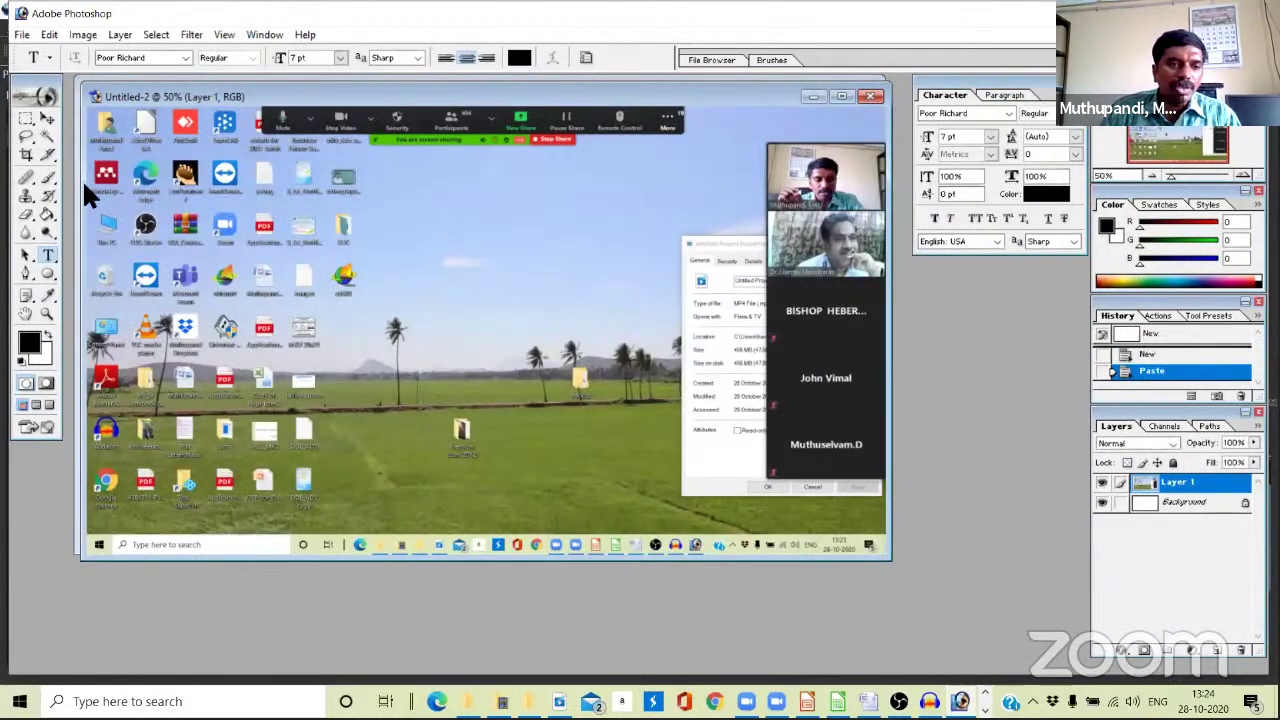
Begin saving the pasted screenshot under a new name in the III_f folder, naming the file Paus.
key(alt+f)
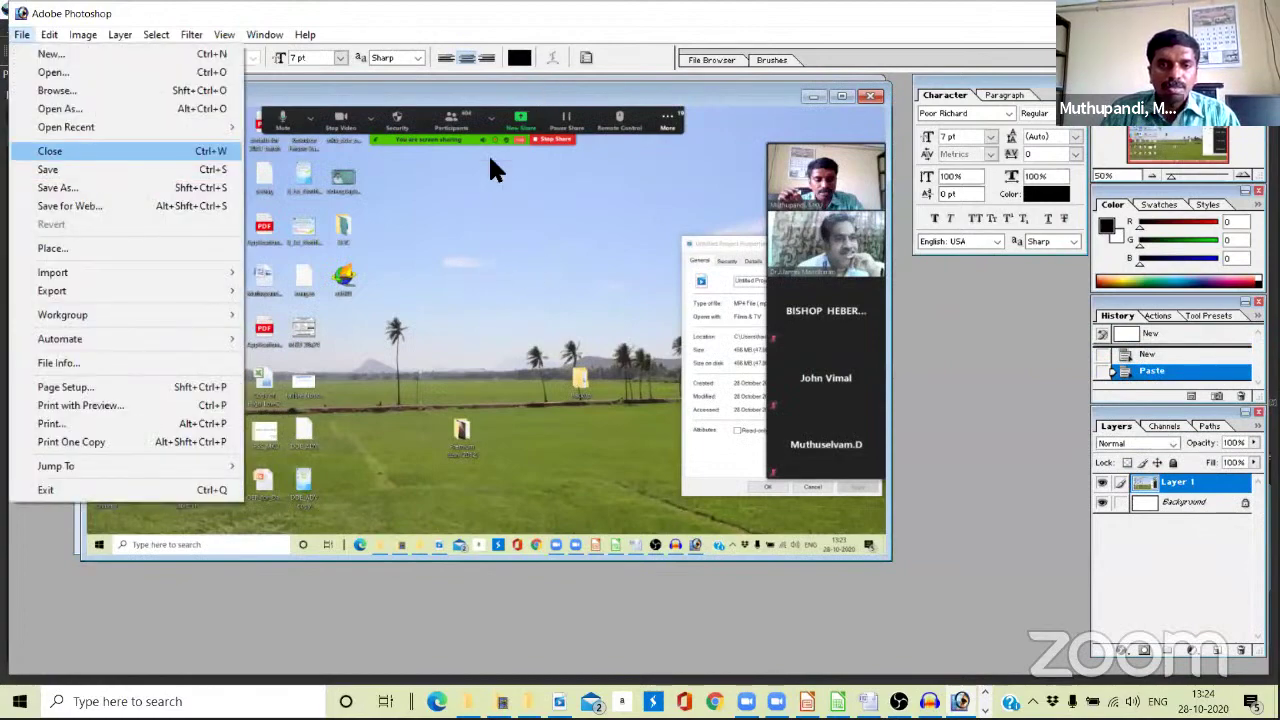
key(Down)
key(Down)
key(Return)
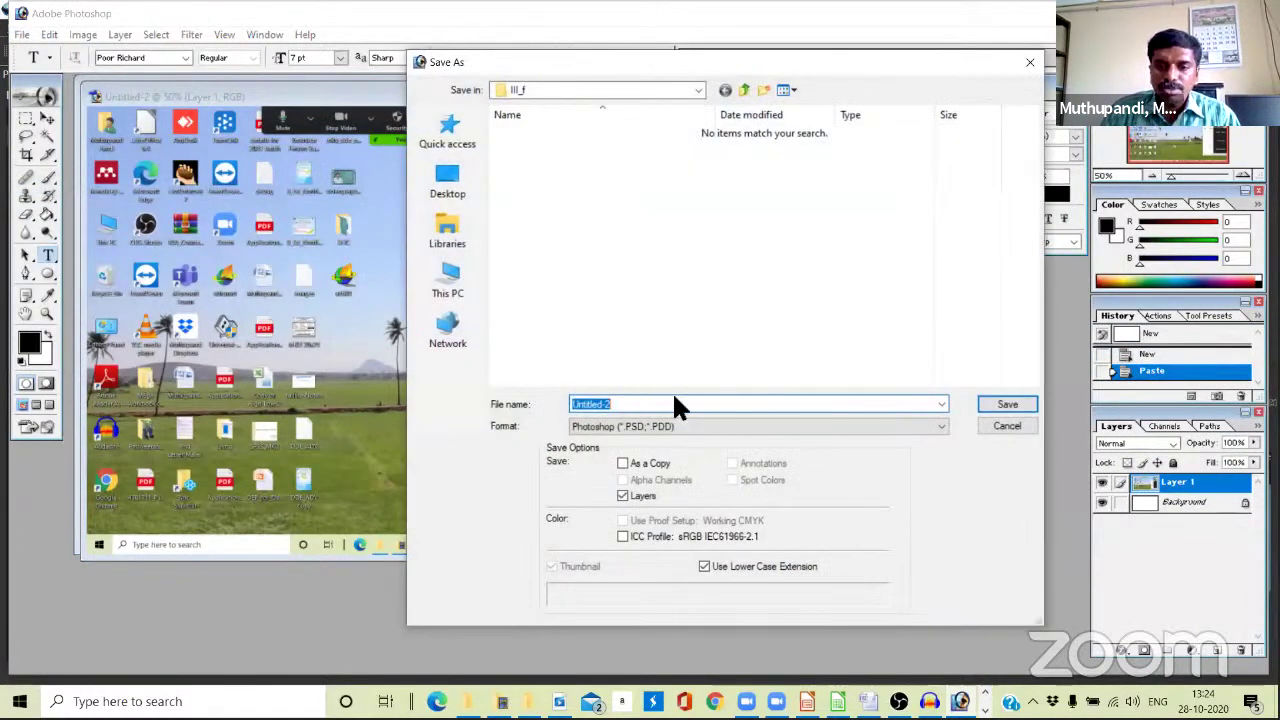
click(698, 90)
key(Return)
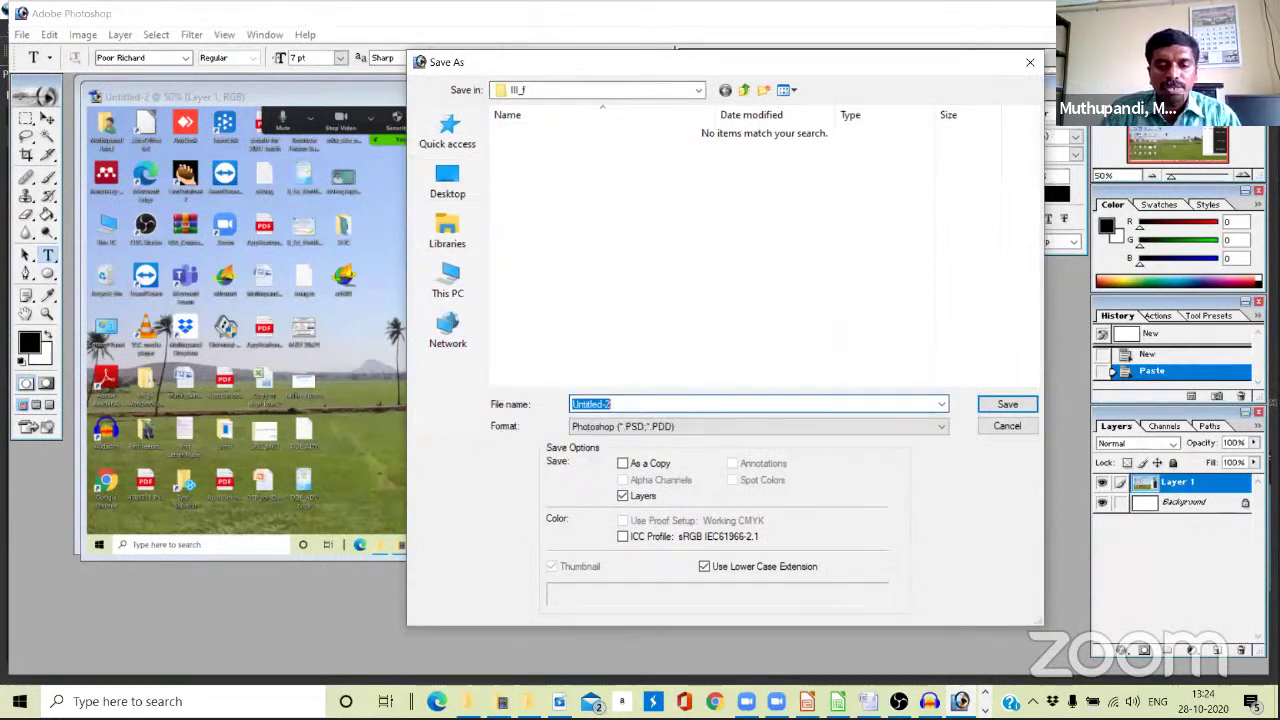
text(ap)
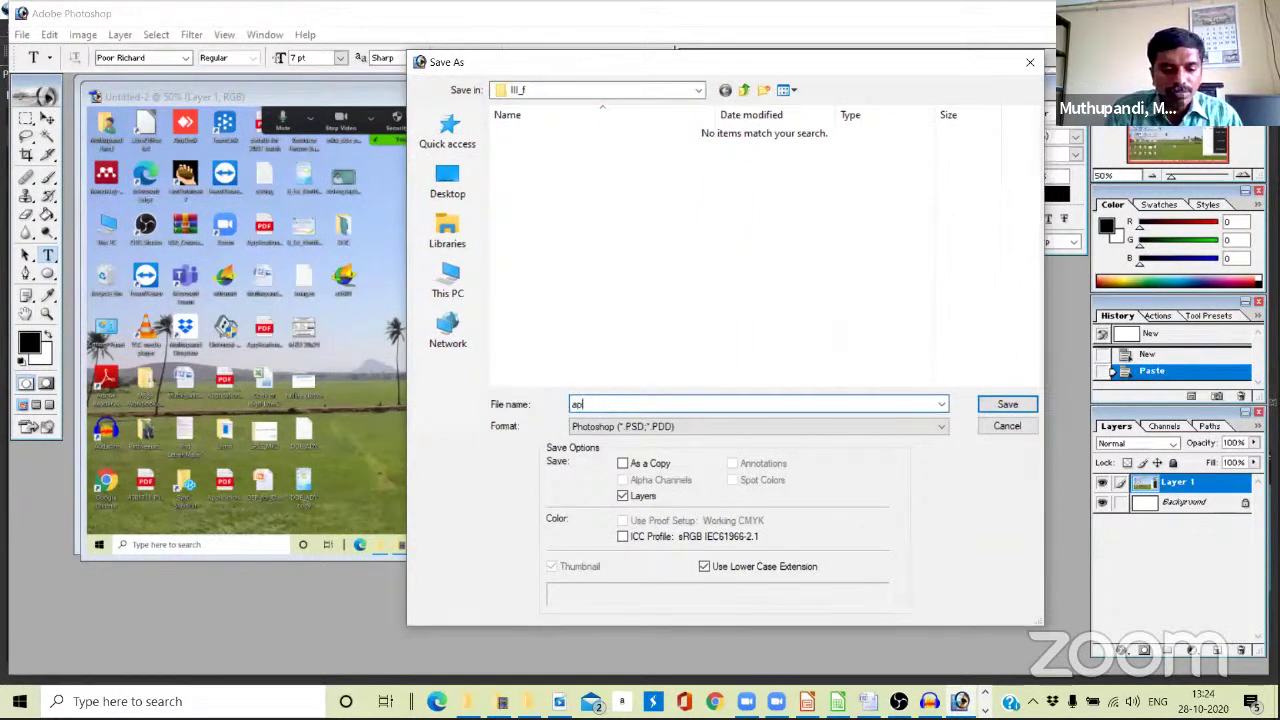
text(us)
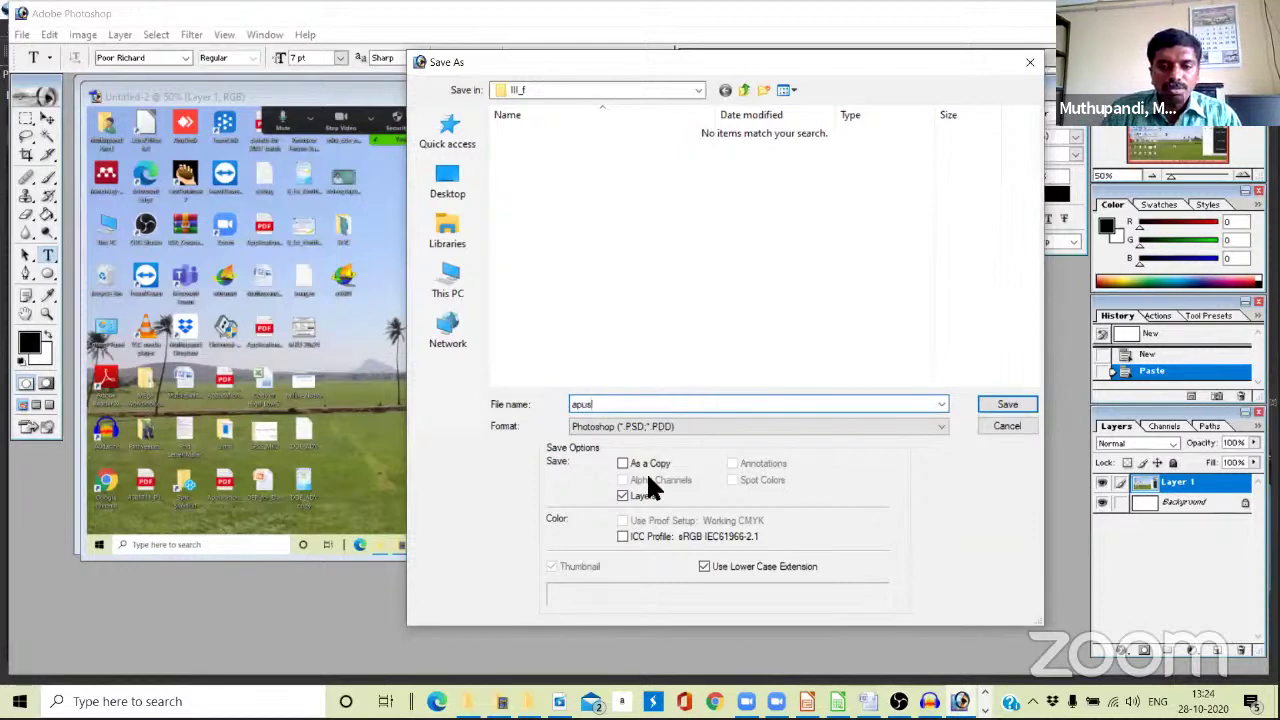
key(ctrl+a)
text(Paus)
Choose JPEG as the file format and save Paus.jpg at Maximum quality 12 with progressive encoding in 3 scans.
key(Tab)
key(alt+Down)
key(Down)
key(Down)
key(Down)
key(Down)
key(Return)
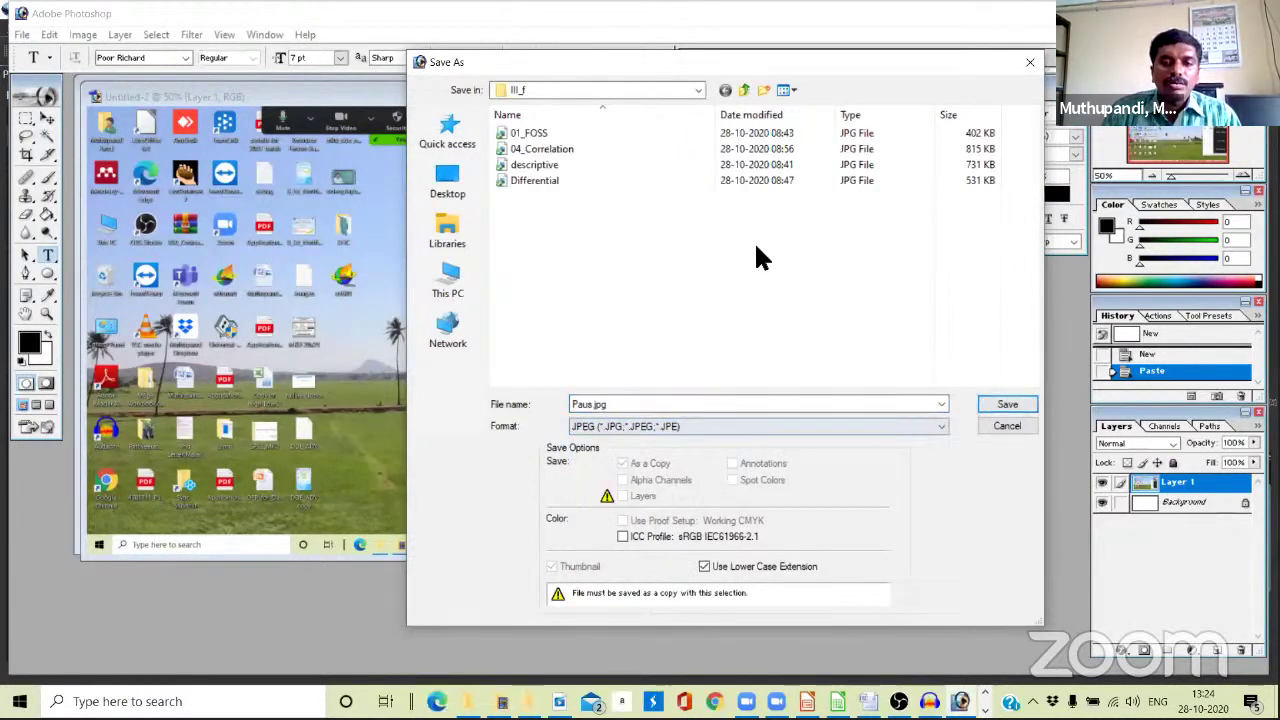
key(Return)
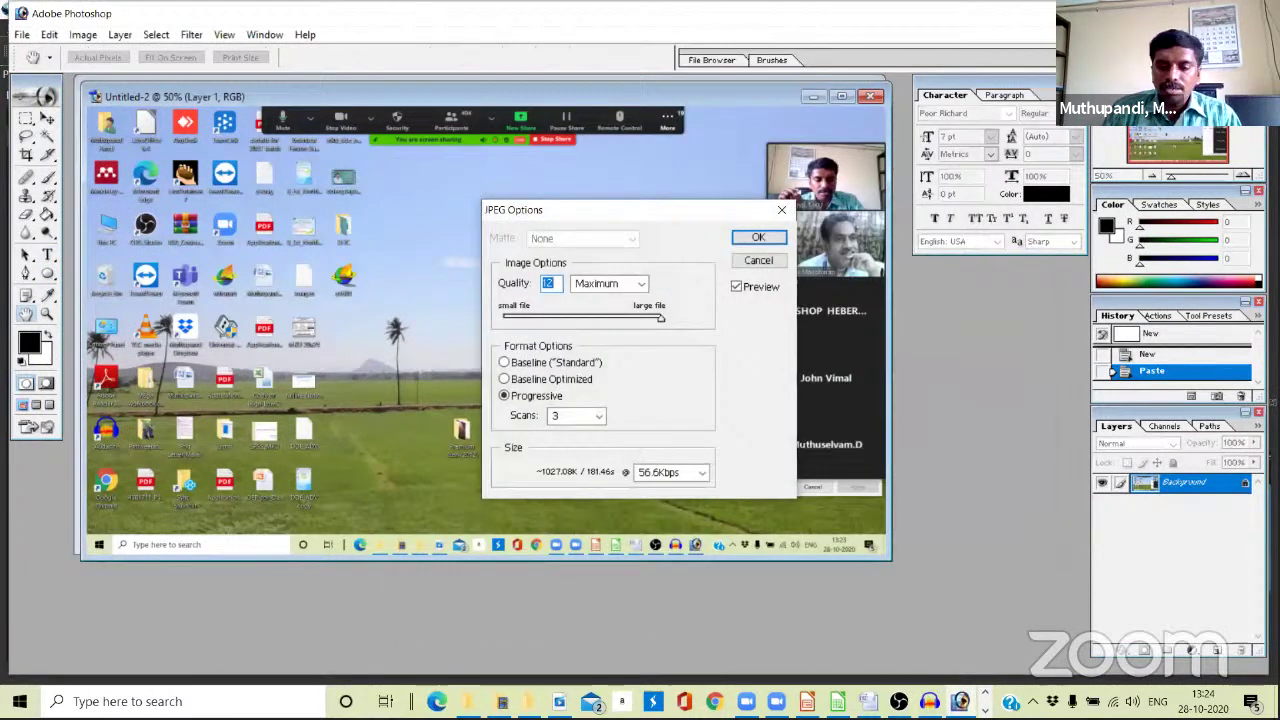
key(Return)
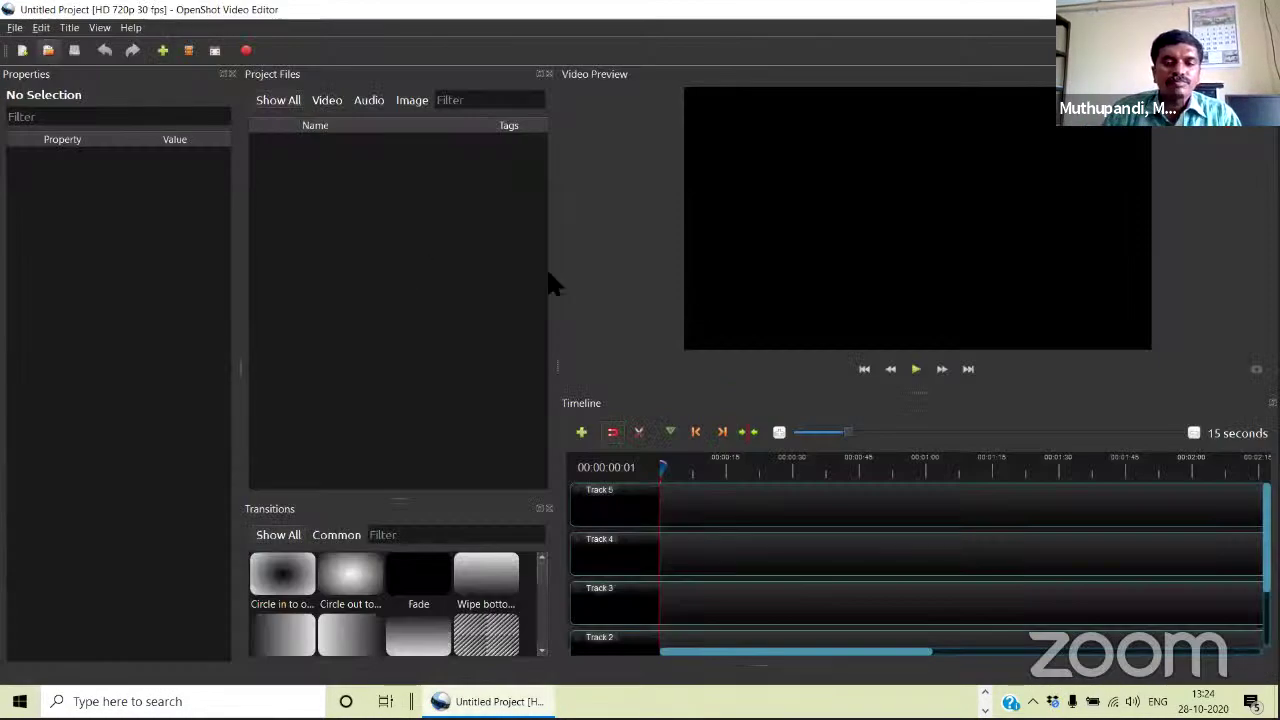
Switch to OpenShot and import the Paus image from the Dropbox folder Certificates > CAS_2020 > III_f.
key(ctrl+i)
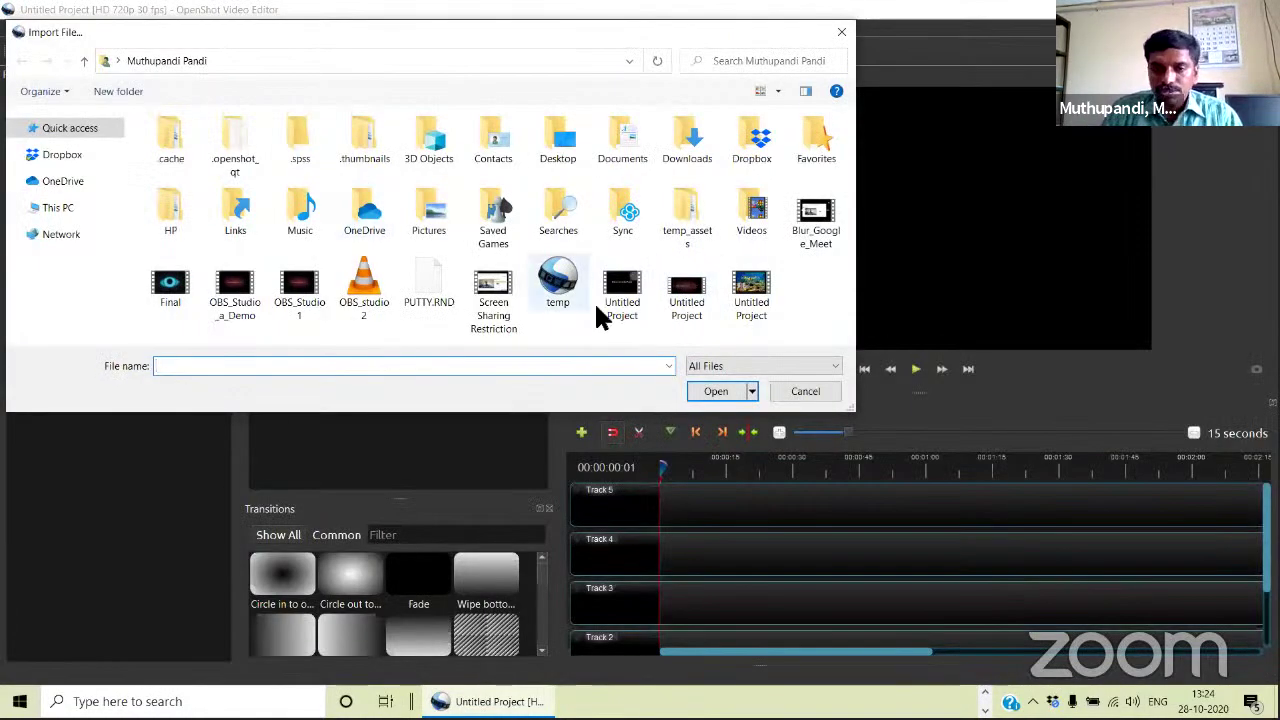
click(60, 158)
double_click(205, 236)
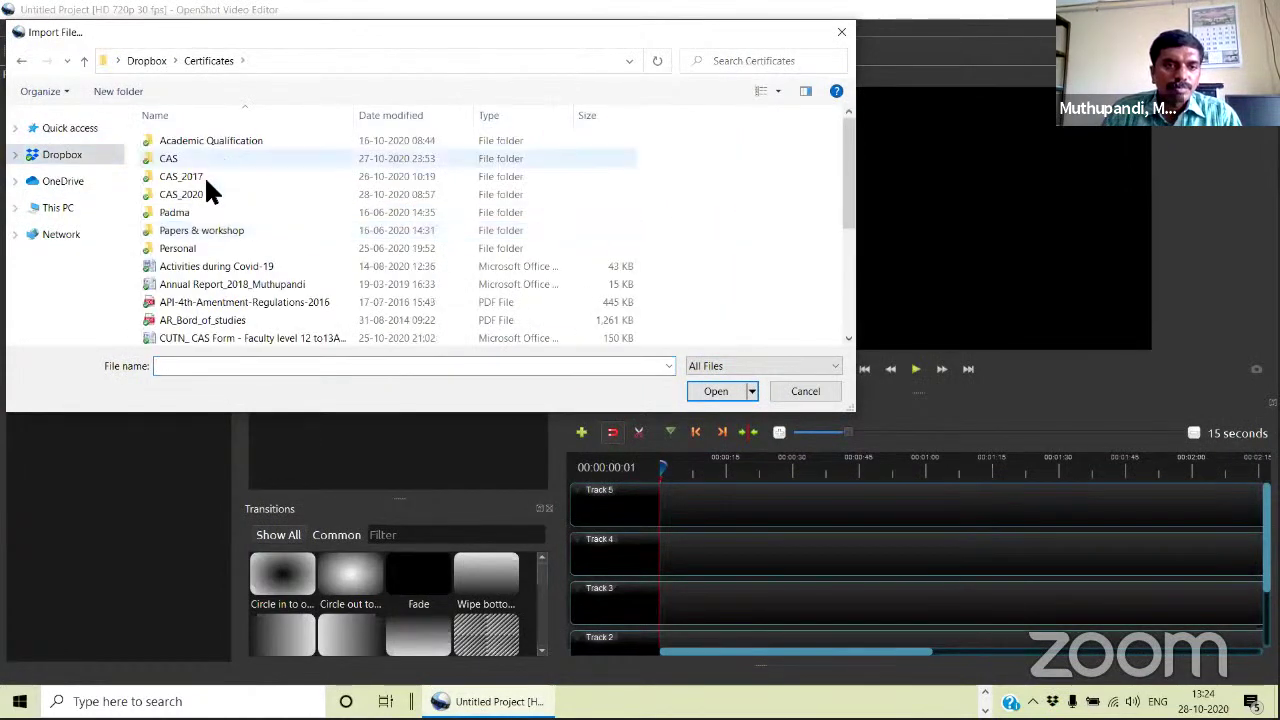
double_click(190, 192)
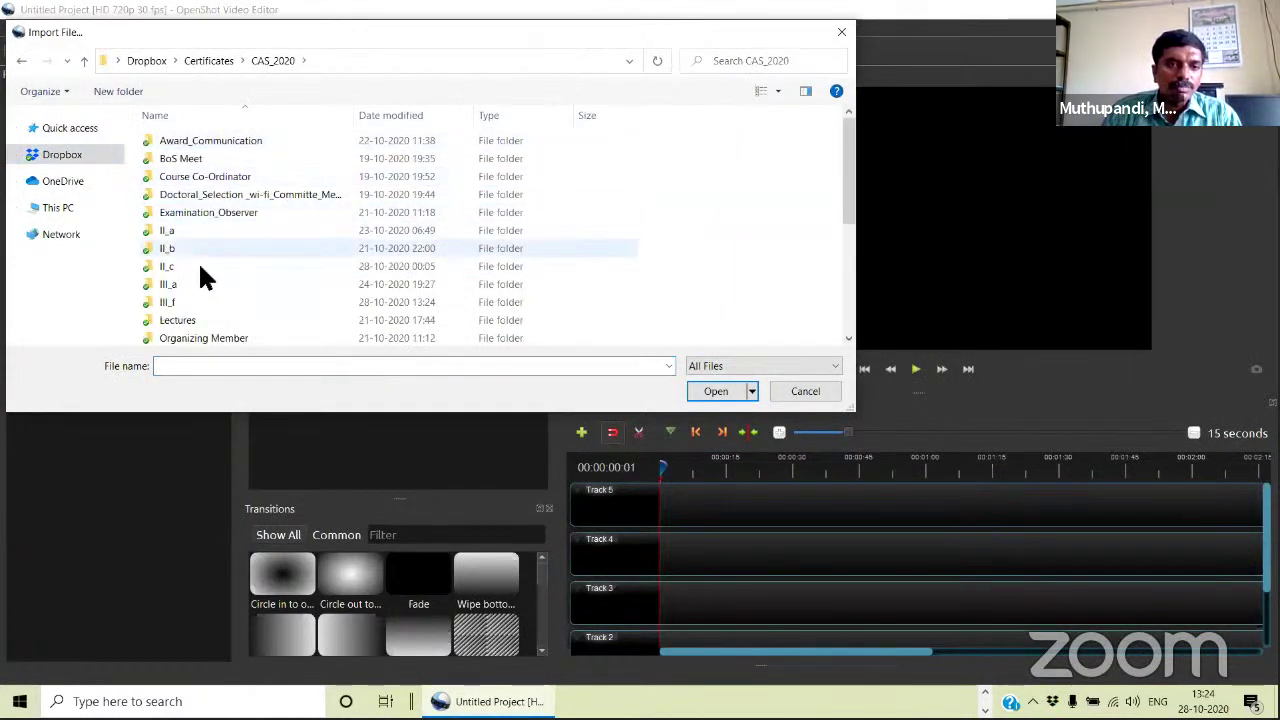
scroll(206, 272, down, 1)
scroll(216, 300, down, 3)
scroll(194, 207, up, 2)
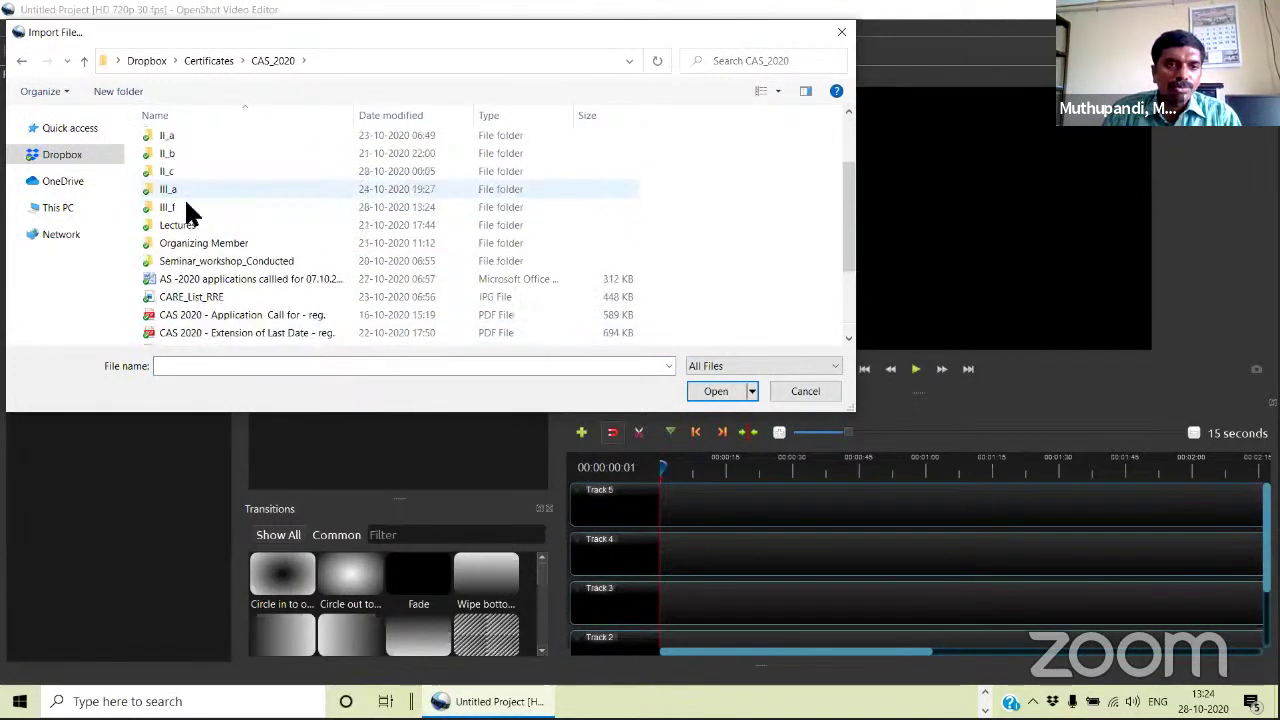
double_click(172, 205)
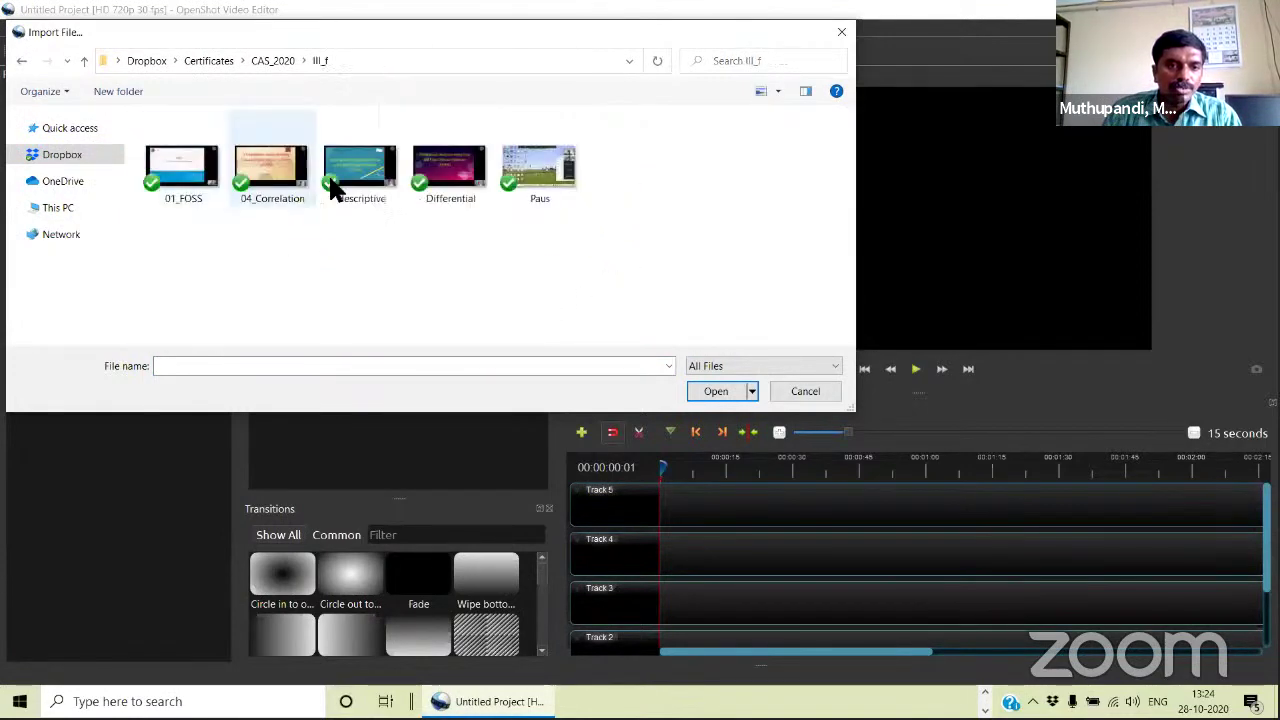
click(508, 195)
click(716, 391)
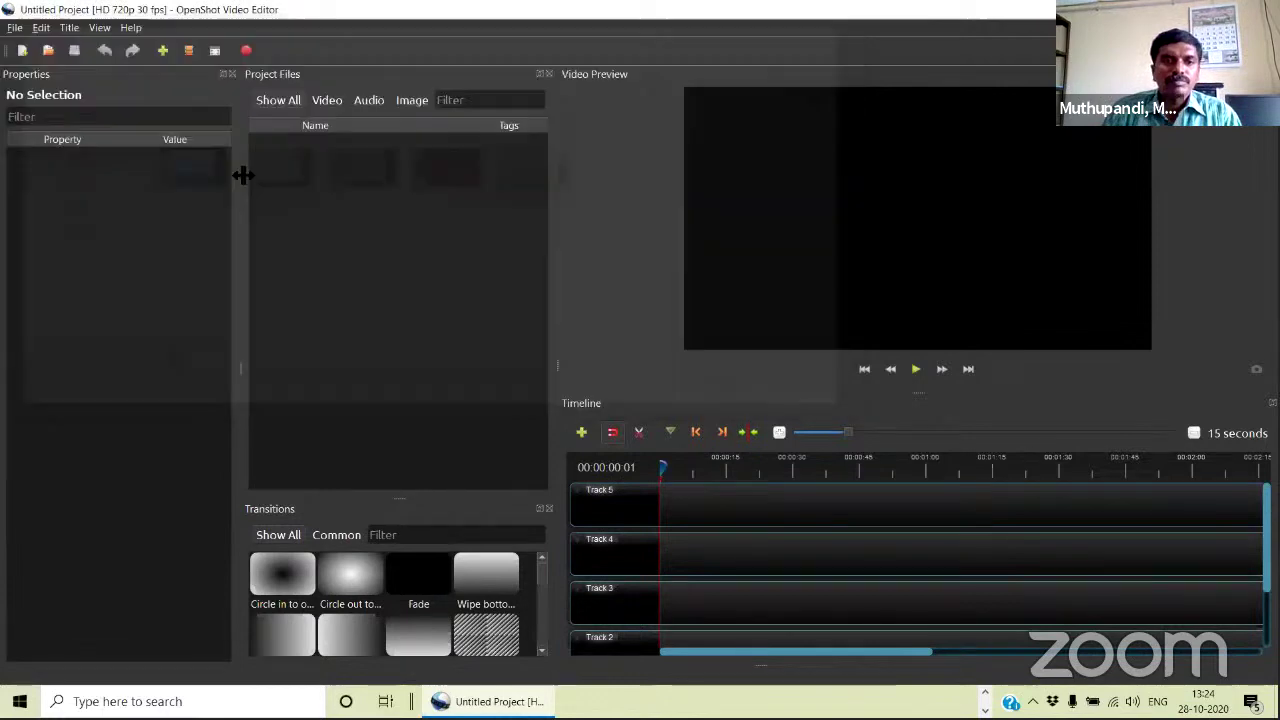
Place the Paus.jpg image on Track 4 at position 0.00 and start playing the preview.
drag(285, 165, 670, 539)
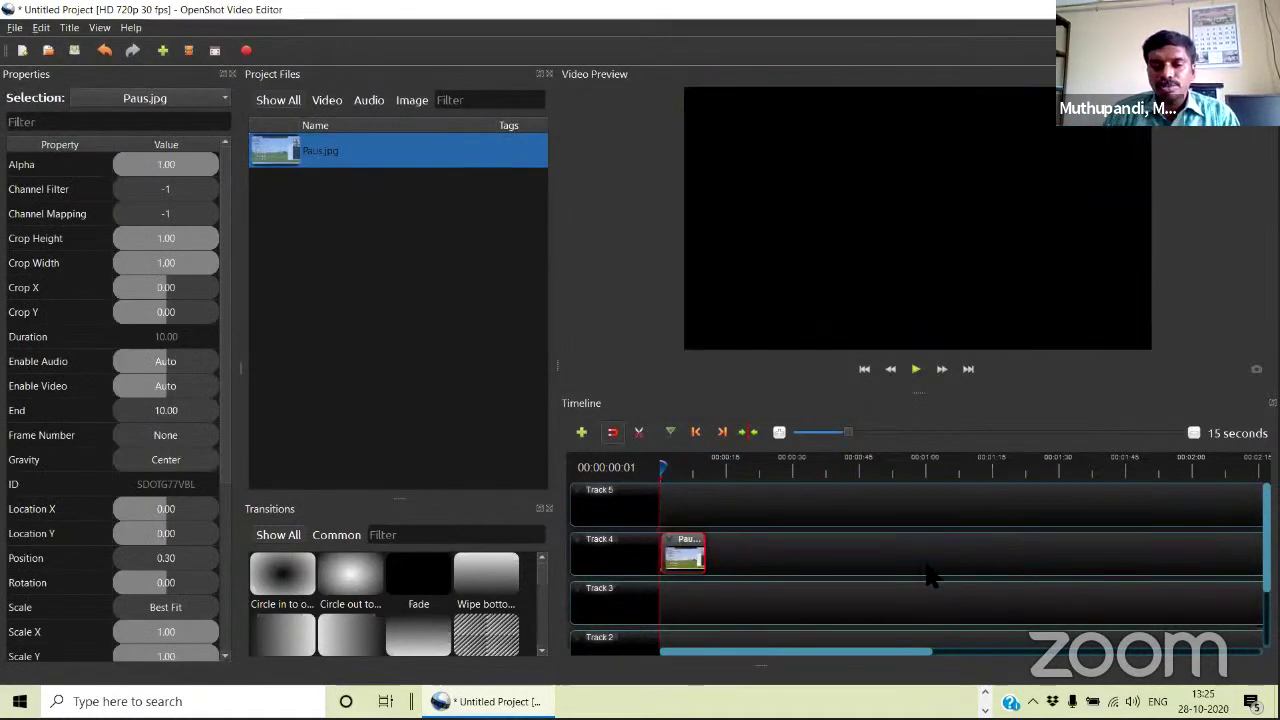
drag(685, 557, 682, 557)
key(space)
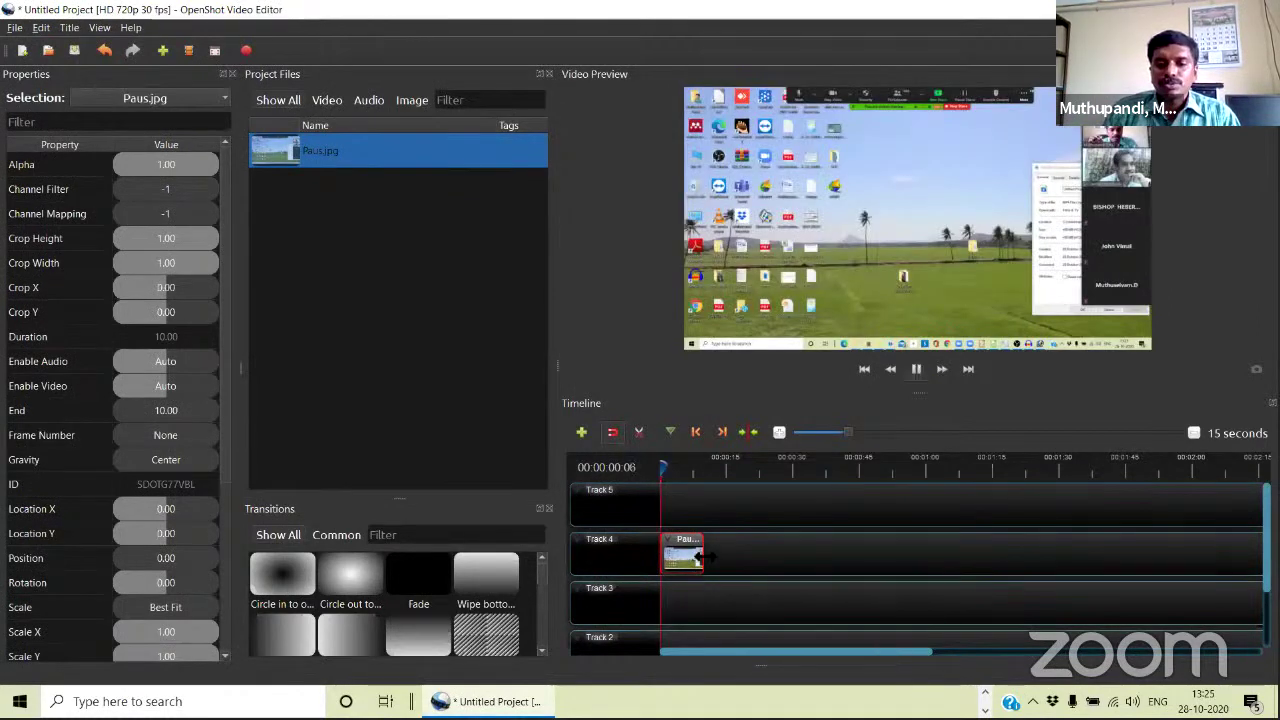
Extend the Paus.jpg clip on Track 4 to 54.87 seconds and play the preview up to about 21 seconds.
drag(796, 559, 806, 560)
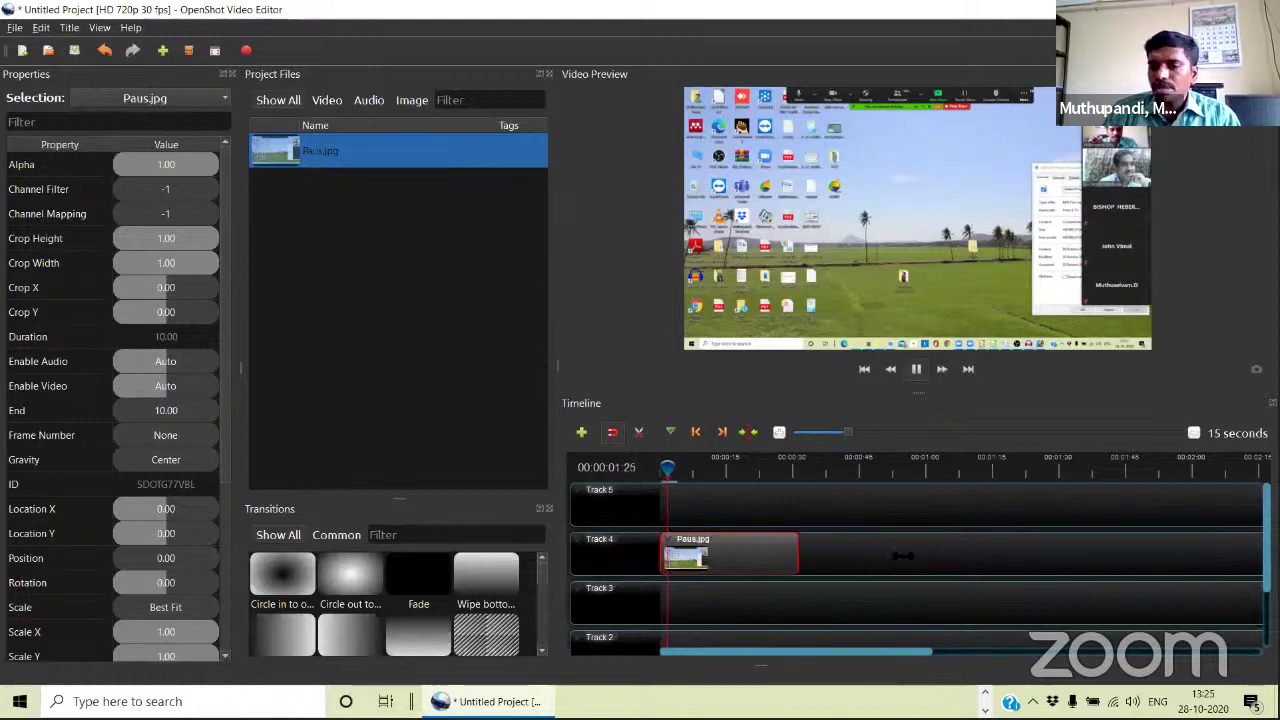
drag(903, 556, 903, 606)
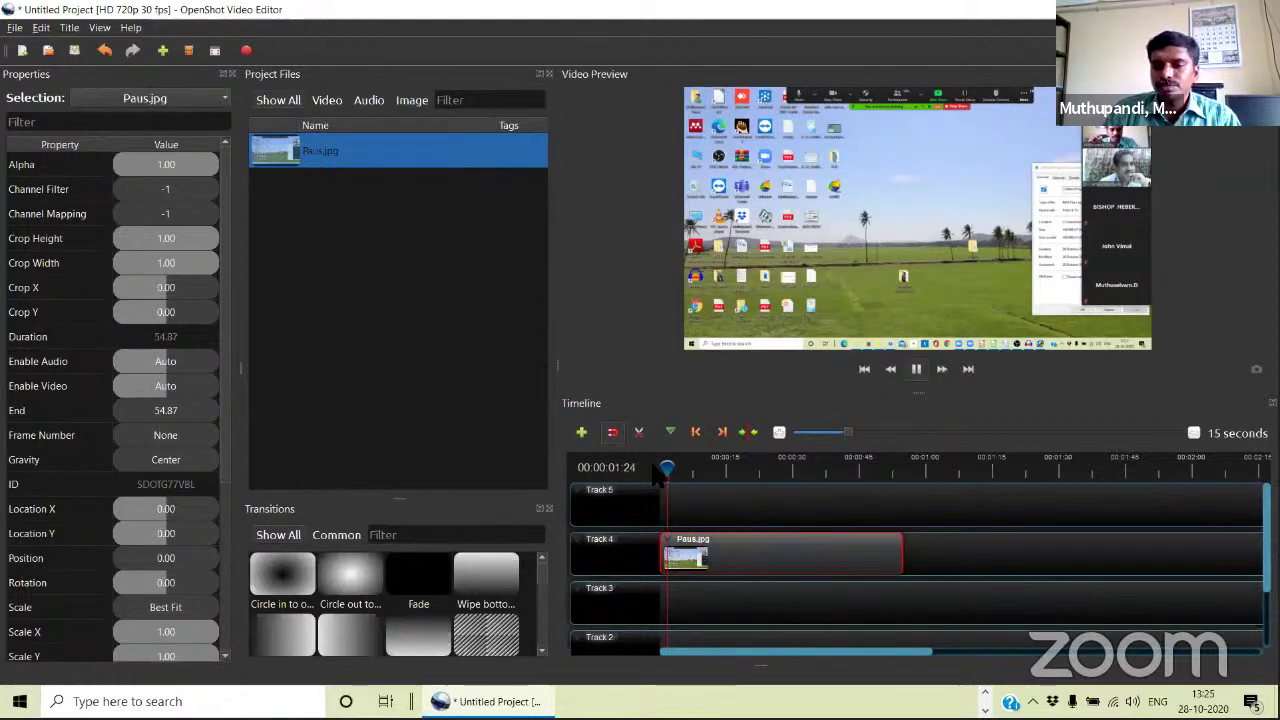
key(space)
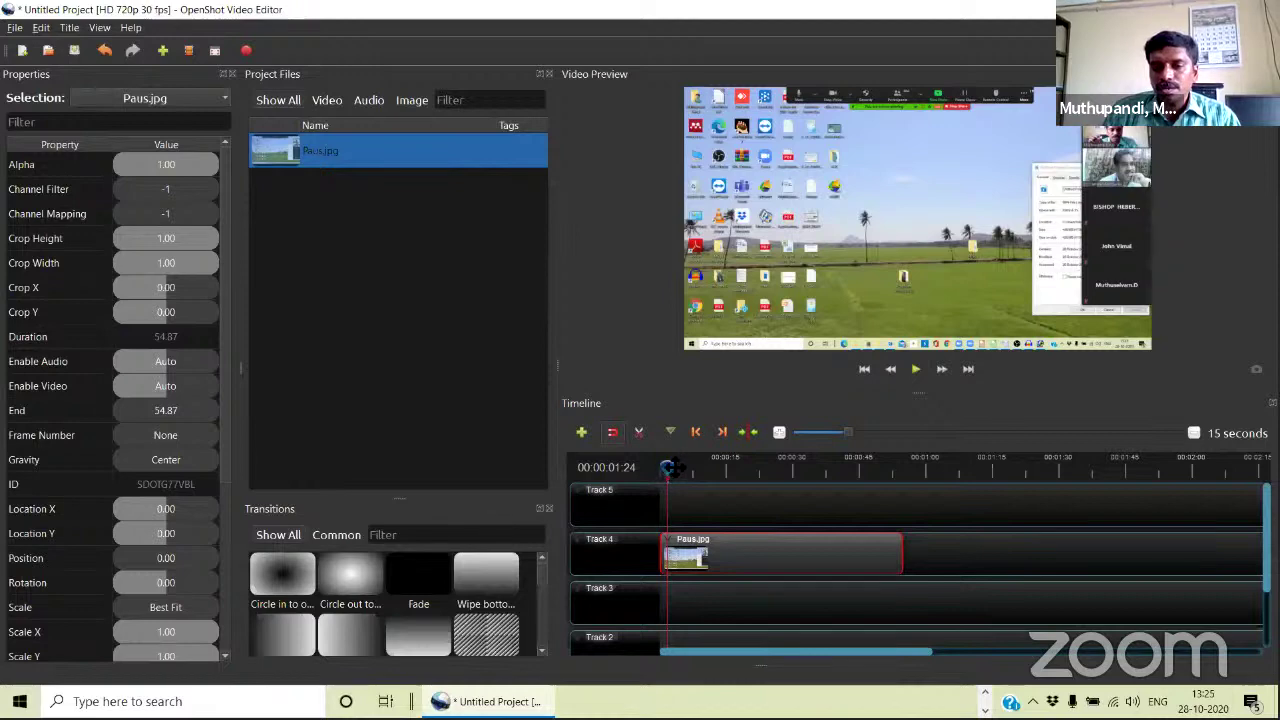
key(space)
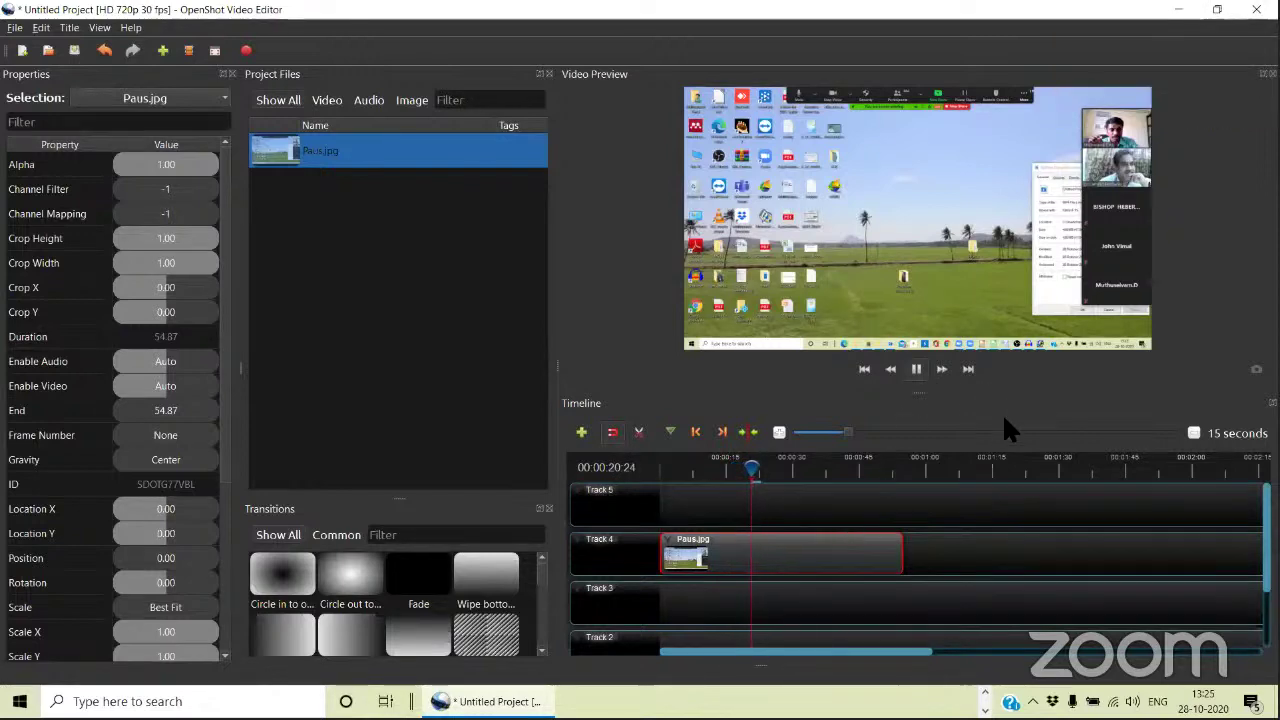
key(space)
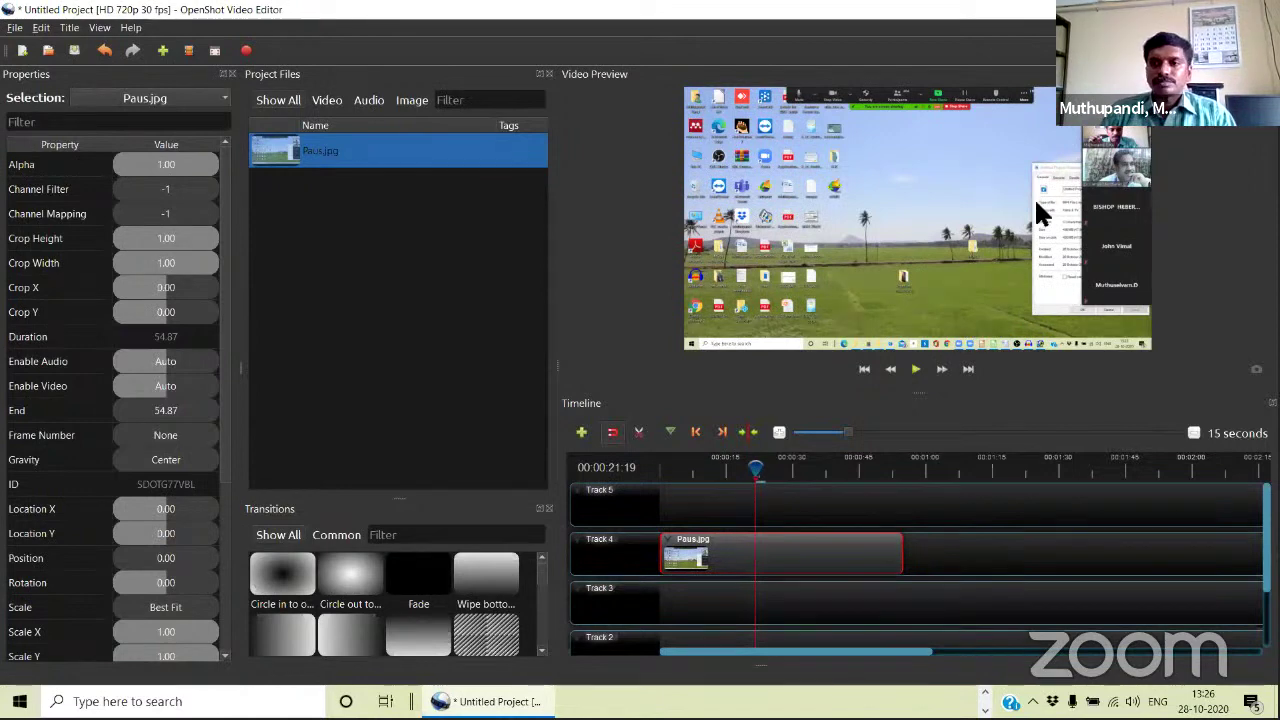
Switch to Adobe Photoshop, close both untitled documents without saving their changes, and exit the program.
click(660, 358)
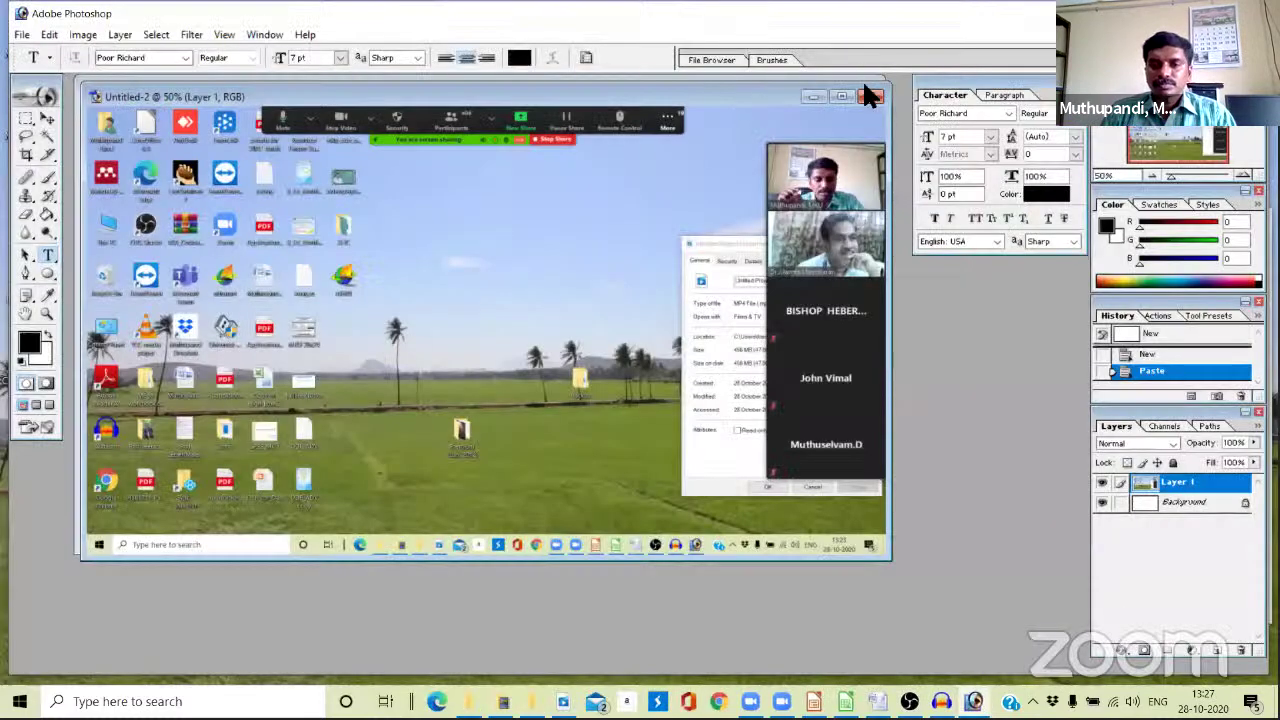
click(870, 98)
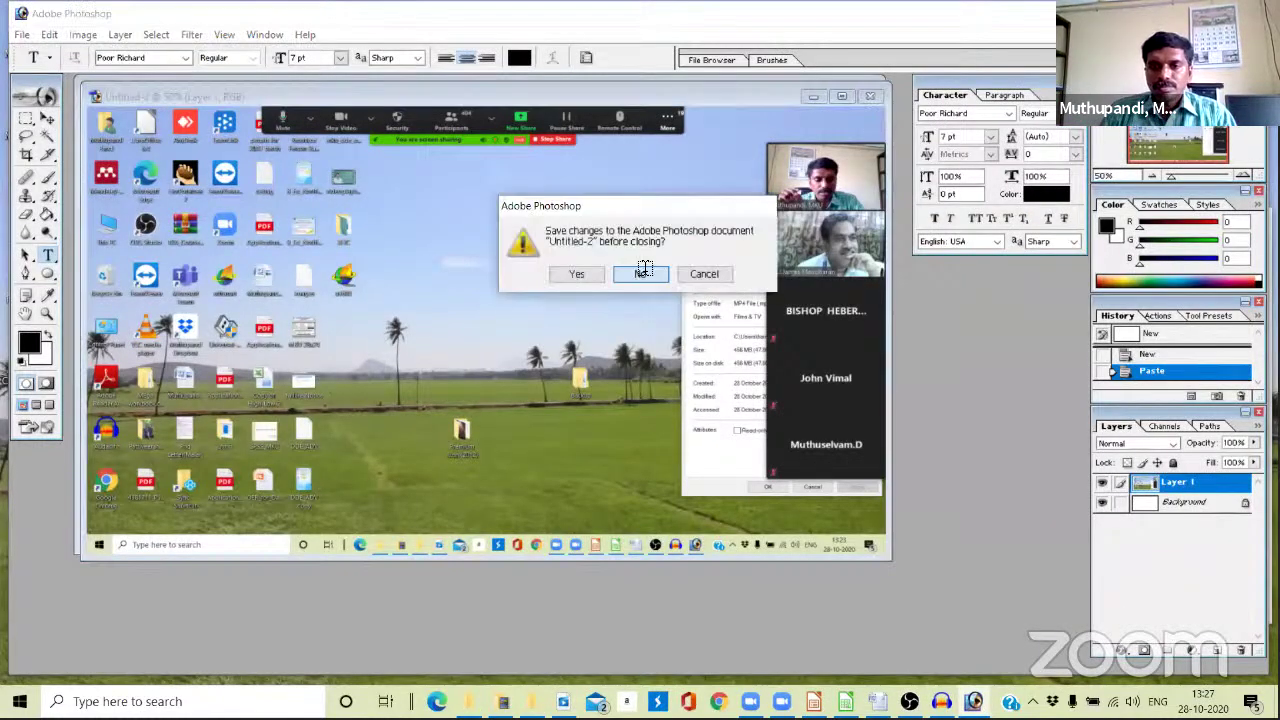
click(646, 274)
click(862, 90)
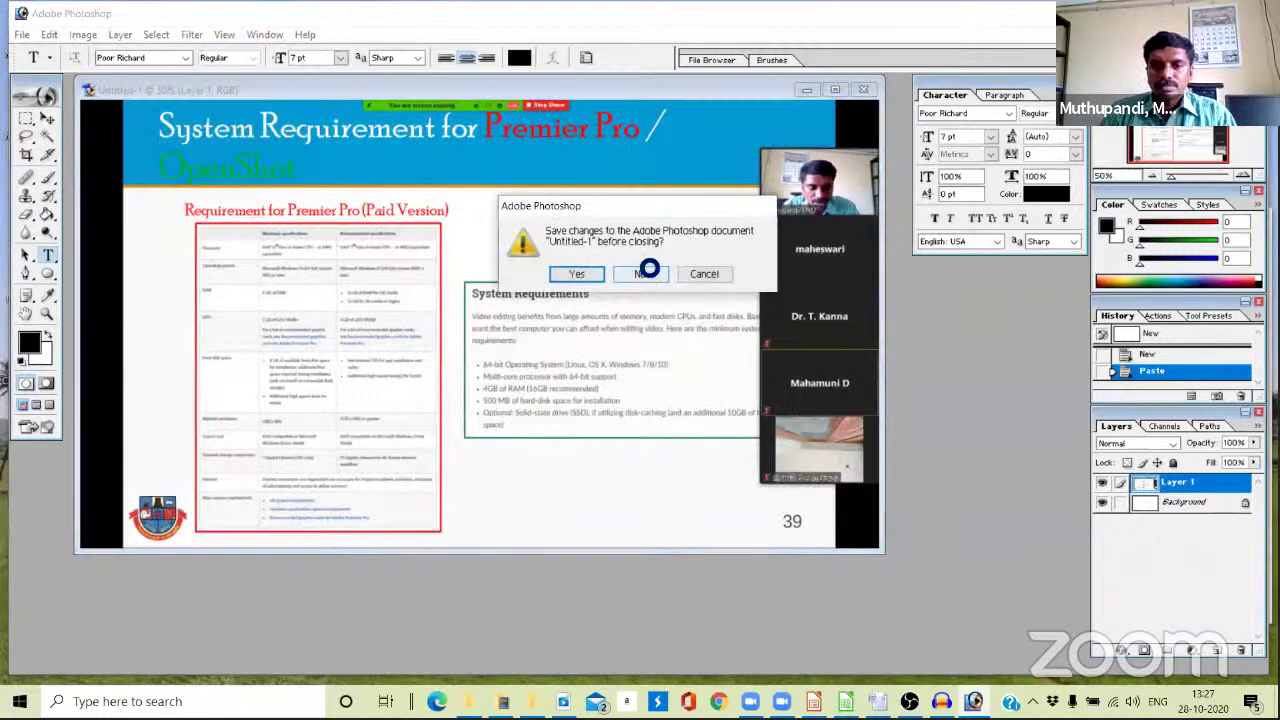
click(643, 271)
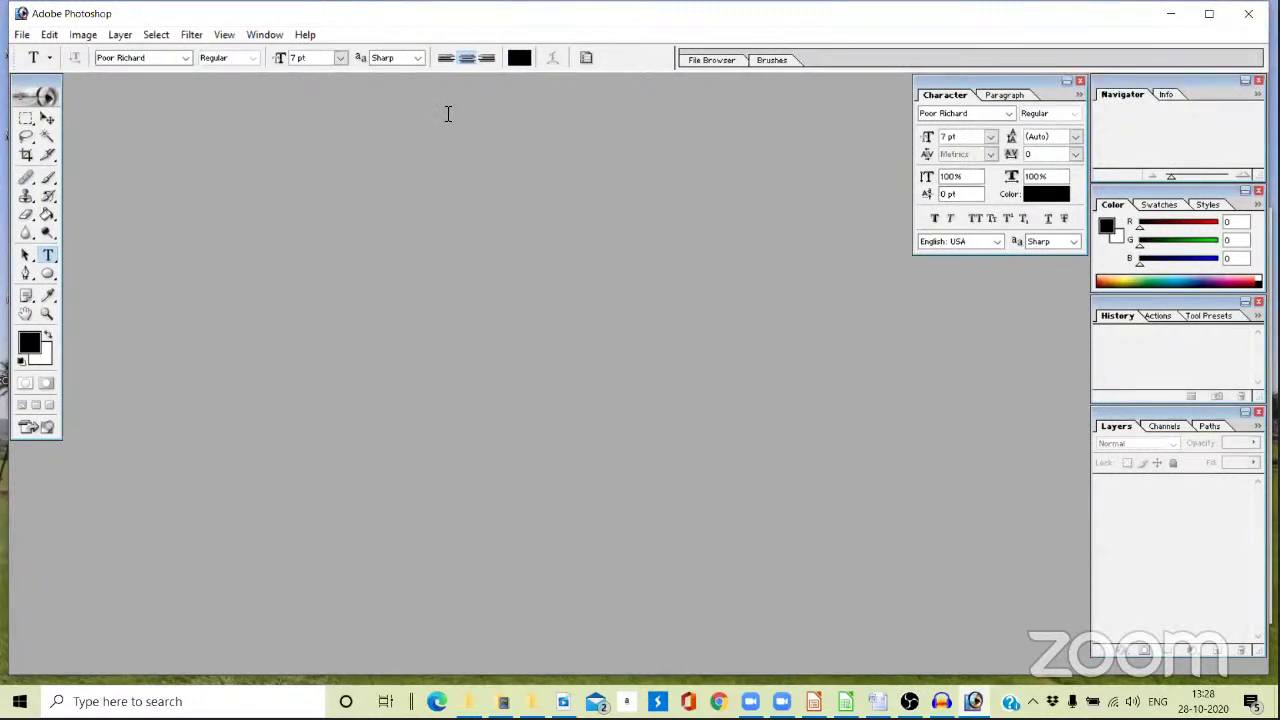
click(1170, 14)
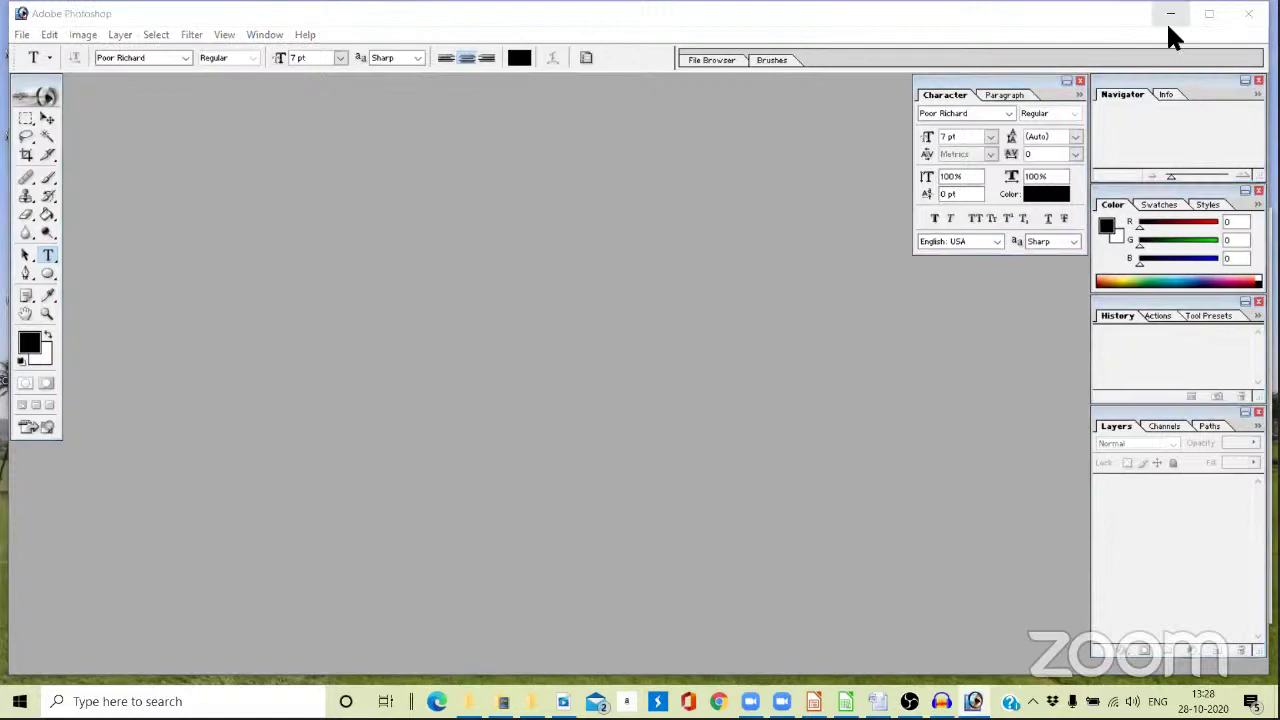
click(1248, 14)
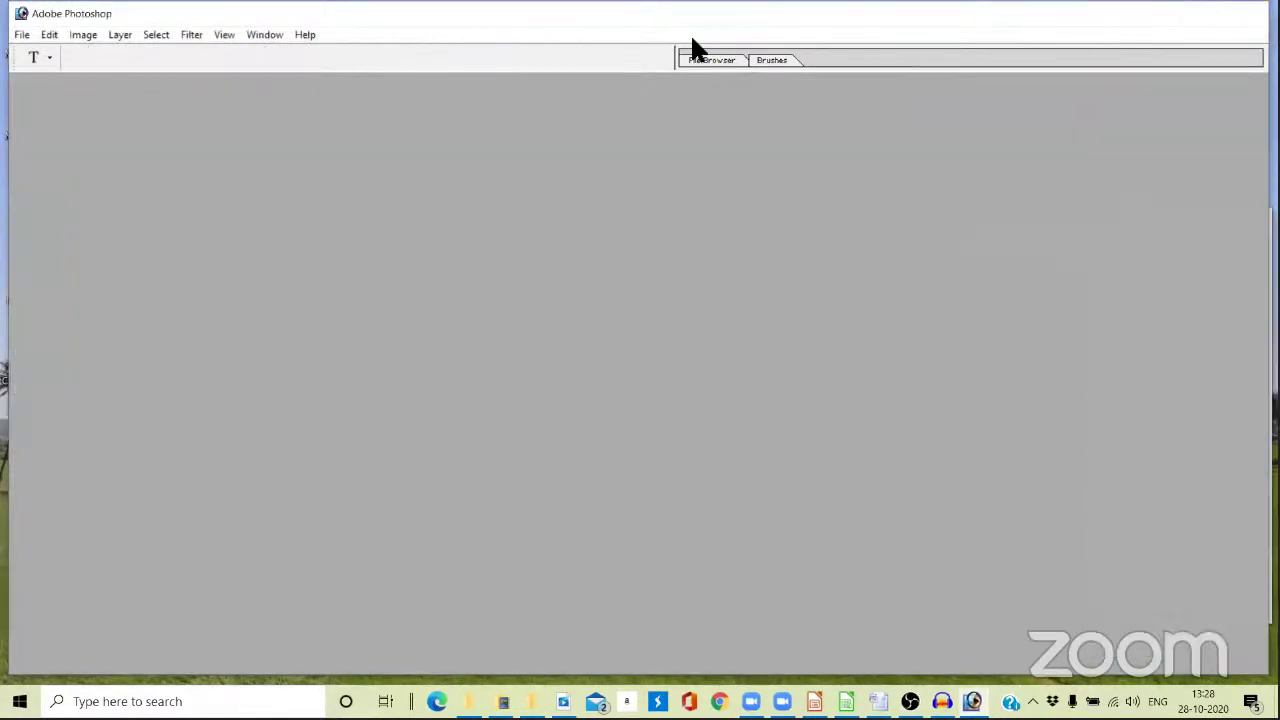